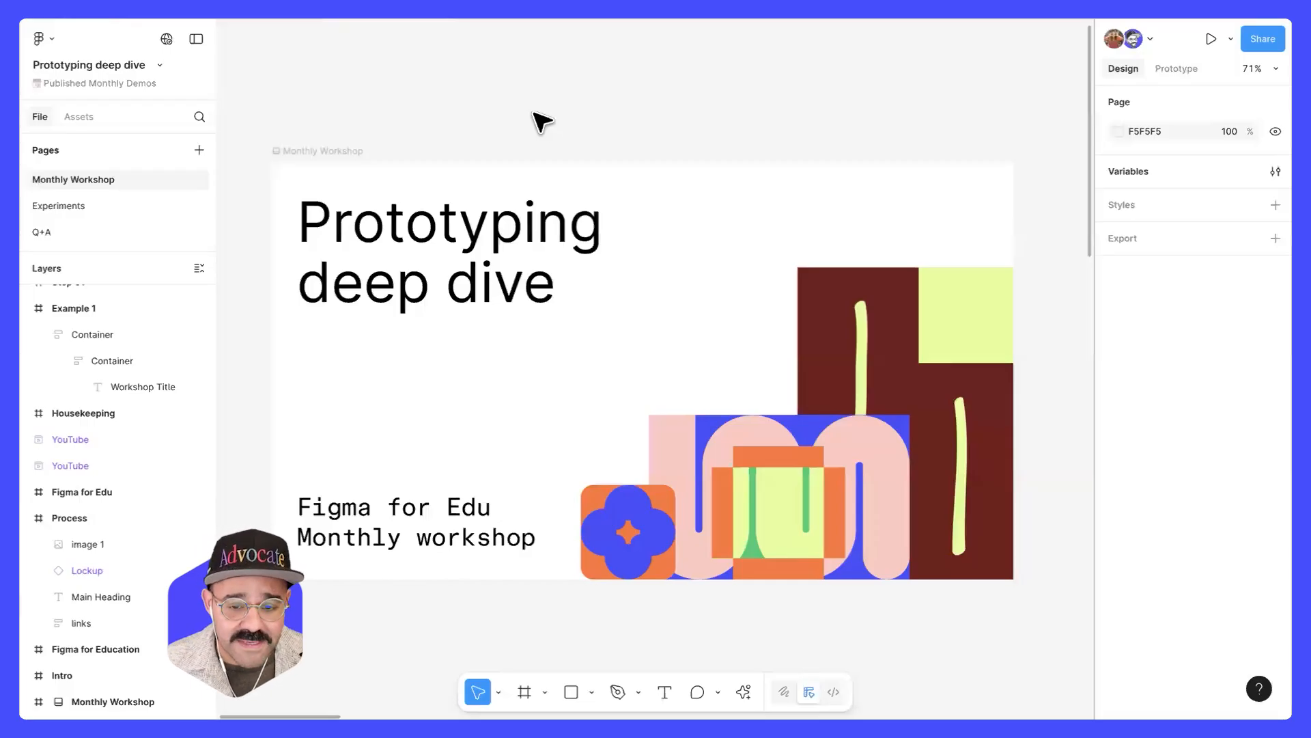
# - Look over the workshop agenda in the Example 1 frame below the title slide
pyautogui.scroll(-3, 540, 131)
pyautogui.scroll(-3, 540, 132)
pyautogui.scroll(-2, 667, 387)
pyautogui.scroll(3, 454, 331)
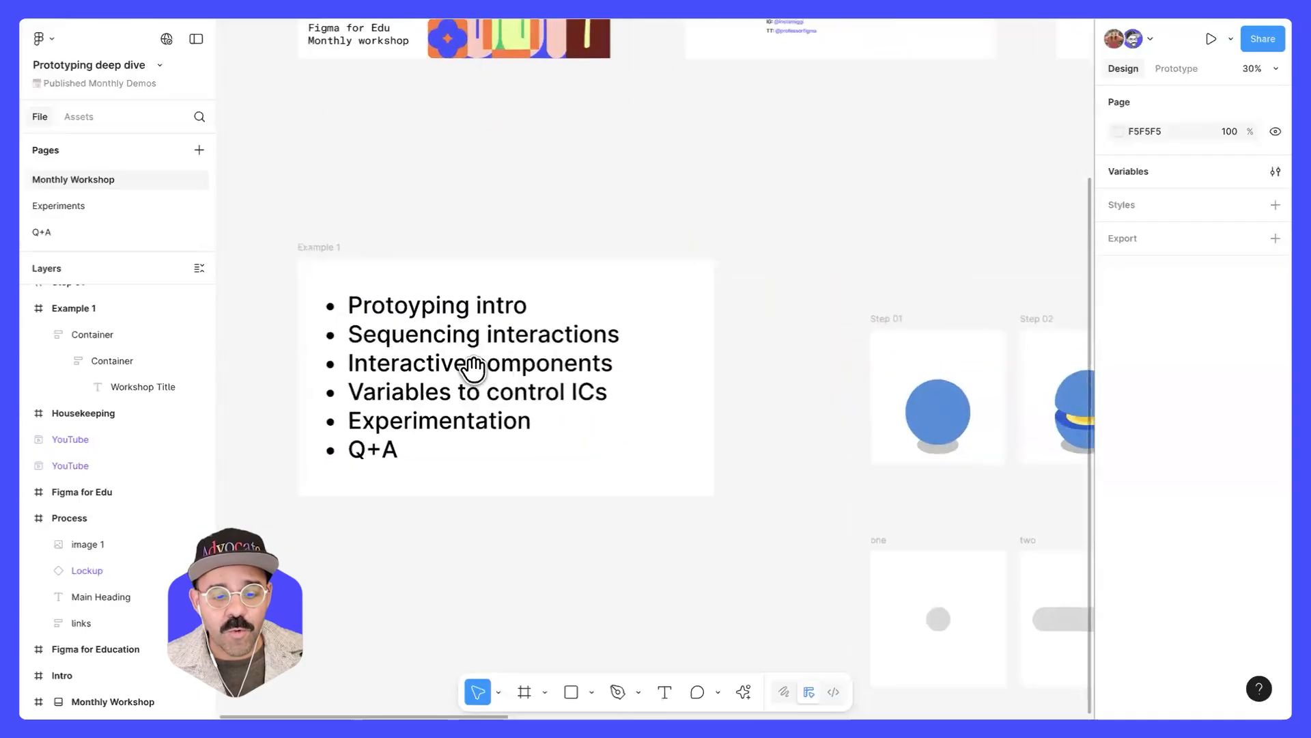
pyautogui.scroll(2, 493, 346)
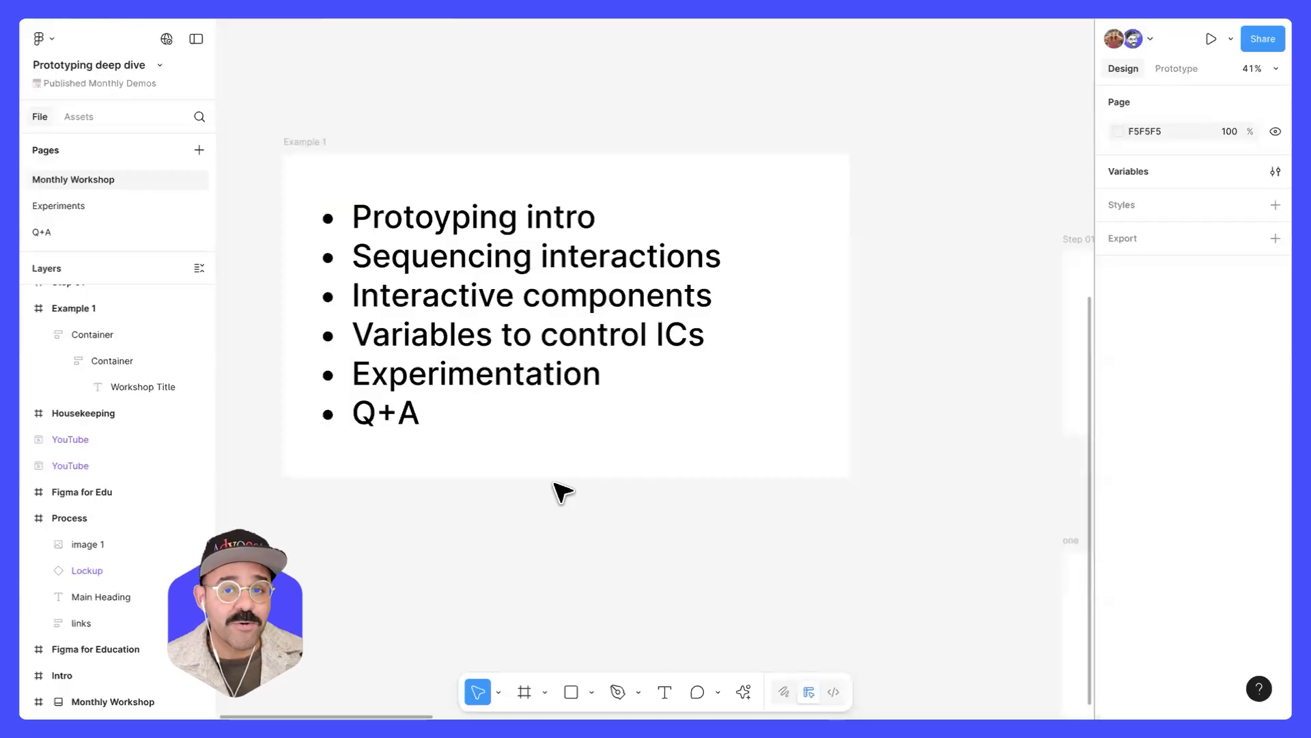
# - Open the Experiments page and survey its frames, from the variant sets and grid animation across to the dog photo galleries
pyautogui.click(128, 207)
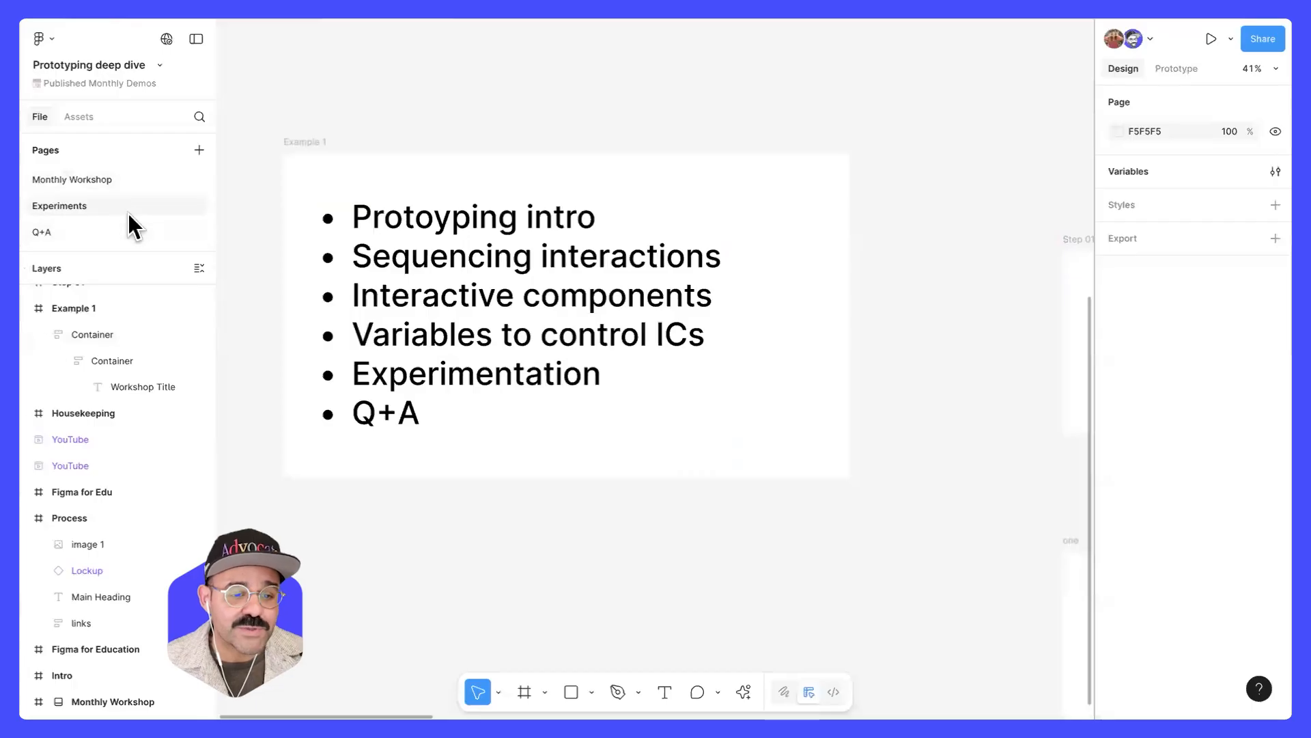
pyautogui.moveTo(456, 273); pyautogui.dragTo(758, 255)
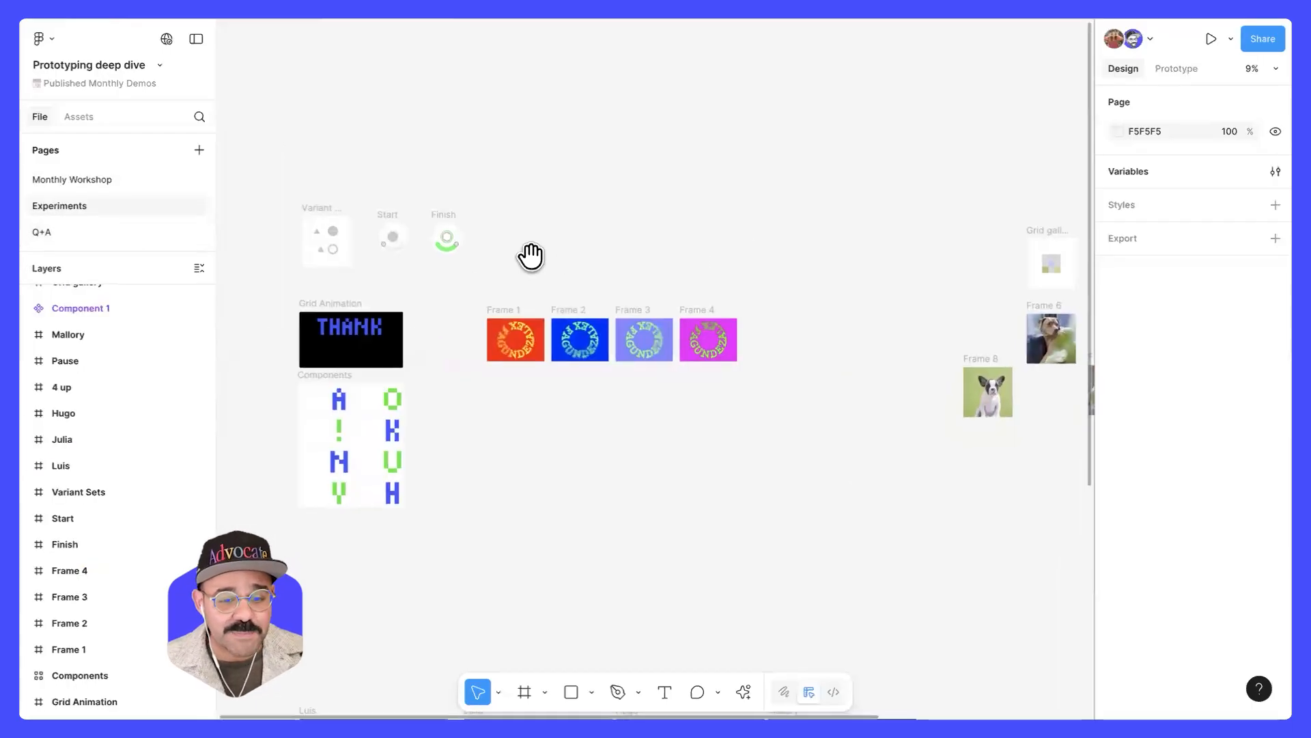
pyautogui.scroll(4, 476, 280)
pyautogui.moveTo(476, 281); pyautogui.dragTo(680, 254)
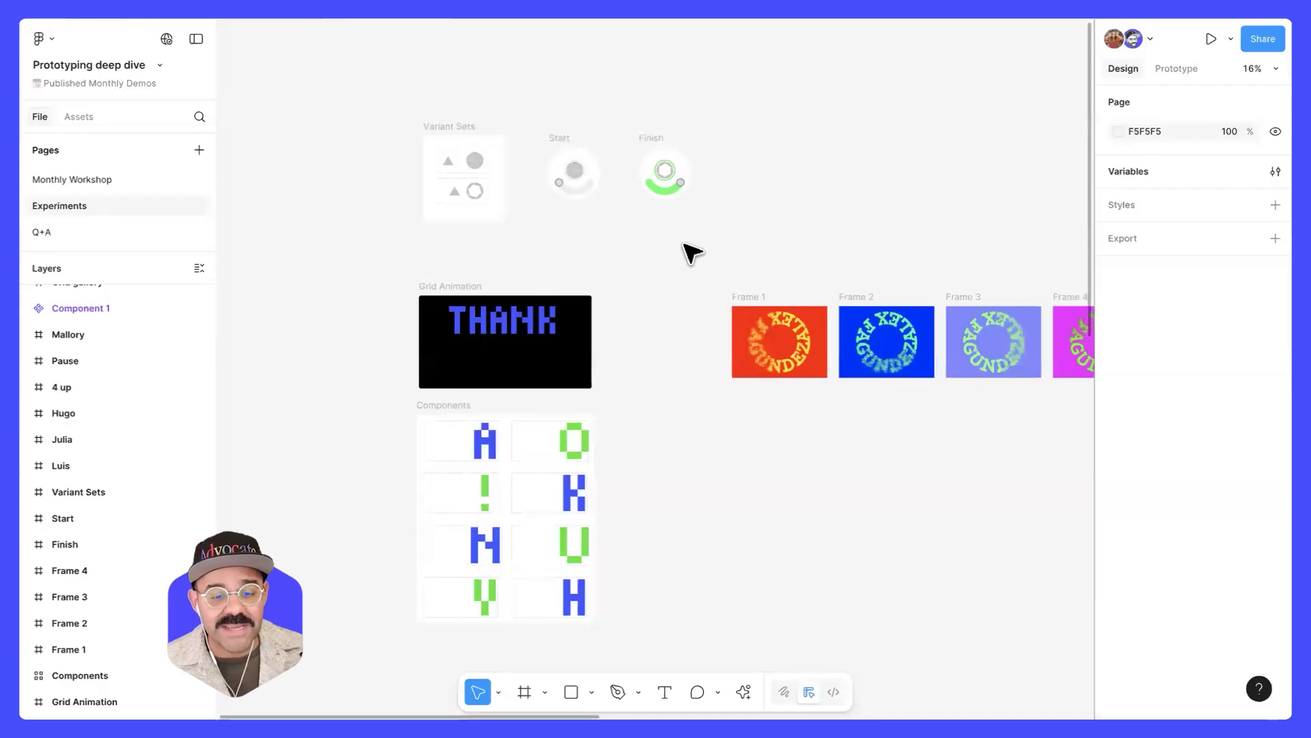
pyautogui.moveTo(785, 253); pyautogui.dragTo(439, 232)
pyautogui.moveTo(792, 239); pyautogui.dragTo(389, 240)
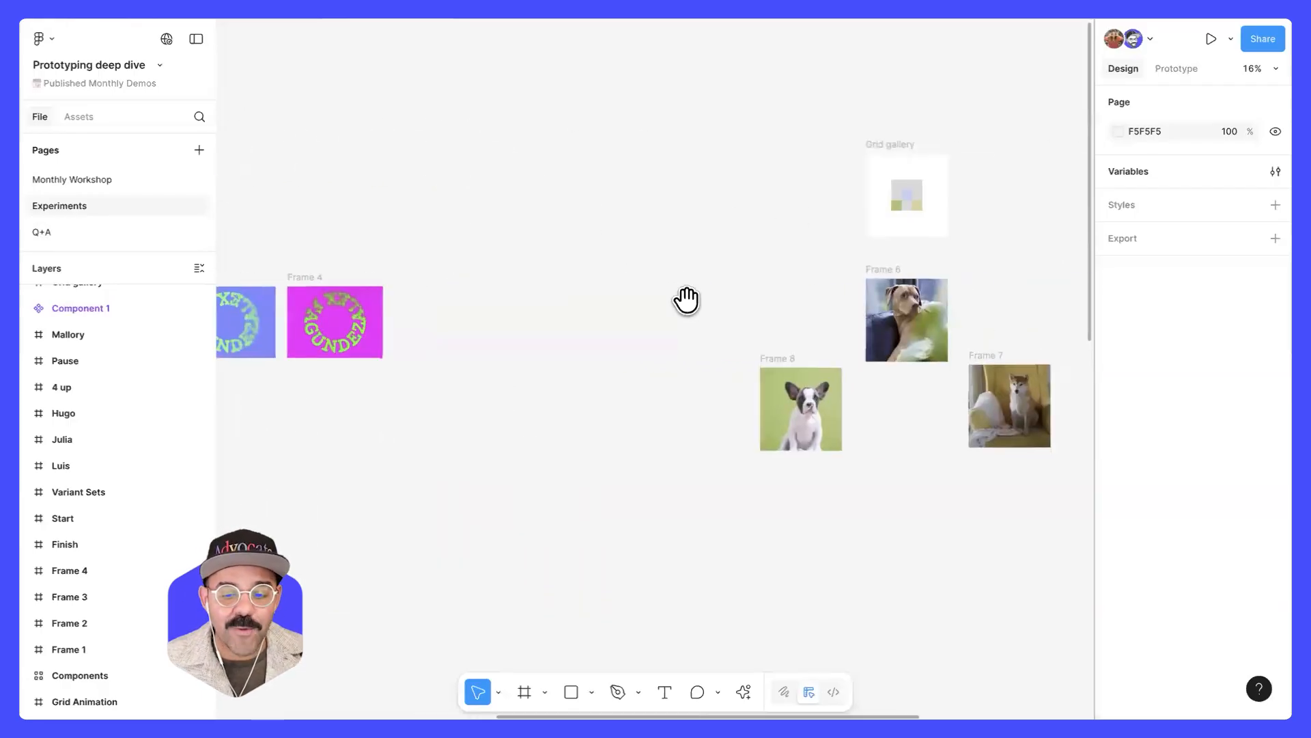
pyautogui.moveTo(687, 298); pyautogui.dragTo(503, 278)
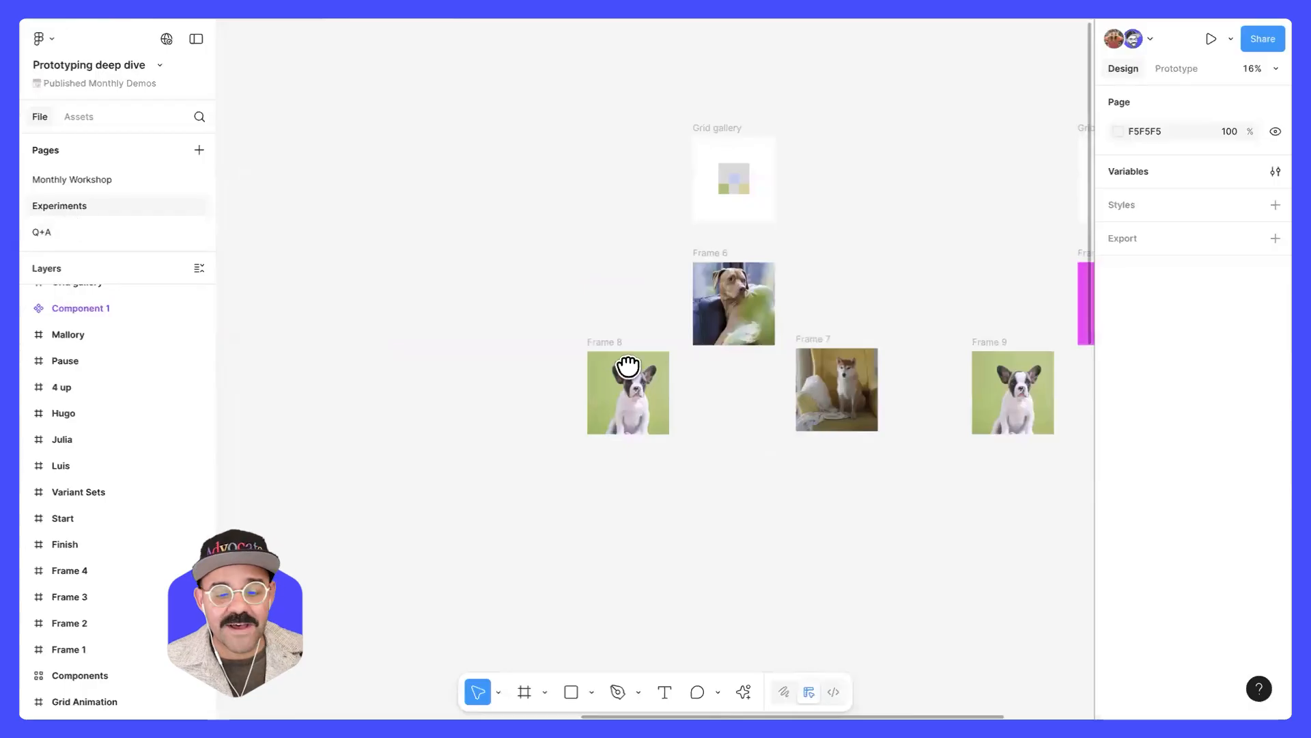
pyautogui.moveTo(628, 367); pyautogui.dragTo(302, 360)
# - Preview the first Grid gallery prototype, open and leave its dog photos from the coloured tiles, and close the preview
pyautogui.click(389, 124)
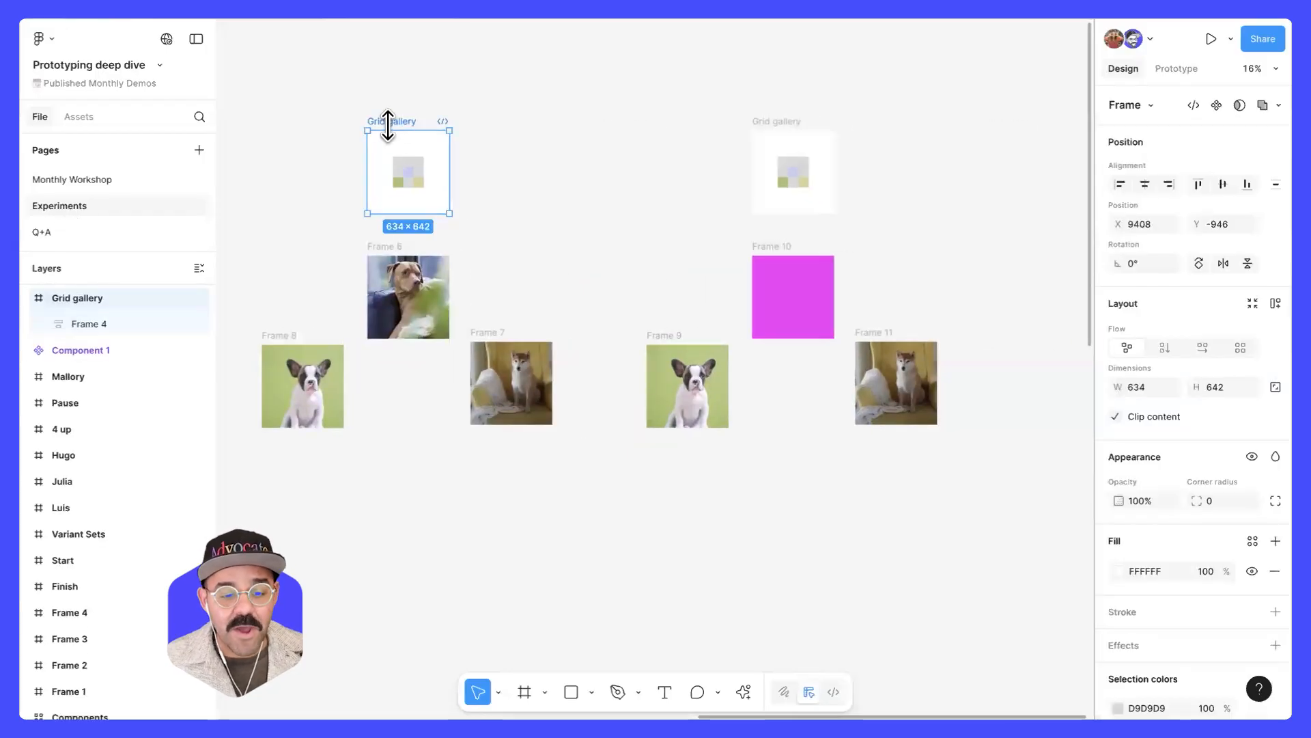
pyautogui.hotkey('shift', 'space')
pyautogui.click(446, 288)
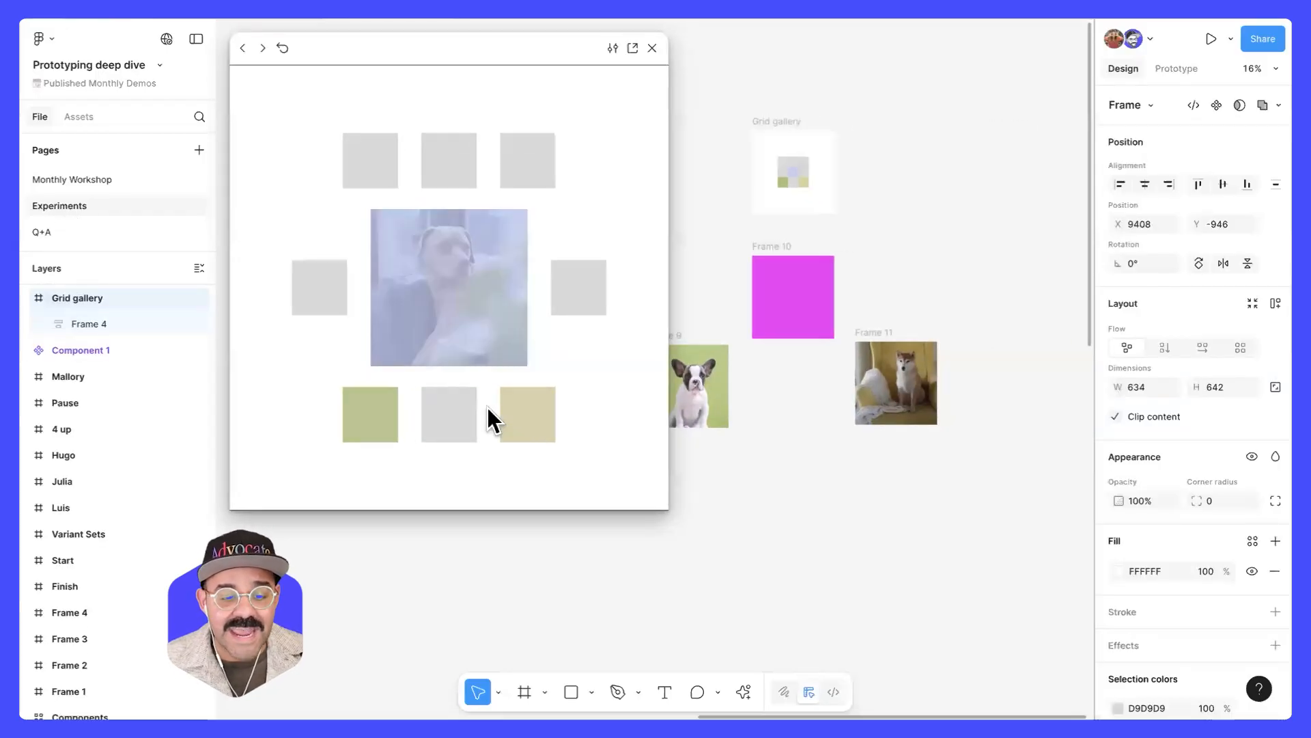
pyautogui.click(476, 325)
pyautogui.click(514, 352)
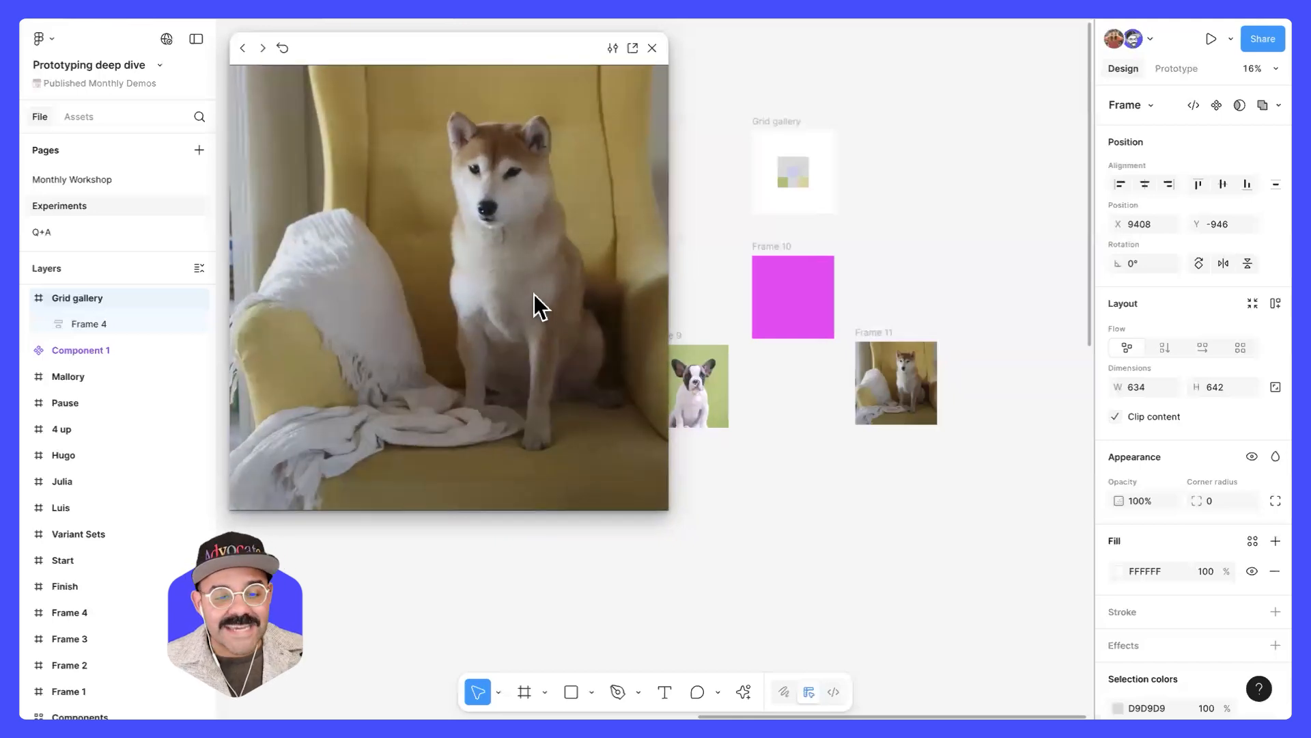
pyautogui.click(543, 322)
pyautogui.click(390, 357)
pyautogui.click(521, 328)
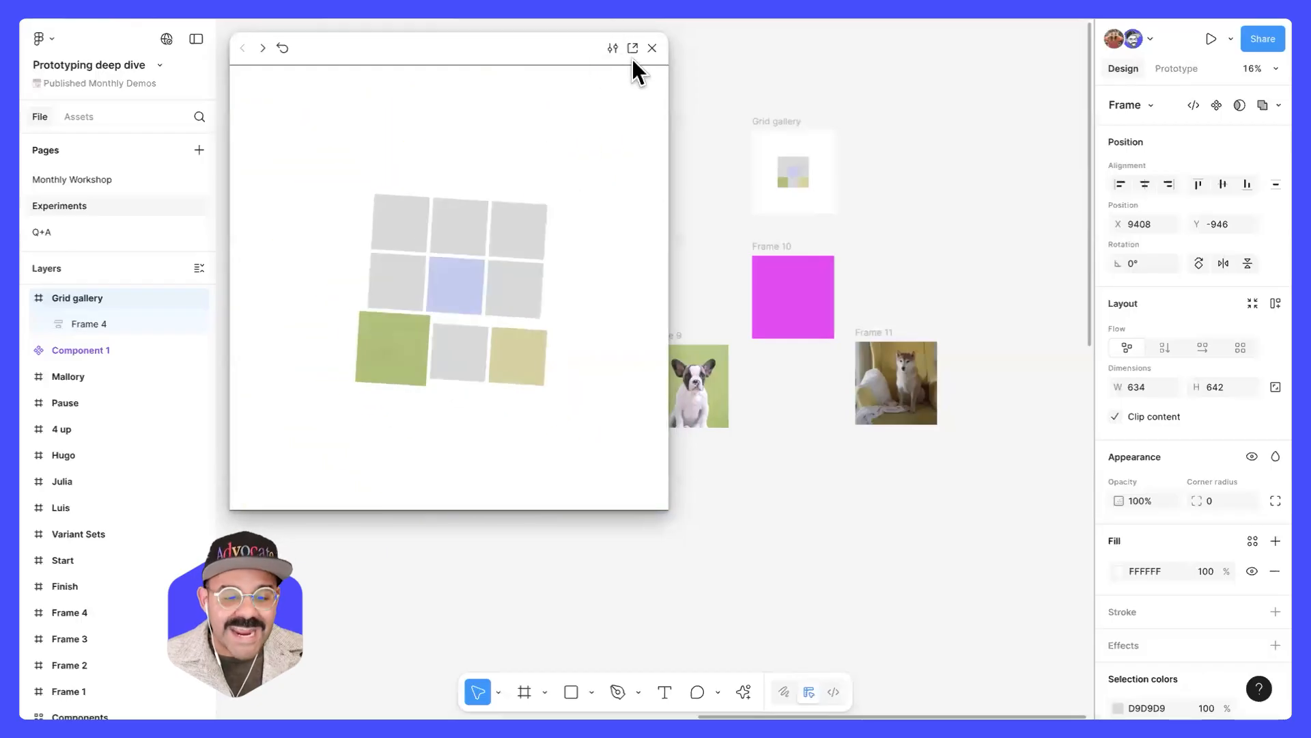
pyautogui.click(668, 198)
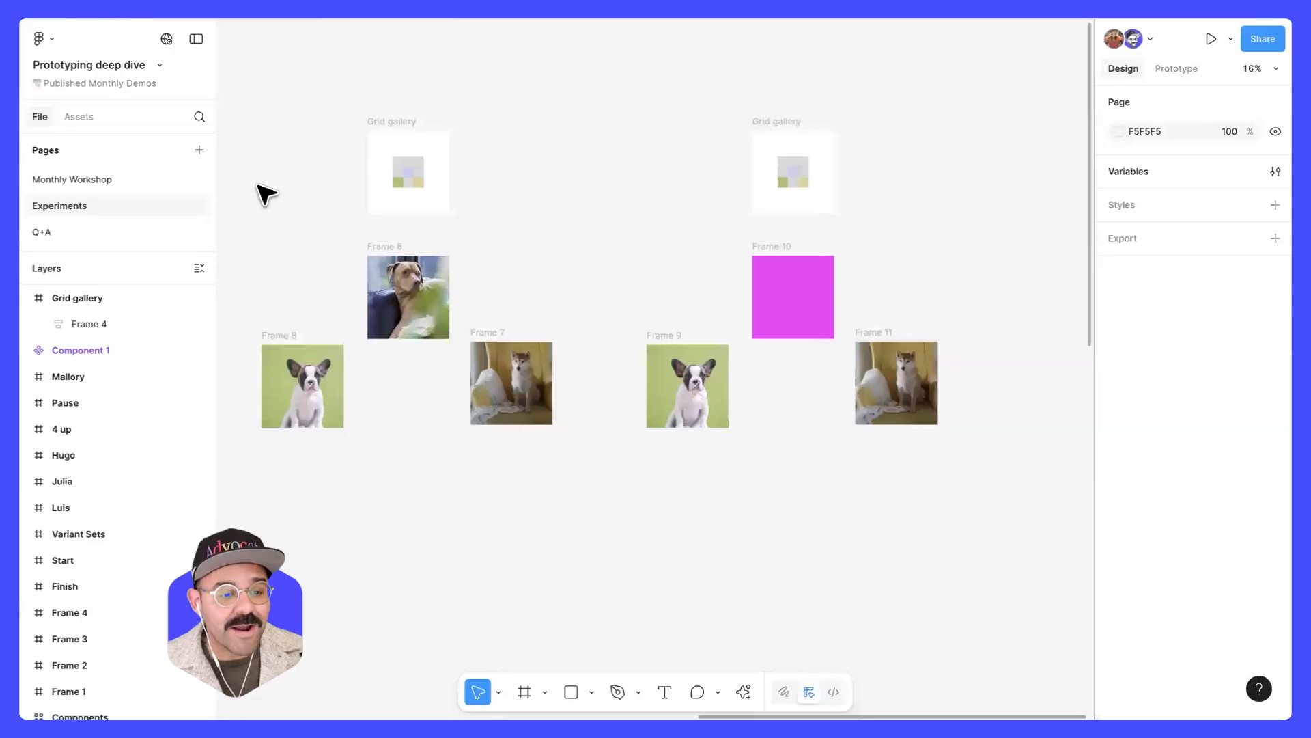
# - Return to the Monthly Workshop page and find the Step 01 to Step 04 frames beside the agenda
pyautogui.click(120, 180)
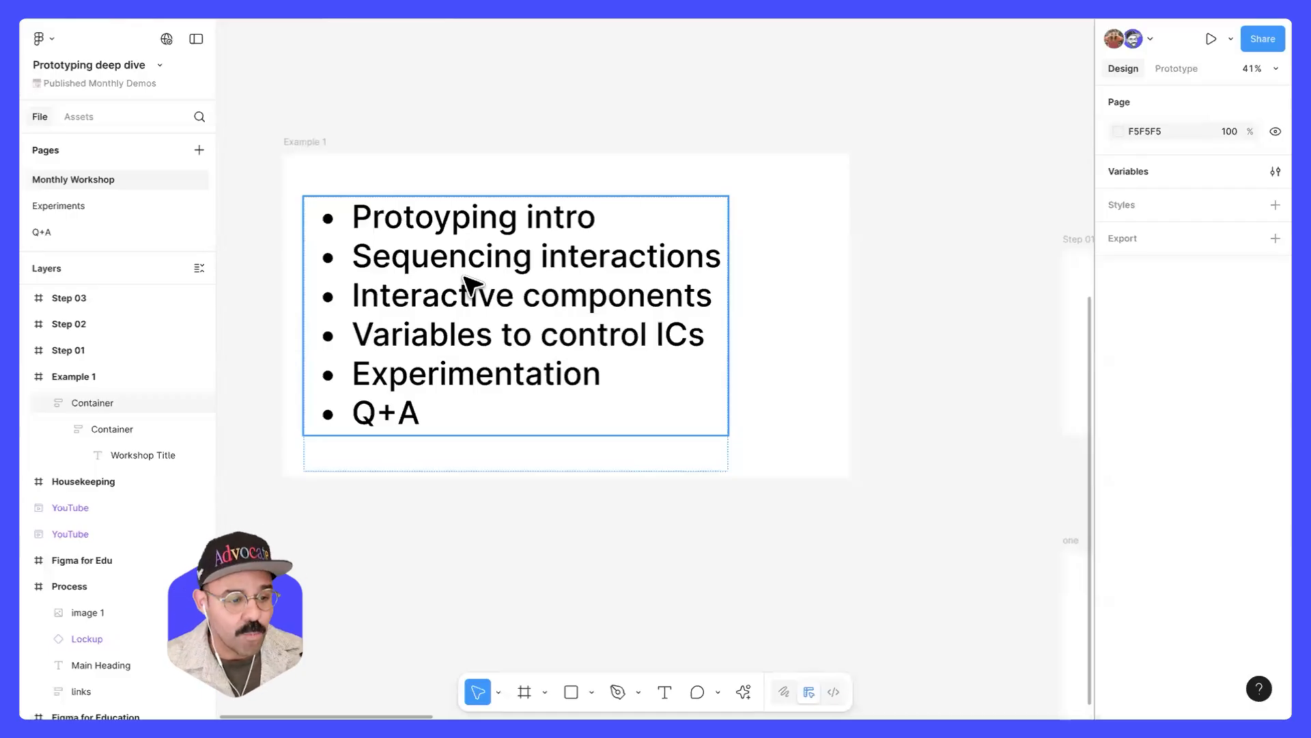
pyautogui.click(817, 134)
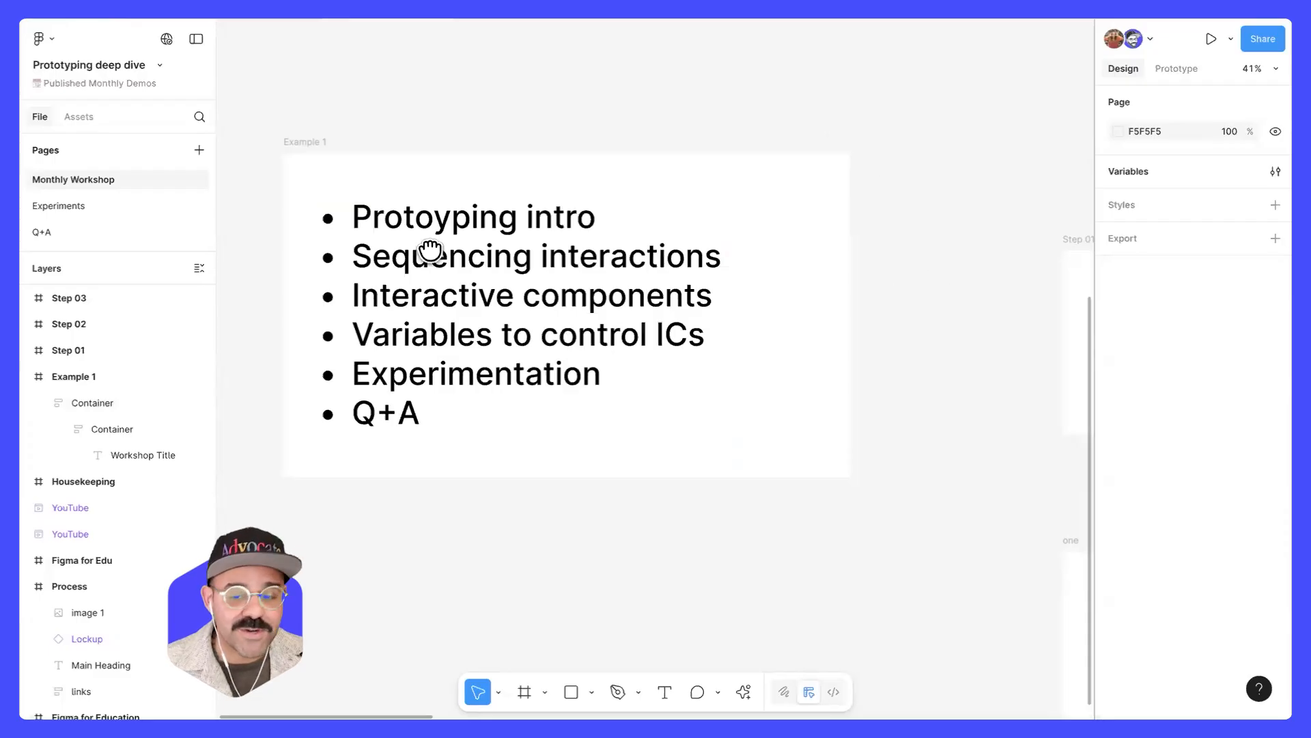
pyautogui.moveTo(1051, 332); pyautogui.dragTo(378, 280)
pyautogui.moveTo(814, 304); pyautogui.dragTo(612, 313)
pyautogui.scroll(-4, 615, 309)
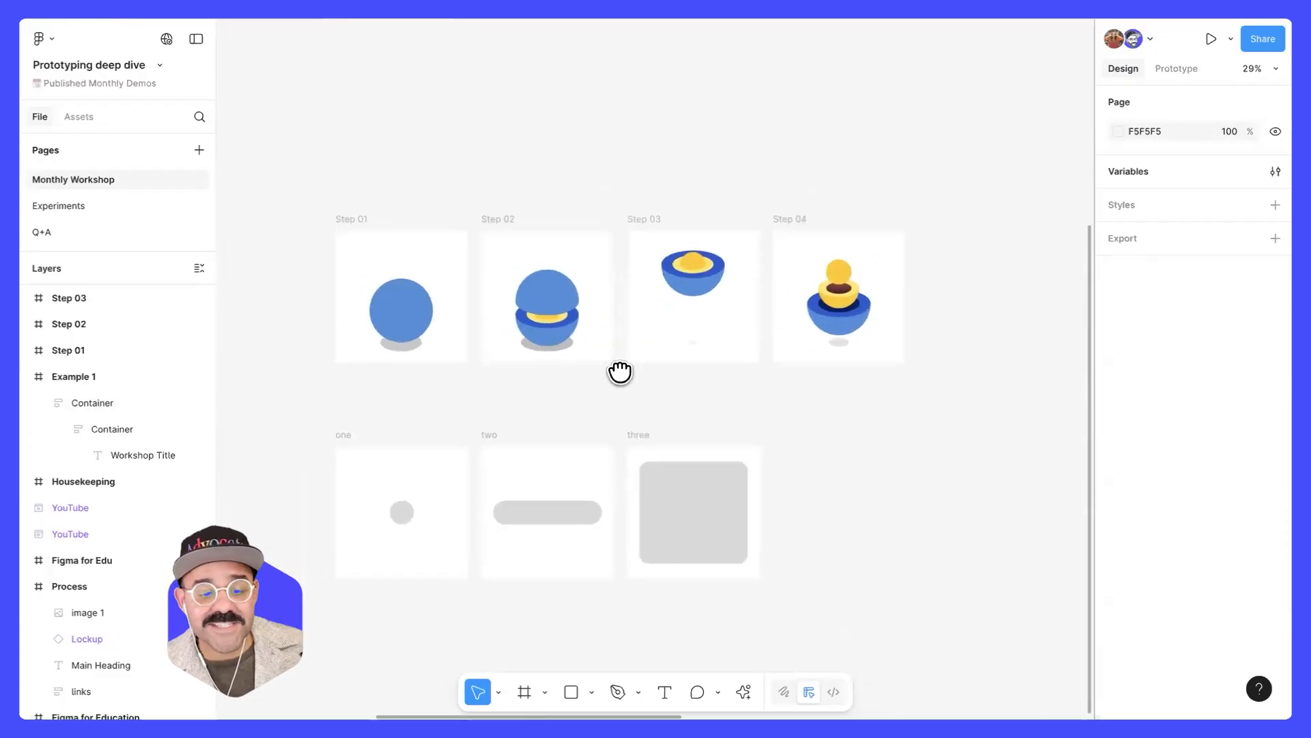
pyautogui.scroll(-2, 620, 372)
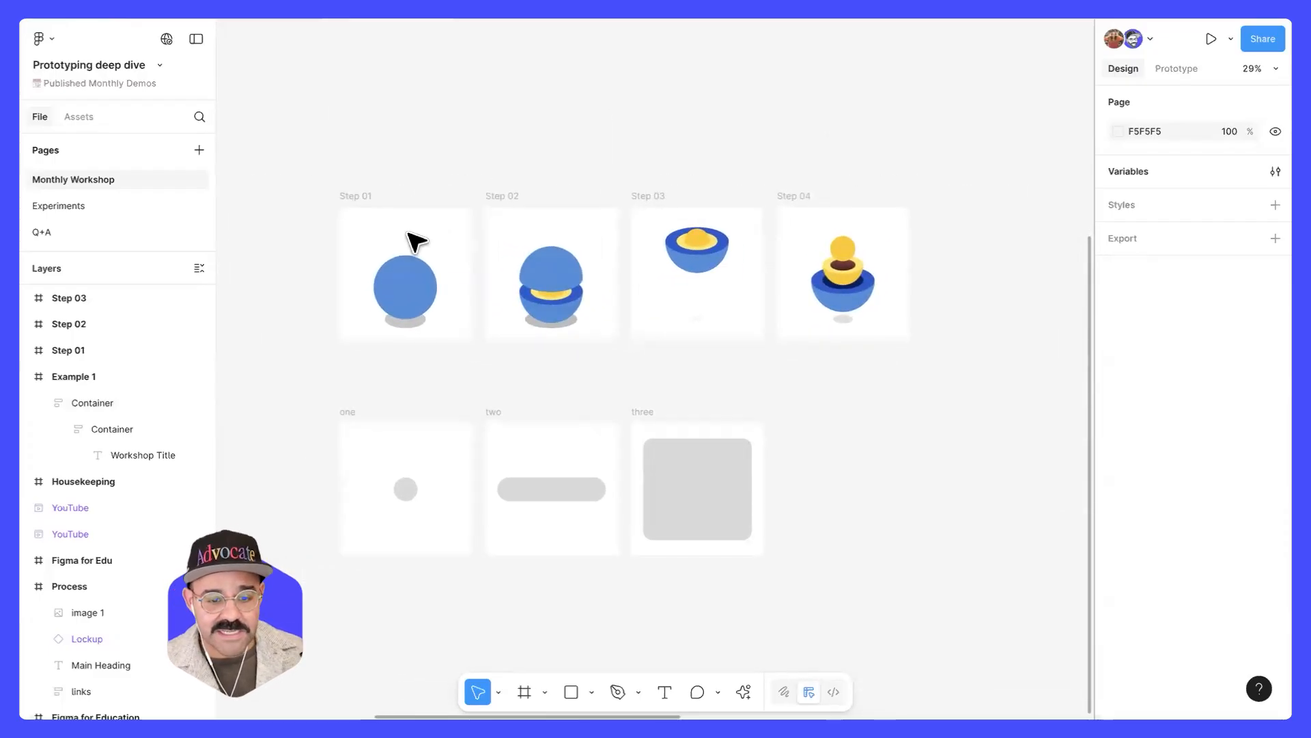
# - Show the Step 01 frame's prototype interactions and the connections between all frames on the page
pyautogui.click(356, 200)
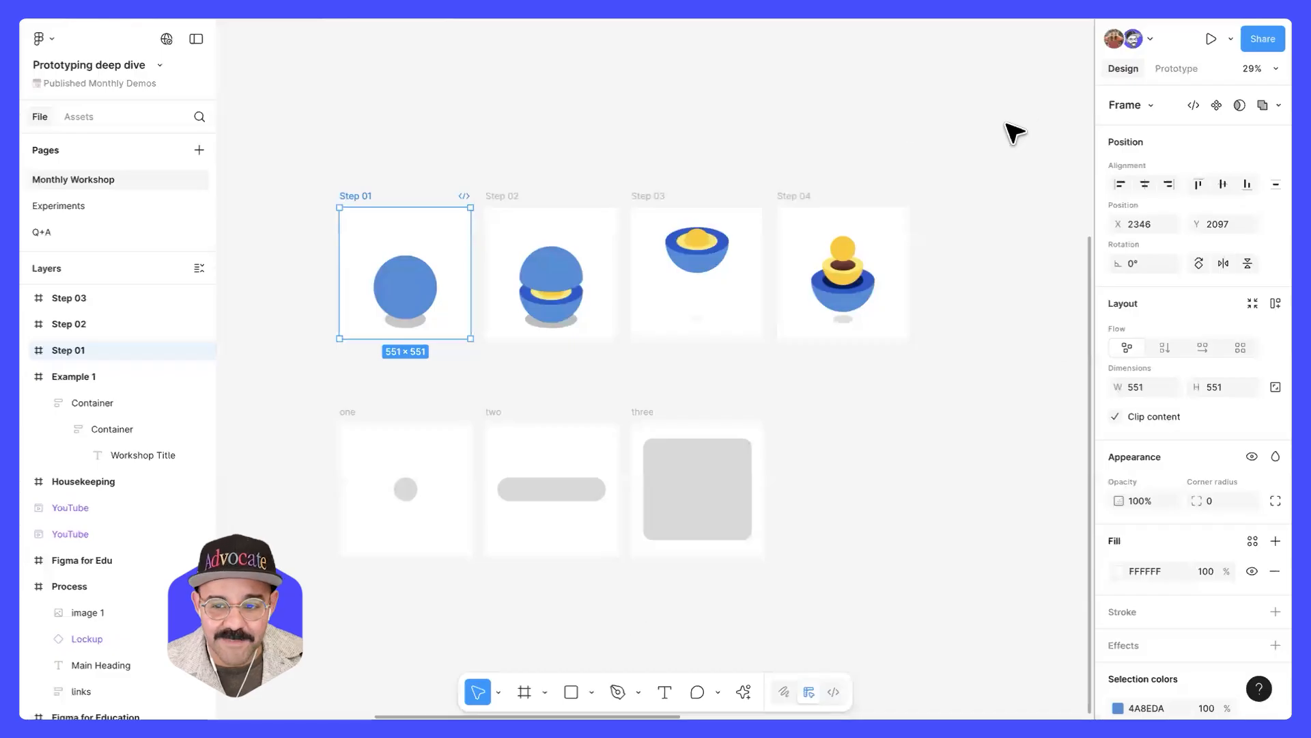
pyautogui.click(1162, 69)
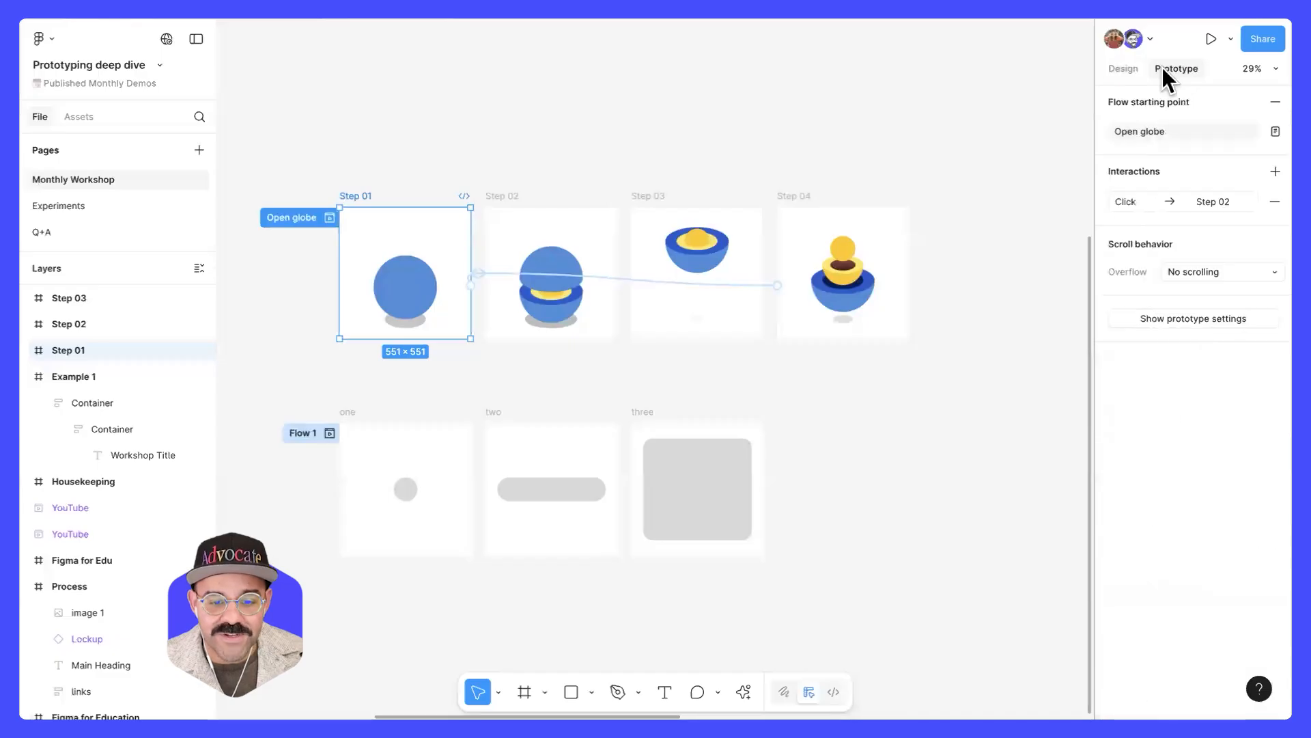
pyautogui.click(796, 372)
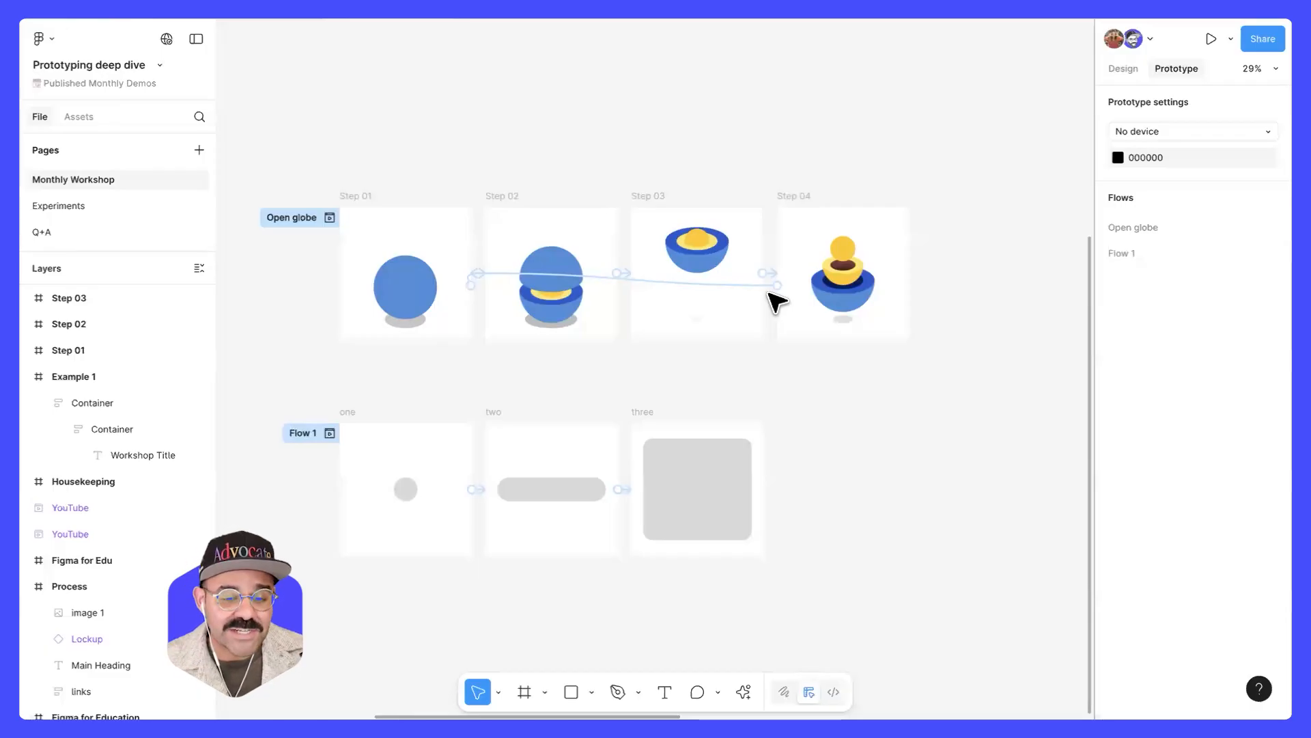
# - Preview the Open globe flow from Step 01 and play its opening animation
pyautogui.click(307, 218)
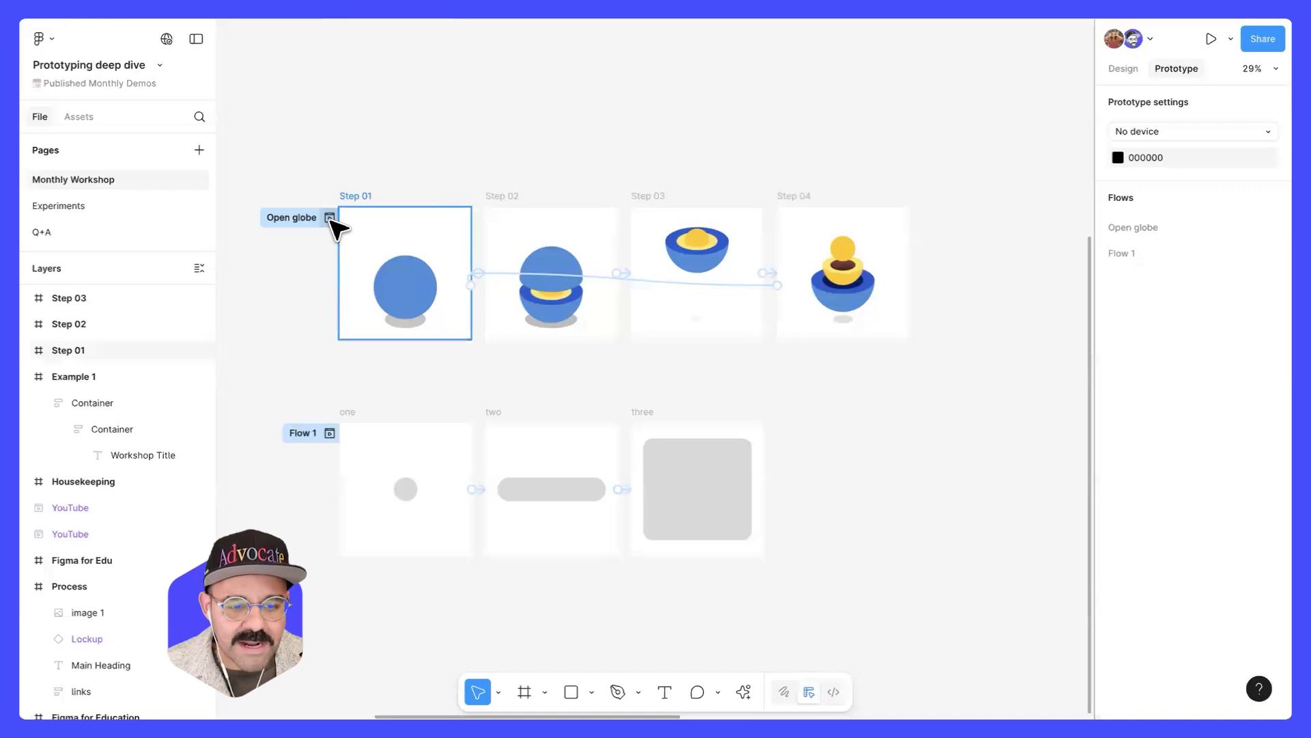
pyautogui.click(330, 218)
pyautogui.moveTo(497, 42); pyautogui.dragTo(691, 86)
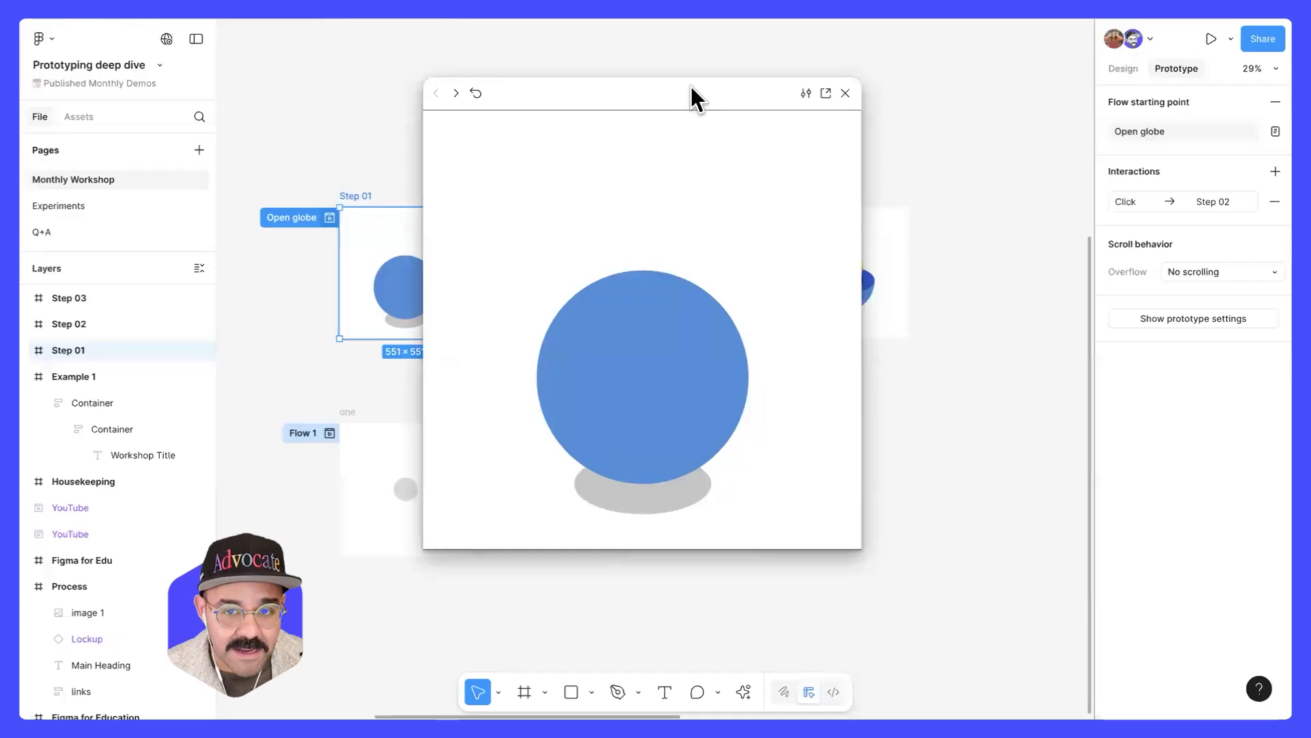
pyautogui.click(579, 479)
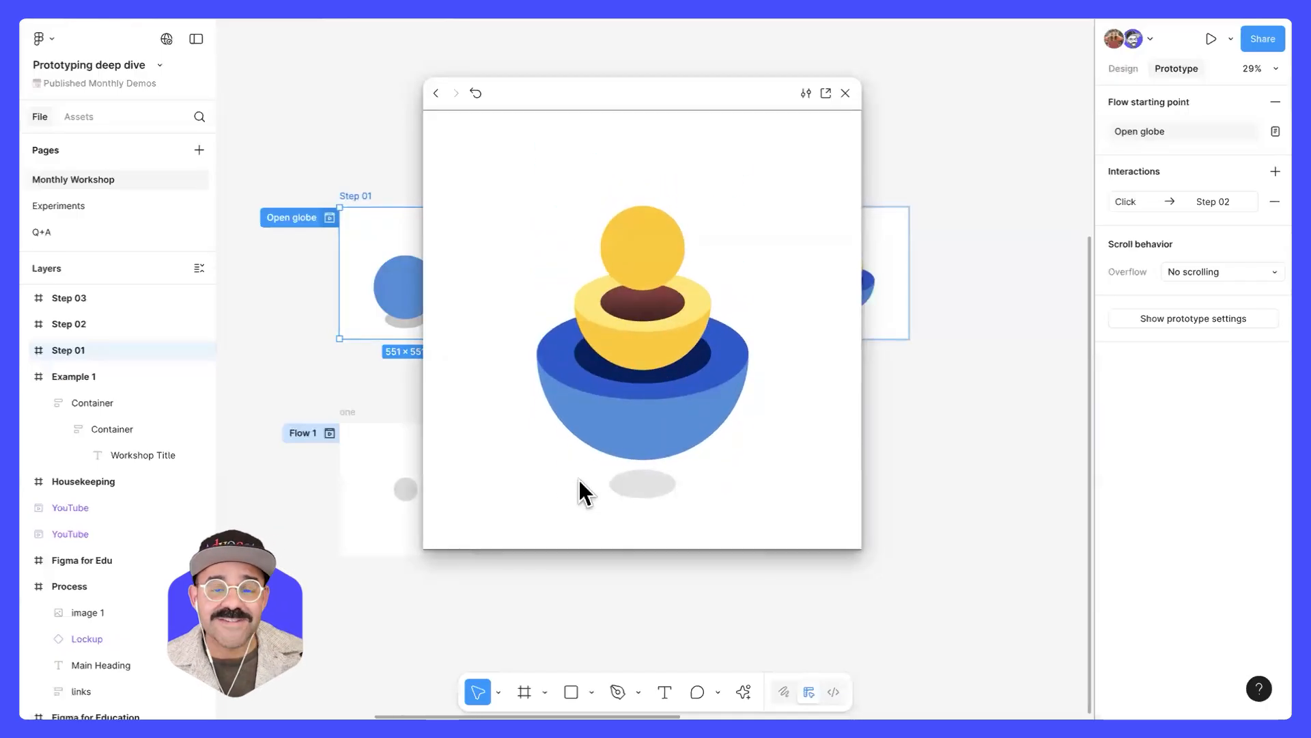
# - Move the preview window clear of the step frames and turn on Follow prototype
pyautogui.moveTo(674, 92); pyautogui.dragTo(185, 105)
pyautogui.click(449, 111)
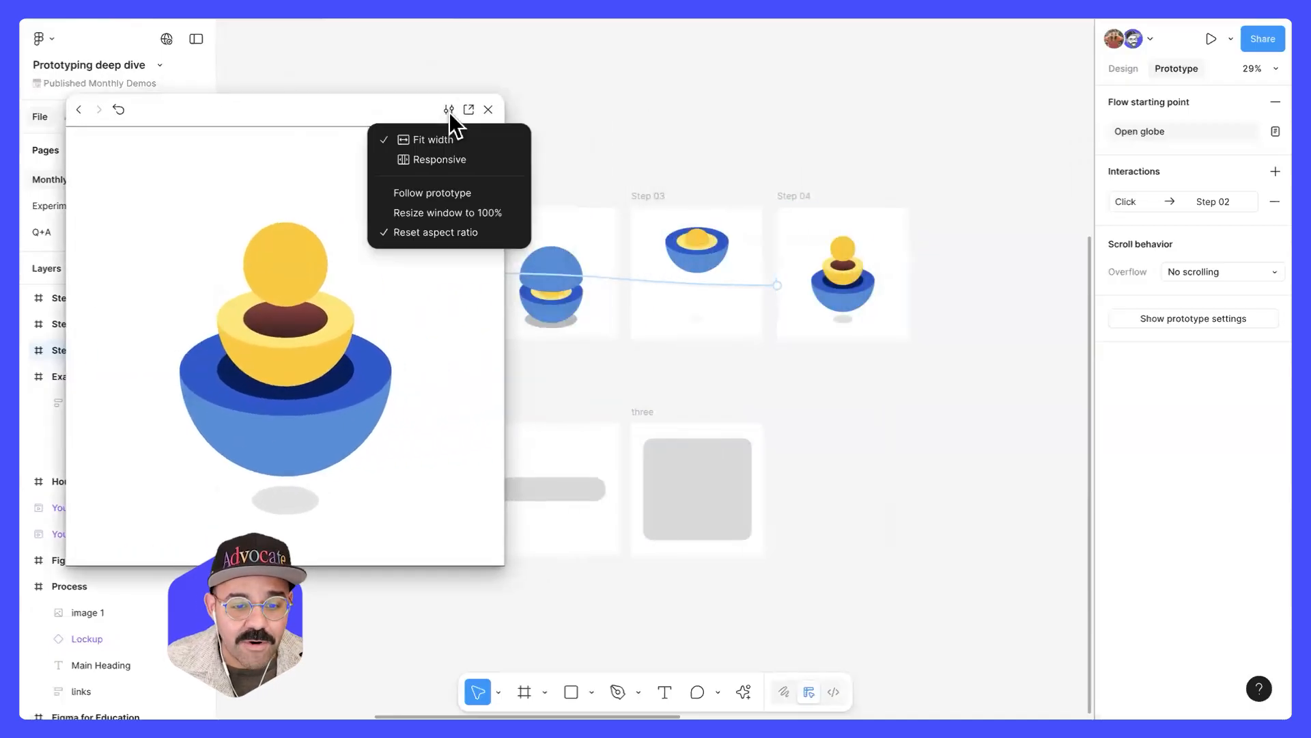
pyautogui.click(444, 192)
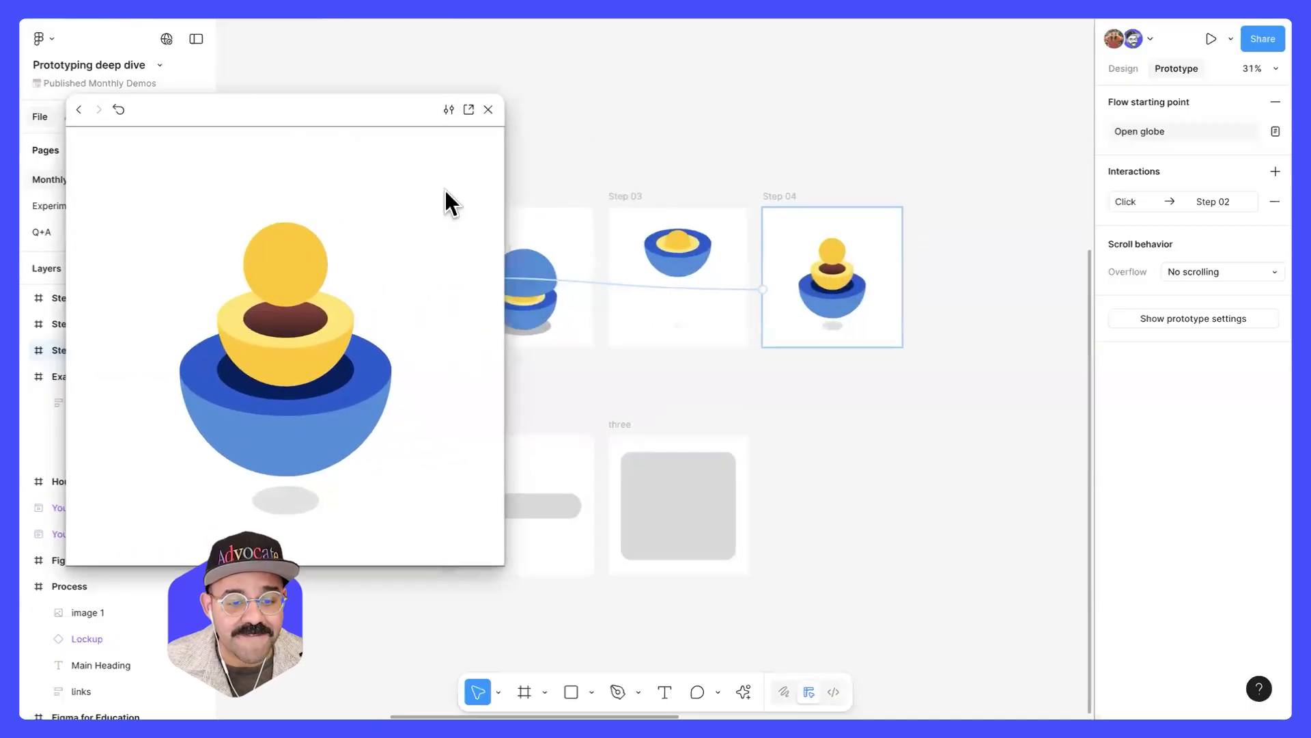
# - Replay the globe closing and opening in the preview while the canvas follows, and close the preview
pyautogui.click(316, 352)
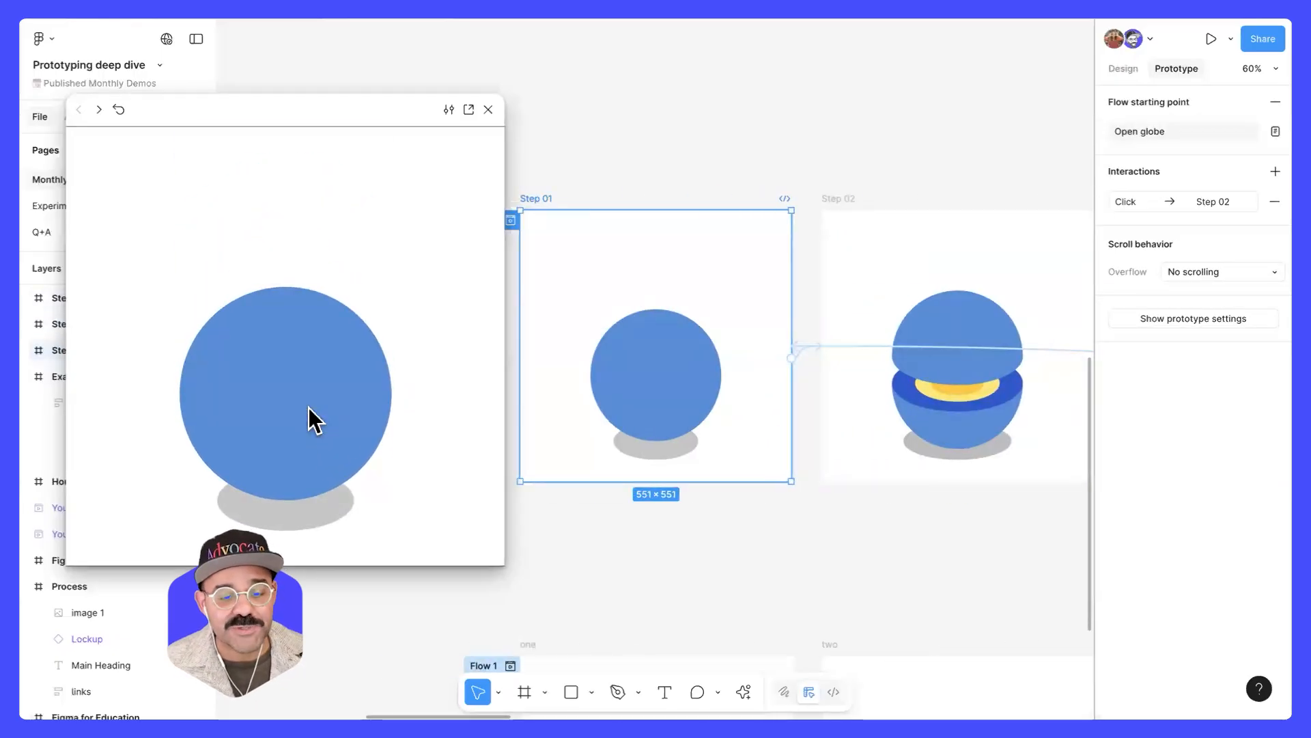
pyautogui.click(309, 407)
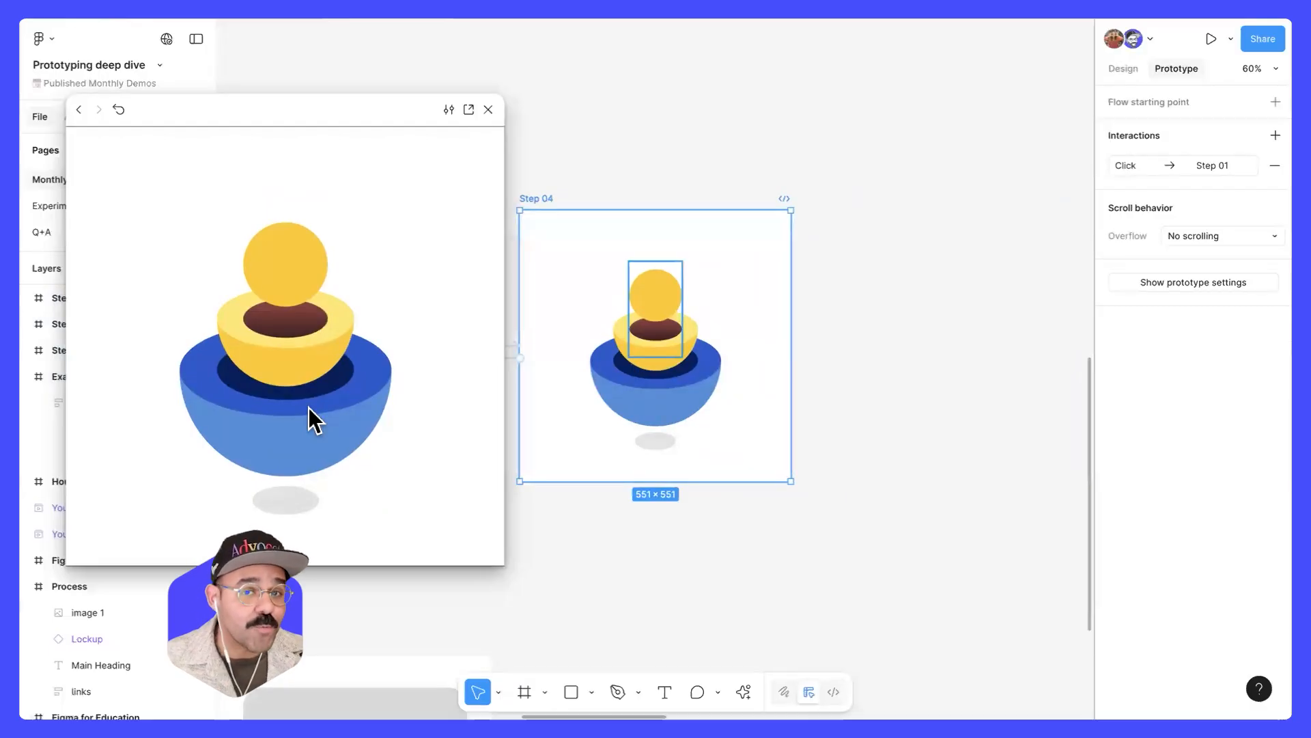
pyautogui.click(309, 407)
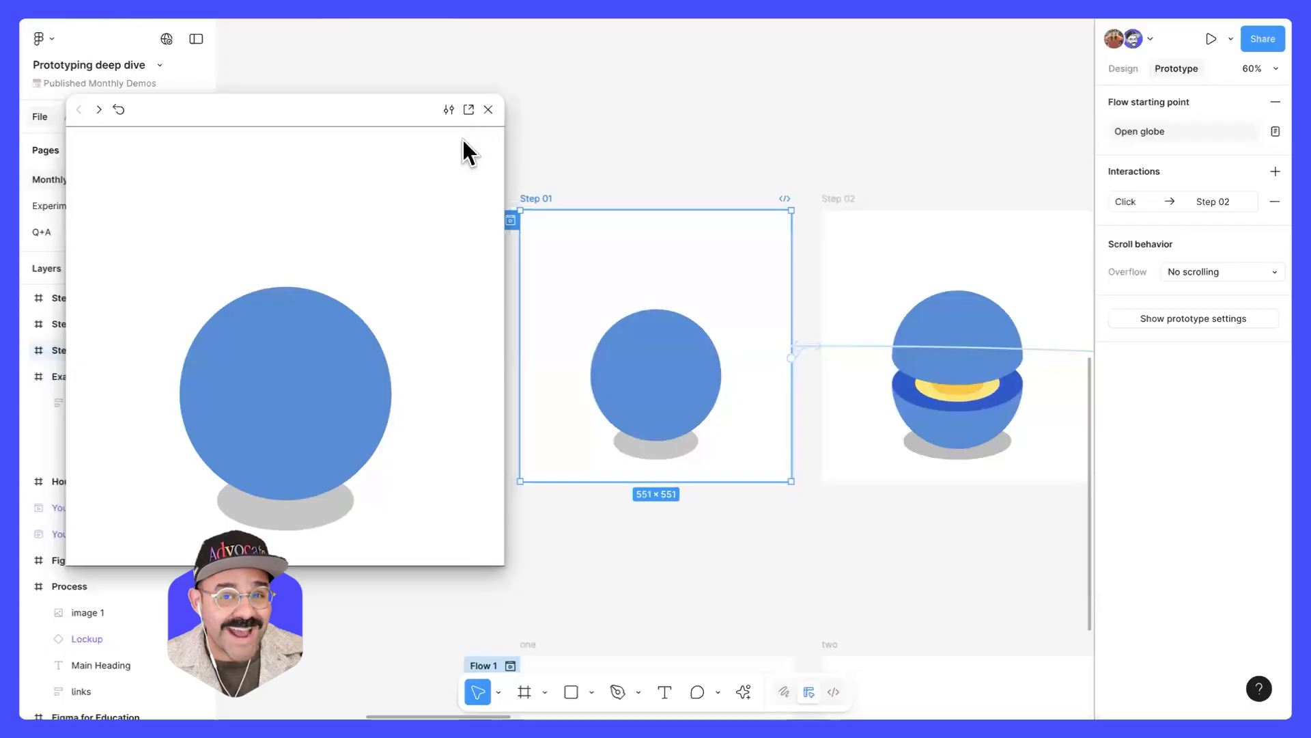
pyautogui.click(300, 339)
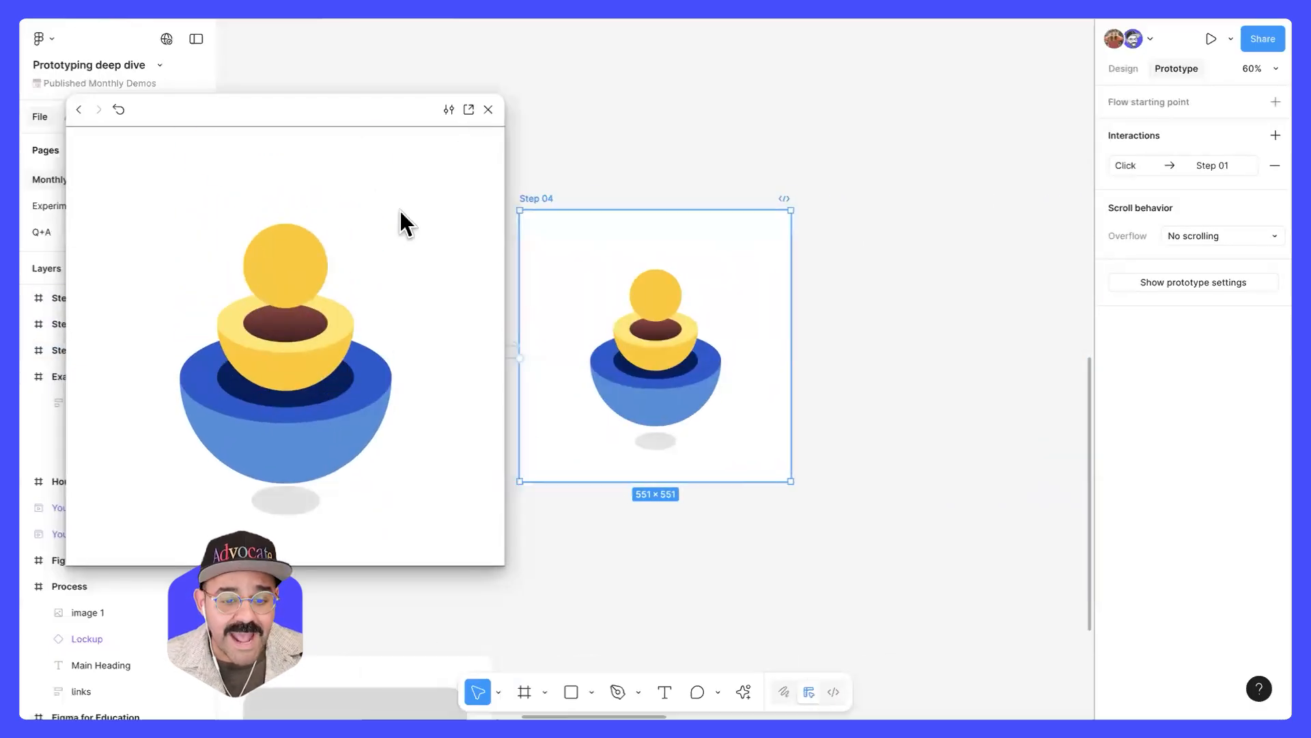
pyautogui.click(488, 109)
pyautogui.click(661, 148)
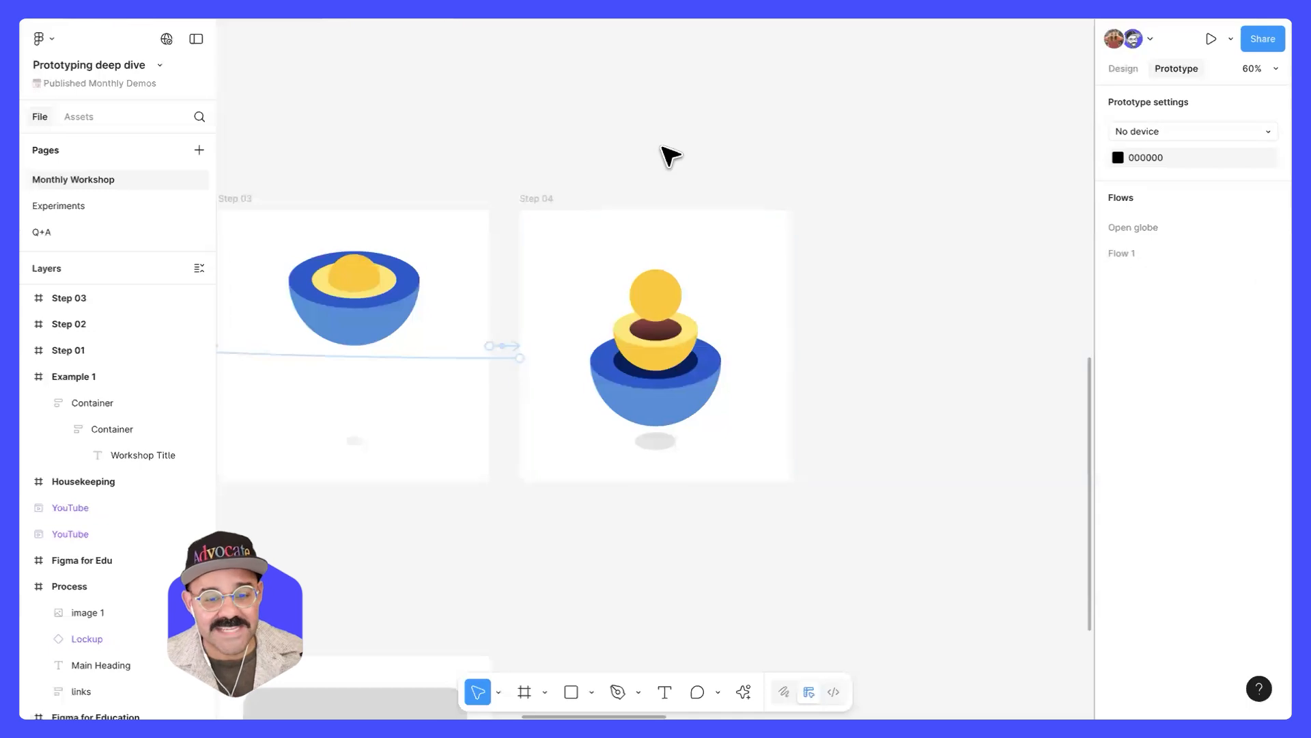
# - Examine the Flow 1 frames one, two and three and their connections below the Open globe flow
pyautogui.scroll(-5, 669, 157)
pyautogui.hscroll(-3, 595, 428)
pyautogui.scroll(5, 585, 427)
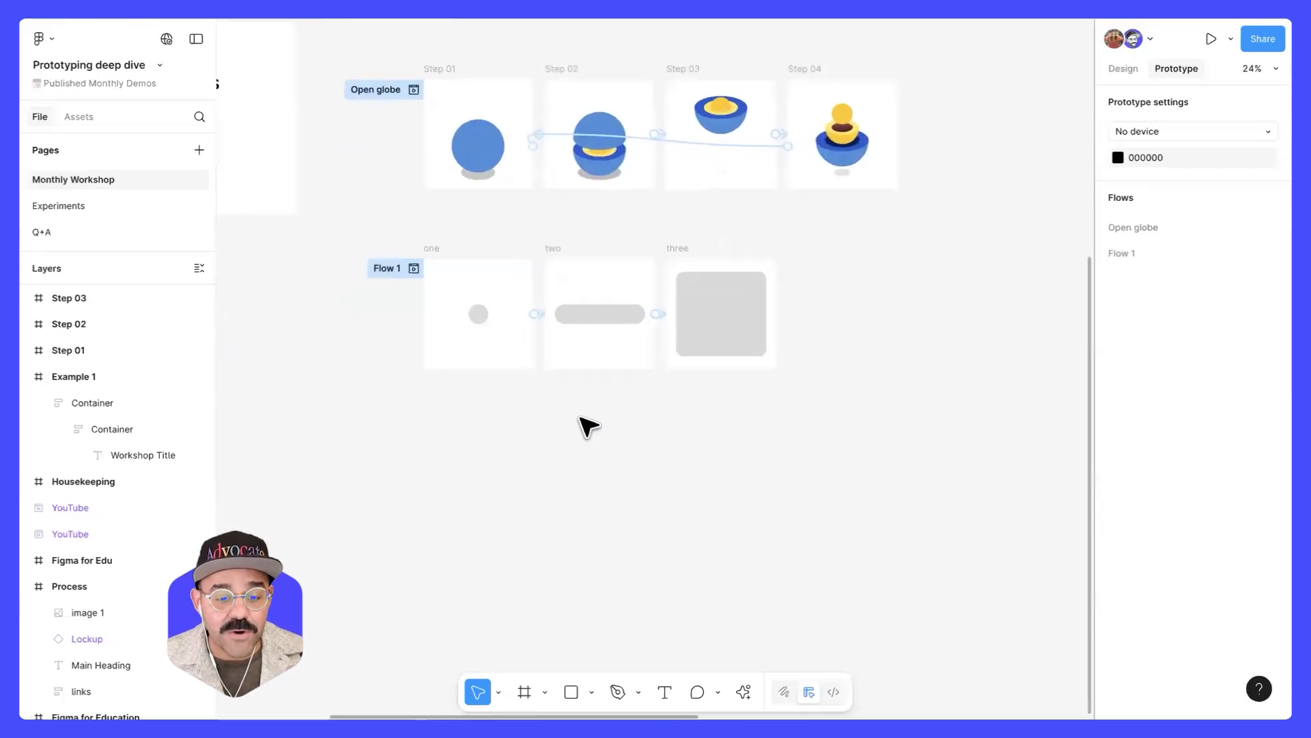
pyautogui.scroll(3, 546, 389)
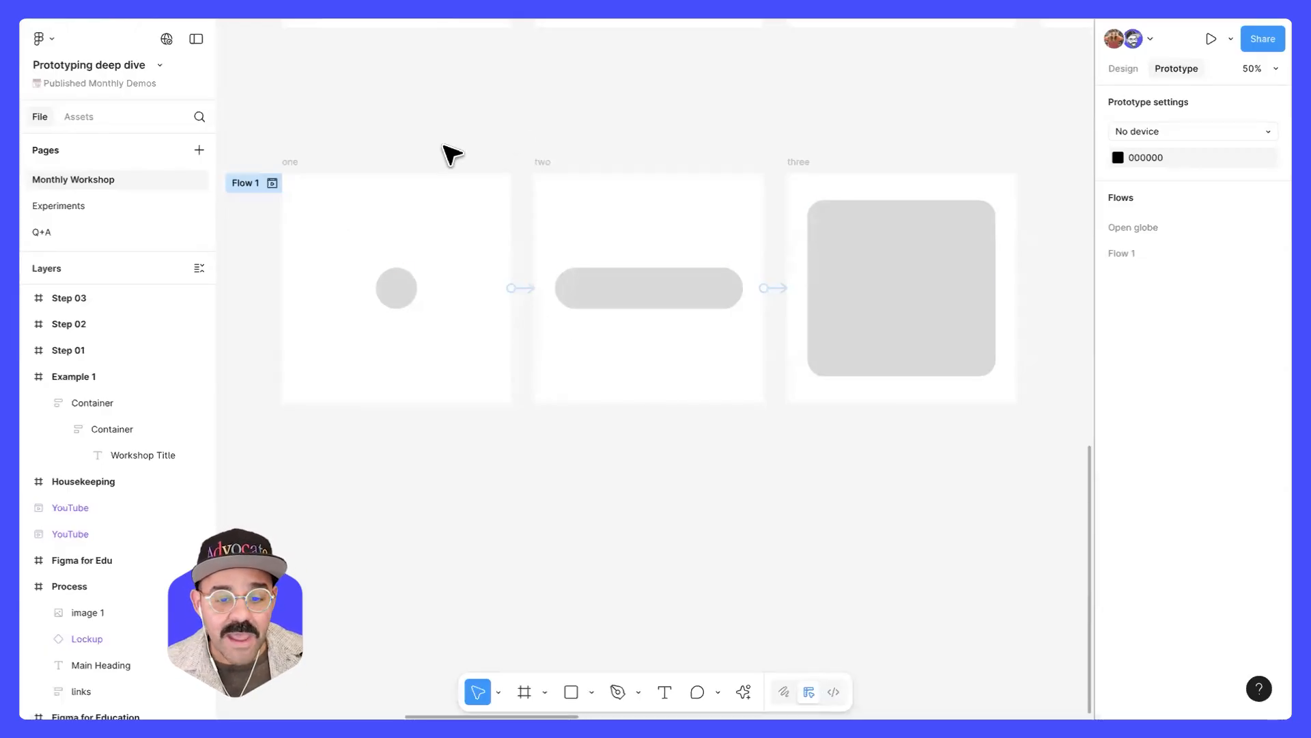
pyautogui.scroll(2, 539, 191)
pyautogui.scroll(-5, 562, 243)
pyautogui.scroll(1, 586, 248)
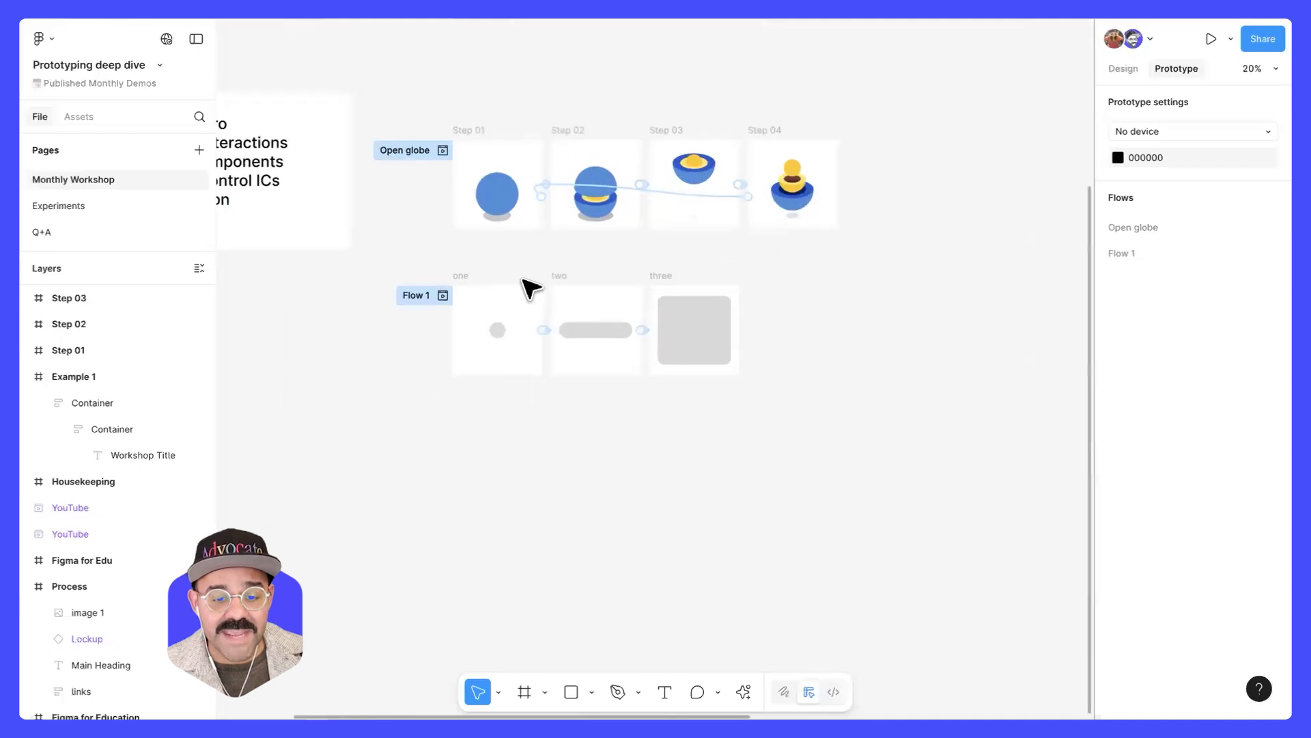
pyautogui.keyDown('ctrl'); pyautogui.scroll(5, 543, 259); pyautogui.keyUp('ctrl')
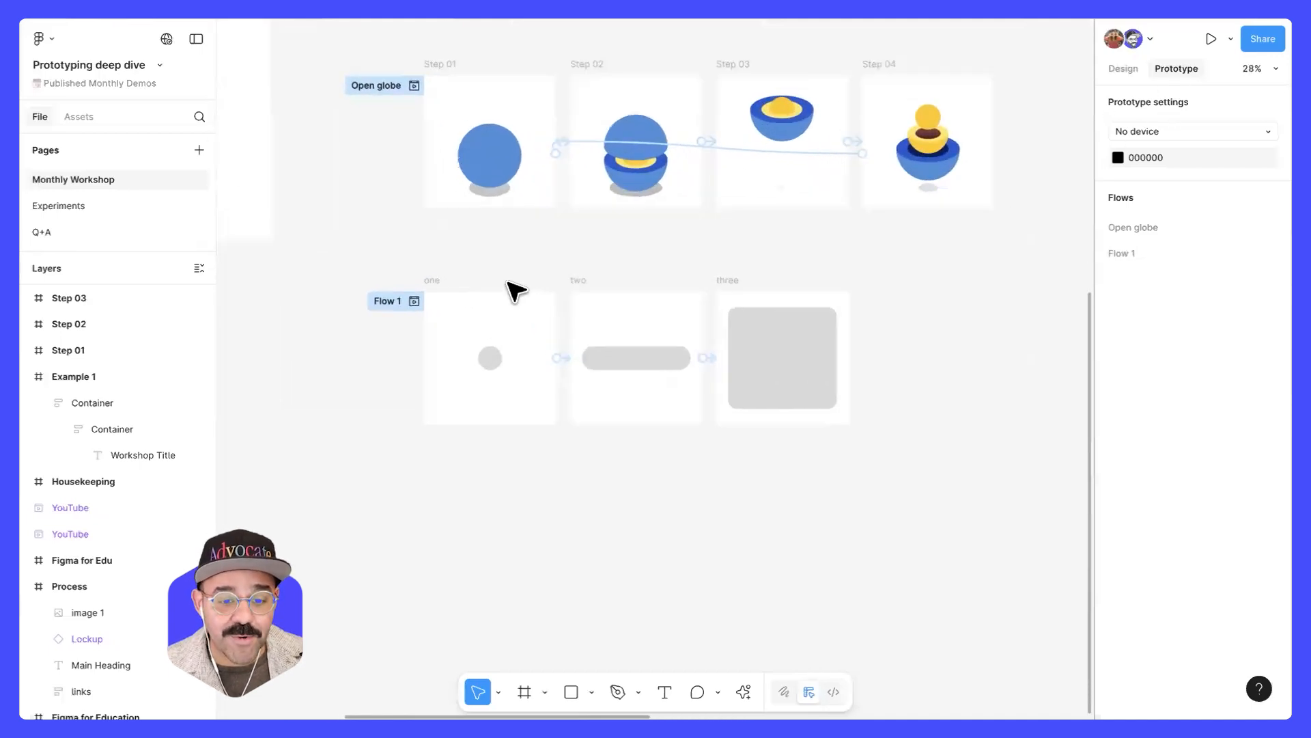
pyautogui.keyDown('ctrl'); pyautogui.scroll(-2, 635, 259); pyautogui.keyUp('ctrl')
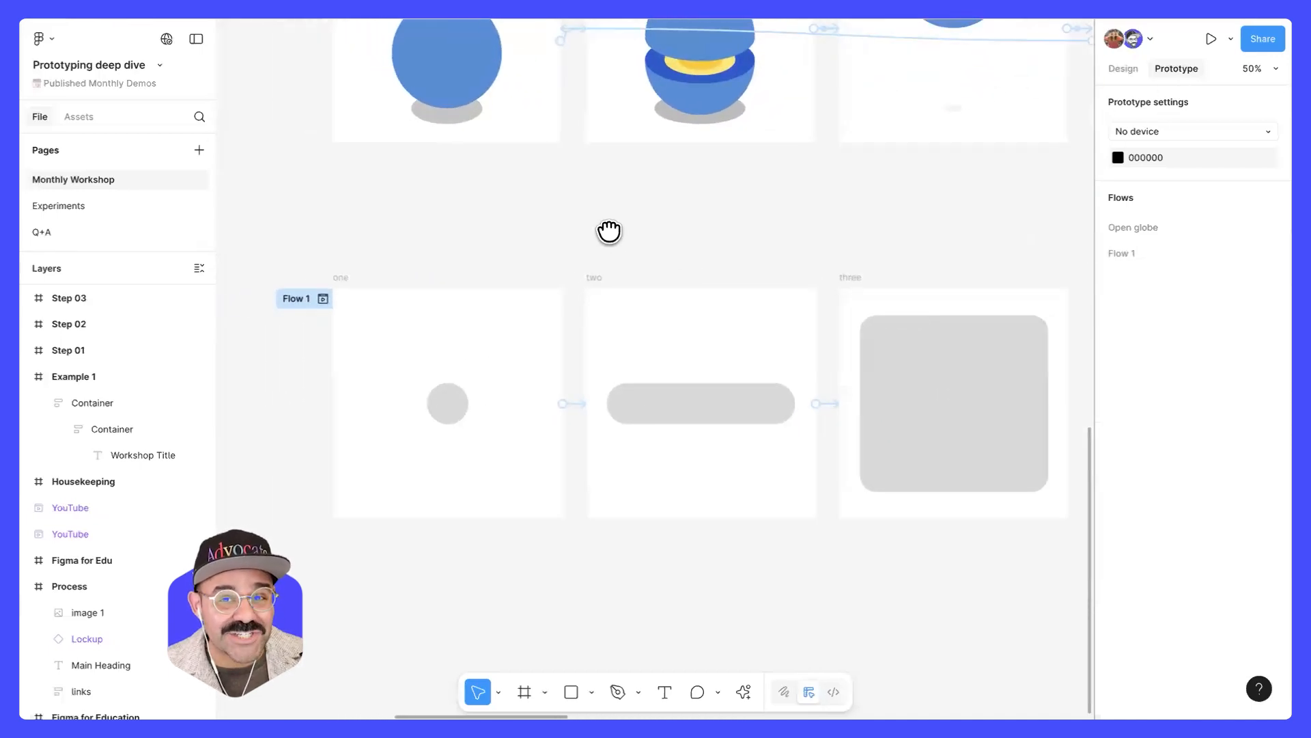
pyautogui.hscroll(2, 608, 229)
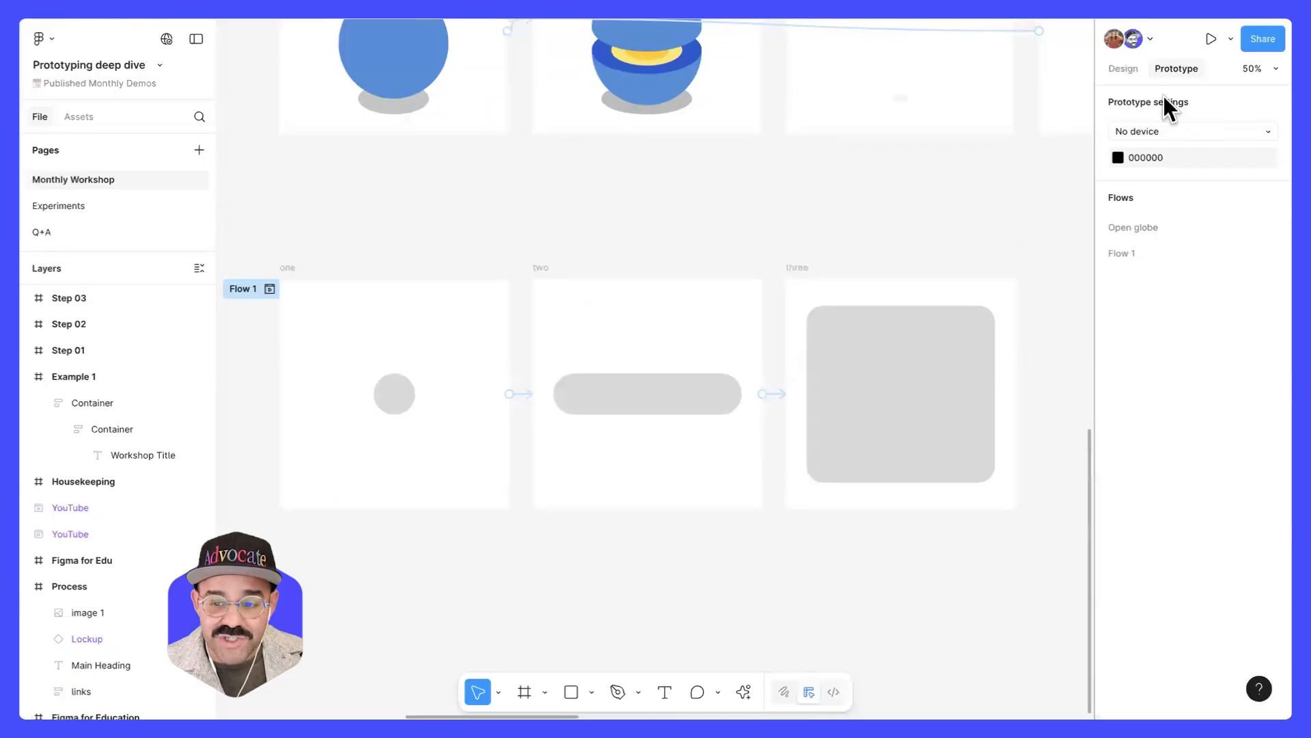
# - Switch between the Design and Prototype modes a few times, ending in Prototype with the Flow 1 frames in view
pyautogui.click(1124, 70)
pyautogui.hotkey('alt', '9')
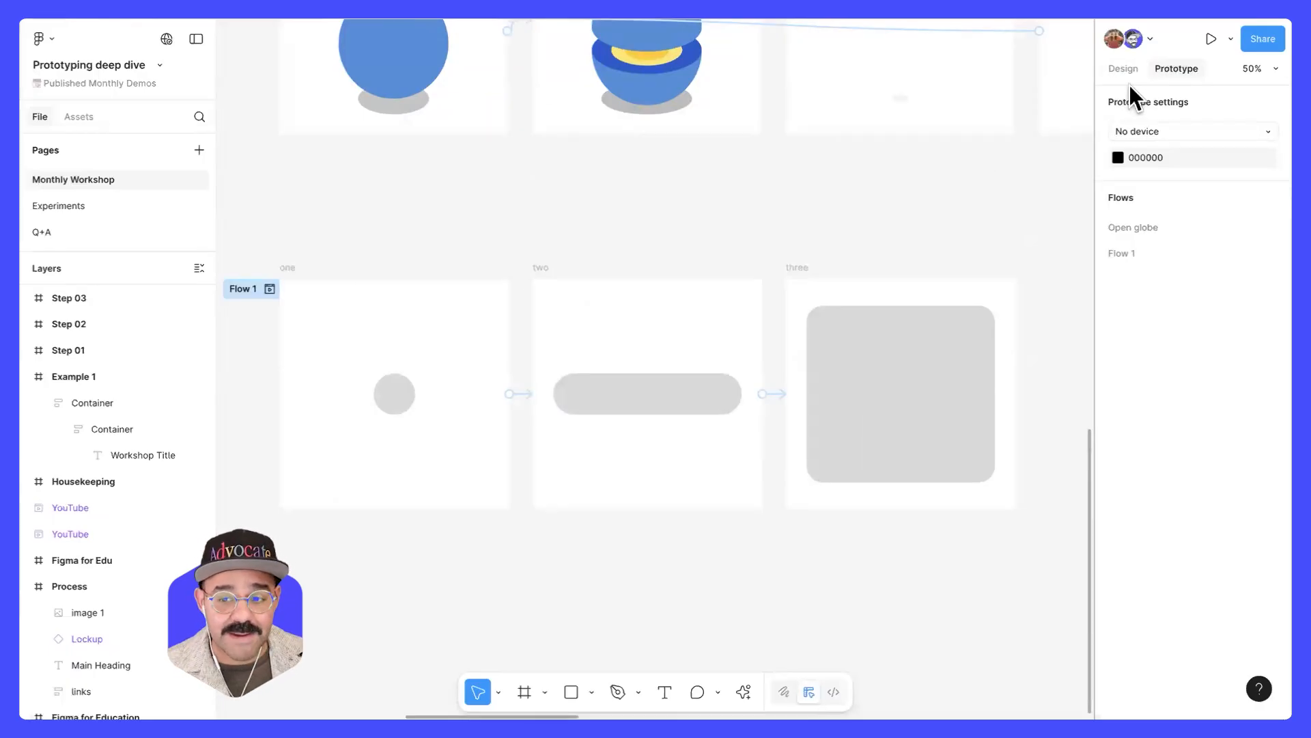
pyautogui.hotkey('alt', '8')
pyautogui.hotkey('alt', '9')
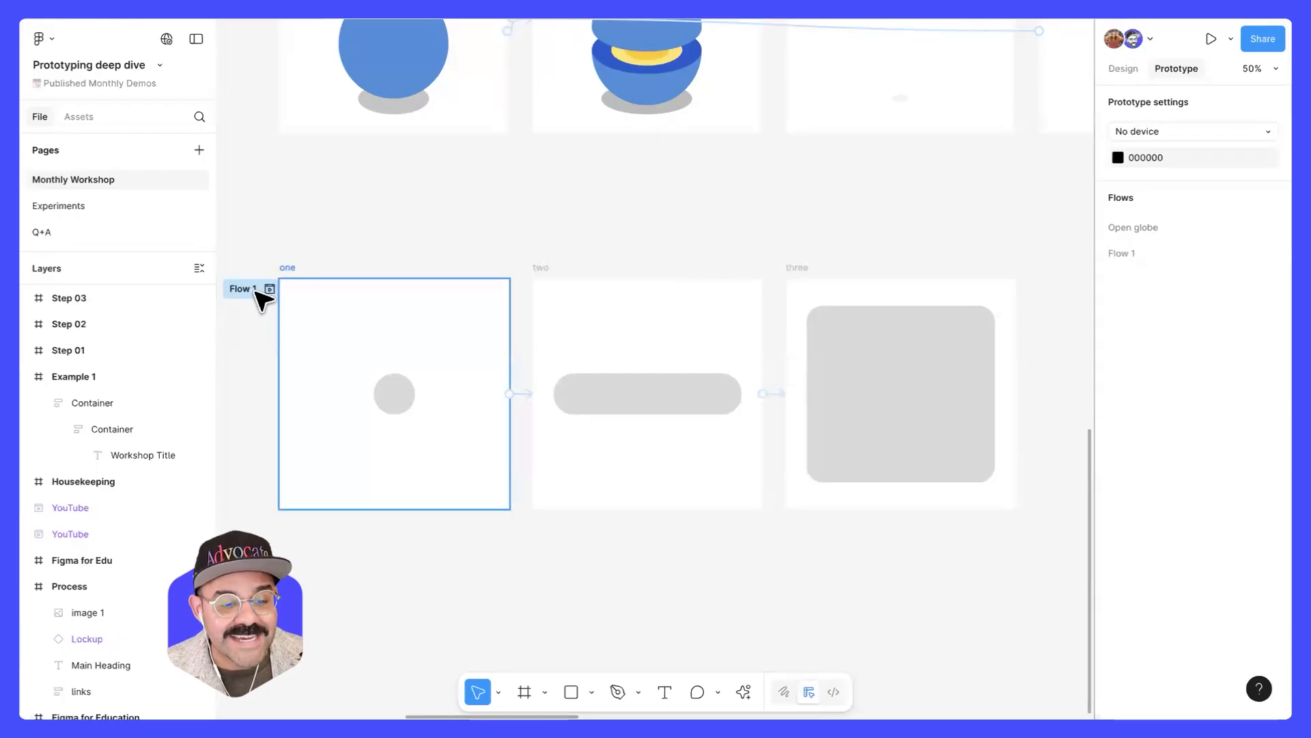
pyautogui.hscroll(-2, 413, 239)
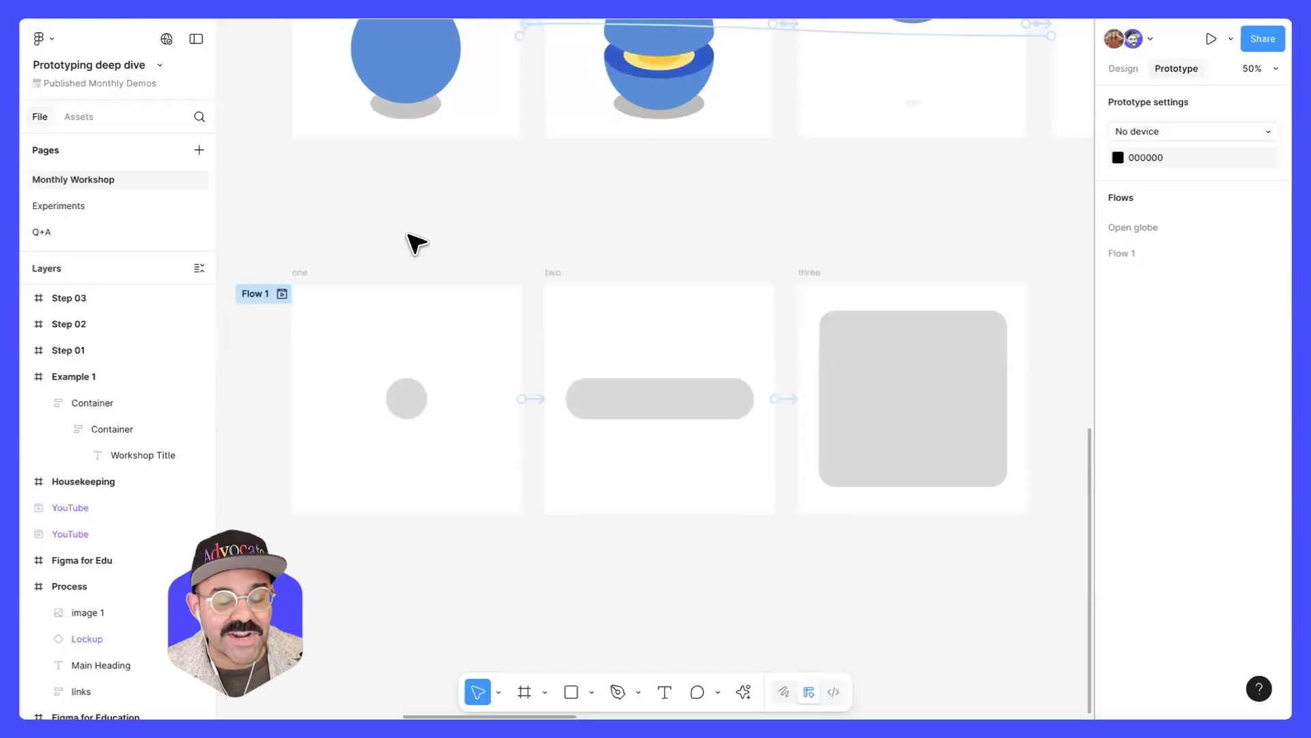
# - Replace the Flow 1 starting point on frame one with a new starting point named Example 1
pyautogui.click(277, 300)
pyautogui.press('Delete')
pyautogui.click(301, 275)
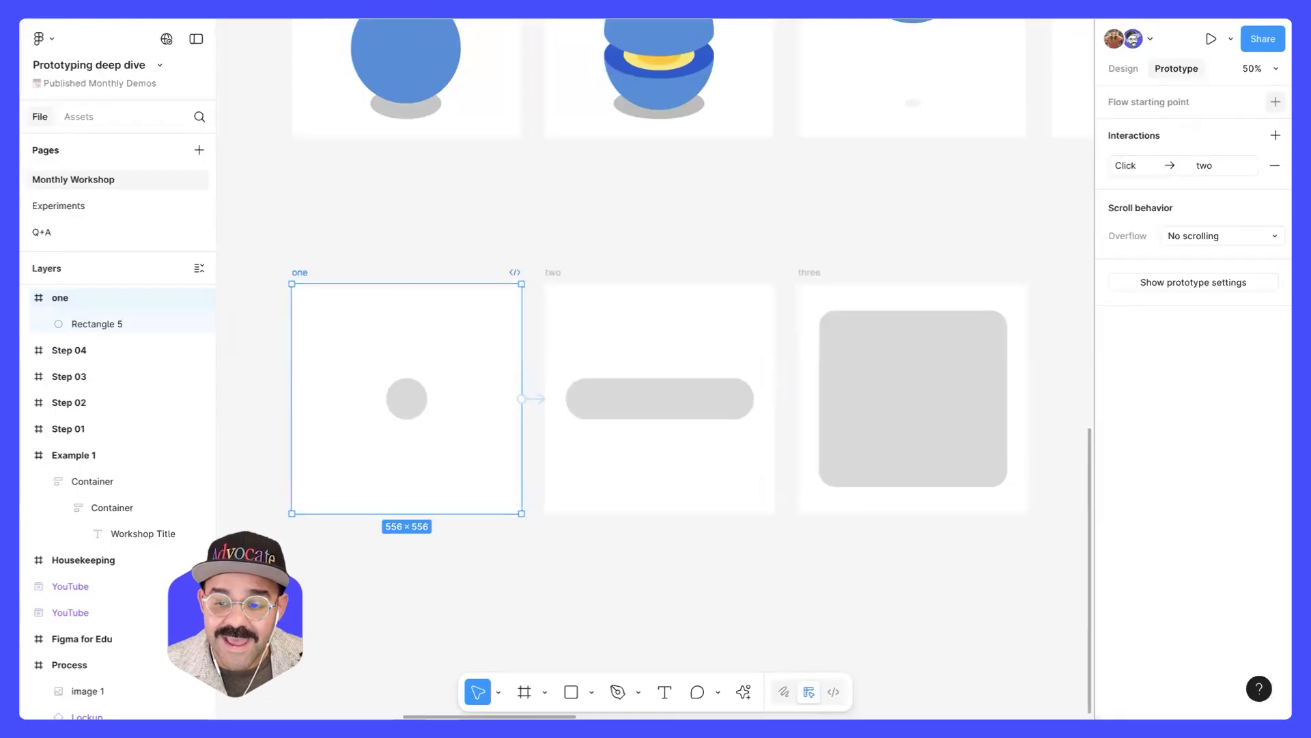
pyautogui.click(1275, 101)
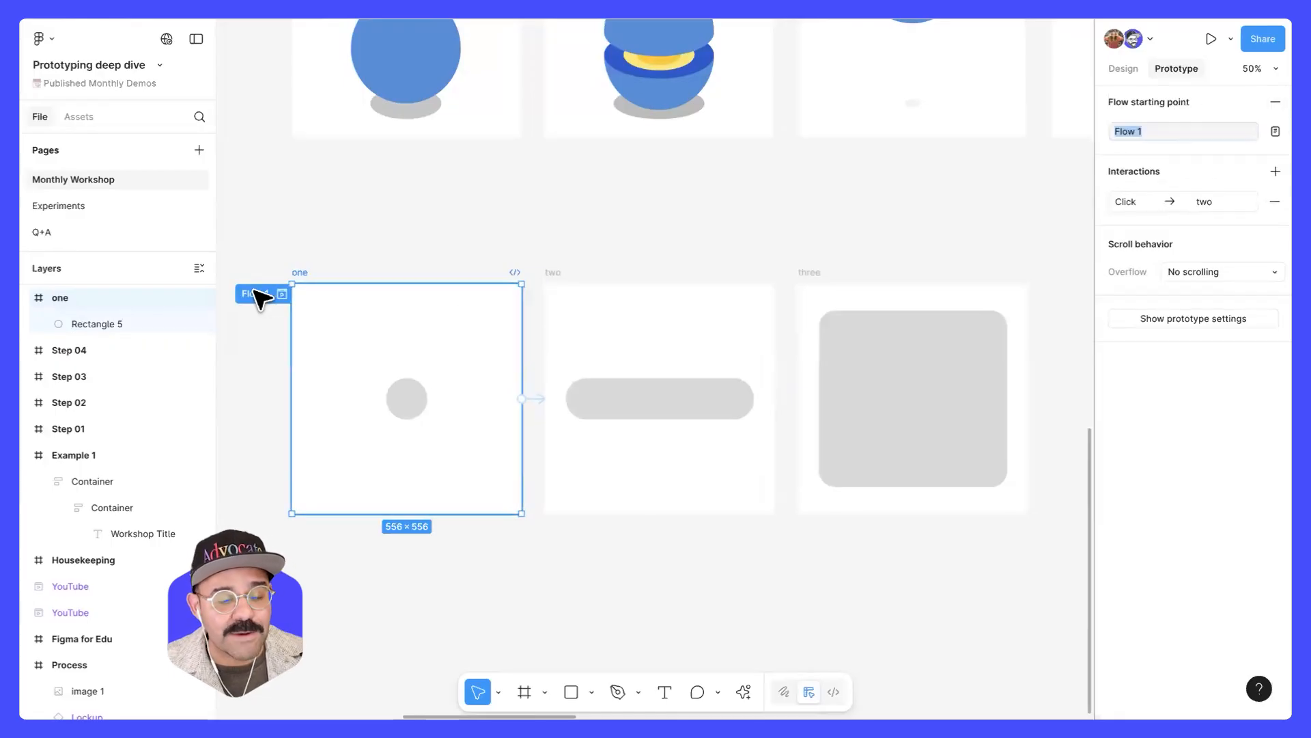
pyautogui.doubleClick(255, 293)
pyautogui.write('Example 1')
pyautogui.press('Return')
# - Preview the Example 1 flow, advance through it to frame three, and close the preview
pyautogui.click(282, 293)
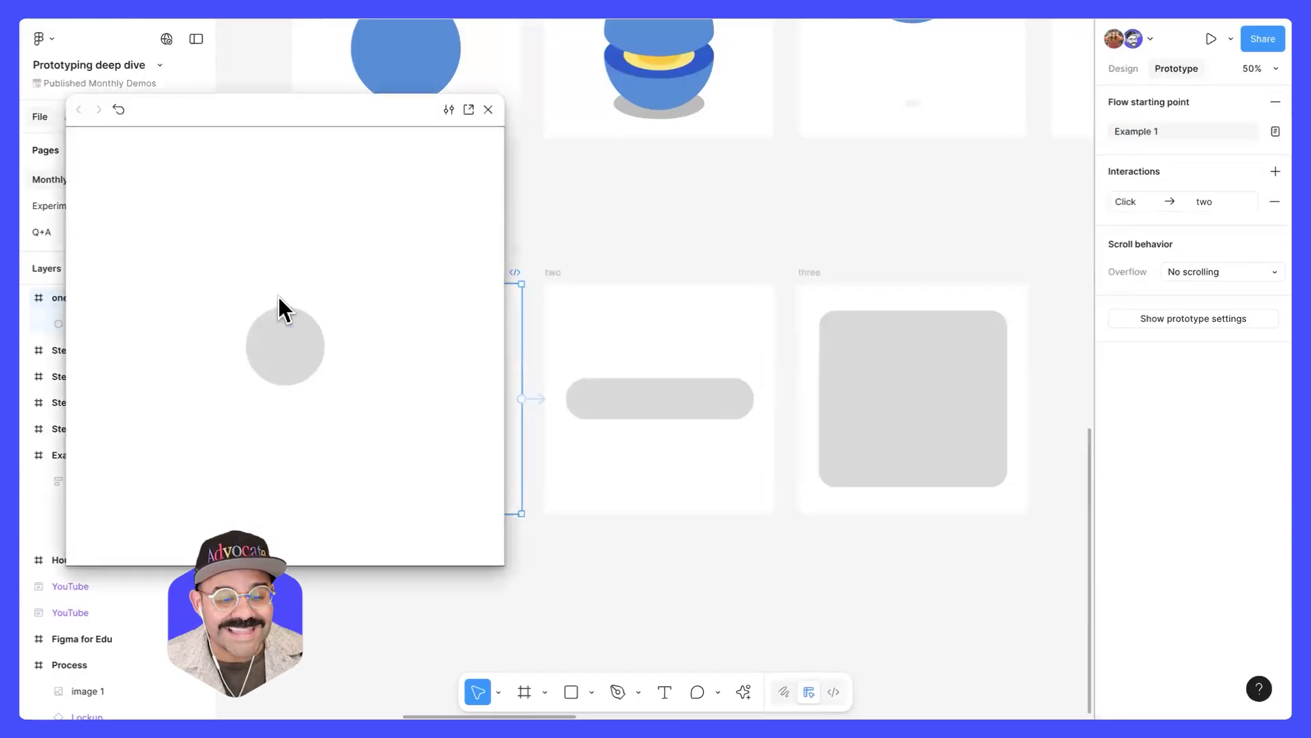
pyautogui.click(282, 339)
pyautogui.click(289, 350)
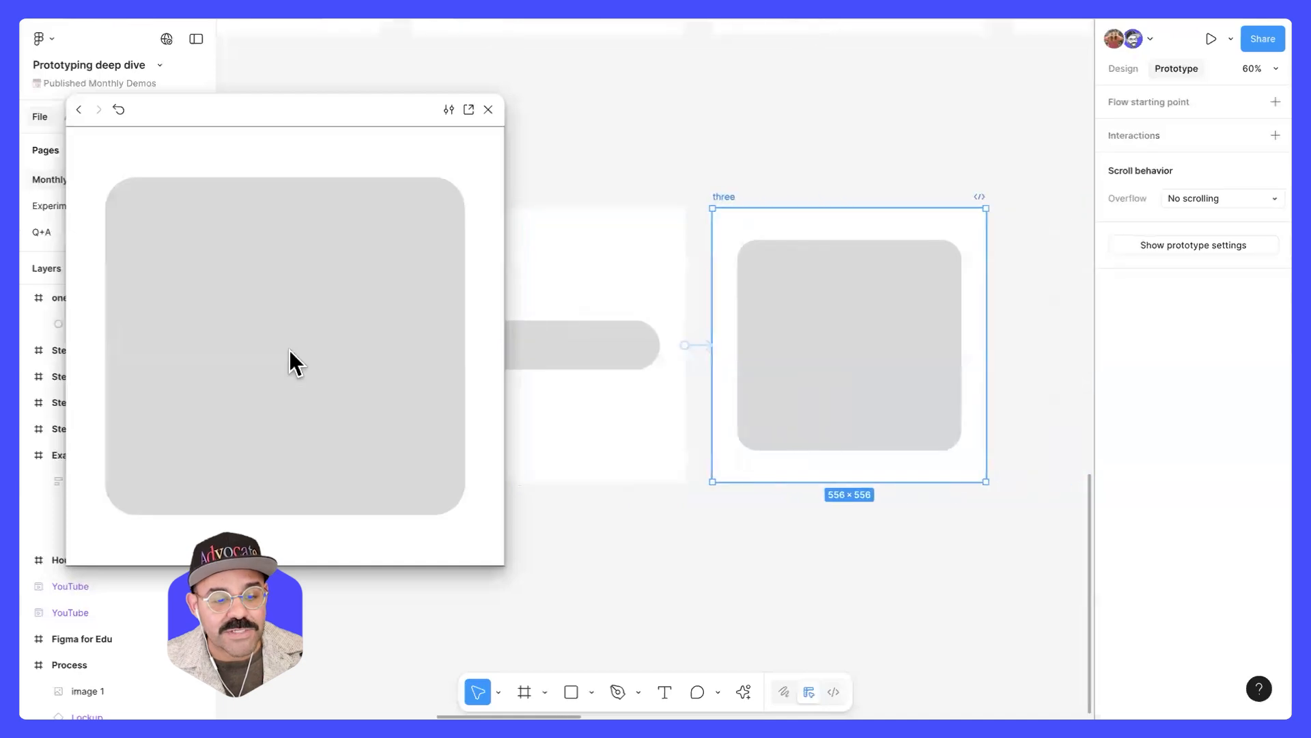
pyautogui.click(487, 109)
pyautogui.click(585, 110)
pyautogui.moveTo(571, 140); pyautogui.dragTo(754, 132)
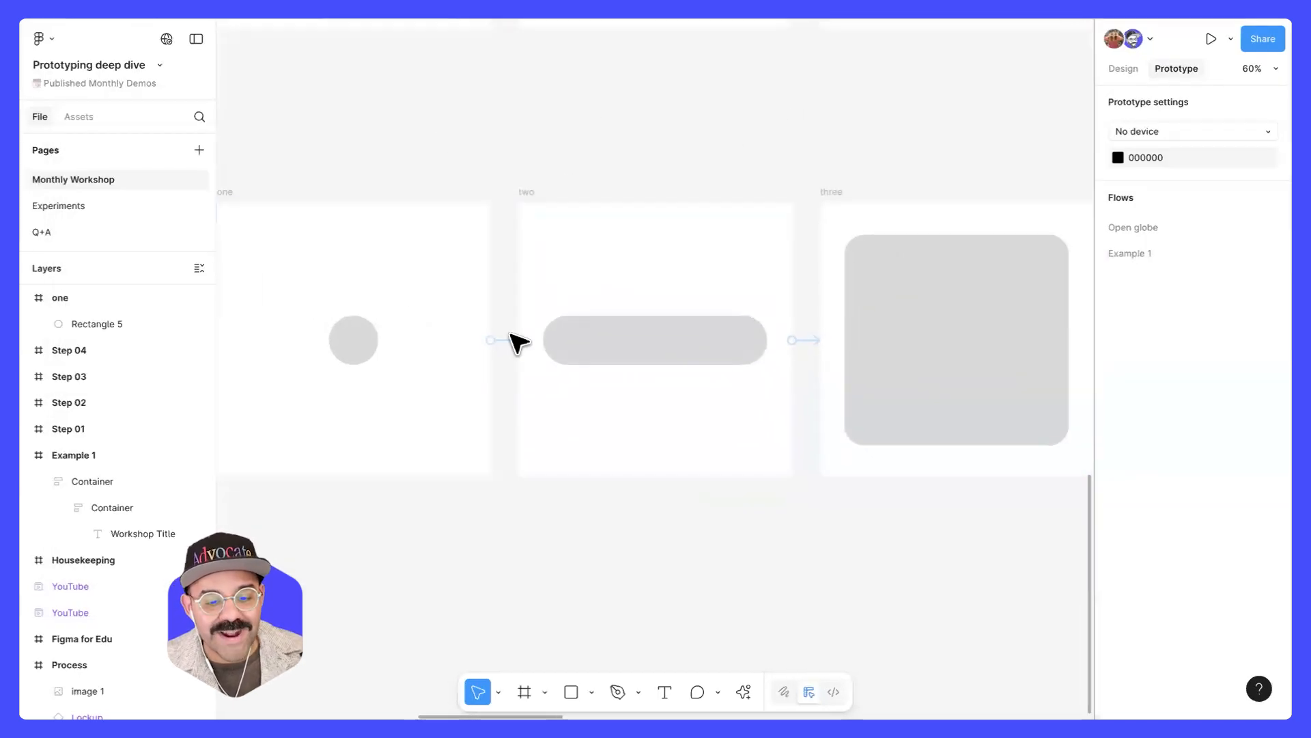
# - Set the animation of the interaction from frame one to frame two to Smart animate
pyautogui.click(511, 341)
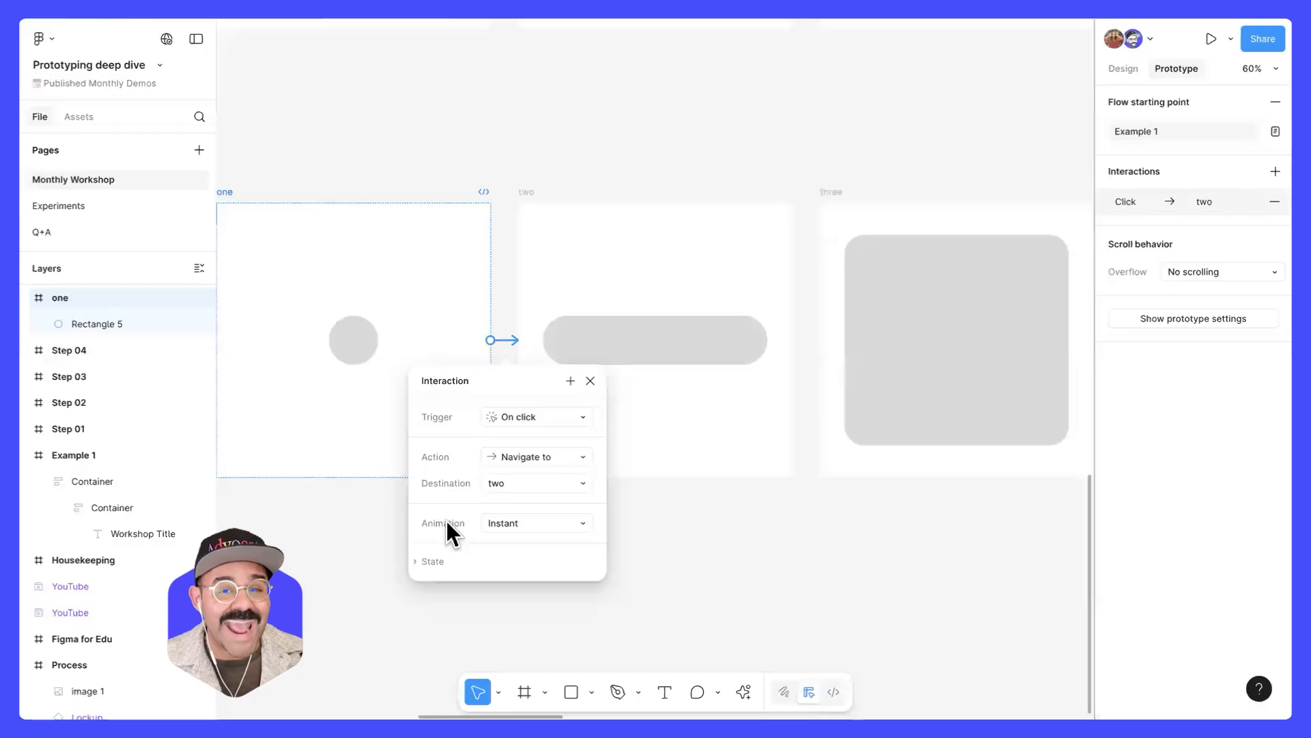
pyautogui.click(503, 524)
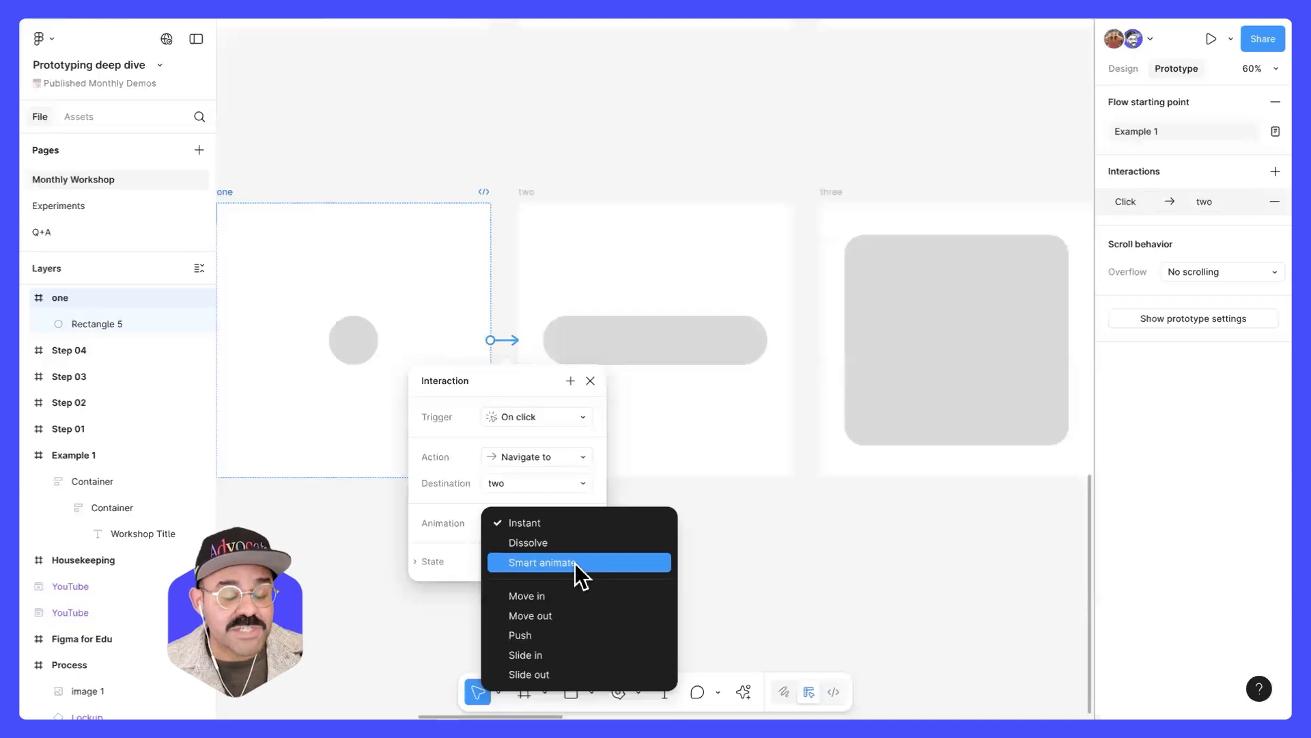
pyautogui.click(581, 522)
pyautogui.click(576, 524)
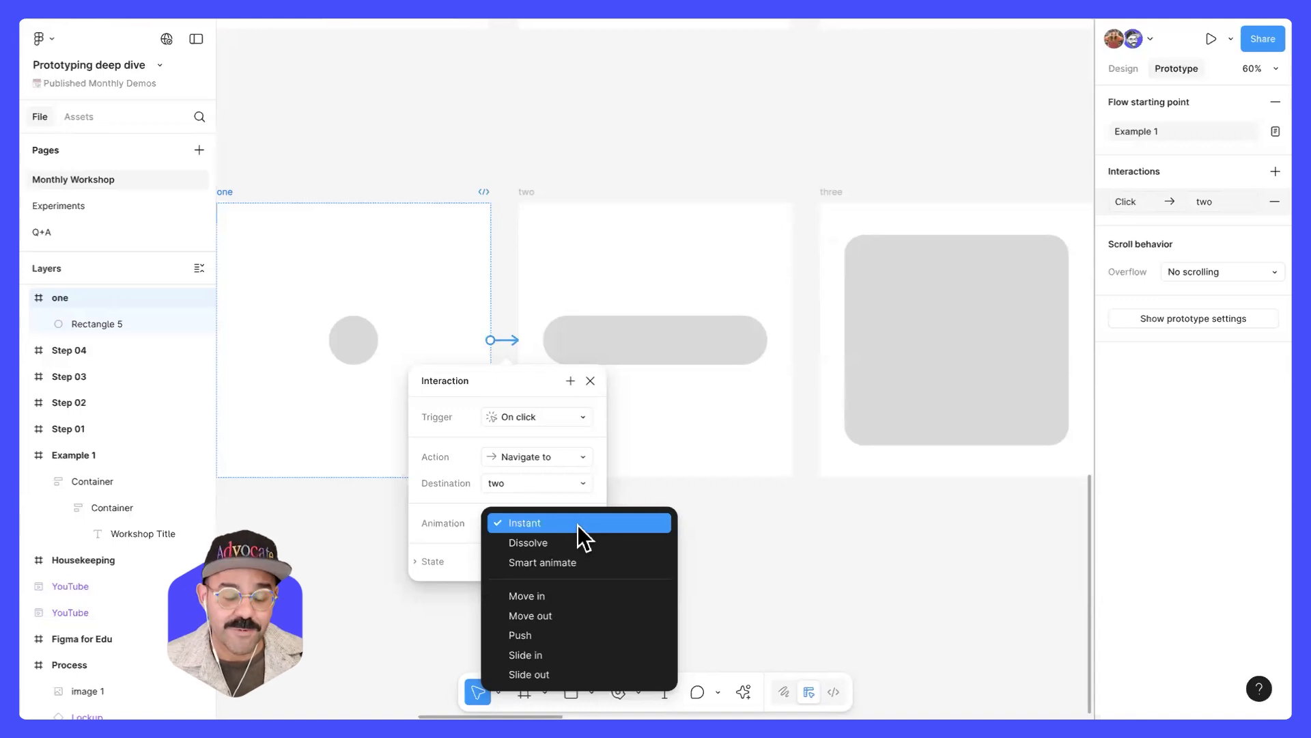
pyautogui.click(564, 563)
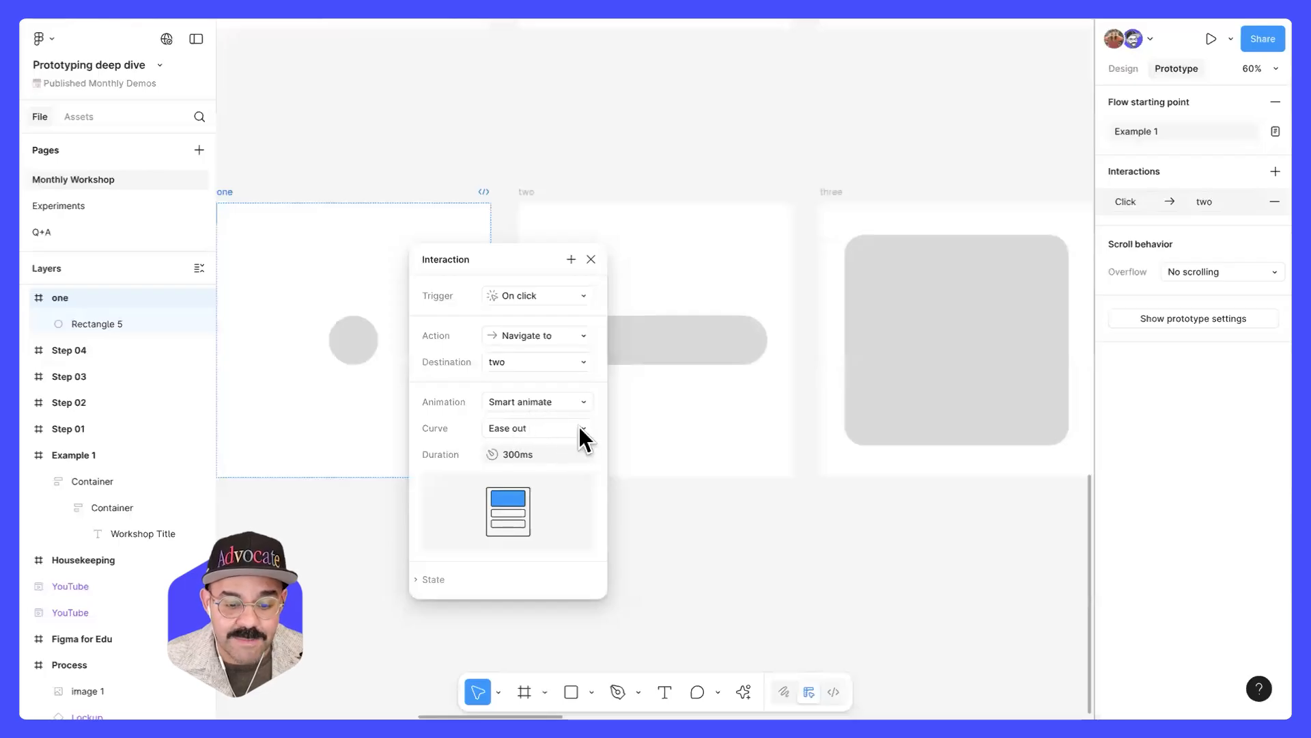
# - Set the curve of the transition from frame one to frame two to Ease in and close the interaction settings
pyautogui.click(548, 432)
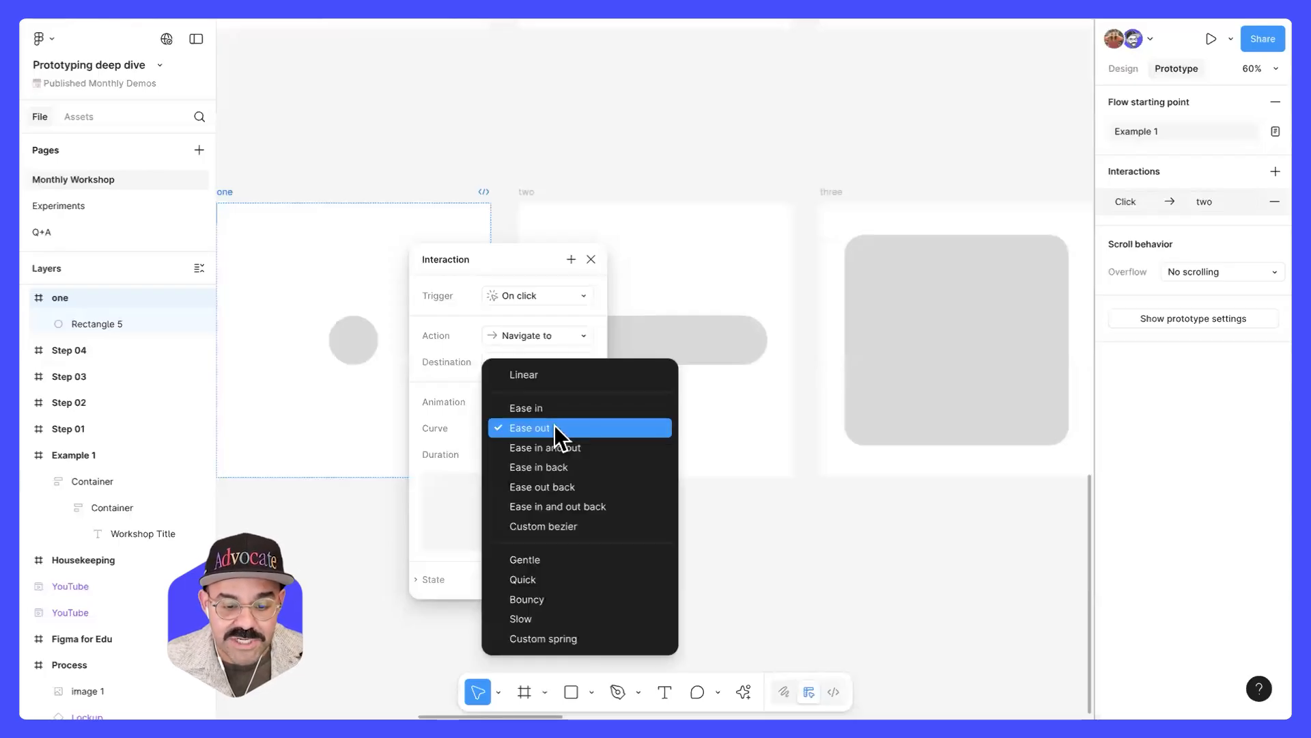
pyautogui.click(555, 449)
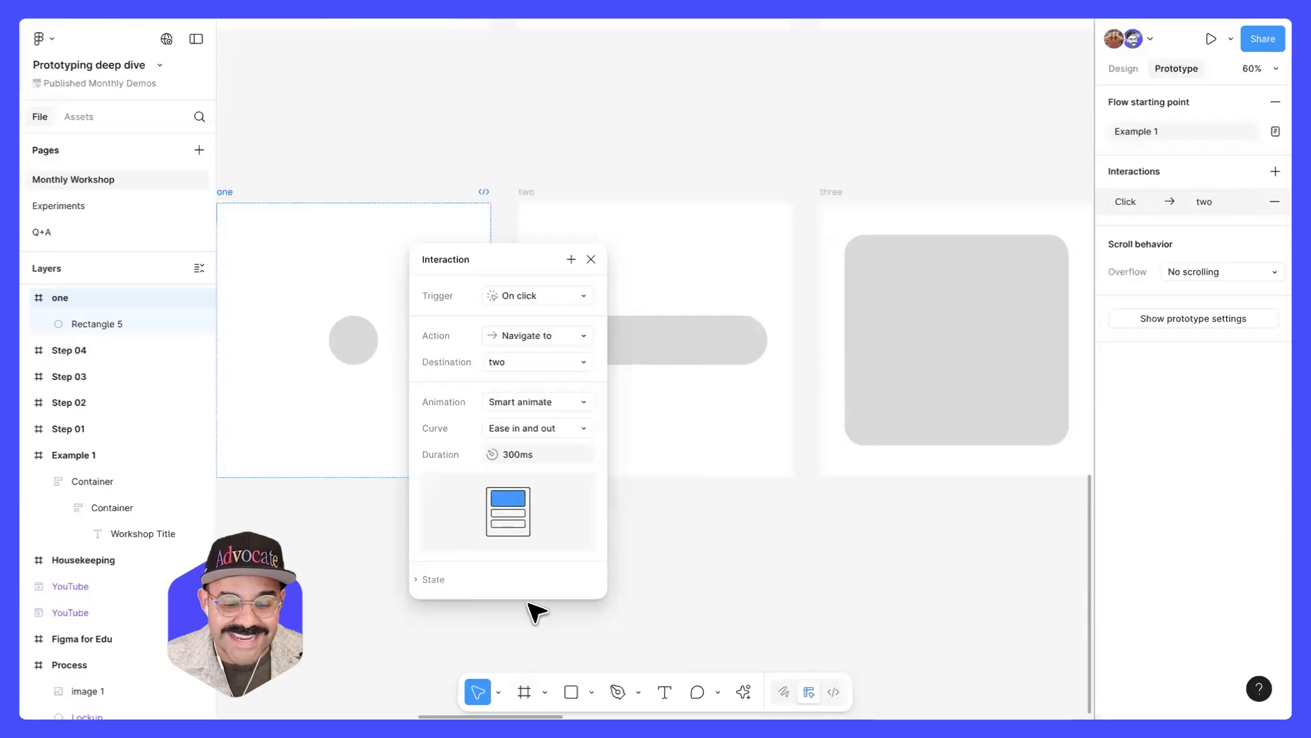
pyautogui.click(544, 429)
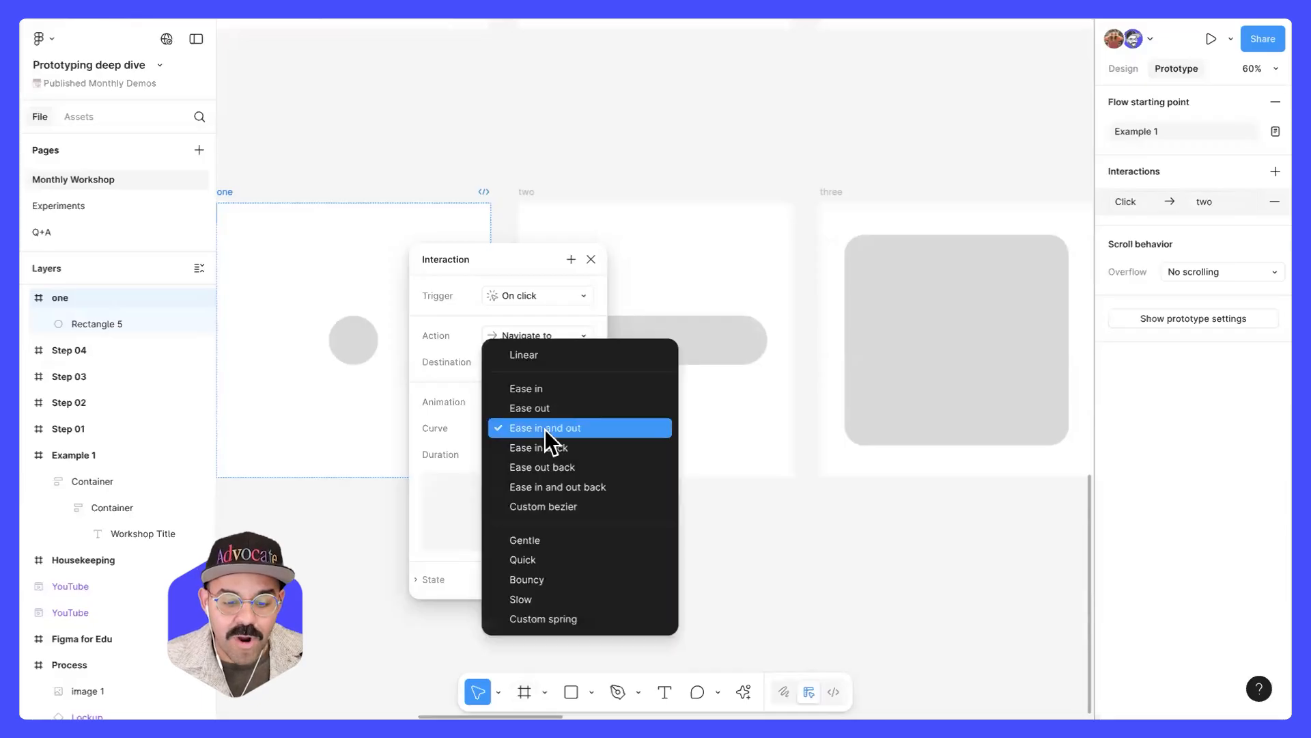
pyautogui.click(556, 388)
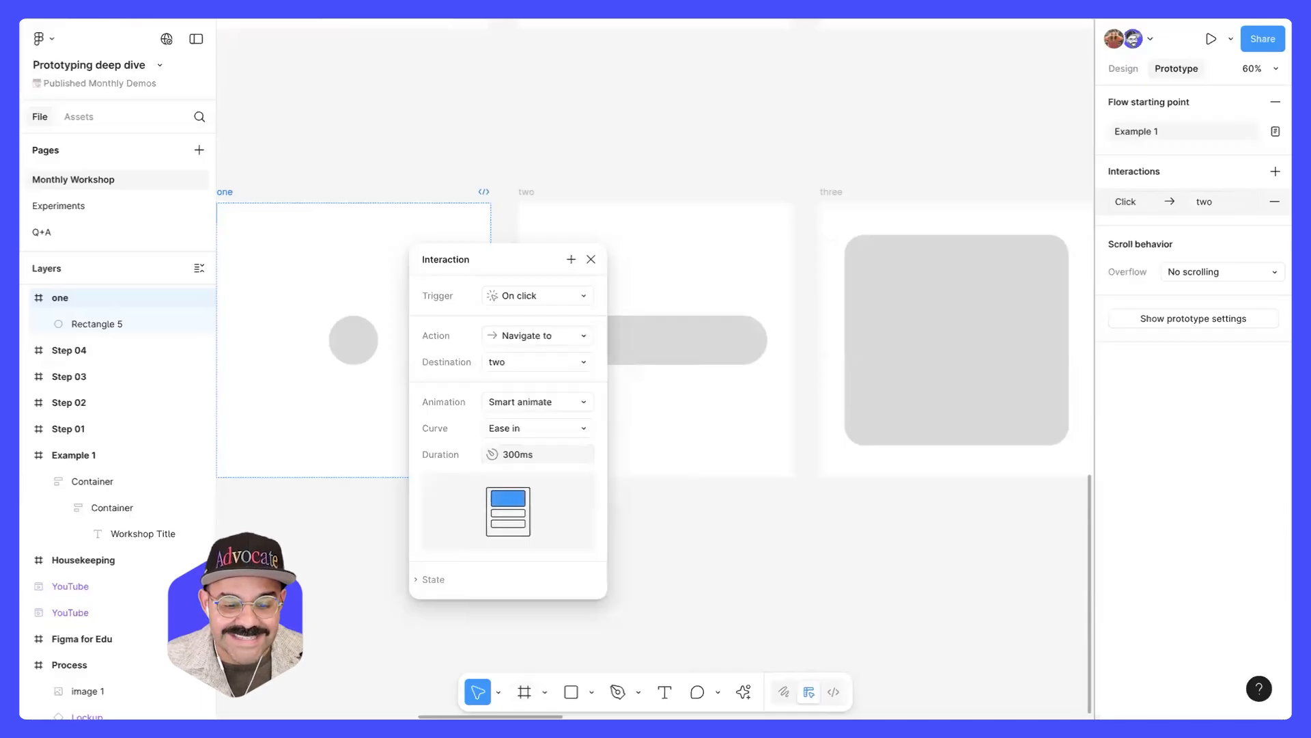
pyautogui.click(590, 259)
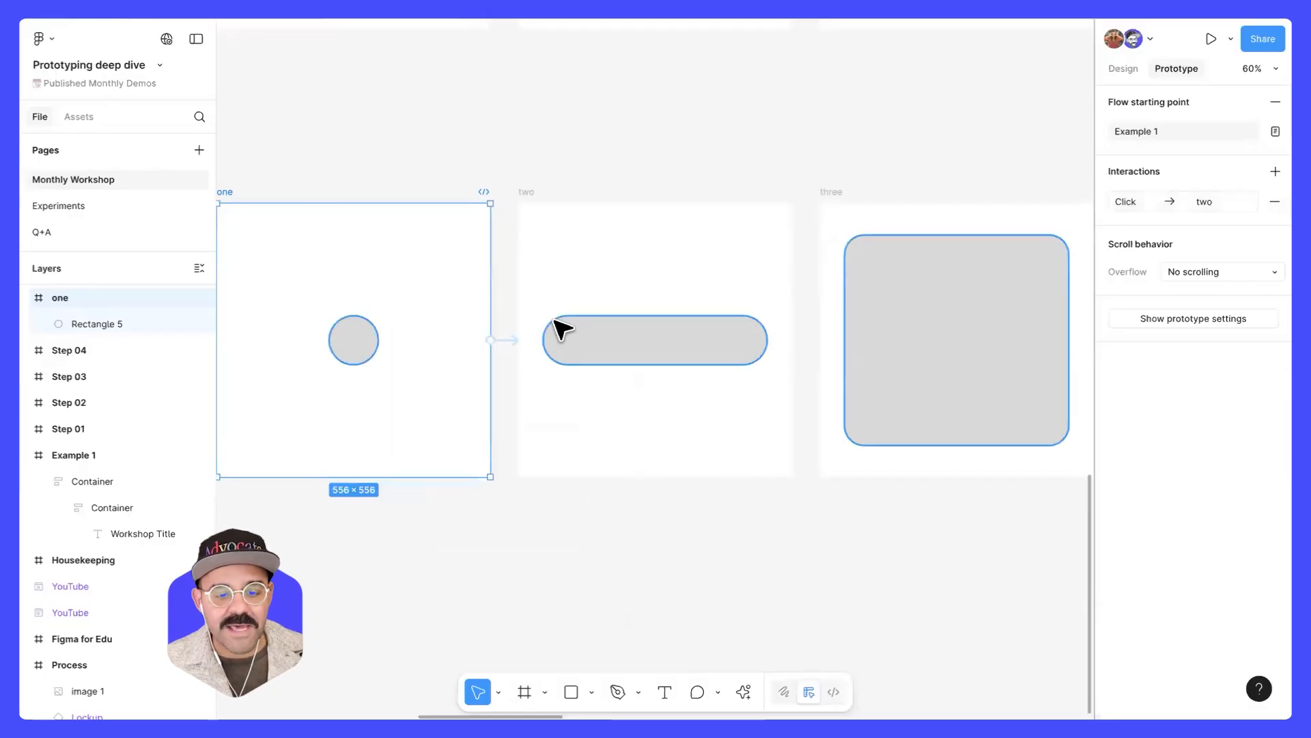
# - Preview the Example 1 flow in a smaller window and play it from frame one through to frame three
pyautogui.hscroll(-1, 308, 218)
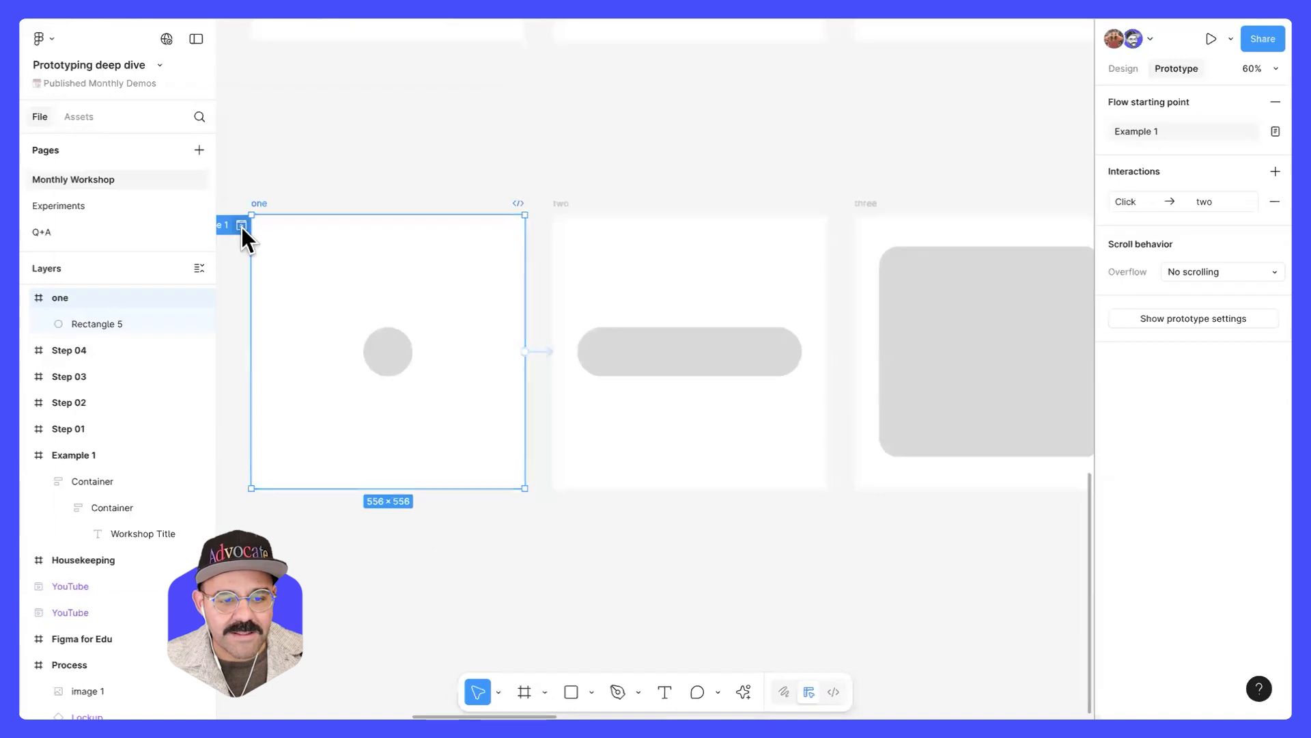
pyautogui.click(239, 225)
pyautogui.moveTo(500, 562); pyautogui.dragTo(302, 454)
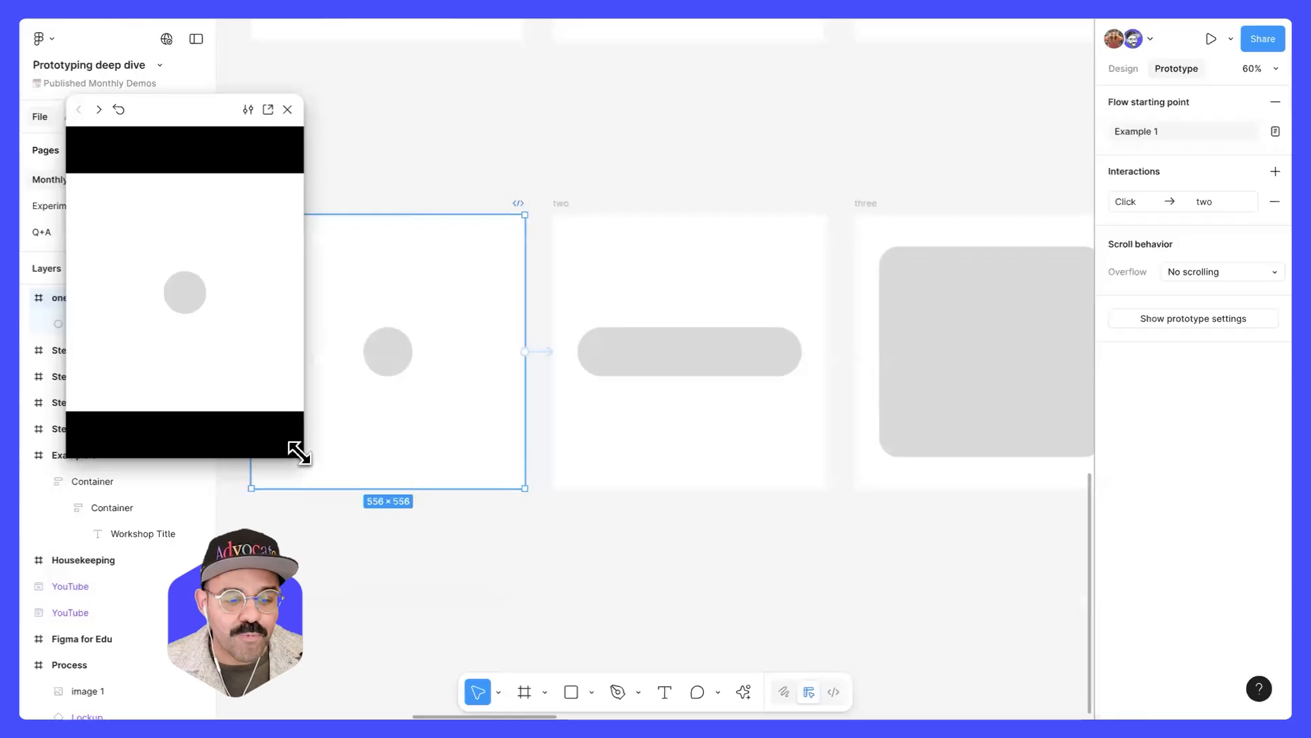
pyautogui.moveTo(300, 452); pyautogui.dragTo(305, 393)
pyautogui.click(196, 265)
pyautogui.click(198, 265)
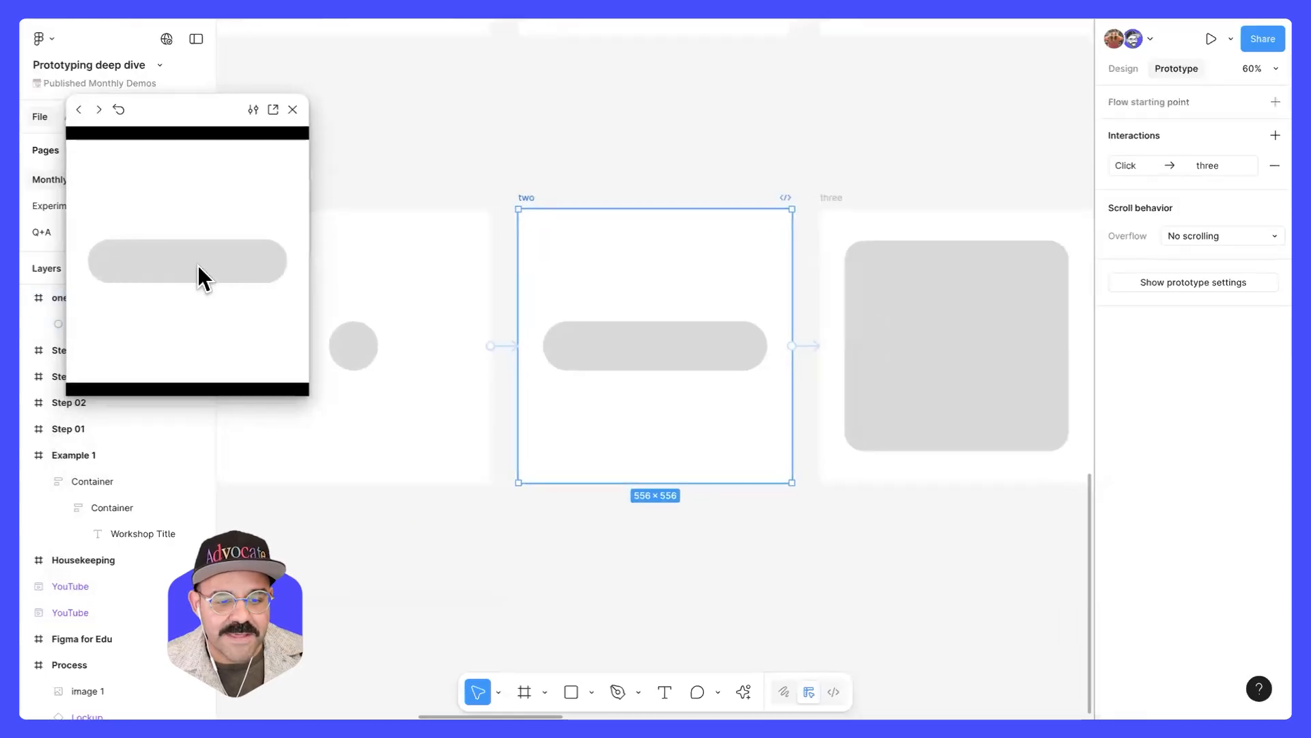
# - Turn off Follow prototype in the preview options and close the preview window
pyautogui.click(250, 118)
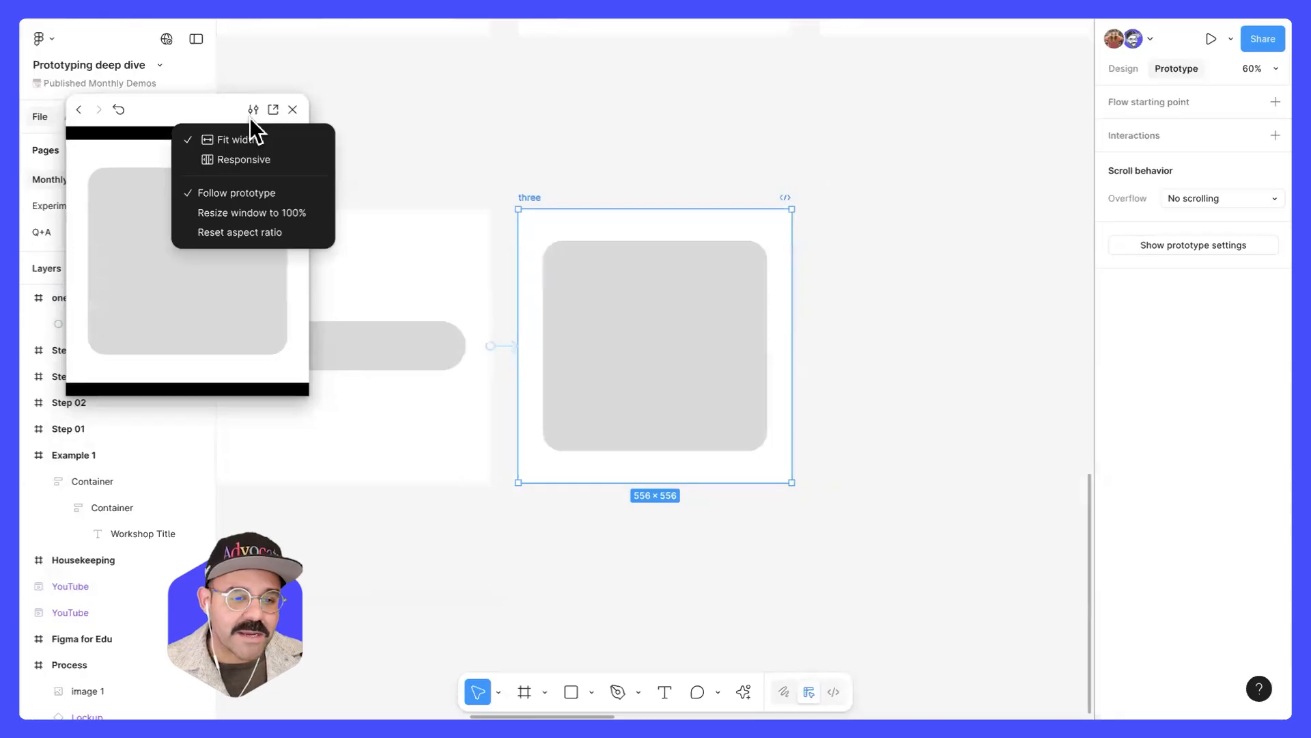
pyautogui.click(222, 198)
pyautogui.click(294, 108)
pyautogui.click(522, 123)
pyautogui.moveTo(512, 144); pyautogui.dragTo(754, 158)
# - Check the interaction settings of the connection from frame one to frame two, and dismiss them
pyautogui.scroll(-1, 711, 158)
pyautogui.scroll(-1, 732, 162)
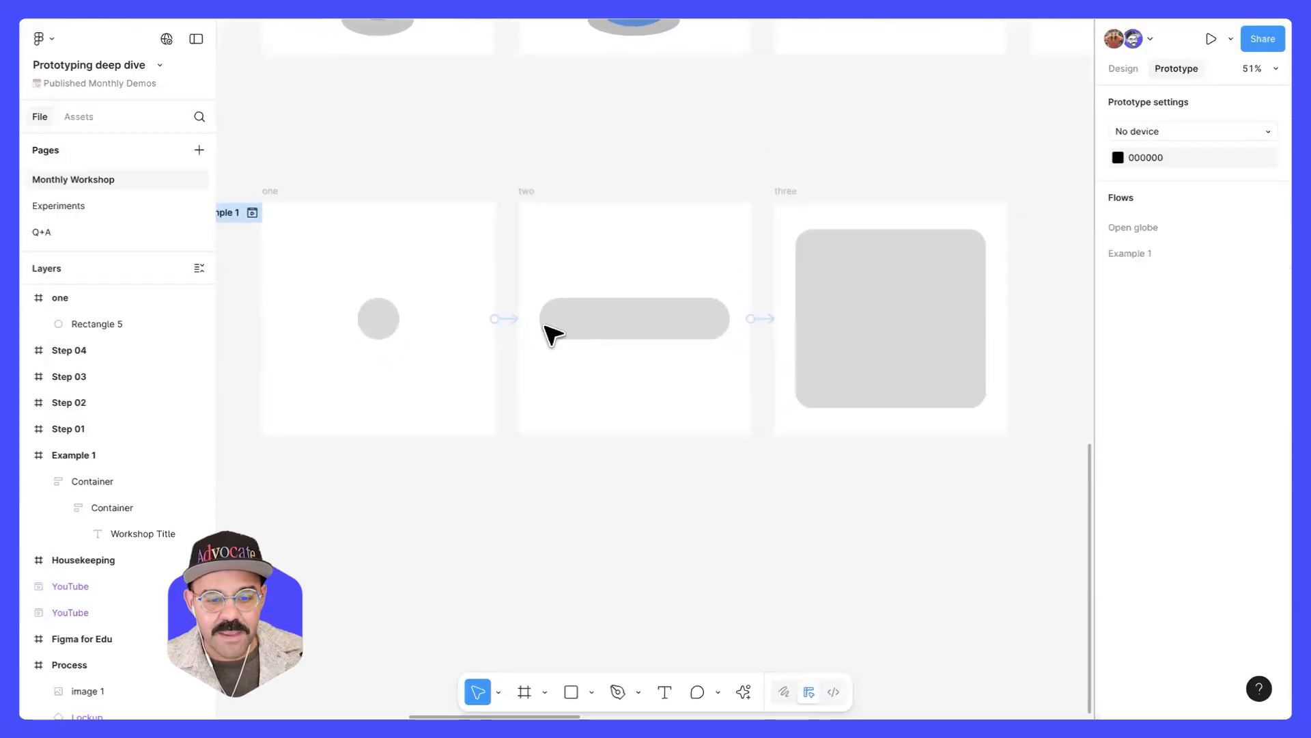
pyautogui.moveTo(507, 288); pyautogui.dragTo(507, 330)
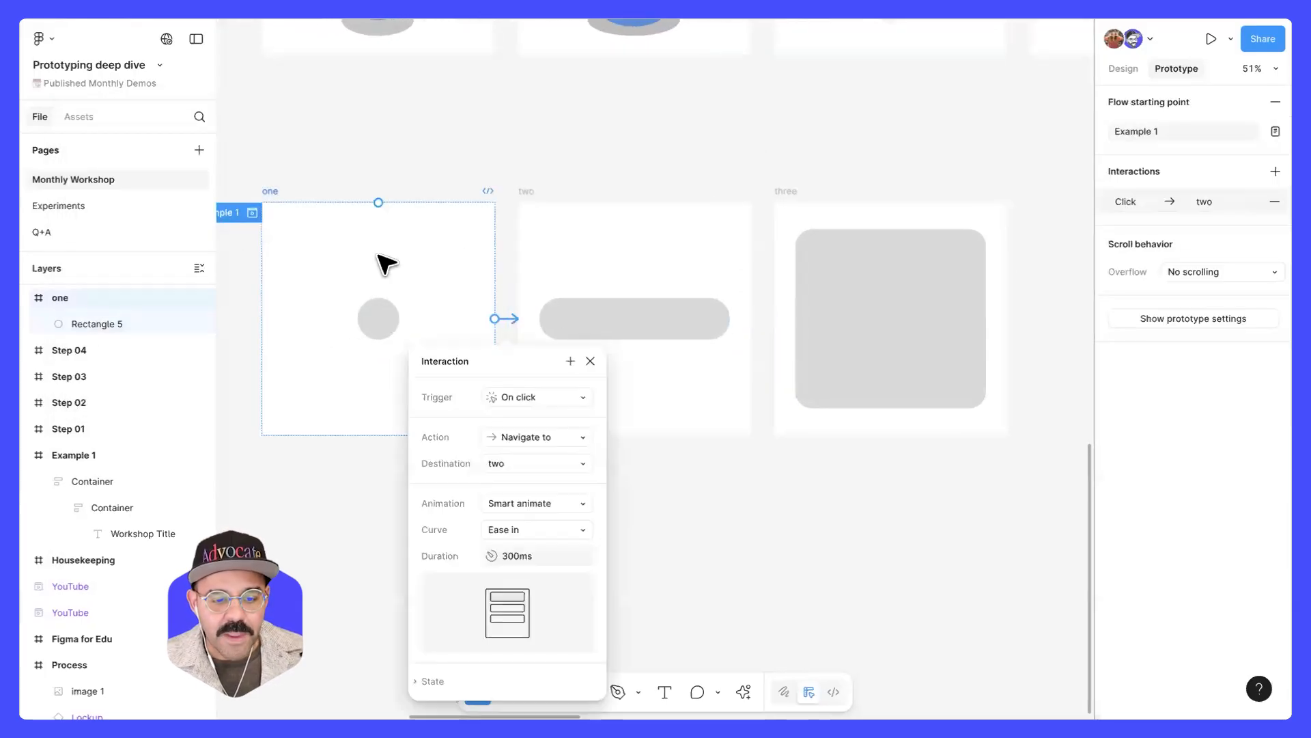
pyautogui.click(409, 253)
pyautogui.hscroll(-1, 407, 260)
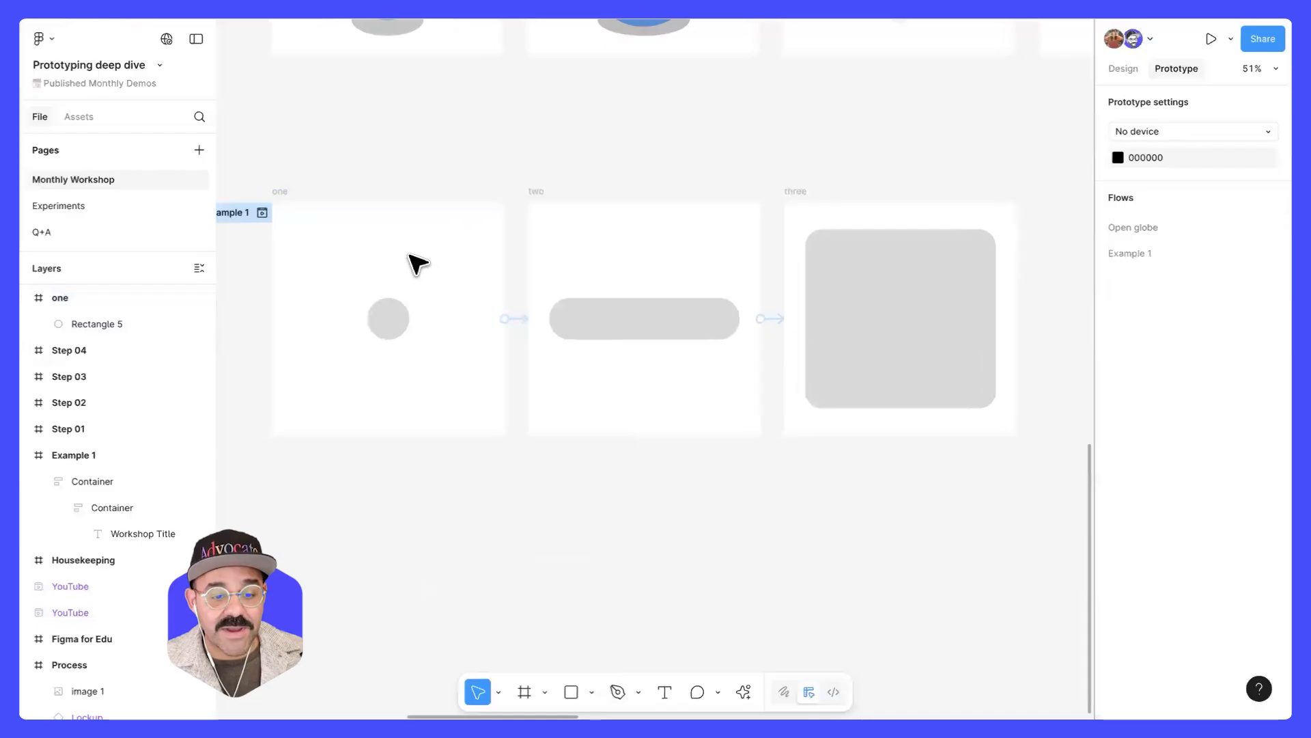
# - Delete the grey shapes inside frames one, two and three together
pyautogui.click(284, 186)
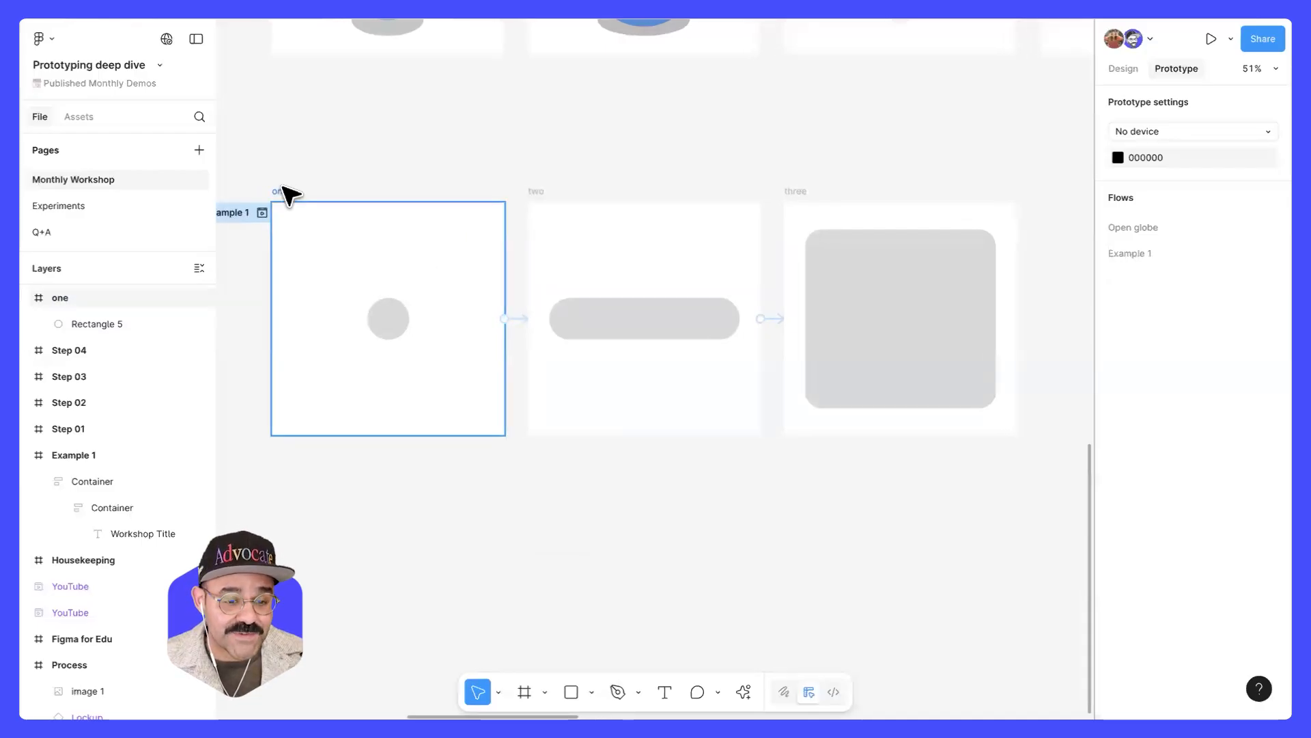
pyautogui.click(282, 188)
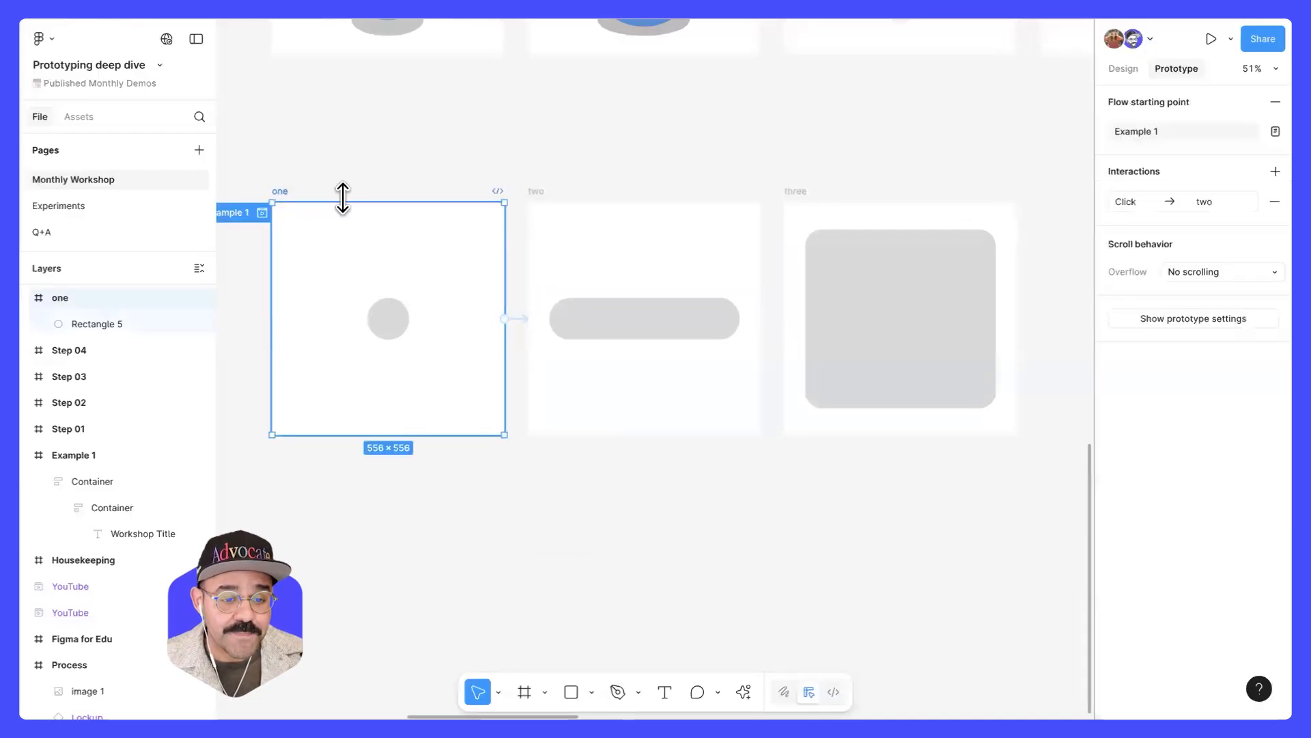
pyautogui.keyDown('shift'); pyautogui.click(538, 194); pyautogui.keyUp('shift')
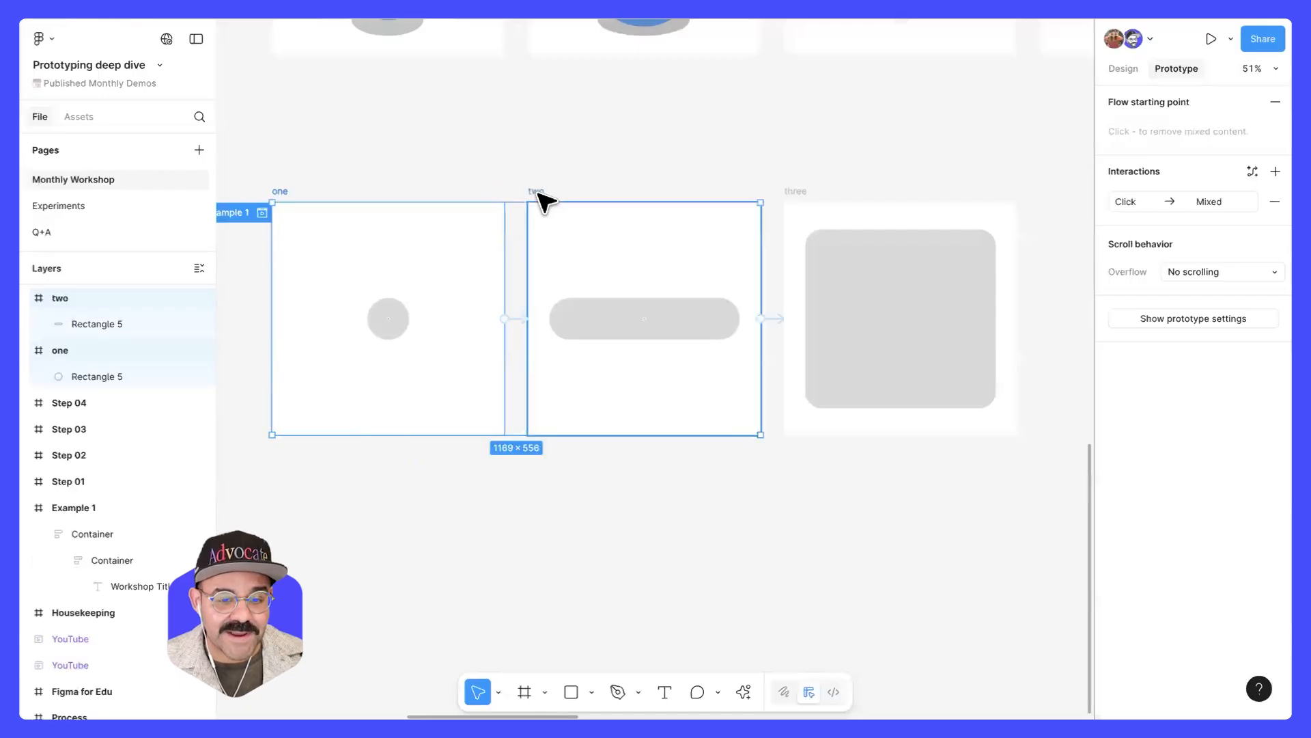
pyautogui.keyDown('shift'); pyautogui.click(794, 194); pyautogui.keyUp('shift')
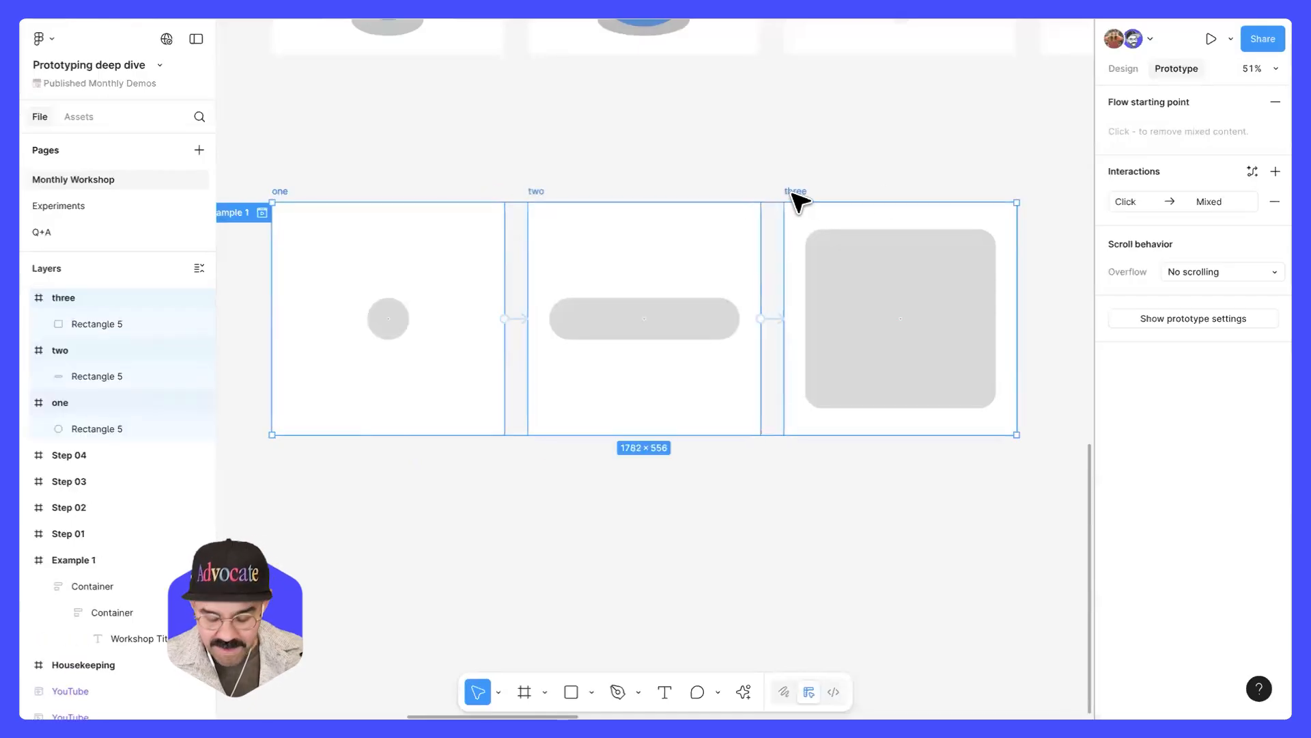
pyautogui.press('Return')
pyautogui.press('Delete')
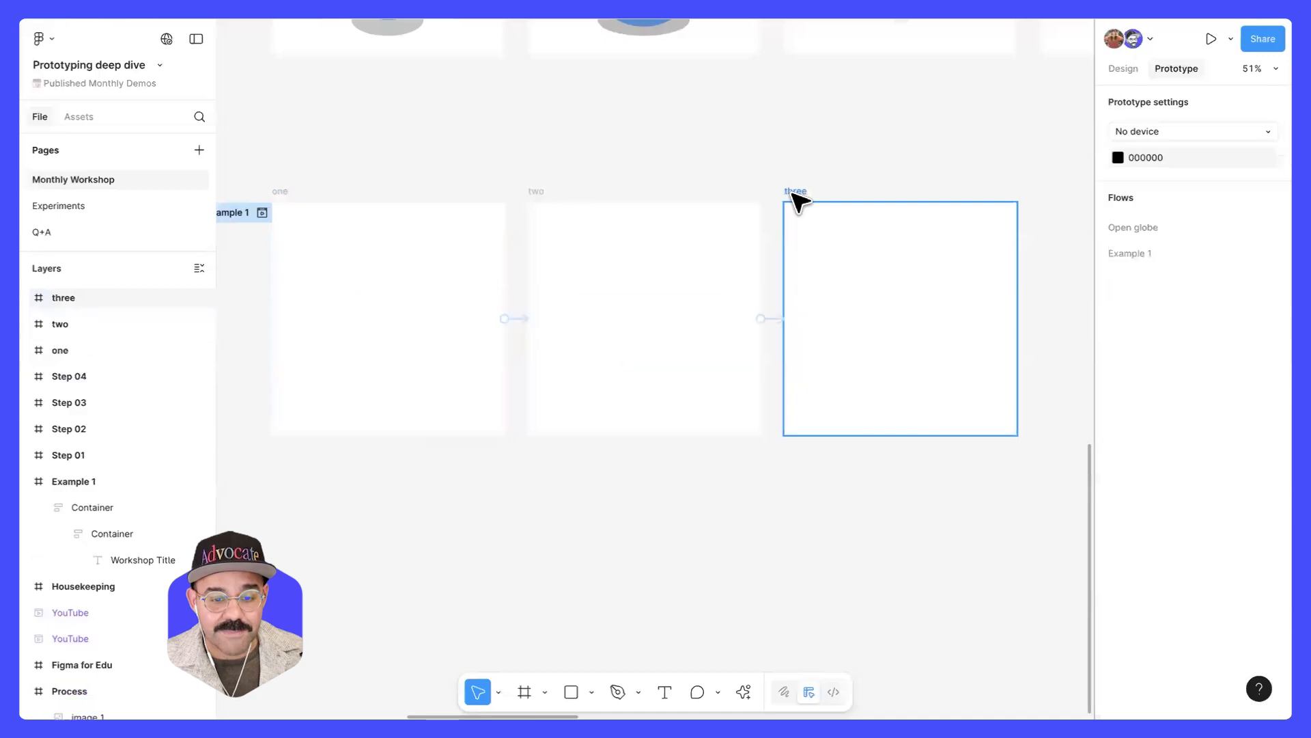
# - Select the connections between the three empty frames, delete them, and undo the deletion
pyautogui.moveTo(513, 292); pyautogui.dragTo(785, 372)
pyautogui.click(775, 319)
pyautogui.rightClick(773, 318)
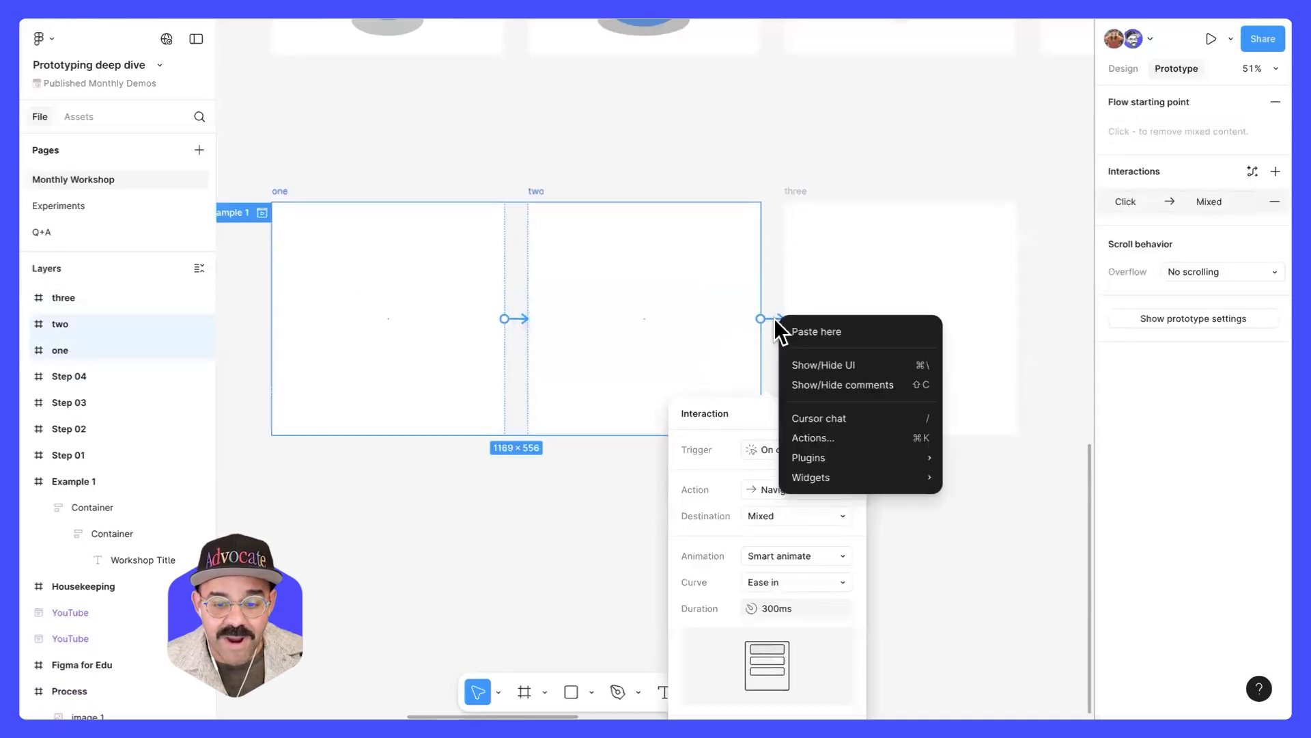
pyautogui.click(779, 293)
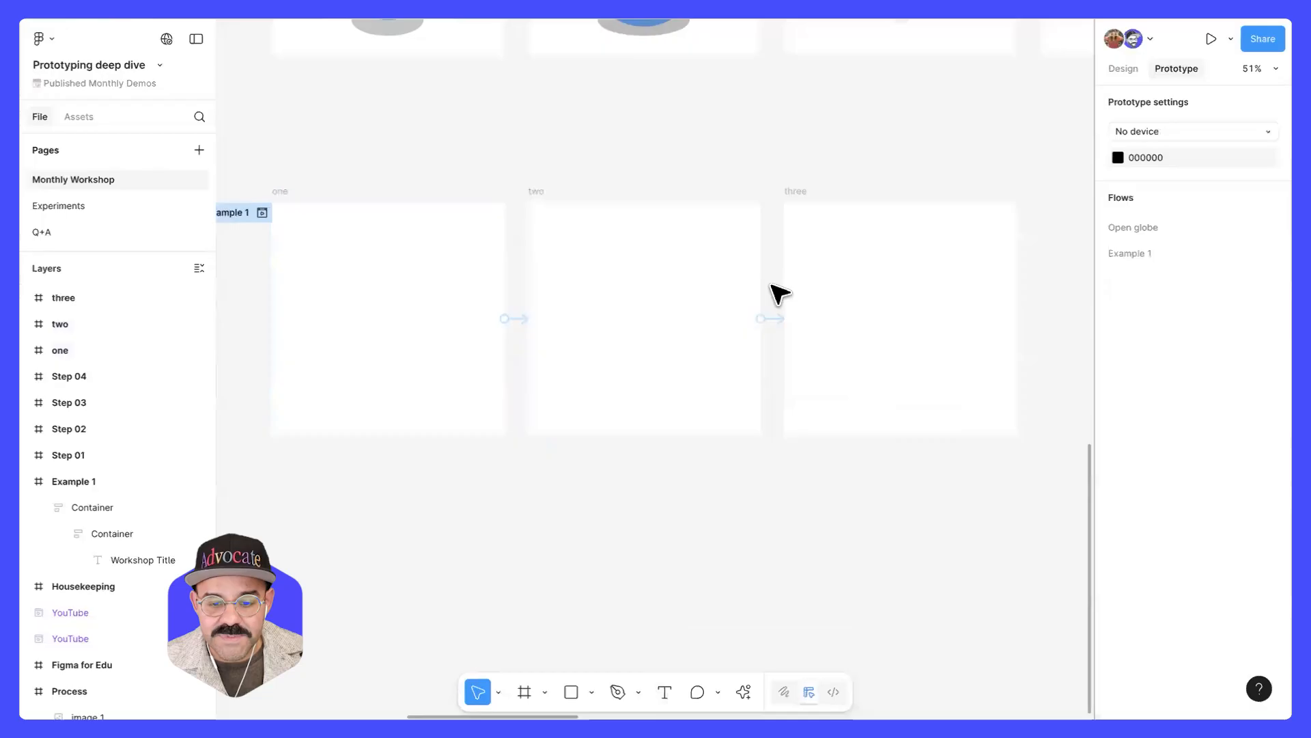
pyautogui.click(757, 367)
pyautogui.moveTo(509, 354); pyautogui.dragTo(507, 356)
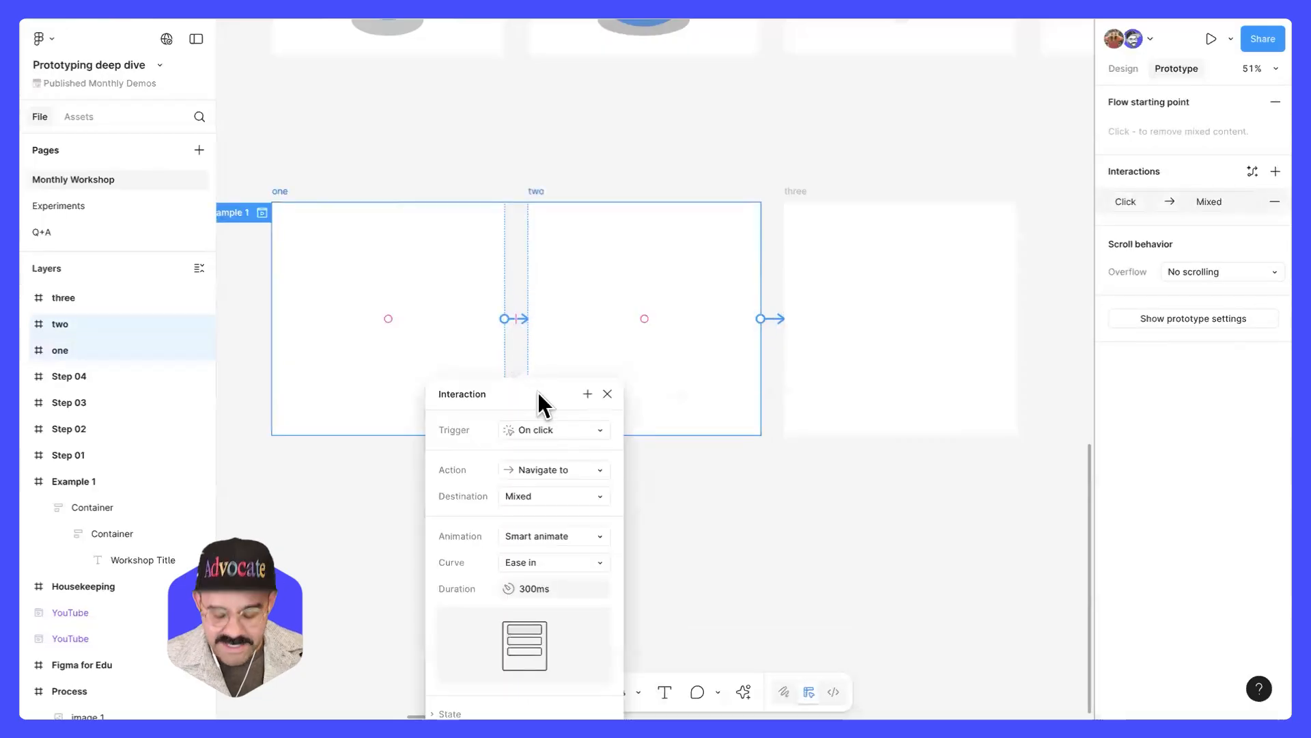
pyautogui.press('Delete')
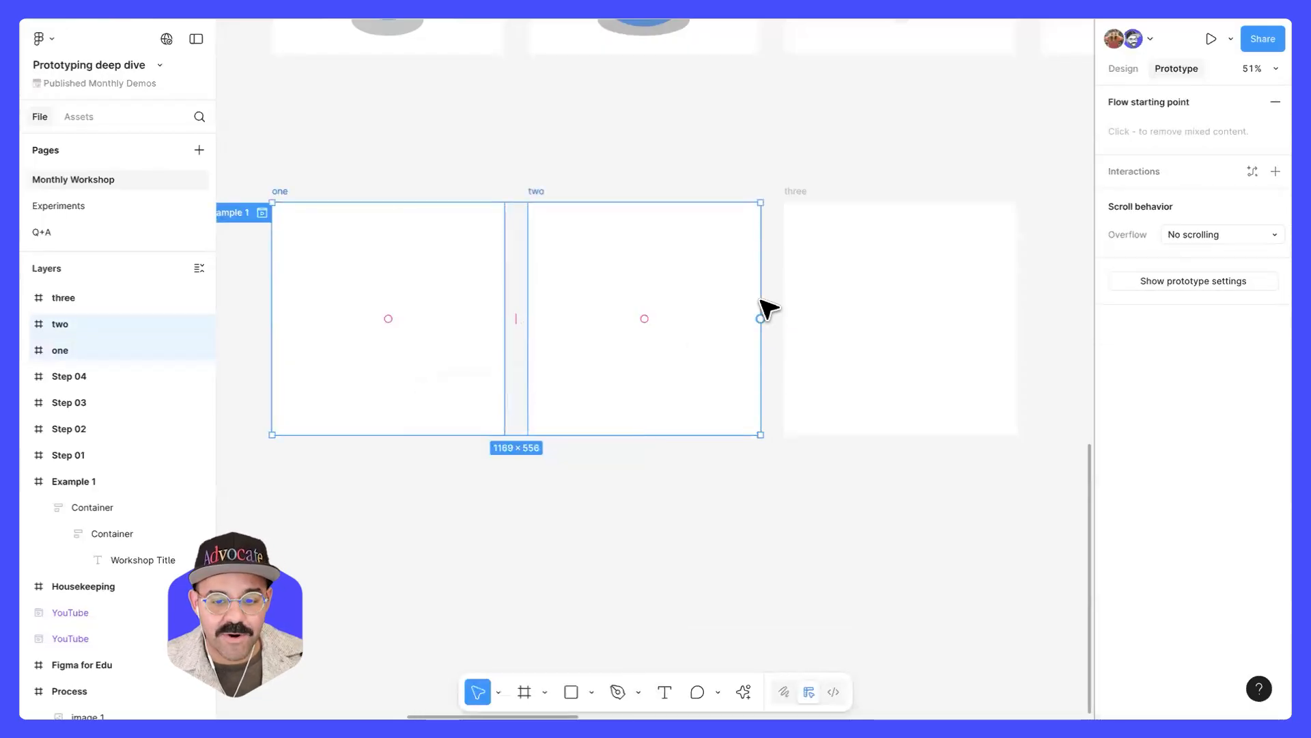
pyautogui.hotkey('ctrl', 'z')
# - Delete both prototype connections linking frames one, two and three
pyautogui.moveTo(775, 287); pyautogui.dragTo(776, 327)
pyautogui.moveTo(669, 367); pyautogui.dragTo(479, 360)
pyautogui.press('Delete')
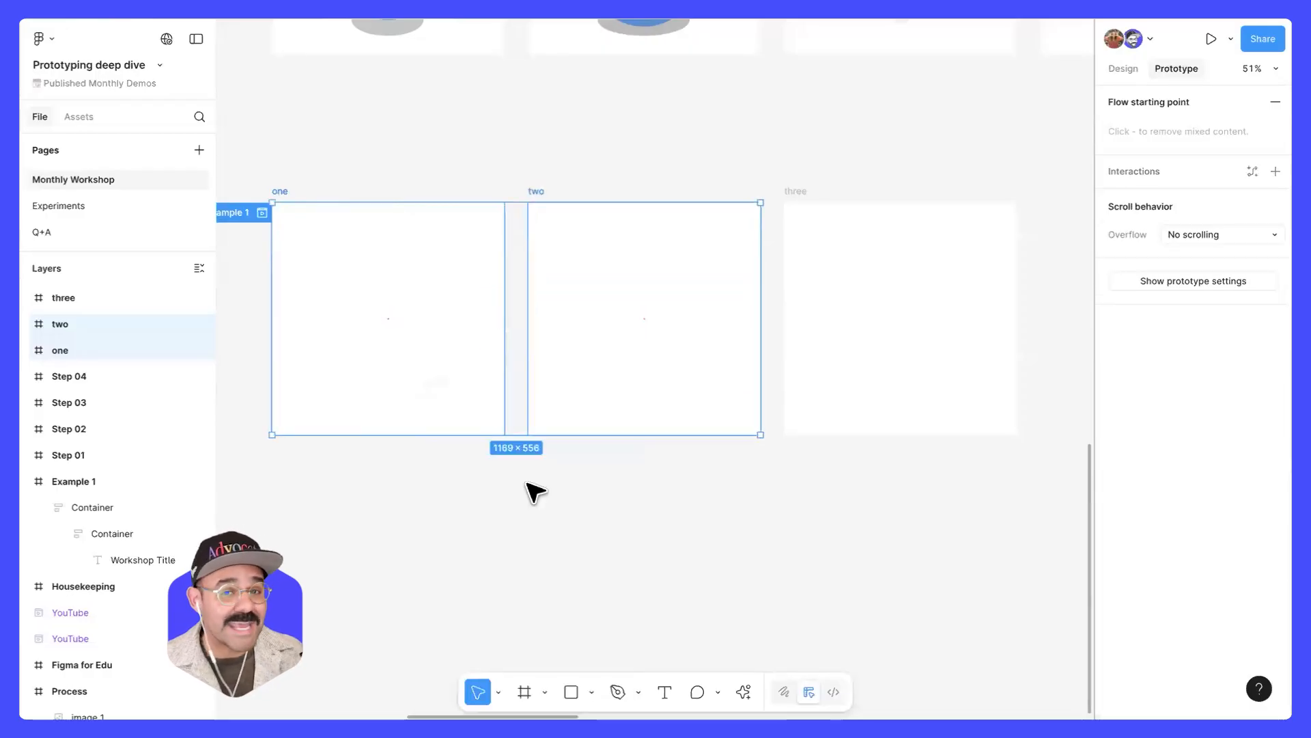
# - Draw a square near the middle of frame one and set its width and height to 100
pyautogui.click(1083, 93)
pyautogui.click(410, 287)
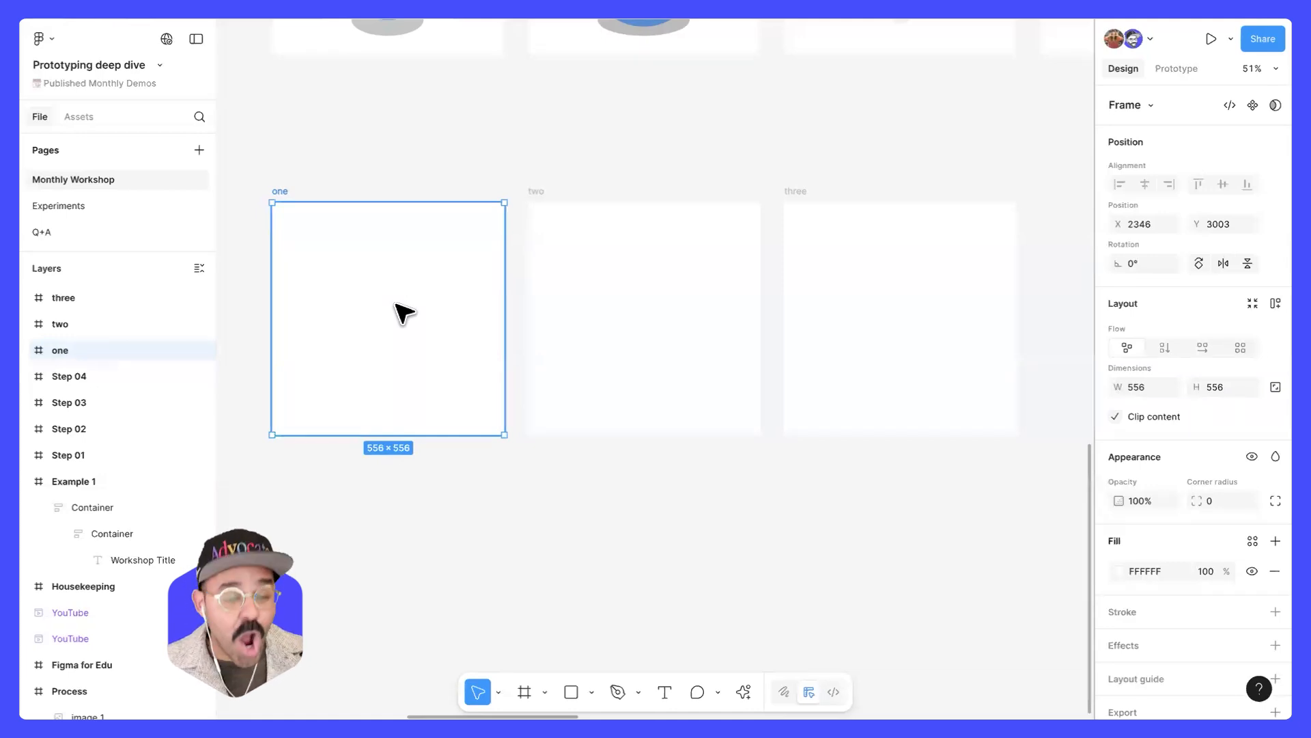
pyautogui.click(571, 692)
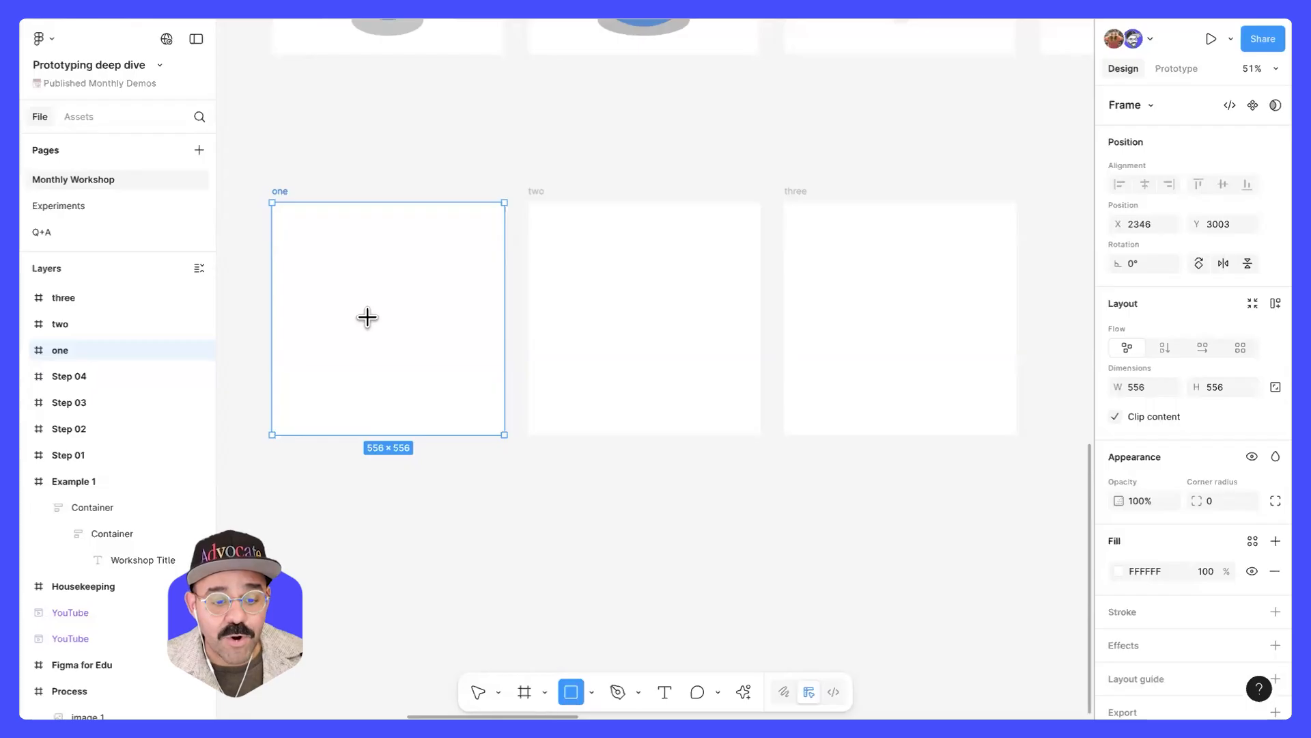
pyautogui.moveTo(351, 297); pyautogui.dragTo(395, 341)
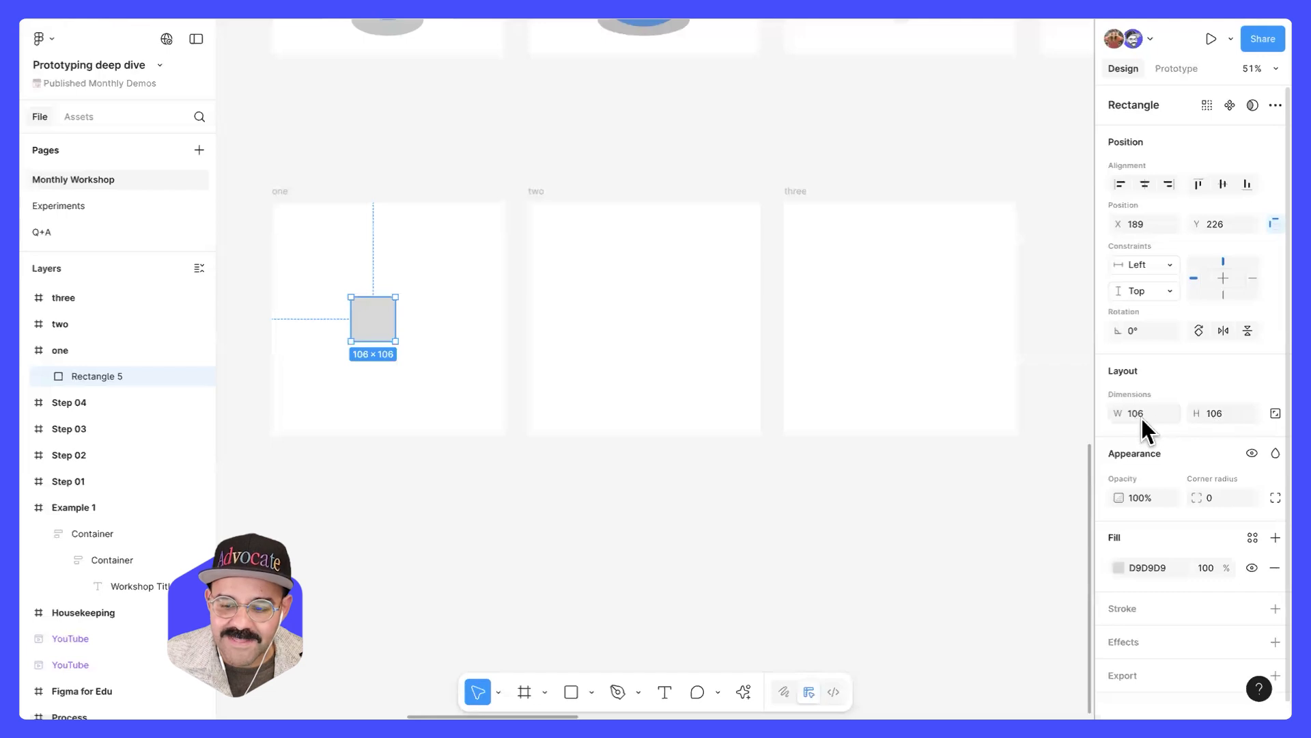
pyautogui.write('100')
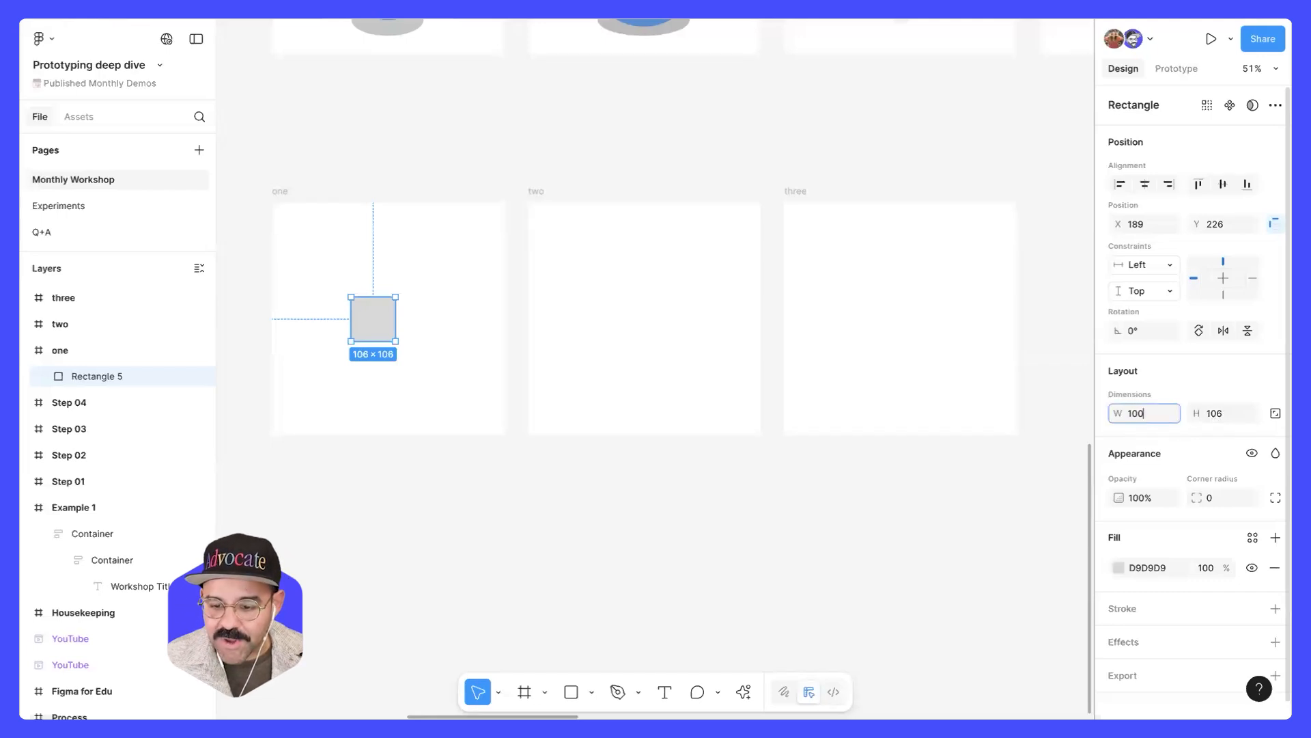
pyautogui.press('Tab')
pyautogui.write('100')
pyautogui.press('Return')
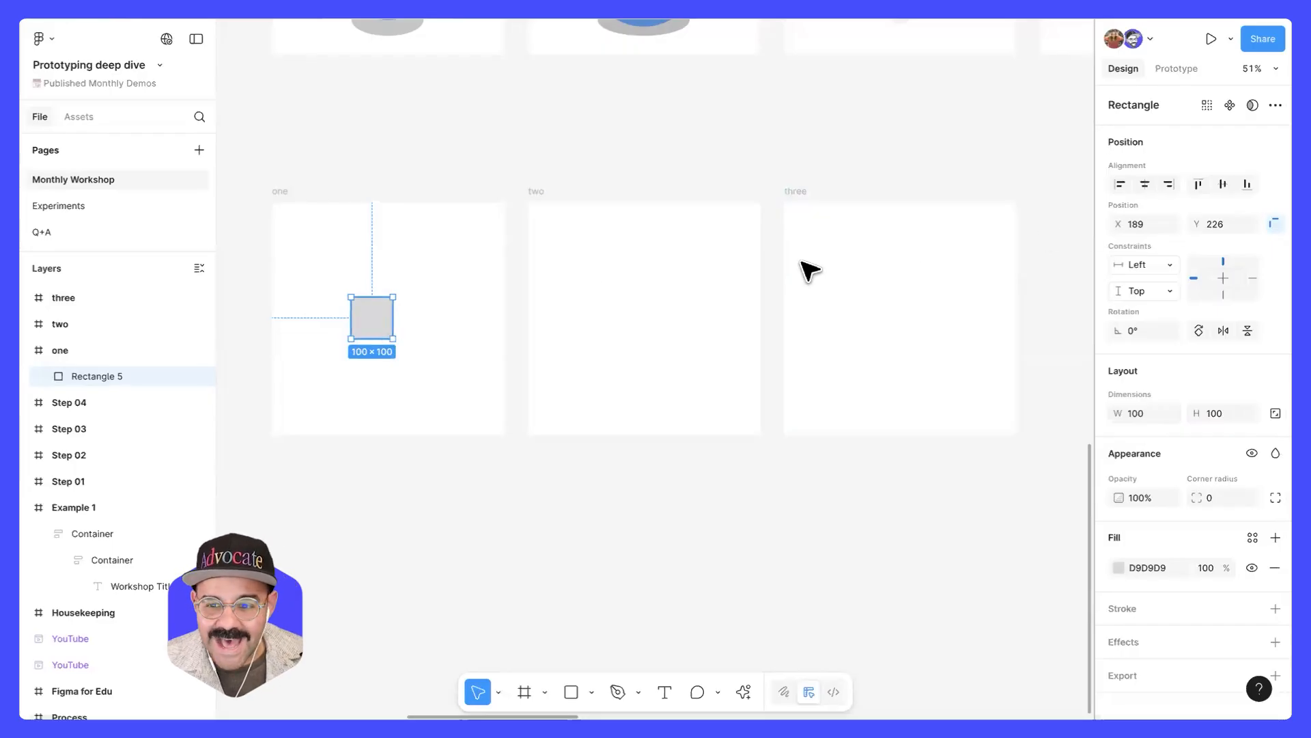
# - Center the square horizontally and vertically in frame one and round it into a circle with a corner radius of 72
pyautogui.click(1145, 183)
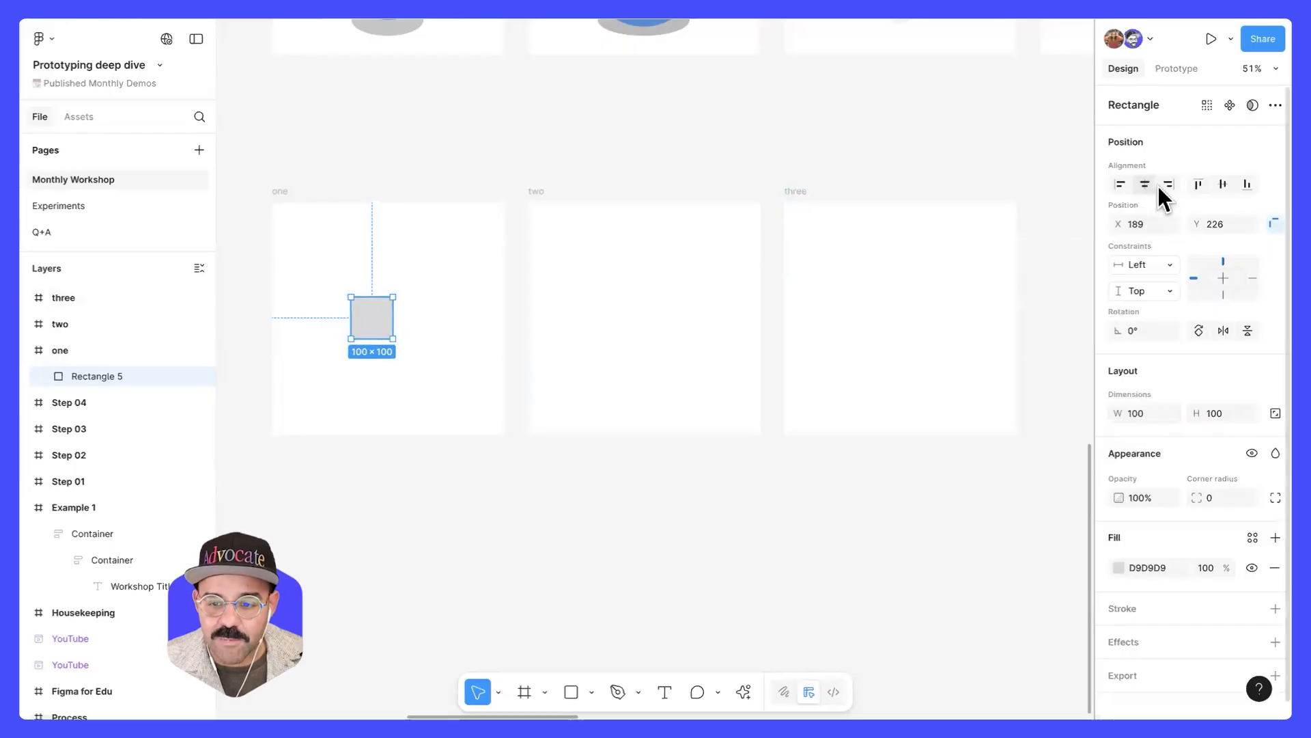
pyautogui.click(1222, 184)
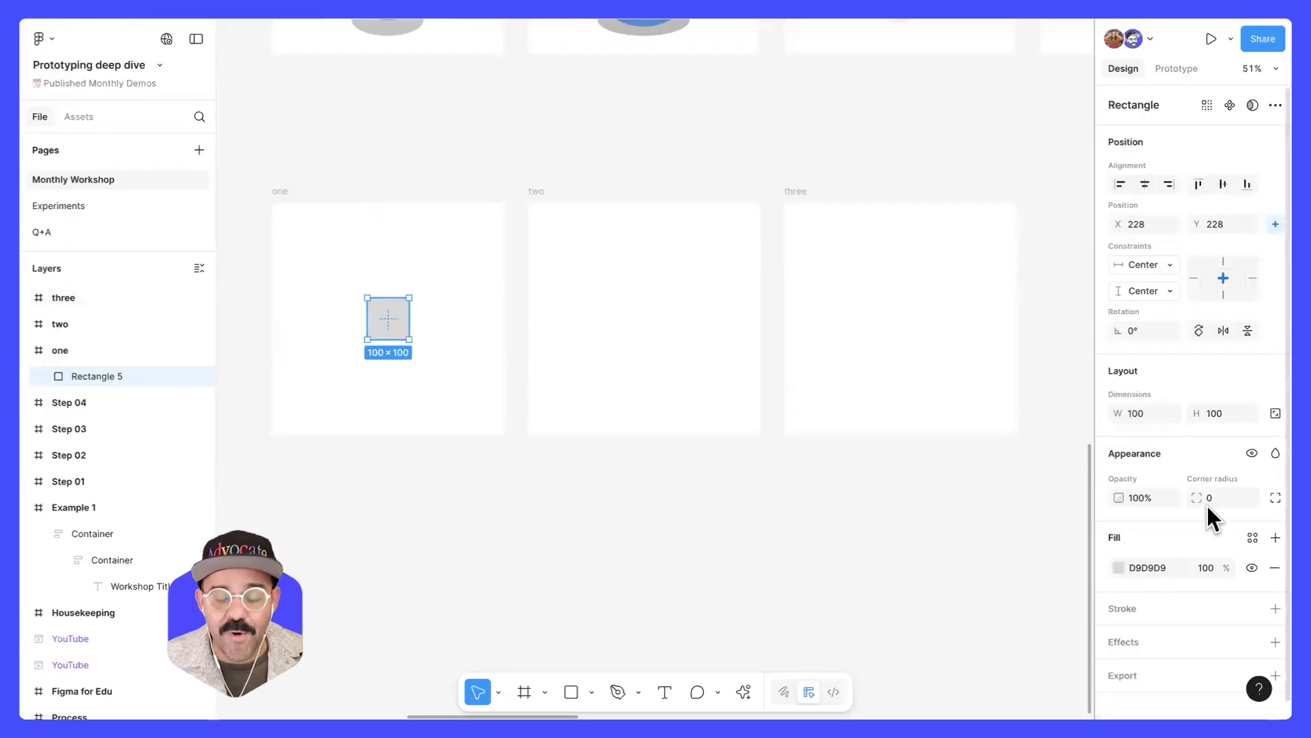
pyautogui.moveTo(1197, 497); pyautogui.dragTo(206, 503)
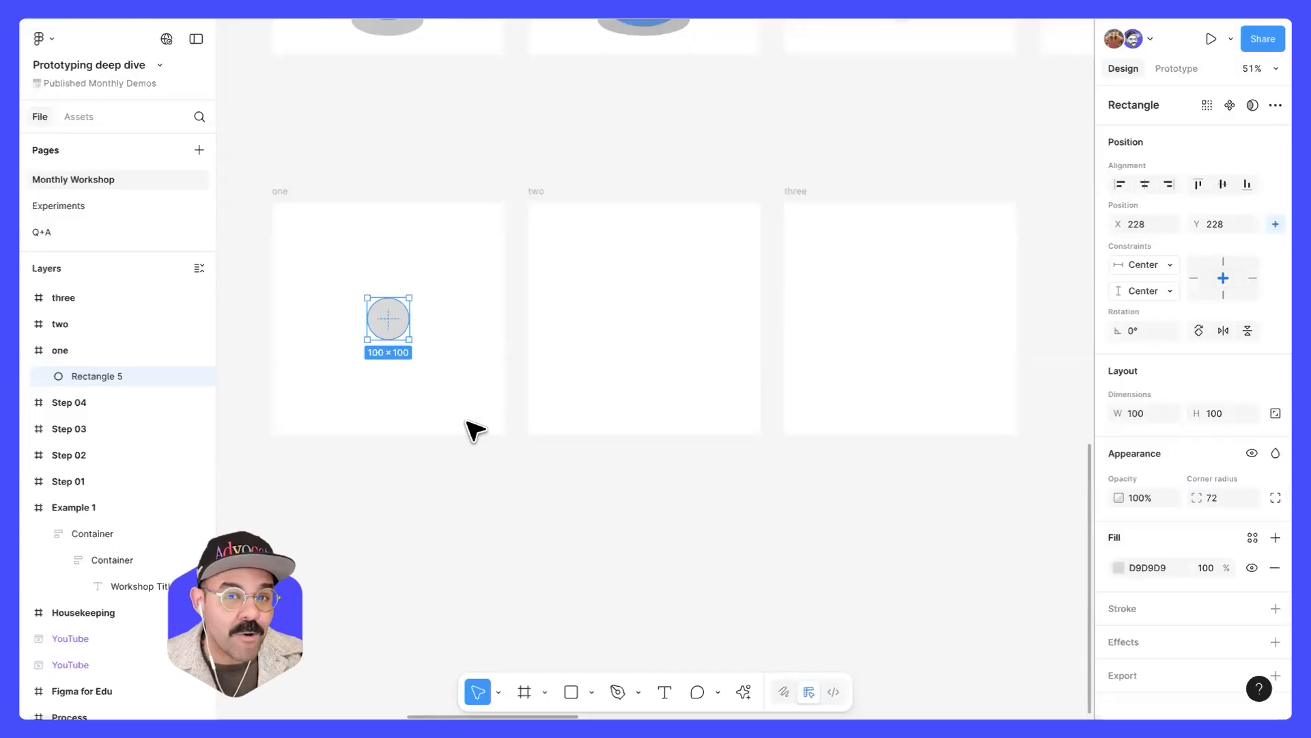
# - Rename the layer of the circle in frame one to "window"
pyautogui.click(469, 390)
pyautogui.click(407, 327)
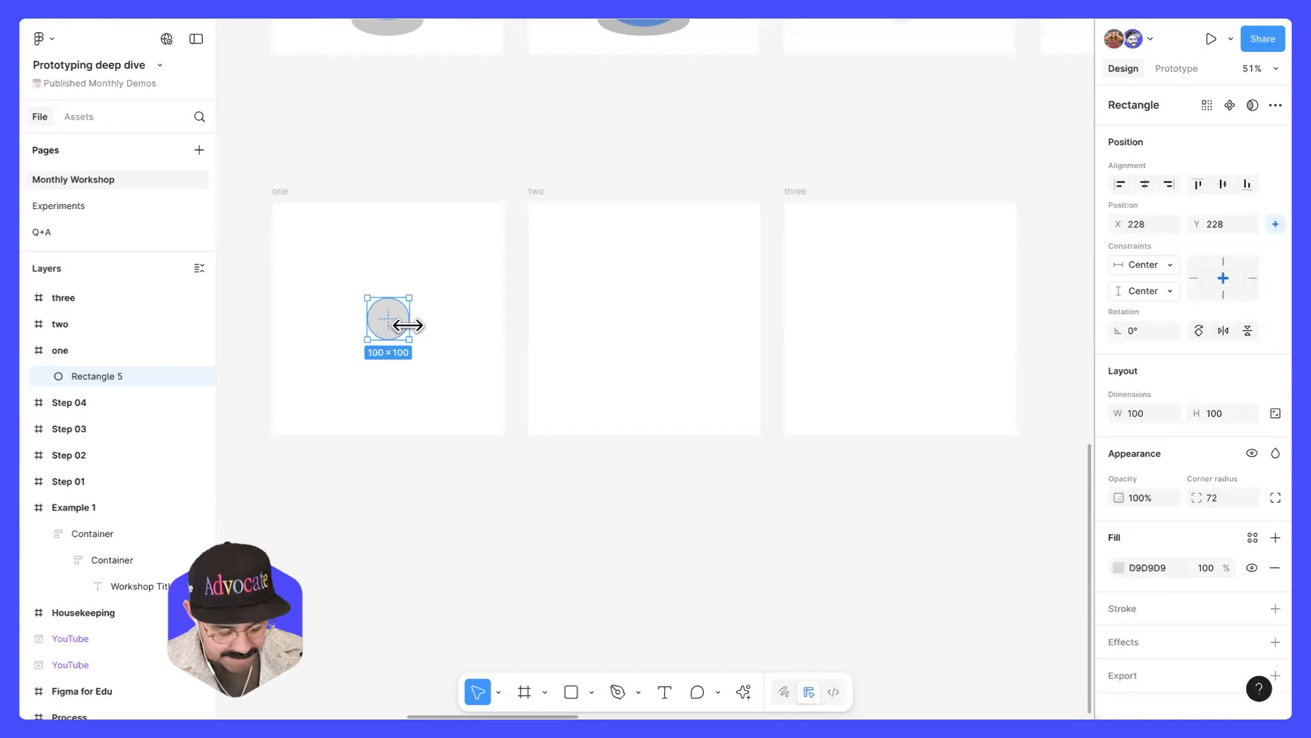
pyautogui.doubleClick(84, 377)
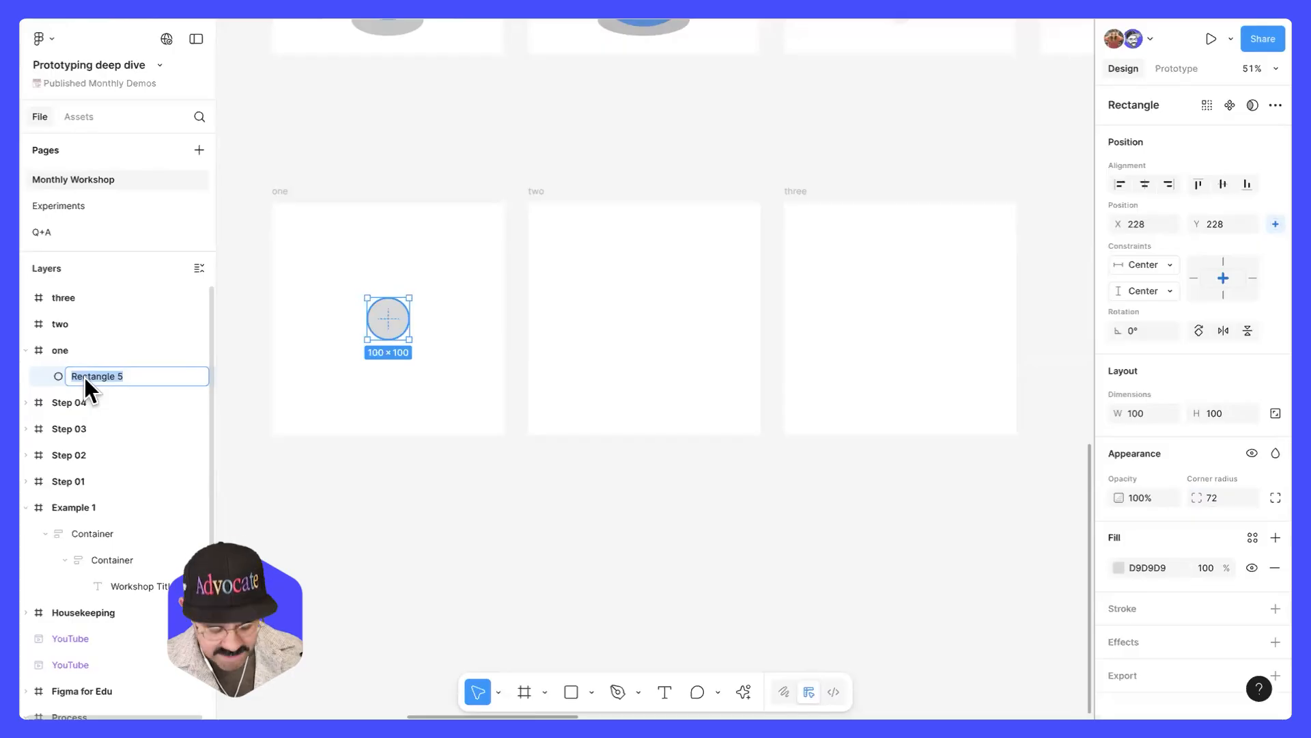
pyautogui.write('window')
pyautogui.press('Return')
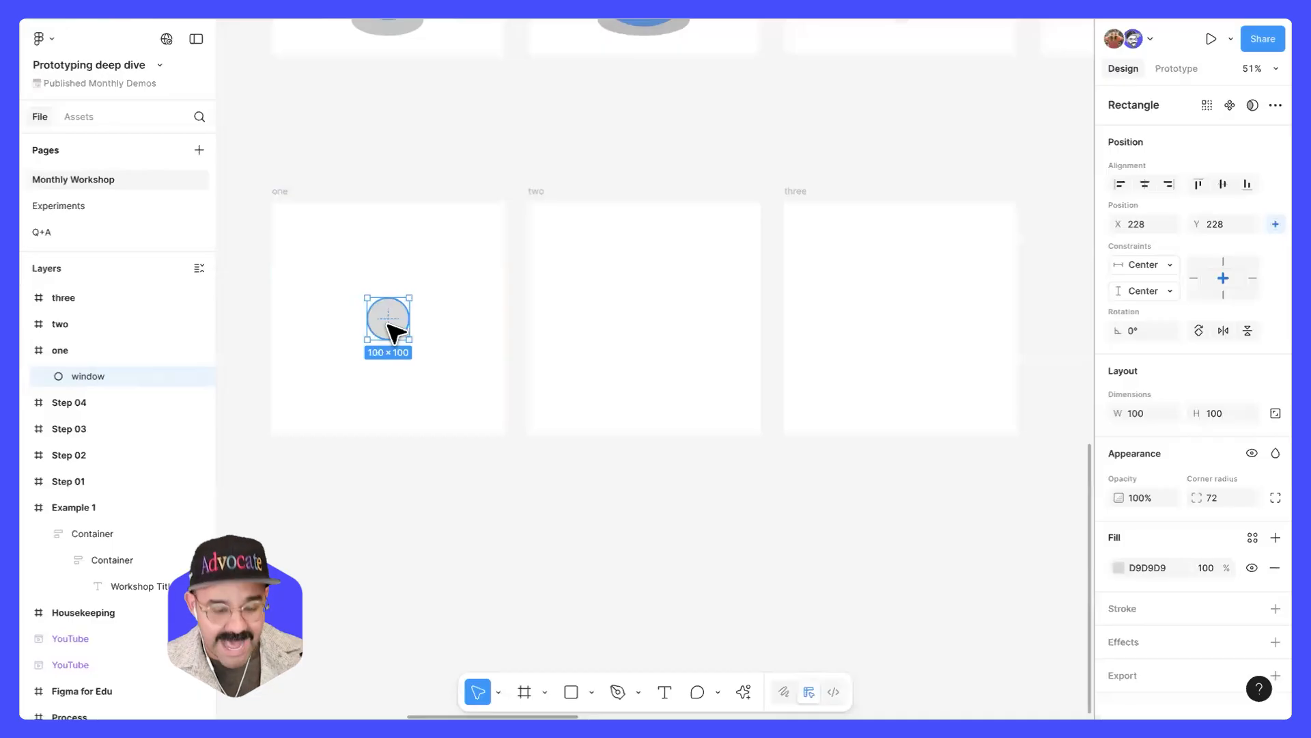
# - Paste a copy of the window circle into frames two and three at the same time
pyautogui.click(645, 321)
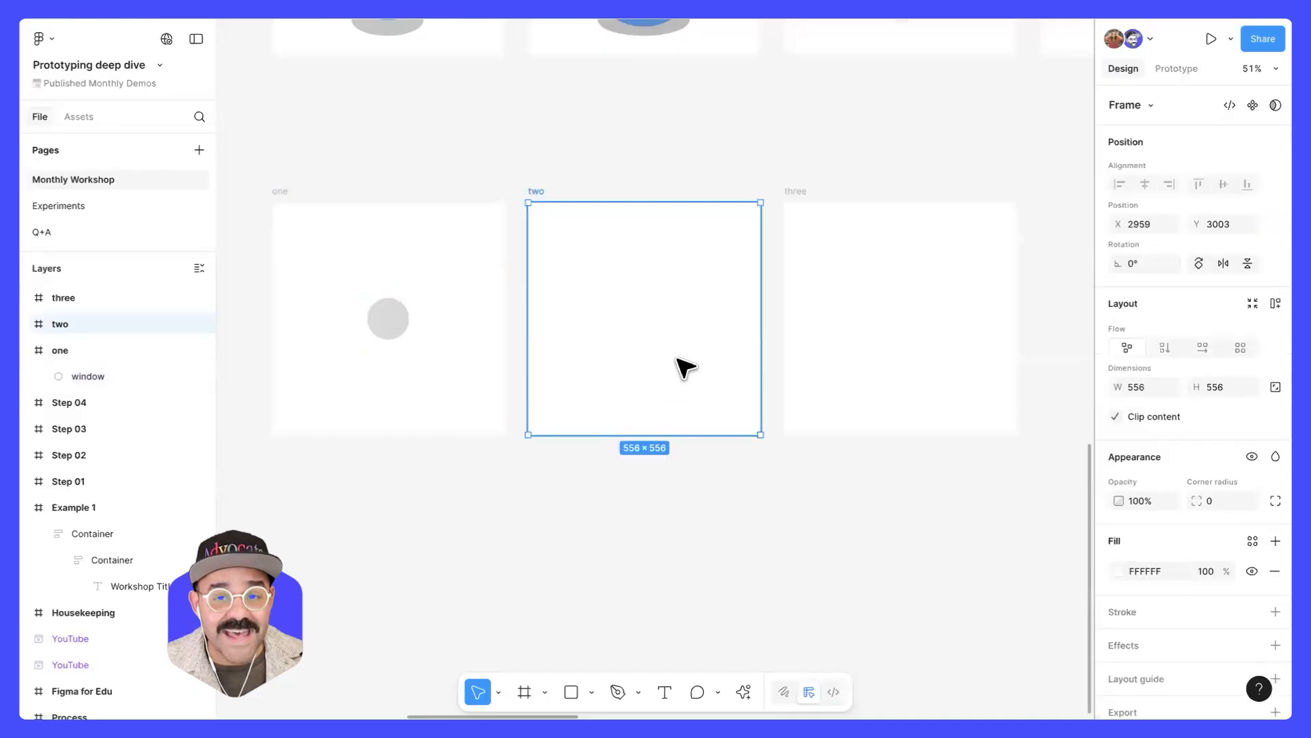
pyautogui.keyDown('shift'); pyautogui.click(833, 372); pyautogui.keyUp('shift')
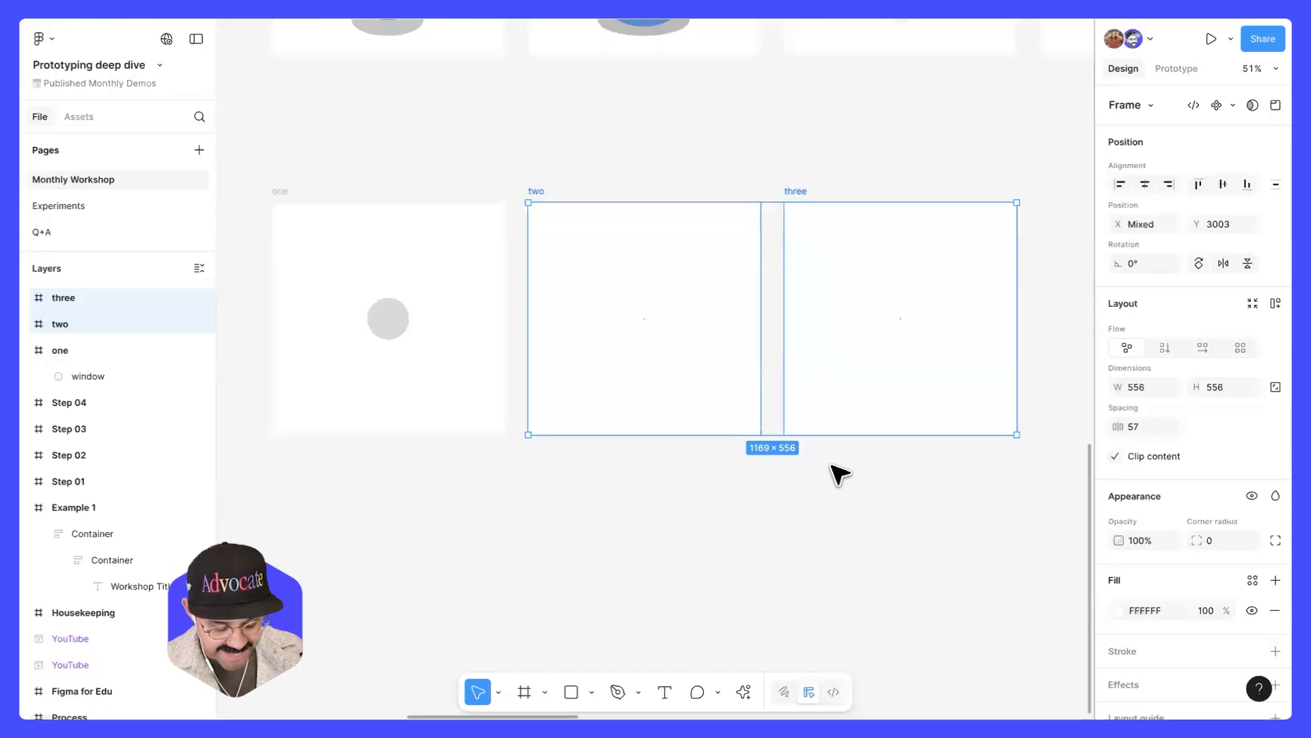
pyautogui.press('Return')
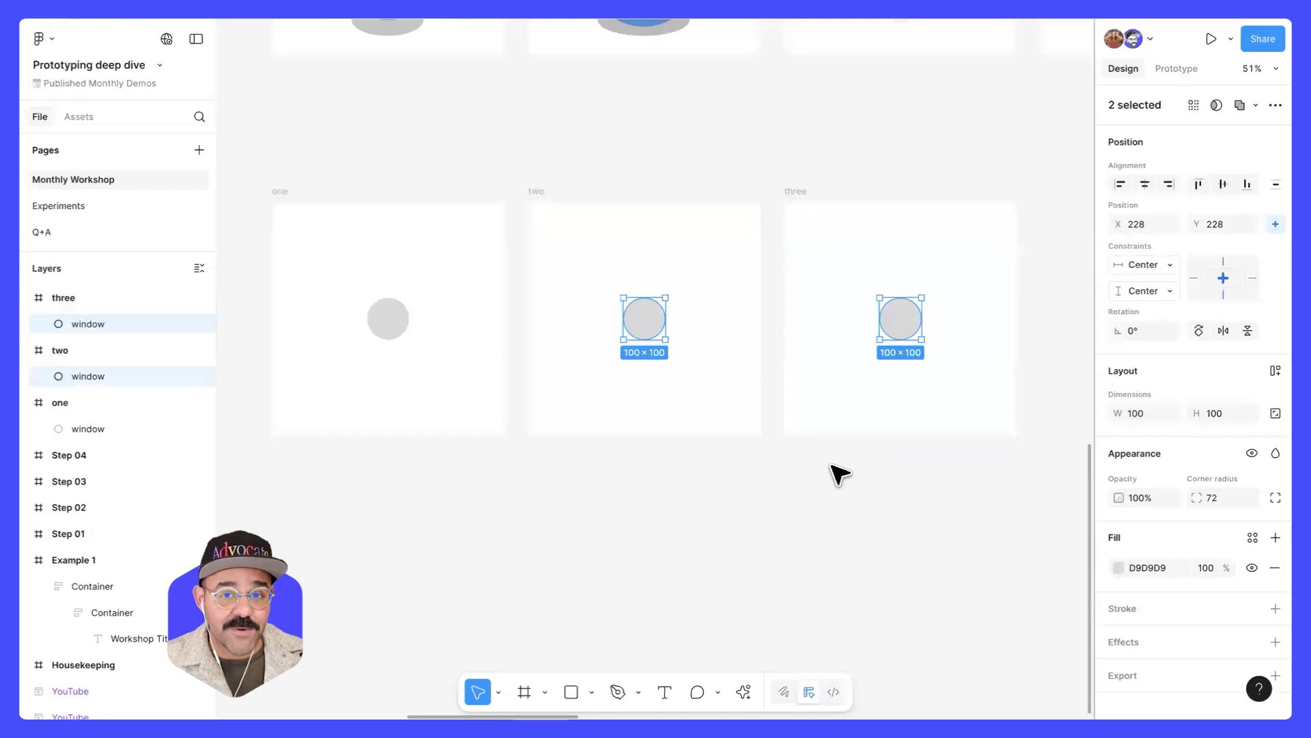
pyautogui.click(644, 389)
pyautogui.click(649, 331)
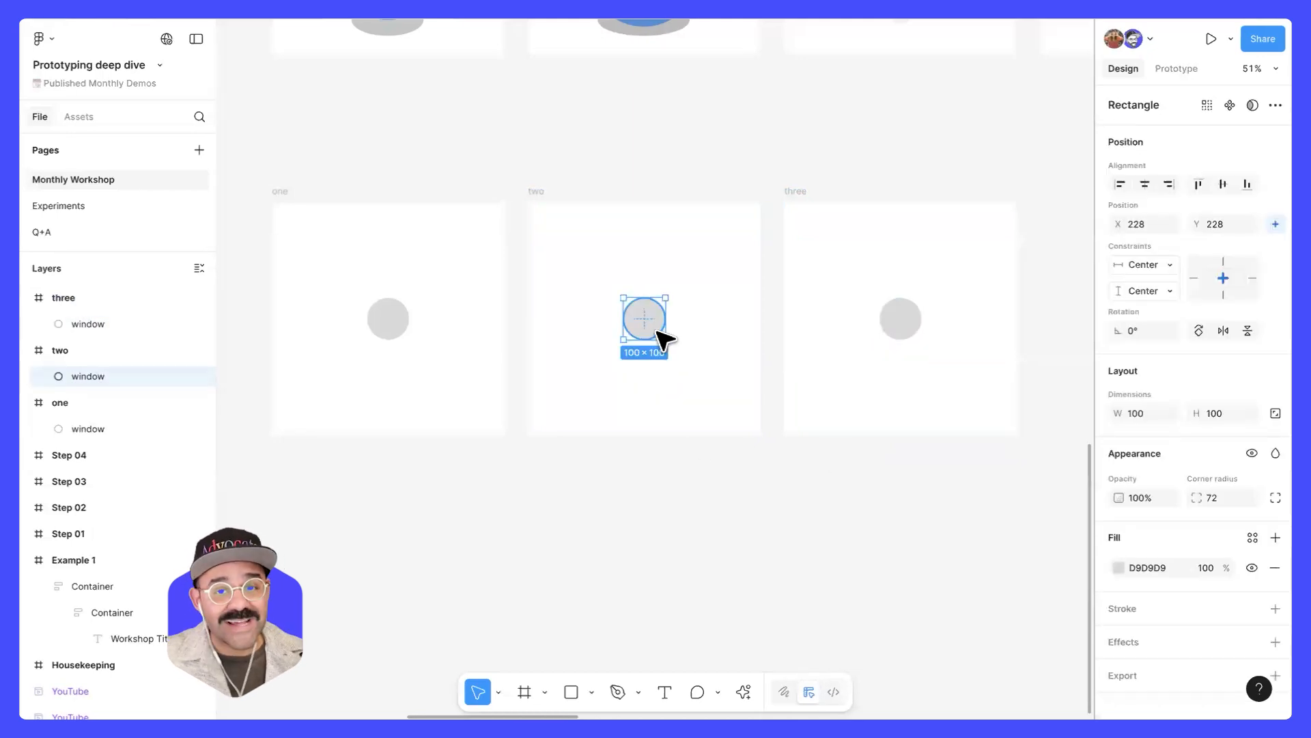
pyautogui.moveTo(668, 334); pyautogui.dragTo(738, 325)
pyautogui.hotkey('ctrl', 'z')
pyautogui.hotkey('ctrl', 'z')
pyautogui.moveTo(624, 327); pyautogui.dragTo(550, 331)
pyautogui.hotkey('ctrl', 'z')
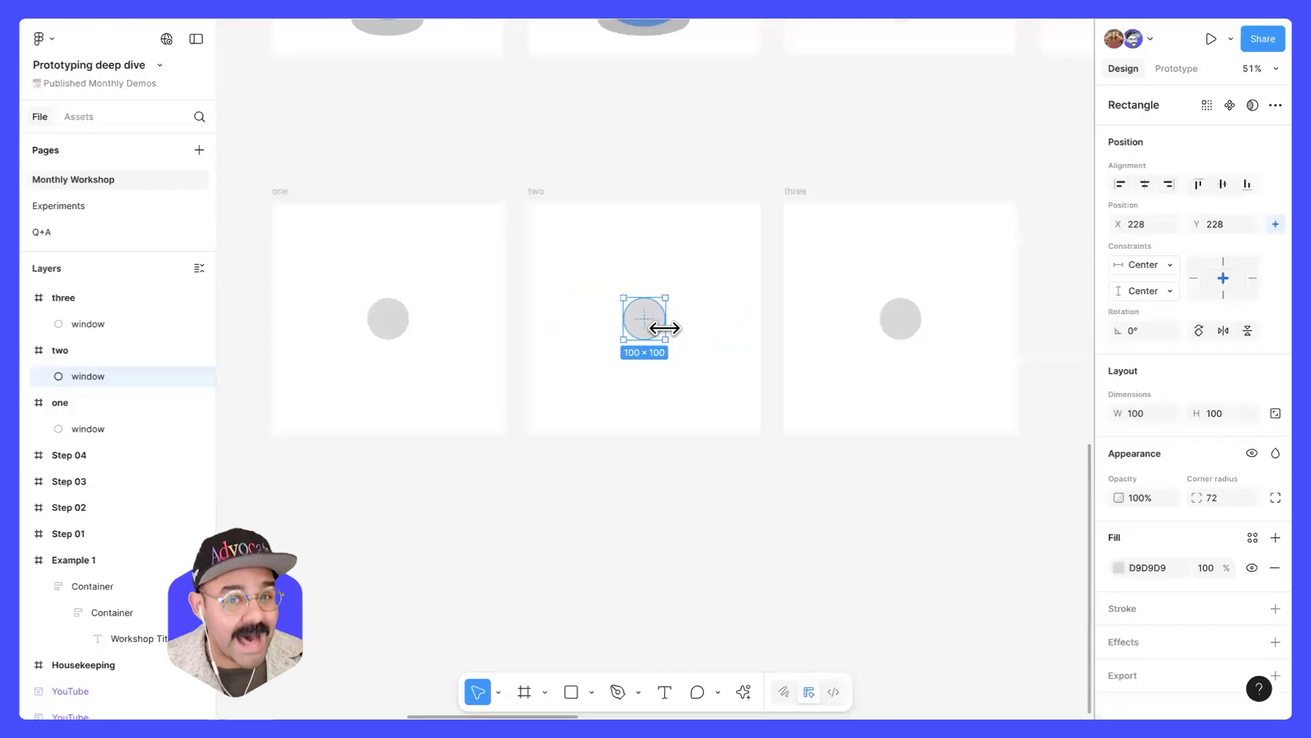
# - Stretch the circle in frame two horizontally about its center into a pill shape and set its width to 480
pyautogui.moveTo(663, 325); pyautogui.dragTo(745, 323)
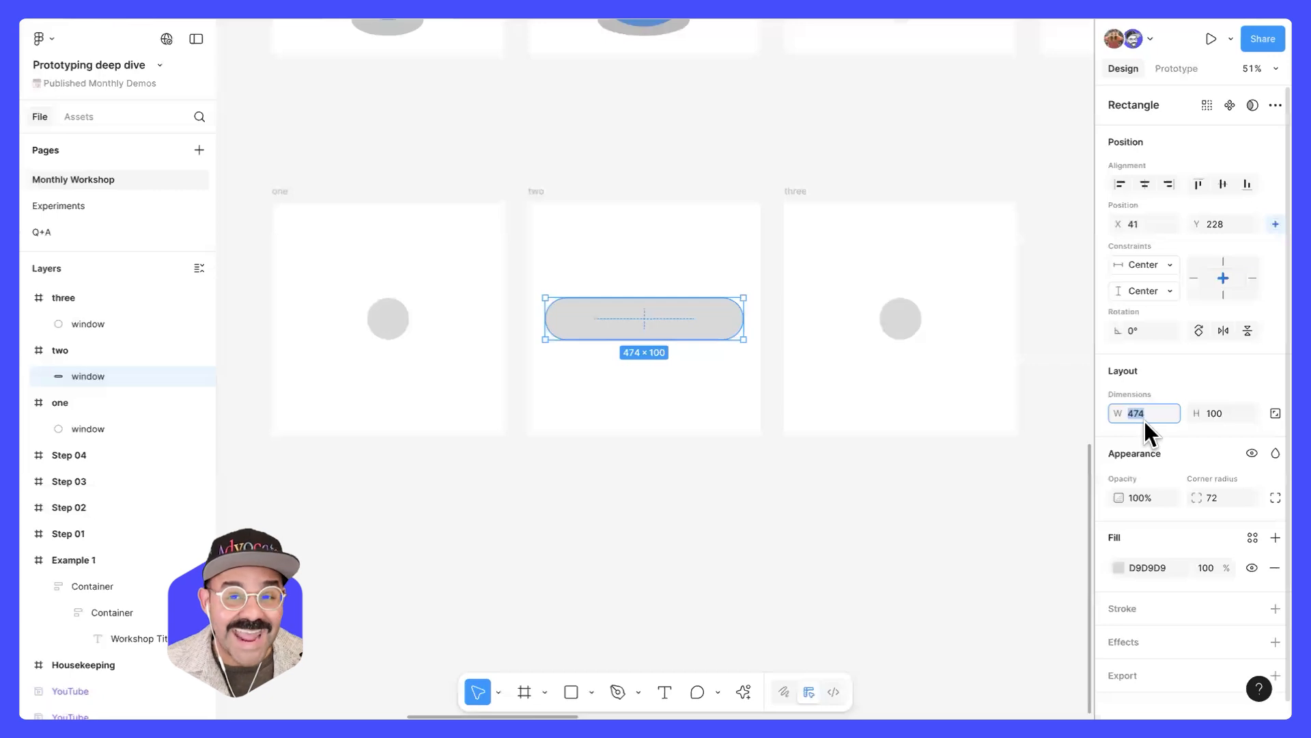
pyautogui.write('480')
pyautogui.press('Return')
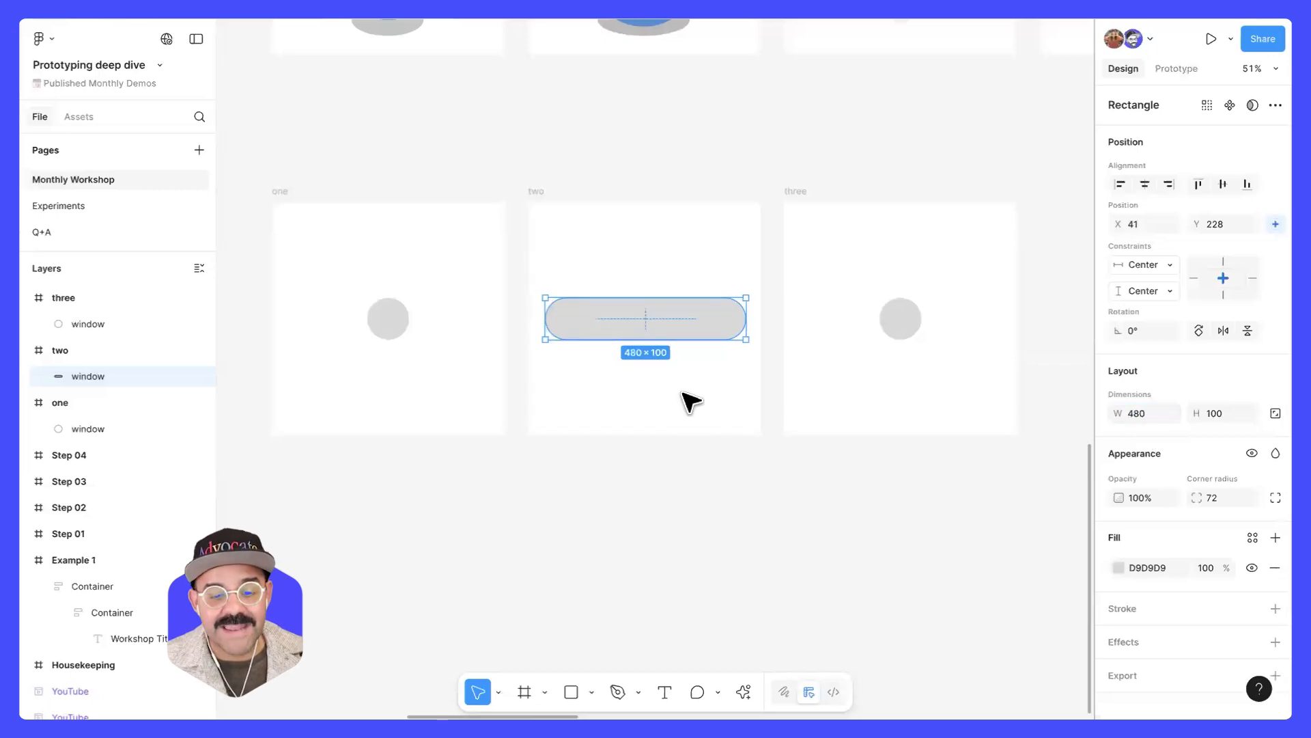
pyautogui.click(722, 410)
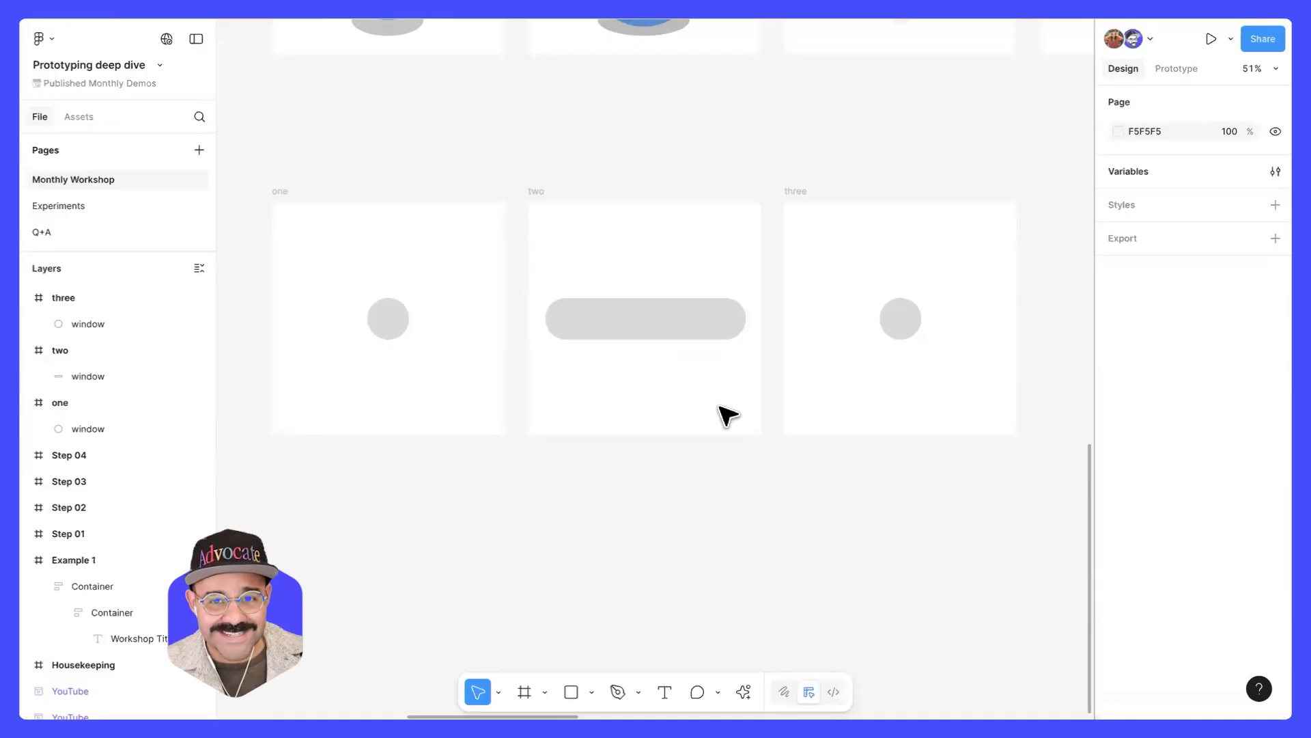
# - Set the width of the circle in frame three to 480 and center the shape horizontally in its frame
pyautogui.click(899, 321)
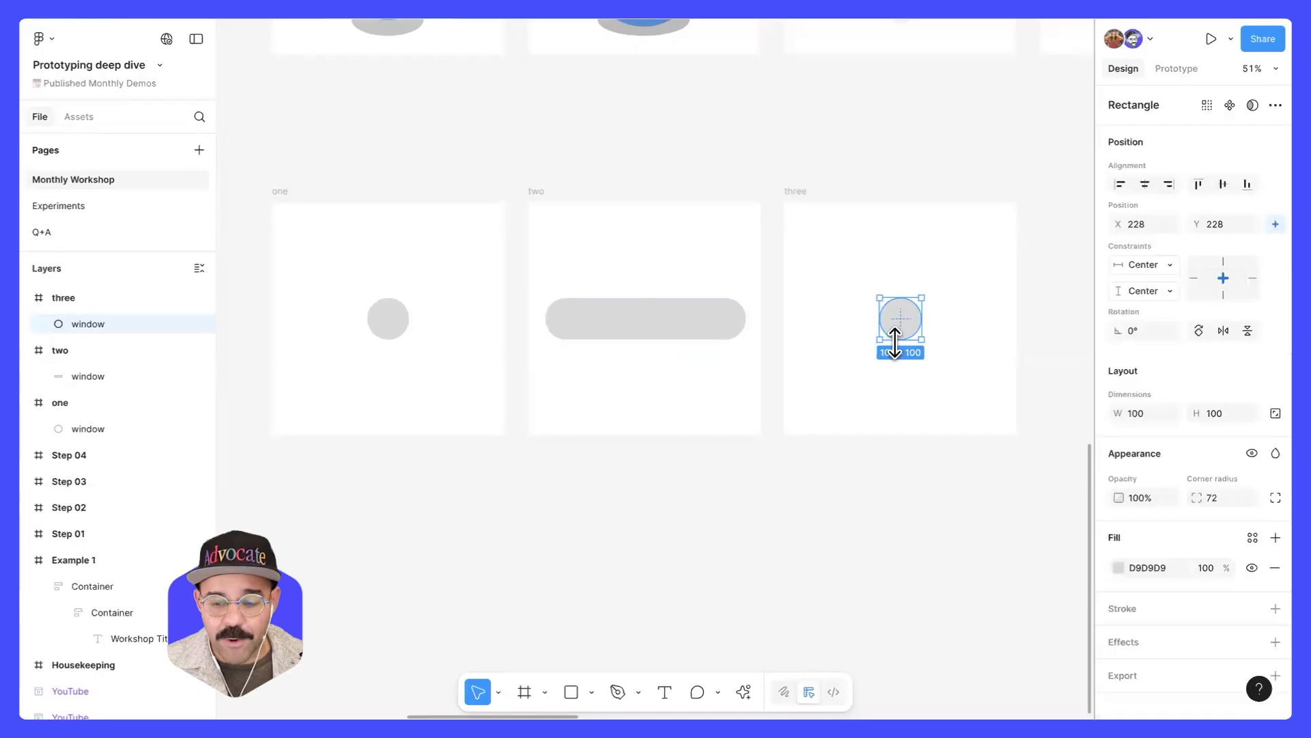
pyautogui.doubleClick(1151, 414)
pyautogui.write('480')
pyautogui.press('Return')
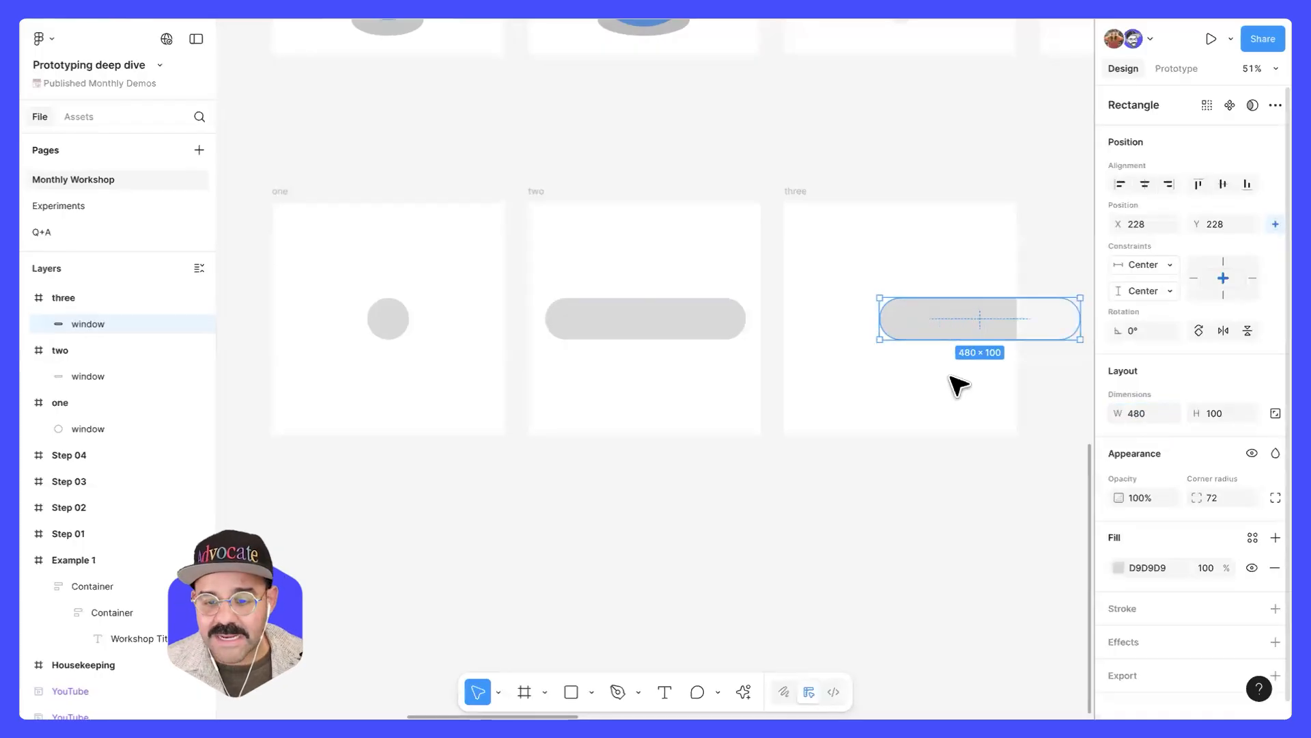
pyautogui.click(1144, 185)
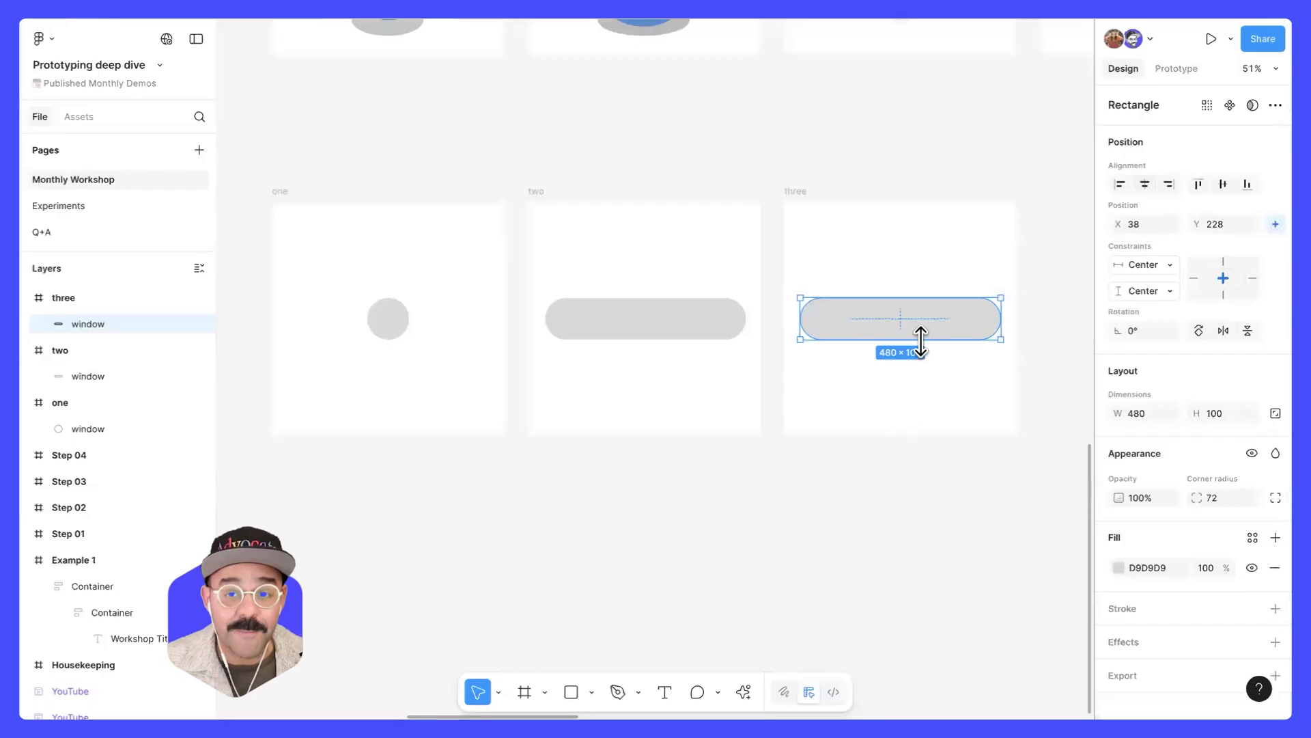
# - Stretch the pill in frame three vertically about its center, set its height to 480, and center it vertically in the frame
pyautogui.moveTo(920, 341); pyautogui.dragTo(925, 414)
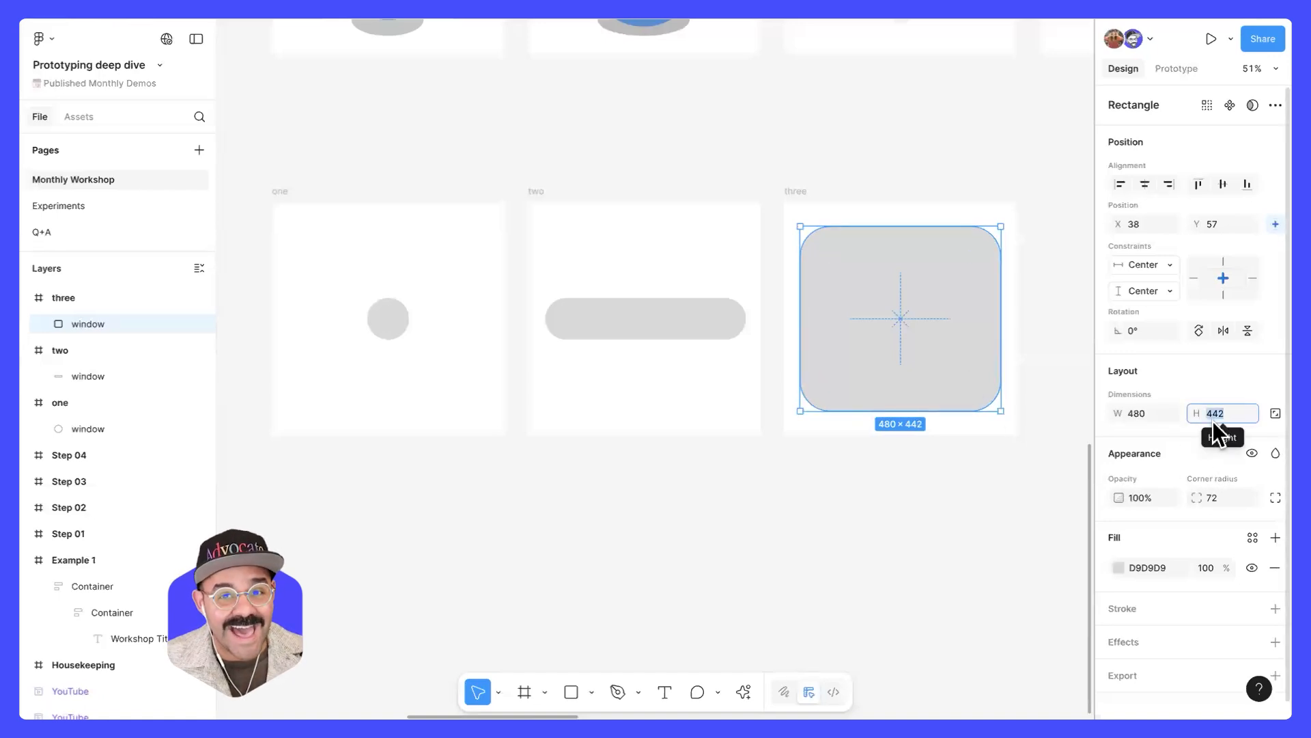
pyautogui.write('480')
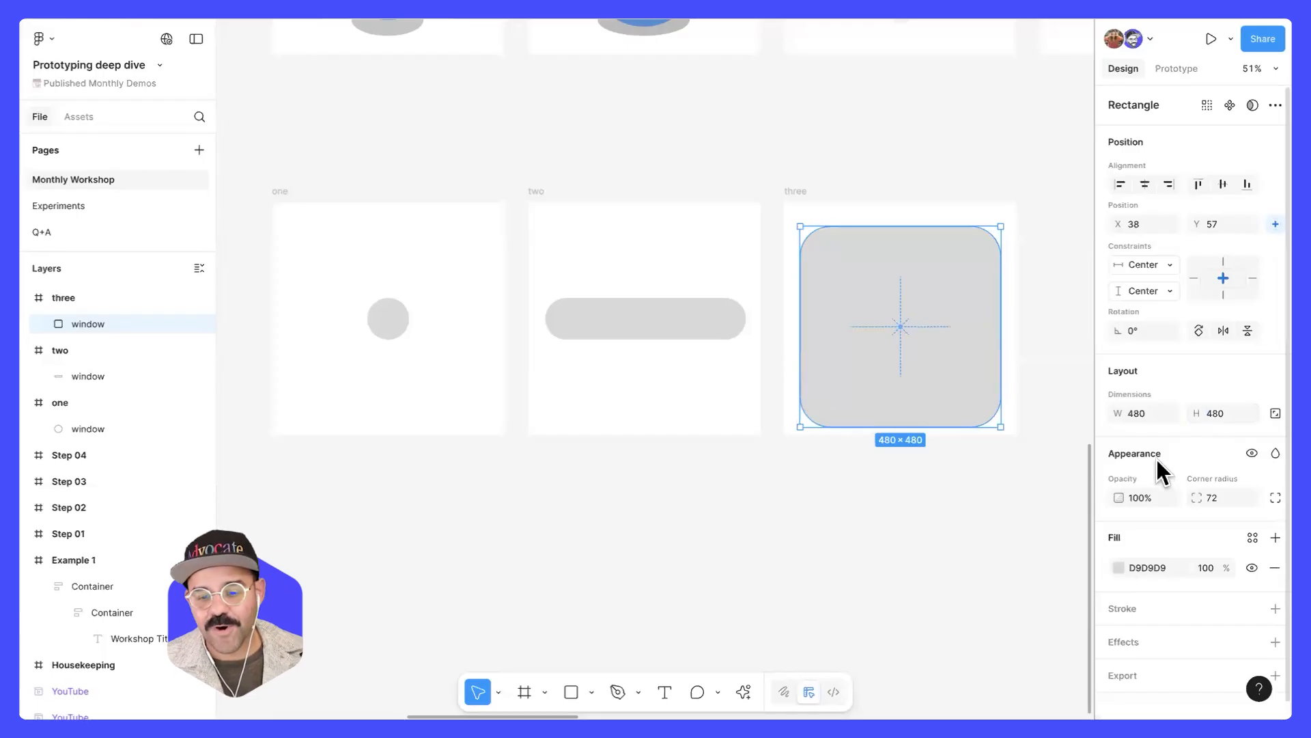
pyautogui.click(1224, 186)
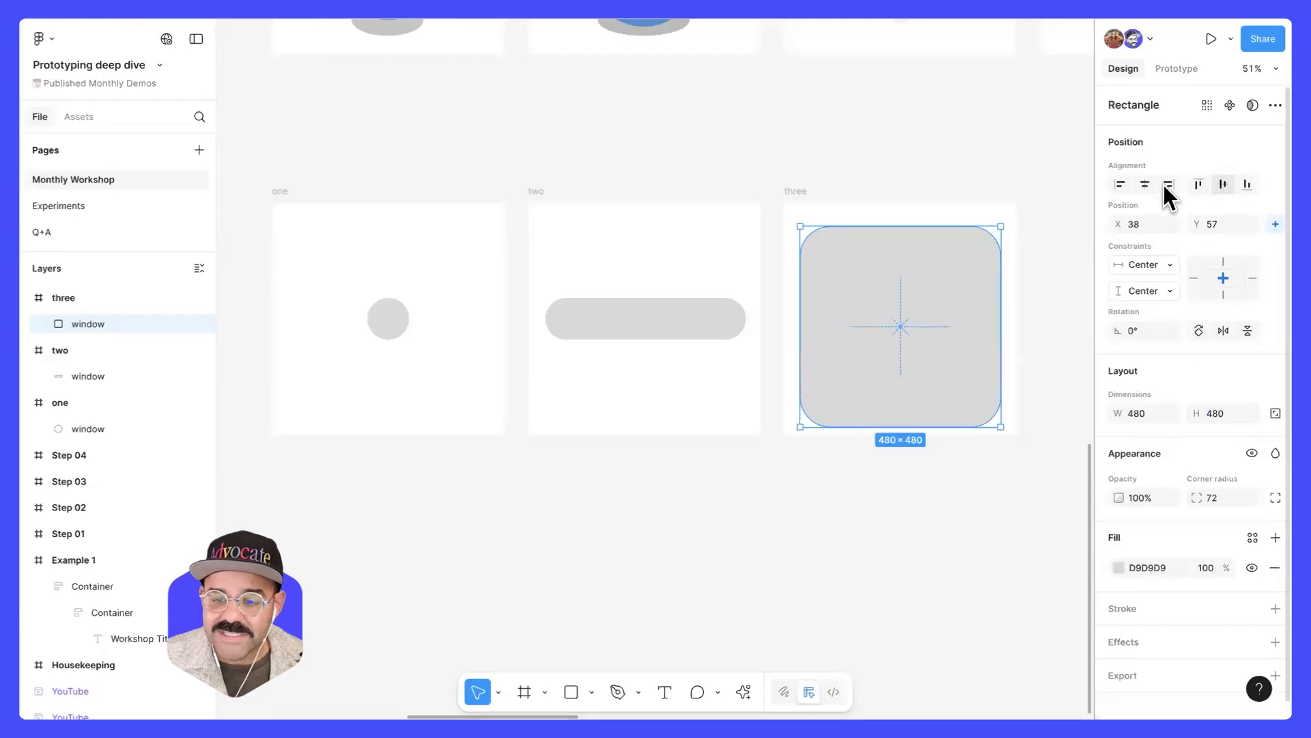
pyautogui.click(905, 556)
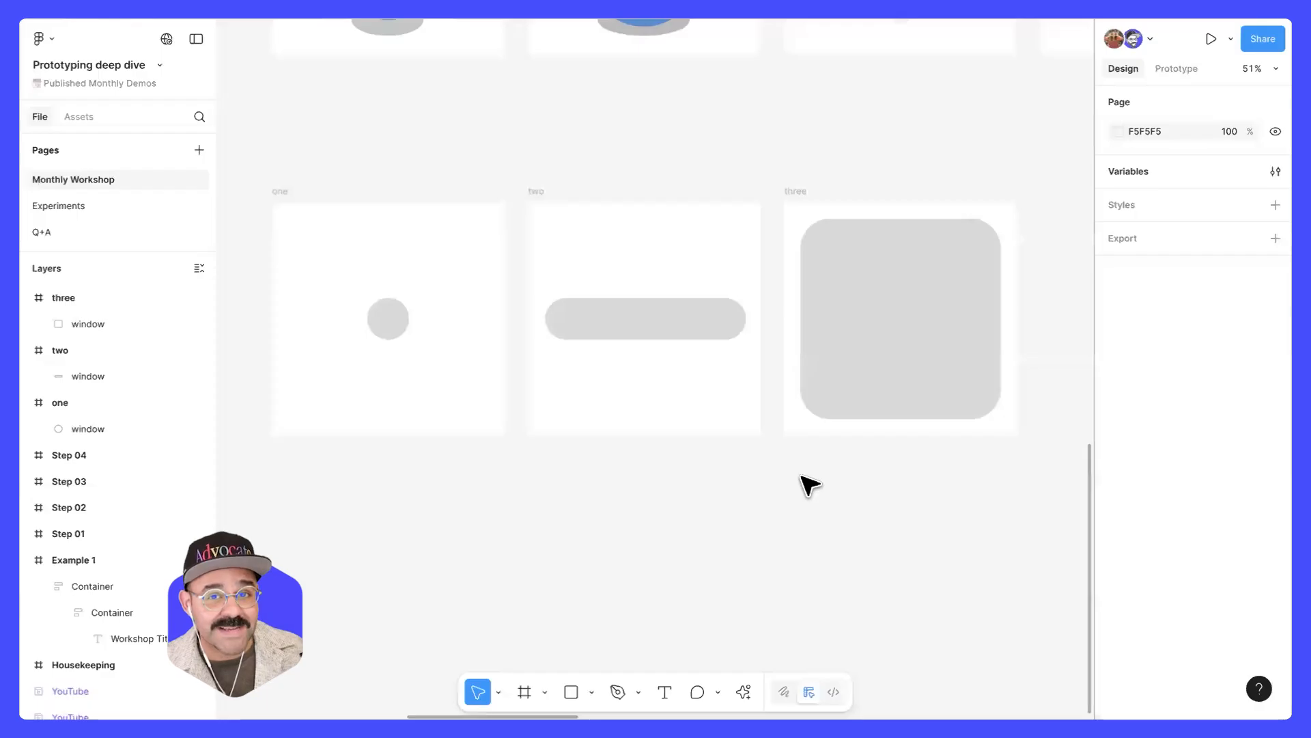
# - Display the page's prototype settings with nothing selected on the canvas
pyautogui.click(1166, 69)
pyautogui.click(913, 257)
pyautogui.click(1124, 69)
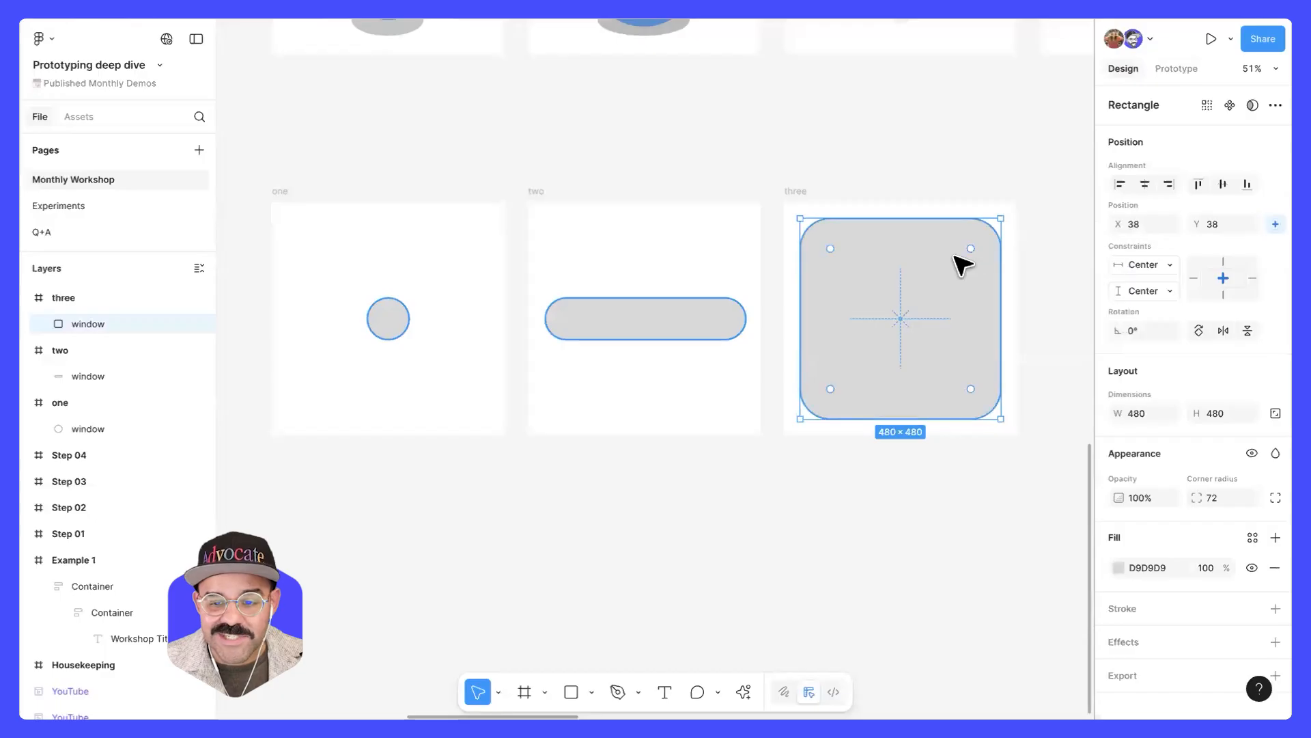
pyautogui.click(1024, 164)
pyautogui.click(1176, 68)
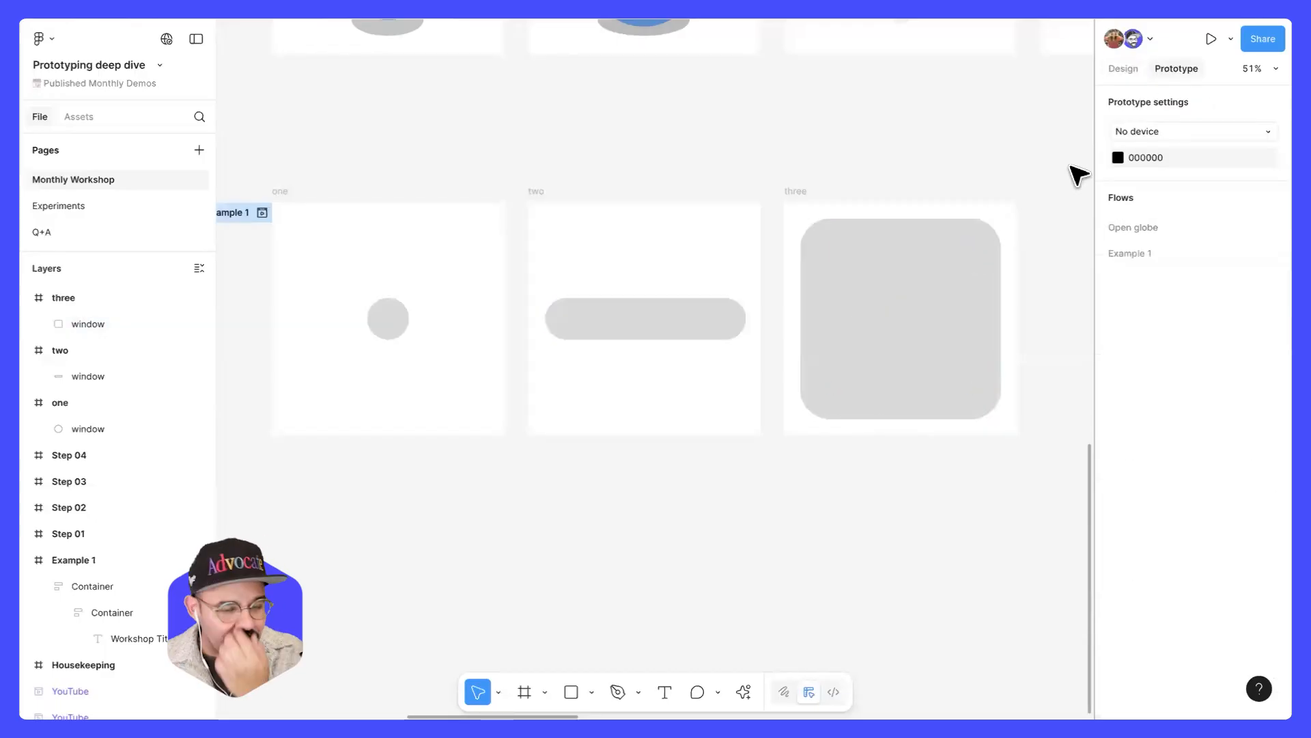
pyautogui.scroll(-2, 908, 151)
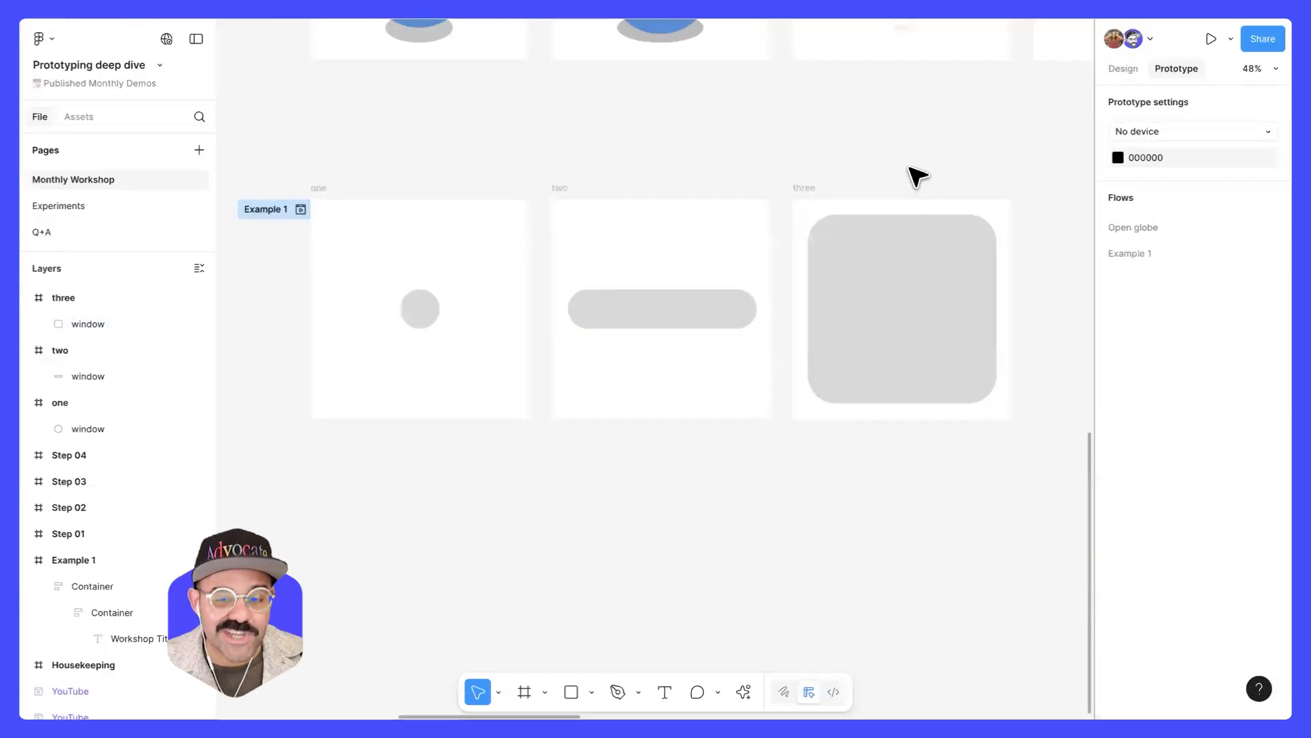
pyautogui.scroll(2, 916, 179)
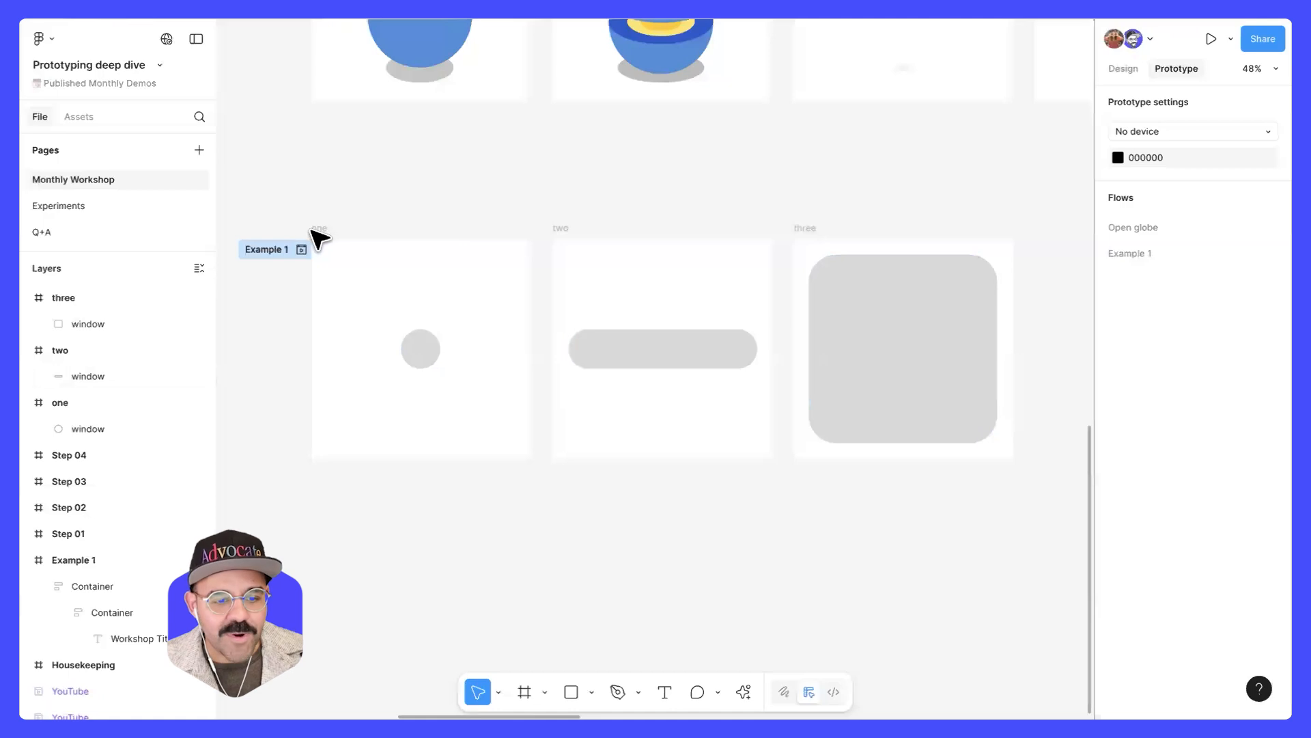
pyautogui.click(317, 229)
pyautogui.moveTo(530, 350); pyautogui.dragTo(575, 363)
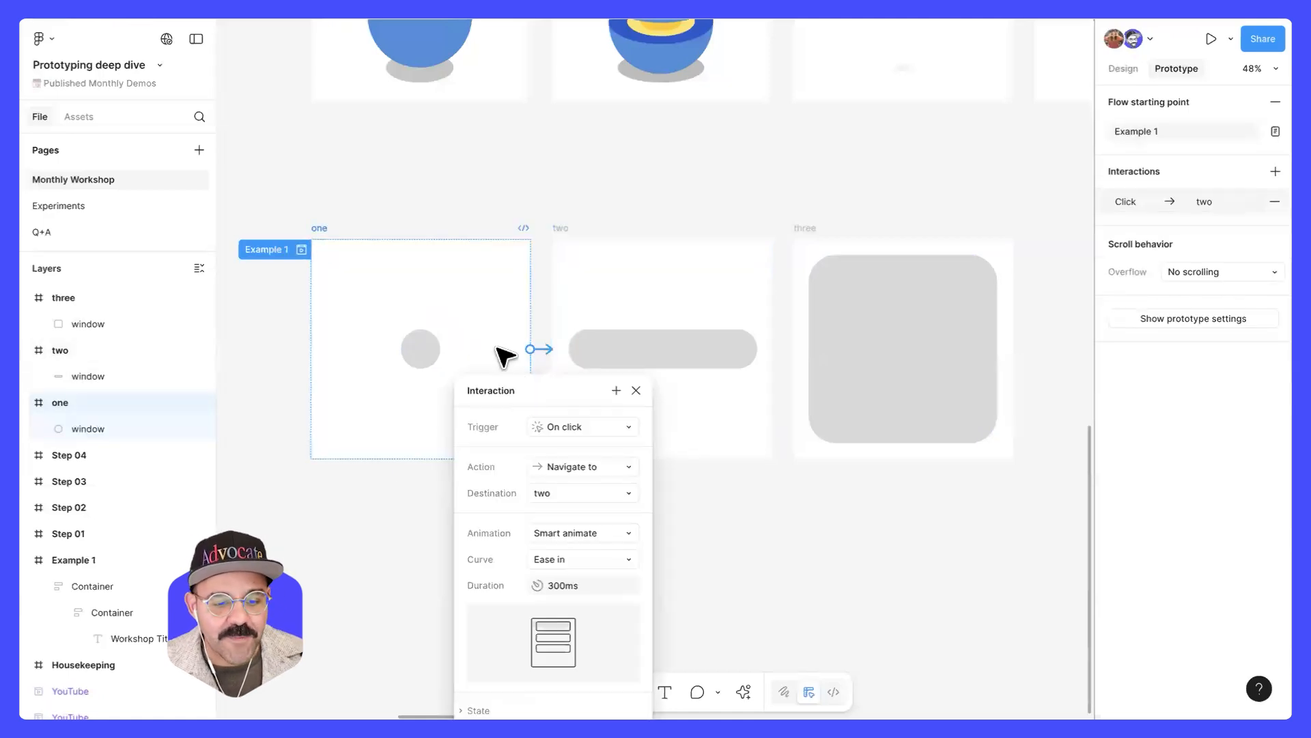
pyautogui.press('Escape')
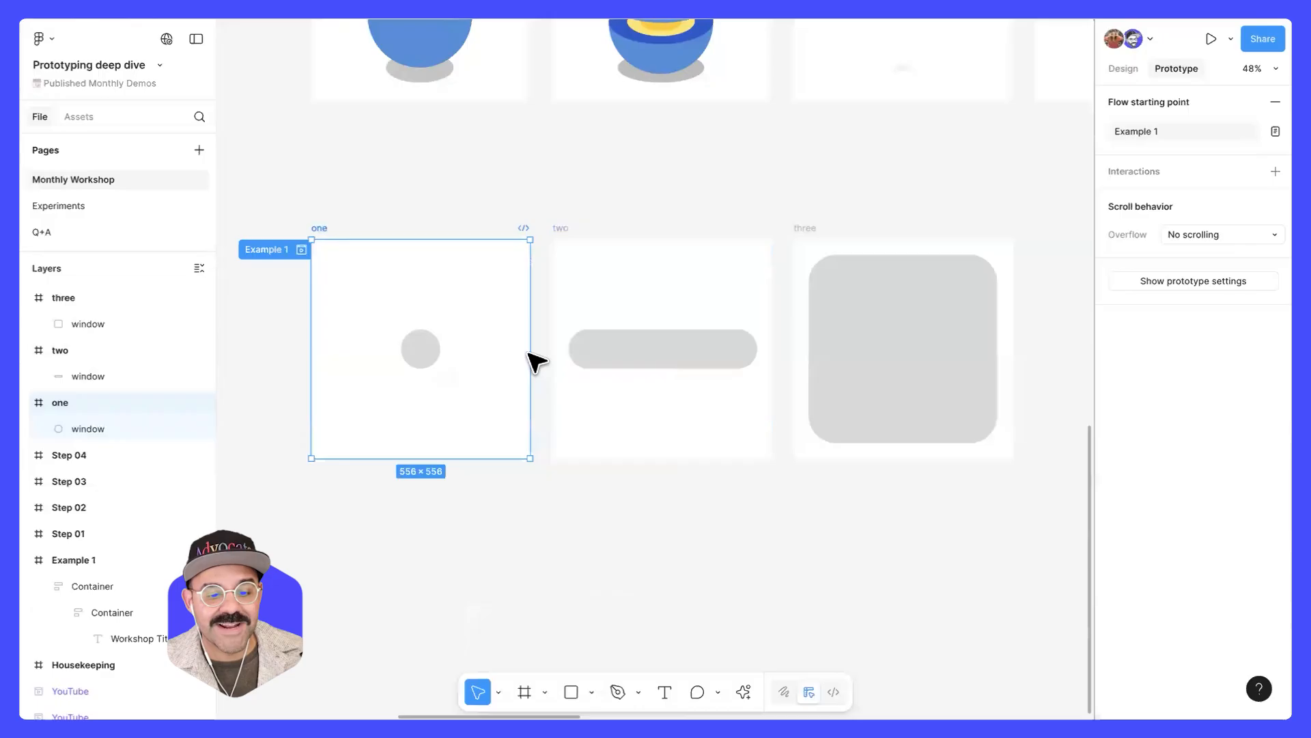
pyautogui.click(438, 352)
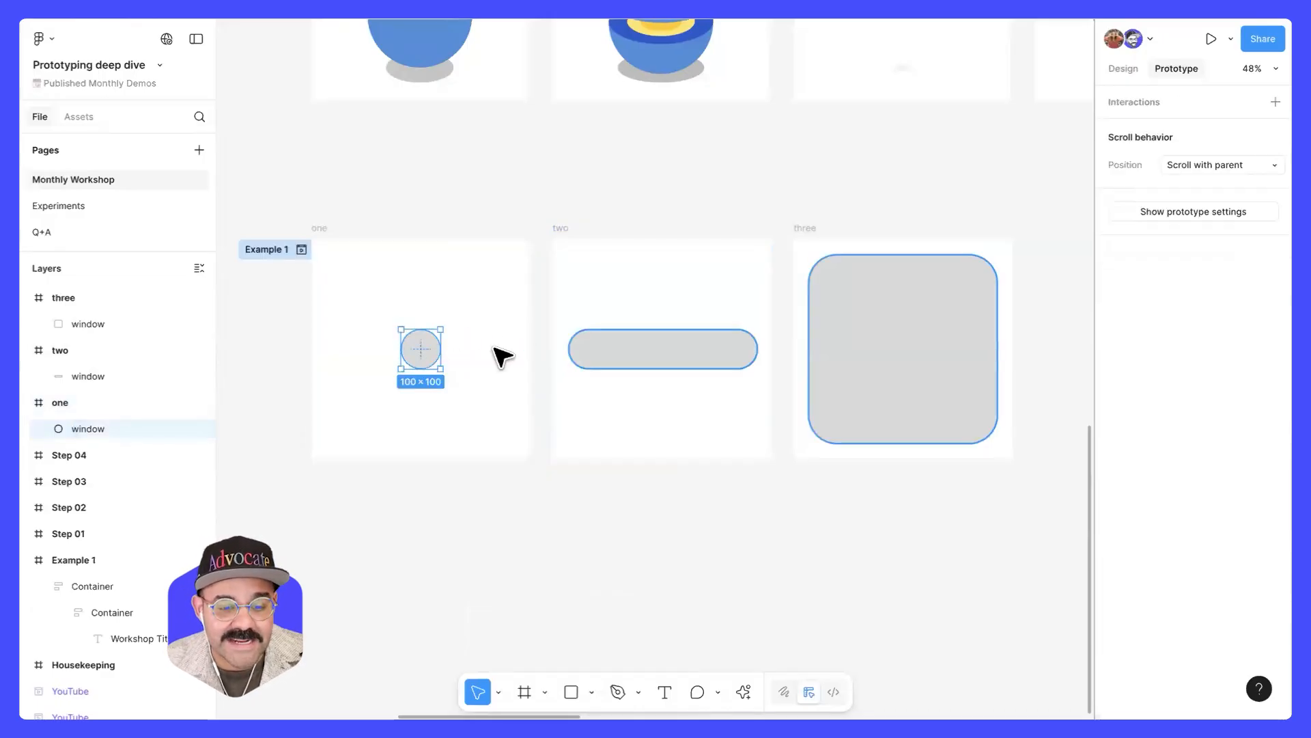
pyautogui.click(533, 357)
# - Connect frame one to frame two with an on-click prototype interaction that navigates using Smart animate
pyautogui.click(319, 228)
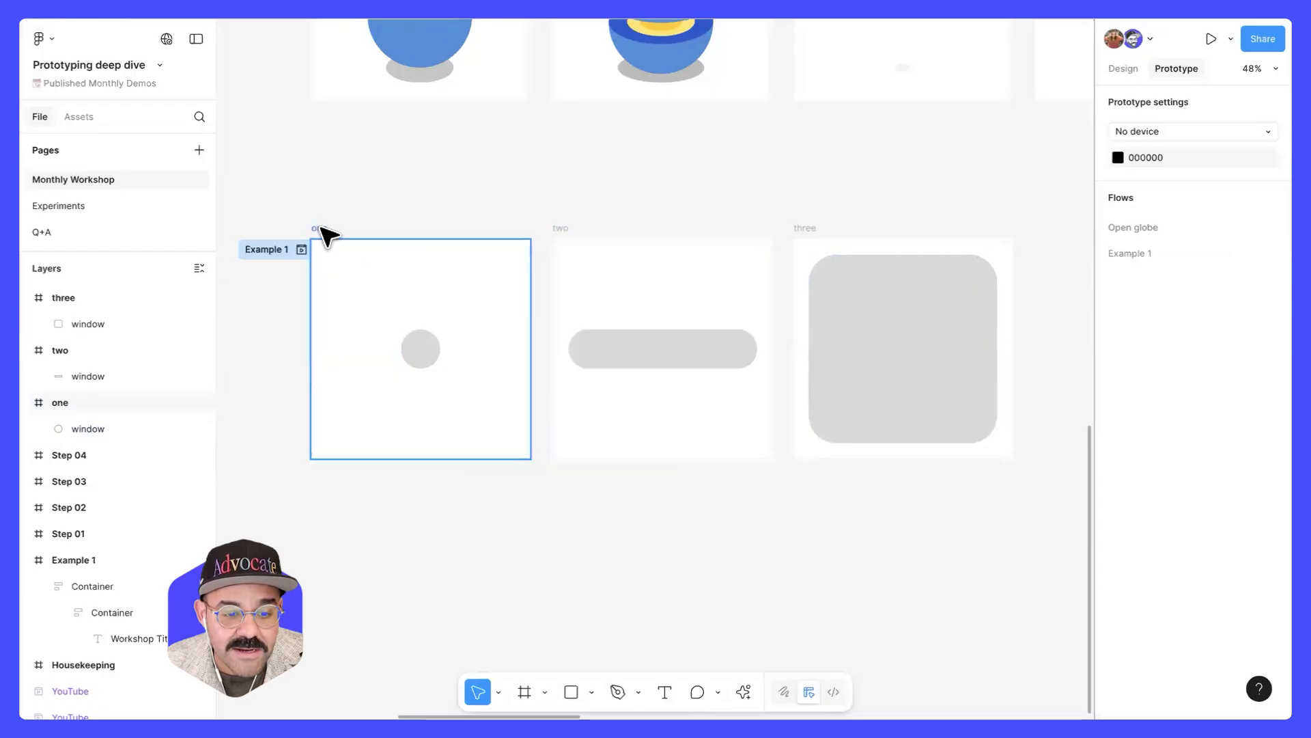
pyautogui.moveTo(530, 349); pyautogui.dragTo(563, 368)
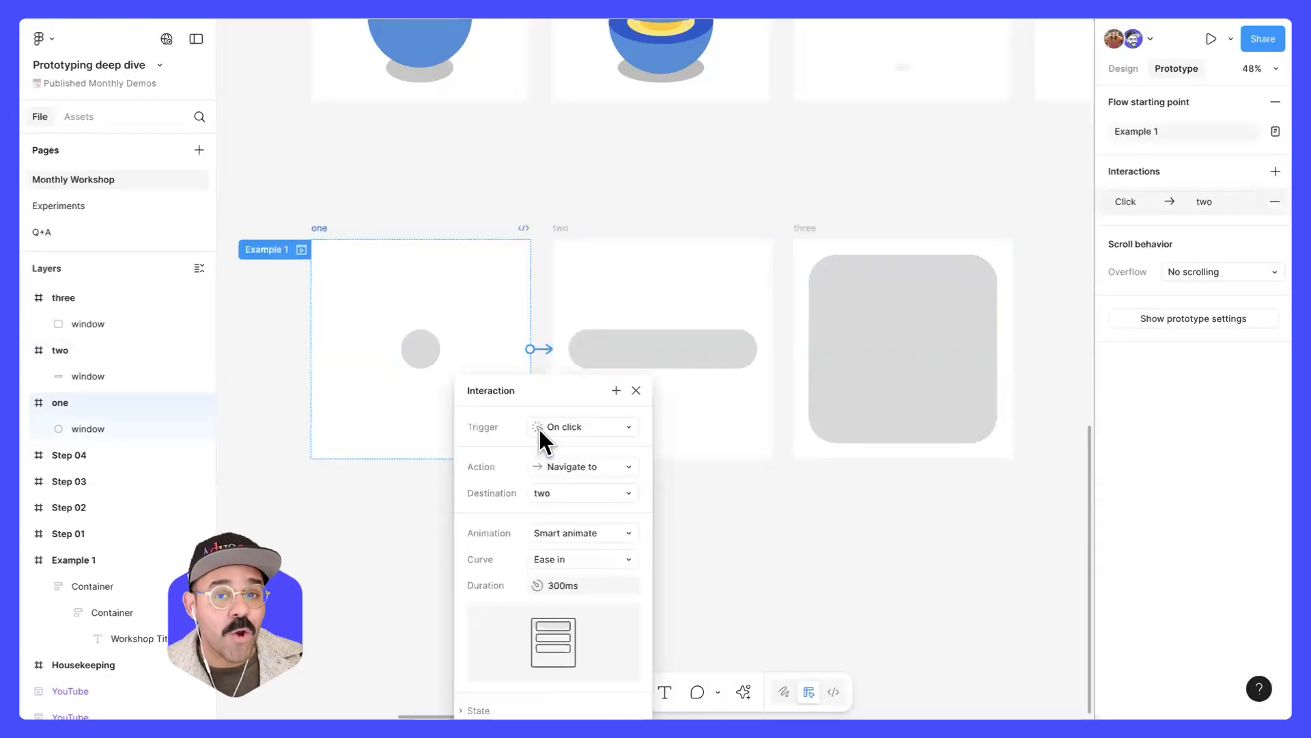
# - Remove the interaction between frames one and two, and connect the circle in frame one to frame two with an on-click Smart animate interaction
pyautogui.moveTo(540, 349); pyautogui.dragTo(527, 387)
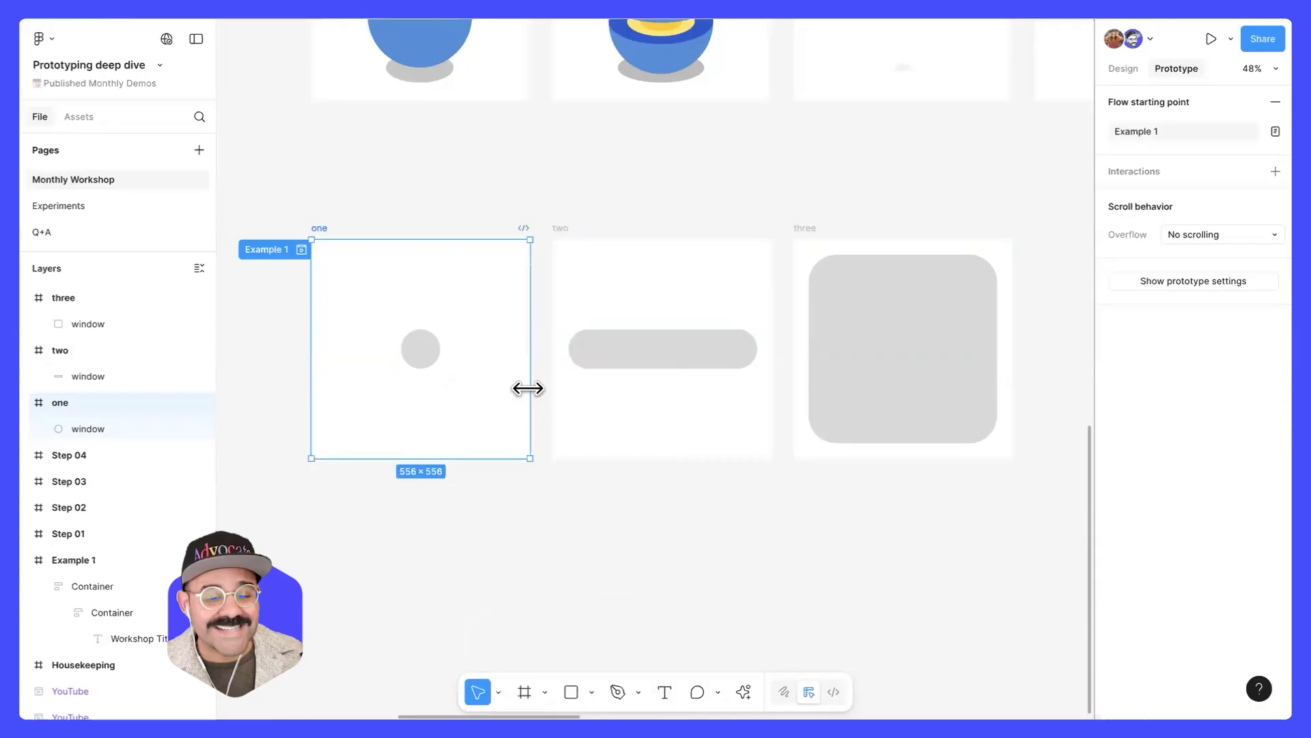
pyautogui.click(423, 364)
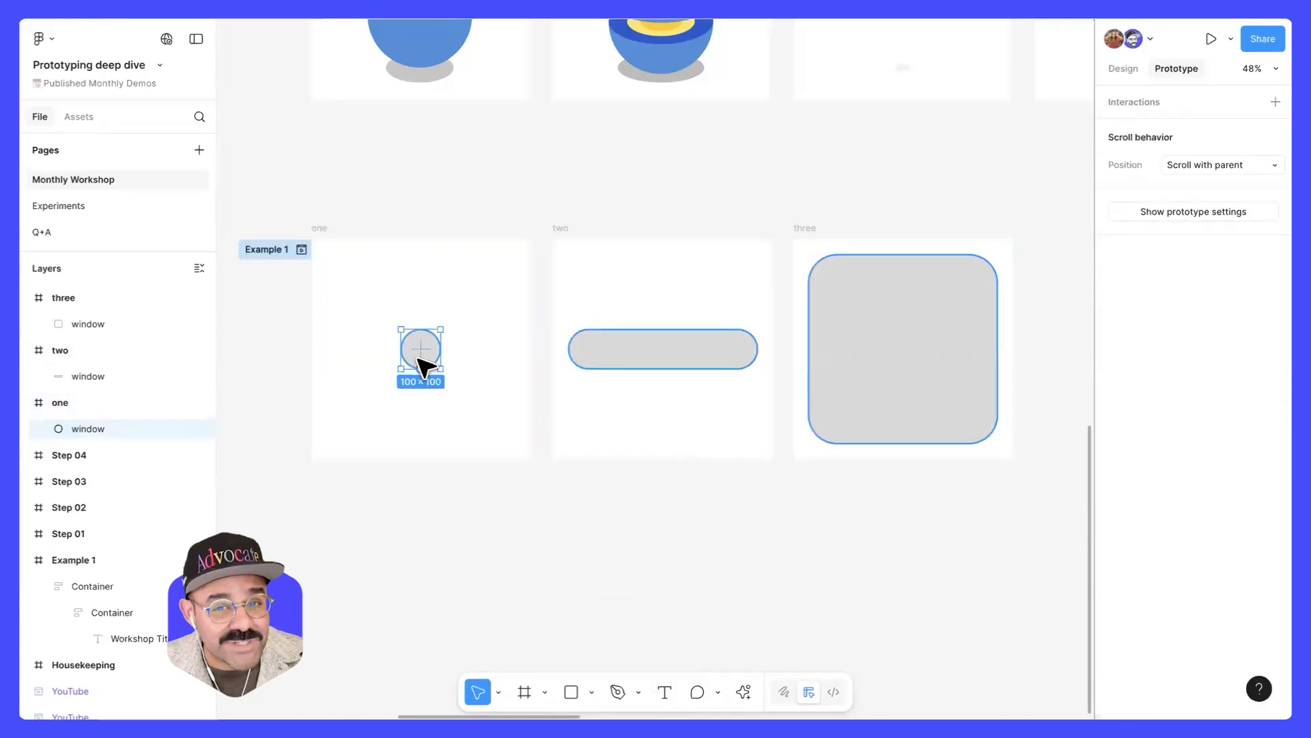
pyautogui.scroll(4, 423, 360)
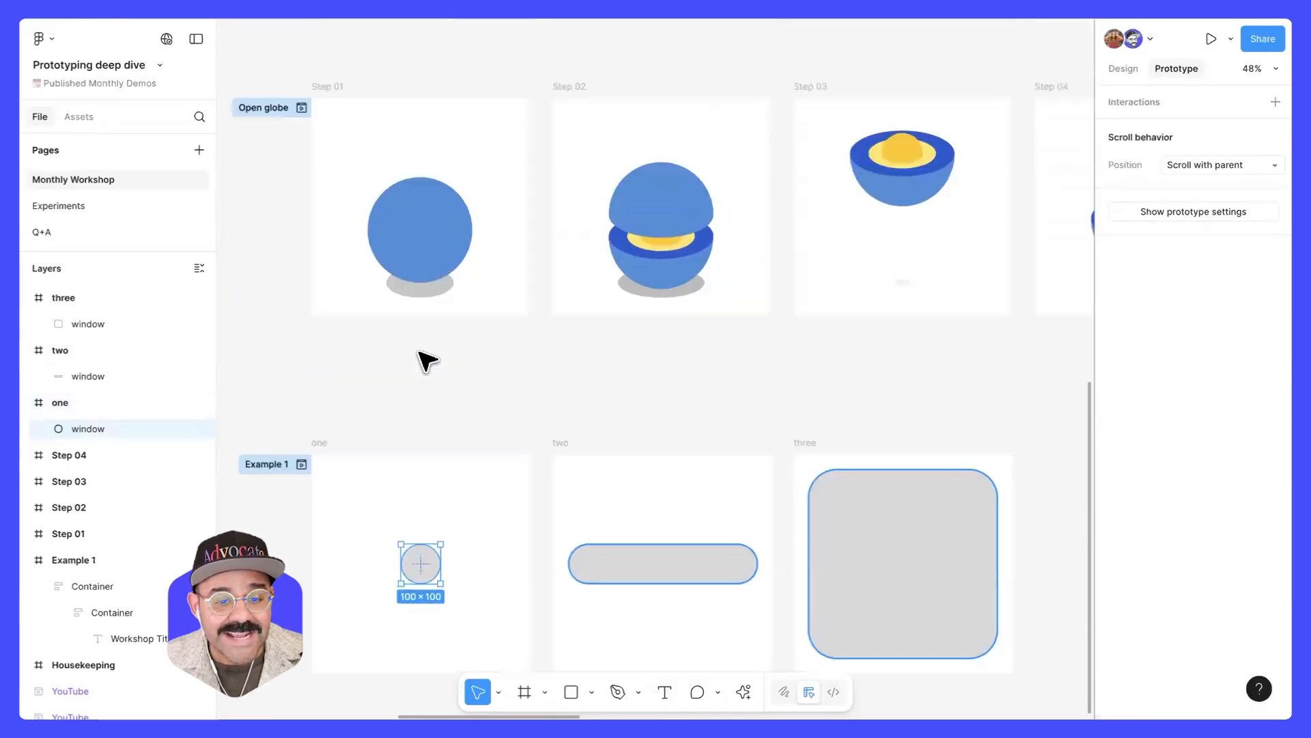
pyautogui.scroll(-3, 450, 360)
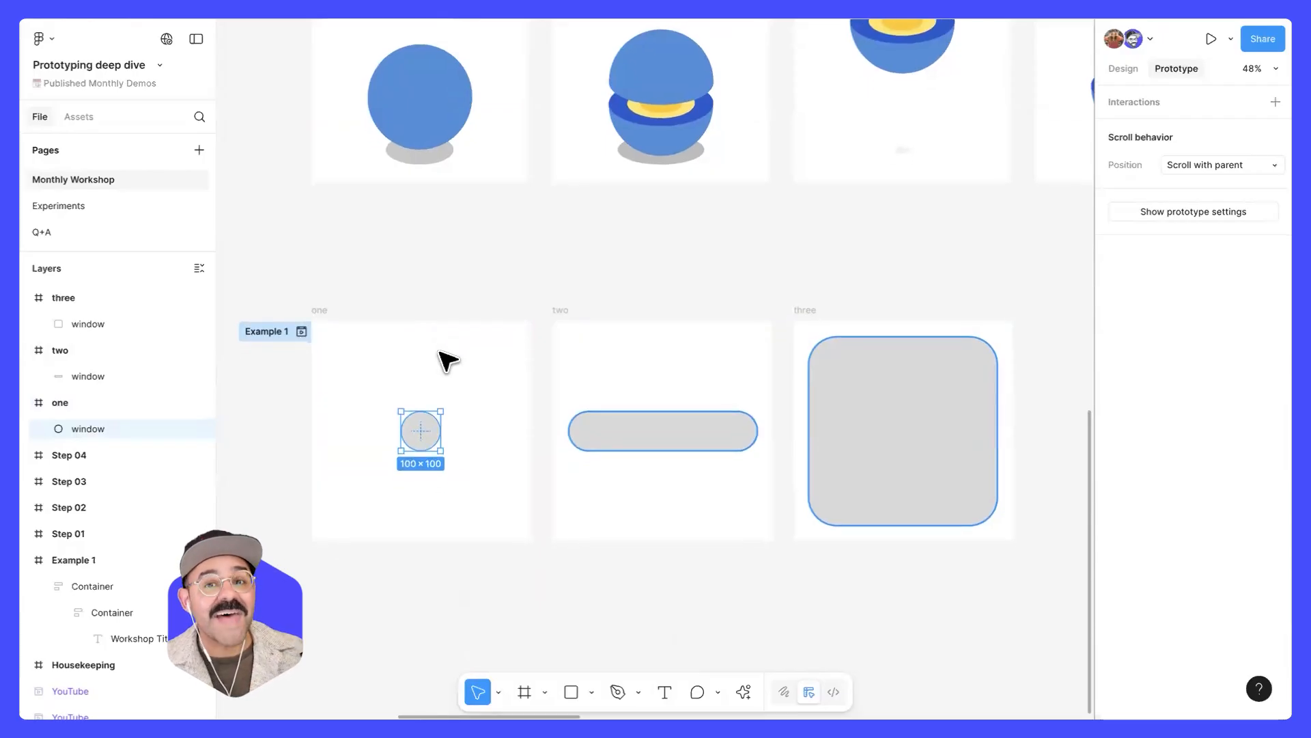
pyautogui.moveTo(442, 431); pyautogui.dragTo(564, 444)
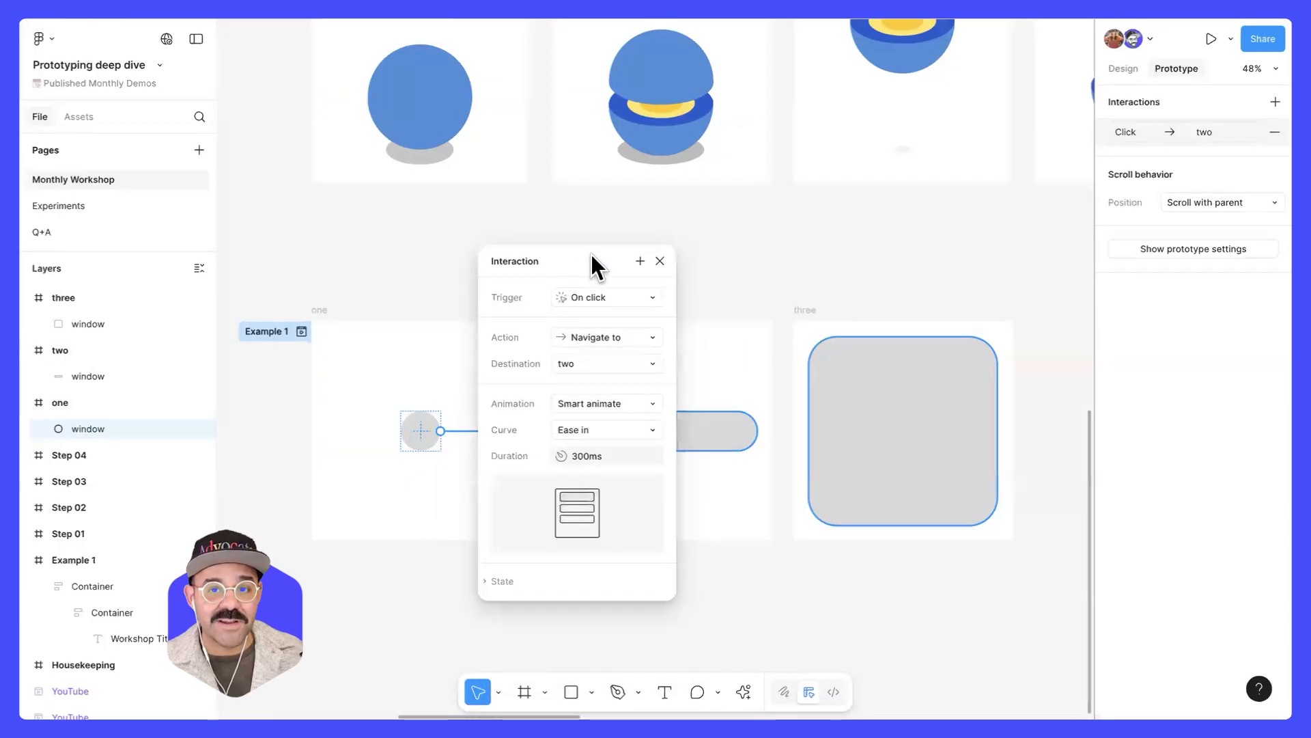
# - Review the trigger, action and curve options available for the circle's interaction
pyautogui.click(652, 296)
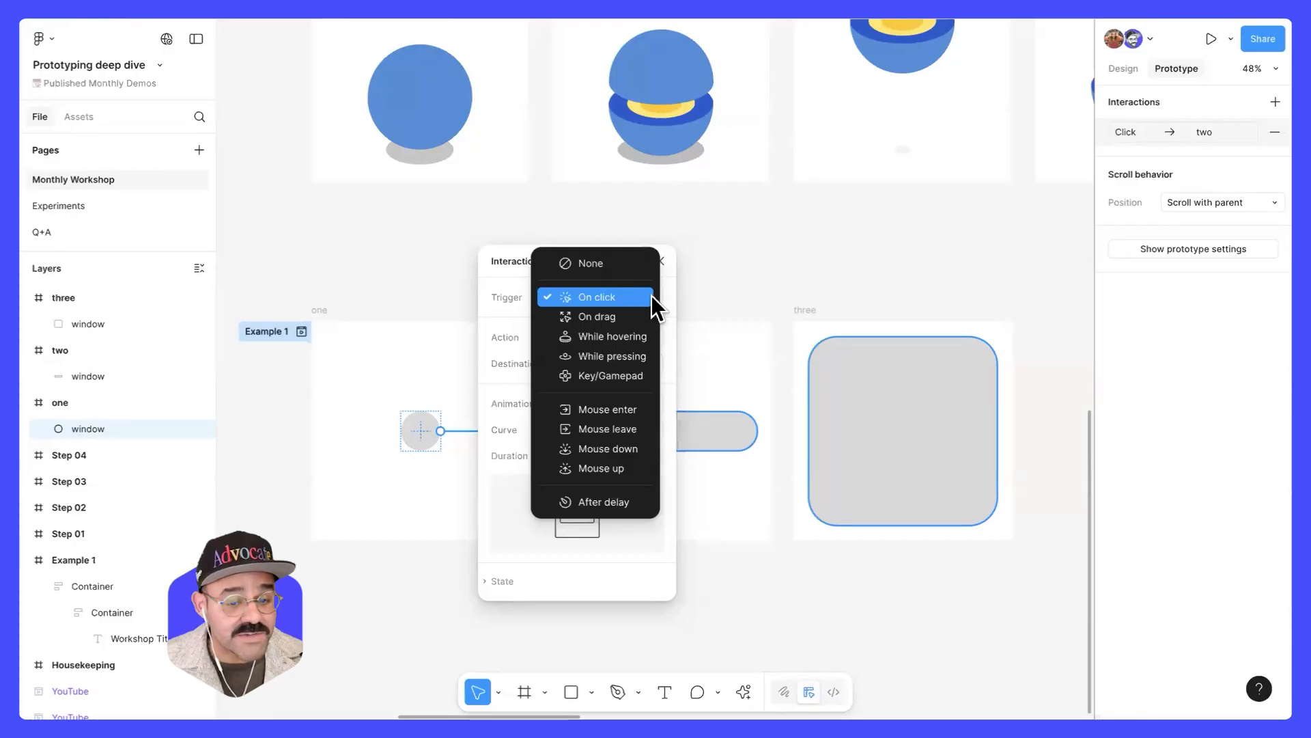
pyautogui.click(650, 296)
pyautogui.click(654, 301)
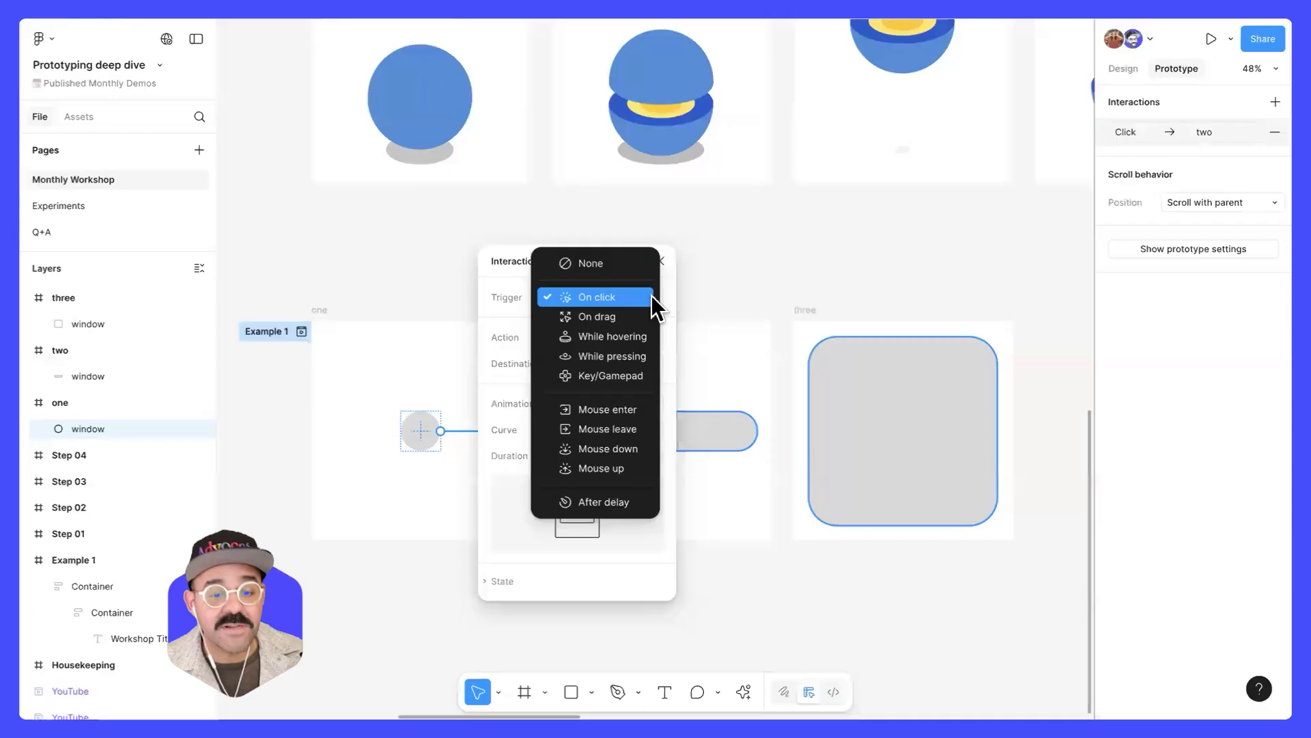
pyautogui.click(650, 295)
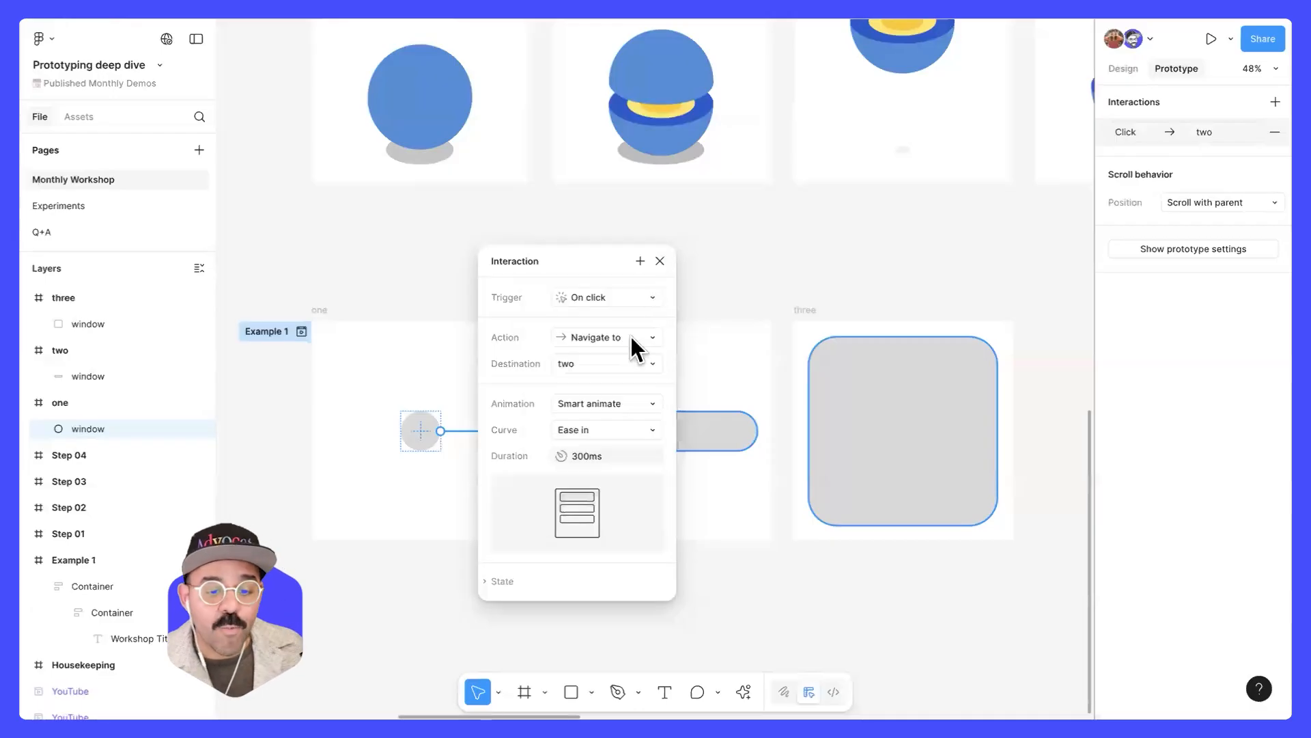
pyautogui.click(630, 336)
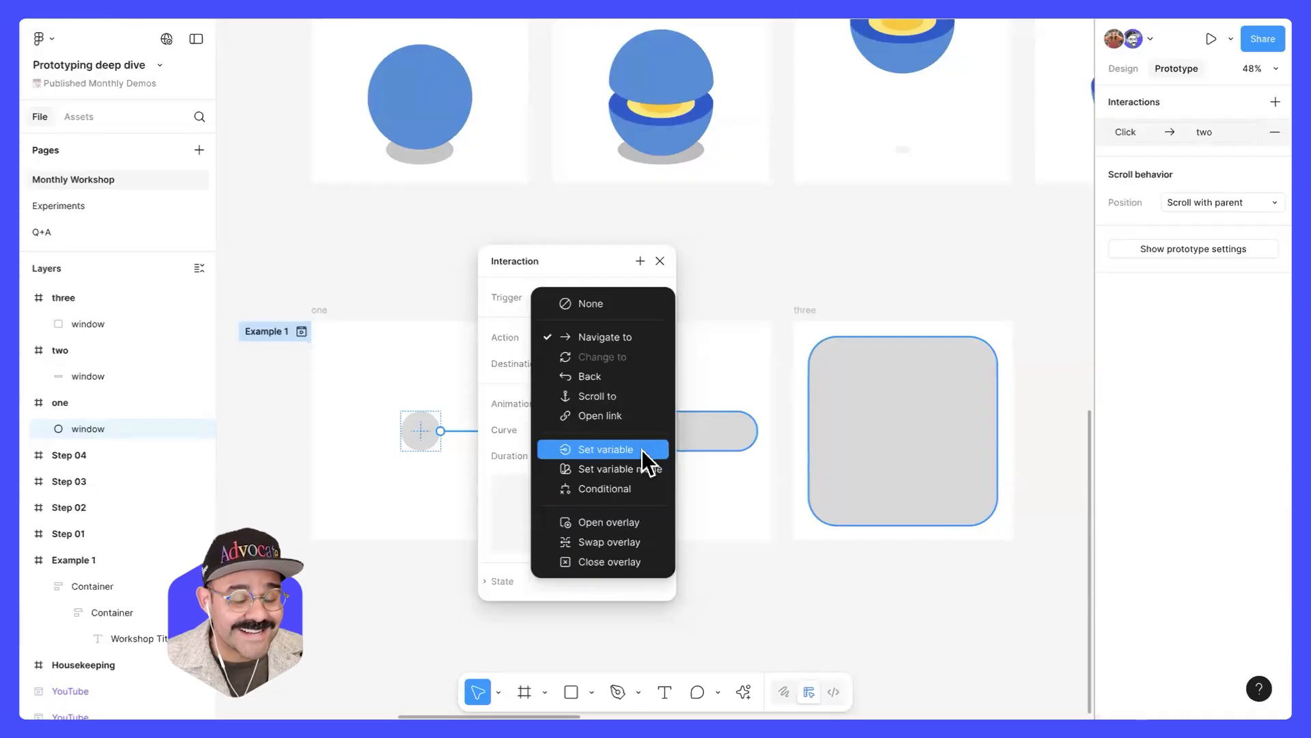
pyautogui.click(636, 335)
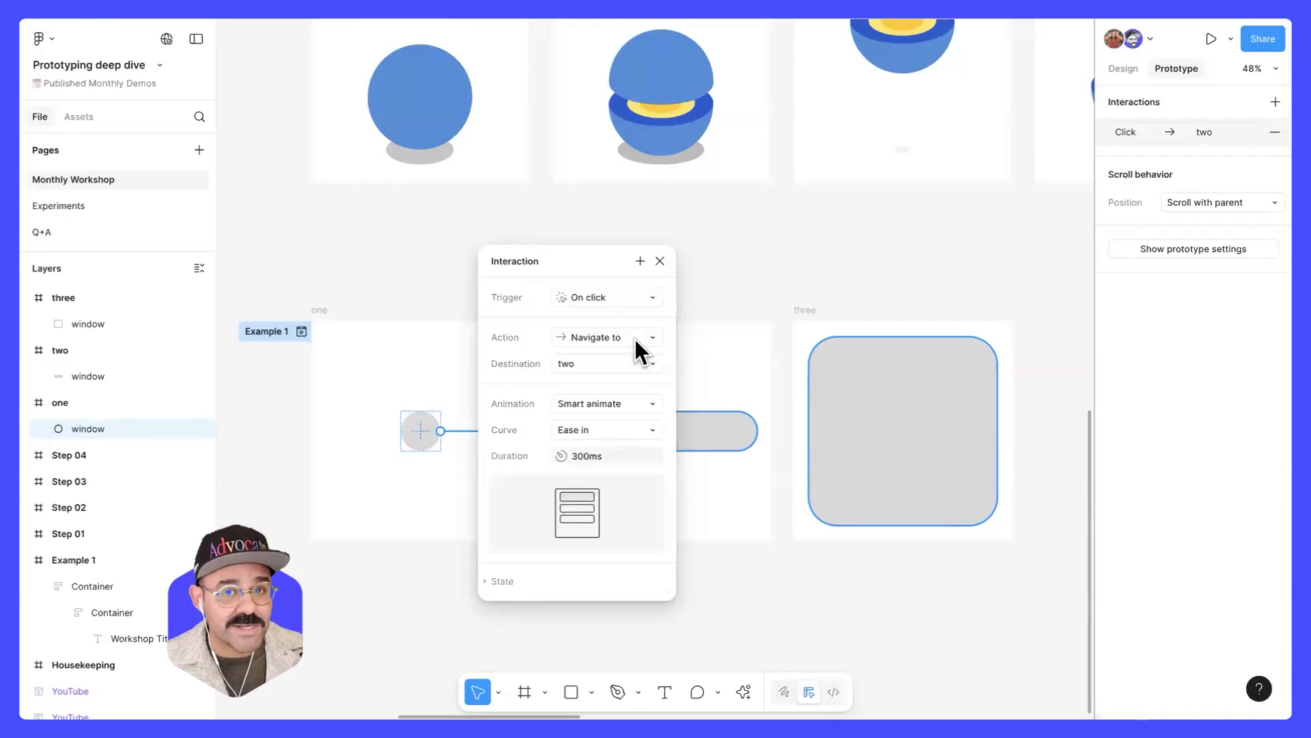
pyautogui.click(634, 339)
pyautogui.click(589, 275)
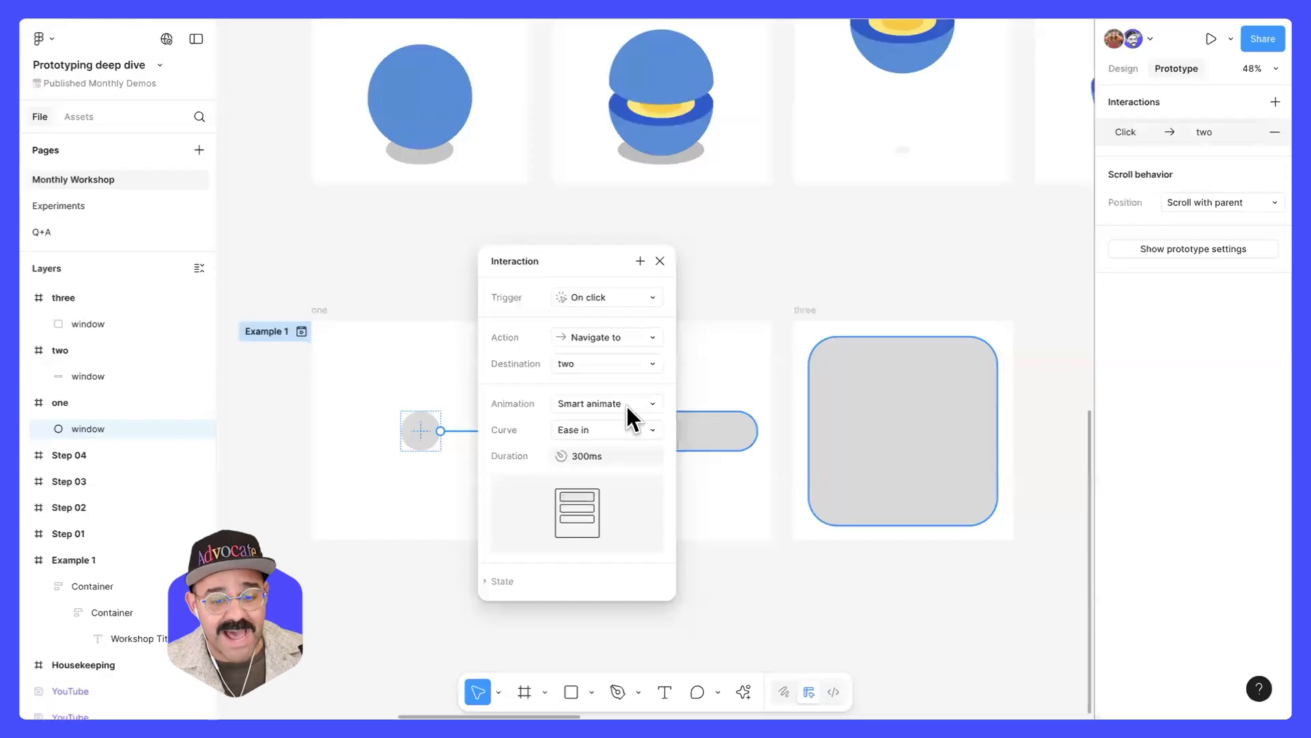
pyautogui.click(620, 429)
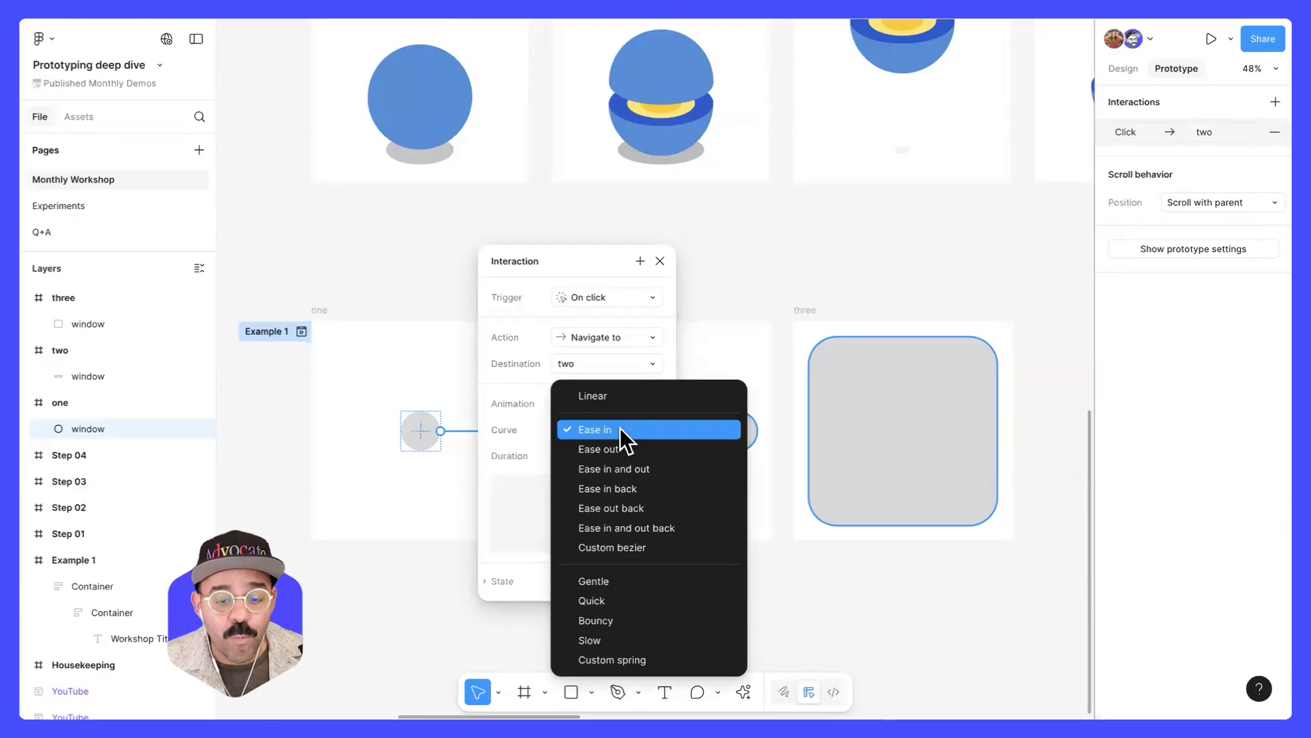
pyautogui.click(620, 428)
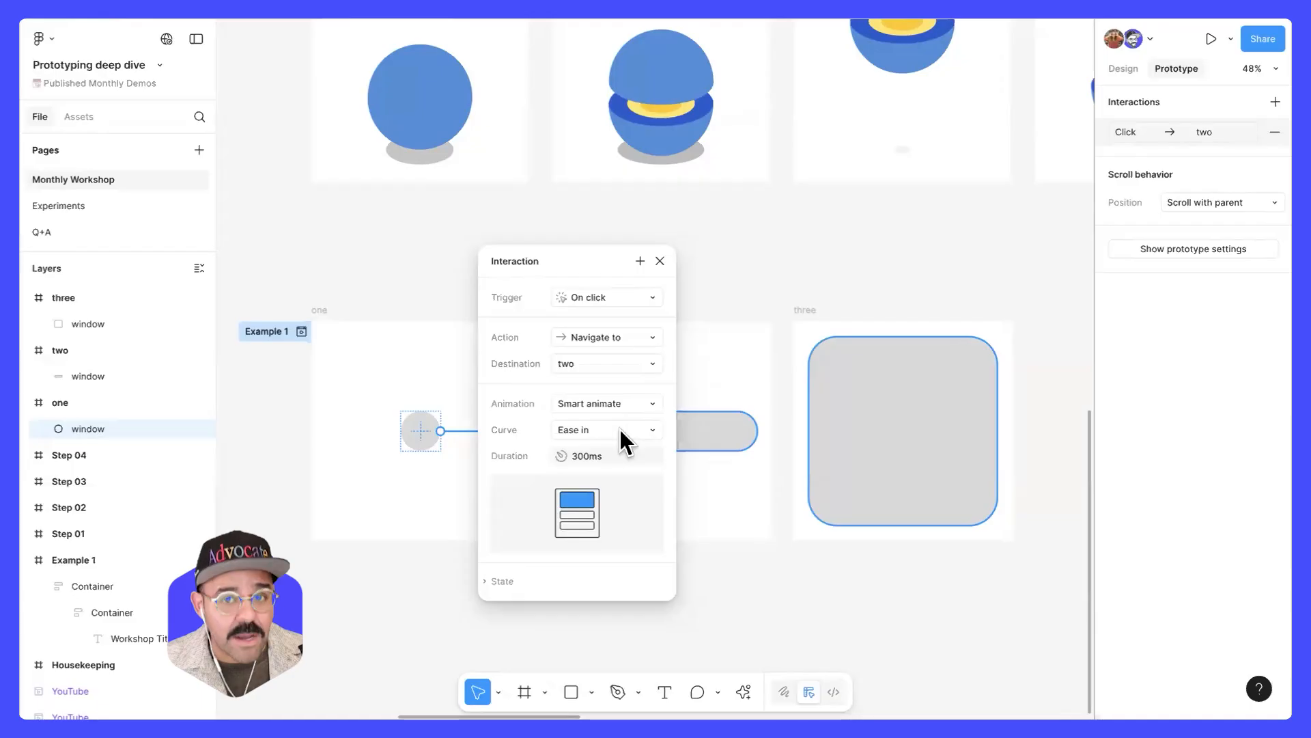
# - Switch the circle interaction's curve to Custom bezier and pull its lower handle outward to about 0.7, 0, 1, 1
pyautogui.click(704, 257)
pyautogui.click(526, 438)
pyautogui.moveTo(543, 481); pyautogui.dragTo(666, 179)
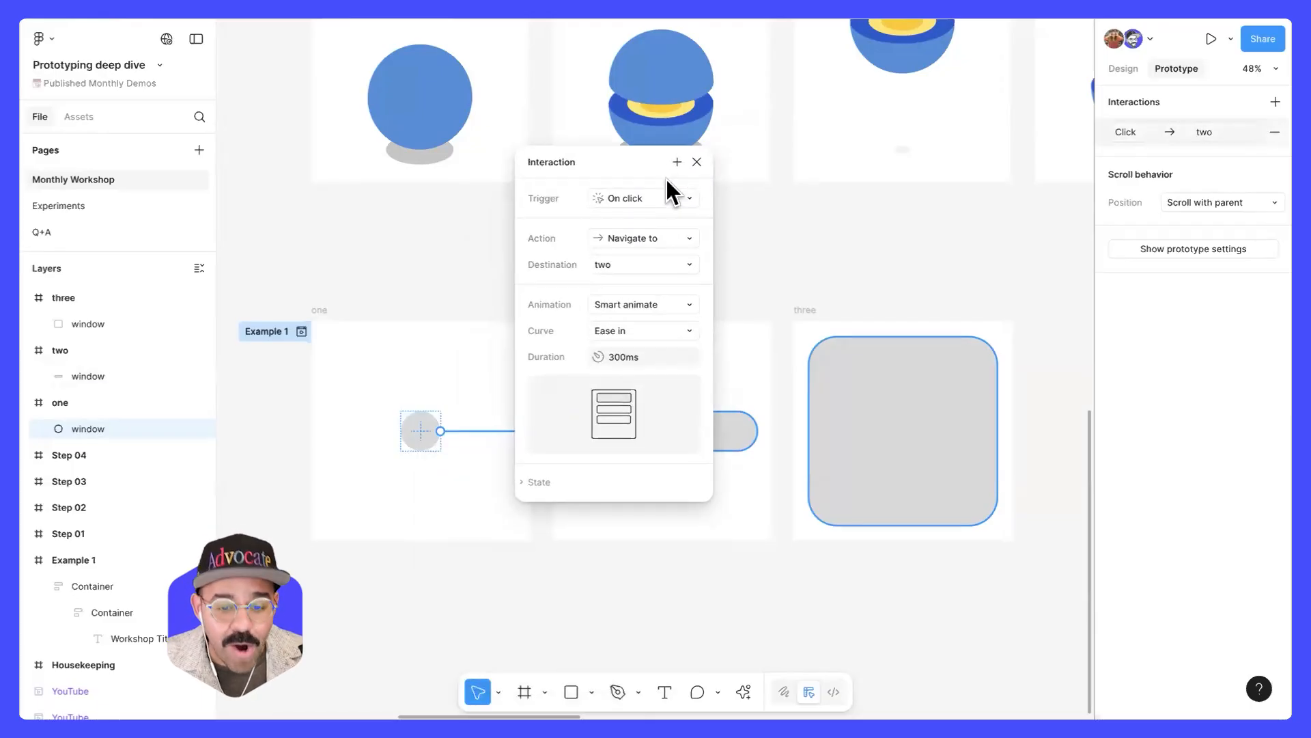
pyautogui.click(690, 331)
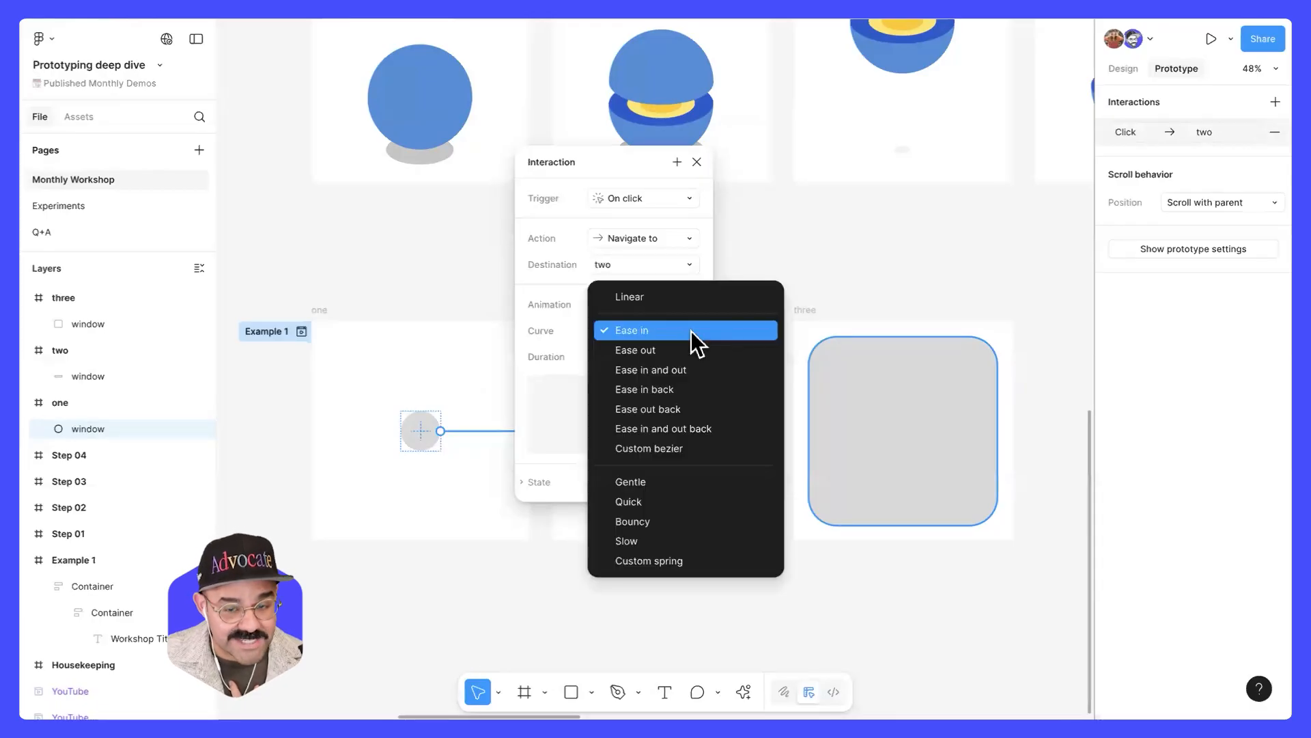
pyautogui.click(704, 451)
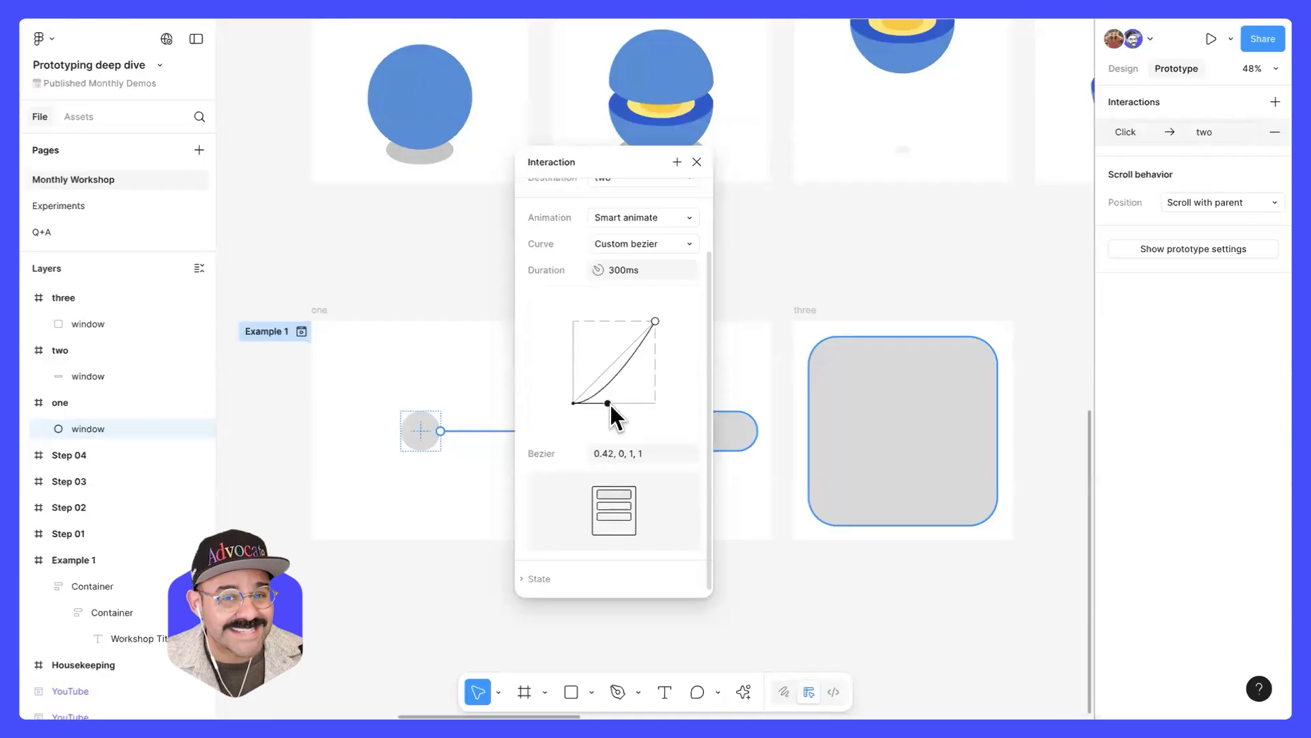
pyautogui.moveTo(609, 403); pyautogui.dragTo(631, 401)
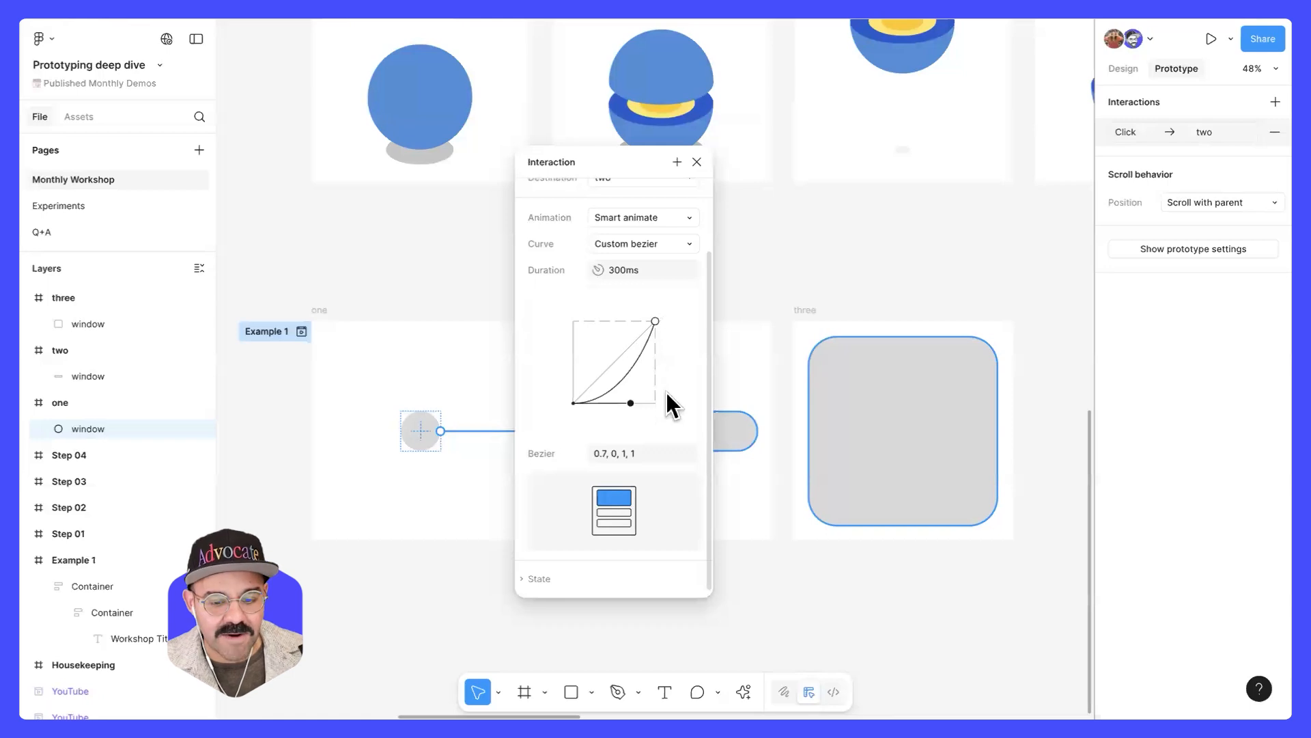
# - Set the bezier of the circle's interaction to exactly 0.8, 0, 1, 1 and close the interaction settings
pyautogui.click(604, 452)
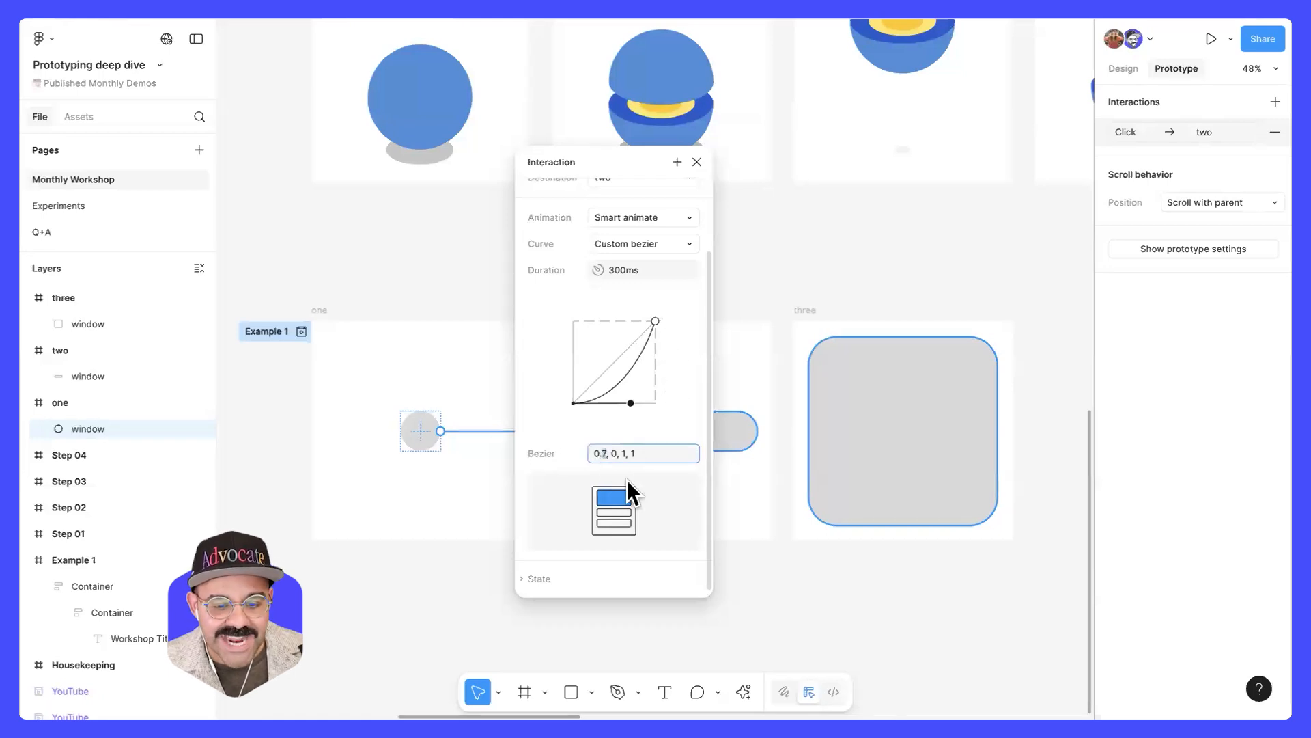
pyautogui.press('BackSpace')
pyautogui.write('8')
pyautogui.press('Return')
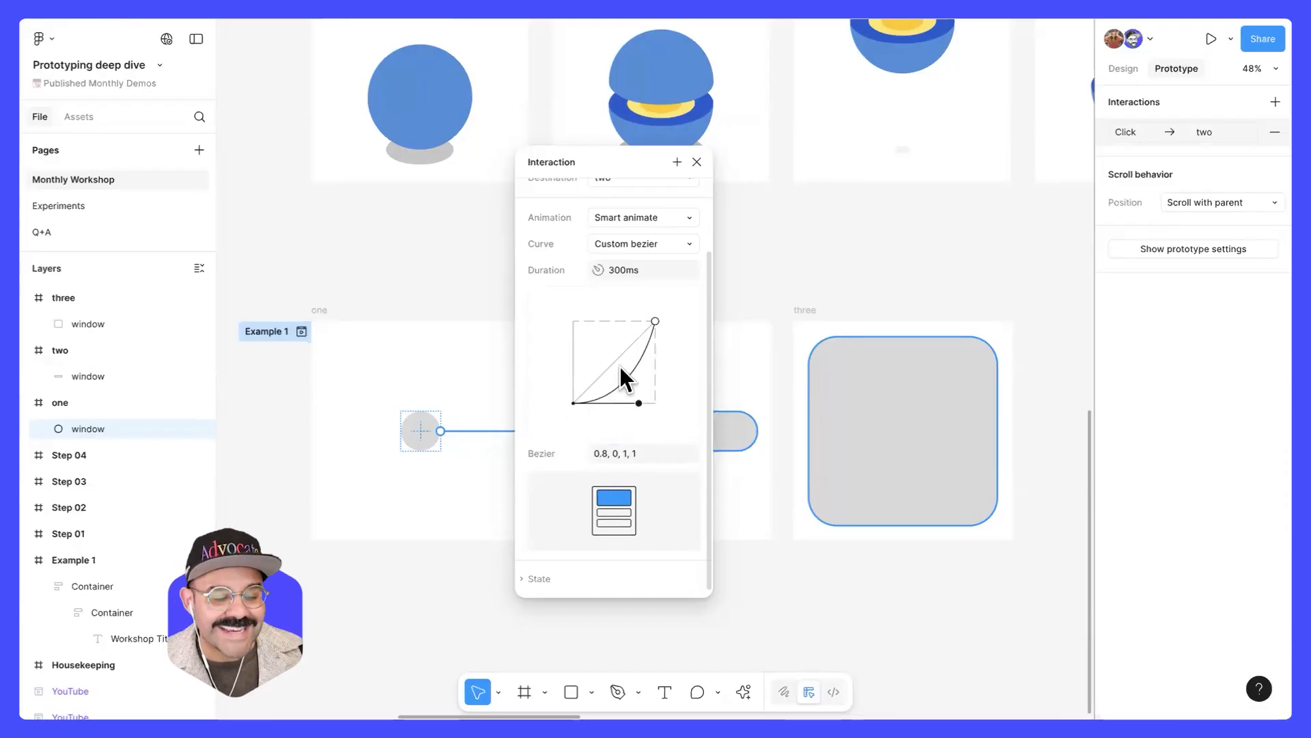
pyautogui.click(697, 161)
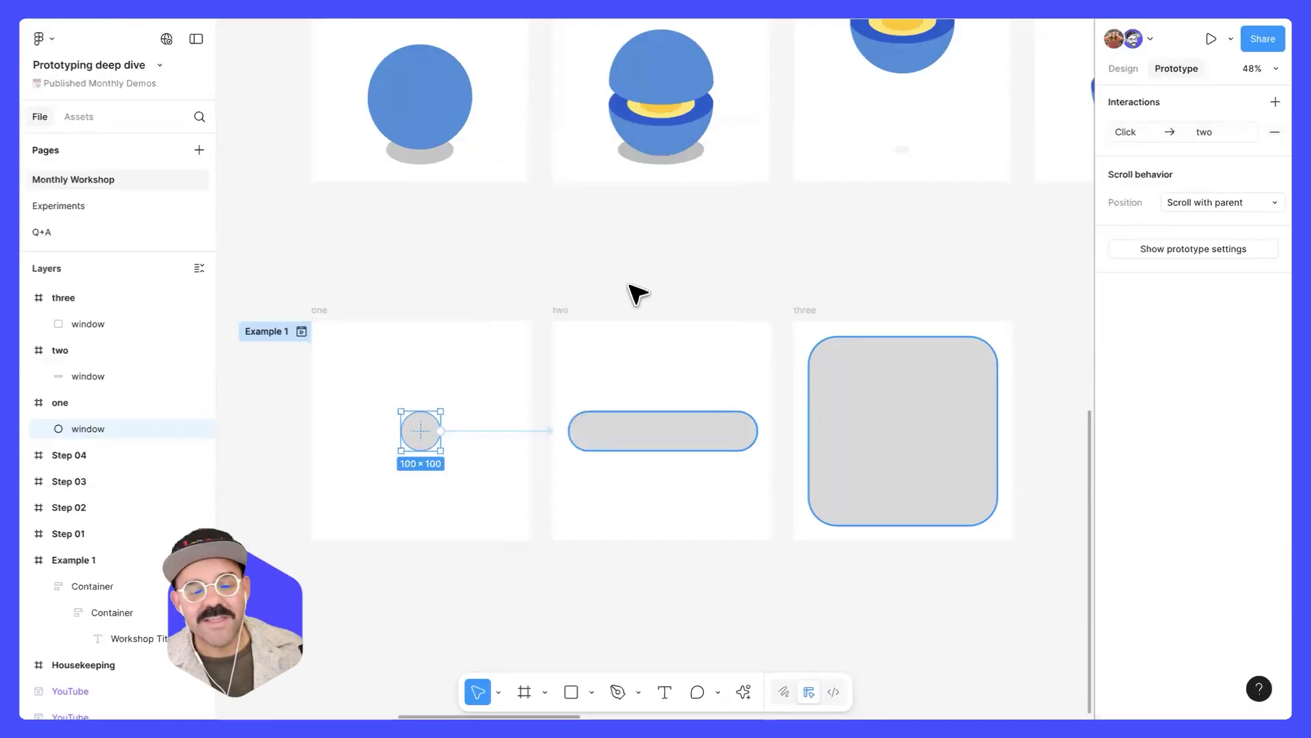
# - Connect frame two to frame three with a Smart animate interaction and move its settings clear of the frames
pyautogui.click(560, 309)
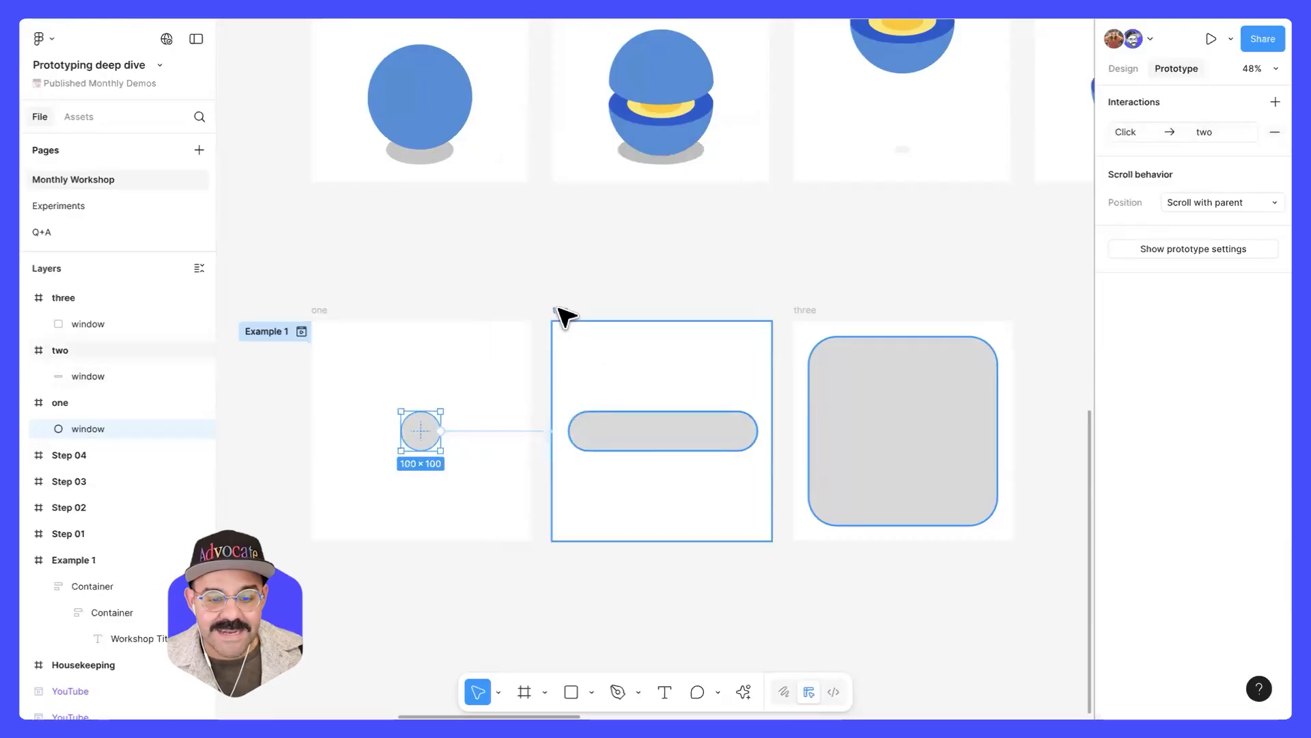
pyautogui.moveTo(773, 433)
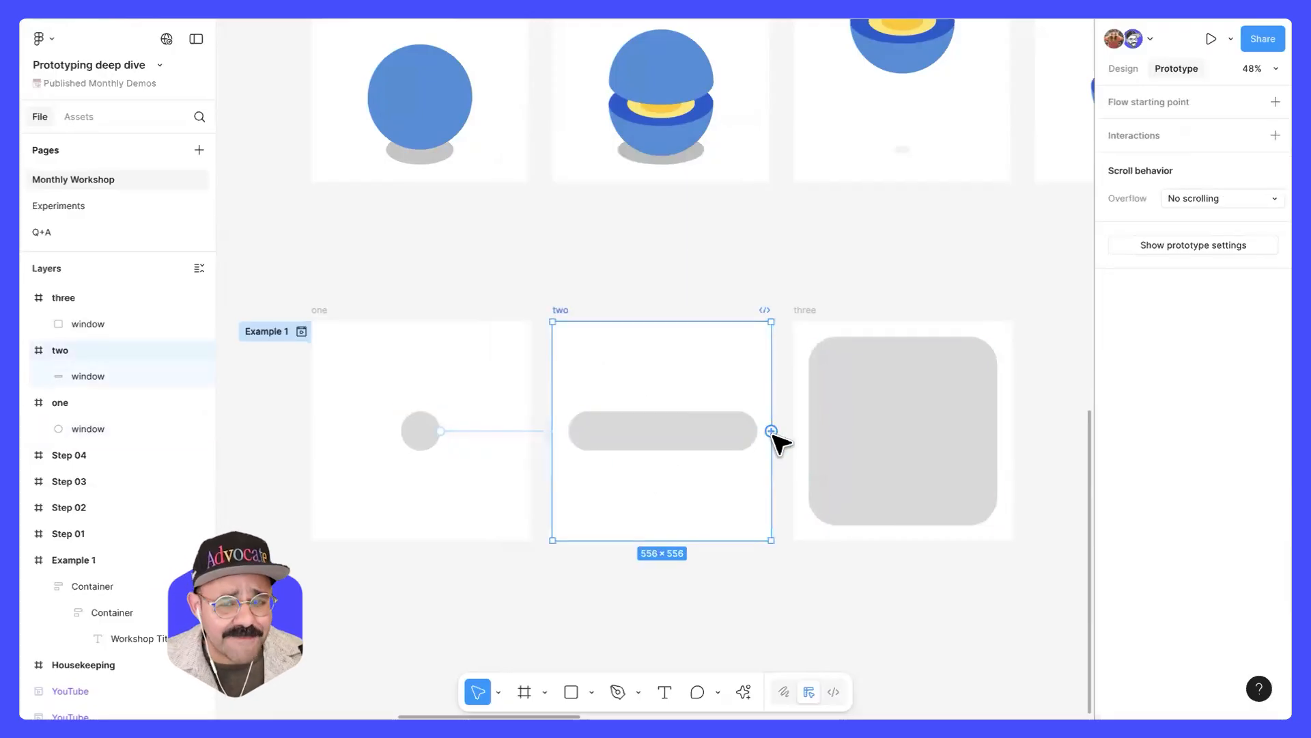
pyautogui.moveTo(773, 433); pyautogui.dragTo(809, 469)
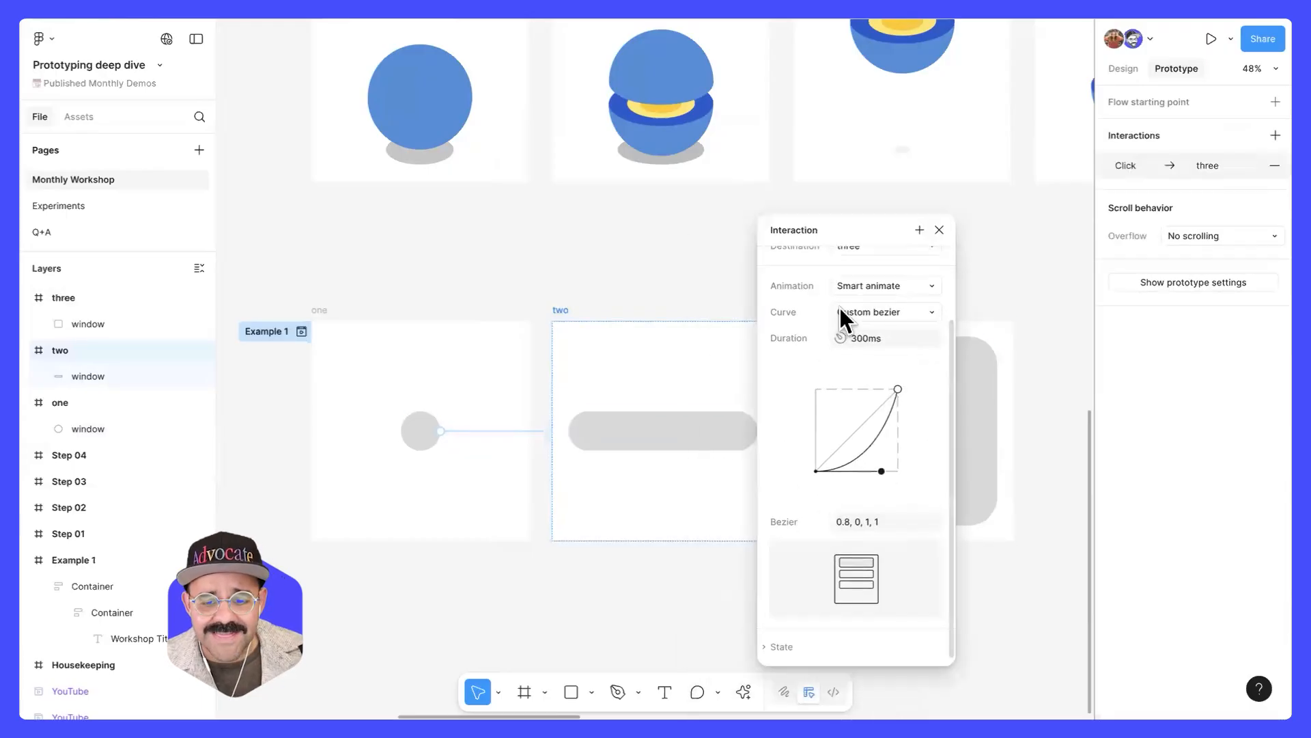
pyautogui.scroll(2, 809, 322)
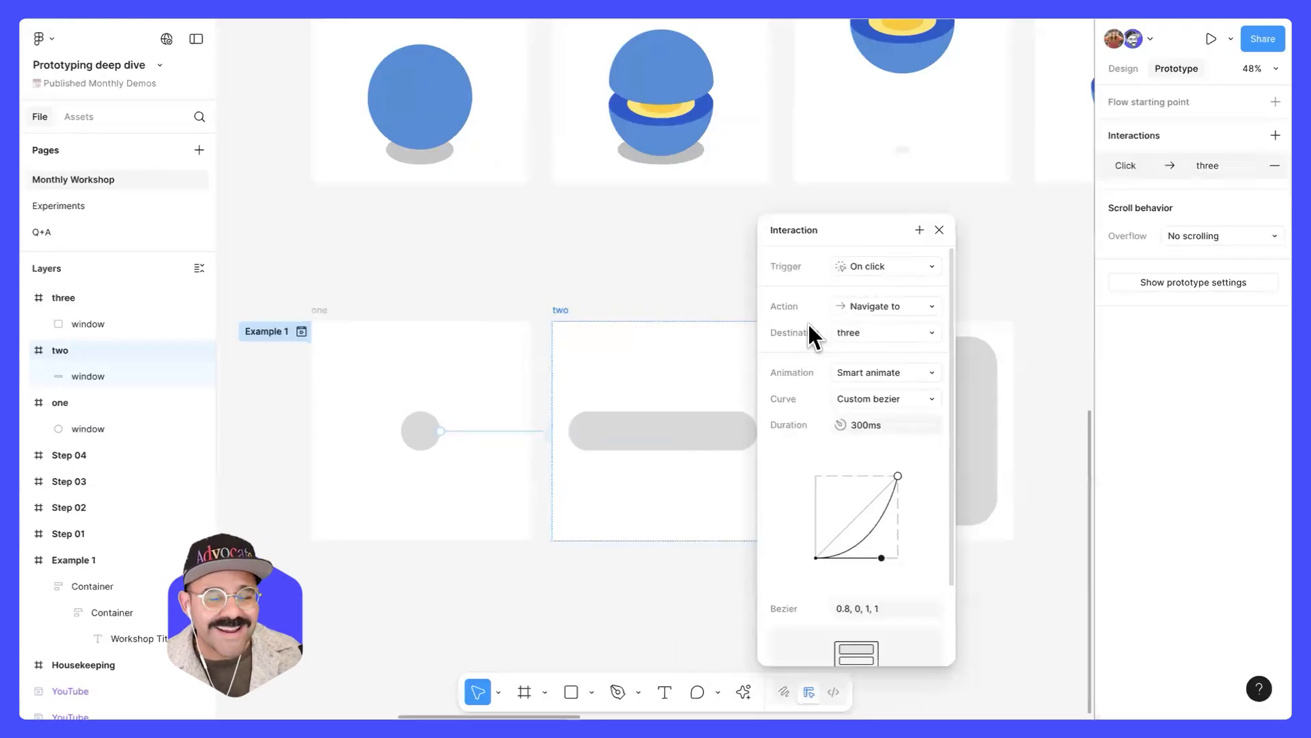
pyautogui.moveTo(842, 230); pyautogui.dragTo(325, 243)
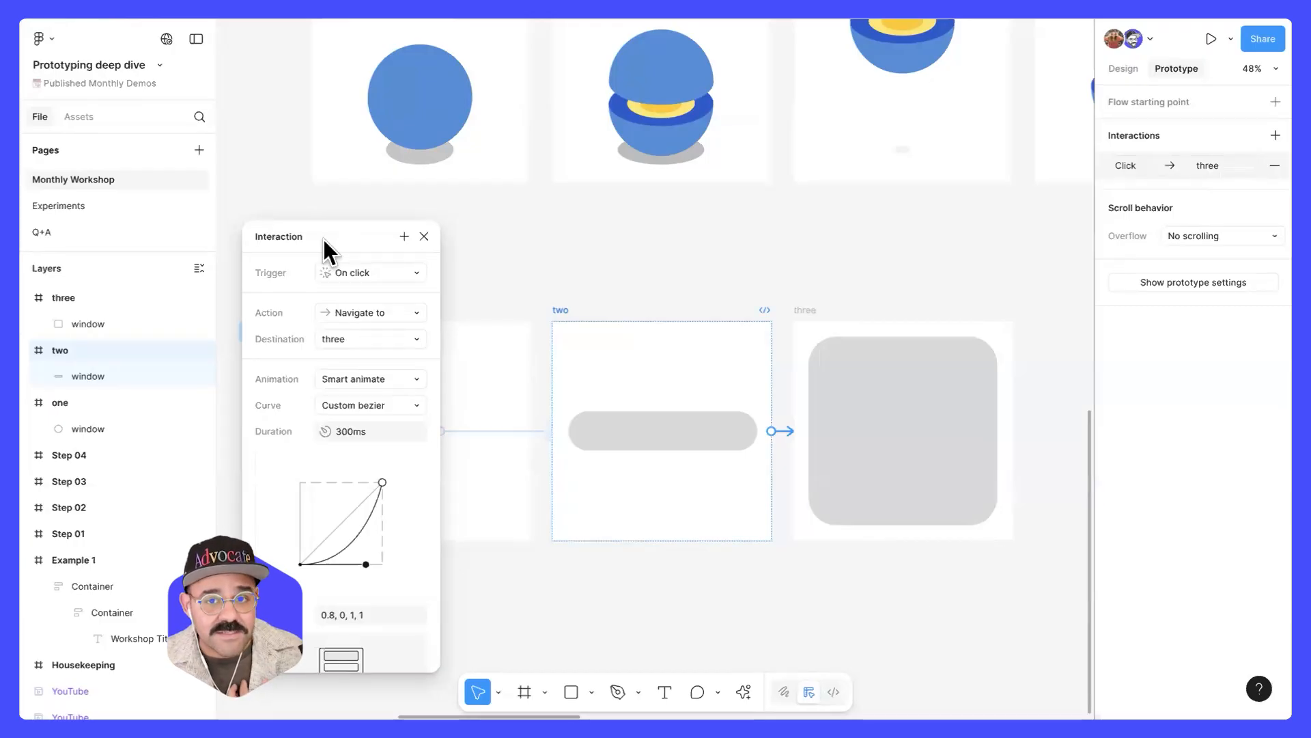
# - Change the trigger of frame two's interaction to After delay with a delay of 1 ms
pyautogui.click(399, 272)
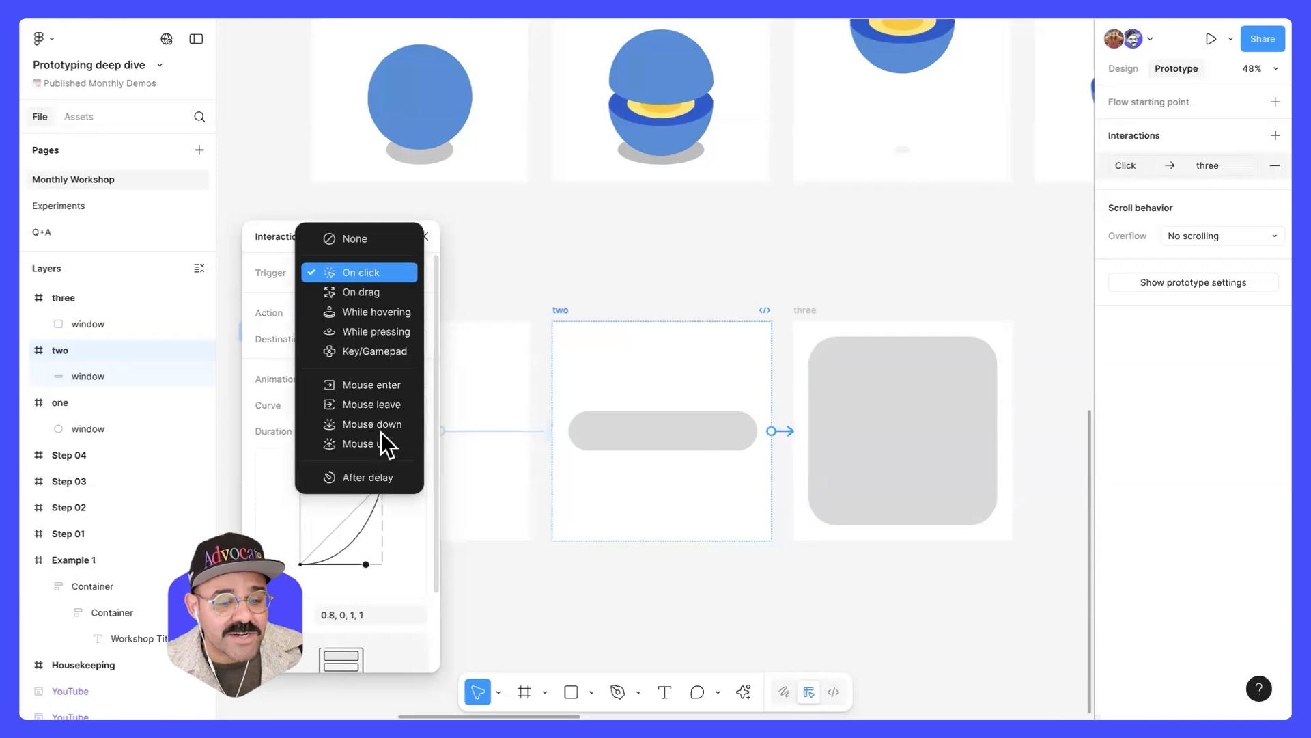
pyautogui.click(399, 478)
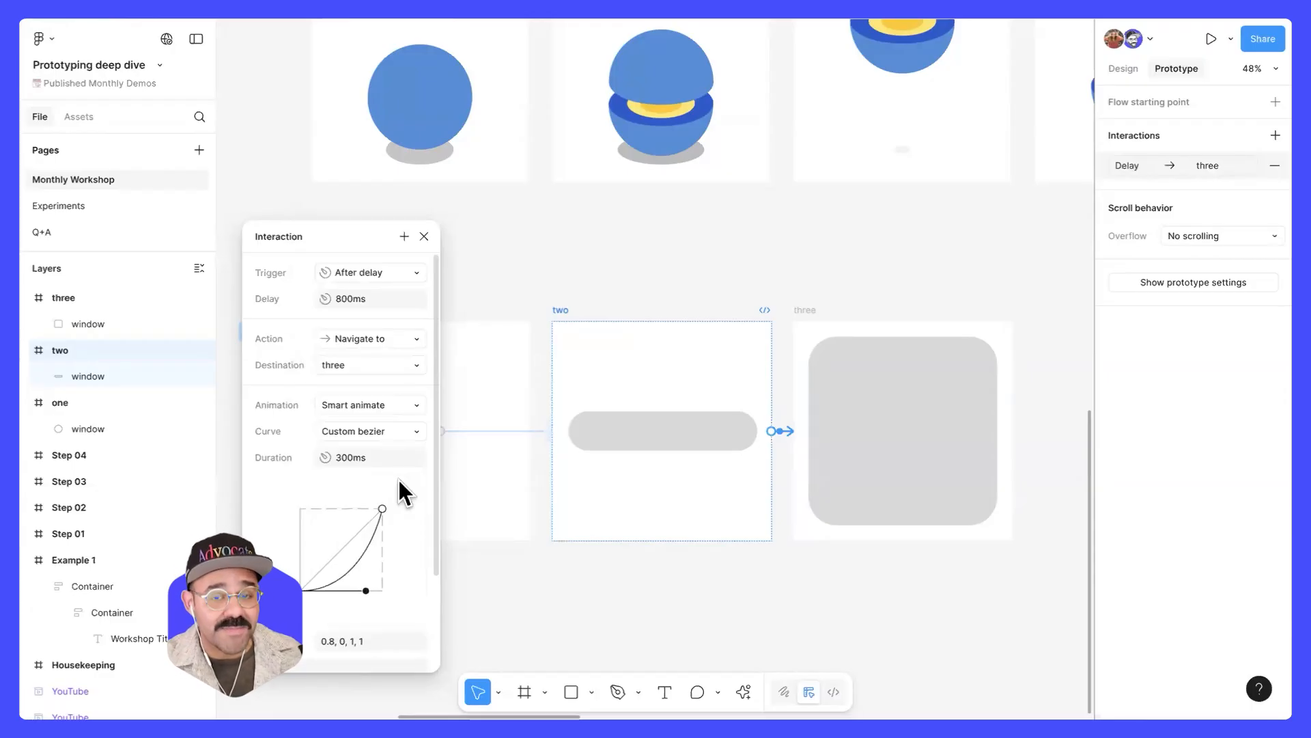
pyautogui.click(395, 300)
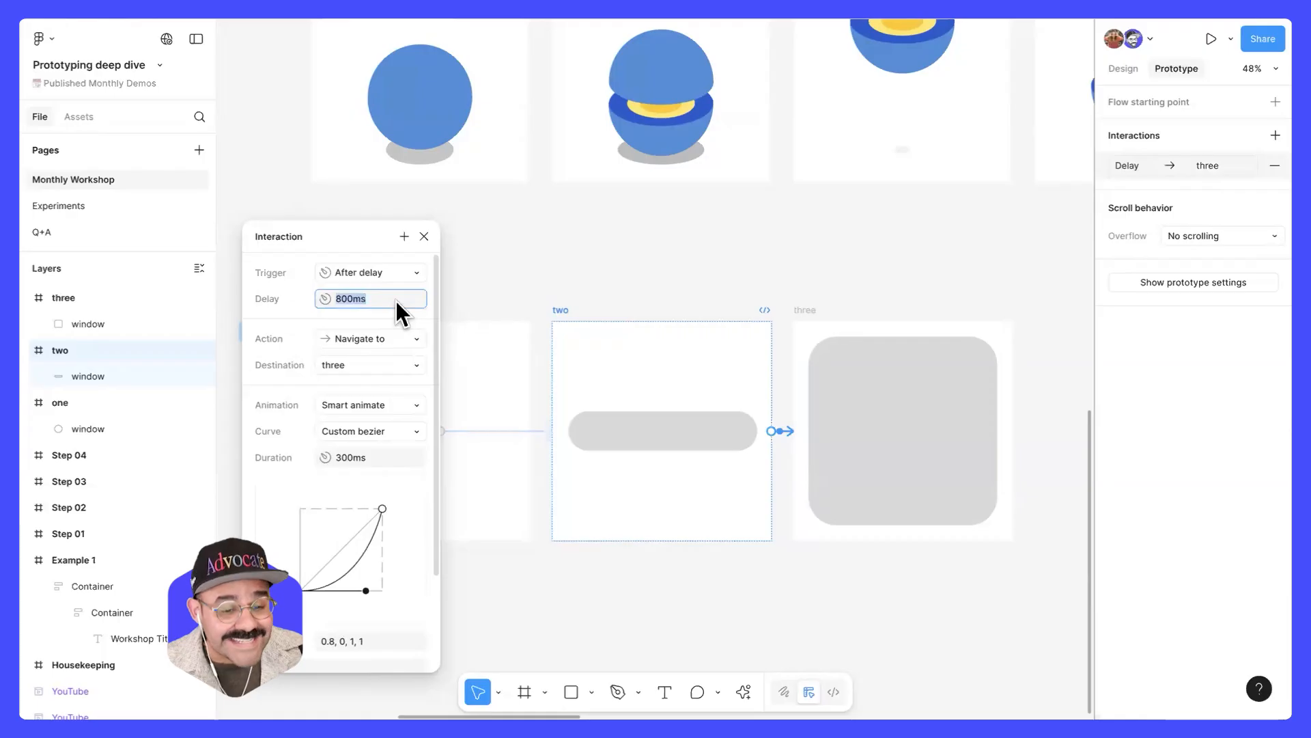
pyautogui.write('01')
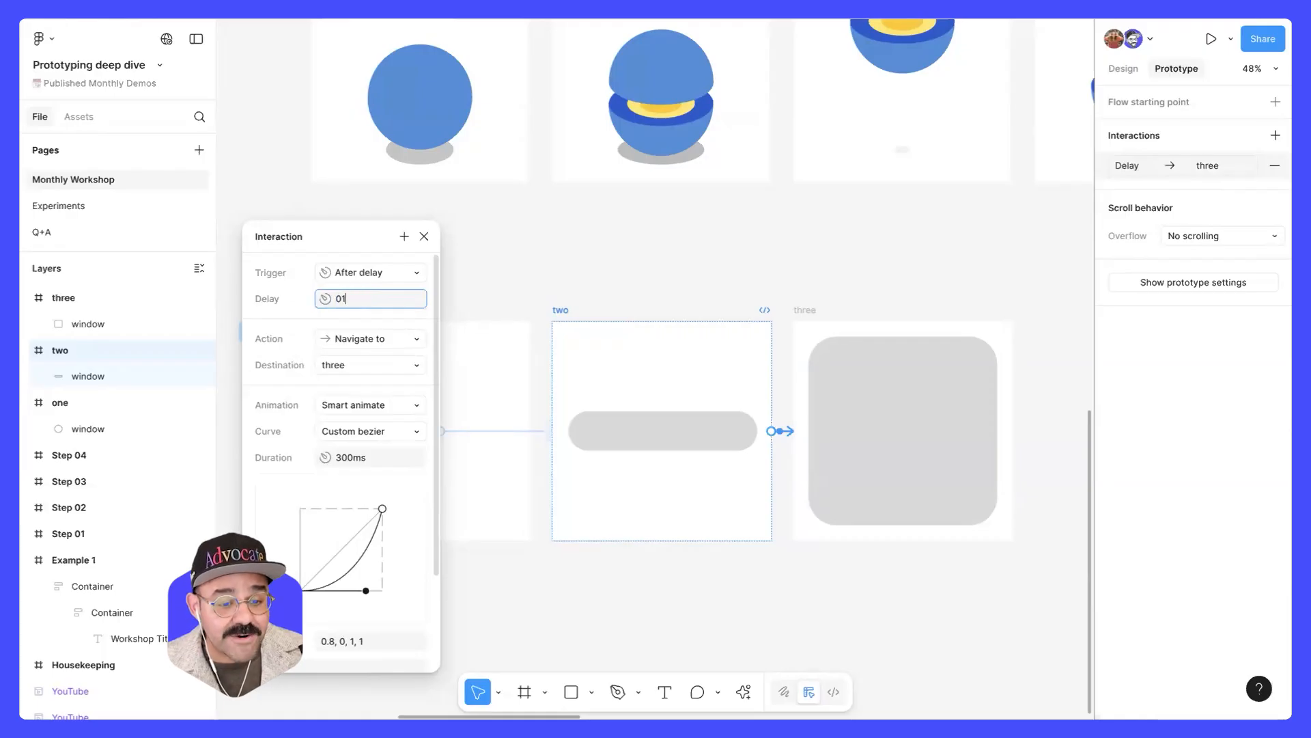
pyautogui.press('Return')
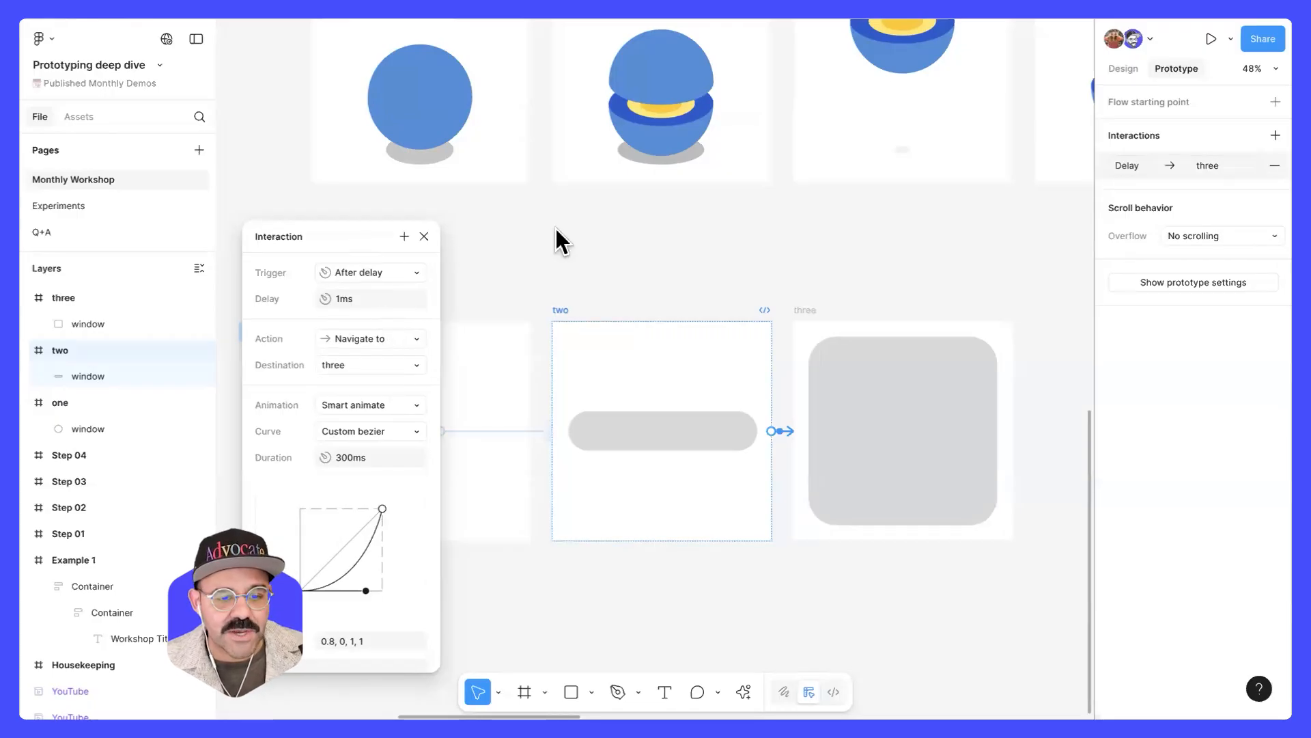
# - Change the animation curve of frame two's delayed interaction to Ease out
pyautogui.moveTo(338, 237); pyautogui.dragTo(660, 244)
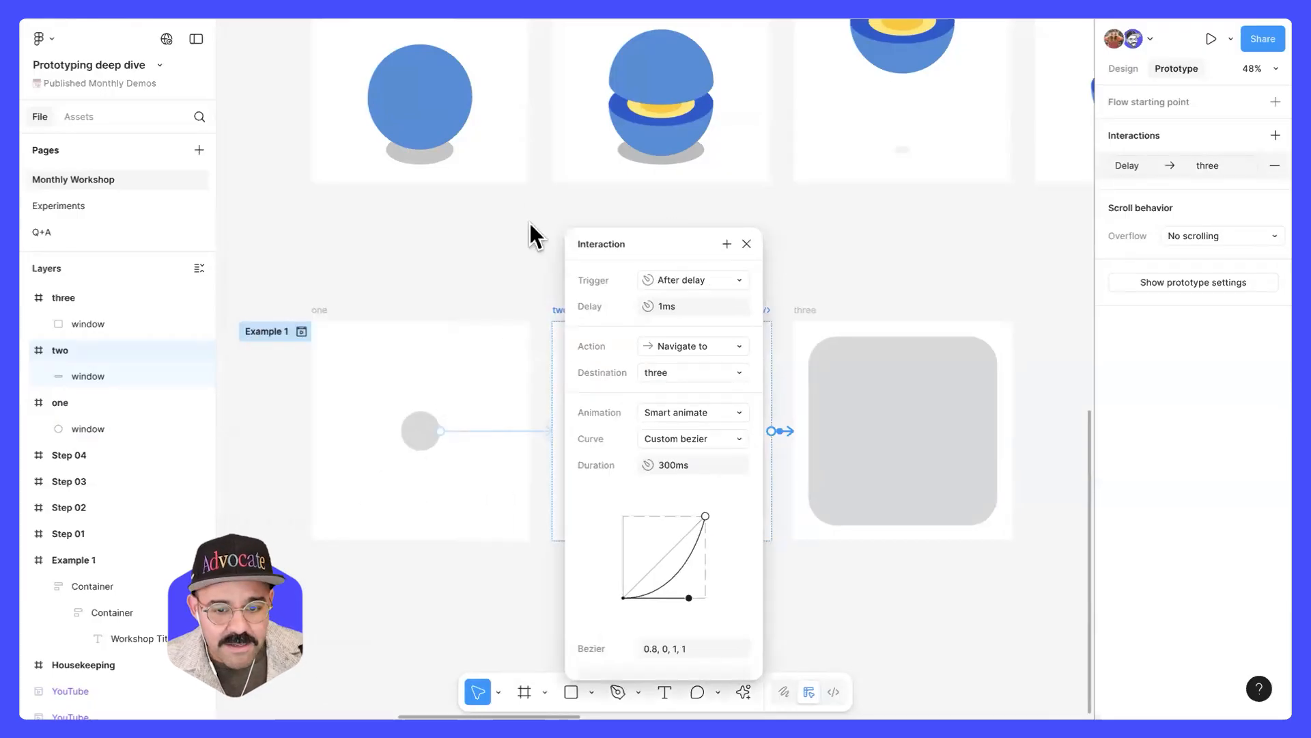
pyautogui.moveTo(532, 224); pyautogui.dragTo(402, 219)
pyautogui.scroll(-1, 673, 419)
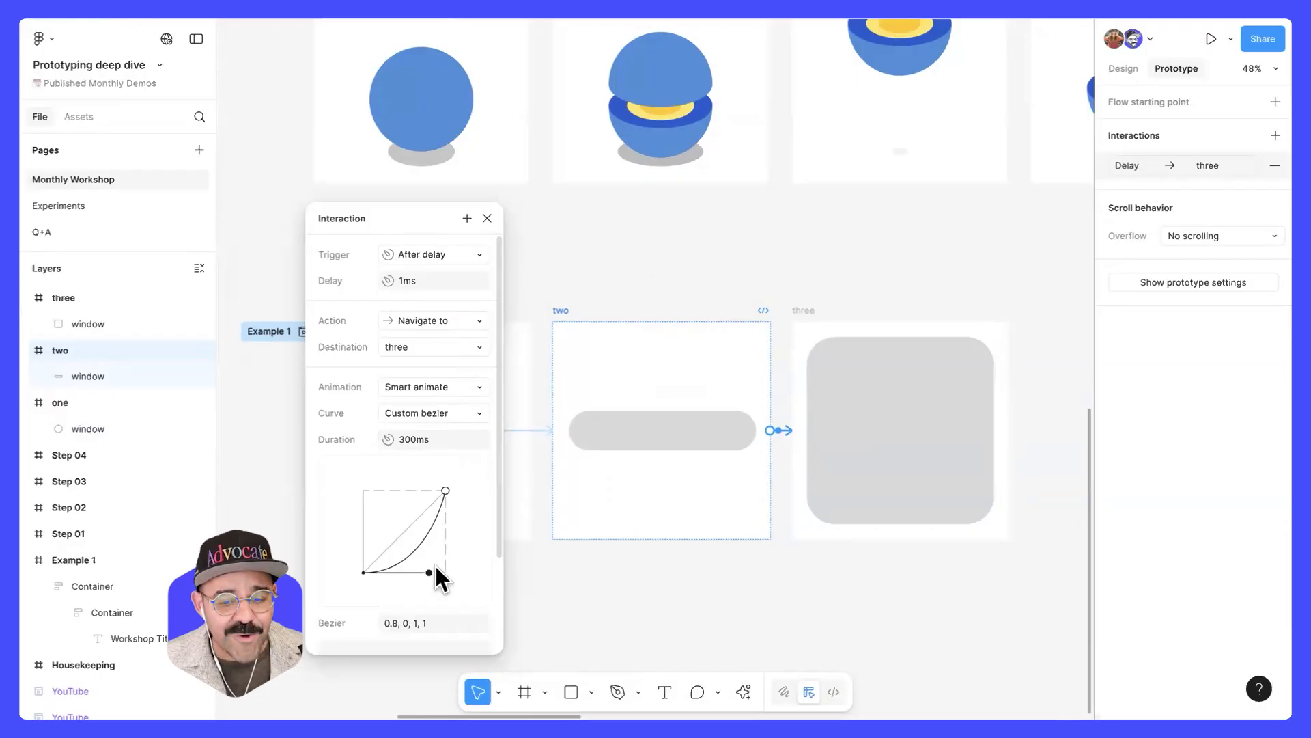
pyautogui.click(466, 413)
pyautogui.click(472, 315)
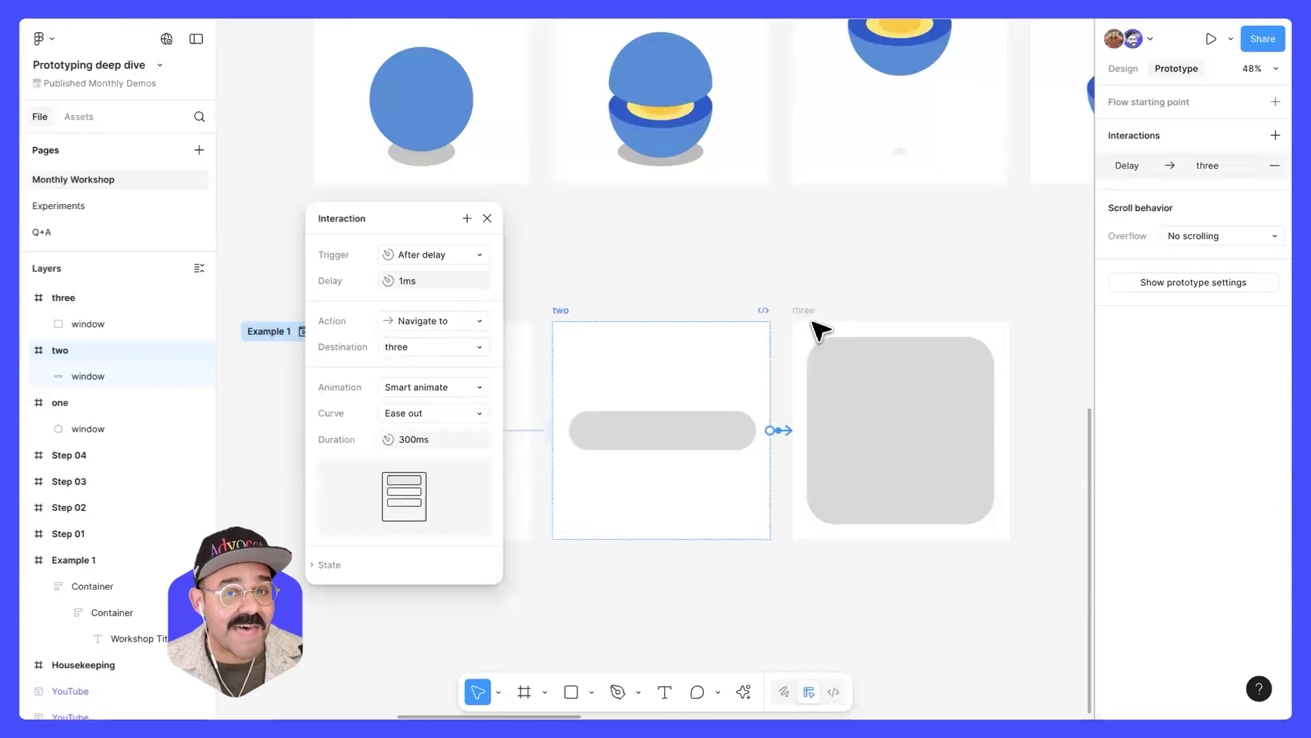
# - Change the curve of frame two's delayed interaction to a custom bezier of 0, 0, 0.2, 1 and close its settings
pyautogui.click(428, 413)
pyautogui.click(451, 514)
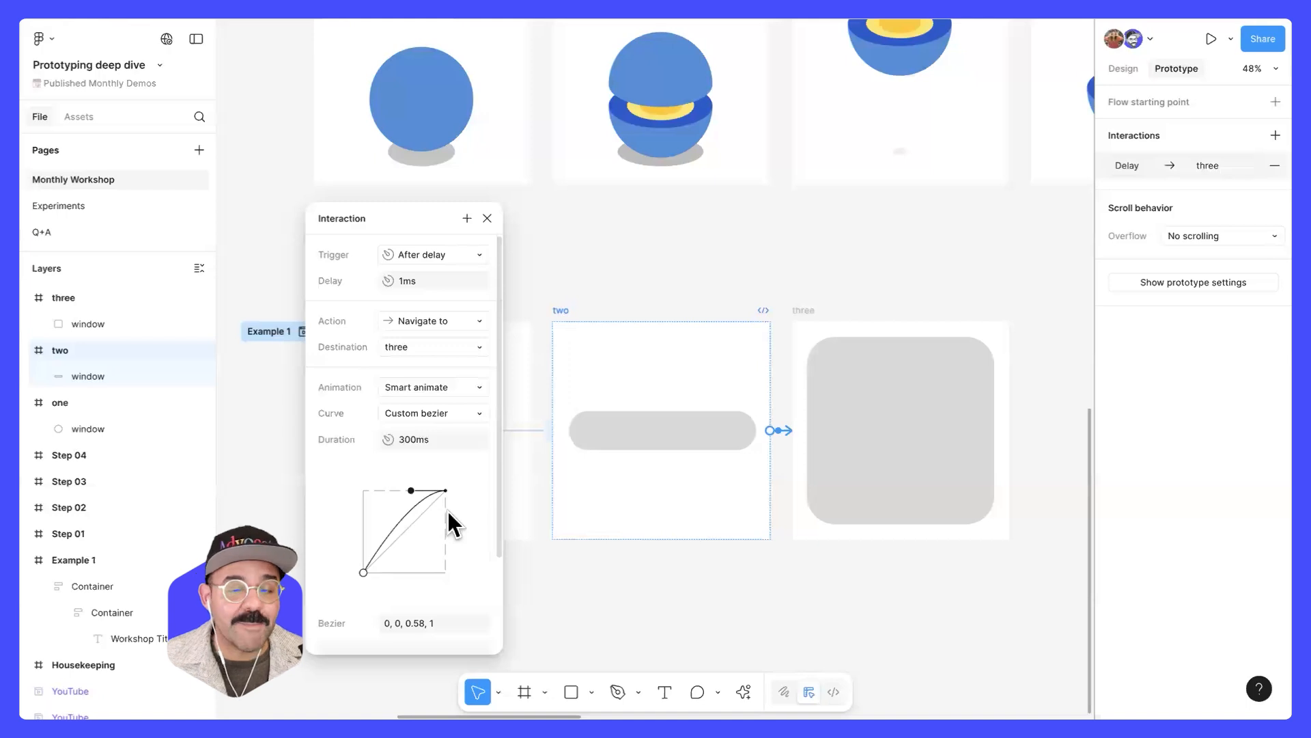
pyautogui.moveTo(409, 490); pyautogui.dragTo(379, 489)
pyautogui.click(416, 624)
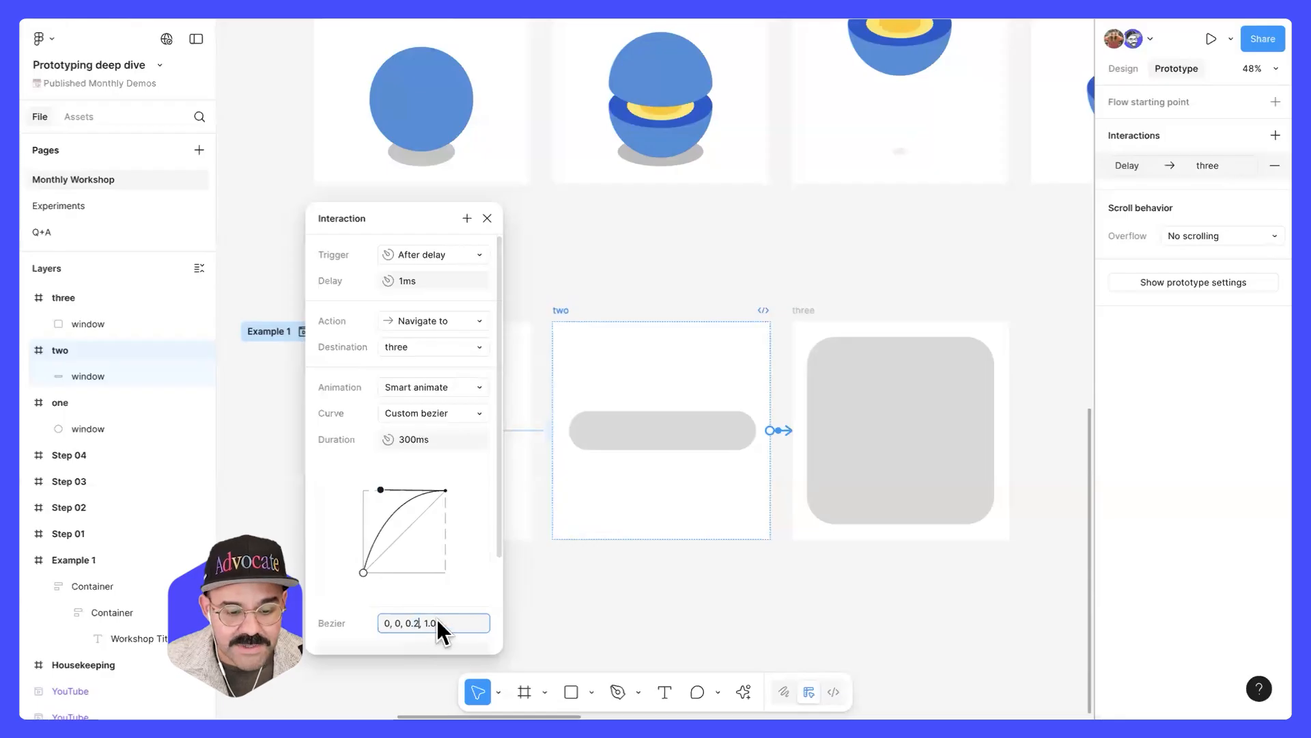
pyautogui.moveTo(424, 623); pyautogui.dragTo(469, 623)
pyautogui.write('1')
pyautogui.press('Return')
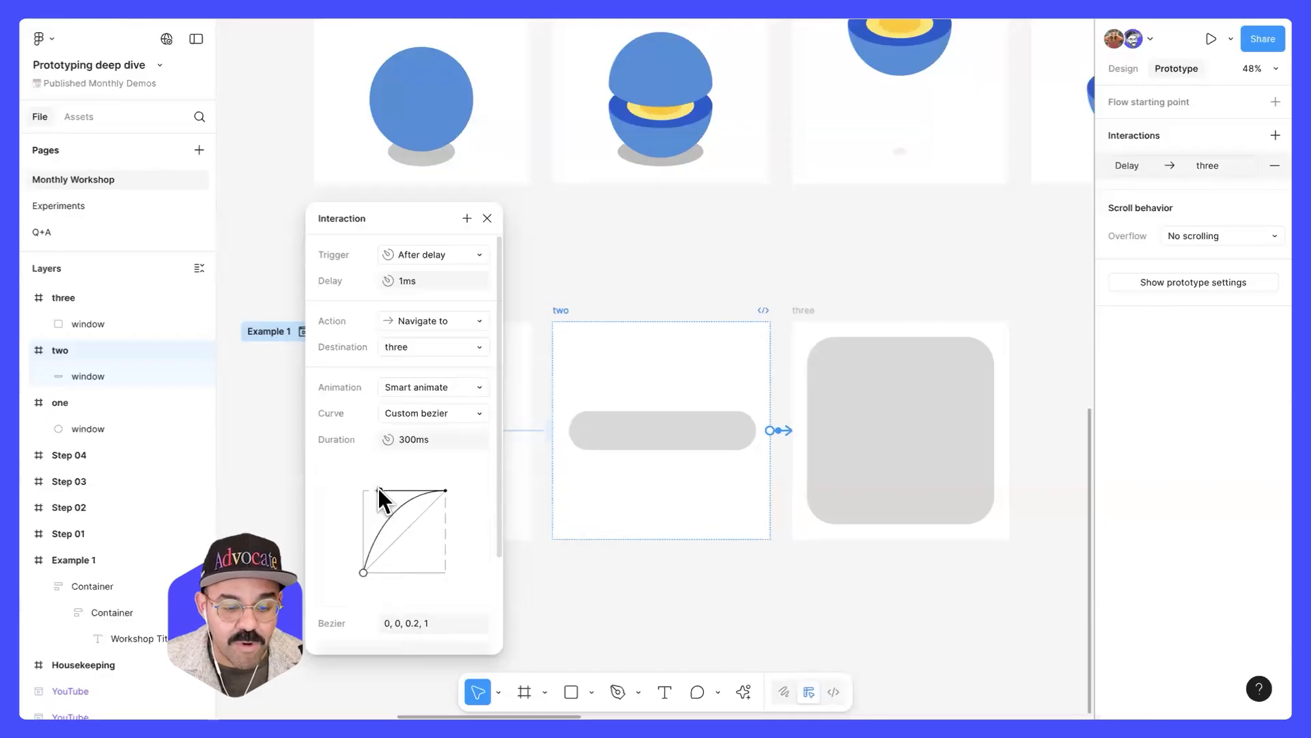
pyautogui.click(486, 219)
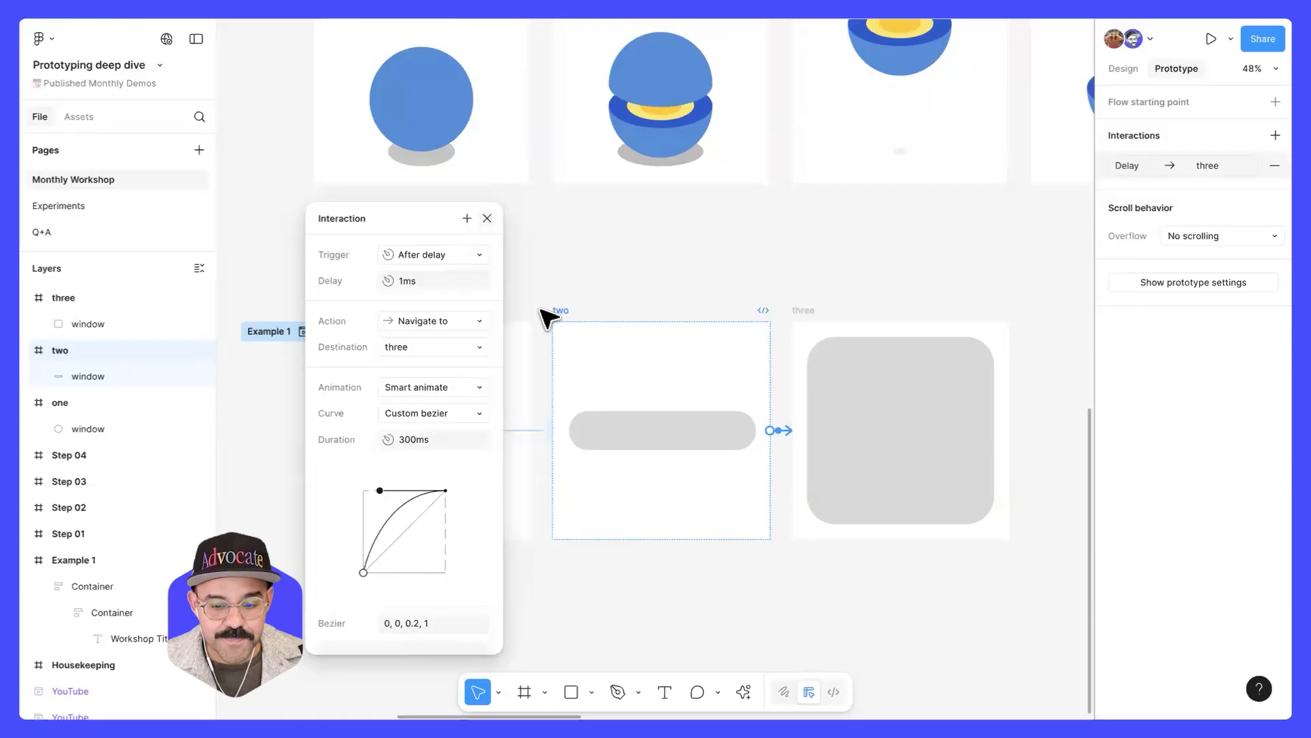
# - Preview the Example 1 flow and play the circle's animation three times, restarting the prototype between runs
pyautogui.click(304, 332)
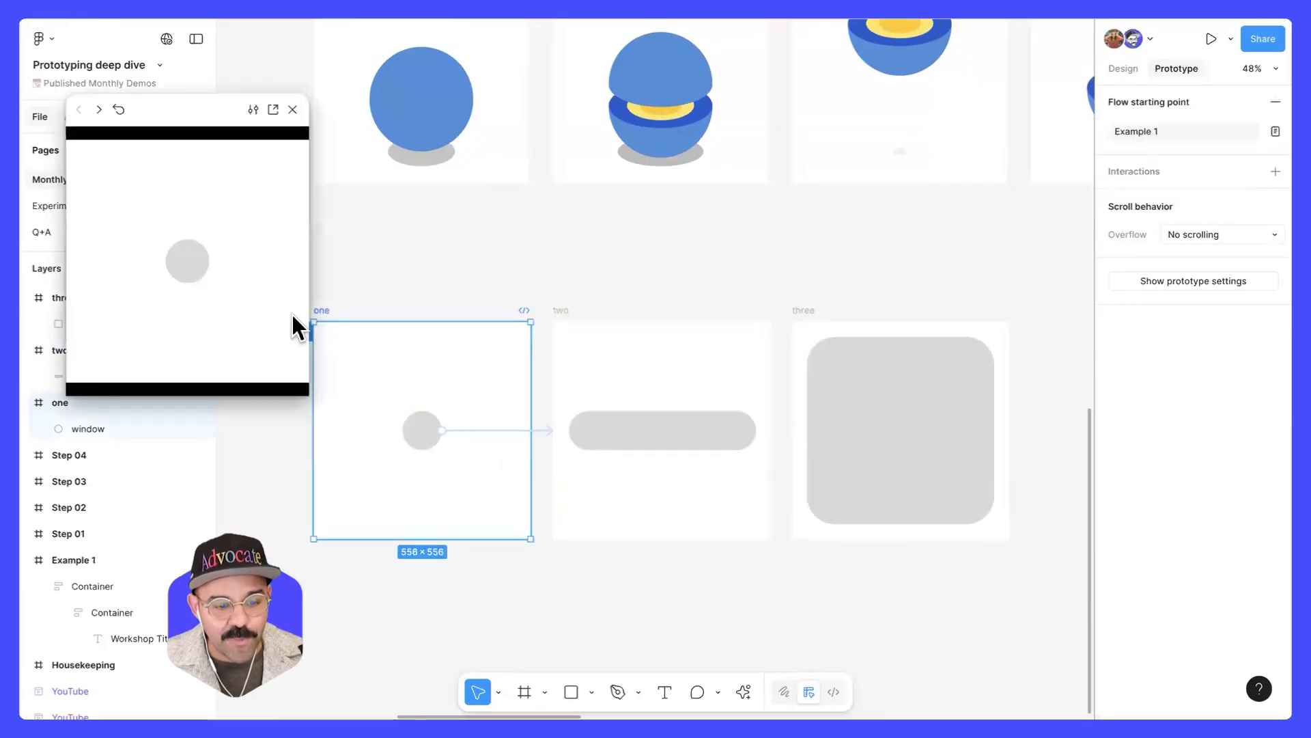
pyautogui.click(187, 271)
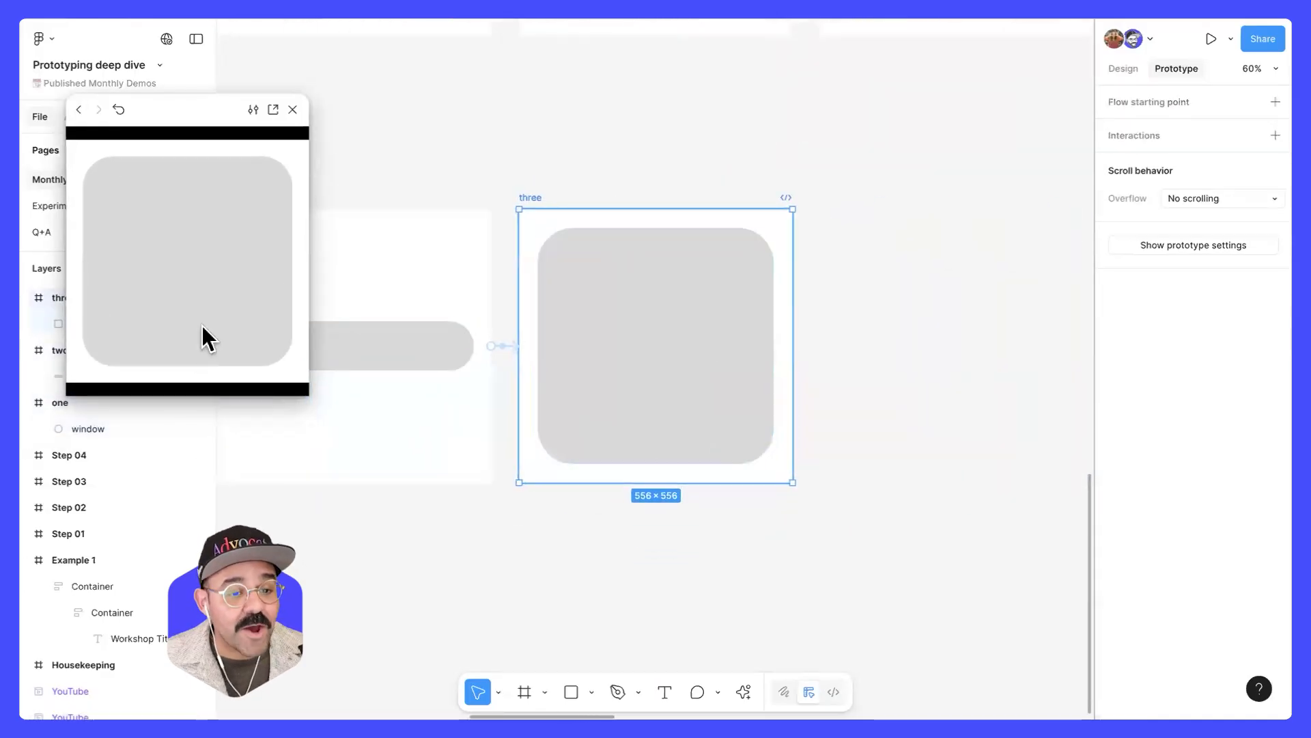
pyautogui.click(117, 110)
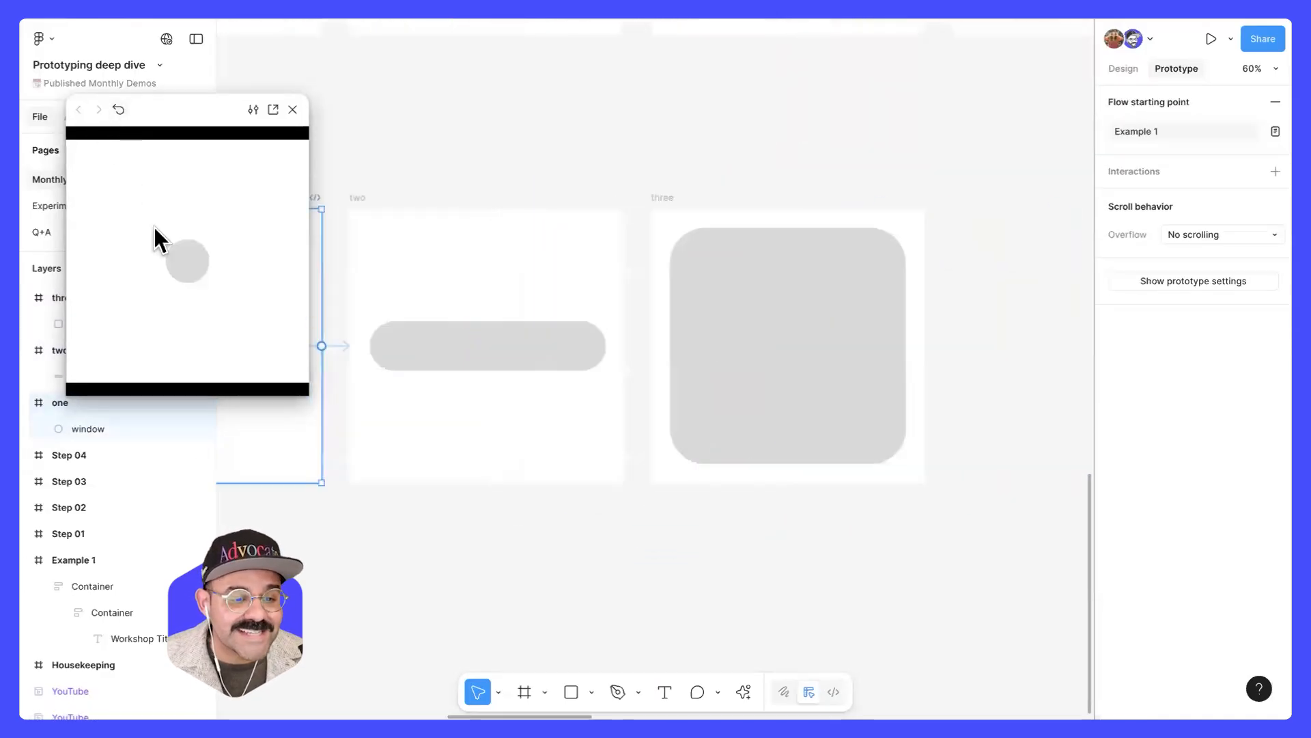
pyautogui.click(194, 269)
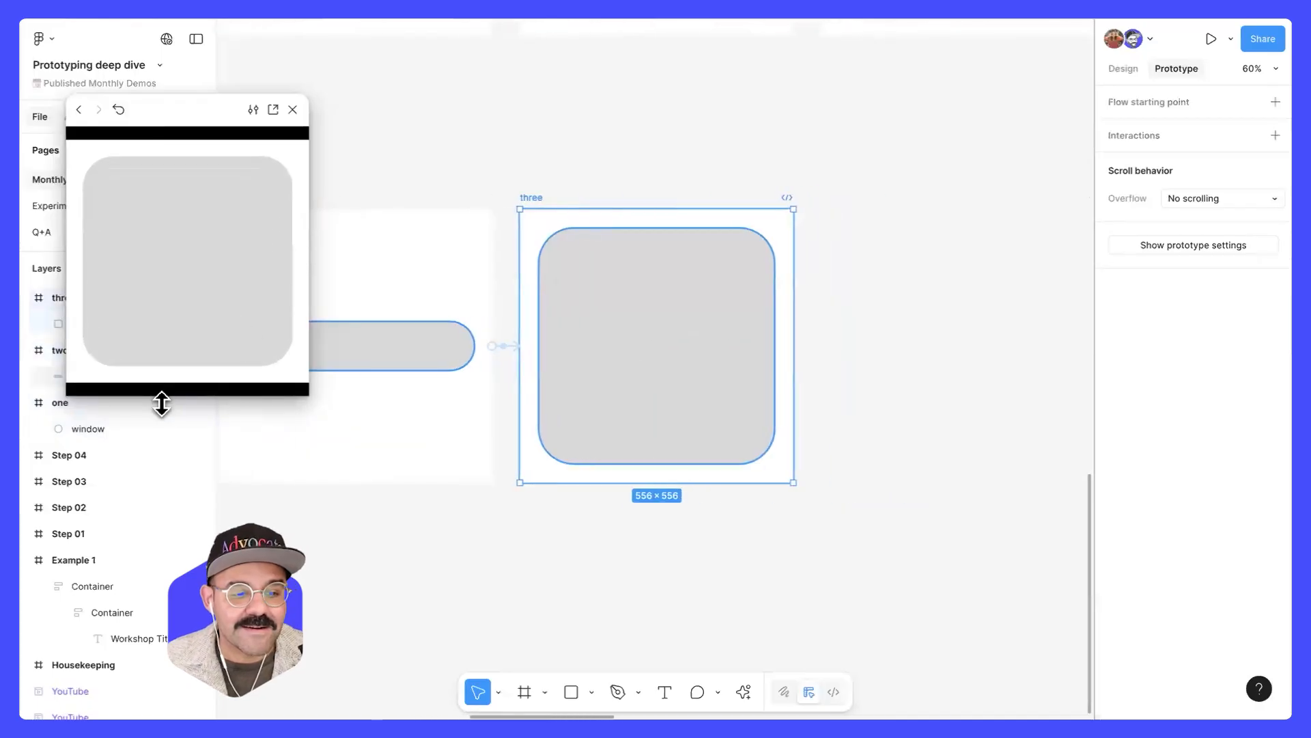
pyautogui.click(120, 111)
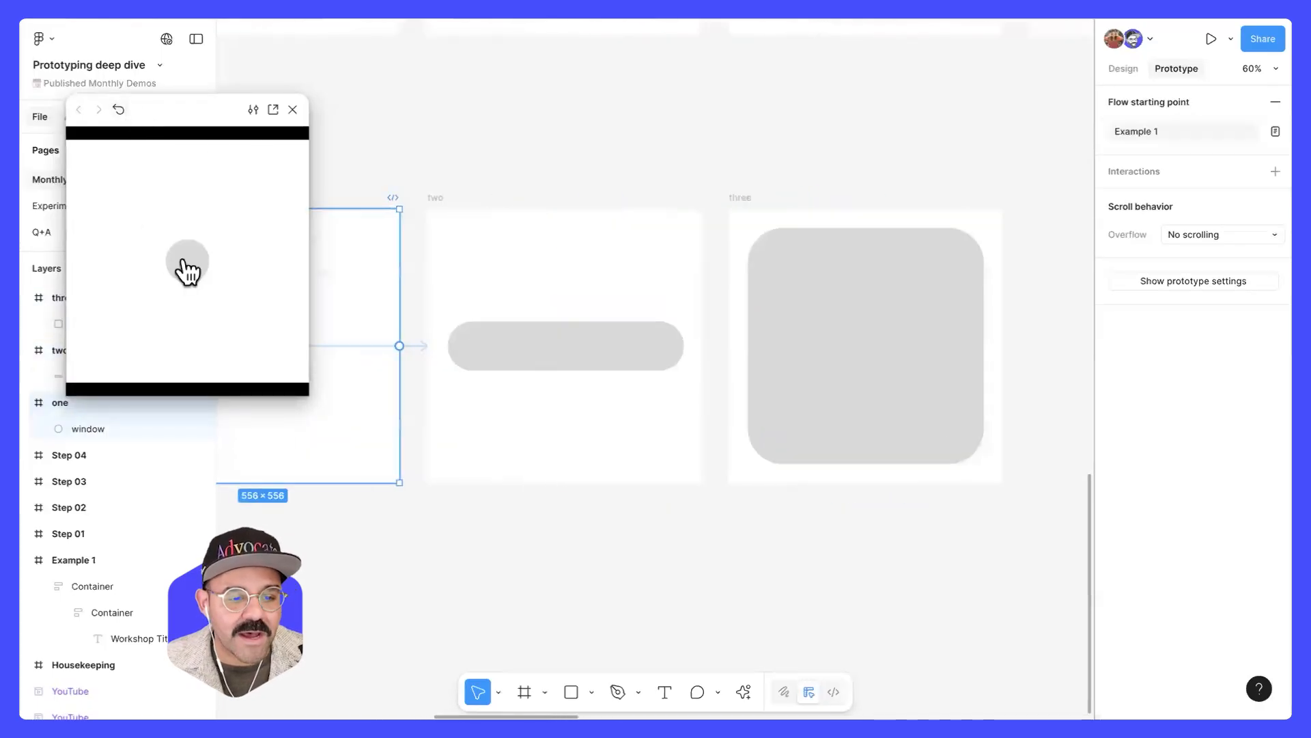
pyautogui.click(183, 268)
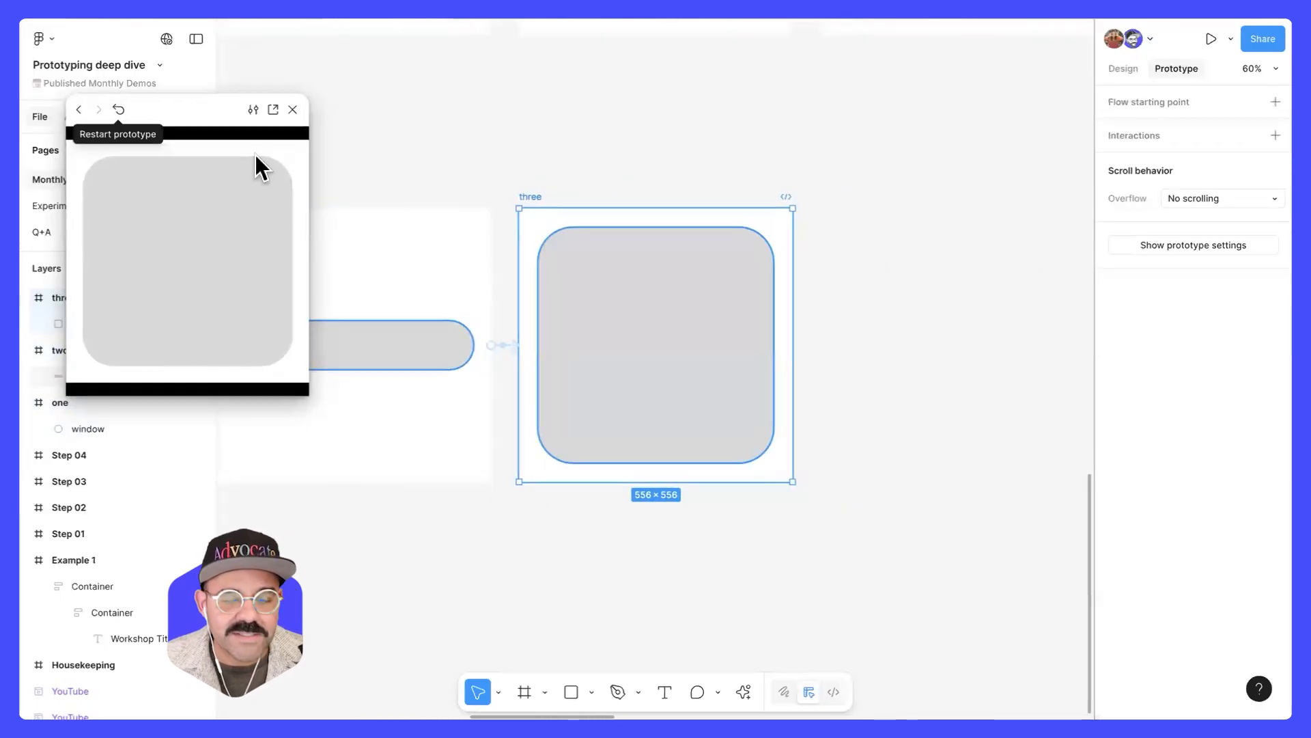
pyautogui.click(481, 161)
pyautogui.hscroll(-5, 687, 153)
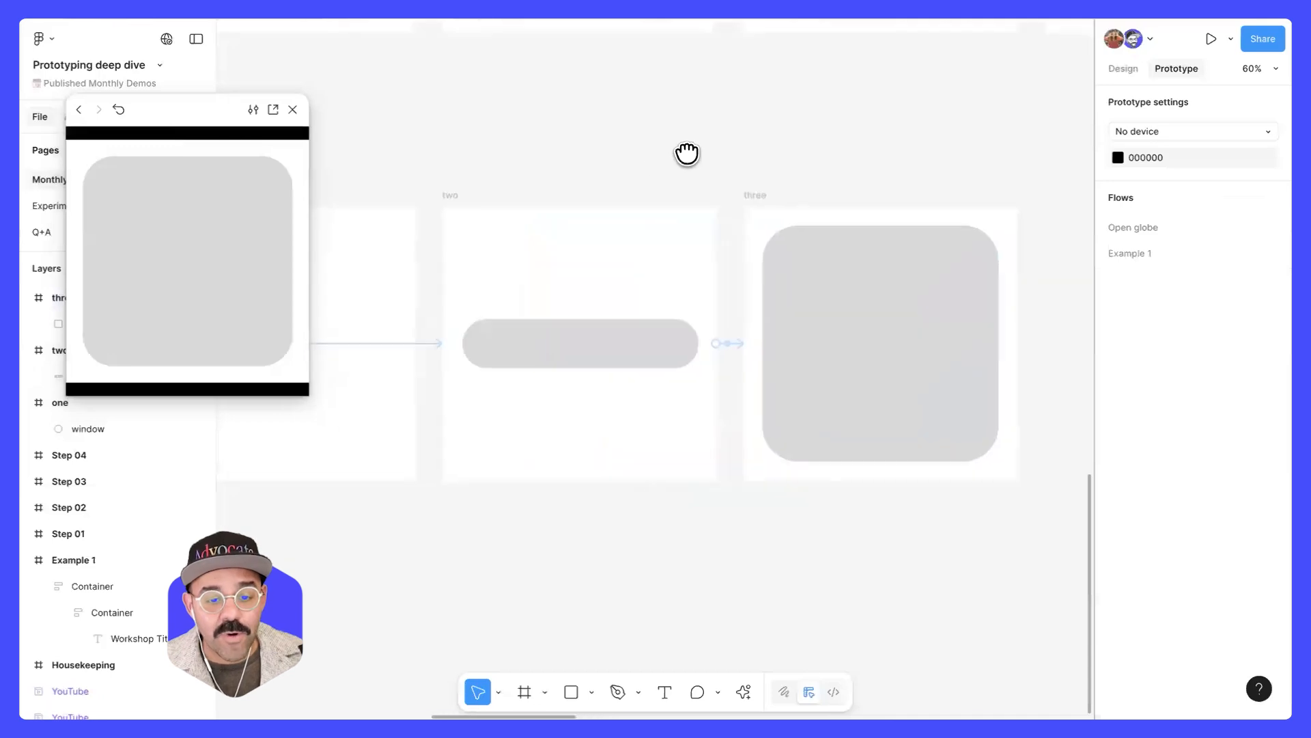
pyautogui.hscroll(-3, 621, 144)
pyautogui.scroll(-2, 621, 146)
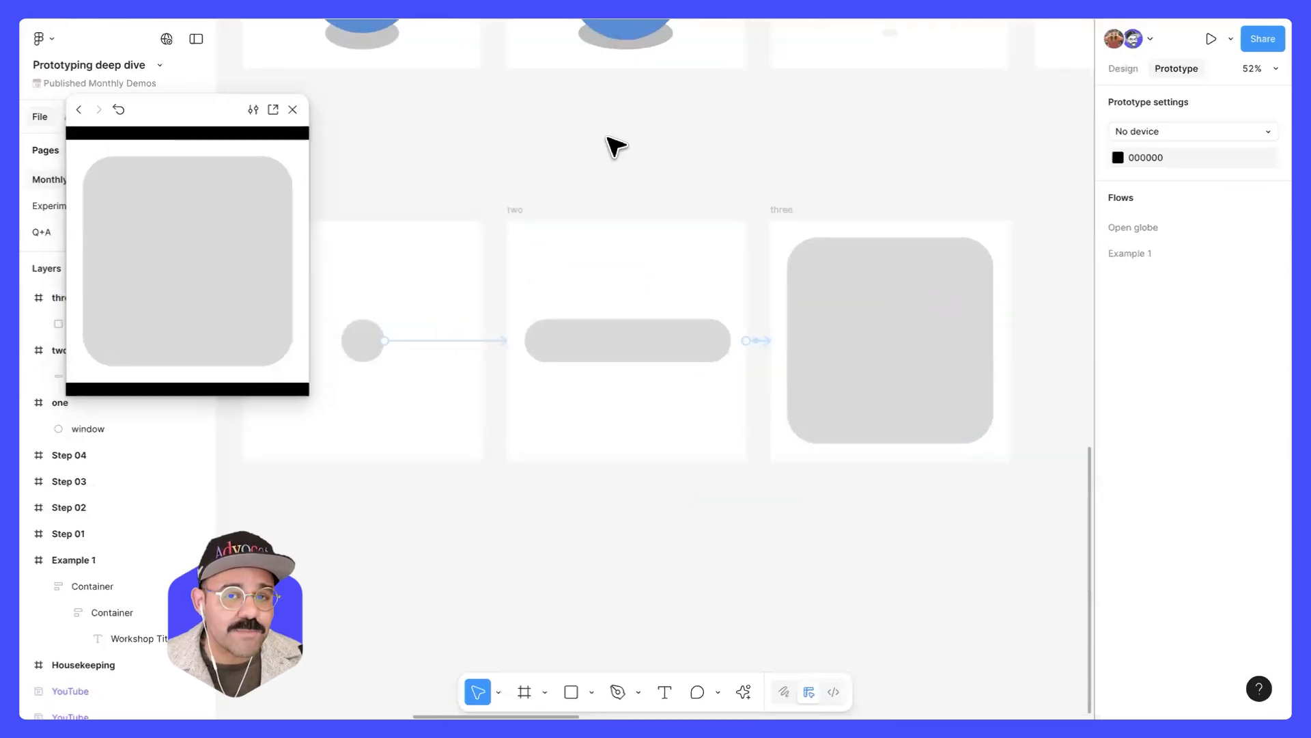
pyautogui.click(504, 340)
pyautogui.moveTo(772, 410); pyautogui.dragTo(874, 209)
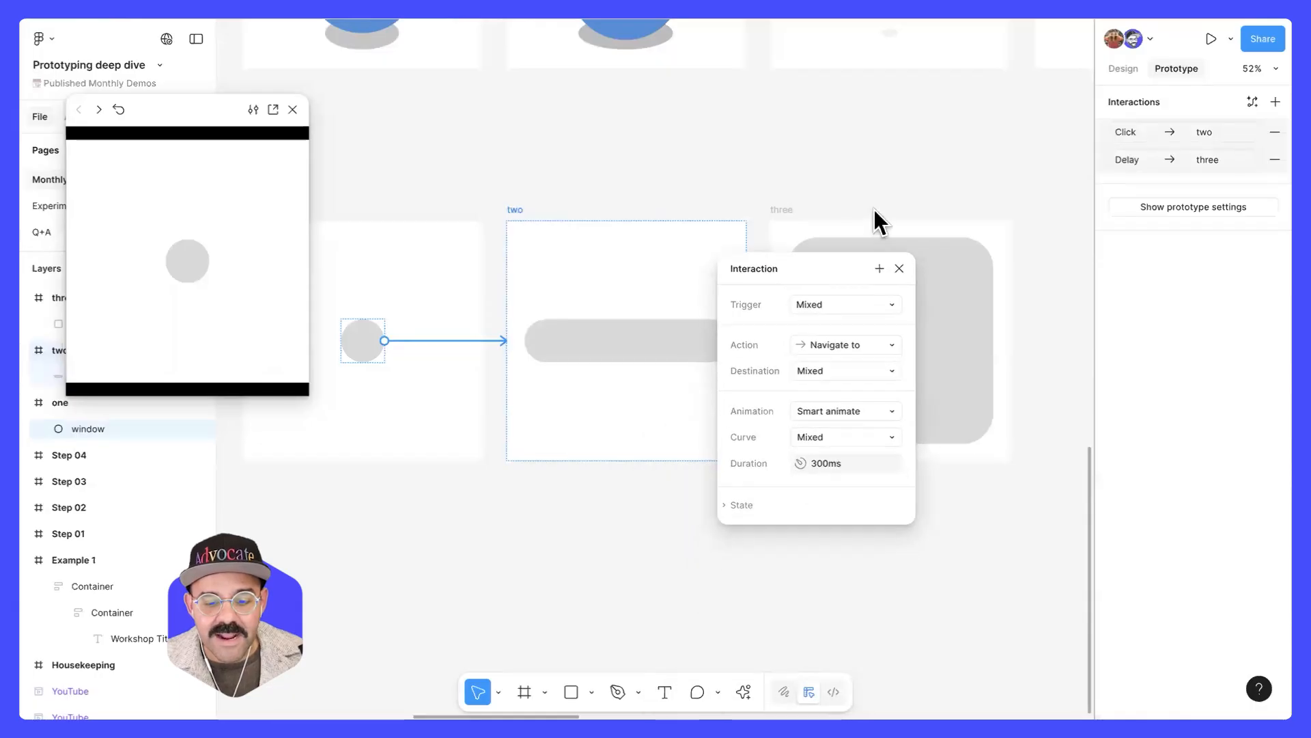
pyautogui.click(498, 314)
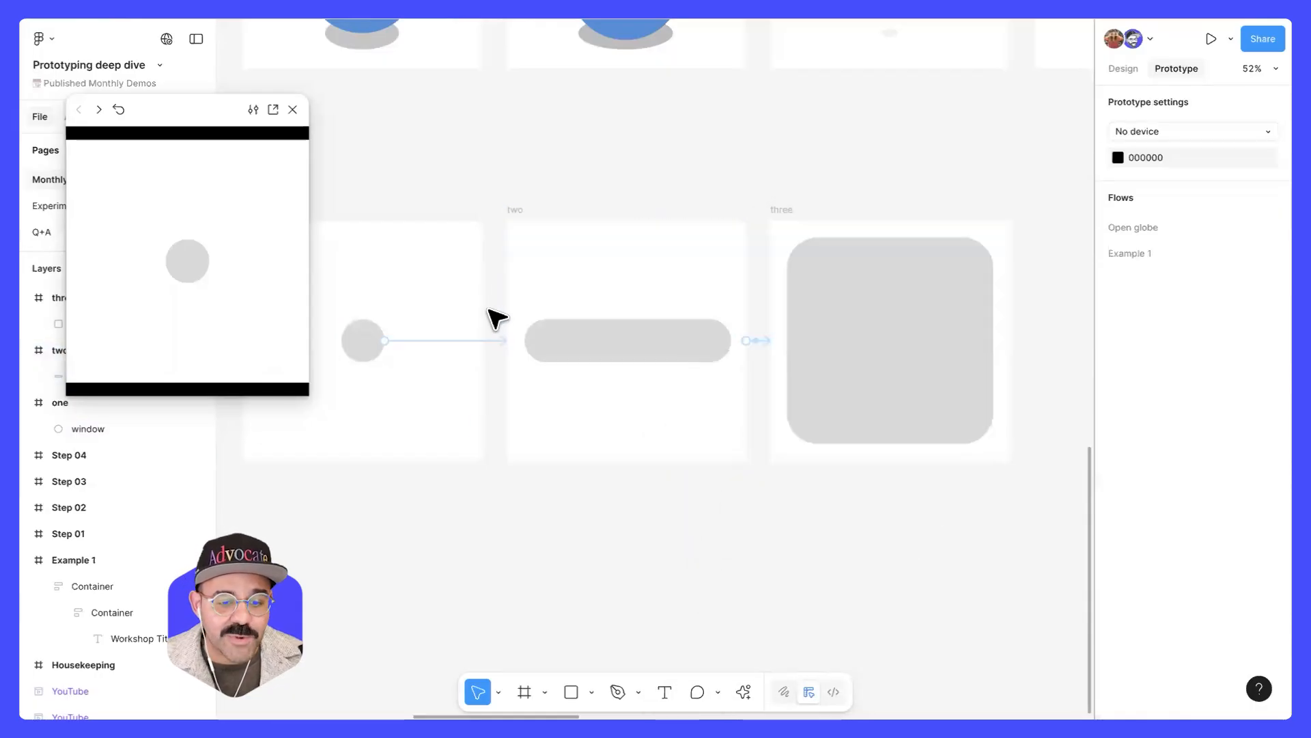
# - Select both interactions around frame two together and set their shared duration to 250 ms
pyautogui.moveTo(489, 308); pyautogui.dragTo(772, 413)
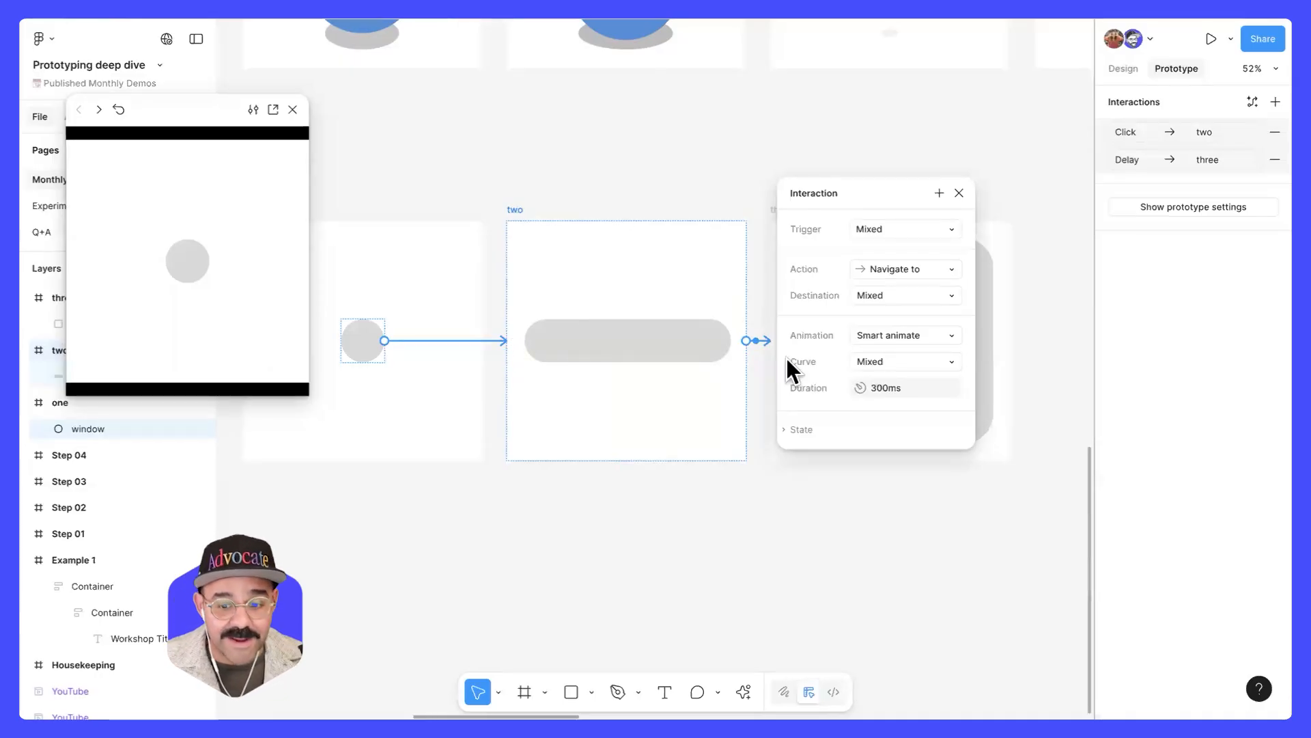
pyautogui.moveTo(896, 196); pyautogui.dragTo(711, 398)
pyautogui.click(729, 582)
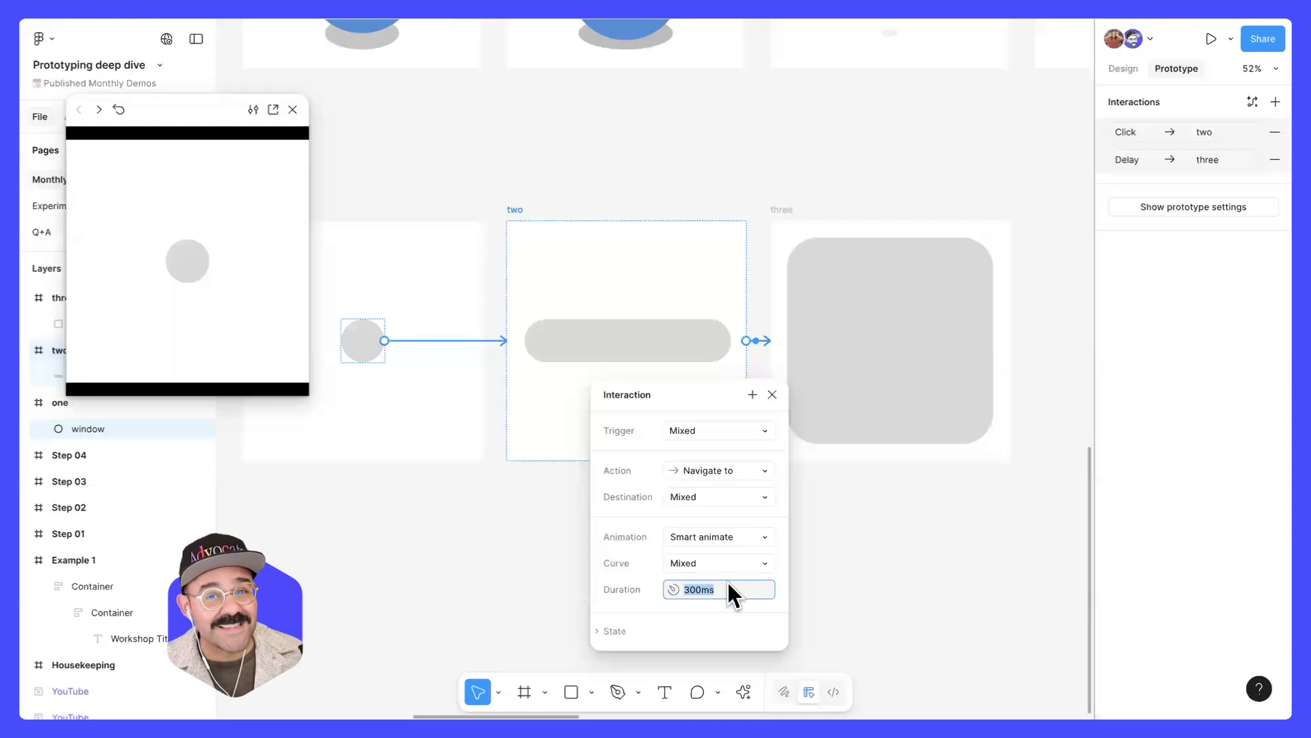
pyautogui.write('250')
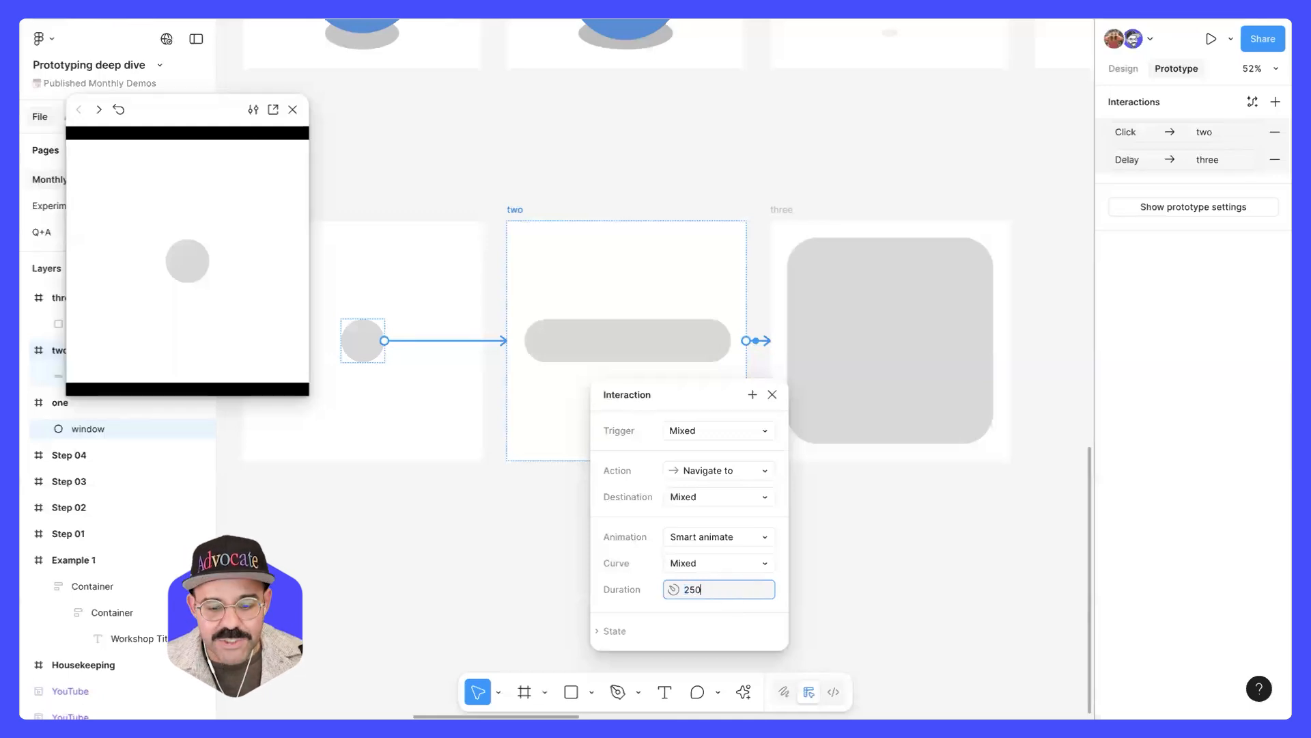
pyautogui.press('Return')
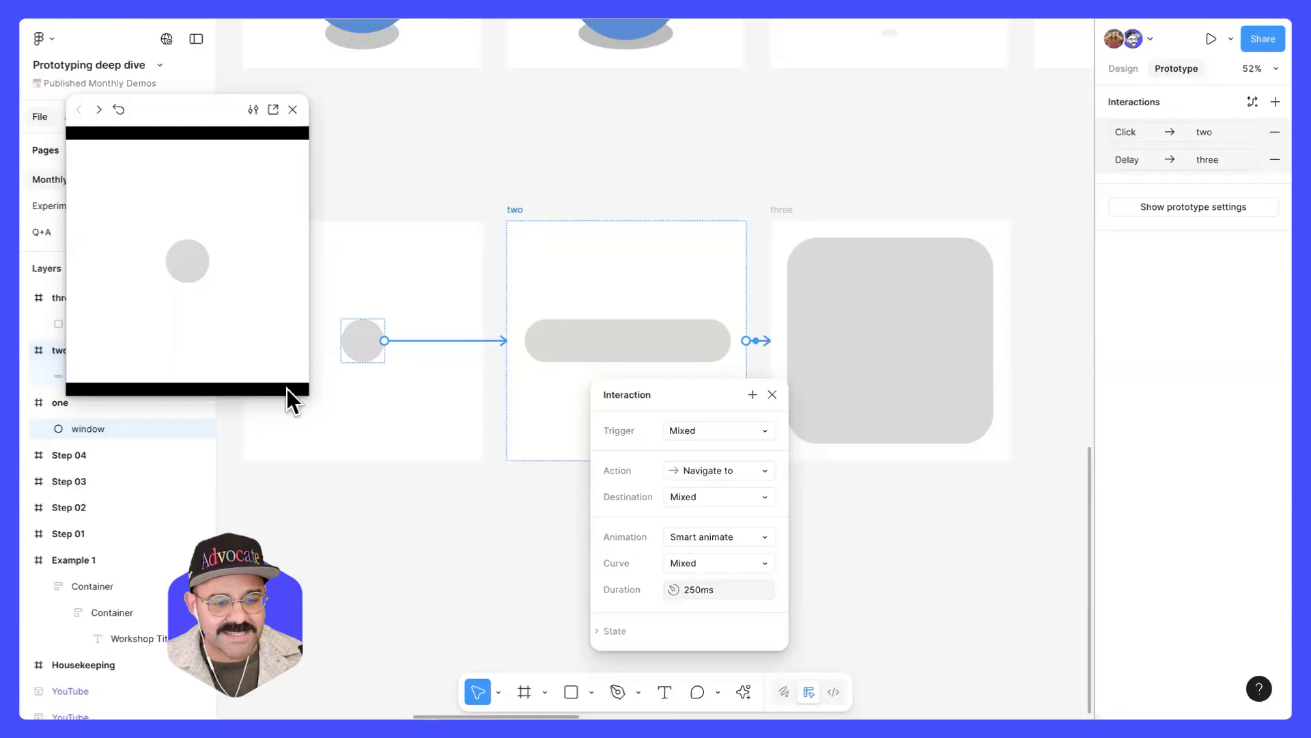
# - Play the circle's animation in the preview and turn off Follow prototype
pyautogui.click(192, 270)
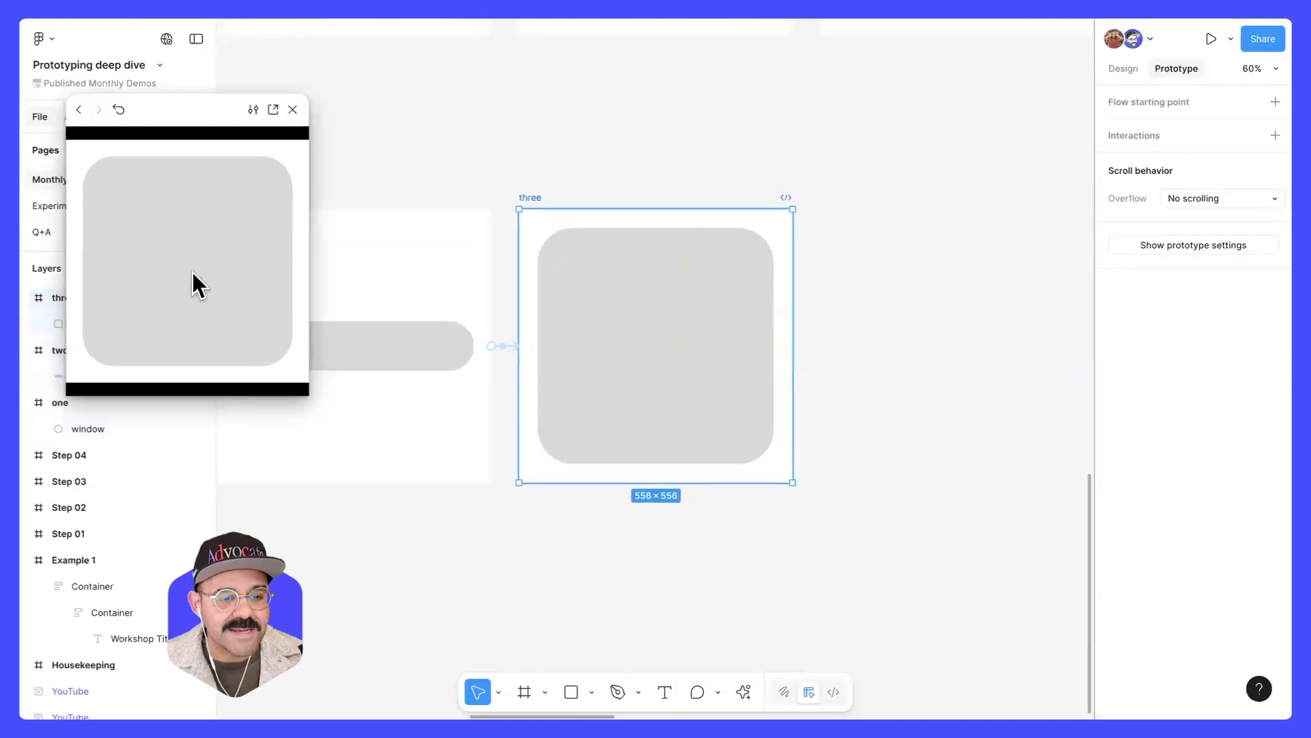
pyautogui.click(252, 111)
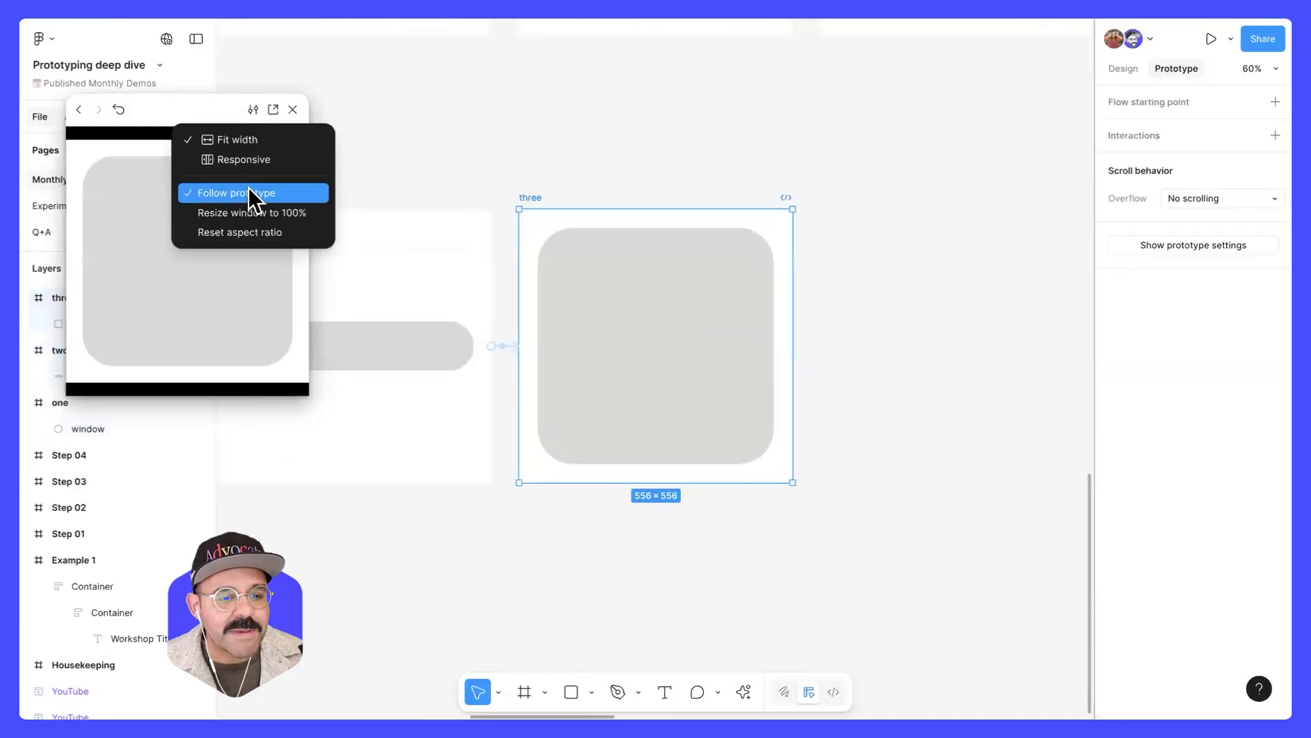
pyautogui.click(195, 252)
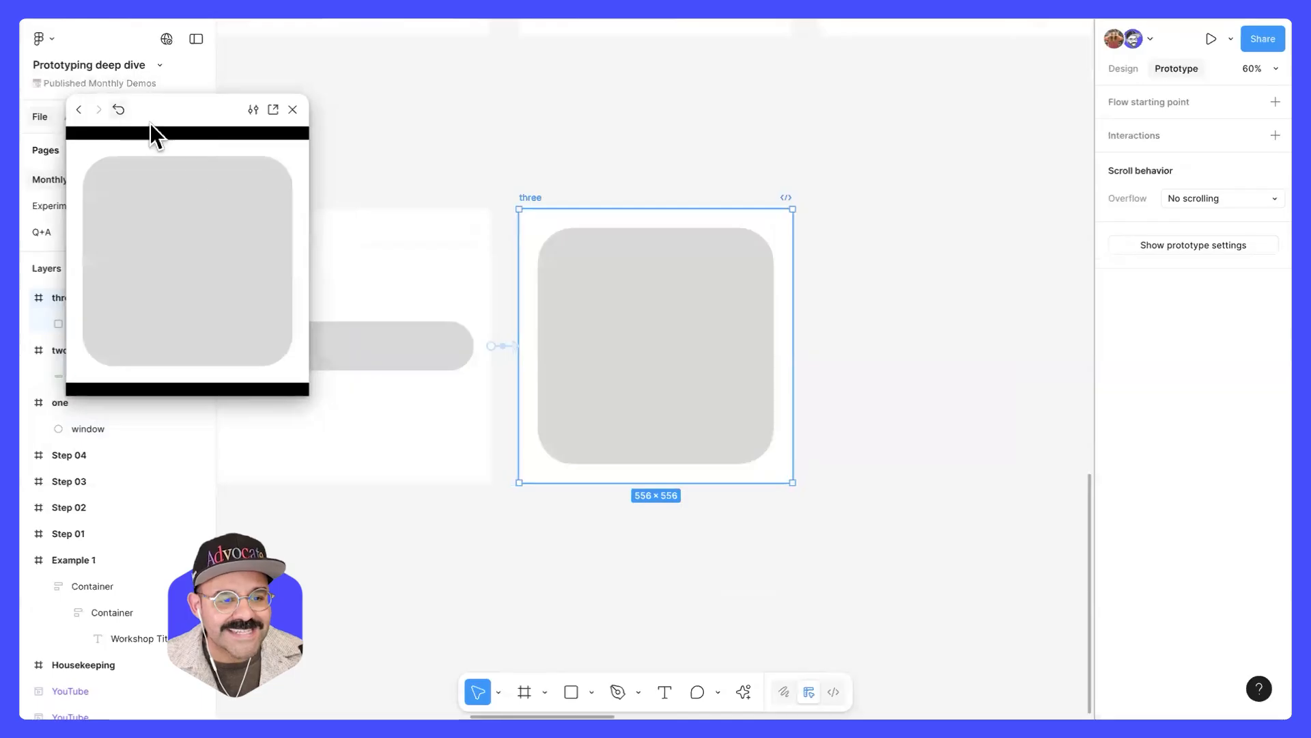
# - Replay the circle's animation twice from the start and close the preview
pyautogui.click(119, 109)
pyautogui.click(190, 272)
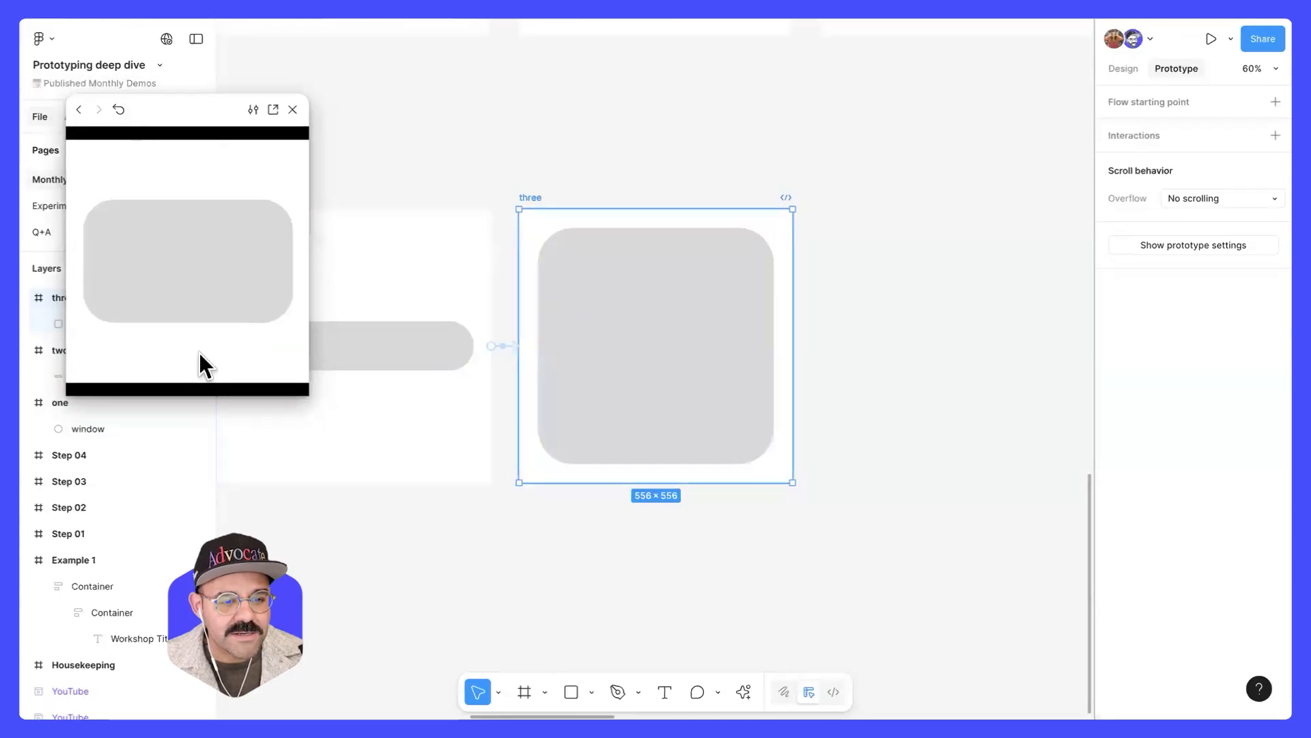
pyautogui.click(119, 109)
pyautogui.click(230, 317)
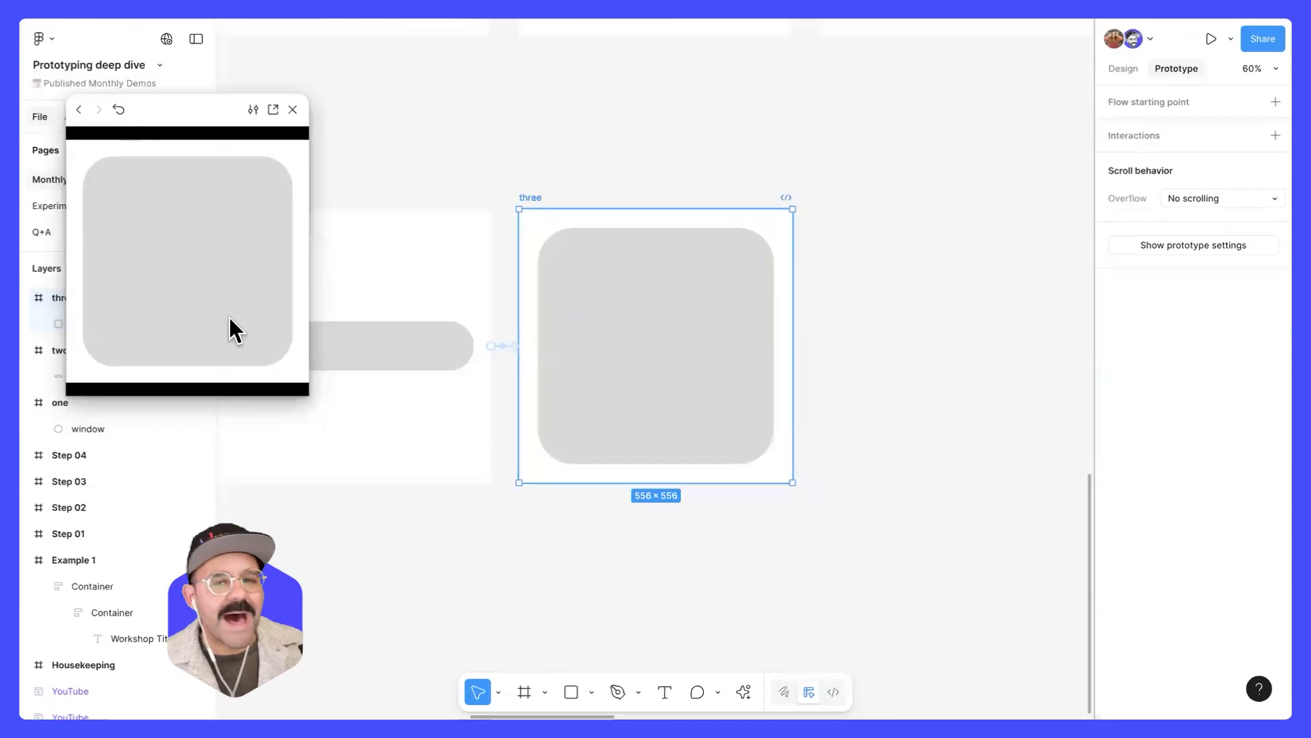
pyautogui.press('Escape')
pyautogui.press('Escape')
# - Open the interaction from frame two to frame three and set its bezier to 0.8, 0, 0.2, 1
pyautogui.moveTo(518, 130); pyautogui.dragTo(674, 119)
pyautogui.click(675, 334)
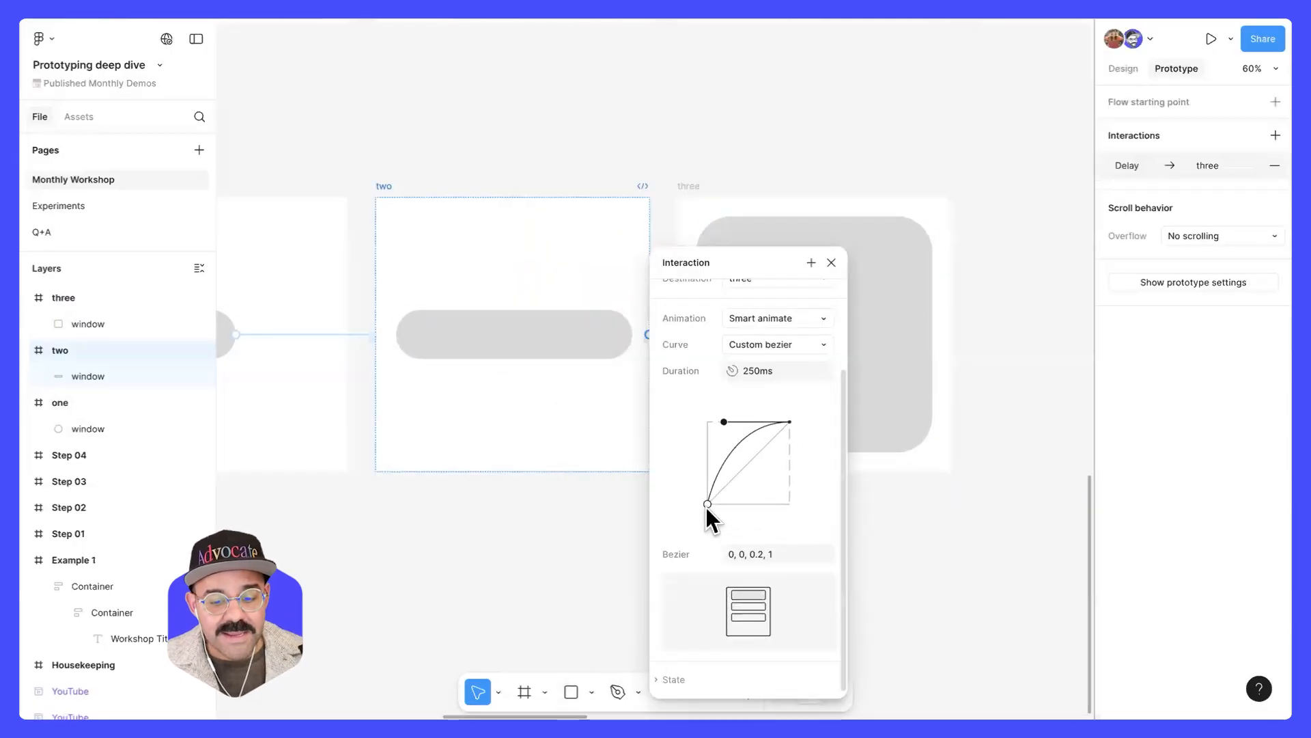
pyautogui.moveTo(707, 503); pyautogui.dragTo(776, 503)
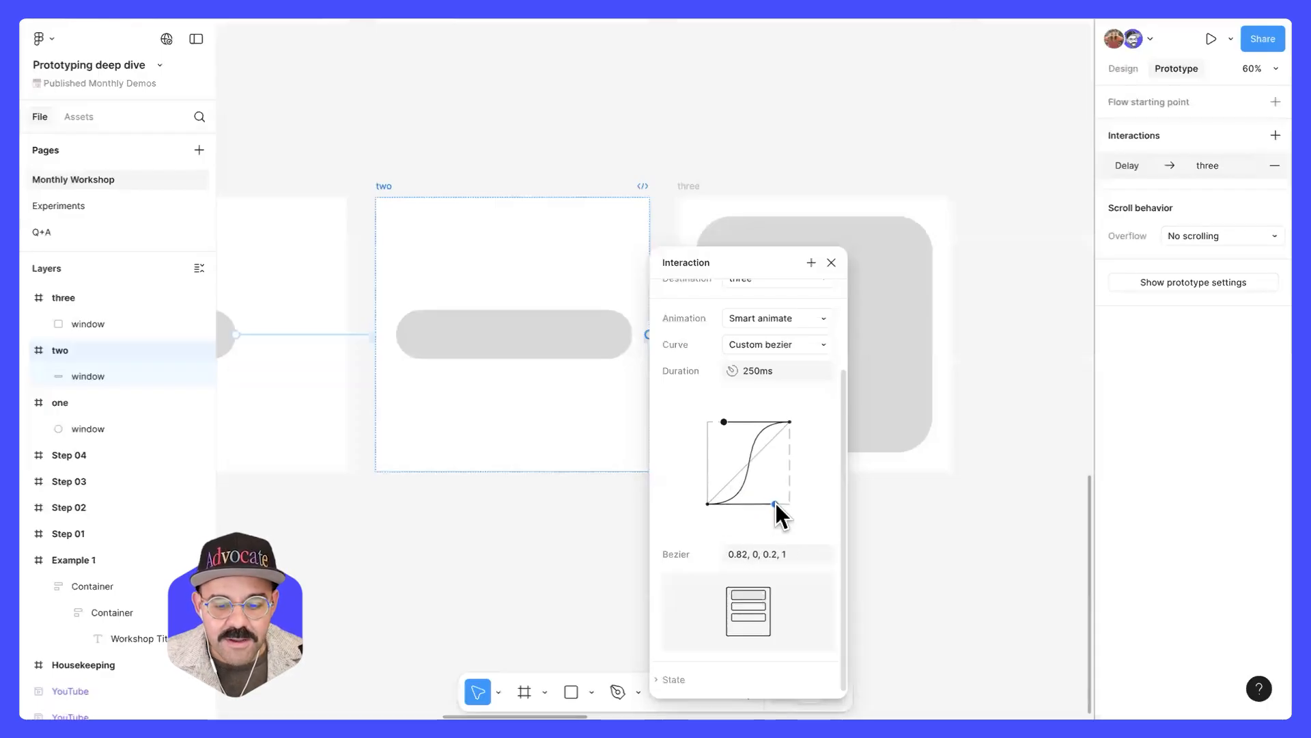
pyautogui.moveTo(747, 554); pyautogui.dragTo(744, 554)
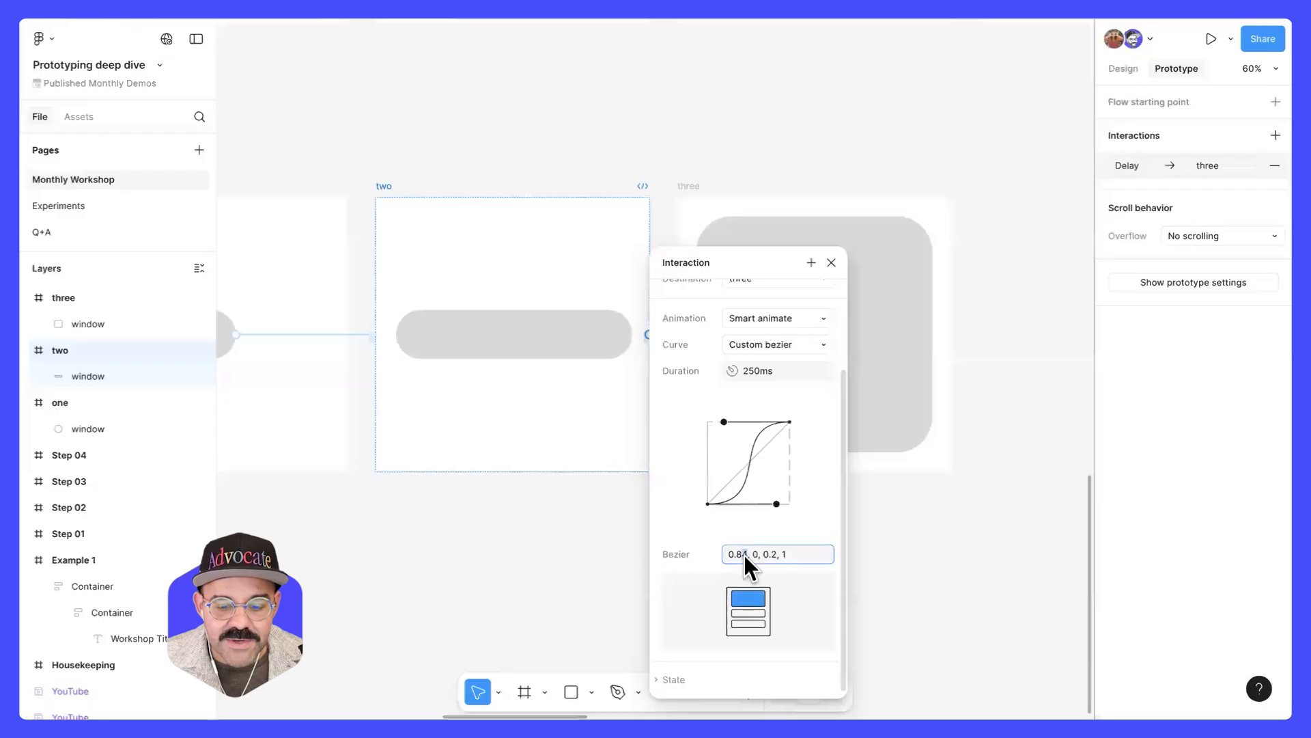
pyautogui.press('BackSpace')
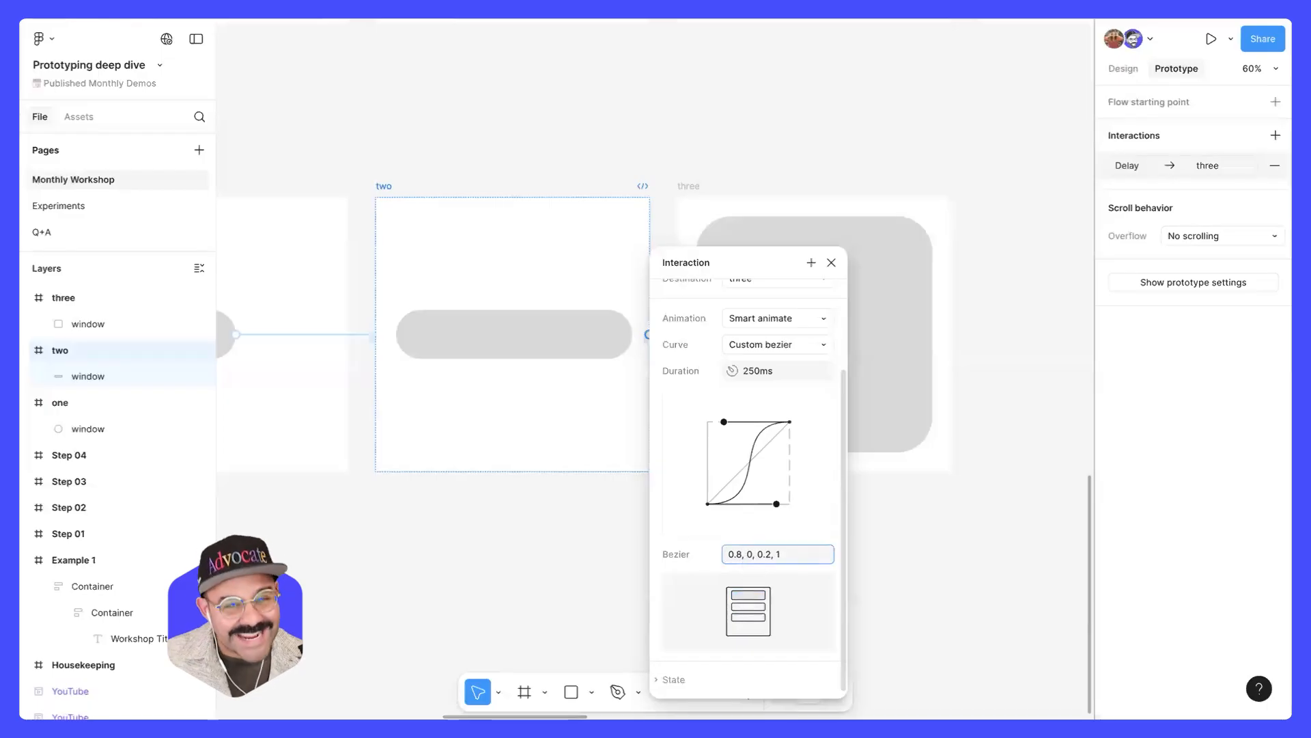
pyautogui.press('Return')
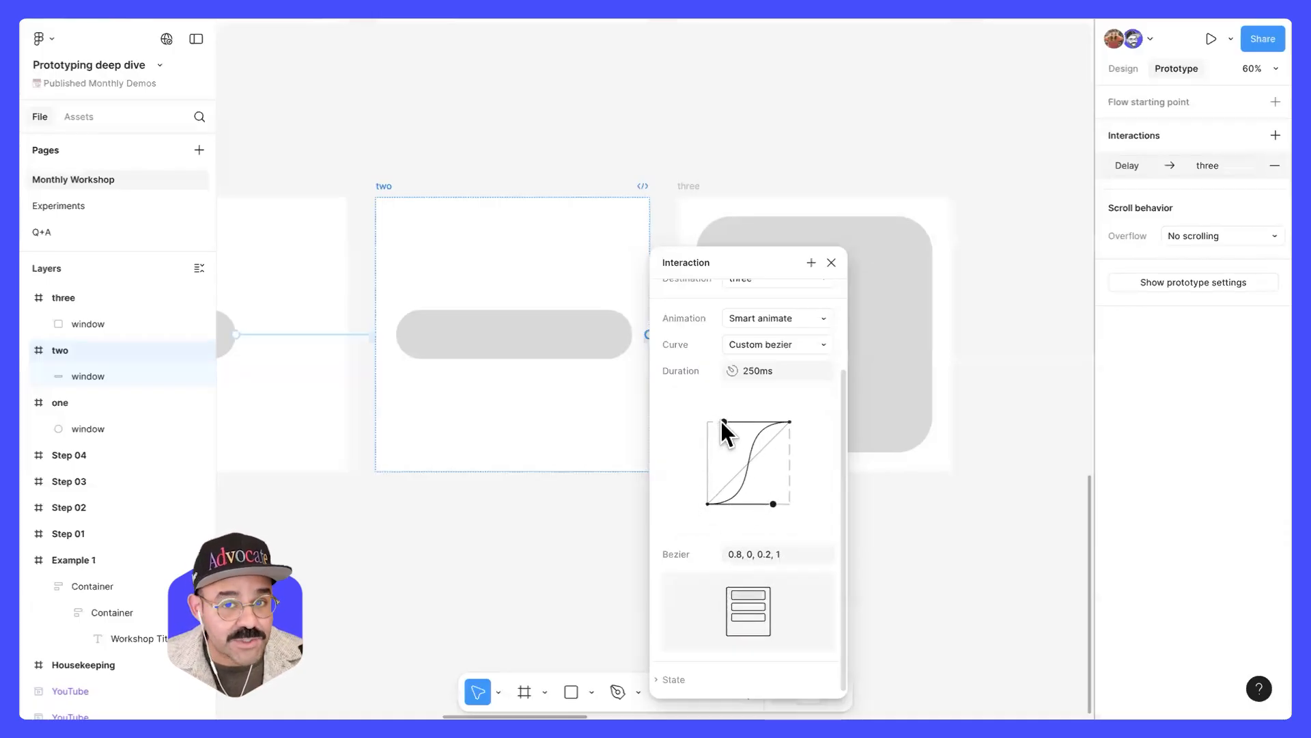
# - Pull both curve handles outside the graph for a bezier of about 0.71, -0.34, 0.24, 1.32 and close the interaction settings
pyautogui.moveTo(723, 422); pyautogui.dragTo(727, 395)
pyautogui.moveTo(772, 504); pyautogui.dragTo(768, 533)
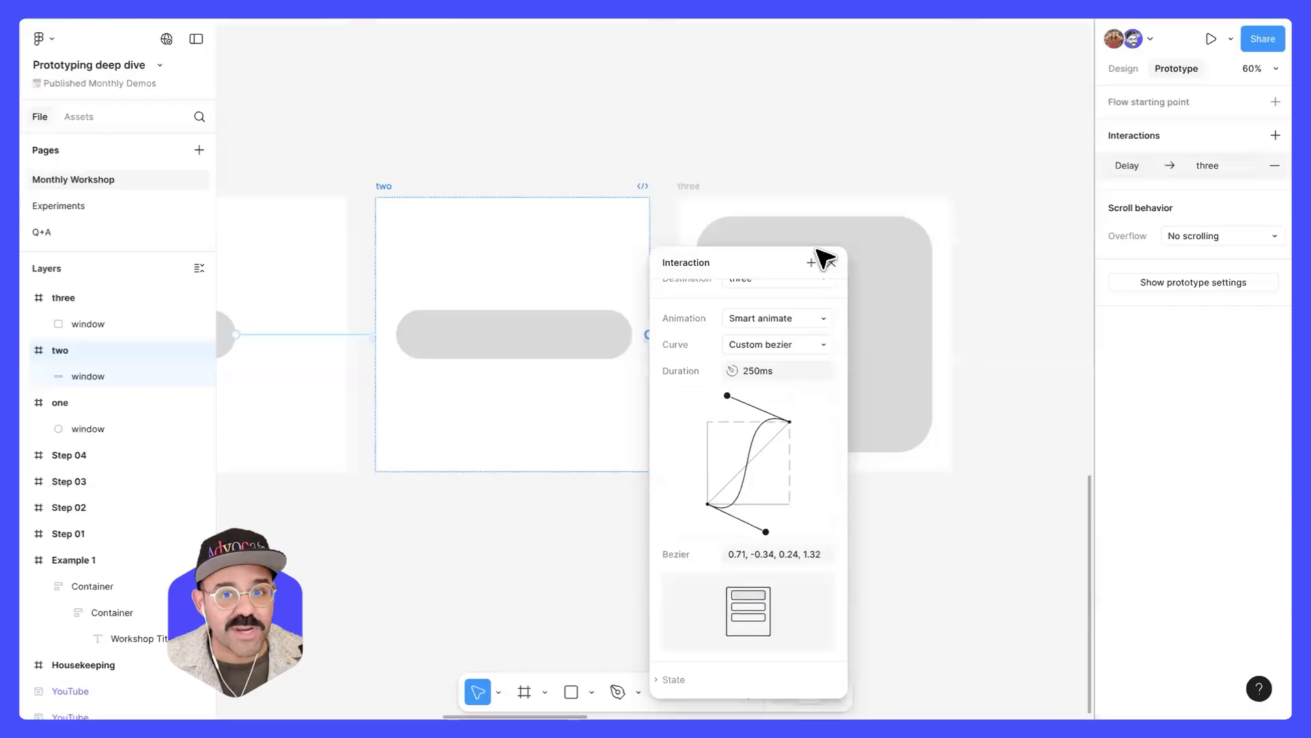
pyautogui.click(832, 262)
pyautogui.click(761, 164)
# - Preview the Example 1 flow with the overshooting curve, restart and replay it, and close the preview
pyautogui.moveTo(646, 146); pyautogui.dragTo(768, 179)
pyautogui.scroll(-2, 768, 179)
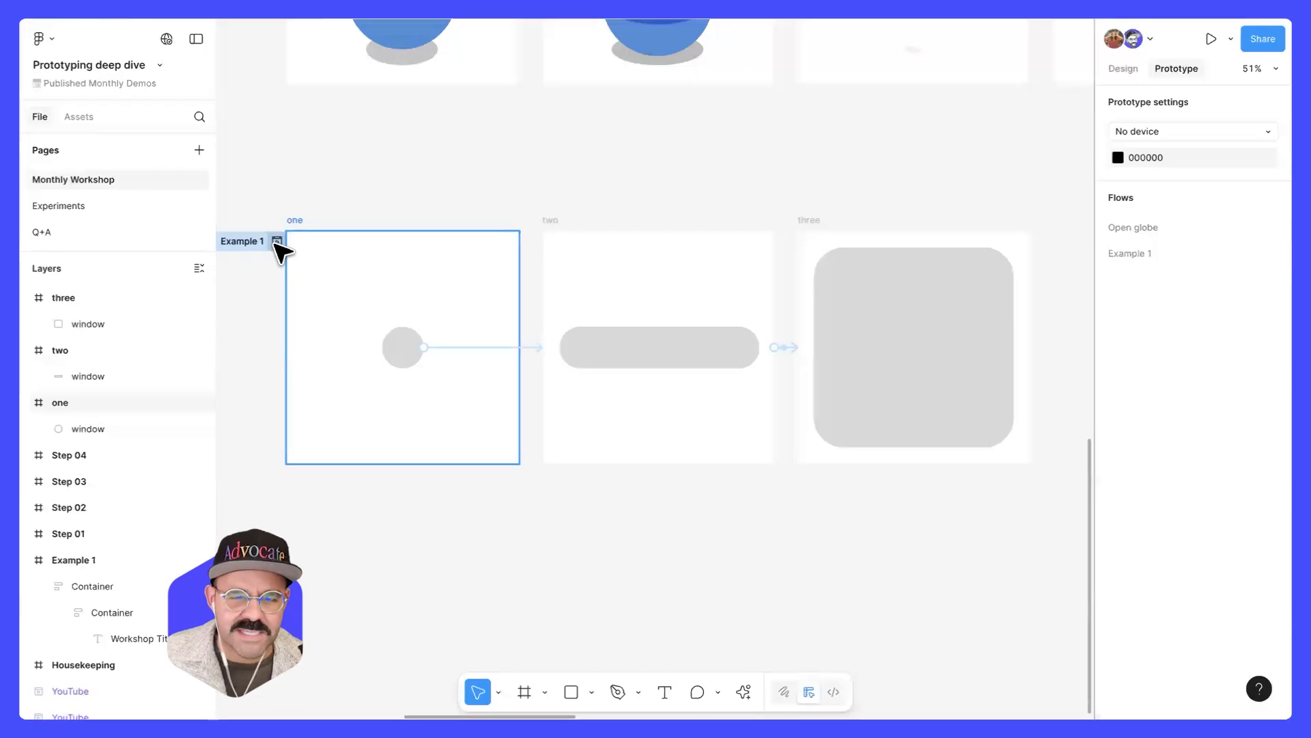
pyautogui.click(277, 240)
pyautogui.click(195, 270)
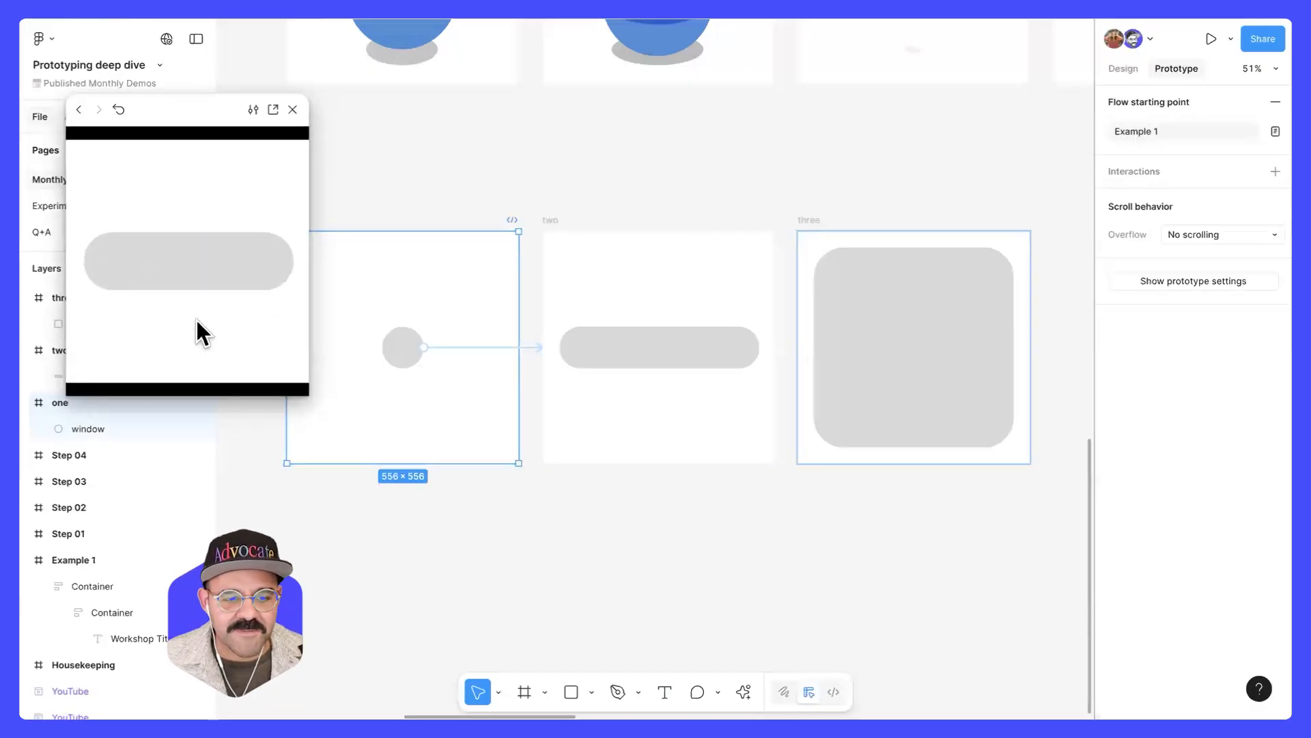
pyautogui.click(119, 108)
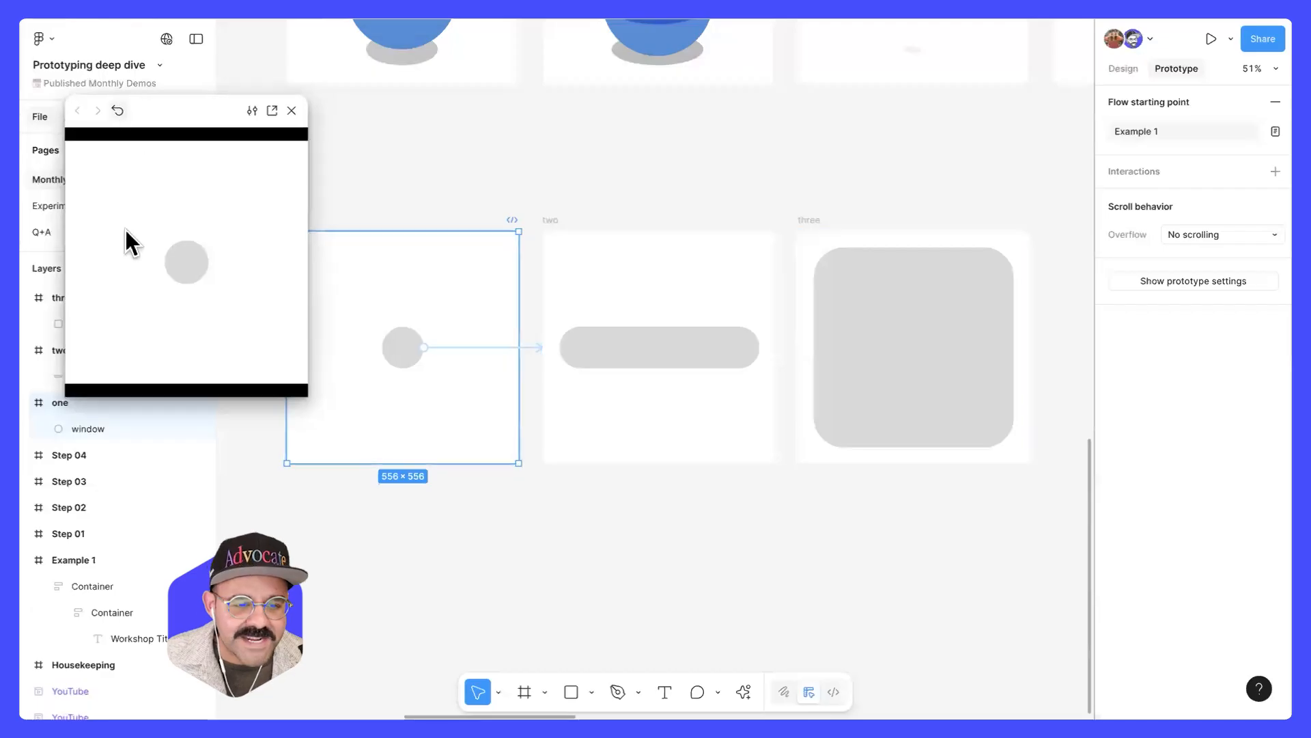
pyautogui.click(118, 109)
pyautogui.click(194, 322)
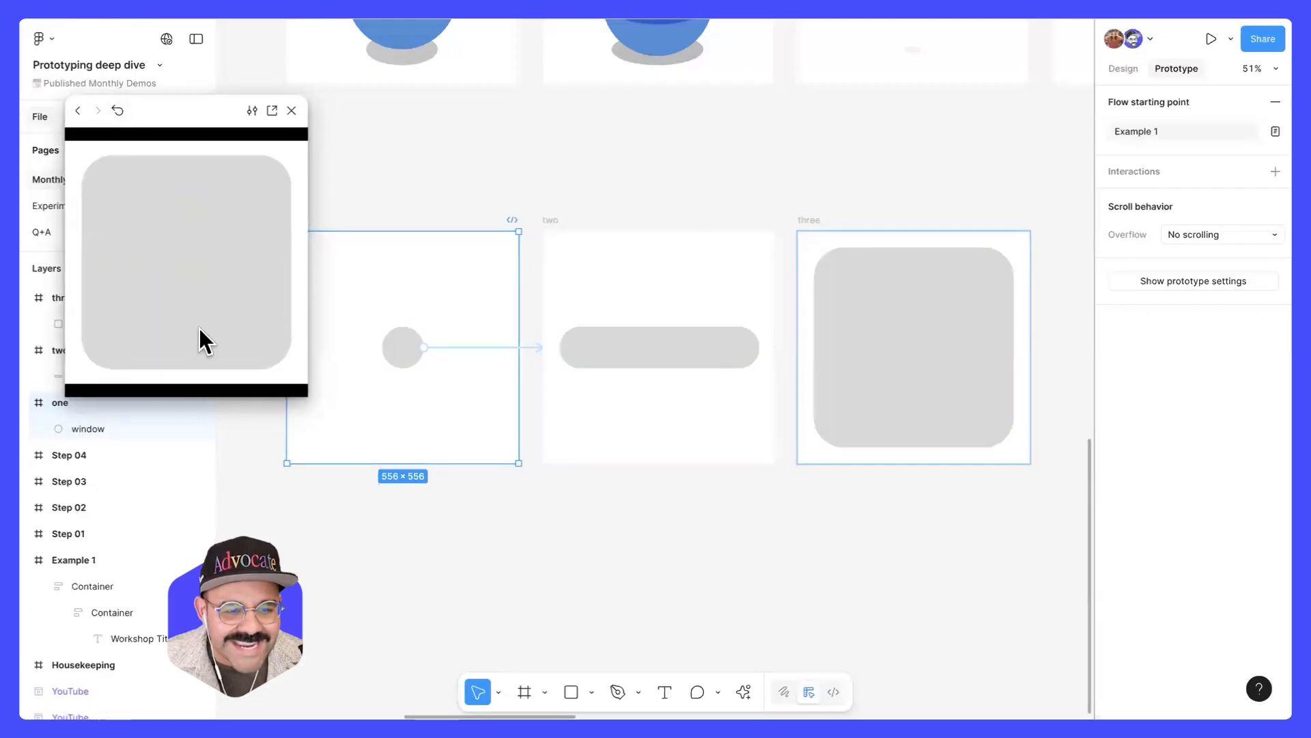
pyautogui.click(292, 111)
# - Set the duration of the interaction from frame two to frame three to 350 ms and close its settings
pyautogui.click(772, 295)
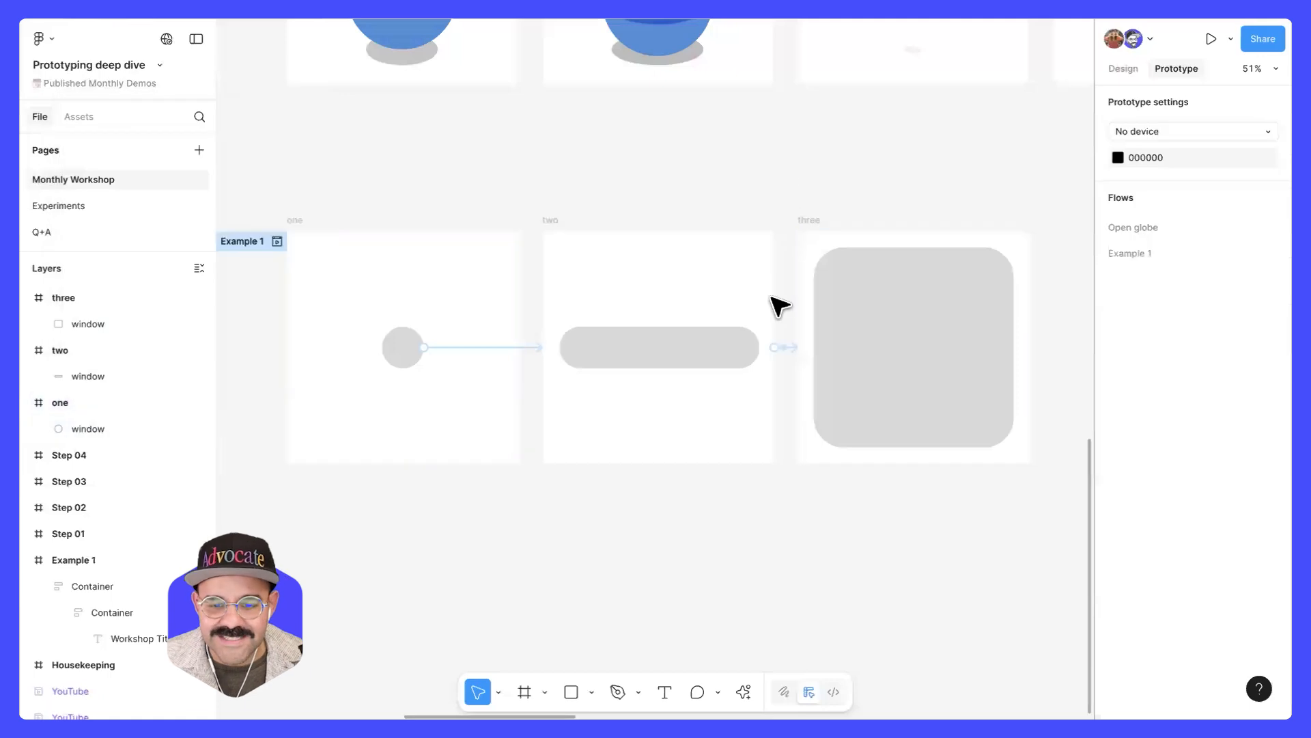
pyautogui.click(792, 360)
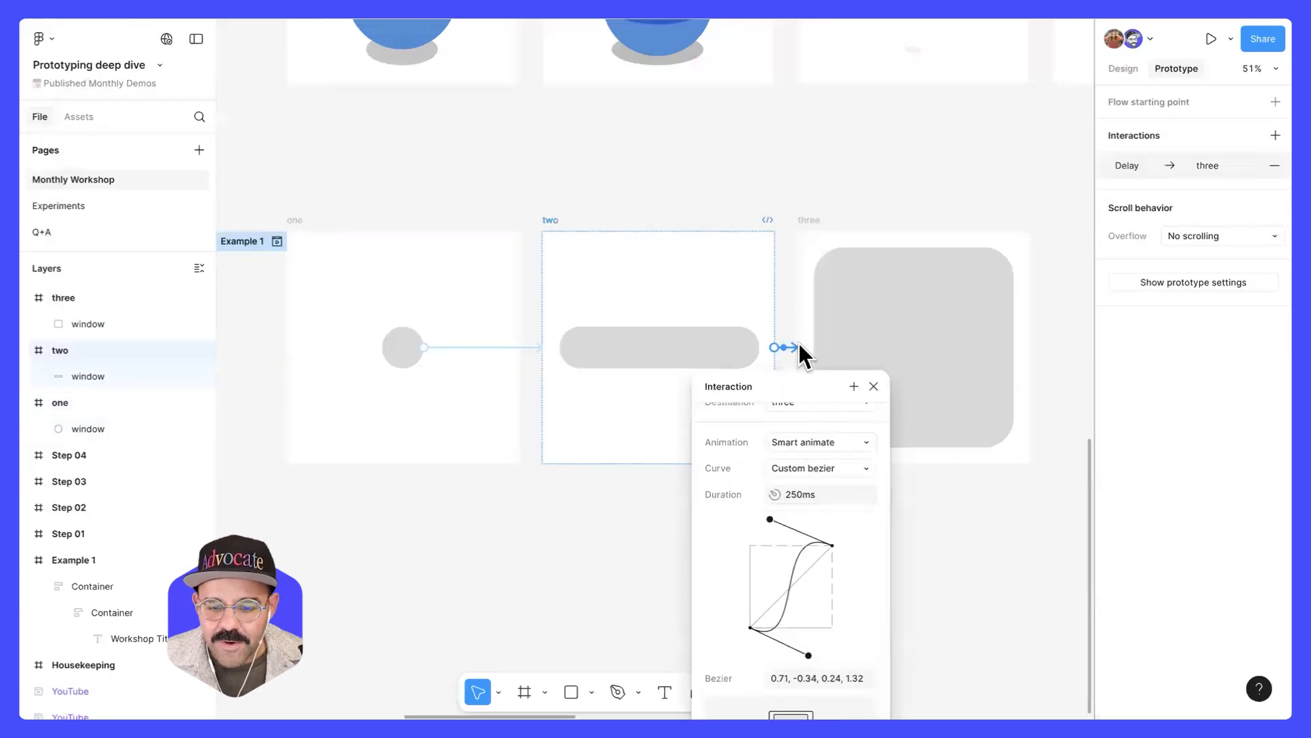
pyautogui.moveTo(797, 384); pyautogui.dragTo(718, 222)
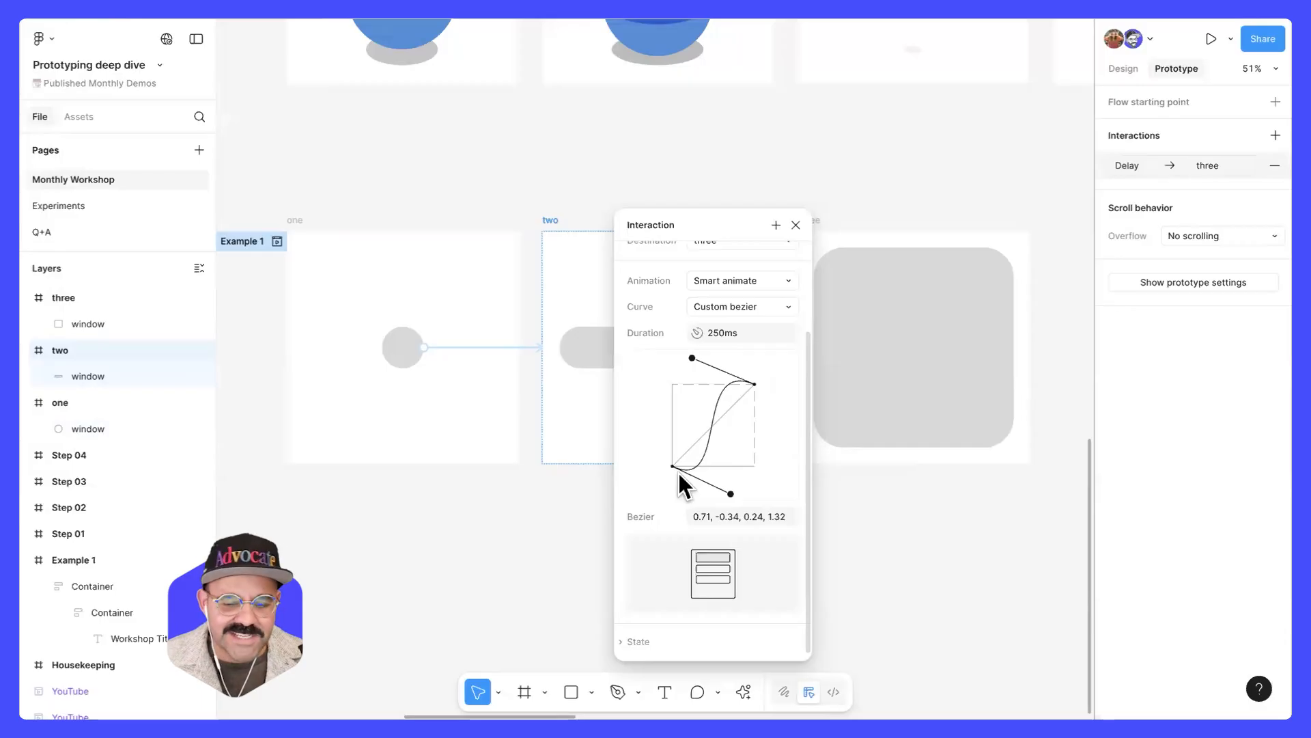
pyautogui.moveTo(717, 334); pyautogui.dragTo(707, 333)
pyautogui.write('3')
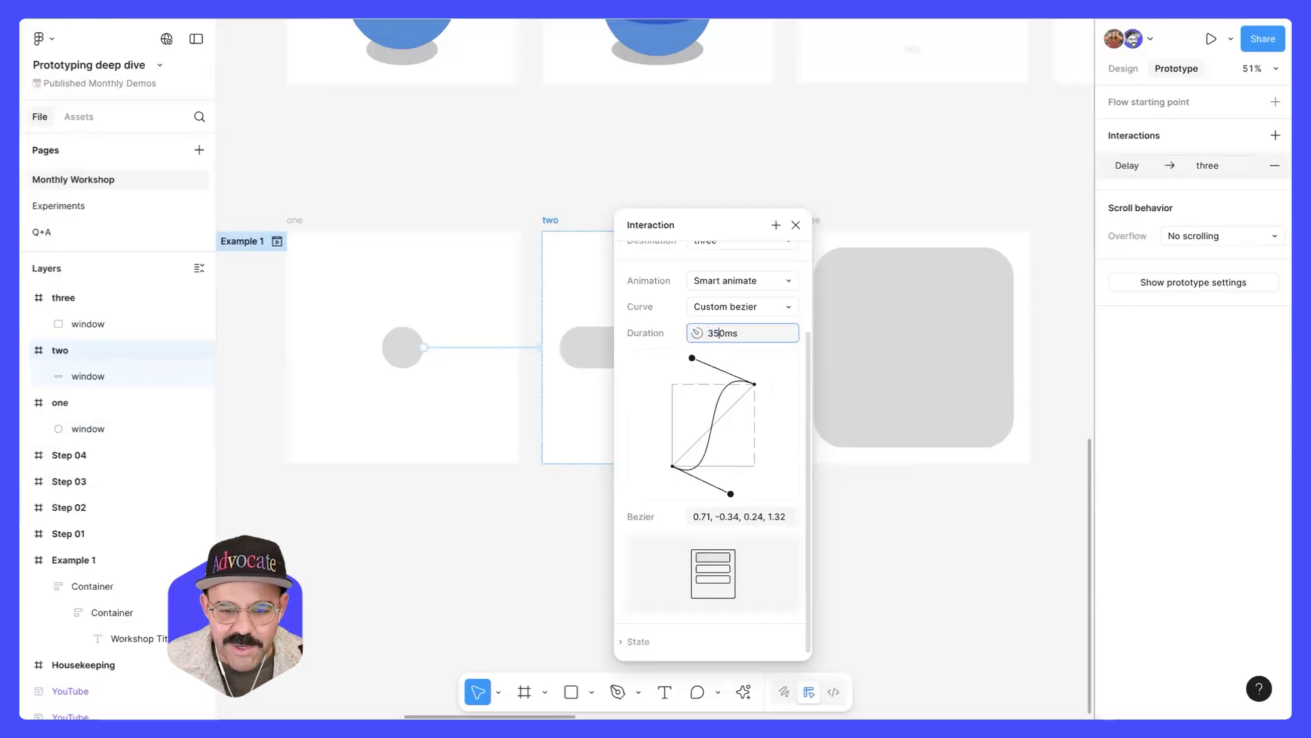
pyautogui.press('Return')
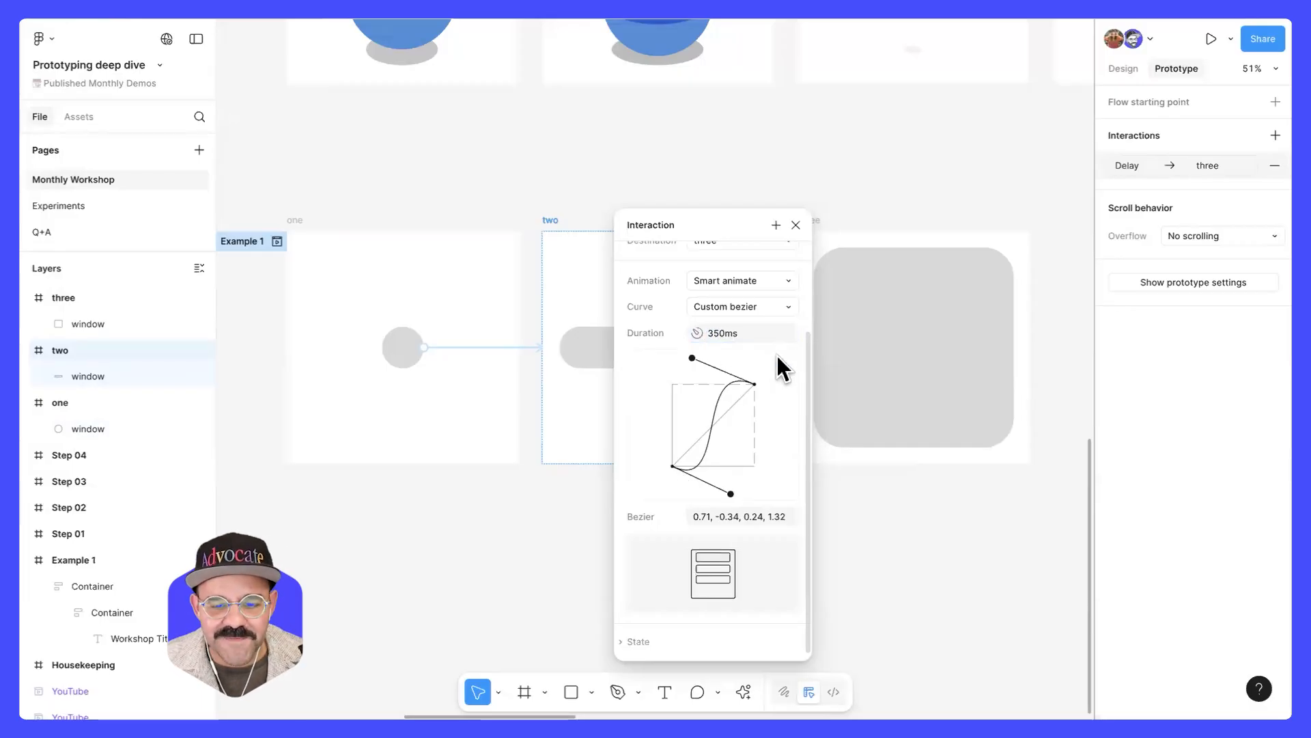
pyautogui.click(796, 225)
# - Change the fill of the large rounded square in frame three to purple 7835F5
pyautogui.click(1123, 69)
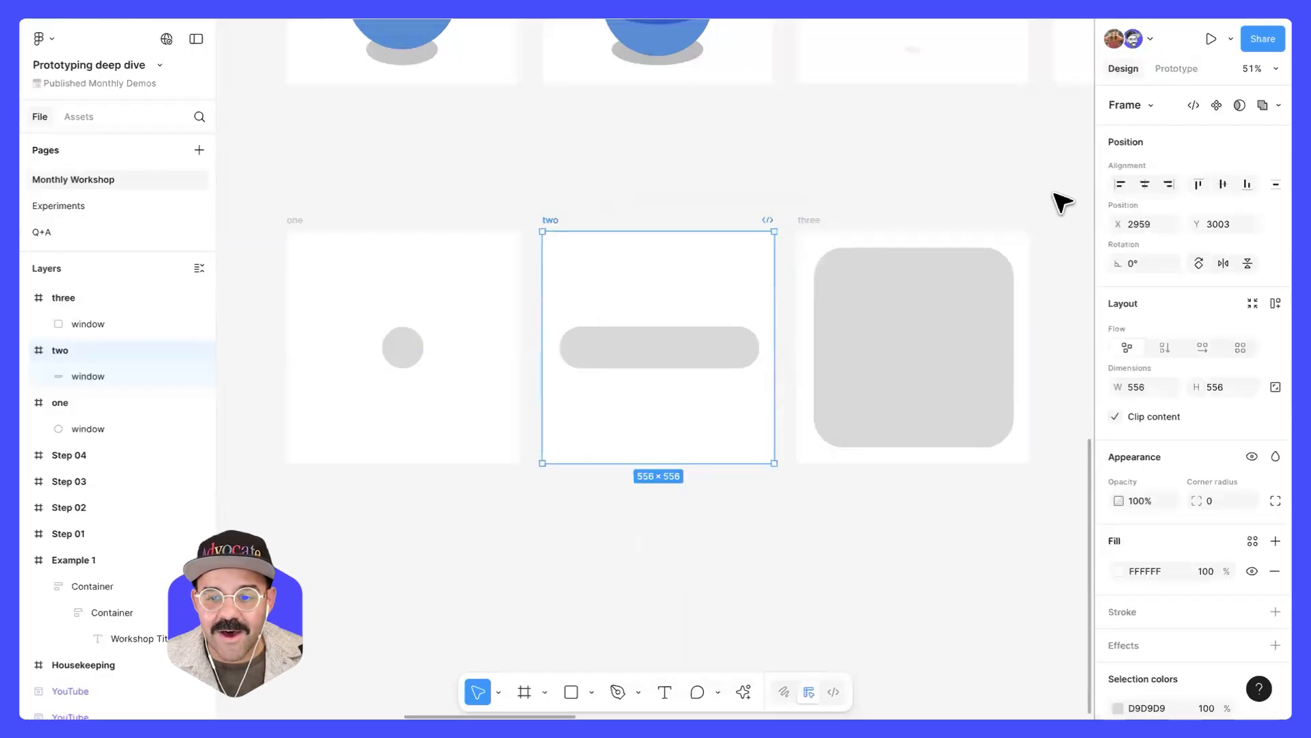
pyautogui.click(966, 362)
pyautogui.scroll(-1, 1137, 491)
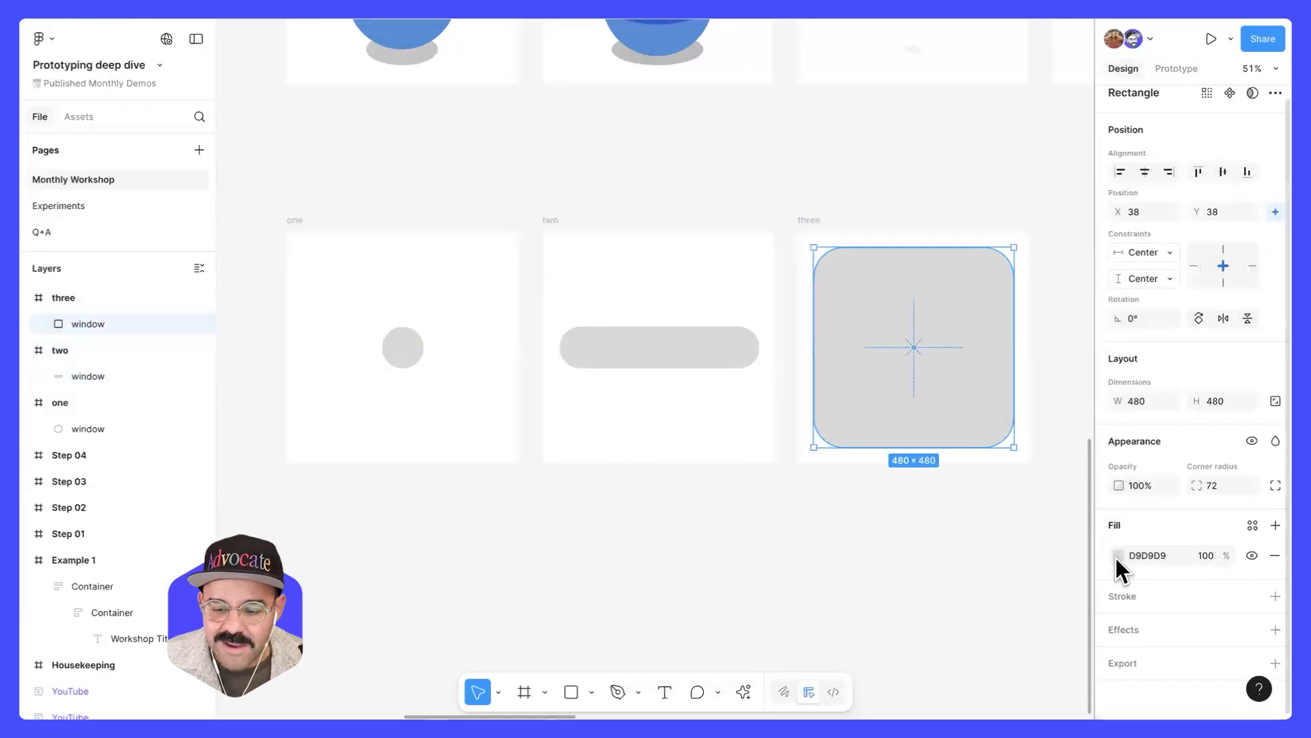
pyautogui.click(1118, 556)
pyautogui.click(1042, 527)
pyautogui.moveTo(1052, 384); pyautogui.dragTo(1045, 347)
pyautogui.click(966, 202)
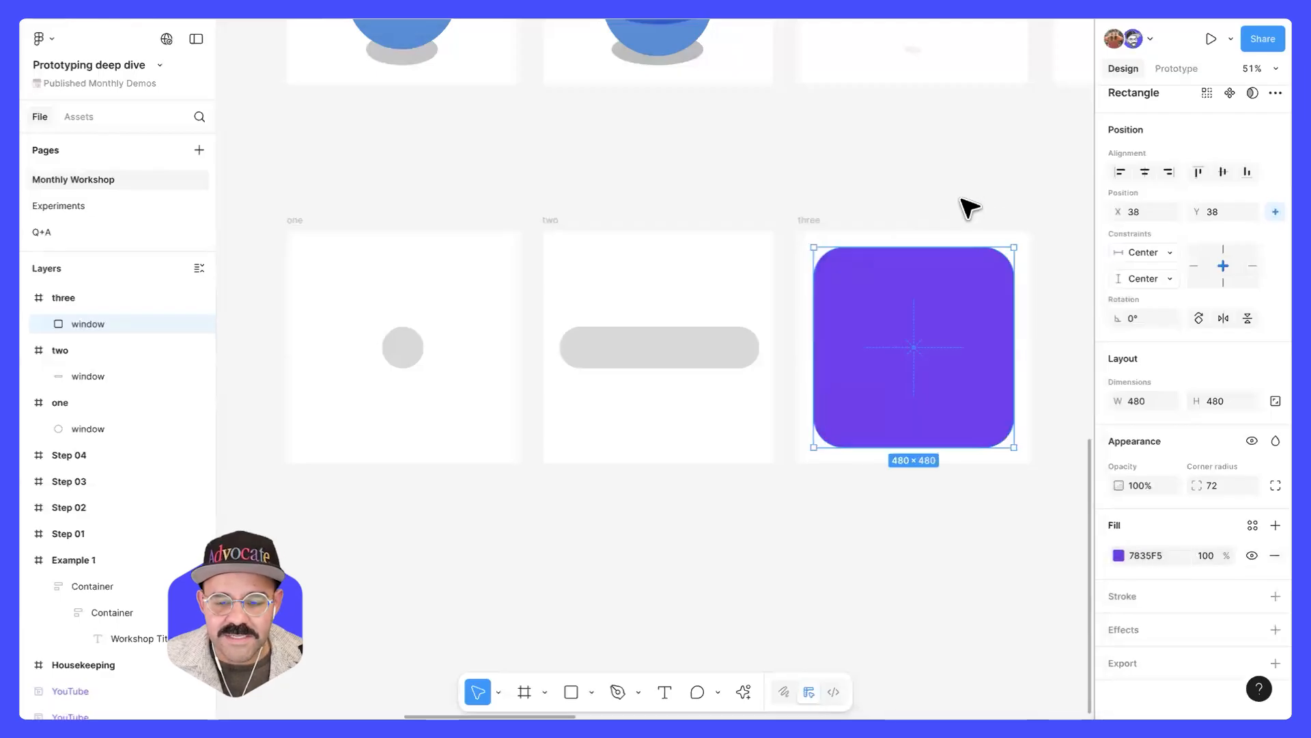
pyautogui.click(967, 208)
# - Preview the Example 1 flow from frame one and play the circle's animation through to the purple square
pyautogui.click(295, 220)
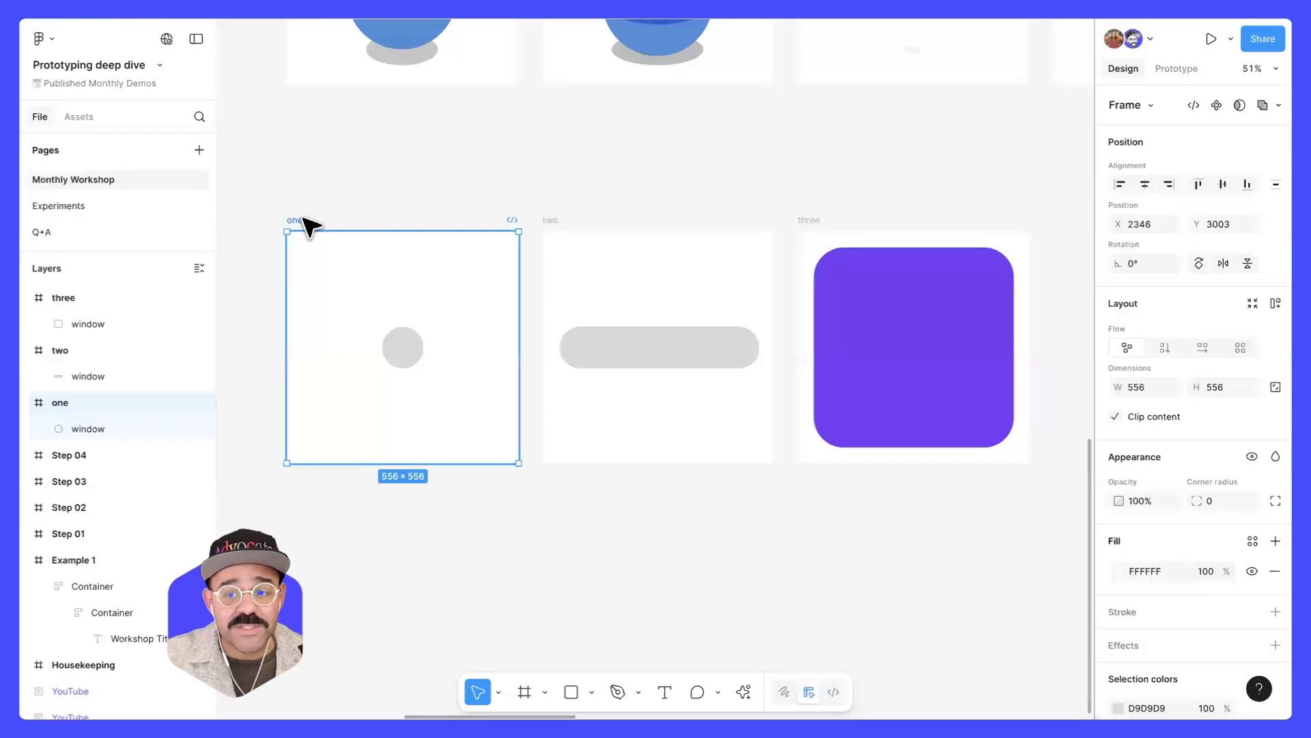
pyautogui.click(1194, 68)
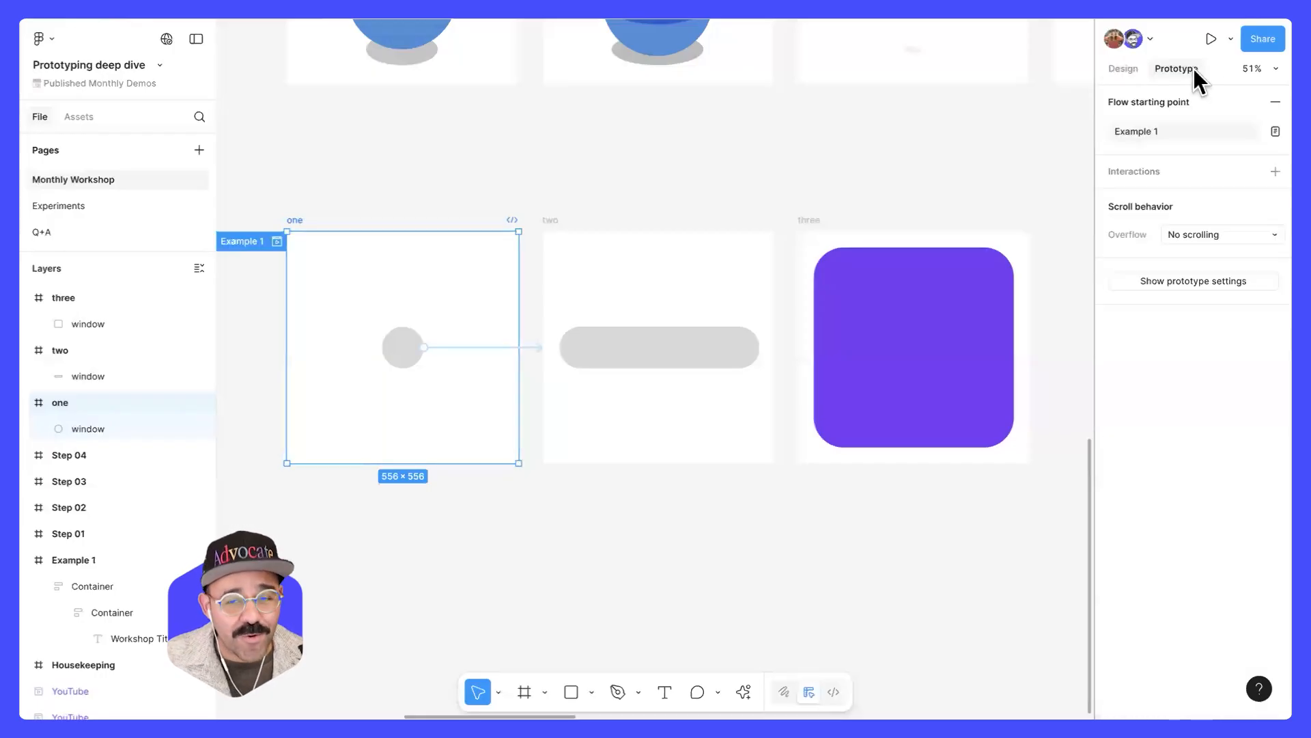
pyautogui.click(1232, 38)
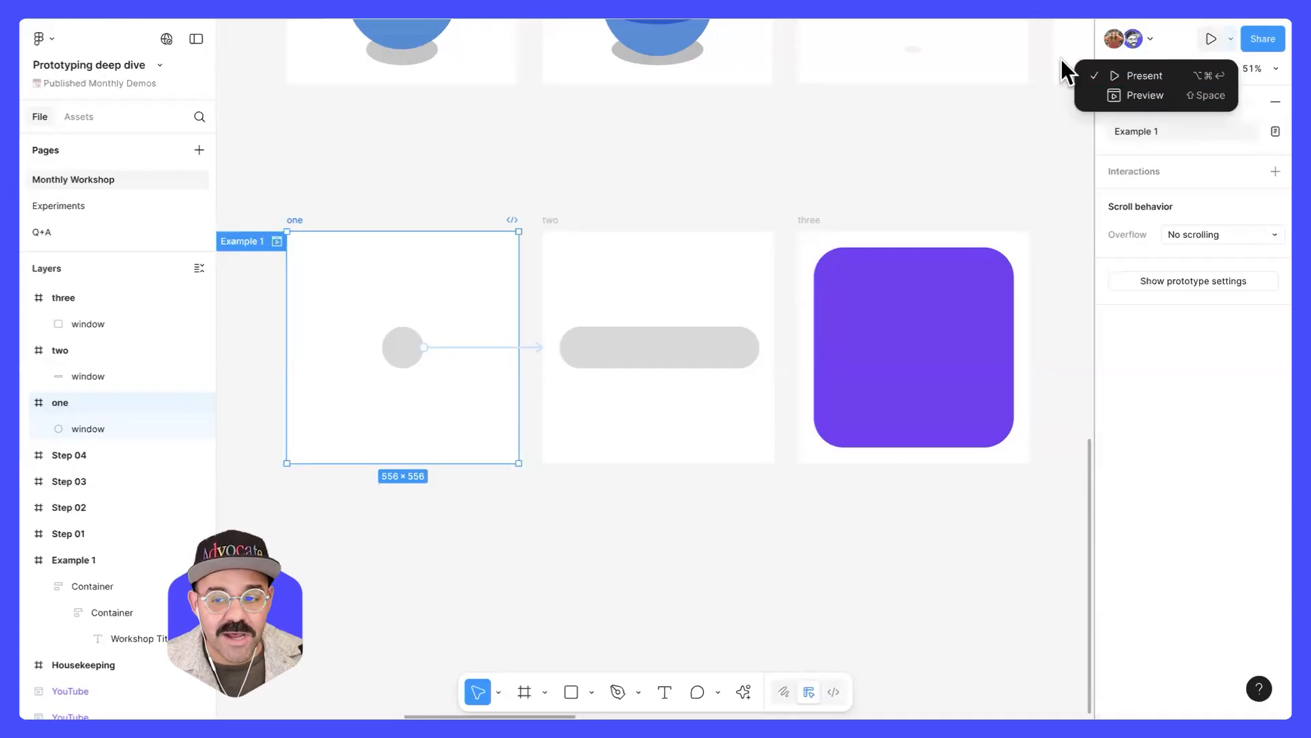
pyautogui.click(373, 215)
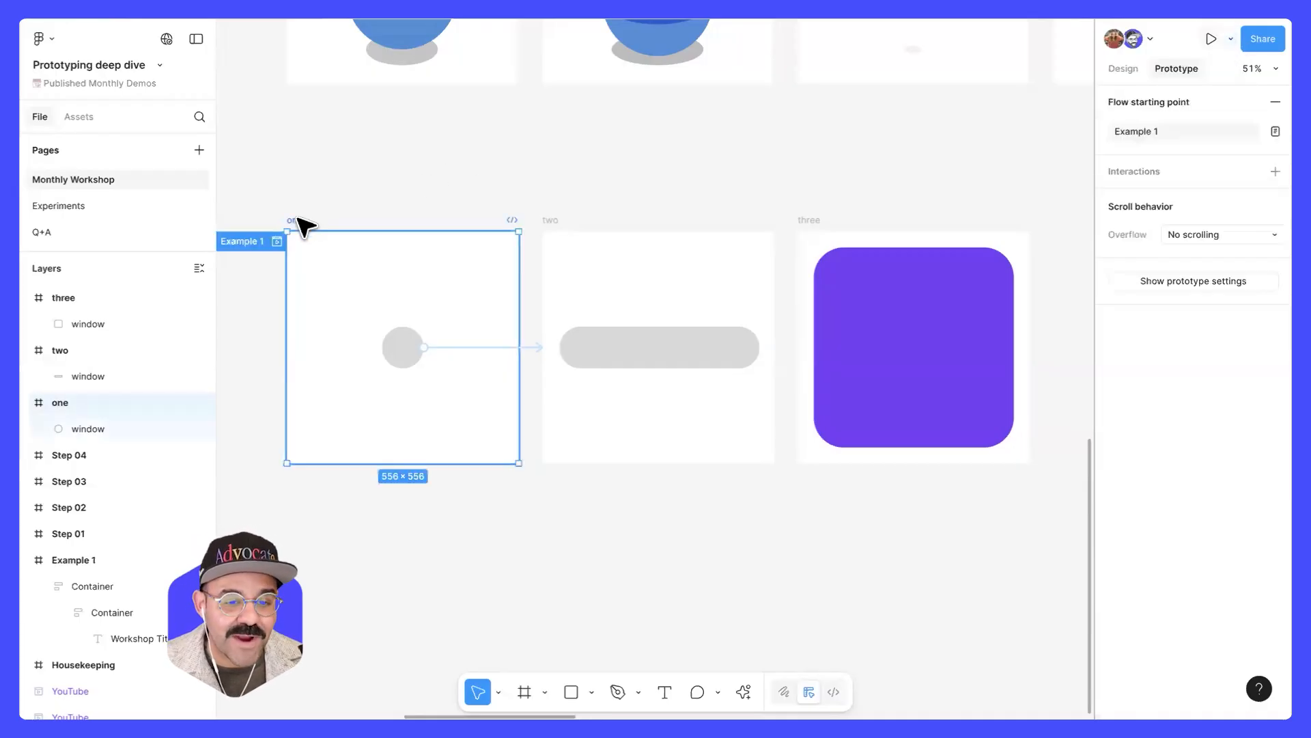
pyautogui.hotkey('shift', 'space')
pyautogui.click(186, 269)
pyautogui.click(198, 272)
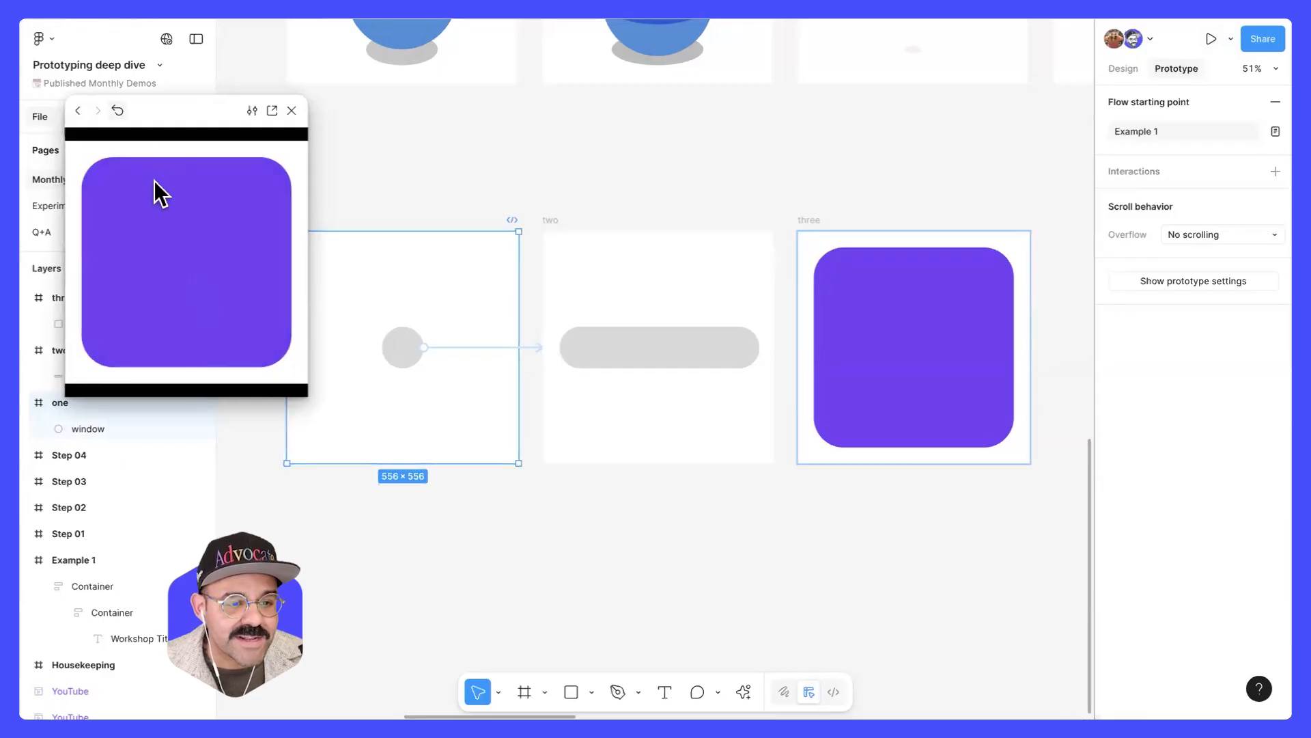
# - Restart and replay the Example 1 animation three times and close the preview
pyautogui.press('r')
pyautogui.click(175, 272)
pyautogui.click(202, 347)
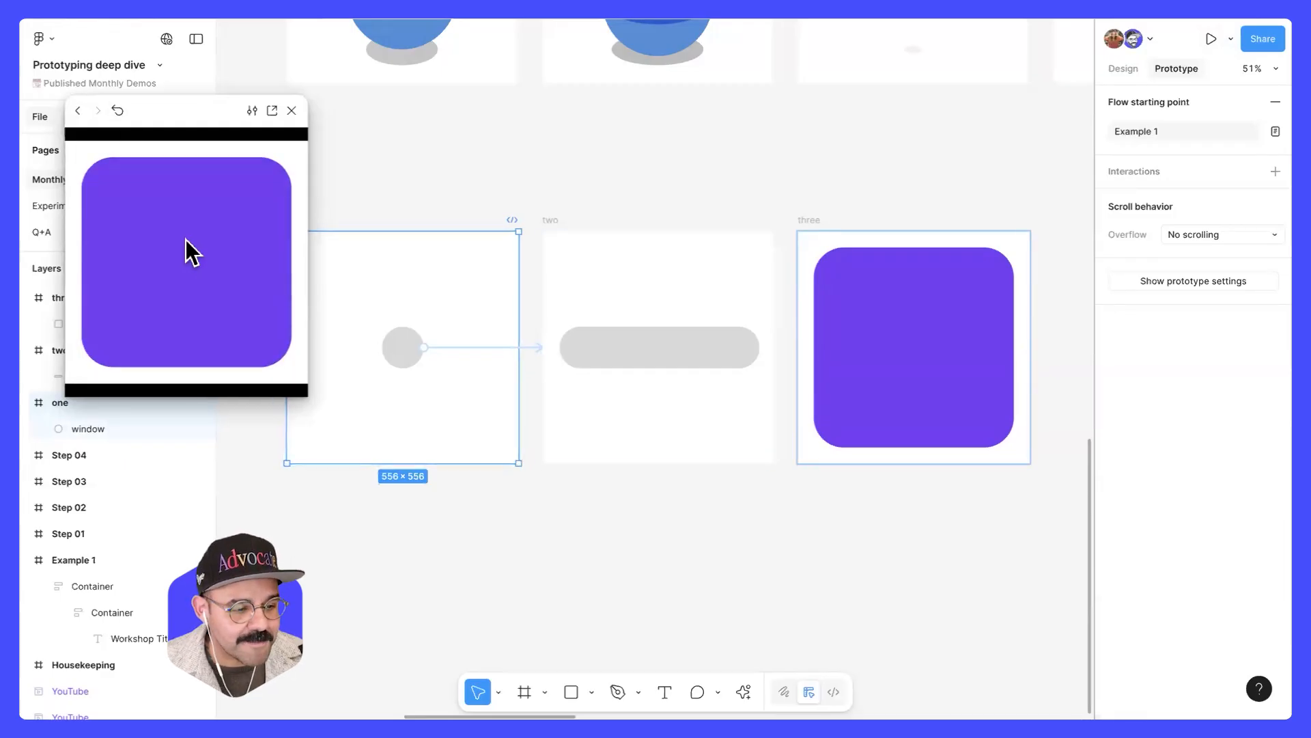
pyautogui.press('r')
pyautogui.click(170, 372)
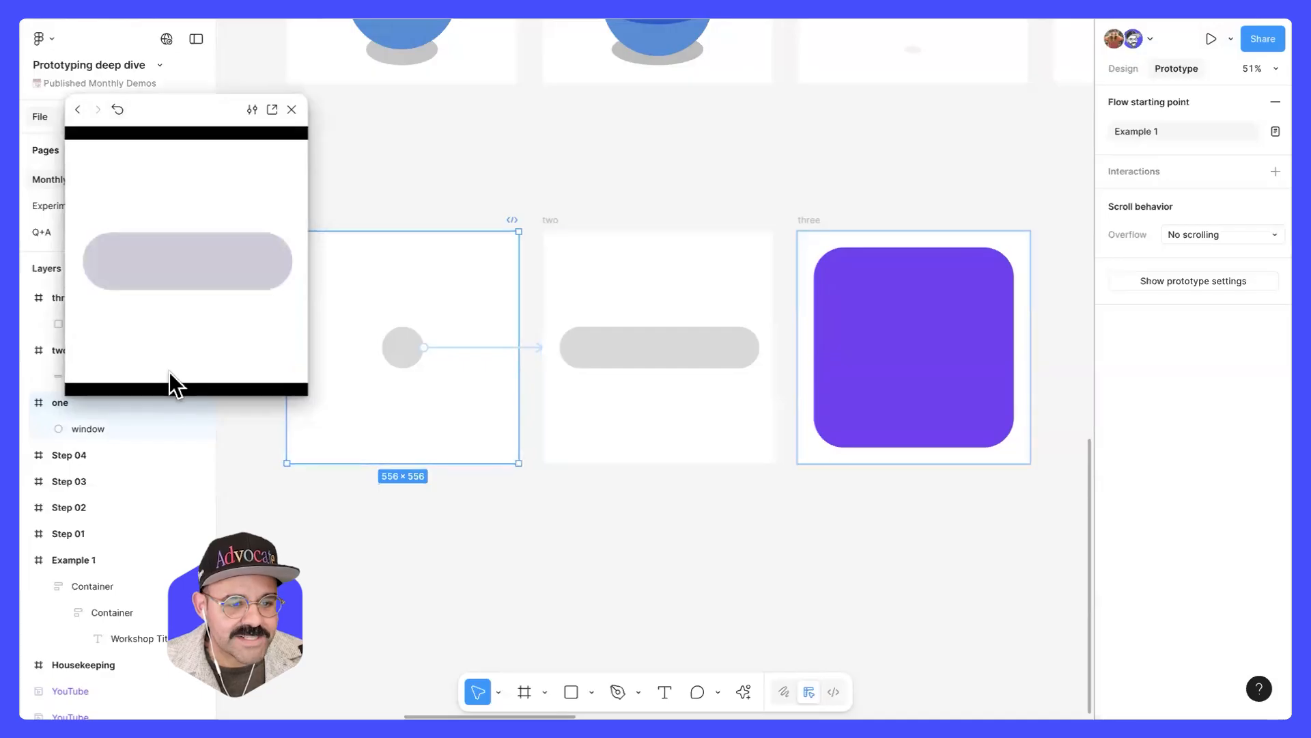
pyautogui.click(169, 372)
pyautogui.click(118, 109)
pyautogui.click(196, 393)
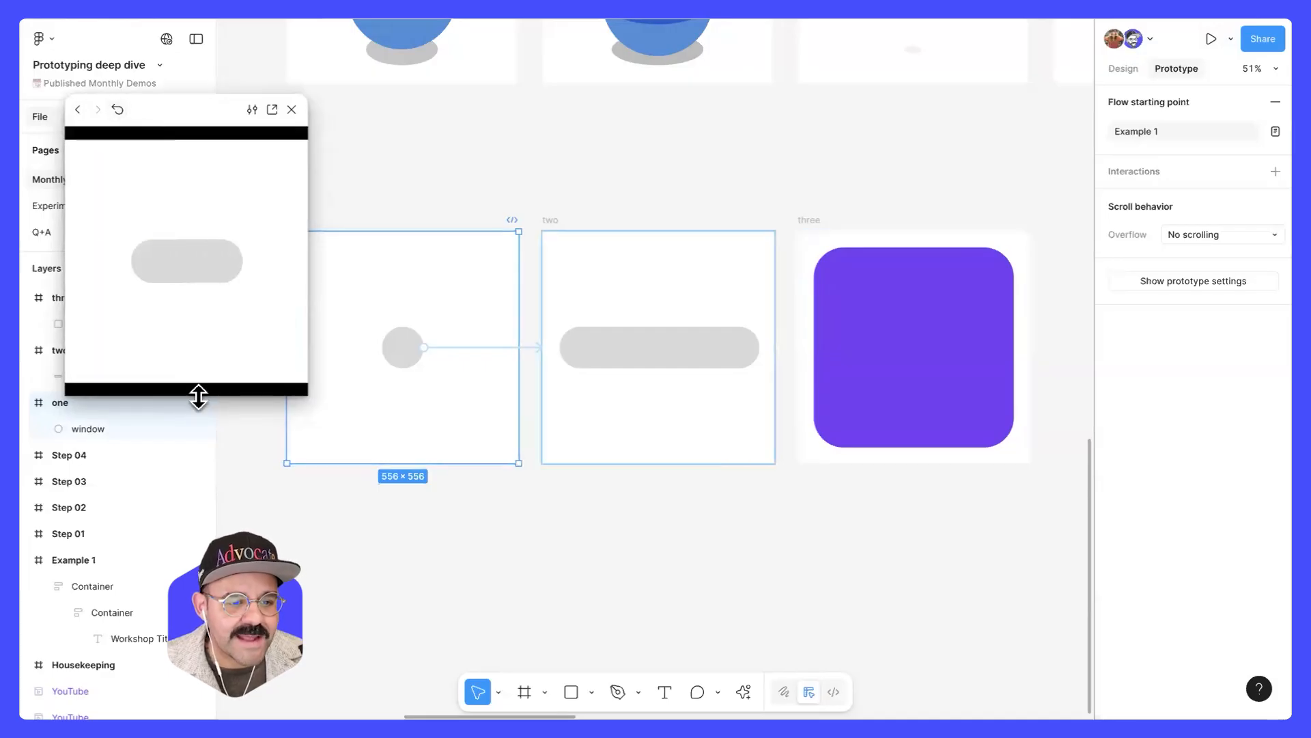
pyautogui.click(196, 393)
pyautogui.click(292, 109)
# - Change the fill of the pill shape in frame two to pinkish purple D376EB
pyautogui.click(486, 178)
pyautogui.click(684, 349)
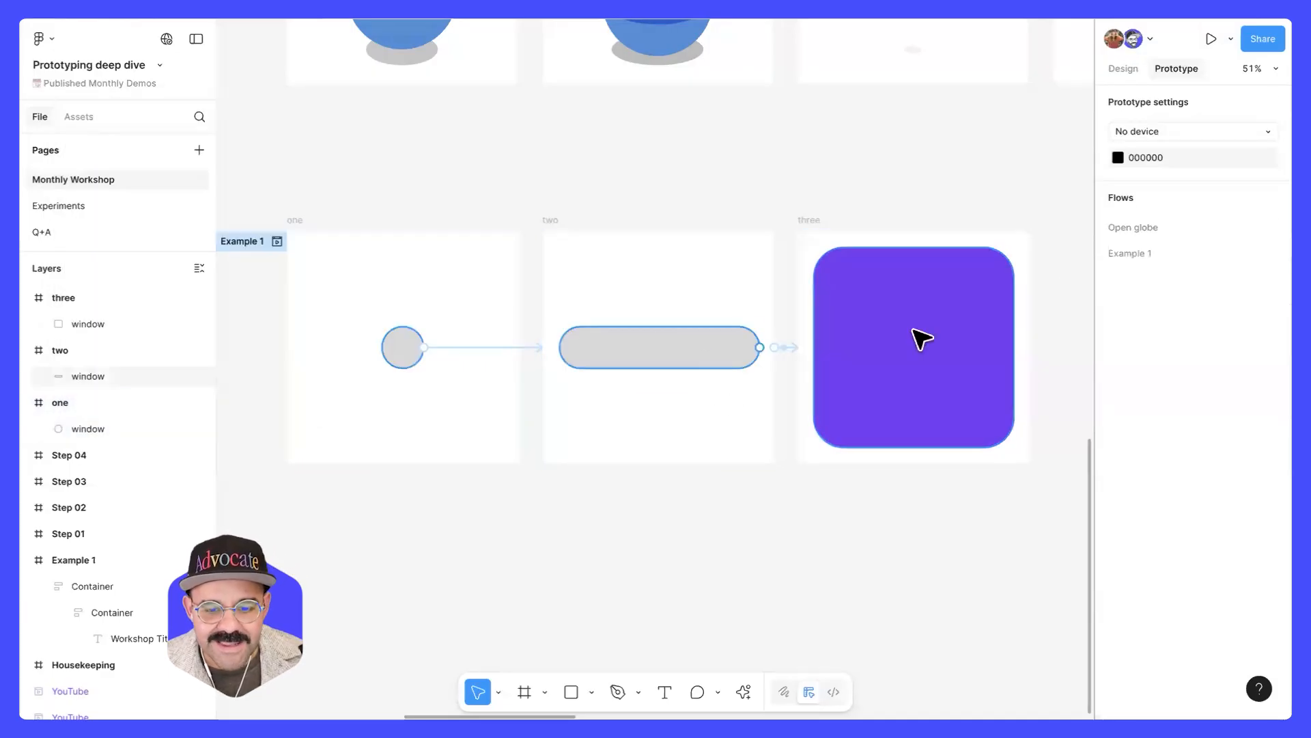
pyautogui.click(1122, 69)
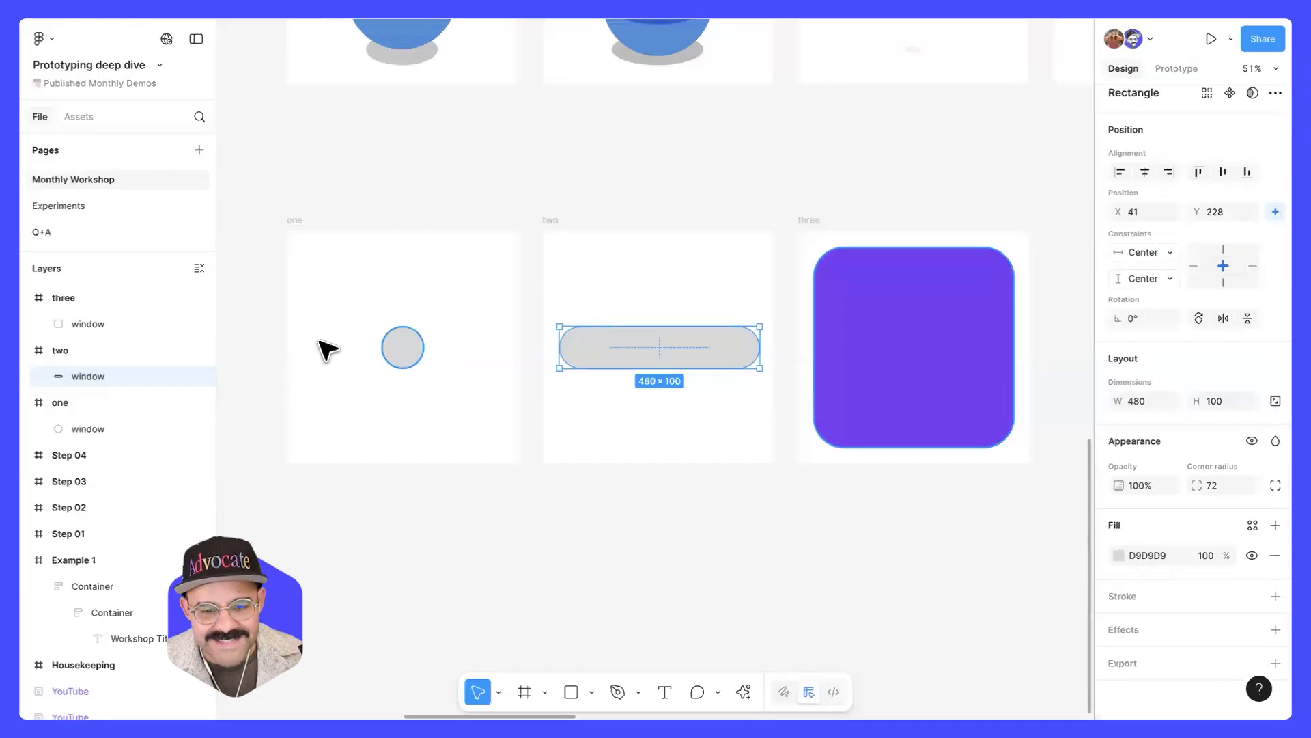
pyautogui.click(1118, 555)
pyautogui.click(1052, 527)
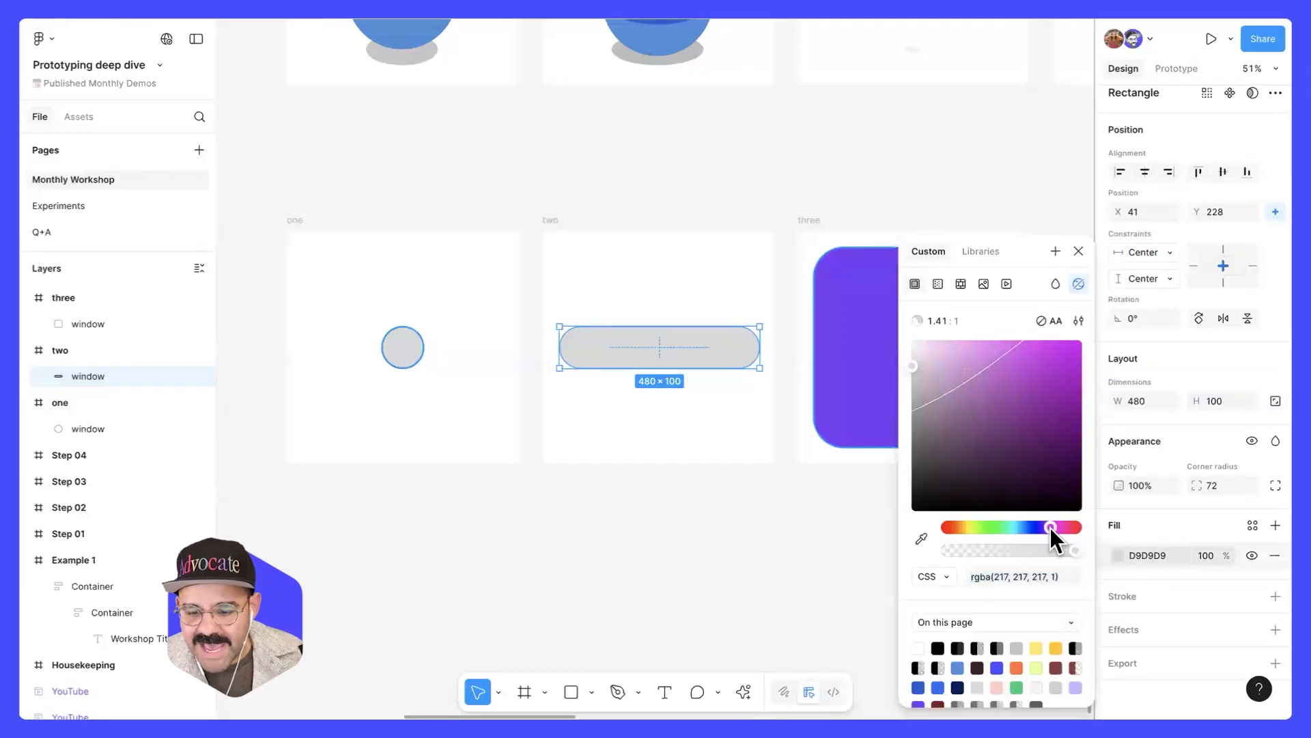
pyautogui.moveTo(1005, 370); pyautogui.dragTo(997, 359)
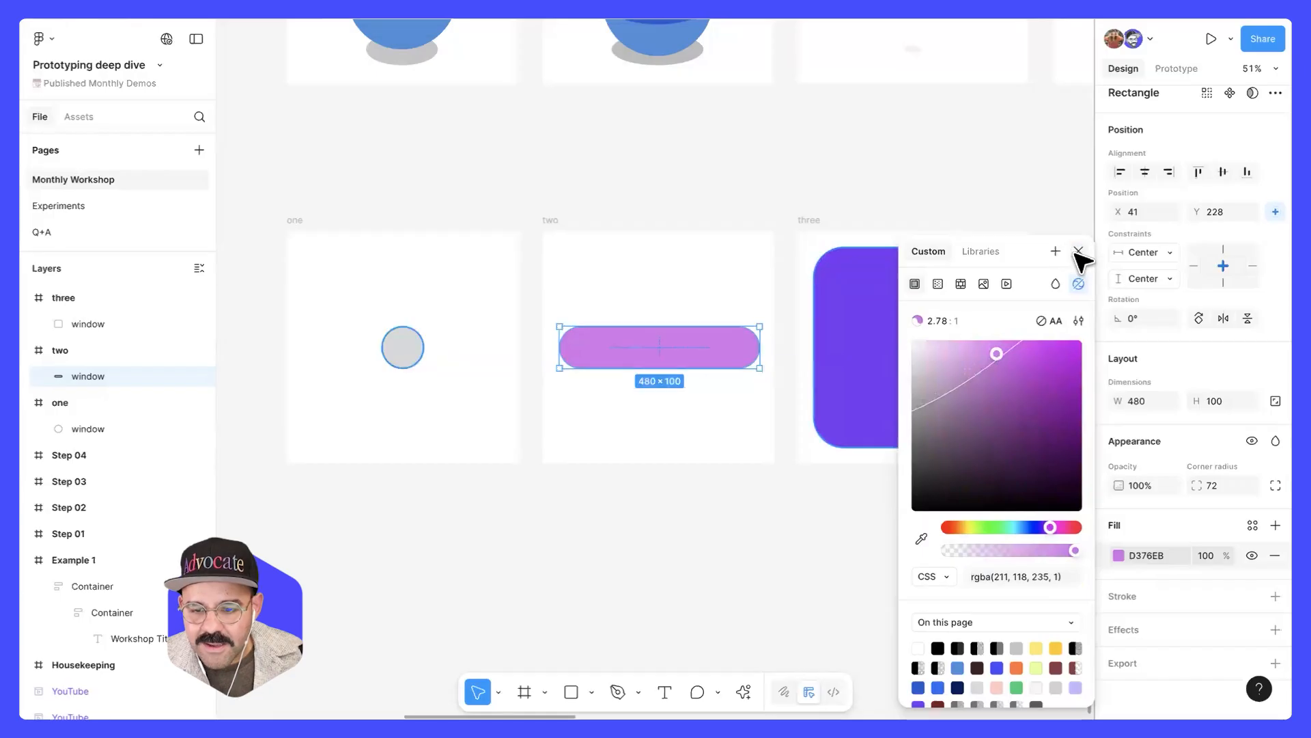
pyautogui.click(1078, 250)
# - Change the fill of the circle in frame one to blue 4630ED
pyautogui.click(509, 317)
pyautogui.click(405, 349)
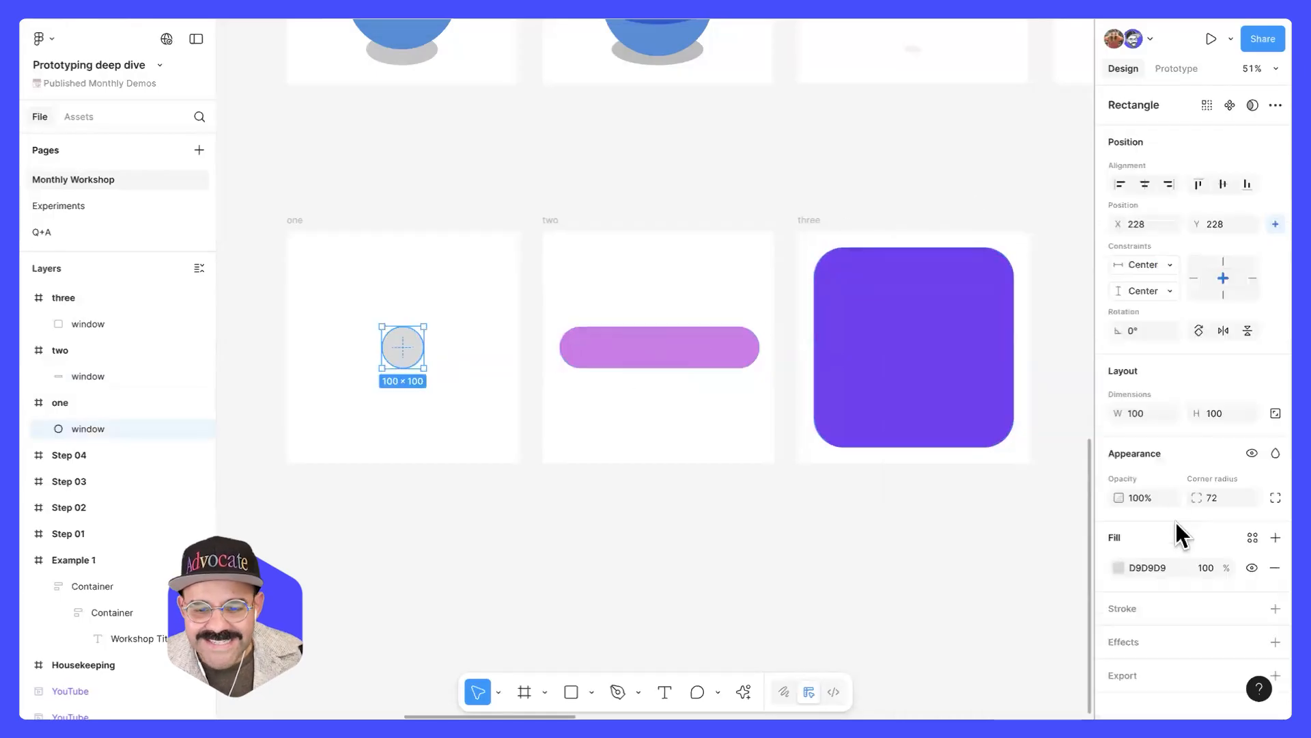
pyautogui.click(1118, 565)
pyautogui.moveTo(1042, 528); pyautogui.dragTo(1036, 527)
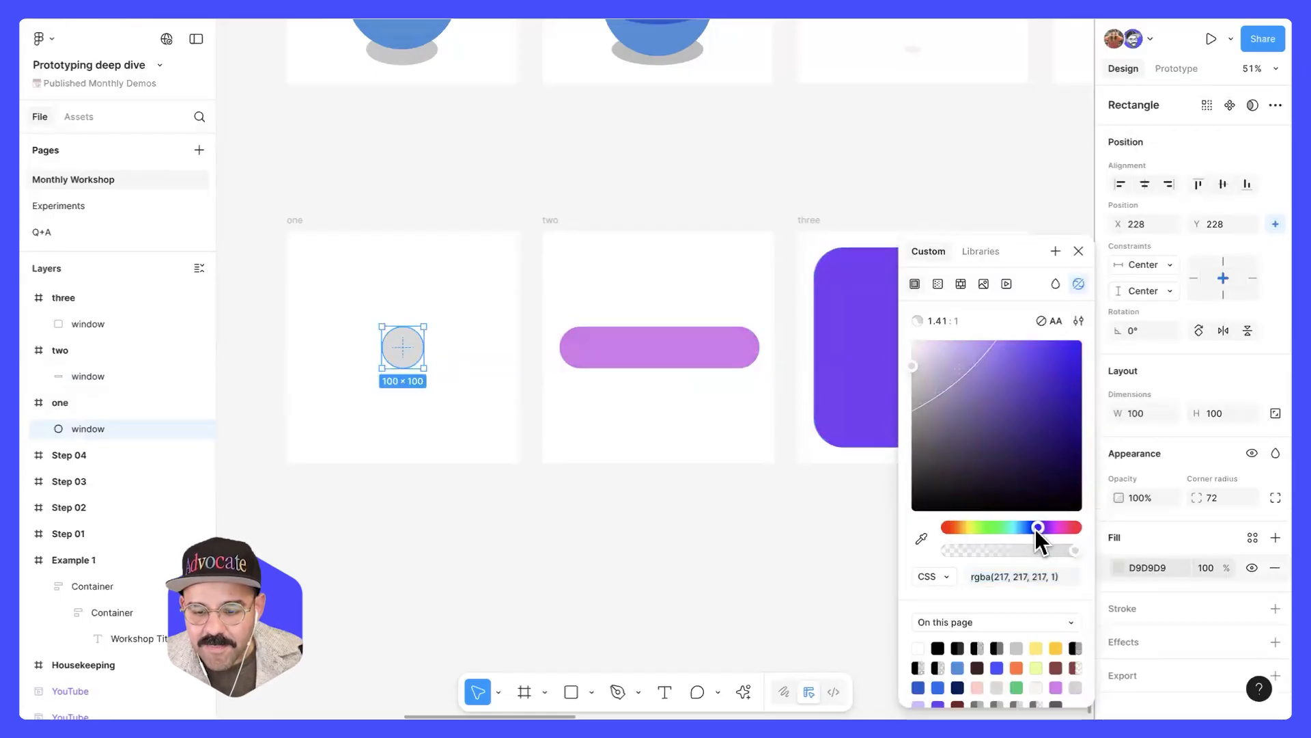
pyautogui.click(1047, 353)
pyautogui.click(840, 161)
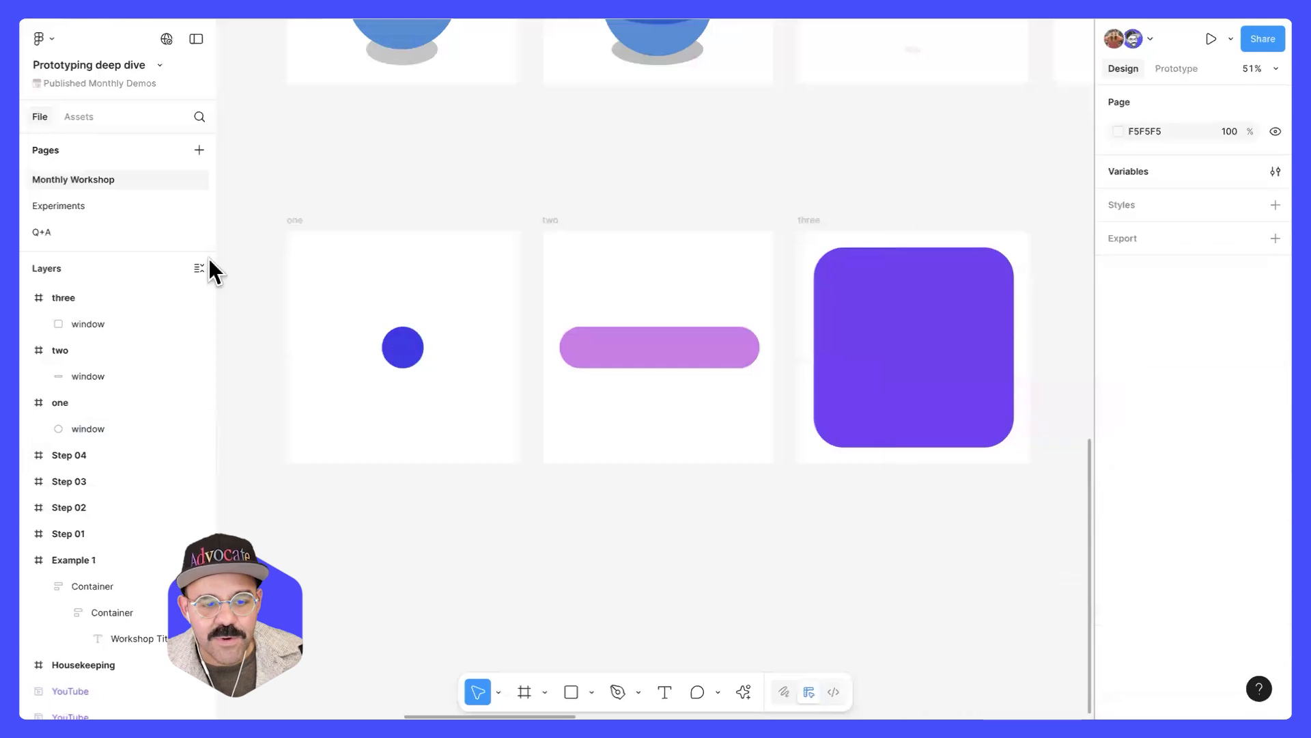
# - Preview the recolored Example 1 flow from frame one and close the preview
pyautogui.click(295, 221)
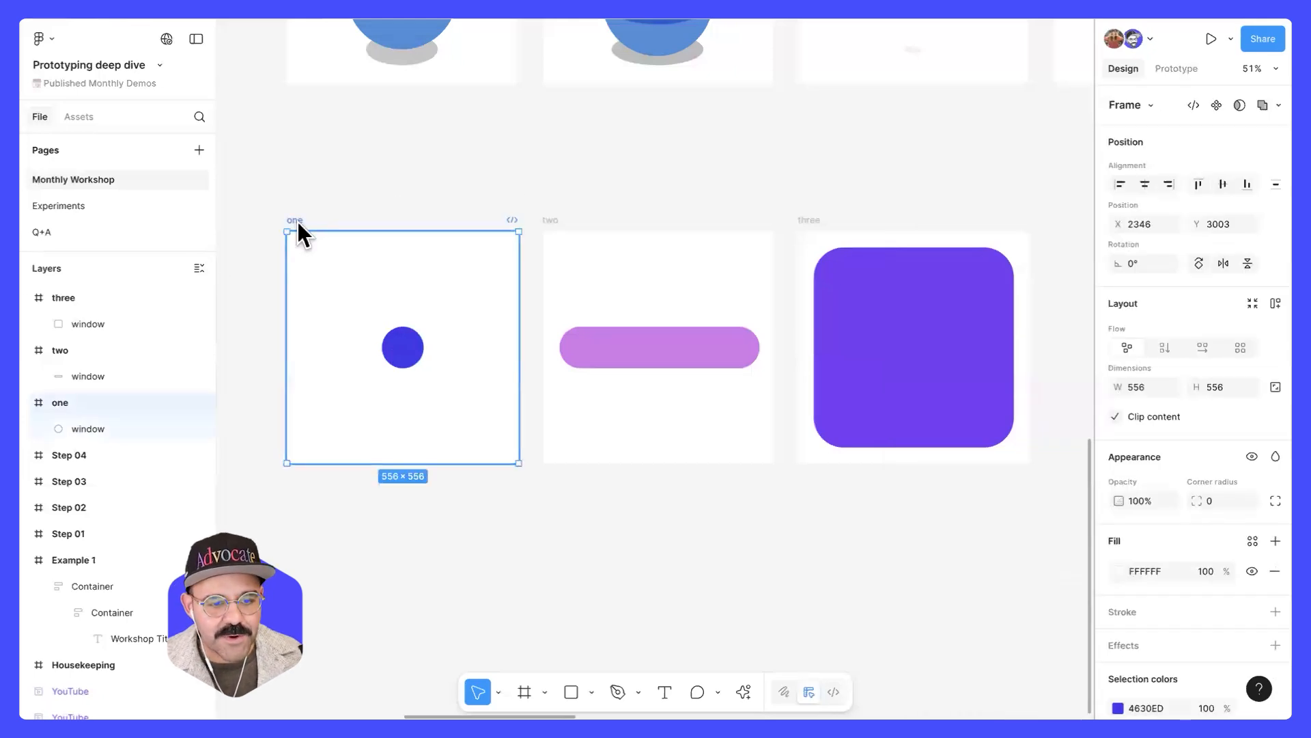
pyautogui.hotkey('shift', 'space')
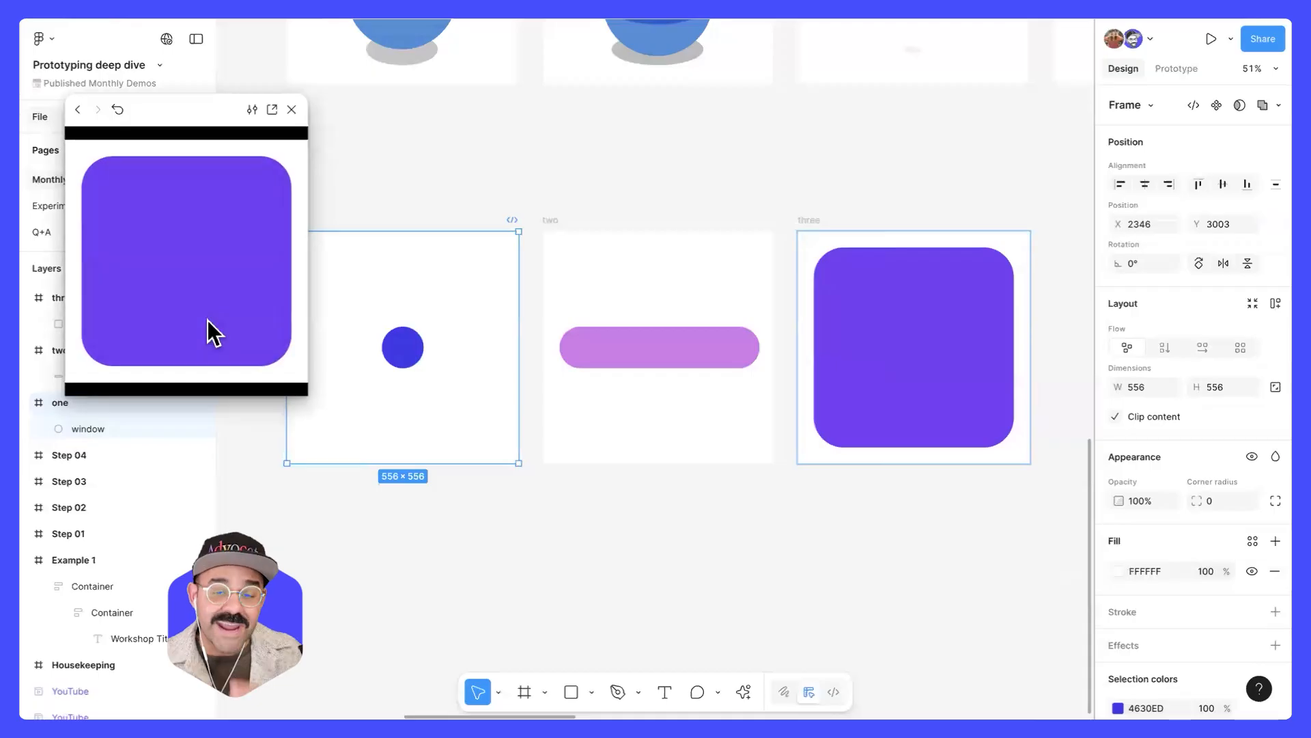
pyautogui.click(292, 109)
pyautogui.click(577, 185)
# - Examine the prototype connections between the frames of the Example 1 and Open globe flows
pyautogui.scroll(-5, 550, 257)
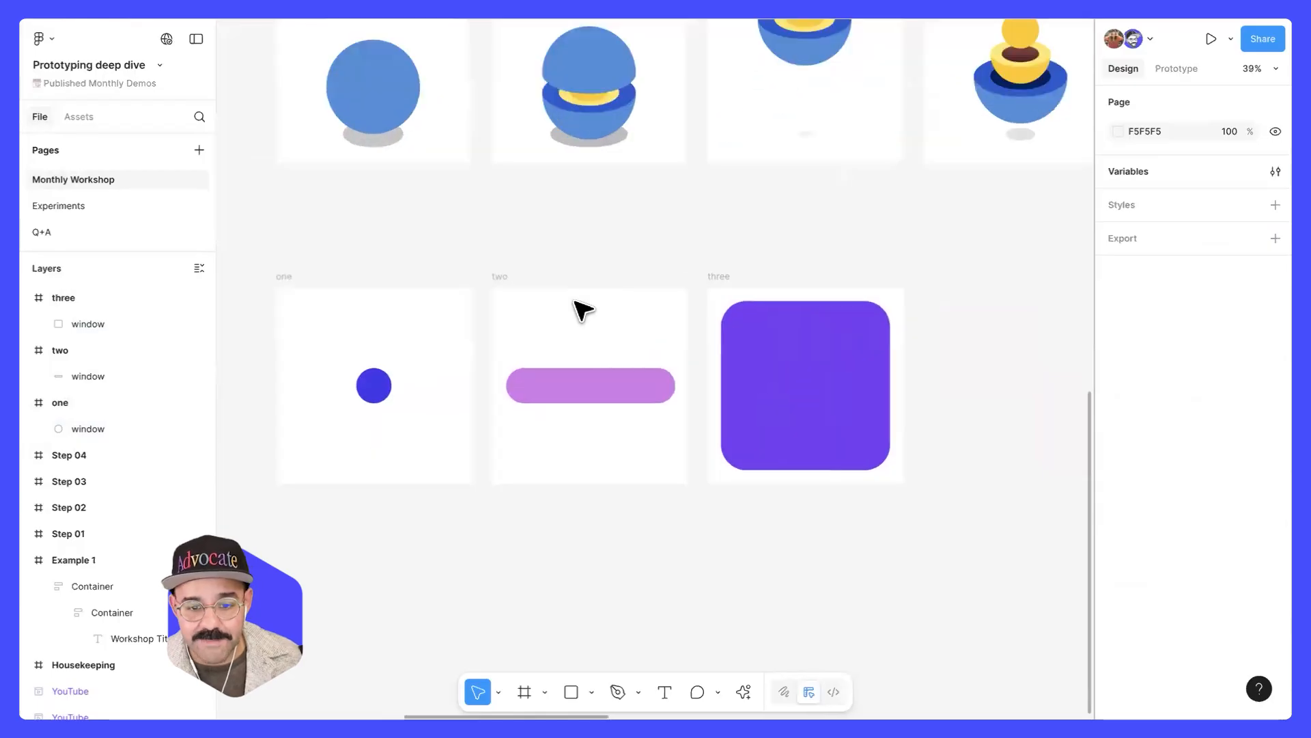
pyautogui.scroll(5, 584, 311)
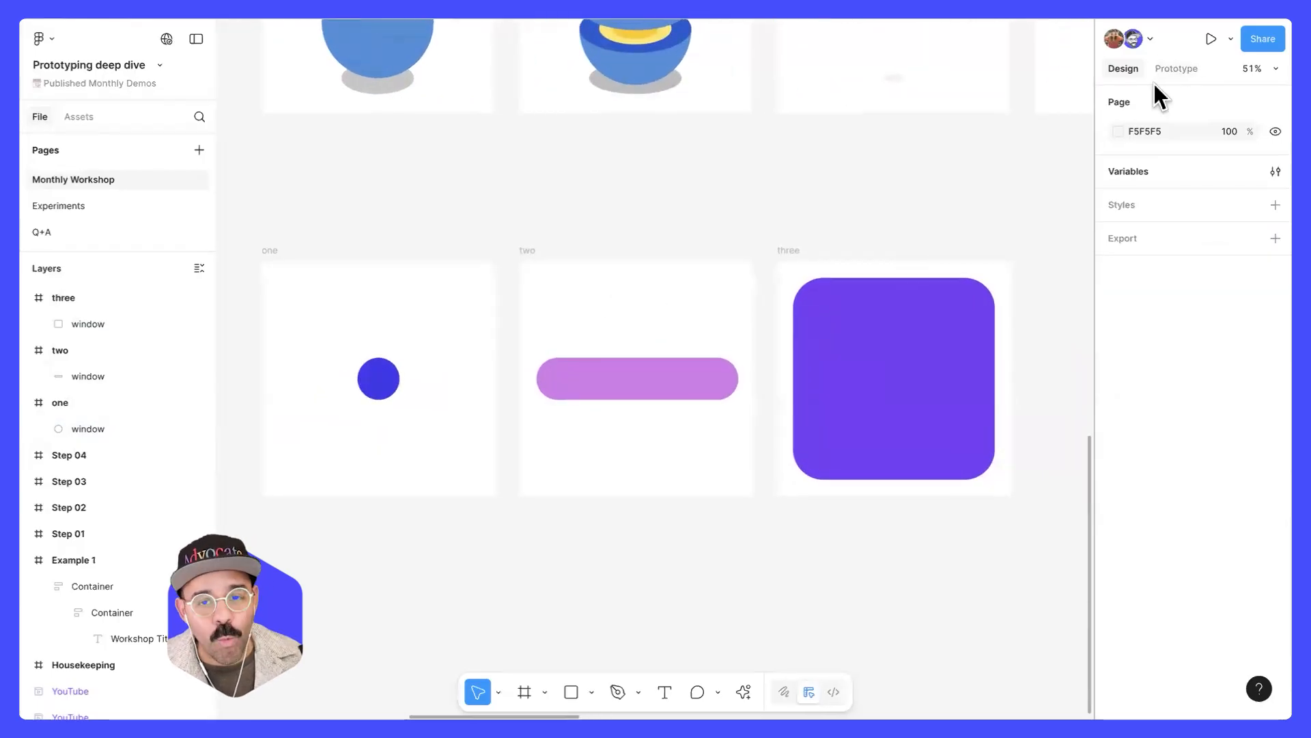
pyautogui.click(1167, 69)
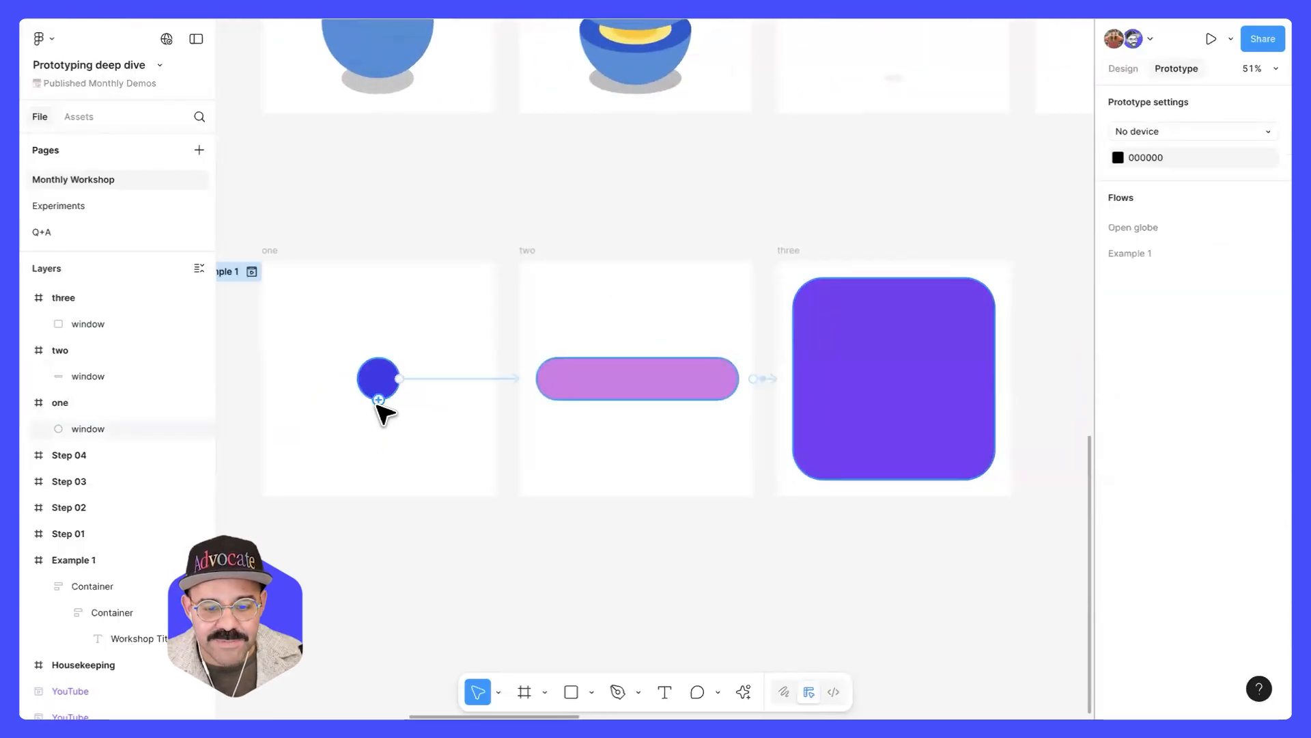
pyautogui.scroll(3, 378, 428)
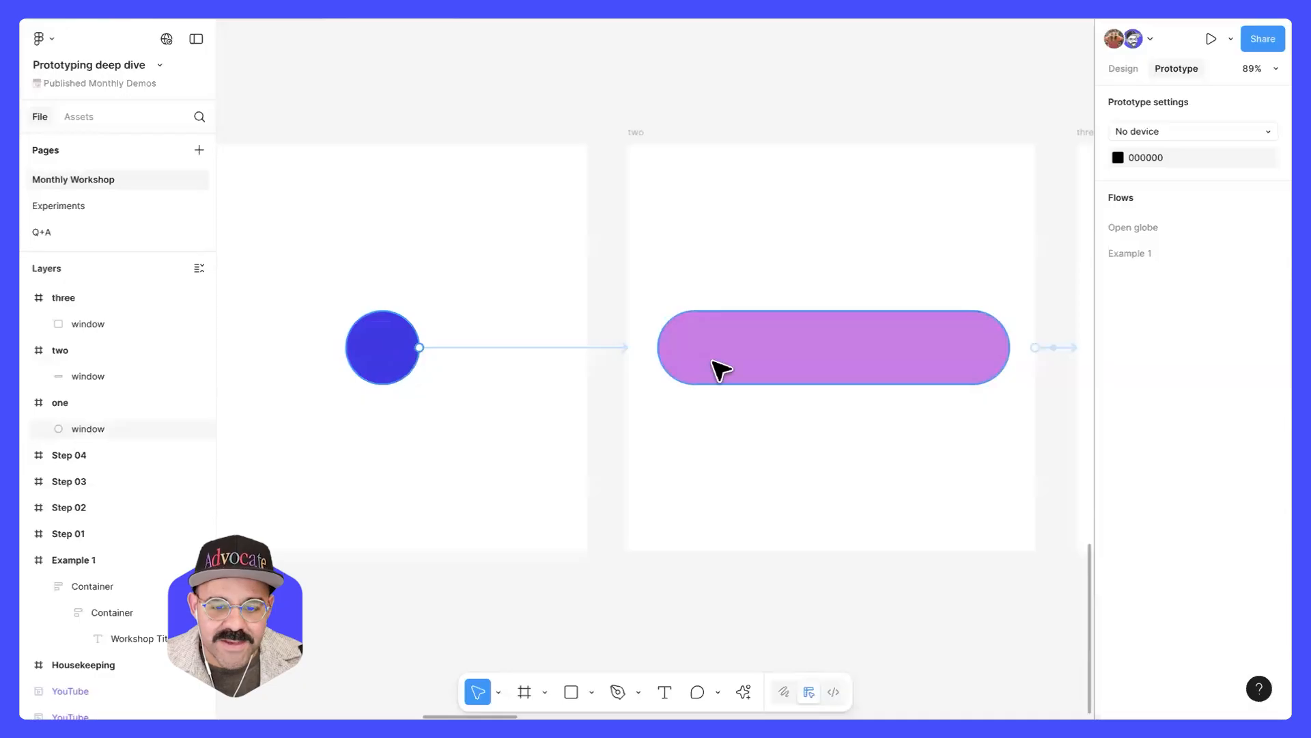
pyautogui.scroll(-3, 384, 356)
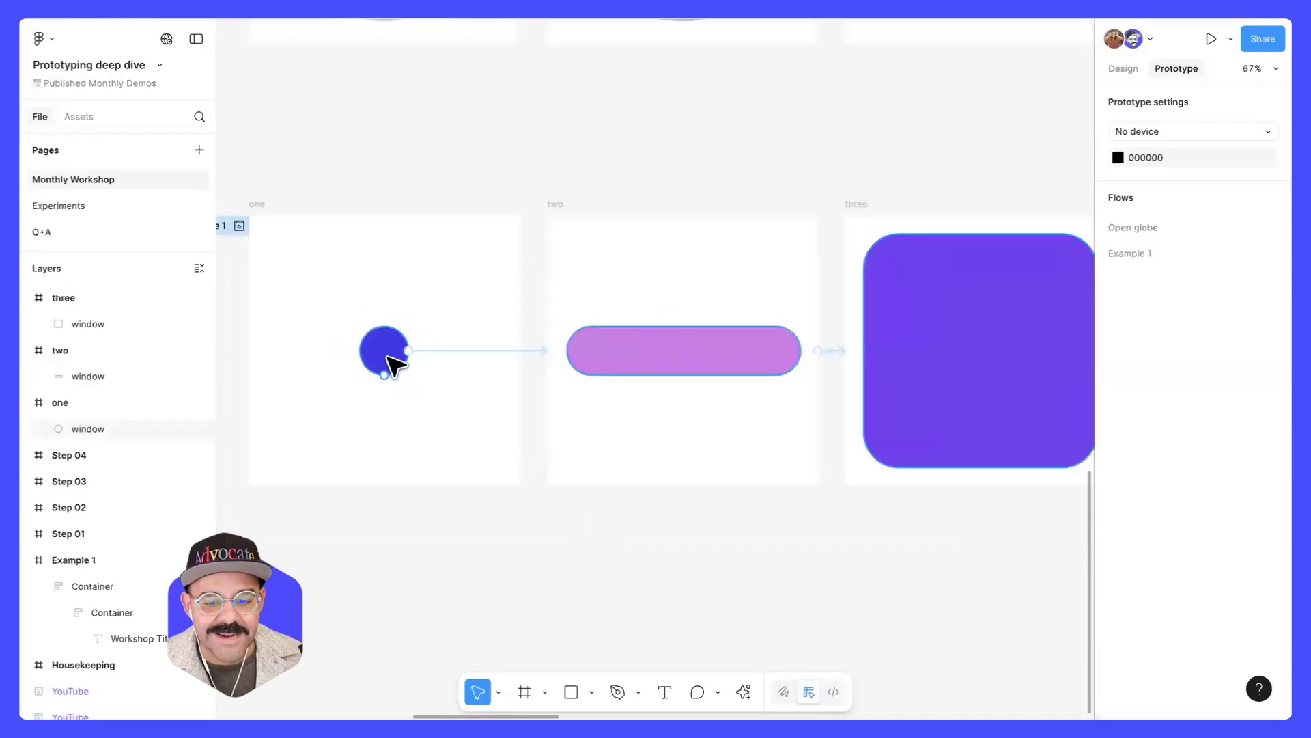
pyautogui.scroll(-3, 393, 365)
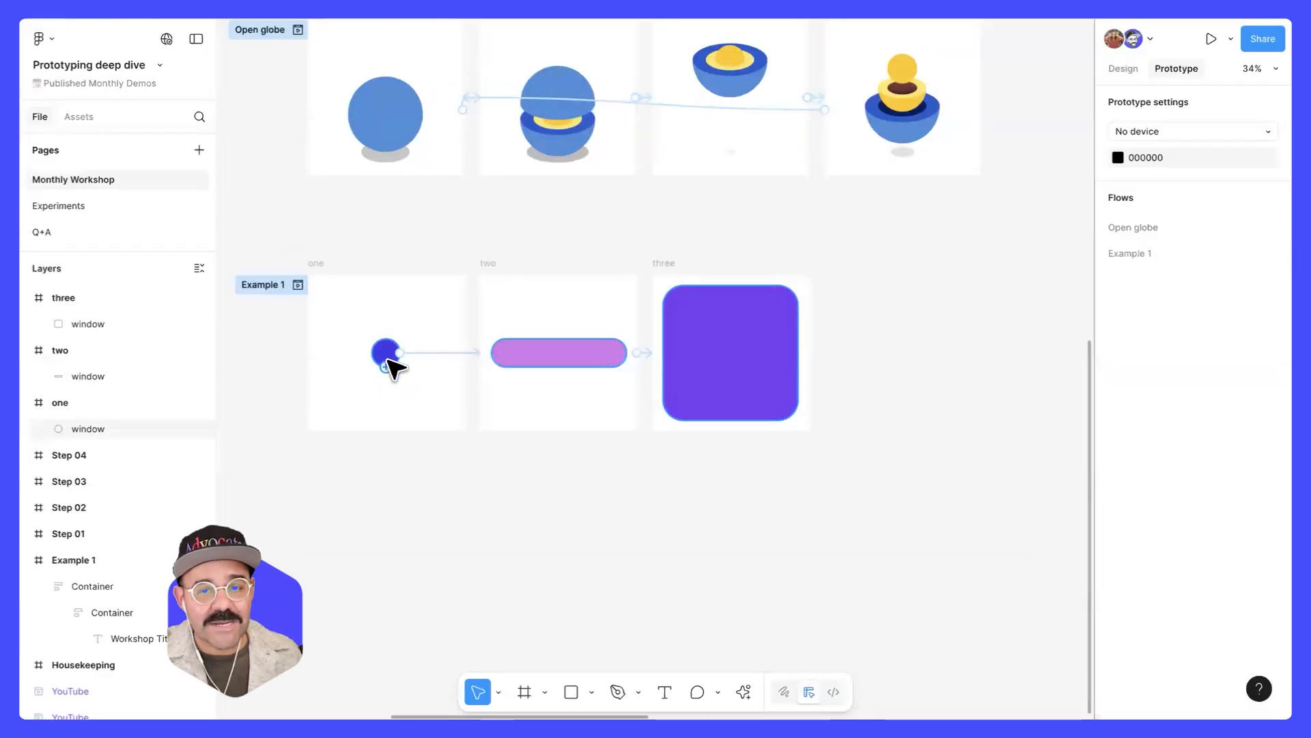
pyautogui.moveTo(319, 363); pyautogui.dragTo(565, 512)
pyautogui.moveTo(462, 407); pyautogui.dragTo(487, 356)
pyautogui.moveTo(555, 290); pyautogui.dragTo(591, 395)
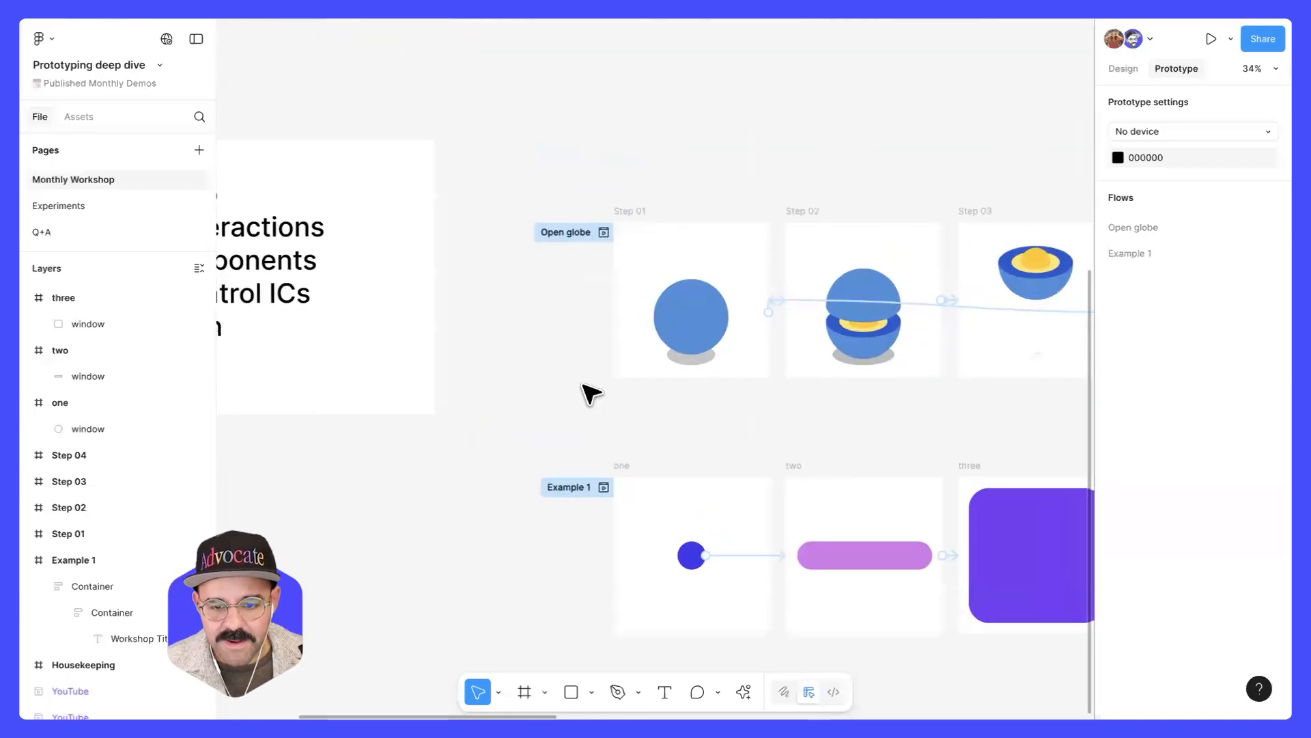
pyautogui.hscroll(5, 591, 394)
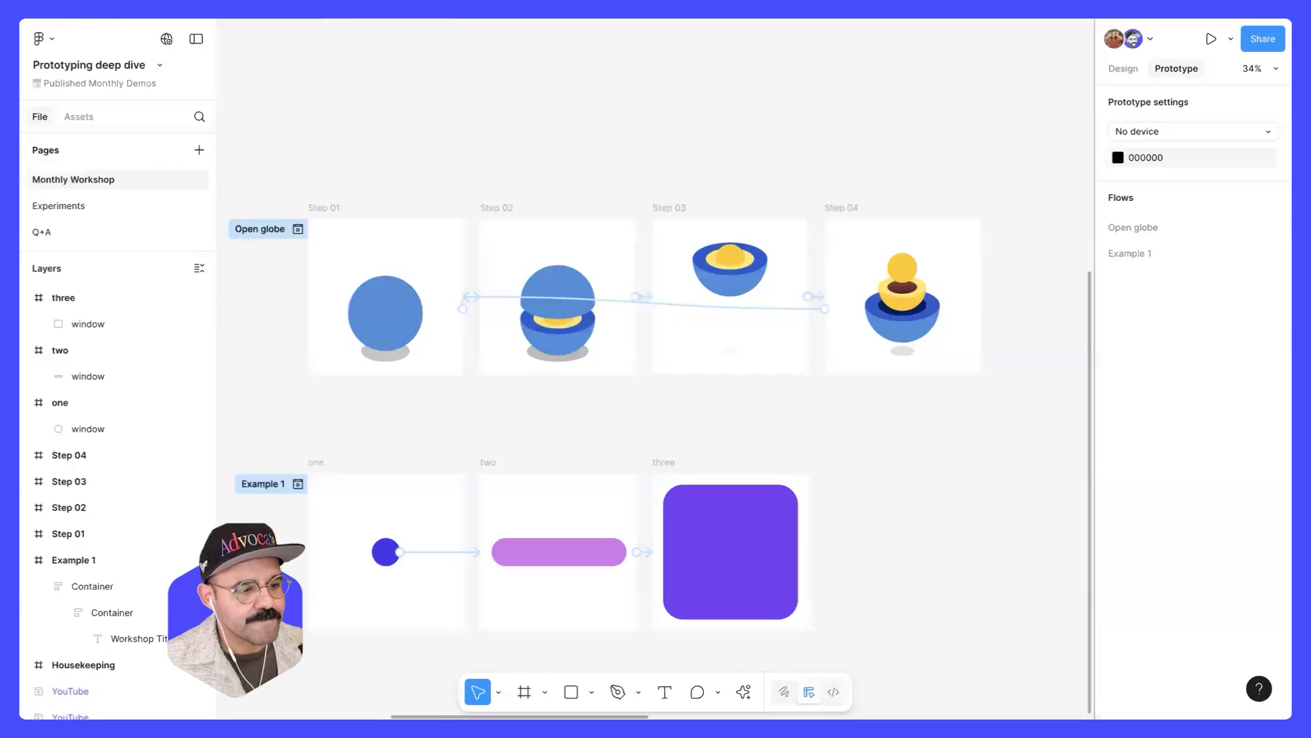
# - Inspect the interaction linking the circle in frame one to frame two, and close its settings
pyautogui.moveTo(493, 190); pyautogui.dragTo(529, 130)
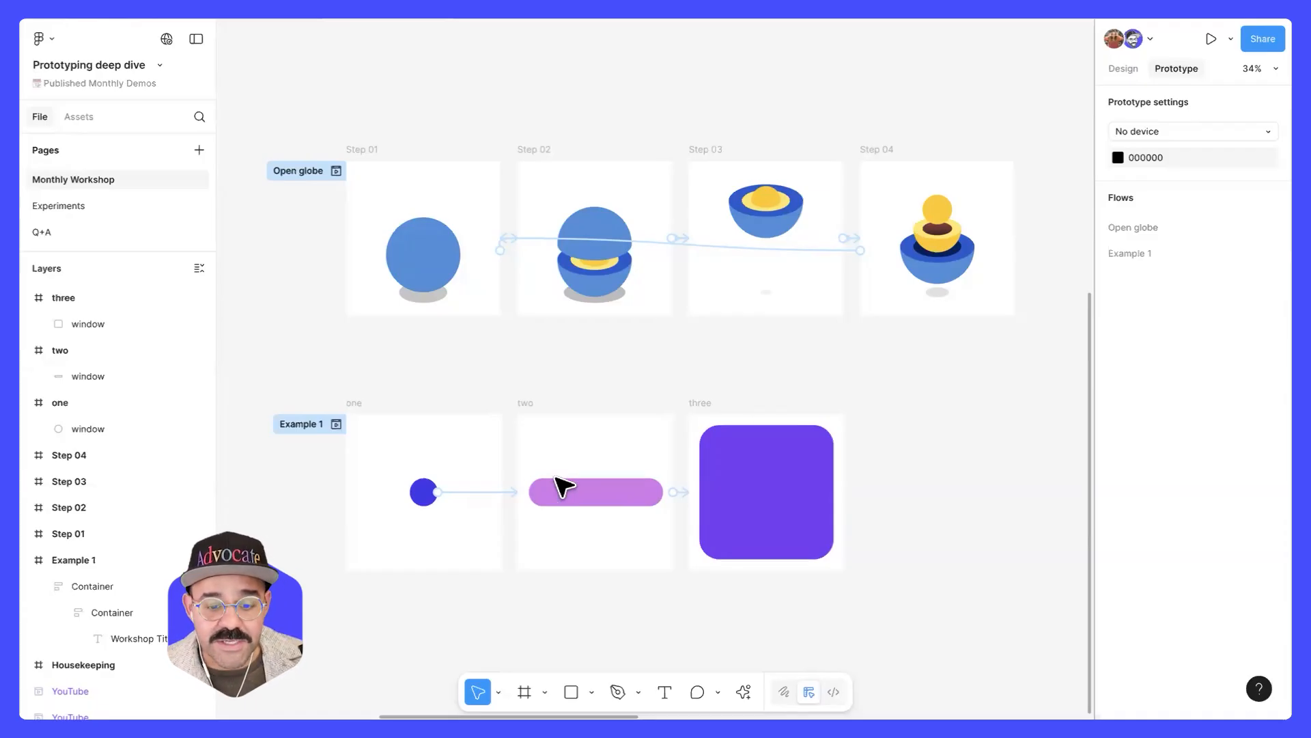
pyautogui.click(506, 493)
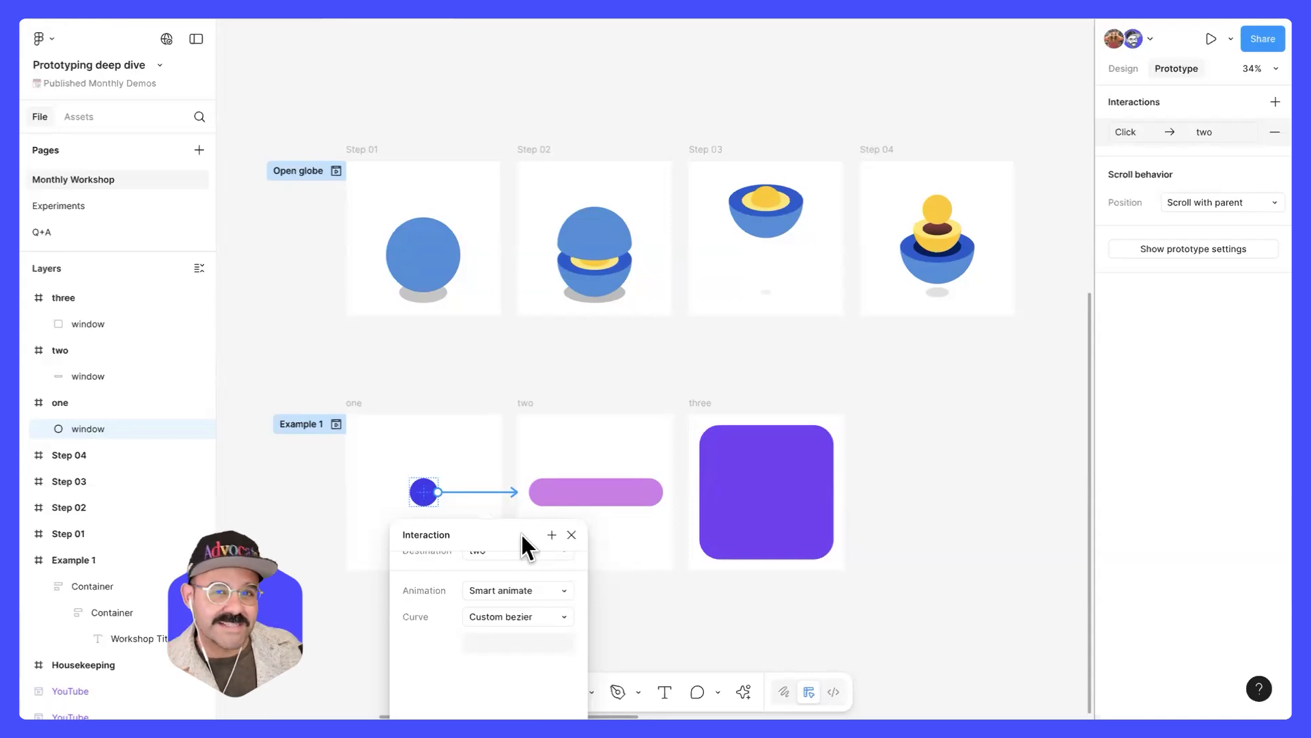
pyautogui.click(596, 367)
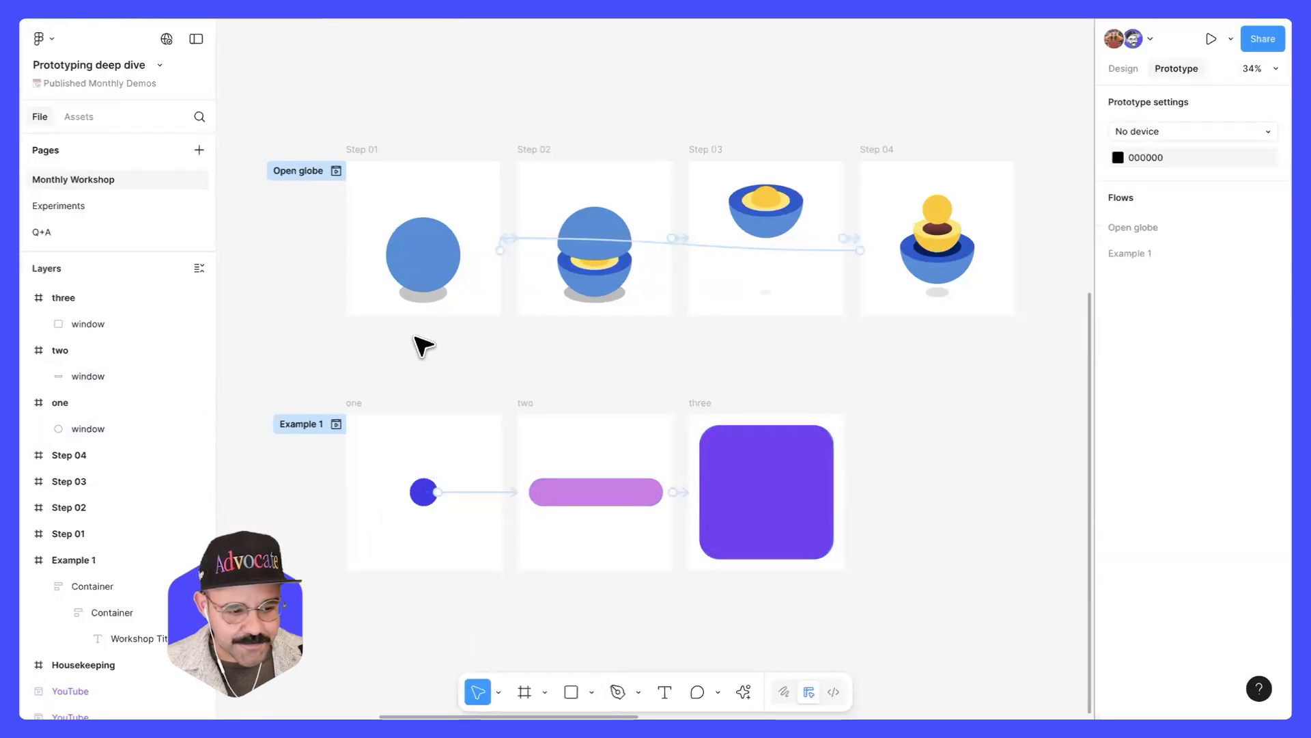
# - Review the workshop agenda list beside the flow frames and return to the Open globe and Example 1 flows
pyautogui.scroll(-2, 462, 367)
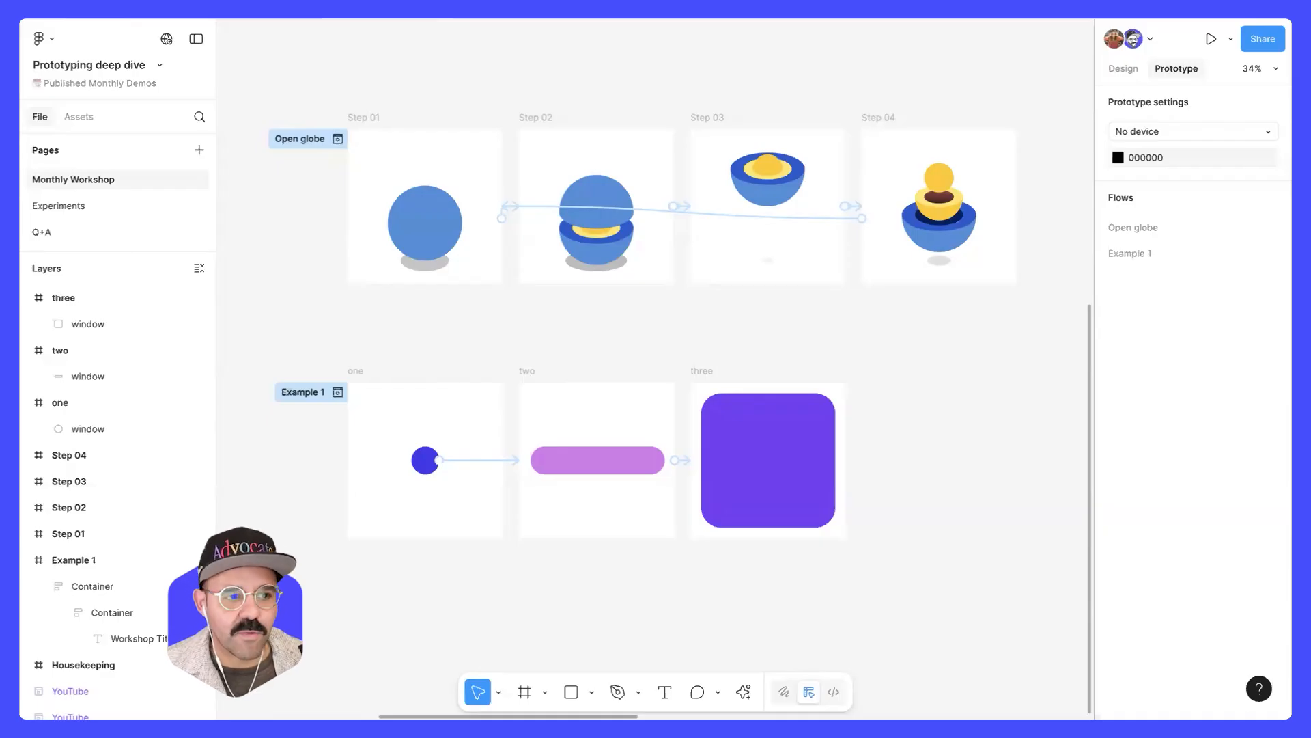
pyautogui.scroll(-5, 146, 351)
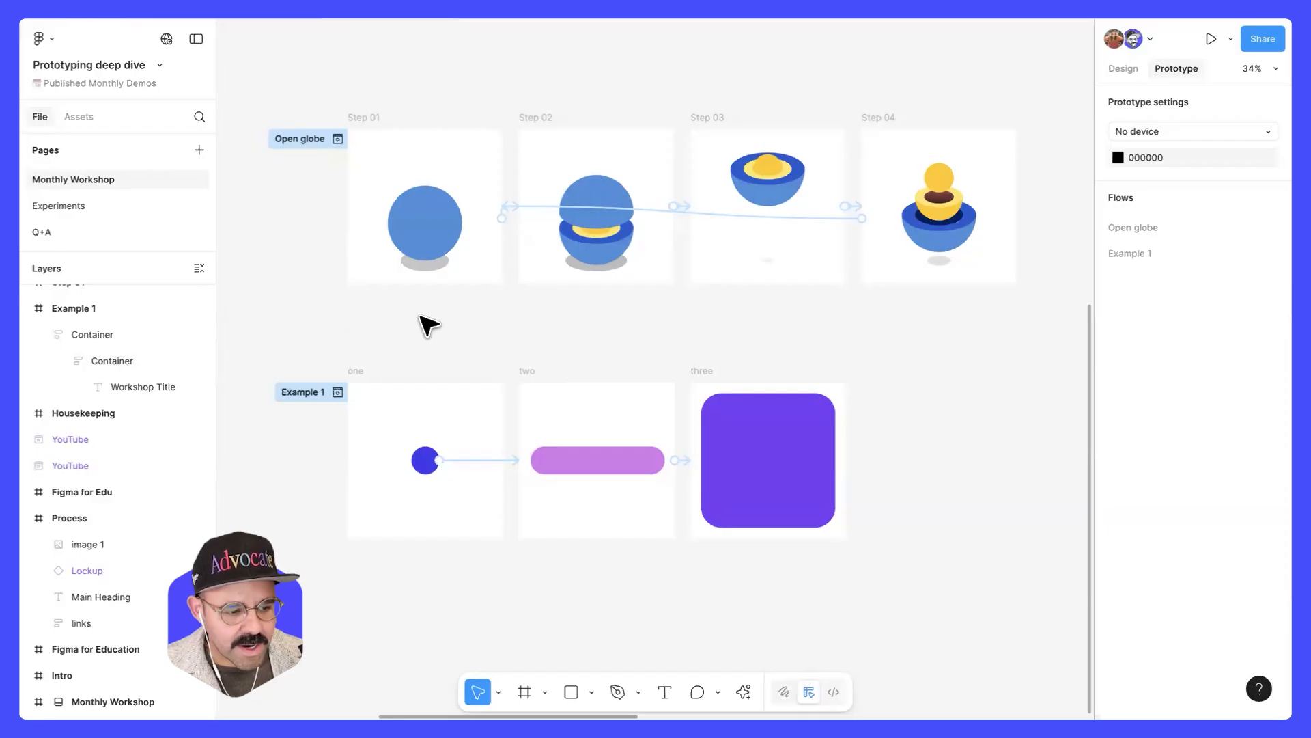
pyautogui.scroll(-2, 478, 318)
pyautogui.moveTo(471, 320); pyautogui.dragTo(457, 324)
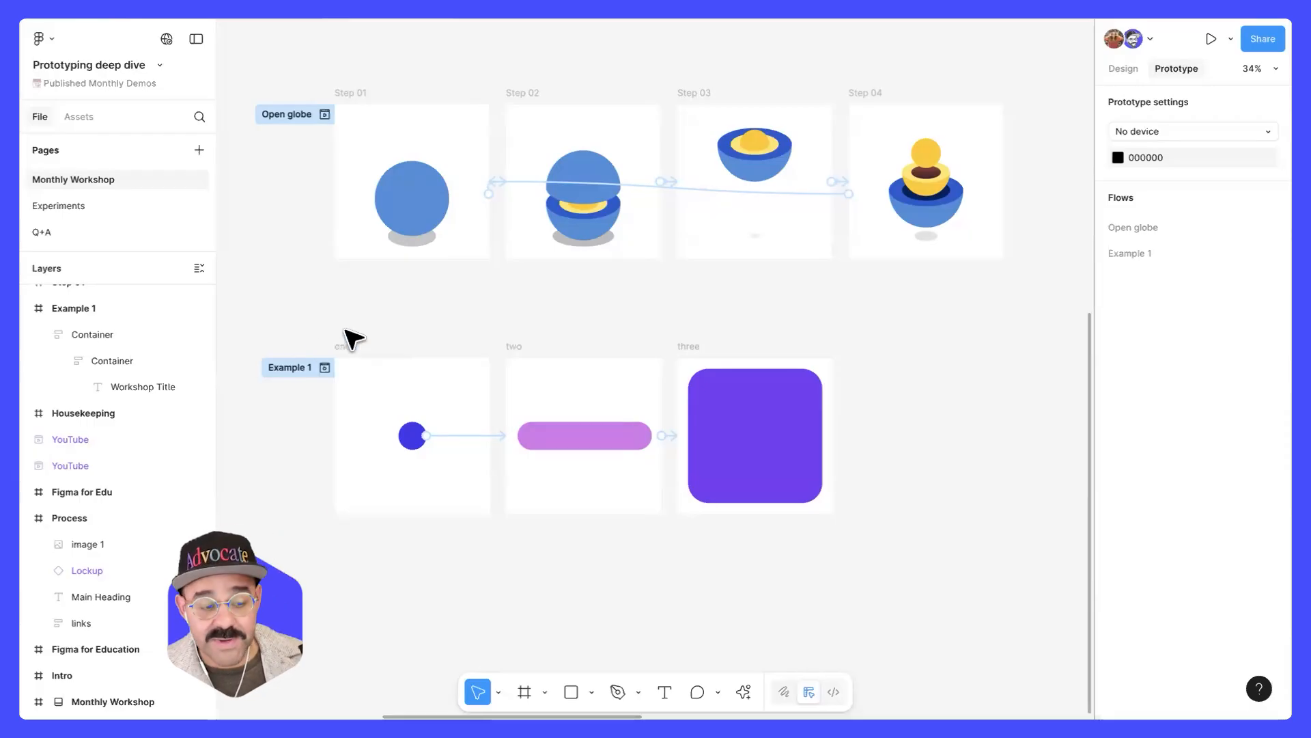
pyautogui.press('space')
pyautogui.moveTo(492, 313); pyautogui.dragTo(773, 404)
pyautogui.press('space')
pyautogui.press('space')
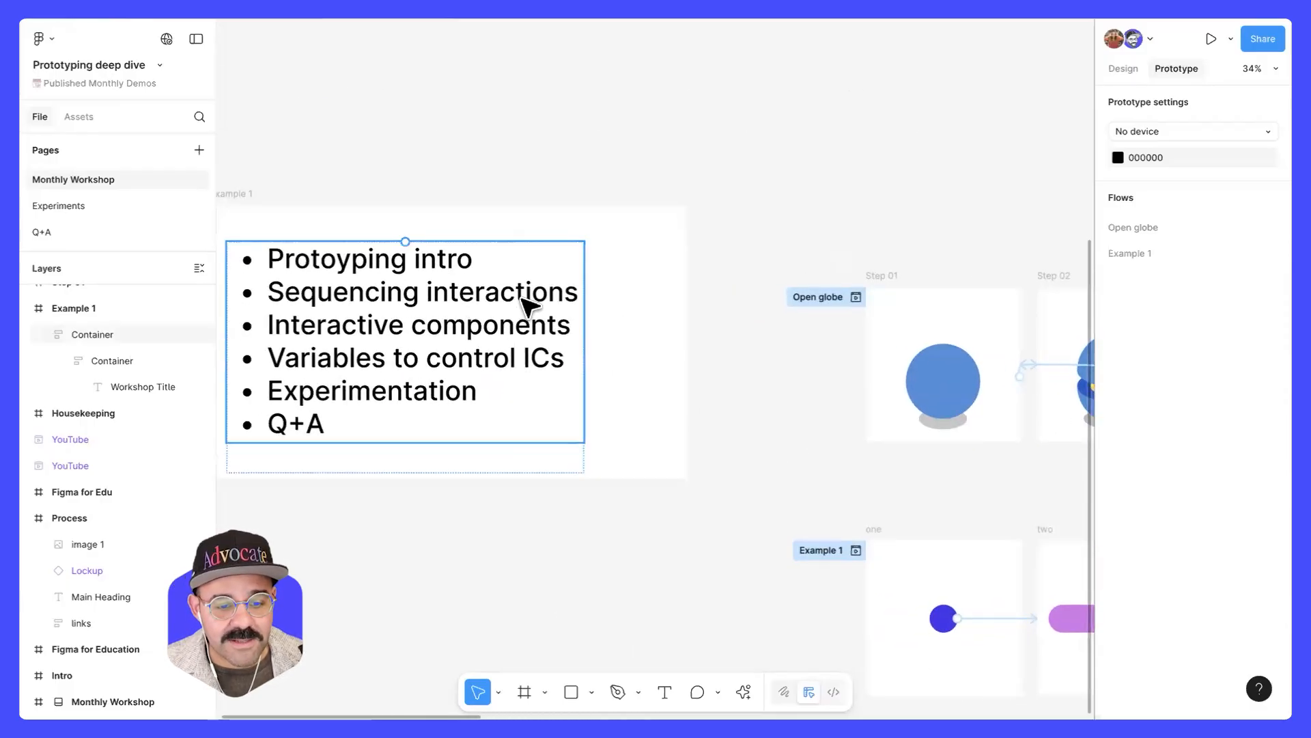
pyautogui.press('space')
pyautogui.moveTo(497, 376); pyautogui.dragTo(185, 235)
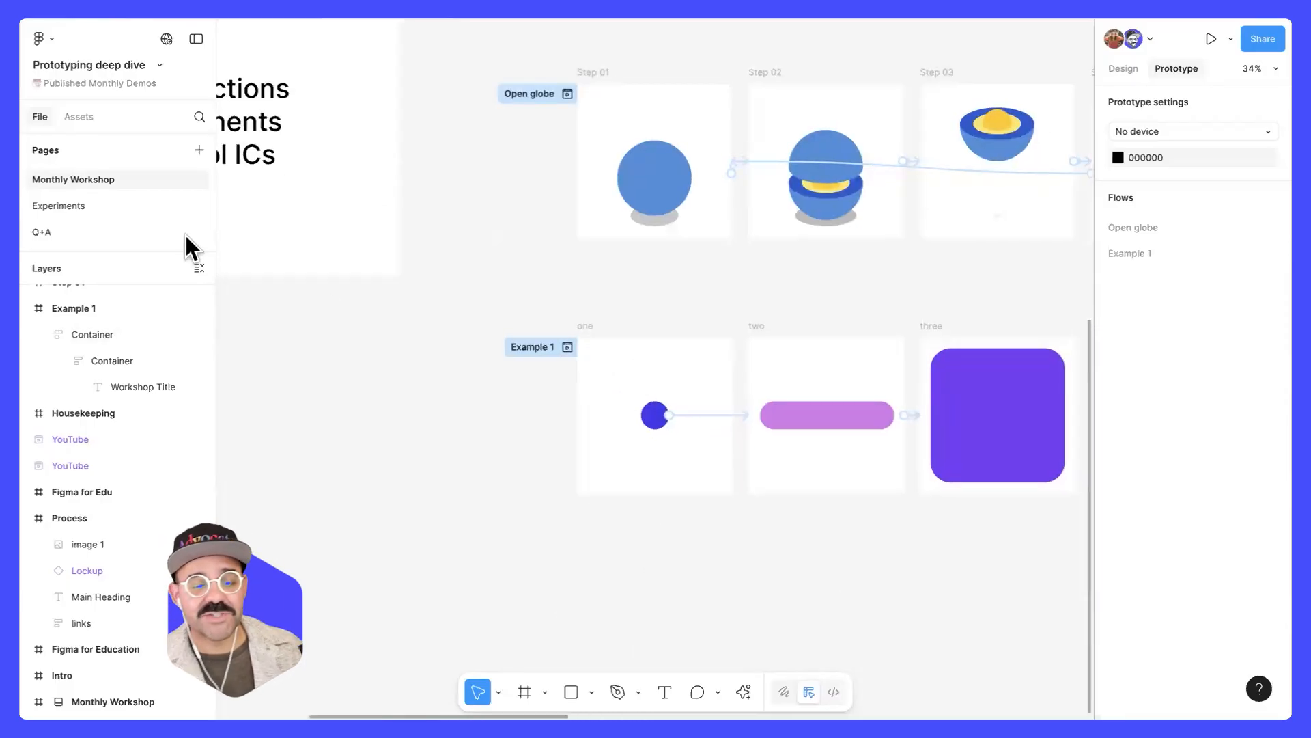
# - Look over the prototypes on the Experiments page and return to the Monthly Workshop page
pyautogui.click(96, 202)
pyautogui.scroll(-5, 576, 211)
pyautogui.press('space')
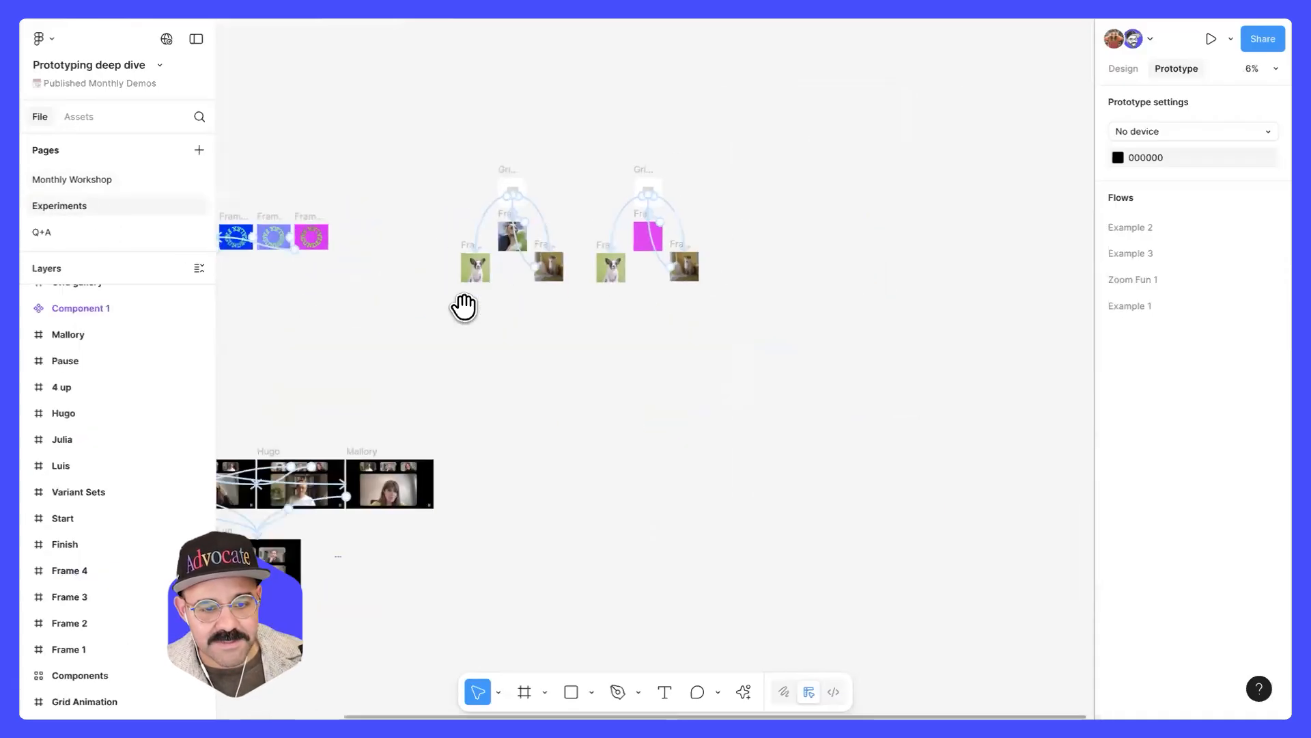
pyautogui.moveTo(574, 326); pyautogui.dragTo(426, 440)
pyautogui.scroll(1, 675, 171)
pyautogui.click(123, 180)
pyautogui.hscroll(5, 651, 360)
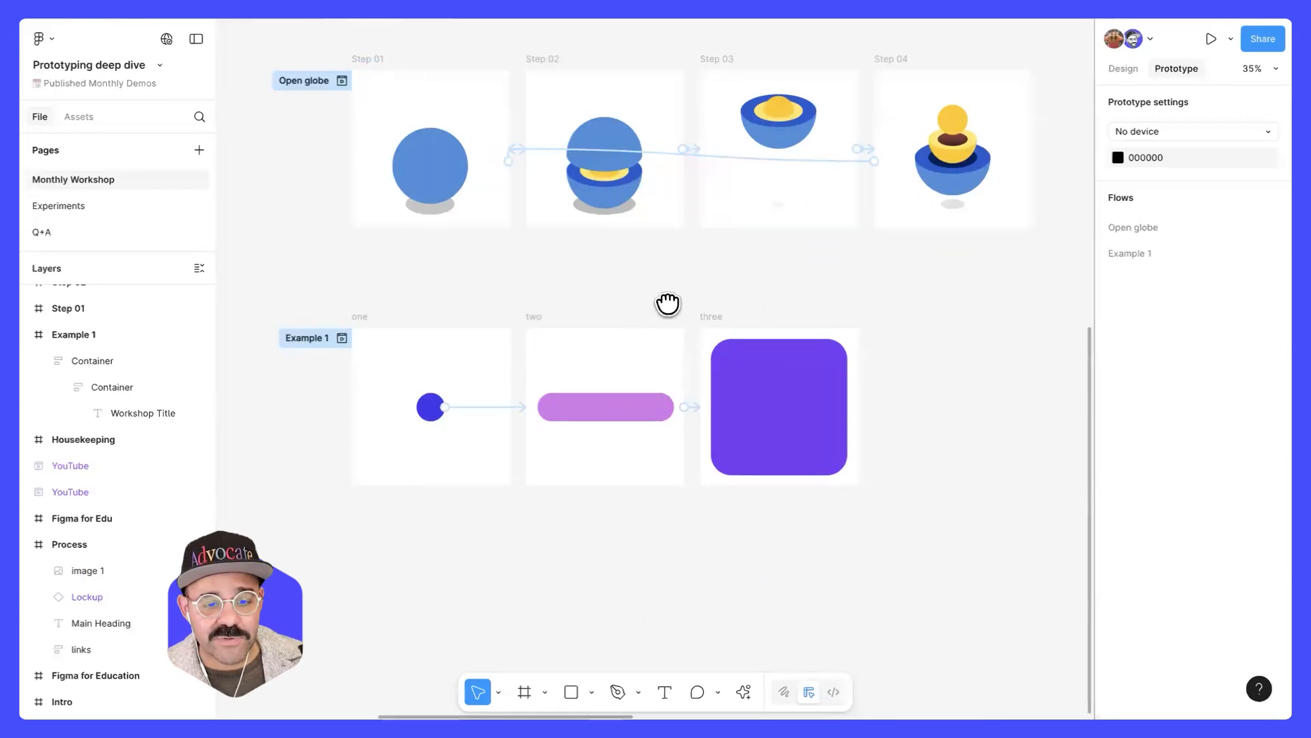
# - Examine the Open globe frames in outline mode and switch back to the normal view
pyautogui.scroll(3, 667, 305)
pyautogui.hscroll(2, 668, 304)
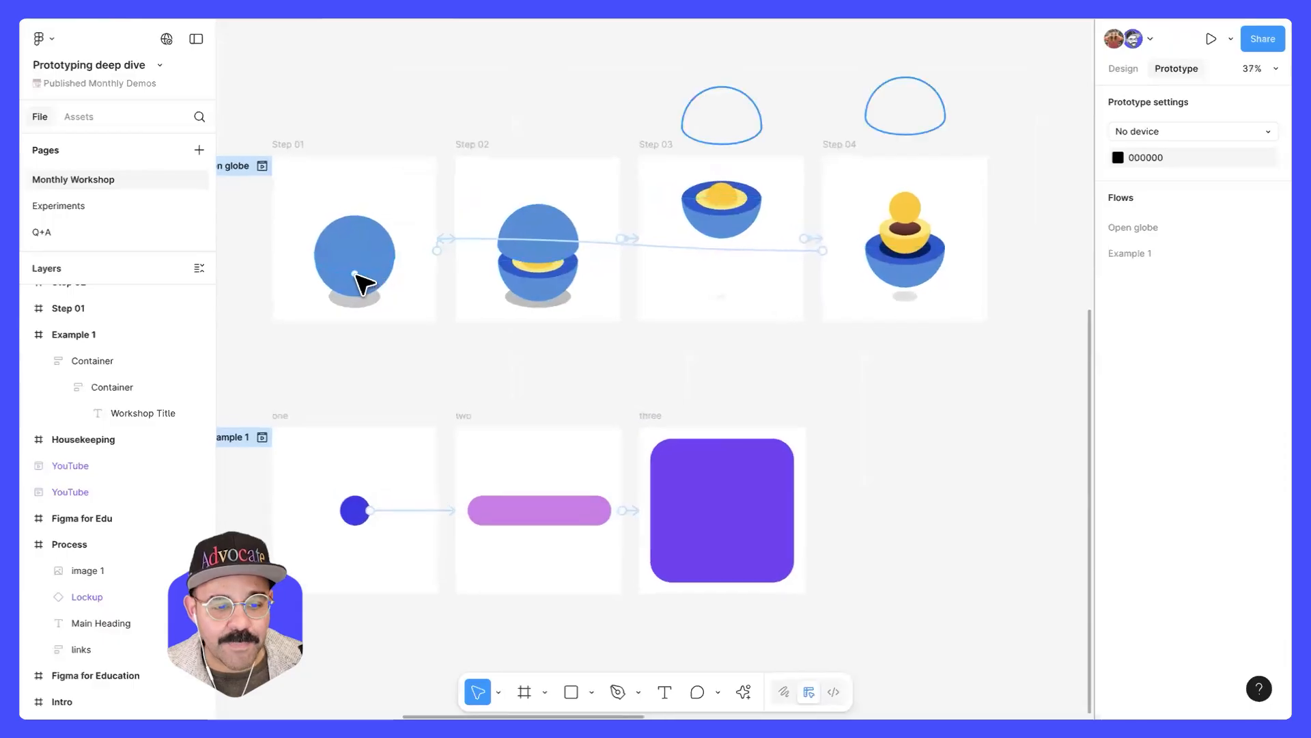
pyautogui.scroll(3, 363, 280)
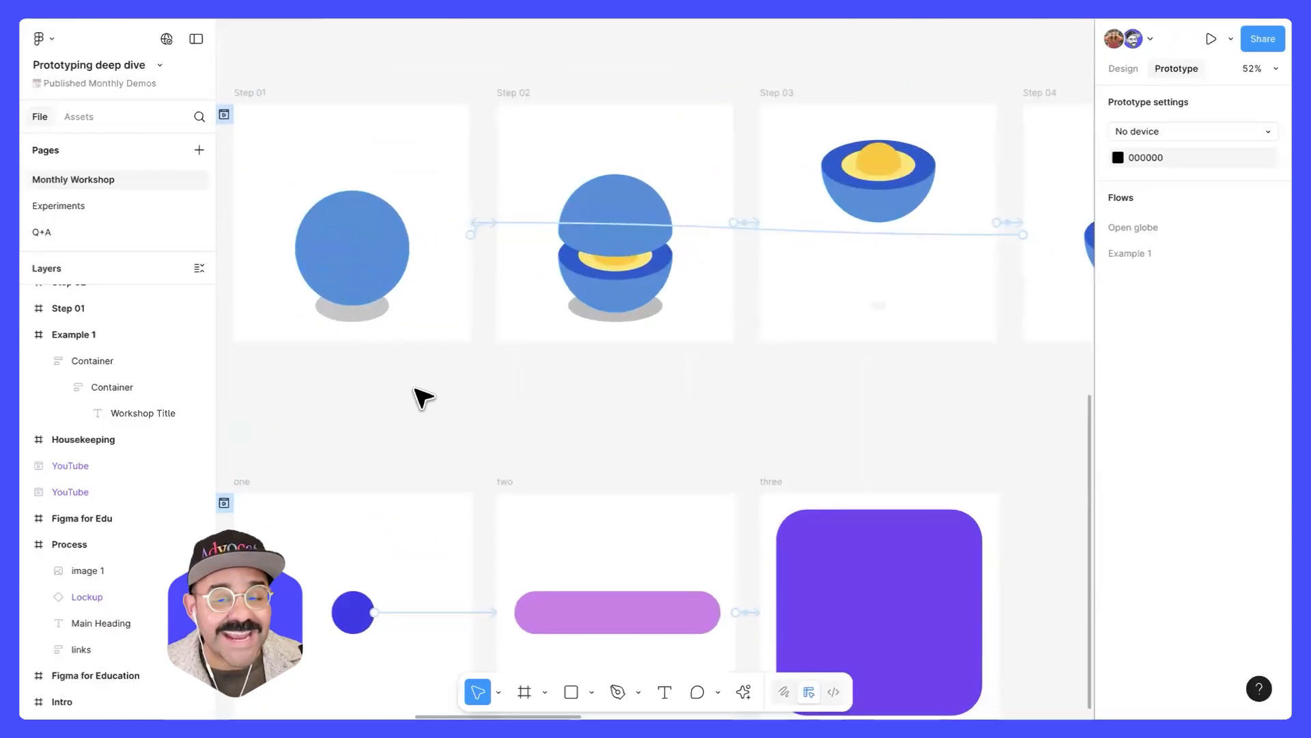
pyautogui.scroll(-3, 420, 391)
pyautogui.hotkey('ctrl', 'y')
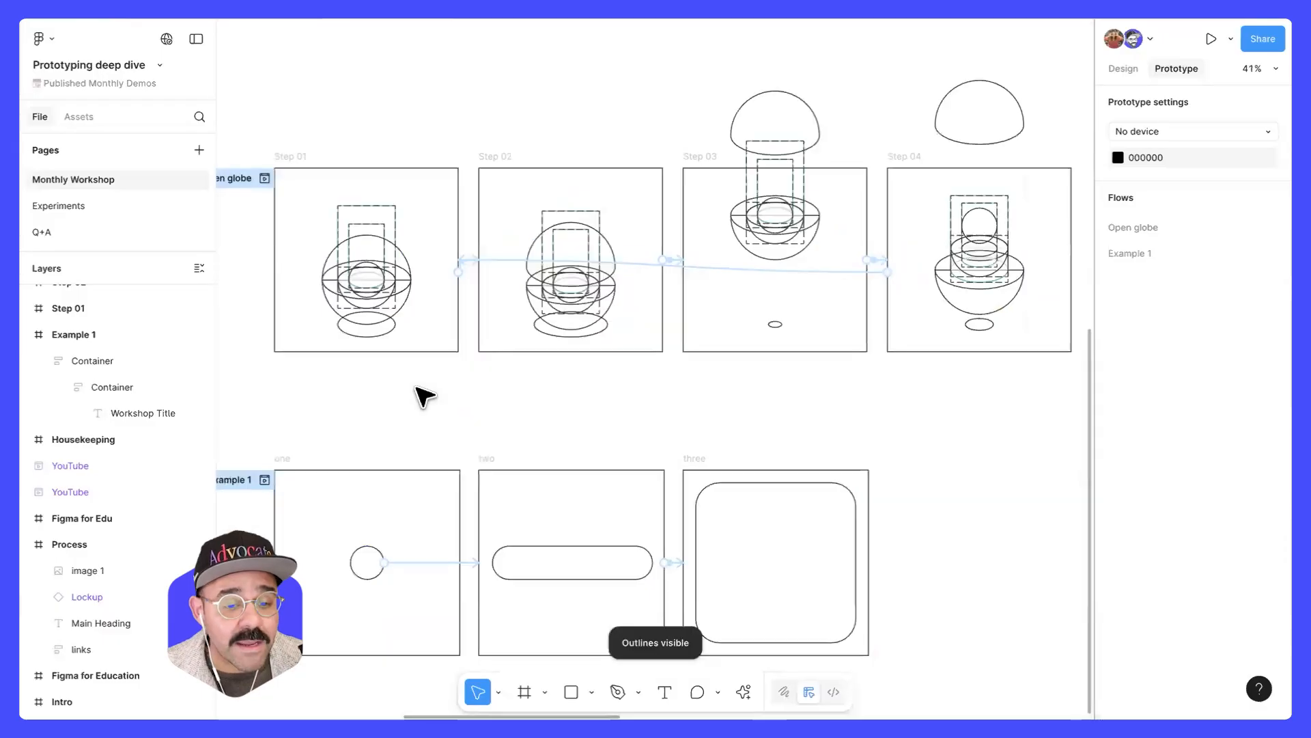
pyautogui.hotkey('ctrl', 'y')
pyautogui.scroll(-2, 424, 394)
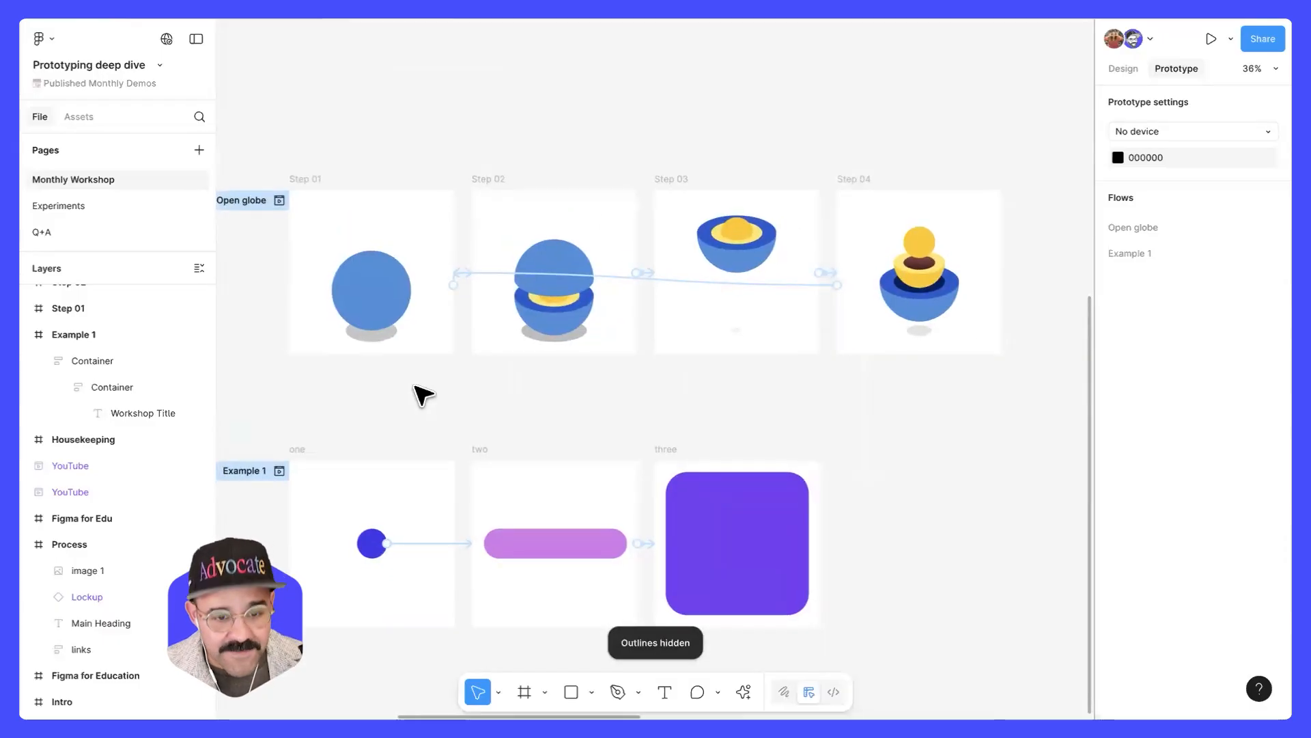
# - Search the actions for "show out", run Show outlines to inspect the layers hidden in Step 01, and hide the outlines again
pyautogui.hotkey('ctrl', 'k')
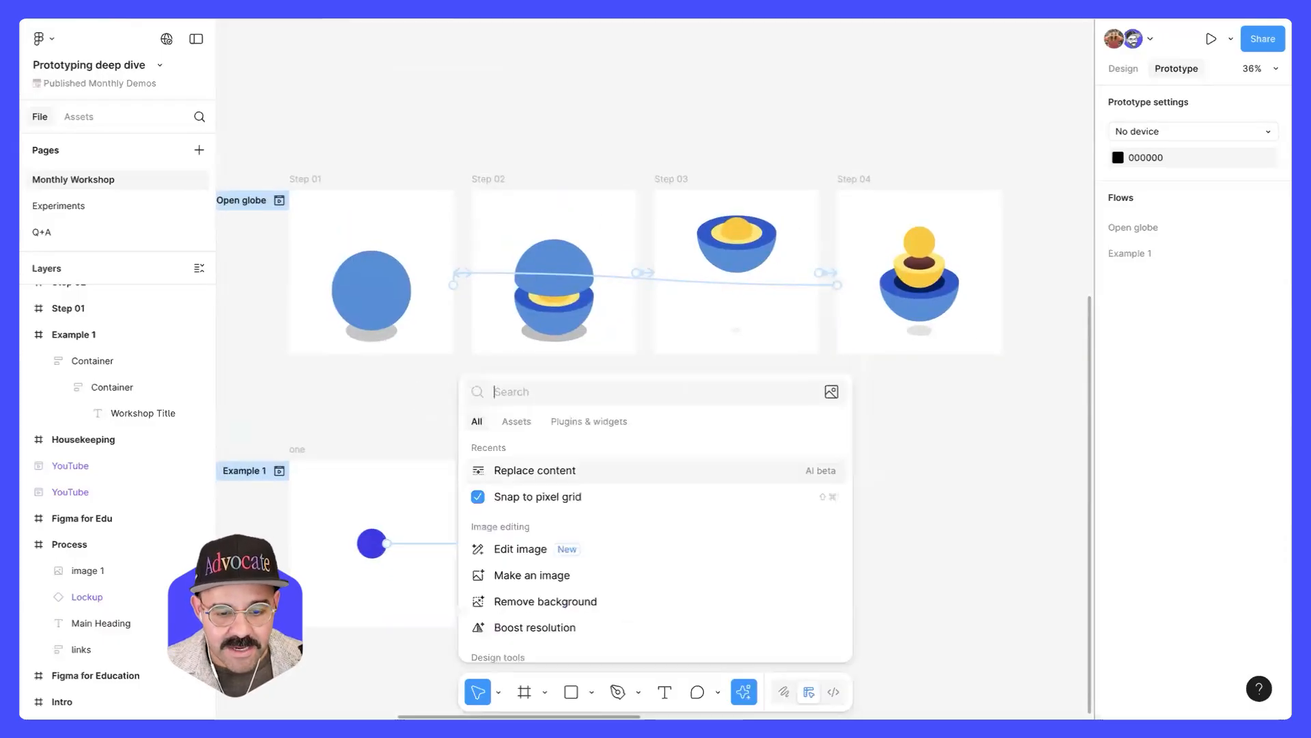
pyautogui.write('show out')
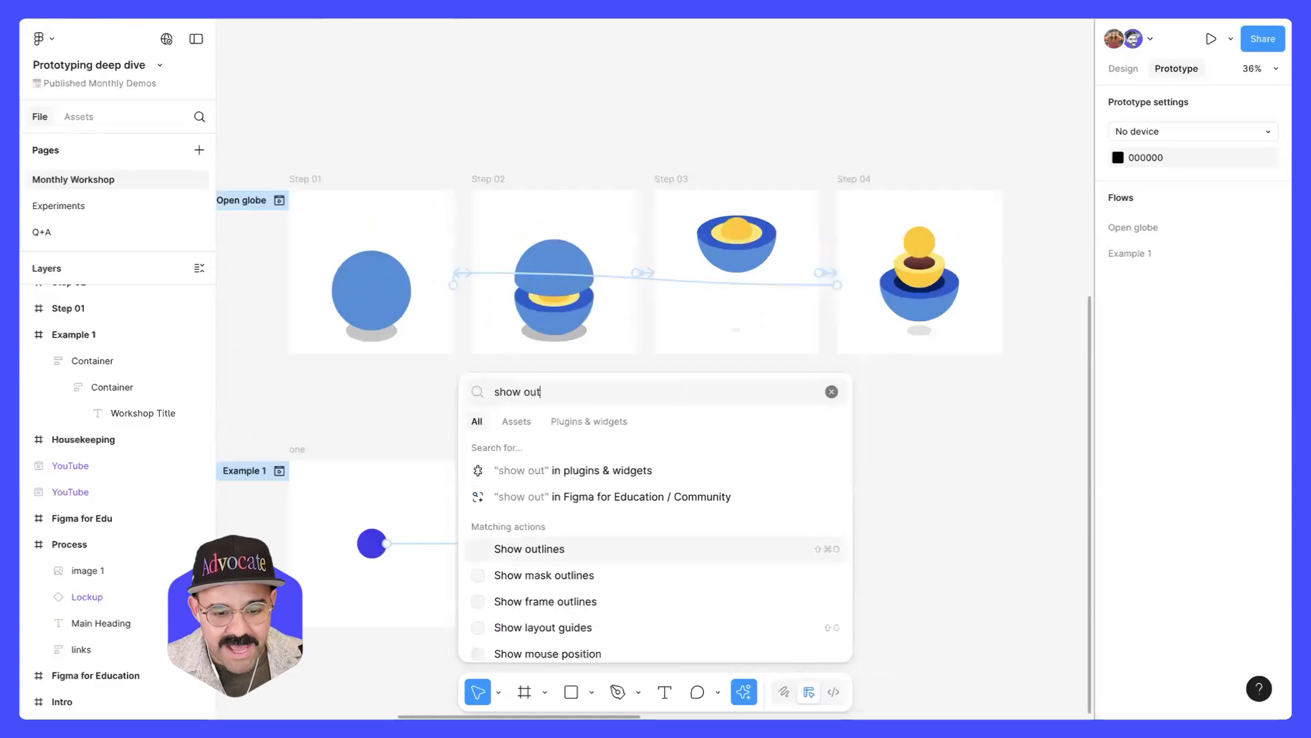
pyautogui.click(638, 553)
pyautogui.scroll(1, 389, 314)
pyautogui.scroll(5, 389, 315)
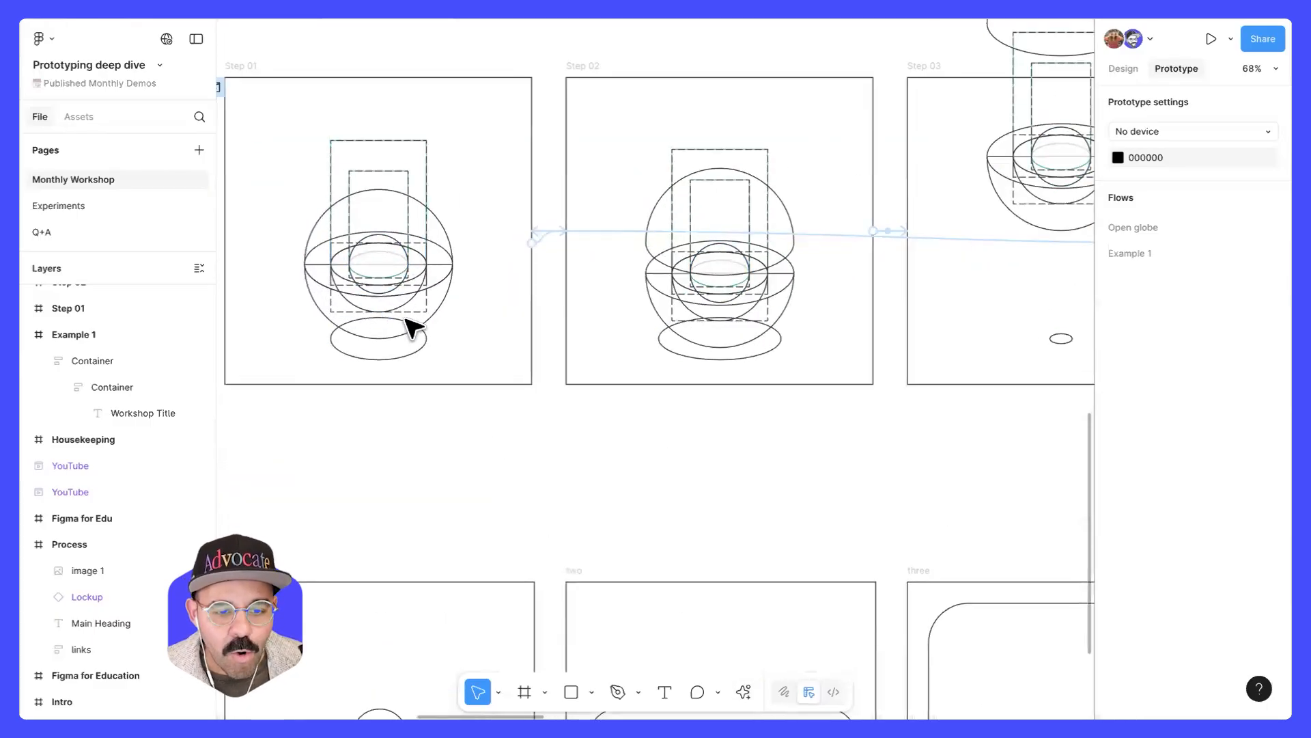
pyautogui.scroll(-3, 427, 338)
pyautogui.hotkey('ctrl', 'y')
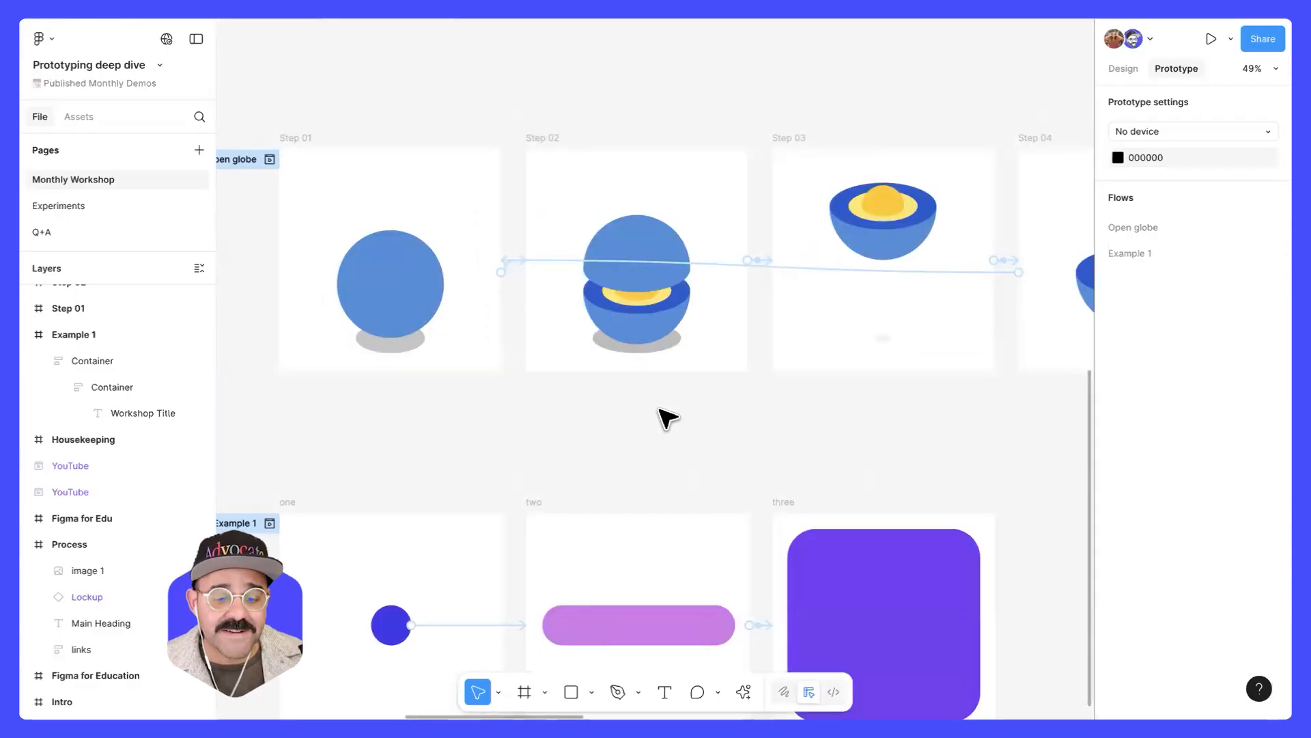
pyautogui.scroll(-2, 666, 417)
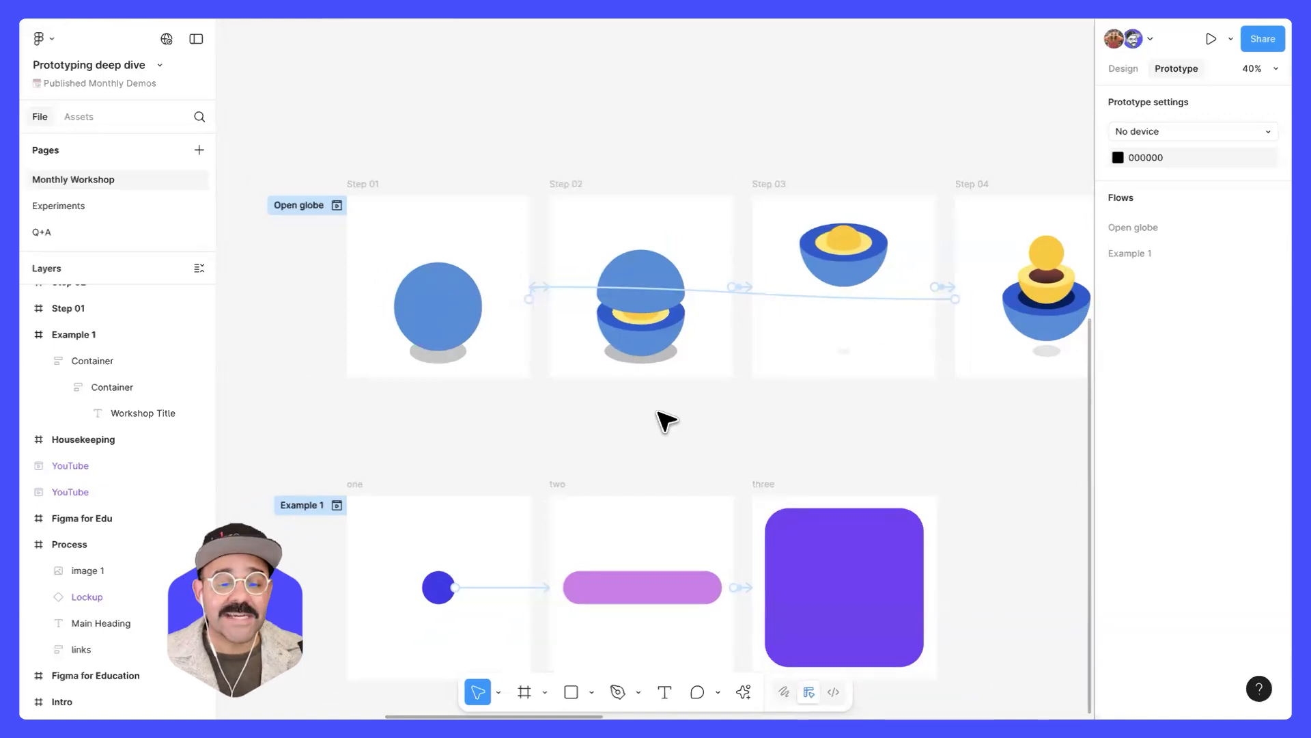
pyautogui.scroll(-3, 615, 377)
pyautogui.hscroll(2, 615, 377)
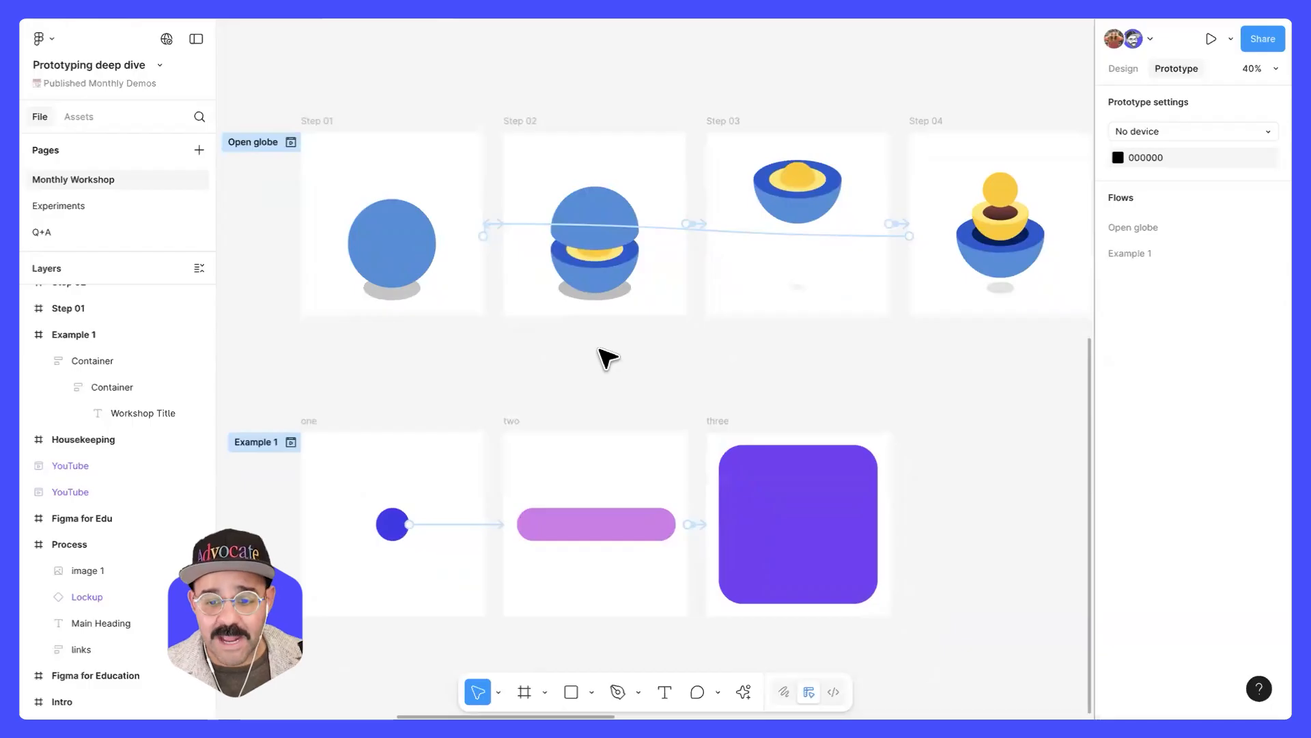
pyautogui.hscroll(-2, 620, 357)
pyautogui.scroll(1, 621, 357)
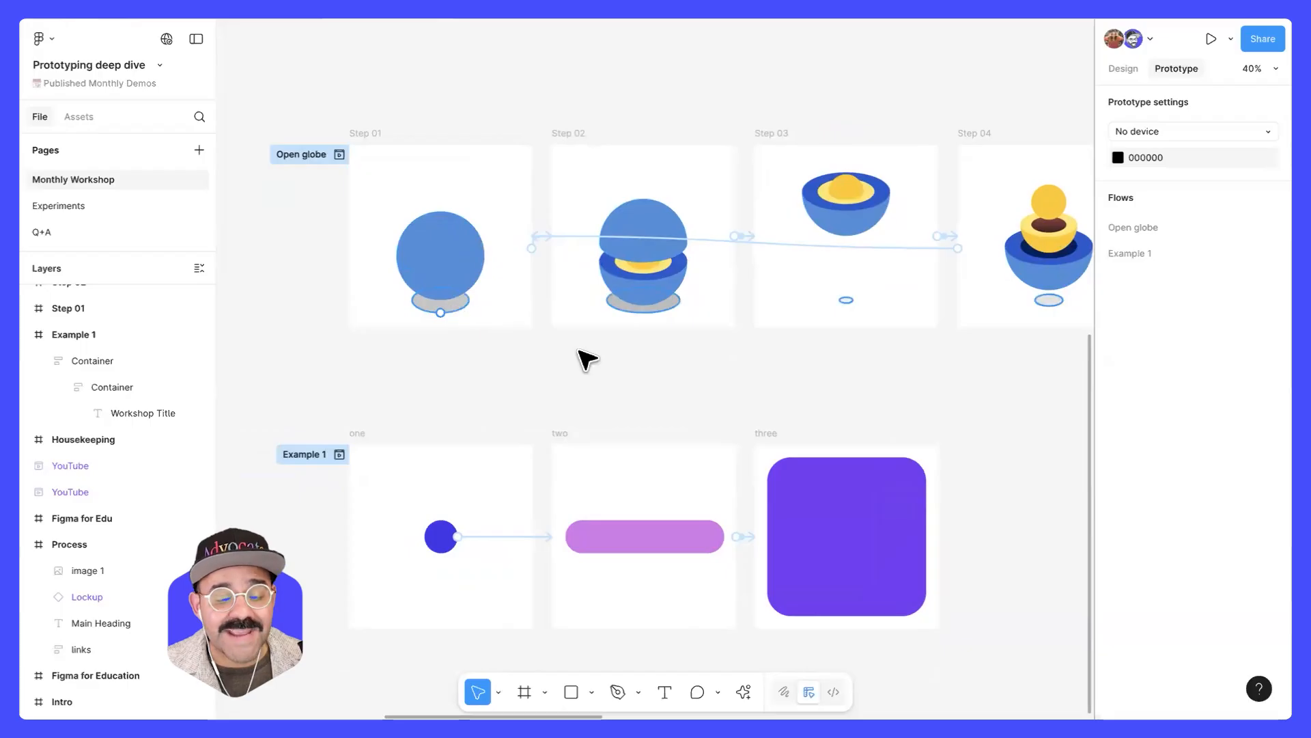
# - Rename the grey shadow ellipse in the Step 02 frame as jerry
pyautogui.click(1123, 68)
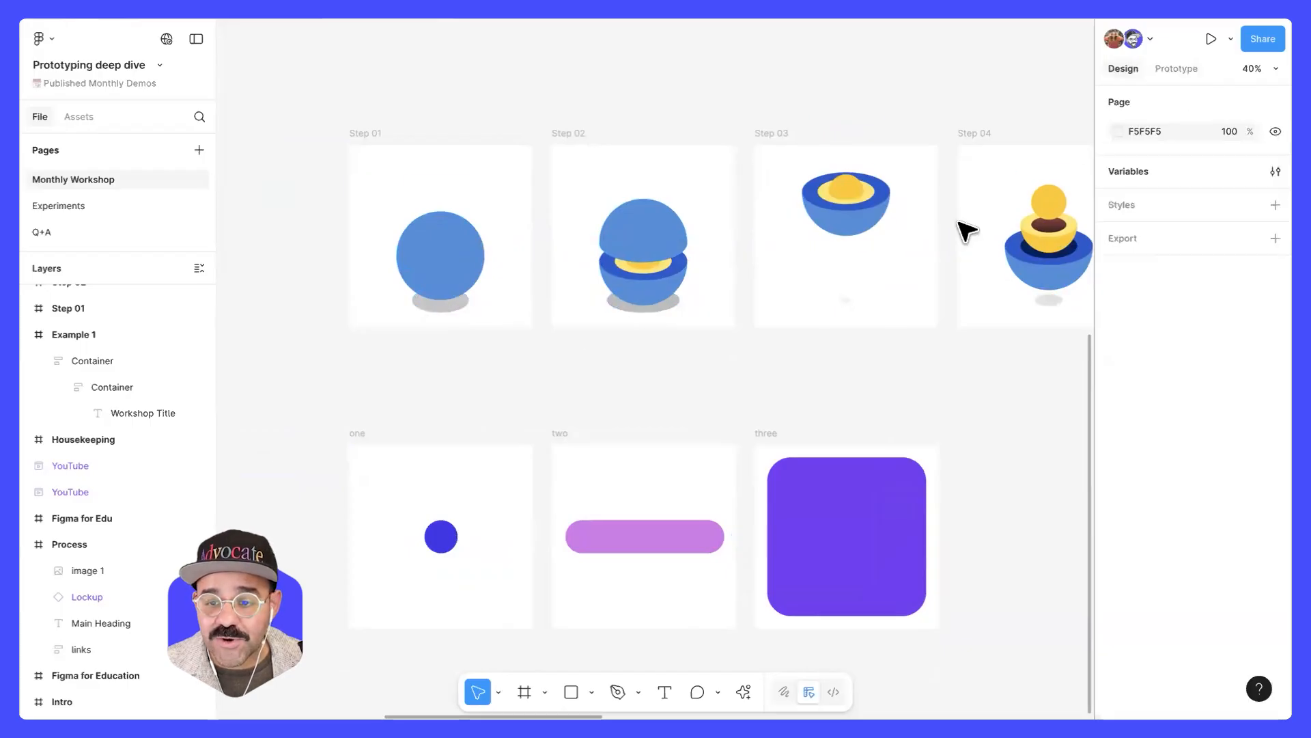
pyautogui.click(660, 307)
pyautogui.doubleClick(88, 465)
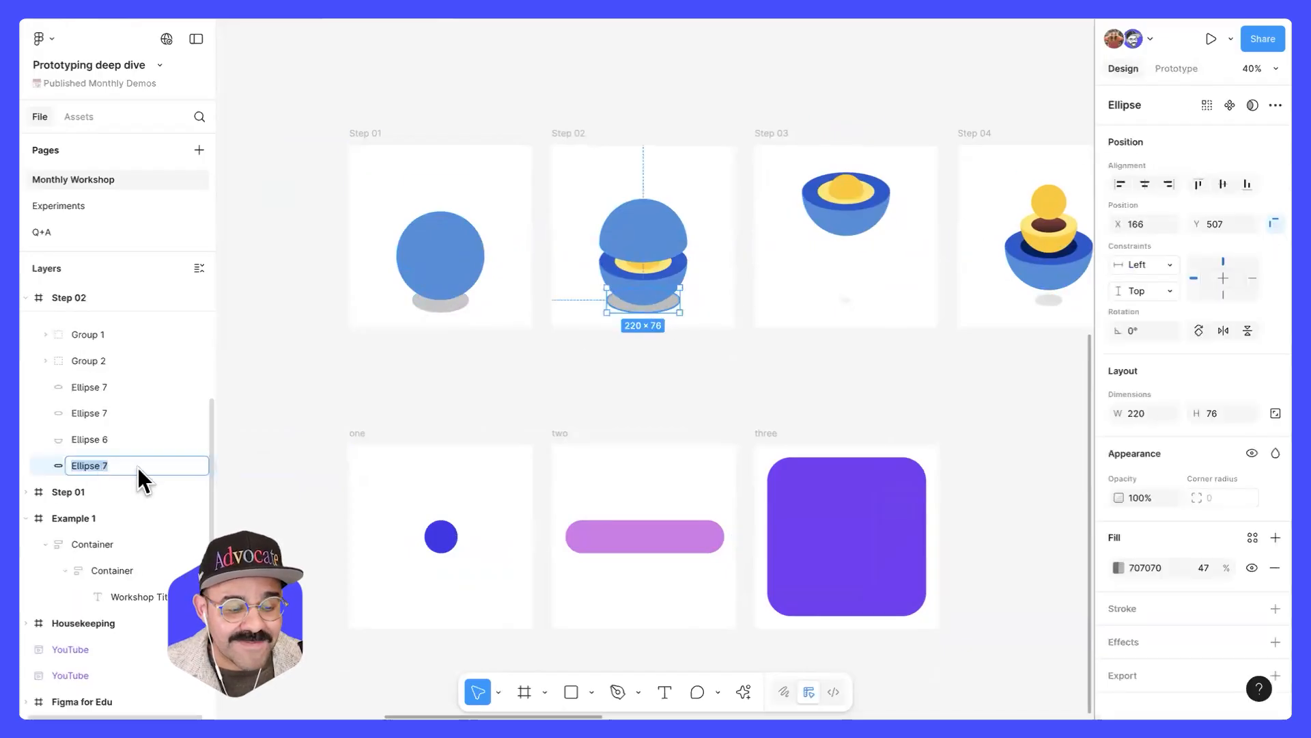
pyautogui.write('jerry')
pyautogui.press('Return')
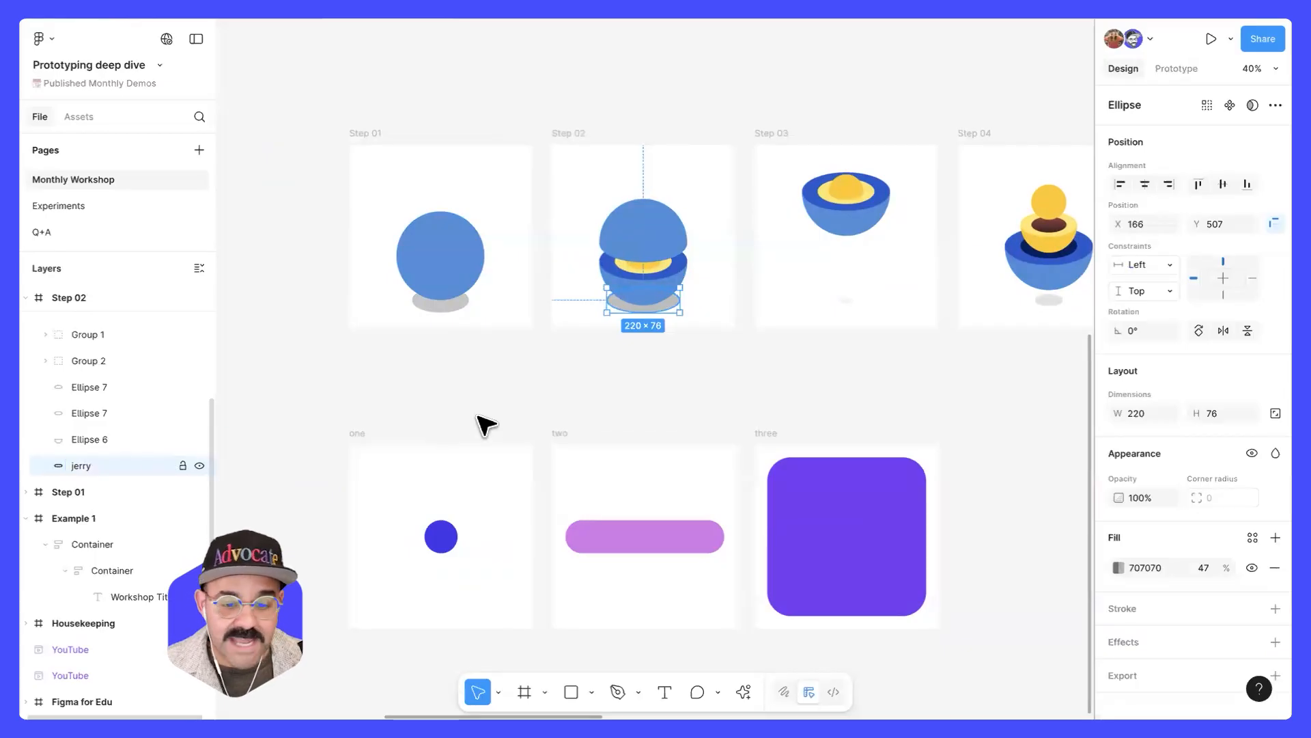
# - Preview the Open globe flow with the renamed shadow layer by playing it through, and close the preview
pyautogui.click(483, 424)
pyautogui.click(1176, 68)
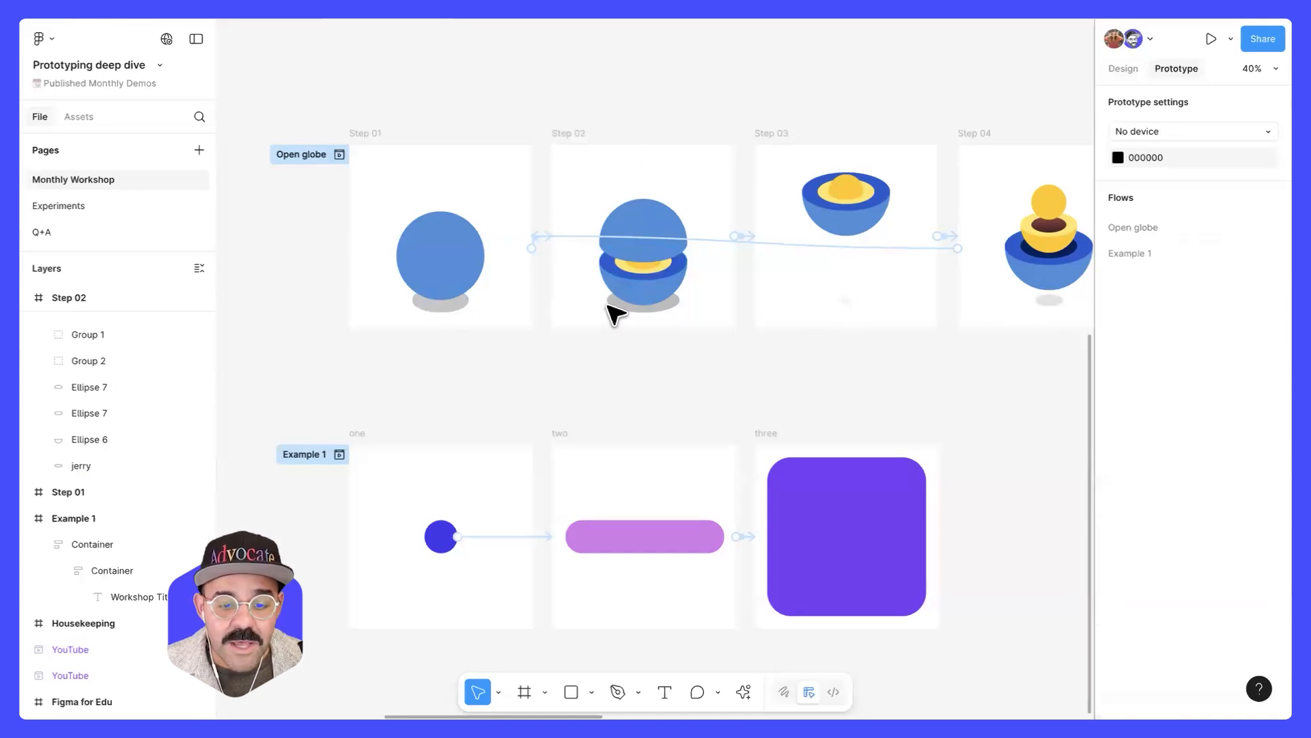
pyautogui.click(337, 154)
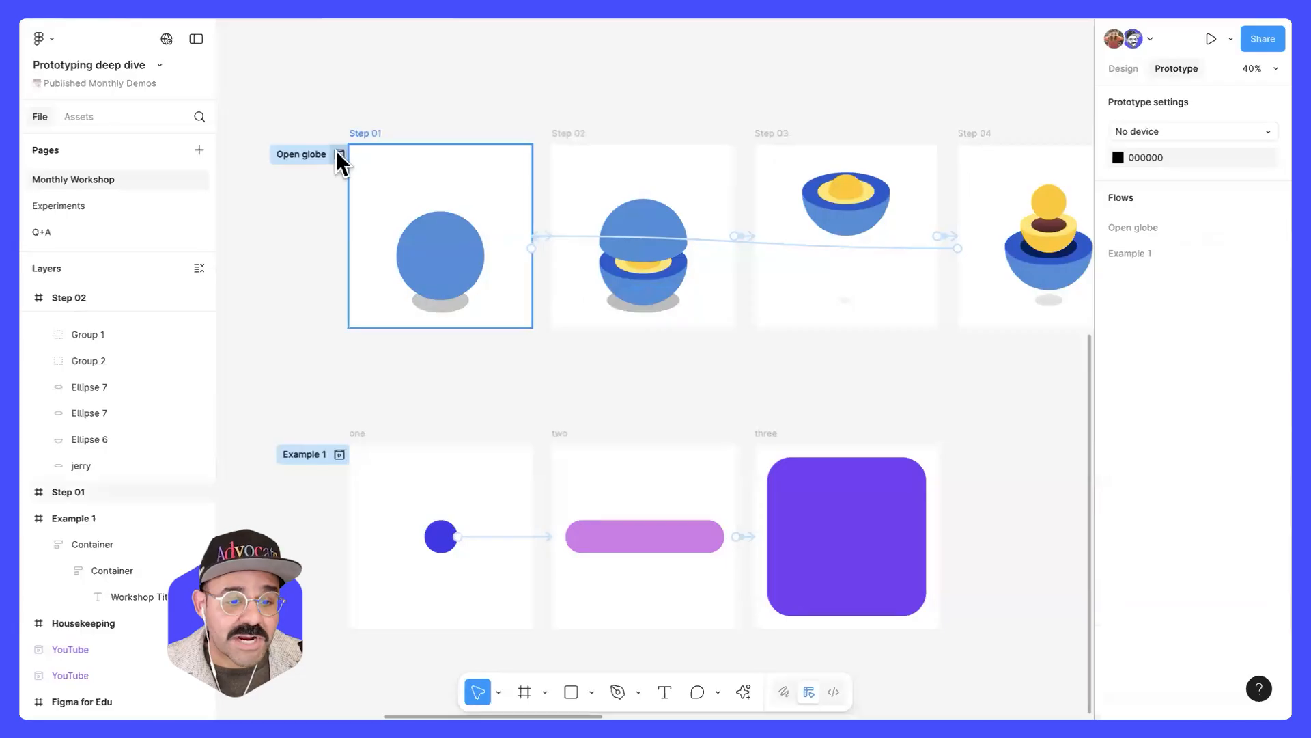
pyautogui.click(302, 420)
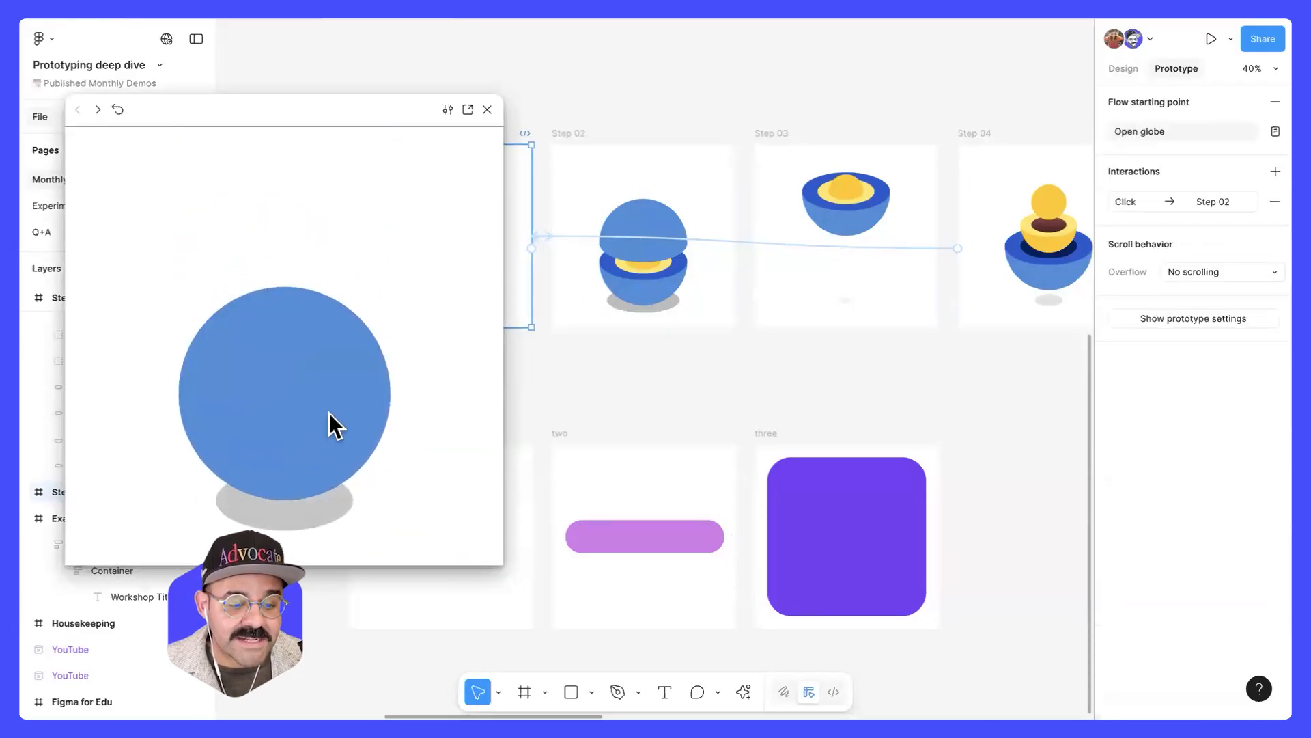
pyautogui.click(329, 437)
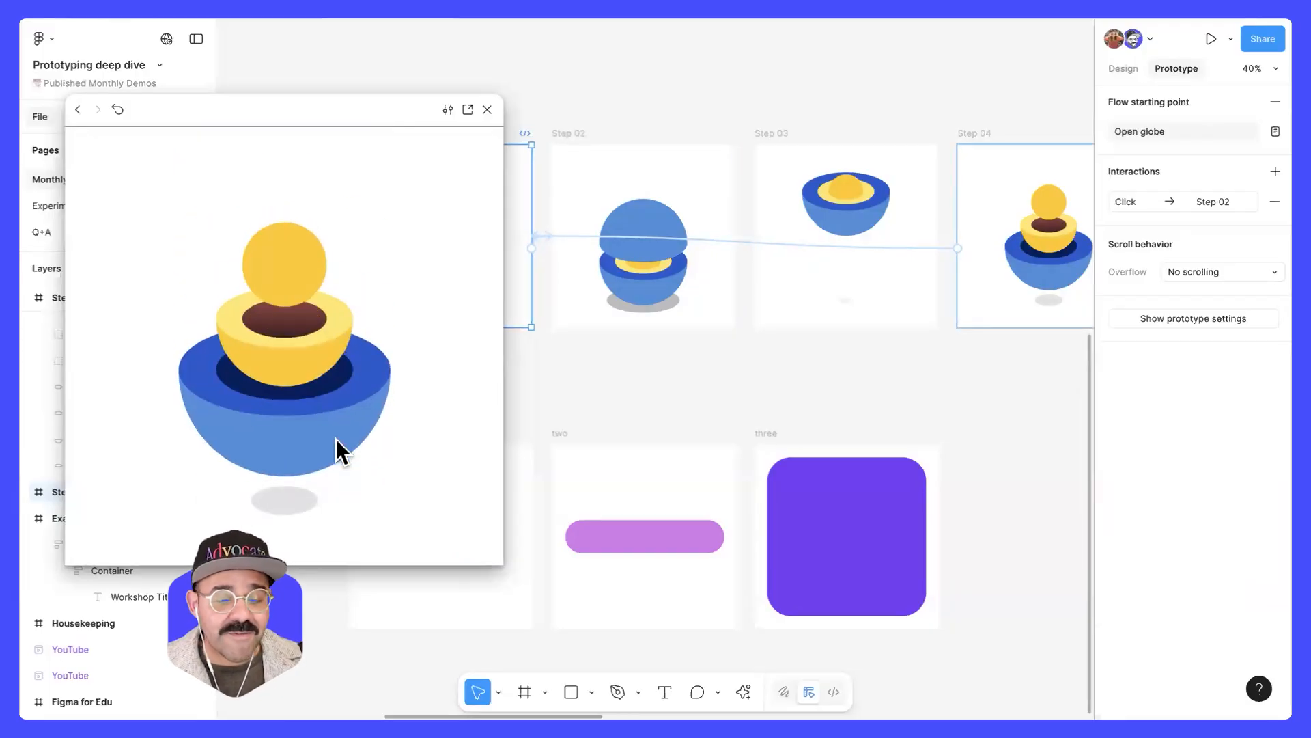
pyautogui.click(292, 431)
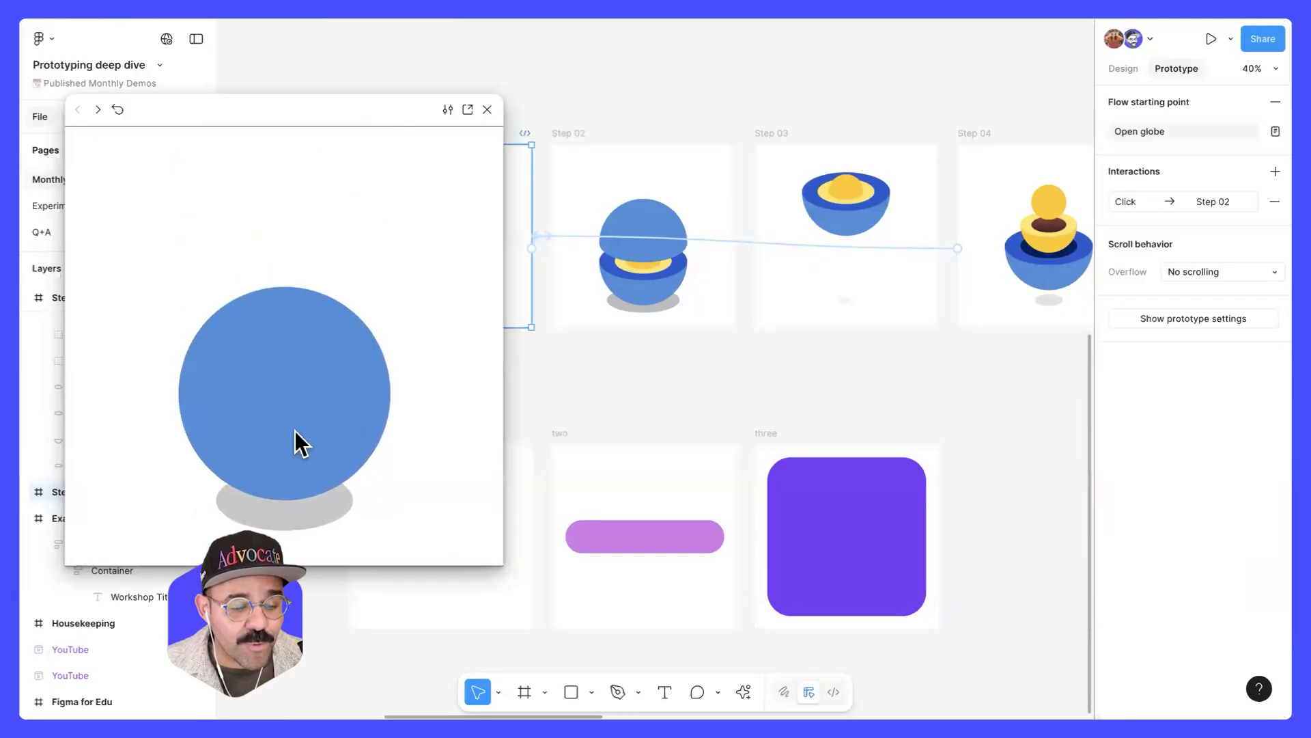
pyautogui.click(487, 109)
pyautogui.click(597, 355)
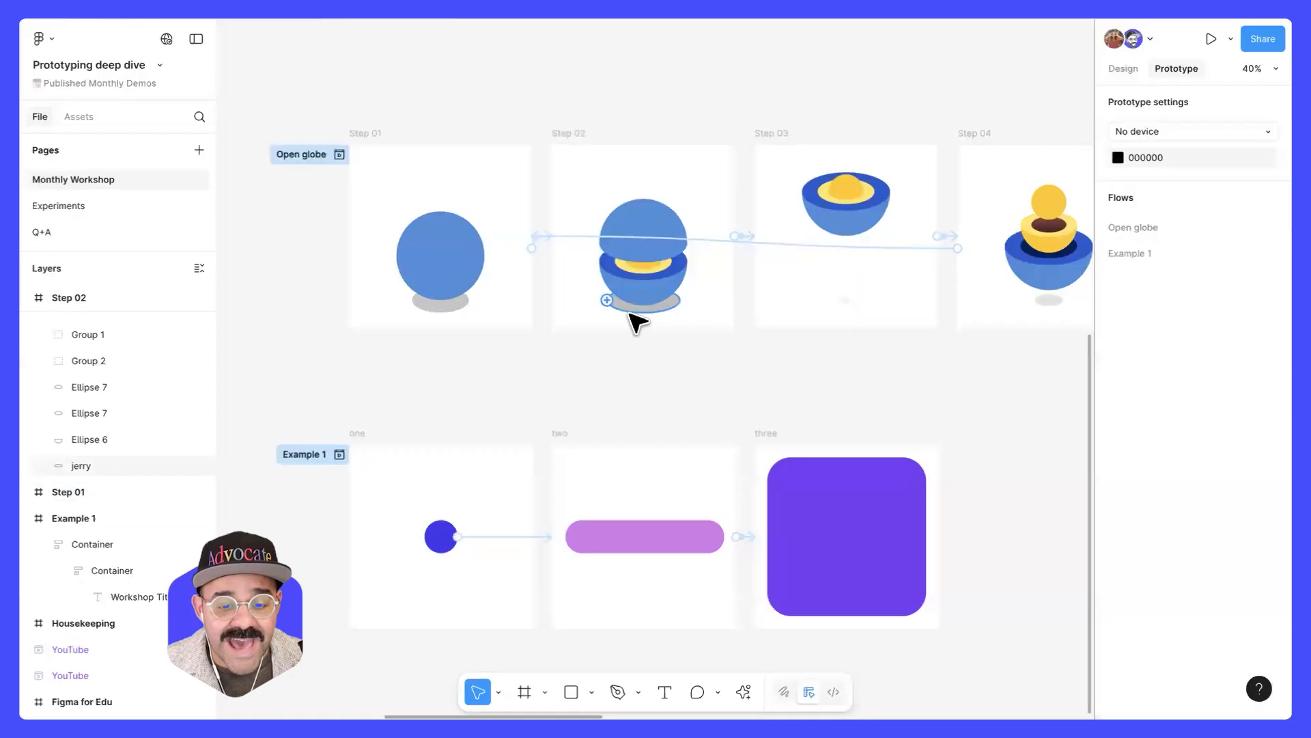
# - Rename the Step 02 shadow ellipse as Ellipse 7 to match the shadow layer's name in Step 01
pyautogui.click(631, 306)
pyautogui.click(1122, 69)
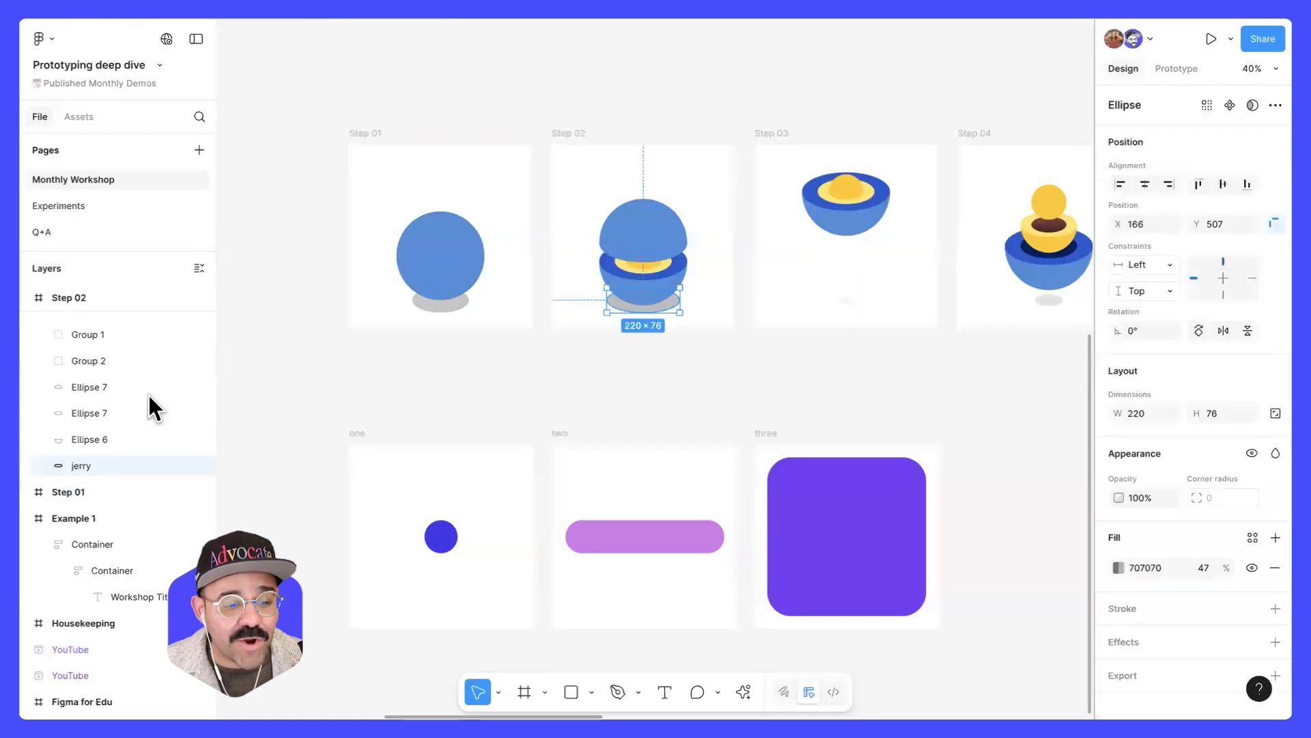
pyautogui.doubleClick(79, 466)
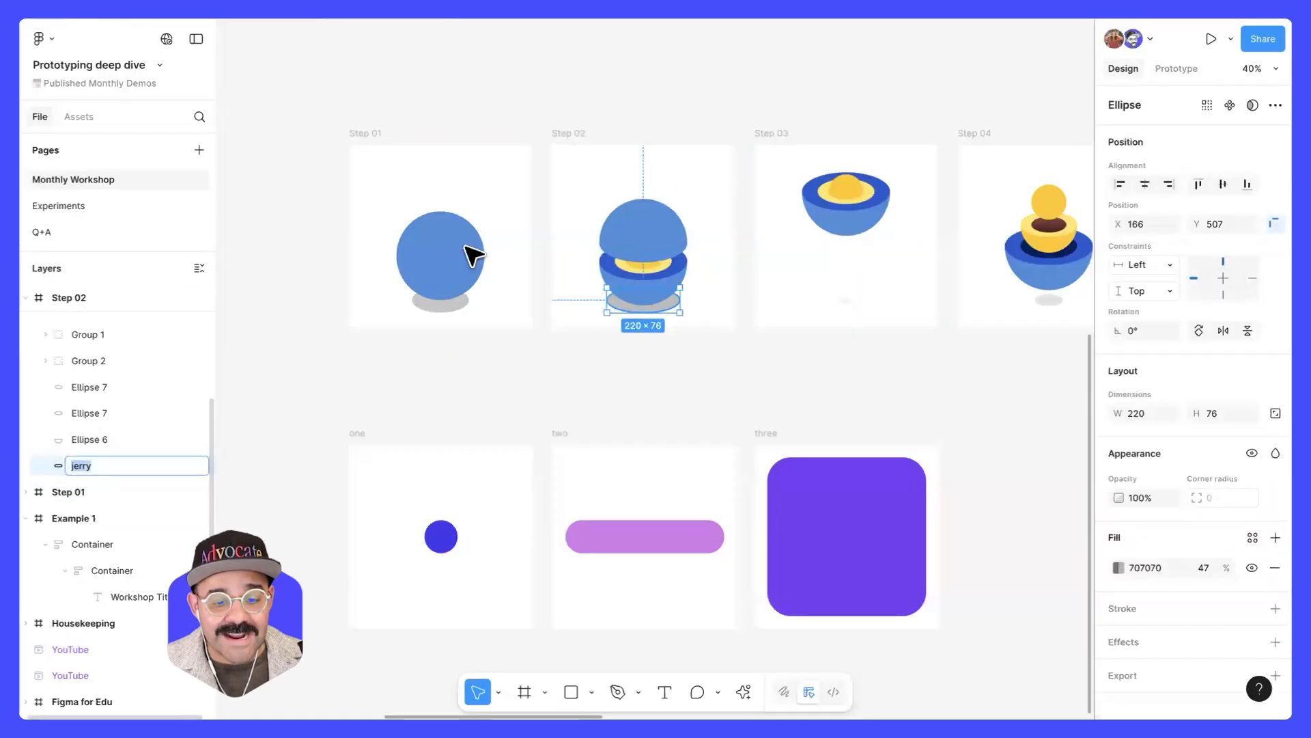
pyautogui.click(457, 307)
pyautogui.doubleClick(93, 674)
pyautogui.click(389, 387)
pyautogui.click(104, 466)
pyautogui.doubleClick(93, 466)
pyautogui.write('Ellipse 7')
pyautogui.click(401, 422)
# - Preview the animation from the Step 01 frame with the matching layer names, and close the preview
pyautogui.click(373, 128)
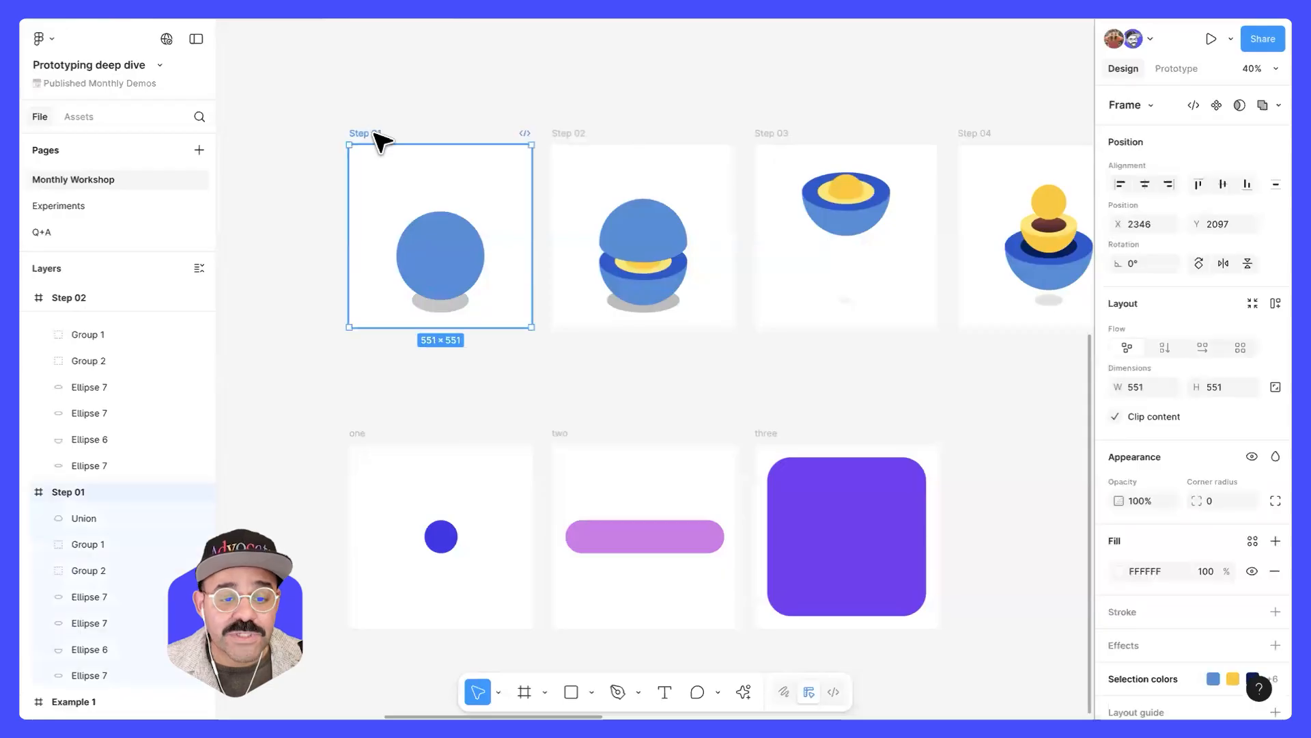
pyautogui.hotkey('shift', 'space')
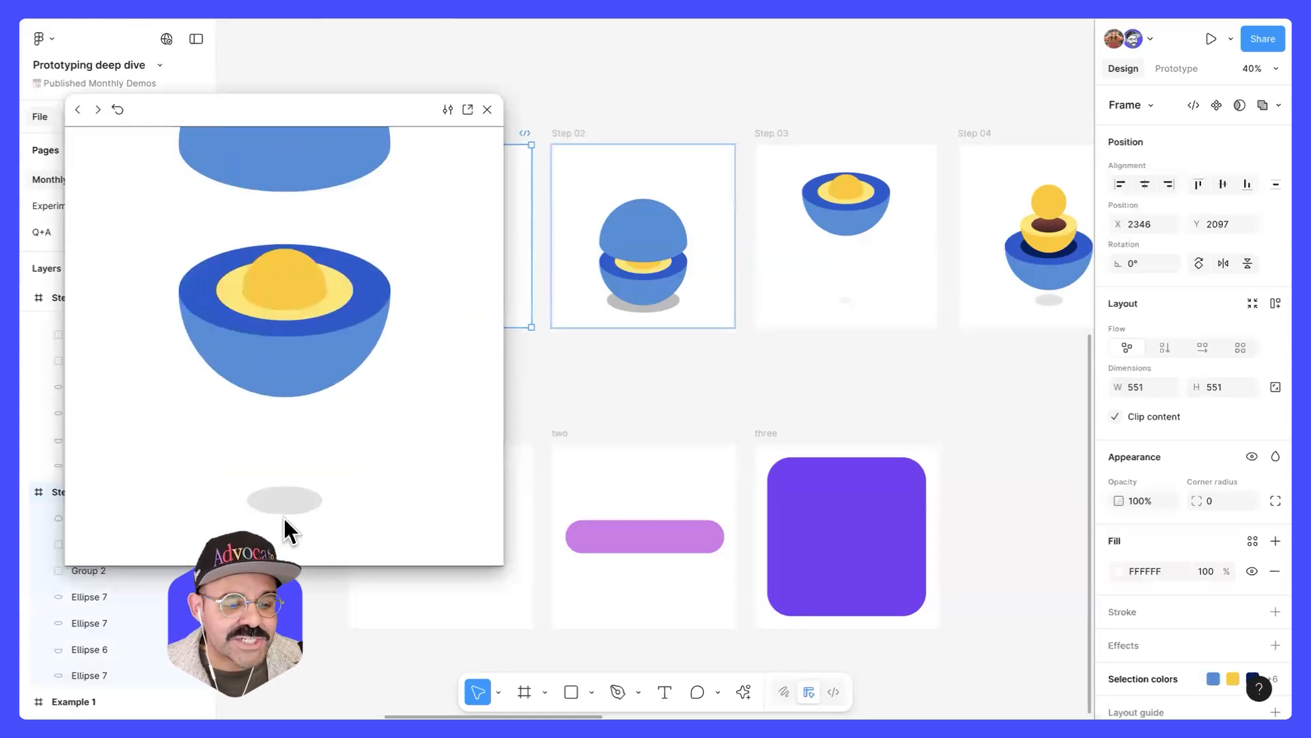
pyautogui.click(487, 109)
# - Bring the workshop agenda list back into view beside the flow frames
pyautogui.scroll(-2, 677, 132)
pyautogui.scroll(-5, 698, 186)
pyautogui.moveTo(708, 219); pyautogui.dragTo(858, 275)
pyautogui.scroll(5, 412, 244)
pyautogui.hscroll(10, 417, 375)
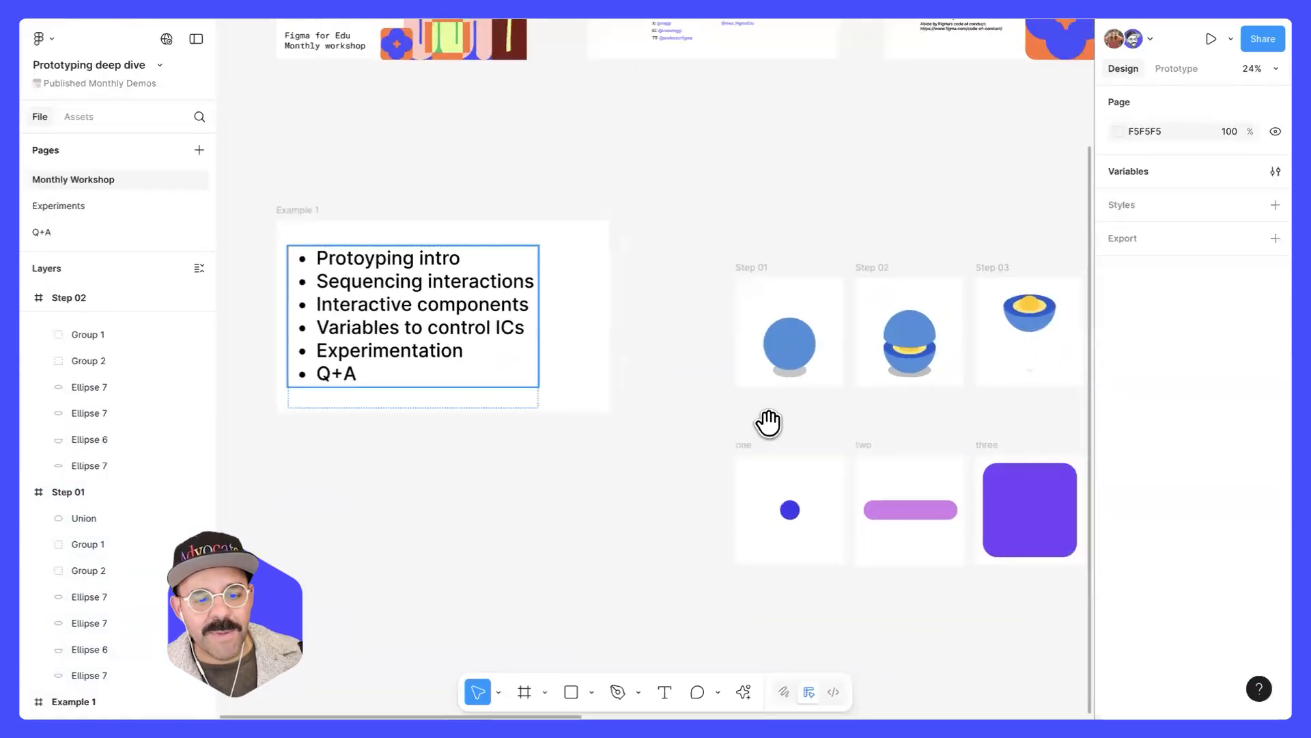
# - Examine the frames one, two and three beneath the Step 01 to Step 04 frames, inspecting them individually and as a group
pyautogui.scroll(-3, 531, 375)
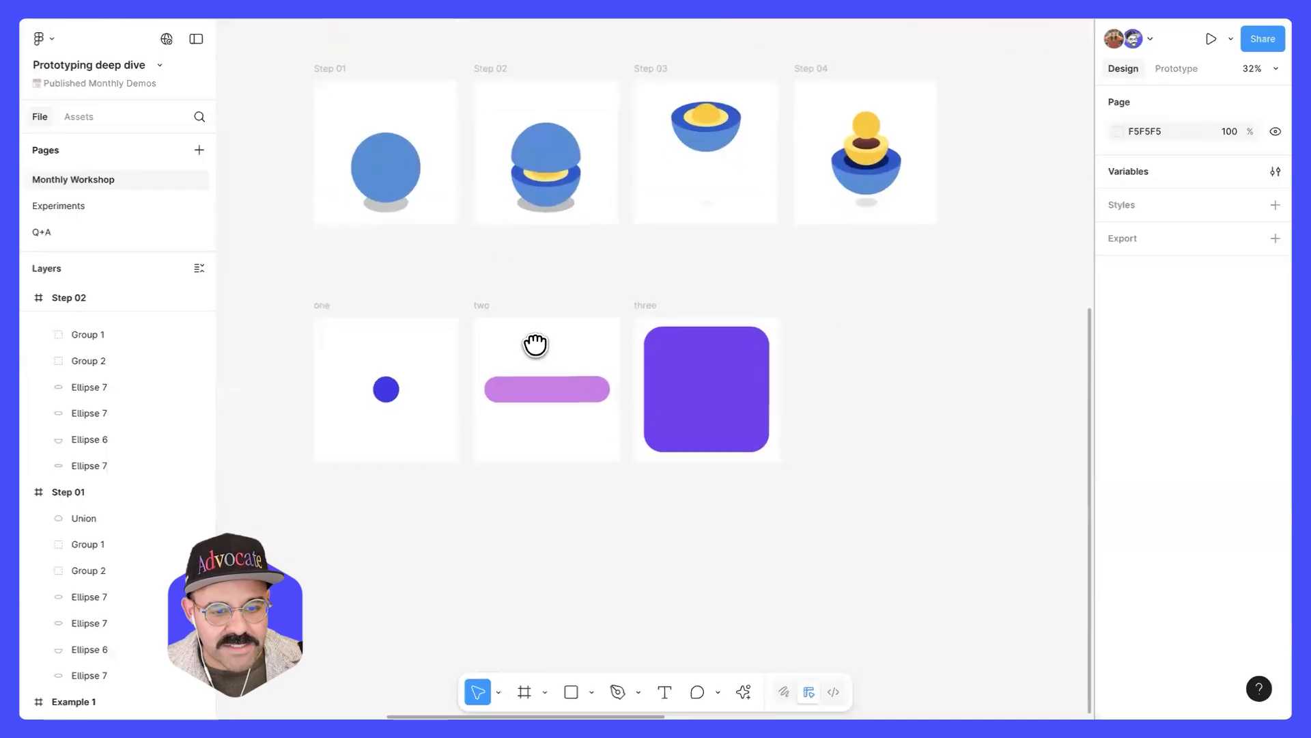
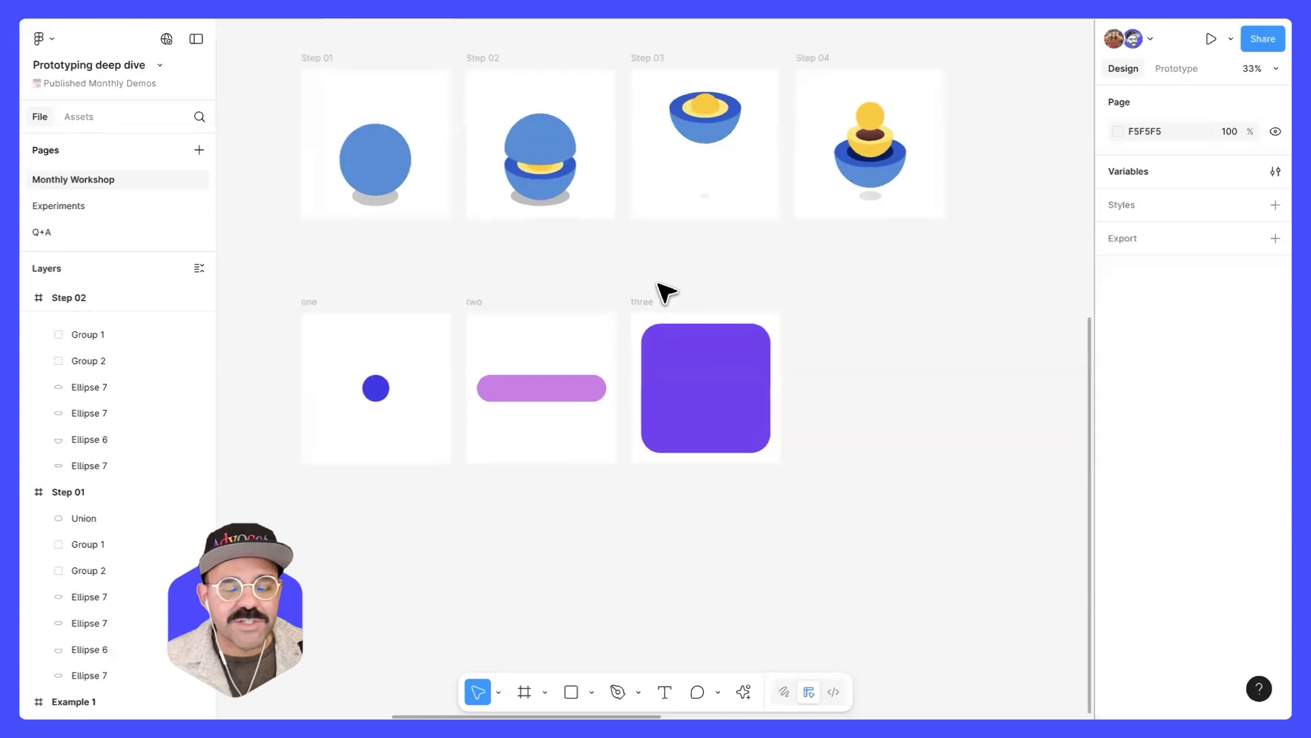
pyautogui.scroll(-2, 668, 293)
pyautogui.hscroll(1, 768, 284)
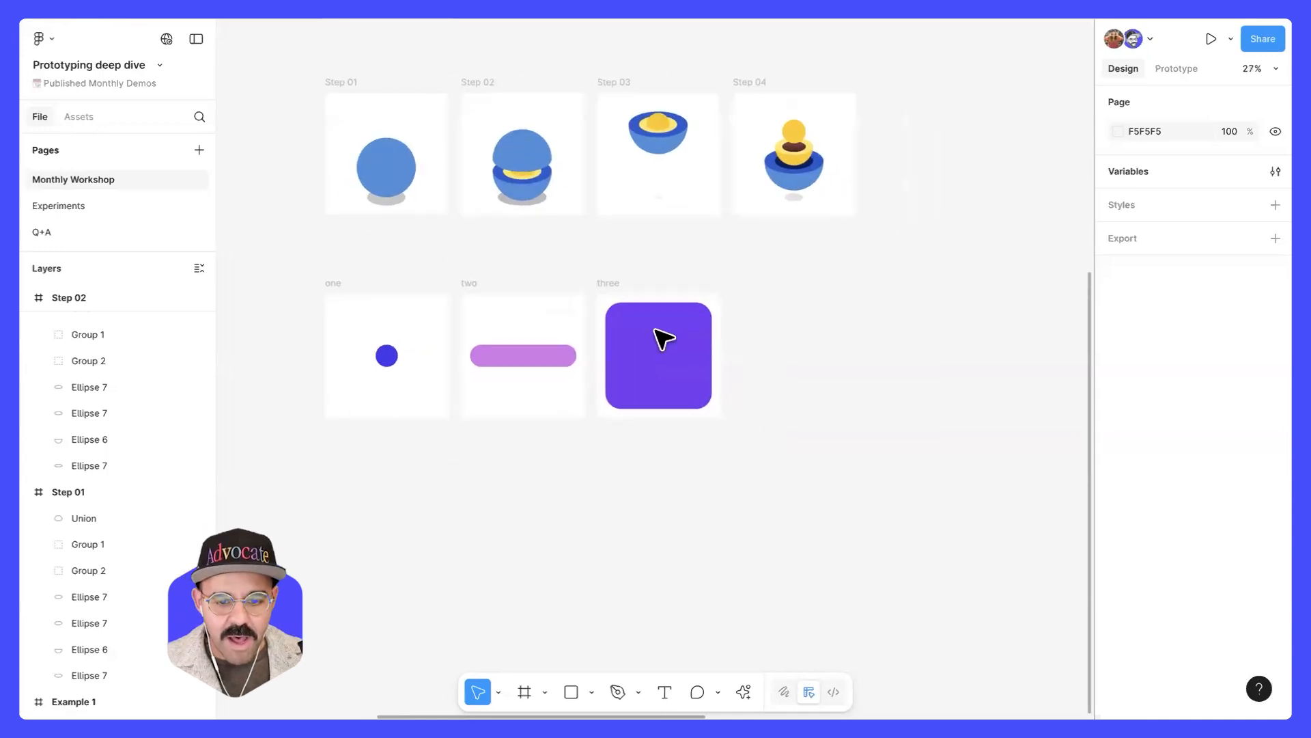
pyautogui.click(327, 281)
pyautogui.click(468, 282)
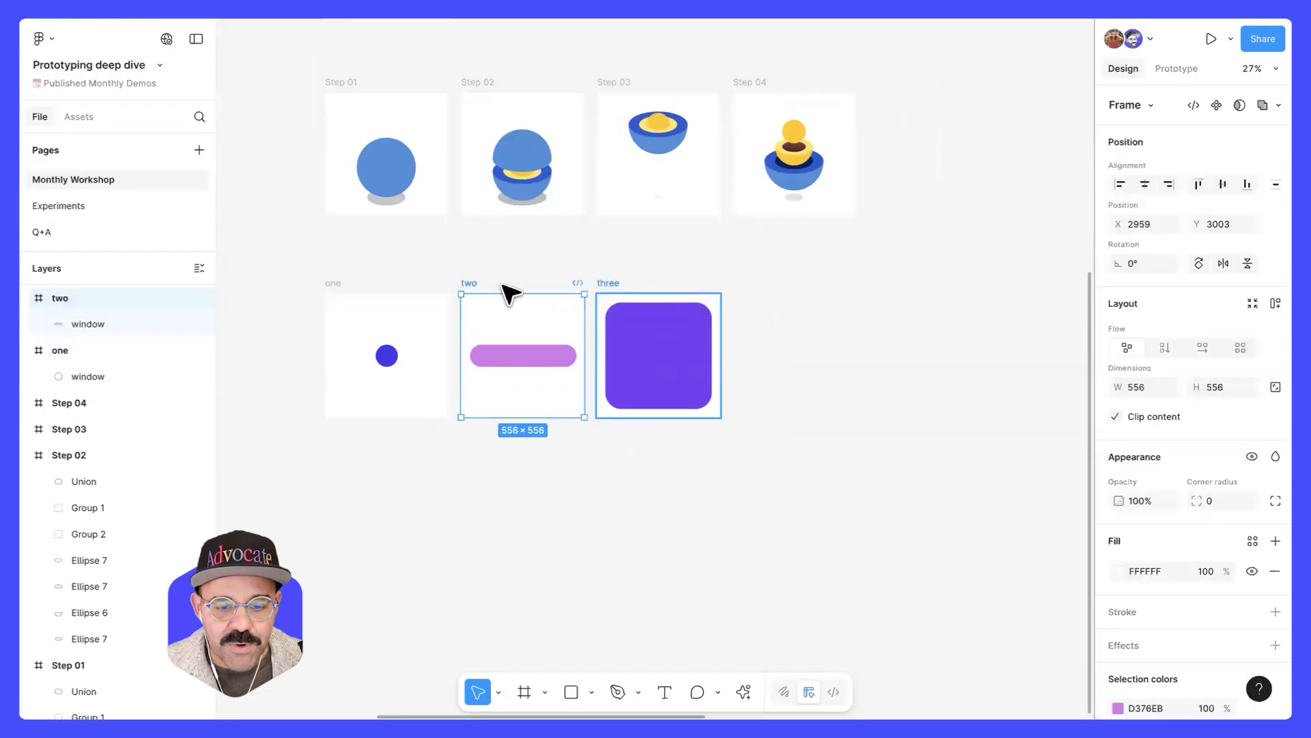
pyautogui.click(306, 261)
pyautogui.moveTo(298, 251); pyautogui.dragTo(789, 471)
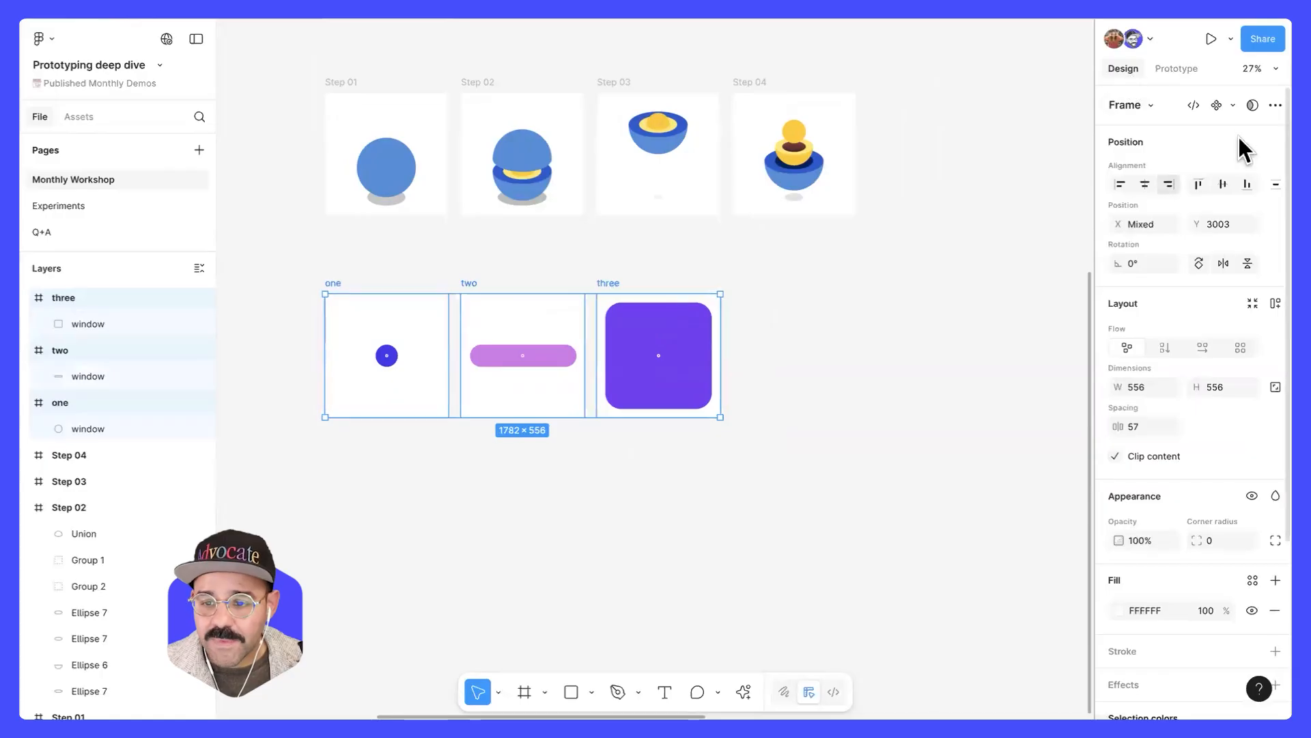
pyautogui.click(832, 259)
pyautogui.moveTo(833, 260); pyautogui.dragTo(851, 328)
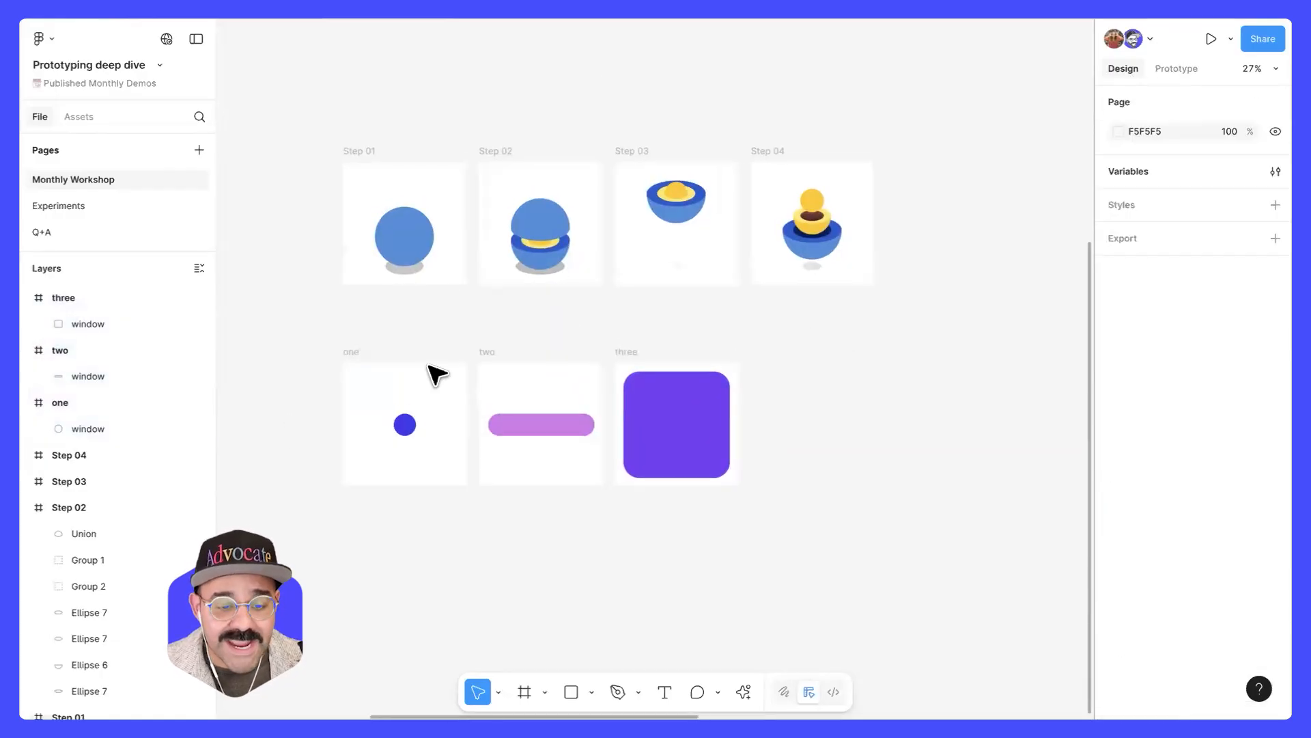
pyautogui.moveTo(305, 123); pyautogui.dragTo(772, 294)
pyautogui.click(390, 337)
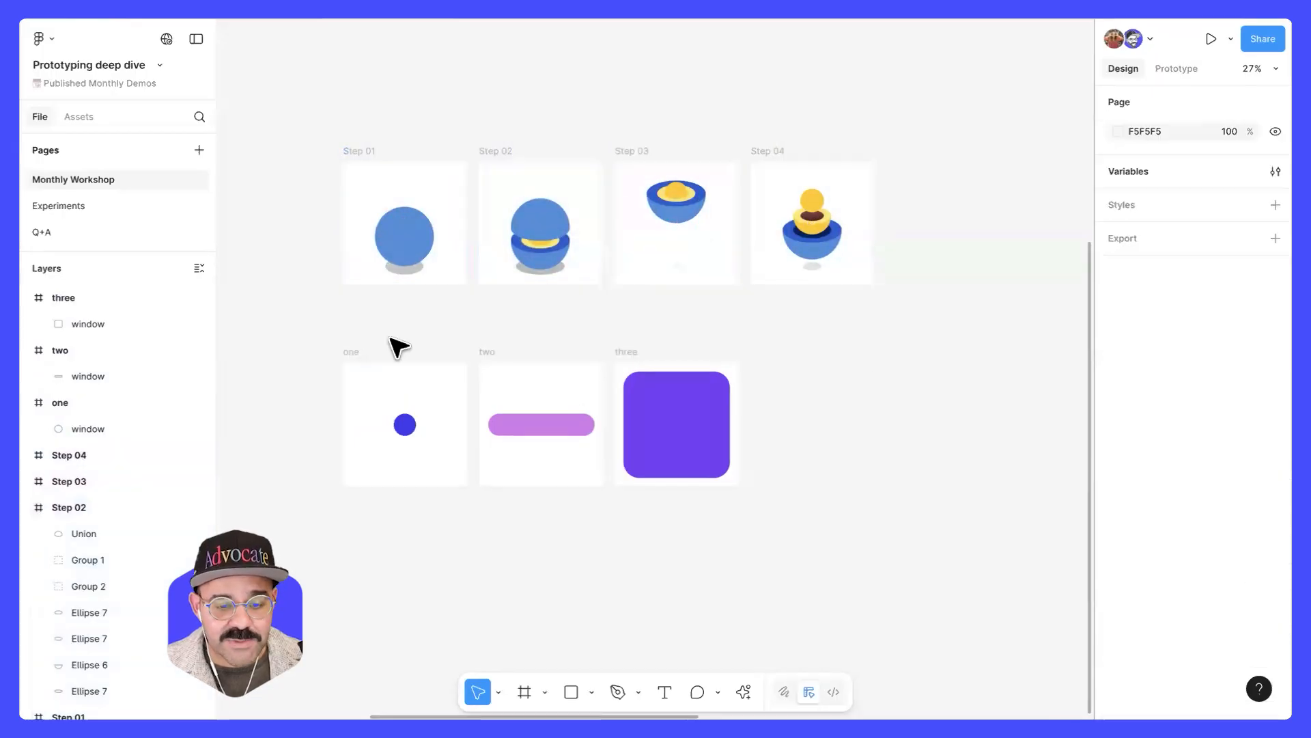
# - Combine the frames one, two and three into a single component set
pyautogui.moveTo(295, 316); pyautogui.dragTo(824, 573)
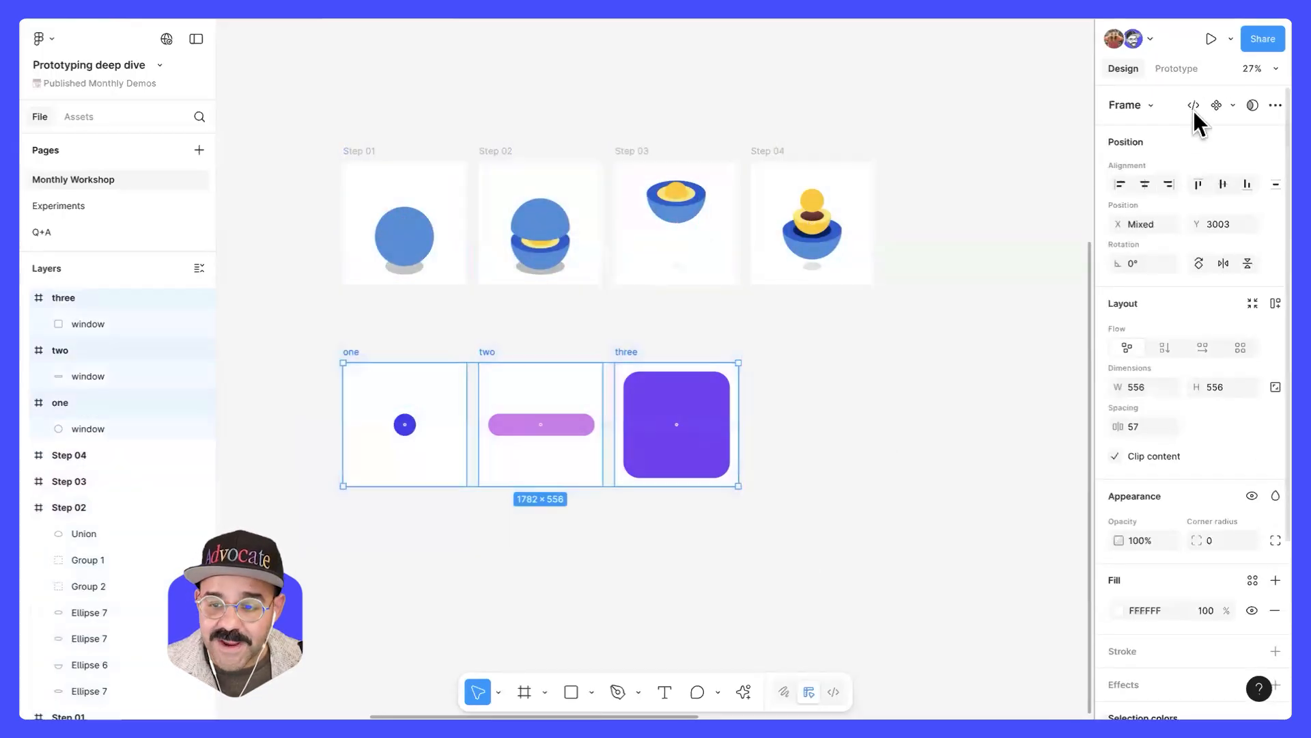
pyautogui.click(1232, 106)
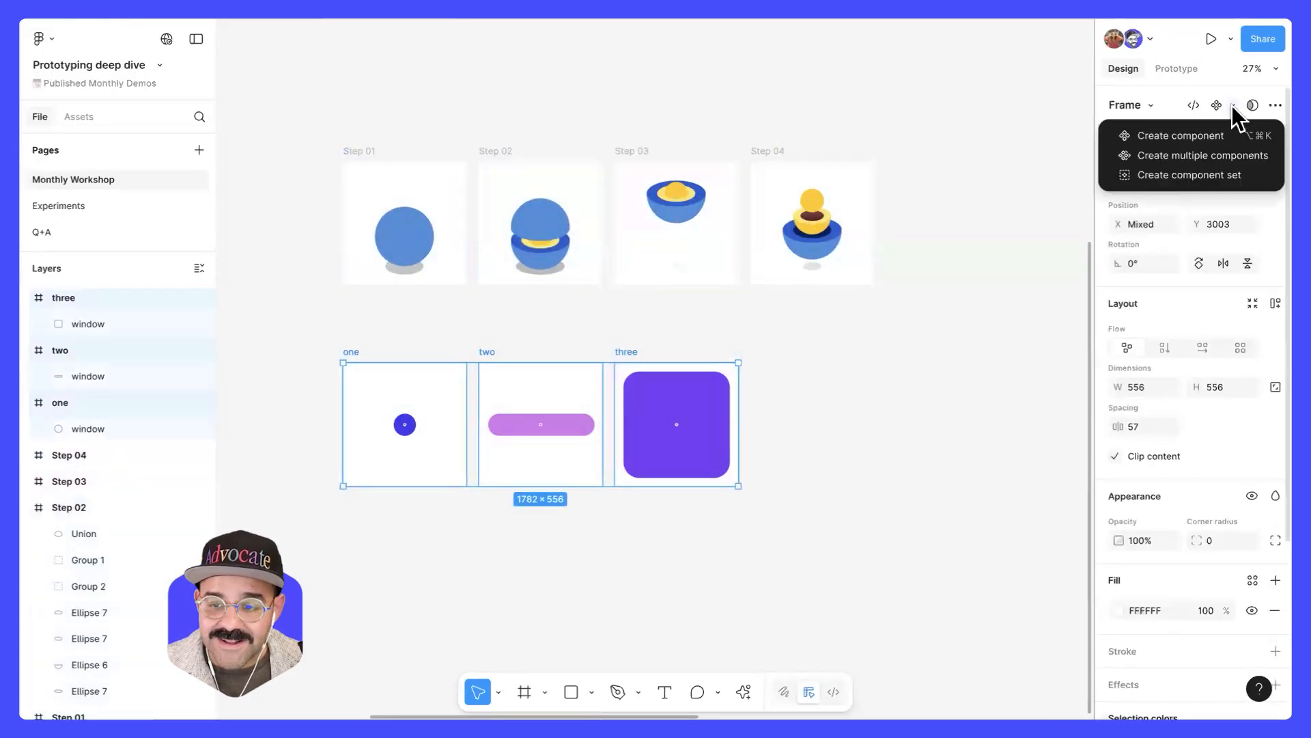
pyautogui.click(1223, 173)
pyautogui.moveTo(780, 452); pyautogui.dragTo(837, 364)
pyautogui.scroll(-1, 597, 439)
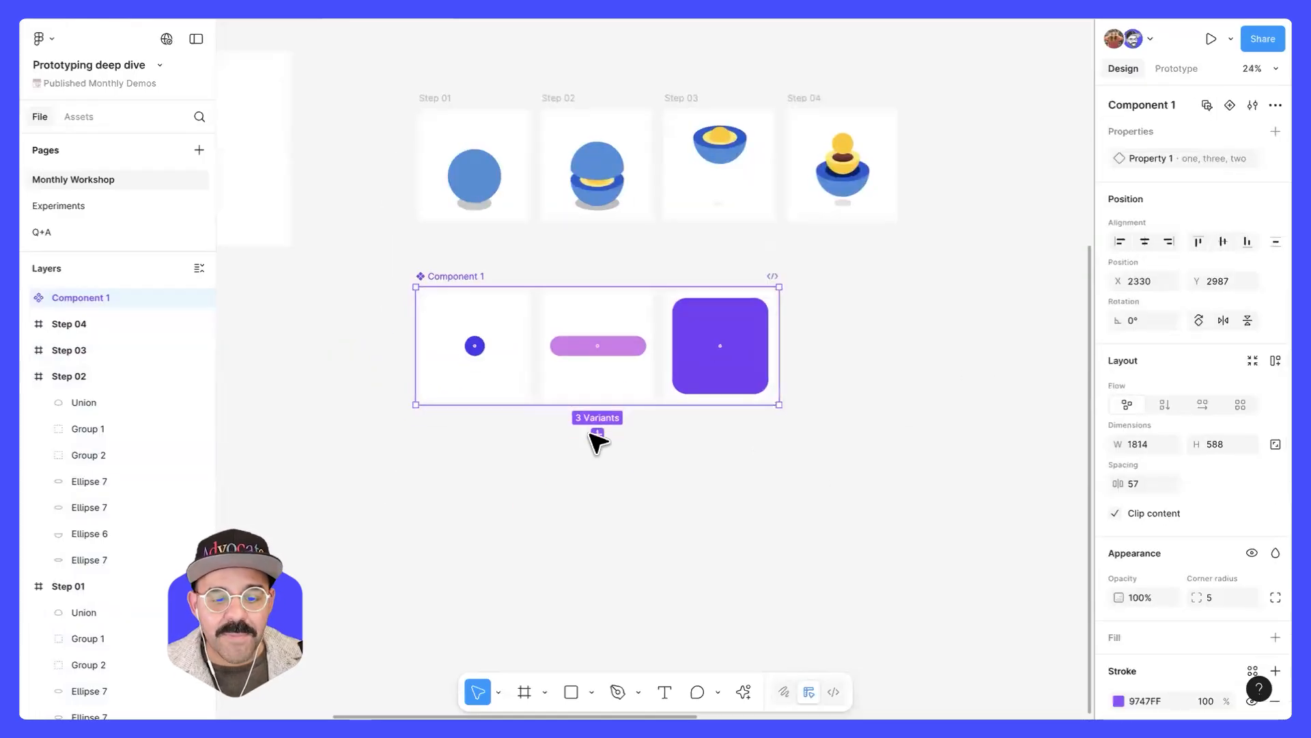
# - Rename the new component set as "menu dot"
pyautogui.scroll(3, 597, 439)
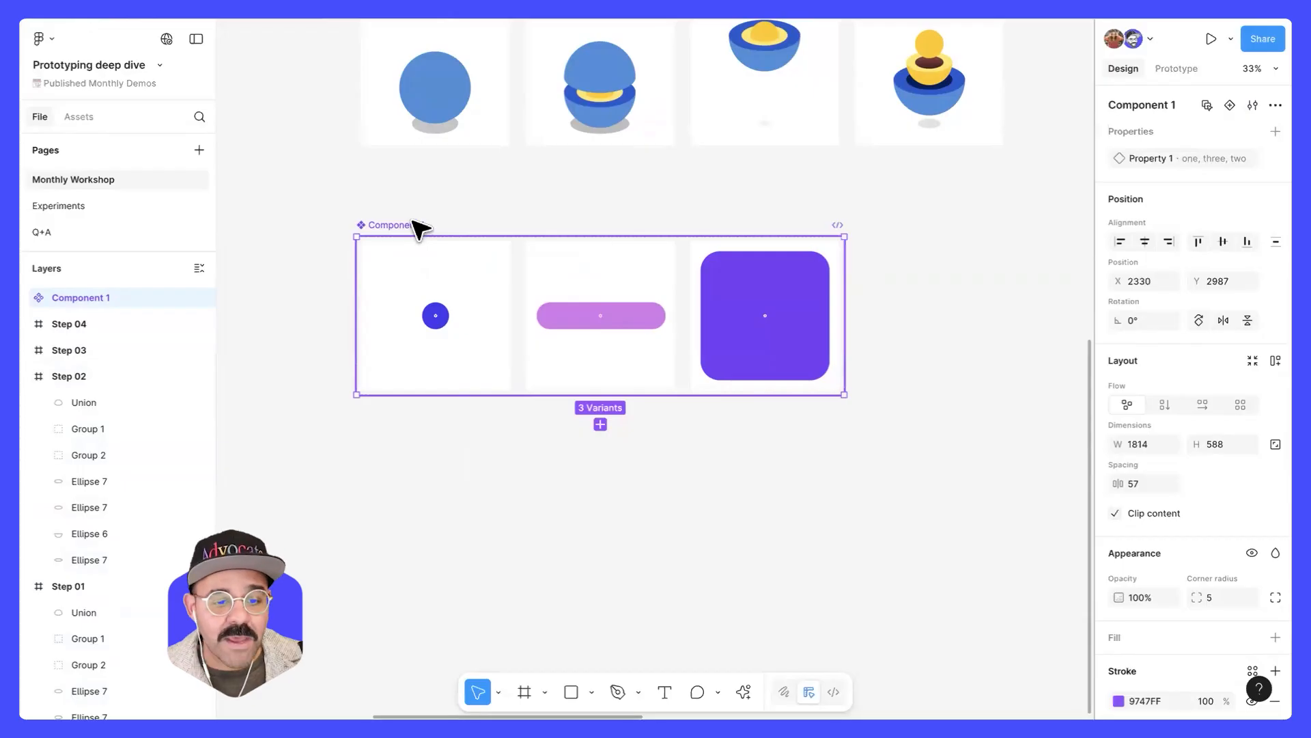
pyautogui.doubleClick(407, 225)
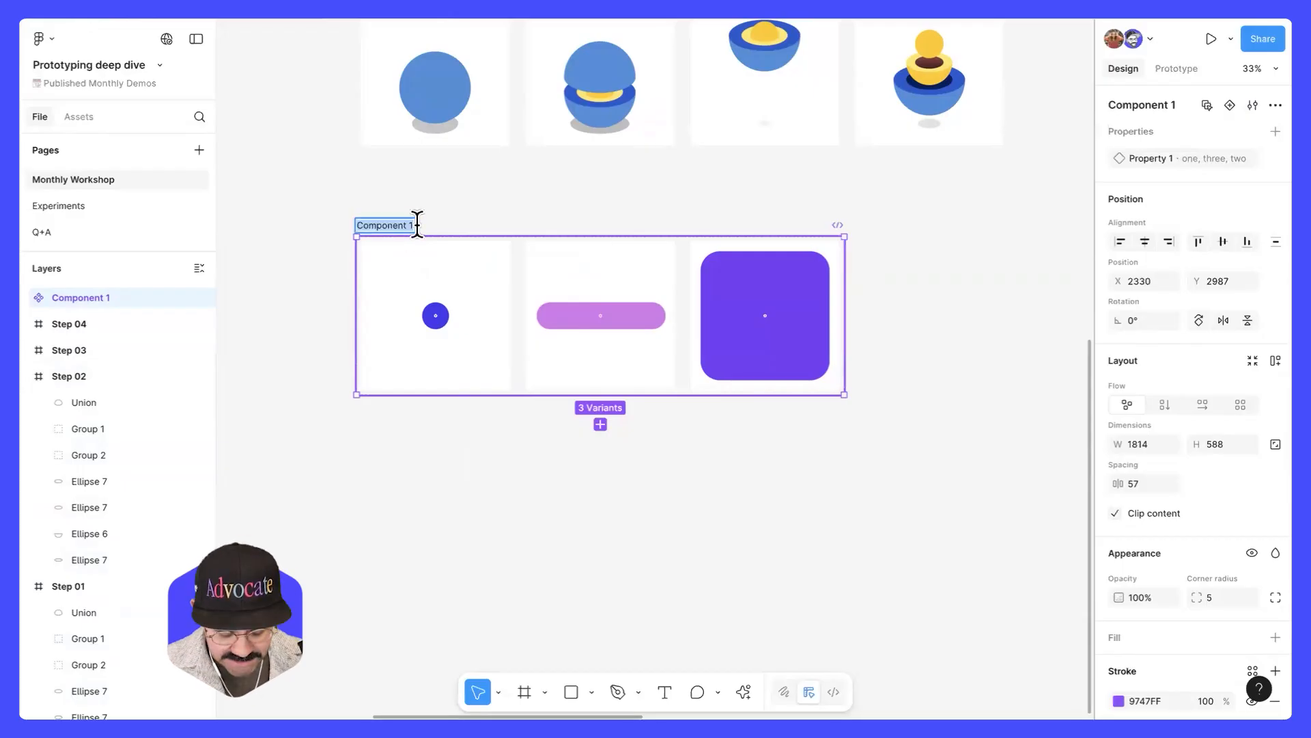
pyautogui.write('menu dot')
pyautogui.press('Return')
pyautogui.click(454, 196)
pyautogui.scroll(-2, 458, 203)
pyautogui.moveTo(463, 208); pyautogui.dragTo(427, 208)
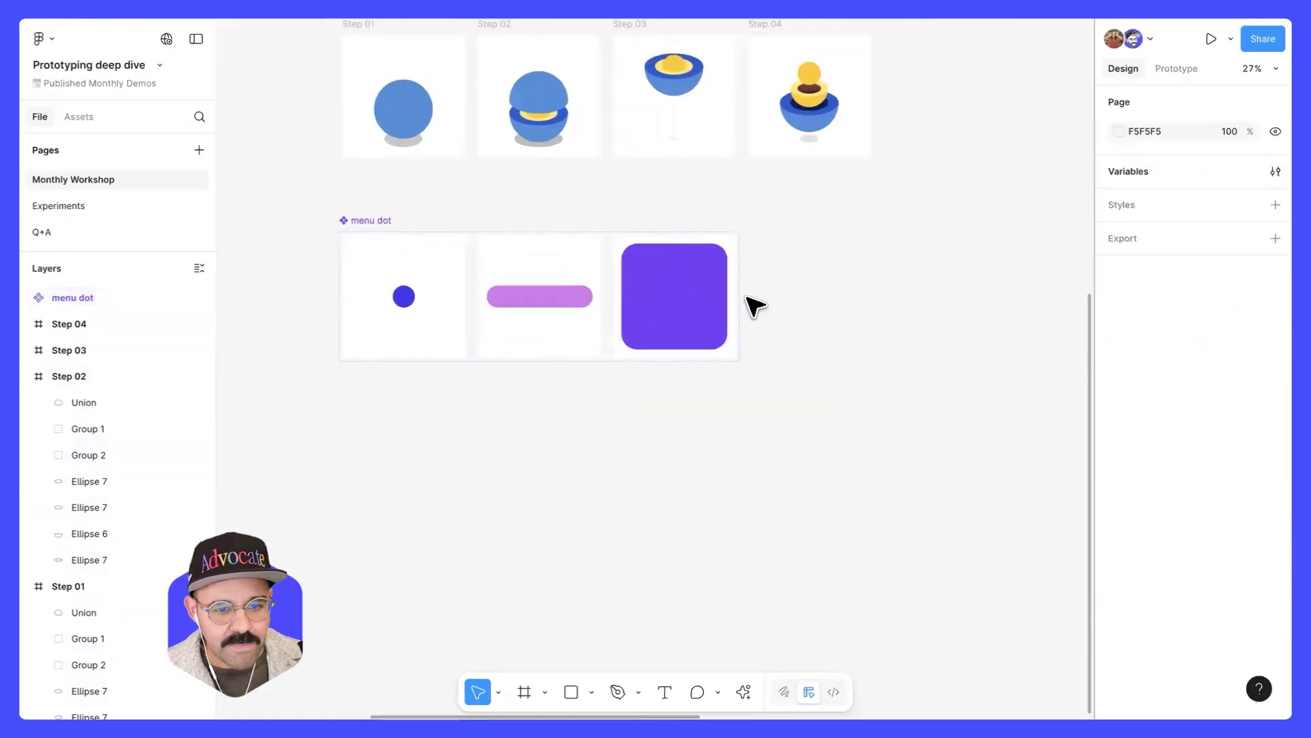
pyautogui.moveTo(784, 304); pyautogui.dragTo(760, 345)
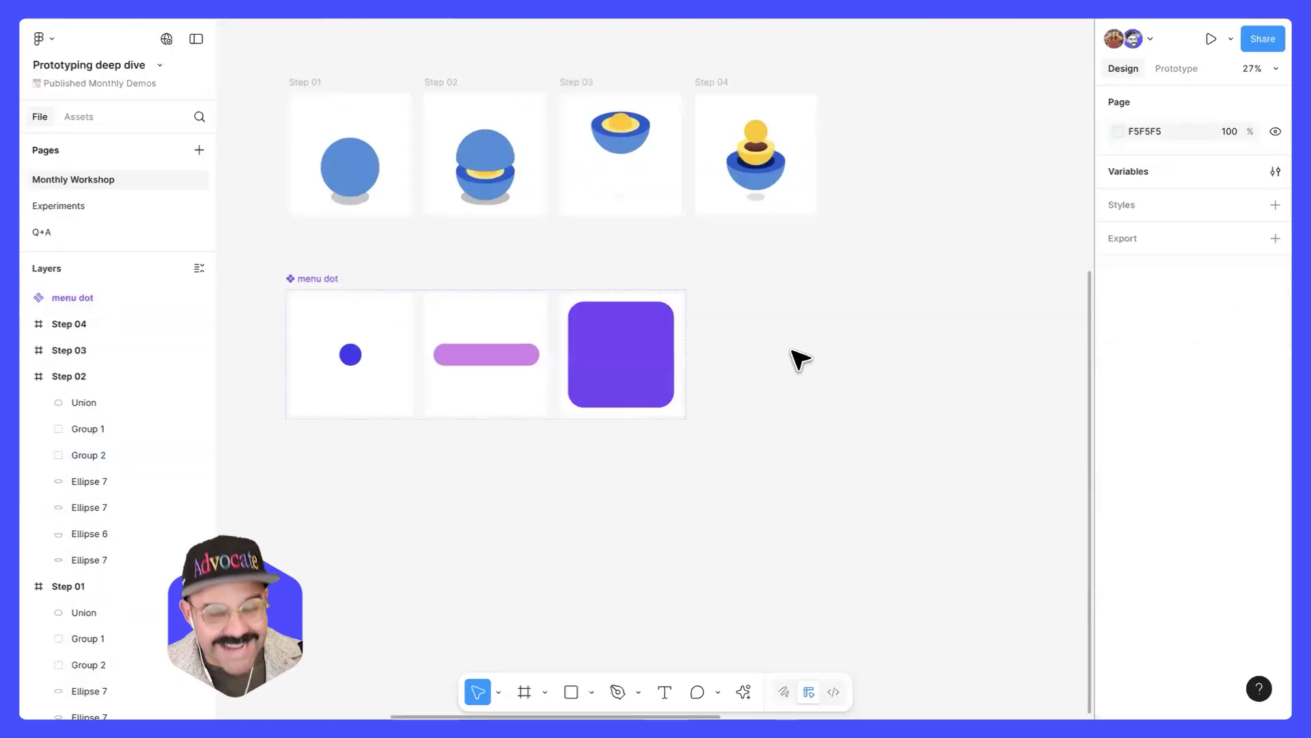
# - Draw a new frame about 1456 × 1248 below the menu dot set and apply the iPad mini 8.3 size preset
pyautogui.press('f')
pyautogui.scroll(-3, 787, 380)
pyautogui.hscroll(-2, 788, 380)
pyautogui.moveTo(479, 377); pyautogui.dragTo(800, 652)
pyautogui.click(1154, 105)
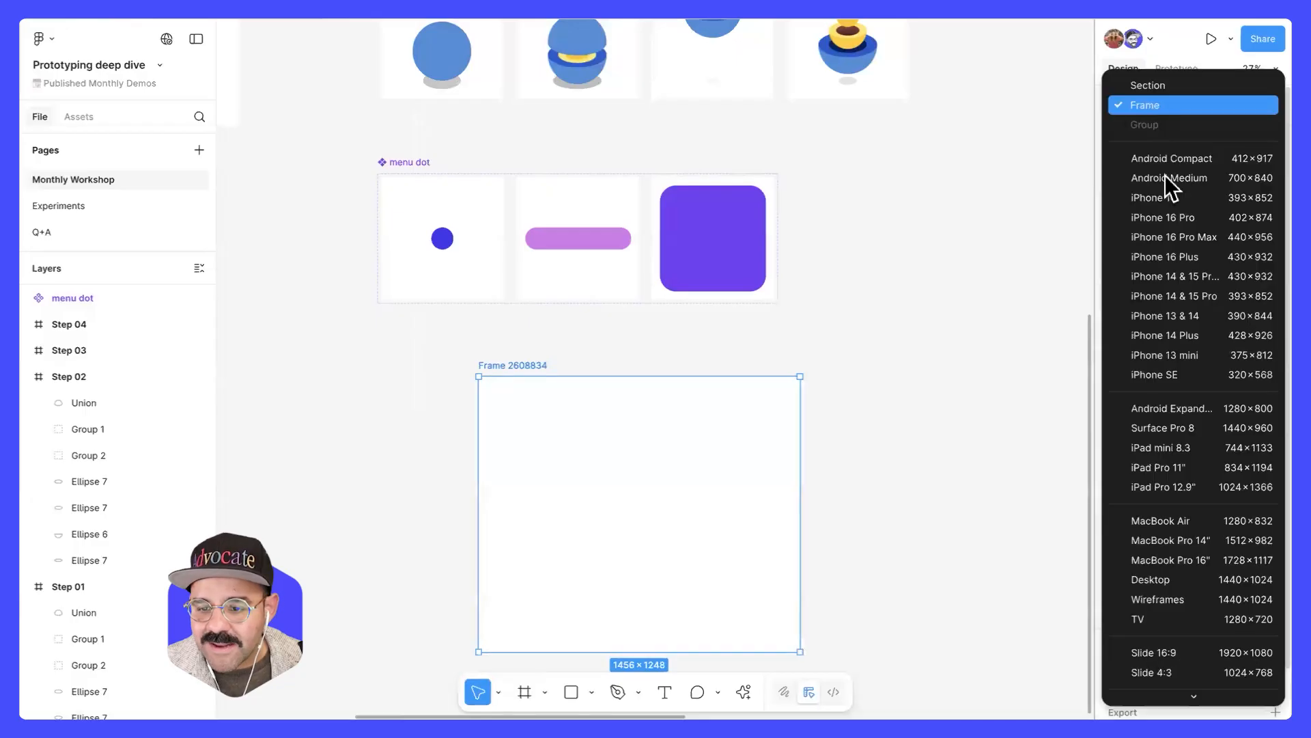
pyautogui.click(1206, 444)
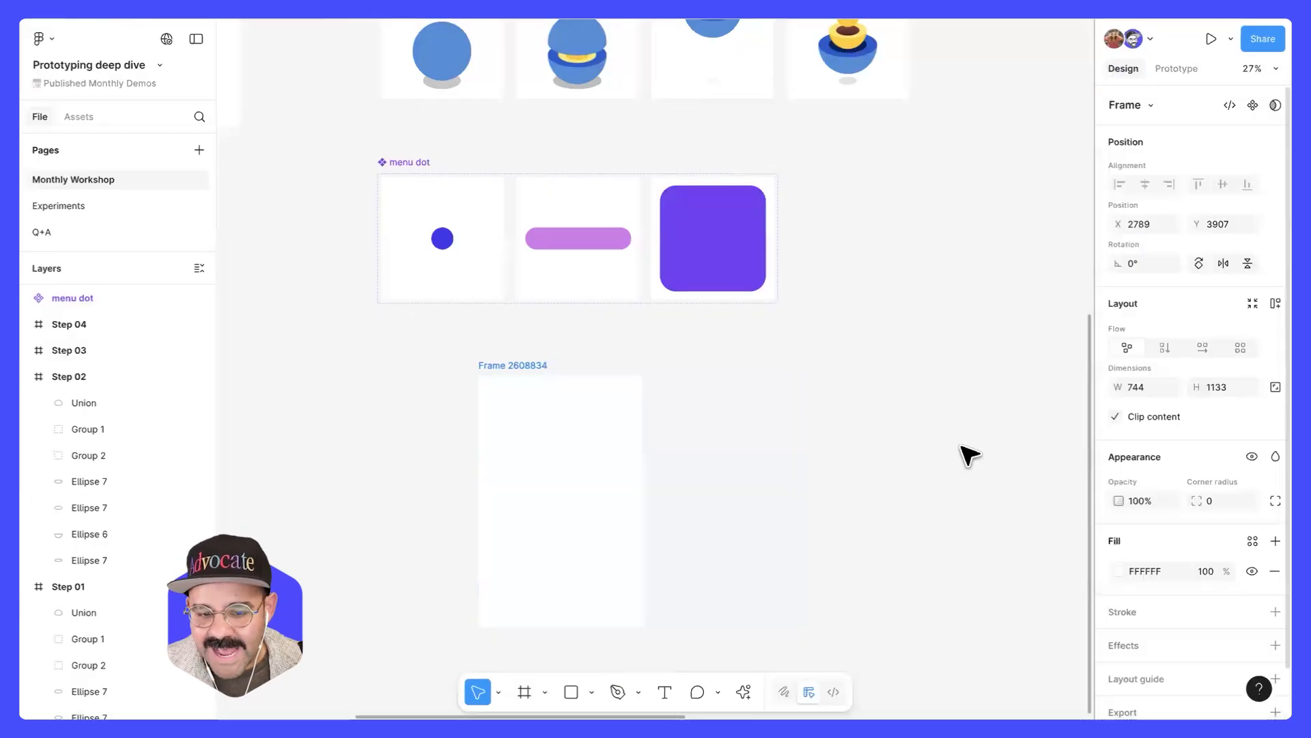
# - Switch the new frame to the iPad Pro 12.9" preset and align its left edge with the menu dot set above
pyautogui.click(1153, 102)
pyautogui.click(1172, 487)
pyautogui.click(832, 460)
pyautogui.moveTo(616, 498); pyautogui.dragTo(641, 396)
pyautogui.click(575, 325)
pyautogui.moveTo(572, 346); pyautogui.dragTo(571, 309)
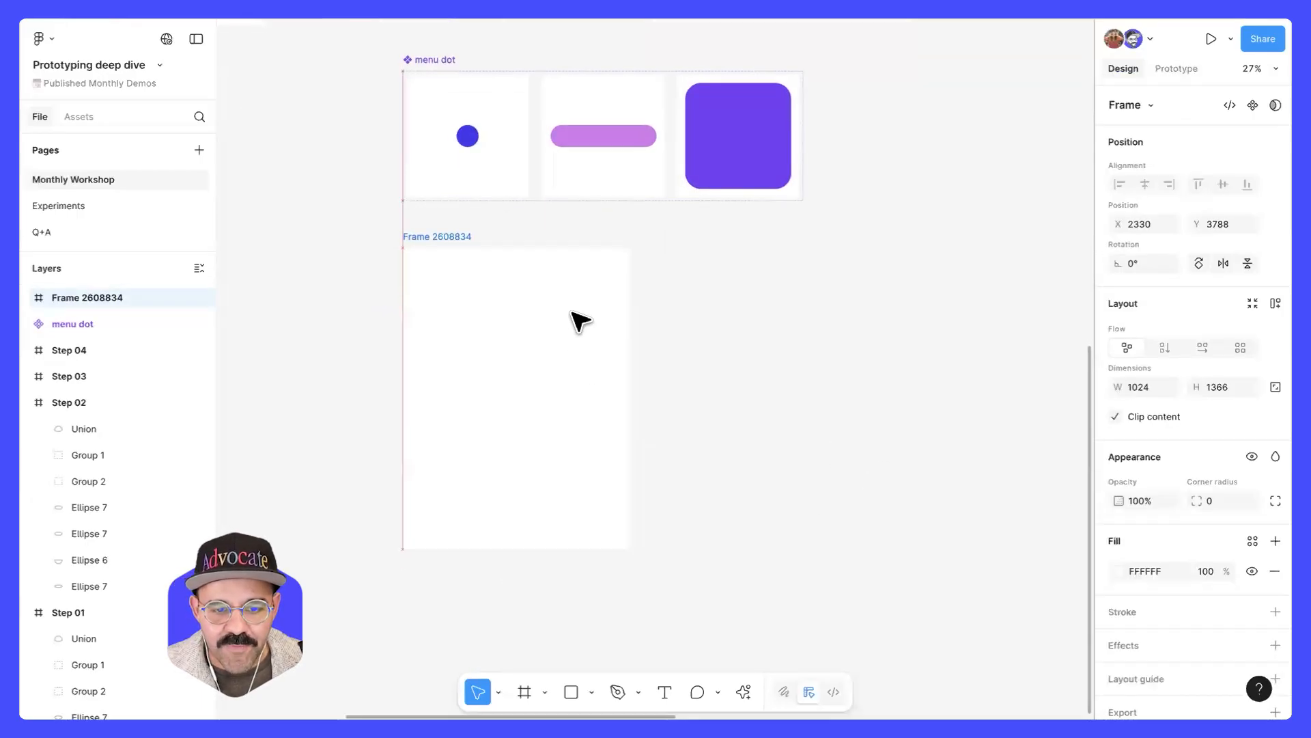
# - Copy the menu dot variant one and paste an instance of it into the new frame
pyautogui.scroll(1, 417, 157)
pyautogui.click(431, 129)
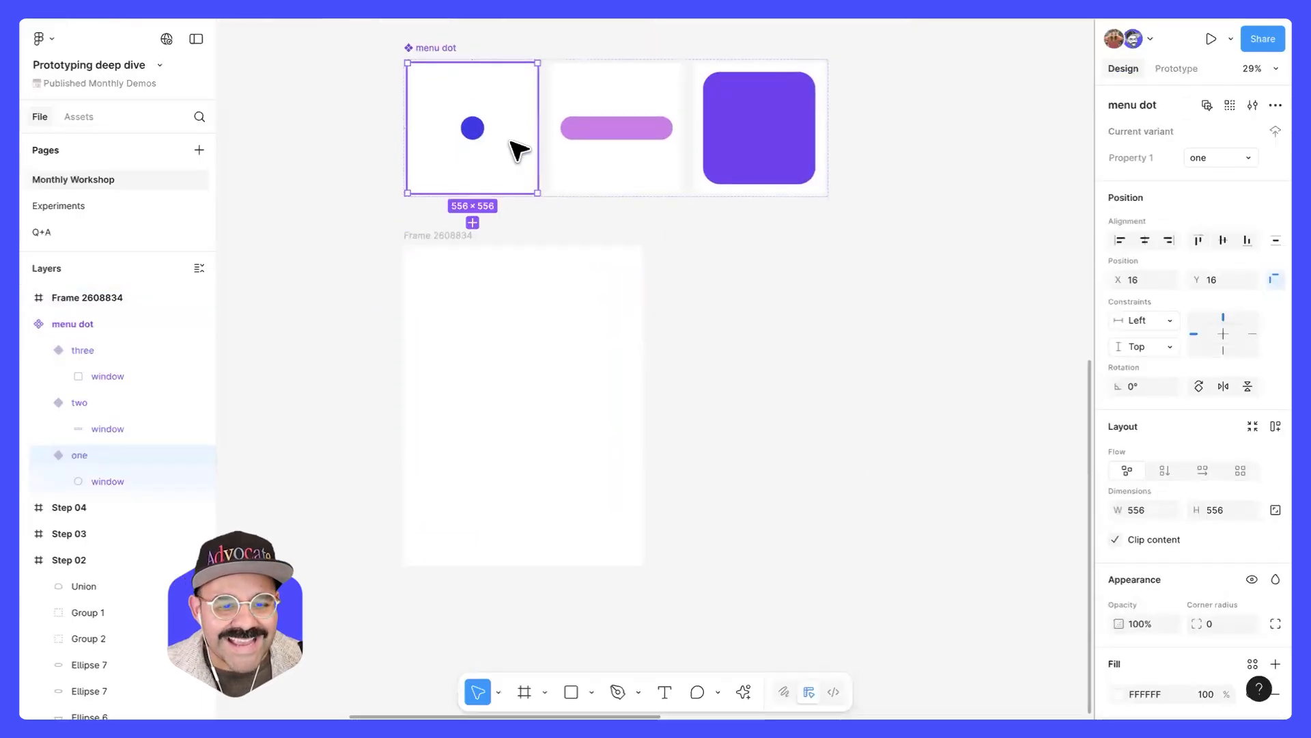
pyautogui.click(441, 238)
pyautogui.hotkey('ctrl', 'v')
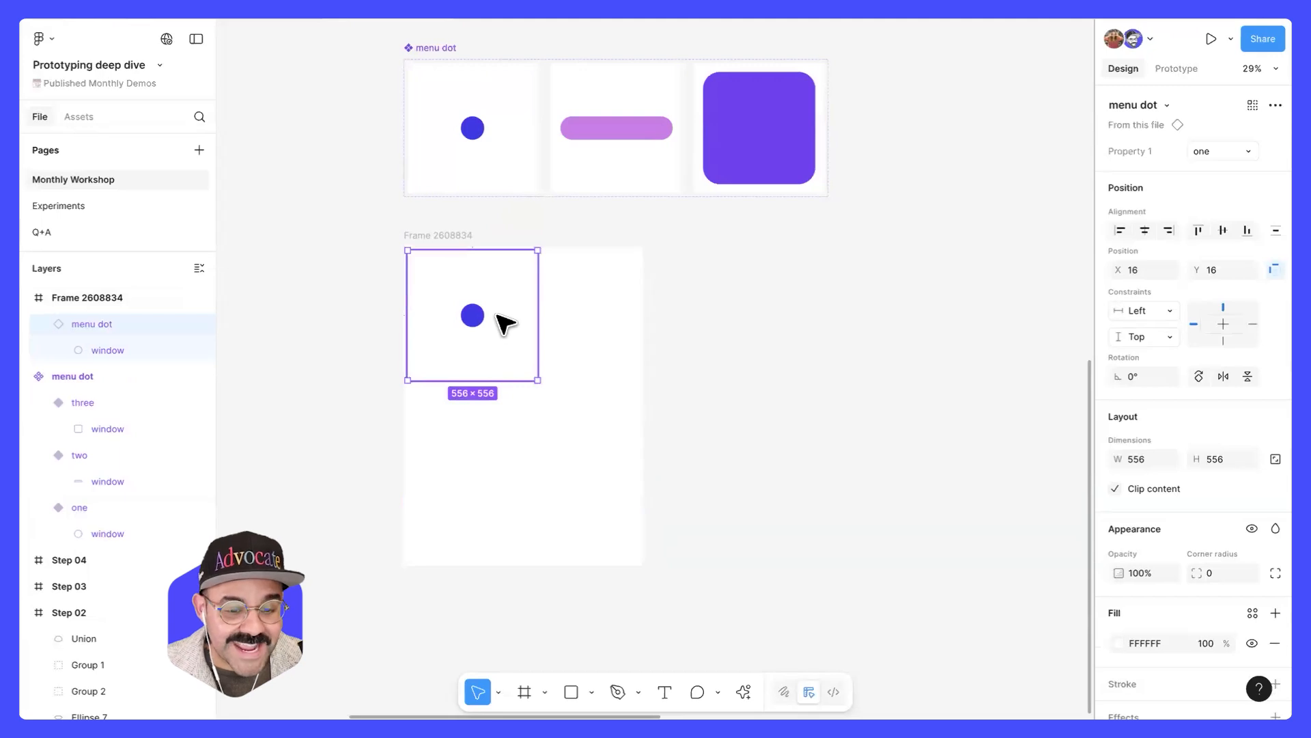
# - Try the Scale tool on the menu dot instance at 0.5x, and undo the scaling
pyautogui.press('k')
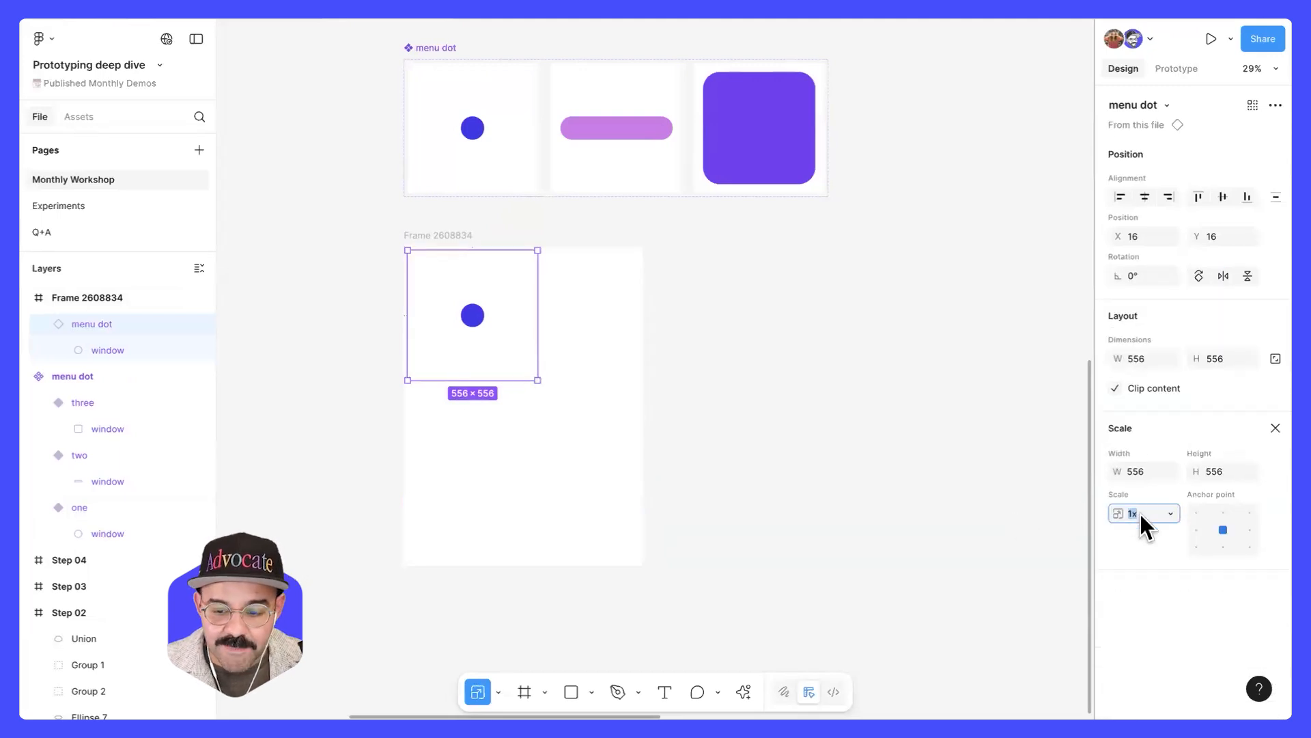
pyautogui.write('0.5')
pyautogui.press('Return')
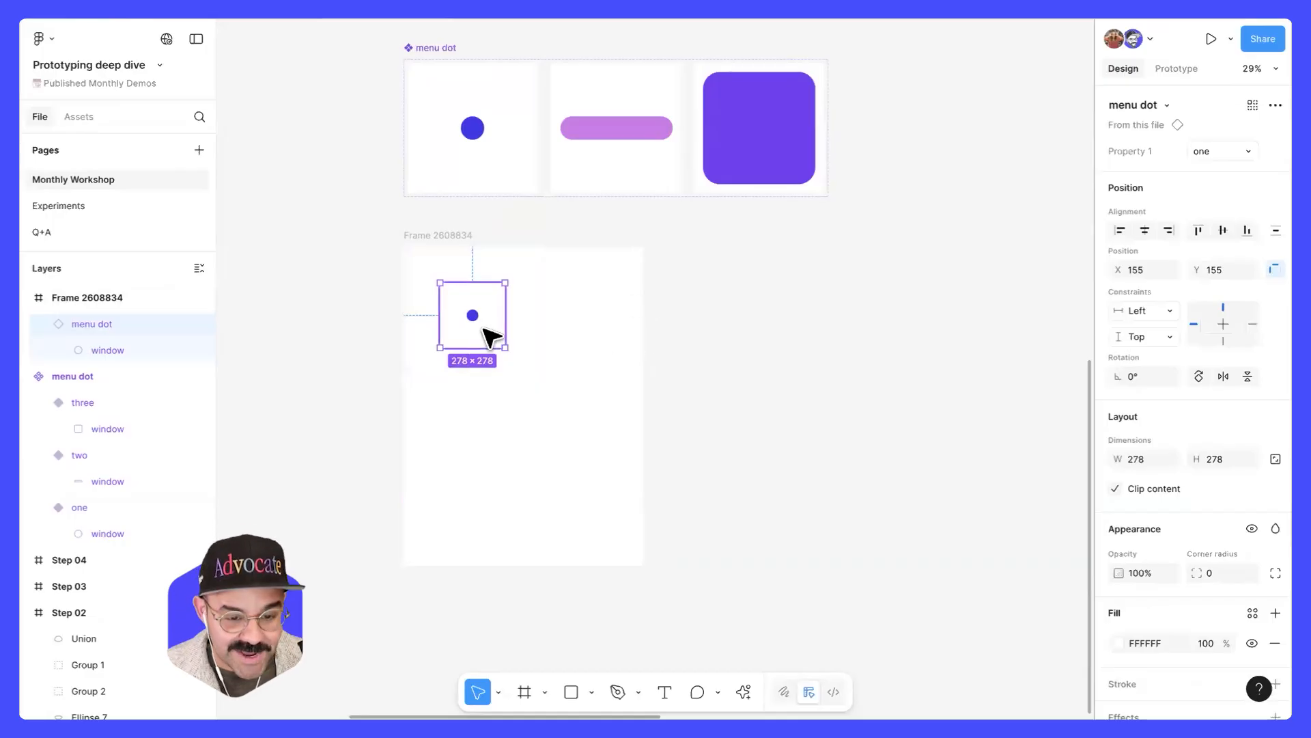
pyautogui.scroll(5, 489, 337)
pyautogui.scroll(-1, 483, 322)
pyautogui.scroll(-4, 476, 319)
pyautogui.hotkey('ctrl', 'z')
# - Try resizing the menu dot instance without scaling to about 287 × 385, and undo the resize
pyautogui.click(606, 314)
pyautogui.click(519, 349)
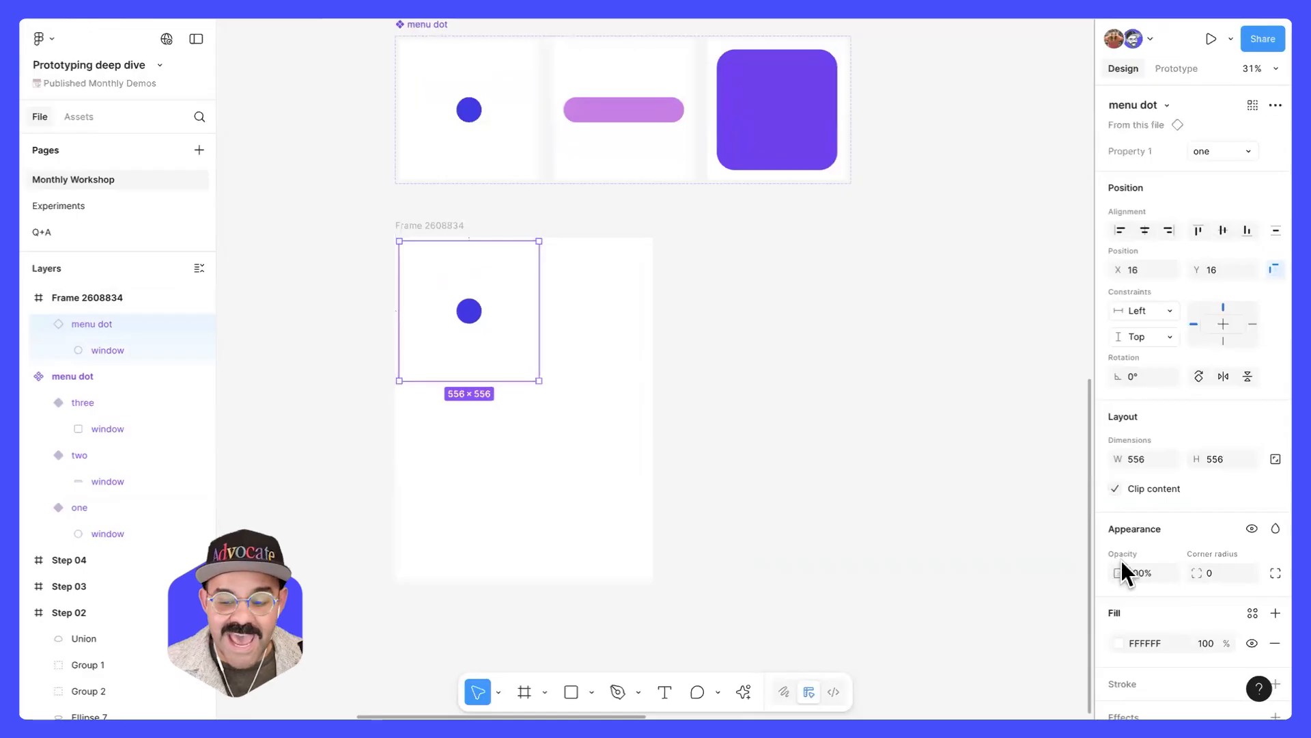
pyautogui.scroll(-2, 1247, 493)
pyautogui.scroll(-1, 980, 528)
pyautogui.moveTo(495, 328)
pyautogui.mouseDown()
pyautogui.moveTo(480, 345)
pyautogui.moveTo(535, 380)
pyautogui.moveTo(470, 413)
pyautogui.moveTo(445, 309)
pyautogui.moveTo(504, 378)
pyautogui.moveTo(487, 347)
pyautogui.mouseUp()
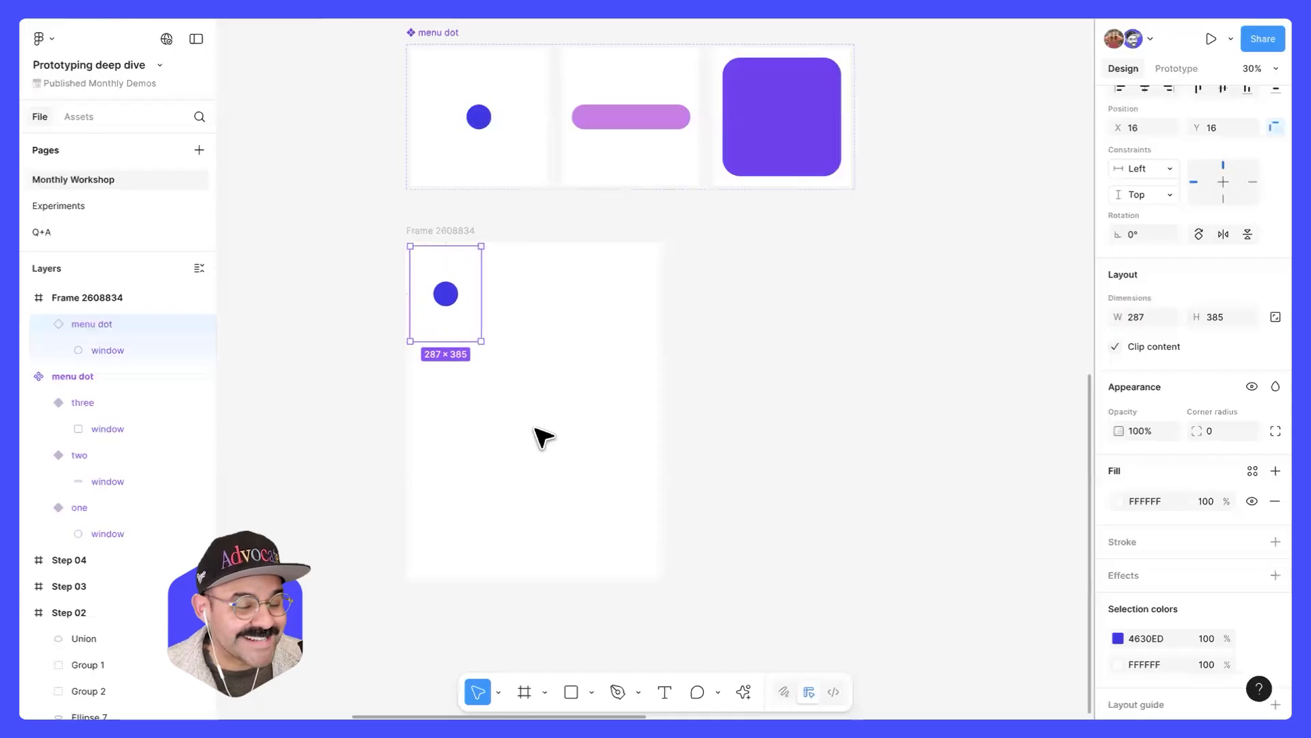
pyautogui.hotkey('ctrl', 'z')
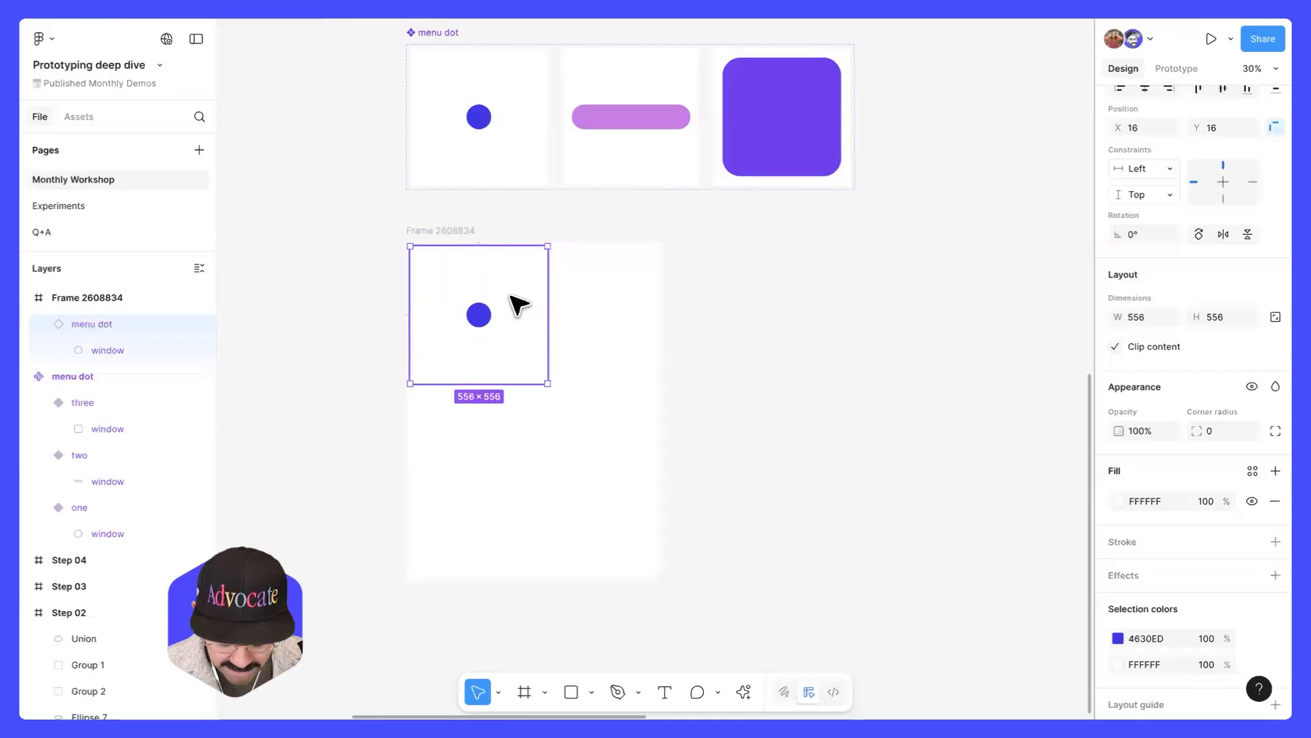
# - Scale the menu dot instance by 0.5x and position it near the frame's upper-left corner at about X 69, Y 75
pyautogui.press('k')
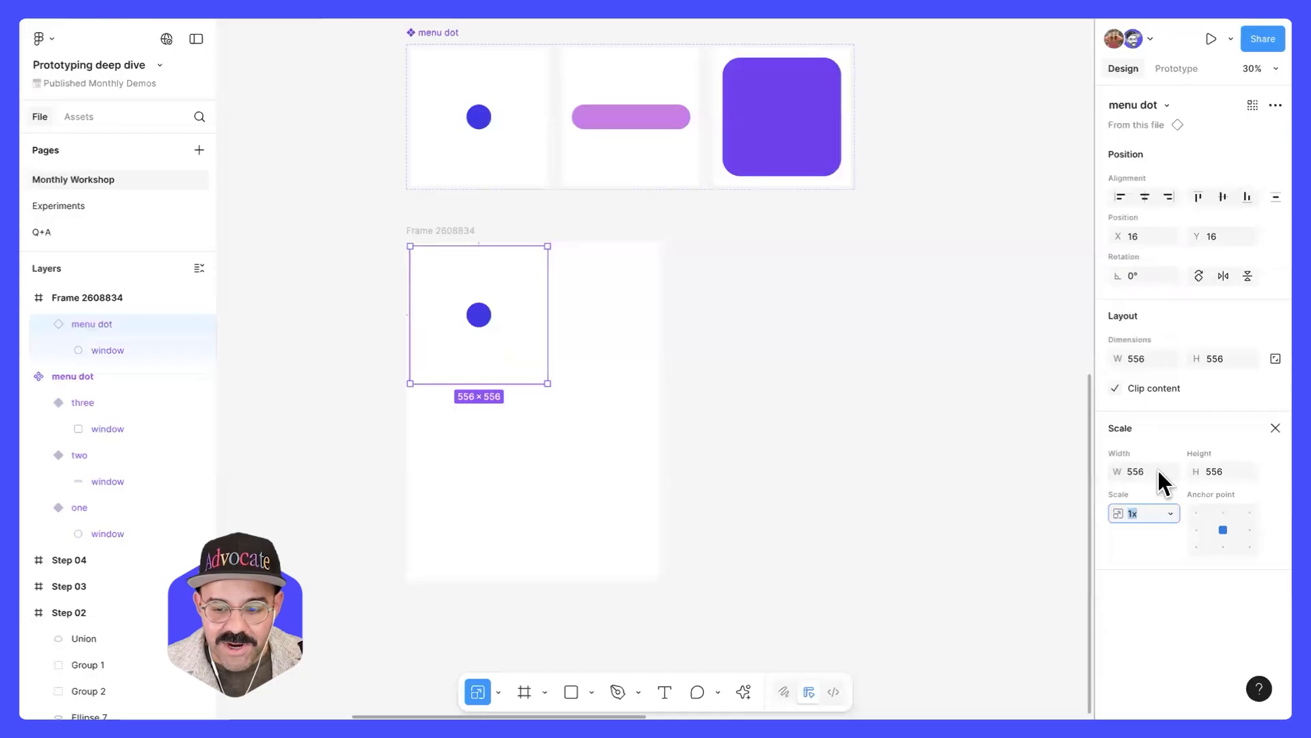
pyautogui.write('0.5')
pyautogui.press('Return')
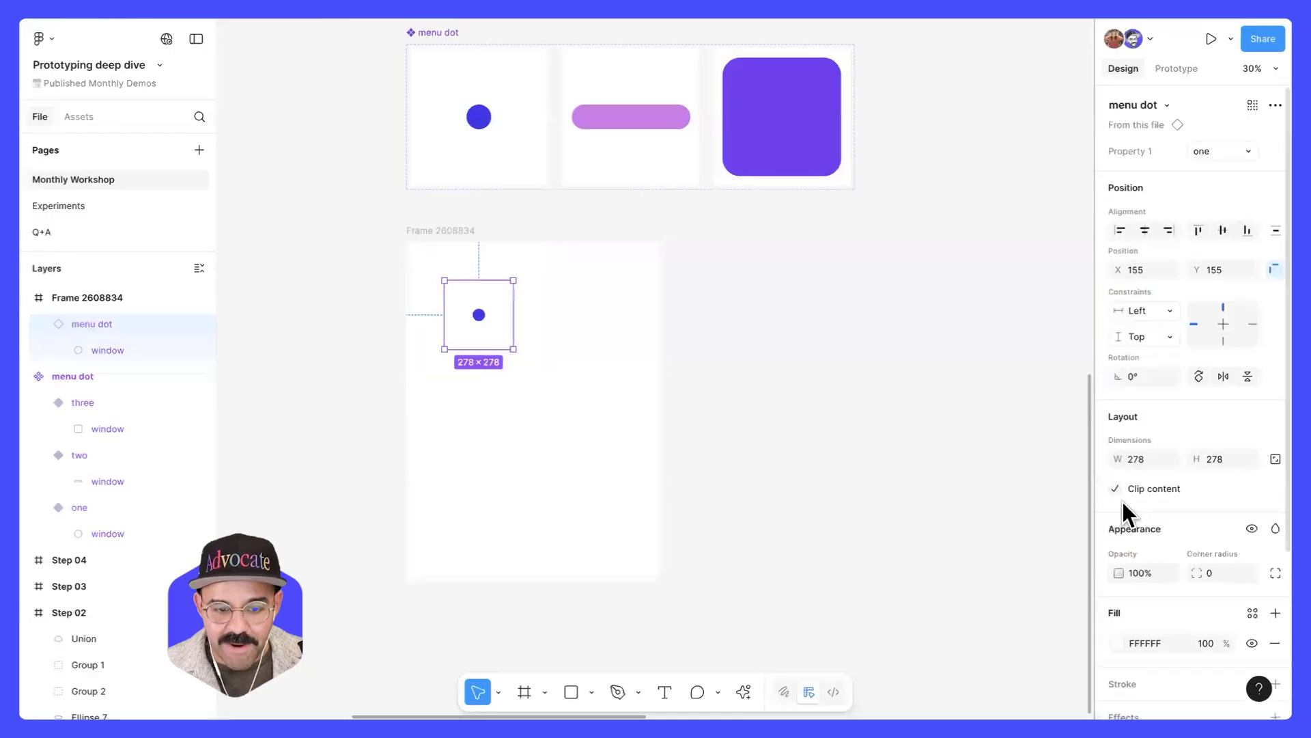
pyautogui.moveTo(497, 333); pyautogui.dragTo(476, 314)
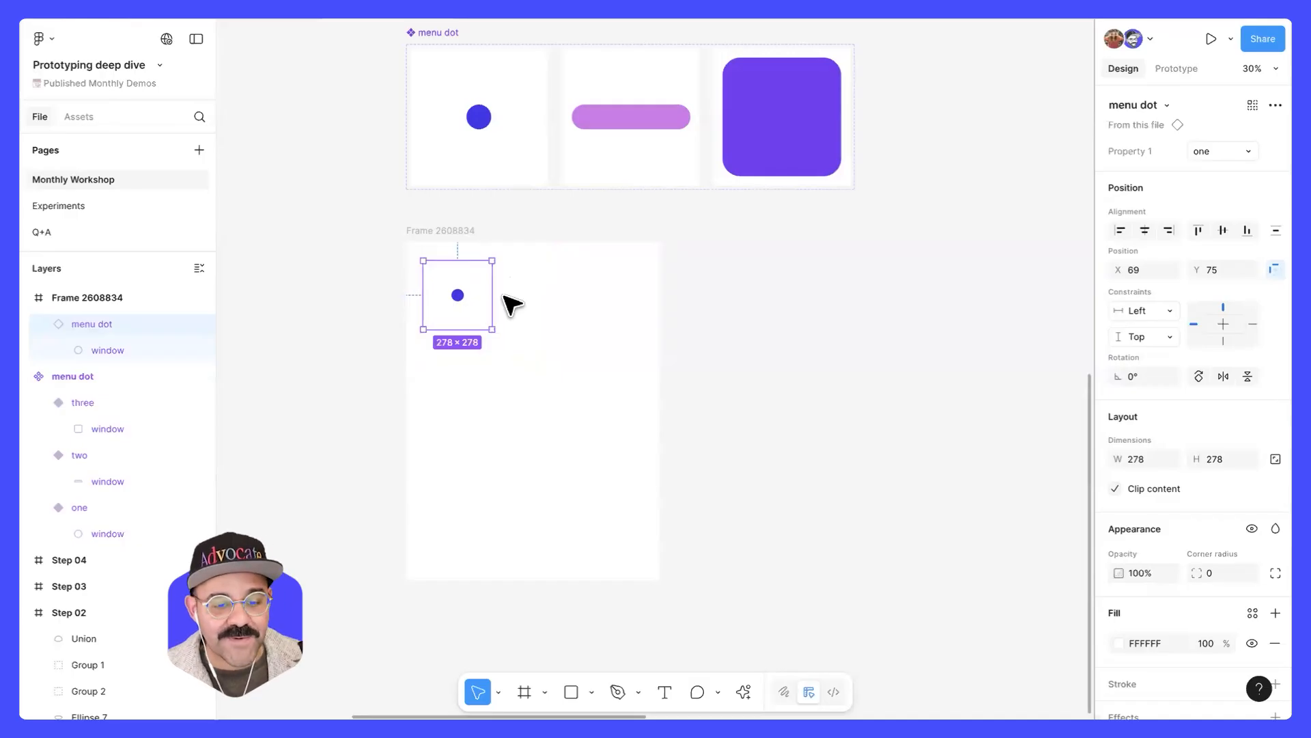
# - Rename the iPad-sized frame as "Example"
pyautogui.scroll(2, 478, 250)
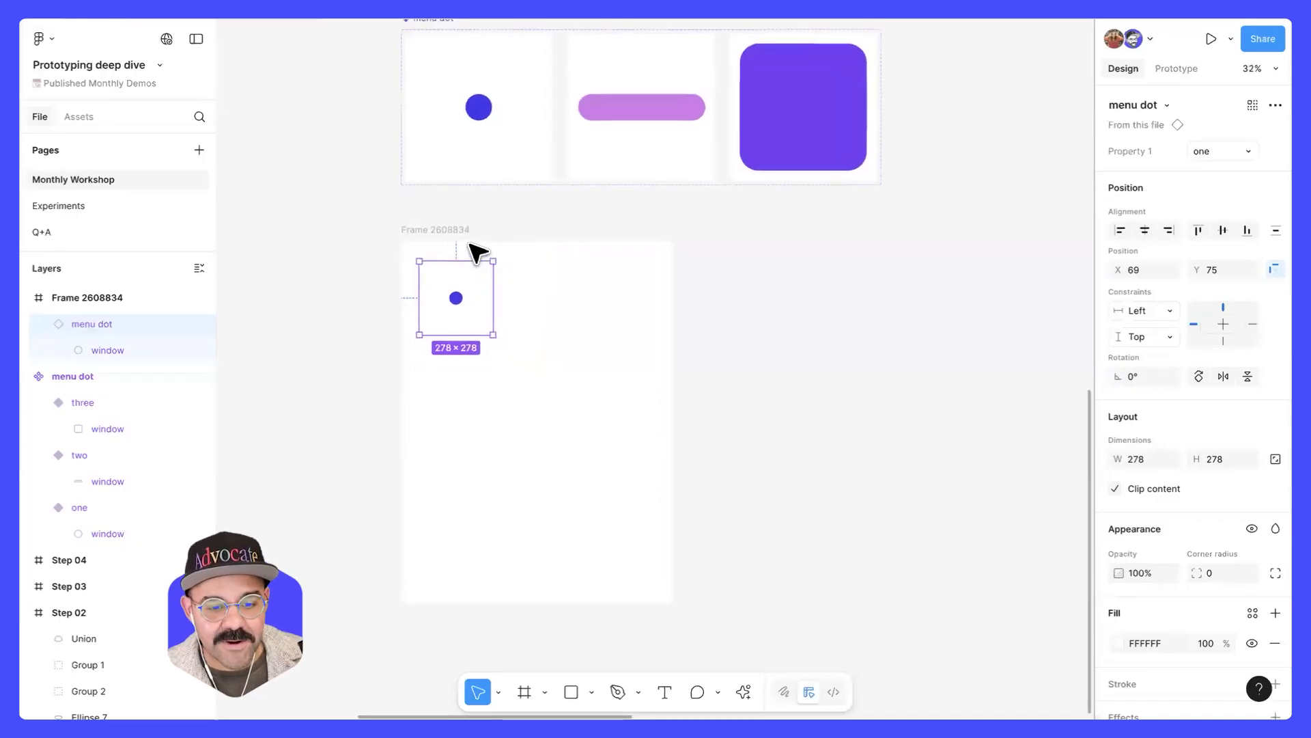
pyautogui.click(435, 230)
pyautogui.doubleClick(433, 229)
pyautogui.write('Example')
pyautogui.press('Return')
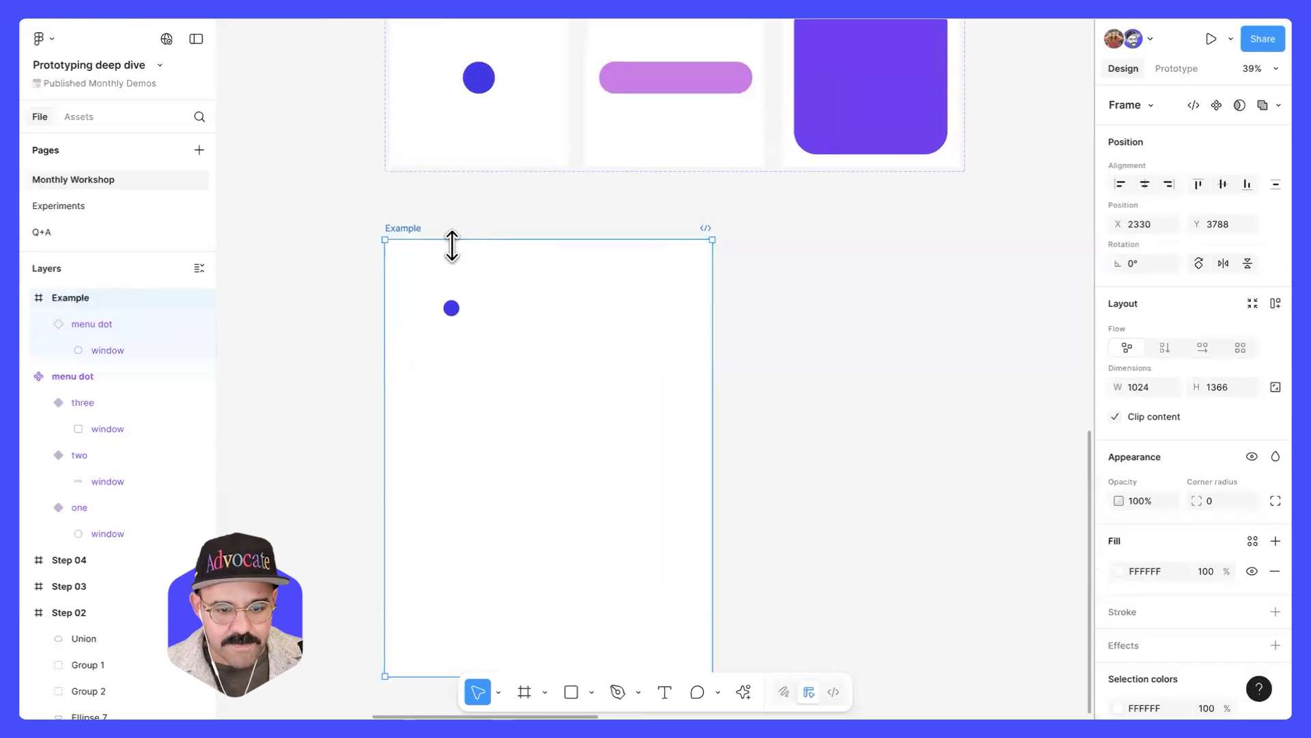
pyautogui.click(871, 335)
# - Show the Scale tool and its settings on the menu dot instance, and return to the Move tool
pyautogui.scroll(-1, 1018, 533)
pyautogui.press('k')
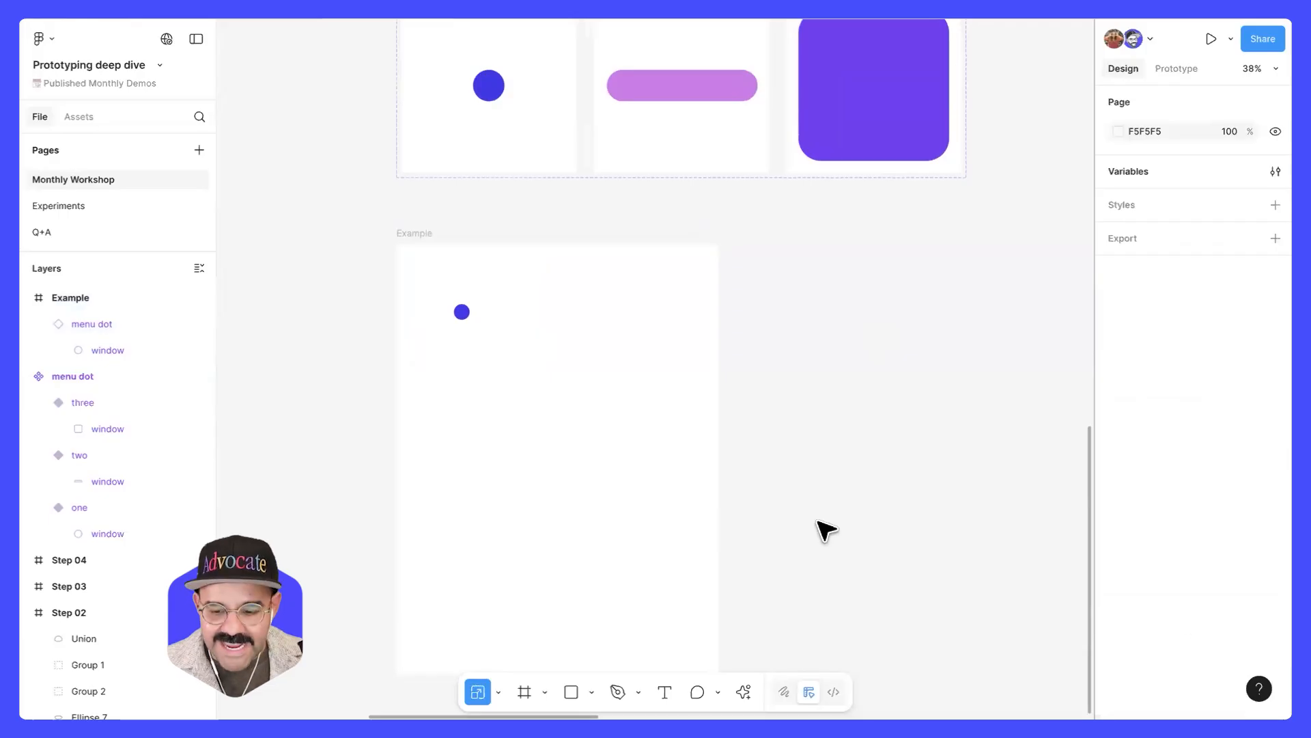
pyautogui.click(445, 333)
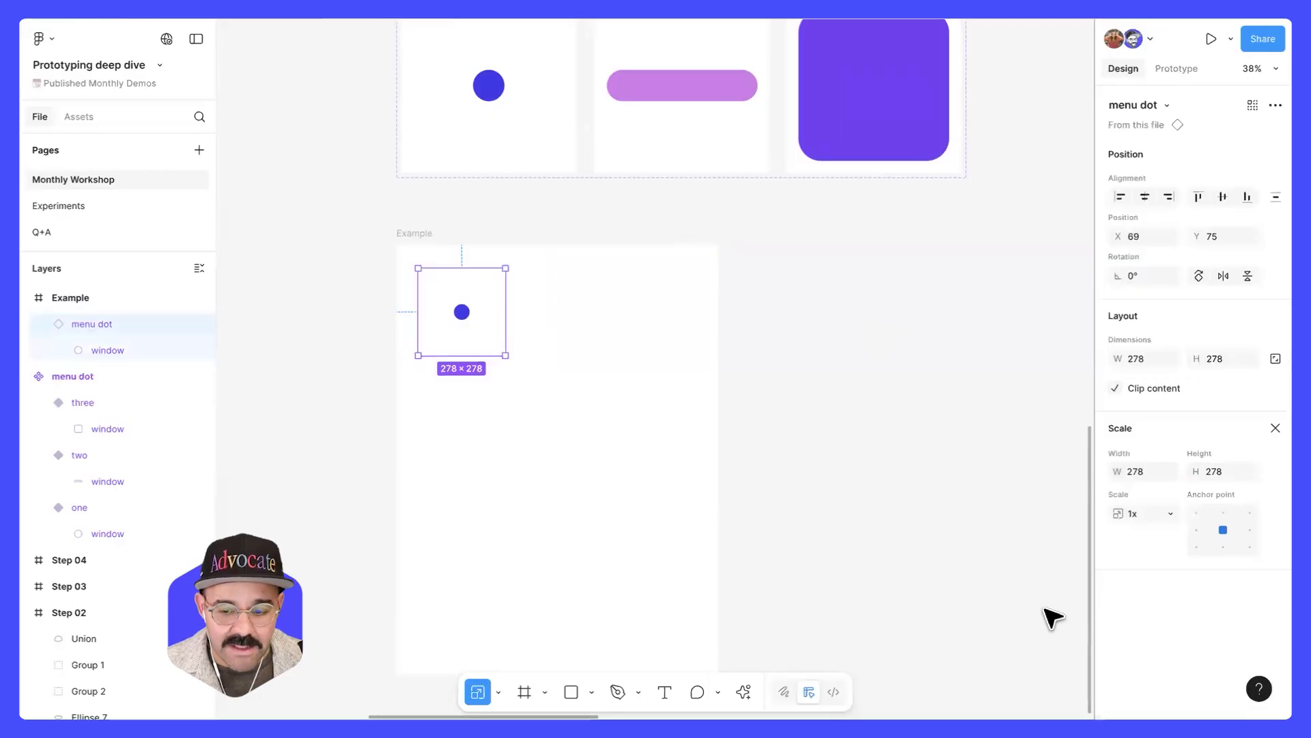
pyautogui.click(1142, 514)
pyautogui.click(498, 692)
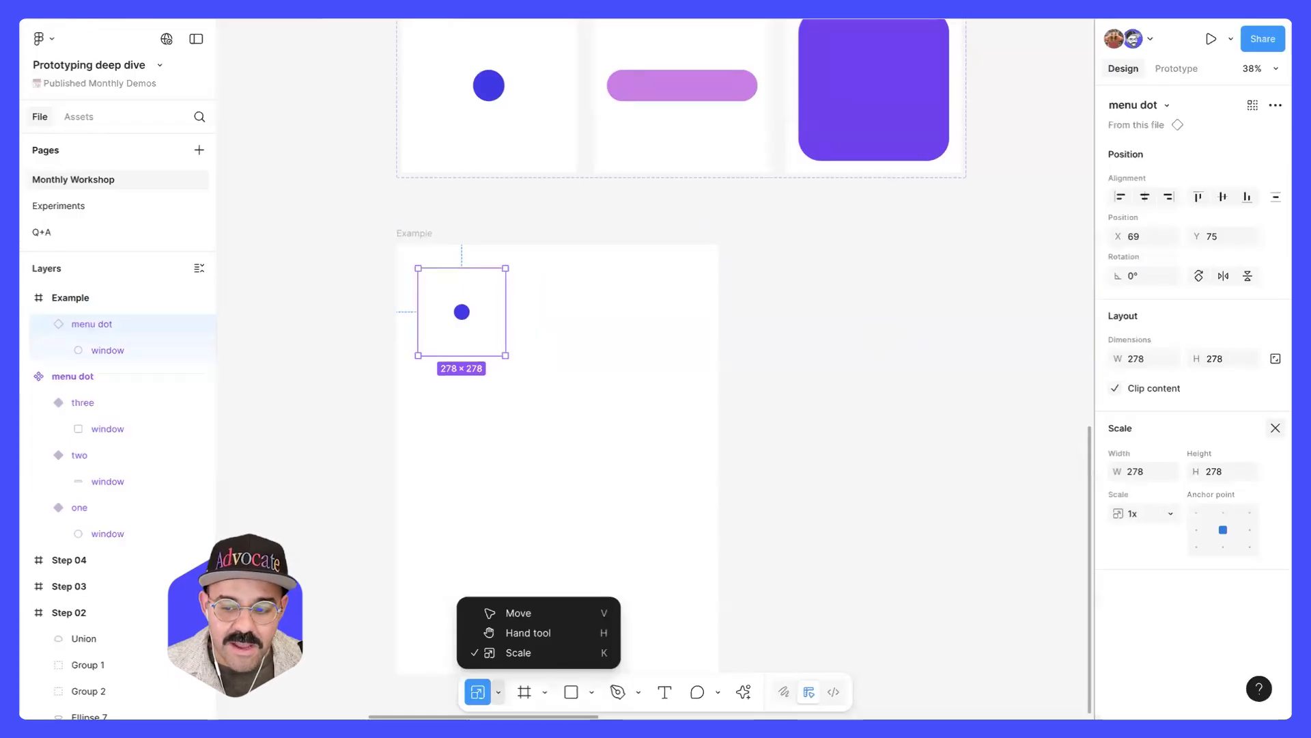
pyautogui.press('v')
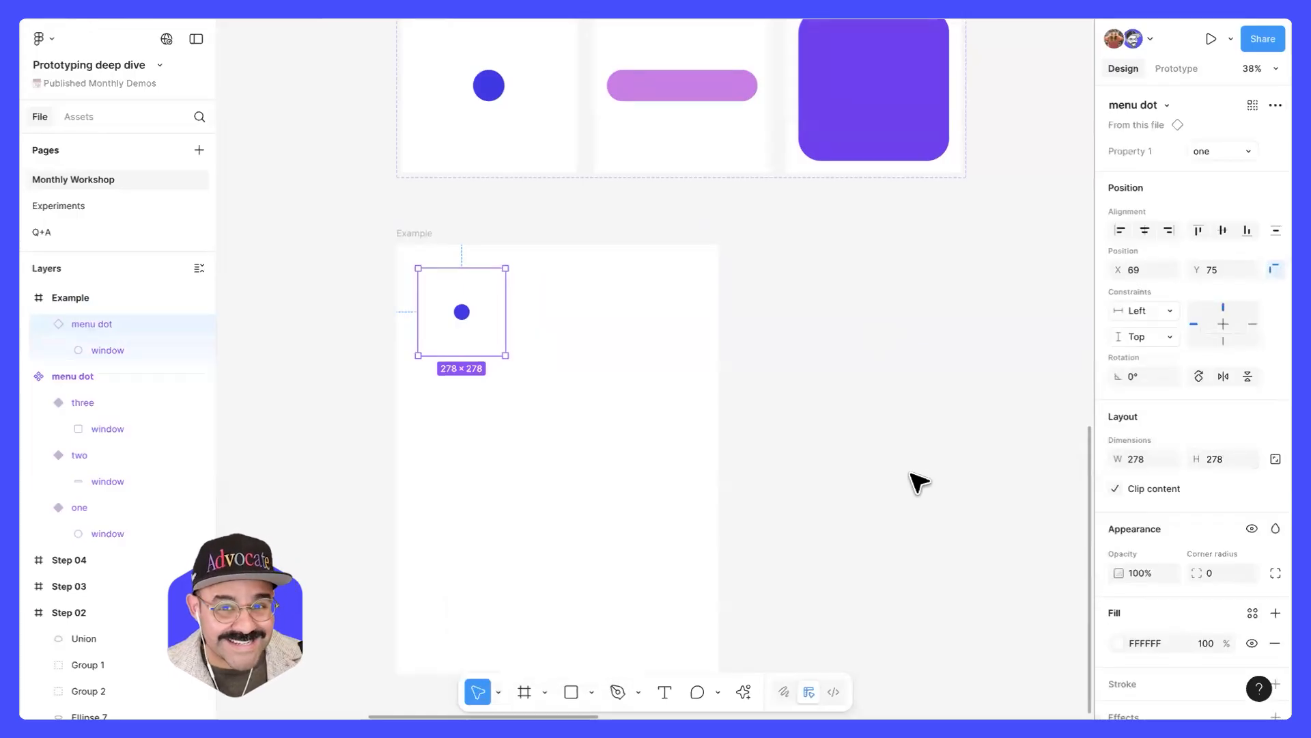
pyautogui.click(830, 407)
# - Duplicate the menu dot instance twice to its right, forming an edge-to-edge row of three in the Example frame
pyautogui.click(427, 300)
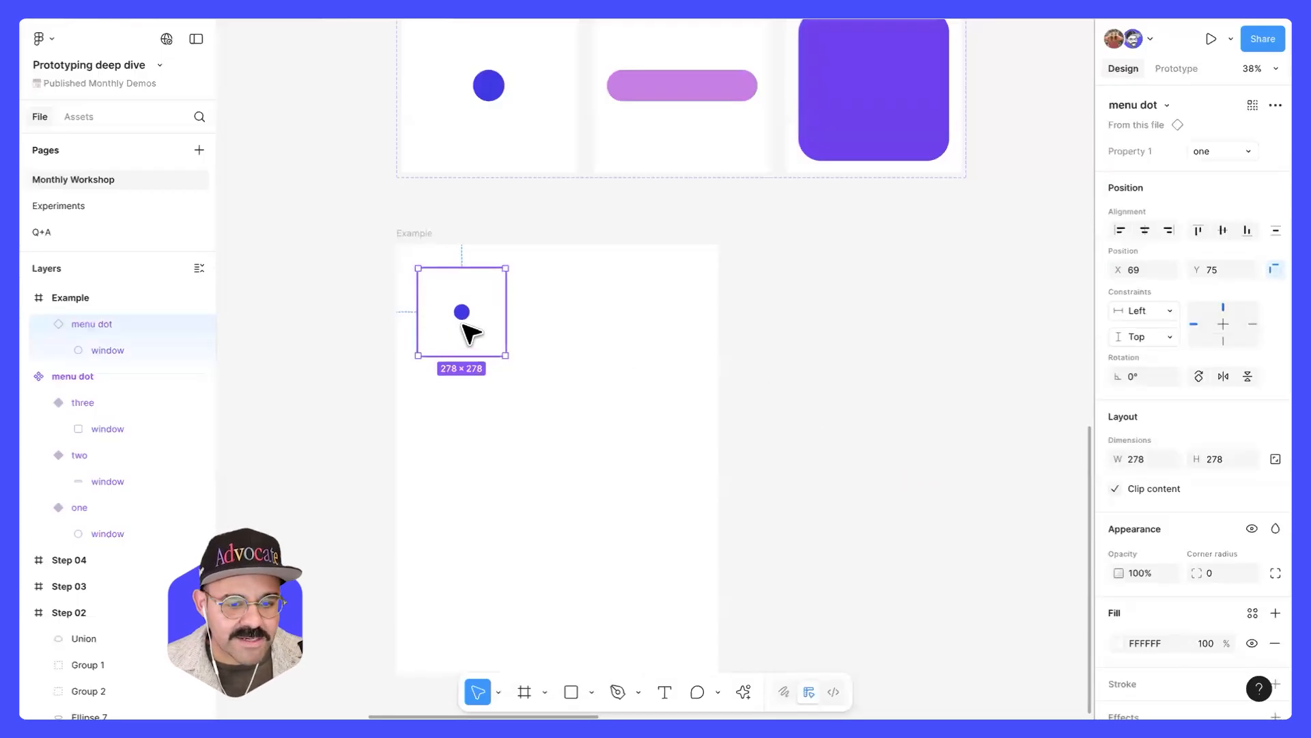
pyautogui.moveTo(459, 309); pyautogui.dragTo(541, 310)
pyautogui.hotkey('ctrl', 'd')
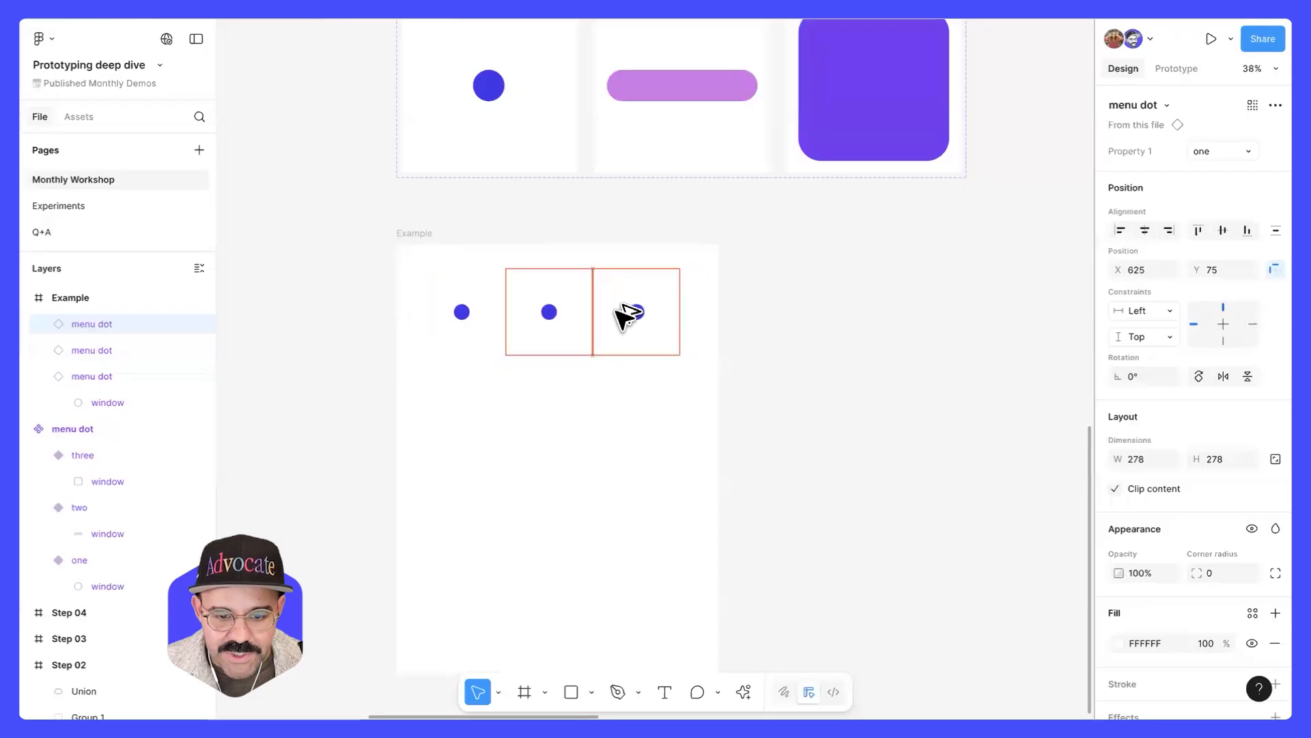
# - Centre the row of three menu dots across the Example frame and duplicate it downward three times, edge to edge, for four rows
pyautogui.moveTo(641, 424); pyautogui.dragTo(484, 321)
pyautogui.moveTo(509, 315); pyautogui.dragTo(521, 317)
pyautogui.moveTo(524, 311); pyautogui.dragTo(530, 390)
pyautogui.hotkey('ctrl', 'd')
pyautogui.hotkey('ctrl', 'd')
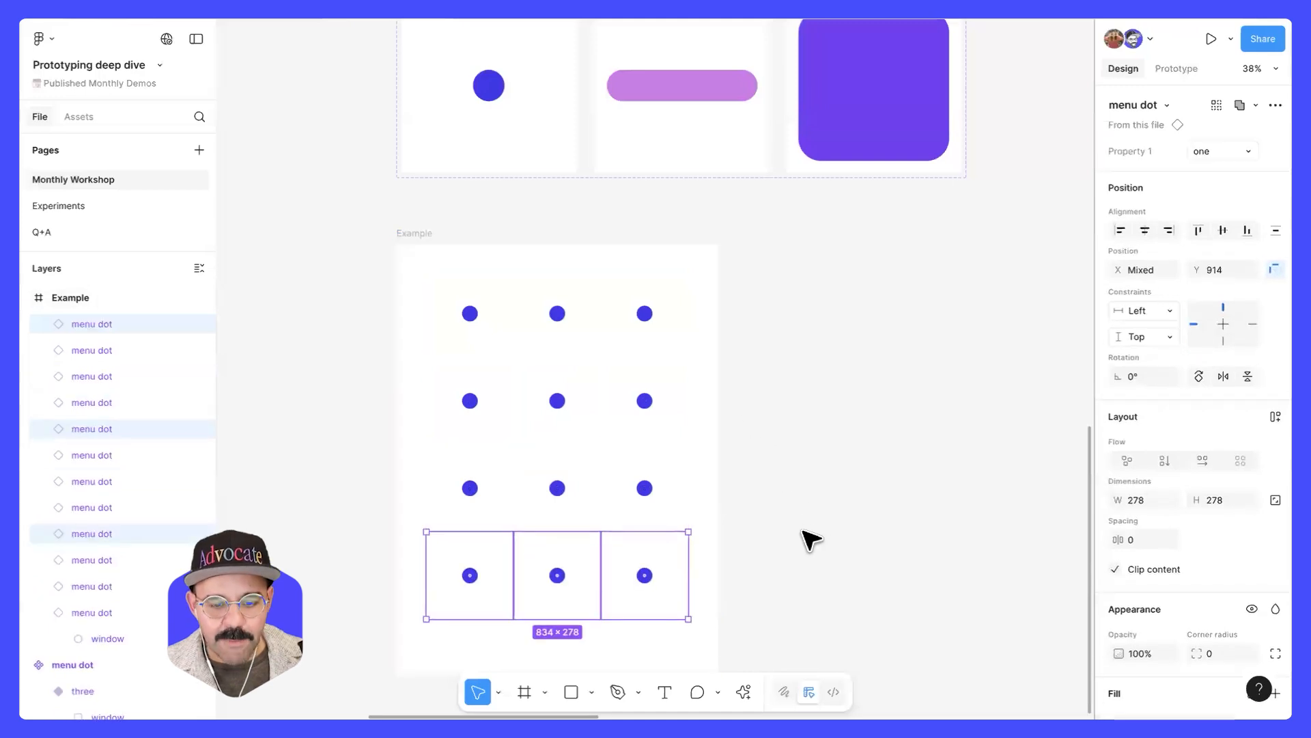
# - Align all twelve menu dot instances together to the vertical centre of the Example frame
pyautogui.scroll(-3, 806, 539)
pyautogui.moveTo(747, 197); pyautogui.dragTo(462, 507)
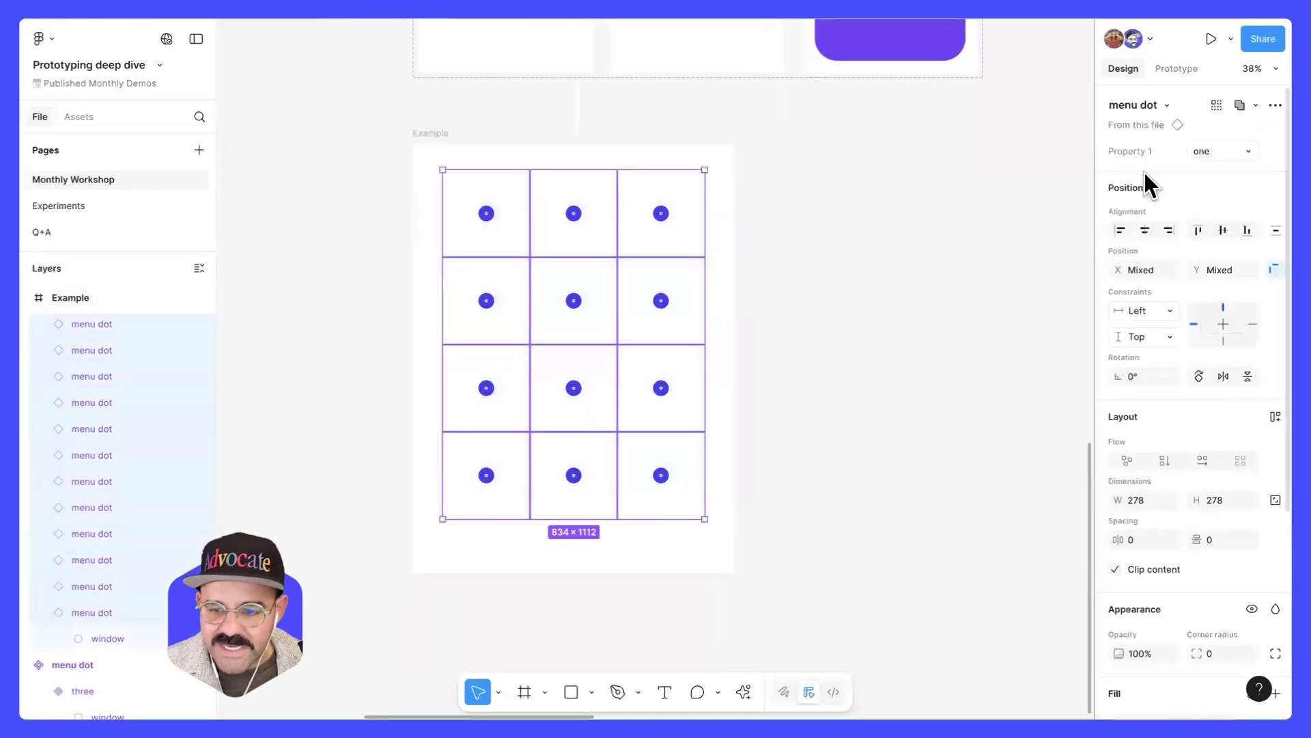
pyautogui.click(1223, 230)
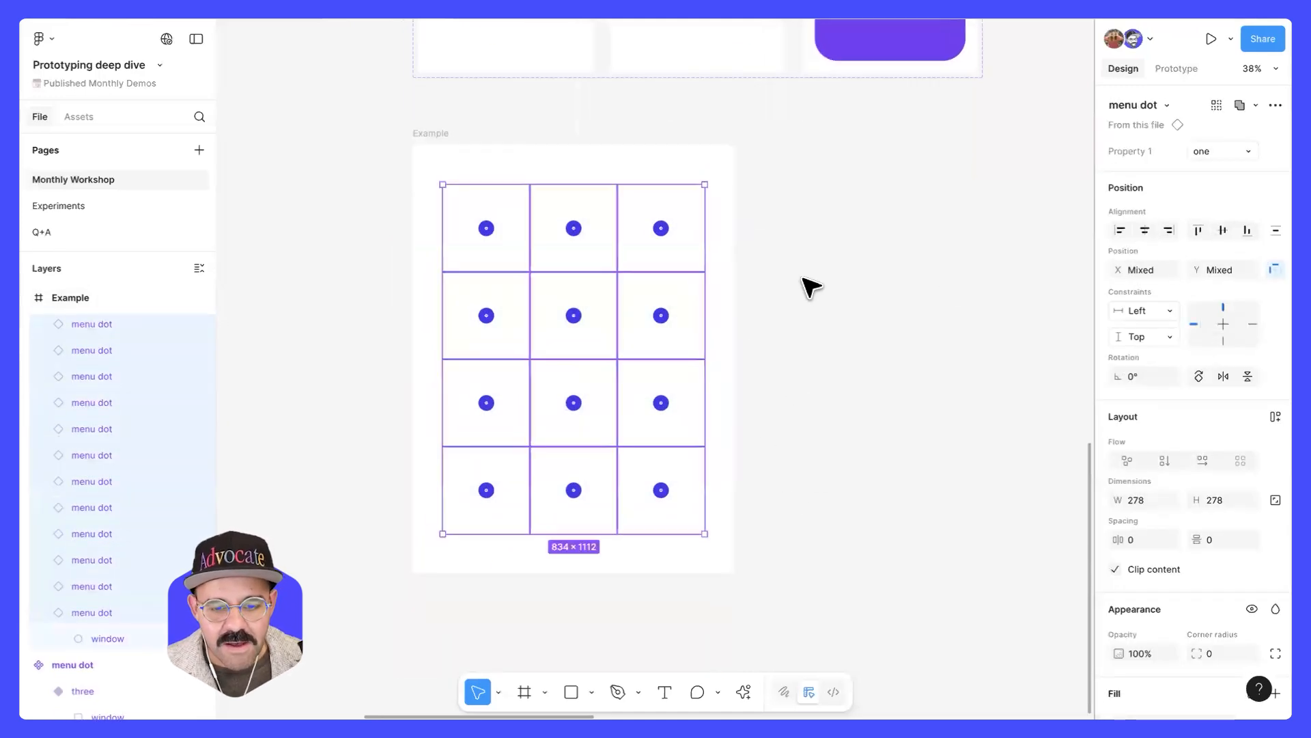
pyautogui.click(811, 284)
pyautogui.scroll(5, 548, 321)
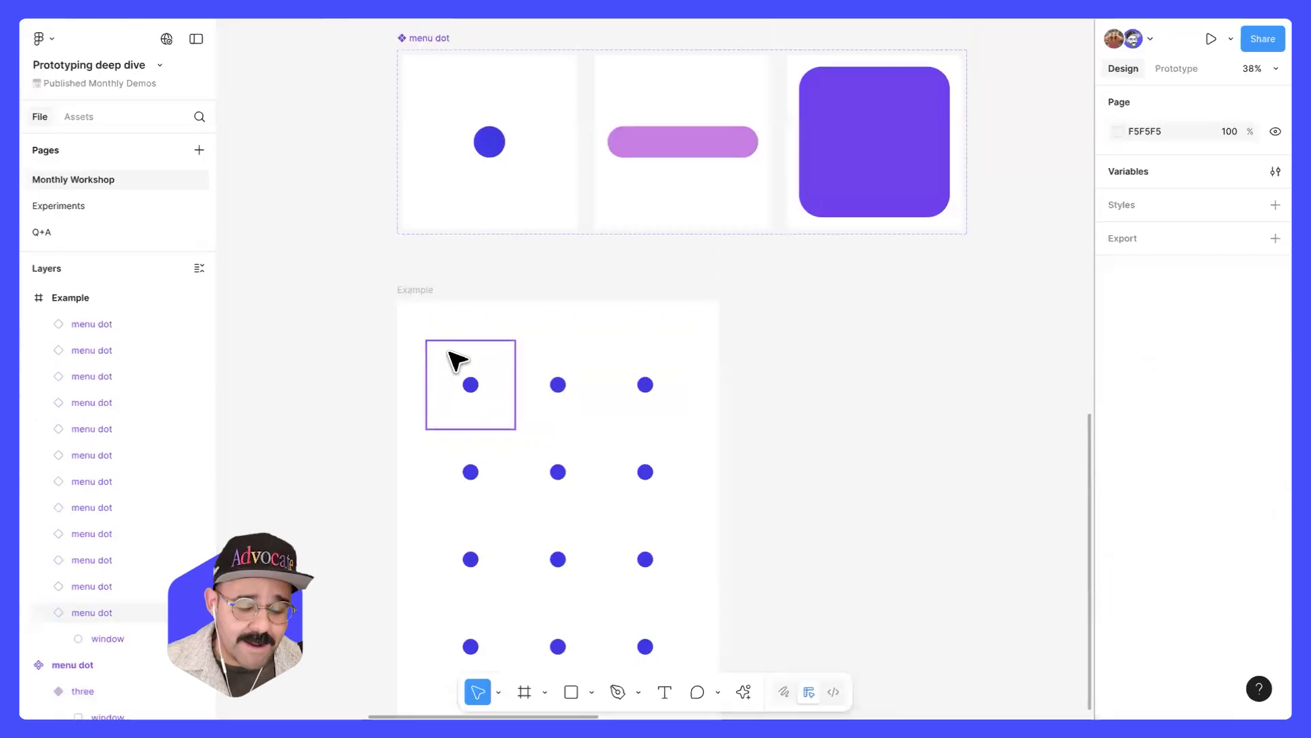
# - Open an inline preview of the Example frame and enlarge its window to fit all four rows of dots
pyautogui.moveTo(442, 291); pyautogui.dragTo(418, 192)
pyautogui.hotkey('ctrl', 'z')
pyautogui.scroll(-5, 394, 290)
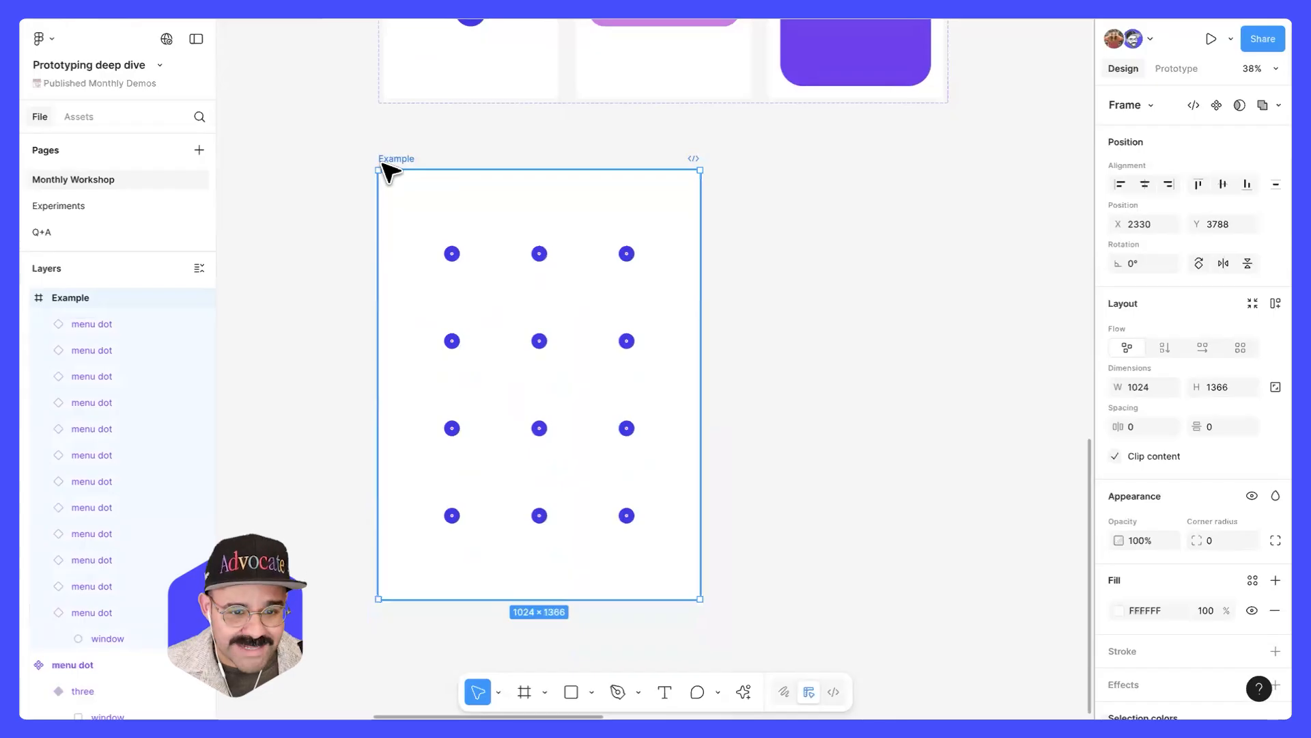
pyautogui.hotkey('shift', 'space')
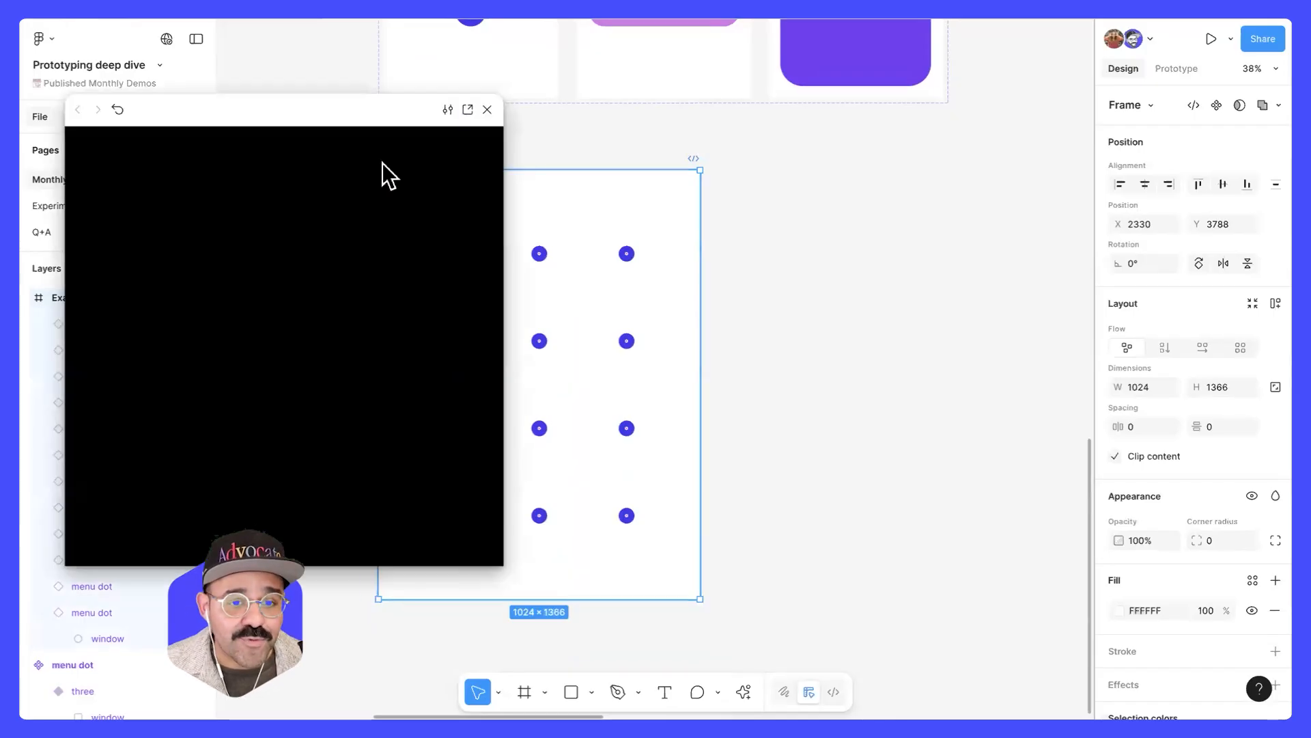
pyautogui.moveTo(384, 109); pyautogui.dragTo(553, 33)
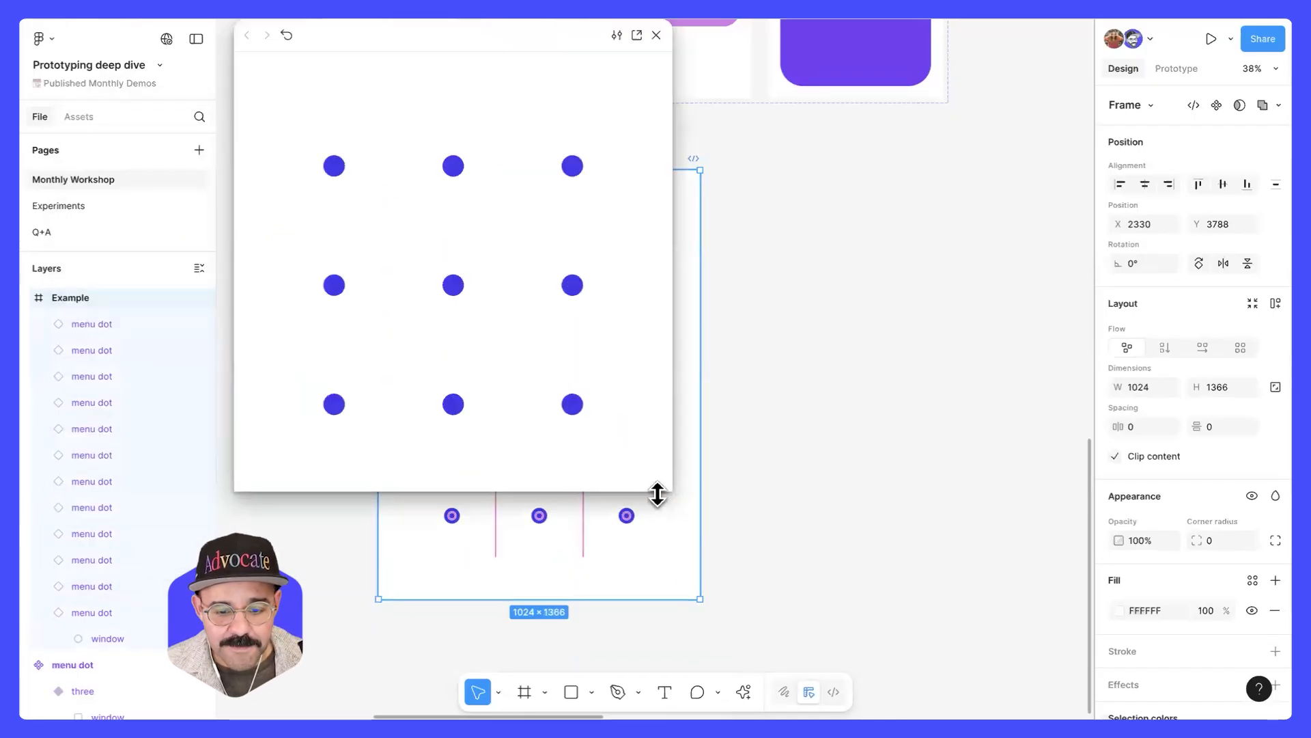
pyautogui.moveTo(658, 490); pyautogui.dragTo(657, 636)
# - Test the menu dot interaction on all twelve dots in the preview, and move the preview window aside from the canvas
pyautogui.moveTo(572, 525)
pyautogui.moveTo(451, 406)
pyautogui.moveTo(573, 288)
pyautogui.moveTo(334, 289)
pyautogui.moveTo(333, 527)
pyautogui.moveTo(467, 165)
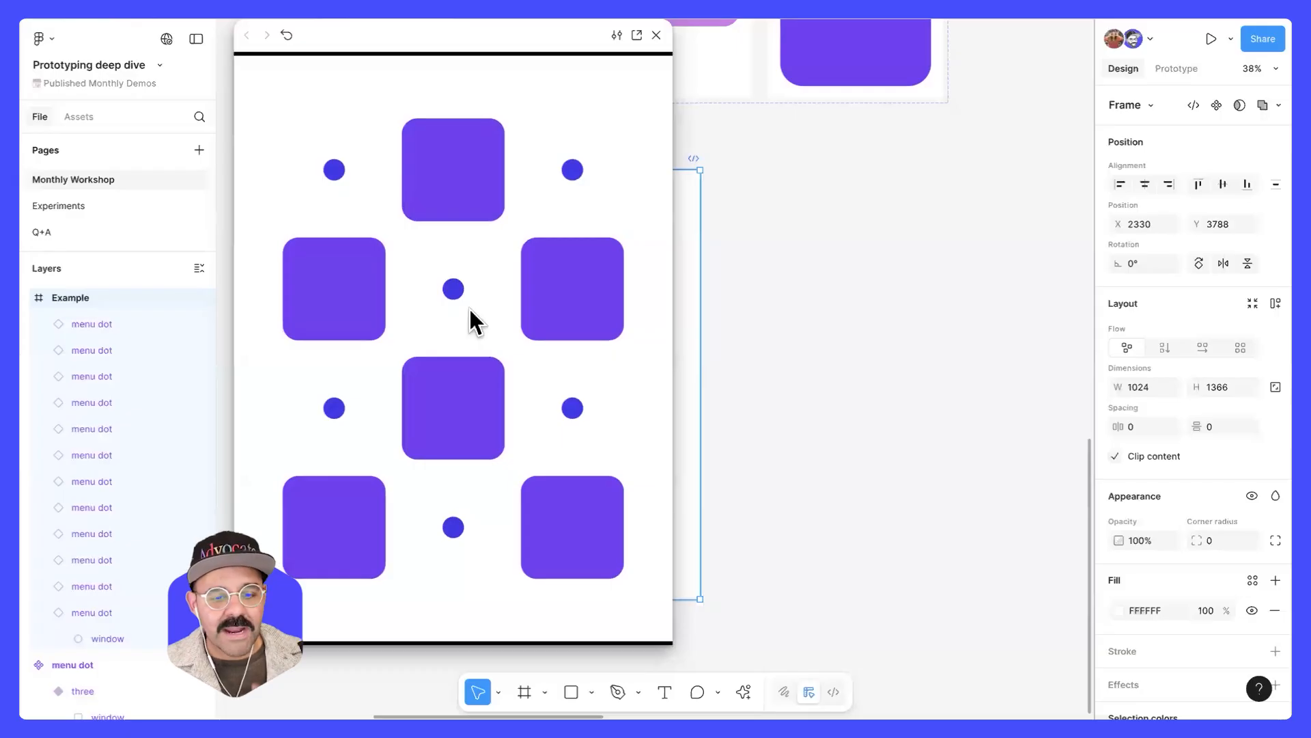
pyautogui.moveTo(446, 311)
pyautogui.moveTo(334, 414)
pyautogui.moveTo(577, 171)
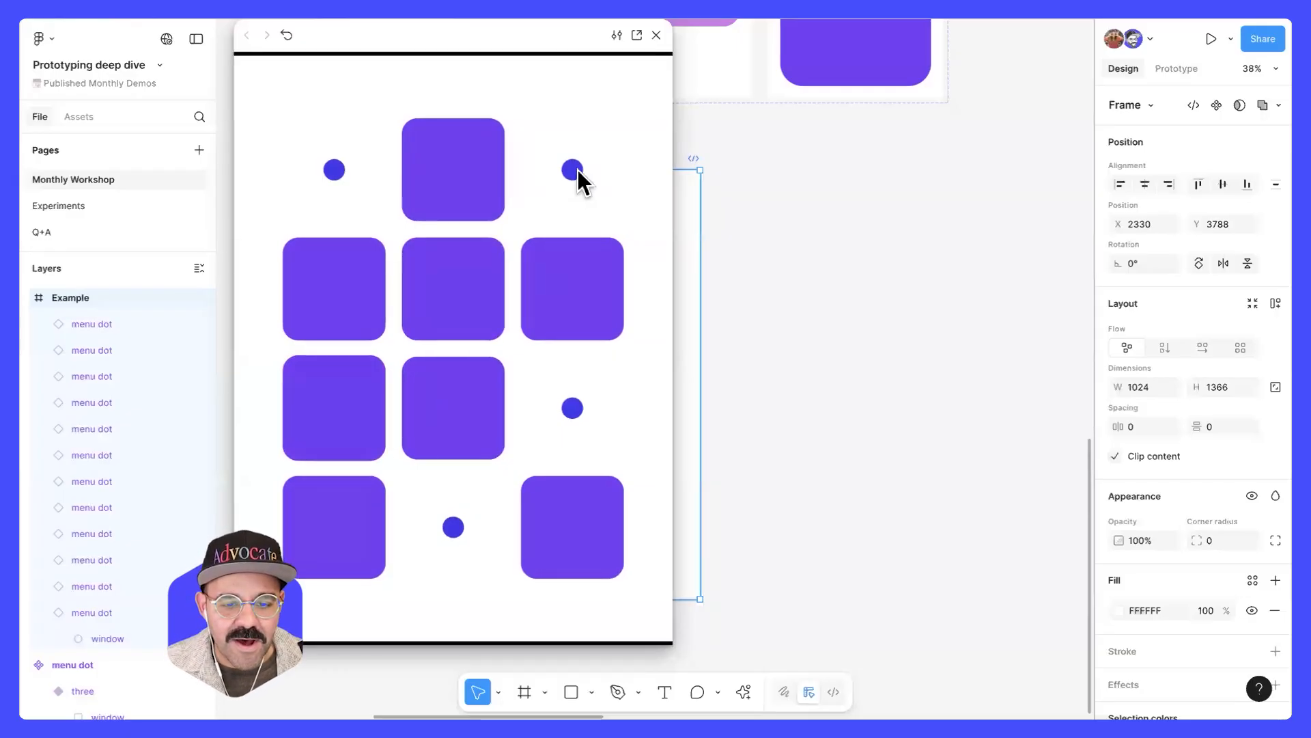
pyautogui.moveTo(334, 174)
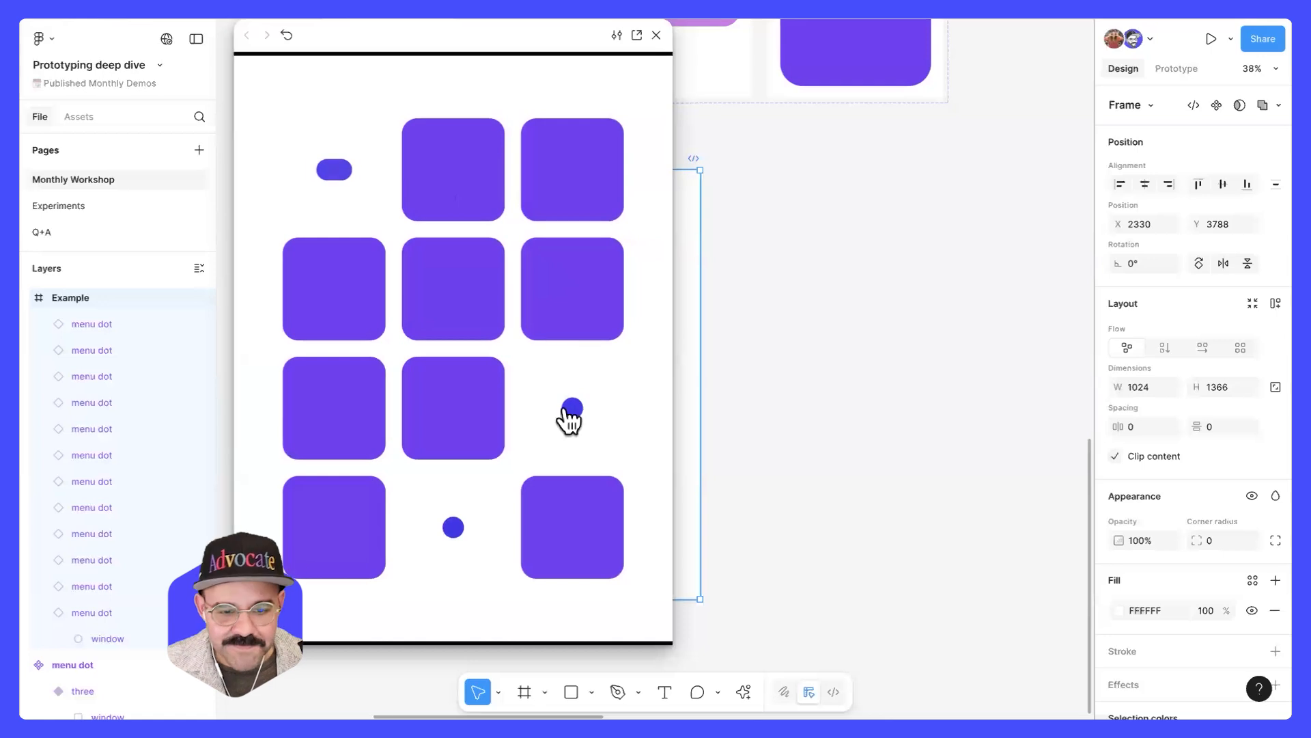
pyautogui.moveTo(456, 527)
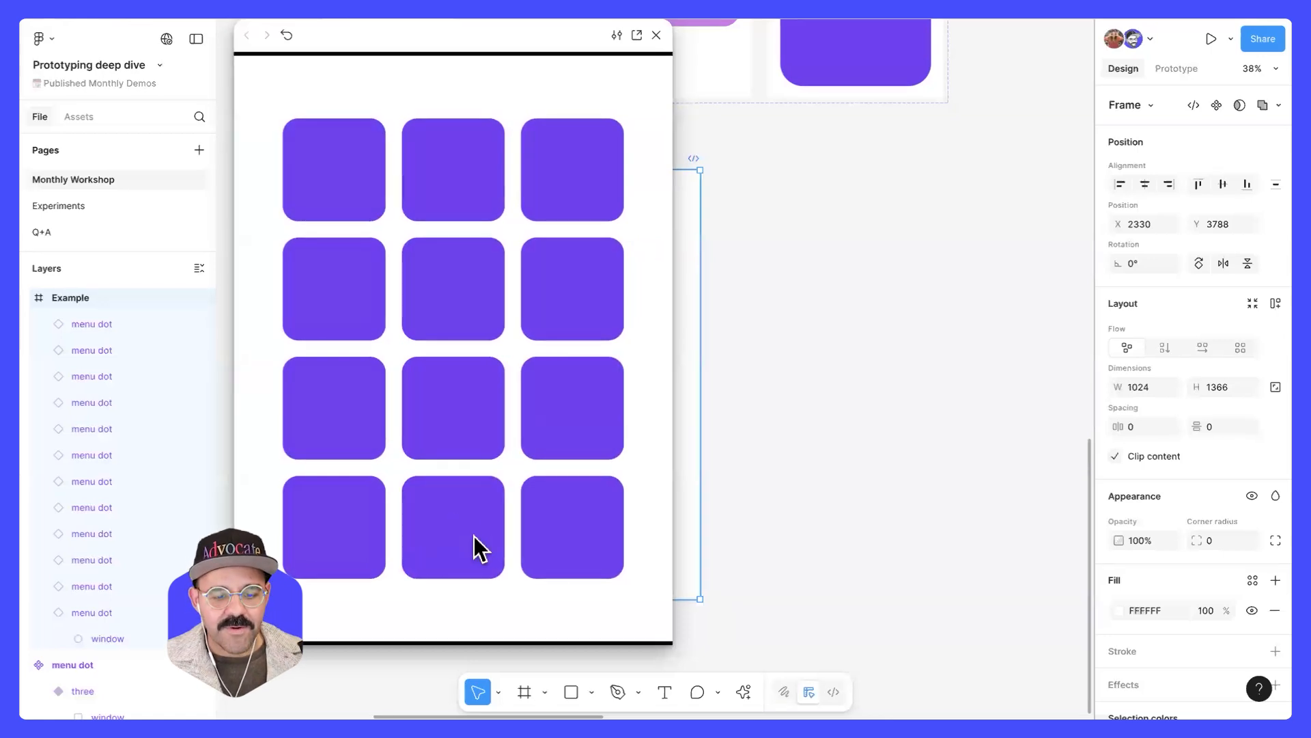
pyautogui.moveTo(530, 48); pyautogui.dragTo(353, 57)
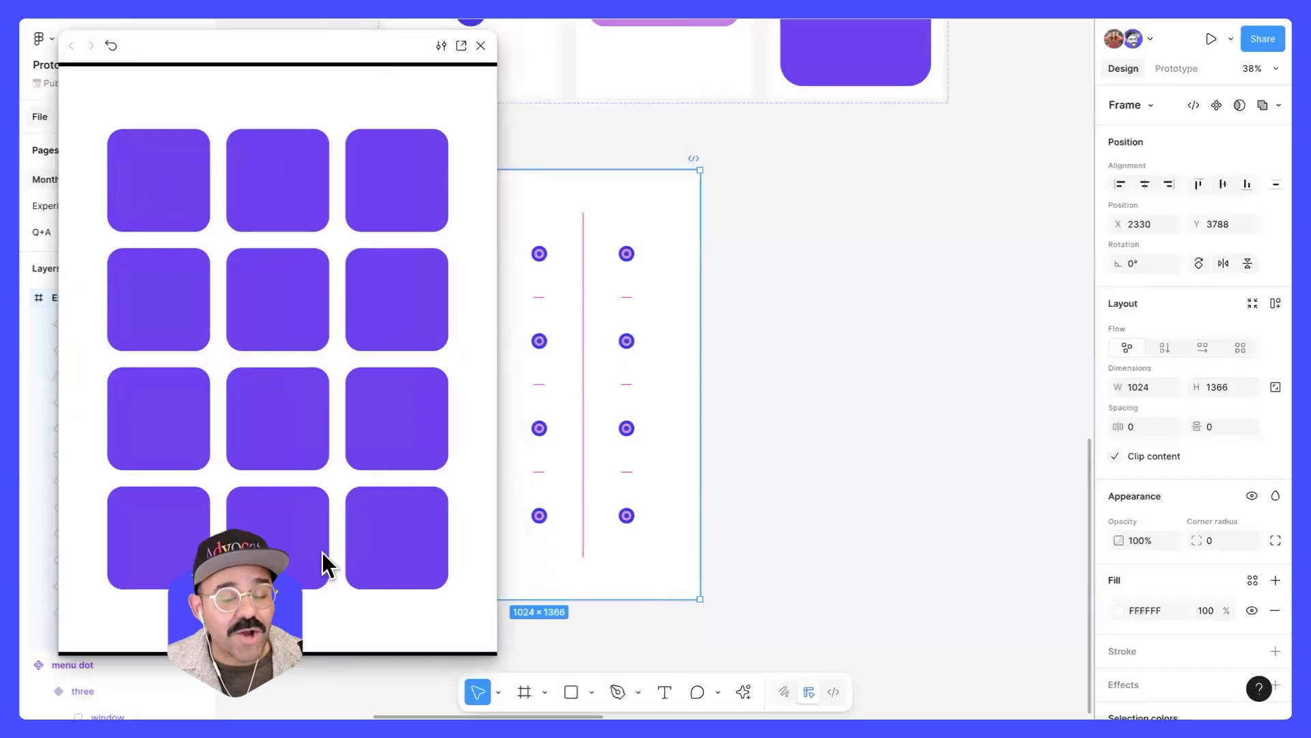
# - Add a fourth variant to the menu dot component set, based on variant three
pyautogui.click(804, 223)
pyautogui.scroll(-5, 804, 223)
pyautogui.moveTo(807, 217); pyautogui.dragTo(800, 235)
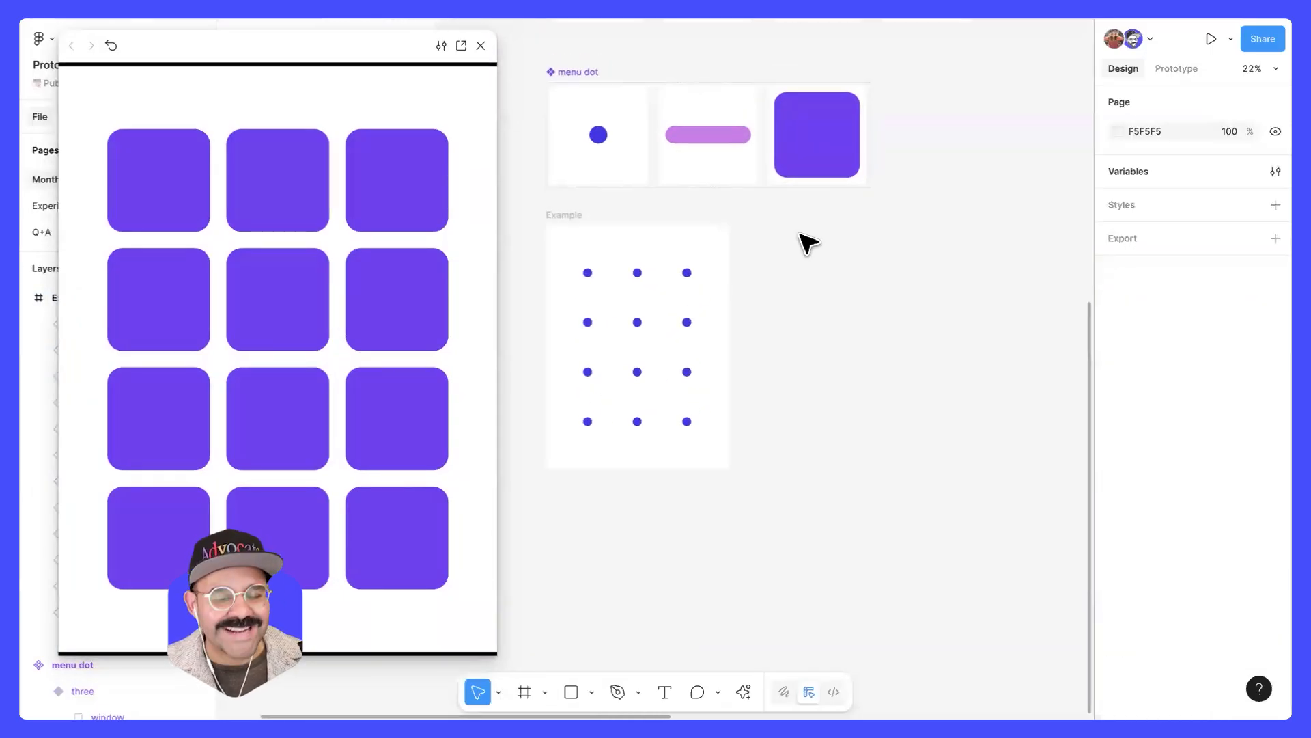
pyautogui.click(598, 74)
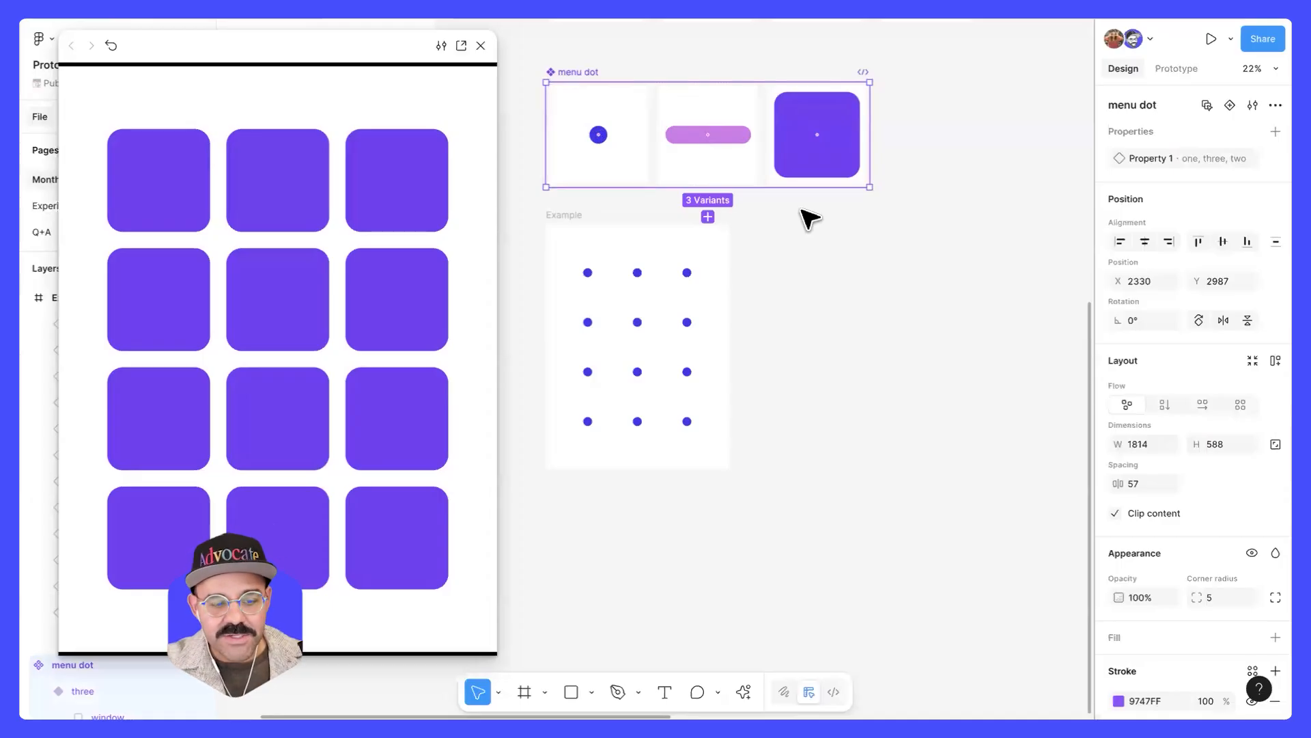
pyautogui.click(870, 225)
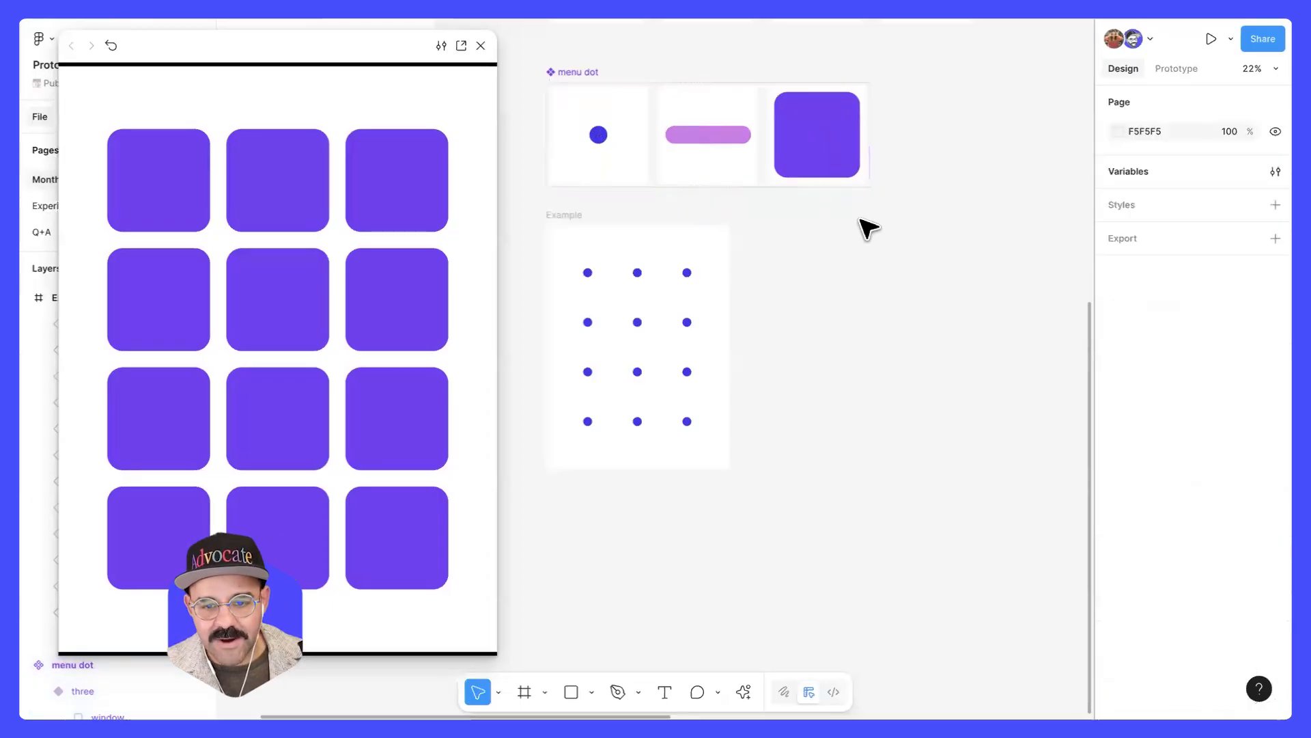
pyautogui.scroll(1, 840, 164)
pyautogui.click(840, 164)
pyautogui.scroll(3, 887, 138)
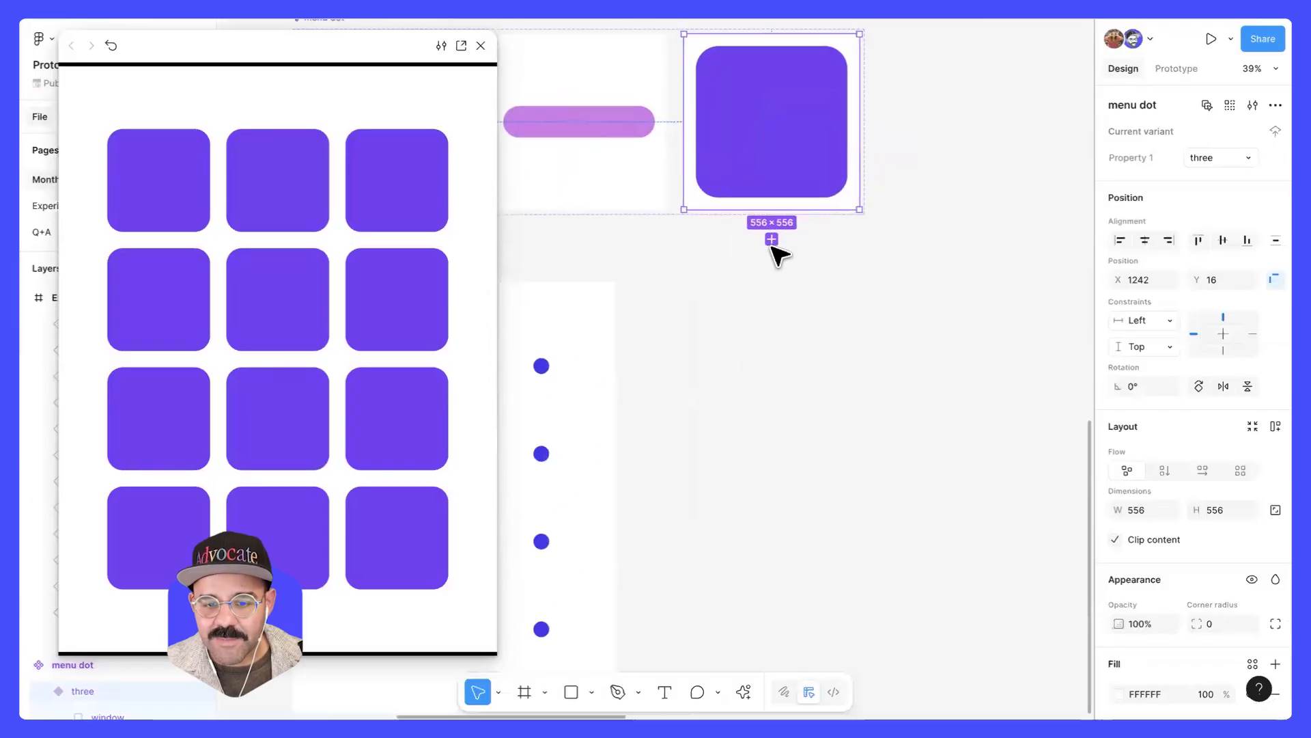
pyautogui.click(772, 234)
pyautogui.scroll(-3, 778, 253)
pyautogui.click(829, 313)
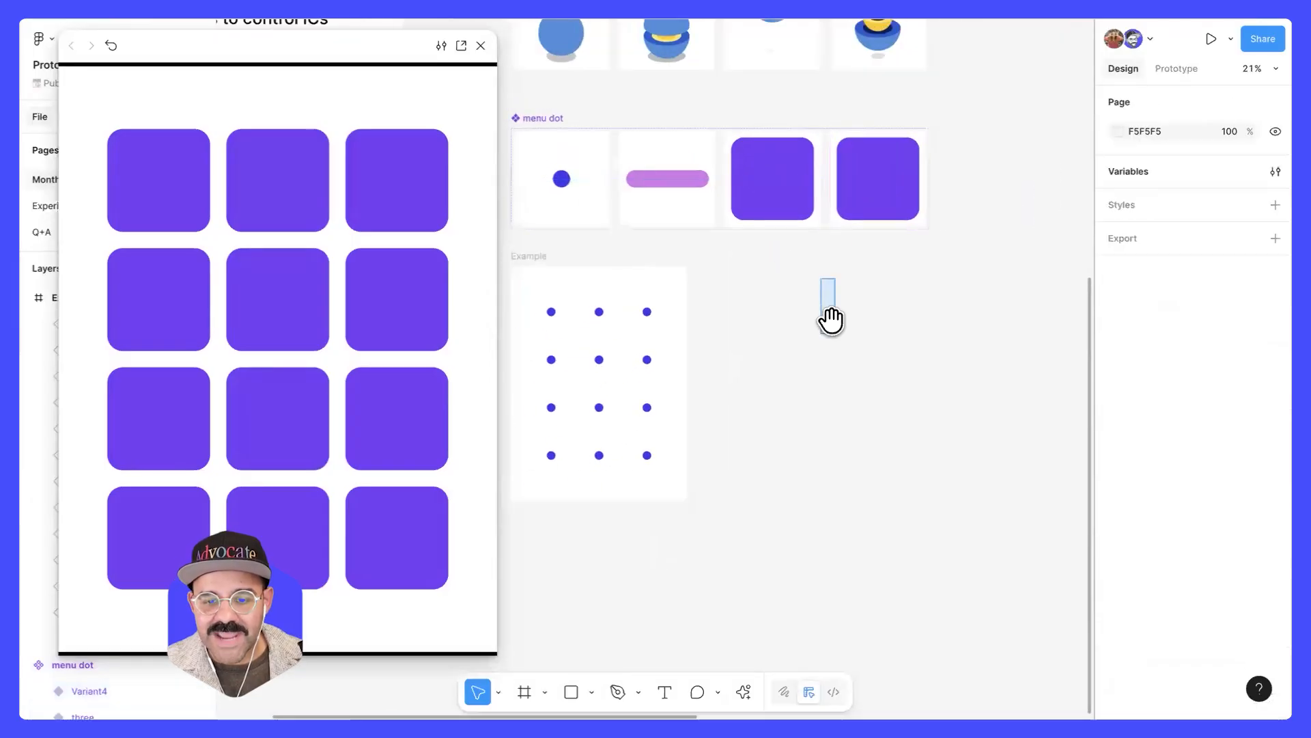
# - Narrow the fourth variant's square symmetrically into a centred vertical bar 100 wide, and close the preview
pyautogui.click(904, 181)
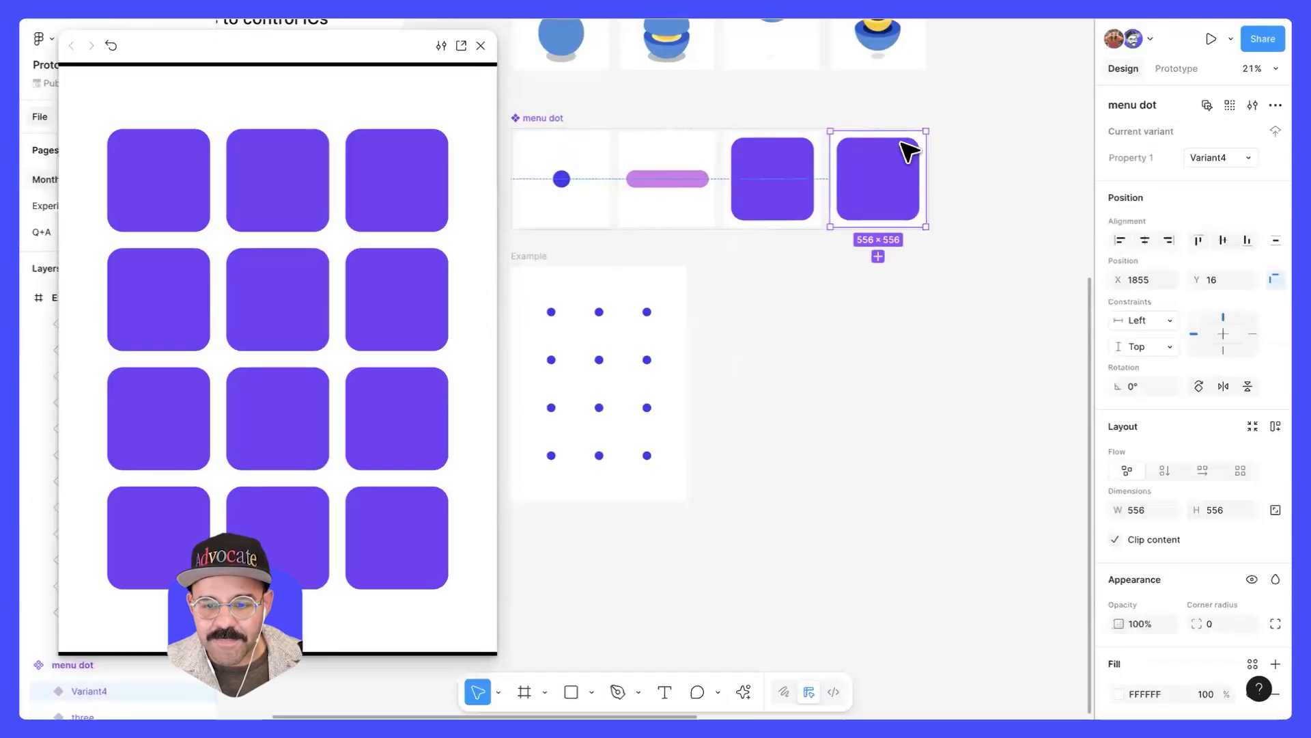
pyautogui.scroll(4, 905, 147)
pyautogui.click(884, 205)
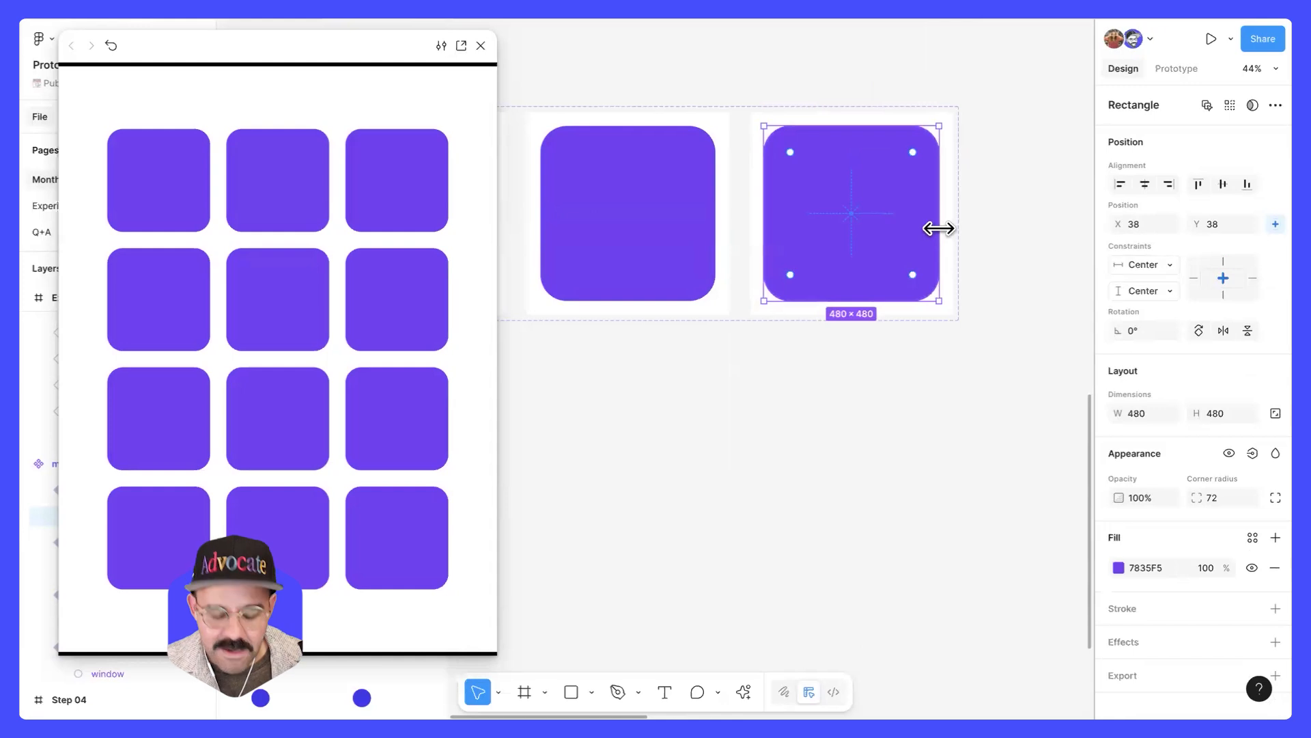
pyautogui.moveTo(939, 229); pyautogui.dragTo(868, 220)
pyautogui.hscroll(-5, 881, 366)
pyautogui.click(723, 234)
pyautogui.click(707, 228)
pyautogui.click(869, 355)
pyautogui.moveTo(929, 414); pyautogui.dragTo(755, 395)
pyautogui.click(480, 46)
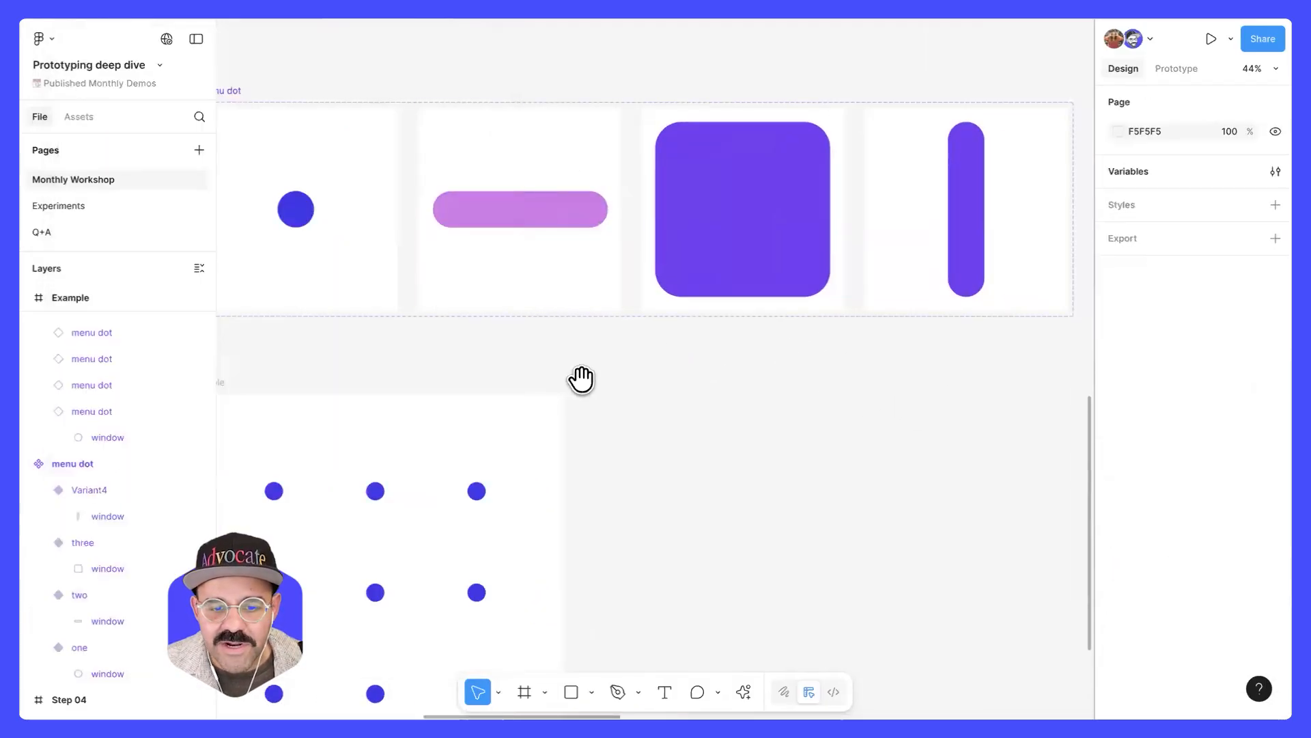
pyautogui.hscroll(5, 582, 380)
pyautogui.click(644, 204)
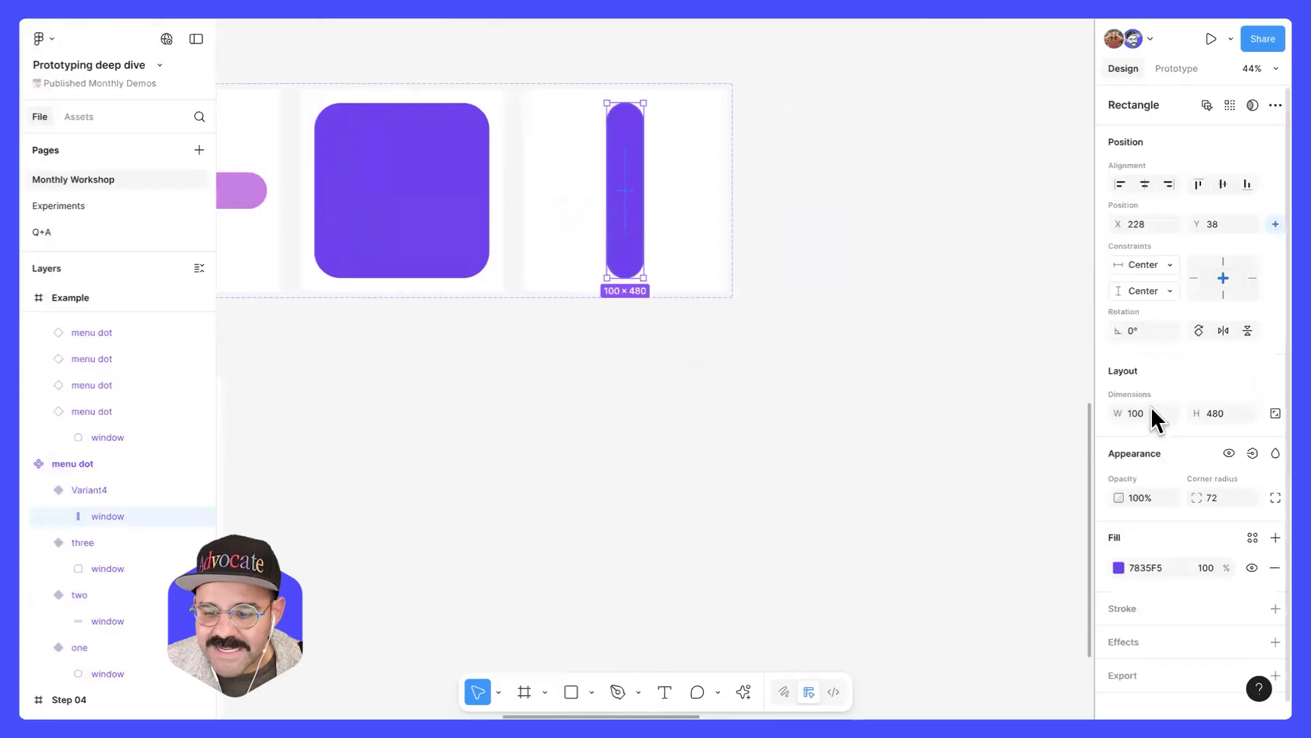
pyautogui.moveTo(770, 332); pyautogui.dragTo(833, 390)
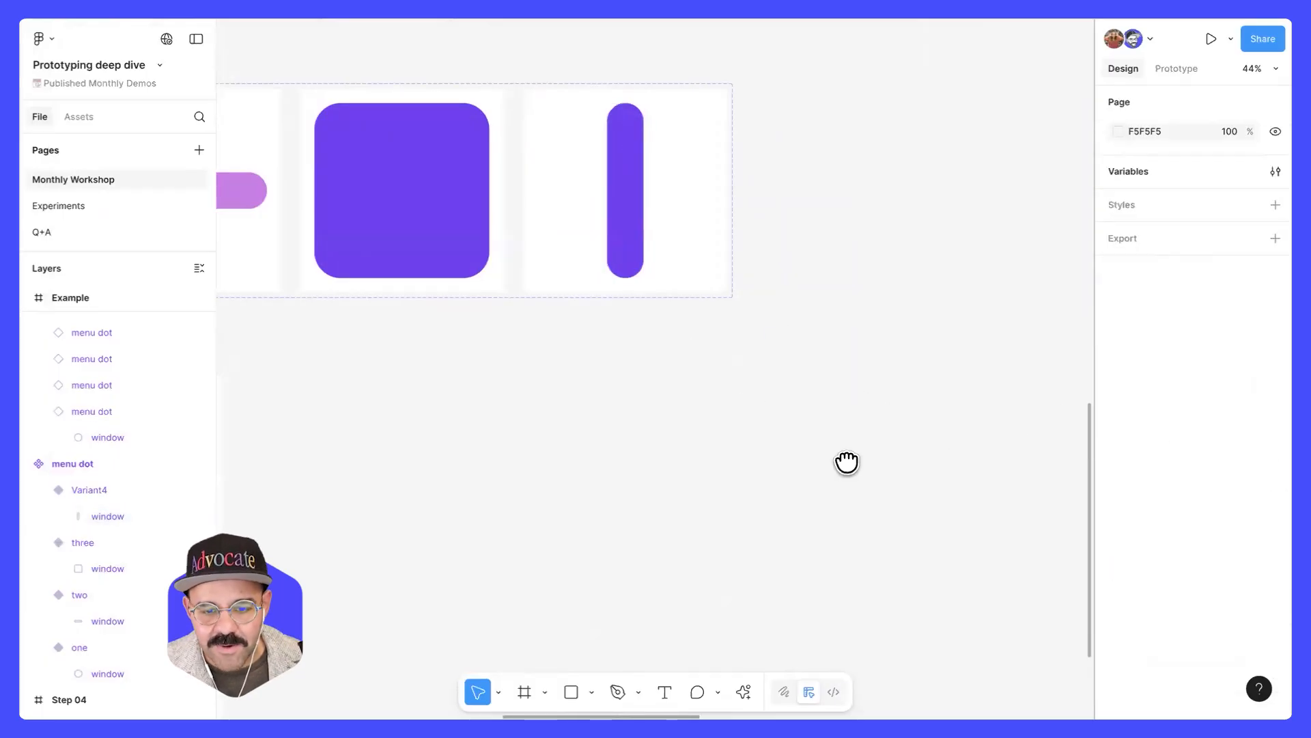
# - Recolour the vertical bar by sampling the pink fill of the horizontal bar in variant two
pyautogui.scroll(3, 847, 463)
pyautogui.hscroll(-4, 847, 462)
pyautogui.click(781, 346)
pyautogui.click(782, 349)
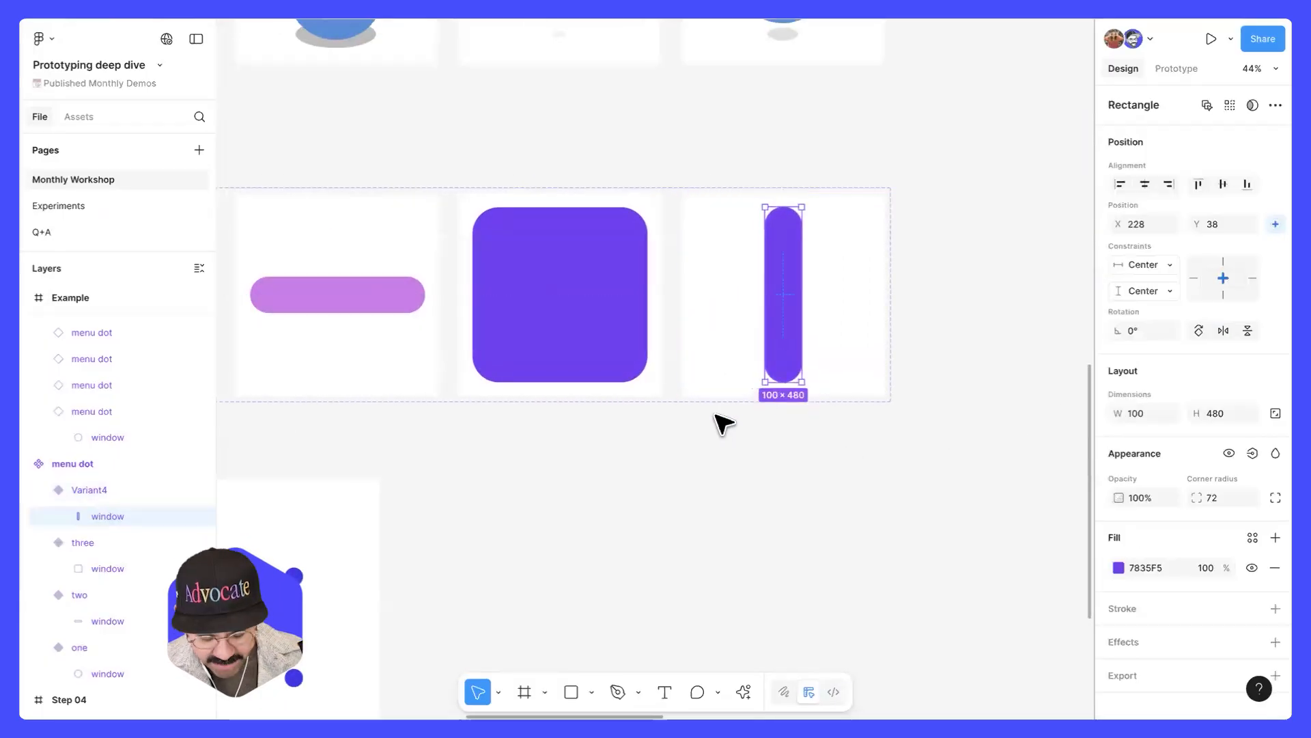
pyautogui.press('i')
pyautogui.click(398, 287)
pyautogui.click(683, 509)
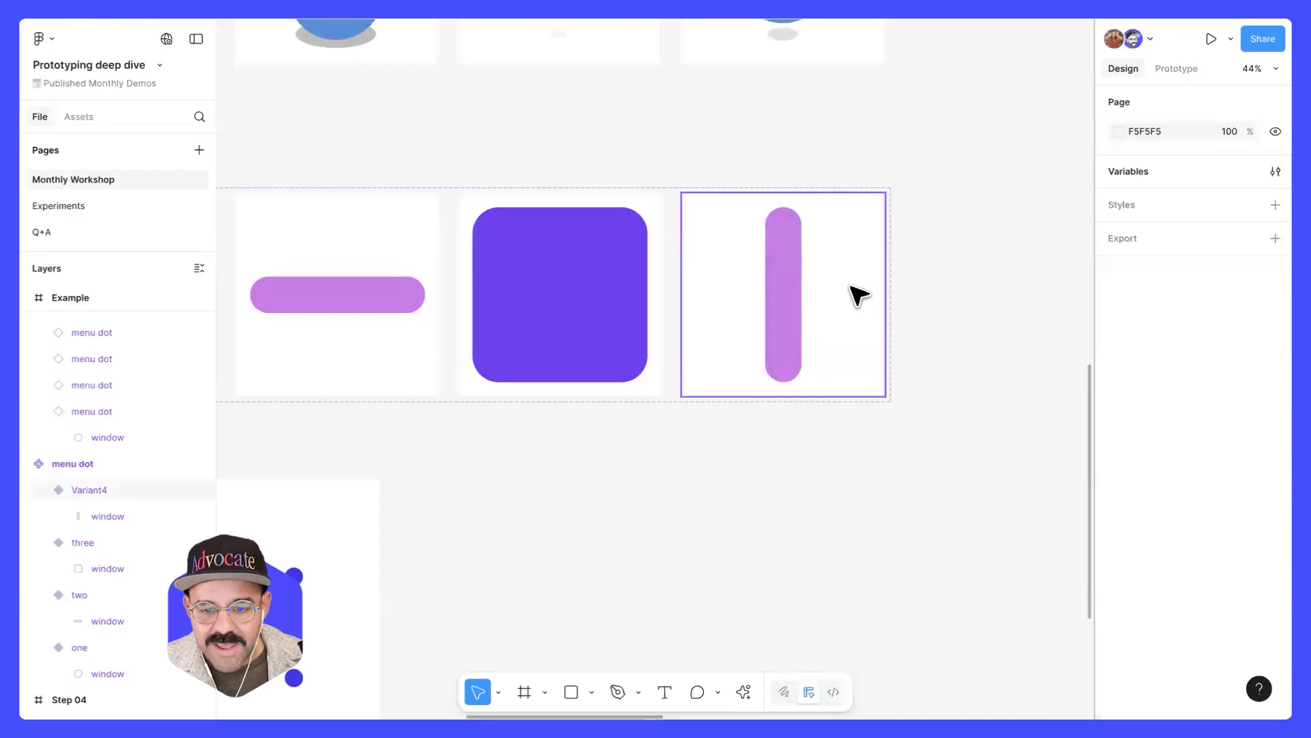
# - Connect the square in variant three to Variant4 with an On click, Change to prototype interaction
pyautogui.click(851, 287)
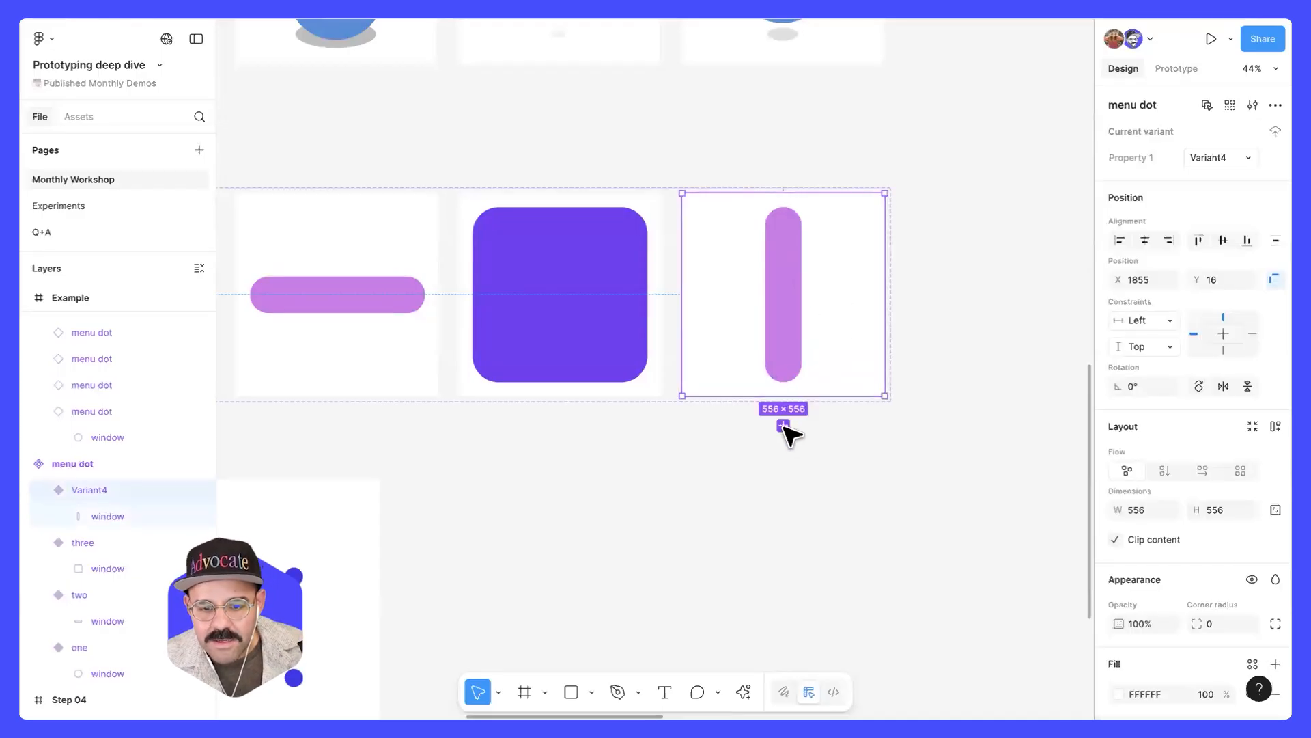
pyautogui.scroll(-4, 786, 432)
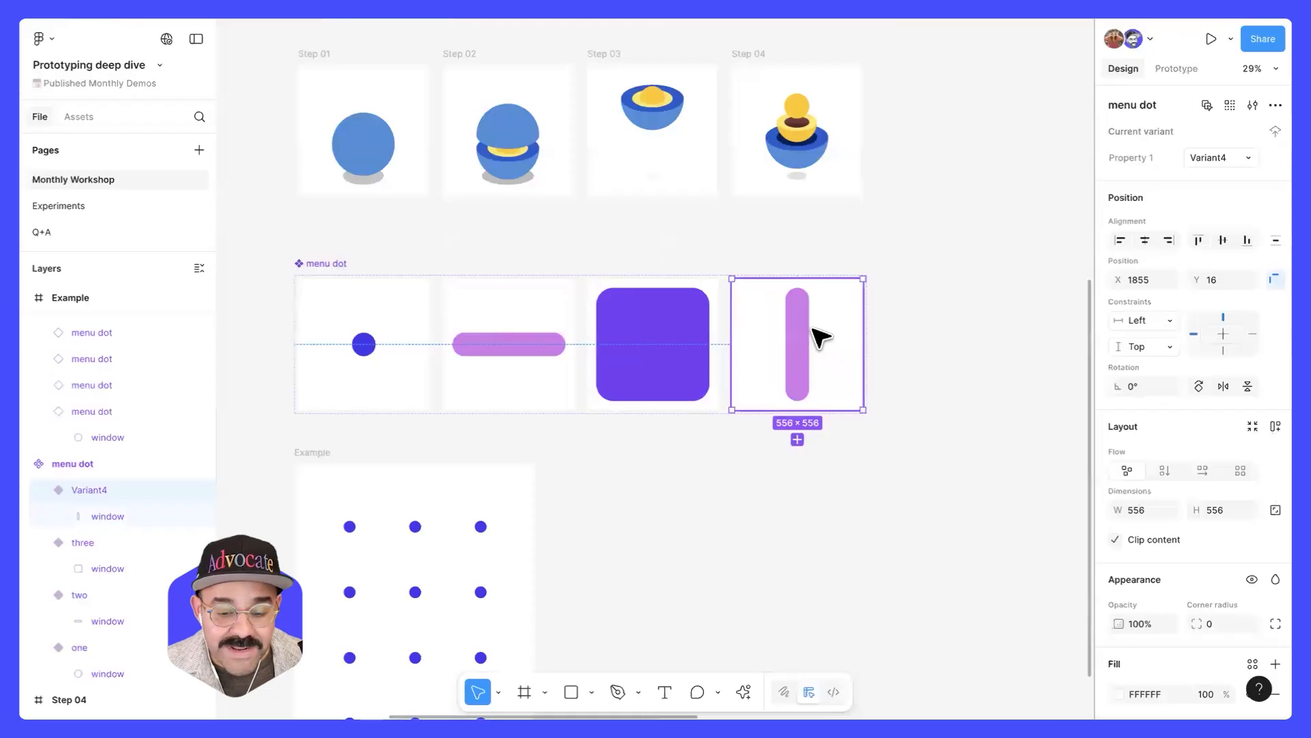
pyautogui.click(1178, 69)
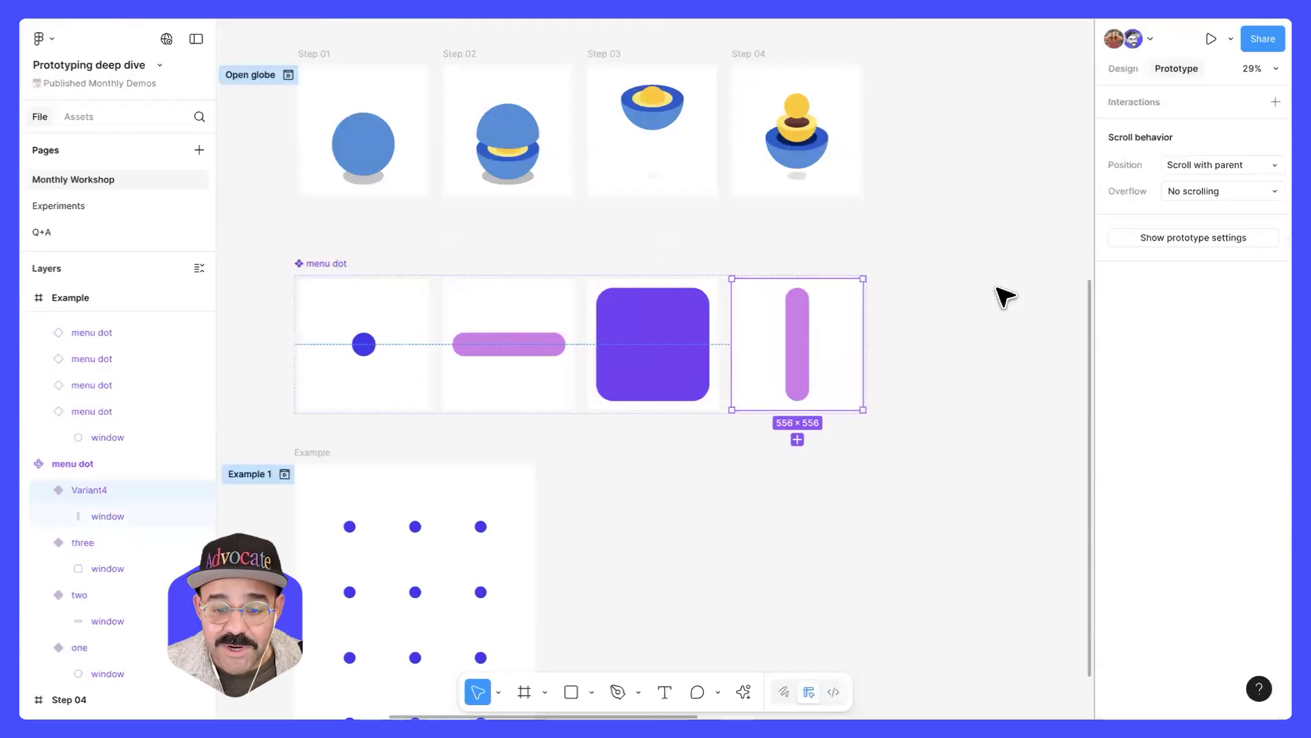
pyautogui.click(711, 521)
pyautogui.scroll(3, 644, 410)
pyautogui.scroll(3, 531, 296)
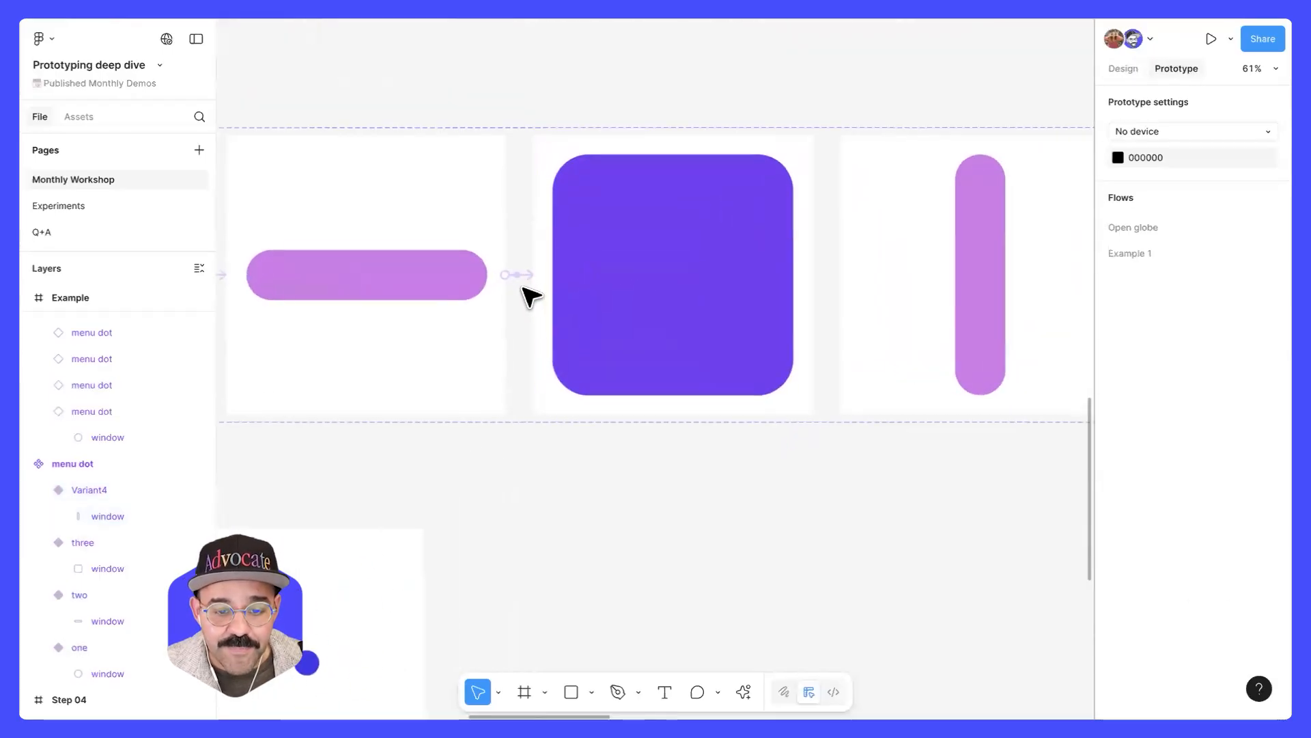
pyautogui.scroll(2, 527, 287)
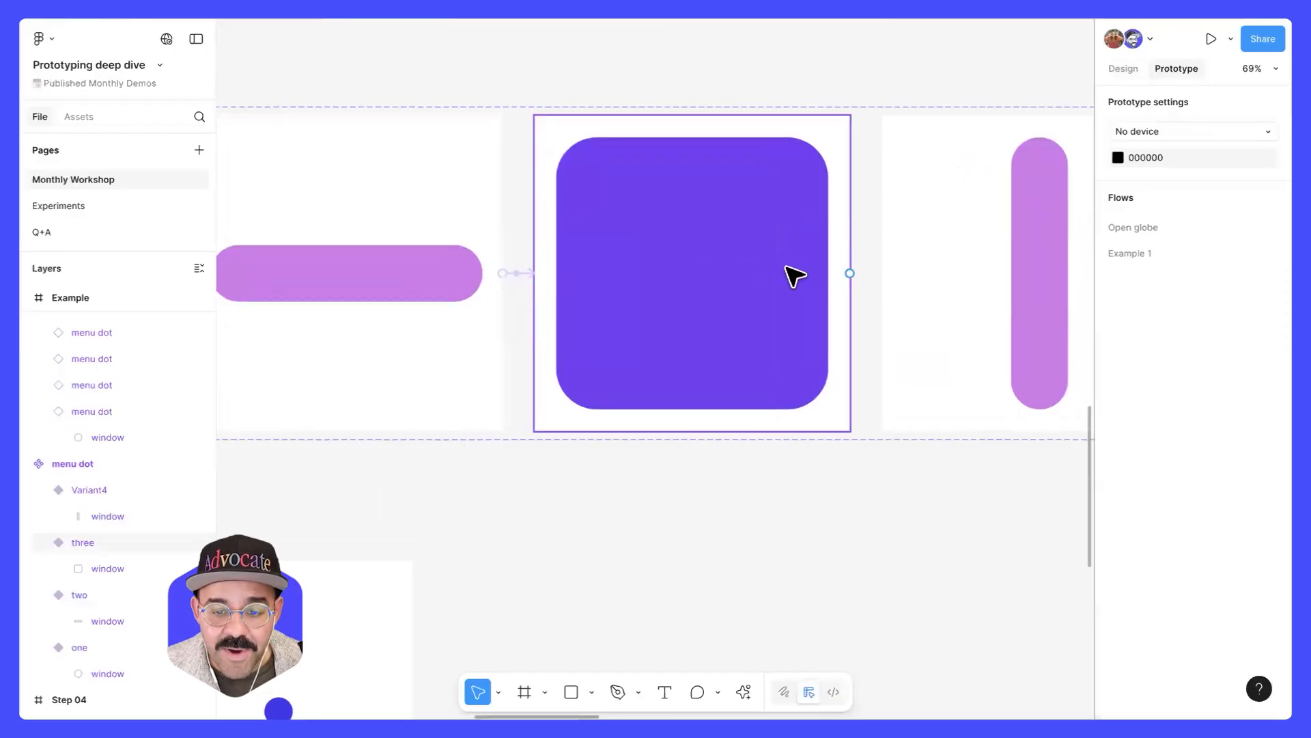
pyautogui.click(795, 275)
pyautogui.moveTo(829, 273); pyautogui.dragTo(887, 284)
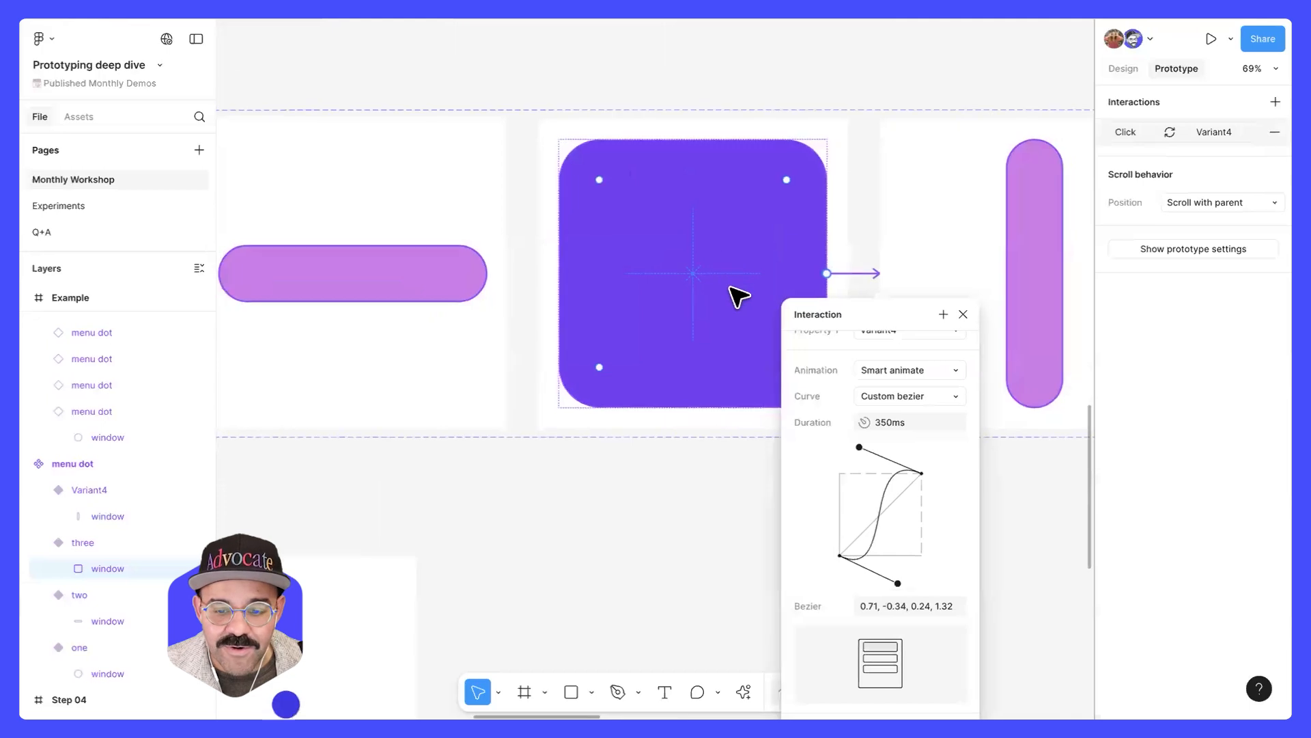
# - Show the available actions for the square's interaction, keeping Change to selected
pyautogui.scroll(-3, 739, 297)
pyautogui.scroll(2, 769, 394)
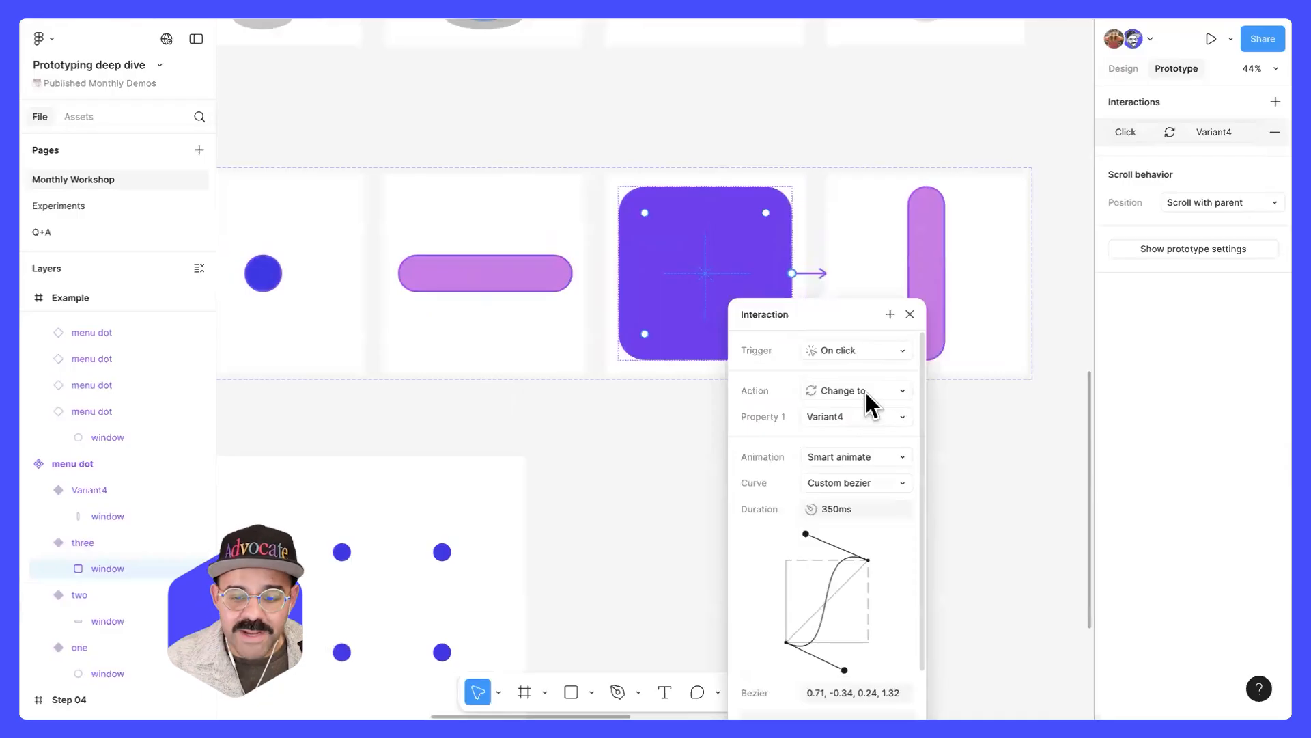
pyautogui.moveTo(882, 316); pyautogui.dragTo(675, 146)
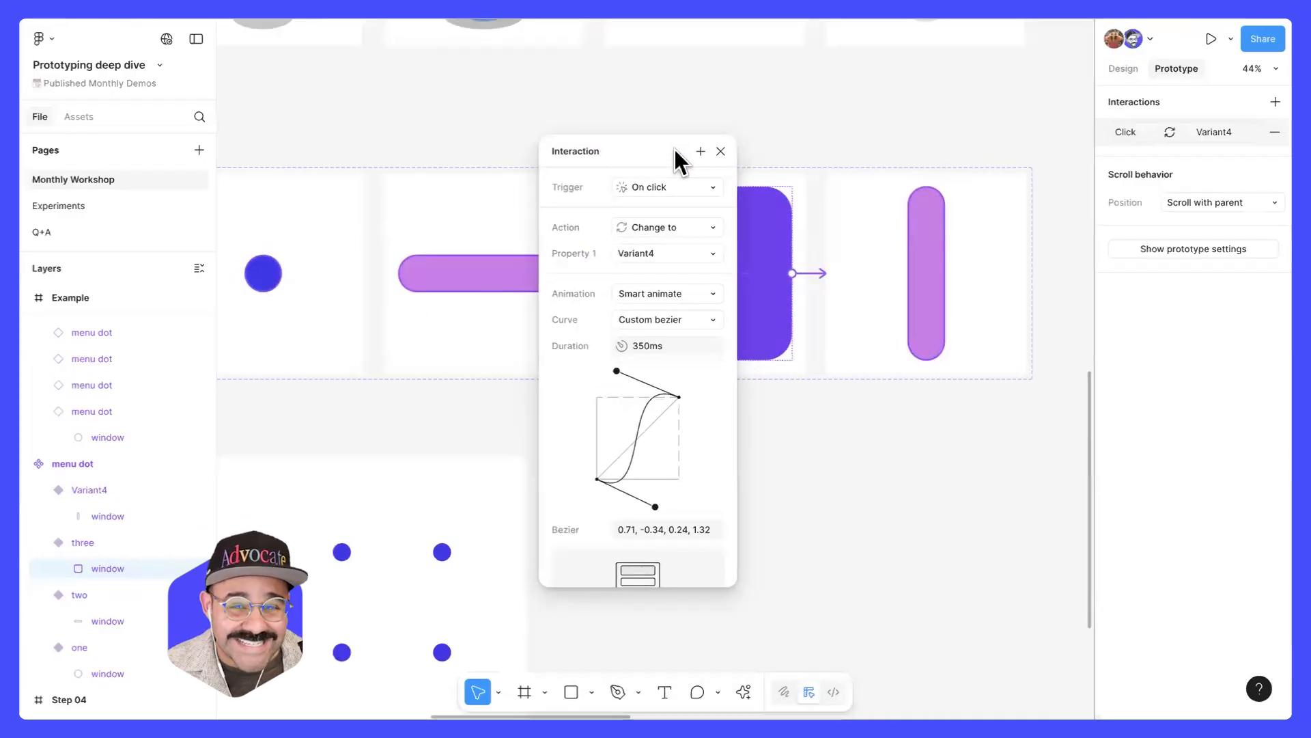
pyautogui.click(709, 227)
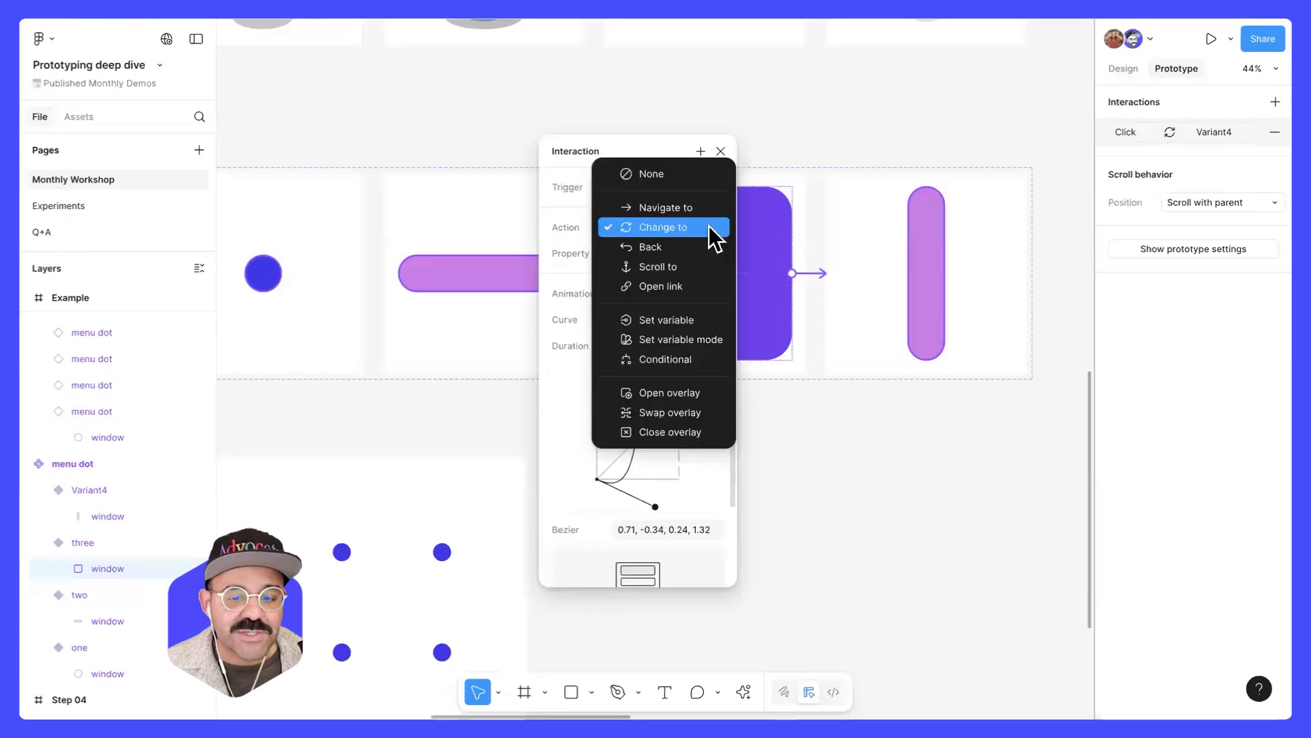
pyautogui.click(709, 228)
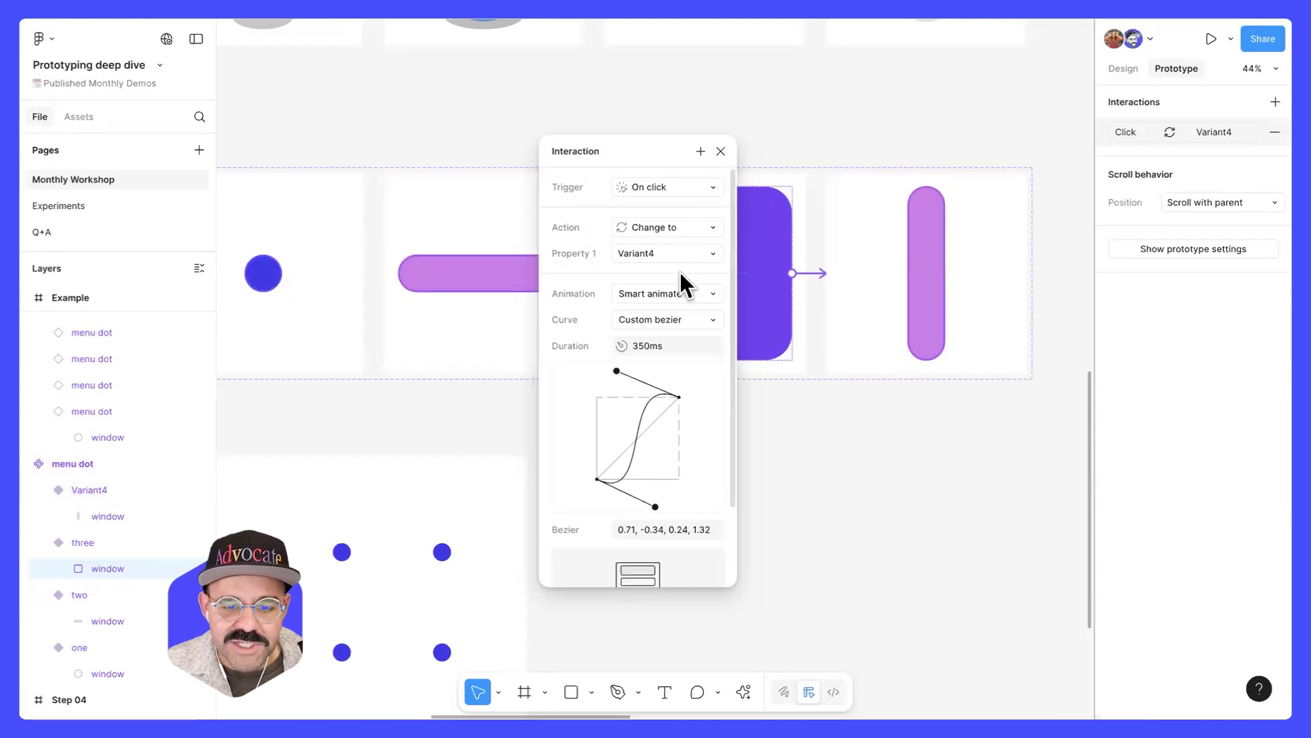
# - Adjust both handles of the interaction's custom bezier curve to 0.75, 0.01, 0.25, 1
pyautogui.moveTo(616, 370); pyautogui.dragTo(616, 396)
pyautogui.moveTo(656, 506); pyautogui.dragTo(658, 477)
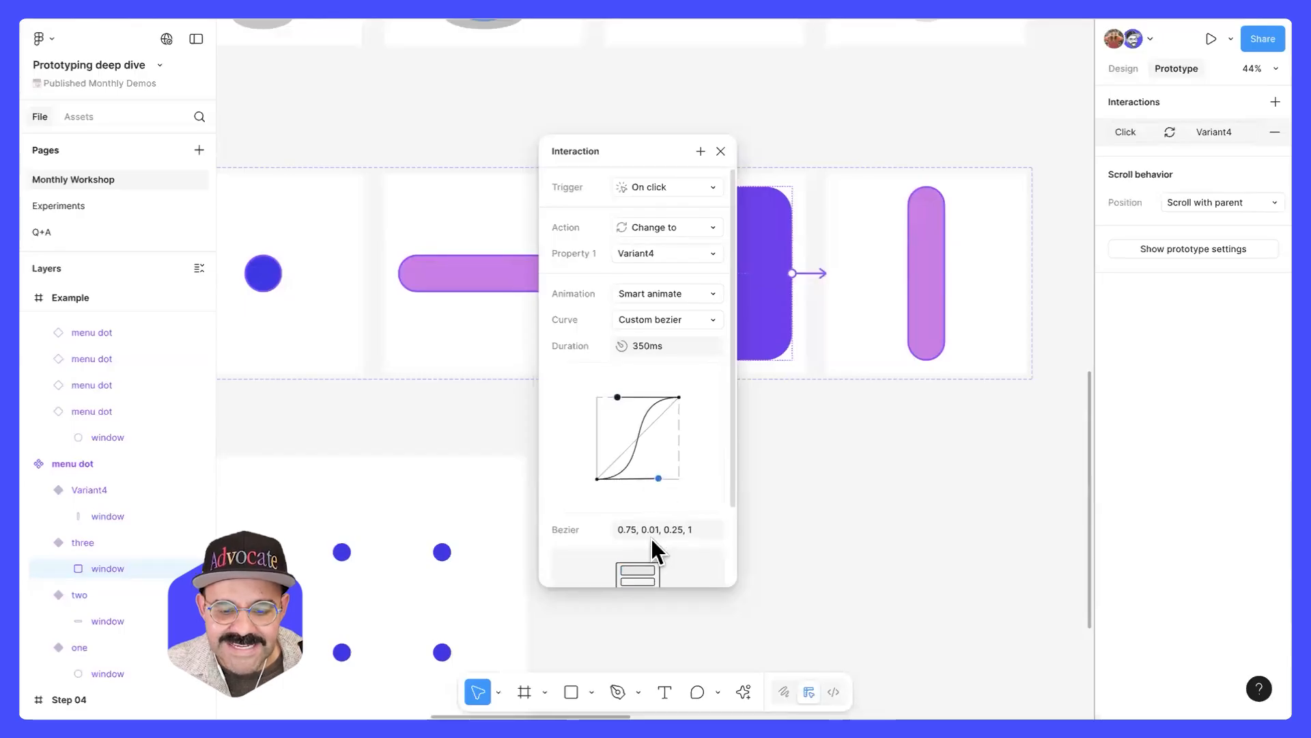
# - Set the custom bezier of the square's interaction to 0.8, 0, 0.2, 1 and close its settings
pyautogui.click(703, 528)
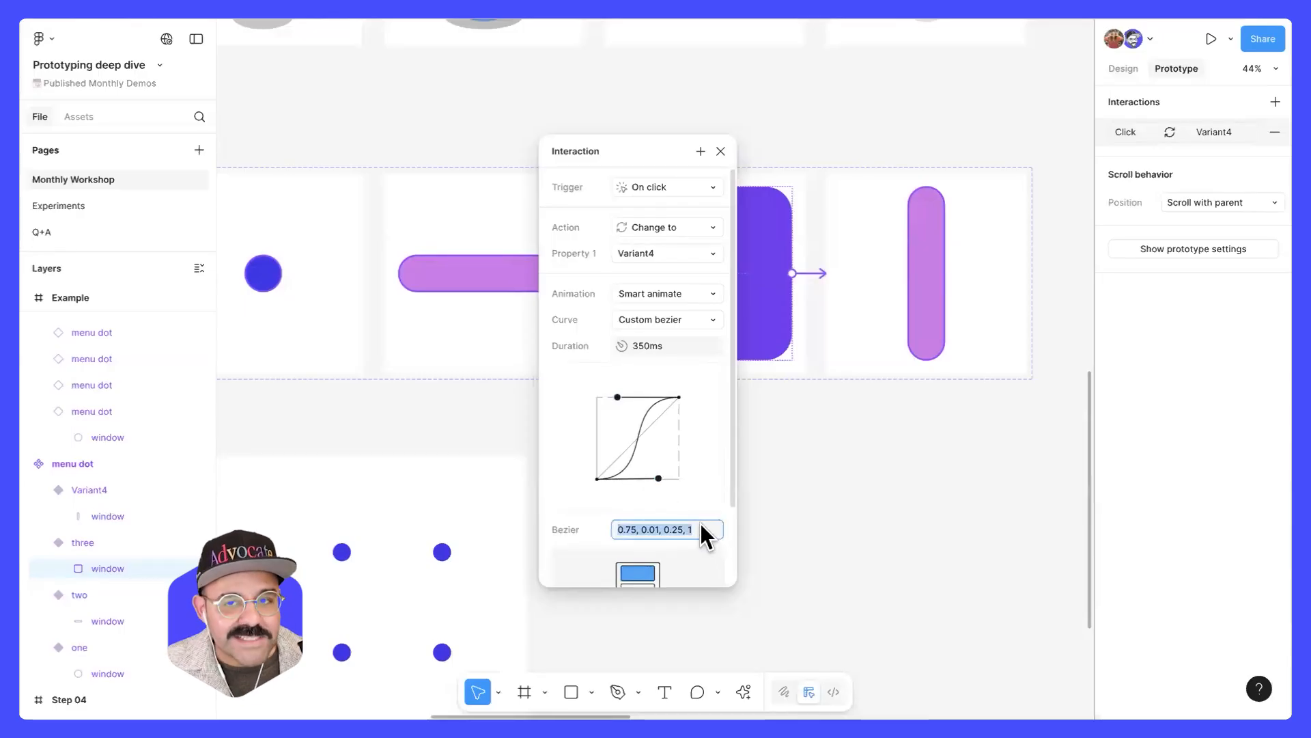
pyautogui.press('BackSpace')
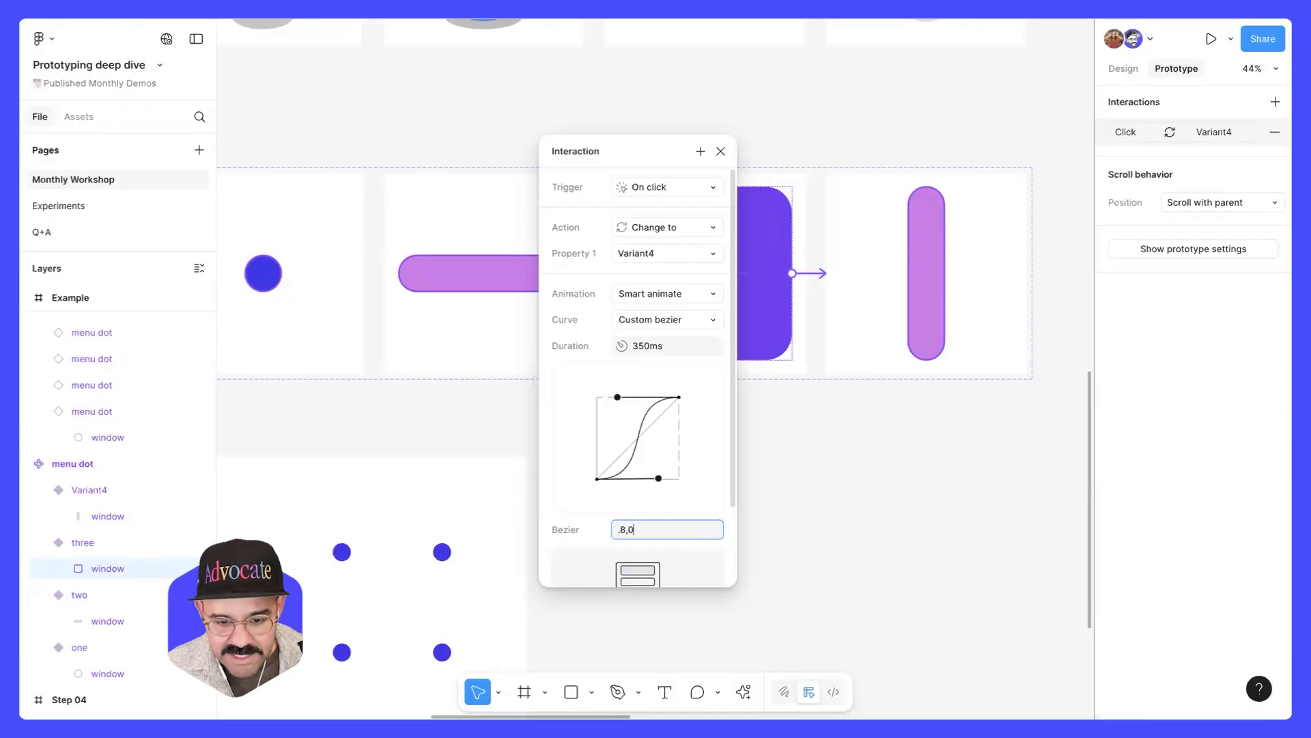
pyautogui.write('.8, 0, 0.2, 1')
pyautogui.press('Return')
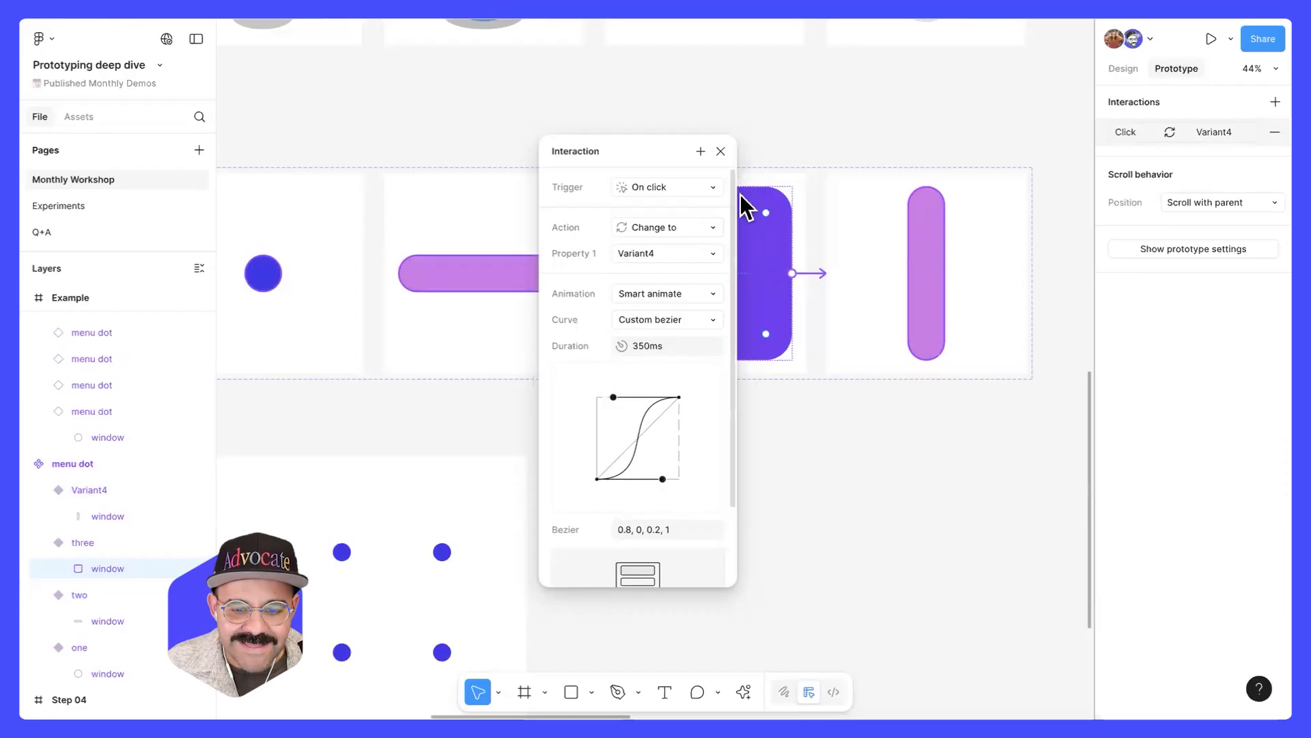
pyautogui.click(720, 151)
pyautogui.click(806, 117)
# - Connect Variant4, the one with the vertical bar, back to variant one with a Change to interaction
pyautogui.scroll(-3, 840, 137)
pyautogui.moveTo(862, 193); pyautogui.dragTo(895, 220)
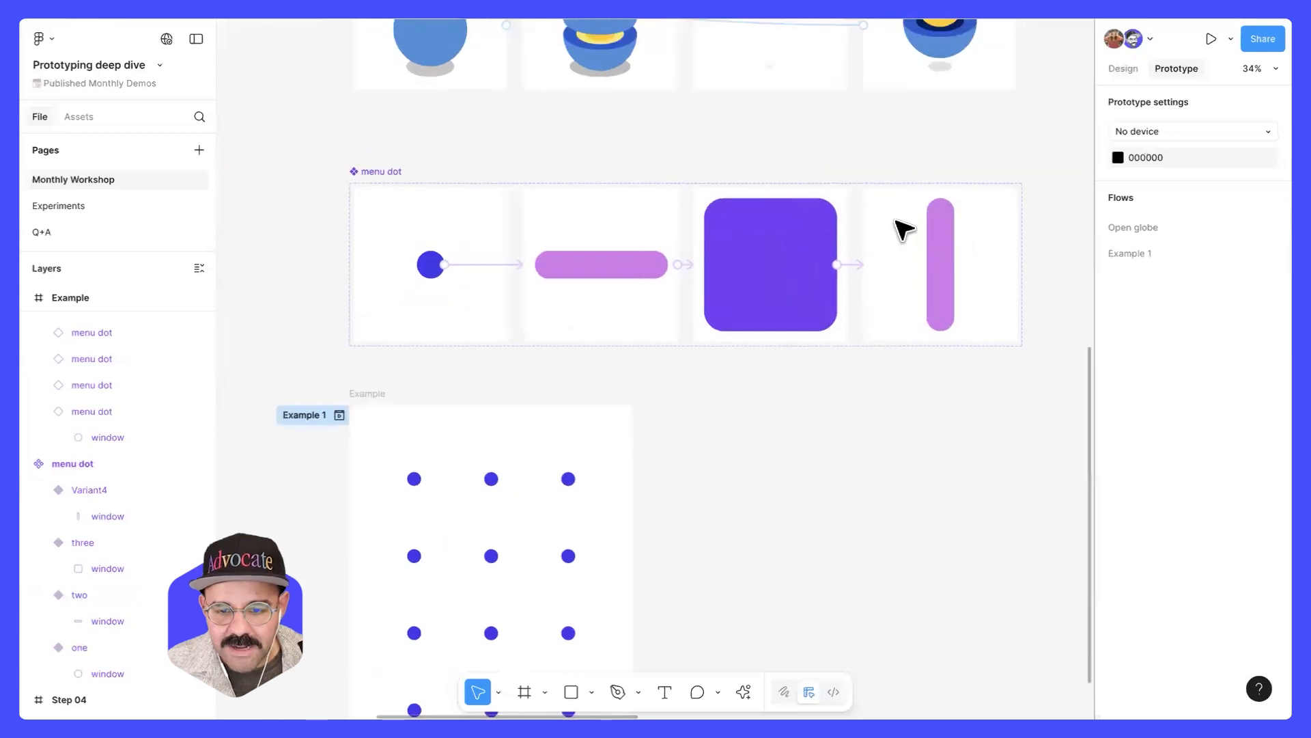
pyautogui.click(905, 230)
pyautogui.moveTo(1018, 265); pyautogui.dragTo(506, 321)
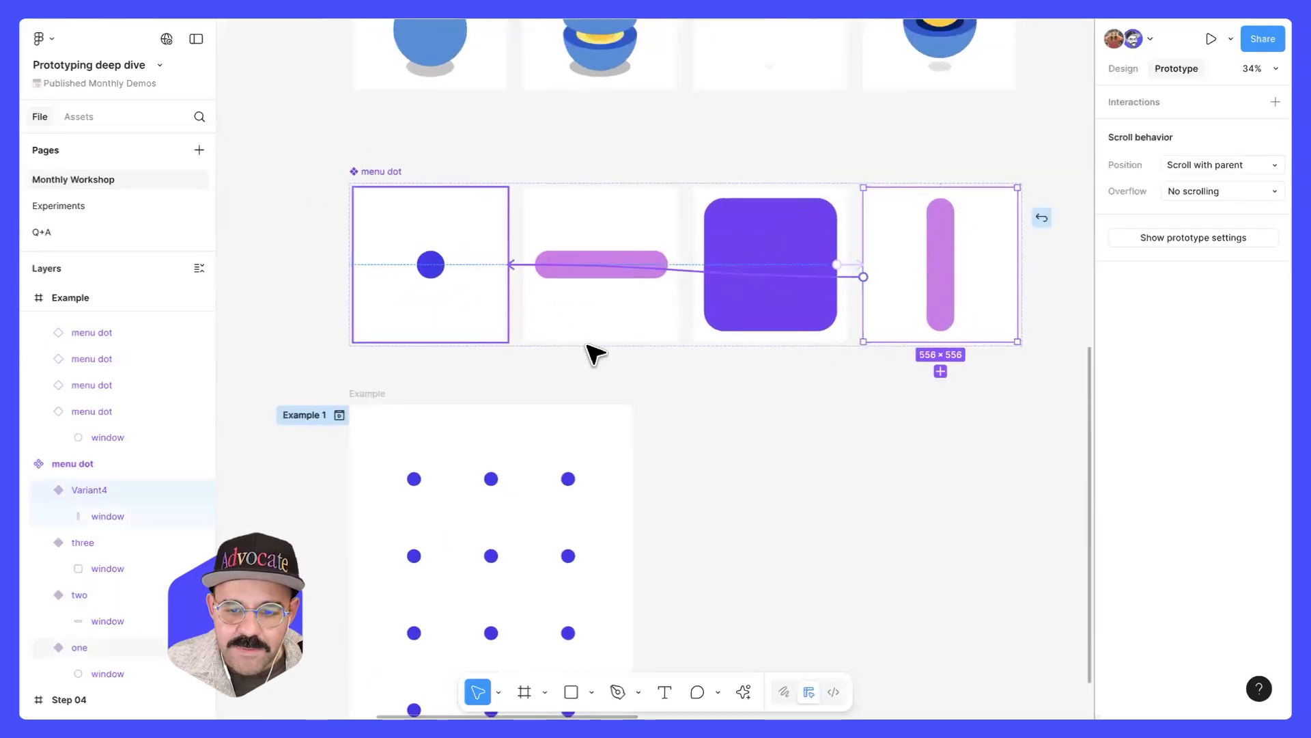
pyautogui.scroll(-2, 654, 273)
pyautogui.scroll(2, 649, 280)
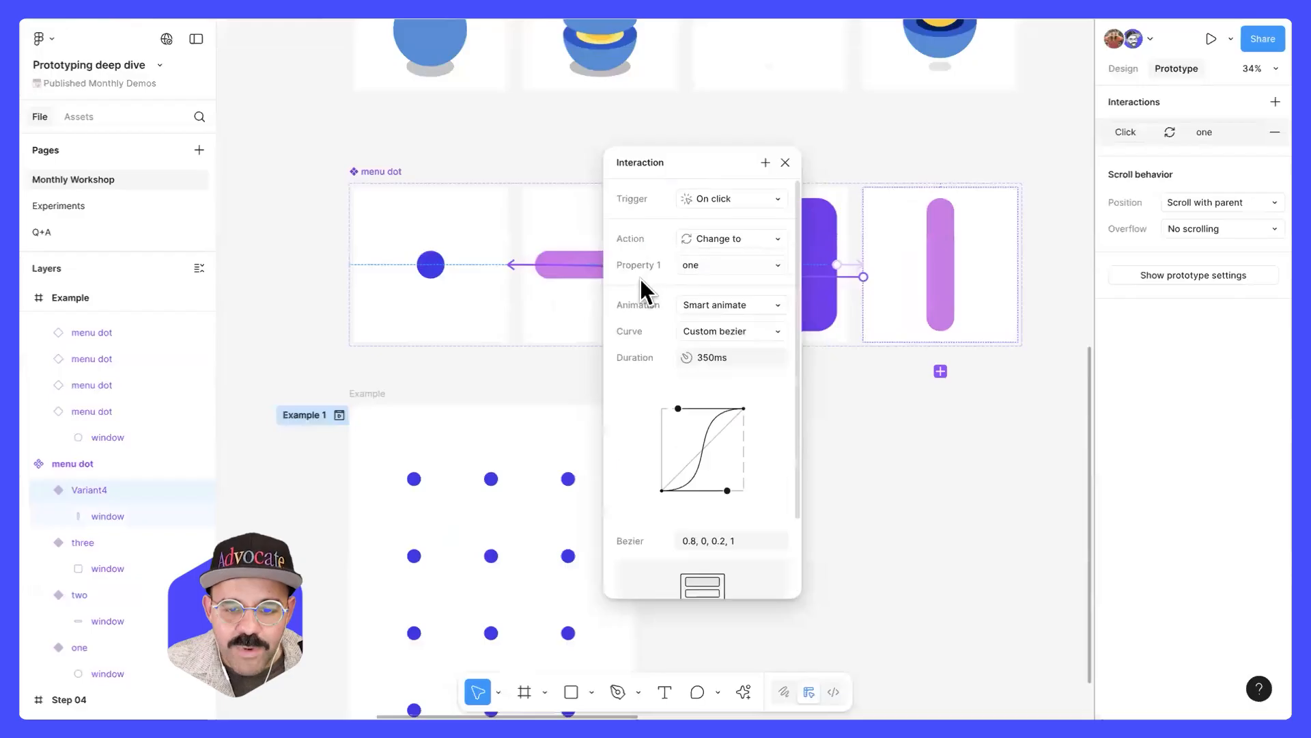
# - Change the trigger of Variant4's interaction to After delay with a delay of 1 ms
pyautogui.click(731, 200)
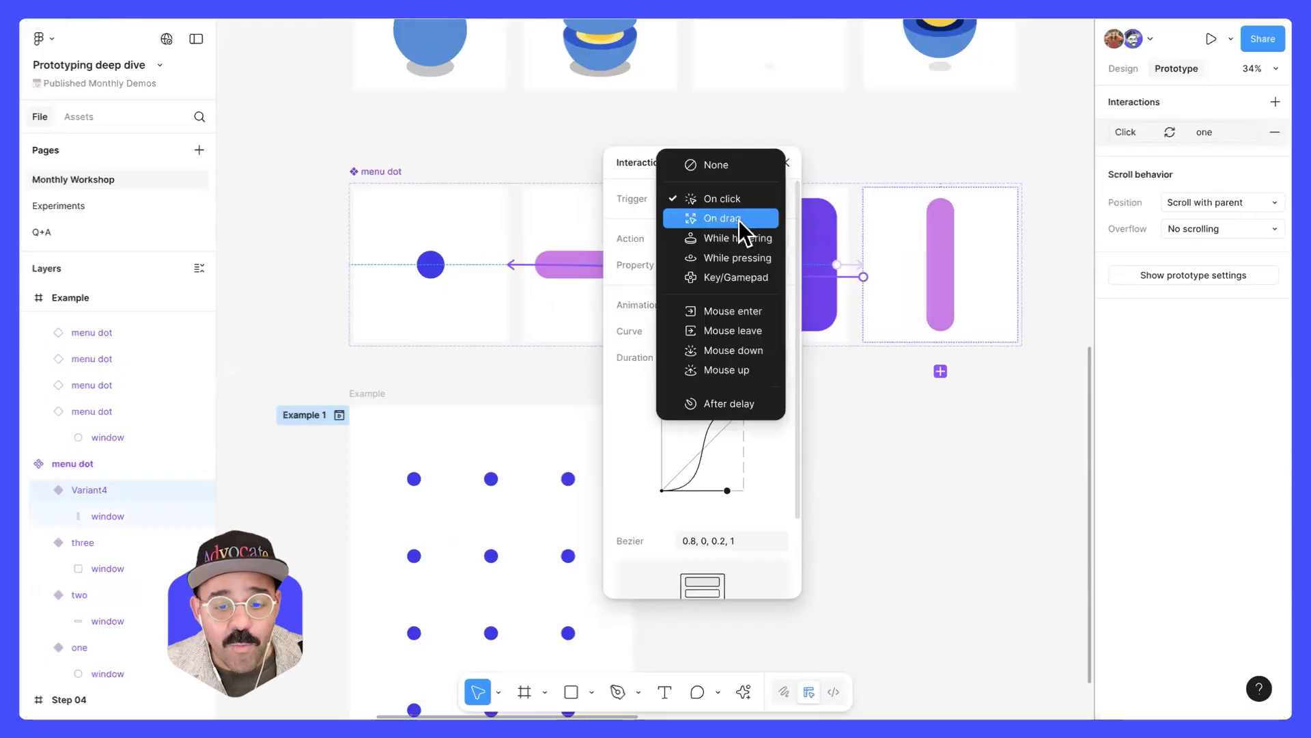
pyautogui.click(735, 403)
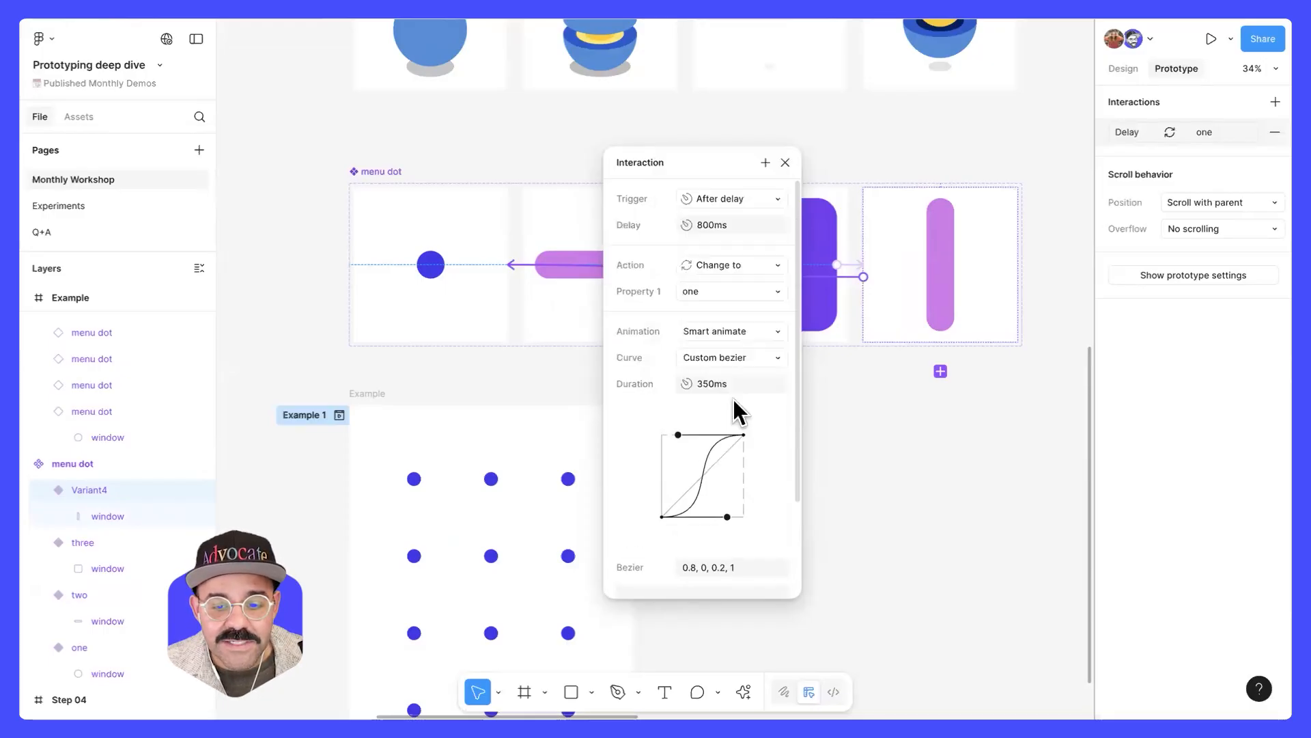
pyautogui.click(742, 235)
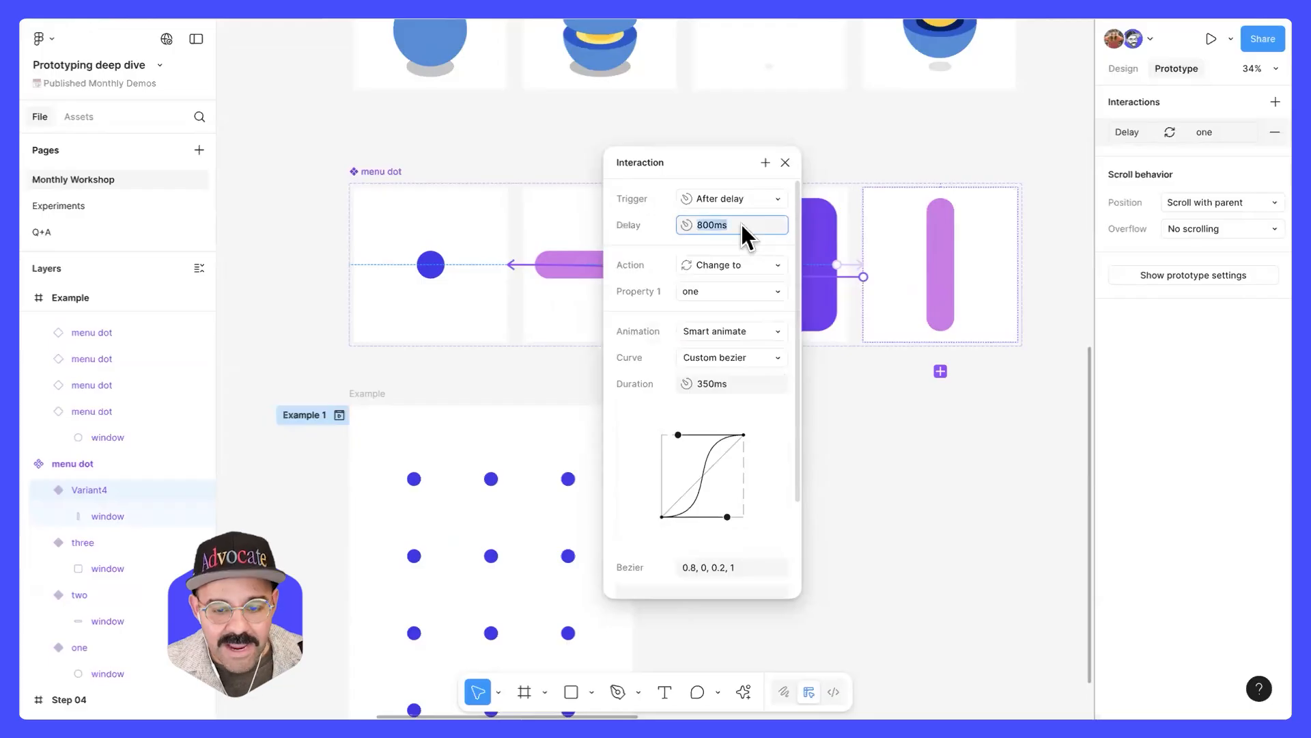
pyautogui.press('Return')
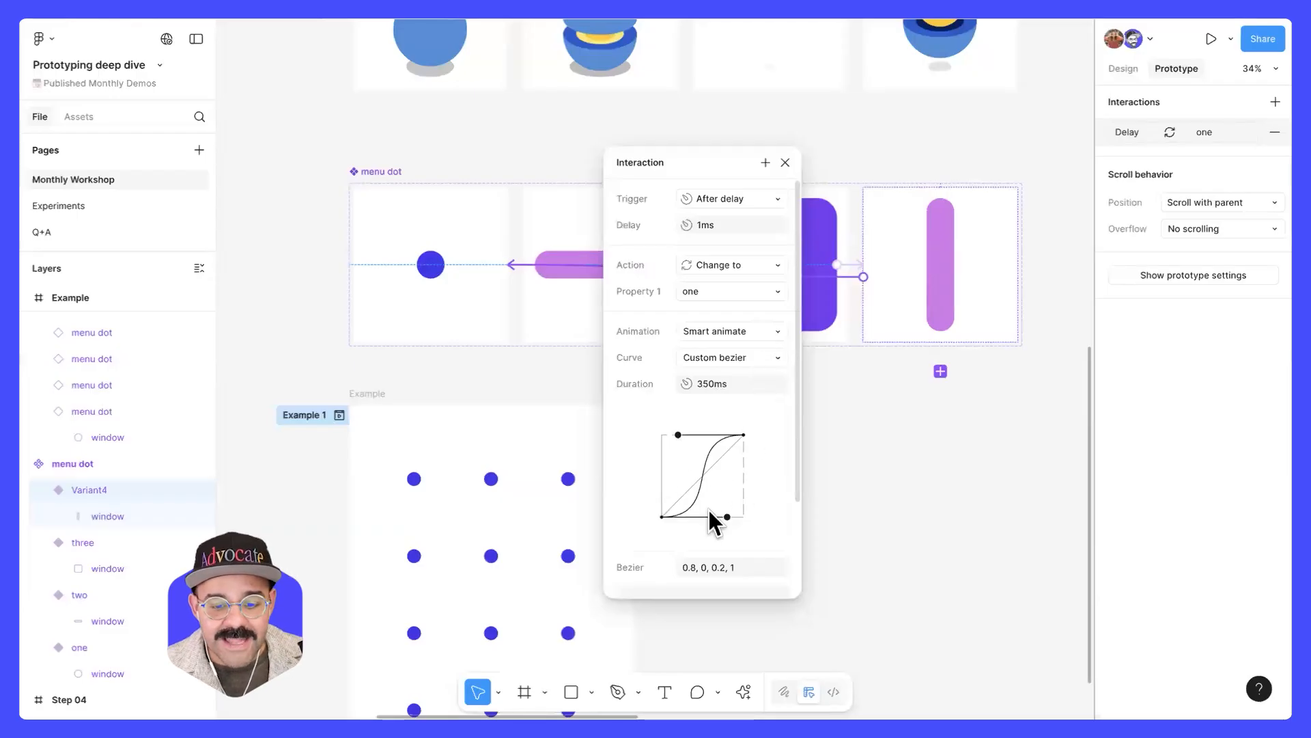
# - Adjust the delay interaction's bezier handles to about 0, 0.24, 0.19, 1.01 and set its duration to 250 ms
pyautogui.moveTo(727, 513); pyautogui.dragTo(659, 495)
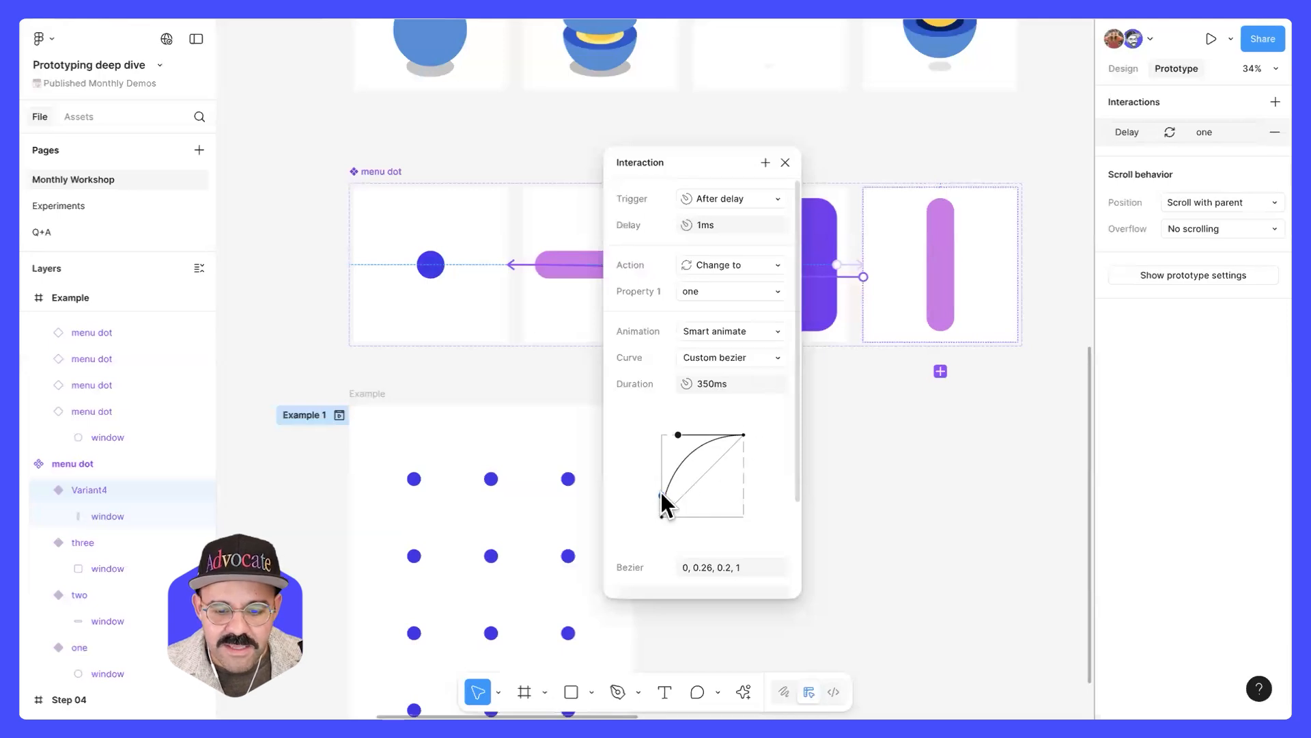
pyautogui.moveTo(677, 433); pyautogui.dragTo(677, 432)
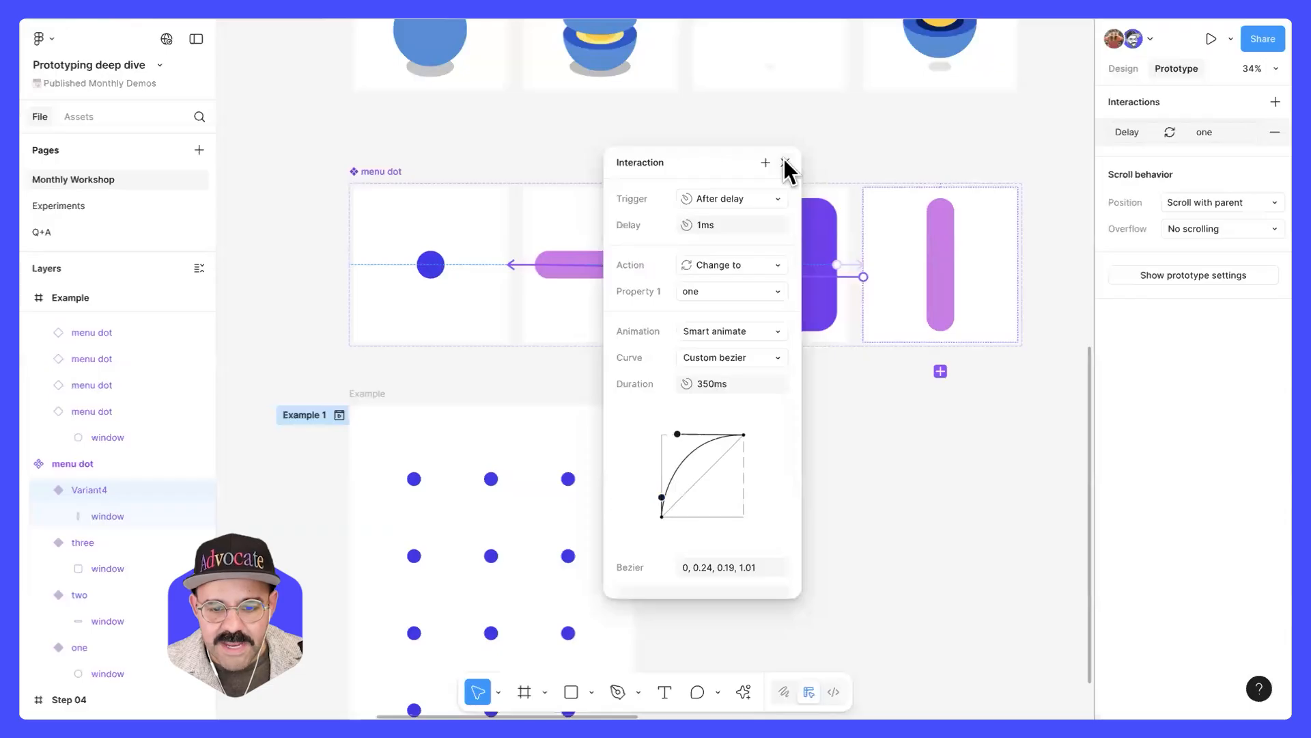
pyautogui.write('.')
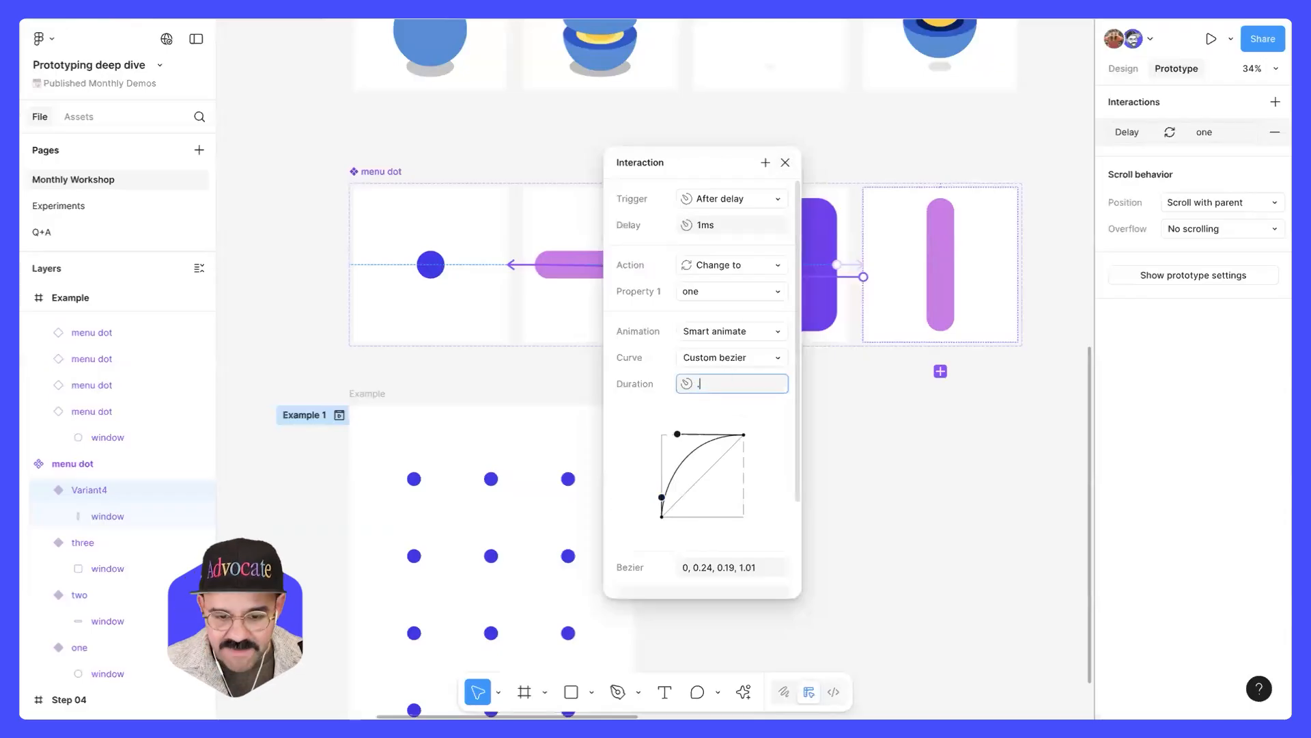
pyautogui.write('50')
pyautogui.press('Return')
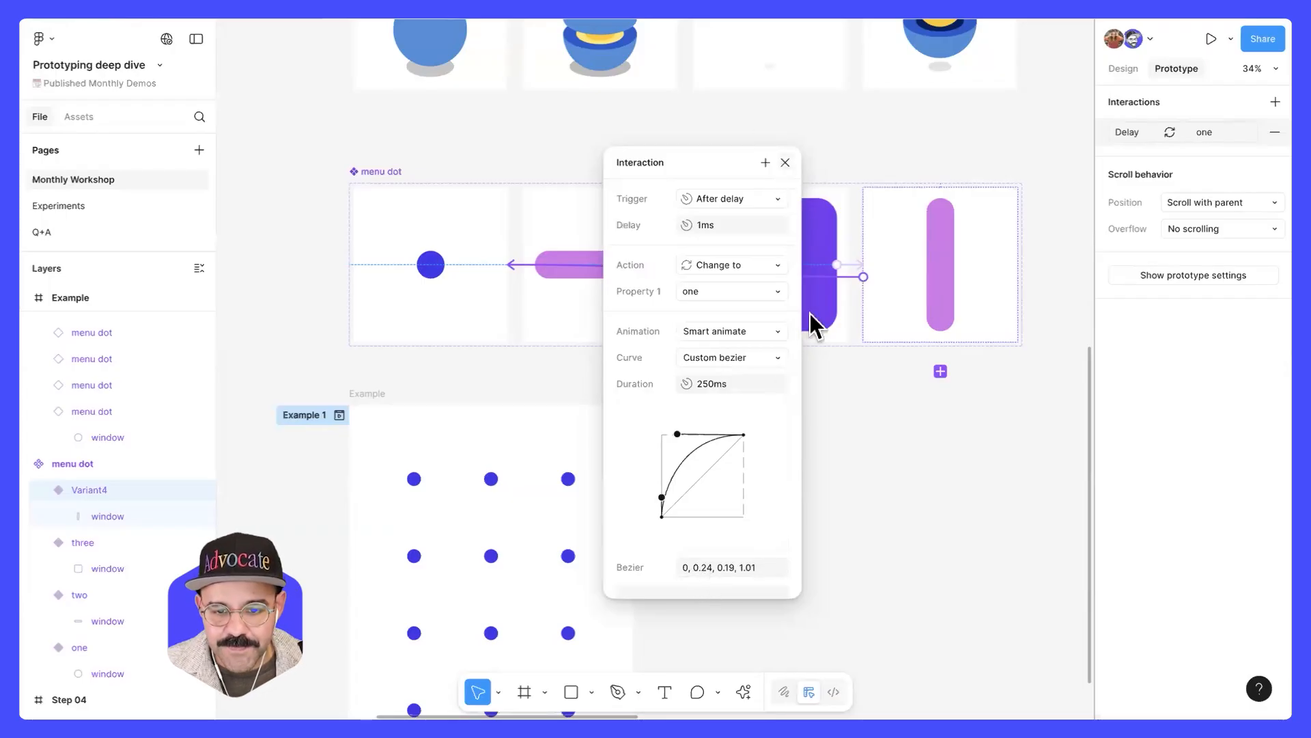
pyautogui.click(786, 162)
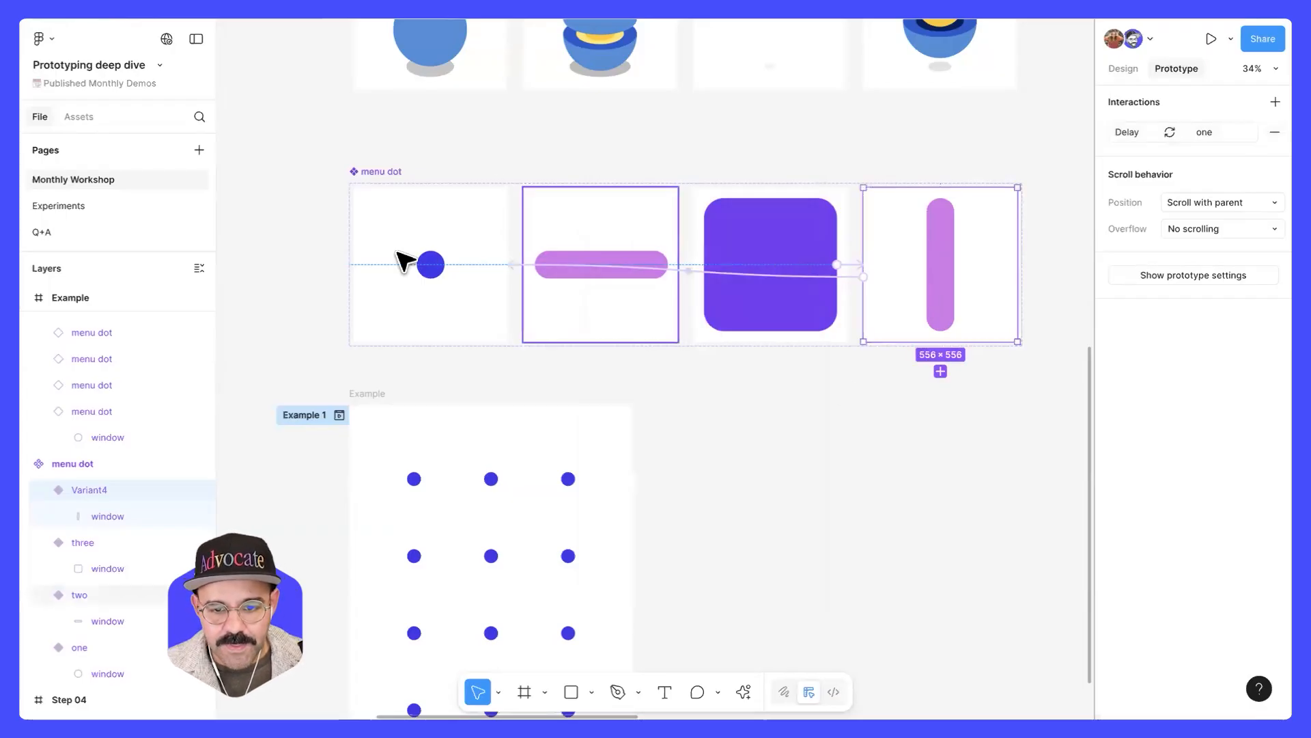
# - Reopen the interaction from Variant4 to variant one and round its bezier values to 0, 0.2, 0.2, 1
pyautogui.click(372, 172)
pyautogui.click(375, 237)
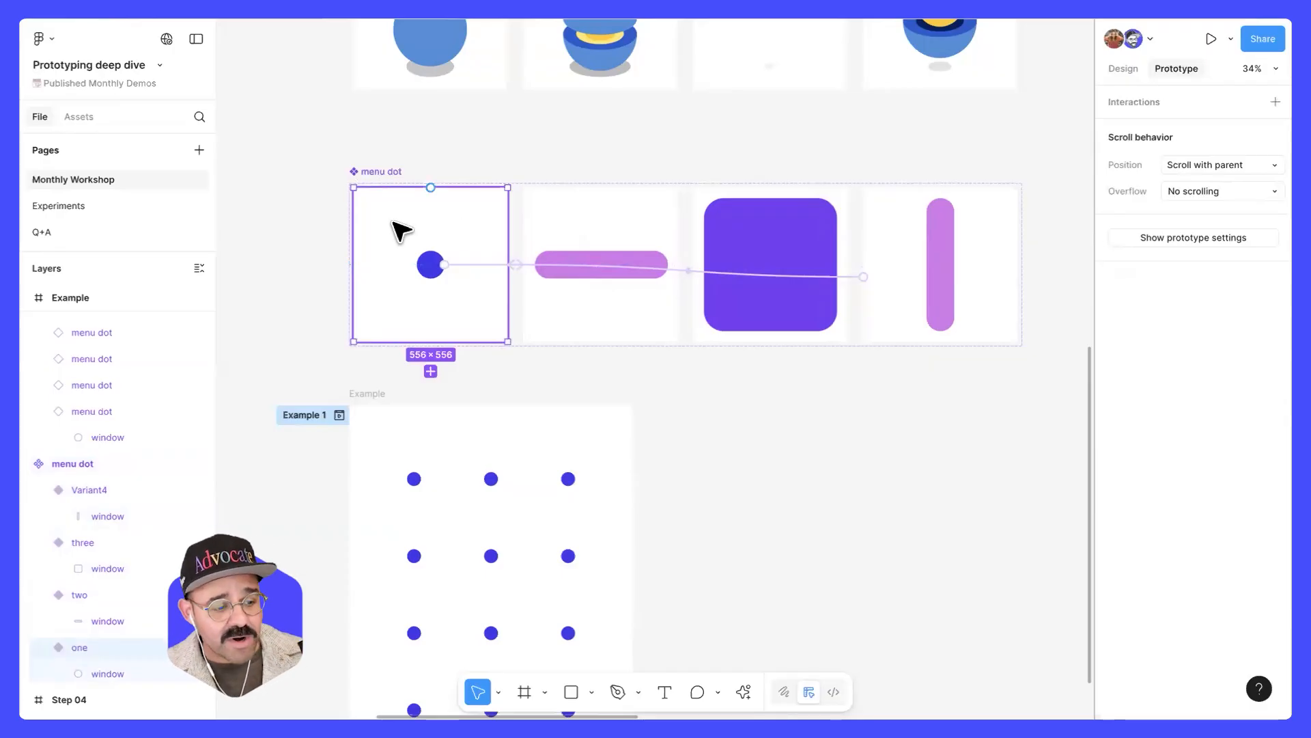
pyautogui.click(859, 277)
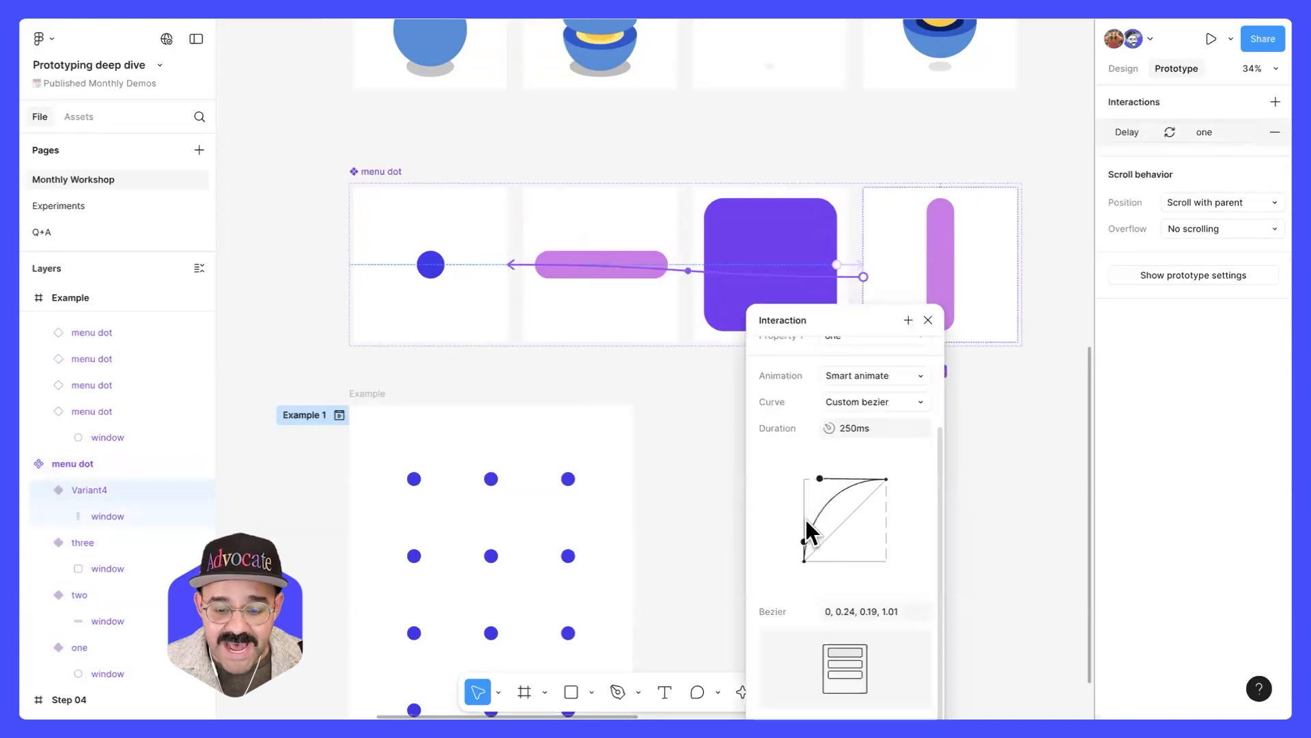
pyautogui.click(852, 612)
pyautogui.press('BackSpace')
pyautogui.press('Return')
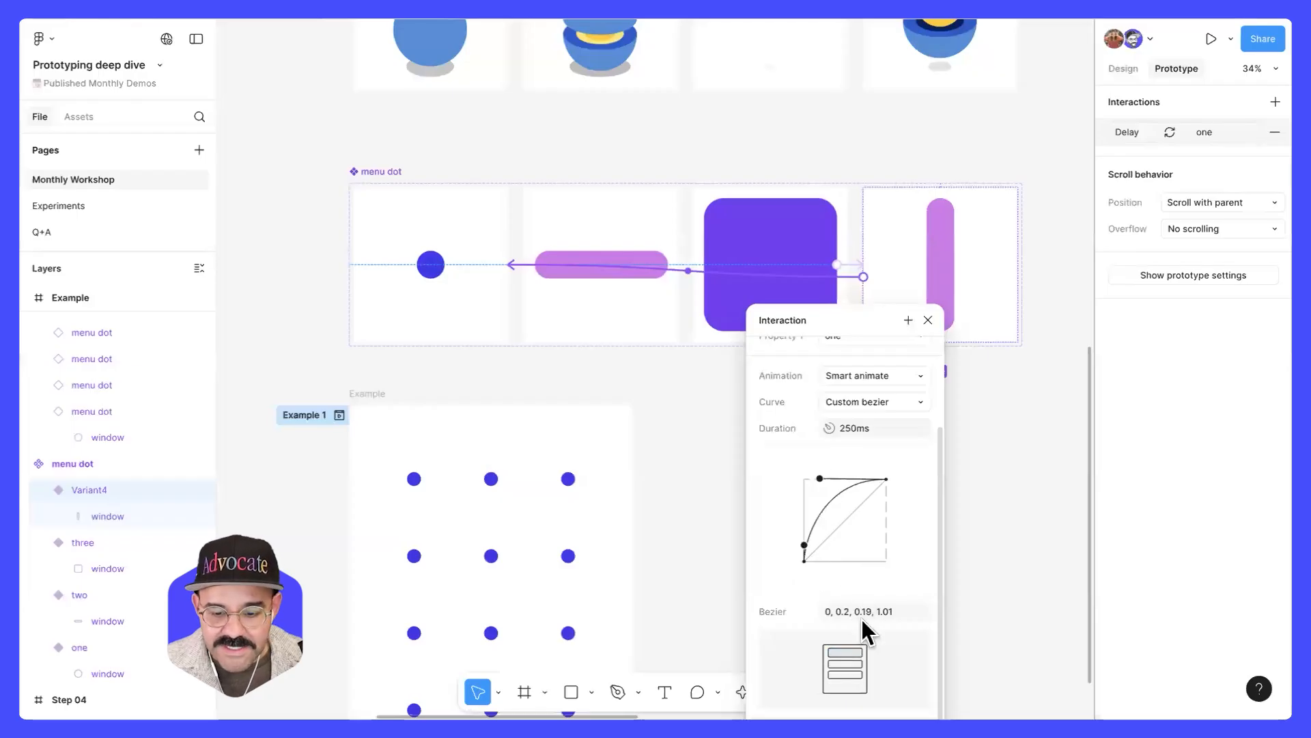
pyautogui.moveTo(862, 612); pyautogui.dragTo(870, 612)
pyautogui.write('2')
pyautogui.doubleClick(887, 615)
pyautogui.write('1')
pyautogui.press('Return')
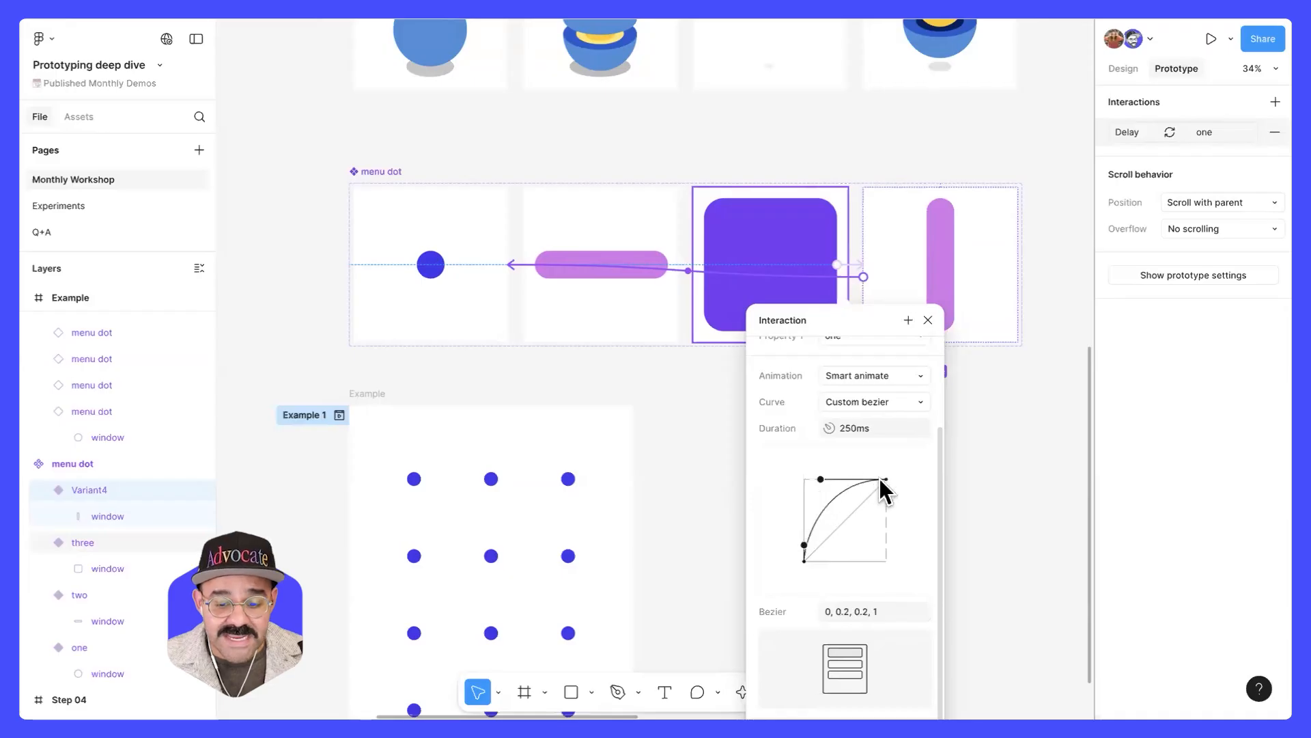
# - Try different curve shapes with both bezier handles, finish at about 0, 0.52, 0.23, 1.01, and close the interaction settings
pyautogui.click(890, 522)
pyautogui.moveTo(803, 543); pyautogui.dragTo(844, 561)
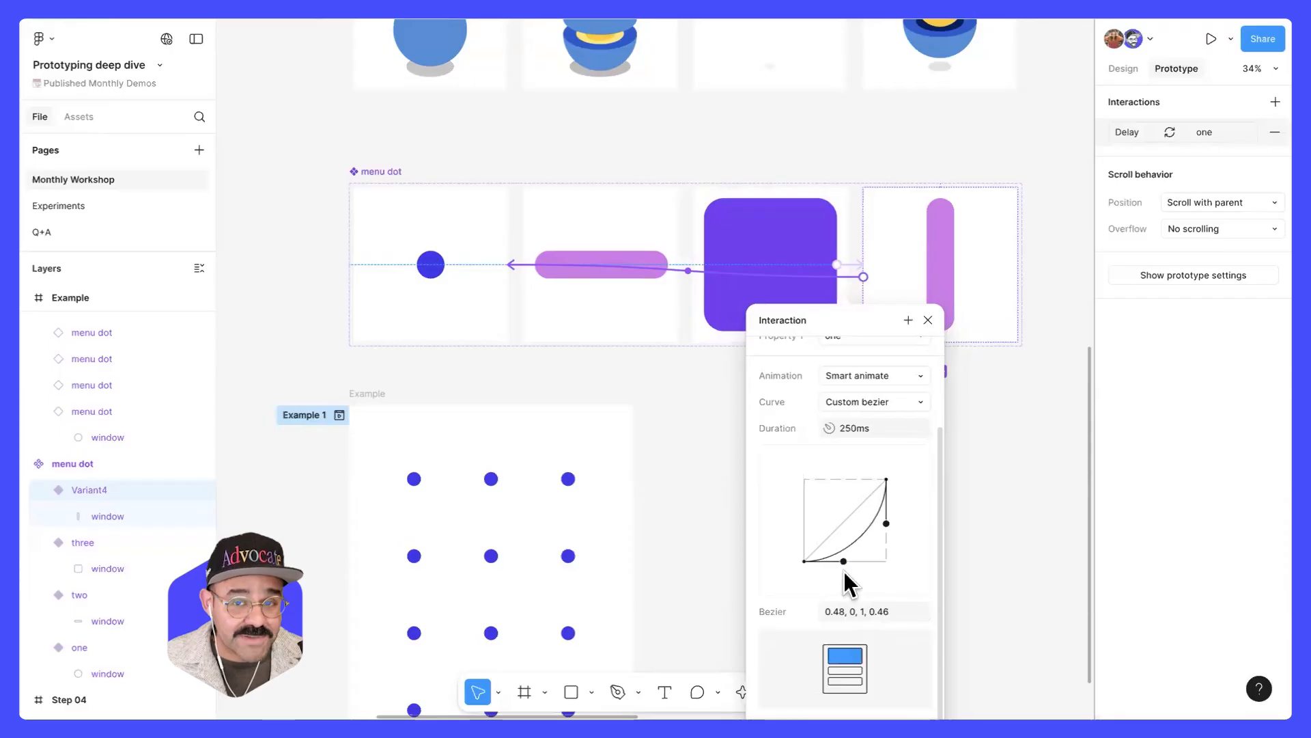
pyautogui.moveTo(842, 562); pyautogui.dragTo(830, 477)
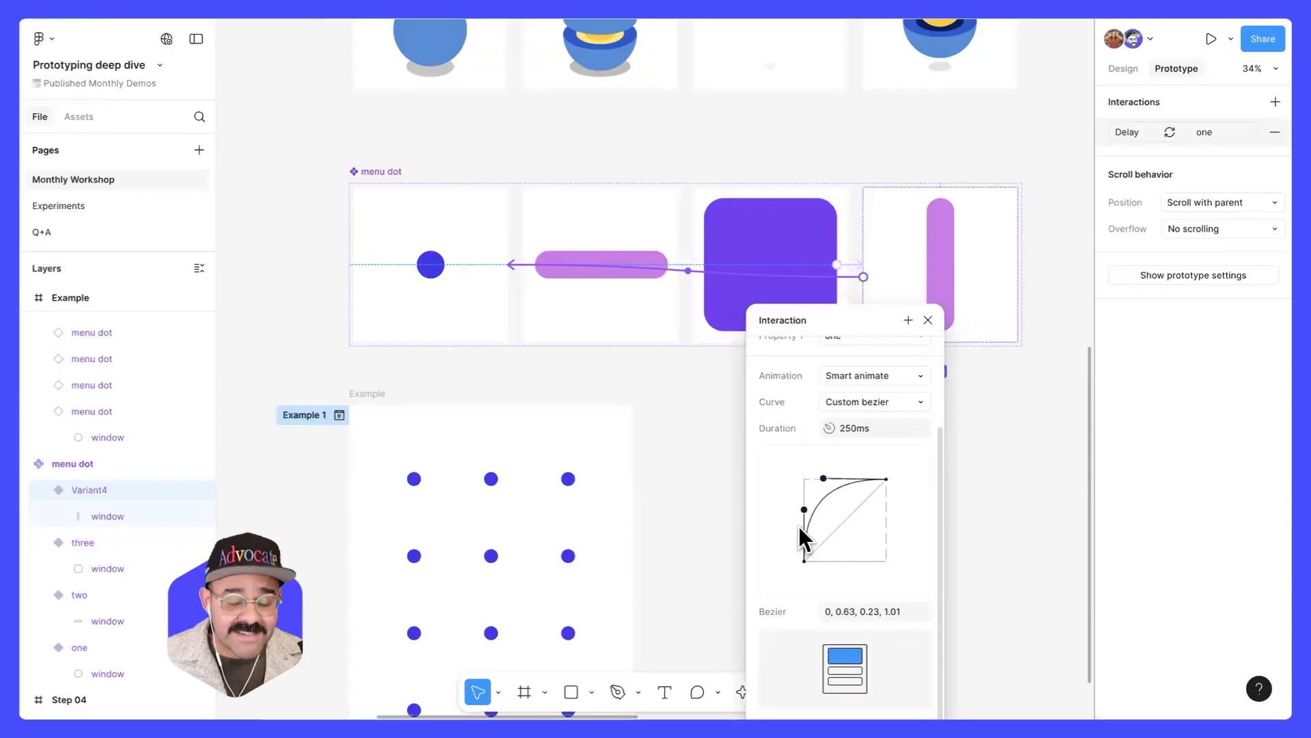
pyautogui.moveTo(804, 510); pyautogui.dragTo(855, 559)
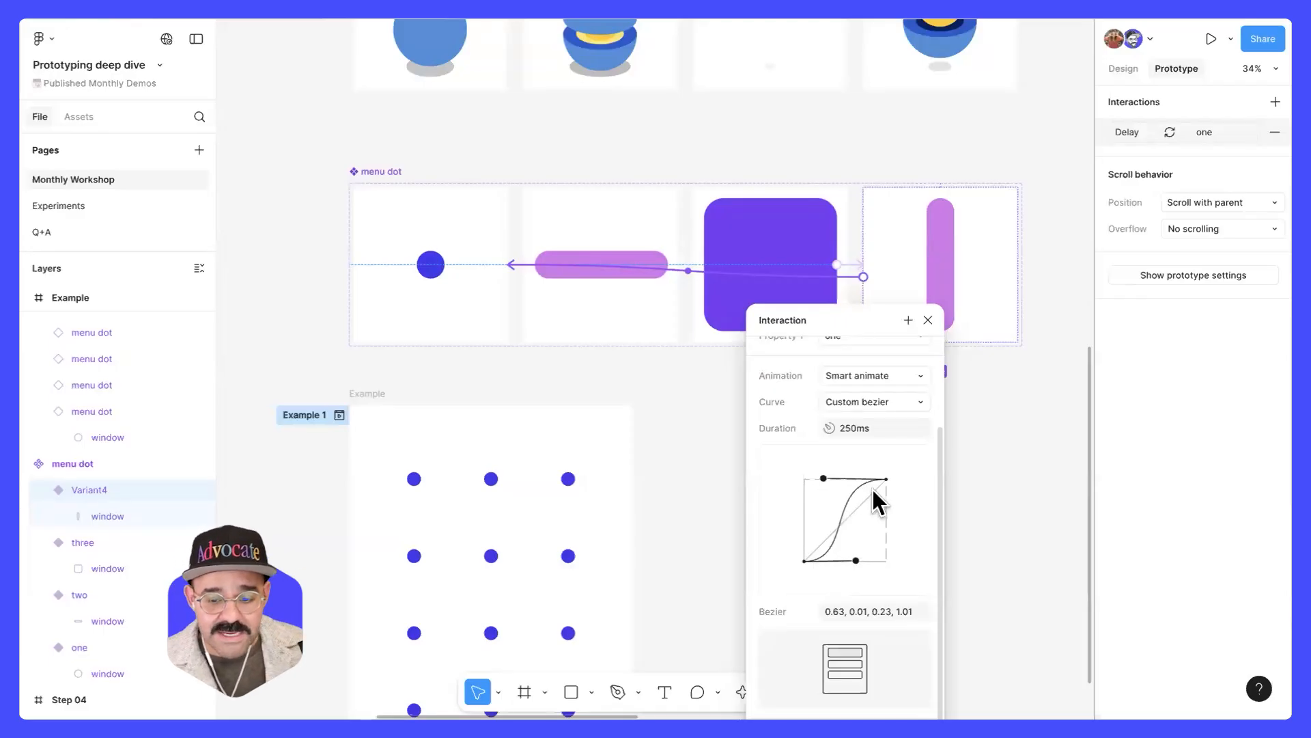
pyautogui.moveTo(856, 560); pyautogui.dragTo(804, 519)
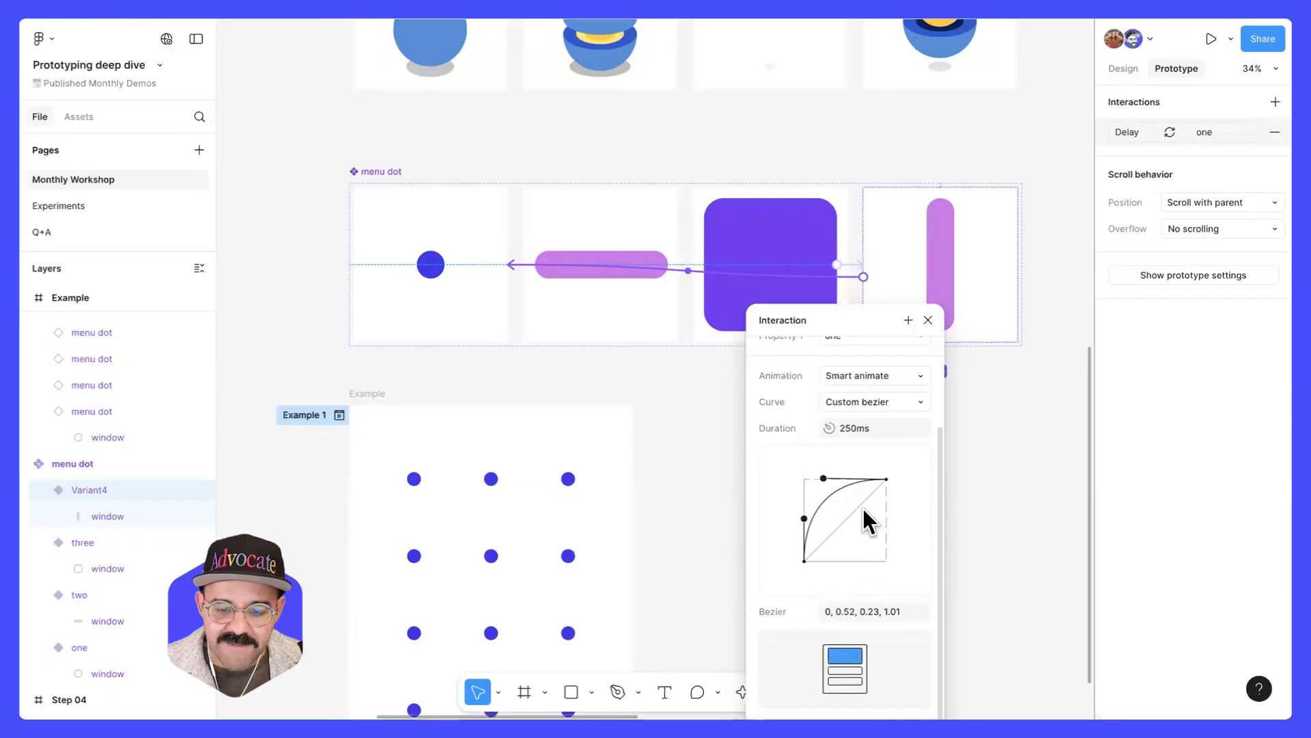
pyautogui.click(928, 320)
pyautogui.click(974, 468)
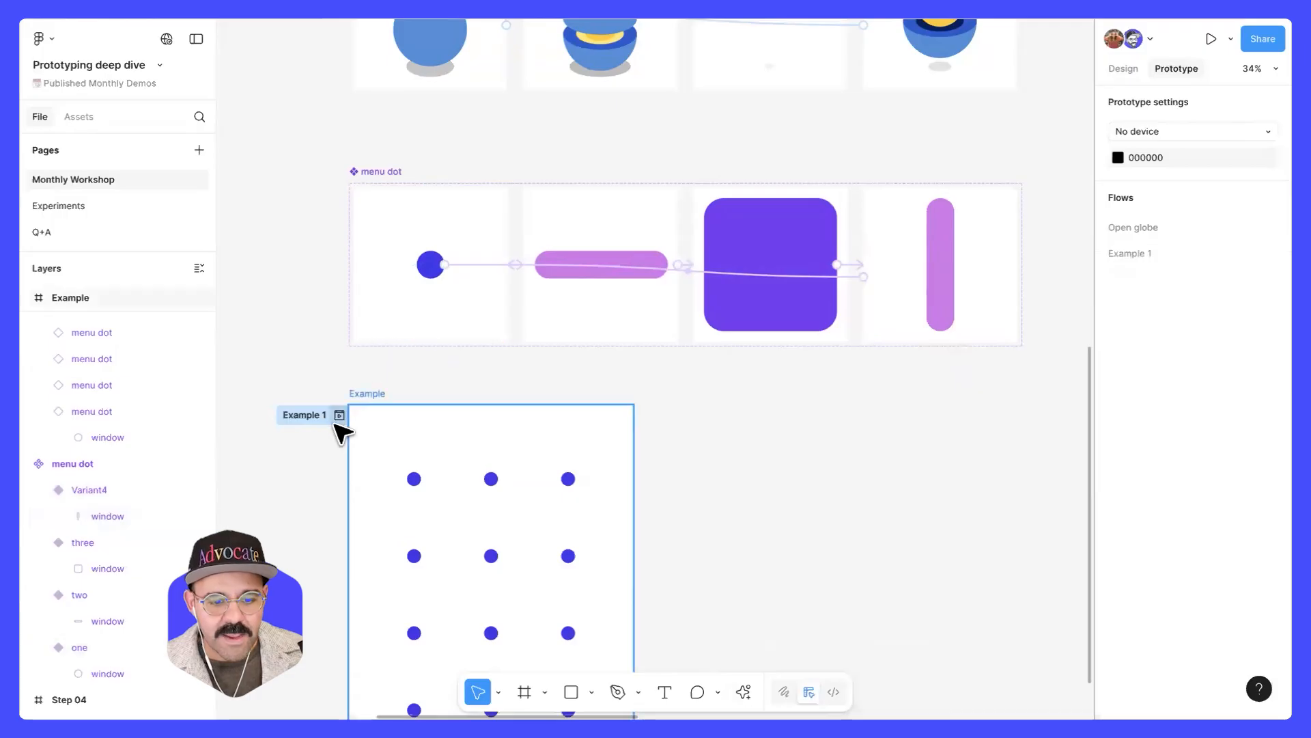
# - Preview the Example 1 flow and expand several dots in the grid into squares
pyautogui.click(339, 415)
pyautogui.click(397, 418)
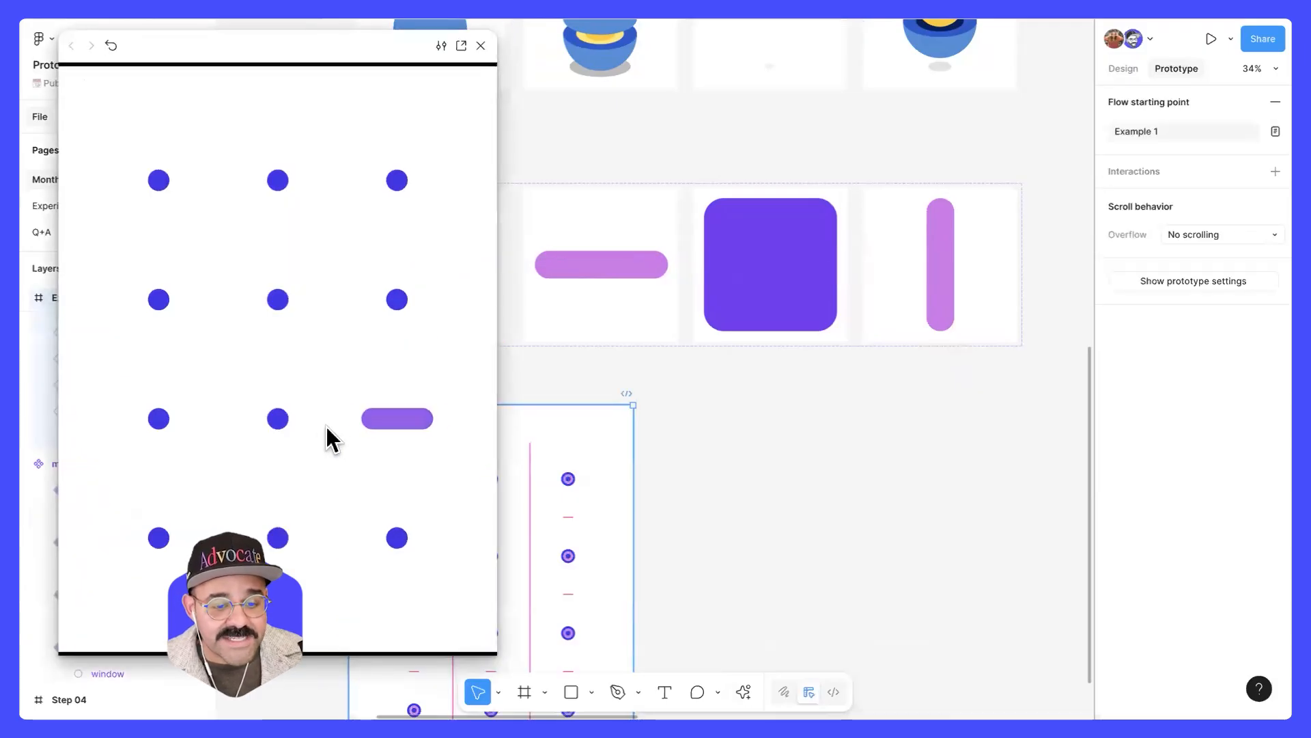
pyautogui.click(277, 418)
pyautogui.click(397, 304)
pyautogui.click(278, 299)
pyautogui.click(278, 180)
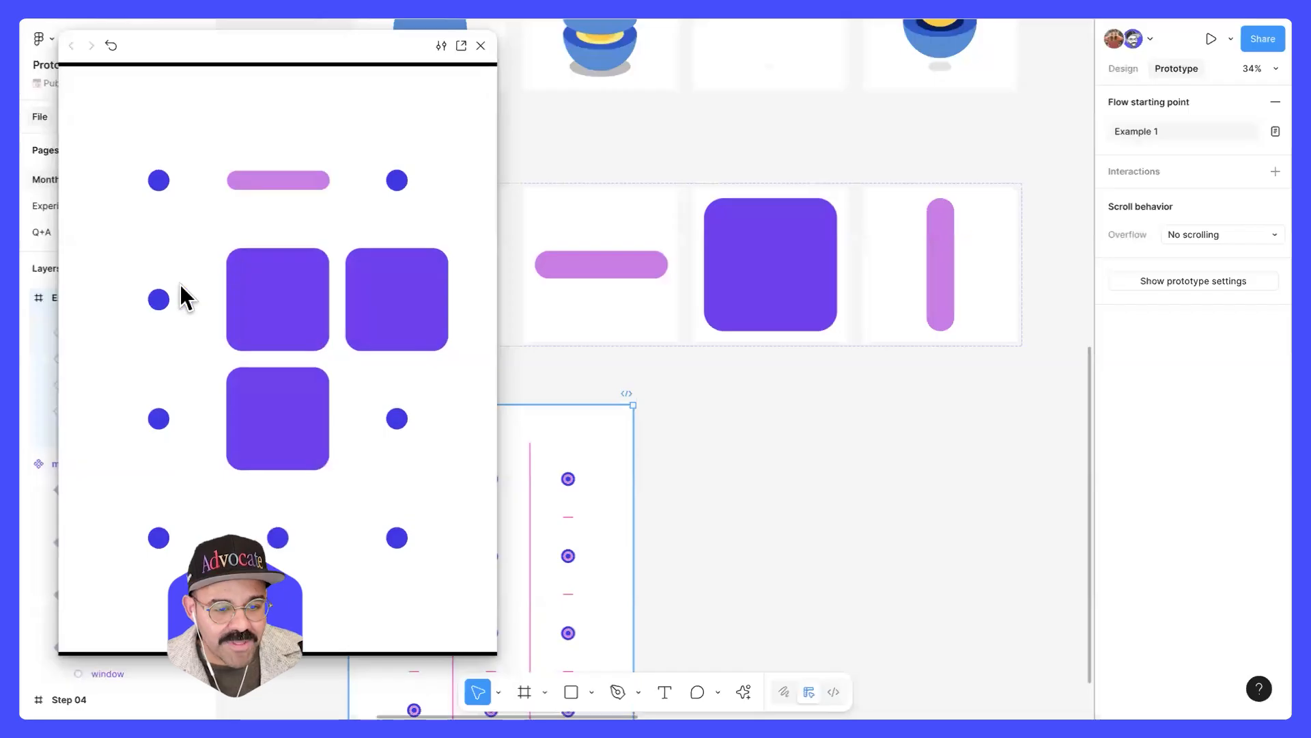
pyautogui.click(159, 424)
pyautogui.click(397, 427)
# - Test the return animation in the preview by collapsing the expanded squares back to dots
pyautogui.click(290, 439)
pyautogui.click(191, 439)
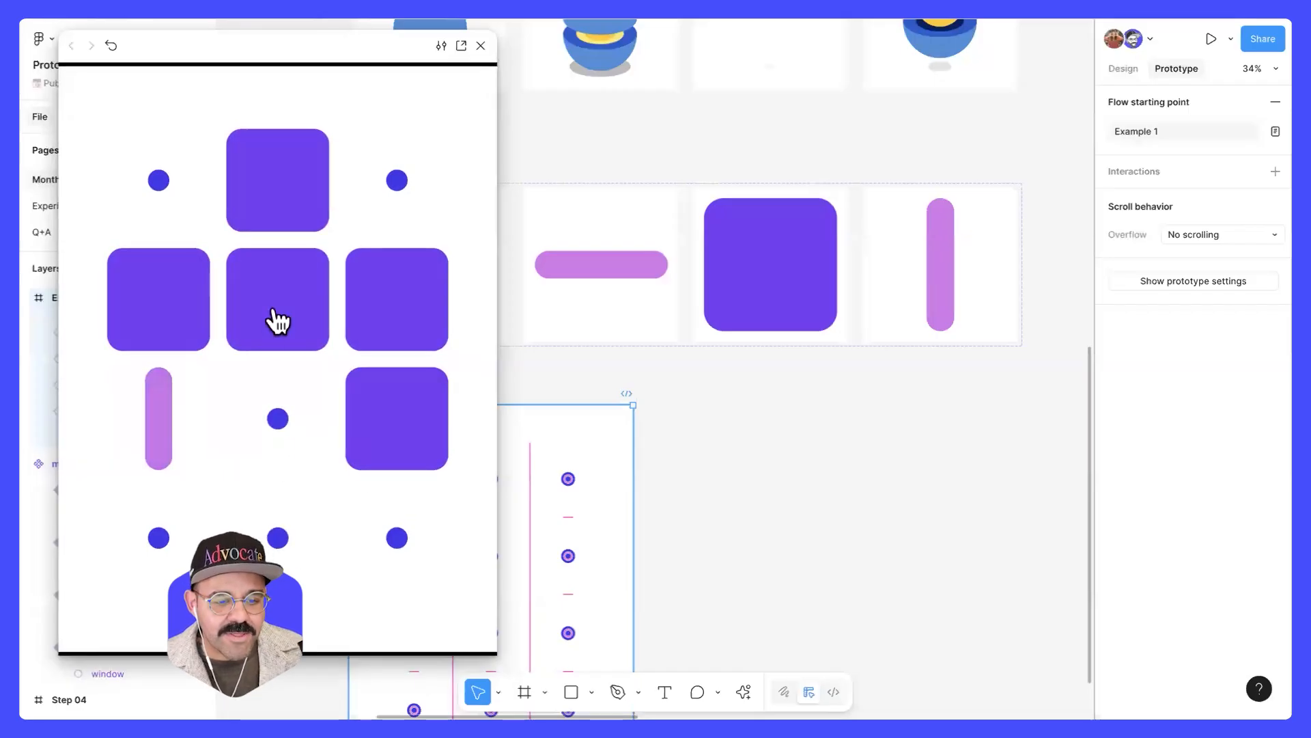
pyautogui.click(275, 316)
pyautogui.click(185, 308)
pyautogui.click(304, 211)
pyautogui.click(393, 342)
pyautogui.click(389, 416)
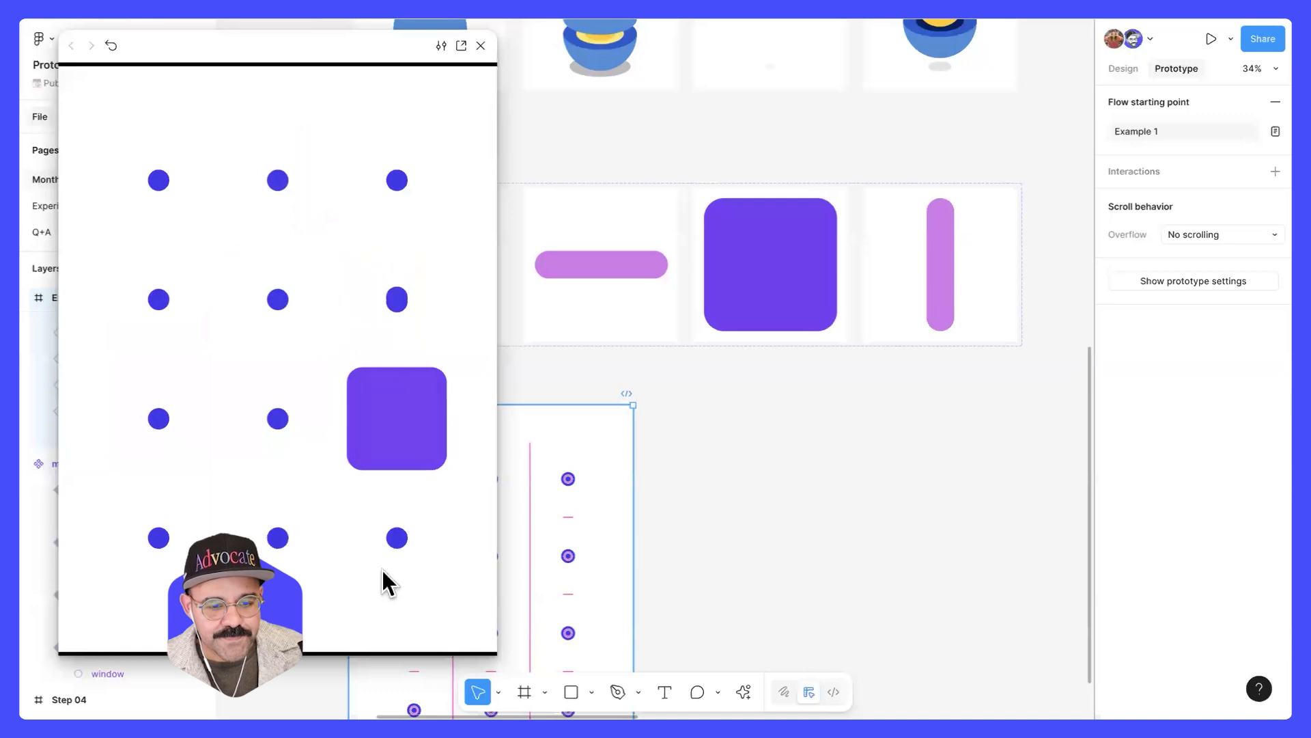
# - Expand the dots across the preview grid until all twelve are squares
pyautogui.click(394, 547)
pyautogui.click(278, 429)
pyautogui.click(278, 303)
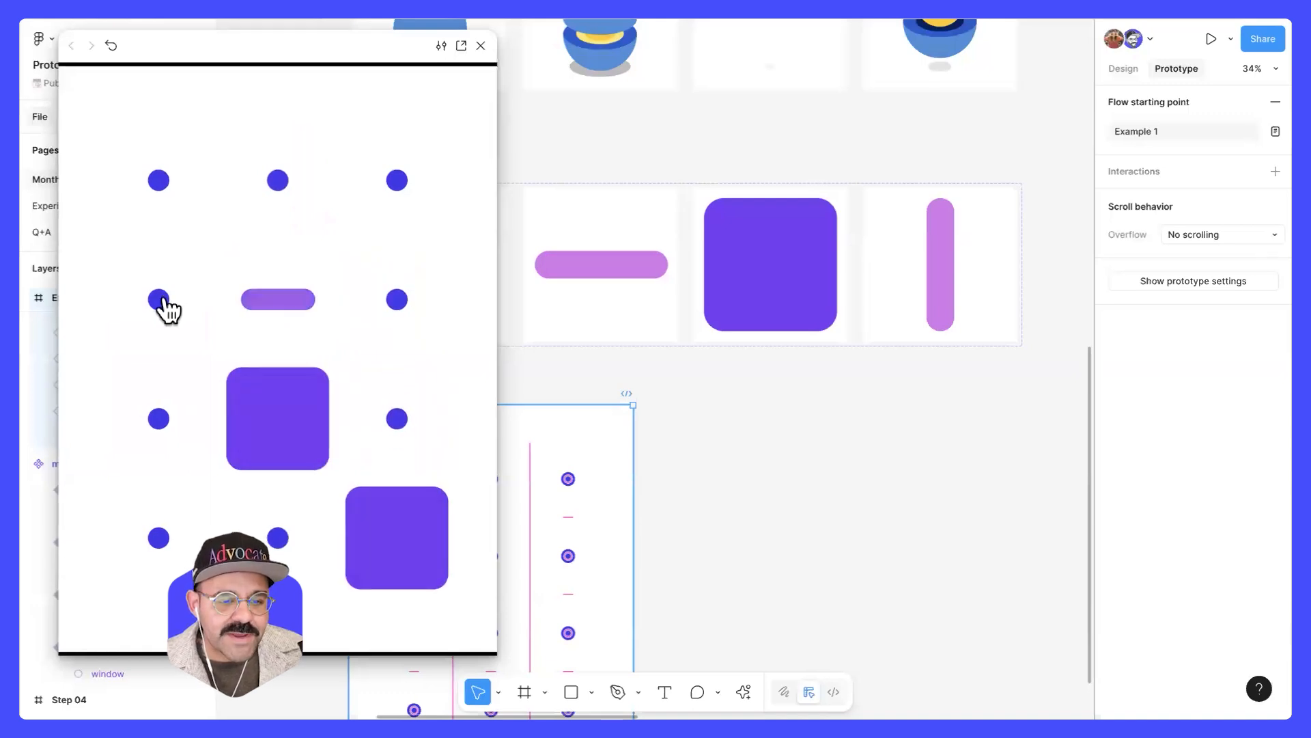
pyautogui.click(162, 185)
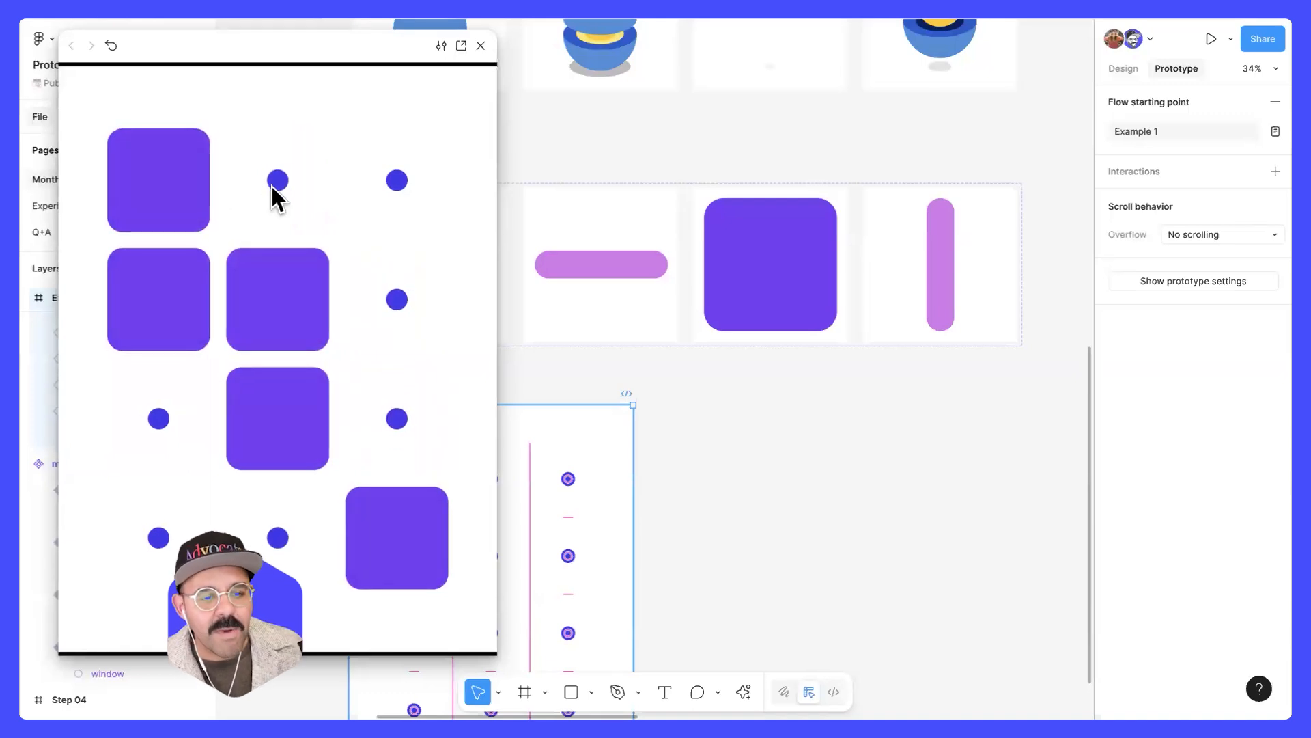
pyautogui.click(271, 185)
pyautogui.click(399, 184)
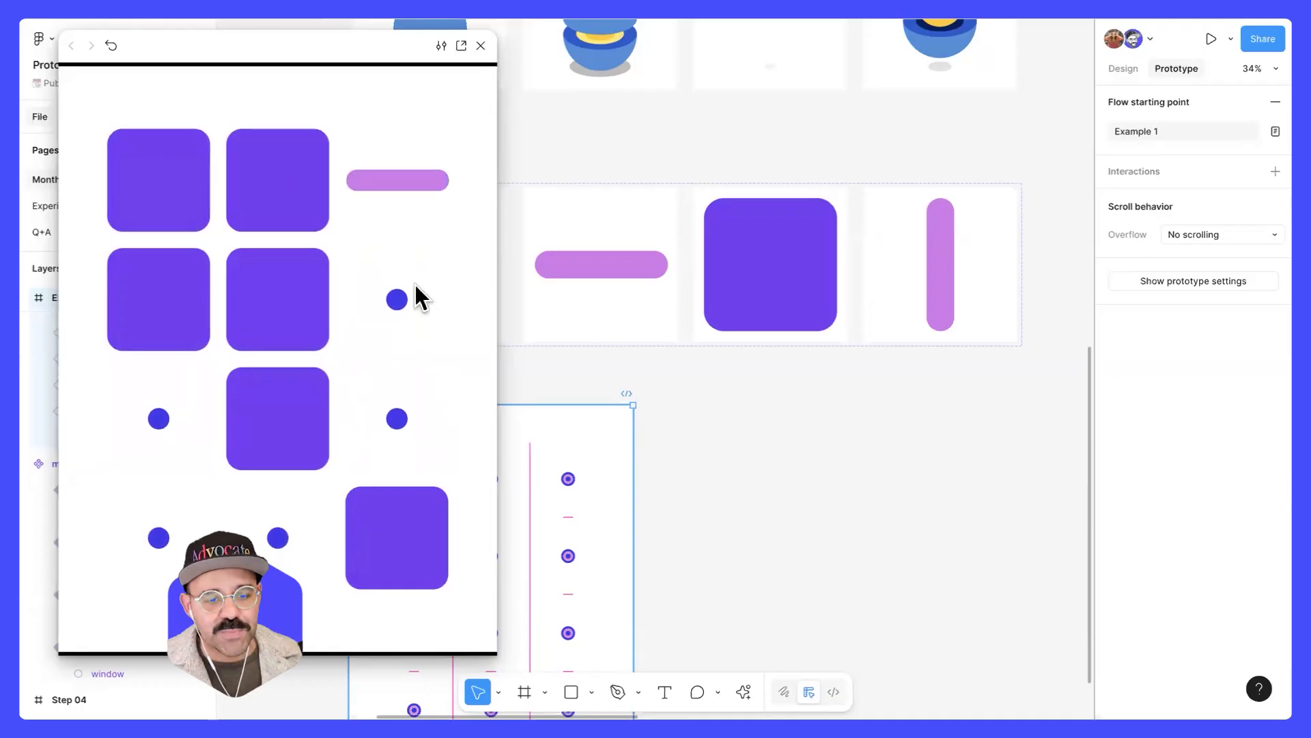
pyautogui.click(398, 299)
pyautogui.click(397, 419)
pyautogui.click(278, 540)
pyautogui.click(158, 540)
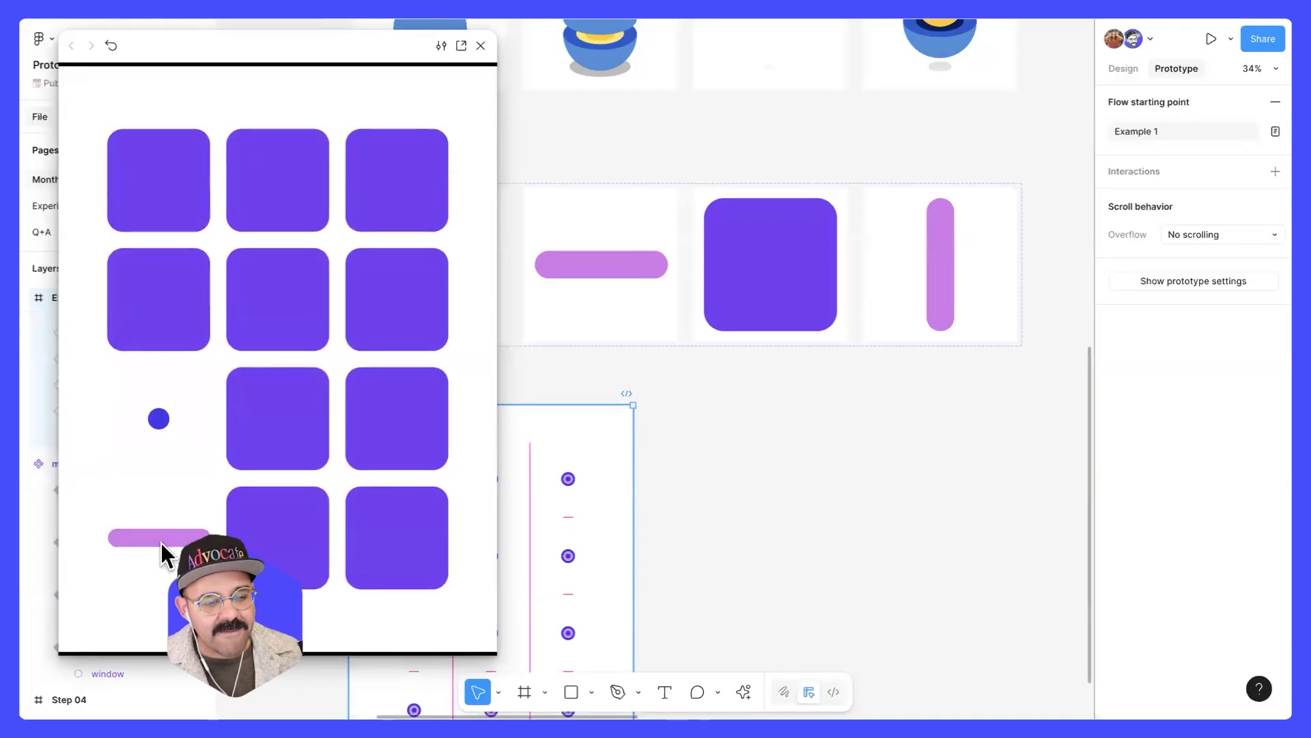
pyautogui.click(161, 423)
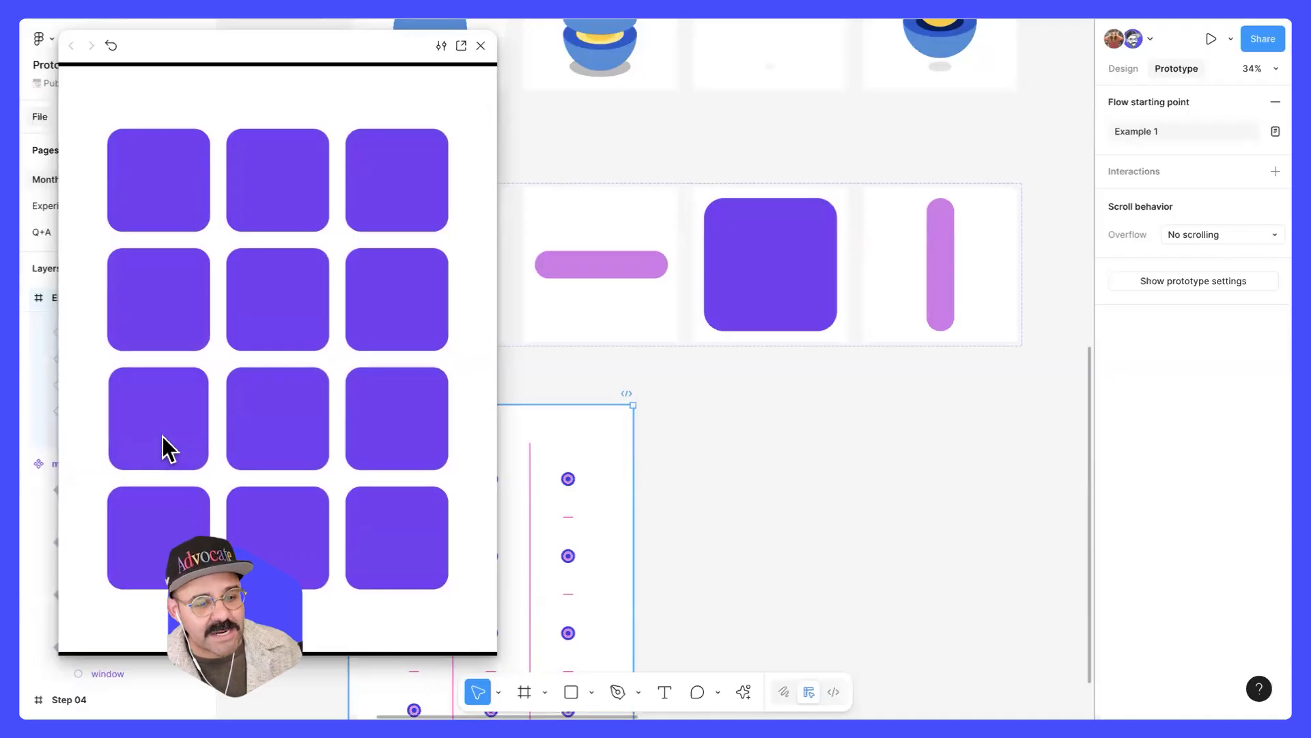
# - Collapse all the expanded squares in the preview grid back to dots and close the preview
pyautogui.click(234, 315)
pyautogui.click(177, 286)
pyautogui.click(177, 198)
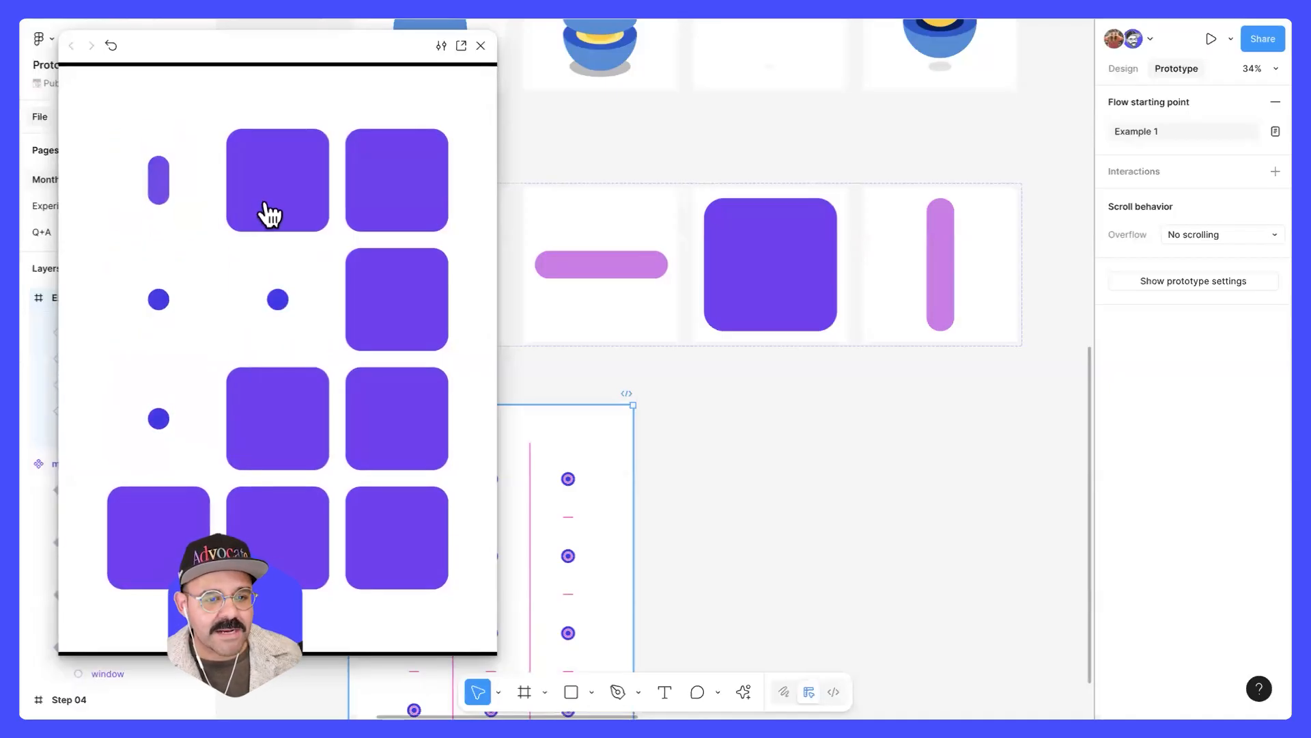
pyautogui.click(266, 203)
pyautogui.click(402, 191)
pyautogui.click(404, 316)
pyautogui.click(390, 404)
pyautogui.click(321, 461)
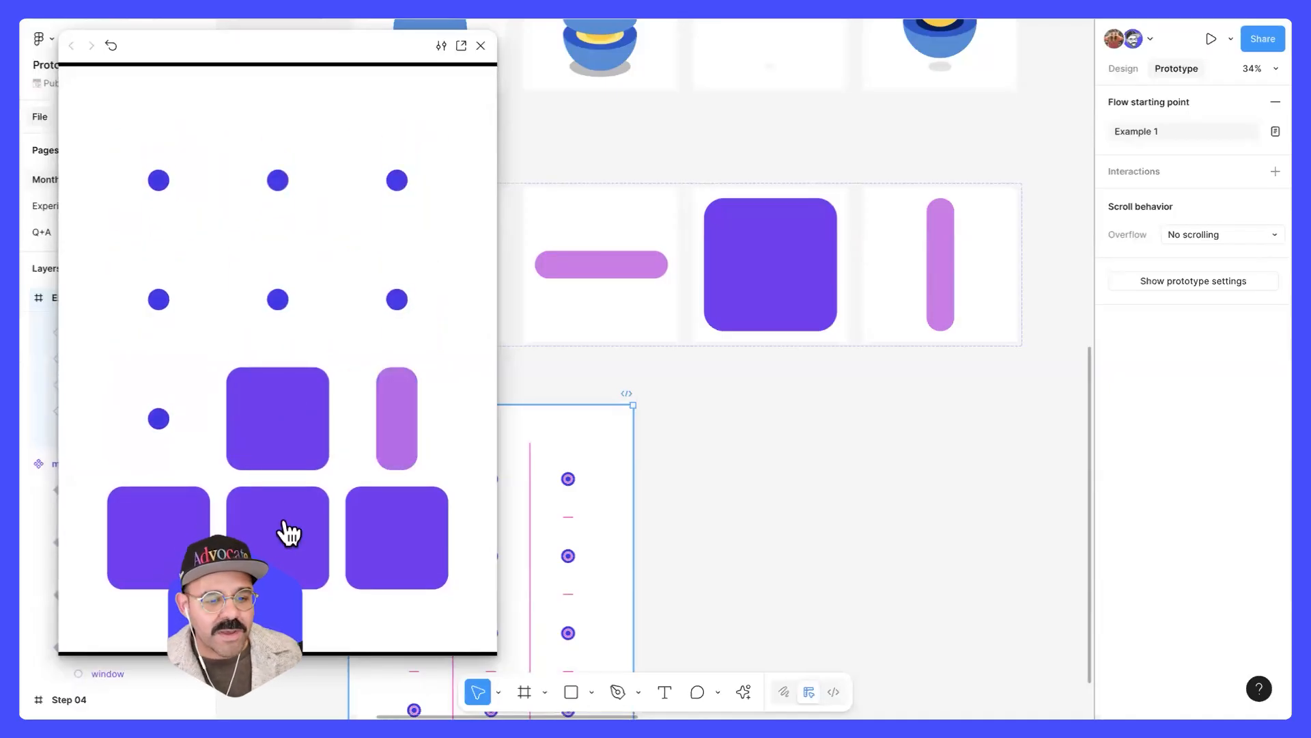
pyautogui.click(194, 537)
pyautogui.click(277, 539)
pyautogui.click(369, 541)
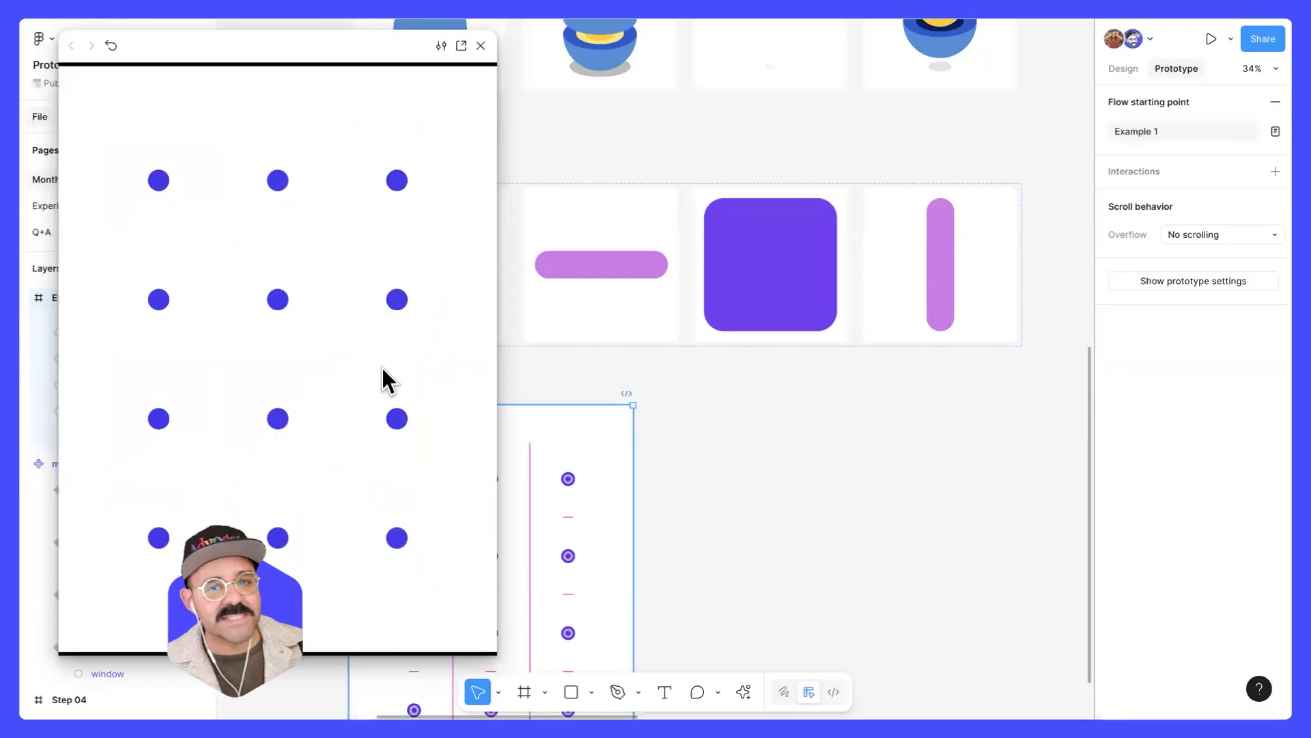
pyautogui.click(481, 45)
# - Add a matching 1024 × 1366 blank frame to the left of the Example frame with the dot grid
pyautogui.click(726, 530)
pyautogui.moveTo(714, 557); pyautogui.dragTo(826, 455)
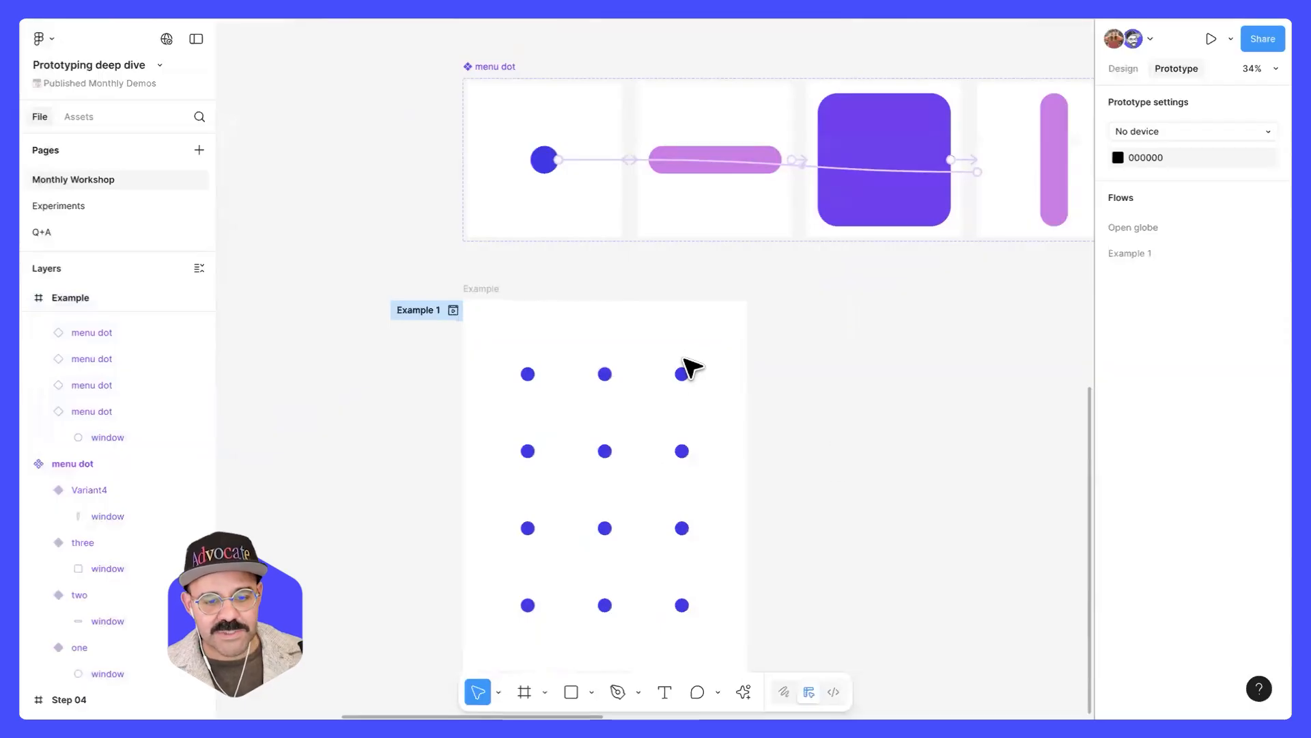
pyautogui.click(497, 296)
pyautogui.click(486, 257)
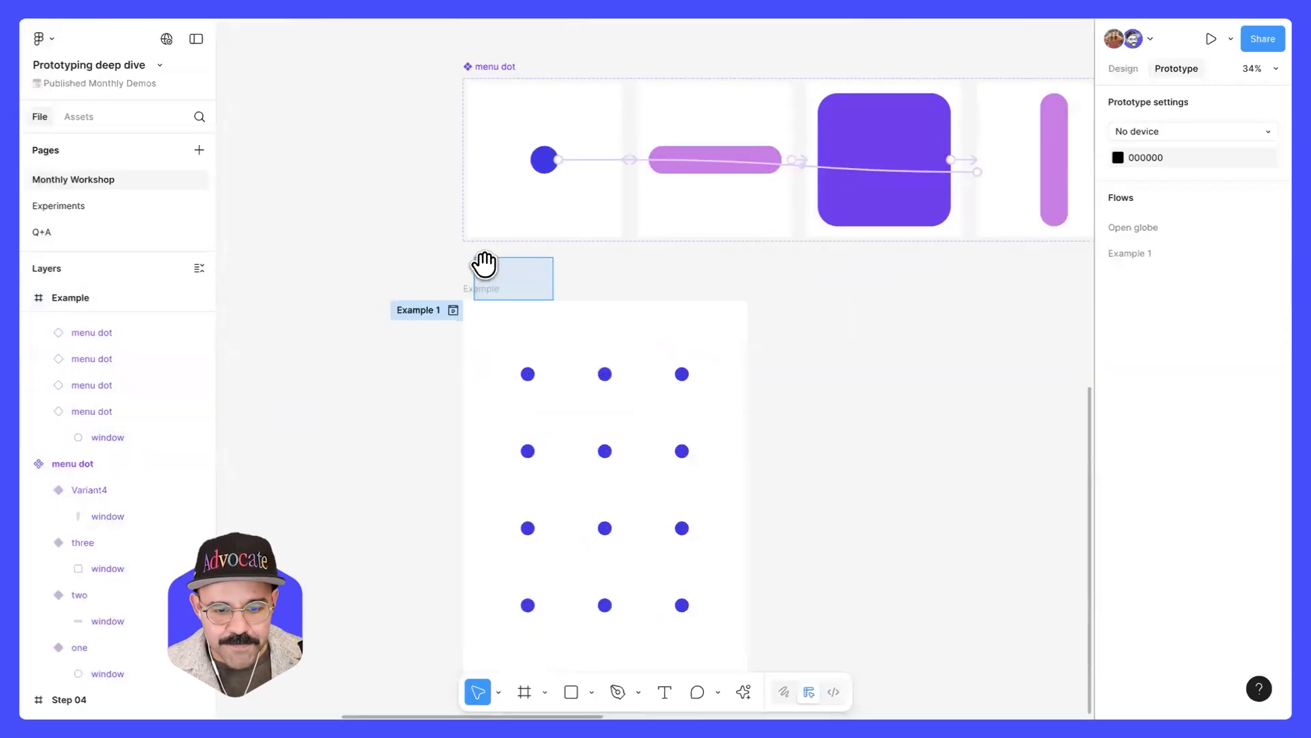
pyautogui.moveTo(797, 336); pyautogui.dragTo(674, 257)
pyautogui.click(360, 212)
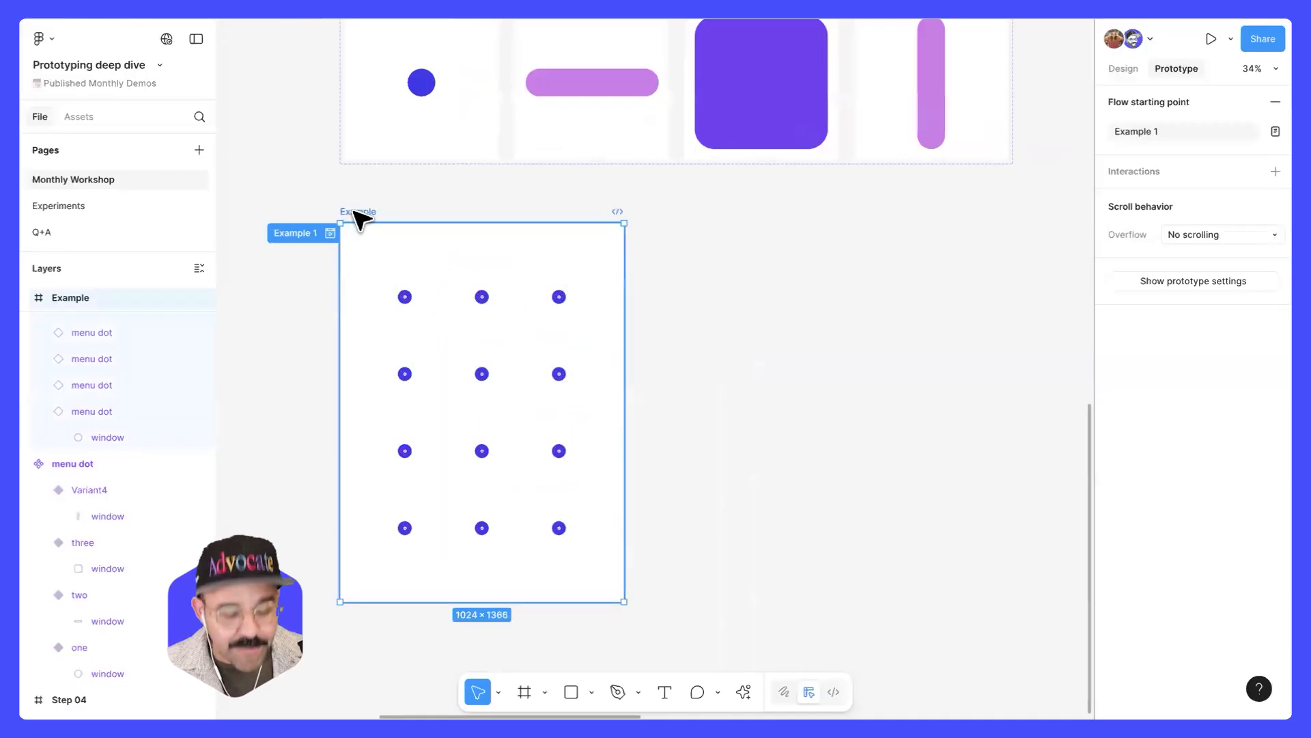
pyautogui.press('f')
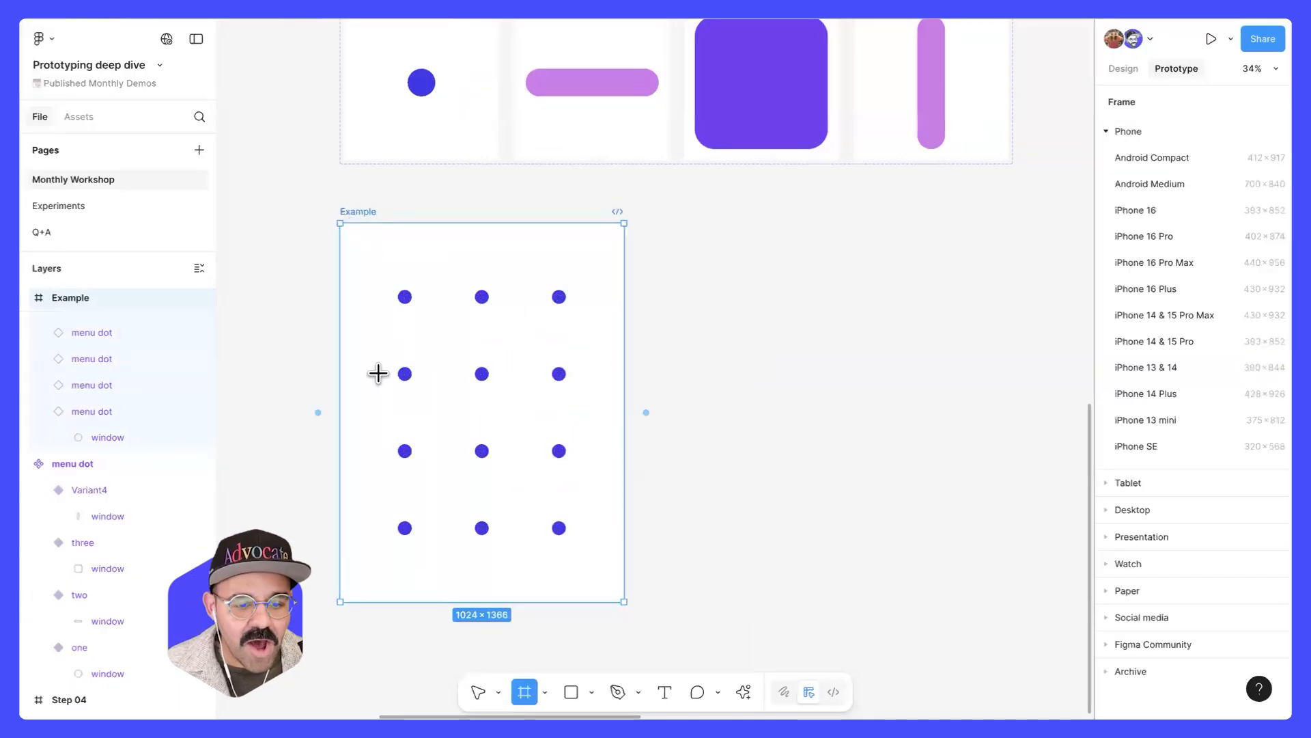
pyautogui.click(317, 412)
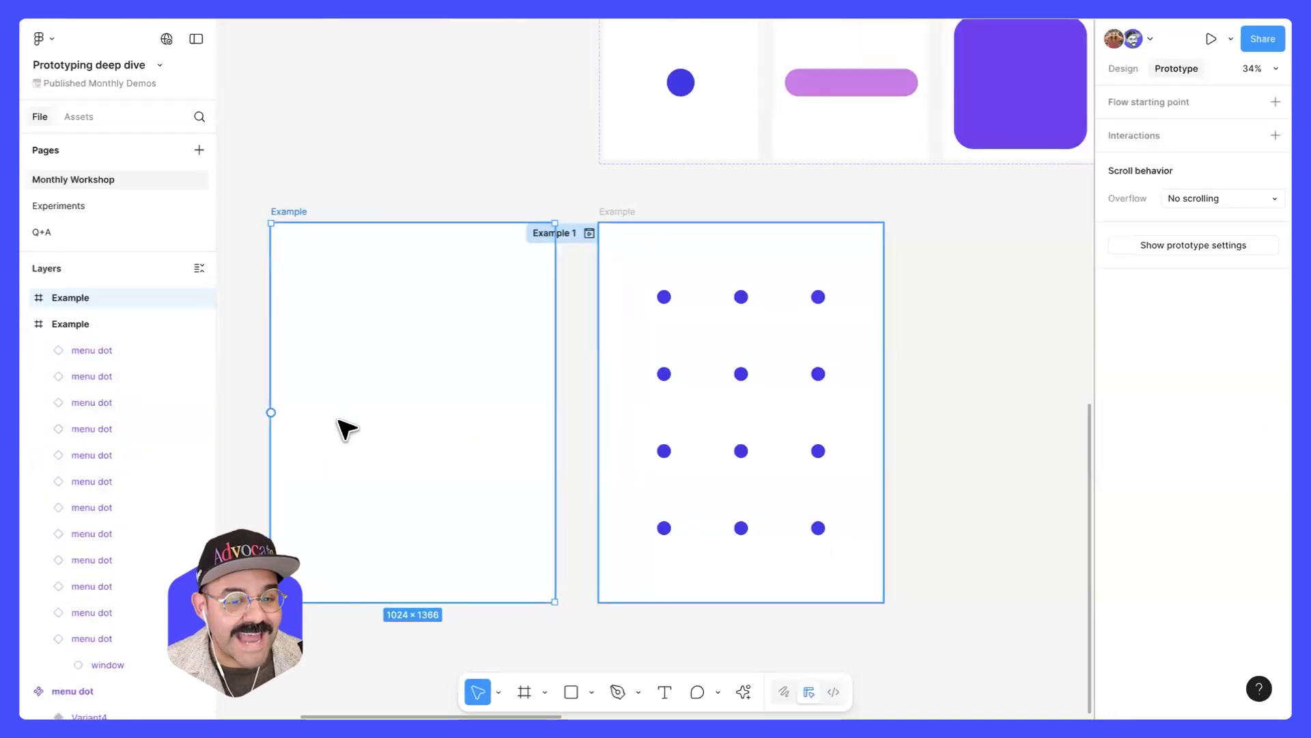
# - Move the Example 1 flow starting point from the dot grid frame to the blank frame and clear the selection
pyautogui.moveTo(577, 235); pyautogui.dragTo(250, 236)
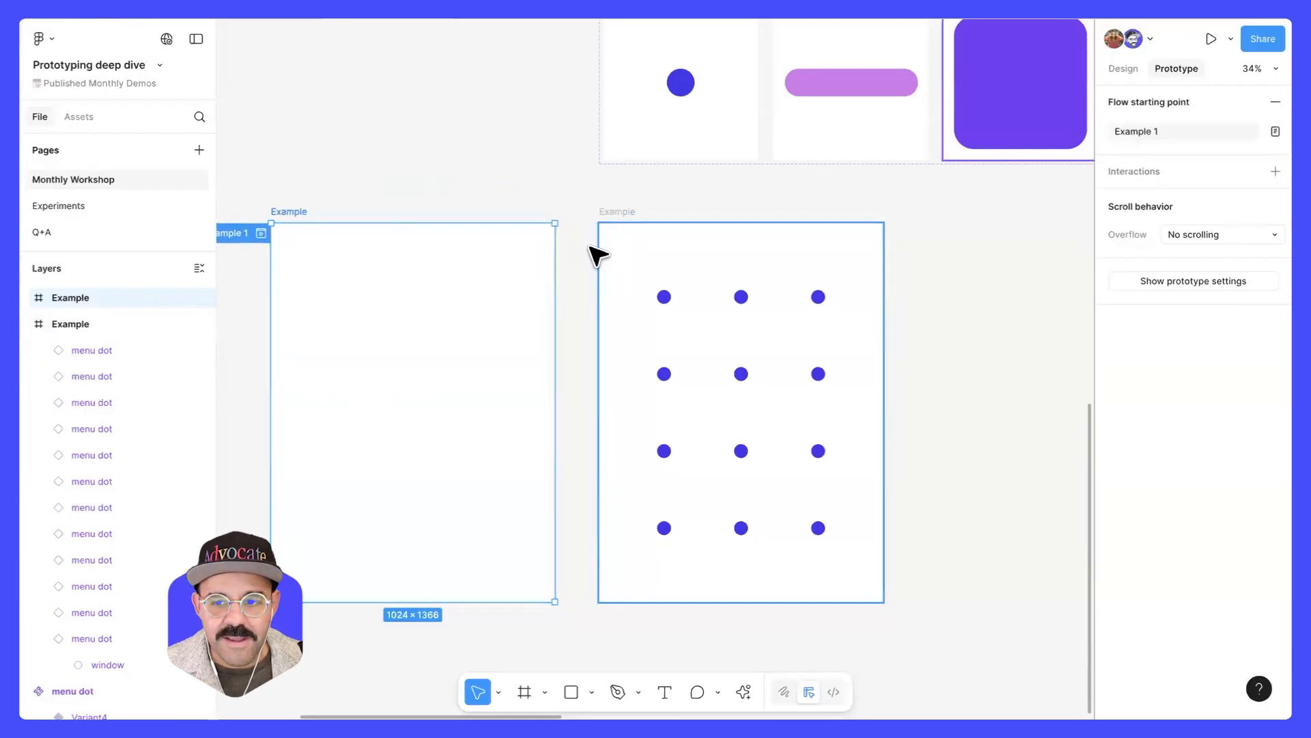
pyautogui.moveTo(472, 319); pyautogui.dragTo(554, 318)
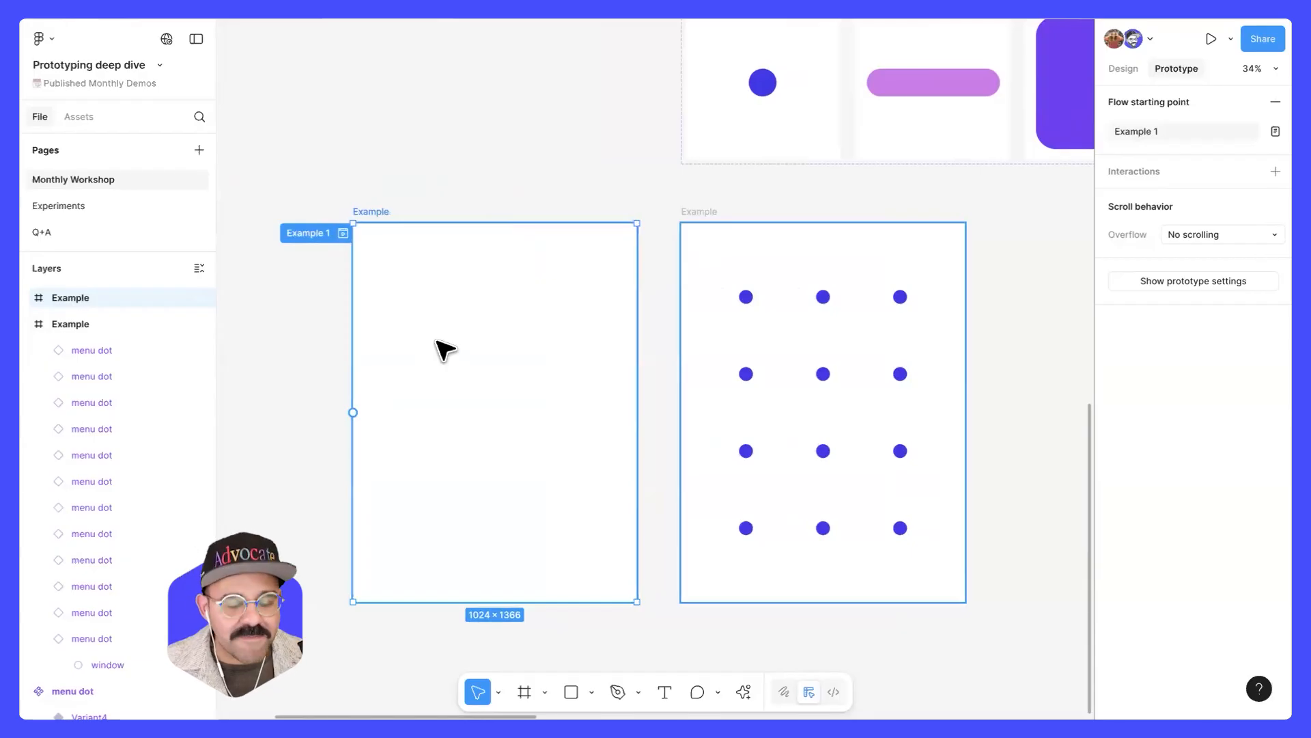
pyautogui.press('Escape')
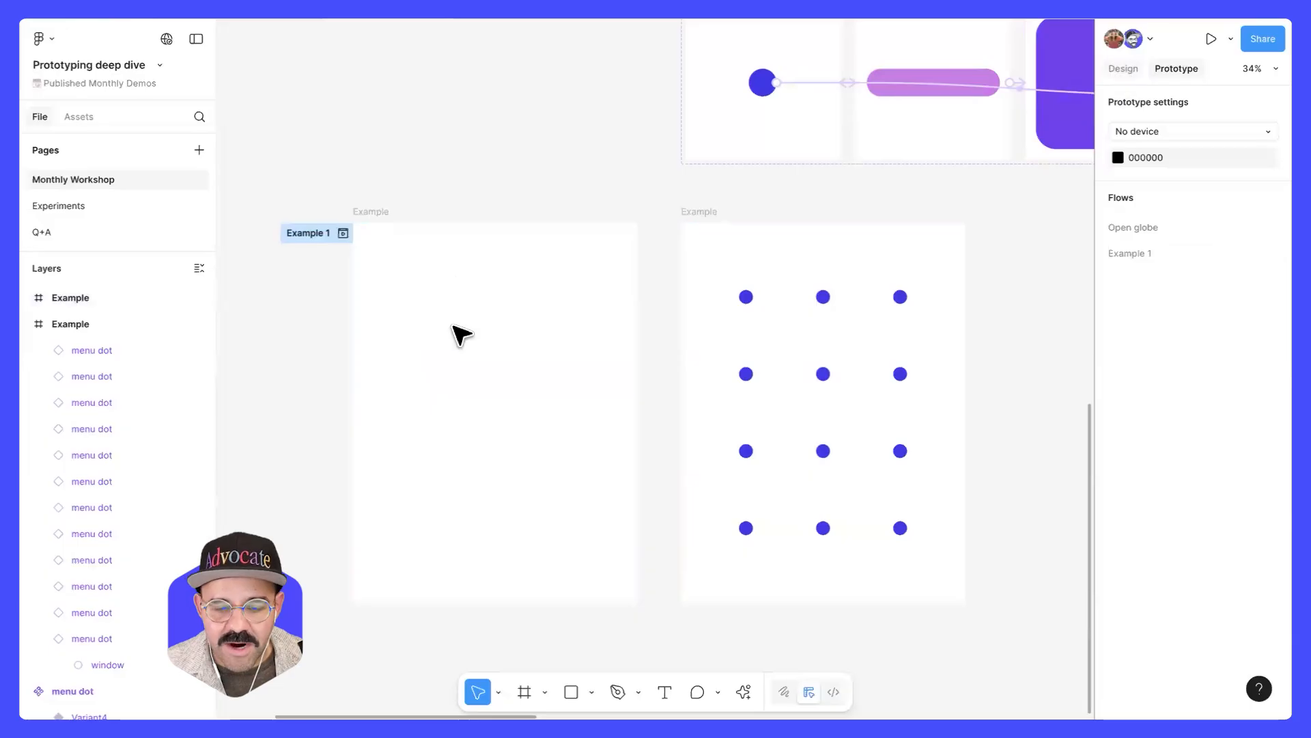
# - Draw a rectangle about 443 × 139 in the middle of the blank frame and fill it with dark blue 16066E
pyautogui.press('r')
pyautogui.moveTo(428, 381)
pyautogui.mouseDown()
pyautogui.moveTo(551, 421)
pyautogui.moveTo(512, 411)
pyautogui.mouseUp()
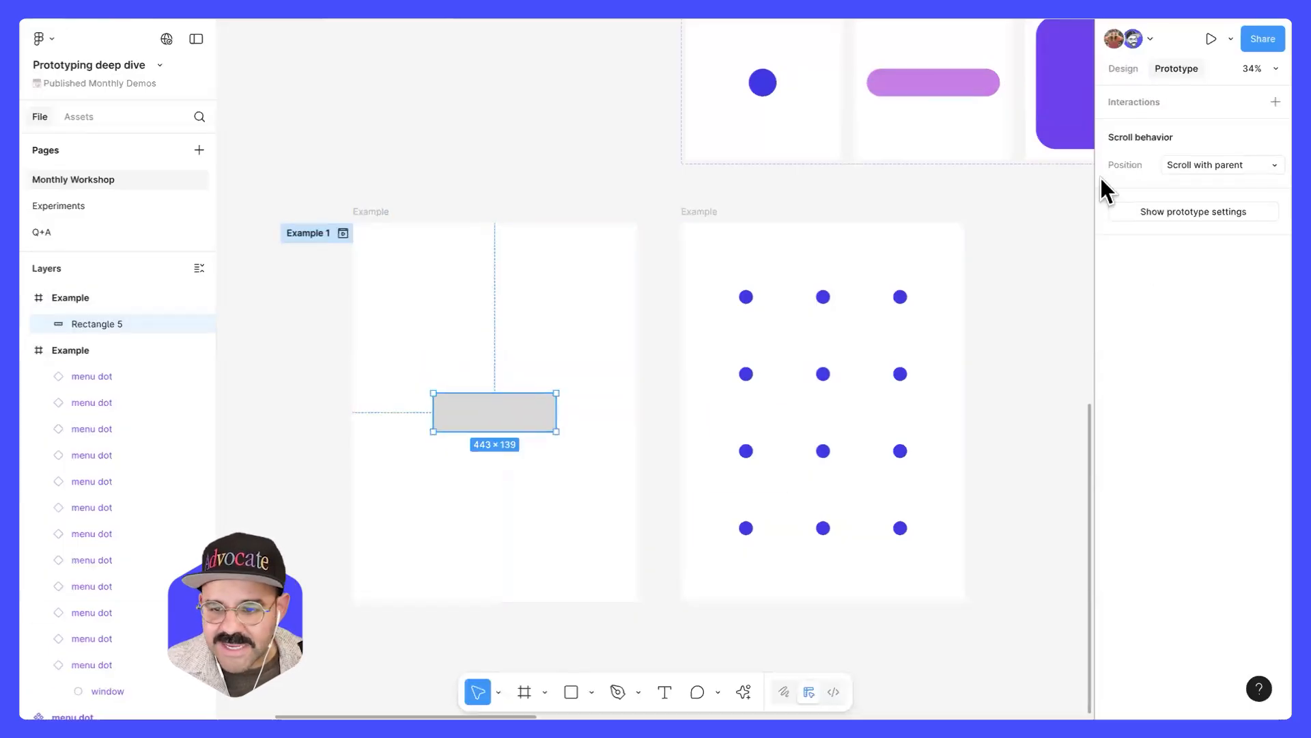
pyautogui.click(1120, 69)
pyautogui.click(1119, 568)
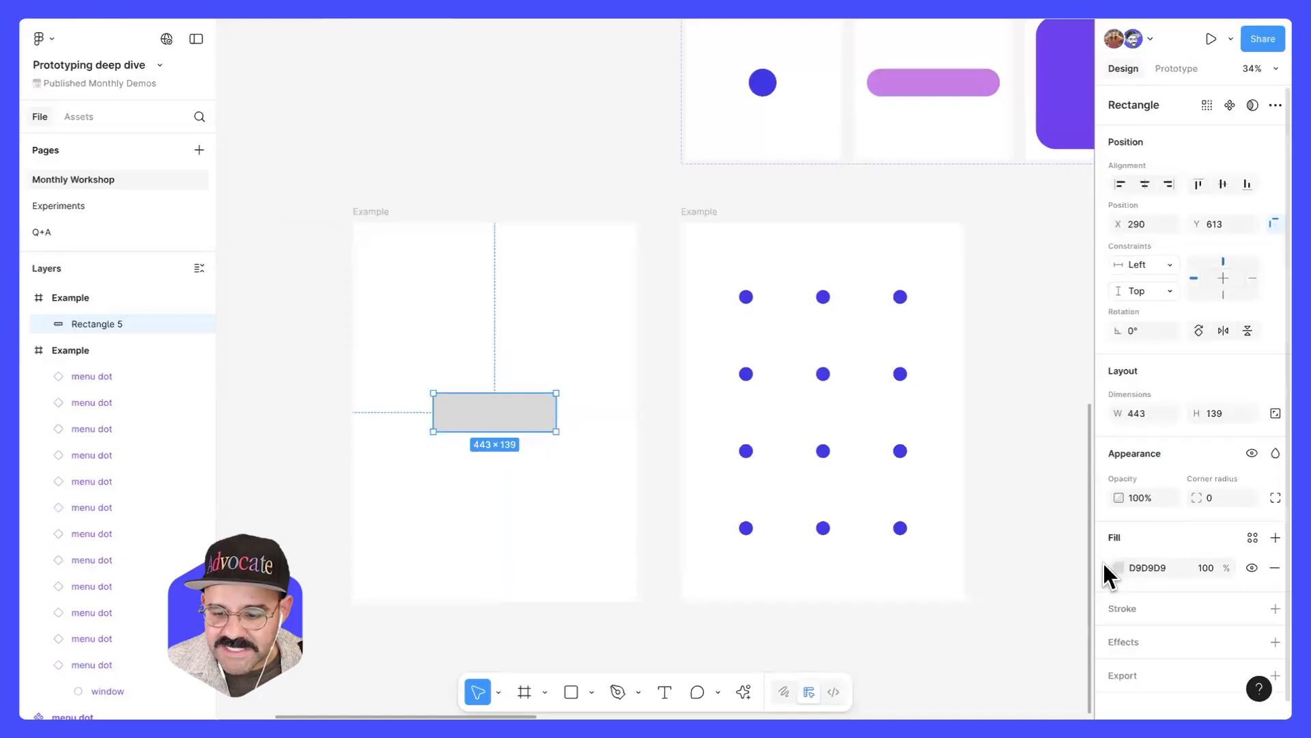
pyautogui.click(1036, 527)
pyautogui.click(1072, 437)
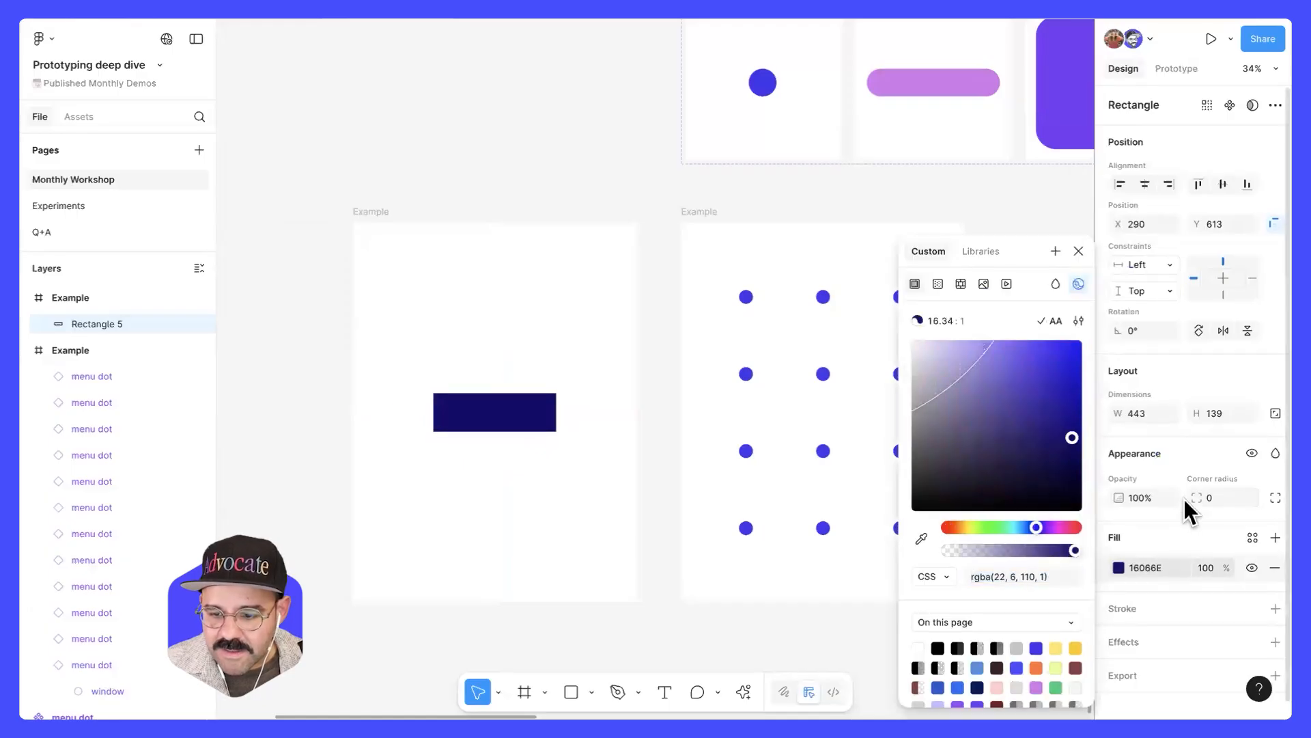
# - Round the rectangle's corners to a radius of 96 and sample the grid dots' colour 4630ED as its fill
pyautogui.moveTo(1196, 498); pyautogui.dragTo(840, 498)
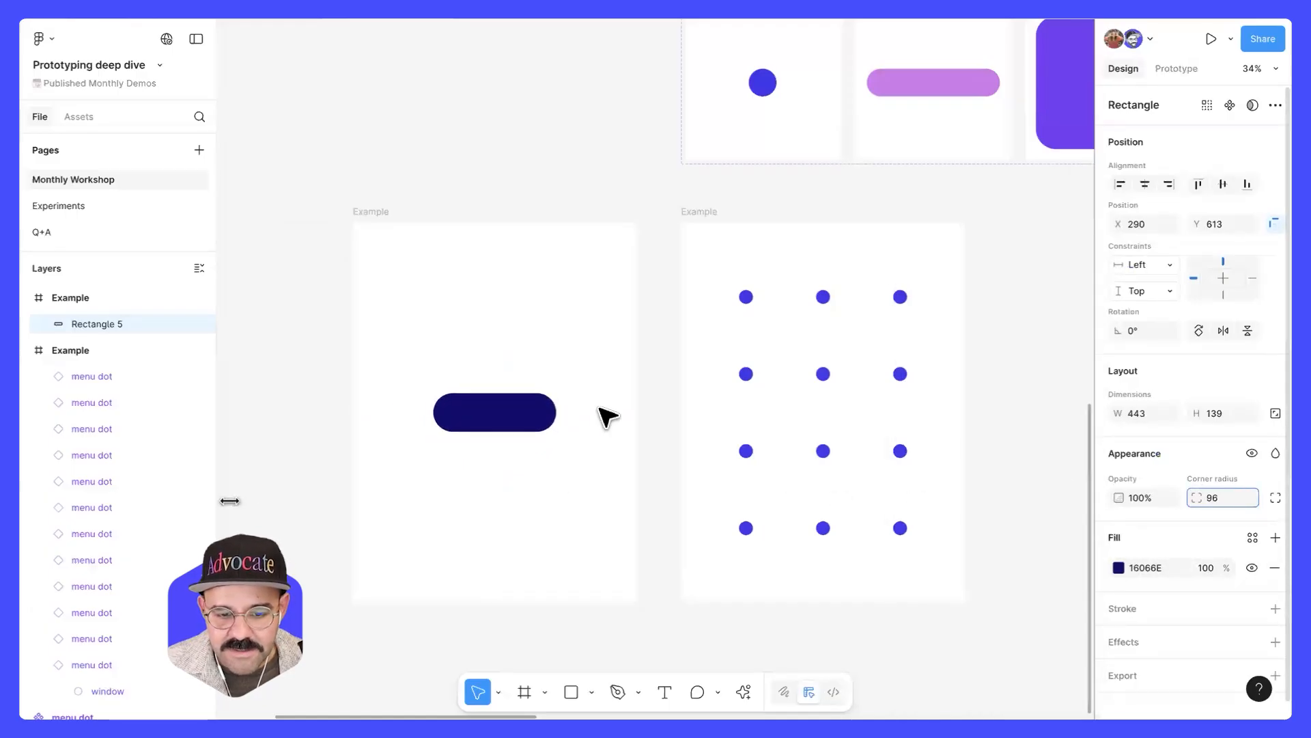
pyautogui.press('i')
pyautogui.click(745, 297)
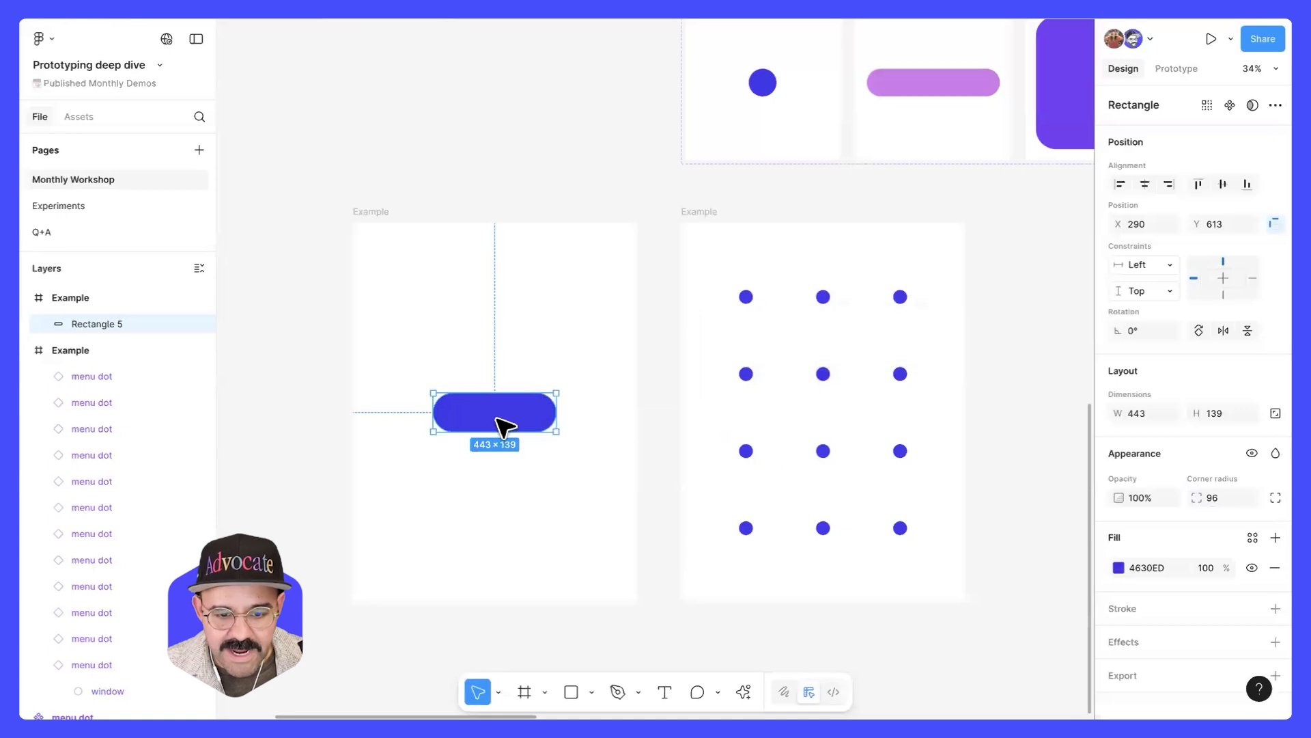
# - Center the rounded rectangle within its frame and clear the selection
pyautogui.click(1145, 184)
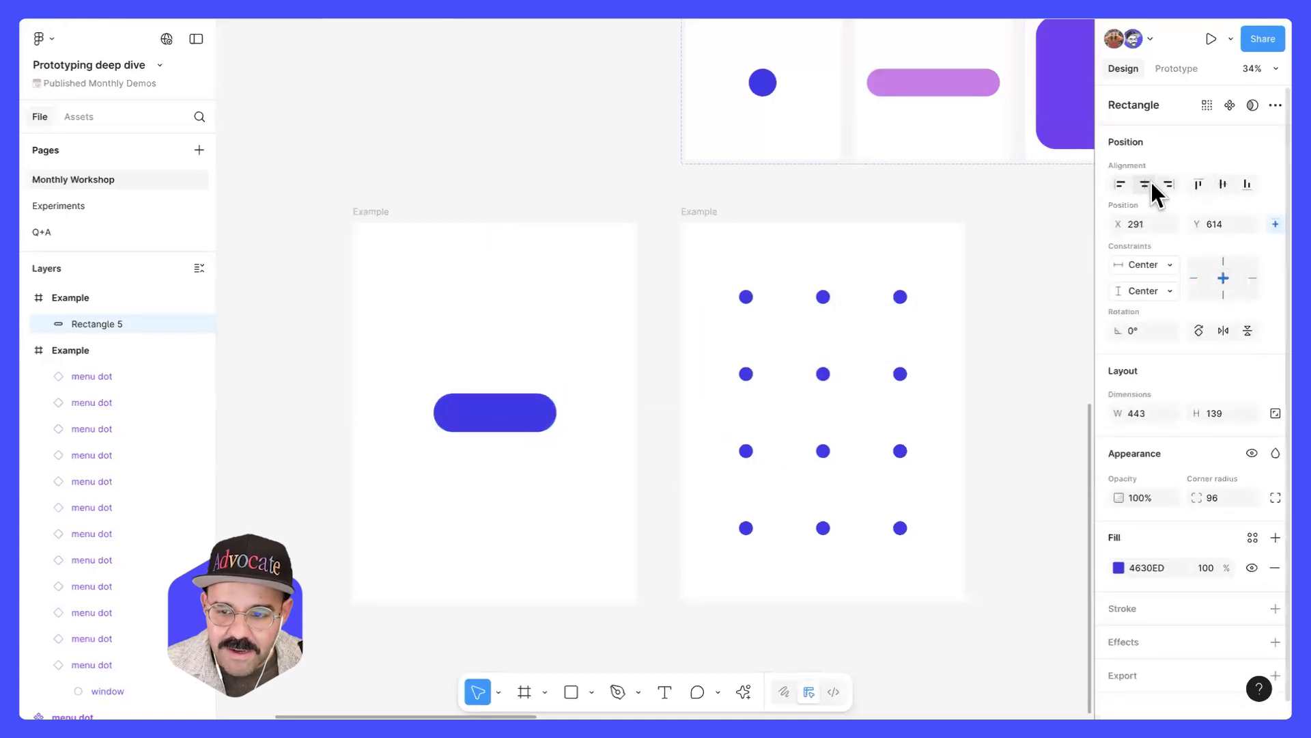
pyautogui.click(487, 479)
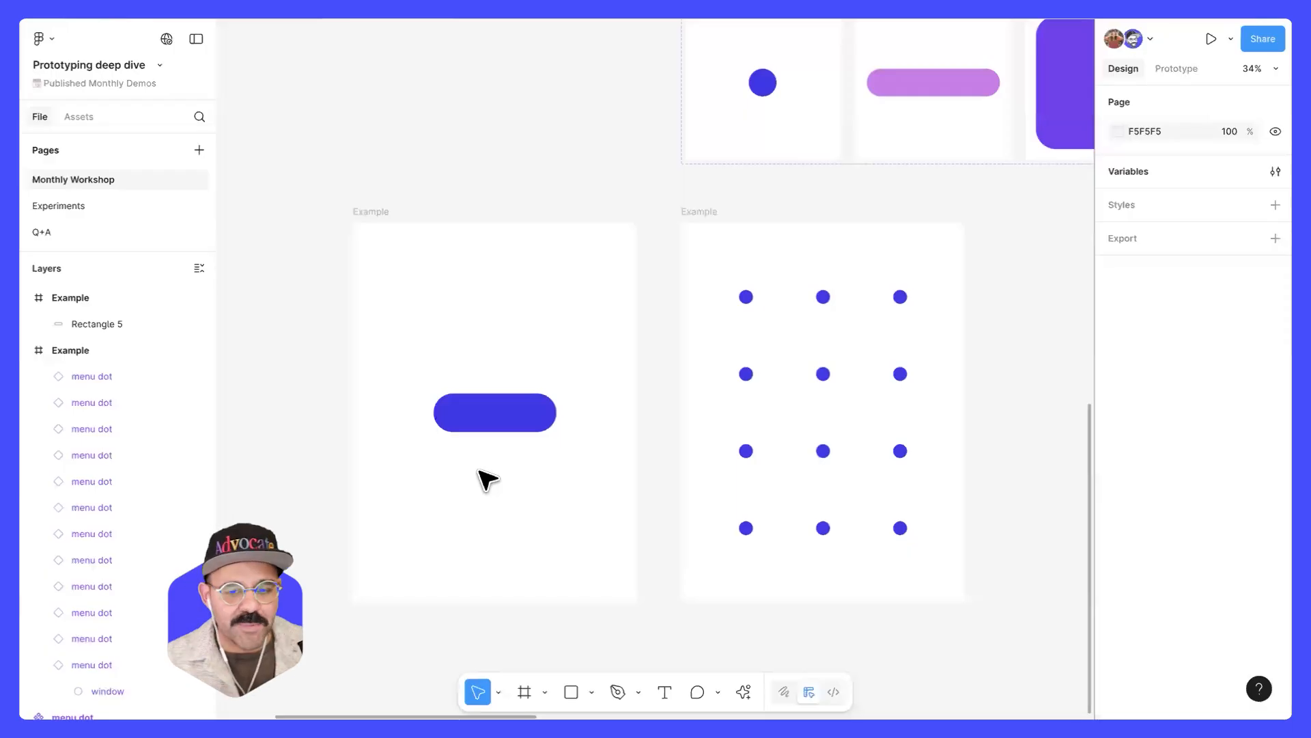
# - Connect the rounded rectangle to the dot grid frame with an On click, Navigate to interaction
pyautogui.click(520, 429)
pyautogui.click(374, 217)
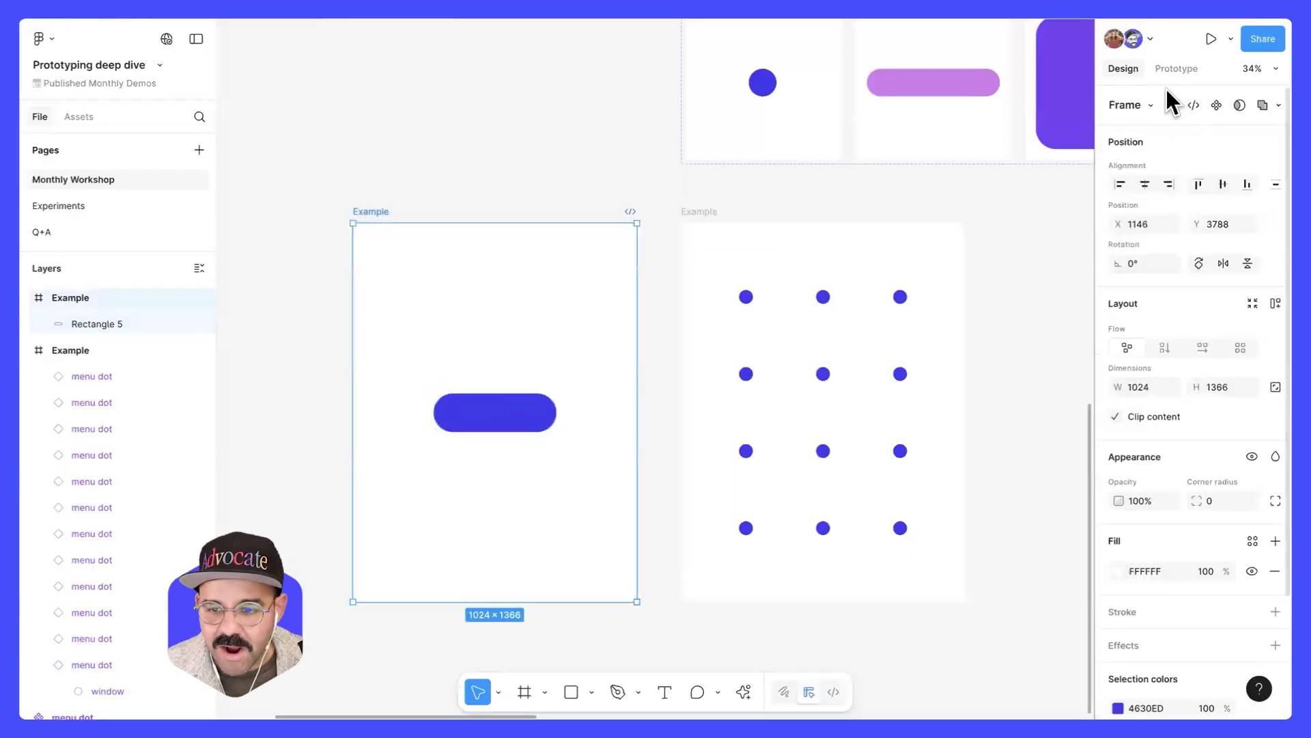
pyautogui.hotkey('shift', 'e')
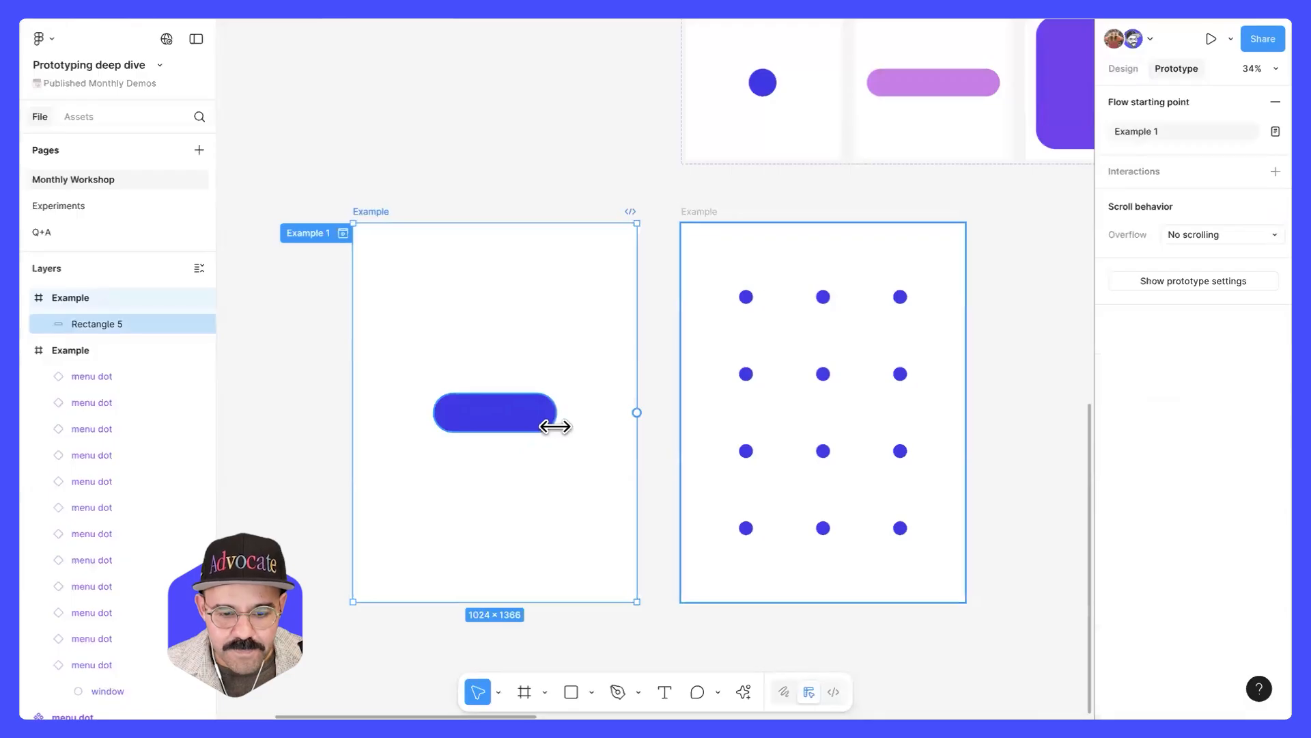
pyautogui.click(555, 427)
pyautogui.moveTo(557, 413); pyautogui.dragTo(690, 431)
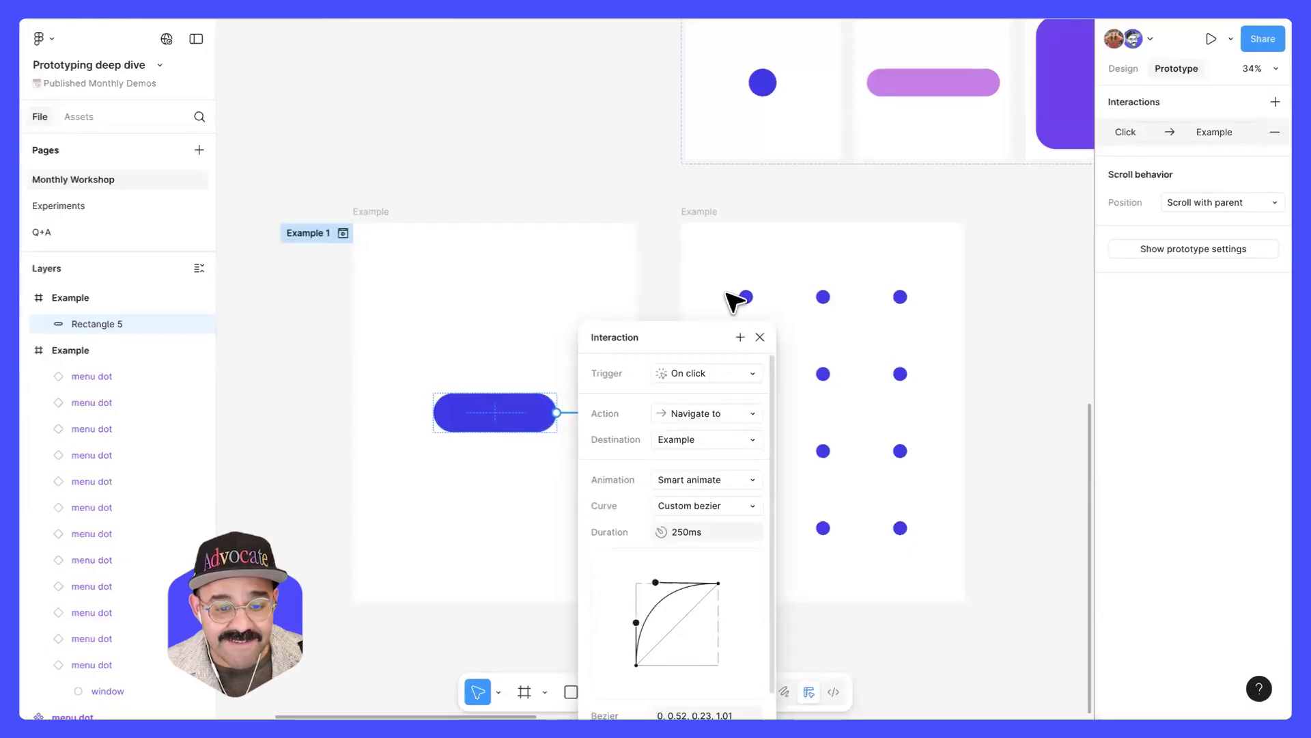
# - Set the interaction's animation to Push with an Ease in and out curve and a 500 ms duration
pyautogui.click(743, 482)
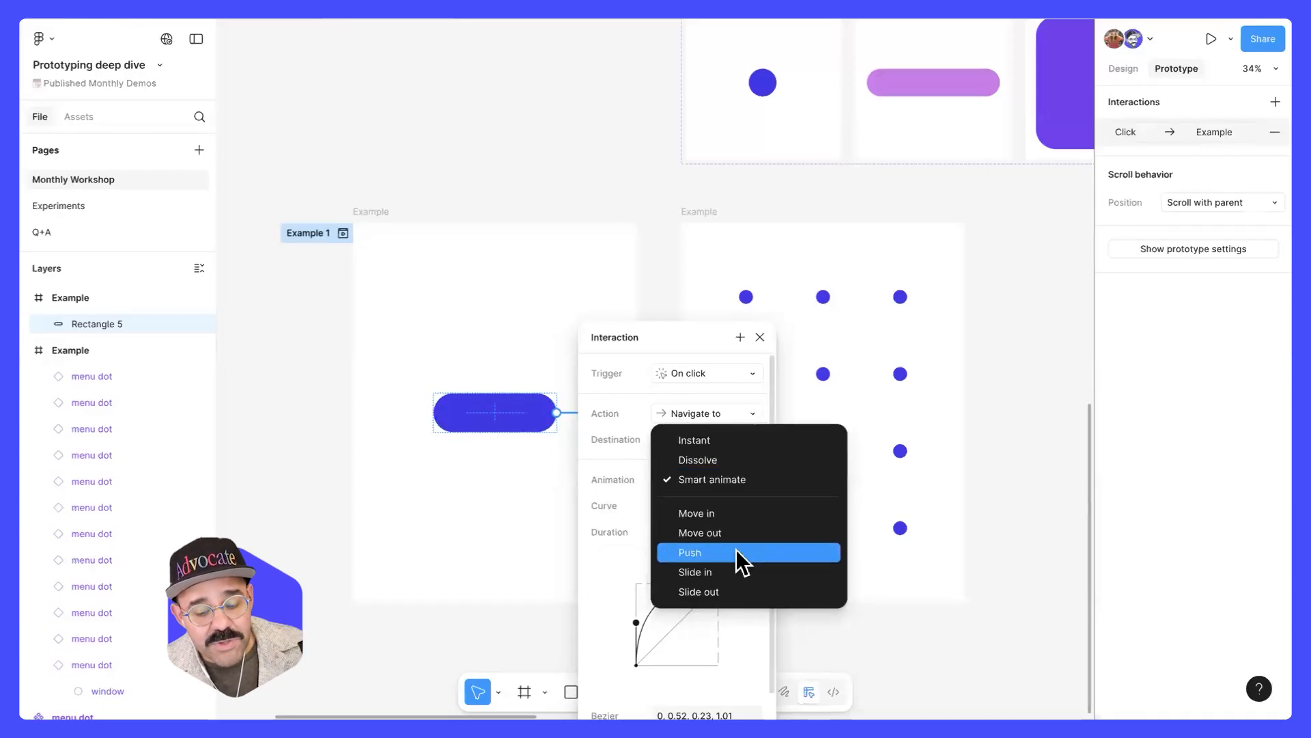
pyautogui.click(743, 552)
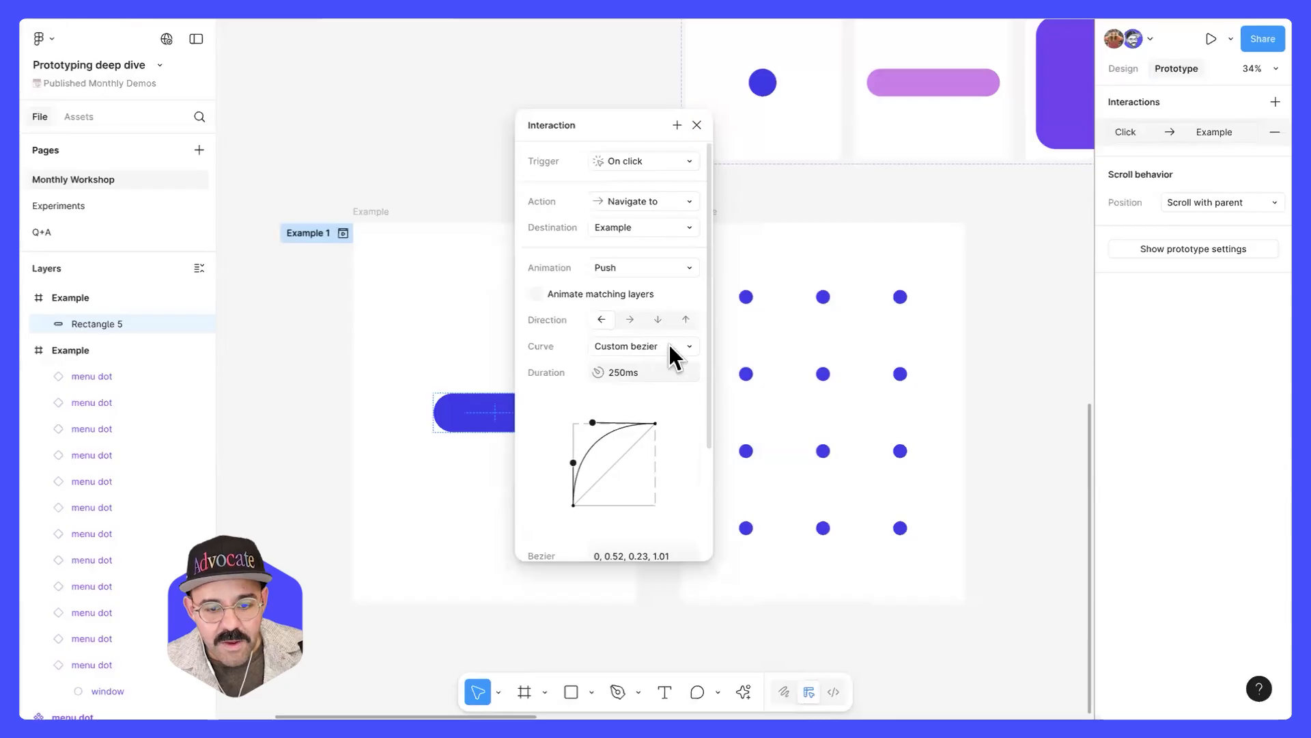
pyautogui.click(669, 344)
pyautogui.click(666, 266)
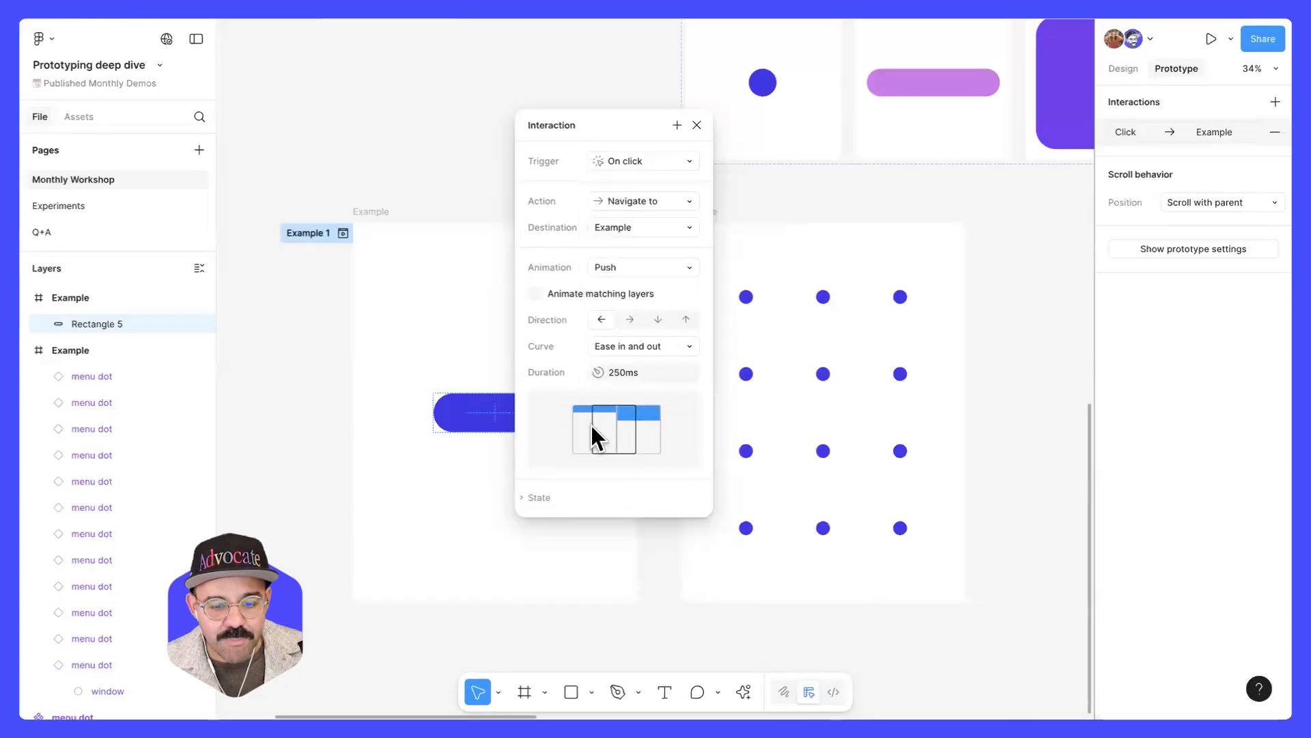
pyautogui.click(633, 373)
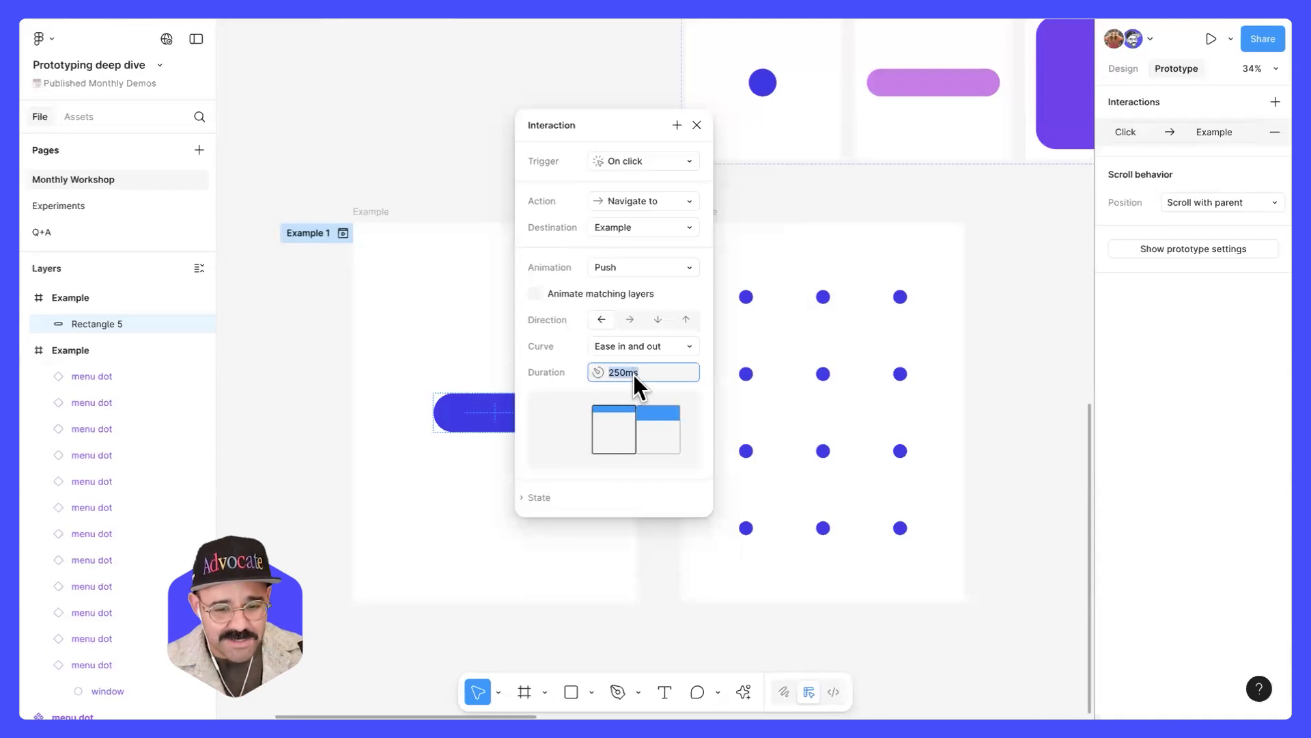
pyautogui.write('500')
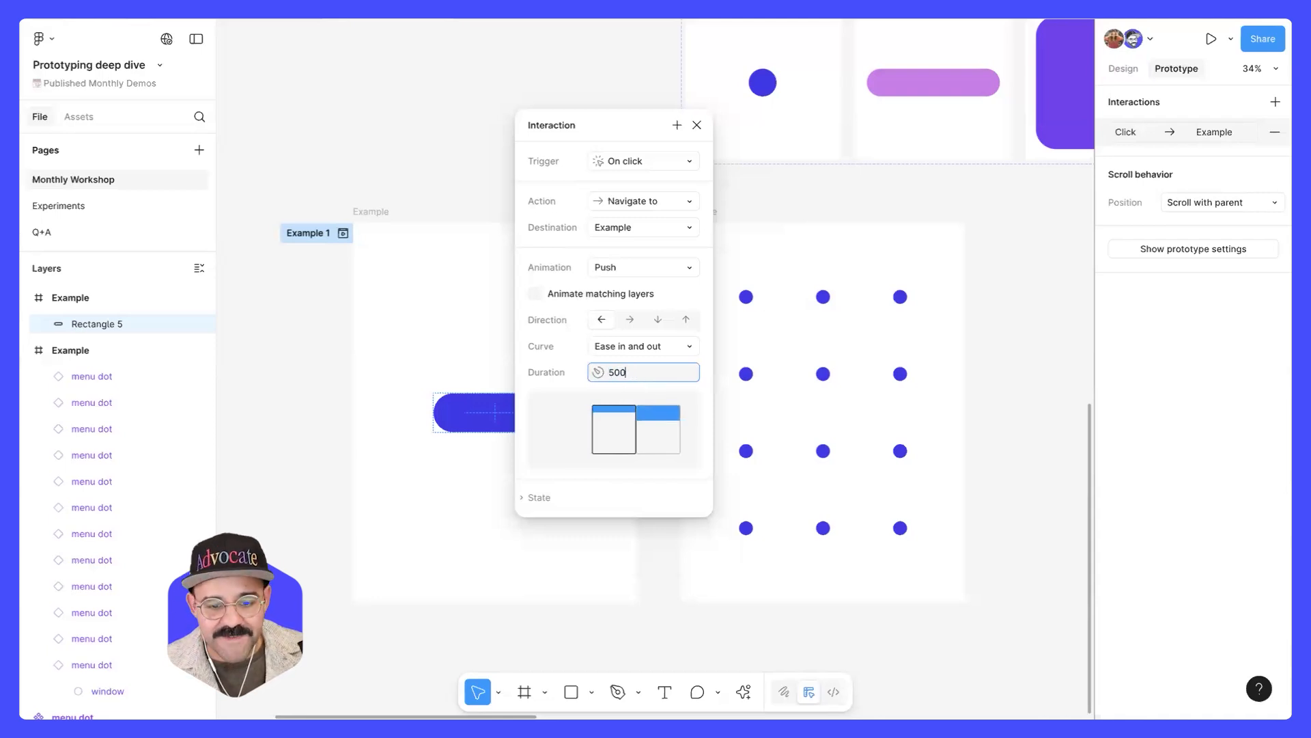
pyautogui.press('Return')
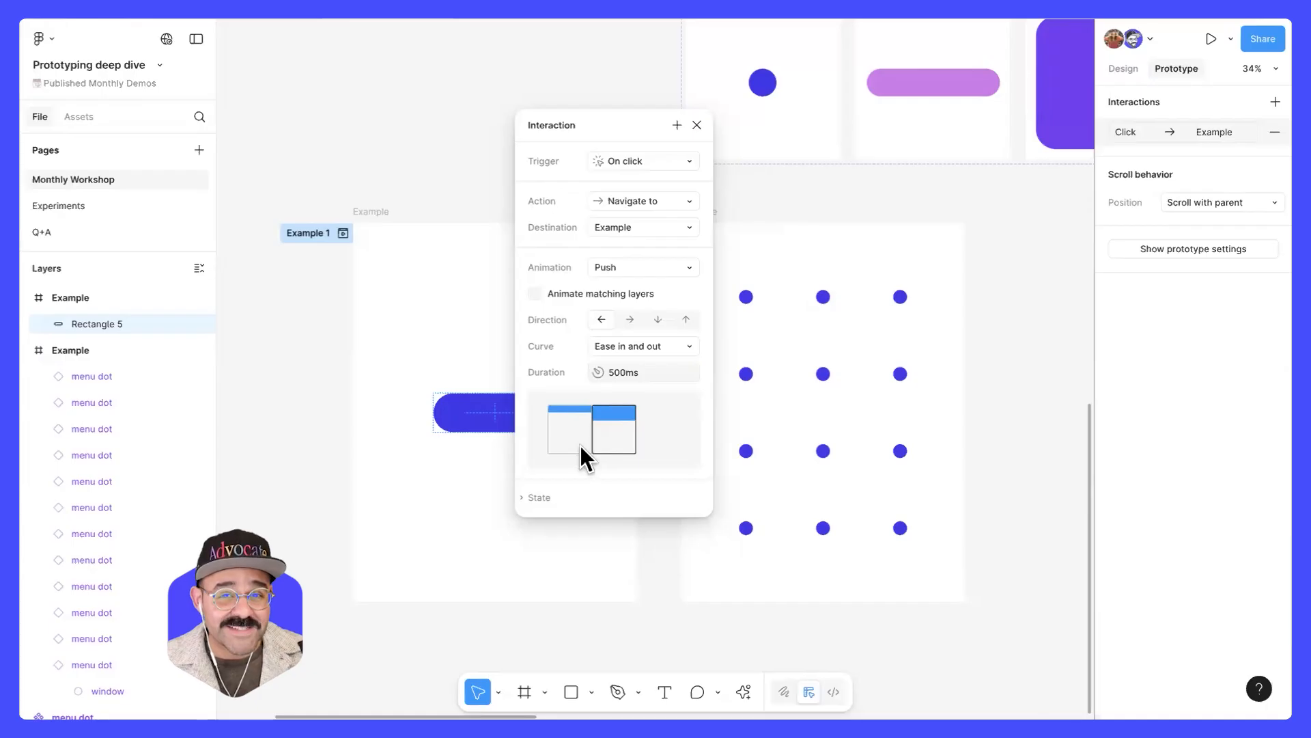
# - Examine the interaction's State reset options and close the interaction settings
pyautogui.scroll(-1, 559, 458)
pyautogui.scroll(2, 560, 458)
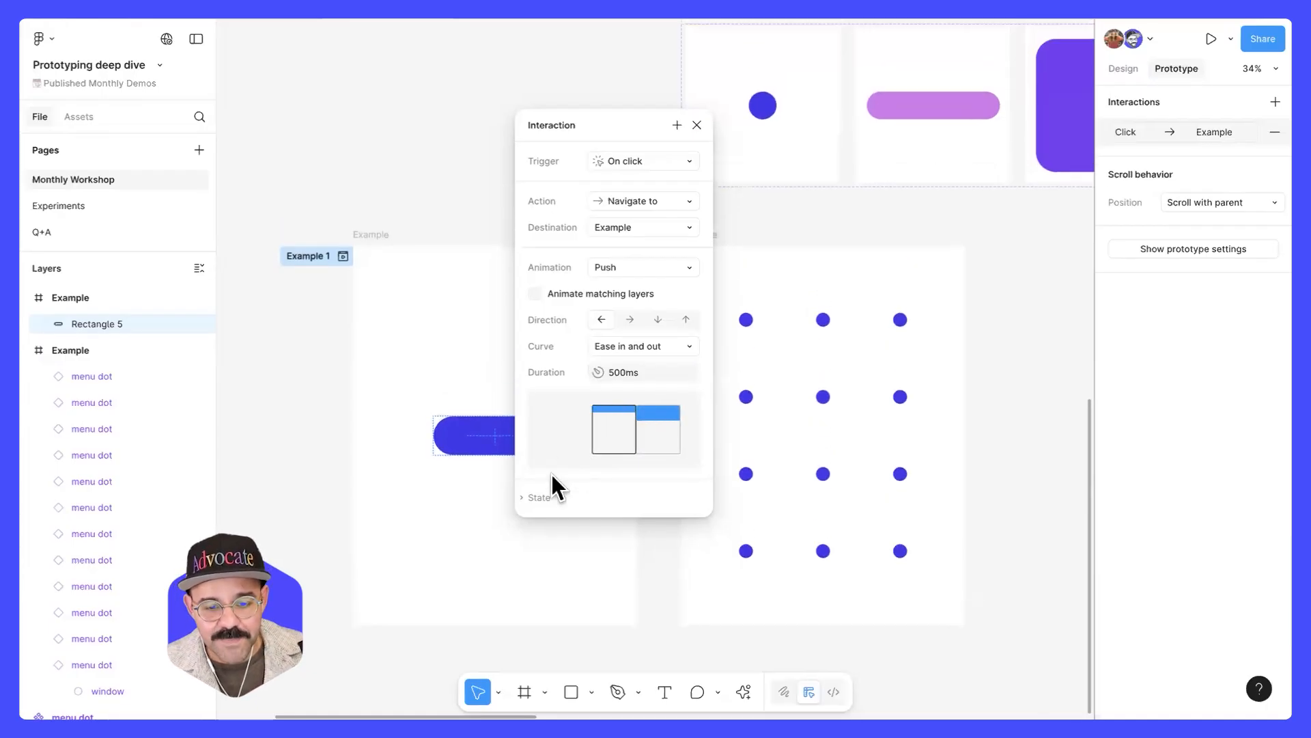
pyautogui.click(523, 497)
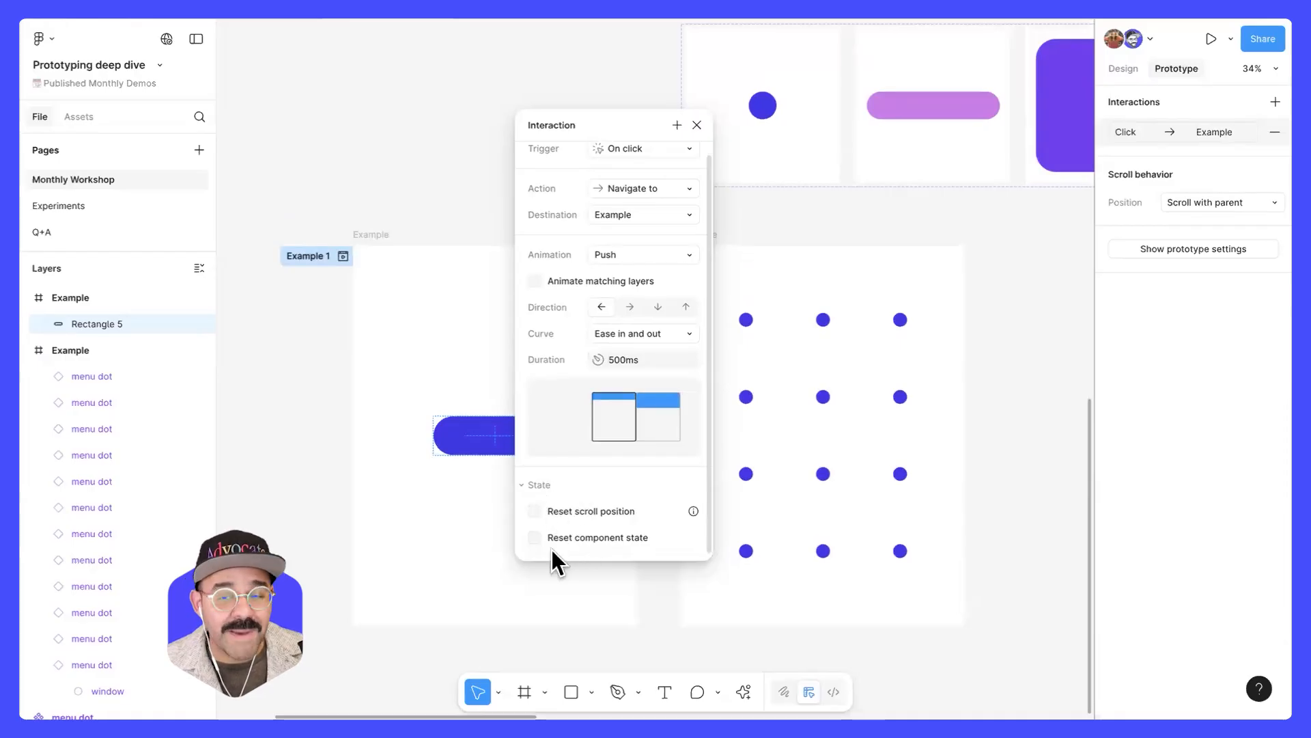
pyautogui.click(534, 485)
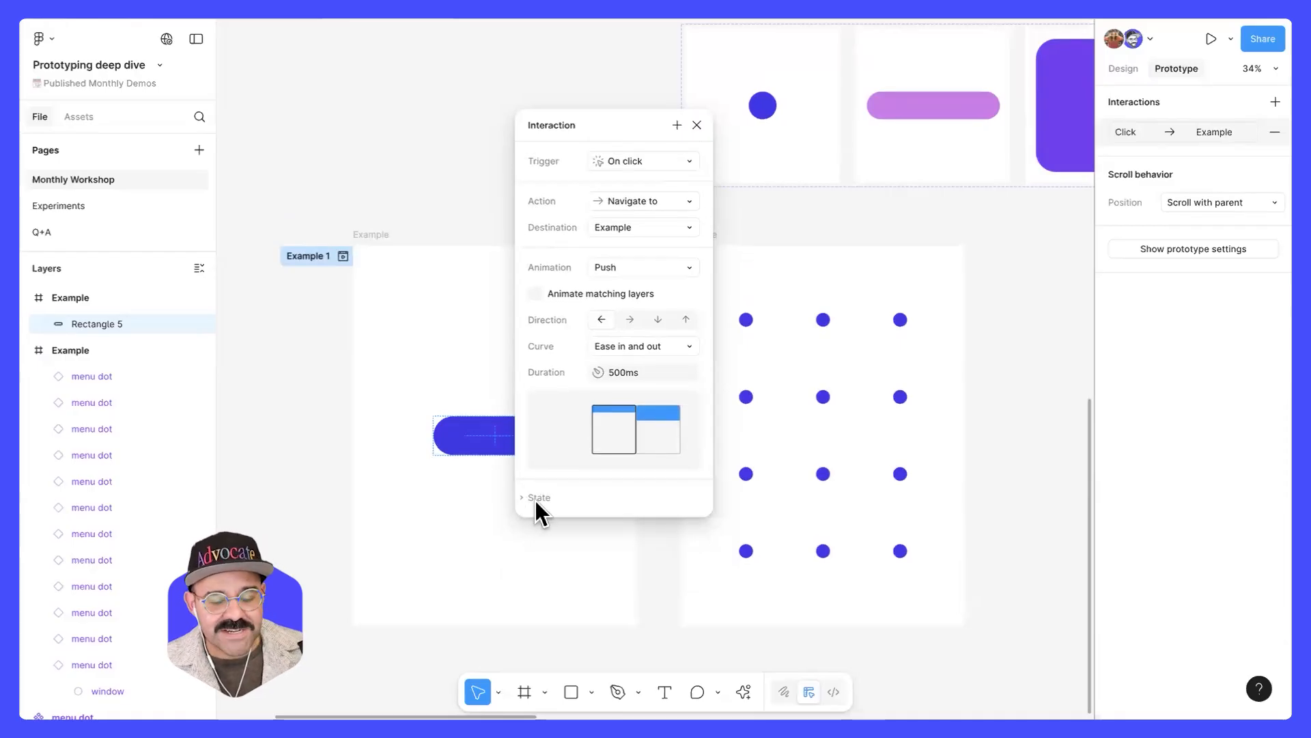
pyautogui.click(697, 125)
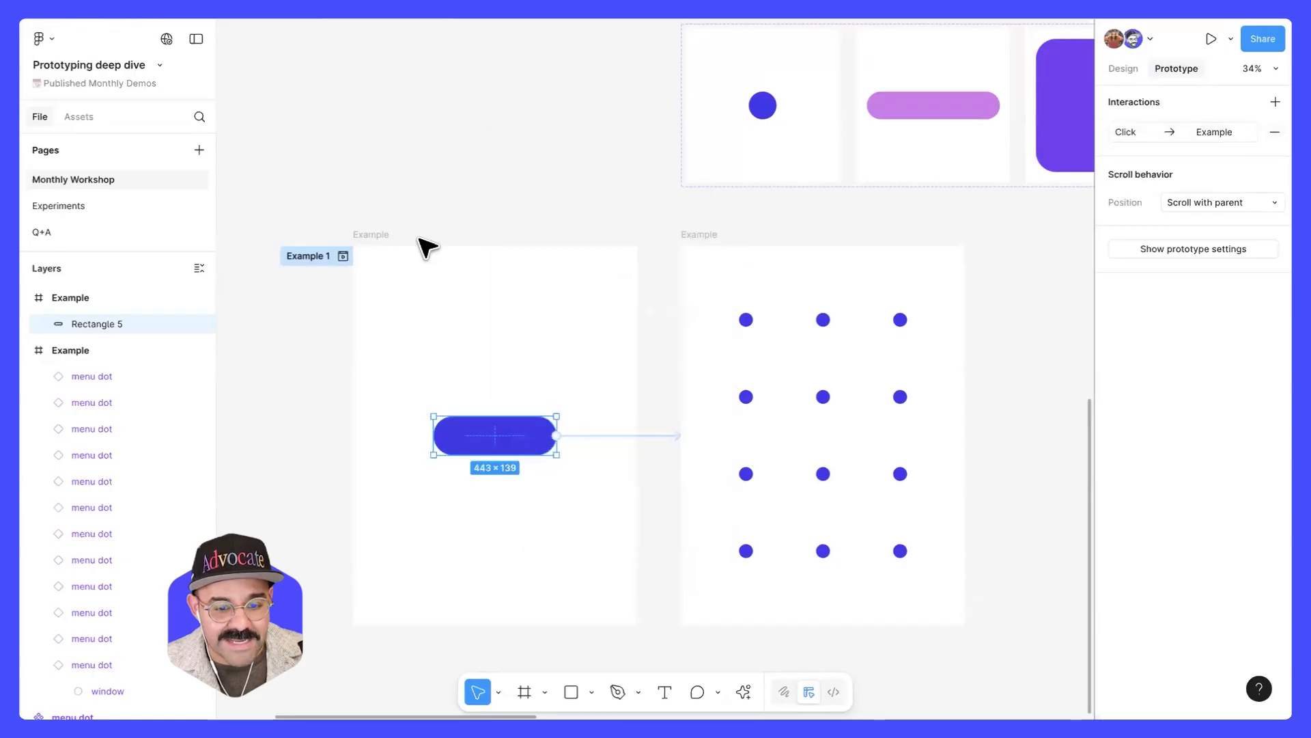
# - Try a dark red 4D1D1D fill on the frame holding the rounded rectangle, and finish with a light grey fill
pyautogui.click(376, 235)
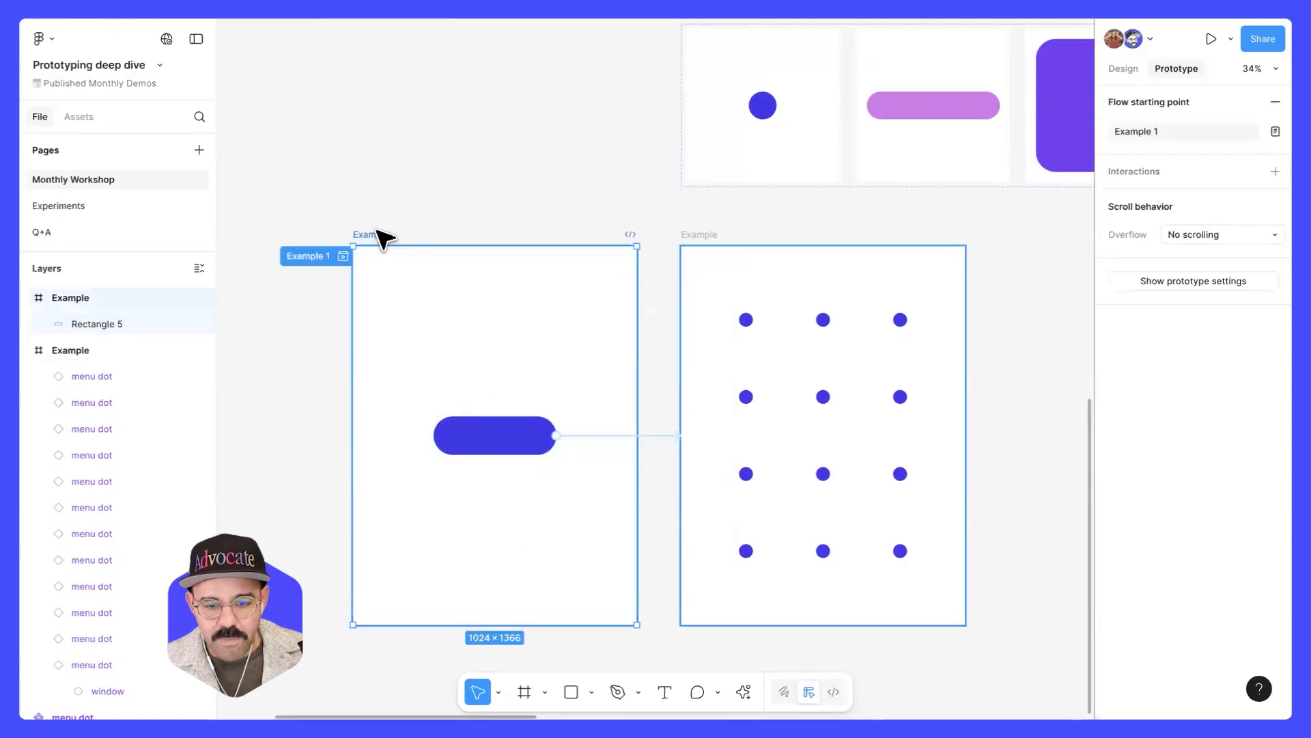
pyautogui.click(1129, 68)
pyautogui.scroll(-2, 1129, 424)
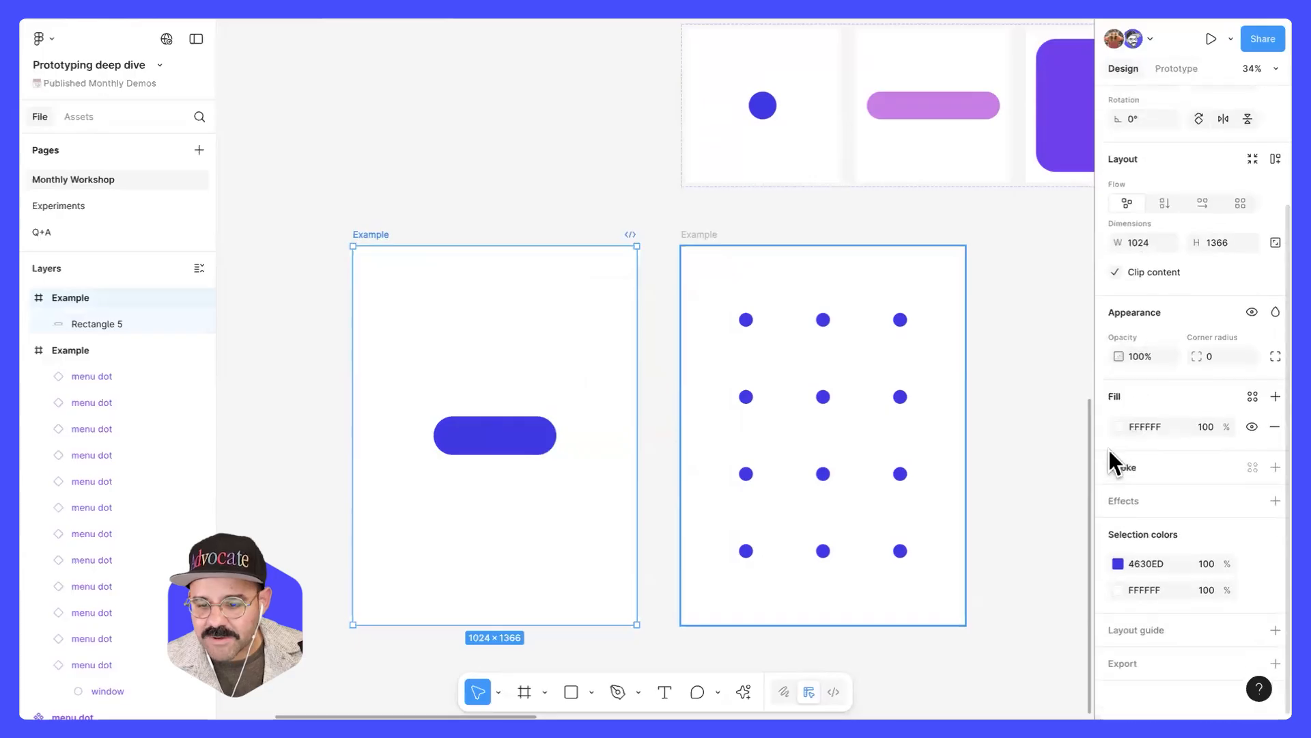
pyautogui.click(1118, 426)
pyautogui.click(1017, 459)
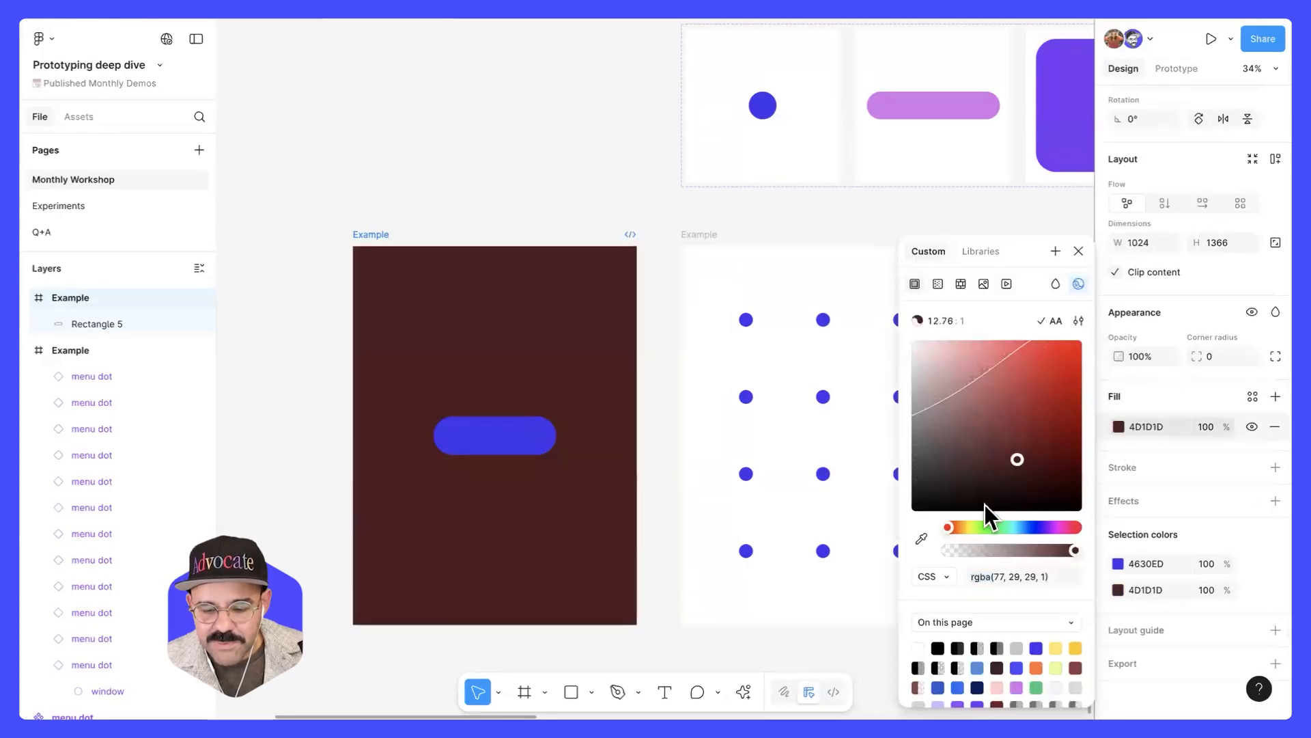
pyautogui.moveTo(979, 493); pyautogui.dragTo(891, 374)
pyautogui.click(659, 306)
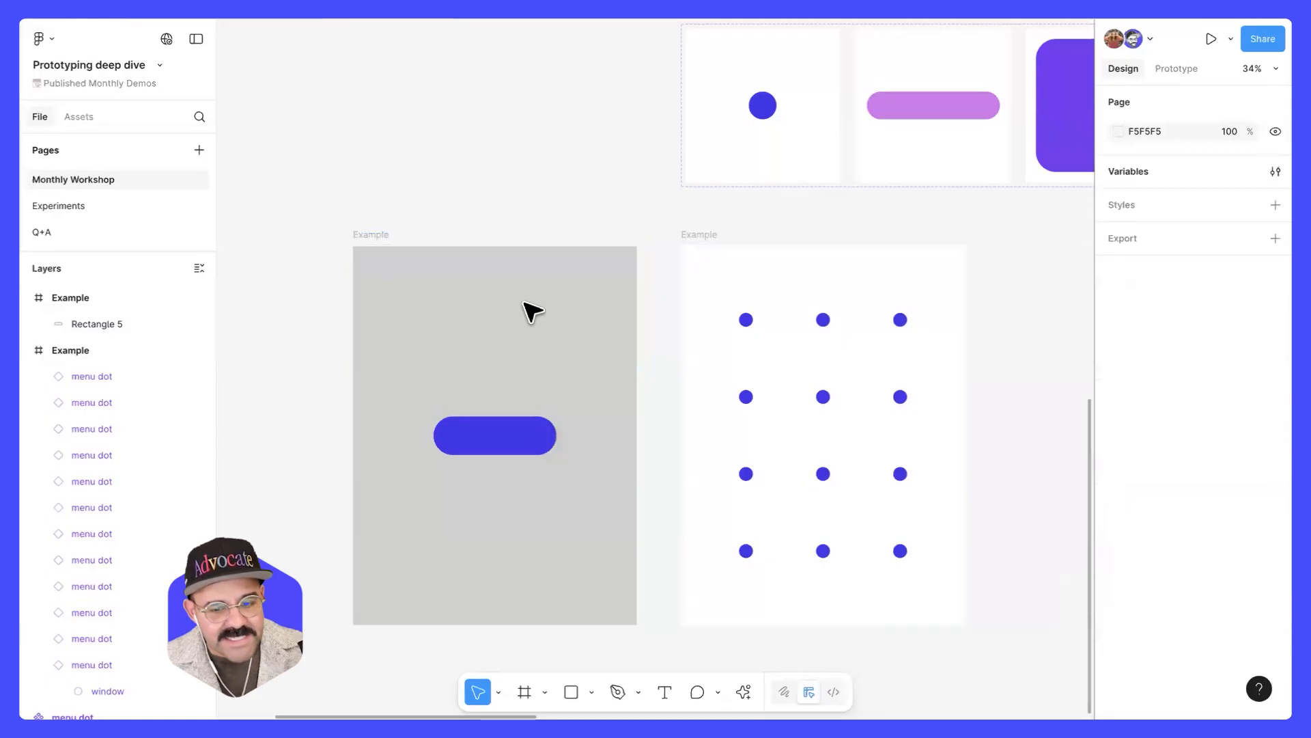
# - Preview the Example 1 flow from the grey start frame and follow its blue button to the dot grid
pyautogui.click(386, 240)
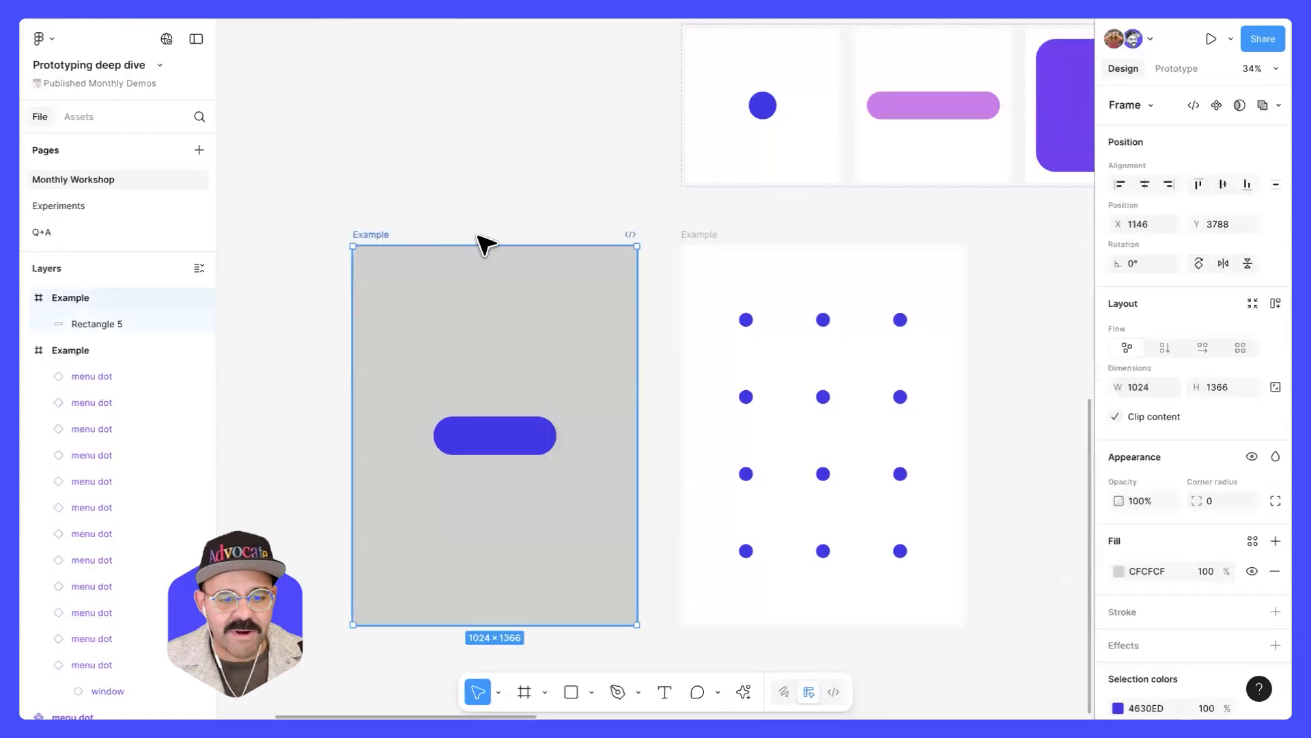
pyautogui.click(1176, 68)
pyautogui.click(343, 256)
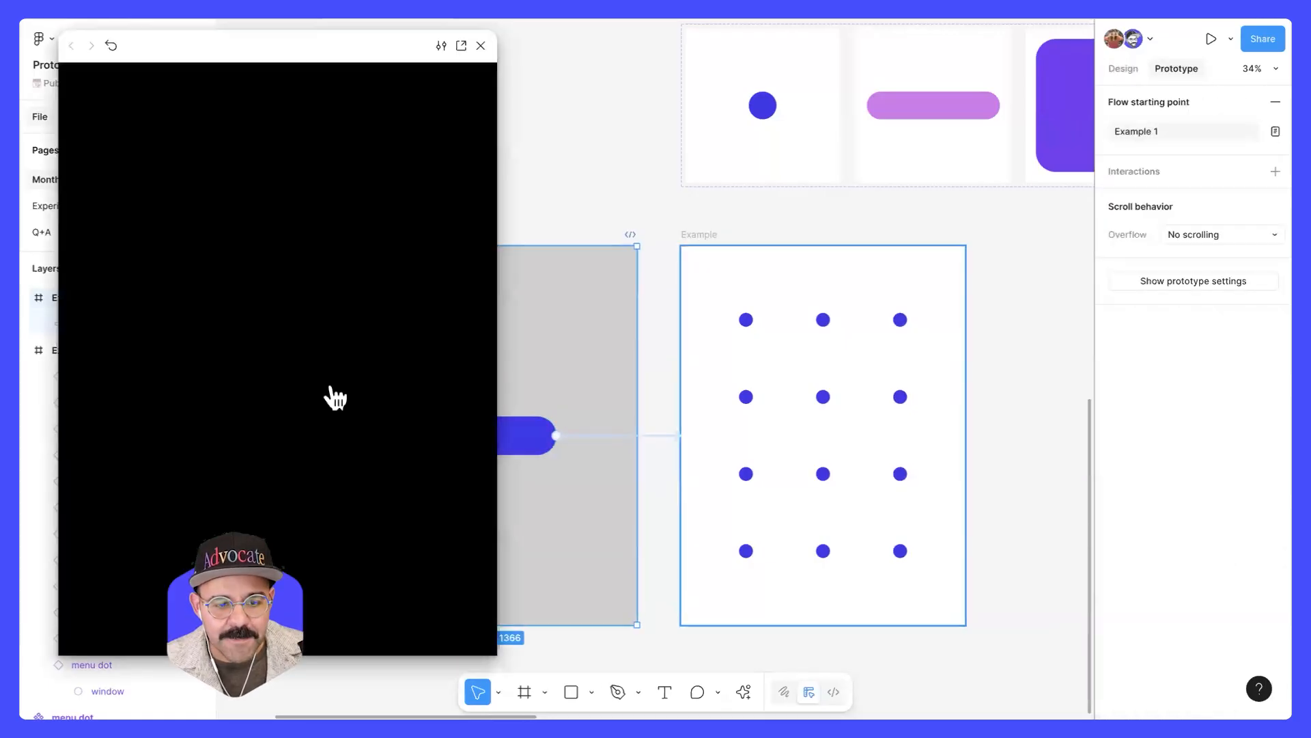
pyautogui.click(331, 384)
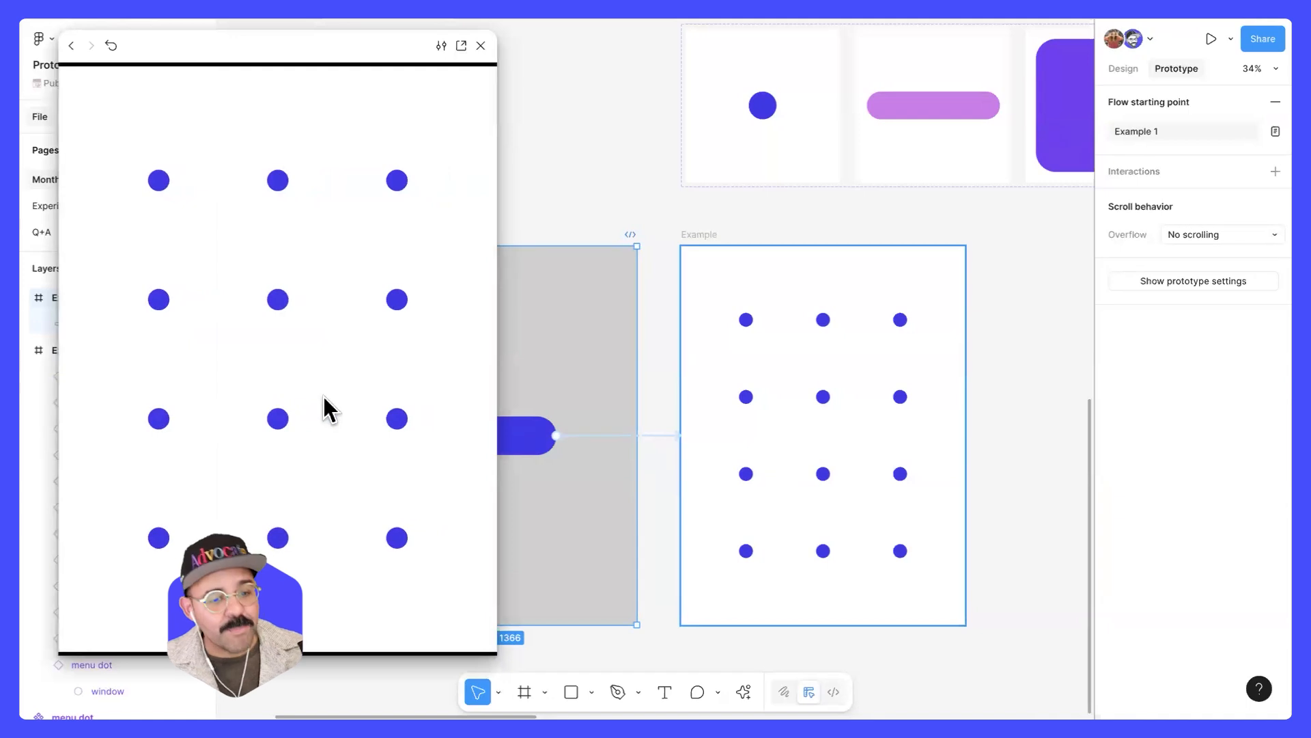
# - Test the state changes of several menu dots in the preview, then close it and clear the canvas selection
pyautogui.click(278, 418)
pyautogui.click(277, 299)
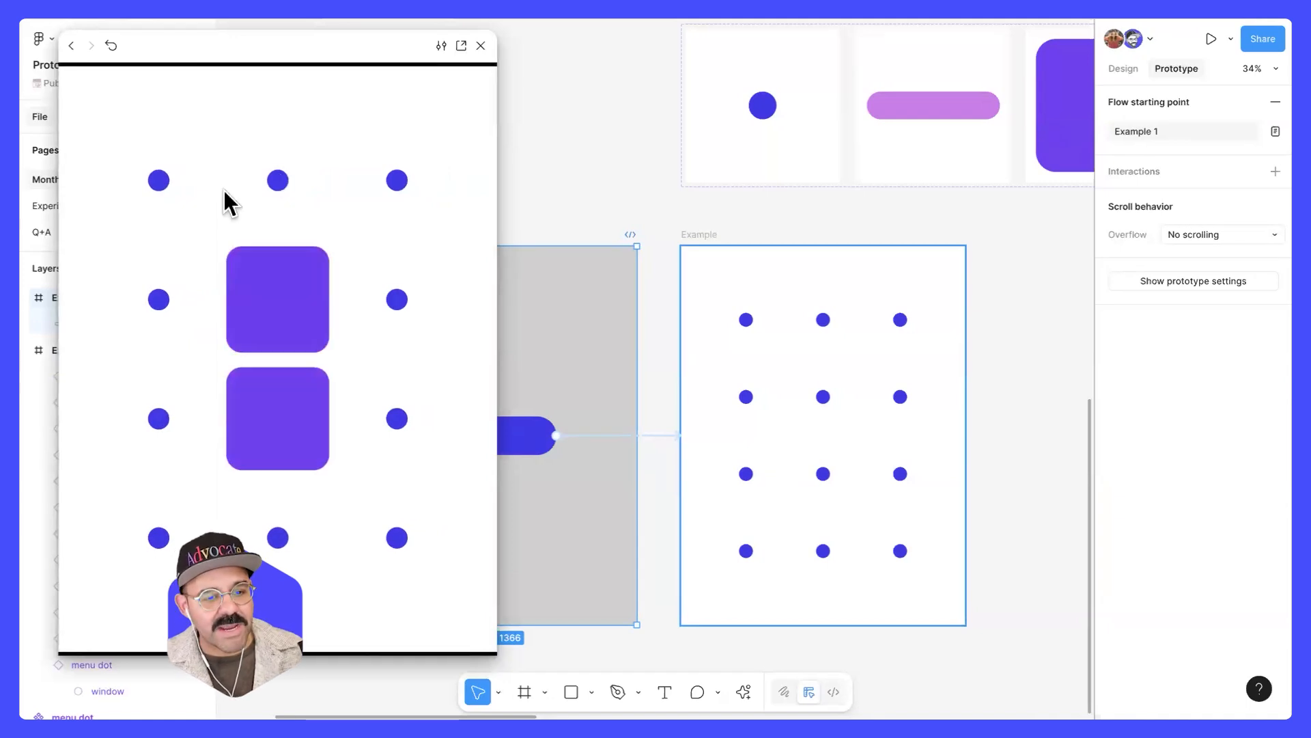
pyautogui.click(167, 183)
pyautogui.click(161, 304)
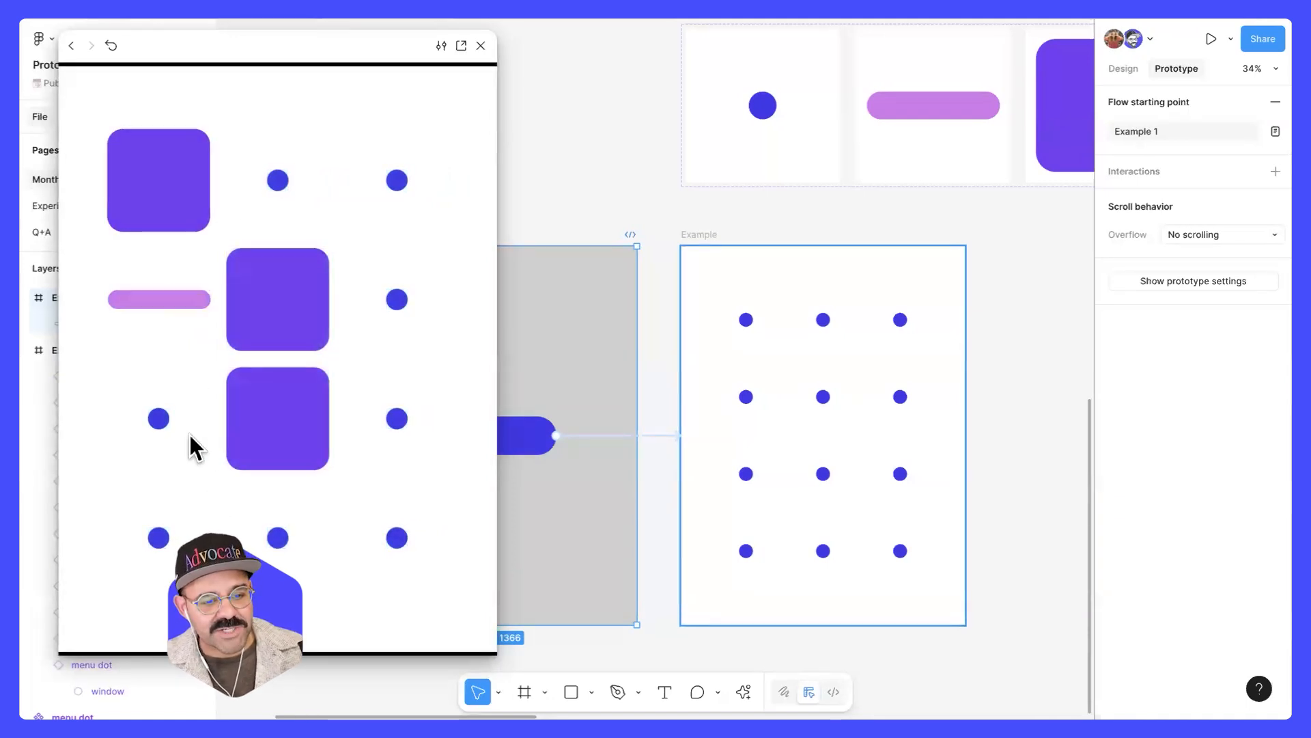
pyautogui.click(158, 418)
pyautogui.click(481, 45)
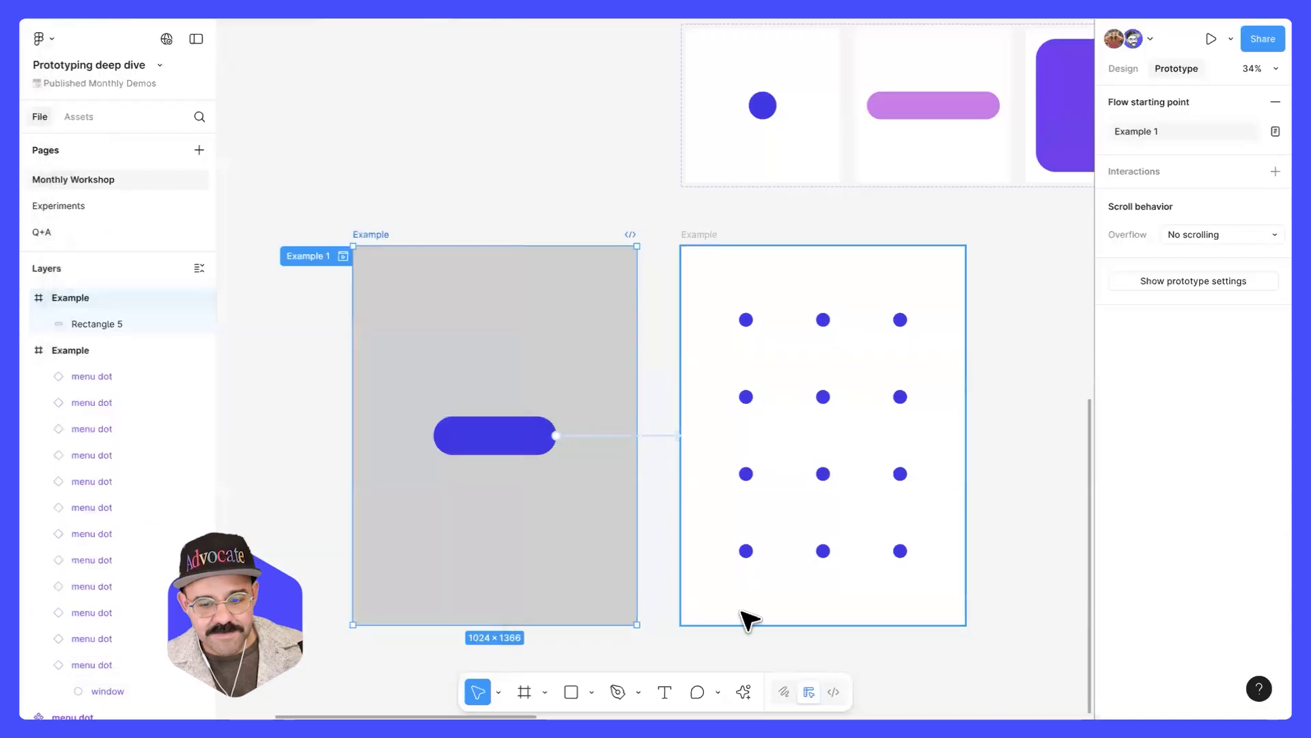
pyautogui.click(746, 550)
pyautogui.click(797, 616)
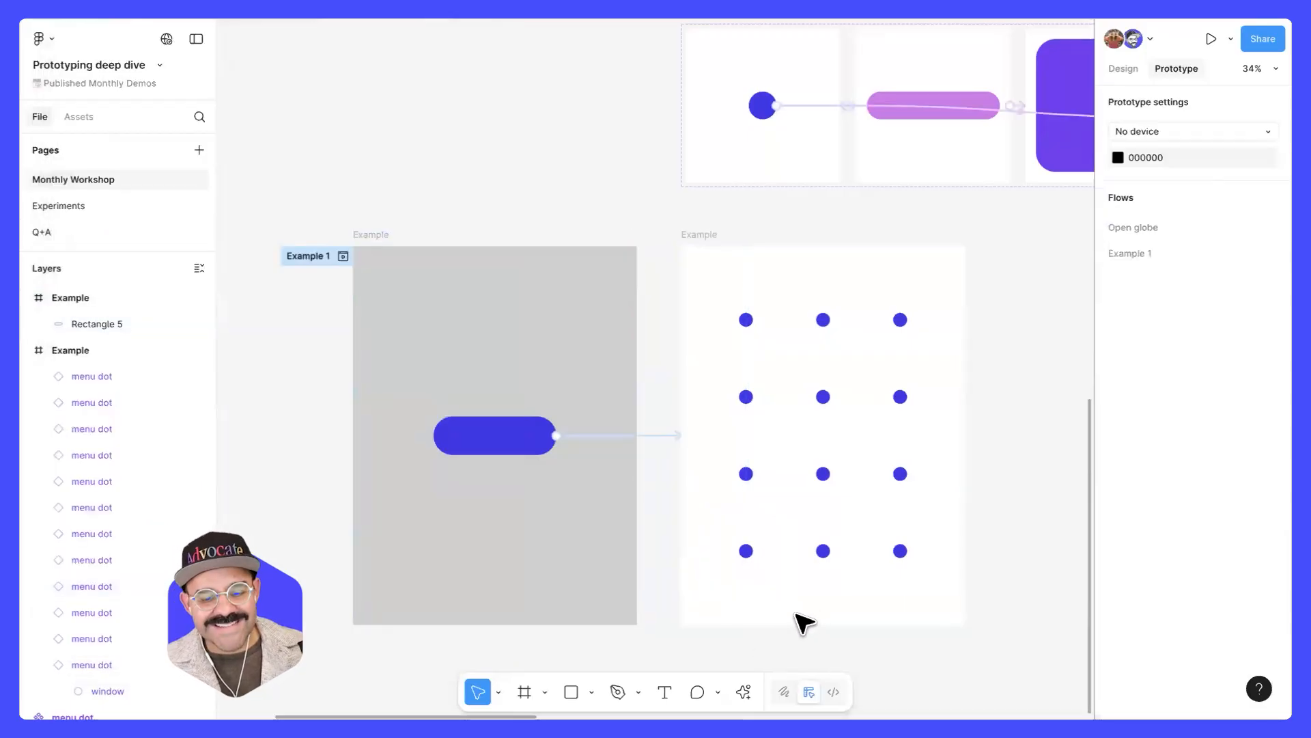
# - Draw the shaft and upper head stroke of a small left-pointing arrow with the Pen tool above the first dot in the dots frame
pyautogui.scroll(1, 725, 620)
pyautogui.scroll(1, 732, 627)
pyautogui.press('p')
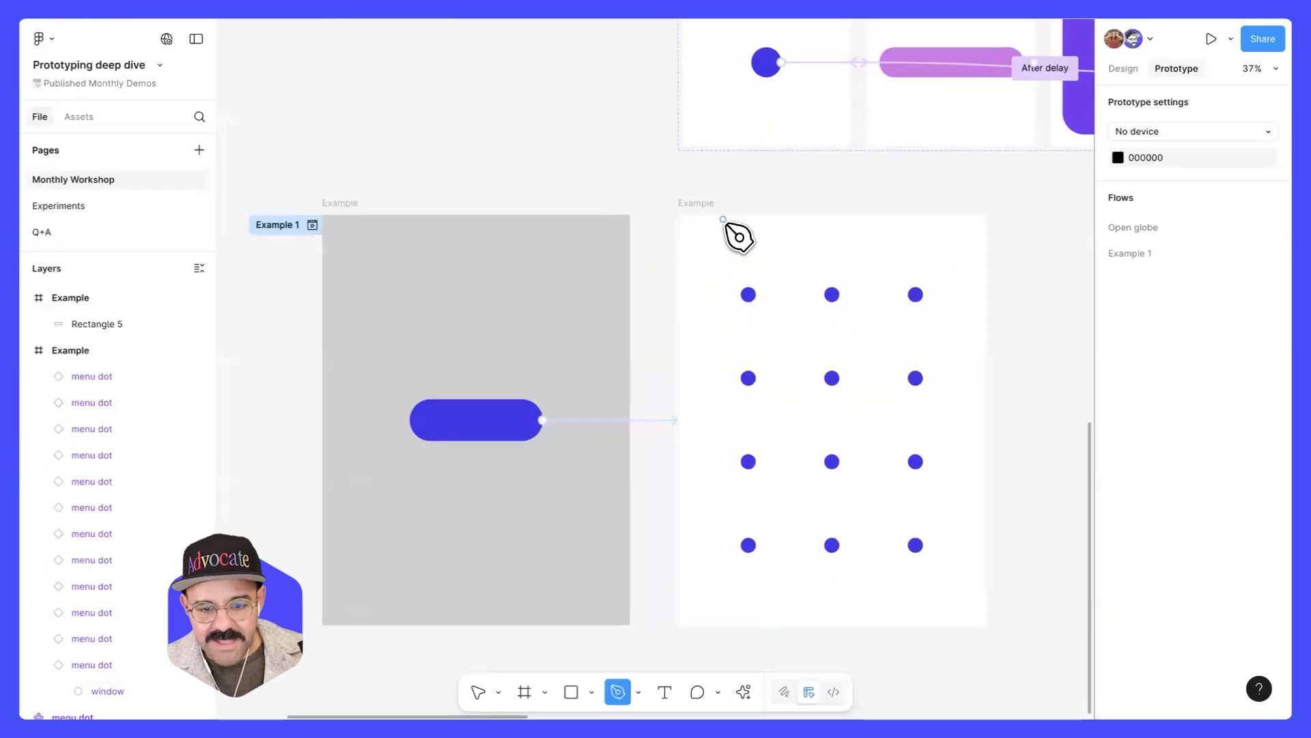
pyautogui.scroll(2, 726, 234)
pyautogui.scroll(1, 726, 234)
pyautogui.press('v')
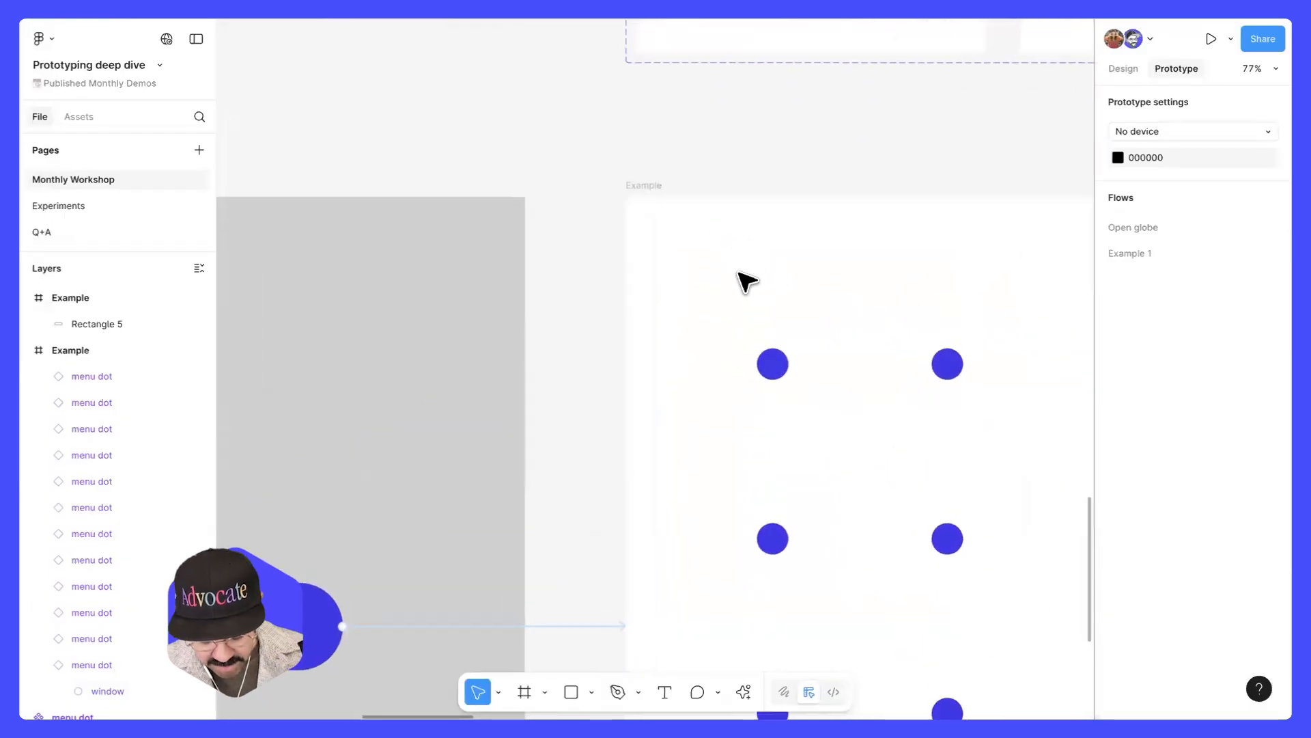
pyautogui.press('o')
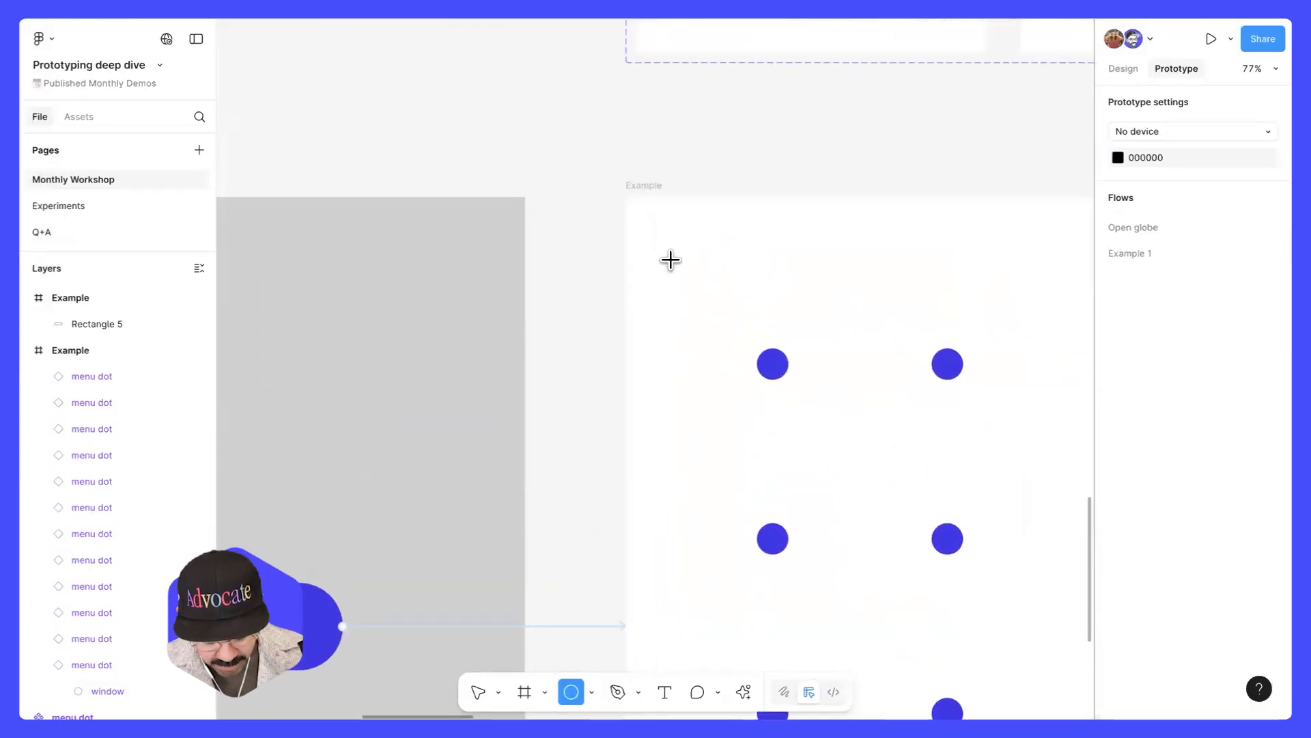
pyautogui.press('p')
pyautogui.click(698, 257)
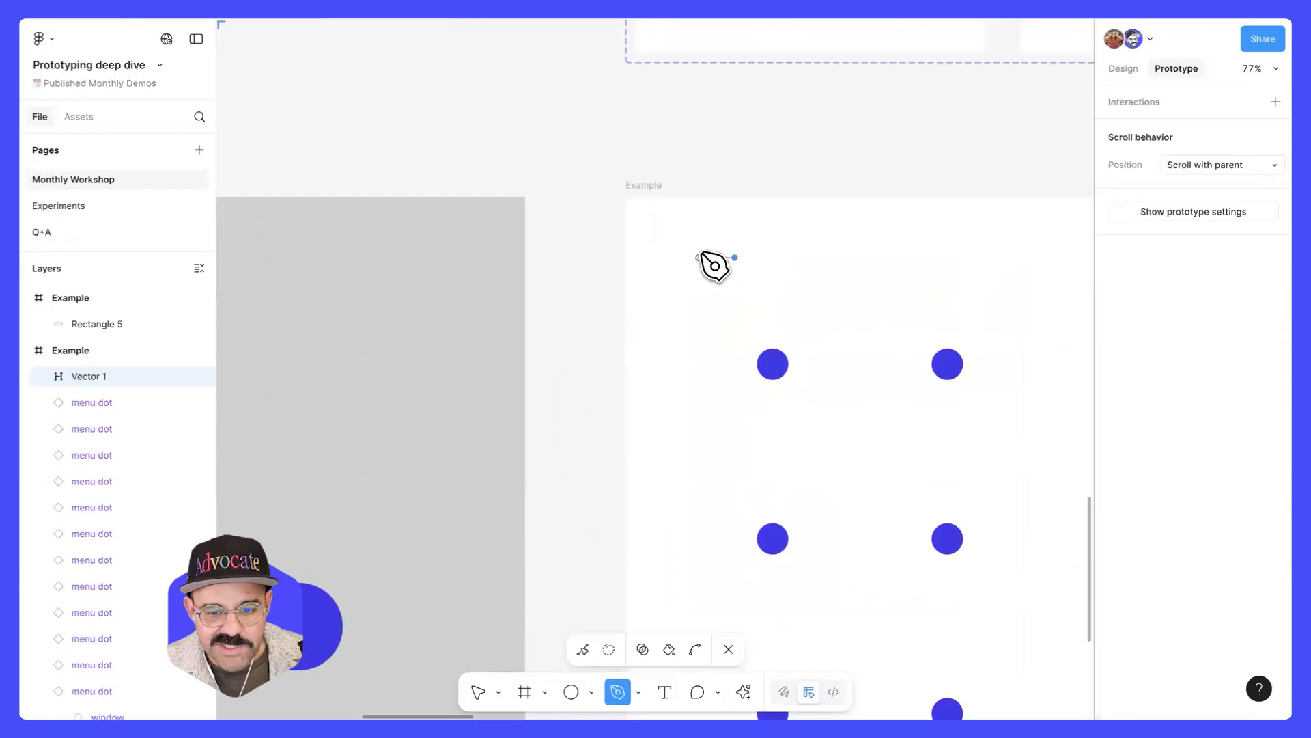
pyautogui.click(707, 243)
pyautogui.press('Escape')
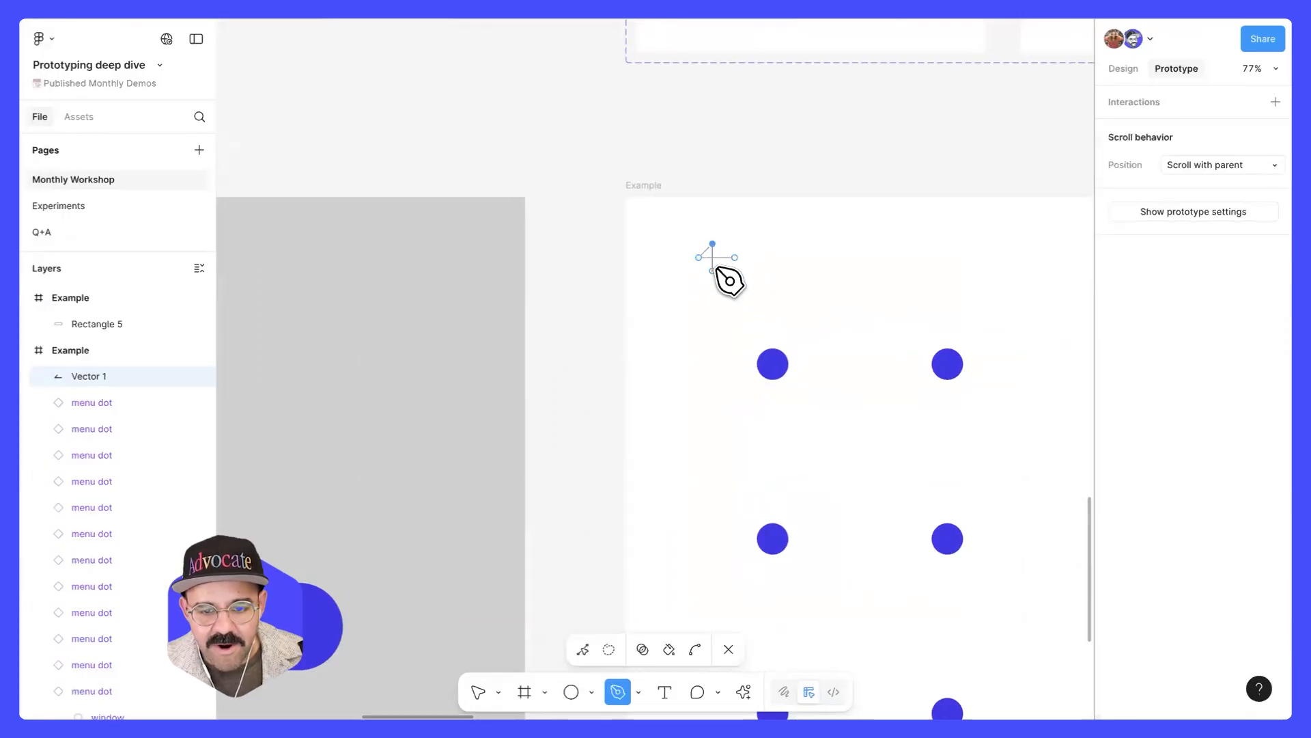
# - Complete the arrowhead with a lower diagonal stroke from its tip and finish the vector path
pyautogui.scroll(3, 716, 269)
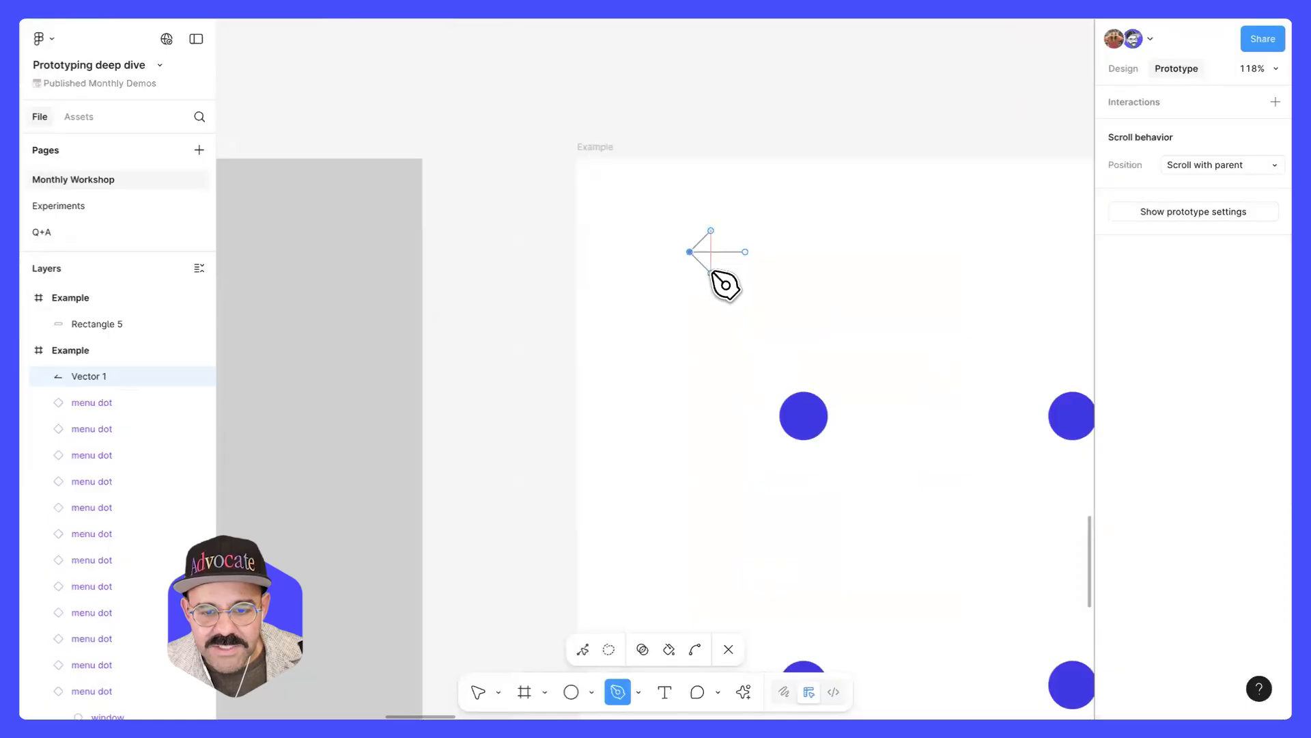
pyautogui.press('v')
pyautogui.press('p')
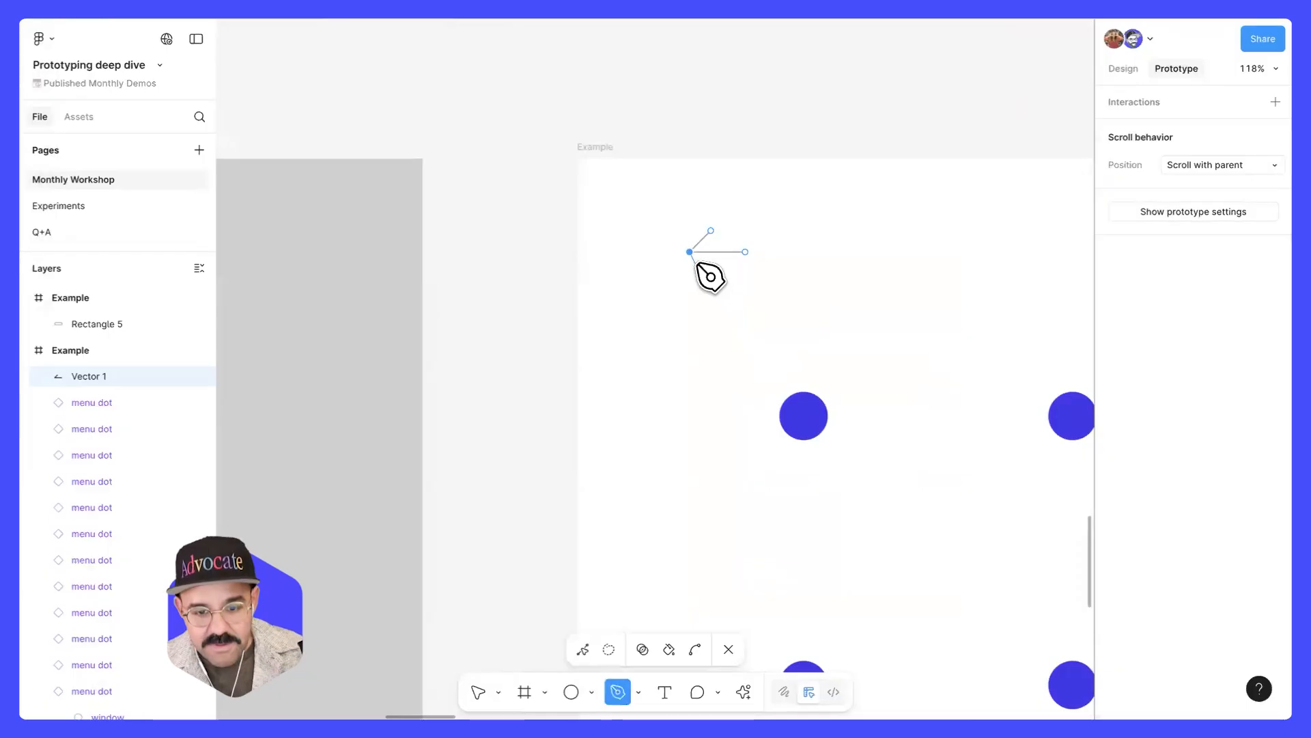
pyautogui.press('Escape')
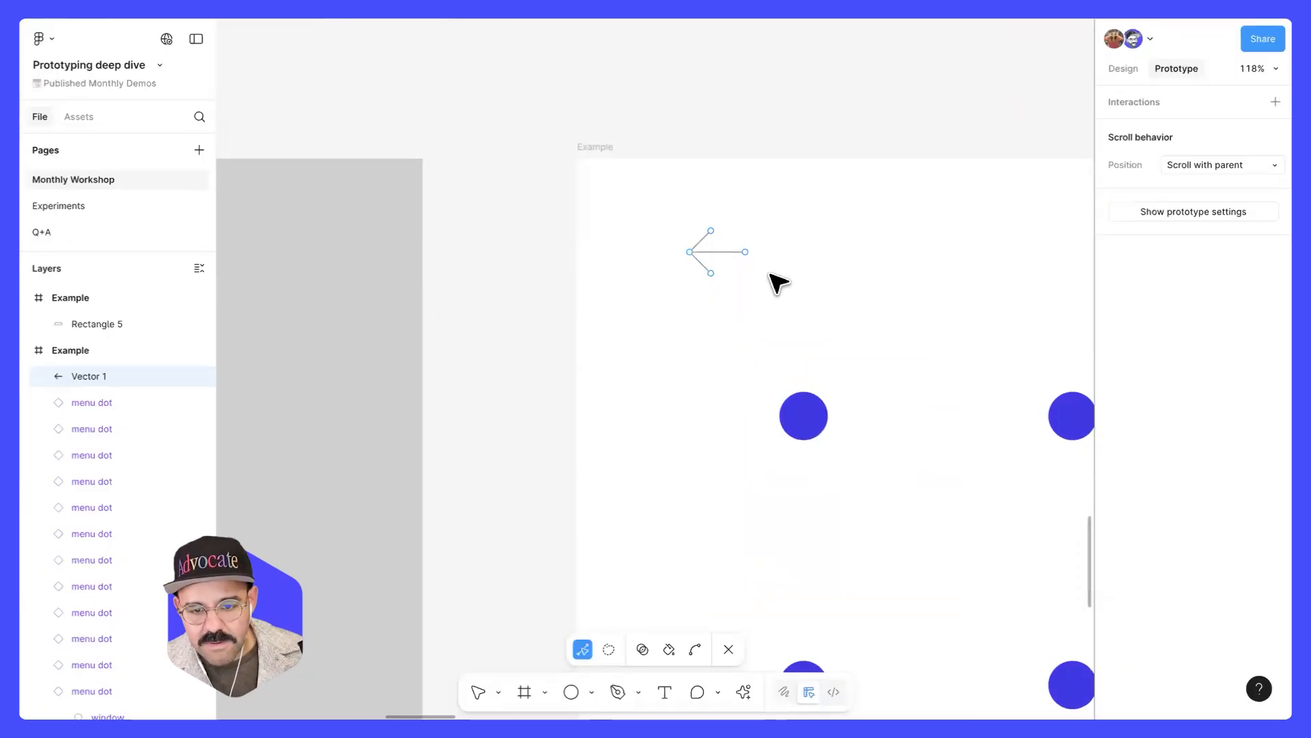
pyautogui.press('Escape')
pyautogui.press('Escape')
# - Move the arrow closer to the dots frame's upper-left corner and set its stroke weight to 12
pyautogui.moveTo(693, 250); pyautogui.dragTo(652, 241)
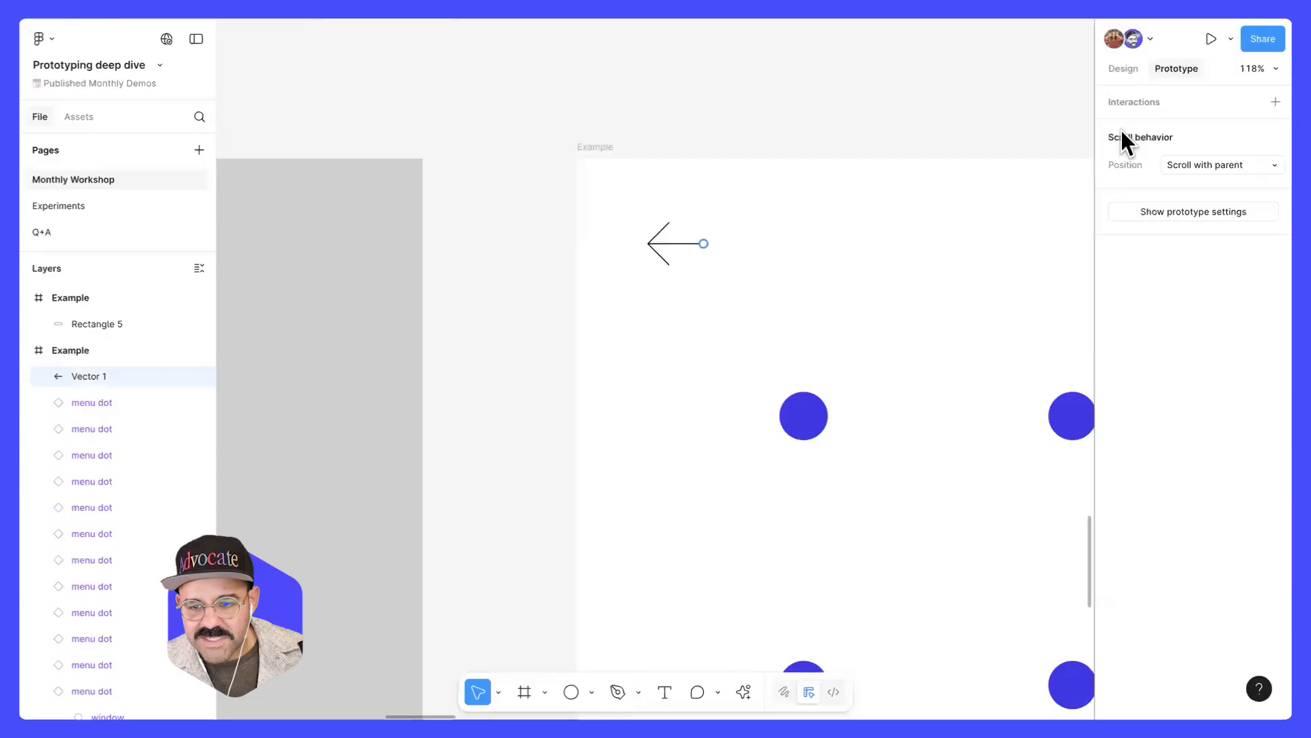
pyautogui.click(1123, 69)
pyautogui.moveTo(1186, 636); pyautogui.dragTo(1194, 640)
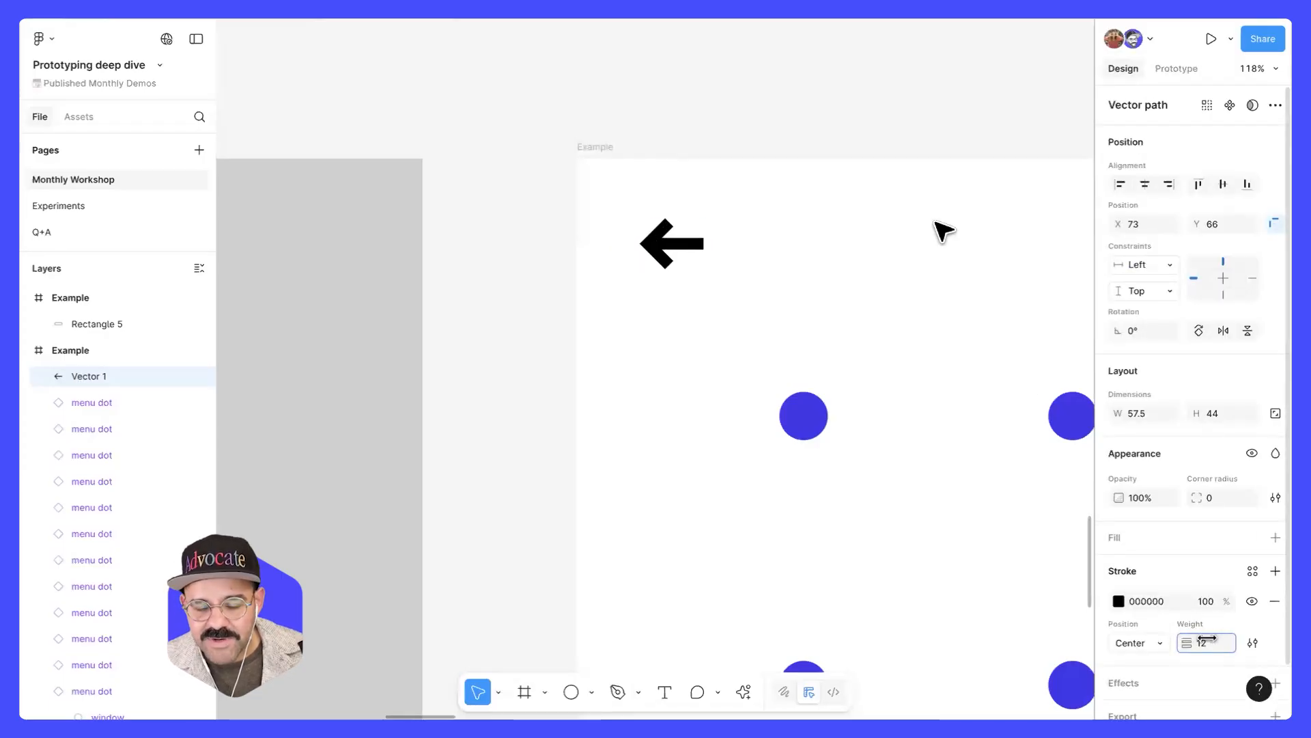
pyautogui.click(913, 215)
pyautogui.scroll(-6, 865, 146)
pyautogui.moveTo(820, 212); pyautogui.dragTo(698, 239)
pyautogui.scroll(4, 740, 198)
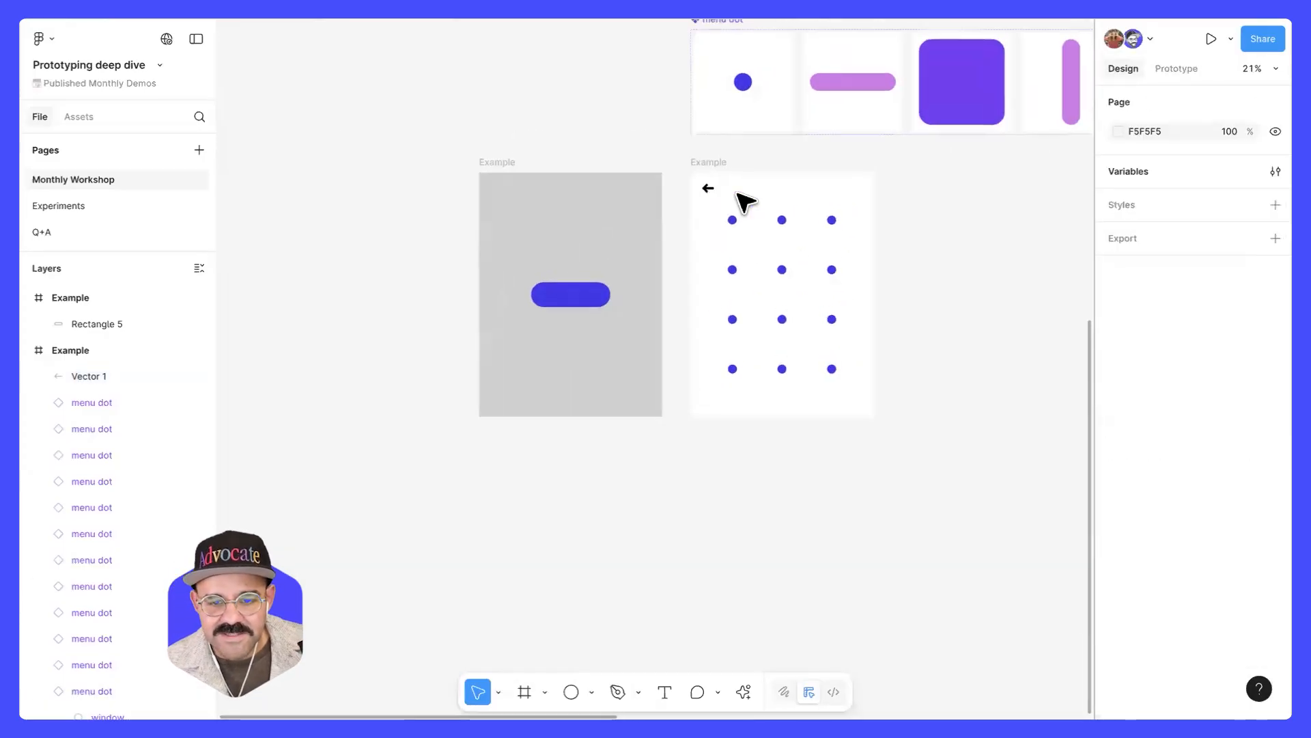
# - Give the back arrow's stroke round joins and Round end points
pyautogui.click(672, 178)
pyautogui.hscroll(1, 785, 211)
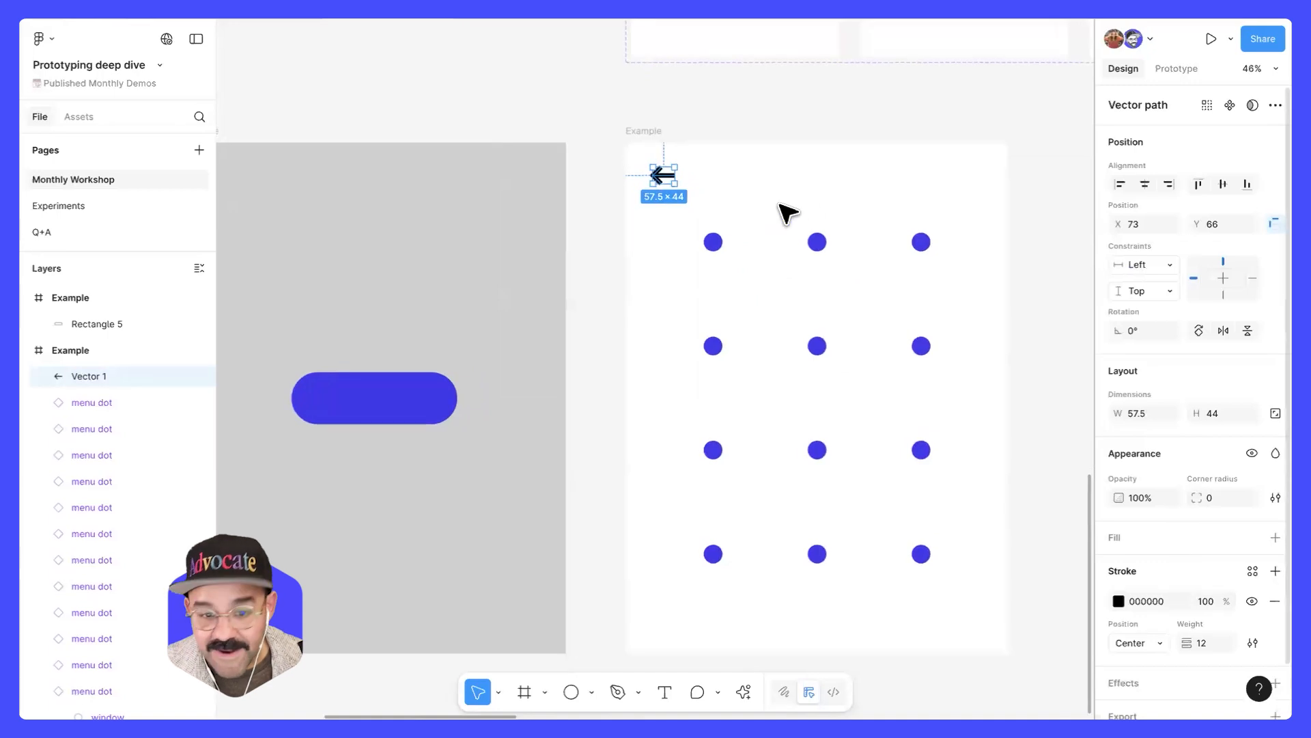
pyautogui.scroll(2, 688, 187)
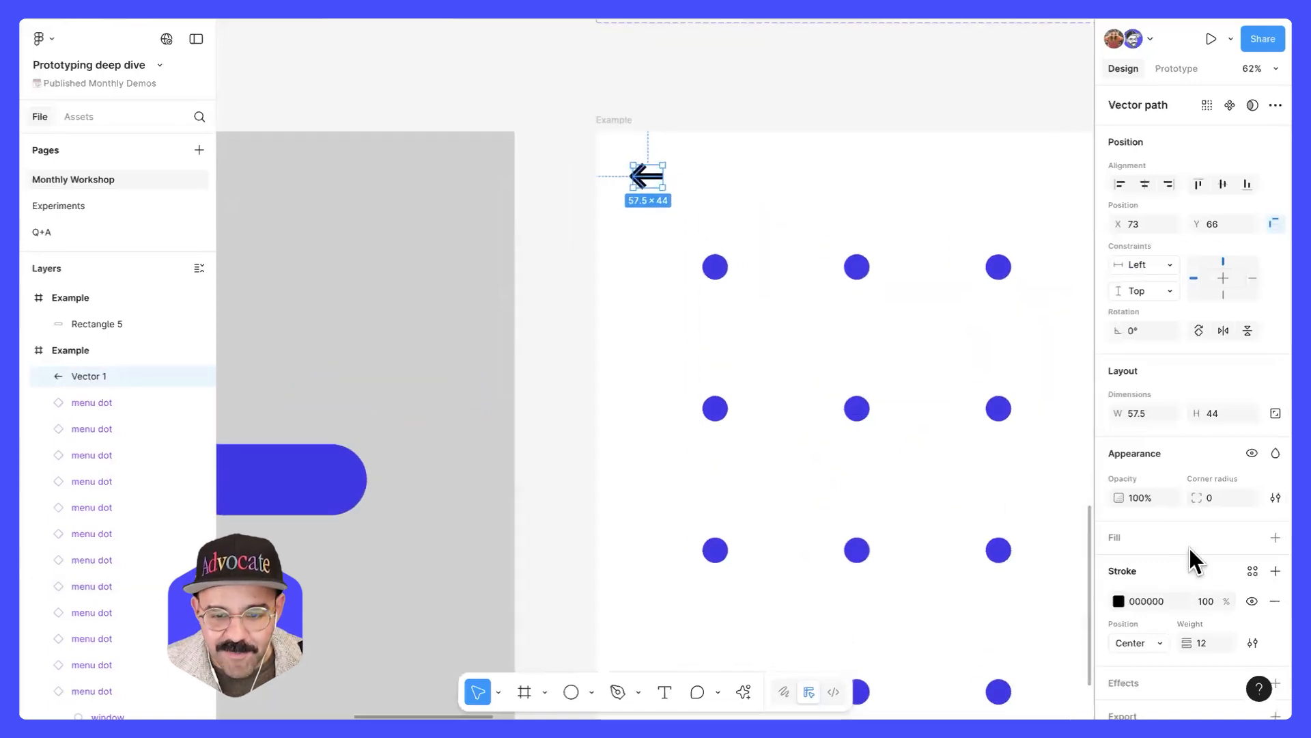
pyautogui.click(1253, 643)
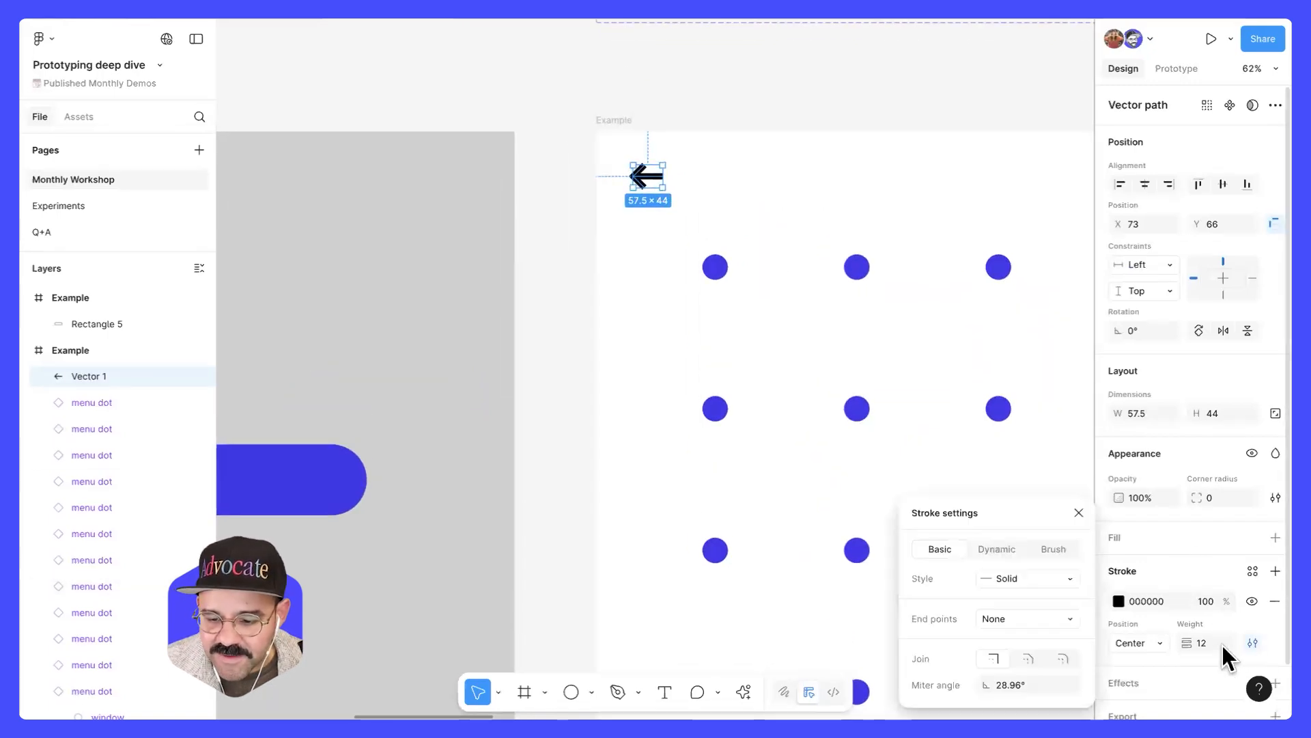
pyautogui.click(1063, 658)
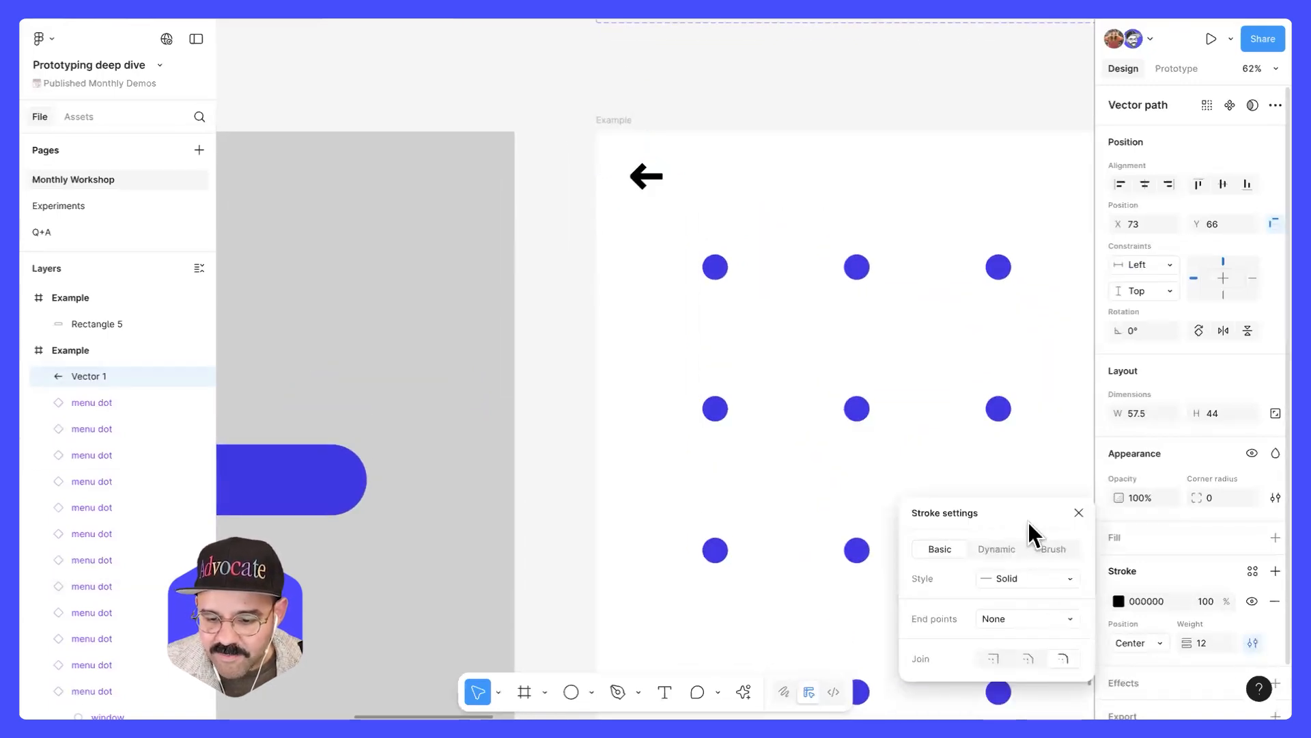
pyautogui.click(1027, 618)
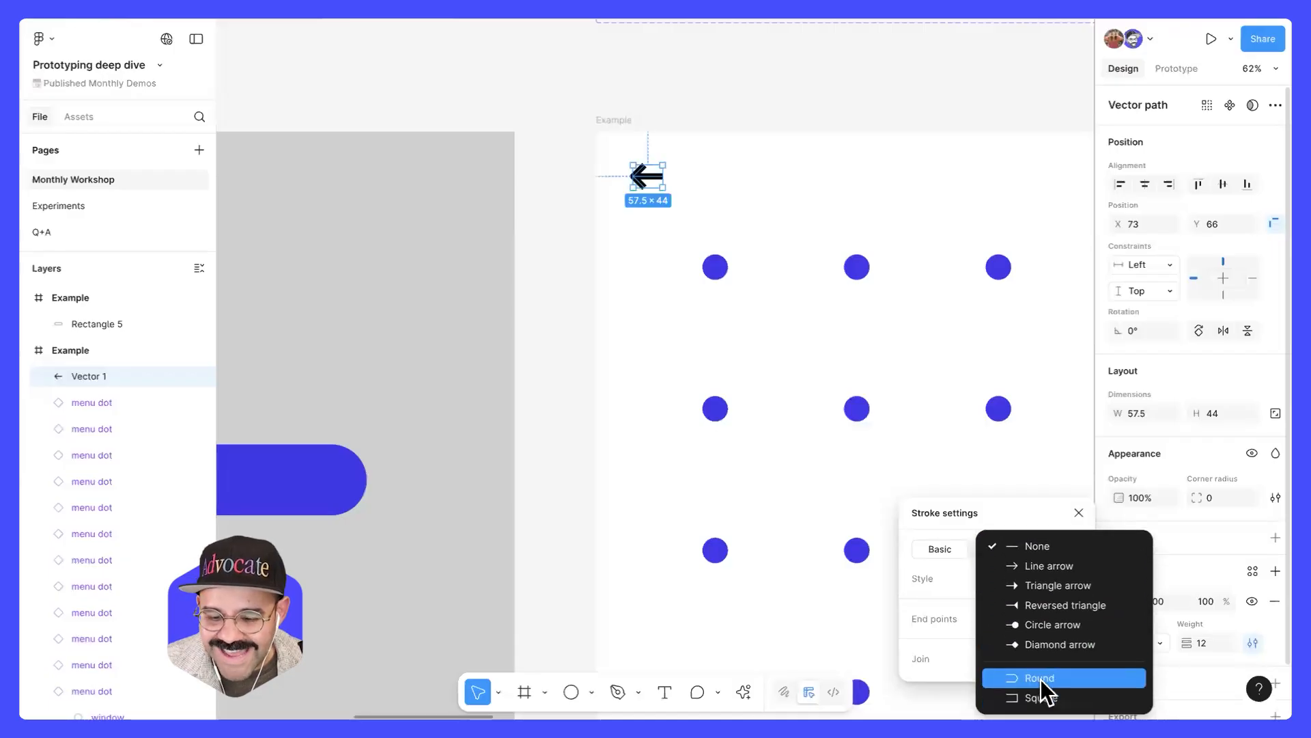
pyautogui.click(1039, 679)
pyautogui.click(691, 170)
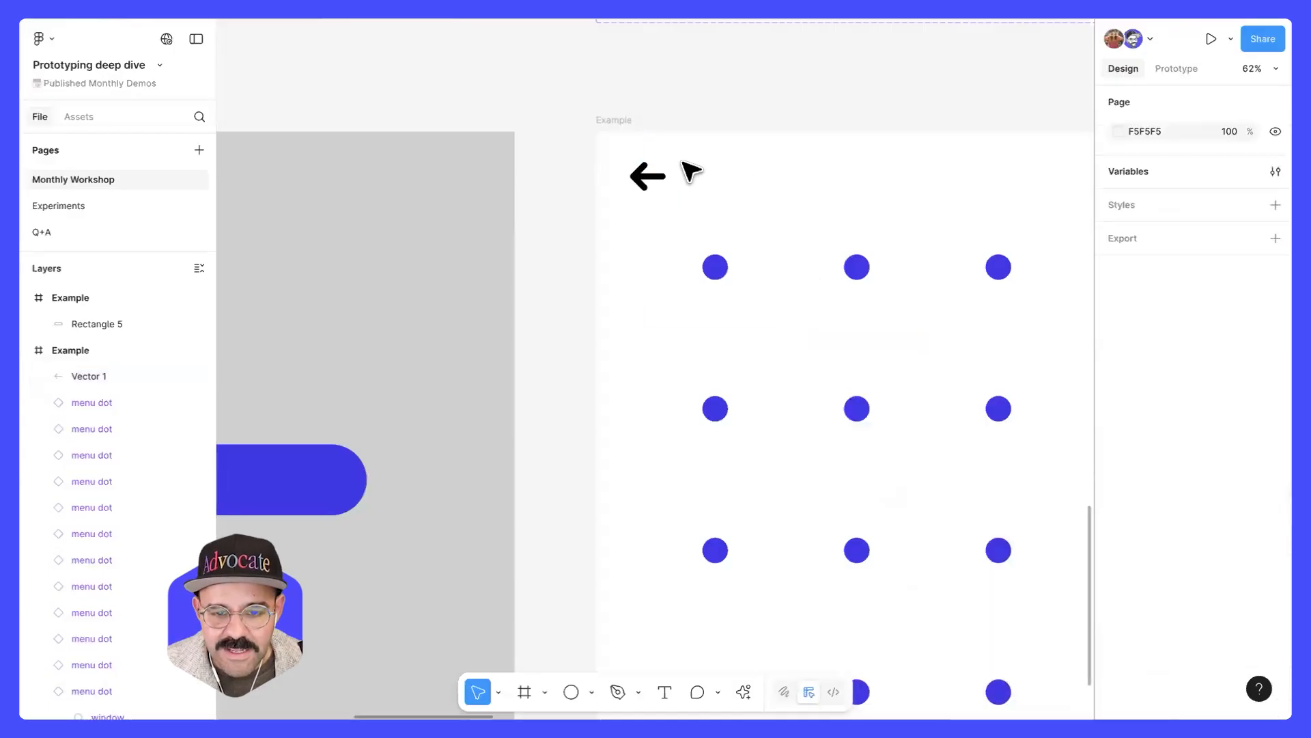
# - Link the back arrow to the gray Example frame with an on-click Navigate to interaction, using a Push animation directed rightward
pyautogui.scroll(5, 656, 205)
pyautogui.scroll(-10, 639, 239)
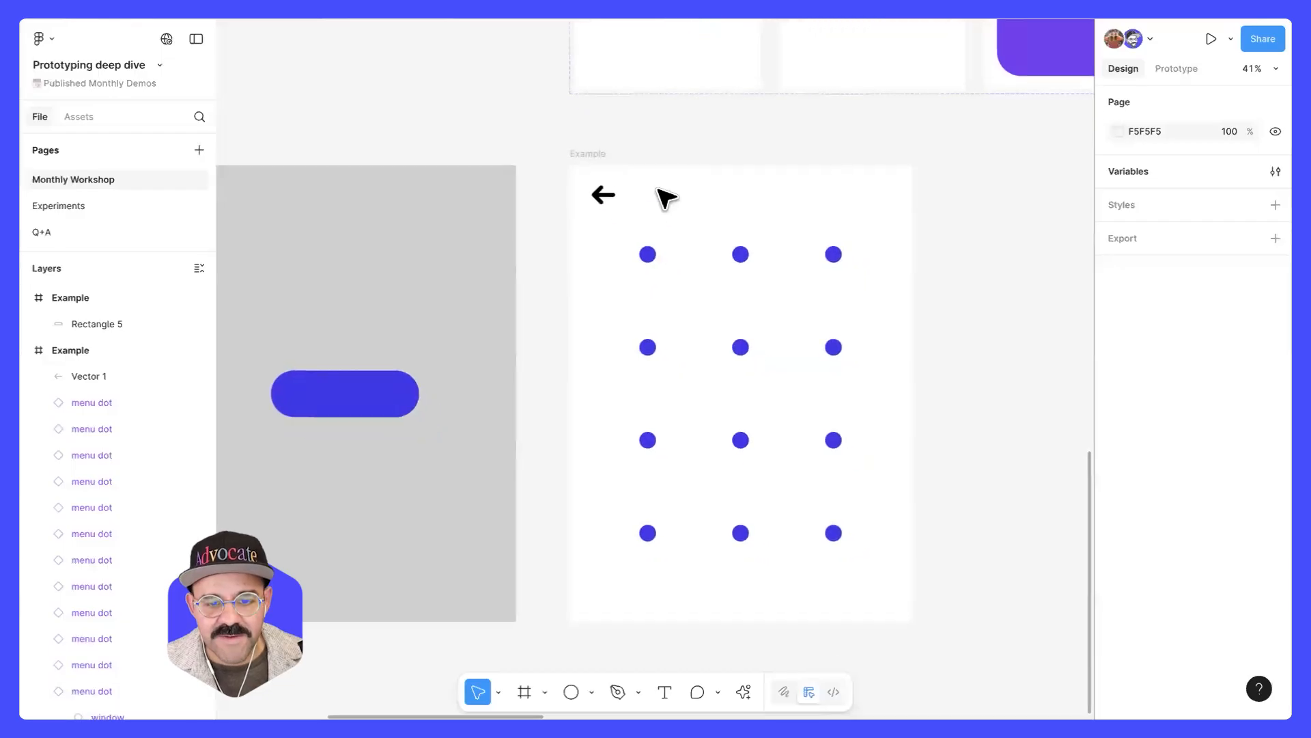
pyautogui.click(603, 195)
pyautogui.click(1176, 69)
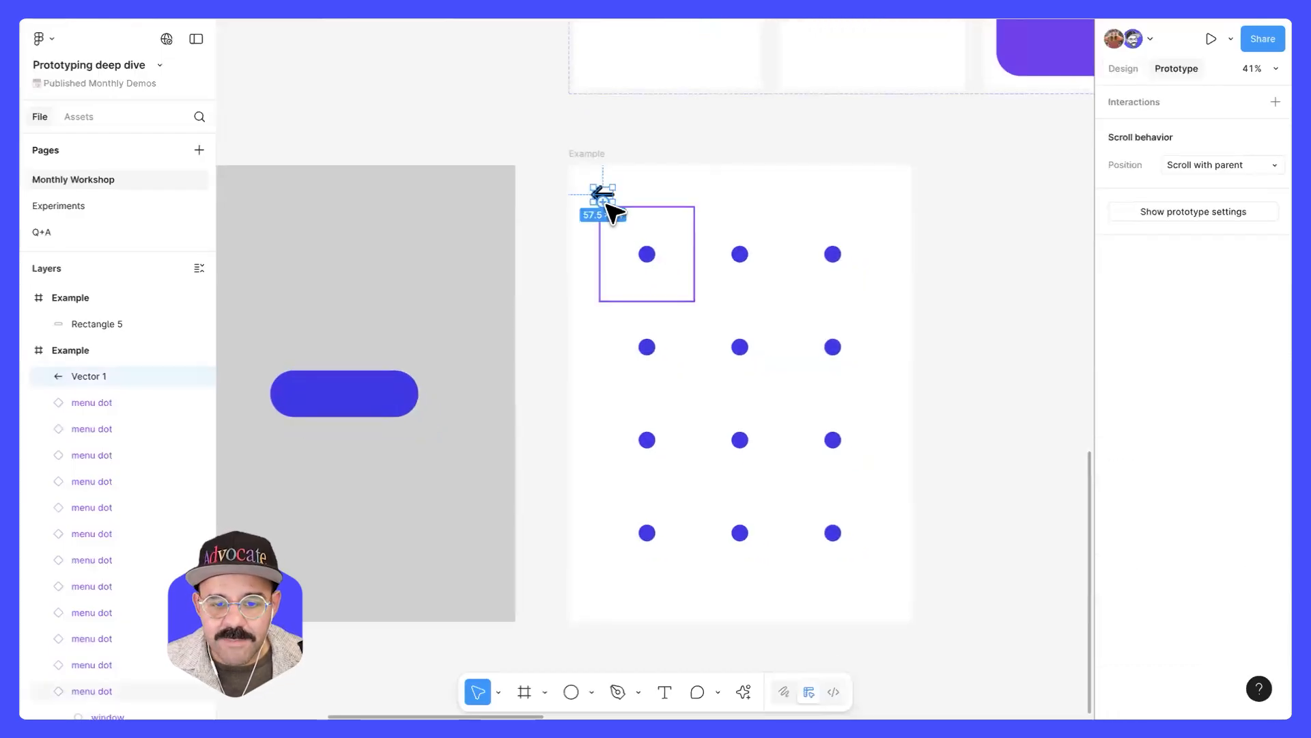
pyautogui.moveTo(603, 202); pyautogui.dragTo(494, 241)
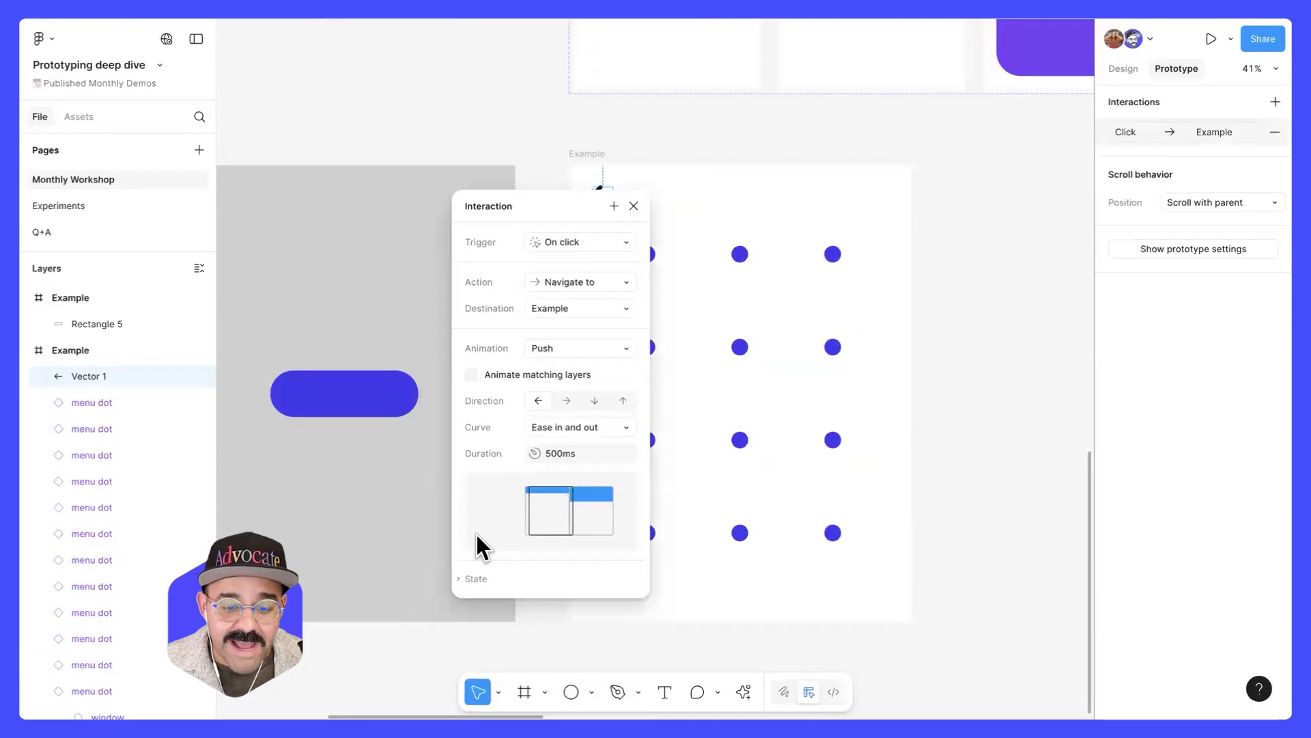
pyautogui.scroll(1, 477, 534)
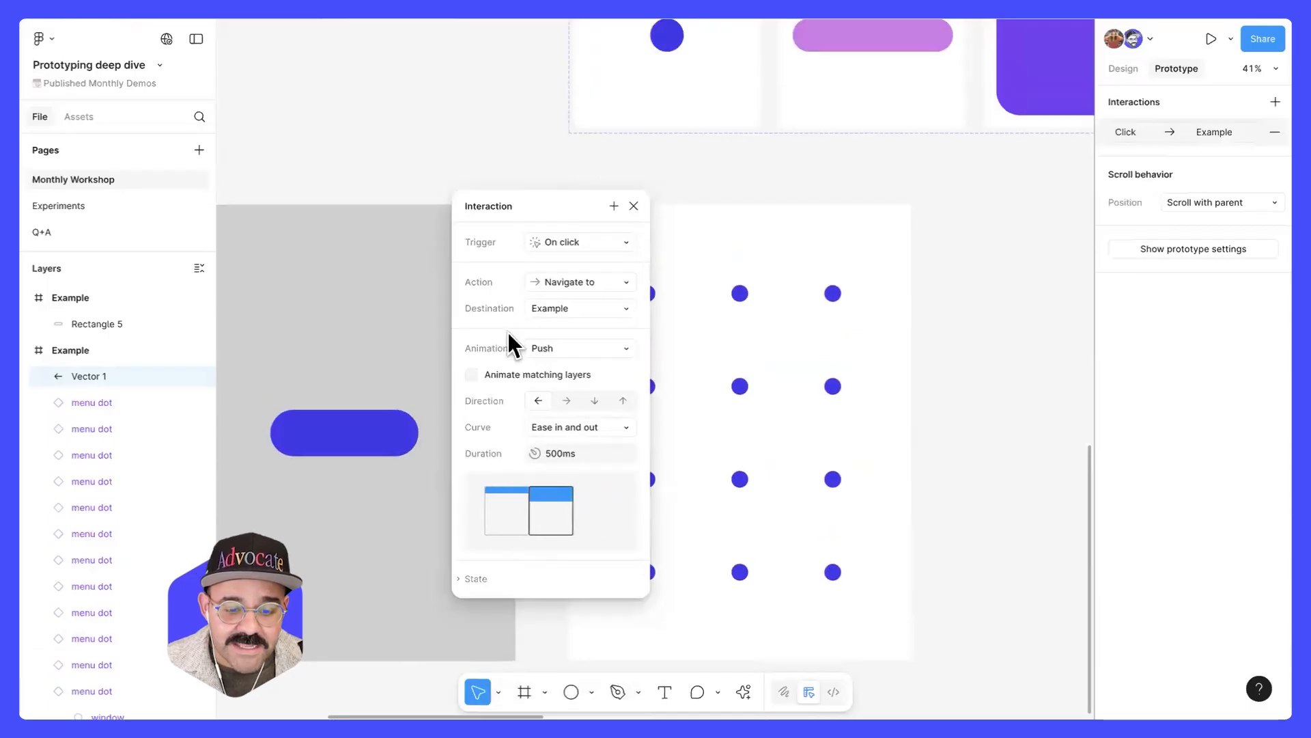
pyautogui.click(567, 401)
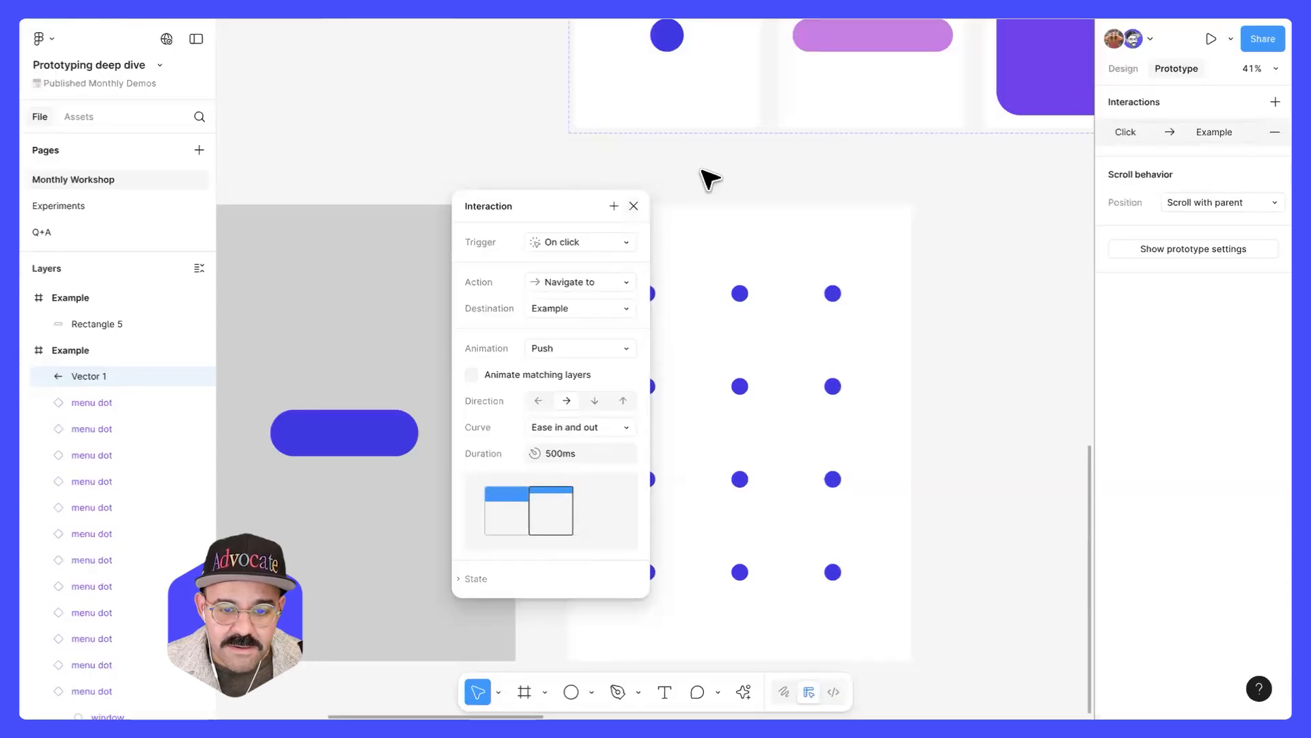
pyautogui.click(711, 179)
# - Preview the Example 1 flow from the gray frame, navigate through the blue pill, and expand several menu dots
pyautogui.hotkey('shift', '1')
pyautogui.click(478, 214)
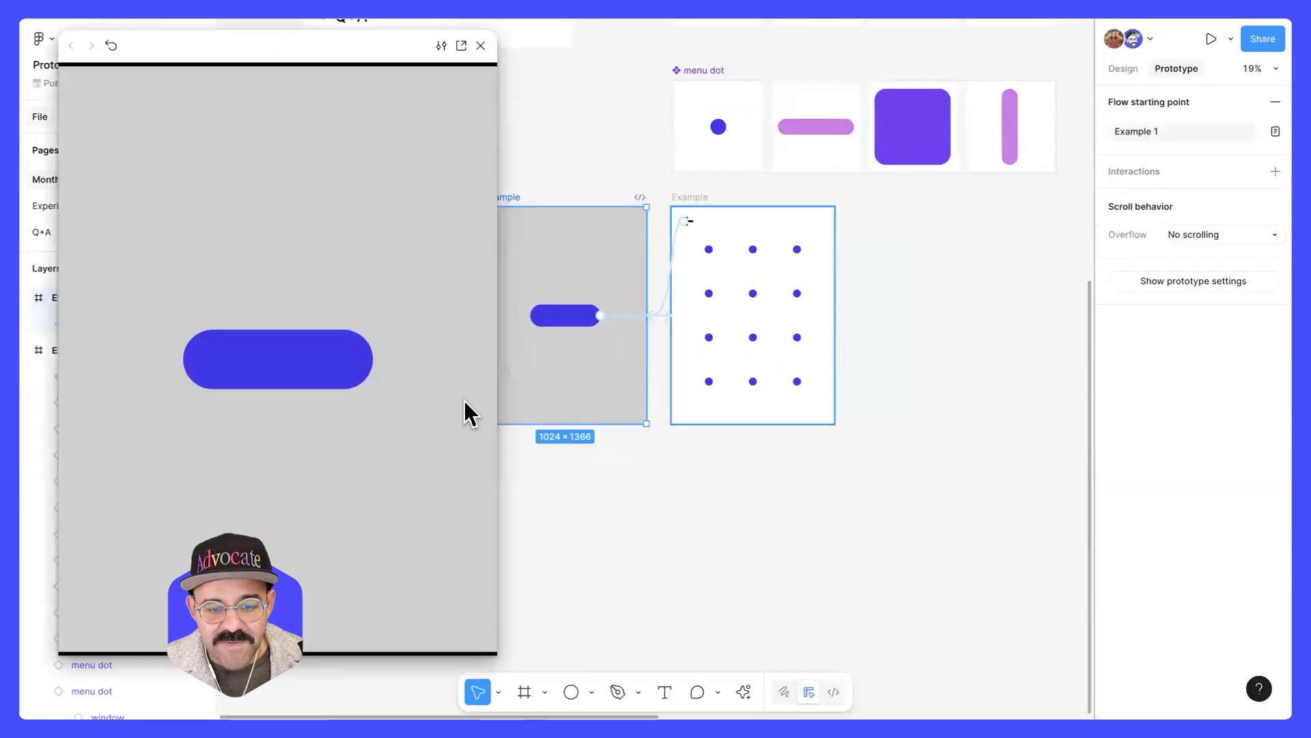
pyautogui.click(334, 384)
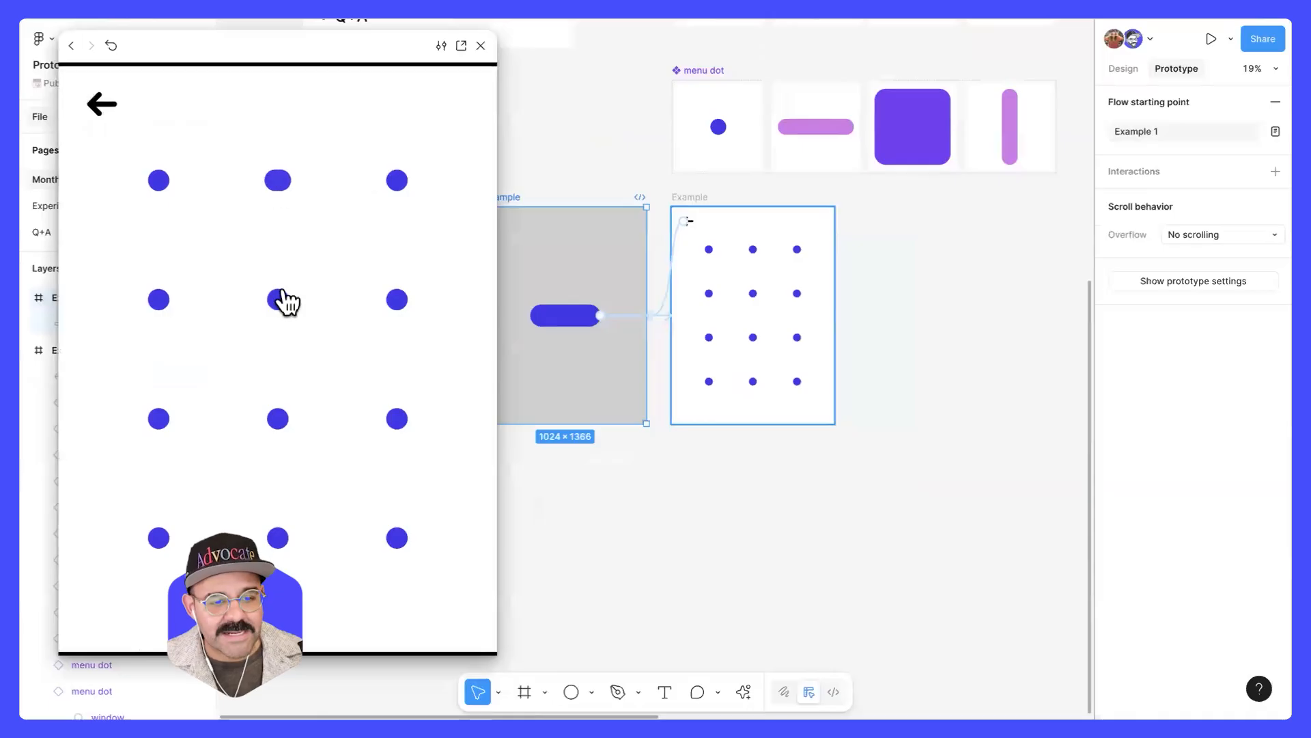
pyautogui.click(282, 294)
pyautogui.click(162, 302)
pyautogui.click(279, 424)
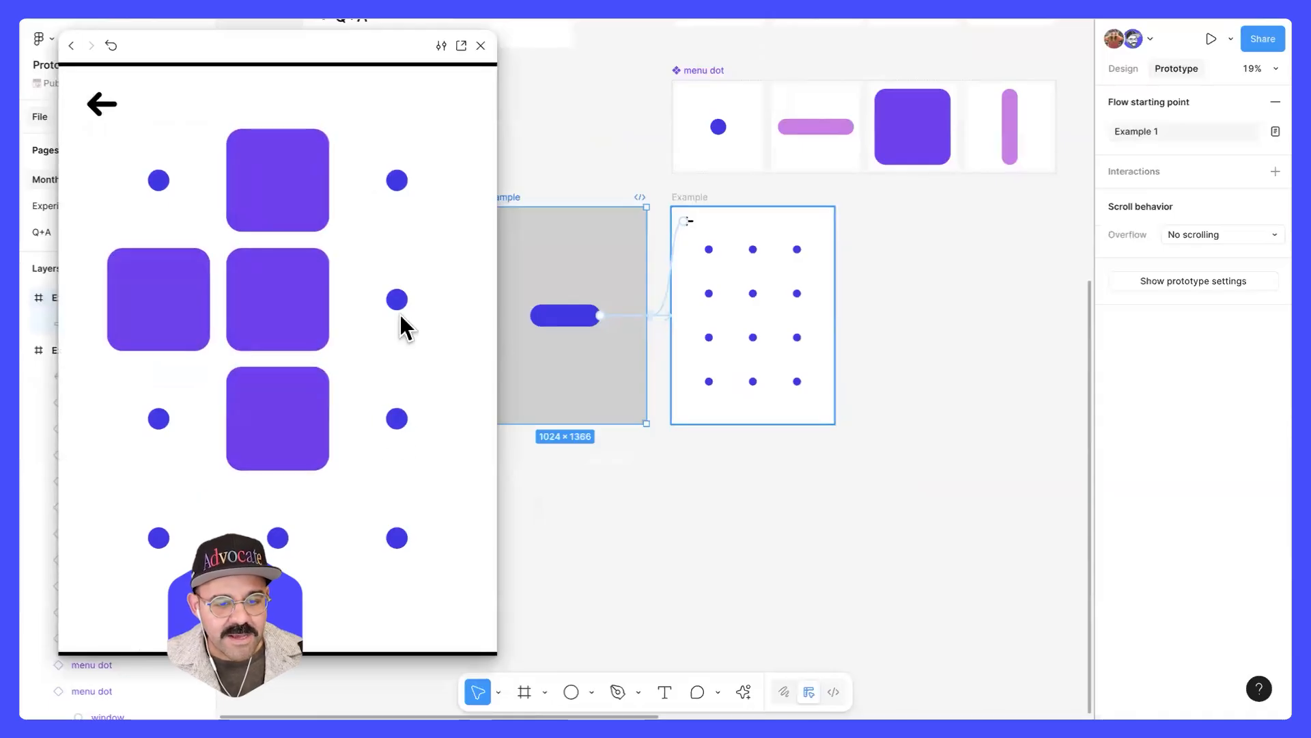
pyautogui.click(397, 418)
pyautogui.click(397, 299)
# - Test returning with the back arrow, reopening the dots screen through the pill, and expanding dots in the preview
pyautogui.click(102, 104)
pyautogui.click(264, 365)
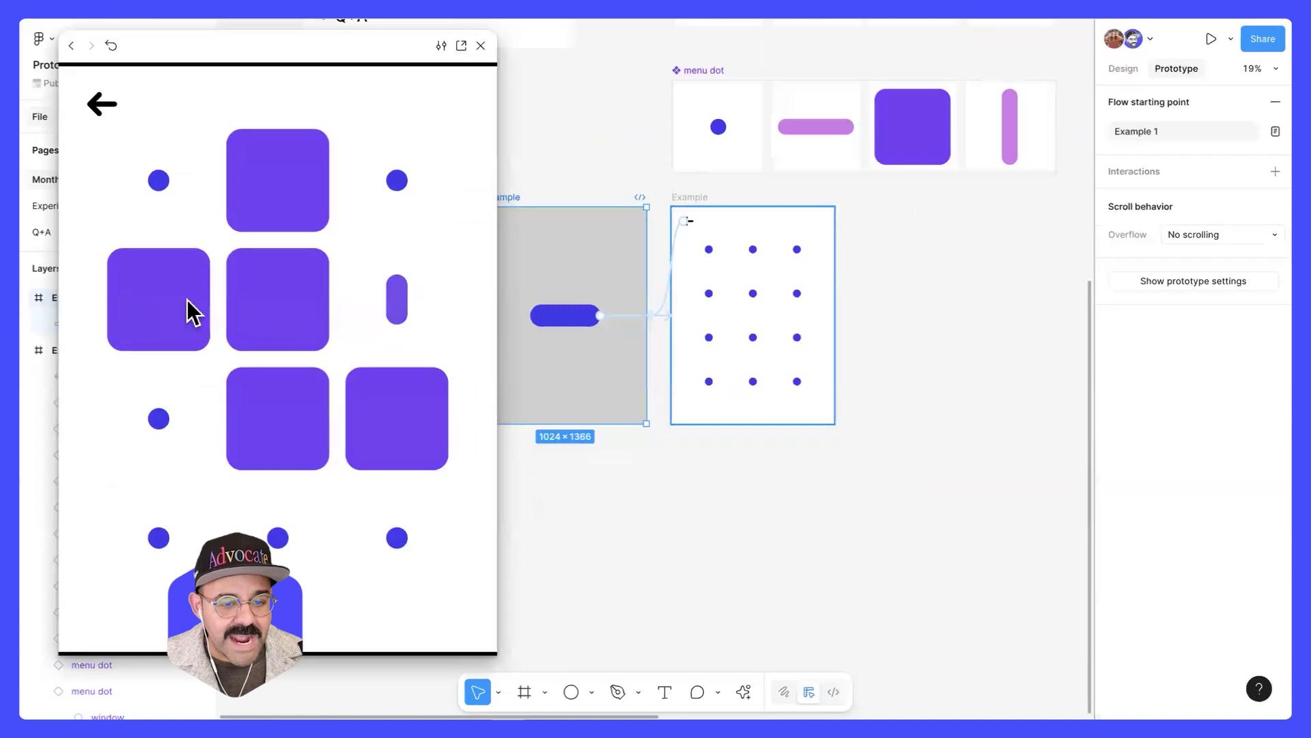
pyautogui.click(397, 295)
pyautogui.click(278, 300)
pyautogui.click(276, 417)
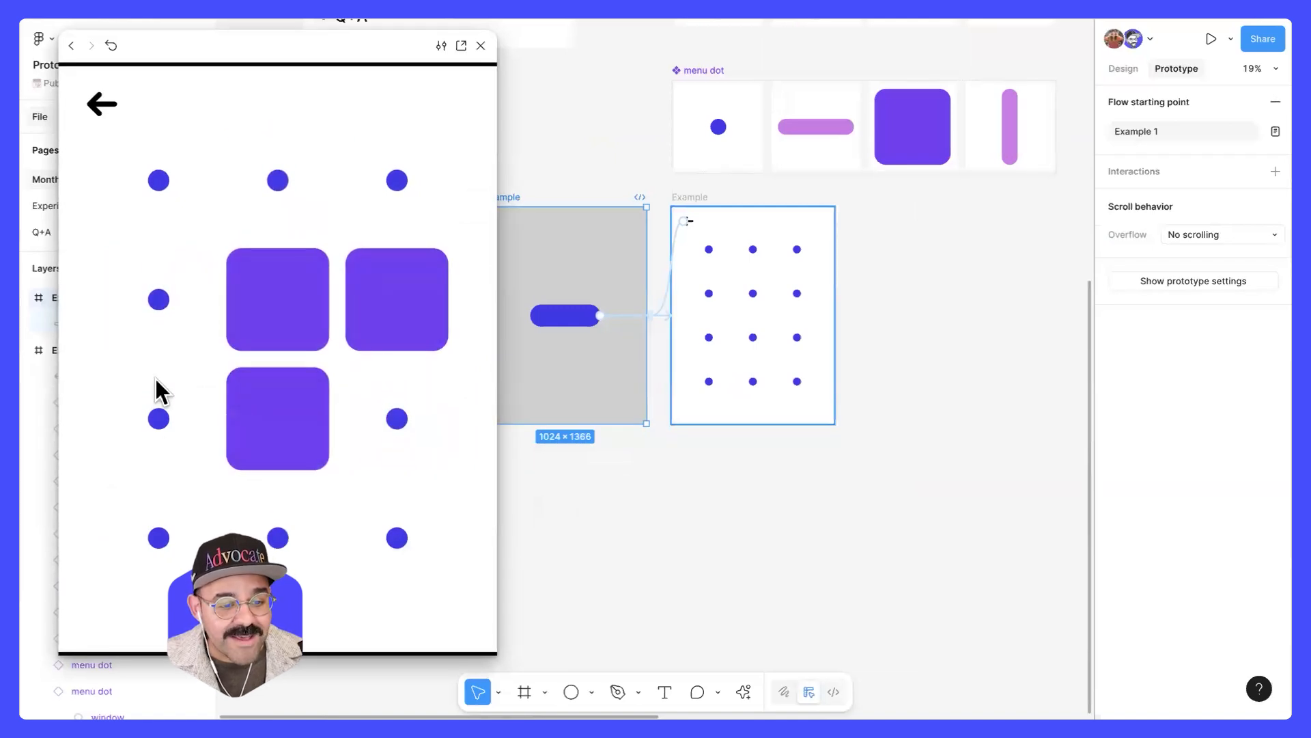
pyautogui.click(109, 110)
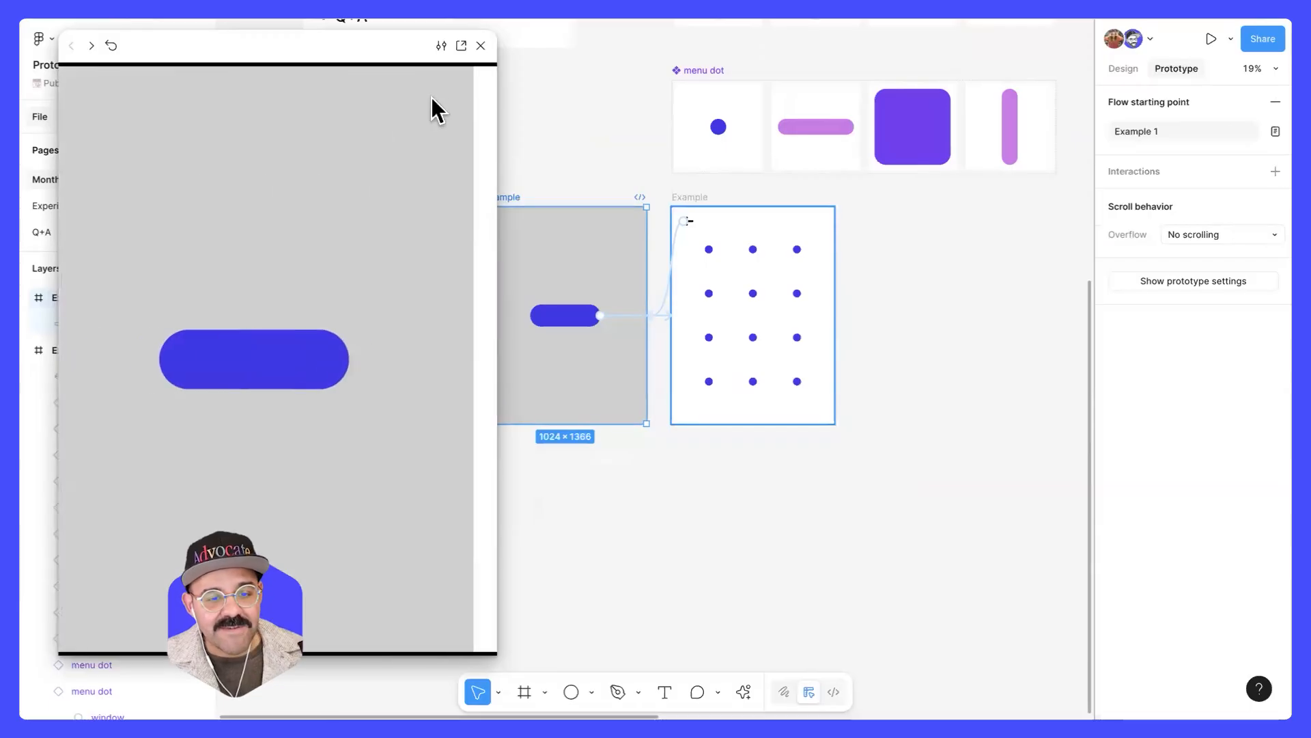
# - Change a preview option and retest the pill navigation, two first-row dots, and the back arrow
pyautogui.click(441, 45)
pyautogui.click(441, 128)
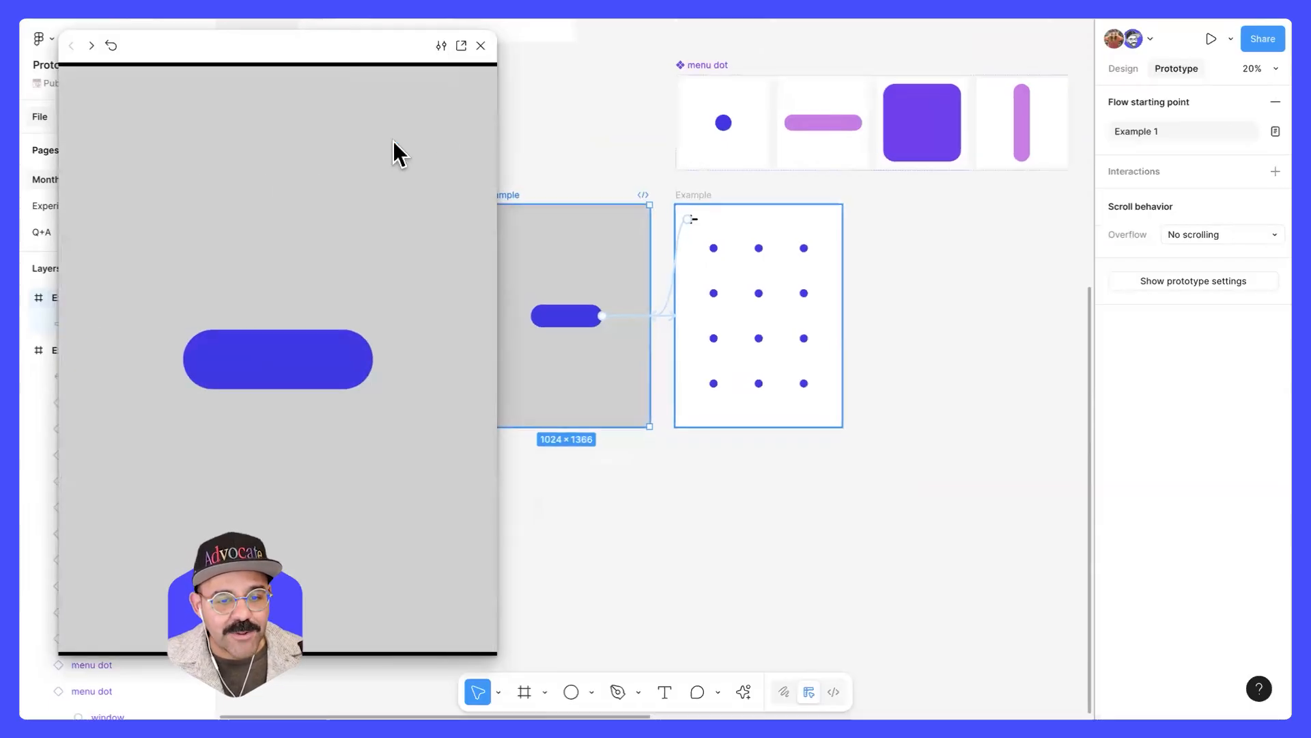
pyautogui.click(305, 365)
pyautogui.click(397, 180)
pyautogui.click(277, 180)
pyautogui.click(108, 97)
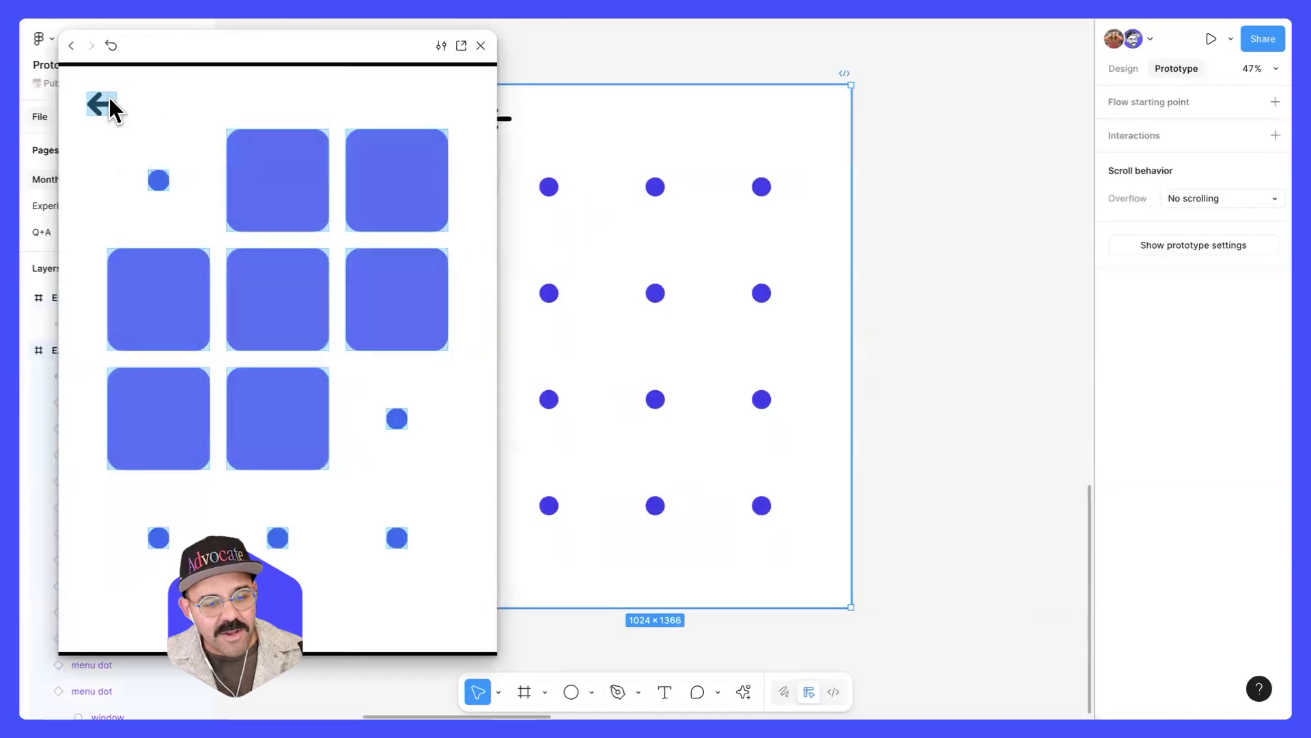
pyautogui.click(108, 106)
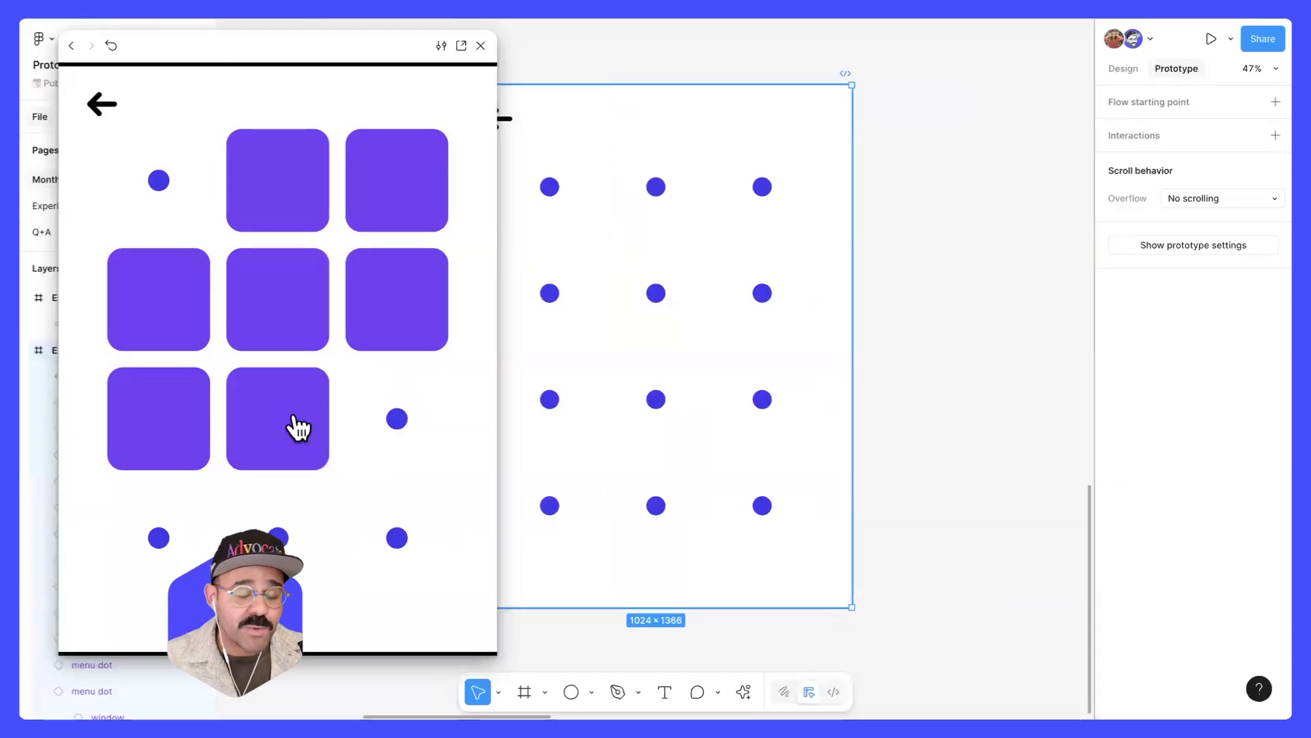
# - Close the preview and enable Reset component state in the blue pill's Navigate to interaction
pyautogui.click(480, 46)
pyautogui.click(557, 51)
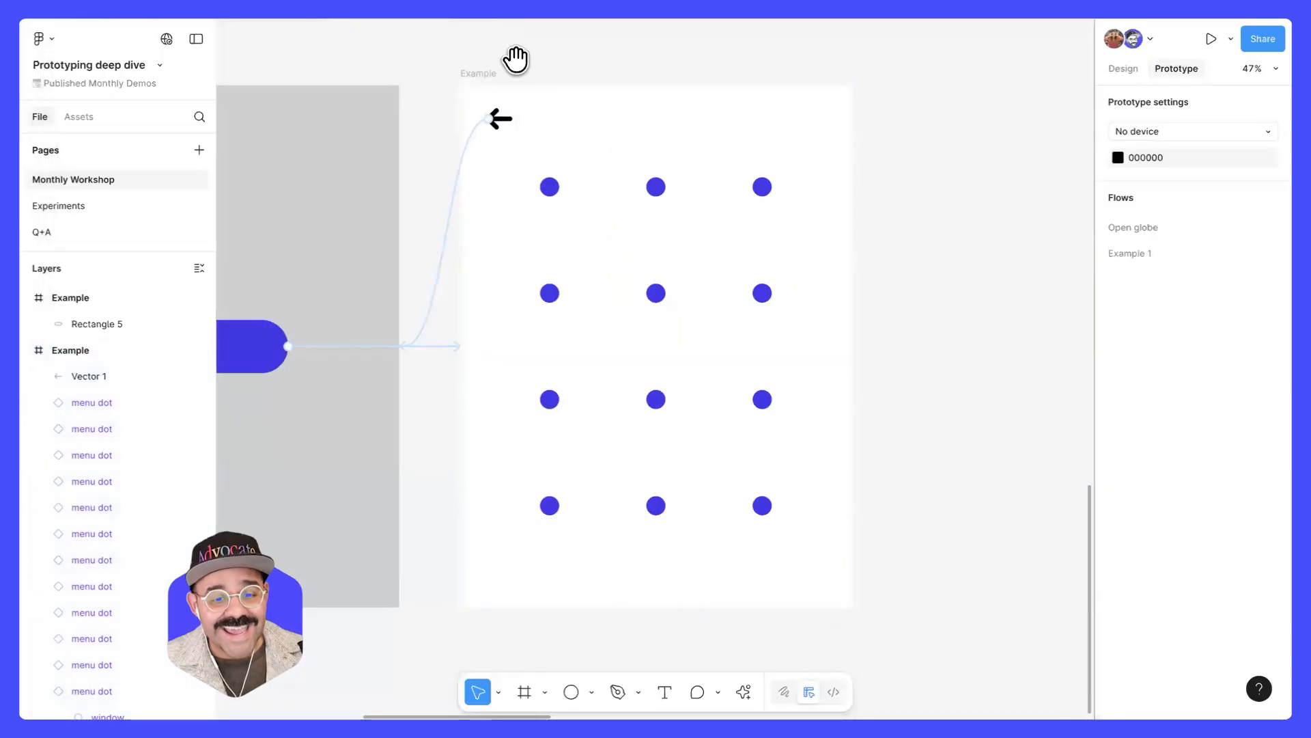
pyautogui.moveTo(515, 60); pyautogui.dragTo(592, 76)
pyautogui.click(527, 369)
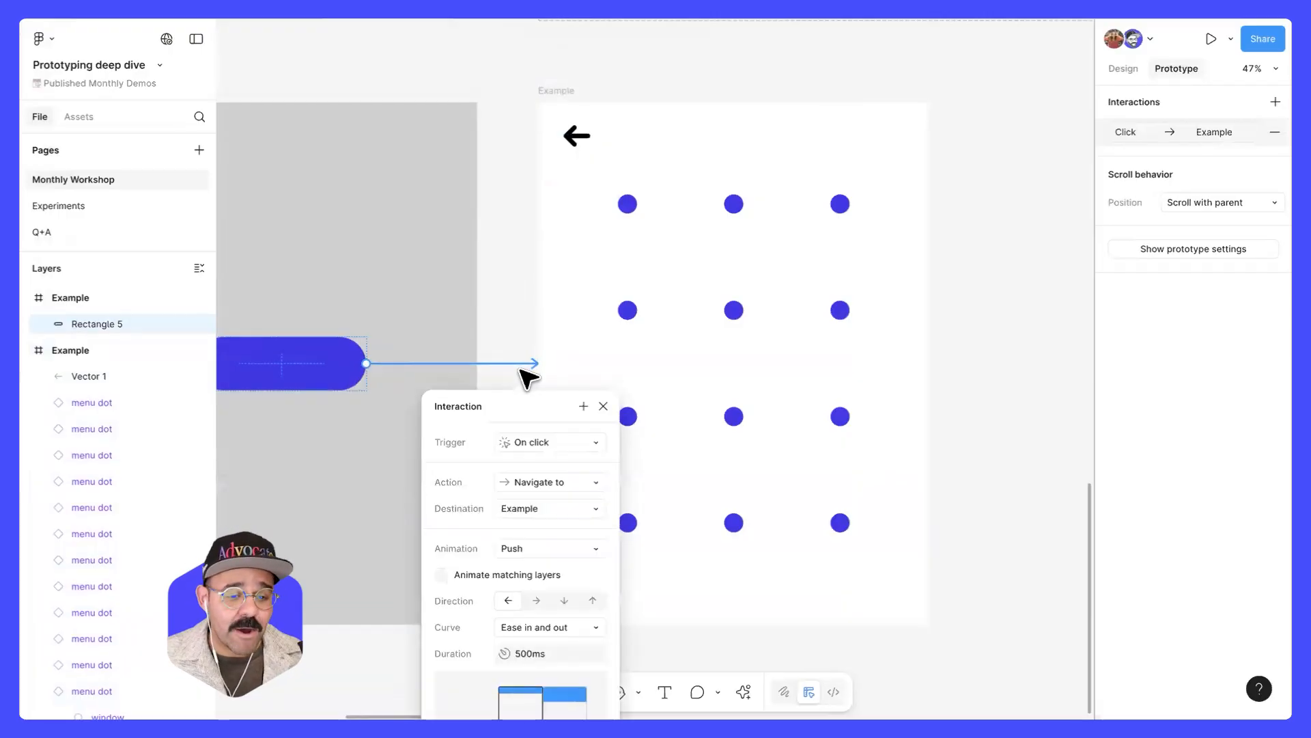
pyautogui.click(522, 315)
pyautogui.click(531, 369)
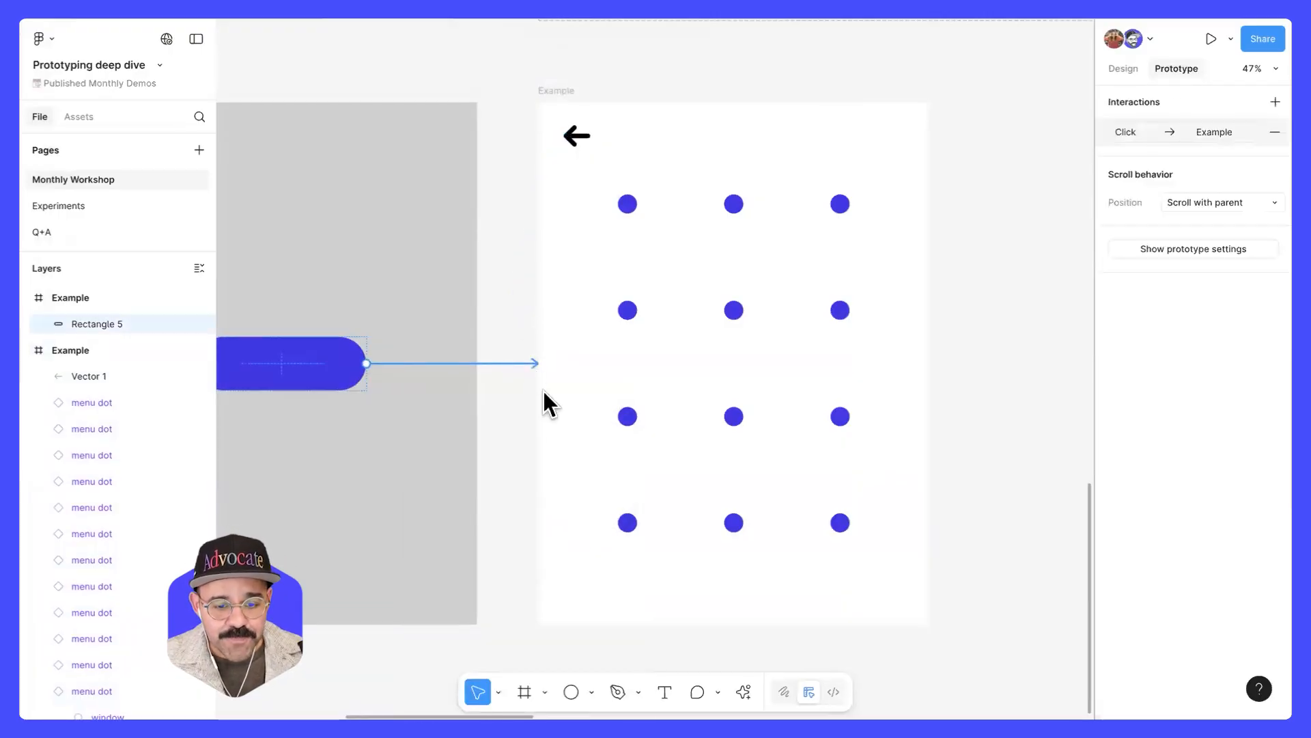
pyautogui.moveTo(542, 414); pyautogui.dragTo(637, 165)
pyautogui.click(531, 527)
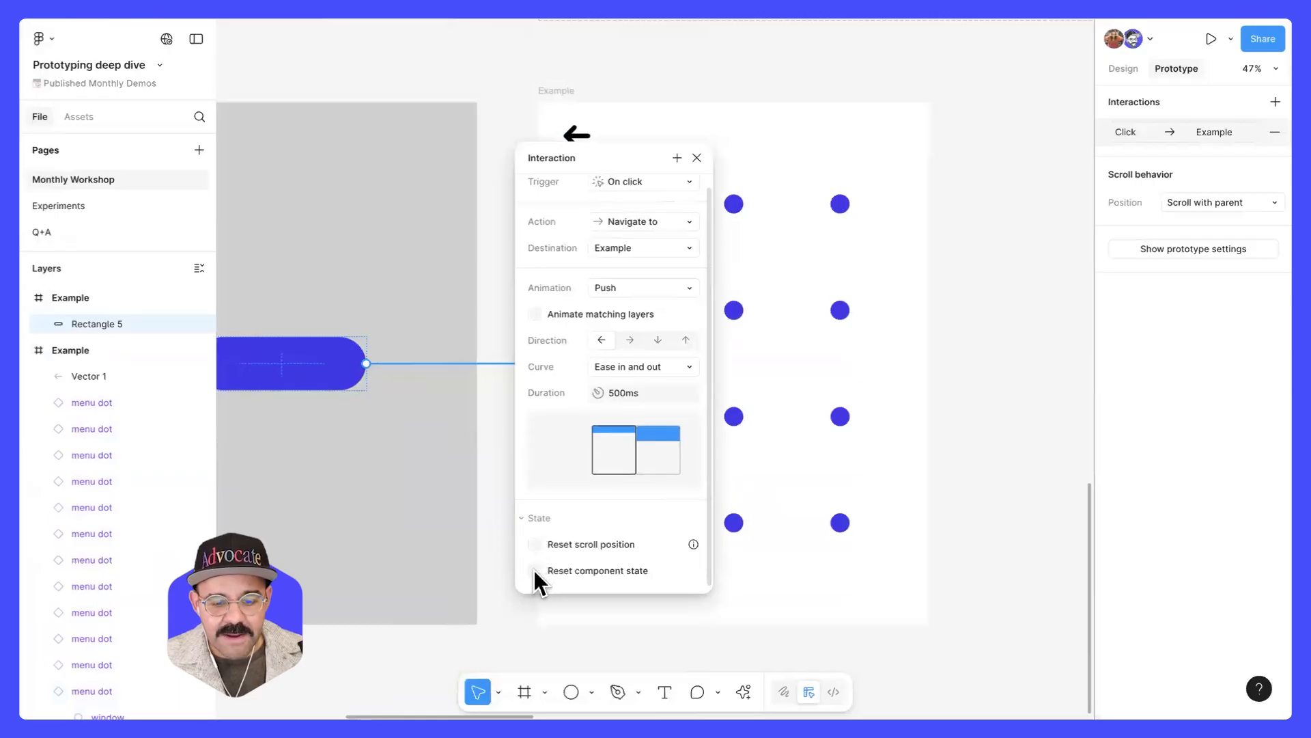
# - Examine the State options of the back arrow's Navigate to interaction
pyautogui.click(530, 280)
pyautogui.click(530, 287)
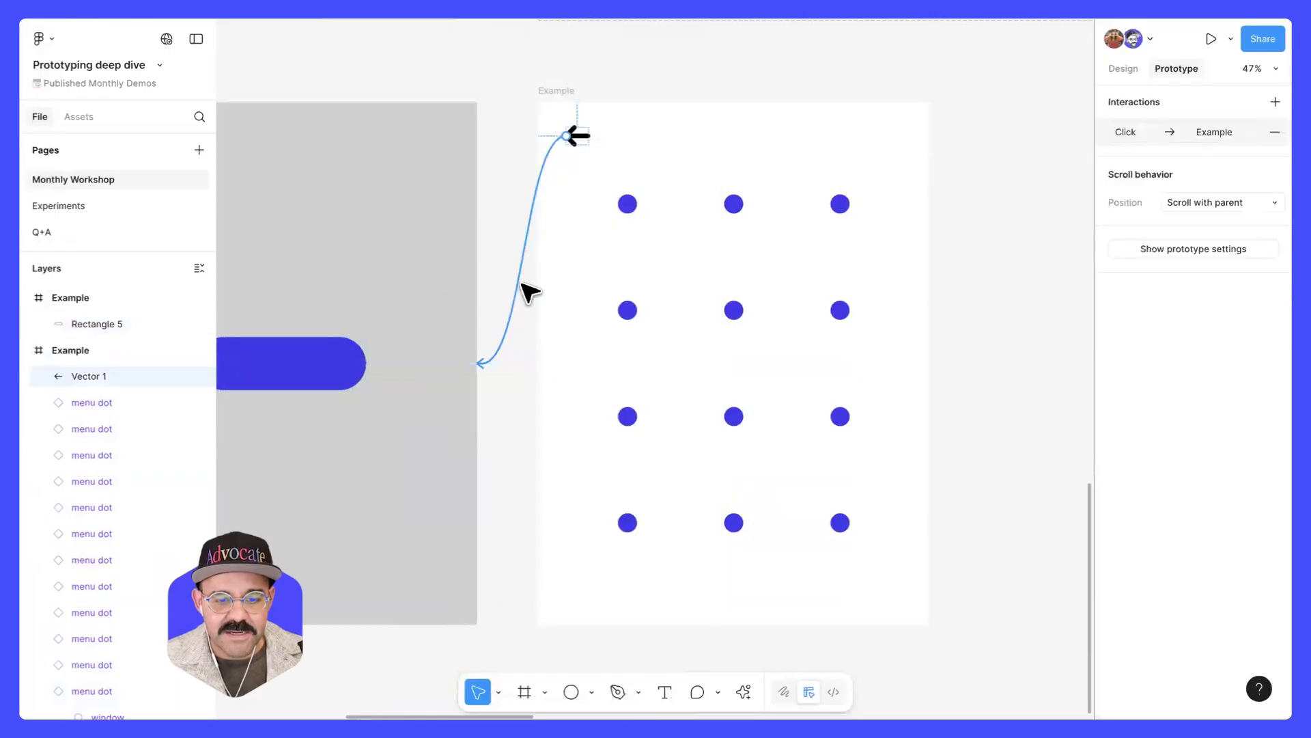
pyautogui.scroll(-2, 451, 642)
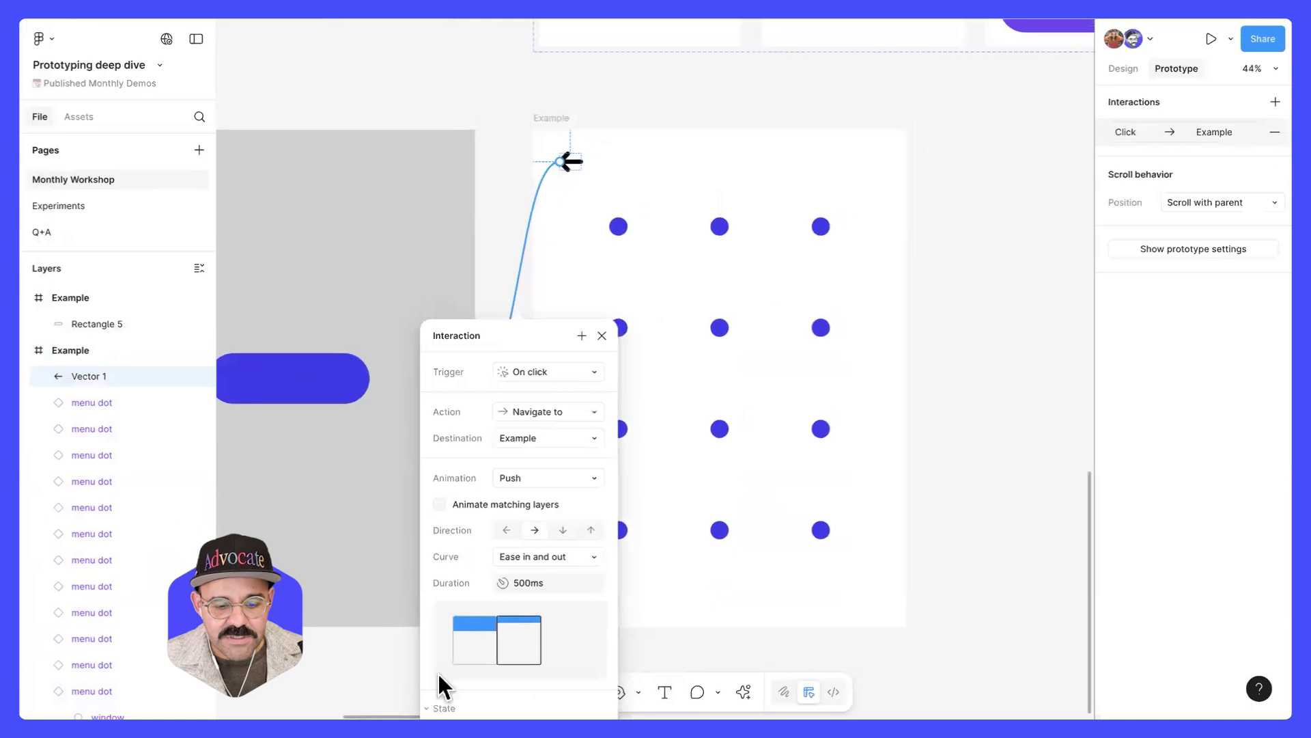
pyautogui.moveTo(539, 342); pyautogui.dragTo(569, 192)
pyautogui.click(535, 584)
pyautogui.click(501, 584)
pyautogui.scroll(-3, 489, 578)
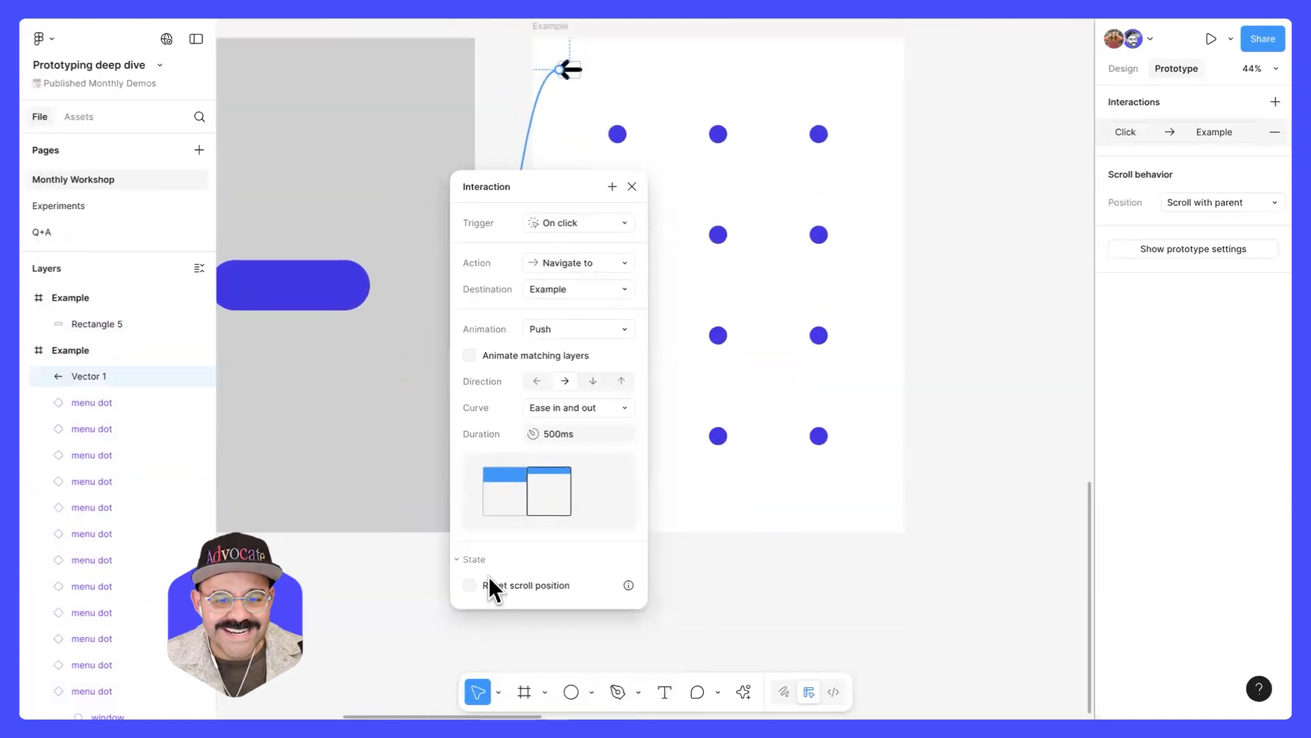
pyautogui.click(712, 58)
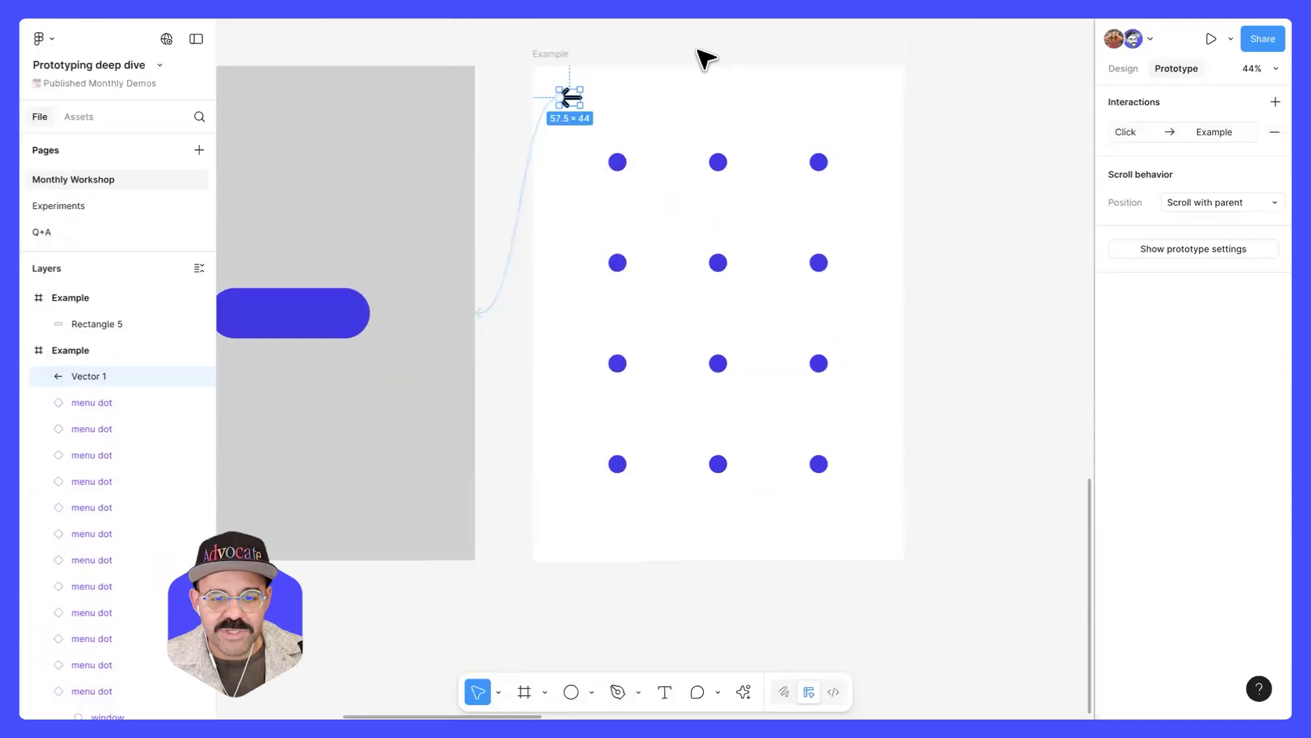
pyautogui.click(662, 47)
# - Preview the Example 1 flow, expand five menu dots, and return with the back arrow to test the component reset
pyautogui.hscroll(-3, 761, 53)
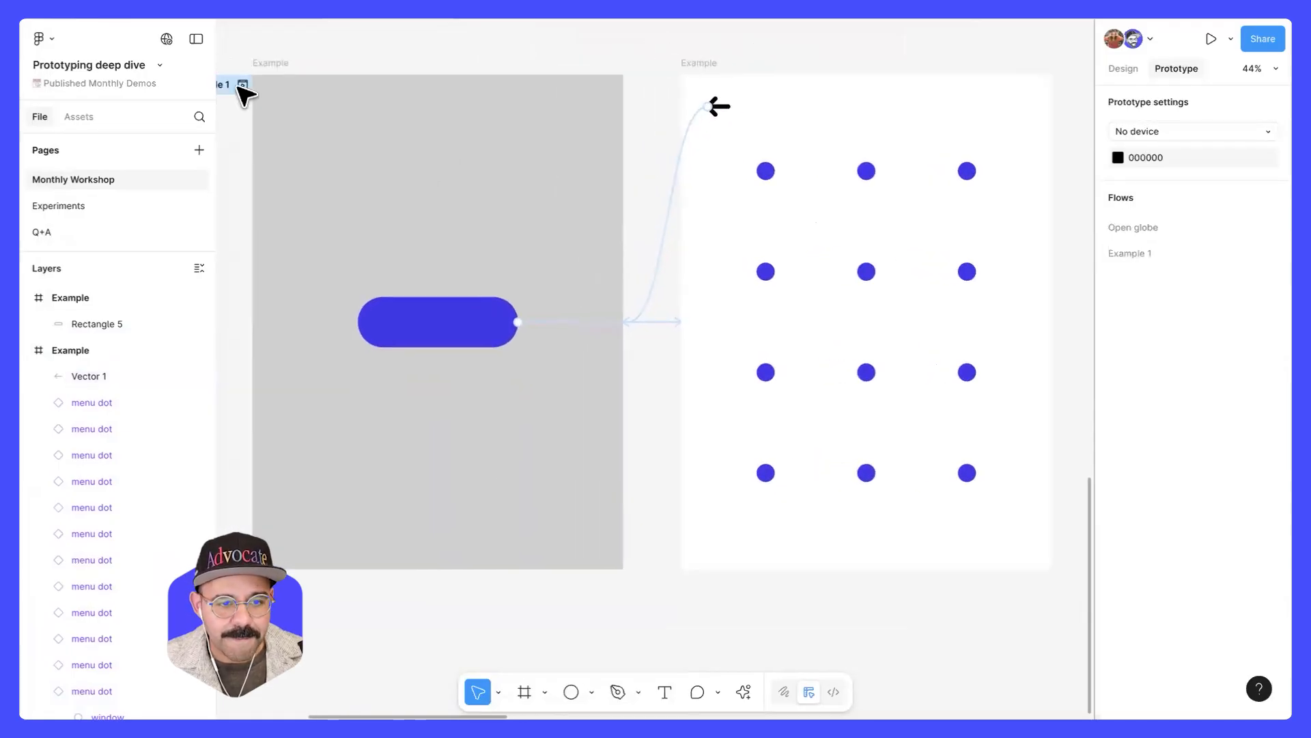
pyautogui.click(260, 128)
pyautogui.hotkey('shift', 'space')
pyautogui.click(290, 369)
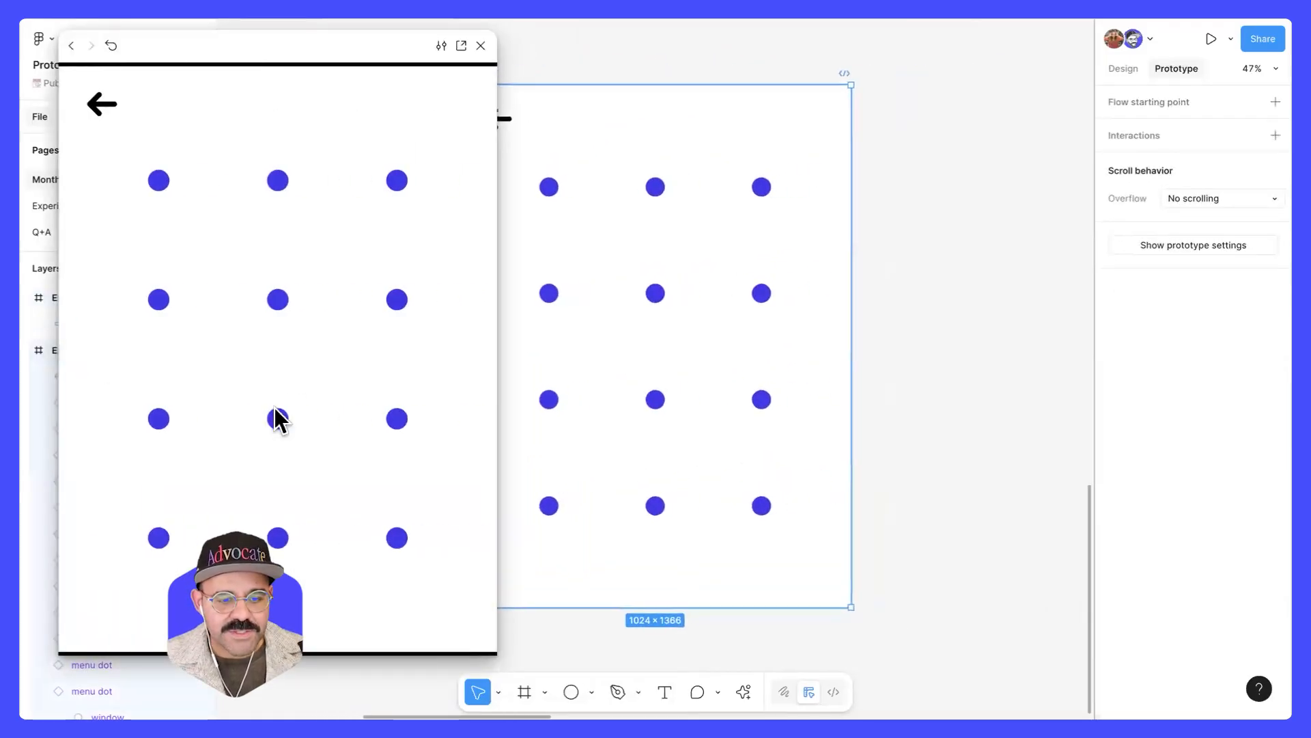
pyautogui.click(279, 299)
pyautogui.click(160, 299)
pyautogui.click(275, 181)
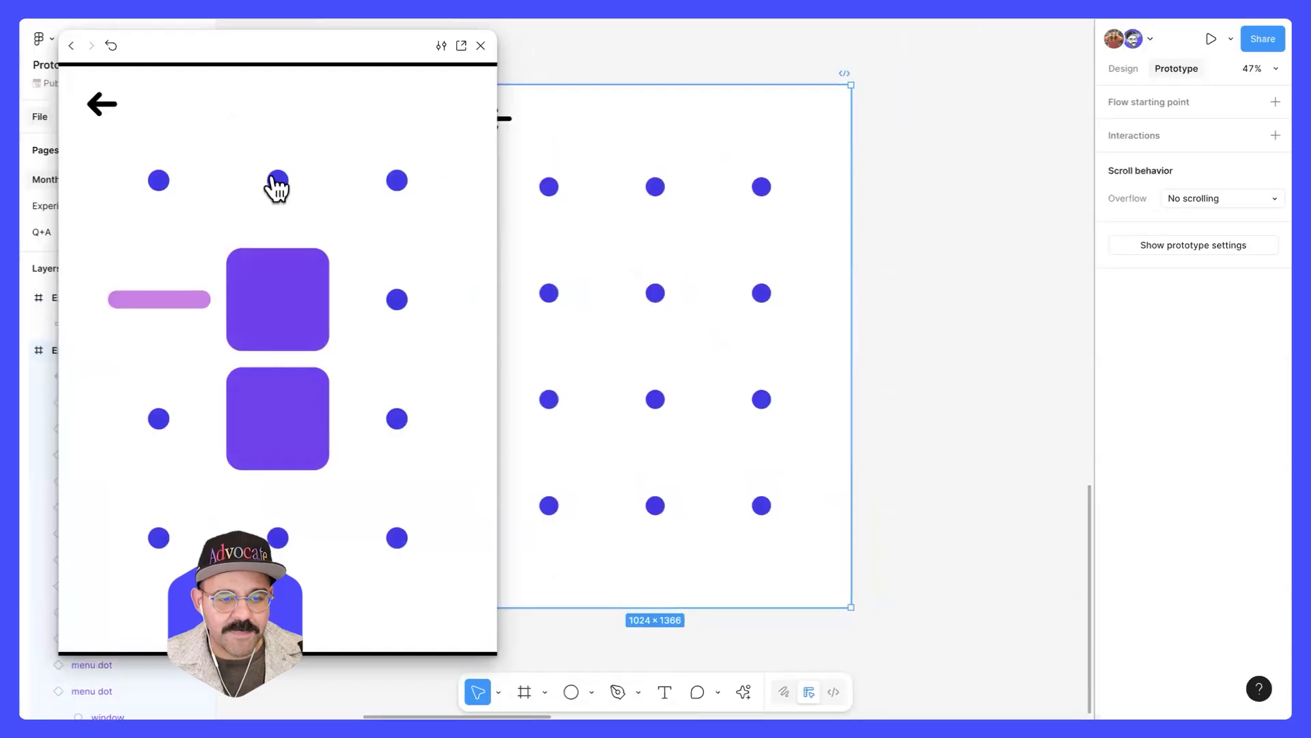
pyautogui.click(395, 181)
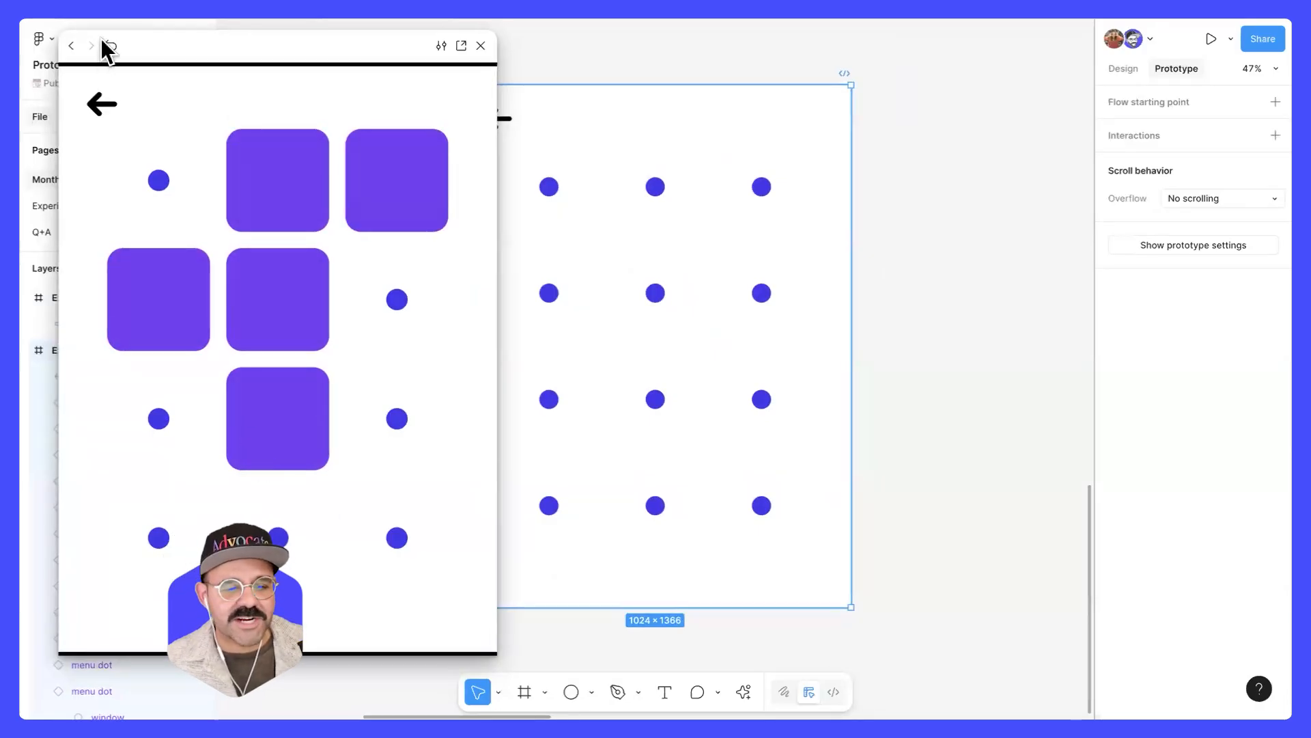
pyautogui.click(103, 112)
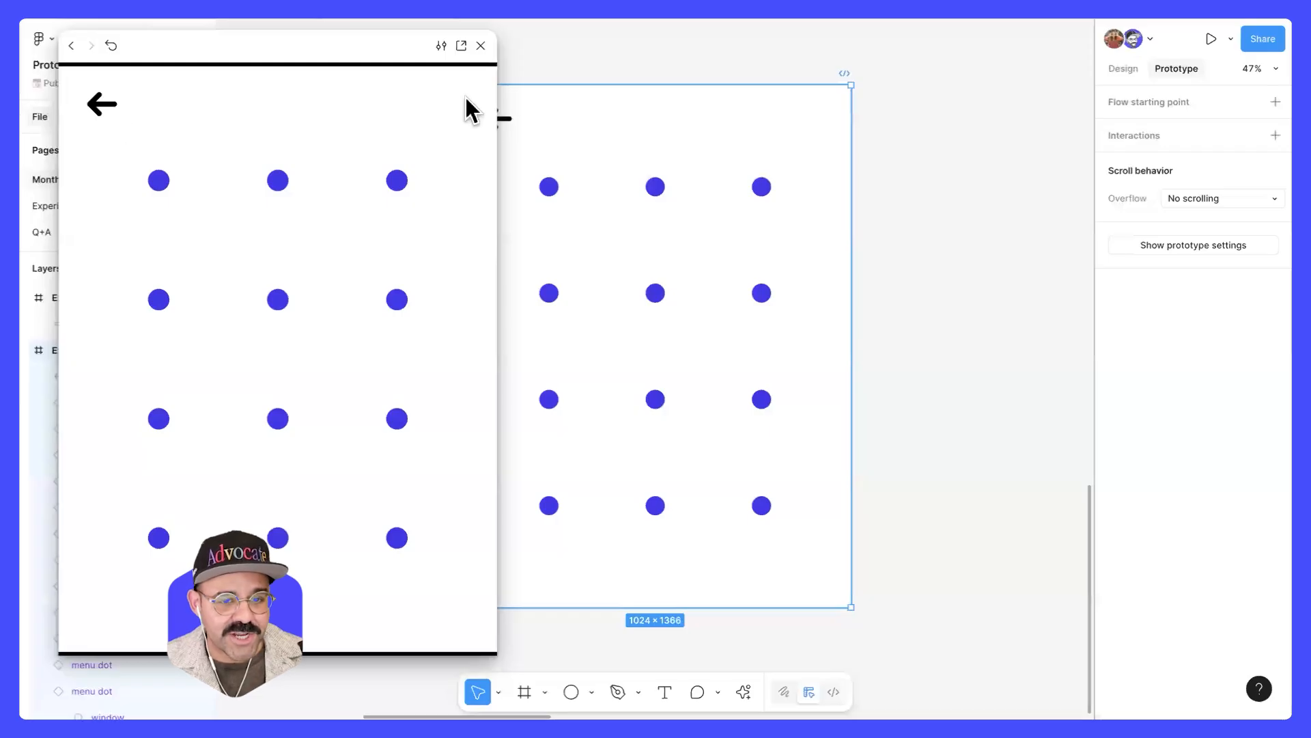
# - Close the preview and review the State options in the blue pill's interaction to the dots frame
pyautogui.click(481, 46)
pyautogui.moveTo(288, 346); pyautogui.dragTo(478, 395)
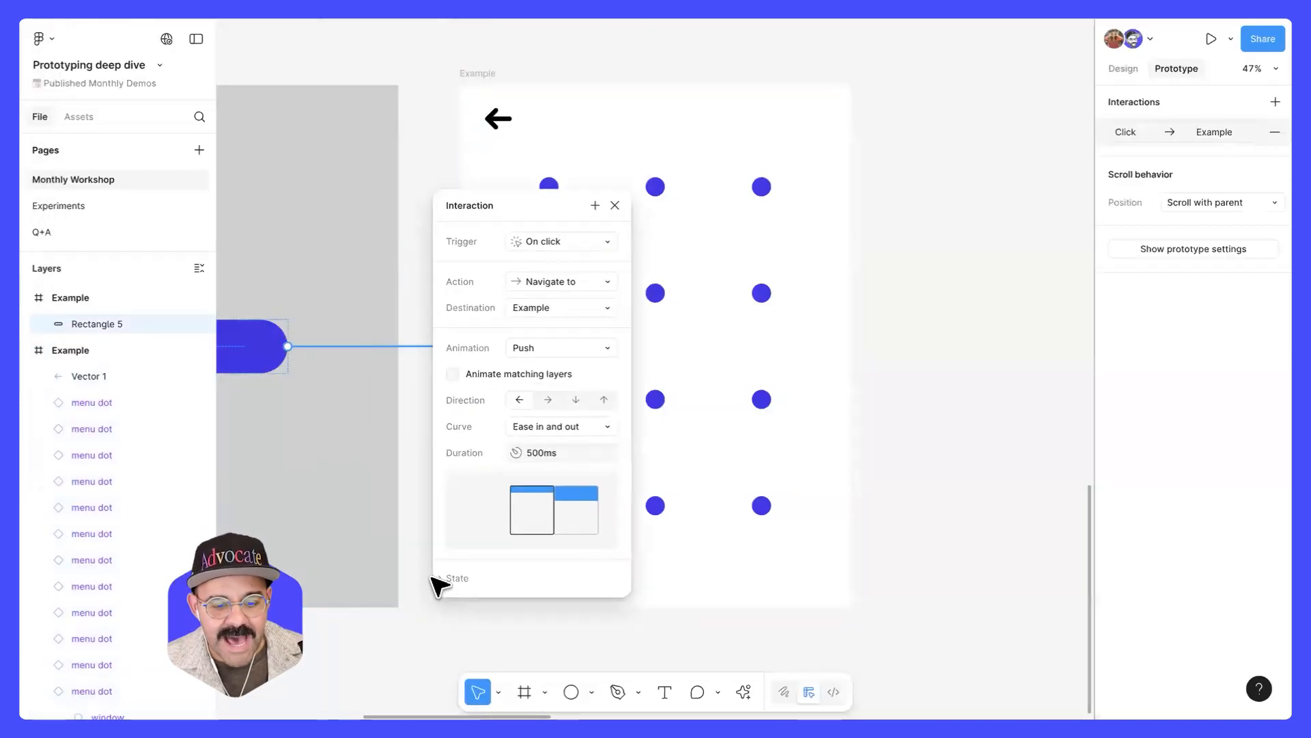
pyautogui.click(439, 577)
pyautogui.scroll(-1, 509, 602)
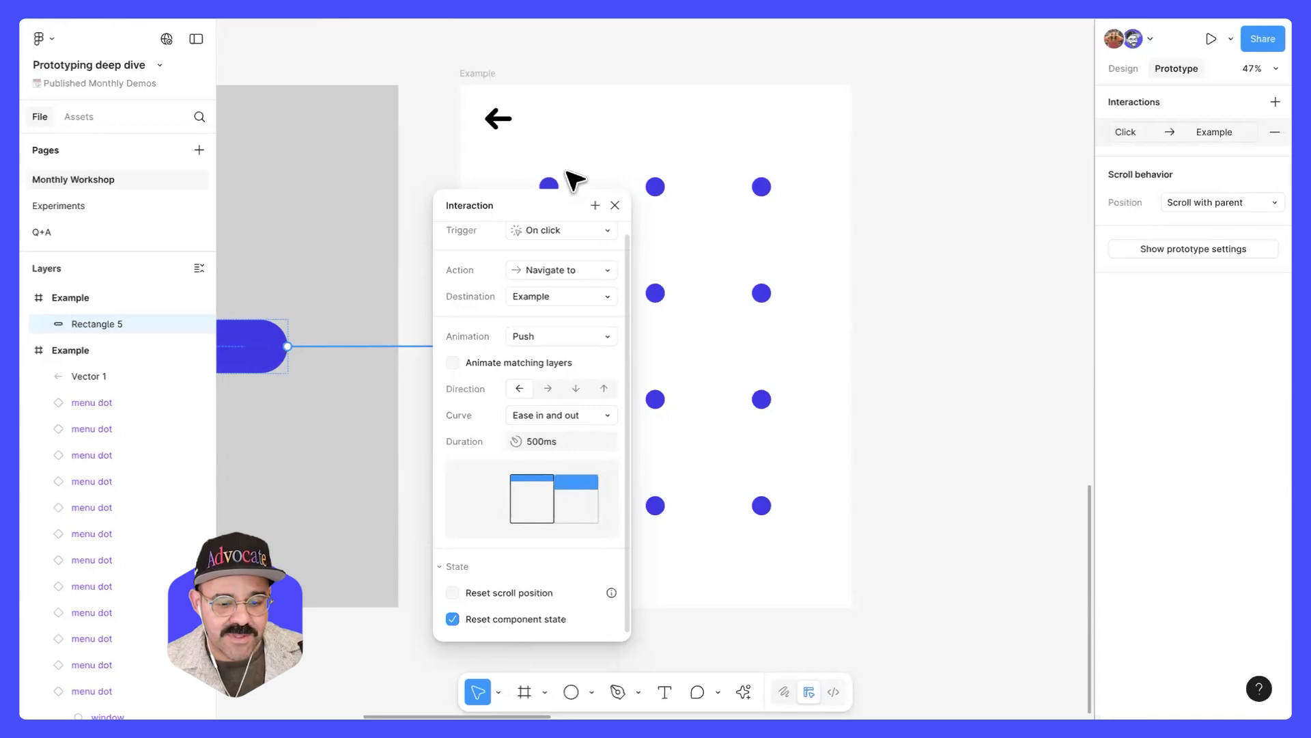
pyautogui.click(614, 205)
pyautogui.click(974, 214)
# - Replay the flow from the gray frame, expand several menu dots, and exit the preview
pyautogui.scroll(-3, 793, 261)
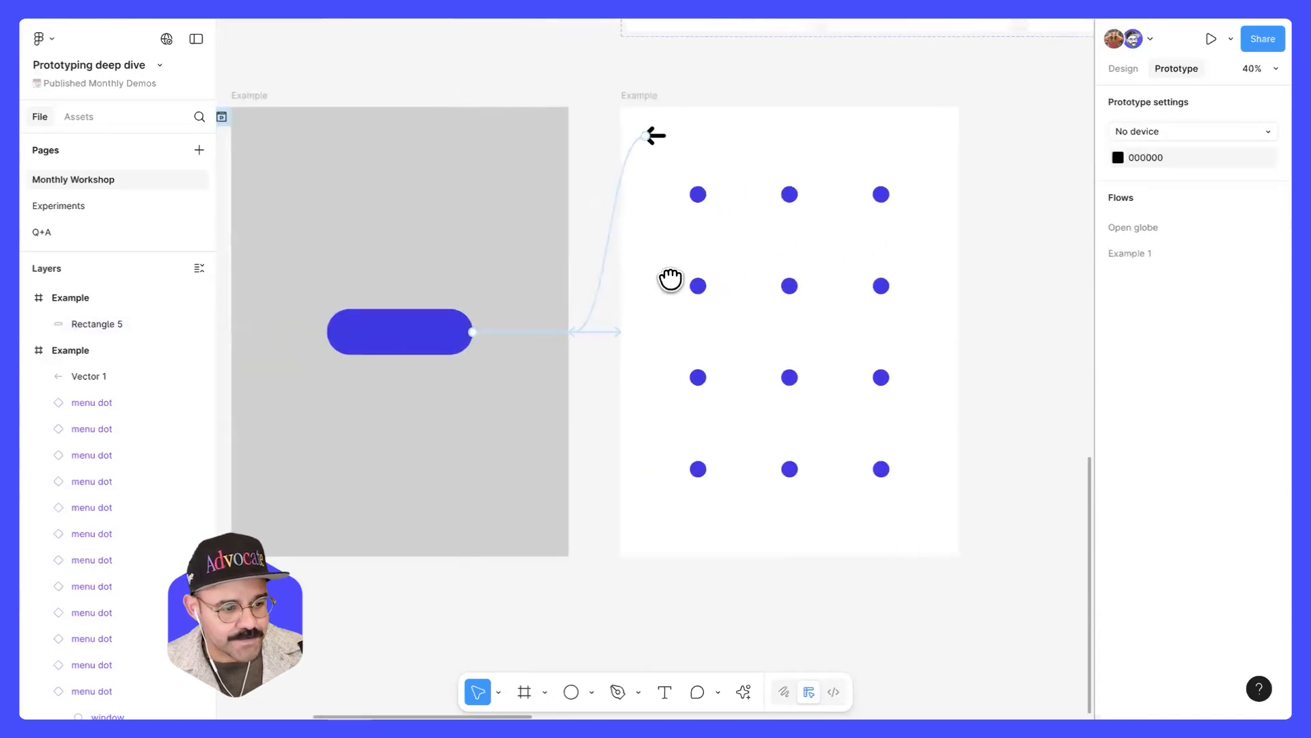
pyautogui.hscroll(-3, 670, 279)
pyautogui.click(308, 113)
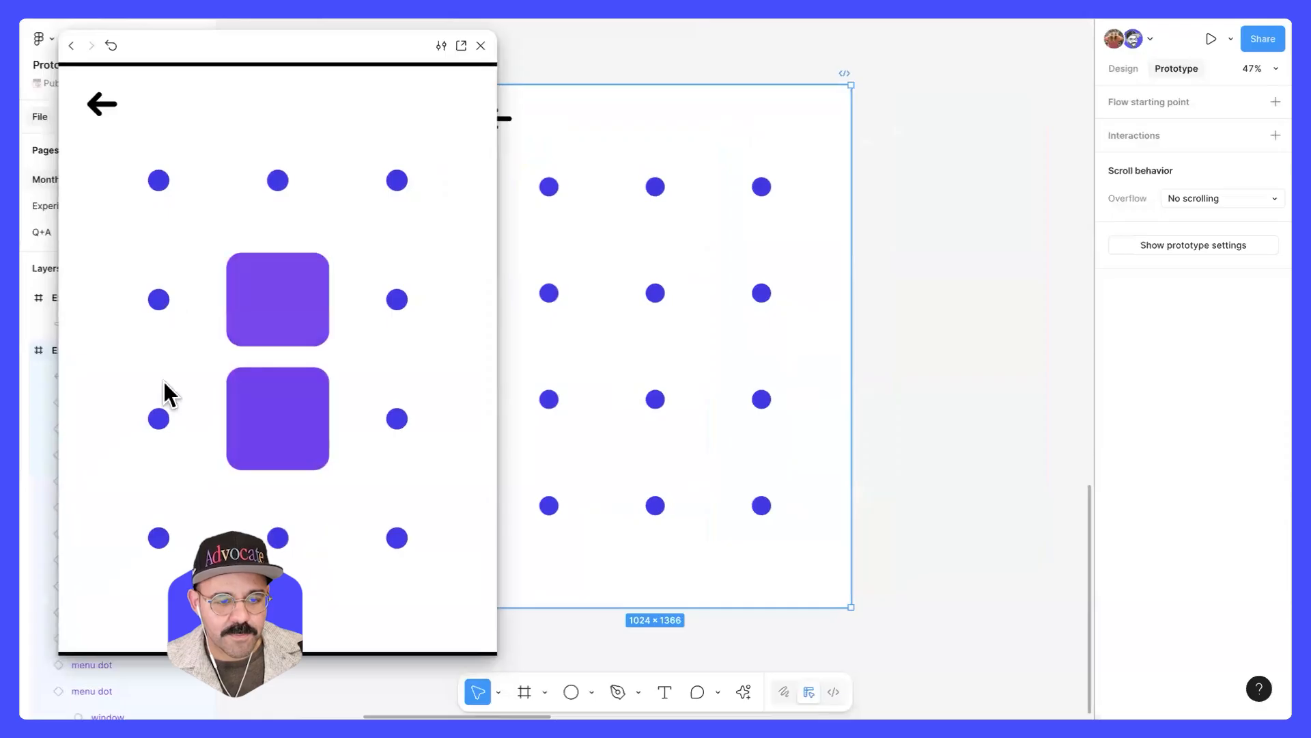
pyautogui.click(401, 299)
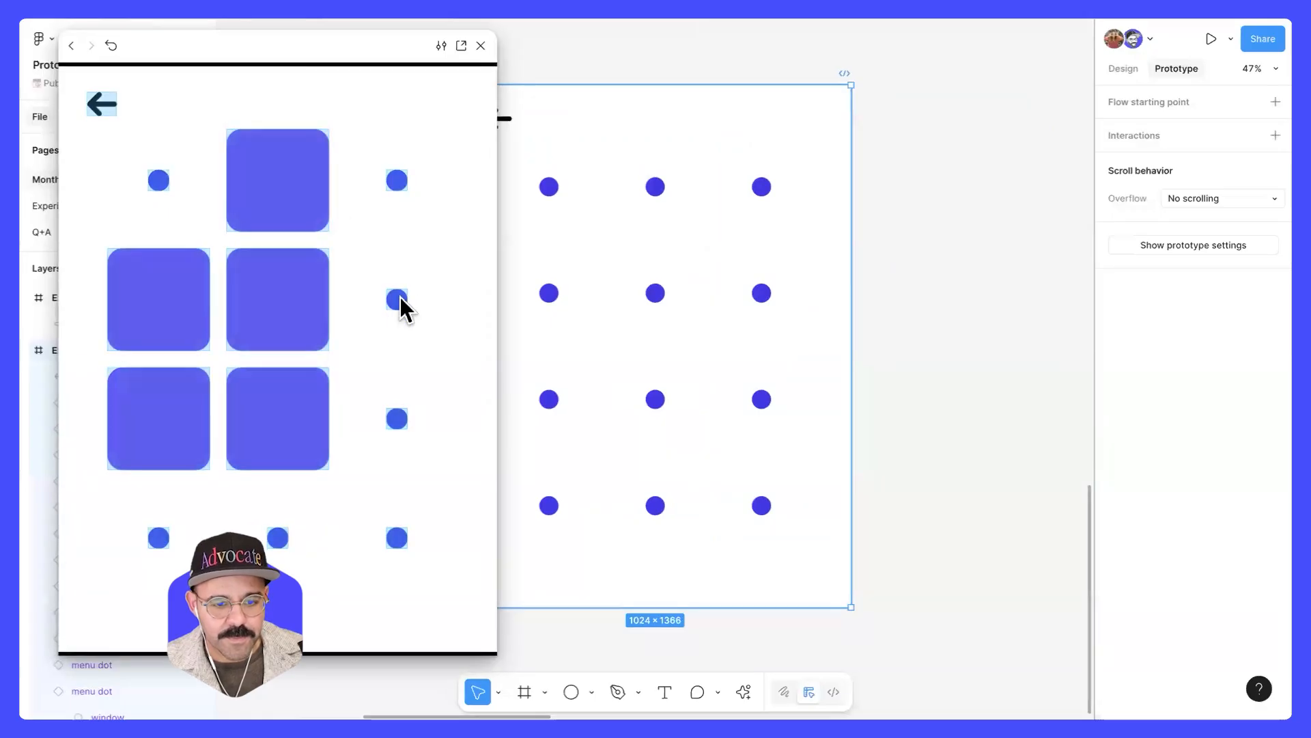
pyautogui.press('Escape')
# - Combine the Step 01 to Step 04 globe frames into a component set and name it globe
pyautogui.scroll(5, 697, 366)
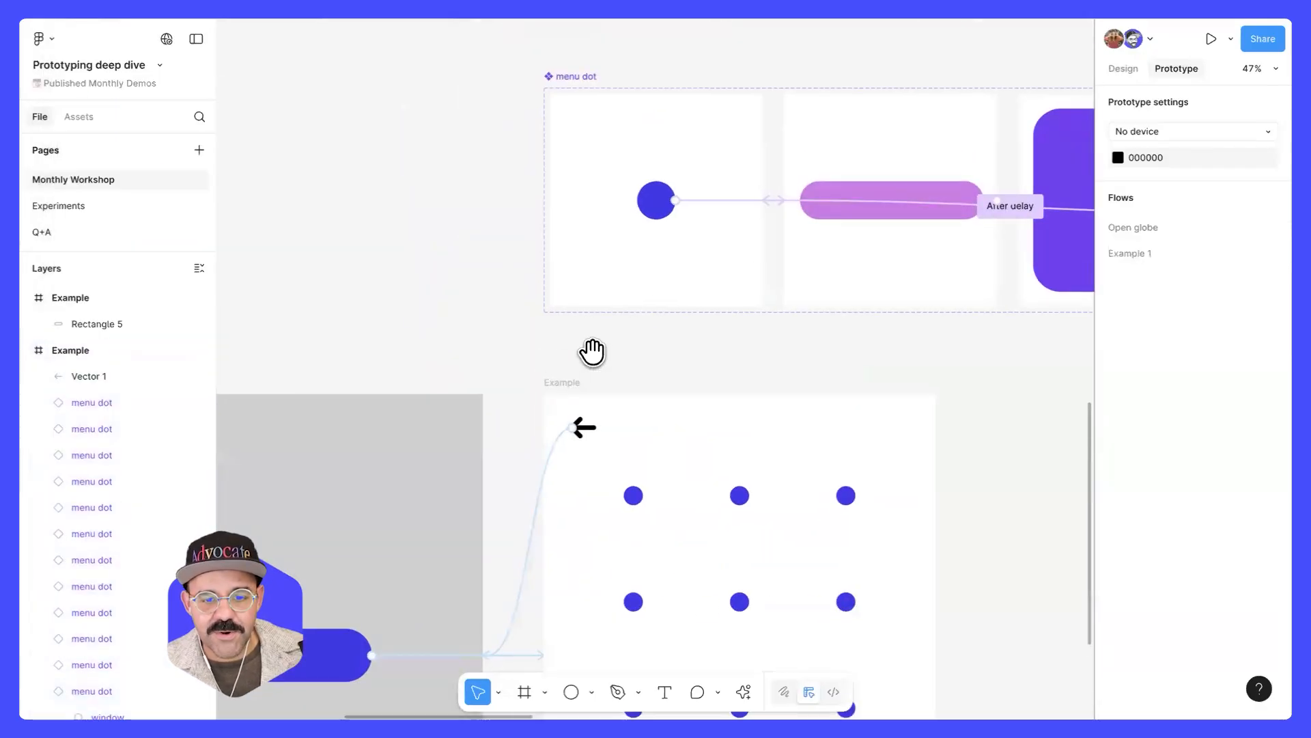
pyautogui.scroll(-5, 593, 352)
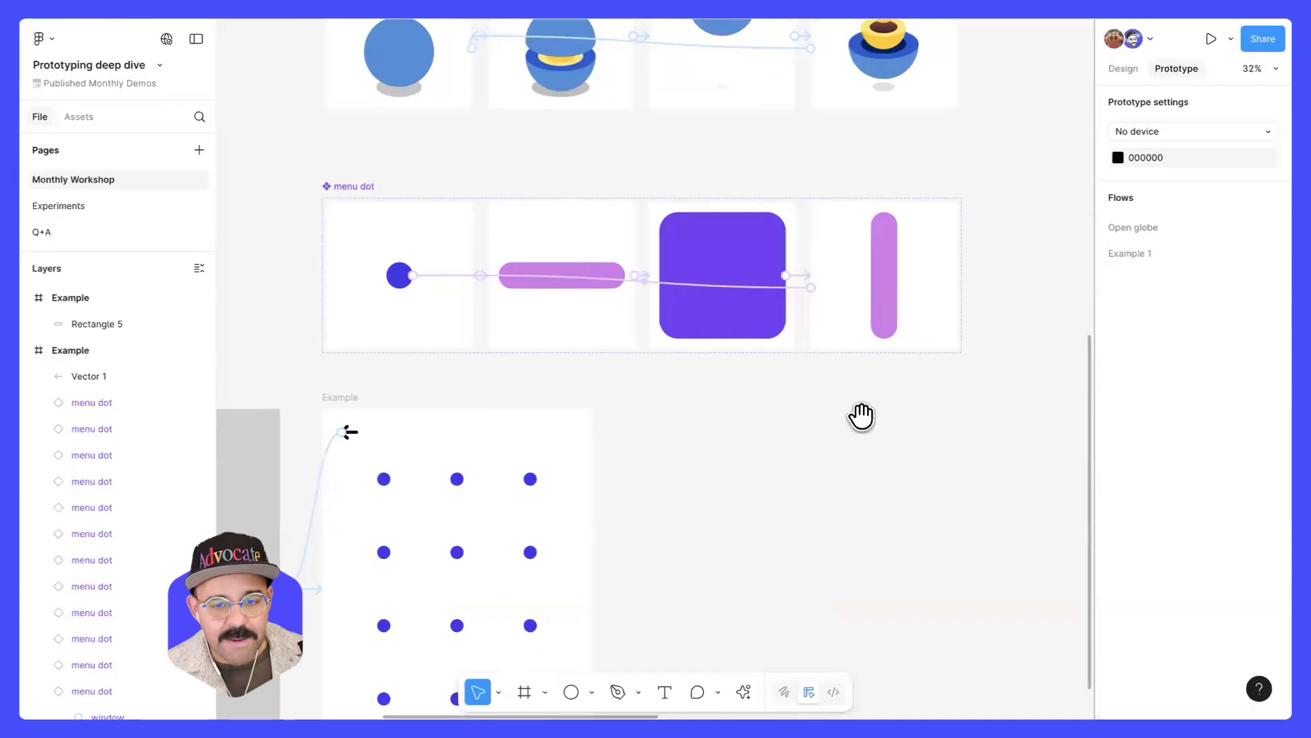
pyautogui.scroll(5, 860, 413)
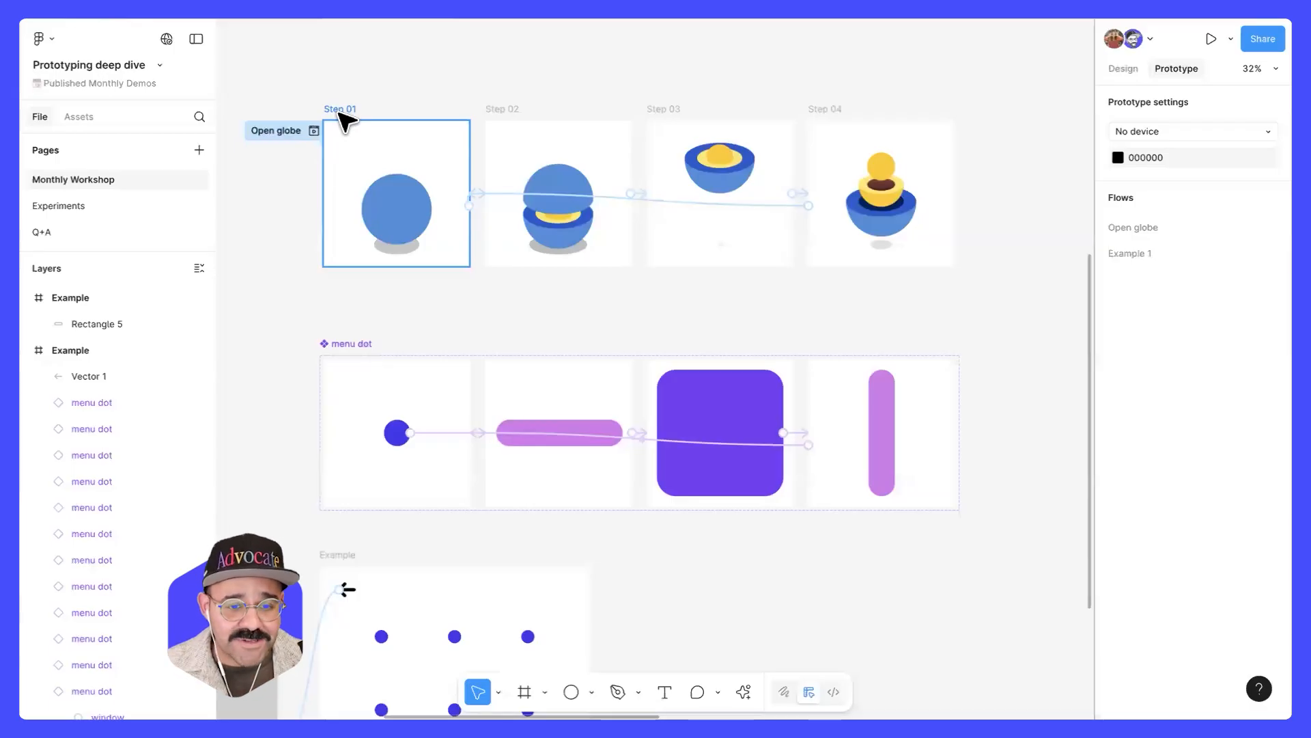
pyautogui.moveTo(294, 82); pyautogui.dragTo(998, 293)
pyautogui.click(1134, 72)
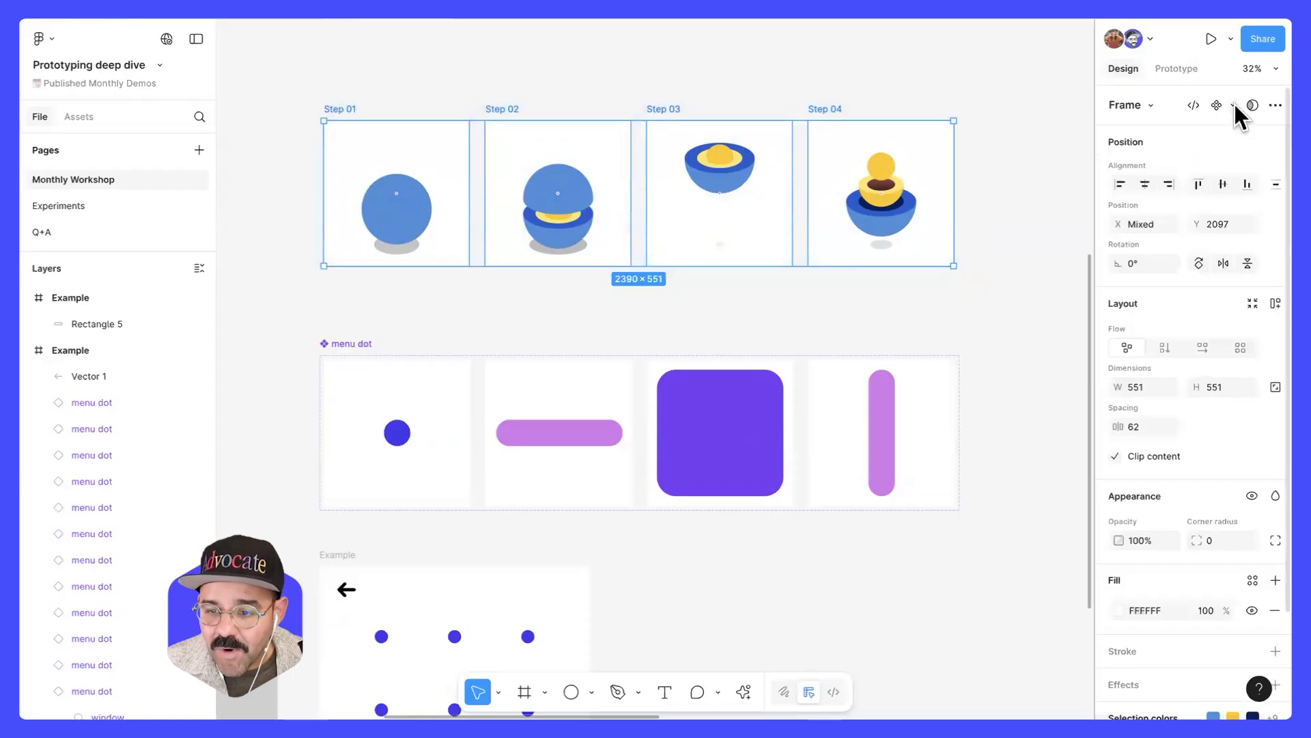
pyautogui.click(1233, 105)
pyautogui.click(1220, 171)
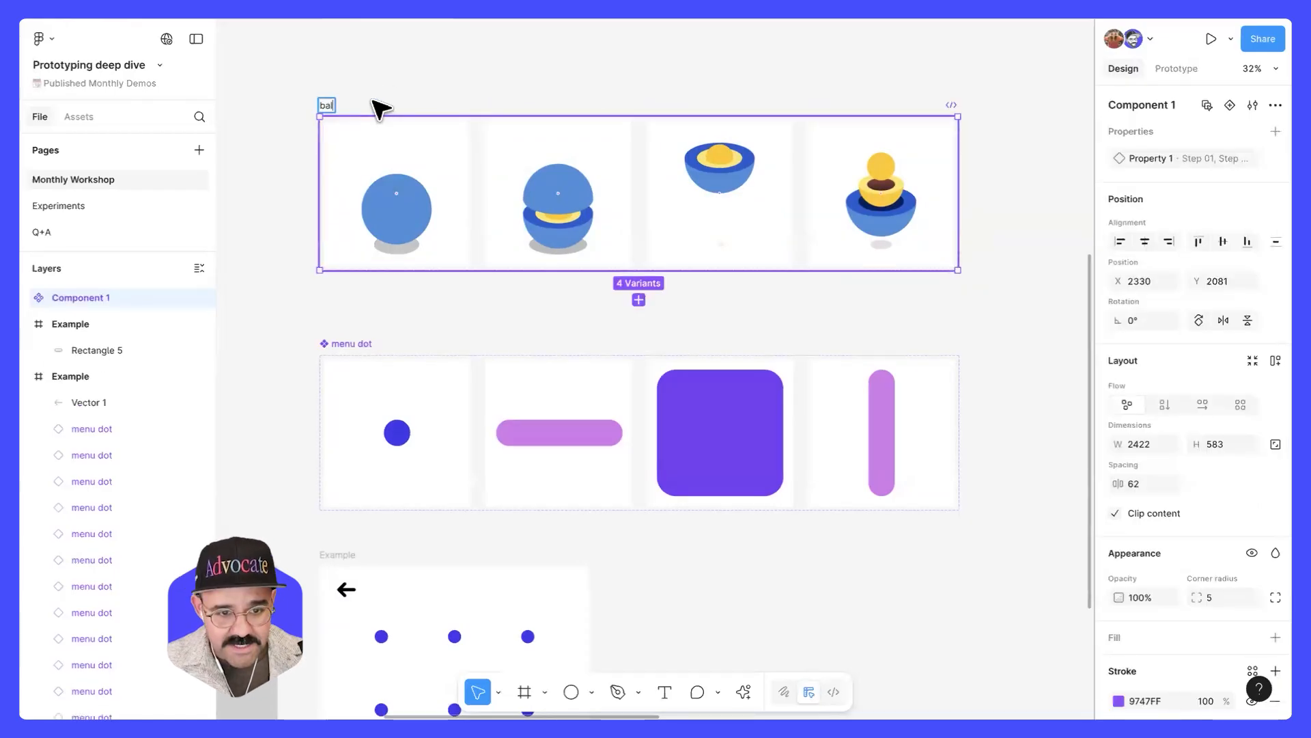
pyautogui.write('globe')
pyautogui.press('Return')
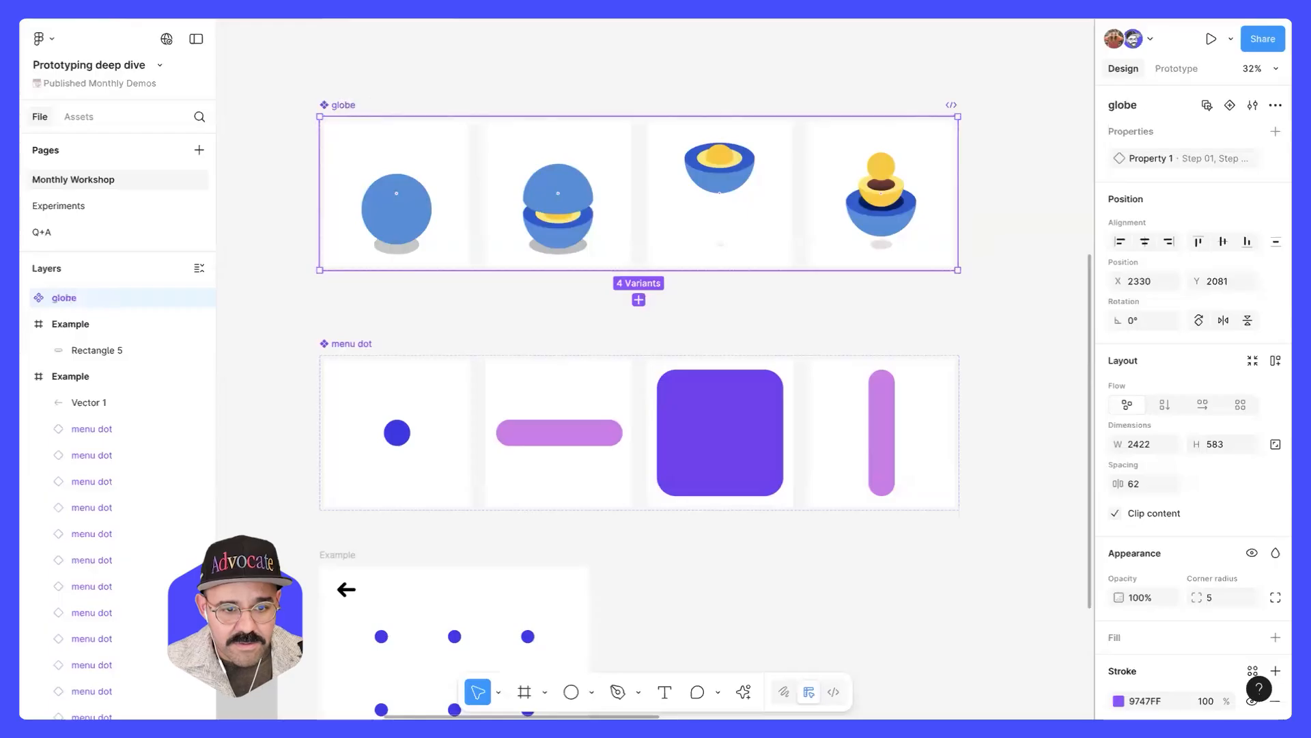
# - Copy the globe's Step 01 variant and paste it to replace the middle menu dot in the Example frame's third row
pyautogui.click(431, 160)
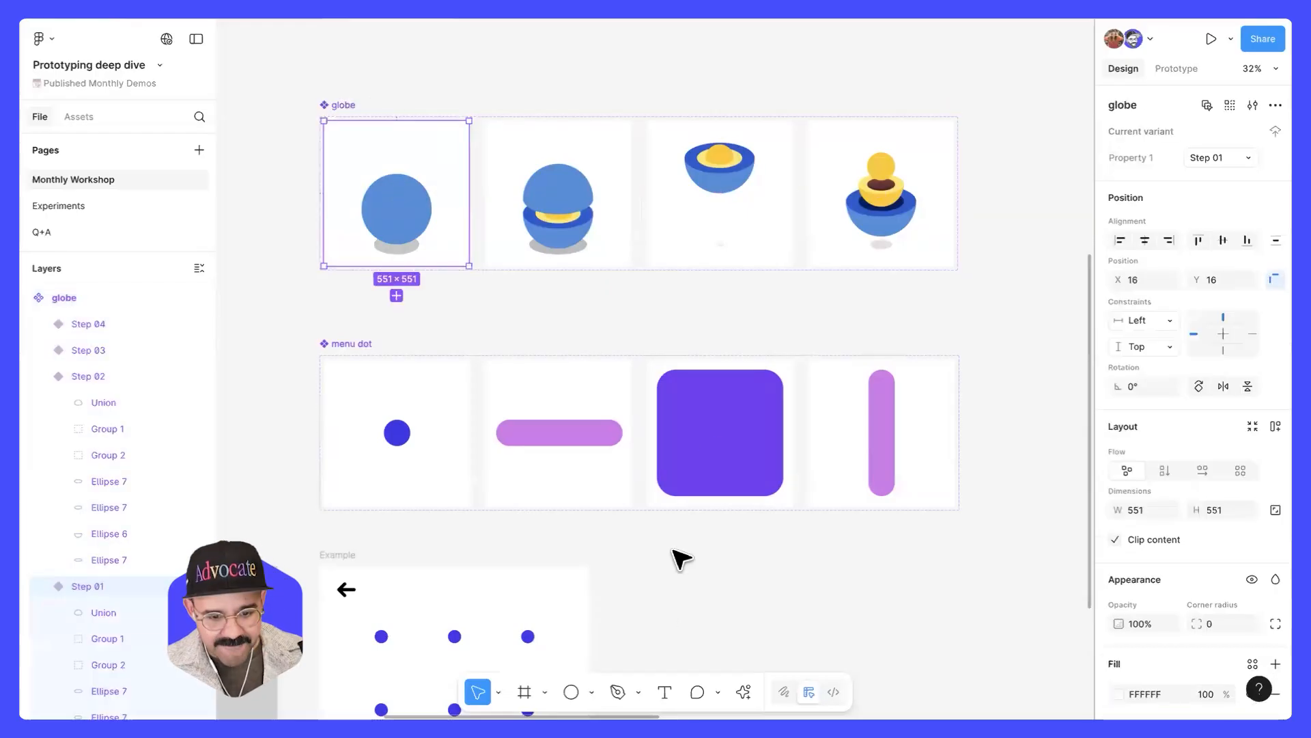
pyautogui.click(659, 497)
pyautogui.click(660, 610)
pyautogui.scroll(-5, 674, 462)
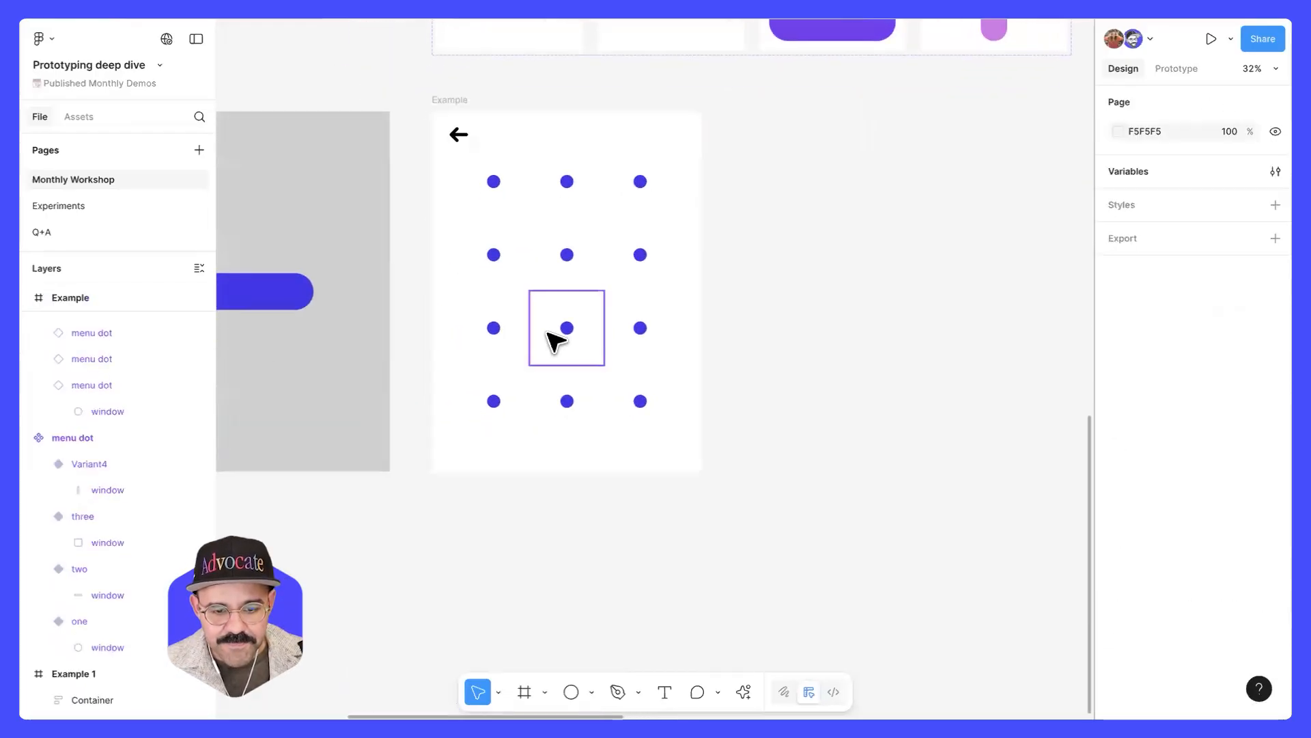
pyautogui.scroll(3, 556, 337)
pyautogui.click(585, 307)
pyautogui.rightClick(597, 295)
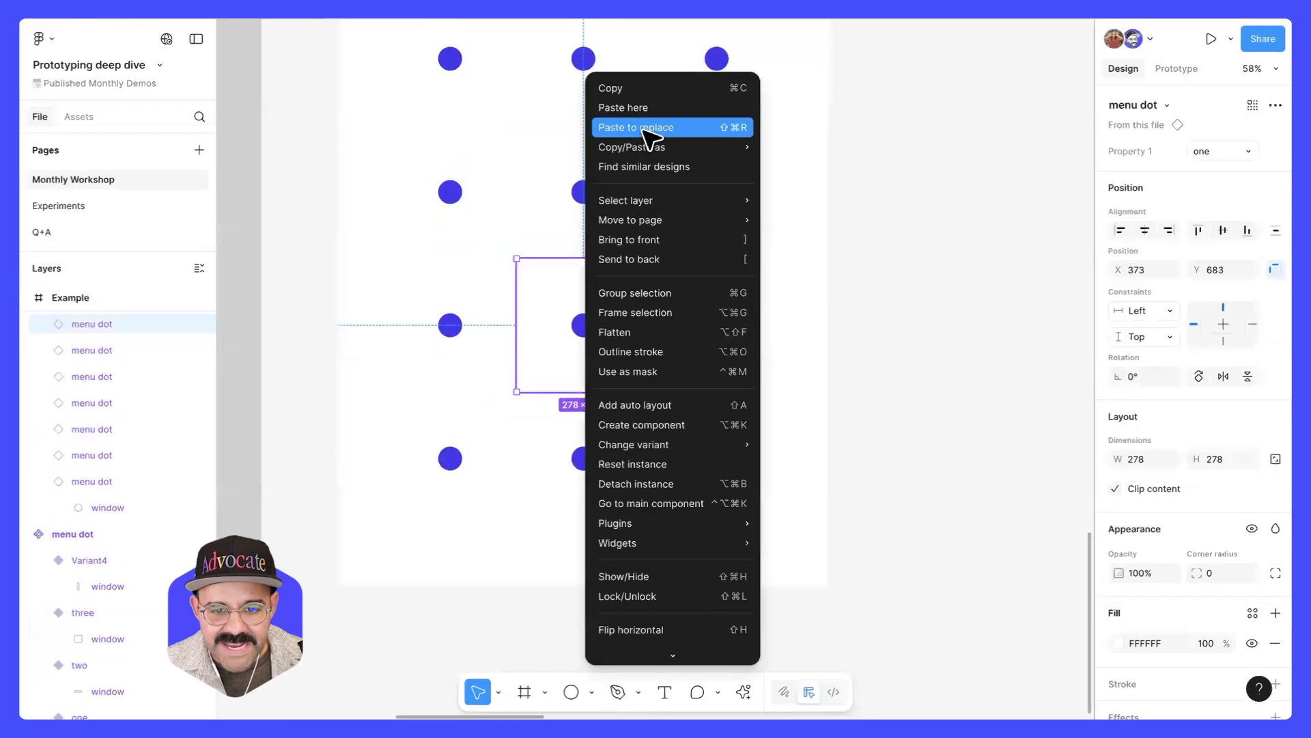
pyautogui.click(651, 127)
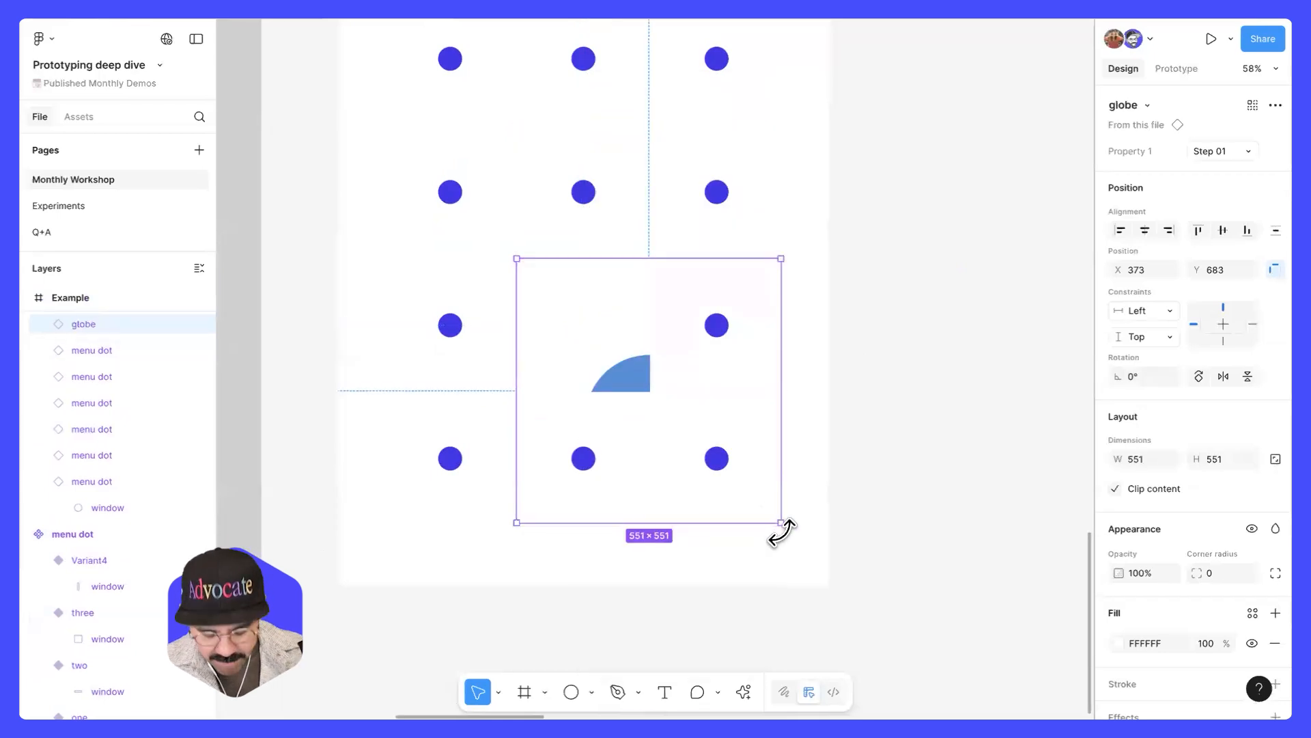
# - Scale the pasted globe instance proportionally to 278 × 278
pyautogui.press('k')
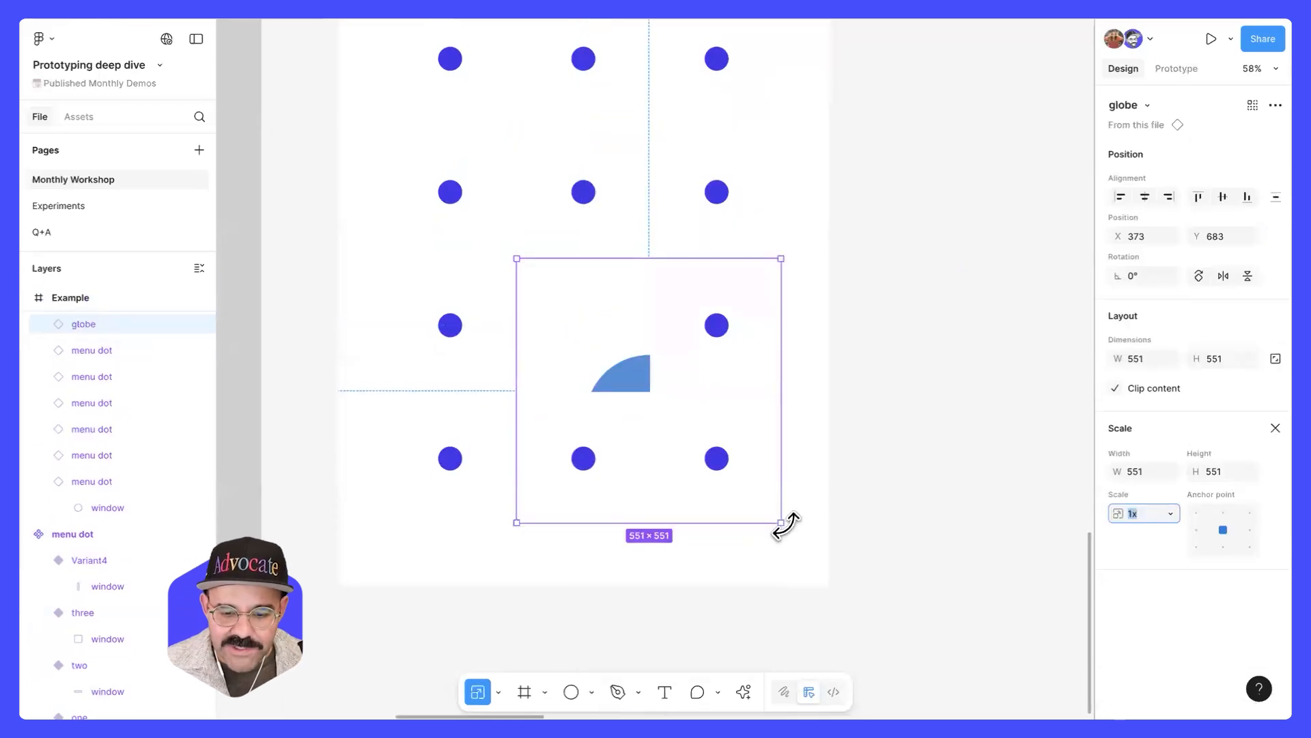
pyautogui.moveTo(781, 523); pyautogui.dragTo(621, 391)
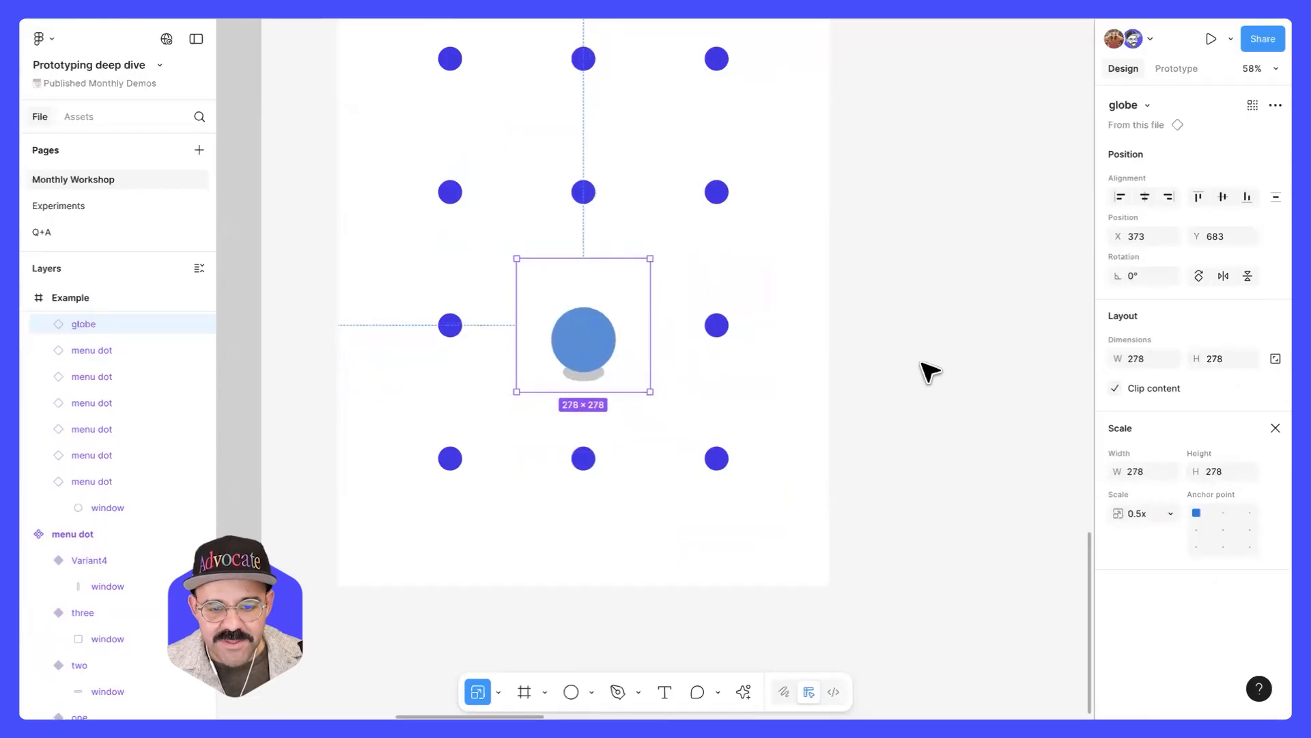
pyautogui.click(924, 364)
# - Preview the flow from the gray frame, navigate through the blue pill, and test the globe's opening animation among the dots
pyautogui.press('space')
pyautogui.moveTo(926, 355); pyautogui.dragTo(956, 468)
pyautogui.keyDown('ctrl'); pyautogui.scroll(-5, 573, 157); pyautogui.keyUp('ctrl')
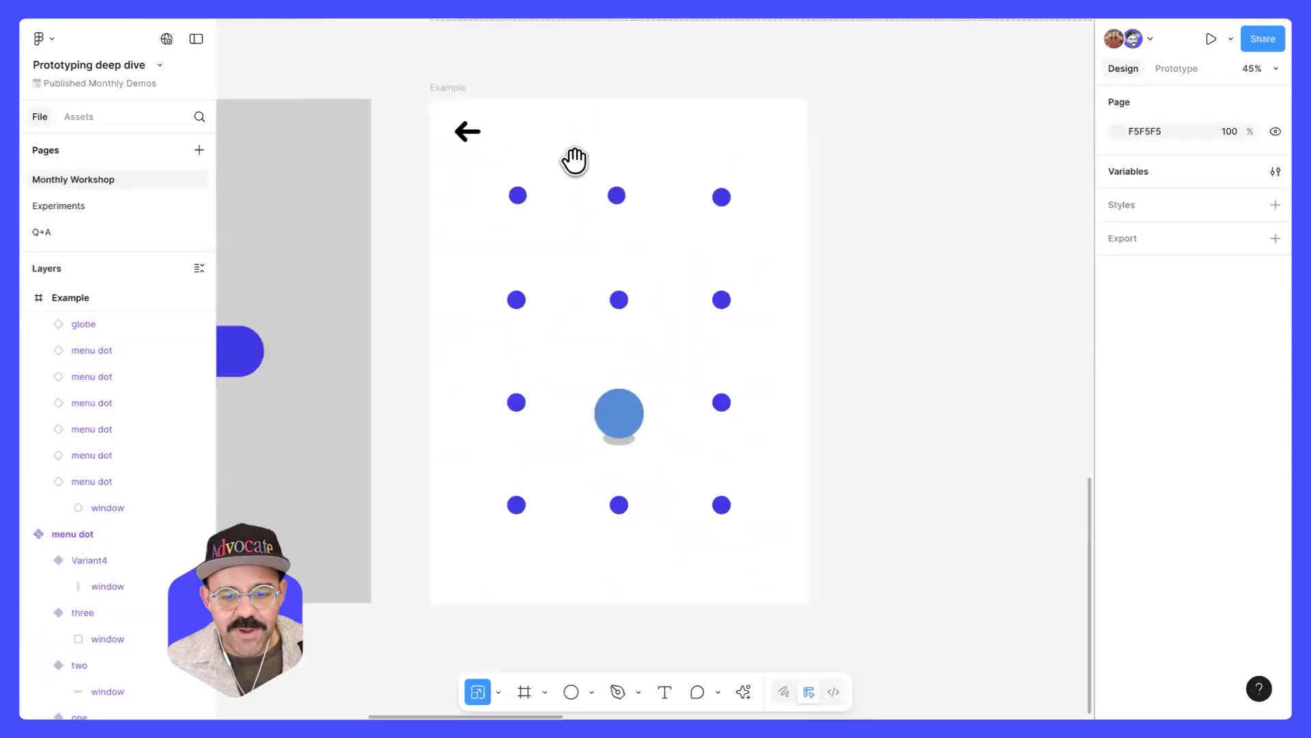
pyautogui.click(263, 127)
pyautogui.hotkey('shift', 'space')
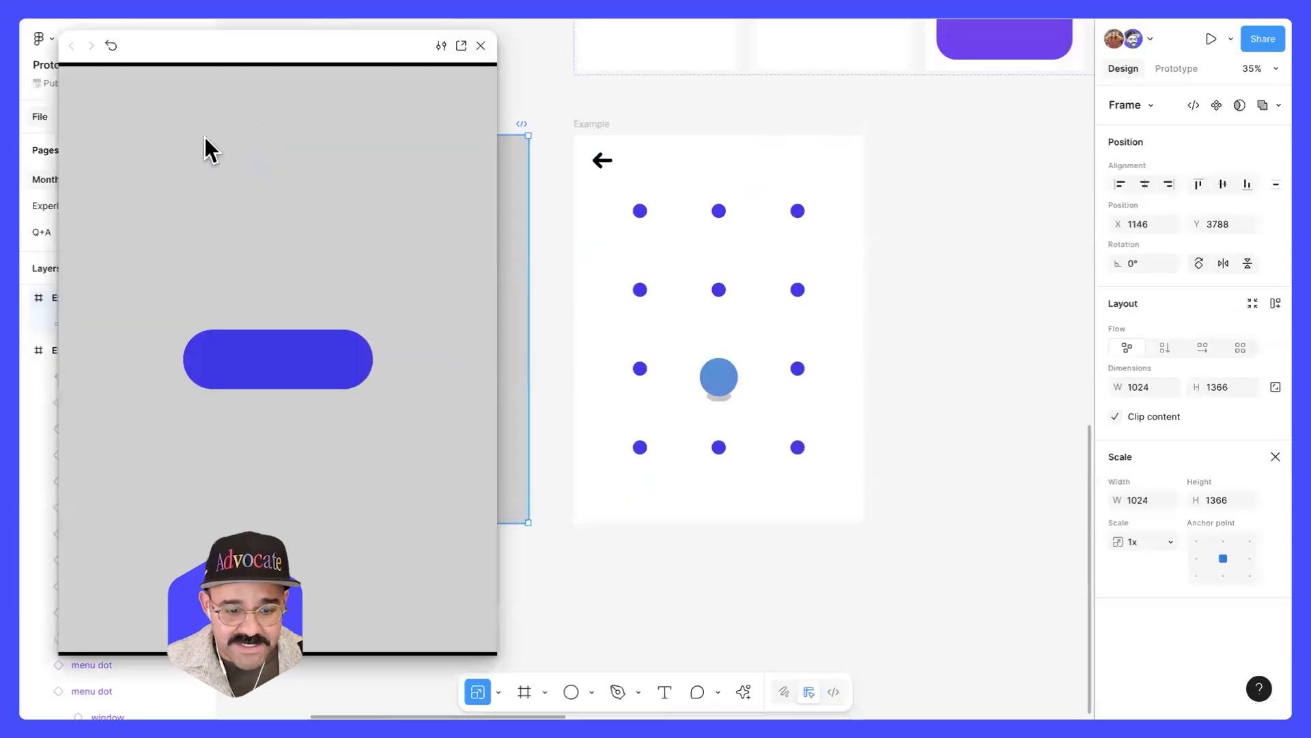
pyautogui.click(243, 360)
pyautogui.click(275, 438)
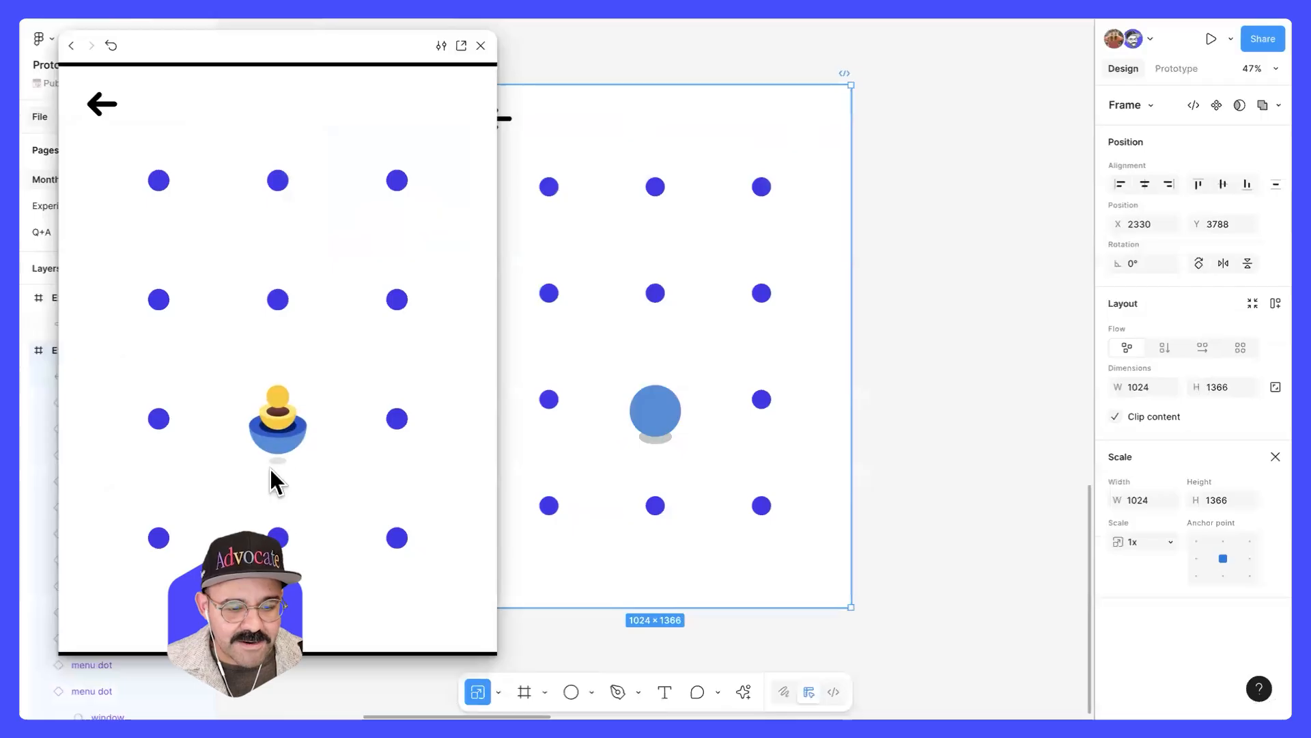
pyautogui.click(481, 46)
# - Select the globe instance in the dots frame and exit the Scale tool to show its component properties
pyautogui.click(687, 414)
pyautogui.scroll(3, 686, 415)
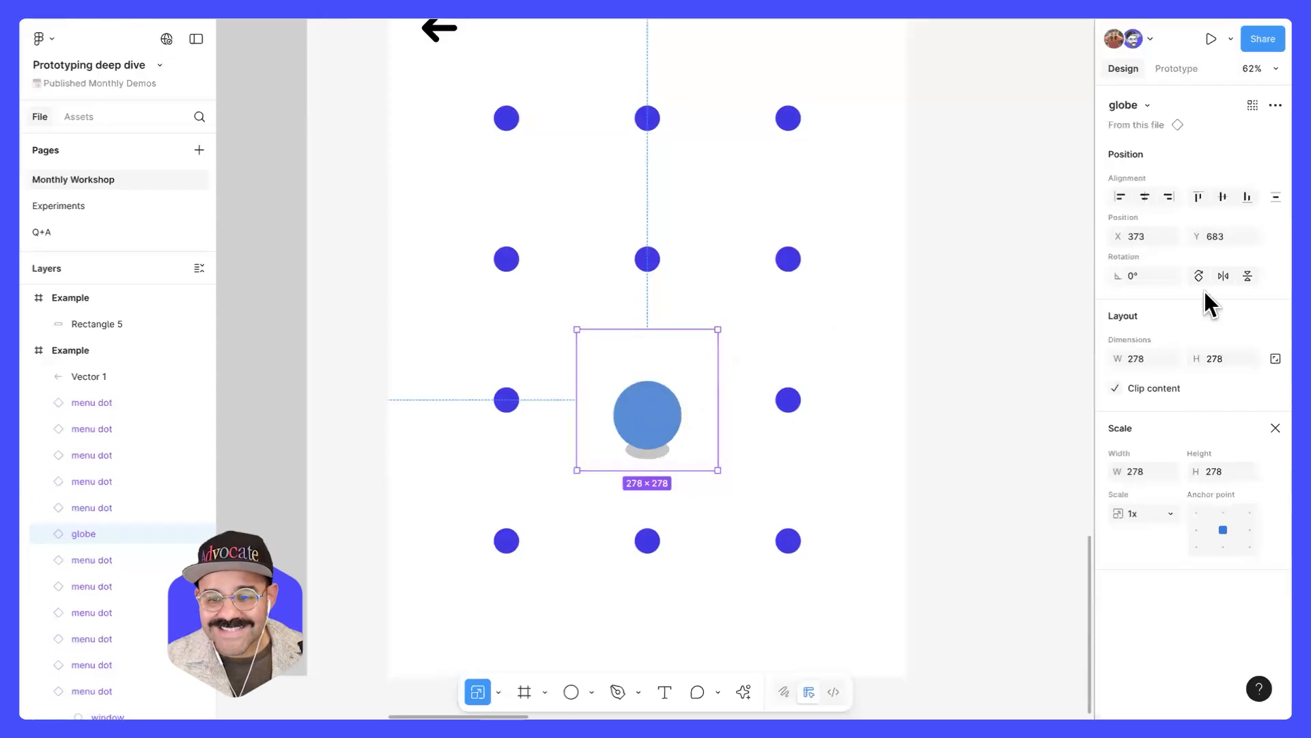
pyautogui.click(1275, 427)
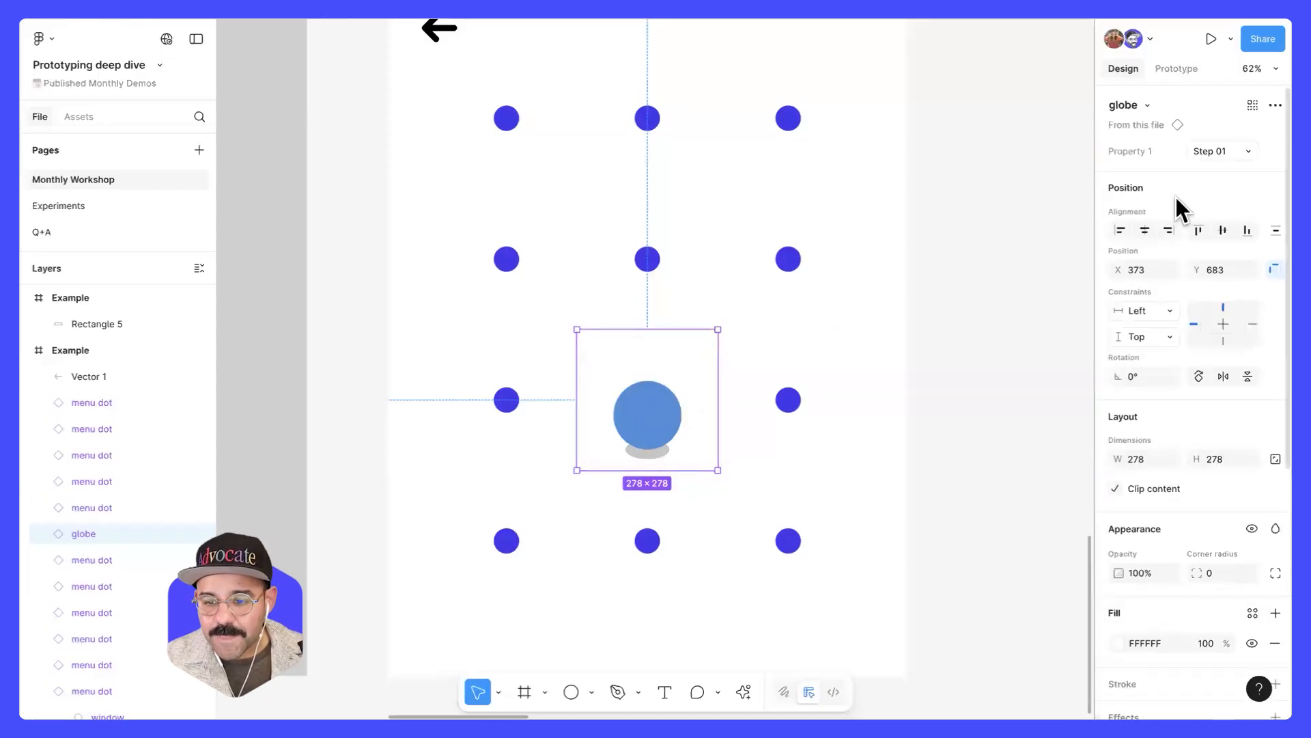
# - Cycle the globe instance through its Step 02, Step 03 and Step 04 variants, returning it to Step 01
pyautogui.click(1222, 160)
pyautogui.click(1223, 162)
pyautogui.click(1226, 152)
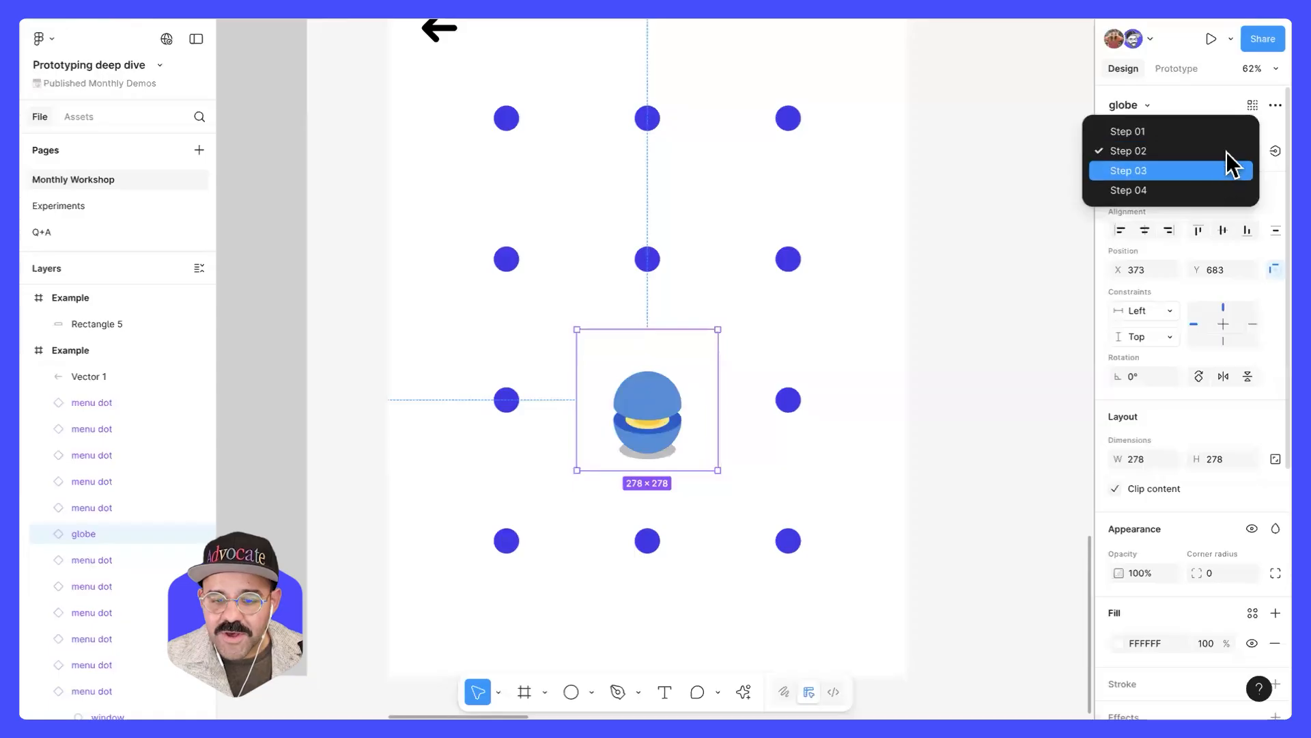
pyautogui.click(1228, 164)
pyautogui.click(1228, 147)
pyautogui.click(1224, 167)
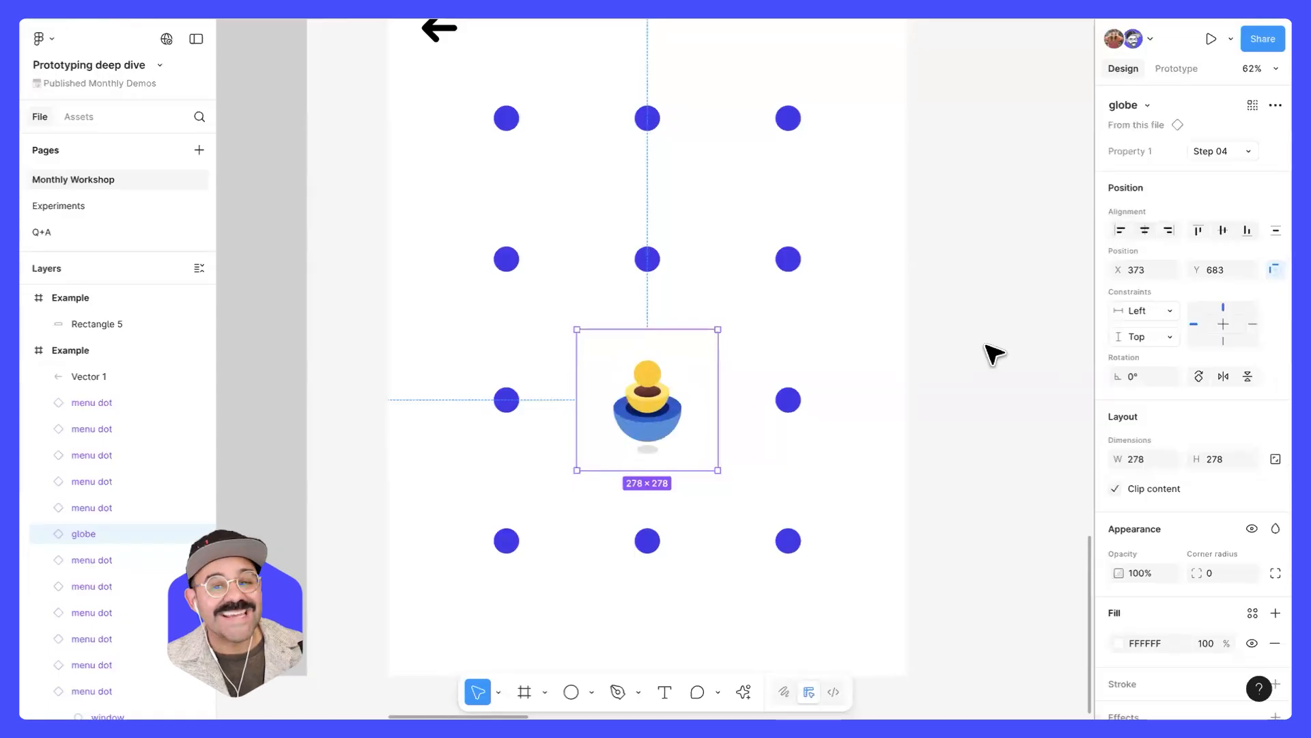
pyautogui.click(1218, 147)
pyautogui.click(1203, 93)
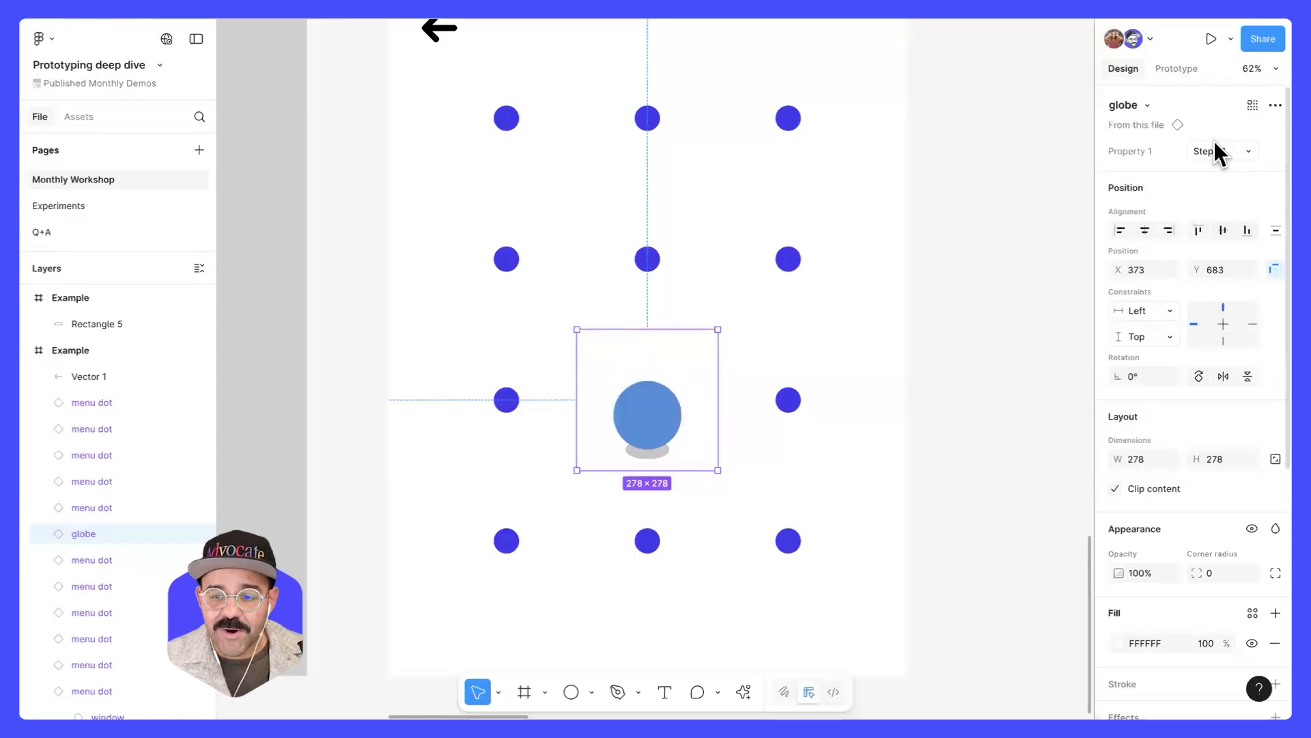
pyautogui.click(1219, 150)
pyautogui.click(1219, 170)
pyautogui.click(1216, 150)
pyautogui.click(1207, 188)
pyautogui.click(1207, 151)
pyautogui.click(1190, 92)
# - Switch the last menu dot in the Example frame's second row to variant three
pyautogui.click(822, 249)
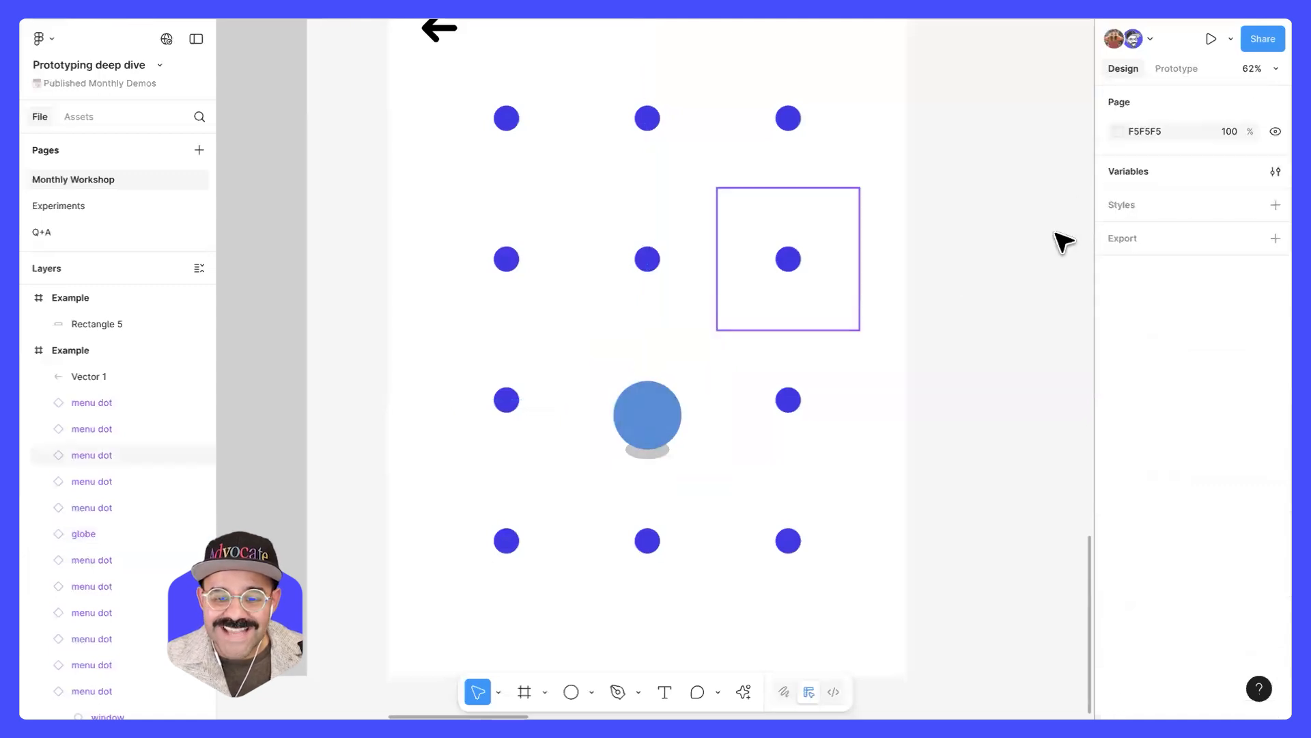
pyautogui.click(1241, 151)
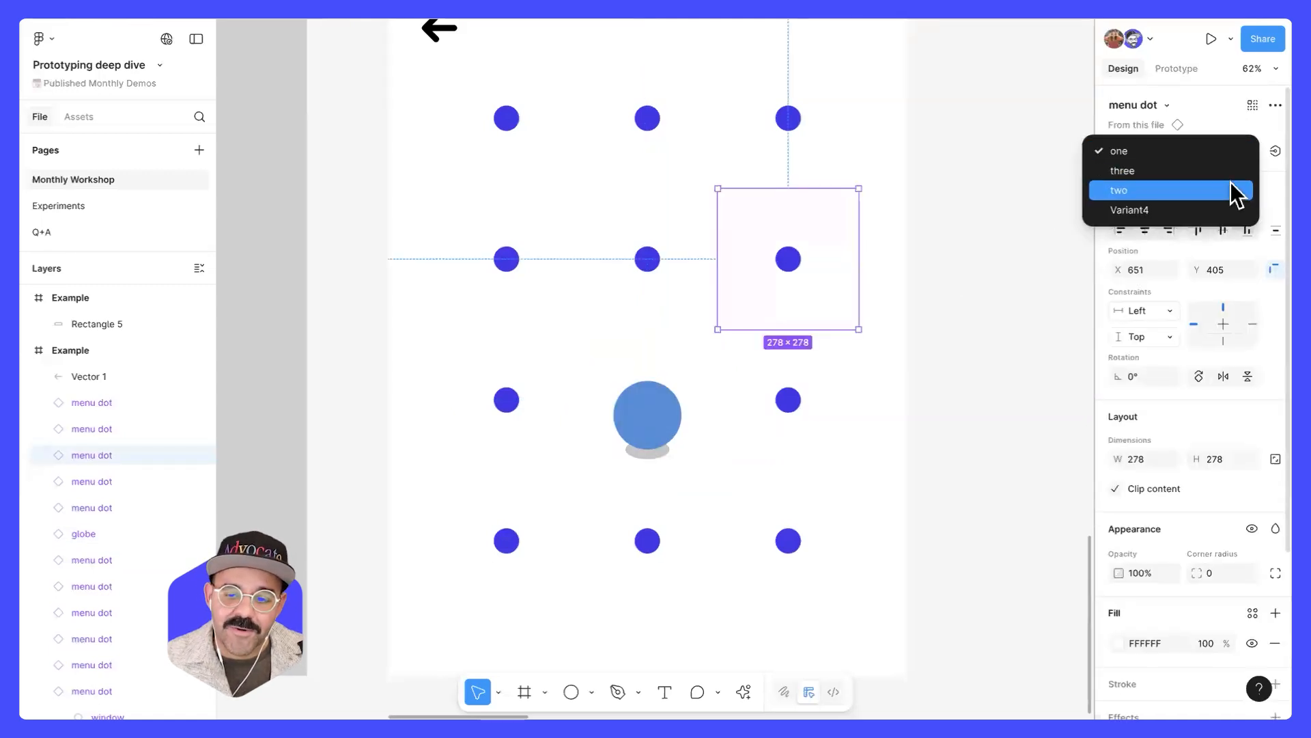
pyautogui.click(1233, 191)
pyautogui.click(1234, 150)
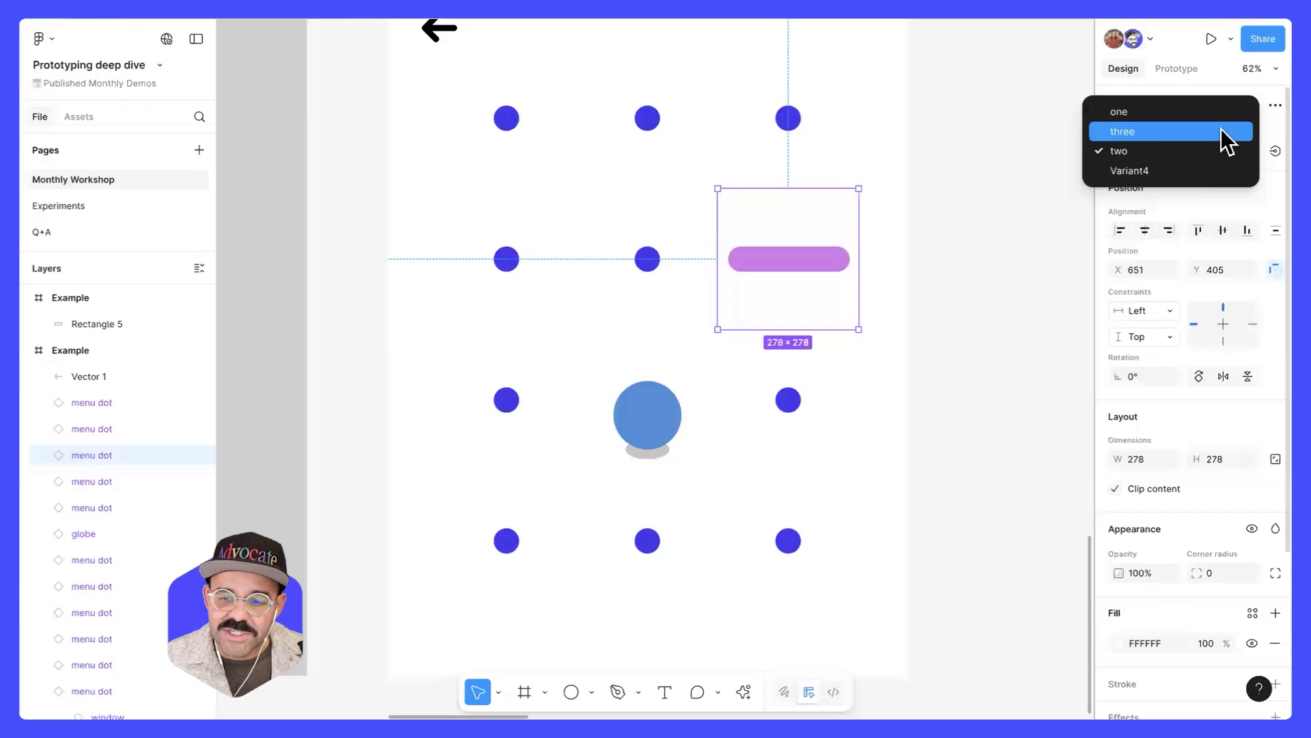
pyautogui.click(1221, 132)
pyautogui.click(993, 286)
# - Preview the flow from the gray frame, navigate through the blue pill, and test the second-row dots and the globe
pyautogui.scroll(-2, 992, 286)
pyautogui.scroll(-3, 591, 228)
pyautogui.moveTo(592, 228); pyautogui.dragTo(744, 265)
pyautogui.click(290, 130)
pyautogui.hotkey('shift', 'space')
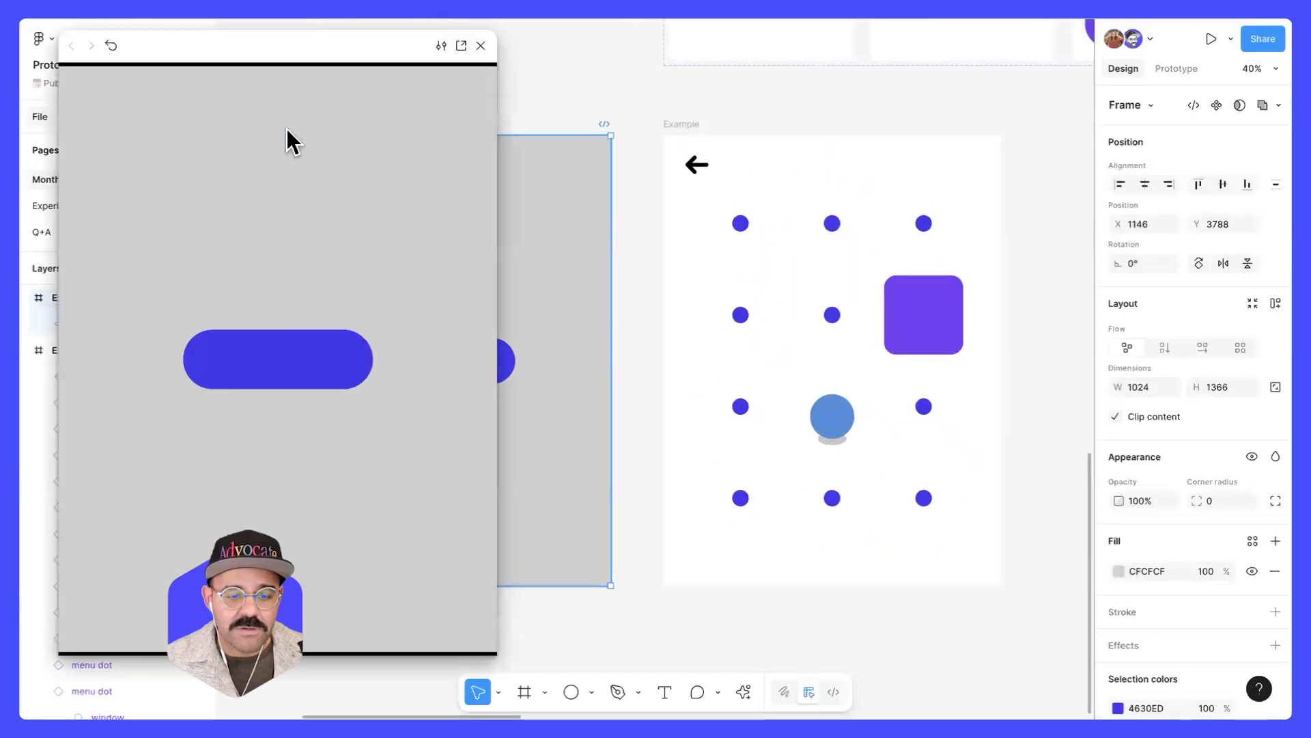
pyautogui.click(277, 381)
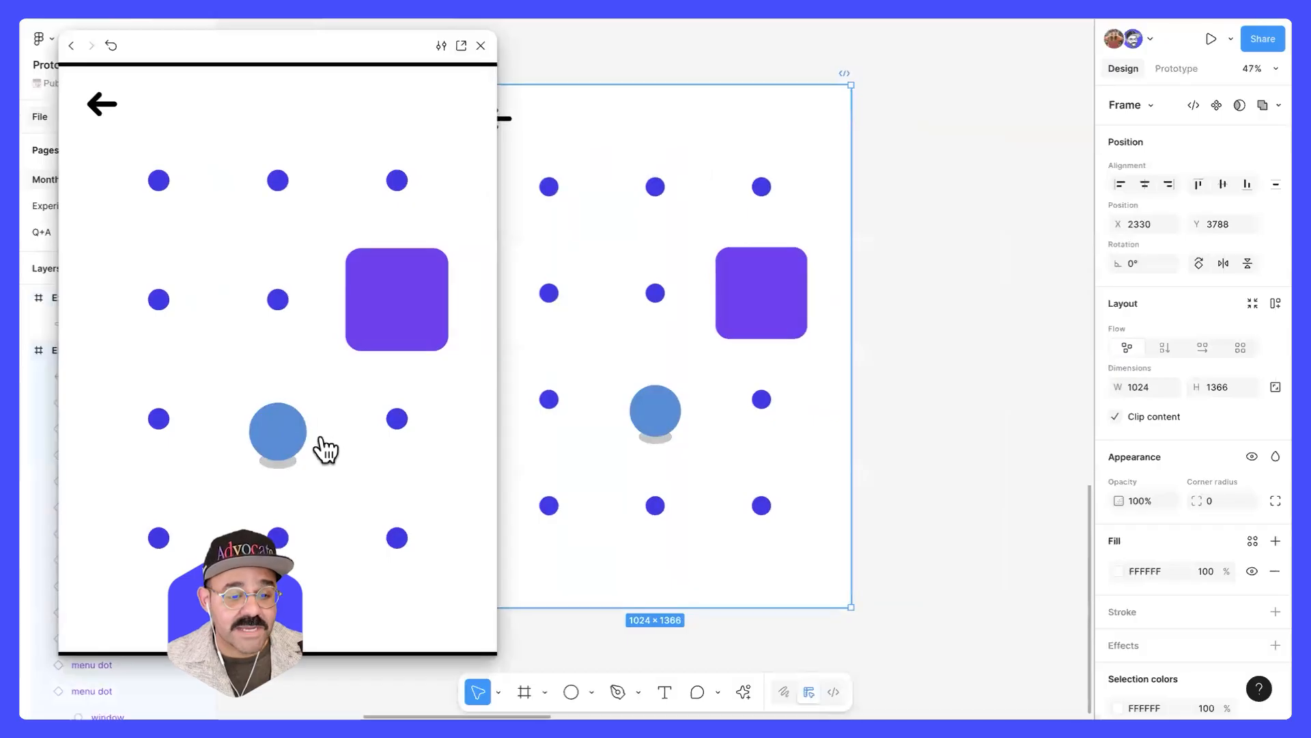
pyautogui.click(395, 293)
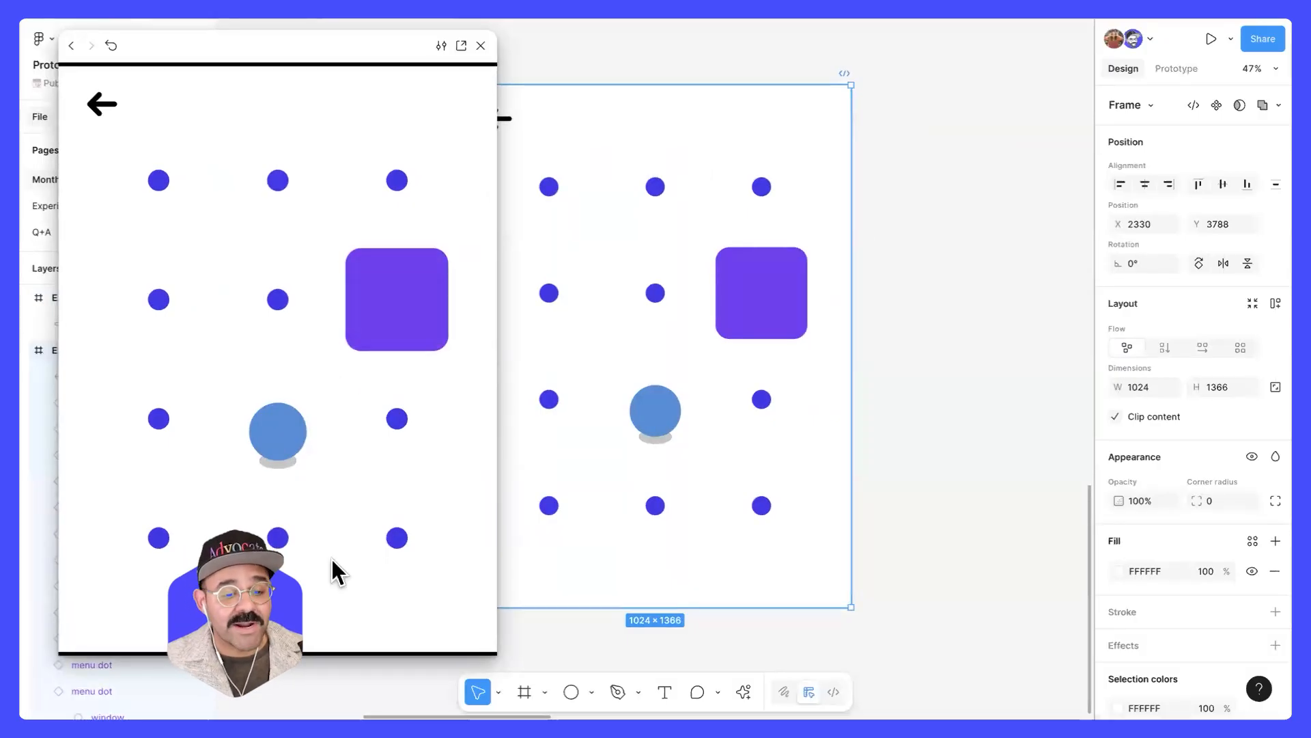
pyautogui.click(278, 309)
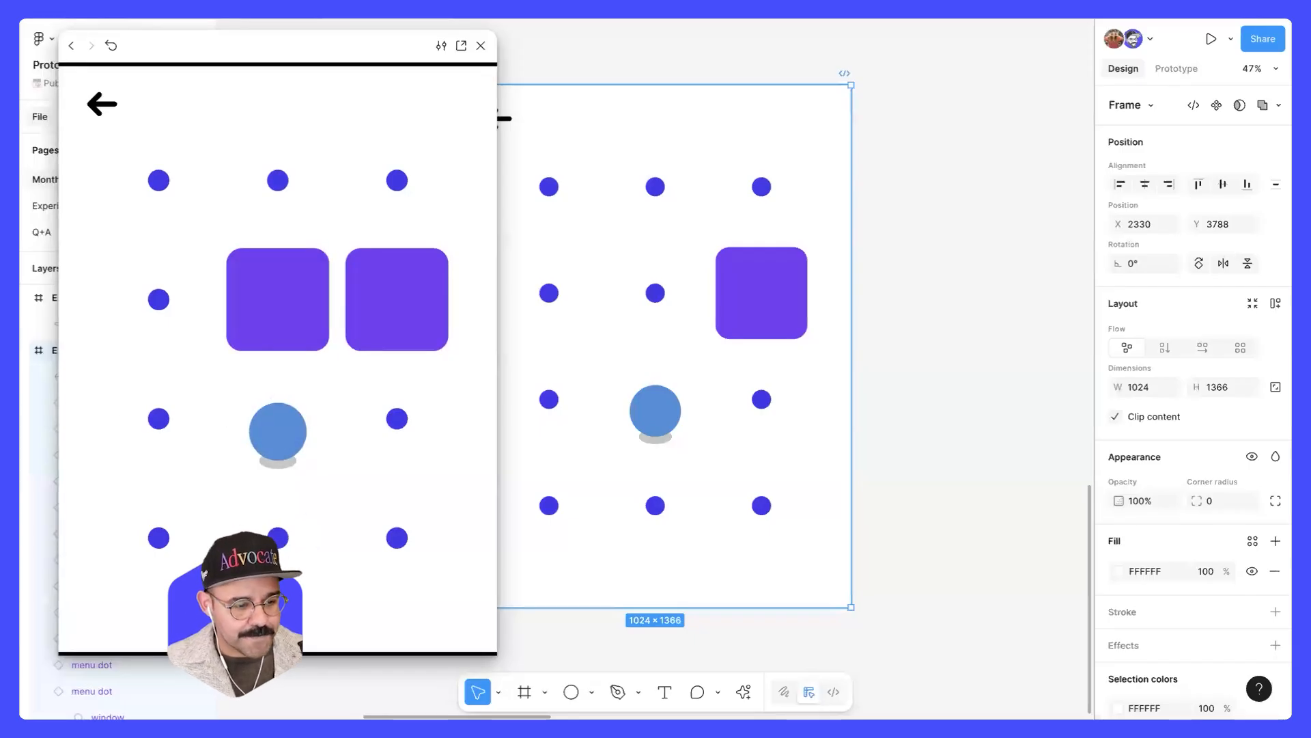
pyautogui.click(323, 299)
pyautogui.click(364, 310)
pyautogui.click(259, 443)
pyautogui.click(481, 45)
pyautogui.click(567, 50)
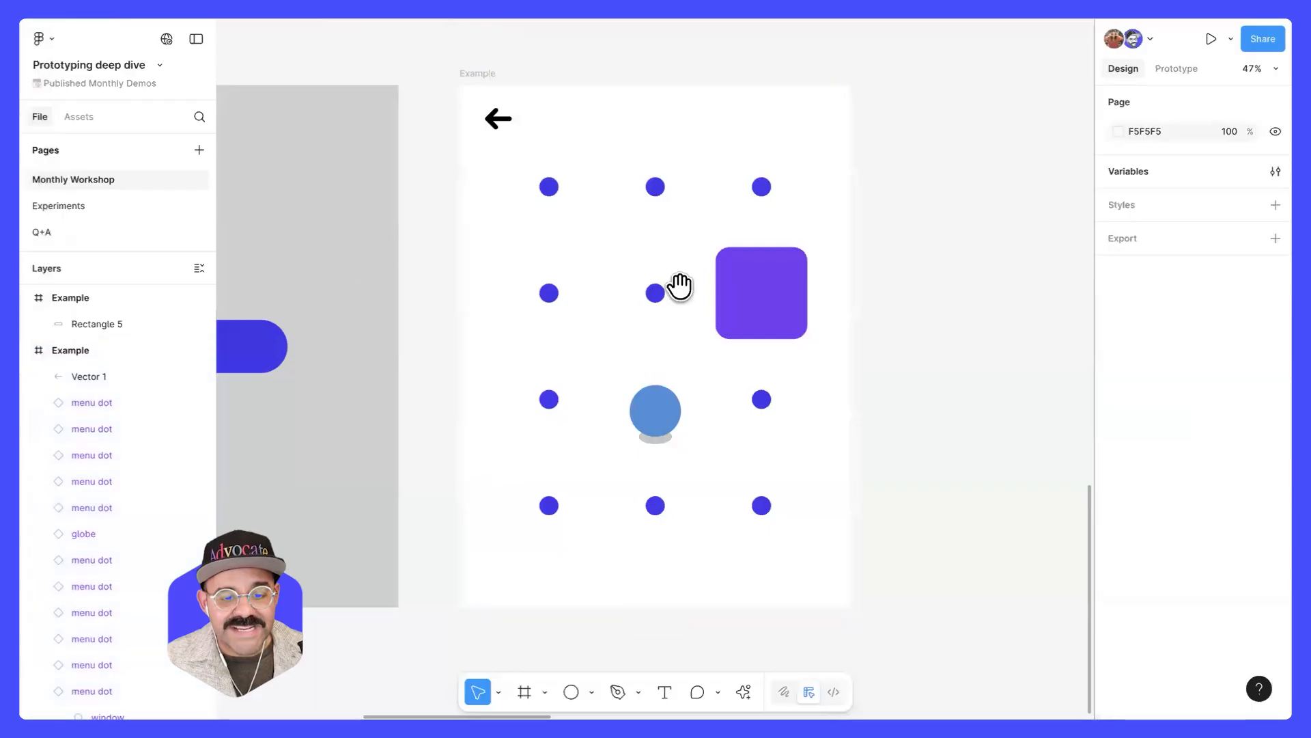
# - Inspect the State reset options in the blue pill's click interaction to the dots frame
pyautogui.hscroll(-3, 679, 286)
pyautogui.click(1176, 69)
pyautogui.click(584, 349)
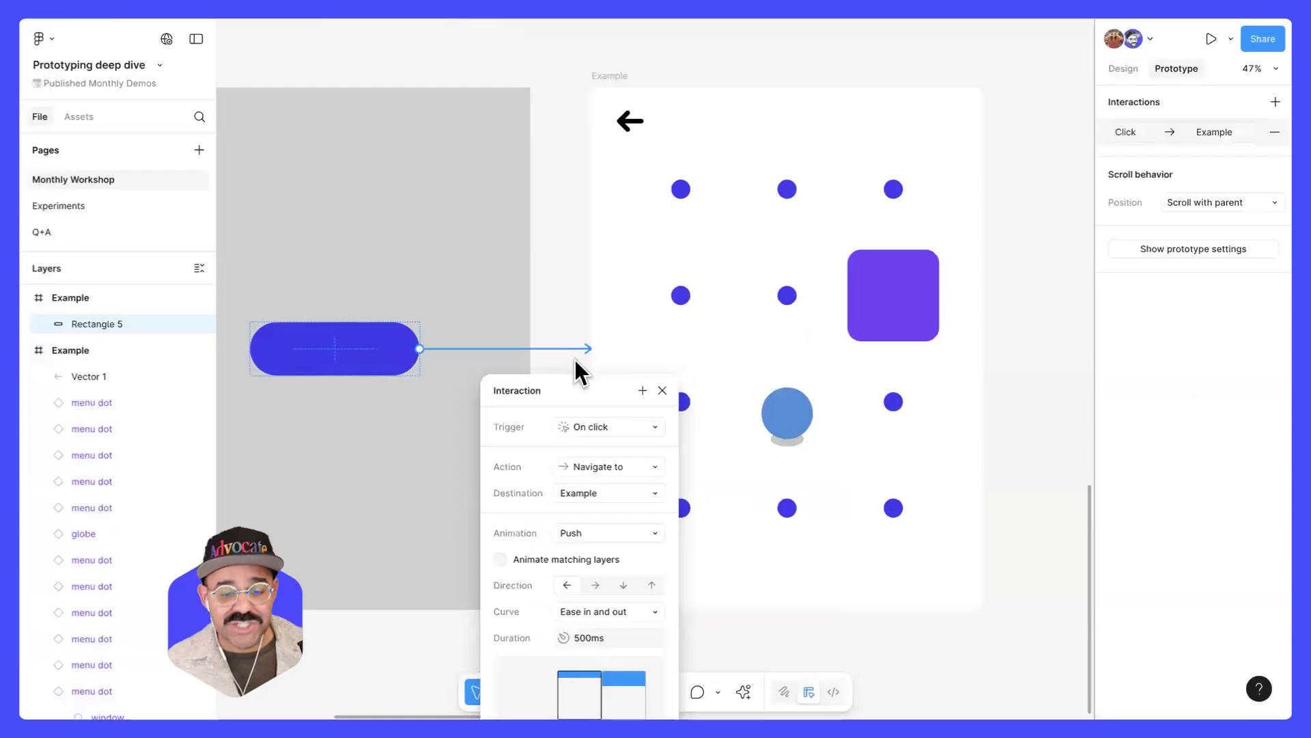
pyautogui.scroll(-3, 543, 550)
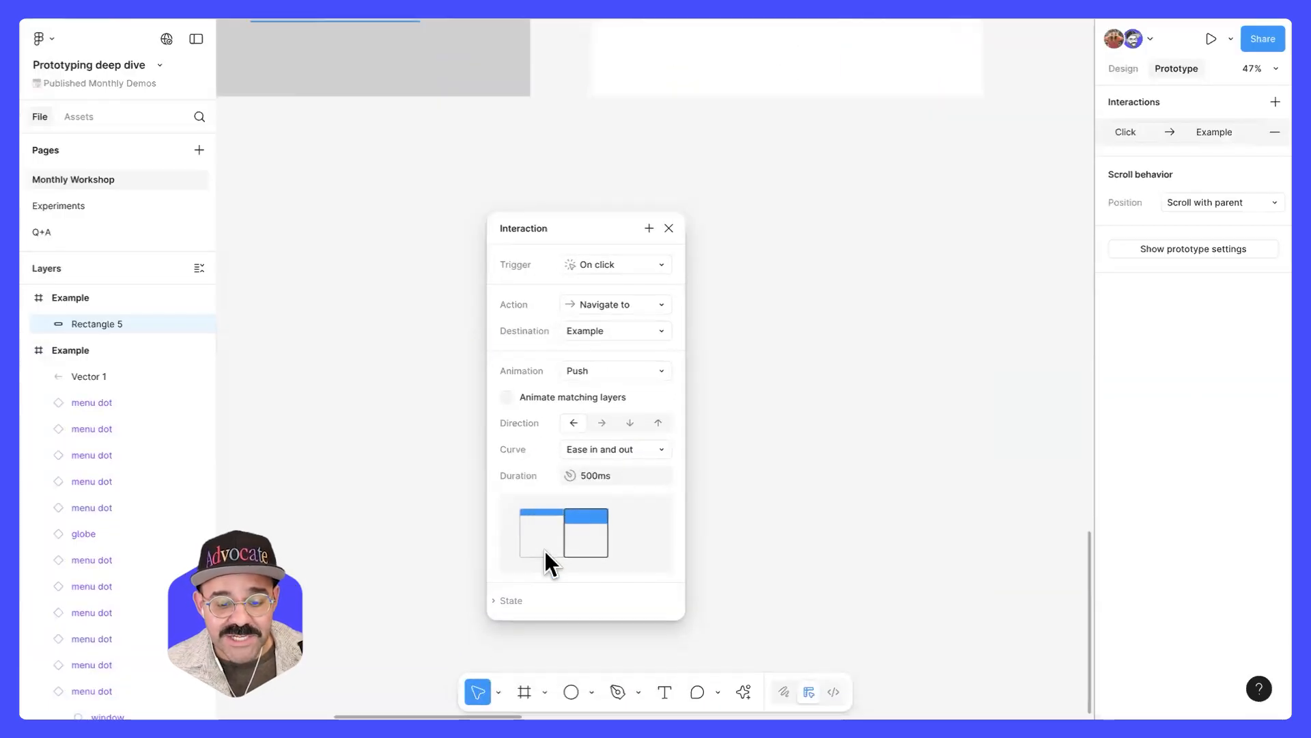
pyautogui.scroll(1, 547, 553)
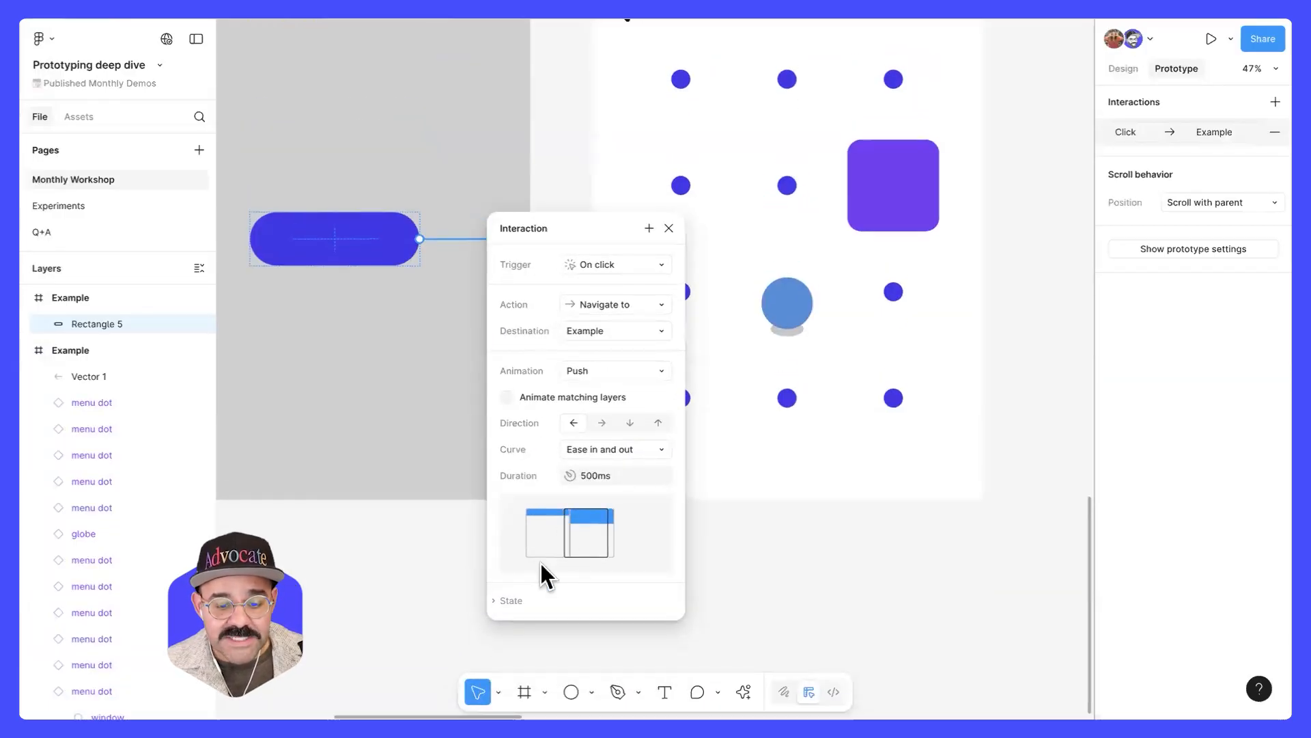
pyautogui.click(519, 601)
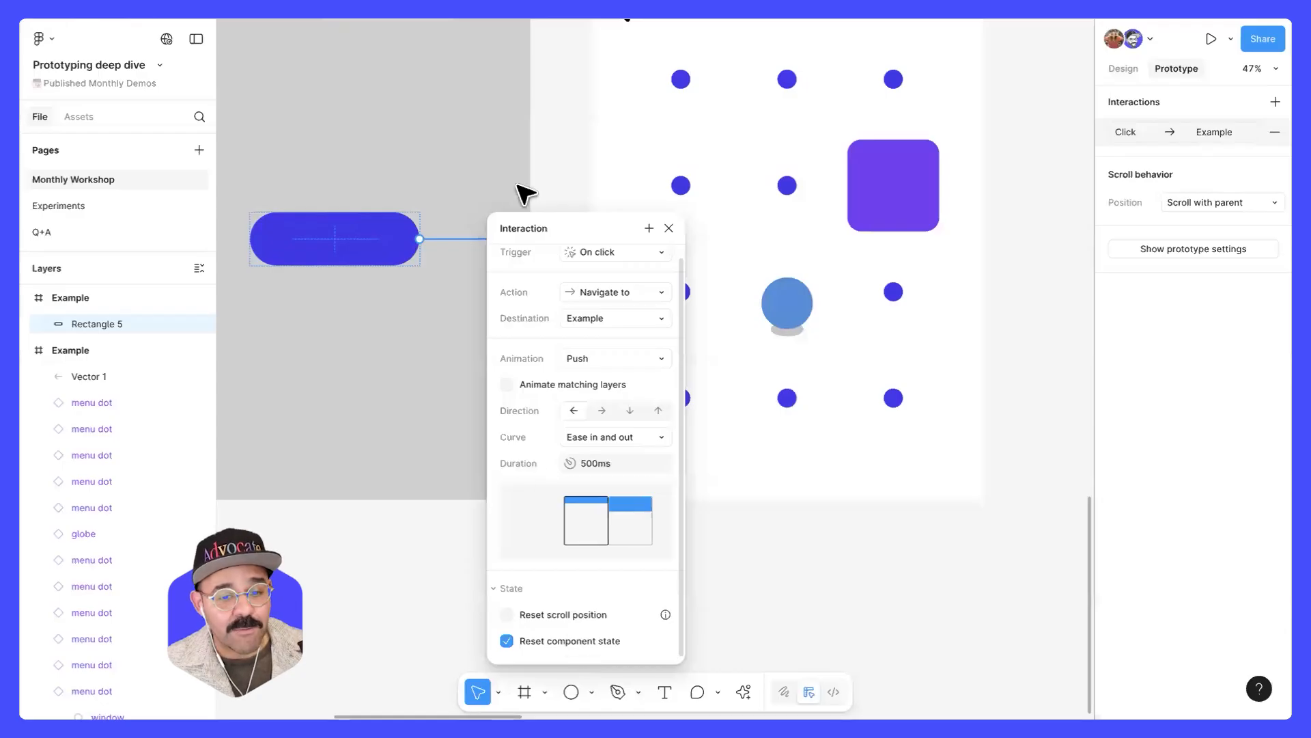
# - Inspect the State options of the back arrow's click interaction to the gray frame, and close its settings
pyautogui.click(572, 121)
pyautogui.scroll(2, 569, 191)
pyautogui.click(590, 194)
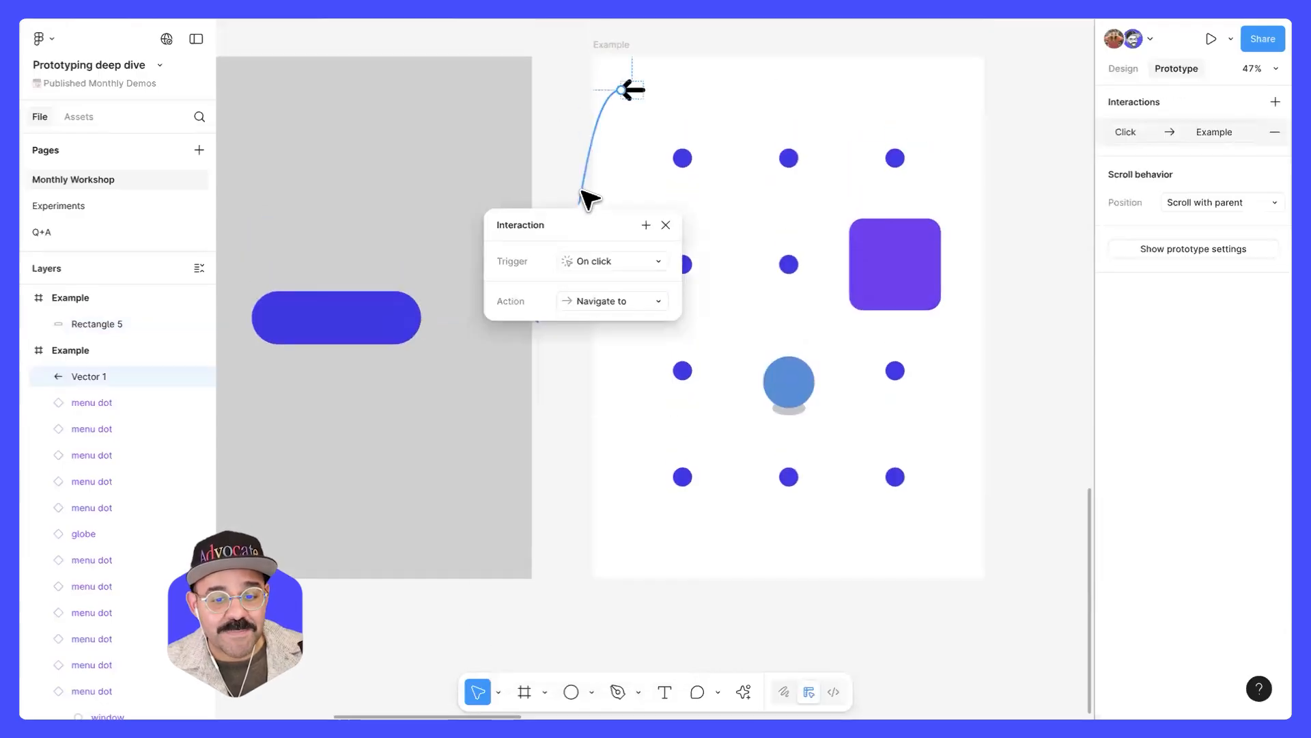
pyautogui.click(500, 591)
pyautogui.scroll(-2, 571, 587)
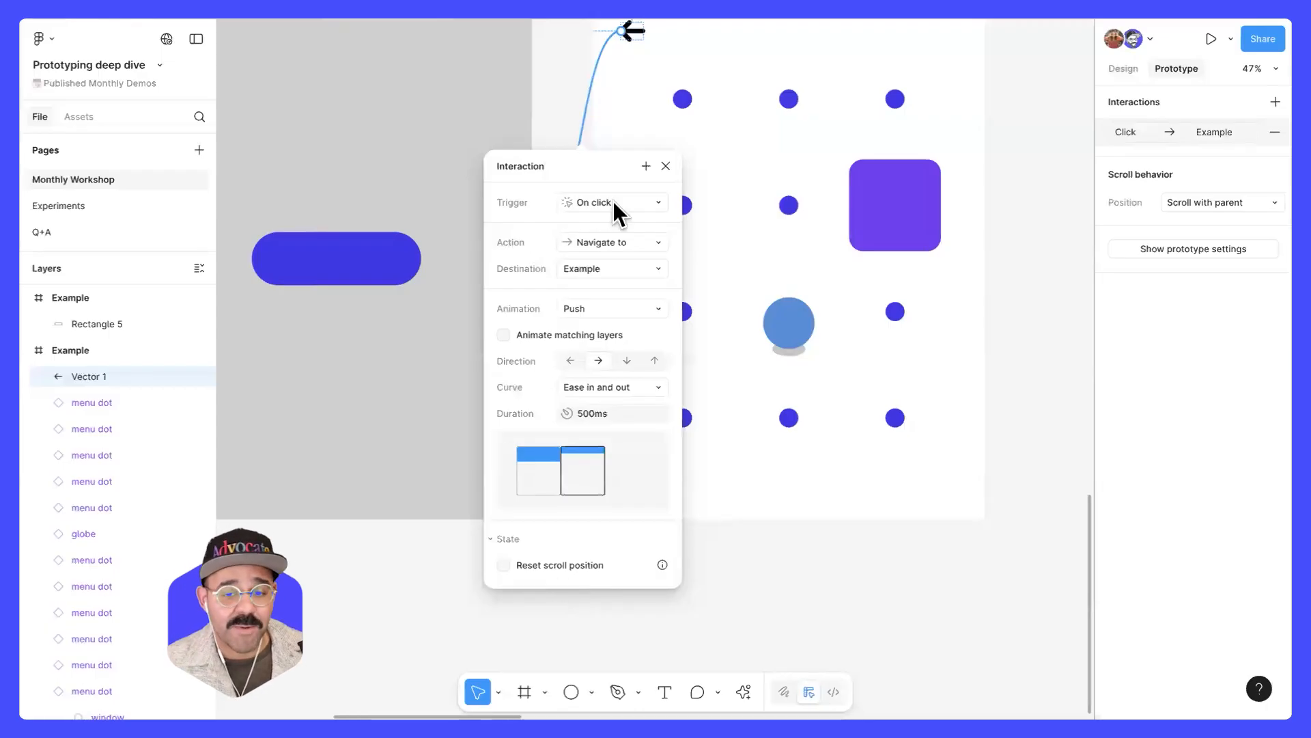
pyautogui.click(740, 326)
pyautogui.click(731, 562)
pyautogui.scroll(-3, 732, 562)
pyautogui.moveTo(1059, 278); pyautogui.dragTo(663, 439)
pyautogui.scroll(-6, 611, 424)
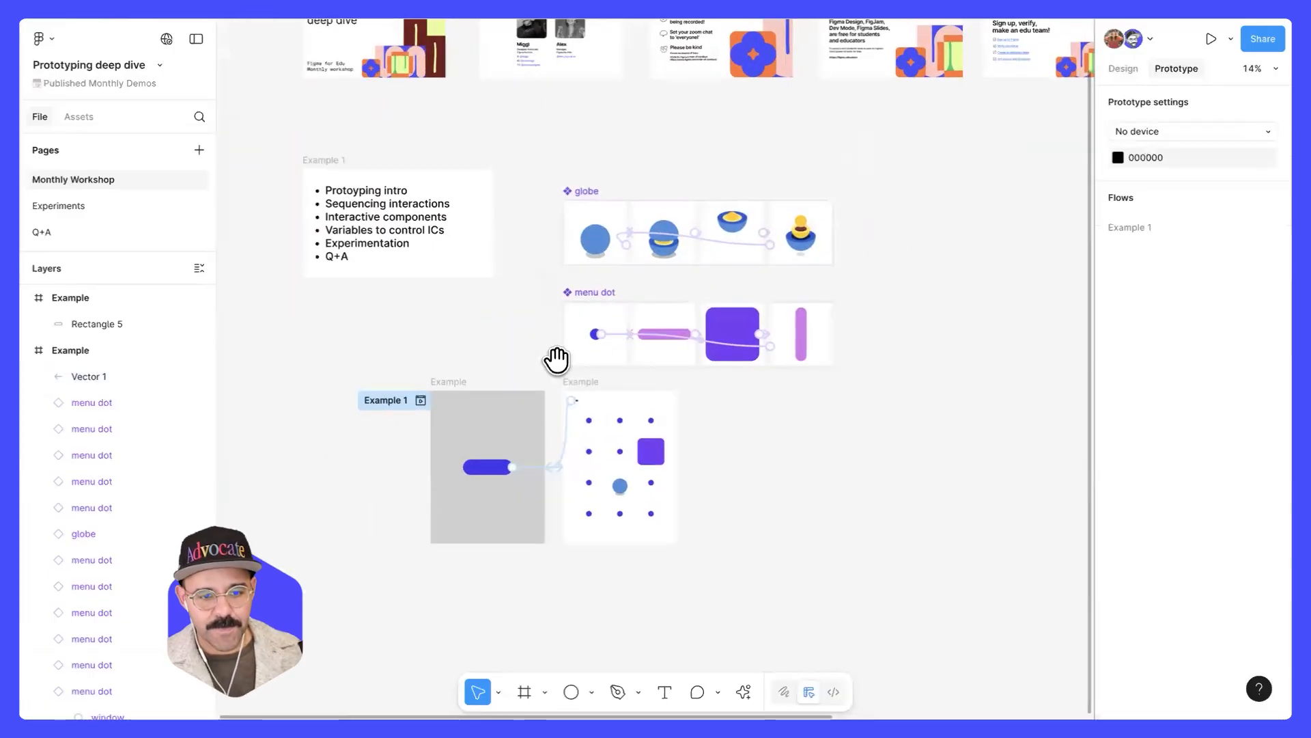
pyautogui.scroll(3, 389, 301)
pyautogui.scroll(1, 420, 314)
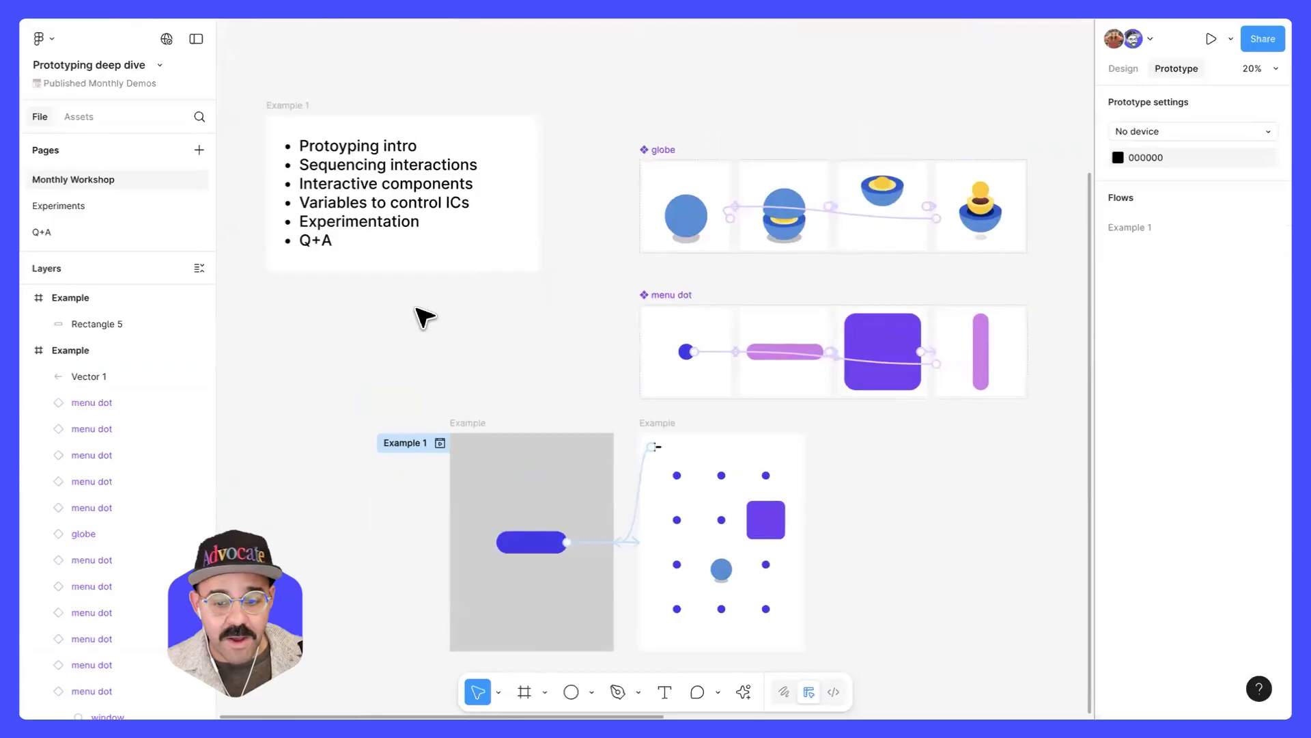
pyautogui.hscroll(4, 459, 418)
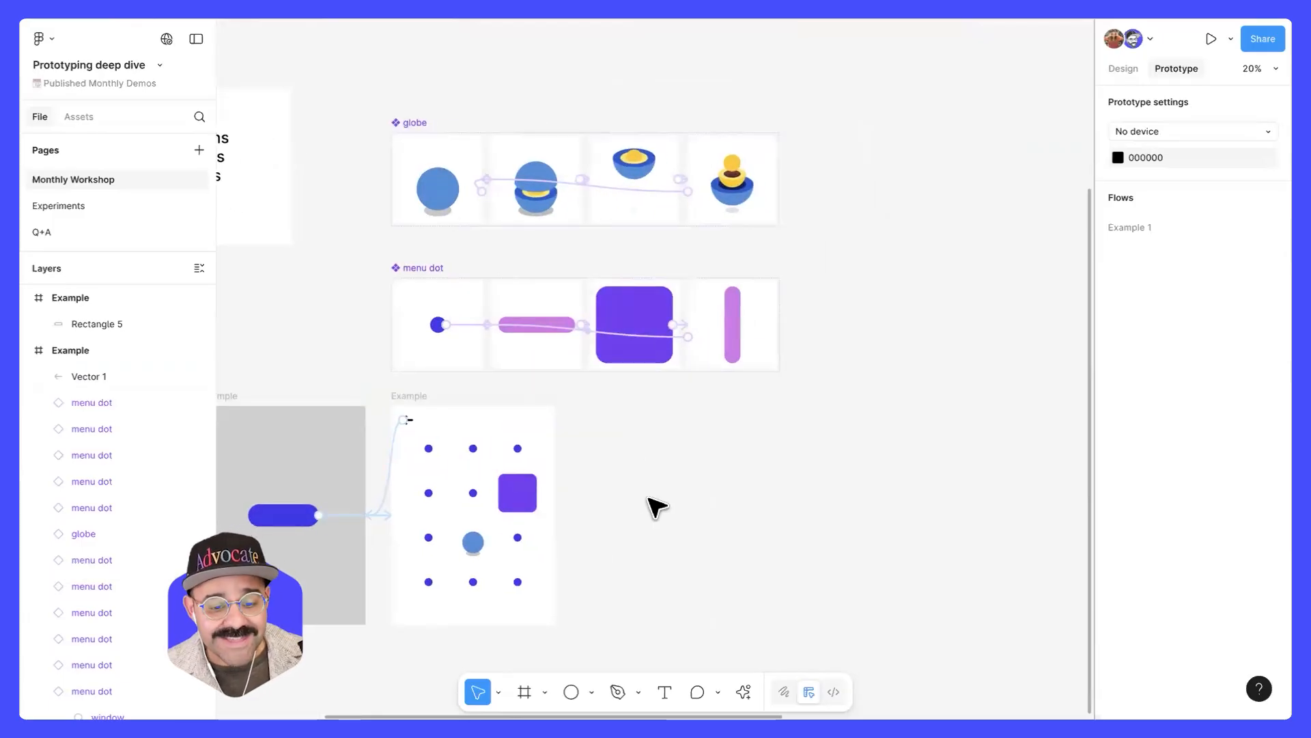
pyautogui.moveTo(655, 522); pyautogui.dragTo(697, 424)
pyautogui.moveTo(849, 408); pyautogui.dragTo(874, 497)
pyautogui.scroll(-1, 823, 380)
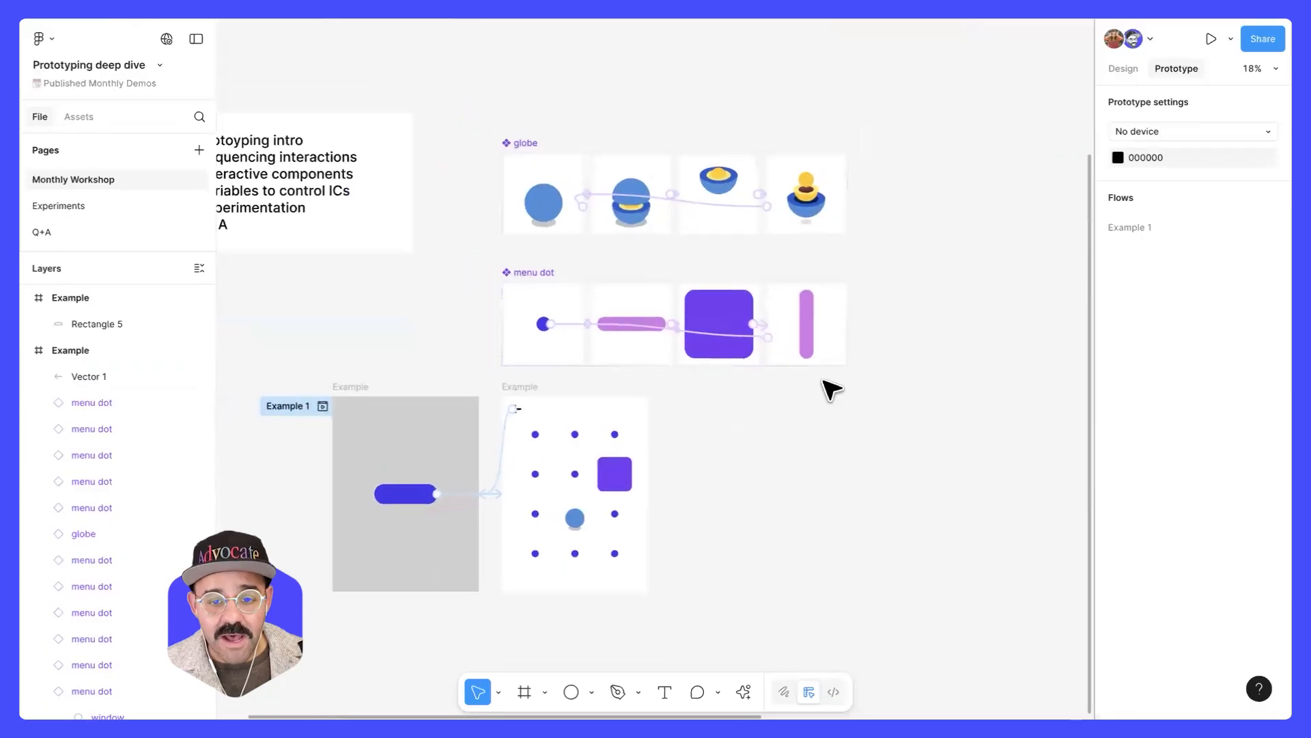
pyautogui.scroll(-1, 830, 390)
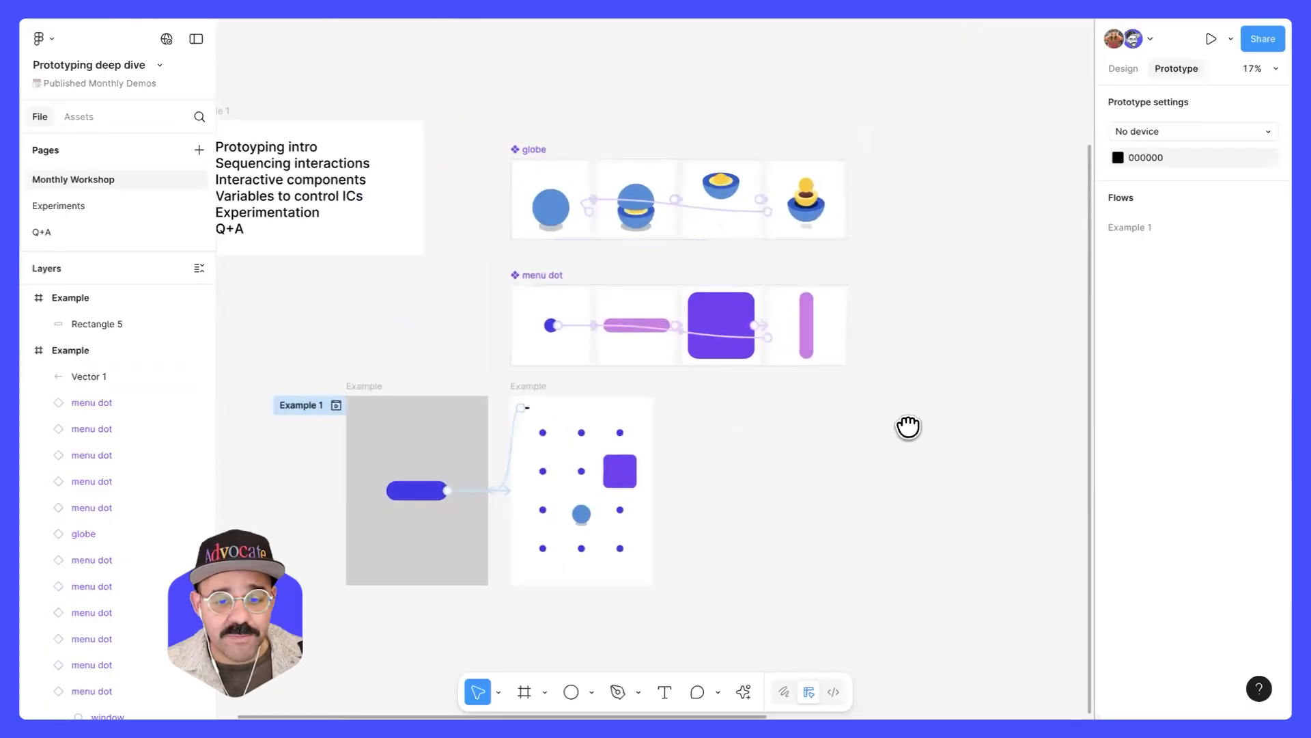
pyautogui.hscroll(-1, 909, 427)
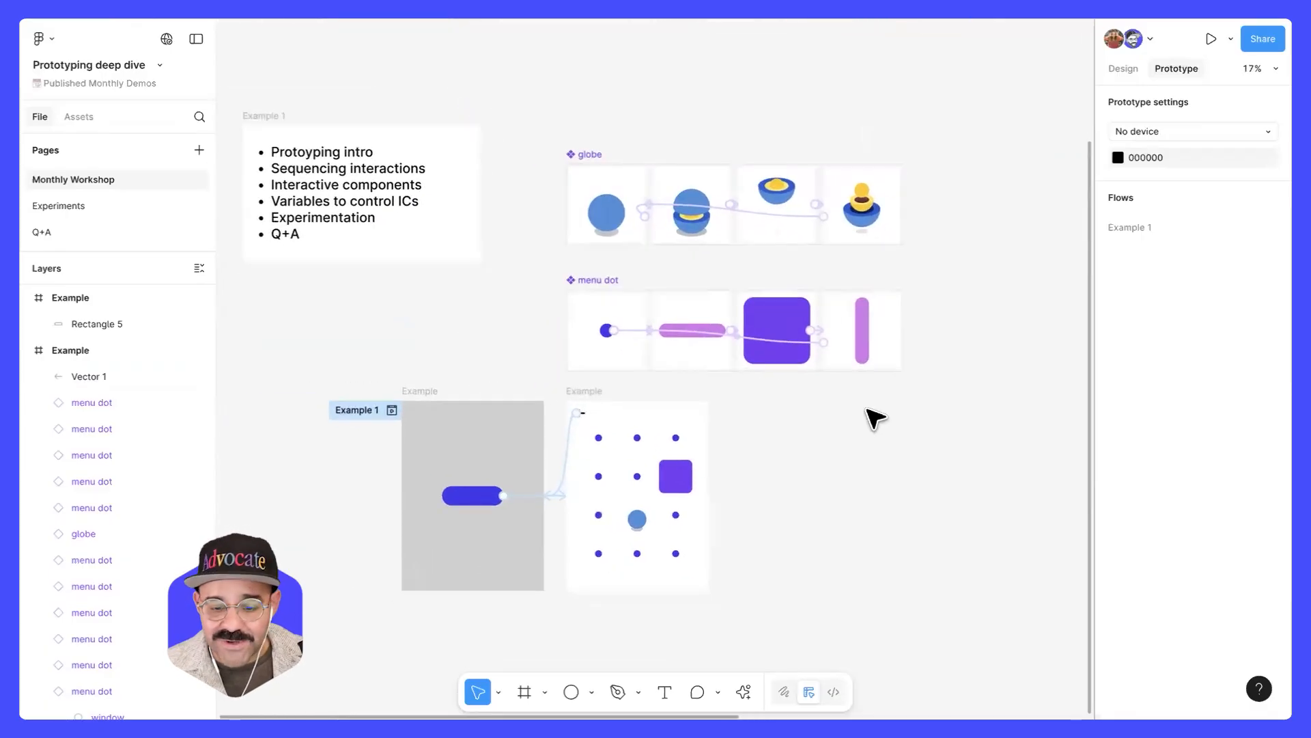
# - Move both Example frames together so they line up with the left edge of the menu dot component set above
pyautogui.click(1138, 69)
pyautogui.hscroll(2, 892, 428)
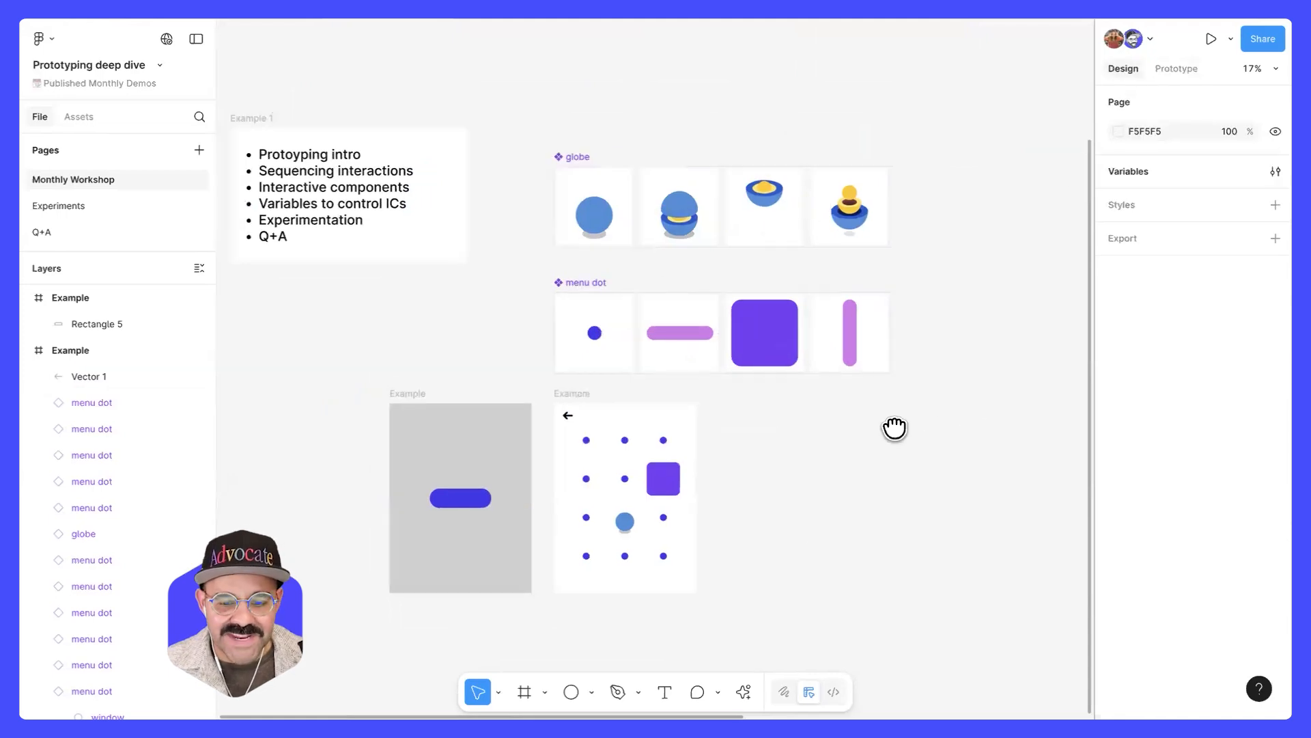
pyautogui.moveTo(267, 402); pyautogui.dragTo(700, 666)
pyautogui.moveTo(404, 487); pyautogui.dragTo(554, 473)
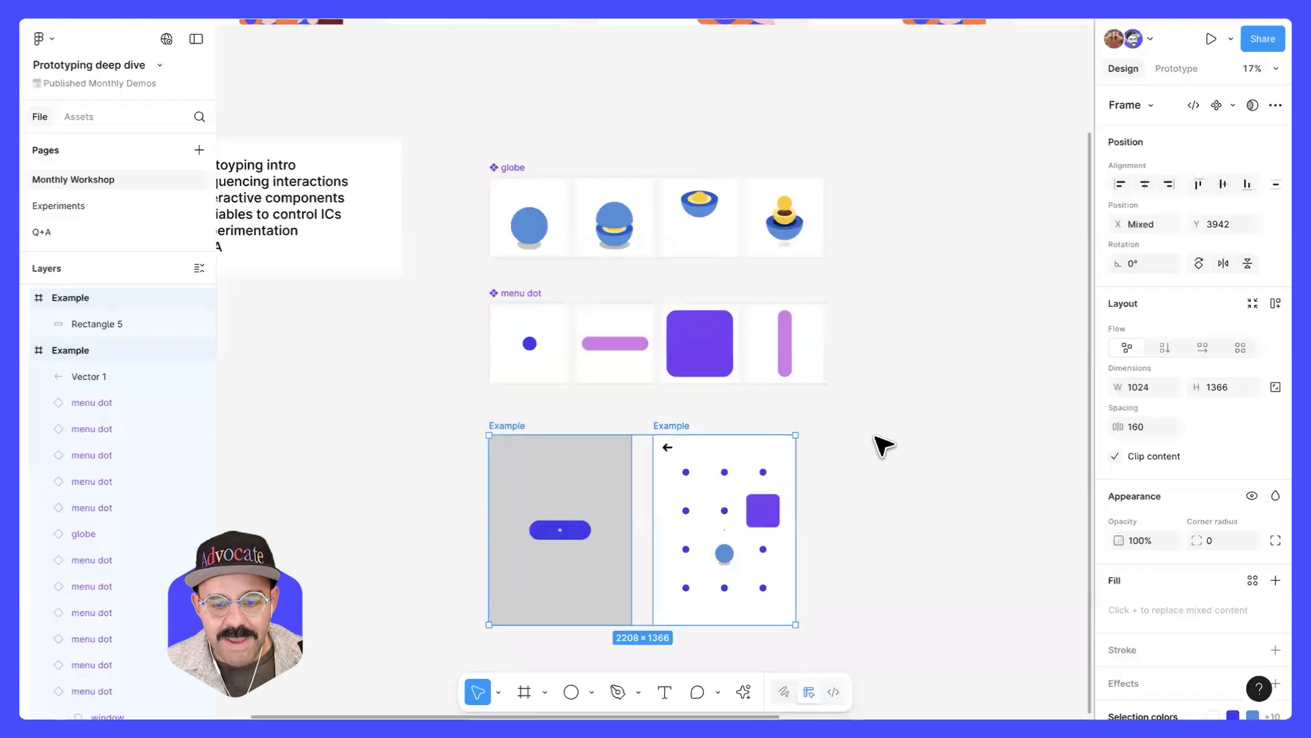
pyautogui.click(857, 471)
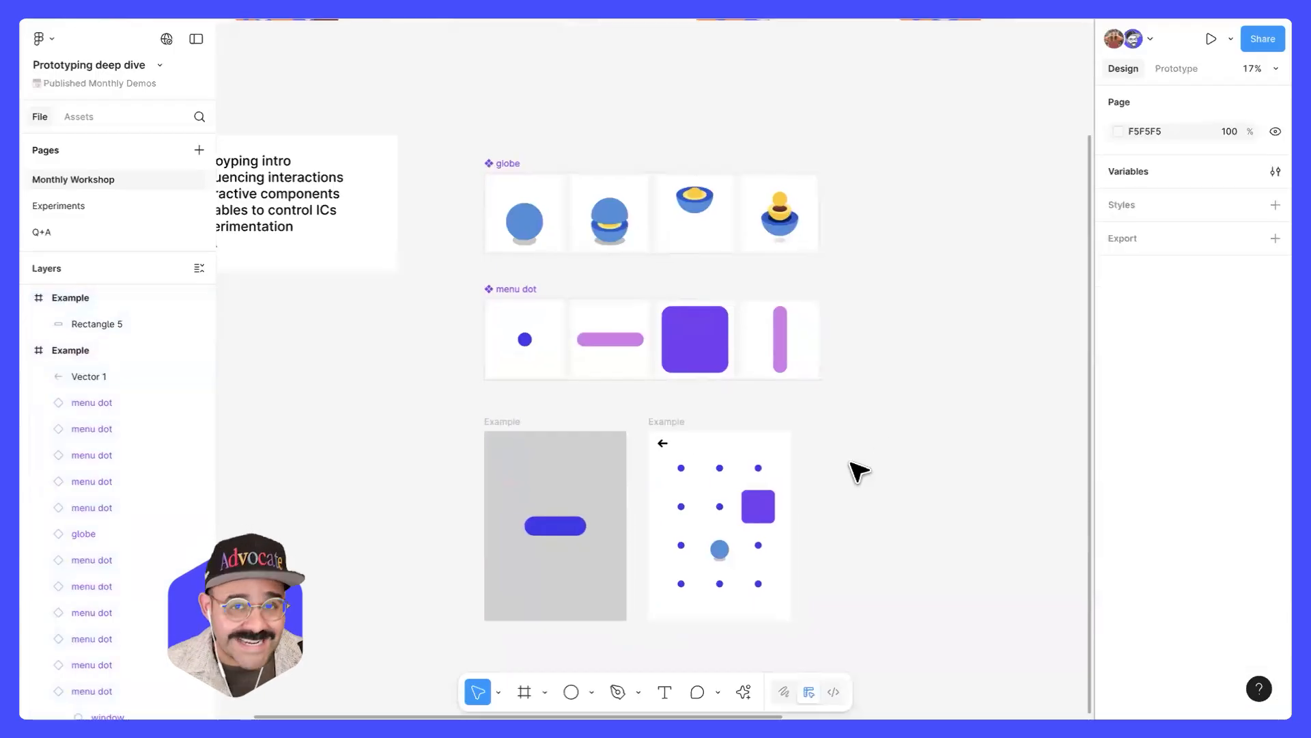
# - Delete the "current one" variable from Collection 1 in the file's local variables
pyautogui.moveTo(882, 459); pyautogui.dragTo(779, 398)
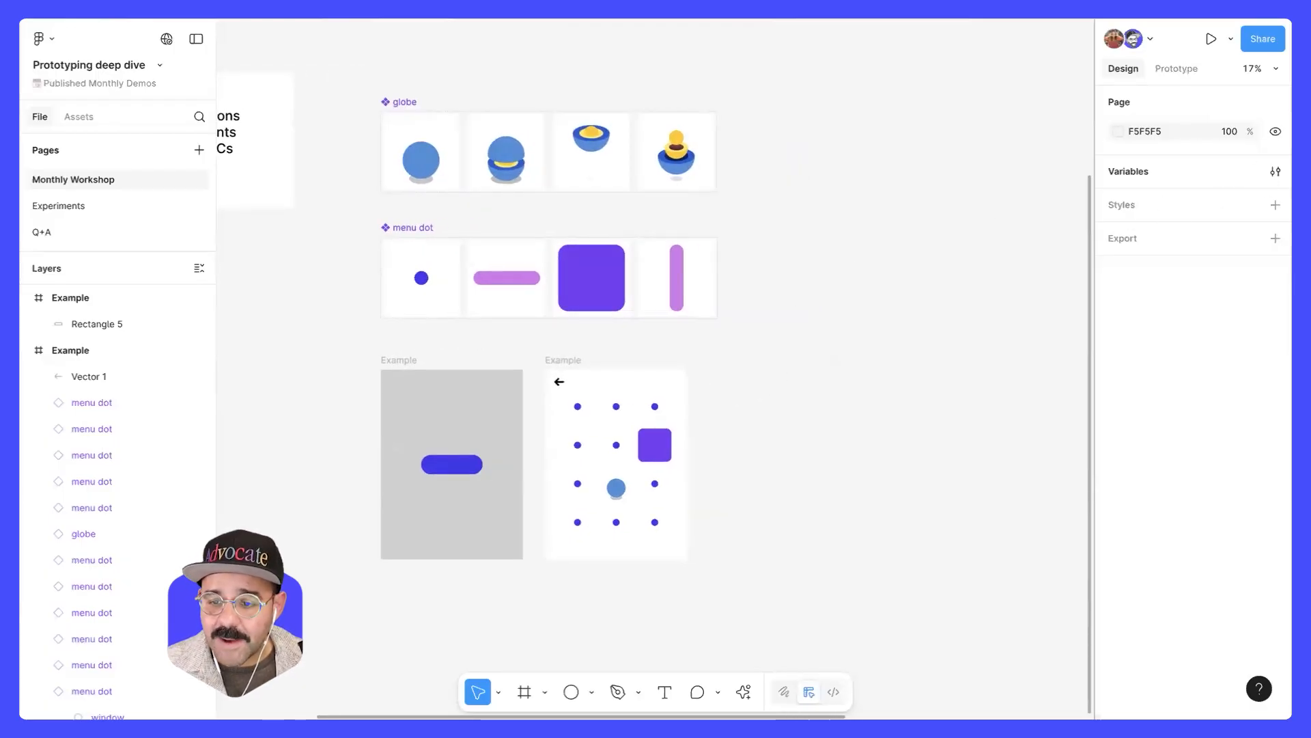
pyautogui.click(1275, 171)
pyautogui.moveTo(444, 88); pyautogui.dragTo(762, 137)
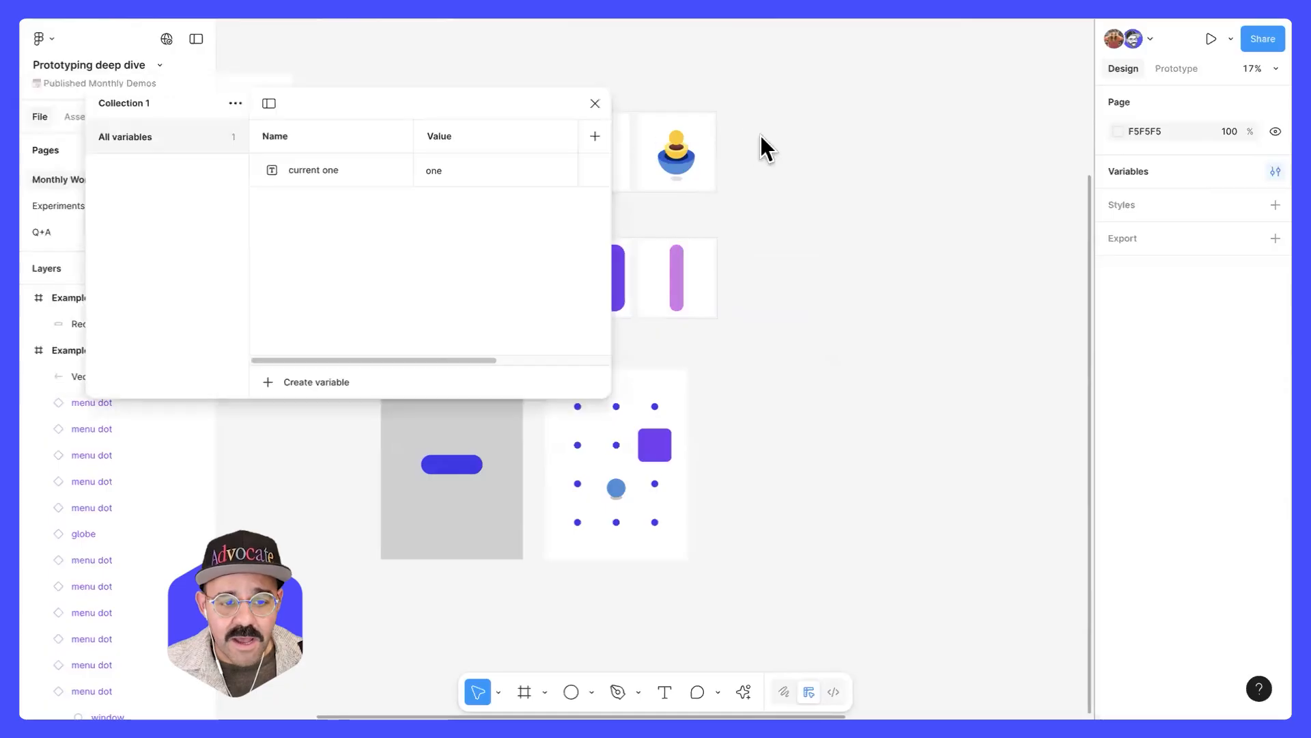
pyautogui.click(561, 199)
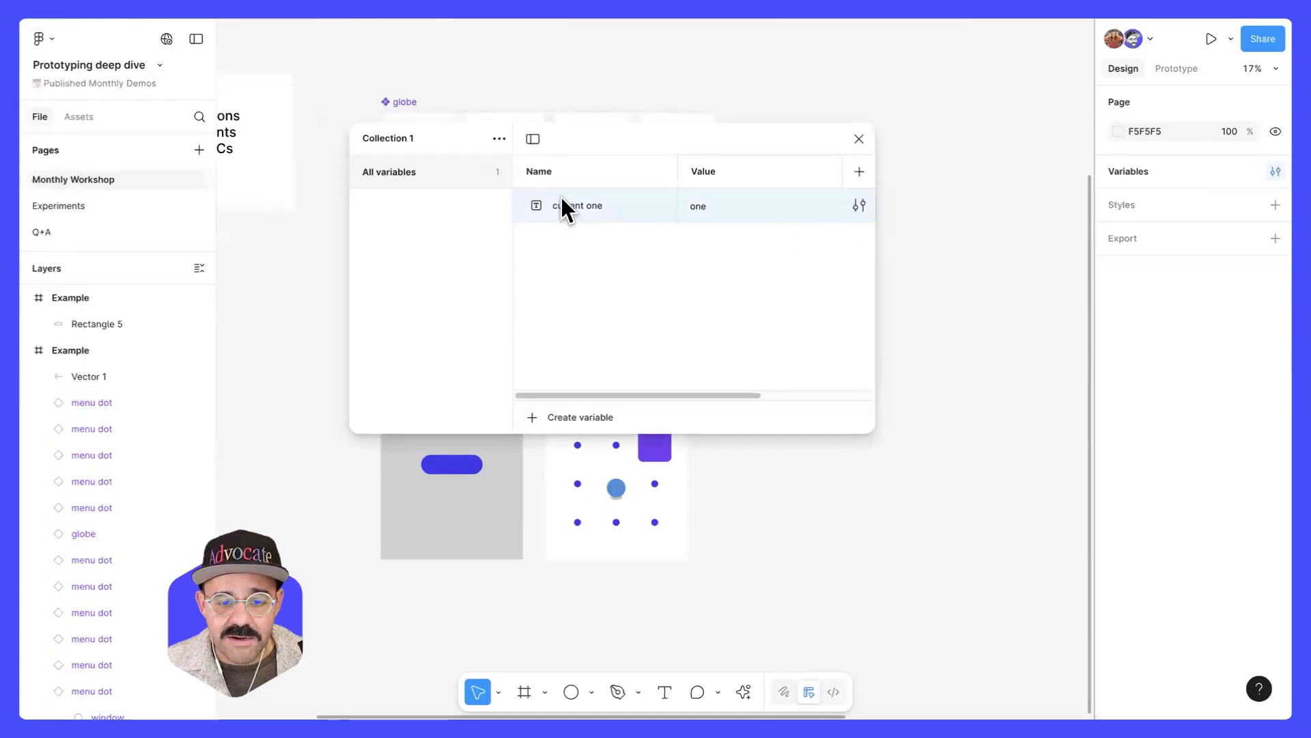
pyautogui.rightClick(589, 204)
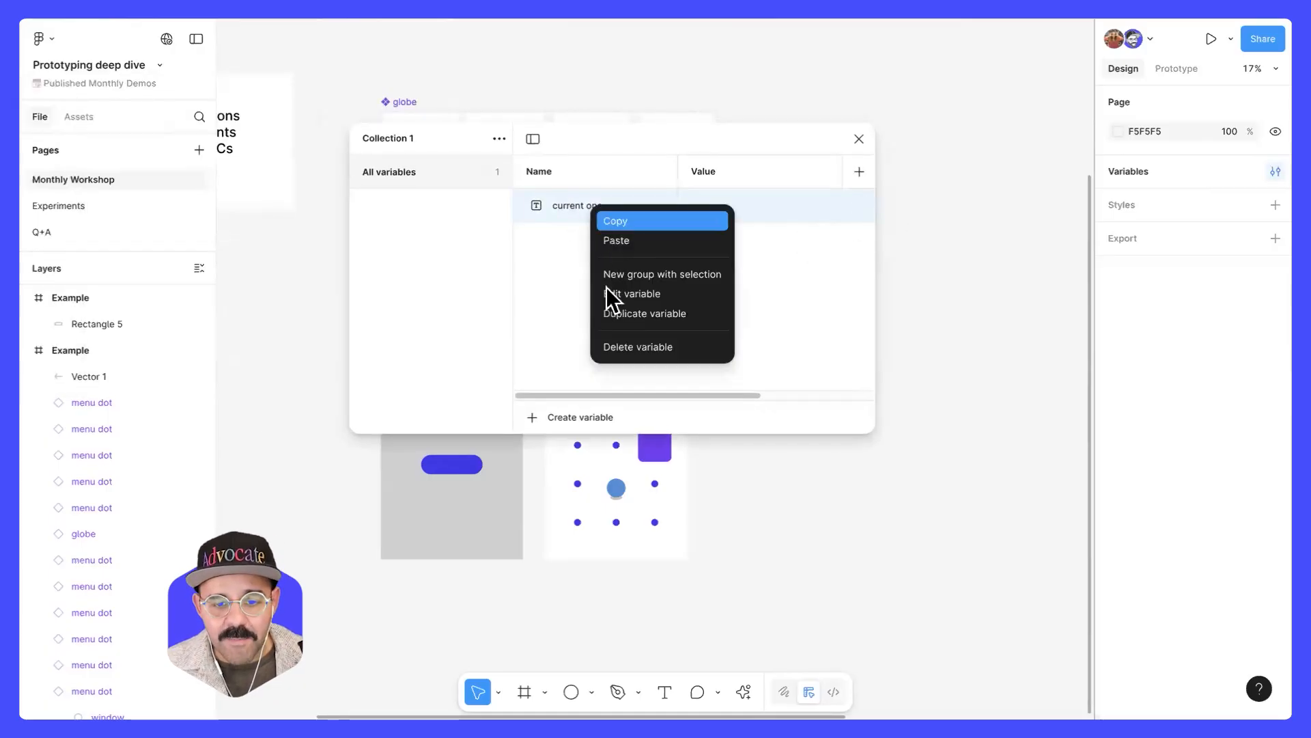
pyautogui.click(608, 346)
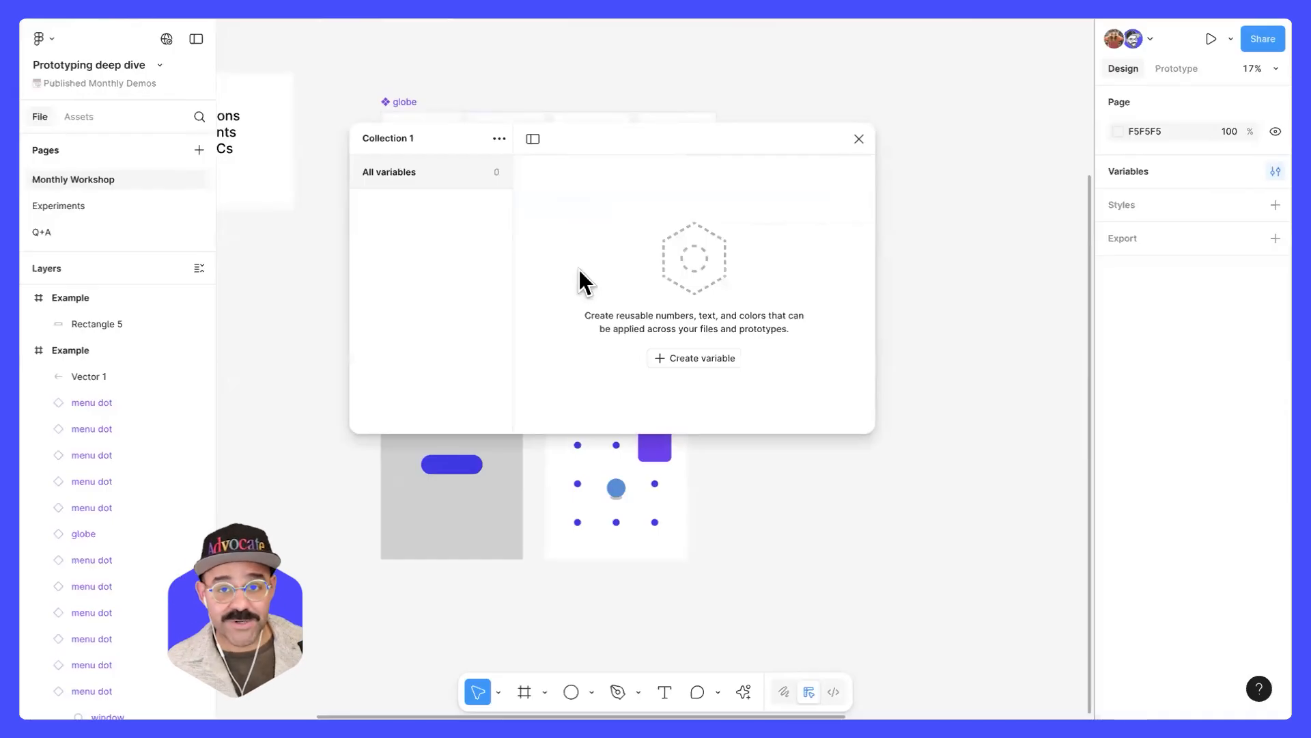
# - Create a string variable named currentPosition in Collection 1
pyautogui.click(685, 356)
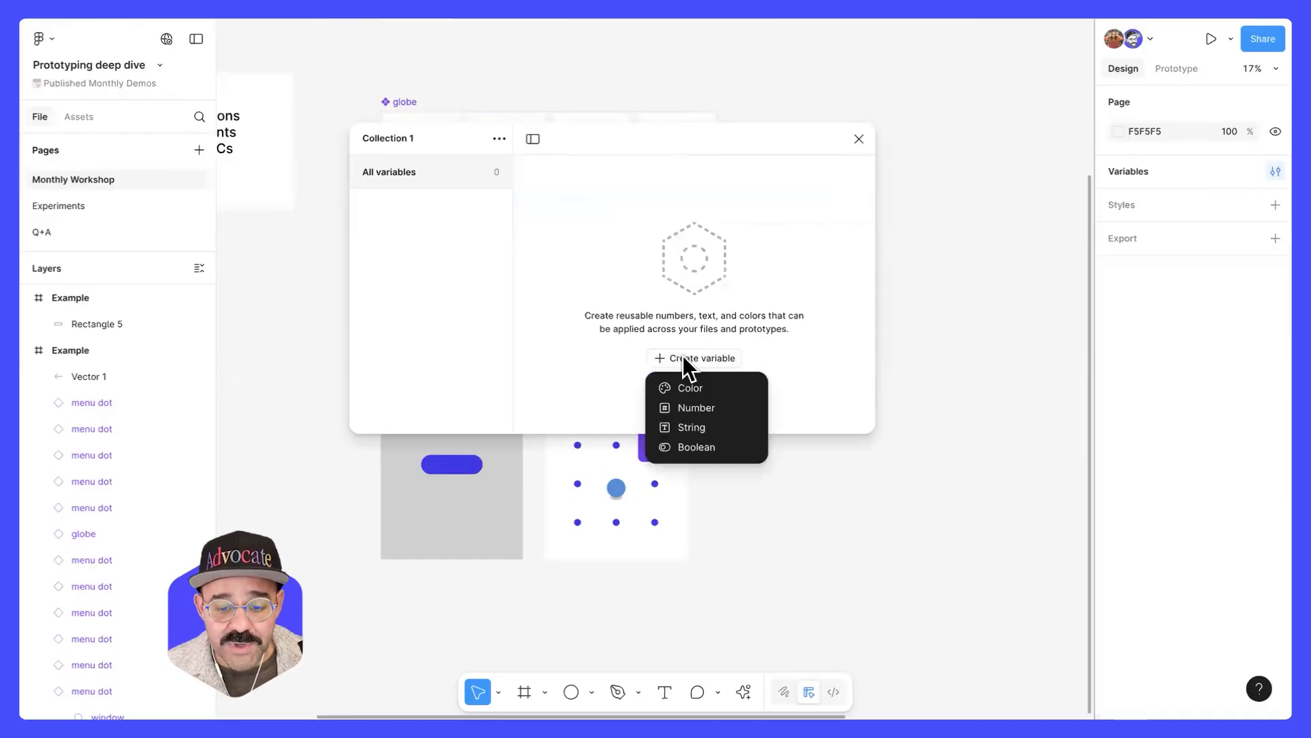
pyautogui.click(723, 433)
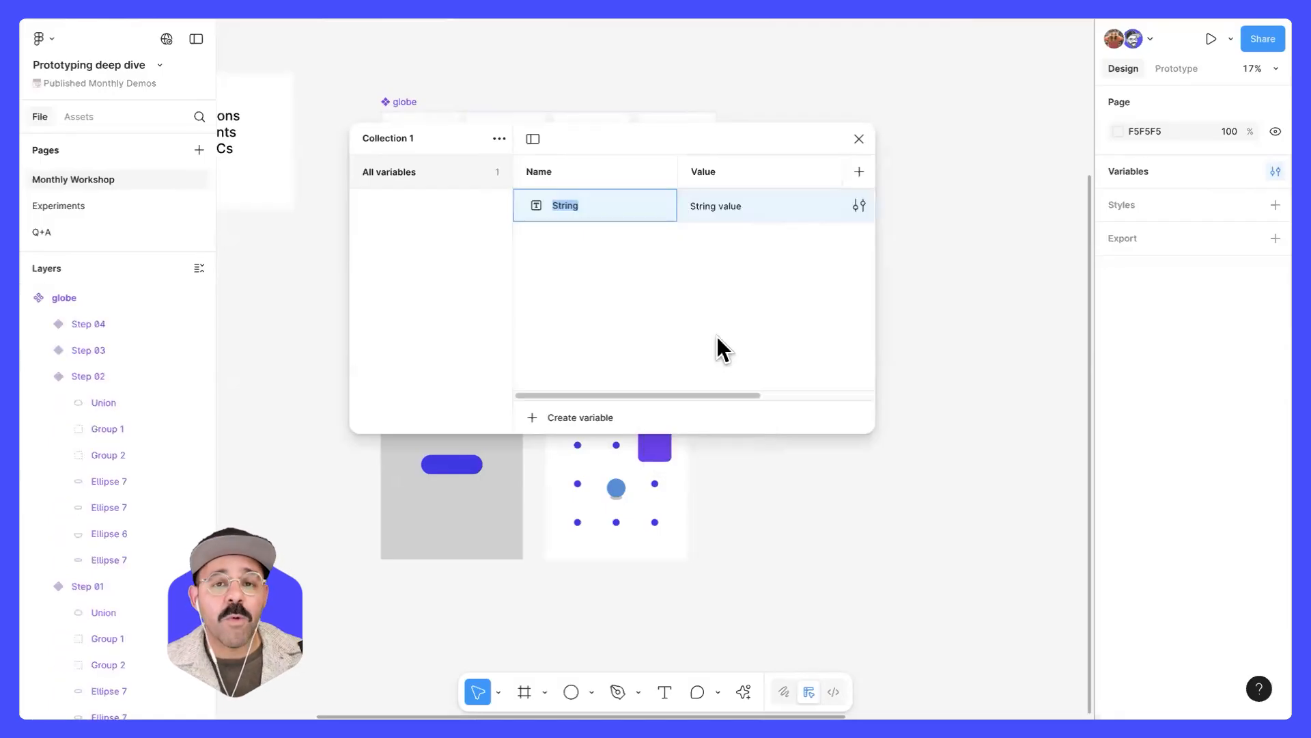
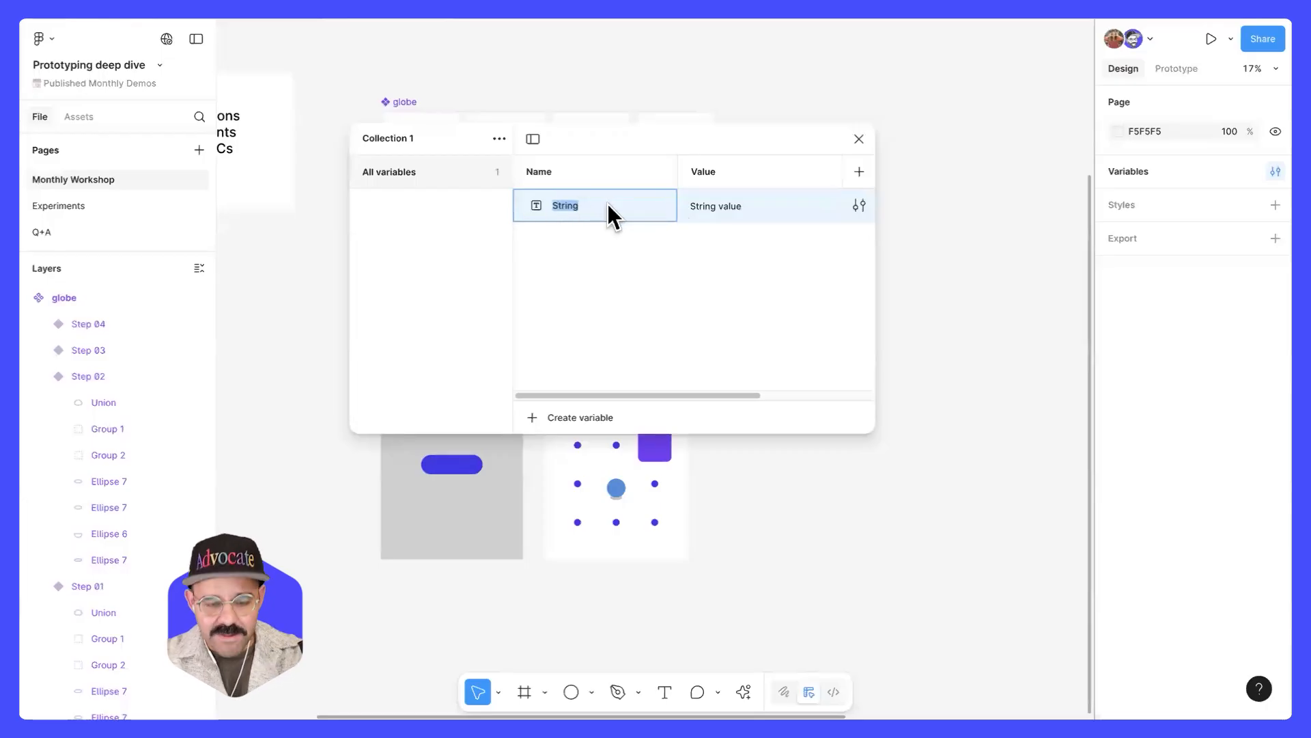
pyautogui.write('currentPositio')
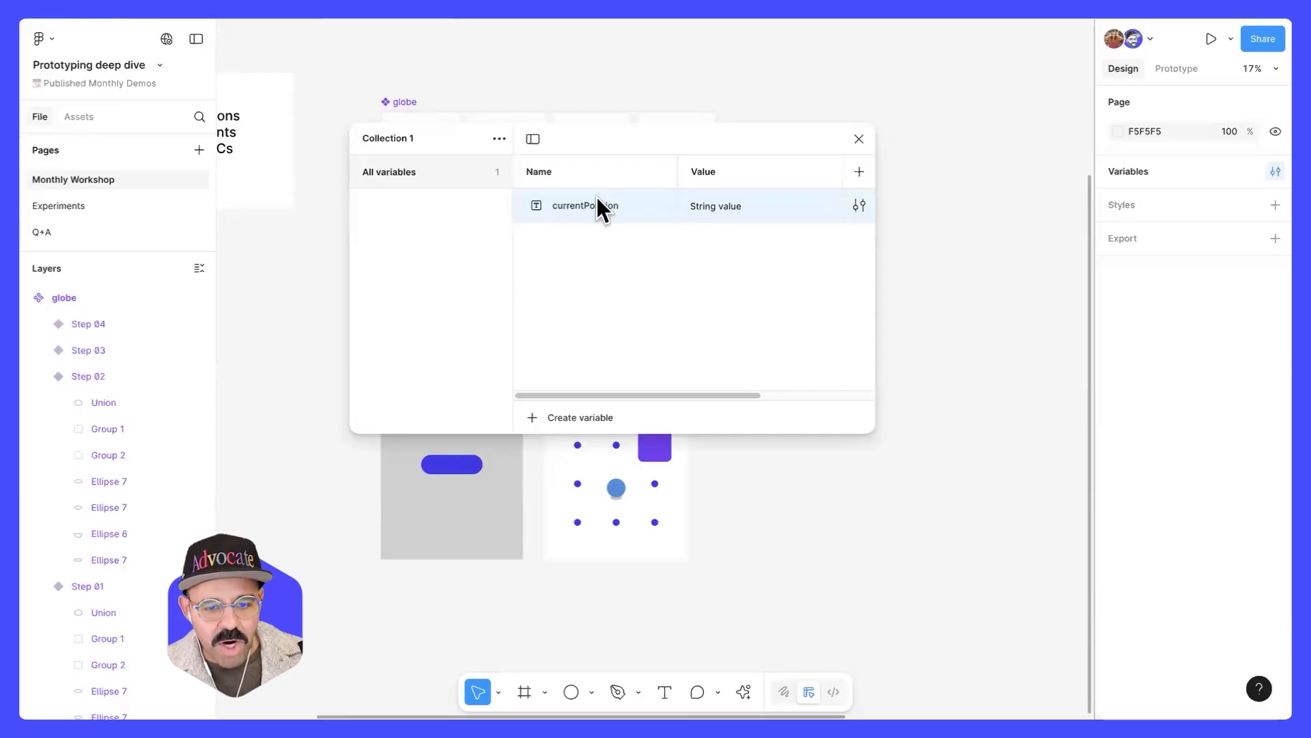
# - Set the value of the currentPosition variable to "one" and close the variables window
pyautogui.doubleClick(723, 205)
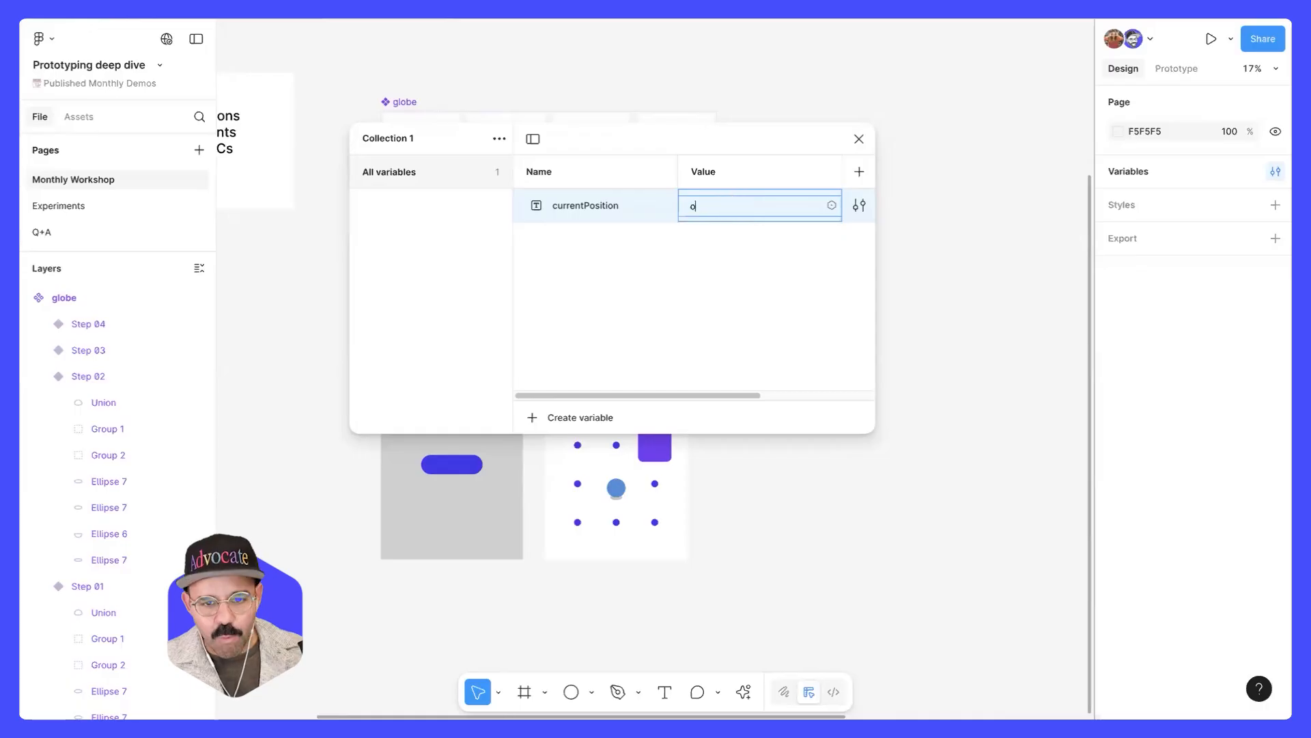
pyautogui.press('Return')
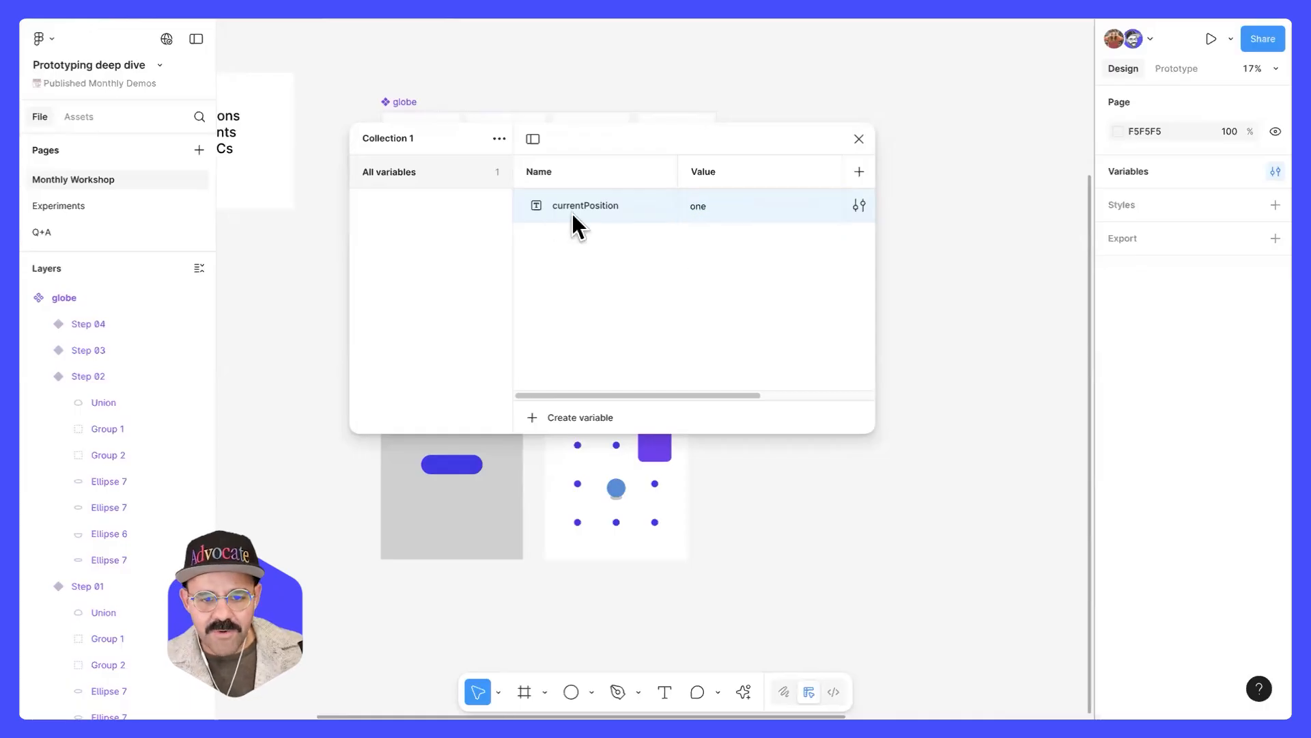
pyautogui.doubleClick(710, 207)
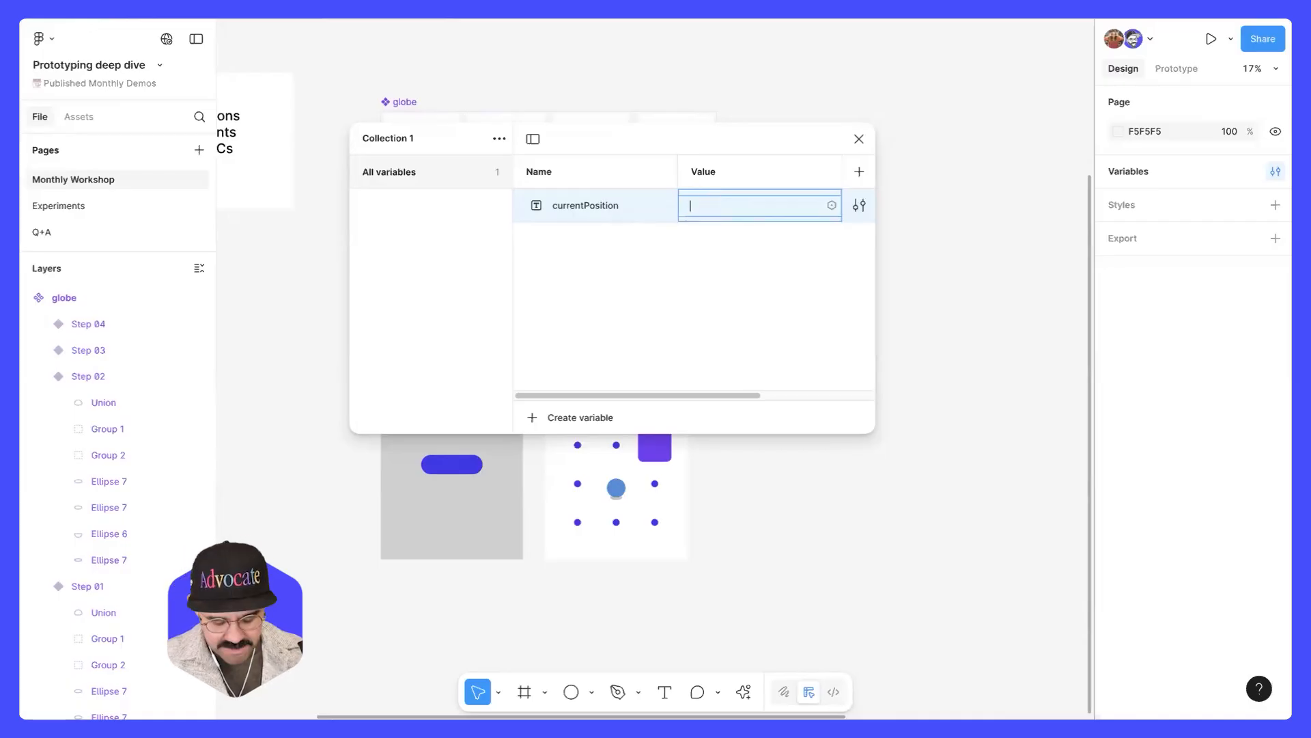
pyautogui.write('ne')
pyautogui.press('Return')
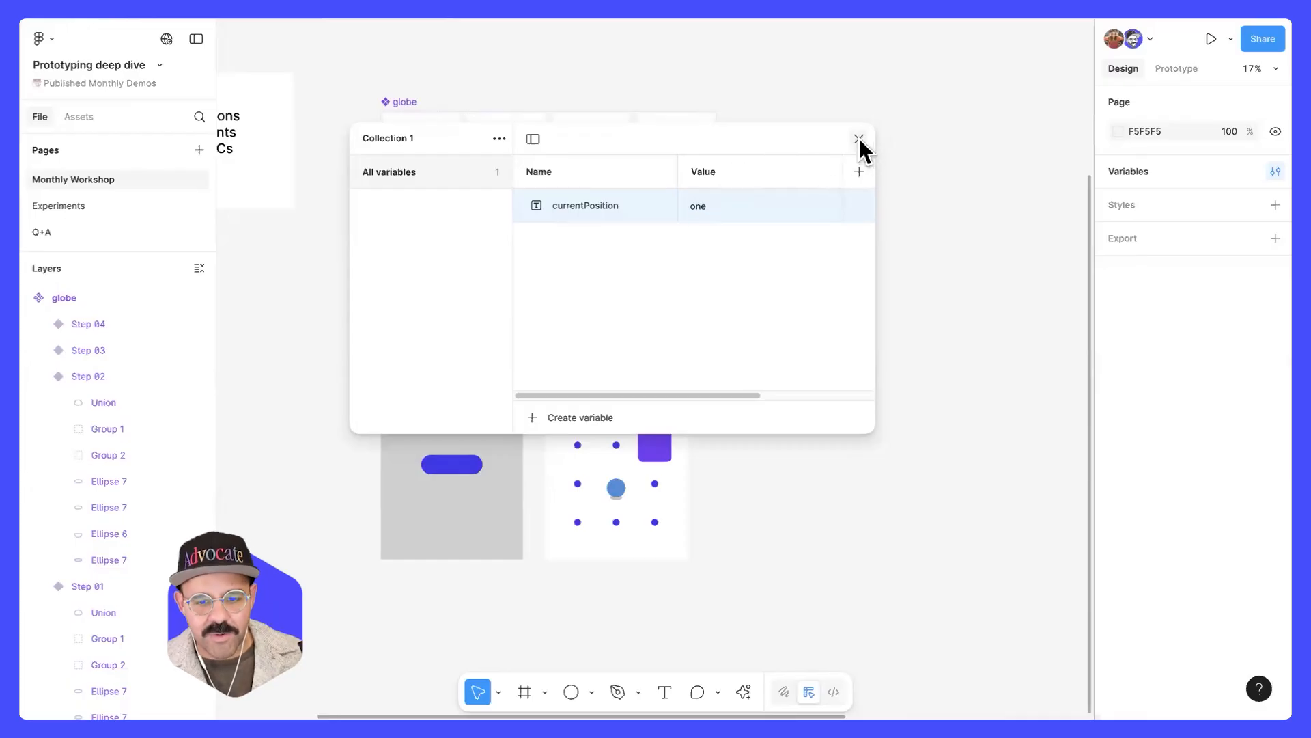
pyautogui.click(904, 219)
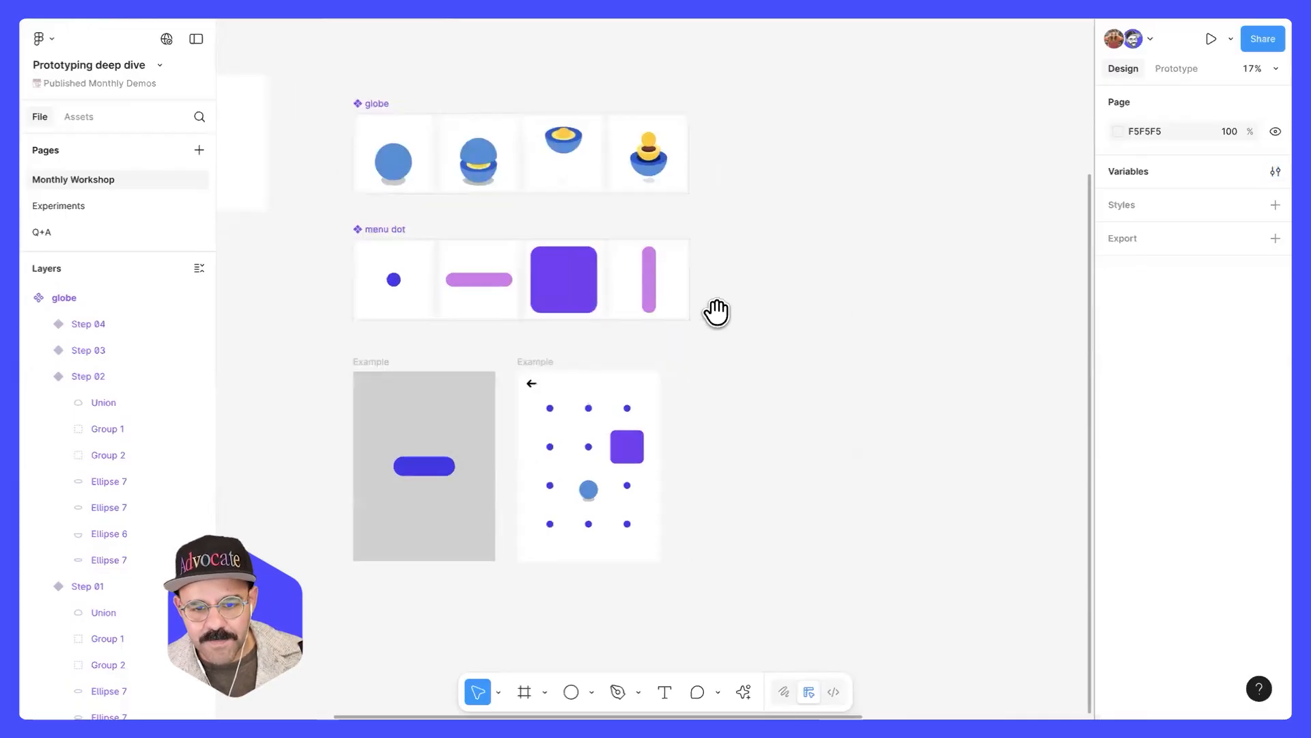
# - Draw a square frame about 525 × 525 on the empty canvas to the right of the menu dot component set
pyautogui.scroll(5, 687, 345)
pyautogui.press('f')
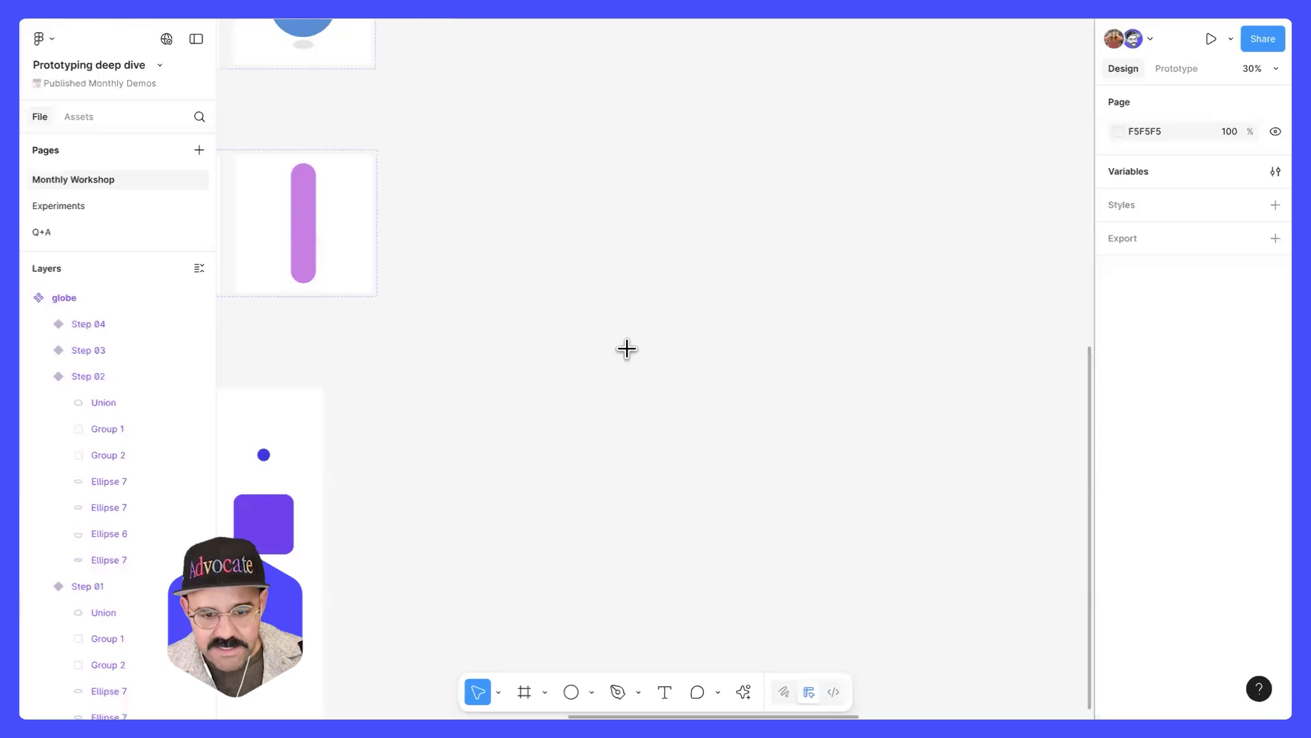
pyautogui.moveTo(642, 210); pyautogui.dragTo(773, 341)
pyautogui.scroll(2, 748, 295)
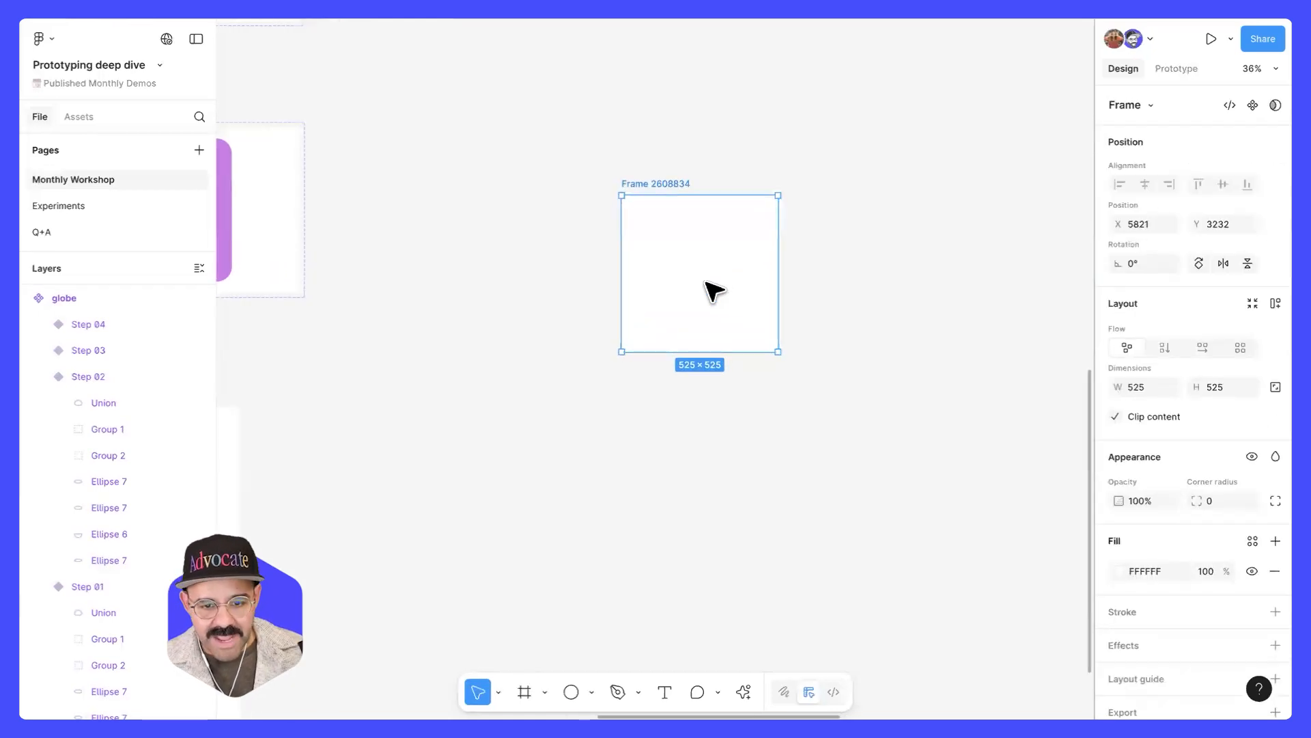
pyautogui.moveTo(727, 265); pyautogui.dragTo(704, 280)
# - Draw a rectangle inside the new frame and stretch it to fill the full 525 × 525 area
pyautogui.press('r')
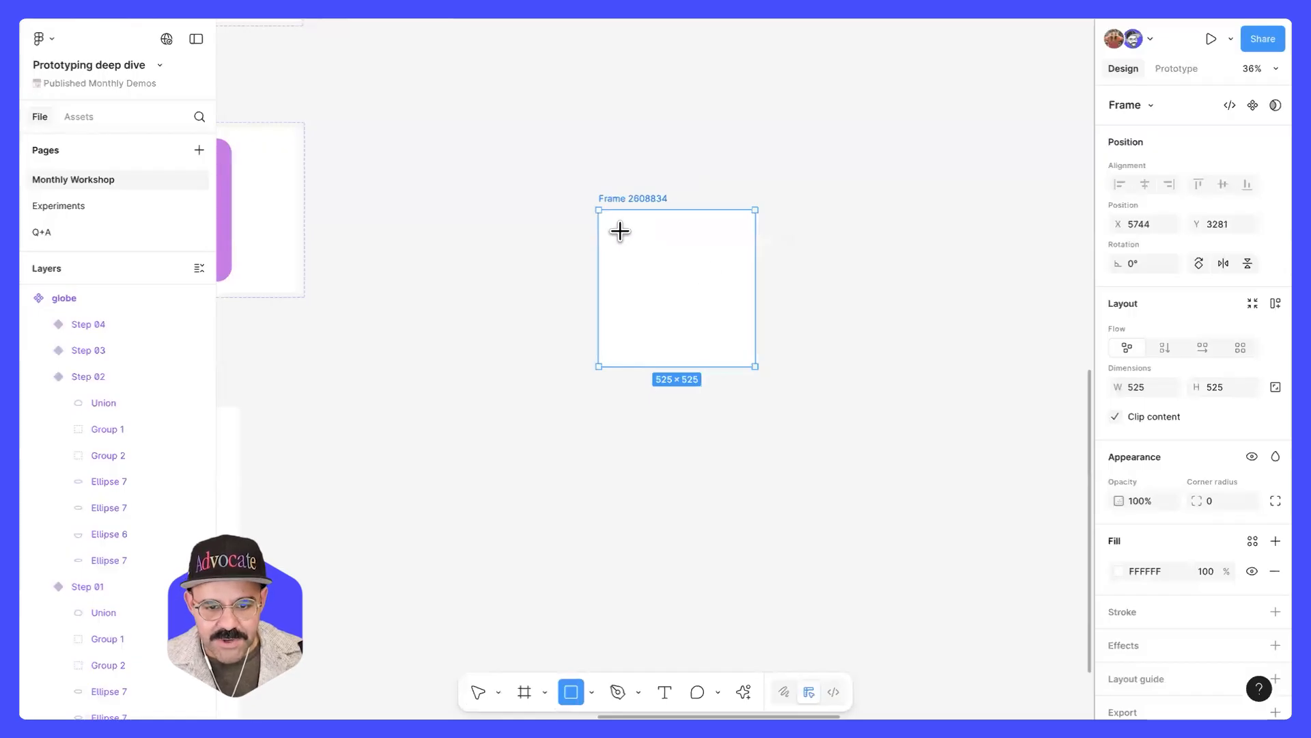
pyautogui.moveTo(677, 282); pyautogui.dragTo(737, 346)
pyautogui.moveTo(703, 299); pyautogui.dragTo(755, 302)
pyautogui.moveTo(736, 369); pyautogui.dragTo(736, 371)
pyautogui.moveTo(693, 211); pyautogui.dragTo(695, 220)
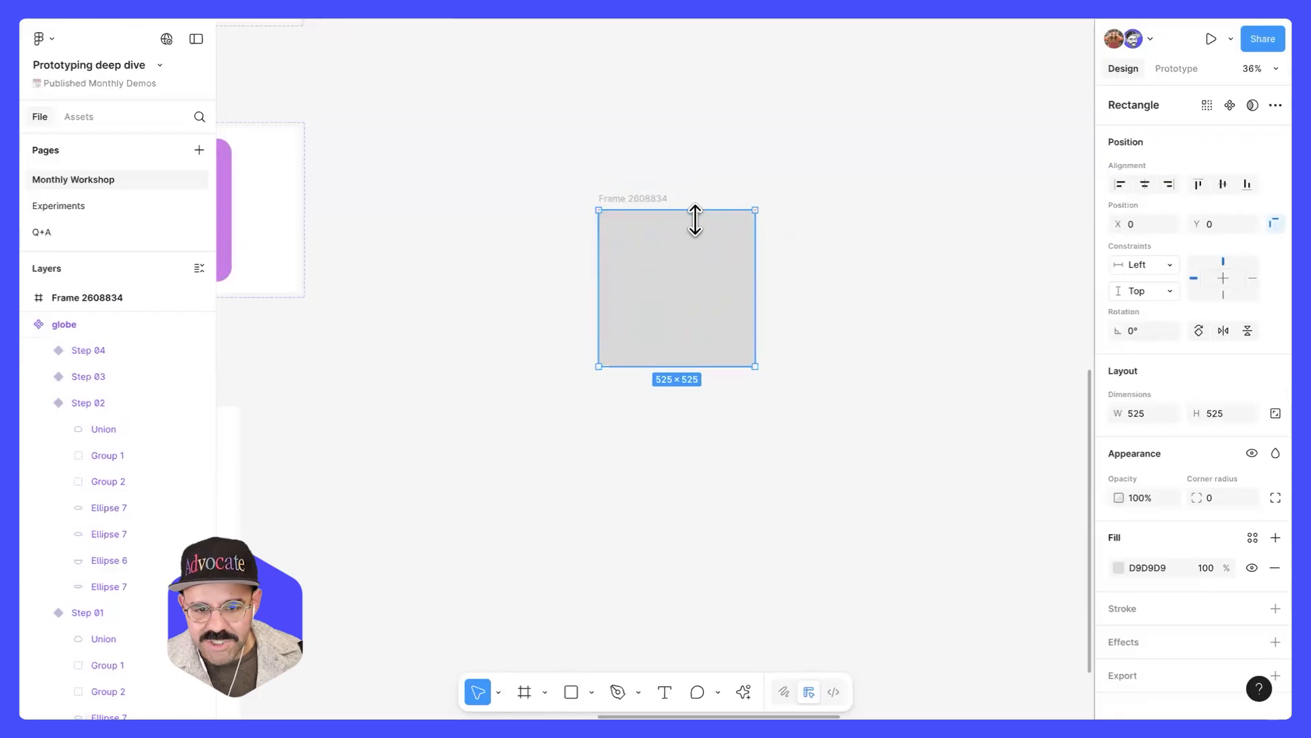
# - Change the rectangle's fill from solid color to an image fill
pyautogui.click(1117, 566)
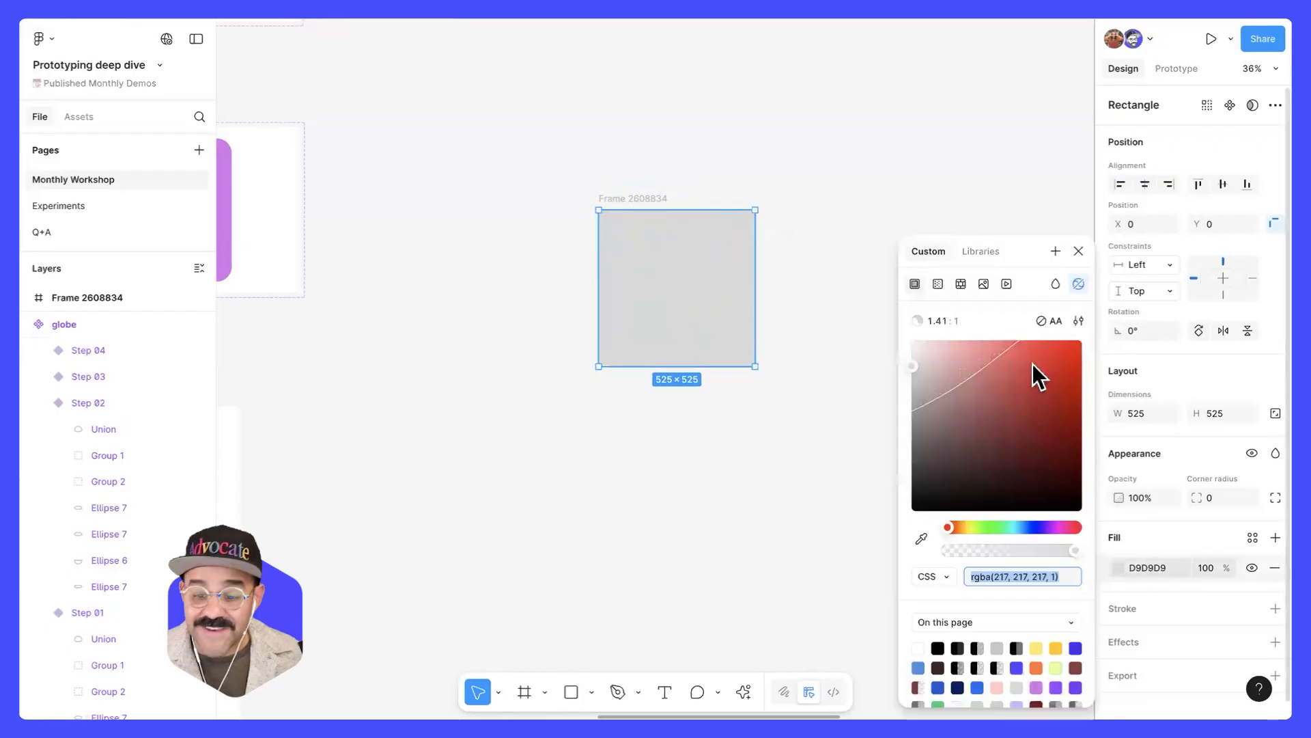
pyautogui.click(982, 283)
pyautogui.click(1078, 251)
pyautogui.click(820, 233)
# - Rename the frame containing the image rectangle as "one"
pyautogui.click(635, 201)
pyautogui.doubleClick(633, 199)
pyautogui.write('one')
pyautogui.press('Return')
pyautogui.click(589, 201)
pyautogui.click(607, 198)
# - Darken the page background color to 999999
pyautogui.scroll(5, 626, 193)
pyautogui.moveTo(686, 175); pyautogui.dragTo(557, 150)
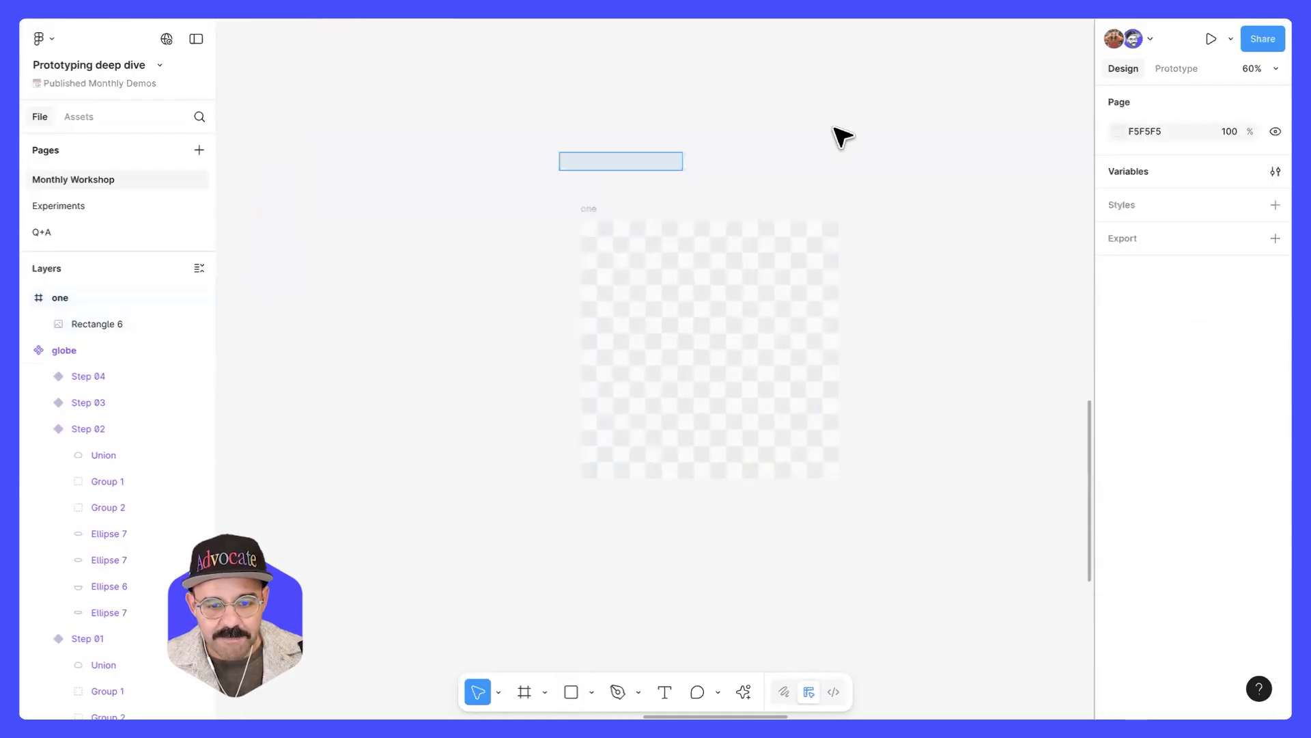
pyautogui.click(1118, 130)
pyautogui.moveTo(912, 219)
pyautogui.mouseDown()
pyautogui.moveTo(957, 201)
pyautogui.moveTo(911, 232)
pyautogui.mouseUp()
pyautogui.click(1079, 135)
pyautogui.moveTo(573, 201); pyautogui.dragTo(349, 208)
pyautogui.click(360, 215)
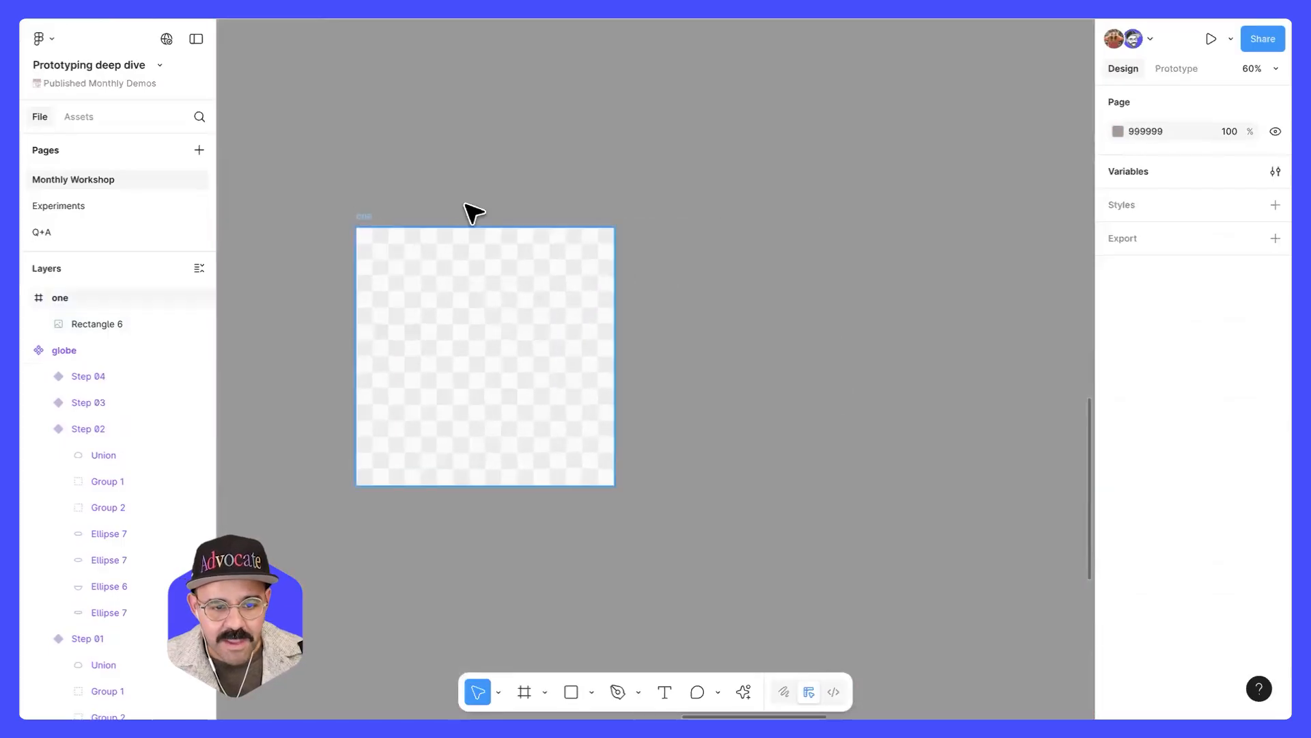
pyautogui.click(606, 203)
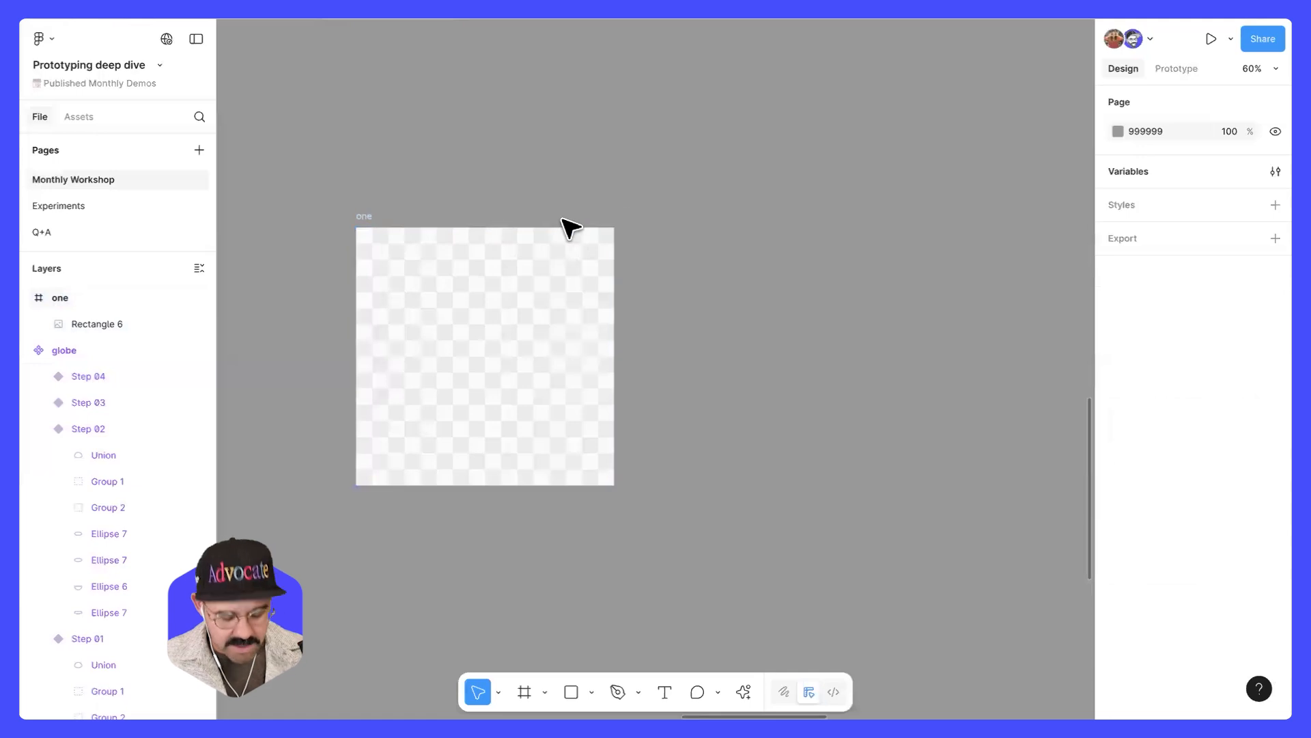
# - Duplicate frame "one" twice to make a row of three frames
pyautogui.click(374, 215)
pyautogui.hotkey('ctrl', 'd')
pyautogui.hotkey('ctrl', 'd')
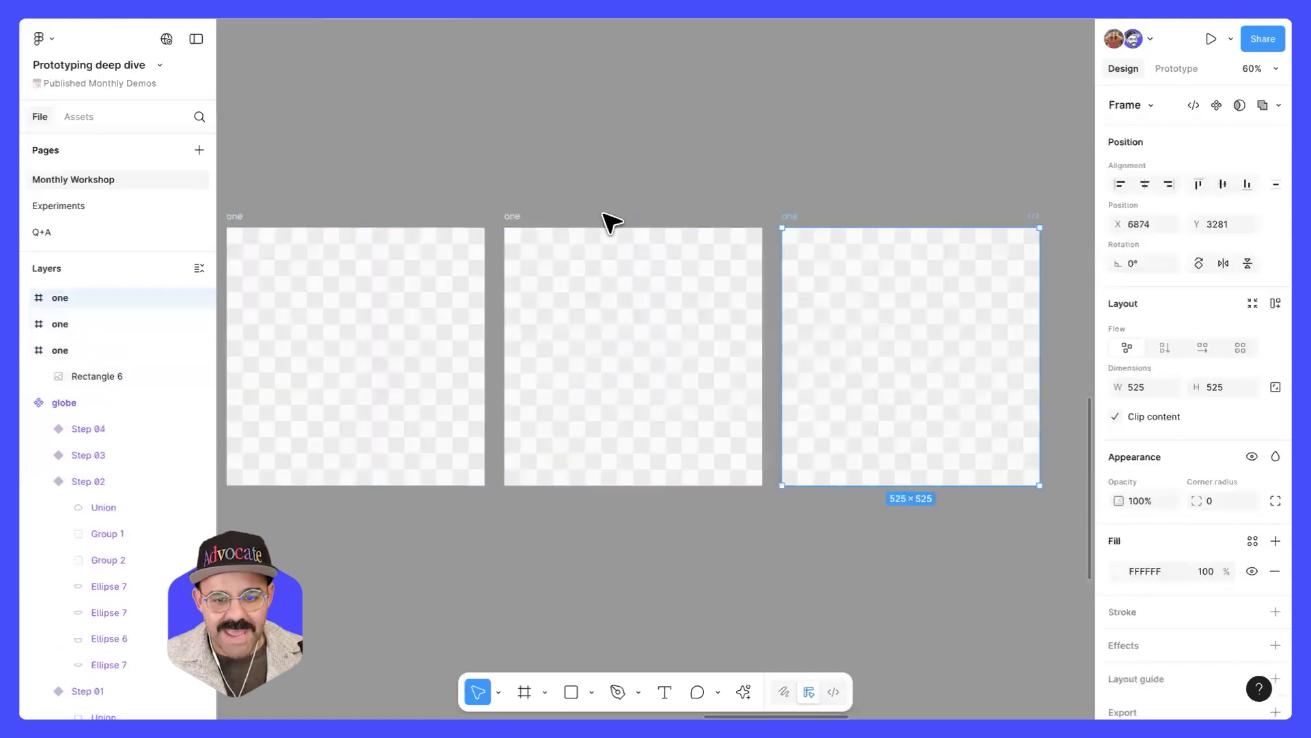
pyautogui.click(589, 163)
# - Rename the middle duplicate frame as "two" and the last one as "three"
pyautogui.scroll(1, 638, 166)
pyautogui.scroll(-2, 614, 184)
pyautogui.click(550, 204)
pyautogui.click(551, 204)
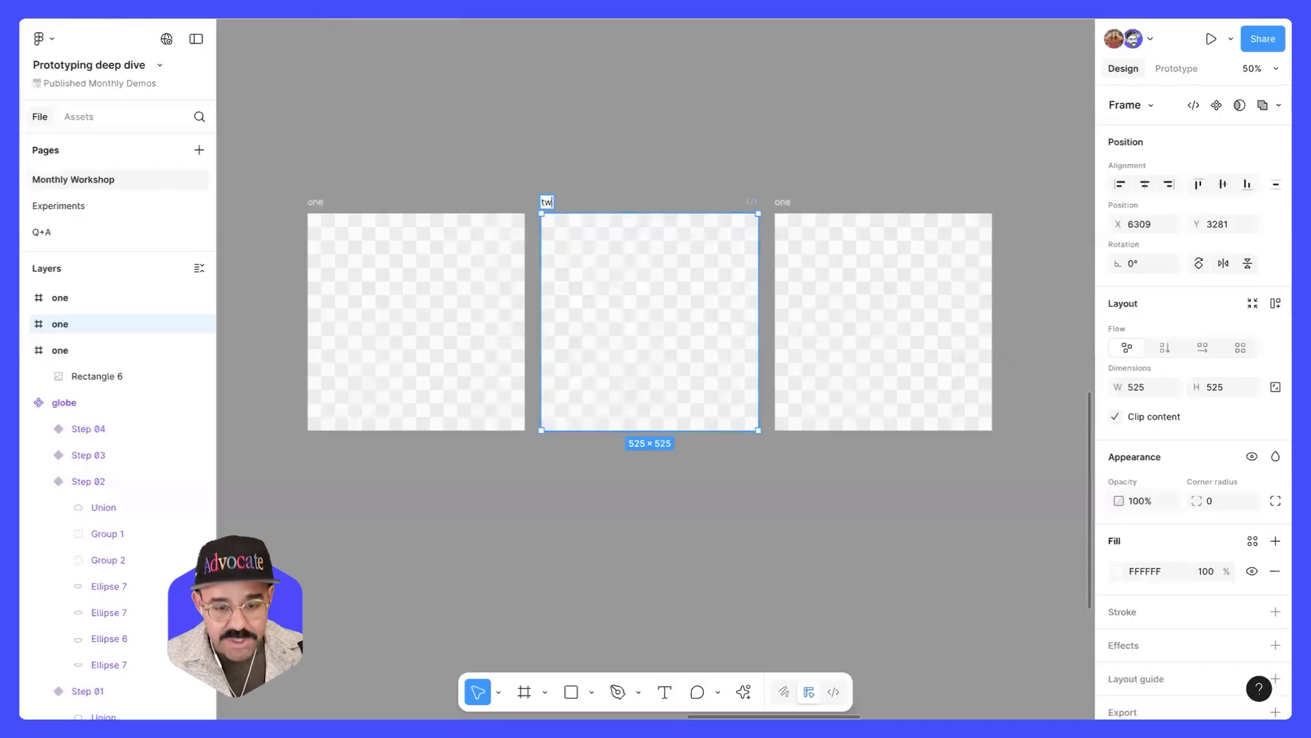
pyautogui.press('Return')
pyautogui.click(789, 203)
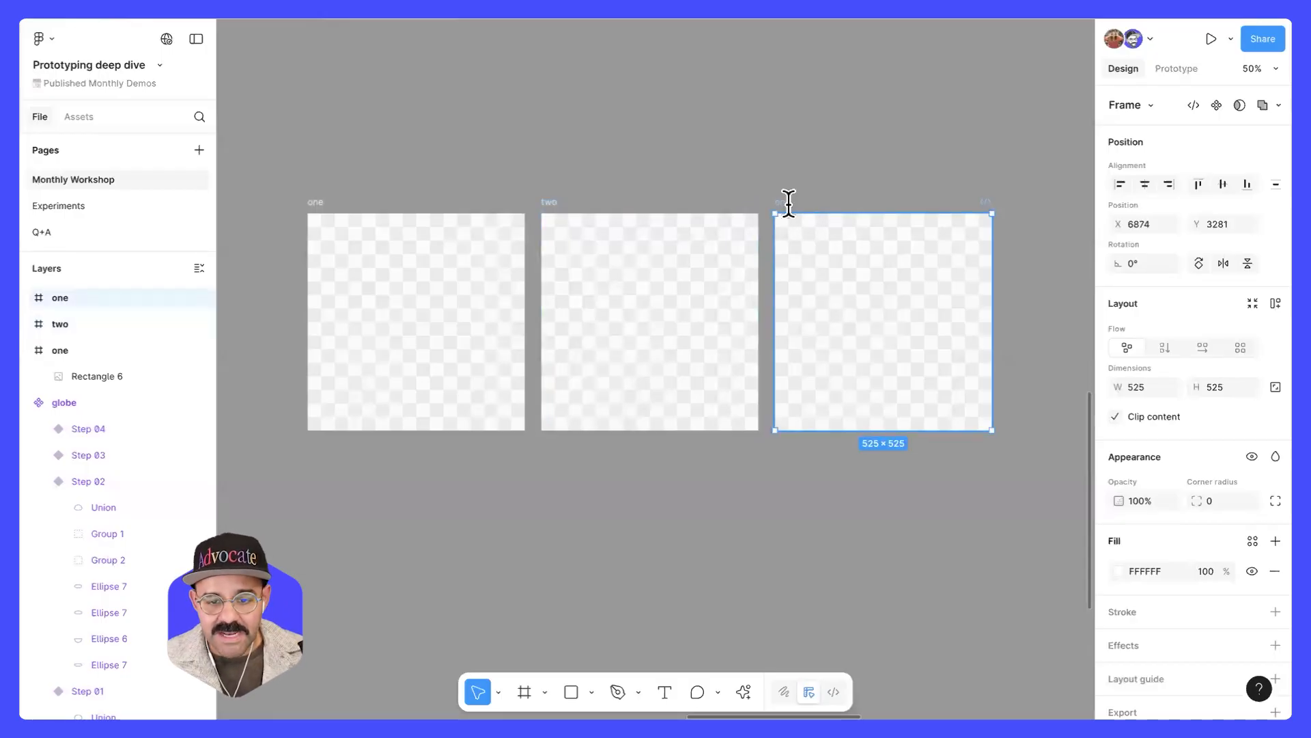
pyautogui.write('threw')
pyautogui.press('Return')
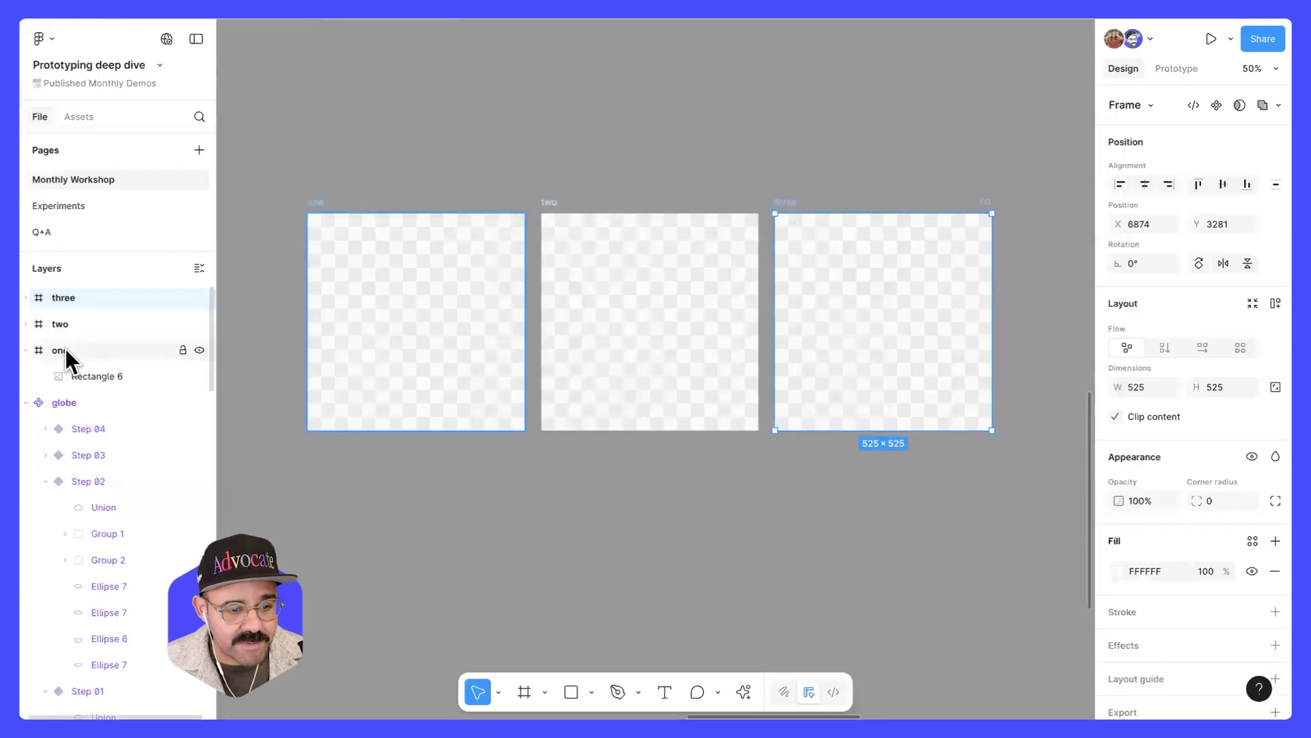
# - Expand the three frames in the layer list and batch rename their image rectangles as "photo"
pyautogui.click(26, 298)
pyautogui.click(26, 348)
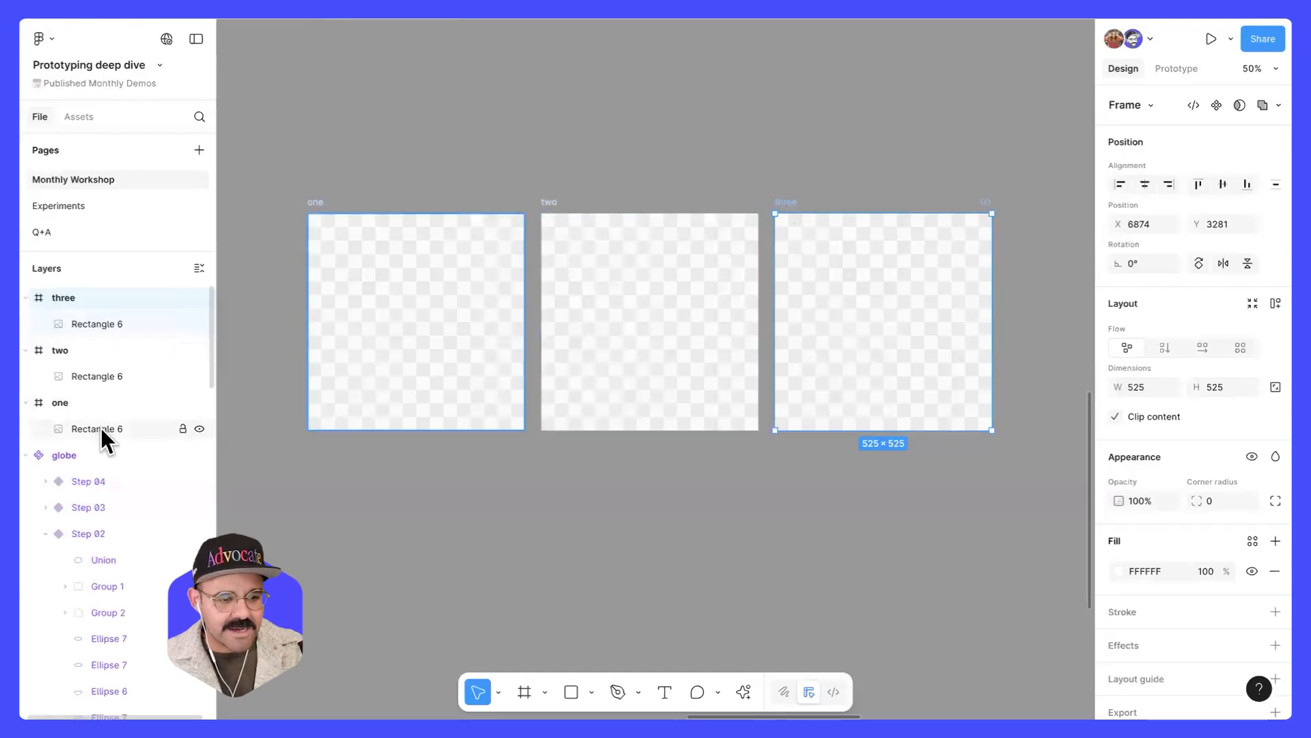
pyautogui.click(96, 324)
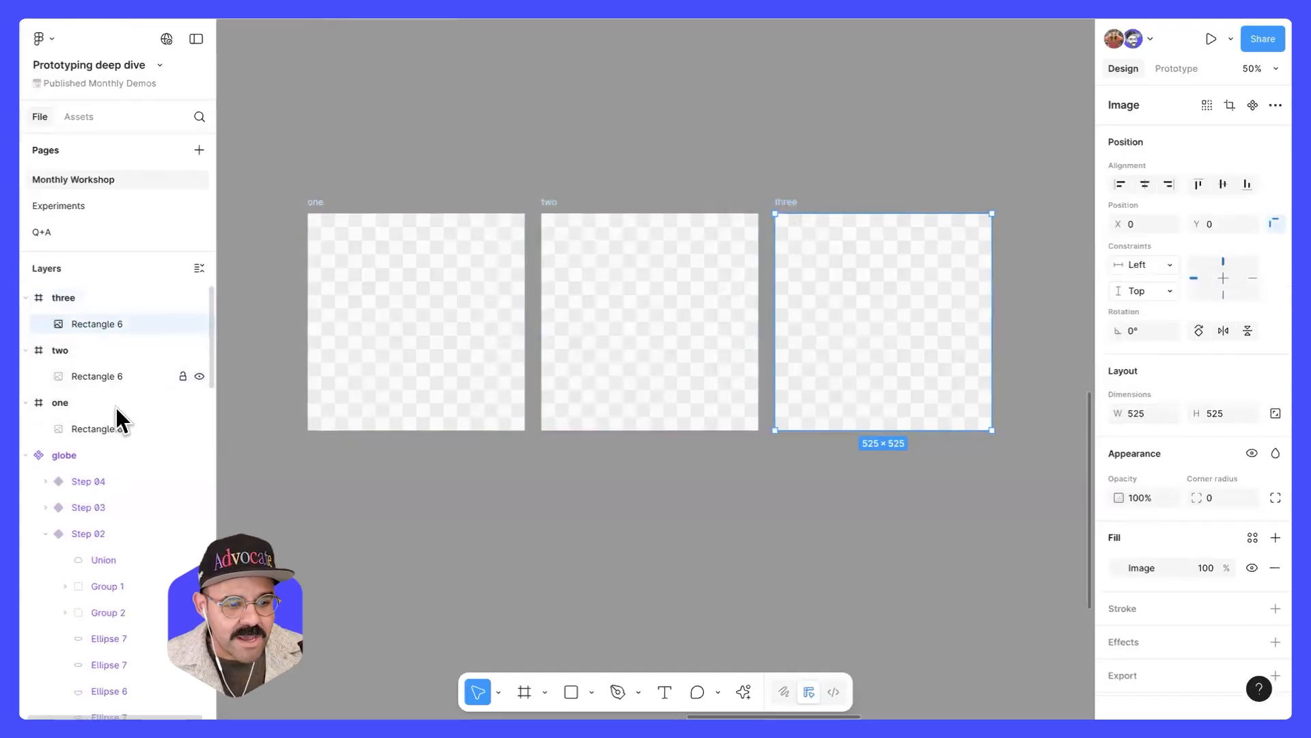
pyautogui.keyDown('shift'); pyautogui.click(113, 377); pyautogui.keyUp('shift')
pyautogui.keyDown('shift'); pyautogui.click(116, 429); pyautogui.keyUp('shift')
pyautogui.click(298, 460)
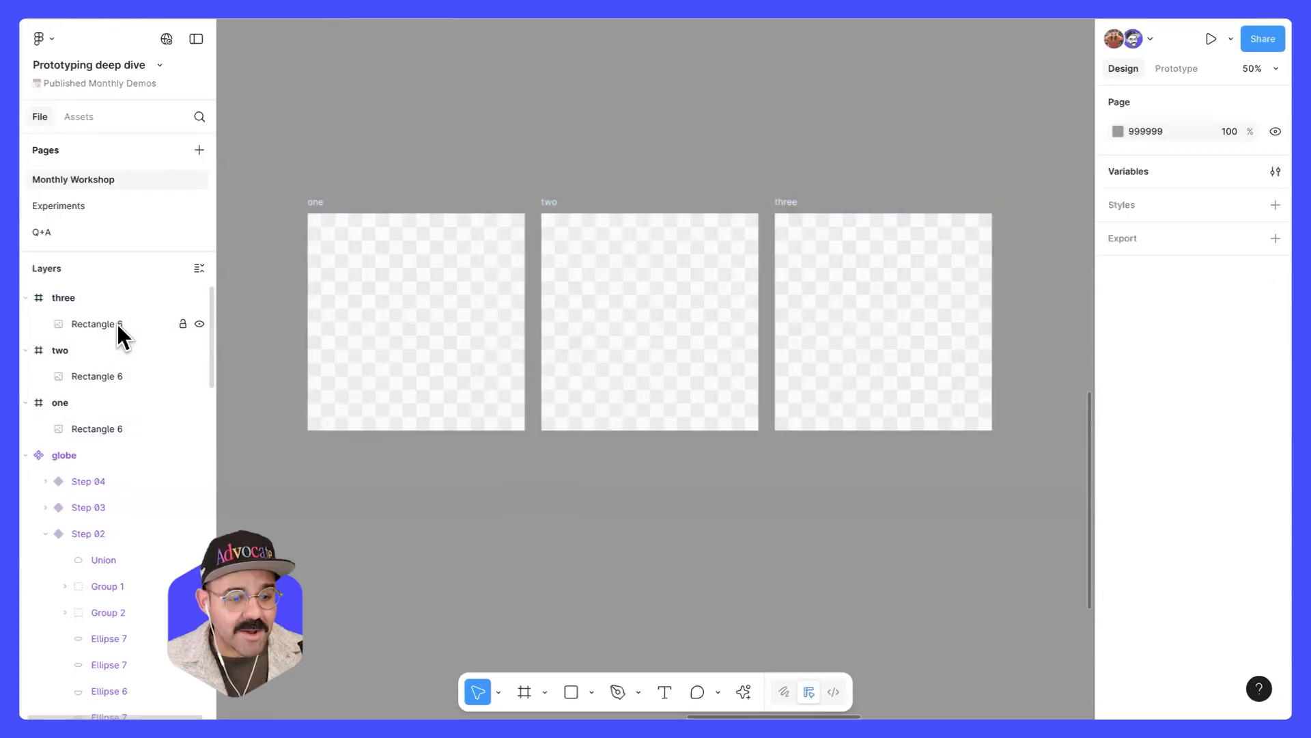
pyautogui.click(117, 324)
pyautogui.keyDown('shift'); pyautogui.click(122, 376); pyautogui.keyUp('shift')
pyautogui.keyDown('shift'); pyautogui.click(116, 427); pyautogui.keyUp('shift')
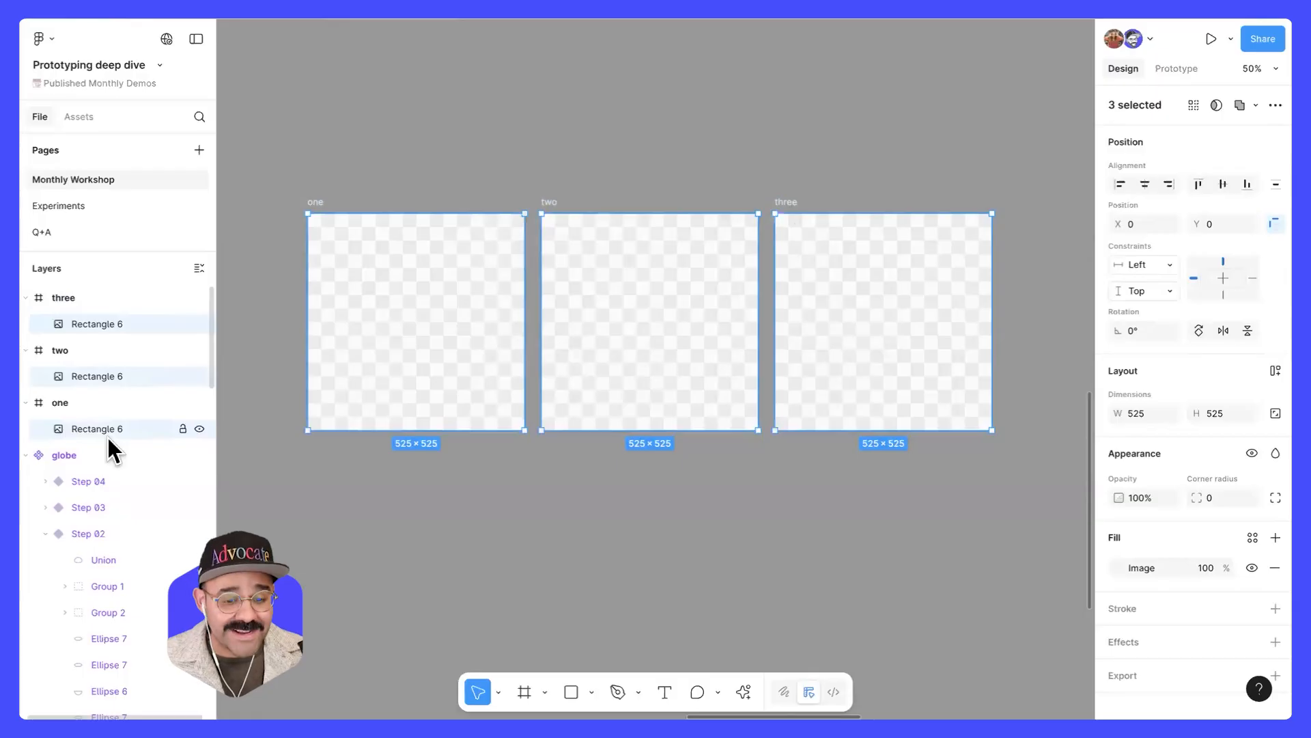
pyautogui.hotkey('ctrl', 'r')
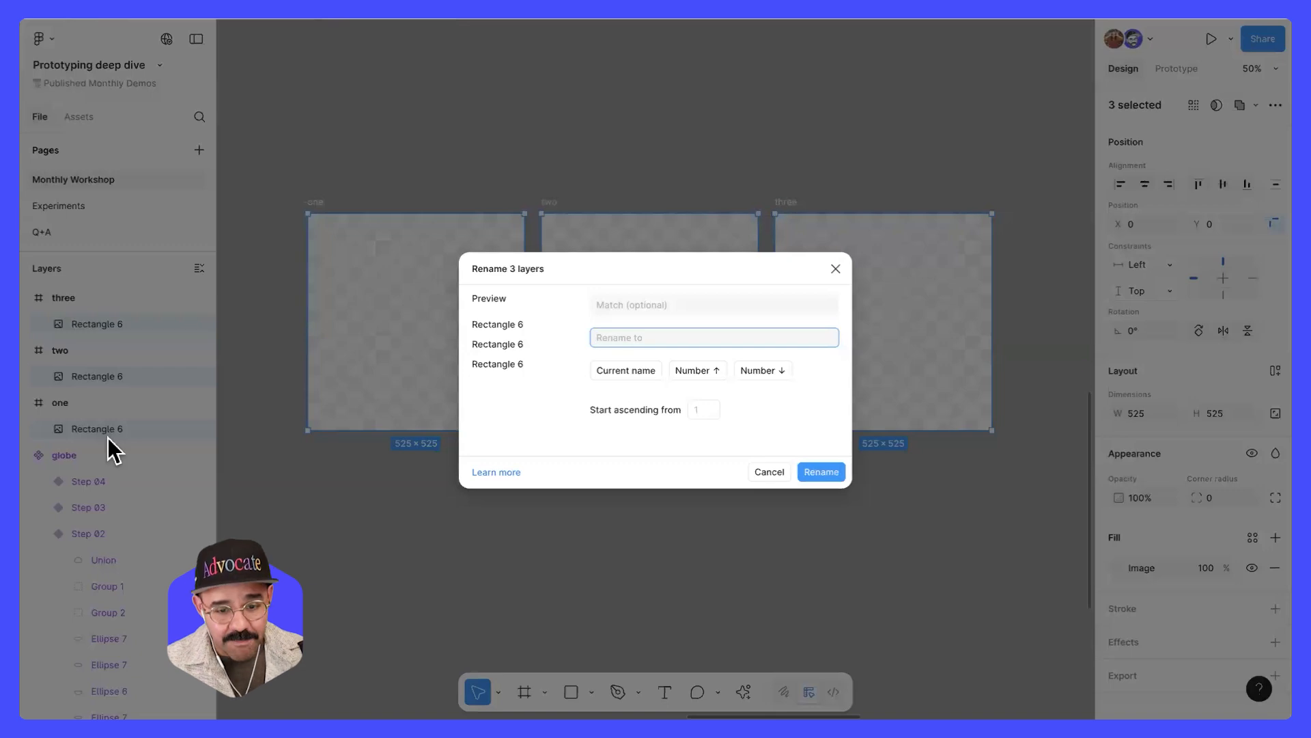
pyautogui.write('photo')
pyautogui.press('Return')
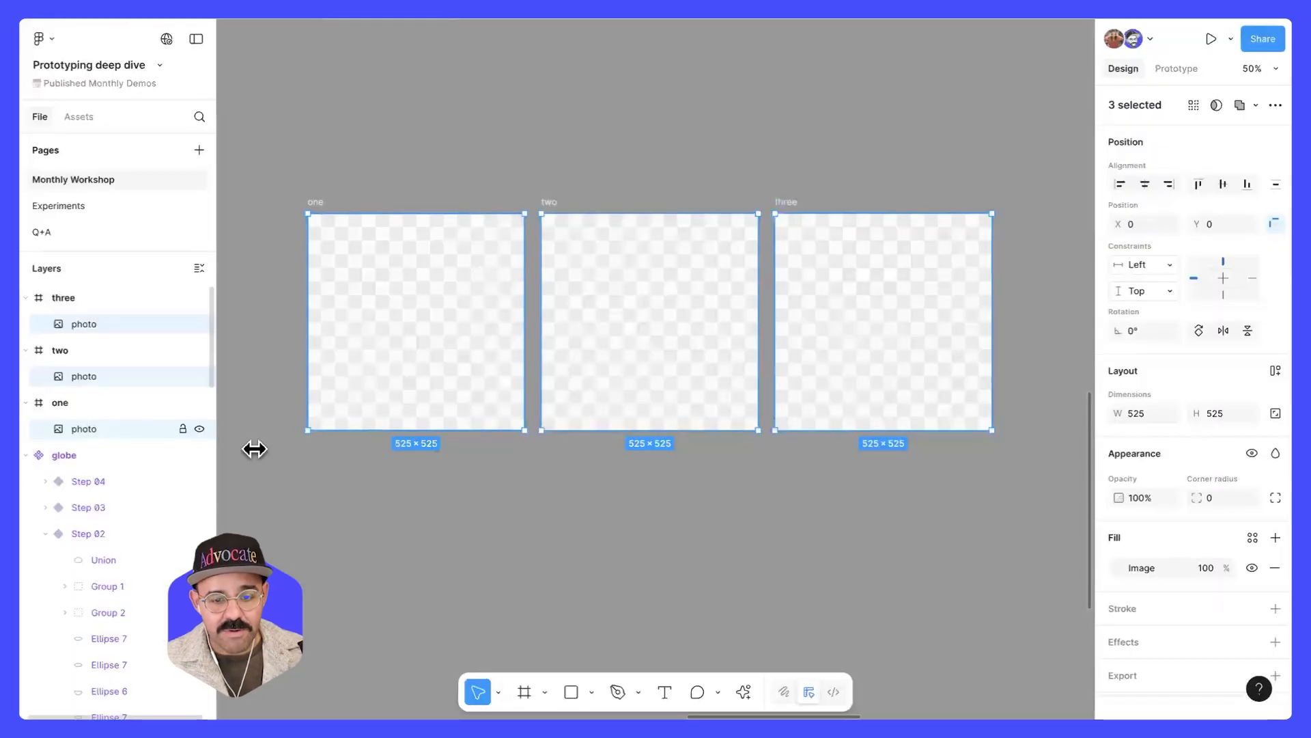
pyautogui.click(490, 493)
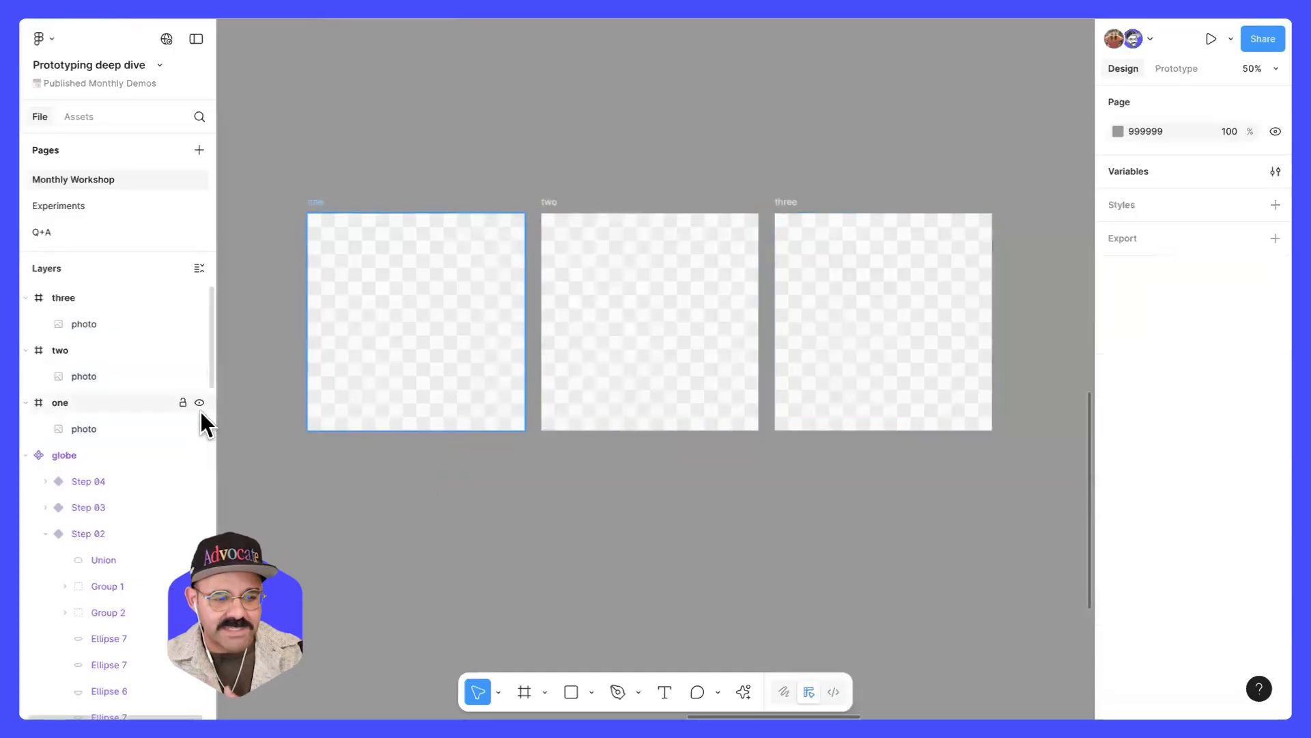
# - Batch rename the three photo layers with descending numbers as photo 03, photo 02 and photo 01
pyautogui.click(82, 325)
pyautogui.keyDown('shift'); pyautogui.click(82, 375); pyautogui.keyUp('shift')
pyautogui.keyDown('shift'); pyautogui.click(88, 428); pyautogui.keyUp('shift')
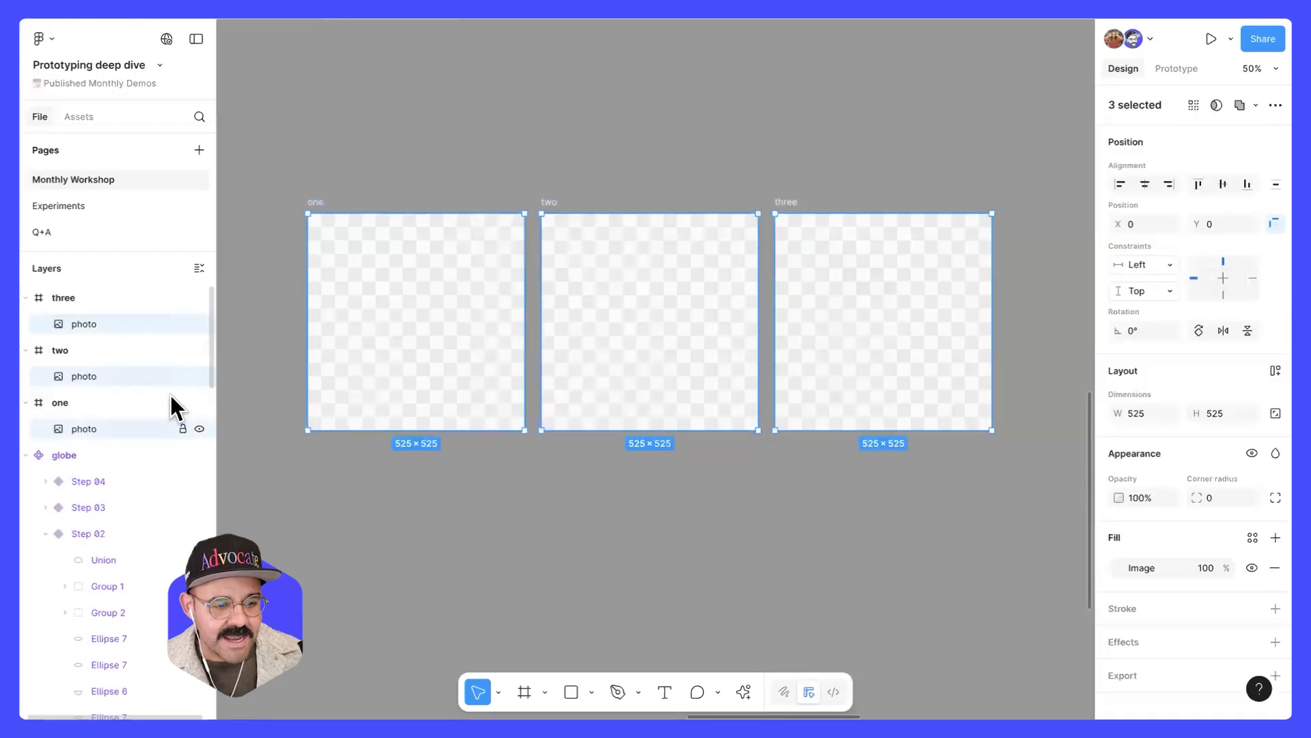
pyautogui.hotkey('ctrl', 'r')
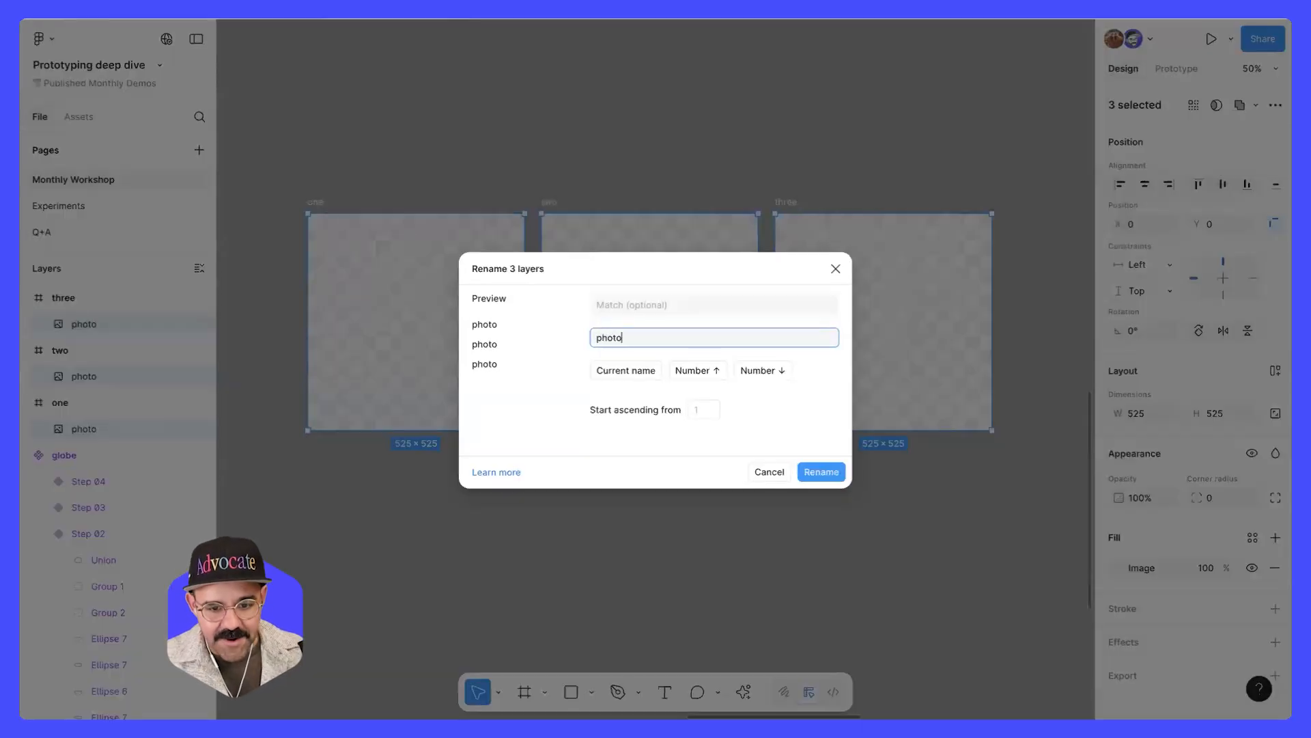
pyautogui.click(762, 371)
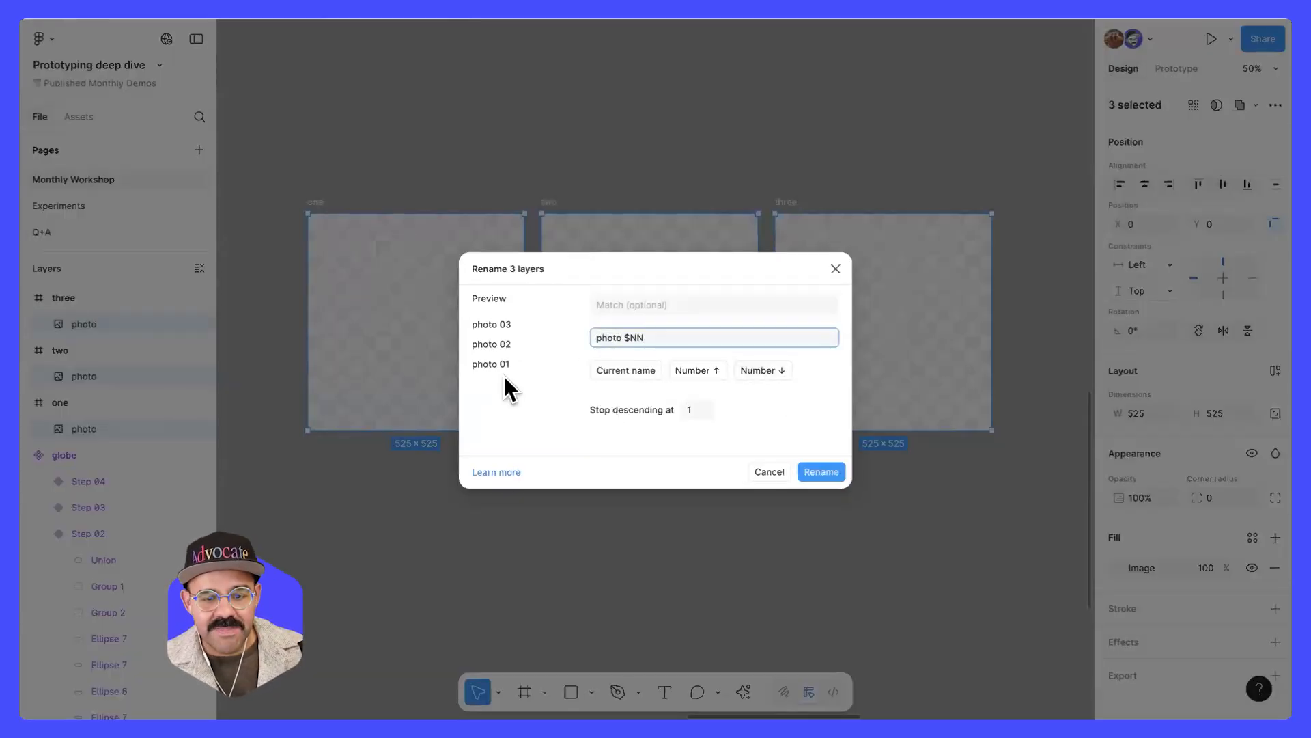
pyautogui.click(821, 471)
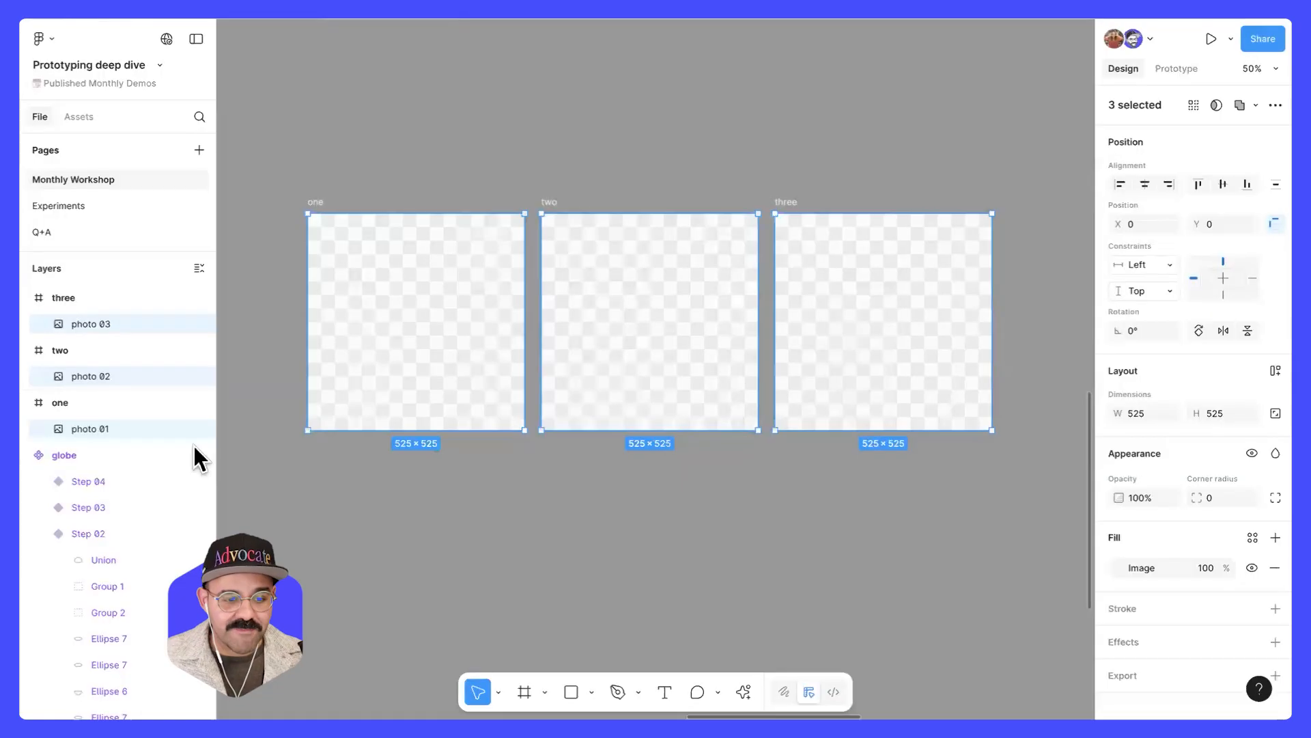
pyautogui.click(599, 588)
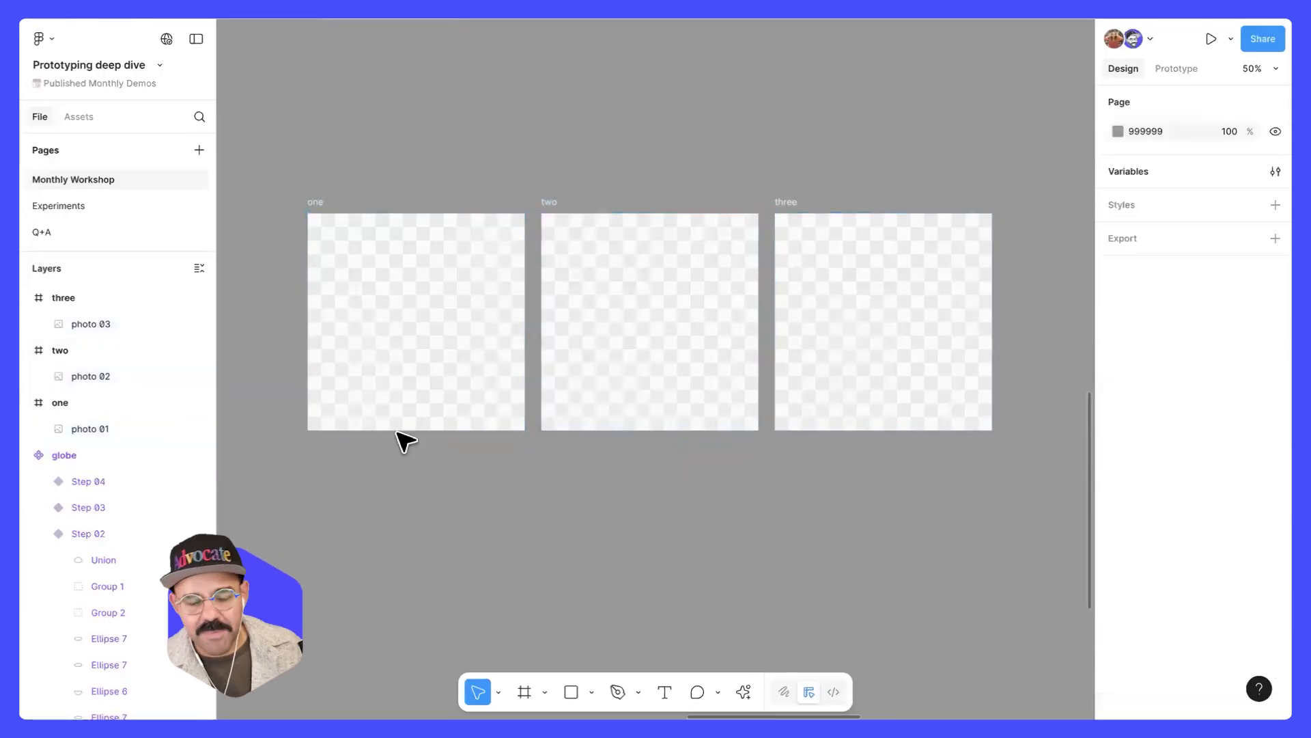
# - Undo the numbered renaming of the three photo layers and clear the selection
pyautogui.hotkey('ctrl', 'z')
pyautogui.hotkey('ctrl', 'z')
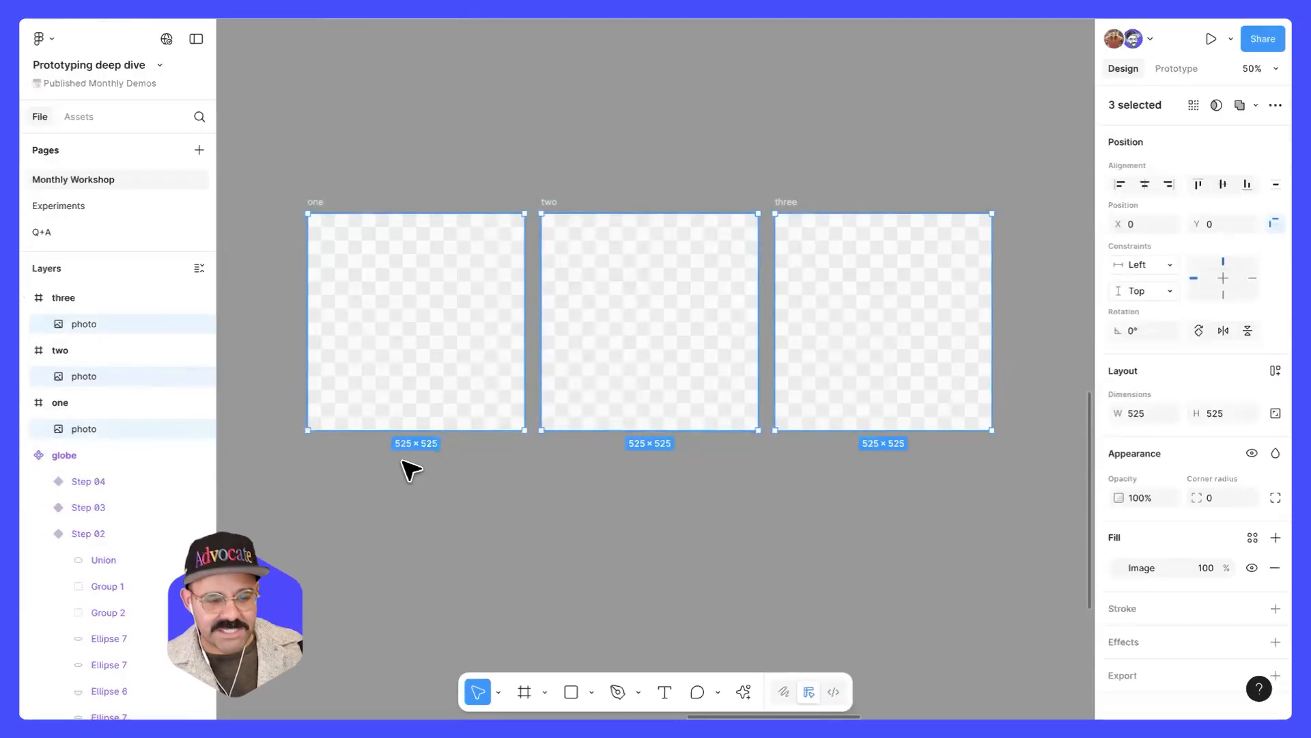
pyautogui.click(285, 448)
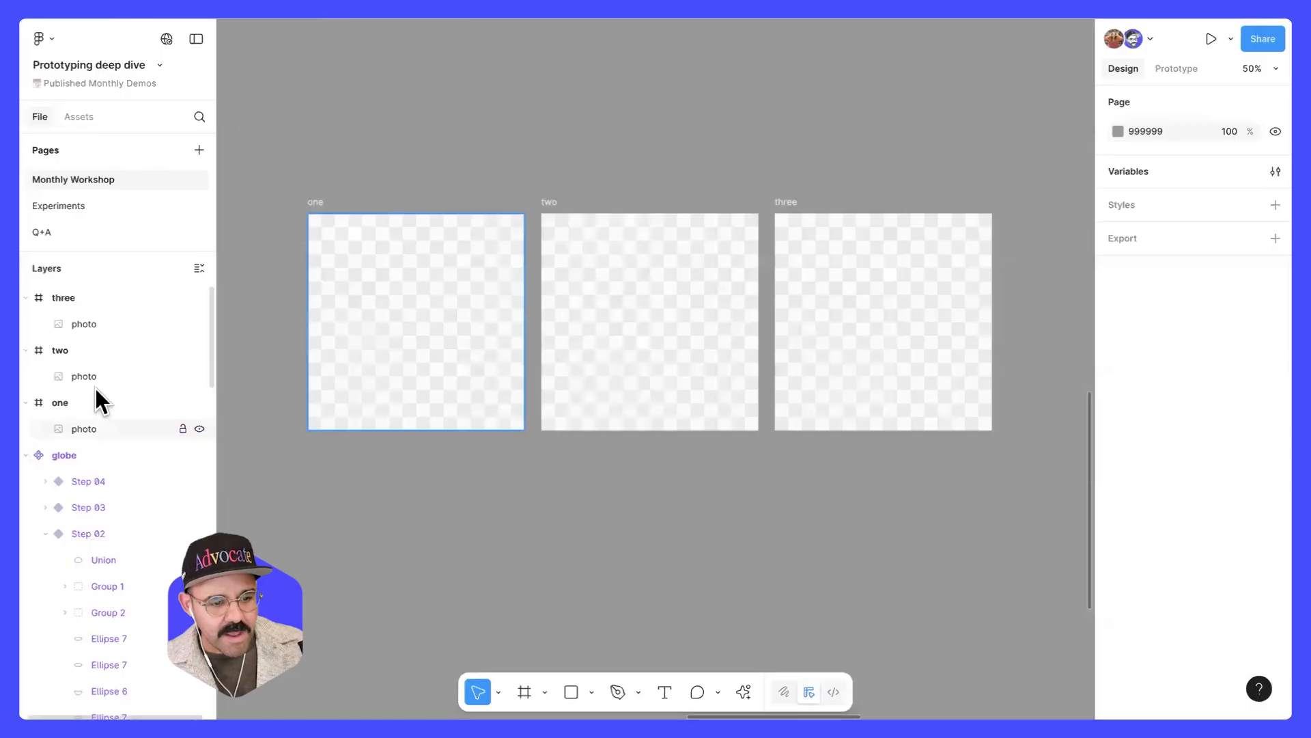
pyautogui.click(154, 420)
pyautogui.click(375, 503)
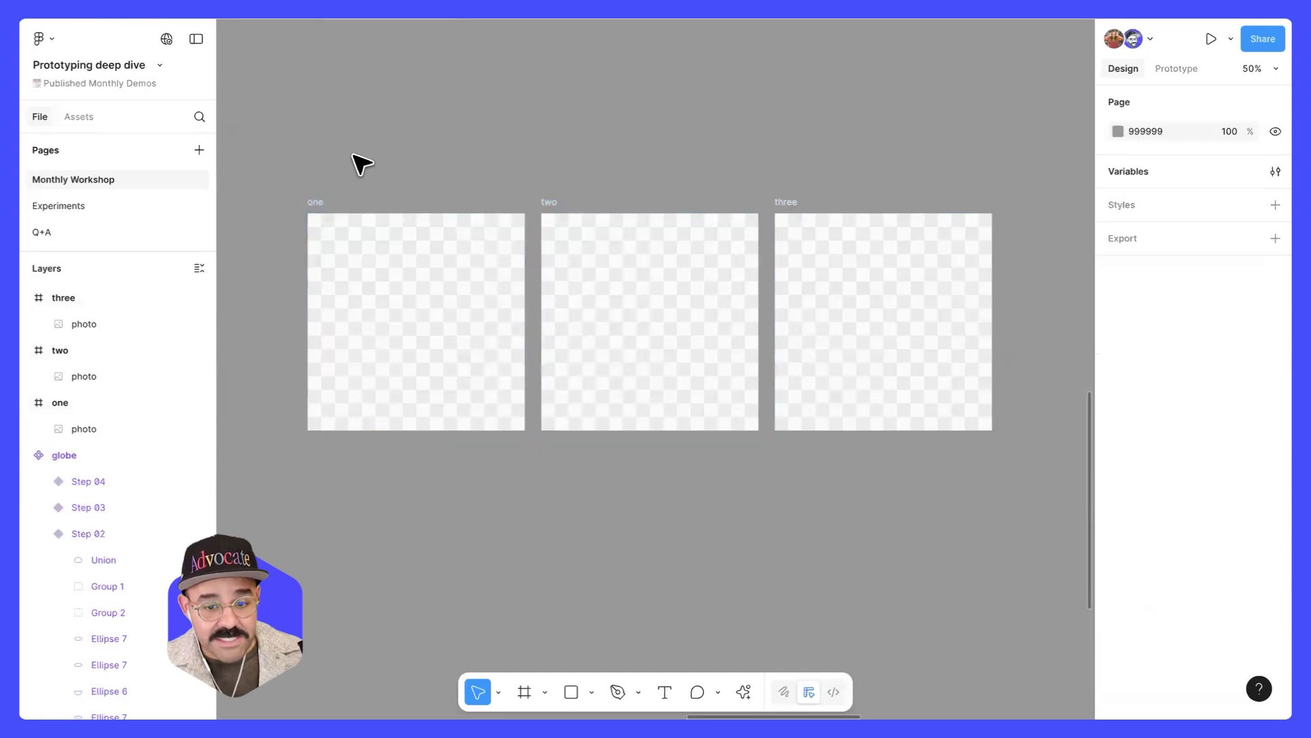
# - Combine frames one, two and three into a component set and name it "gallery"
pyautogui.moveTo(258, 130); pyautogui.dragTo(1025, 496)
pyautogui.click(1233, 104)
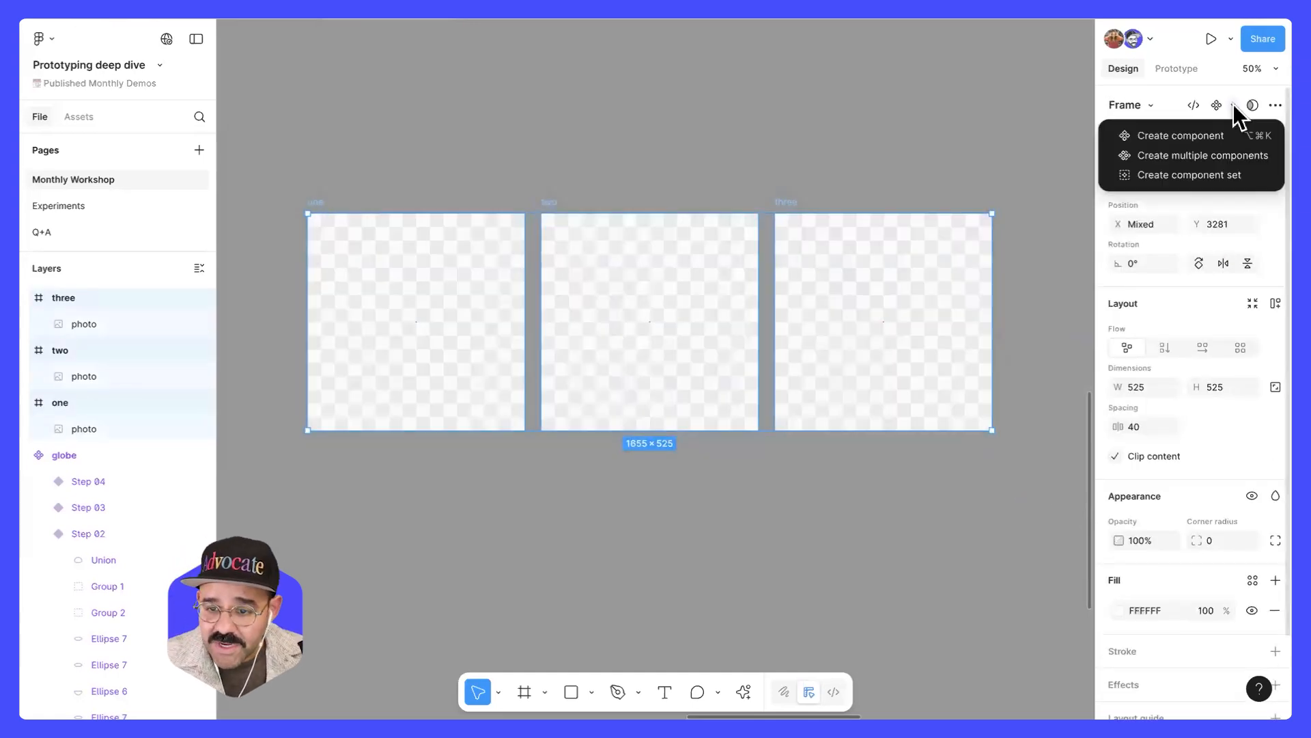
pyautogui.click(1223, 169)
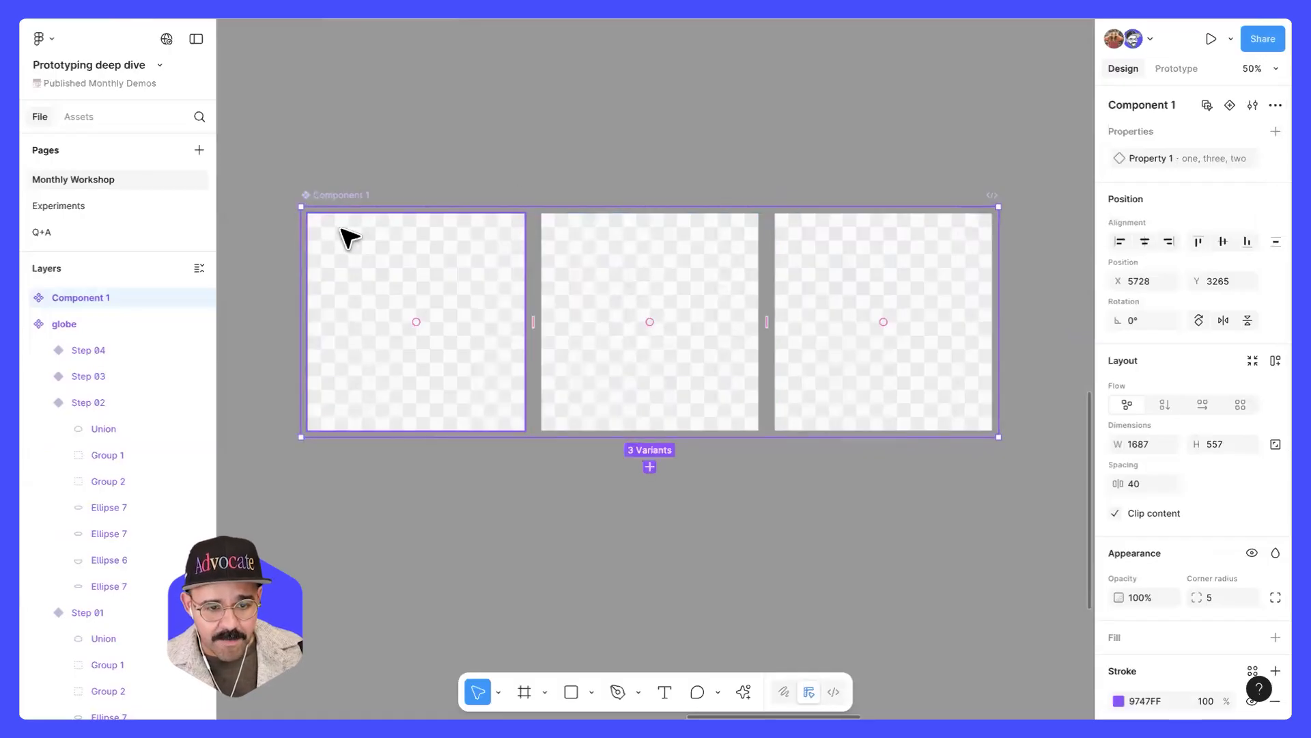
pyautogui.doubleClick(346, 194)
pyautogui.write('gal')
pyautogui.press('Return')
pyautogui.scroll(3, 337, 433)
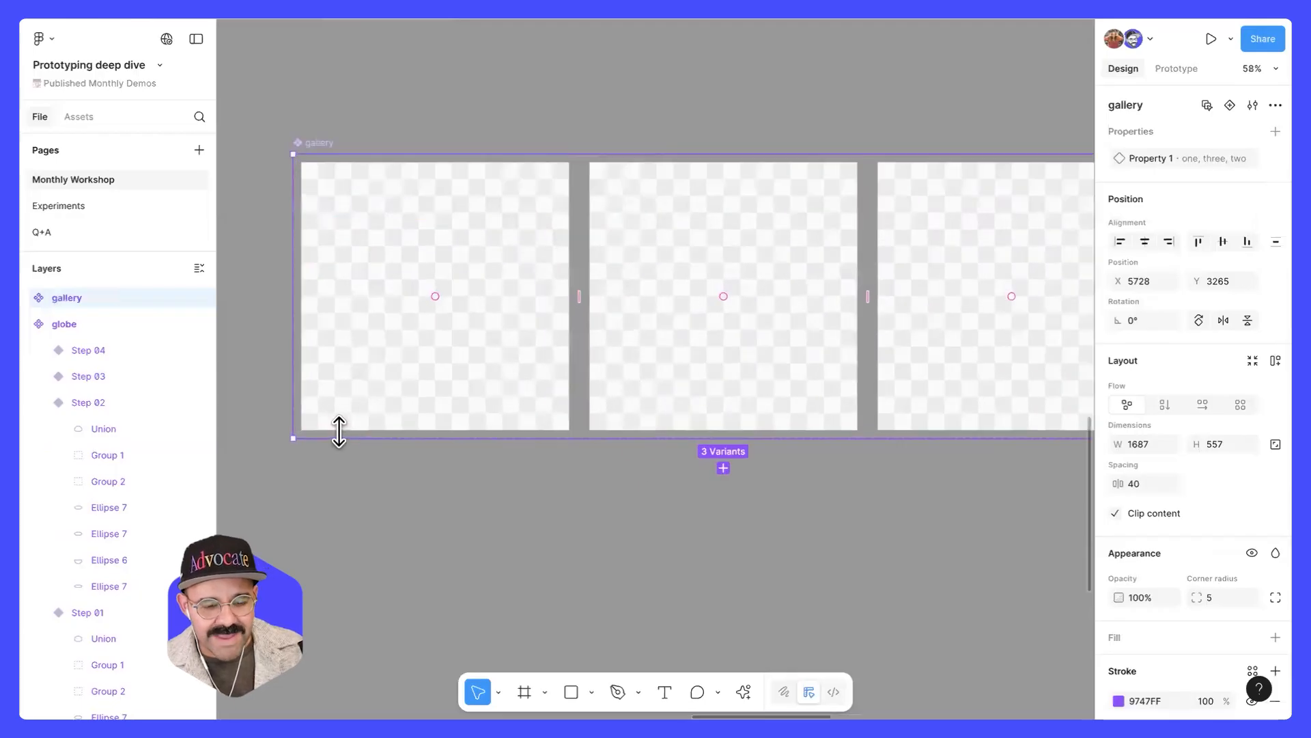
# - Add a text layer reading 1 to variant one and scale it up to about 200 × 519
pyautogui.press('t')
pyautogui.click(343, 369)
pyautogui.write('1')
pyautogui.press('Escape')
pyautogui.press('Escape')
pyautogui.moveTo(357, 406)
pyautogui.mouseDown()
pyautogui.moveTo(331, 406)
pyautogui.moveTo(336, 418)
pyautogui.moveTo(432, 331)
pyautogui.moveTo(370, 362)
pyautogui.moveTo(367, 383)
pyautogui.mouseUp()
pyautogui.hotkey('ctrl', 'z')
pyautogui.press('k')
pyautogui.click(517, 574)
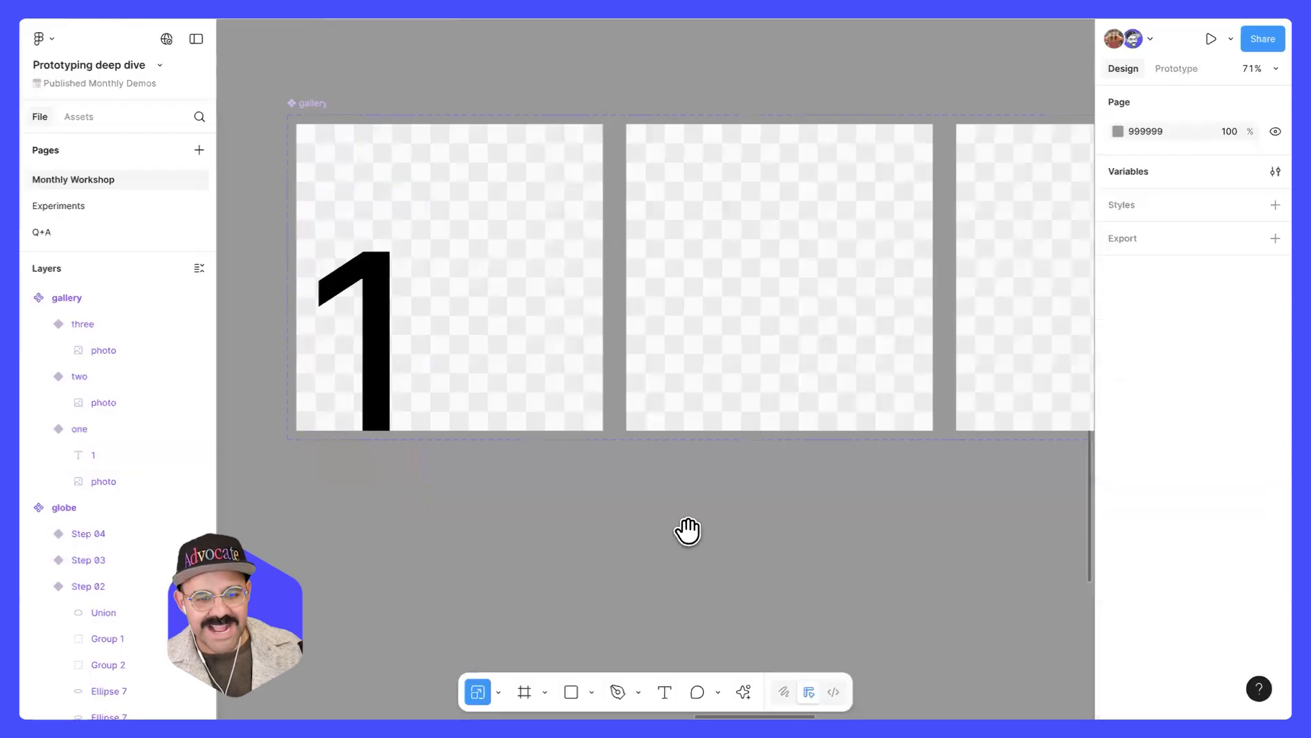
# - Paste the large number text layer into variants two and three at the same position
pyautogui.moveTo(688, 531); pyautogui.dragTo(574, 542)
pyautogui.scroll(-3, 580, 537)
pyautogui.click(635, 340)
pyautogui.keyDown('shift'); pyautogui.click(837, 373); pyautogui.keyUp('shift')
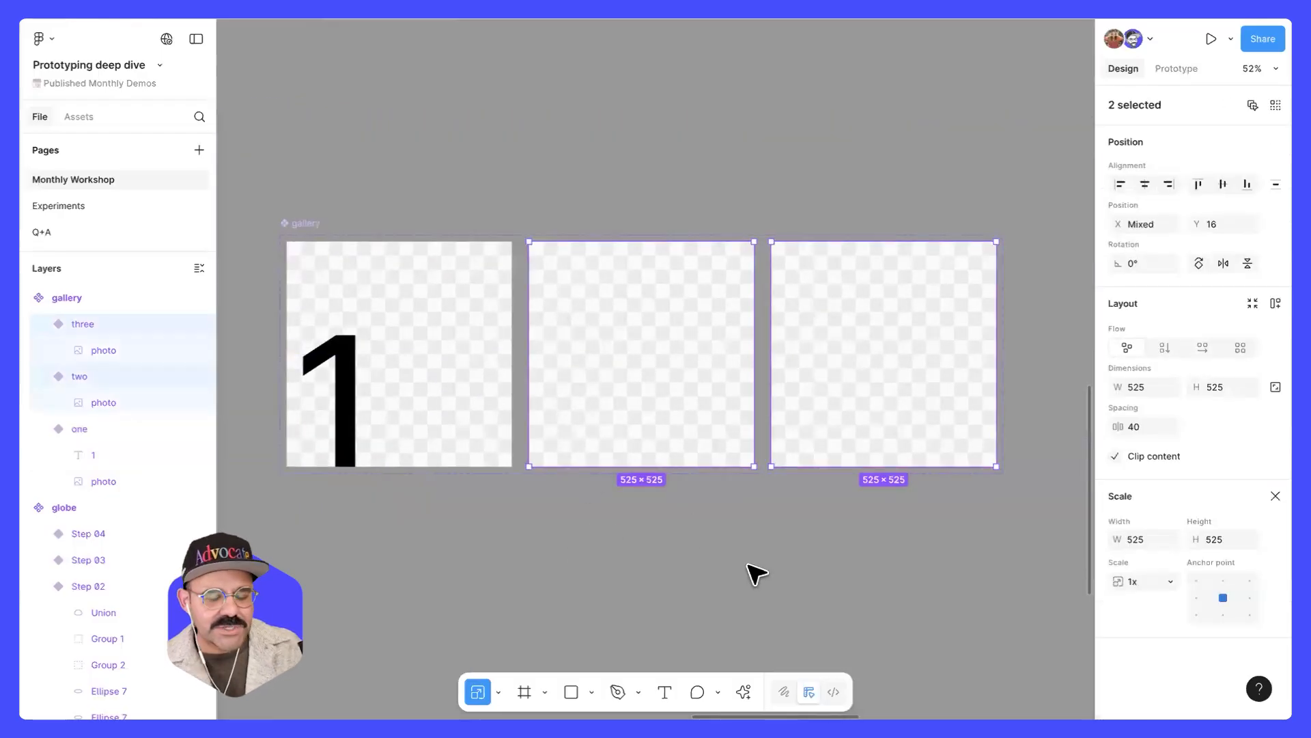
pyautogui.hotkey('ctrl', 'v')
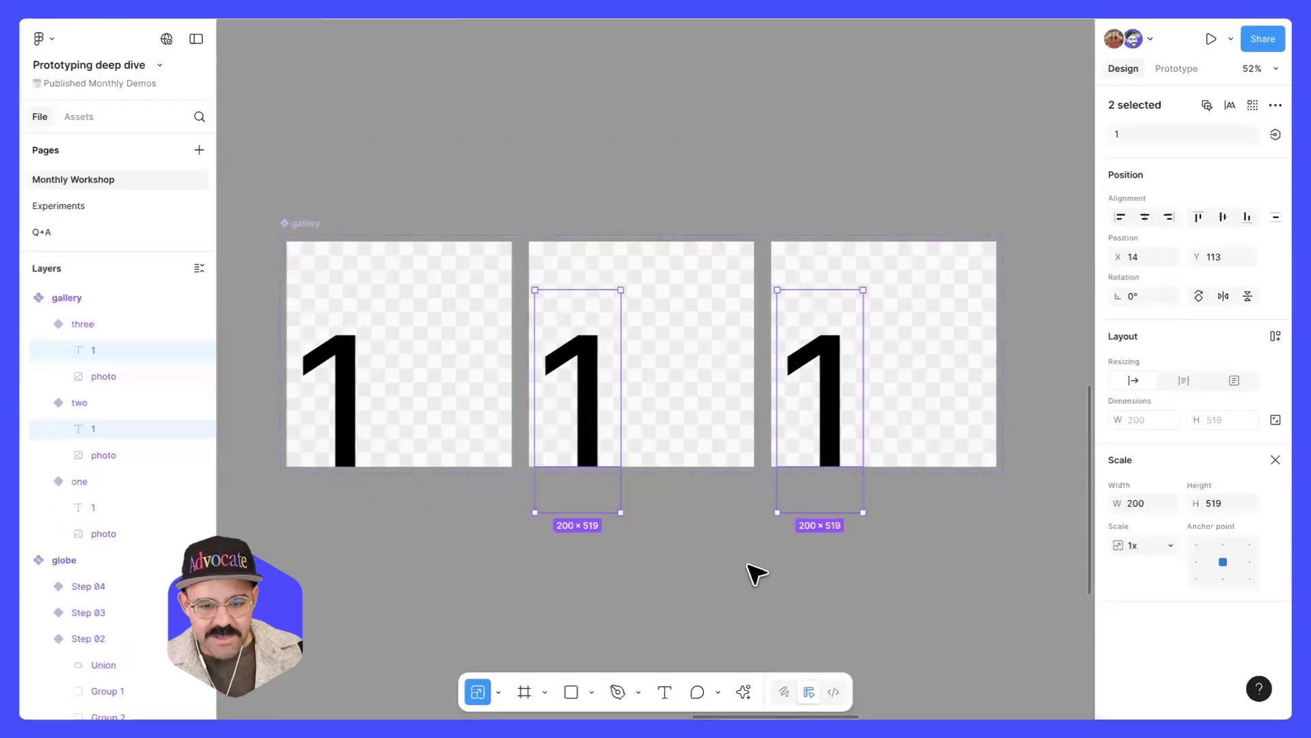
# - Change the pasted numbers to 2 in variant two and 3 in variant three
pyautogui.click(635, 609)
pyautogui.click(601, 432)
pyautogui.doubleClick(597, 429)
pyautogui.write('2')
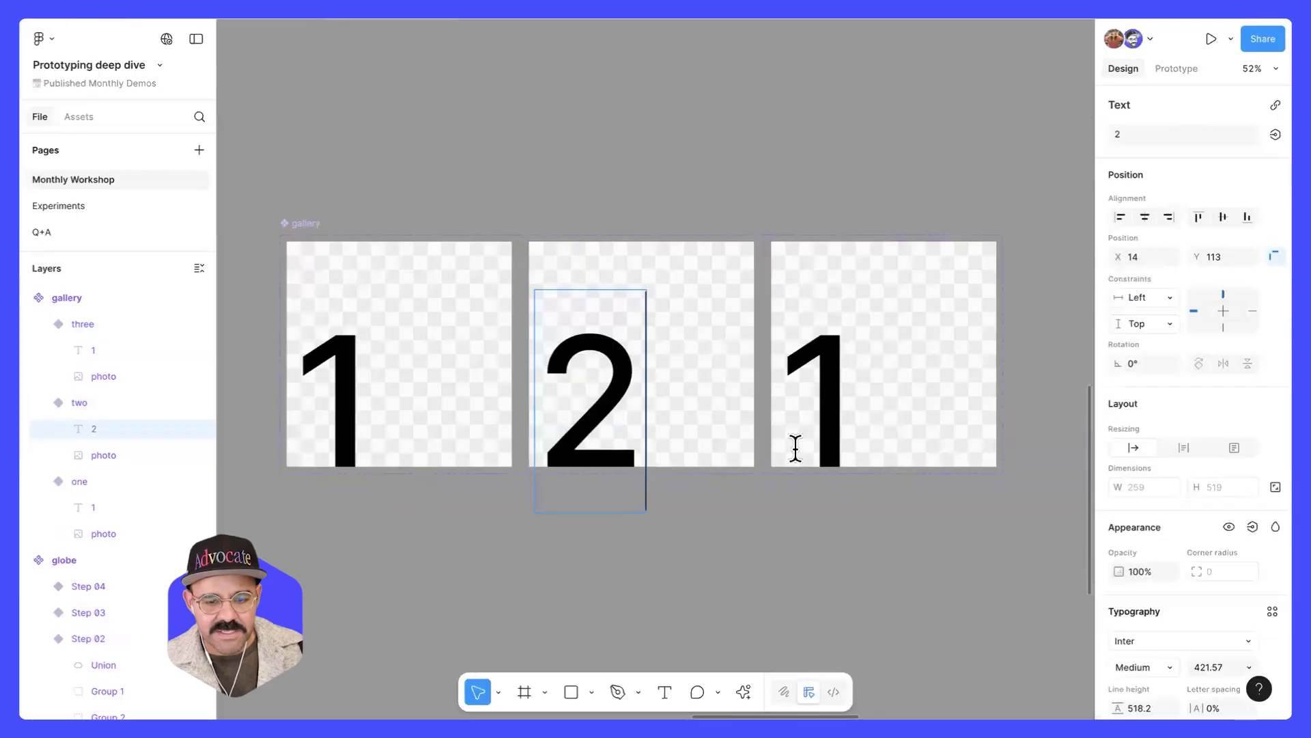
pyautogui.doubleClick(840, 429)
pyautogui.write('3')
pyautogui.click(868, 587)
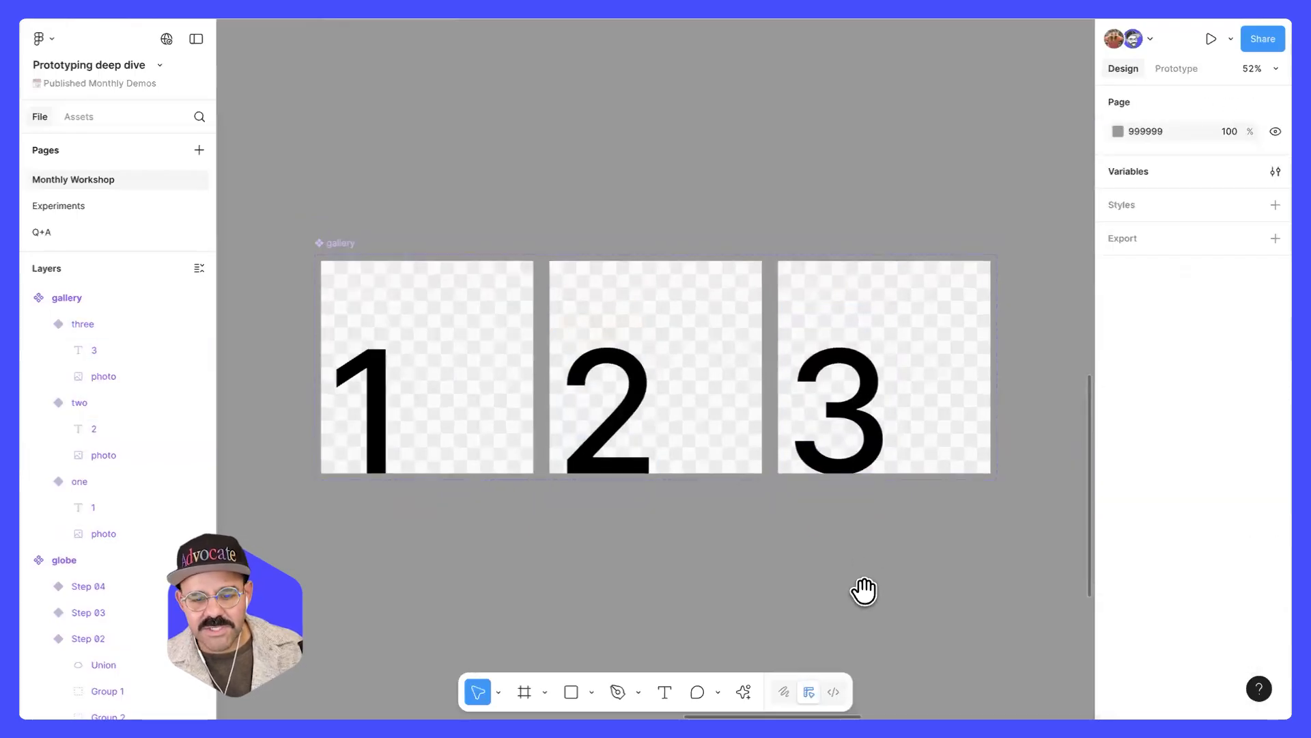
# - Move the gallery component set lower on the canvas to free up space above it
pyautogui.scroll(-5, 864, 478)
pyautogui.scroll(-1, 843, 450)
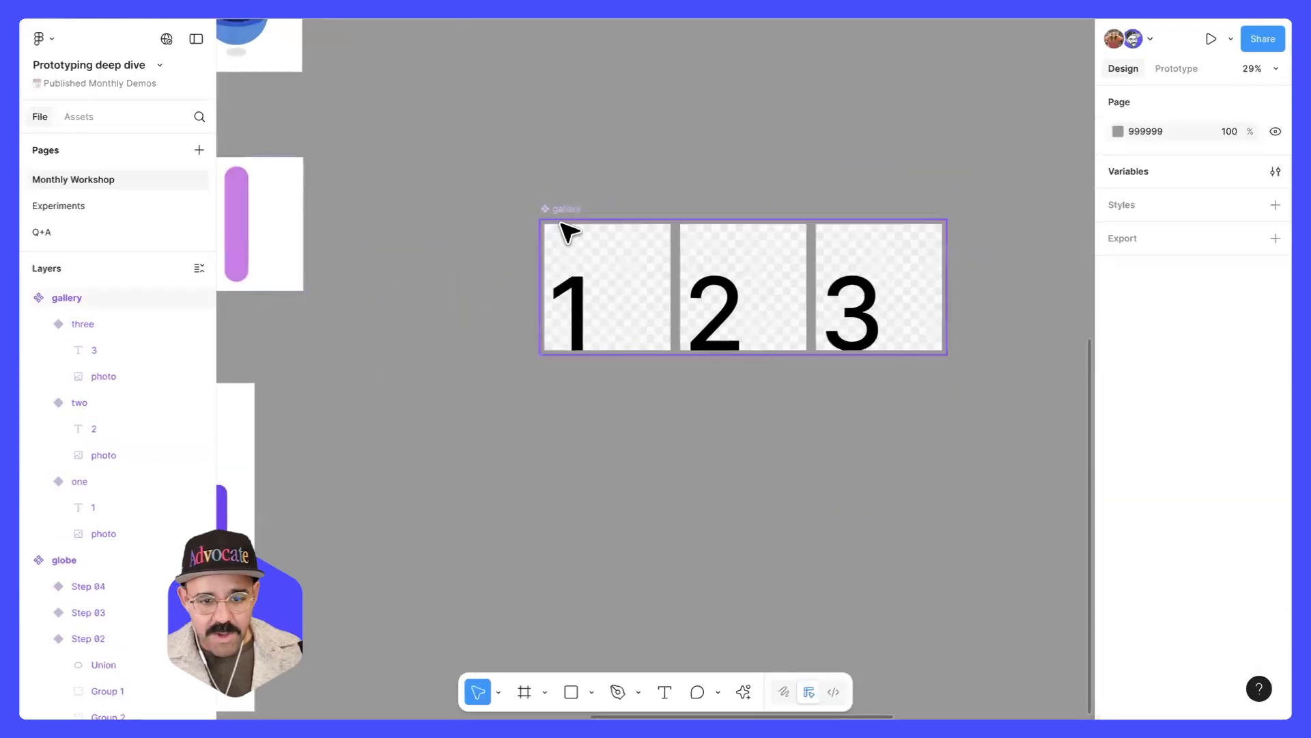
pyautogui.moveTo(560, 222); pyautogui.dragTo(519, 383)
pyautogui.press('Escape')
pyautogui.moveTo(668, 265); pyautogui.dragTo(656, 331)
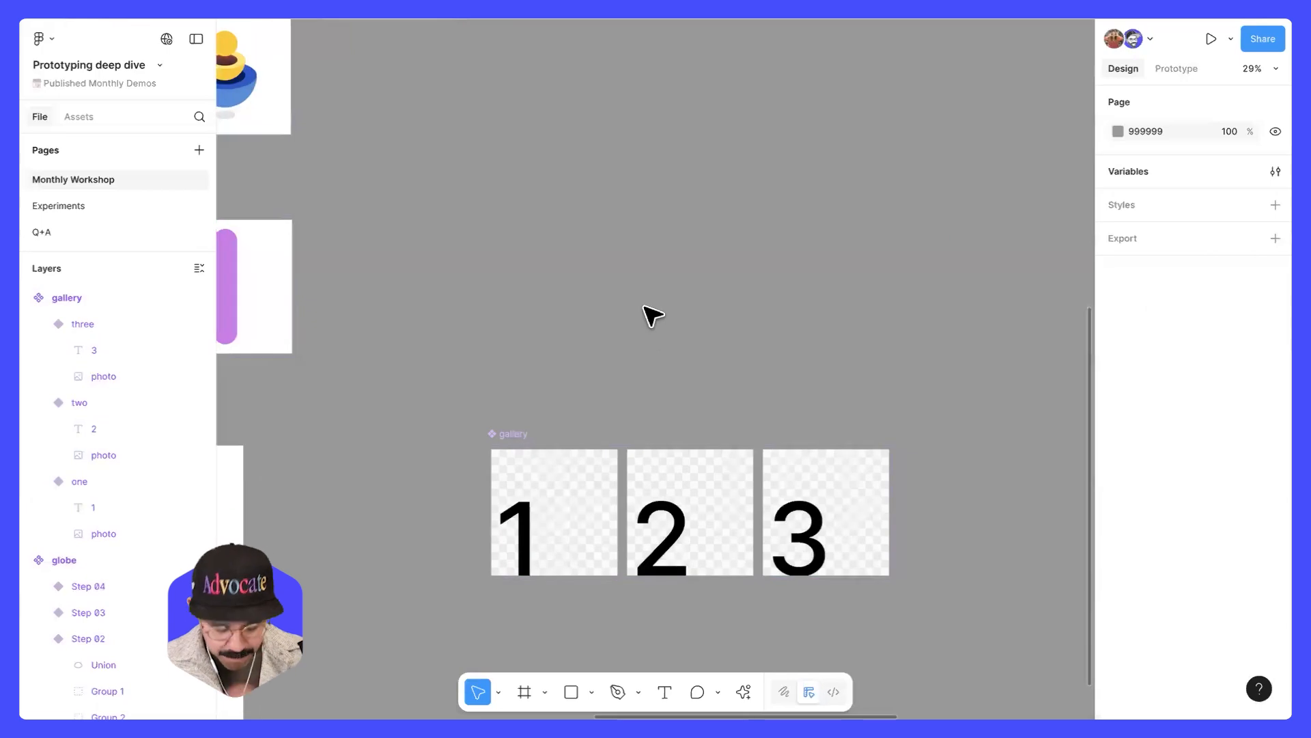
# - Draw a frame of about 1929 × 1058 above the gallery set and place an instance of variant one near its centre
pyautogui.press('f')
pyautogui.moveTo(487, 146); pyautogui.dragTo(951, 402)
pyautogui.click(556, 483)
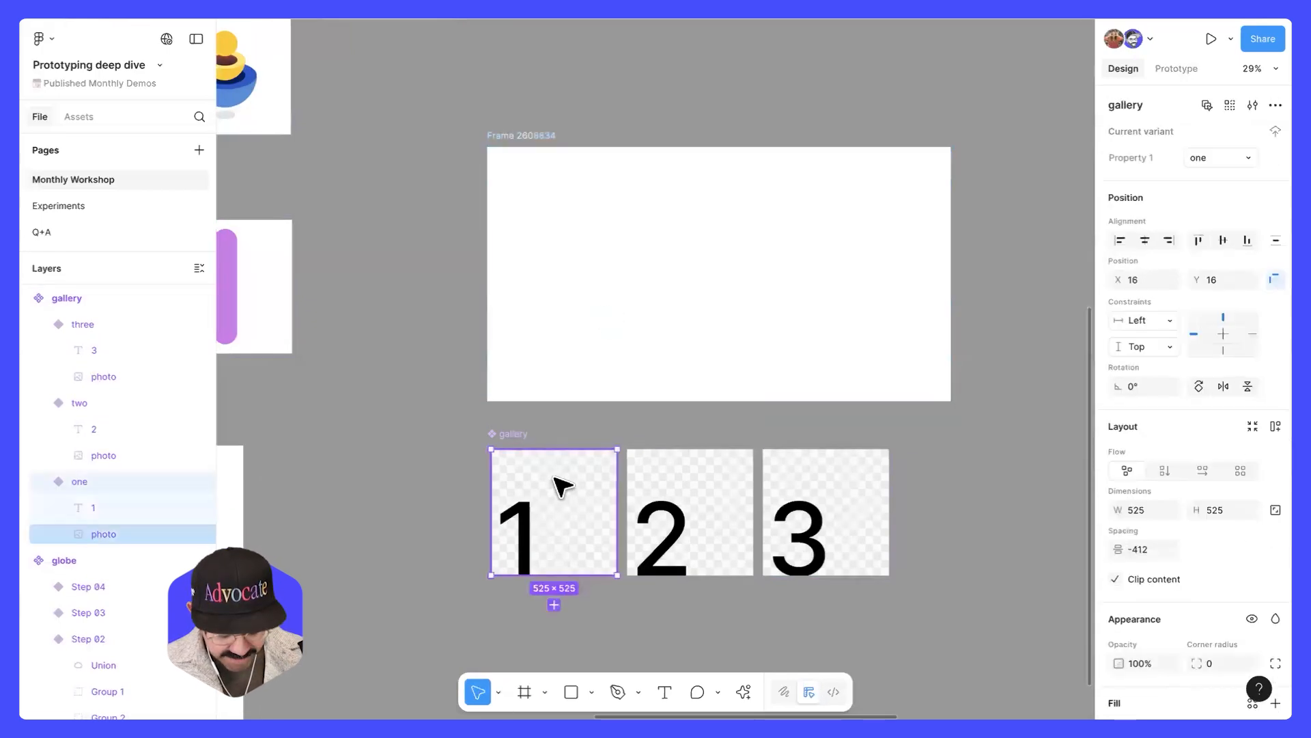
pyautogui.click(533, 140)
pyautogui.hotkey('ctrl', 'v')
pyautogui.moveTo(599, 243); pyautogui.dragTo(747, 284)
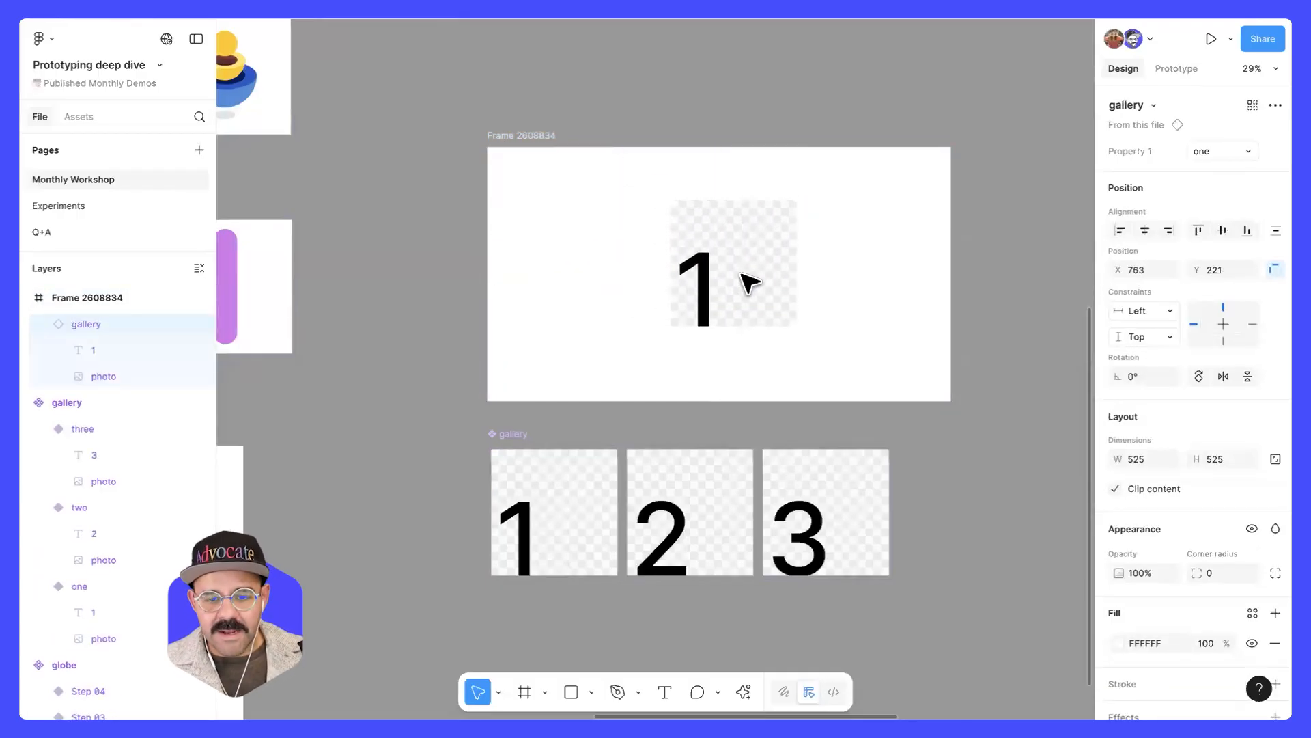
pyautogui.scroll(2, 650, 292)
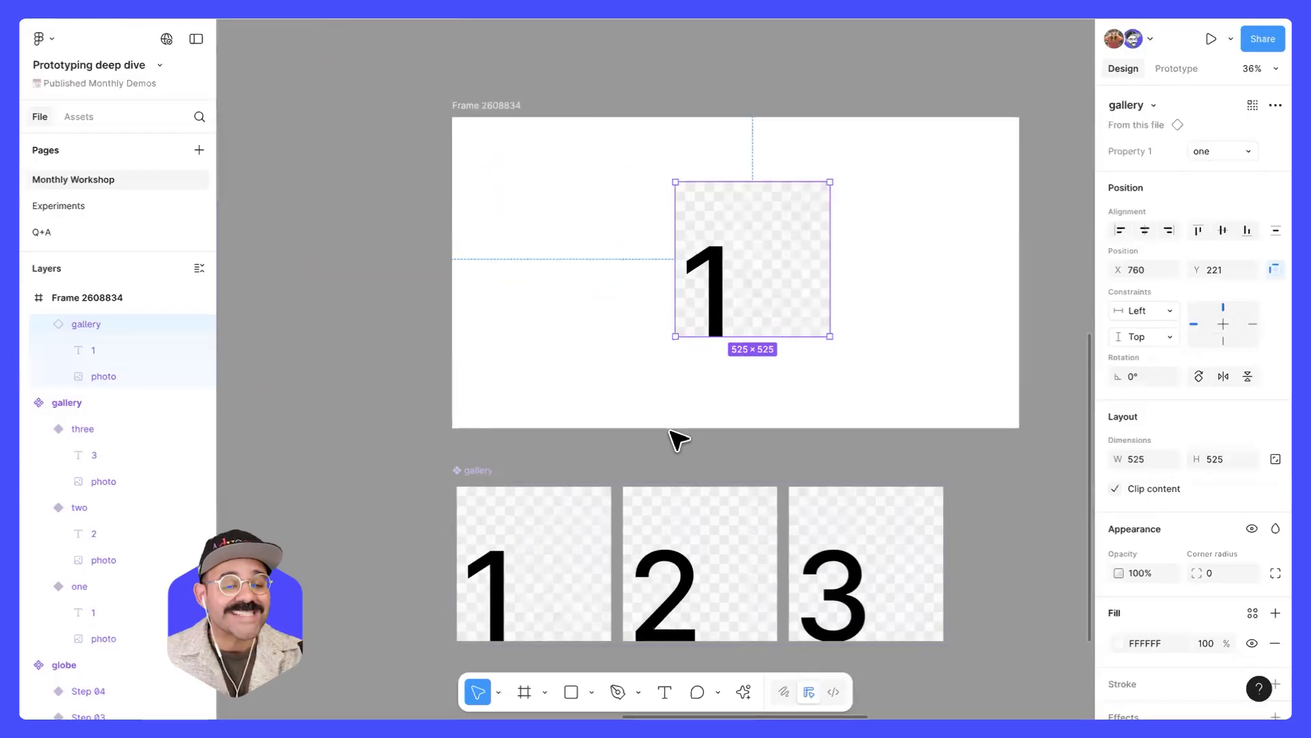
# - Place three images as fills in the gallery variants: the cheetah in one, the hairless cat in two and the raised-paw kitten in three
pyautogui.click(485, 115)
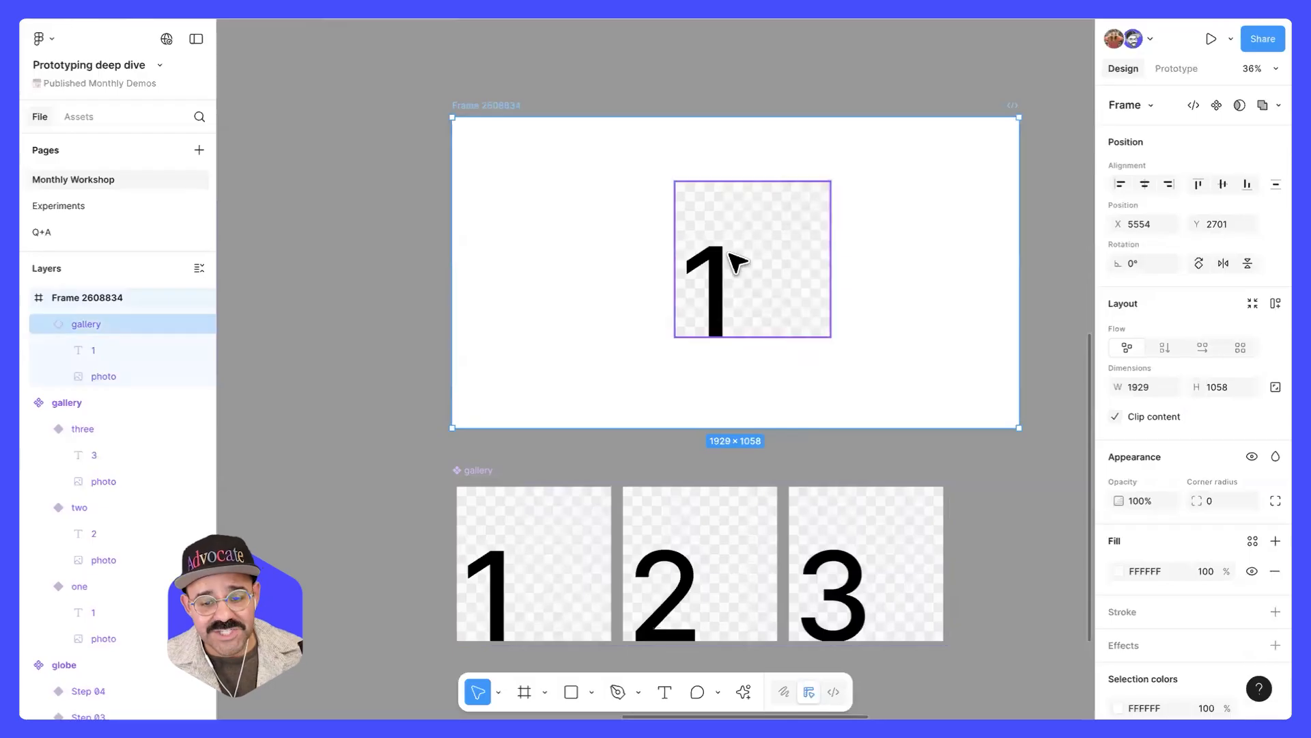
pyautogui.click(754, 259)
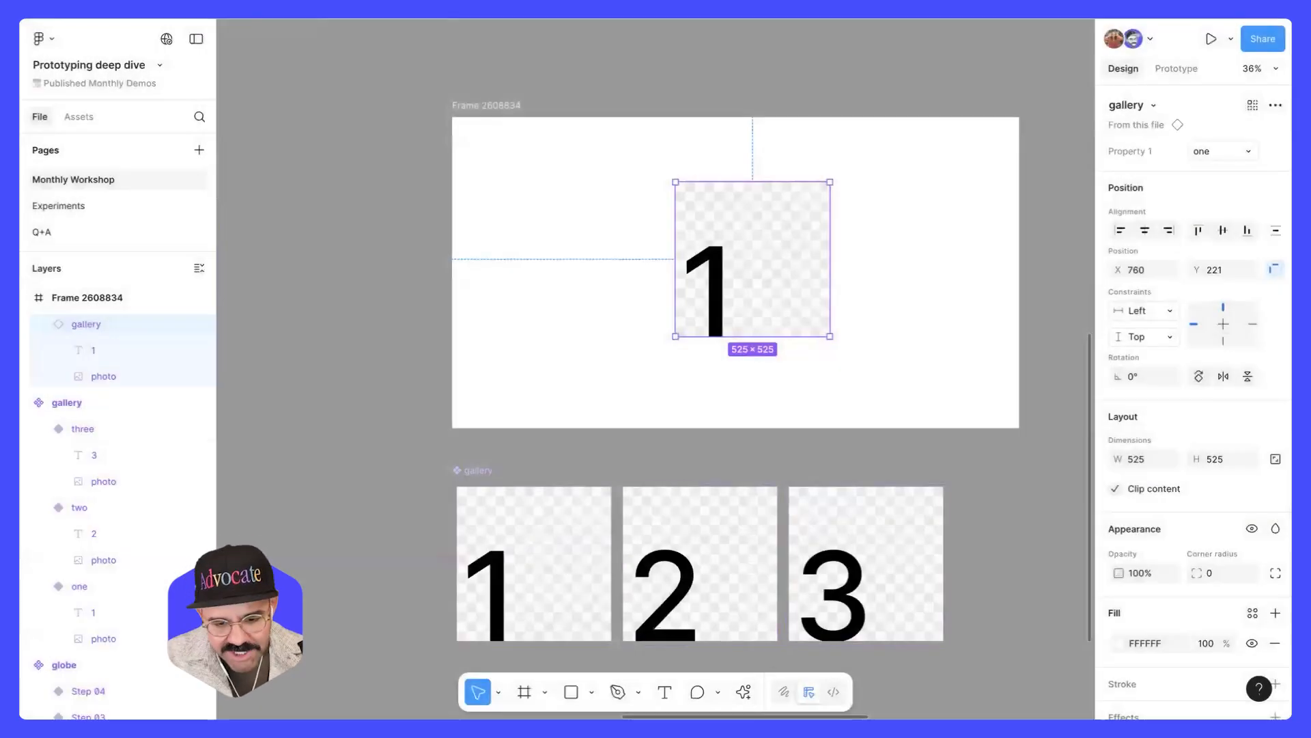
pyautogui.hotkey('ctrl', 'k')
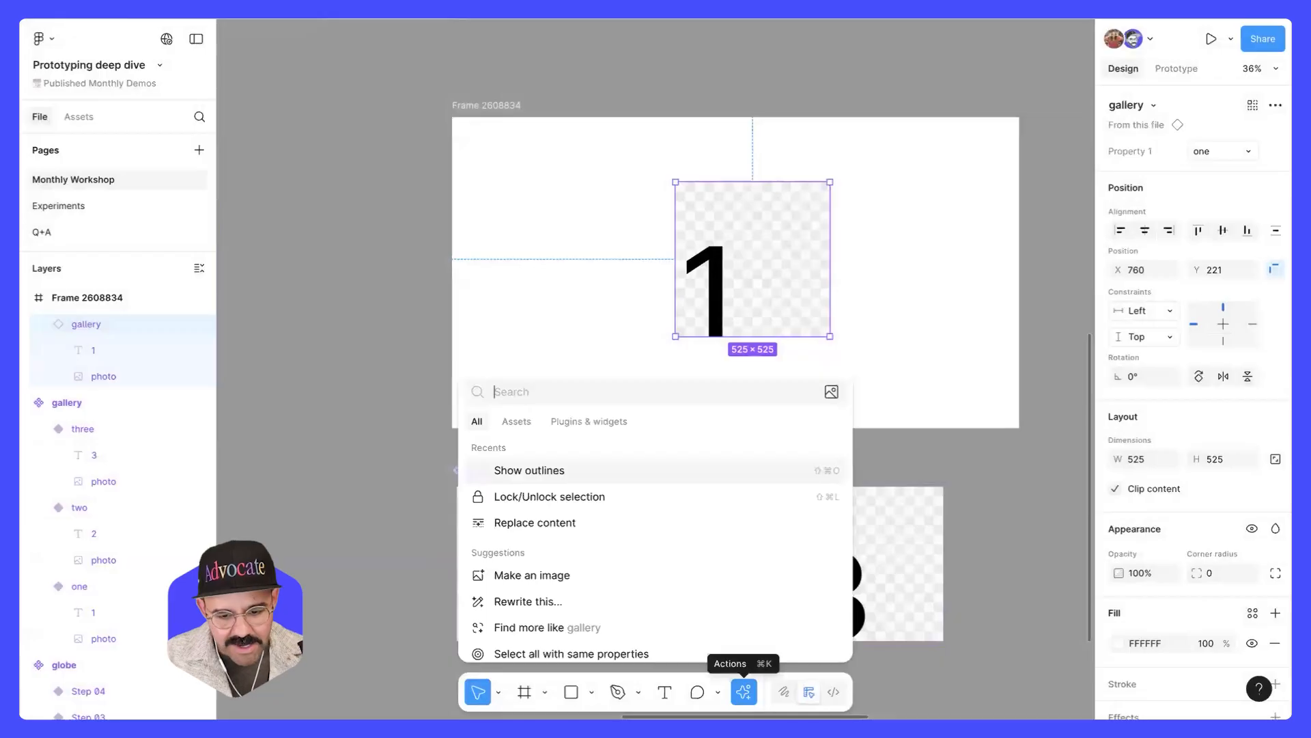
pyautogui.write('place')
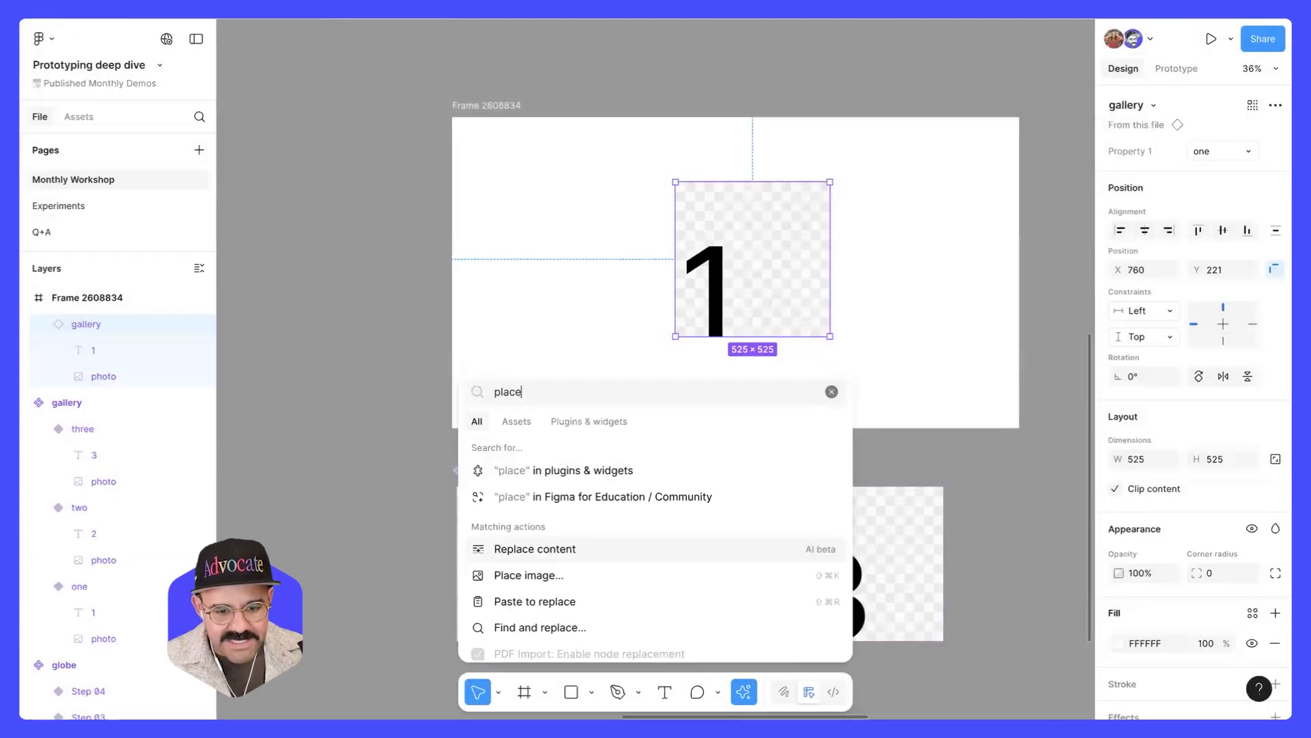
pyautogui.write(' image')
pyautogui.press('Return')
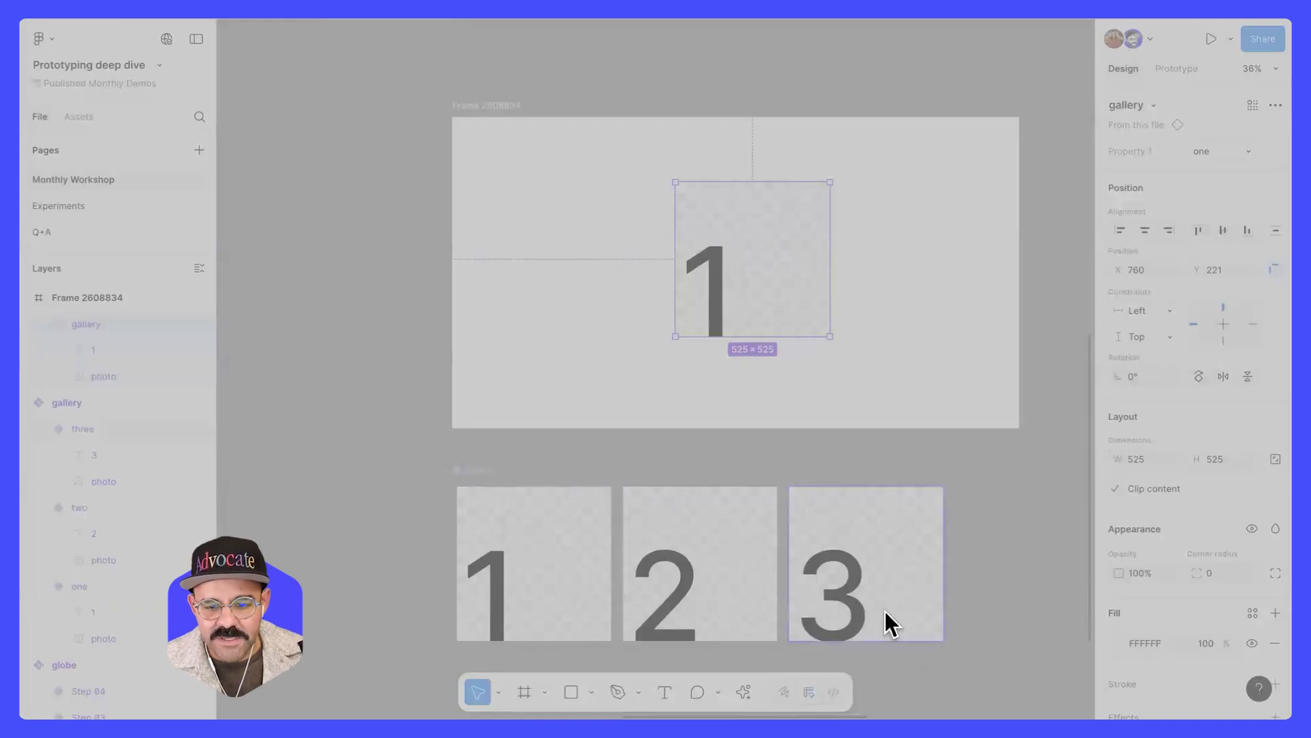
pyautogui.press('Return')
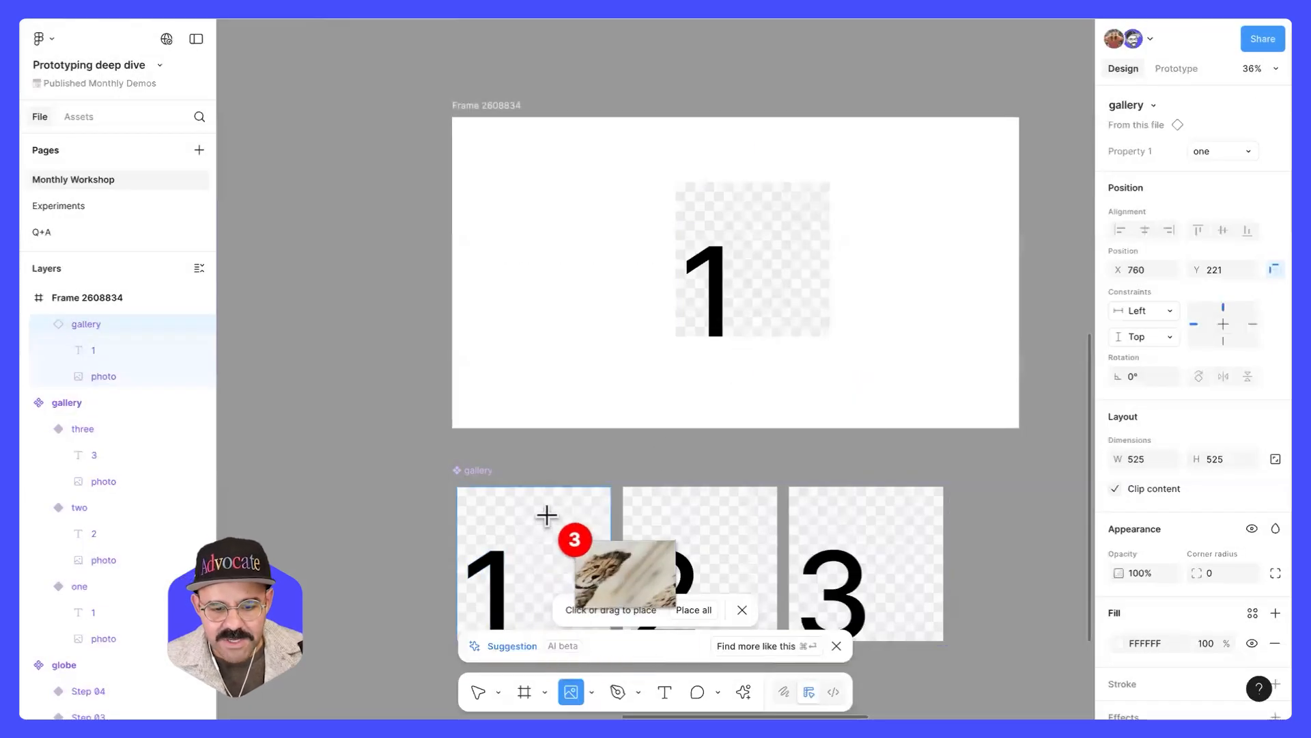
pyautogui.click(546, 514)
pyautogui.click(697, 526)
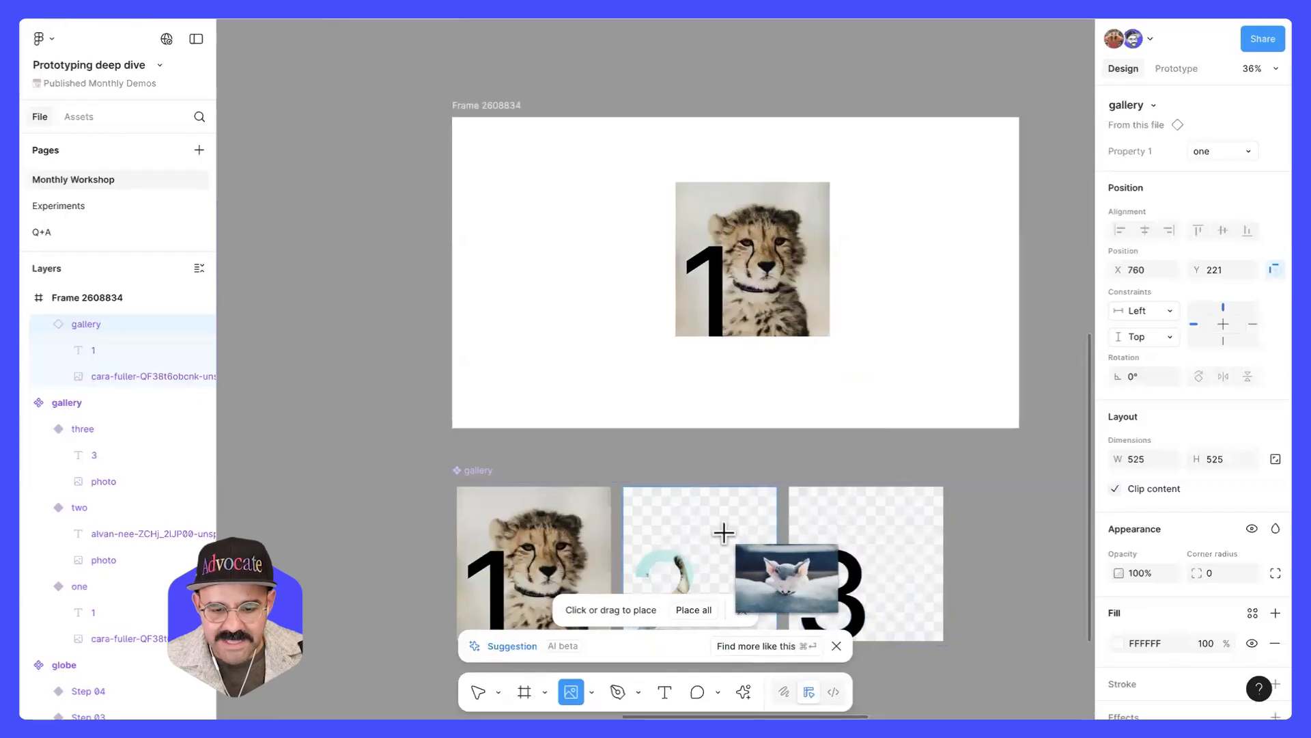
pyautogui.press('Escape')
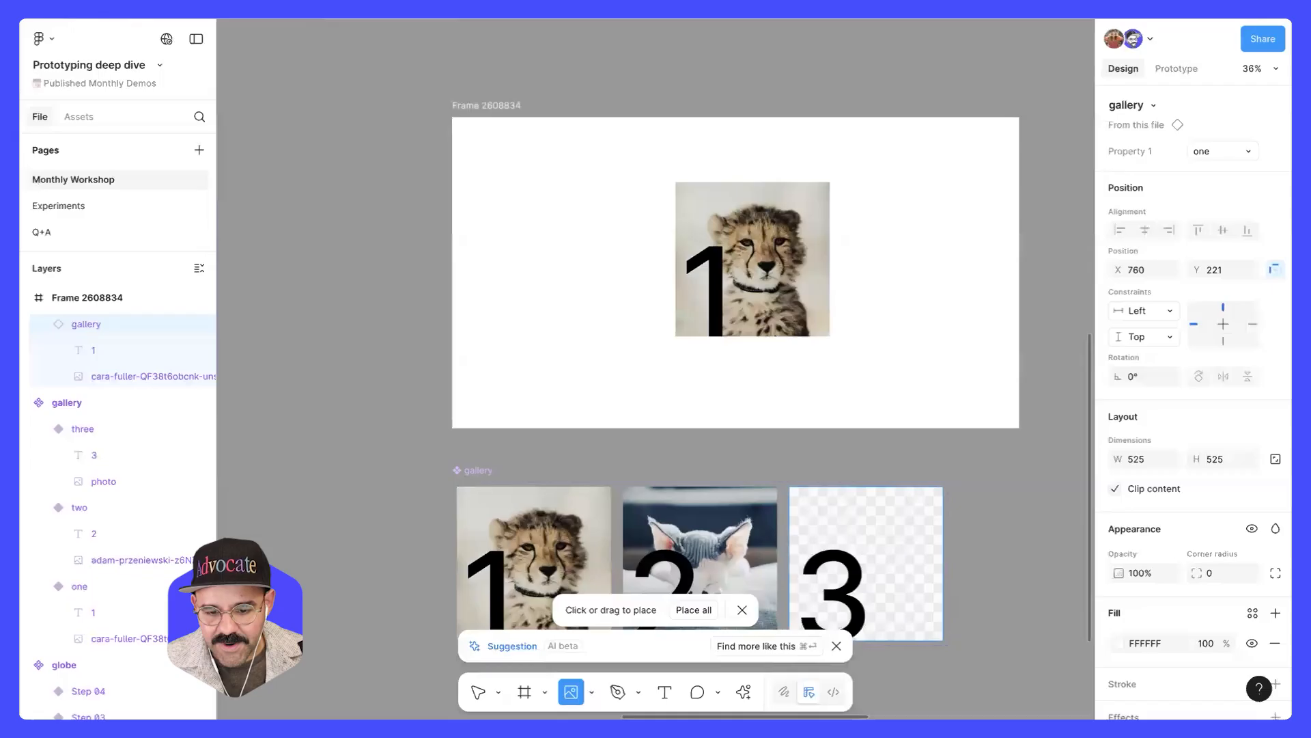
pyautogui.click(908, 550)
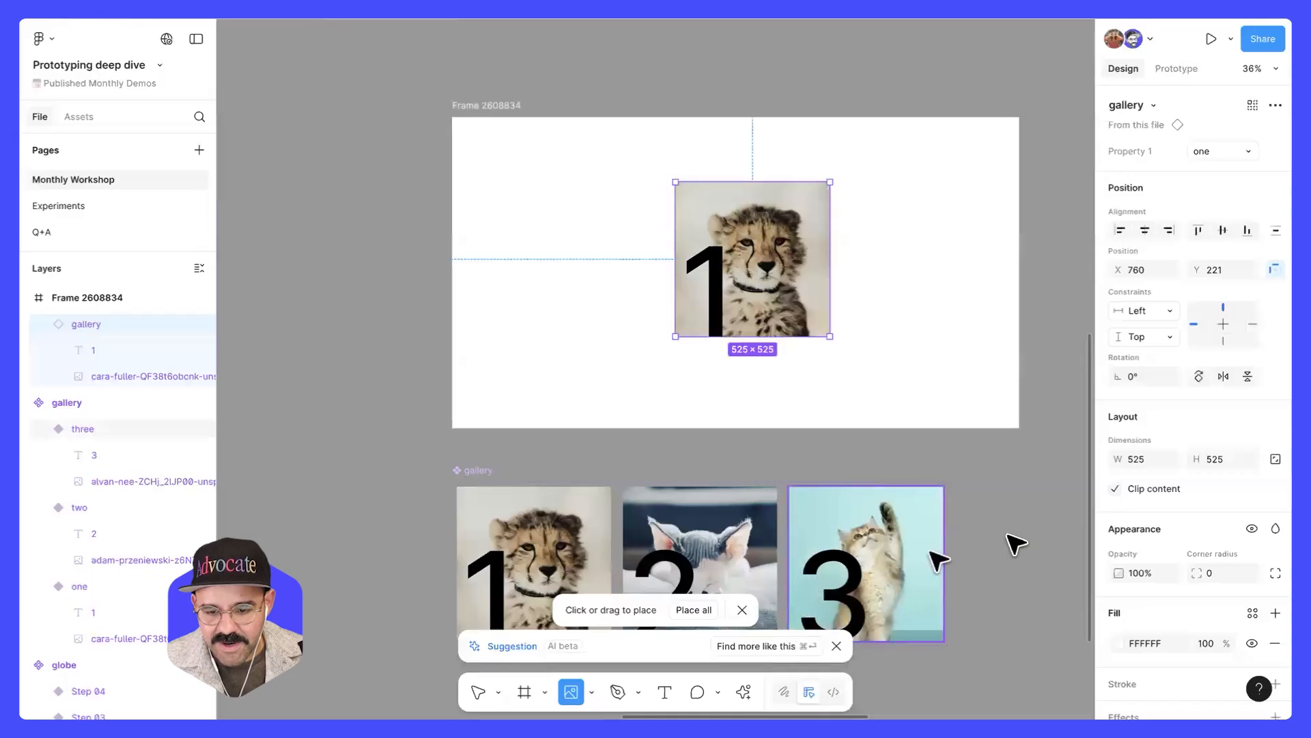
pyautogui.click(967, 476)
pyautogui.moveTo(967, 476); pyautogui.dragTo(935, 379)
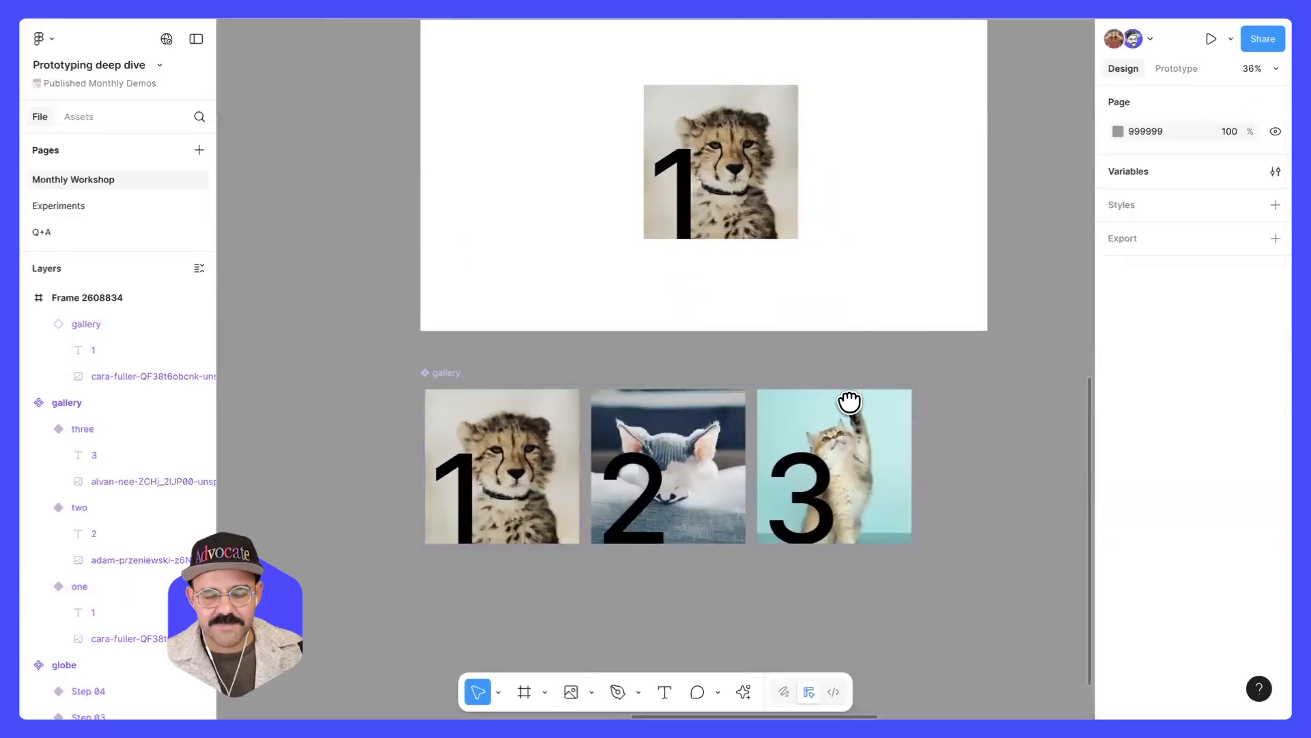
# - Switch the gallery instance in the frame through variants two and three and back to one
pyautogui.moveTo(849, 403); pyautogui.dragTo(842, 478)
pyautogui.click(753, 185)
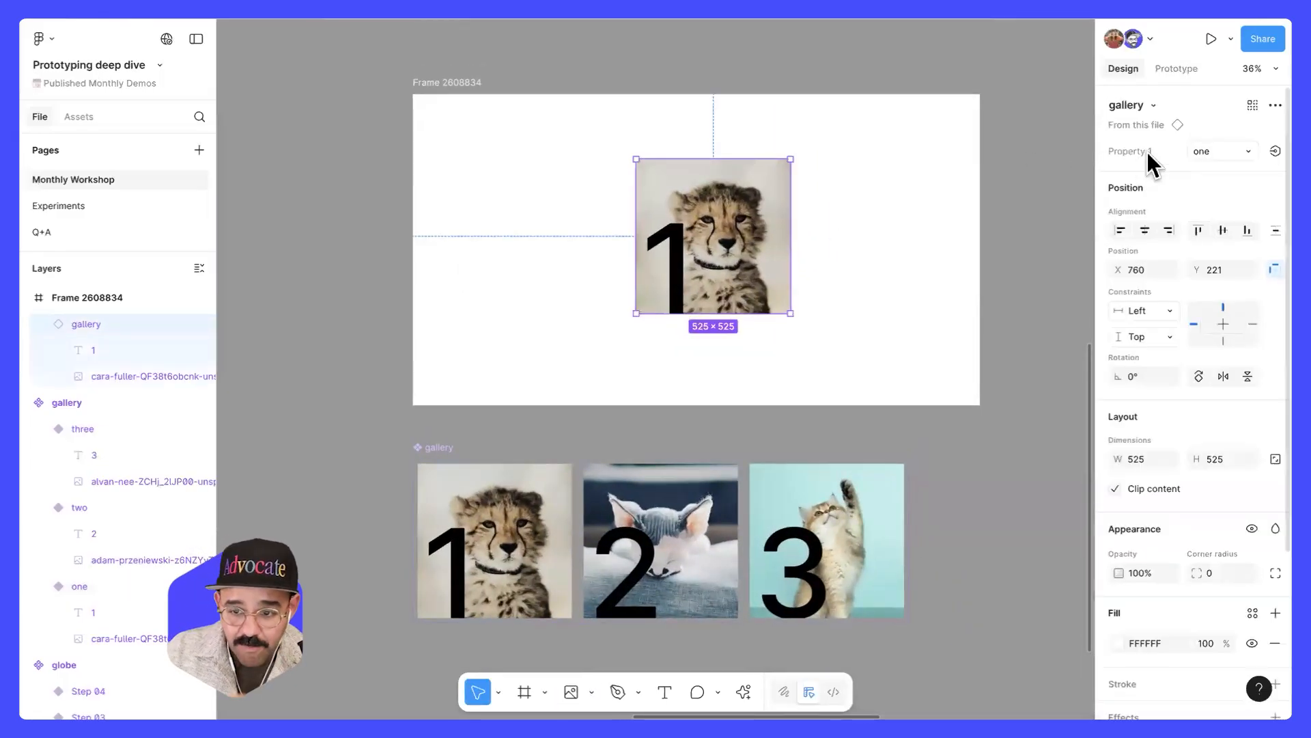
pyautogui.click(1202, 151)
pyautogui.click(1204, 166)
pyautogui.click(1220, 151)
pyautogui.click(1211, 171)
pyautogui.click(1219, 150)
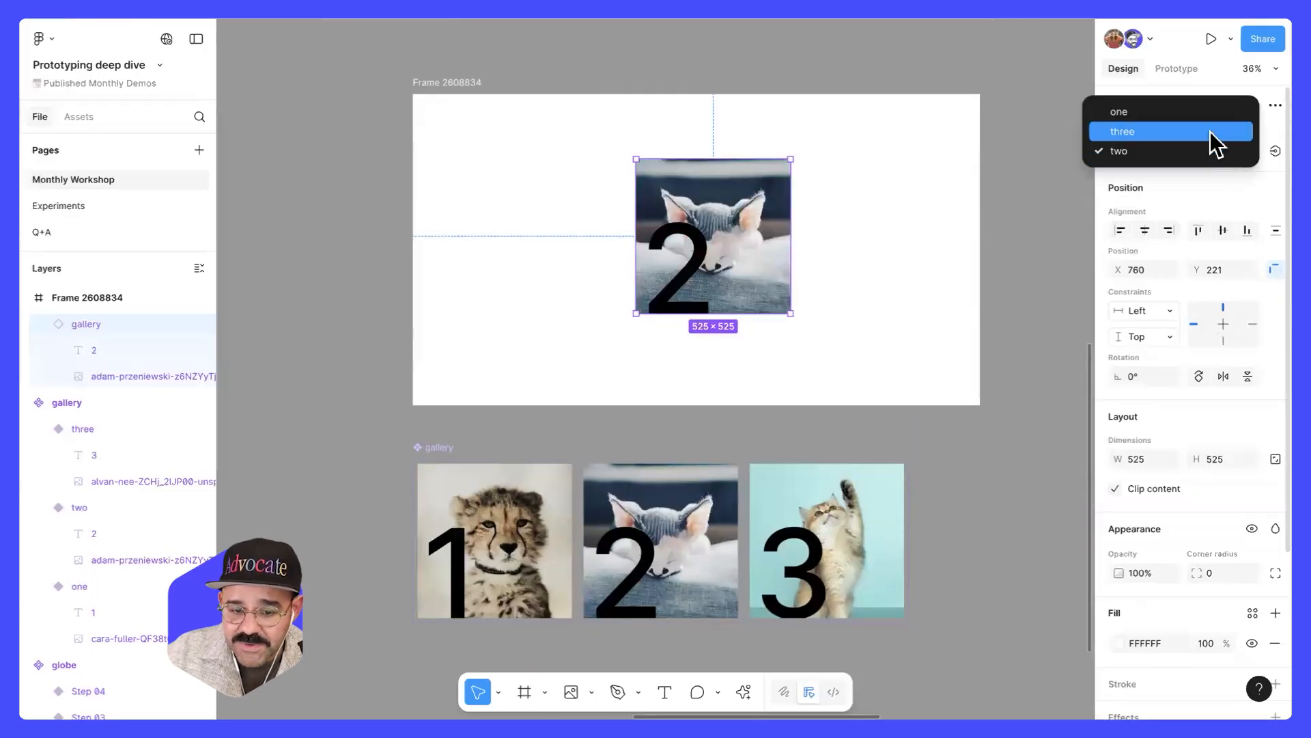
pyautogui.click(1210, 131)
pyautogui.click(1209, 147)
pyautogui.click(1213, 134)
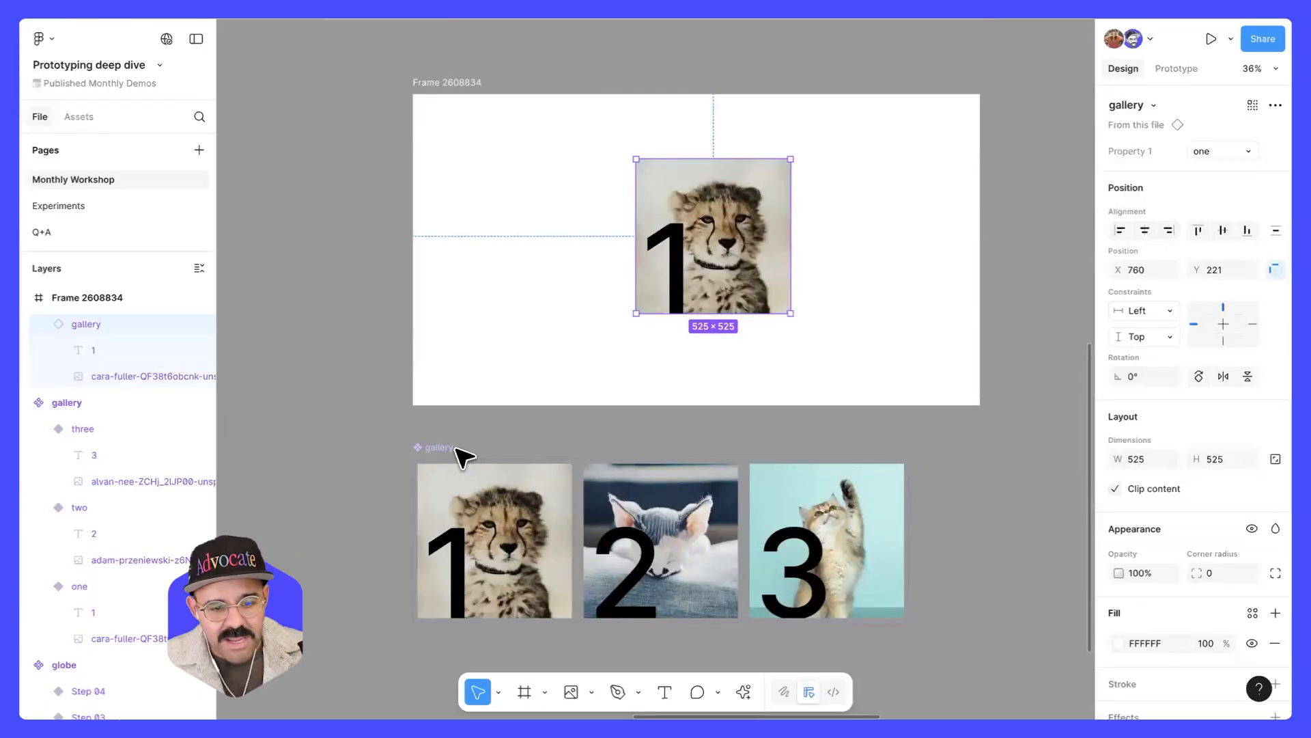
# - Reorder the values of the gallery set's variant property as one, two, three
pyautogui.click(439, 447)
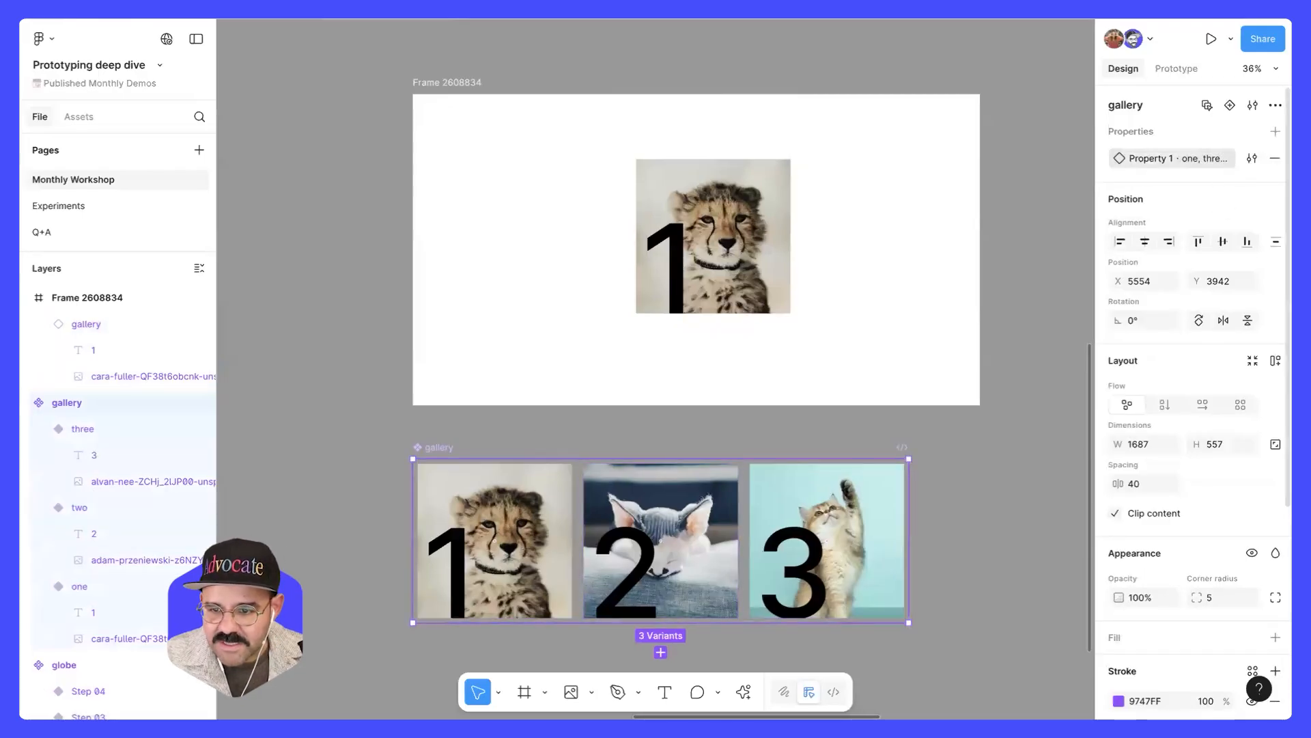
pyautogui.click(1252, 159)
pyautogui.moveTo(854, 287); pyautogui.dragTo(859, 312)
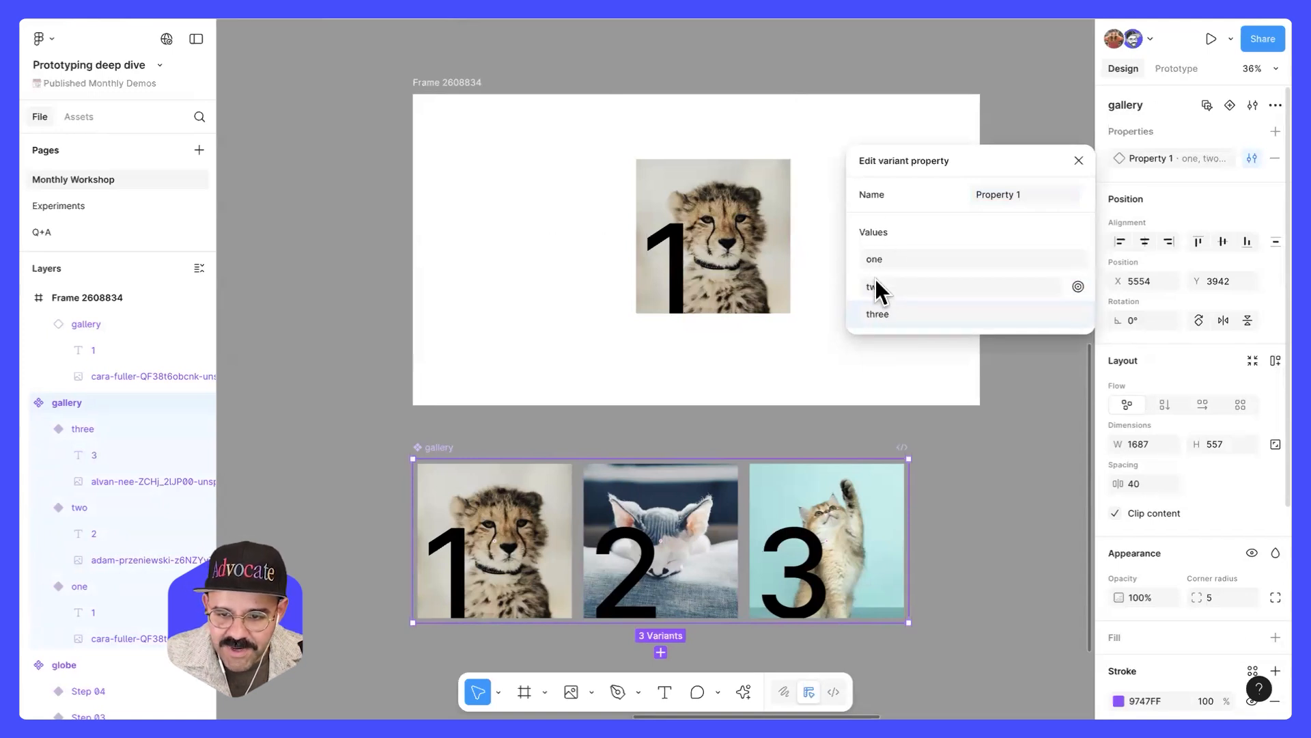
pyautogui.press('Escape')
pyautogui.click(1018, 372)
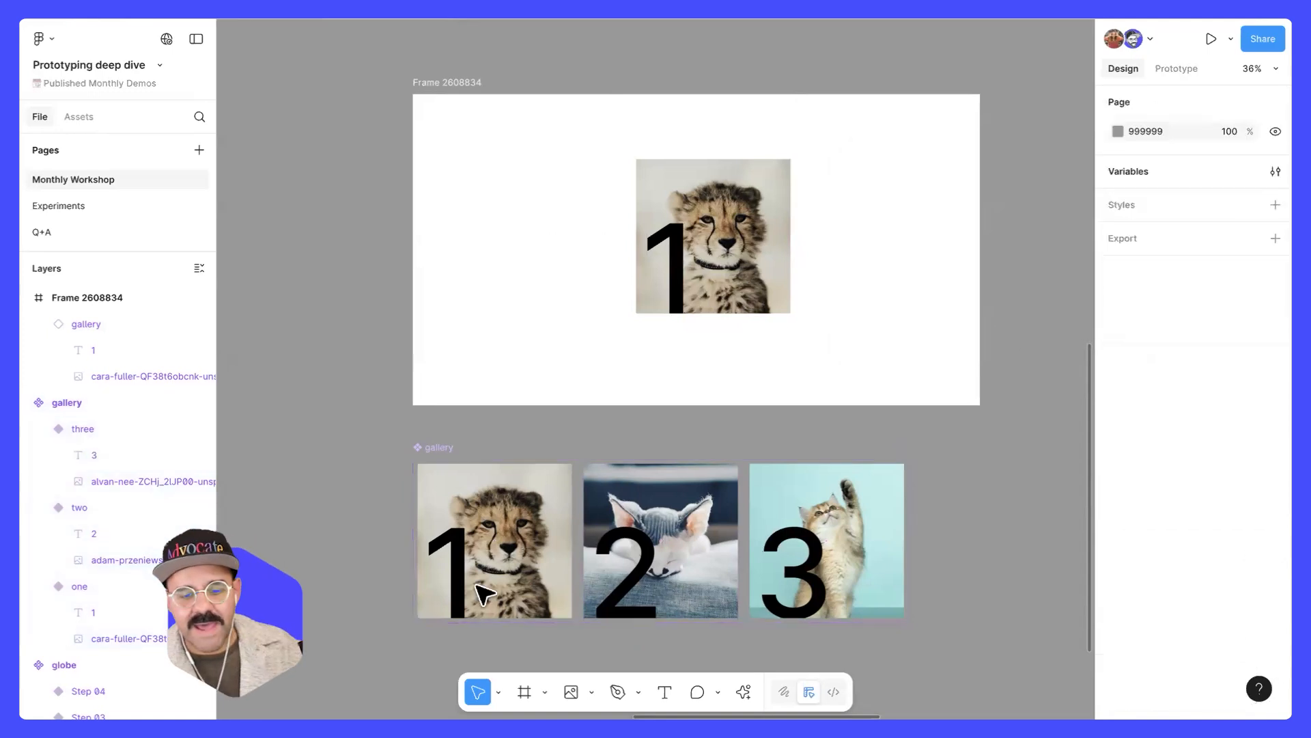
# - Draw a rectangle of about 257 × 98 beside the gallery instance and set its corner radius to 368
pyautogui.scroll(2, 529, 290)
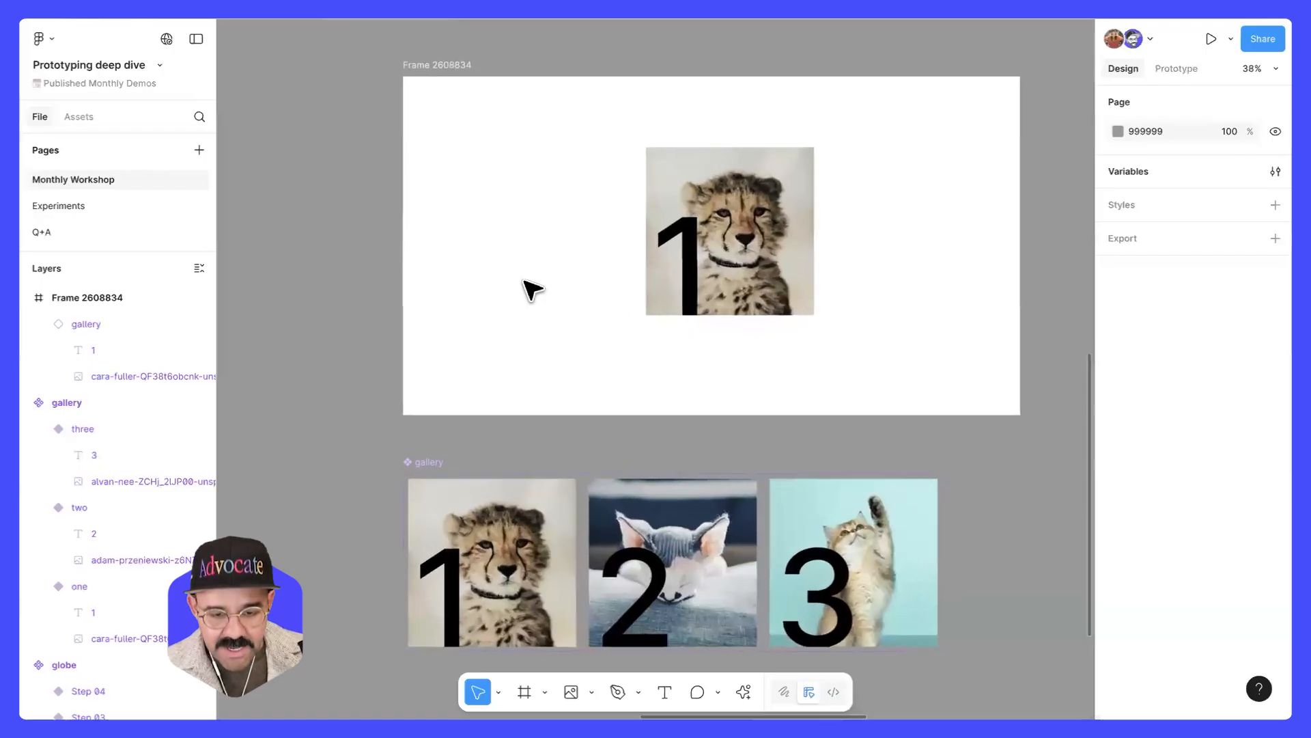
pyautogui.press('r')
pyautogui.moveTo(430, 151); pyautogui.dragTo(523, 186)
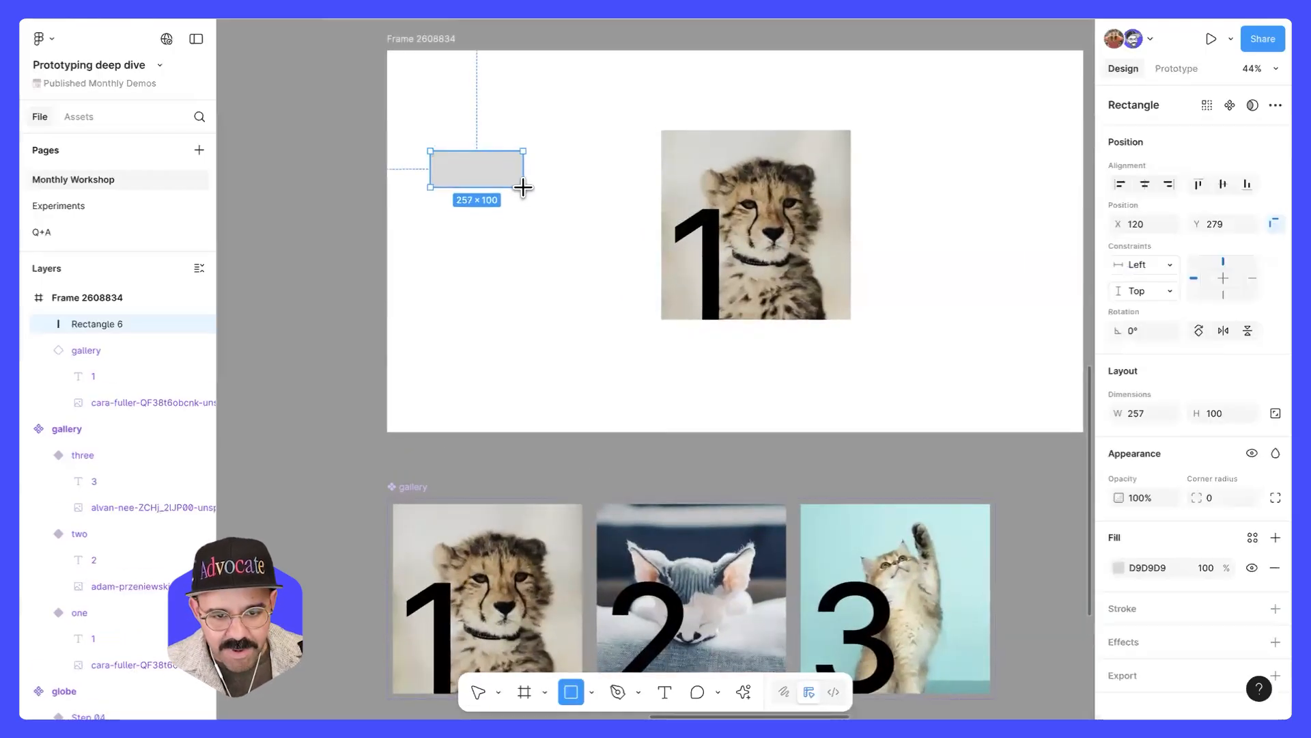
pyautogui.click(1205, 497)
pyautogui.write('368')
pyautogui.press('Return')
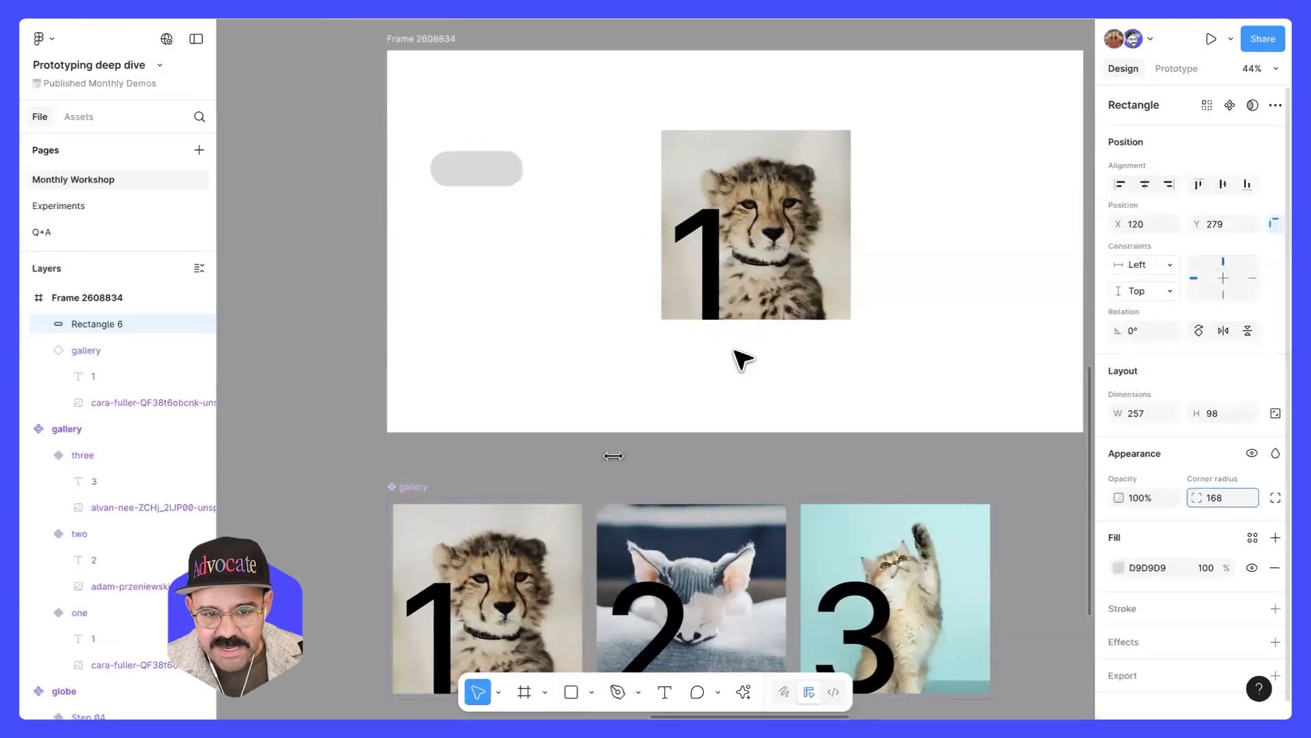
# - Duplicate the pill-shaped rectangle twice downward to form an evenly spaced vertical stack of three
pyautogui.moveTo(493, 166); pyautogui.dragTo(495, 239)
pyautogui.hotkey('ctrl', 'd')
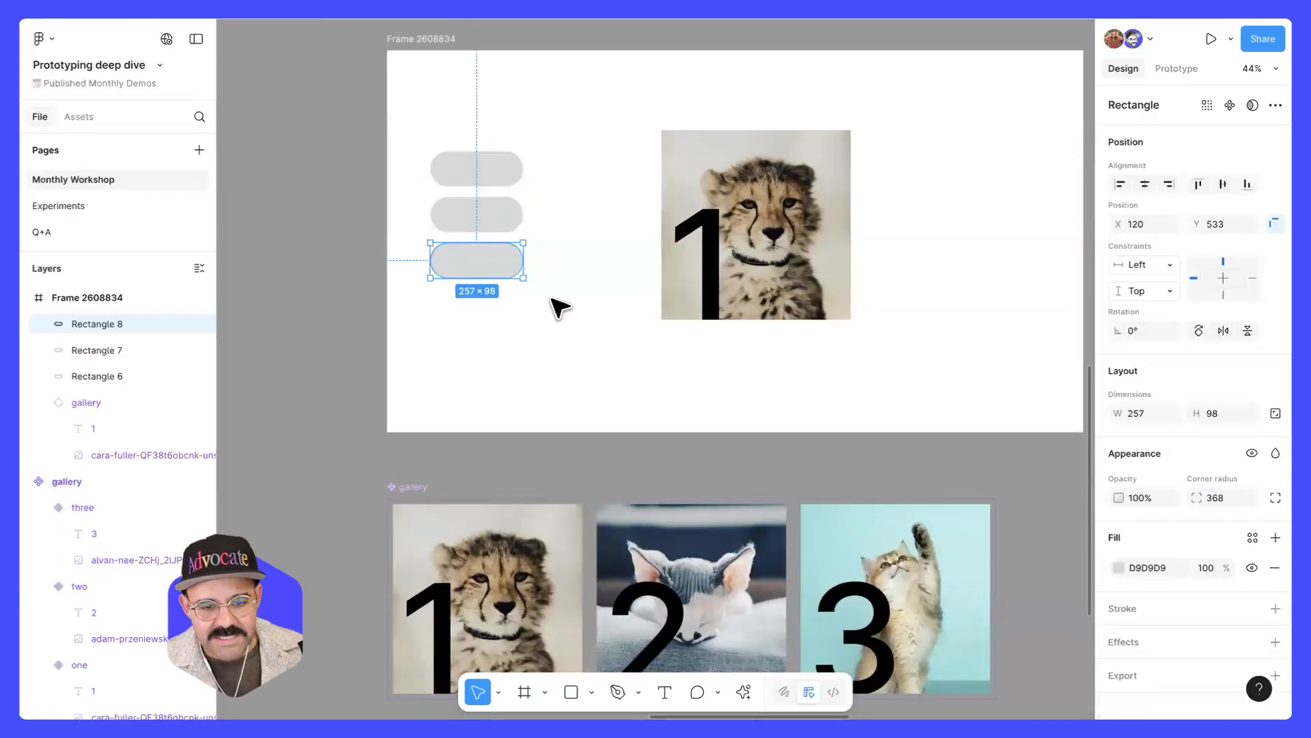
pyautogui.click(556, 302)
pyautogui.click(498, 179)
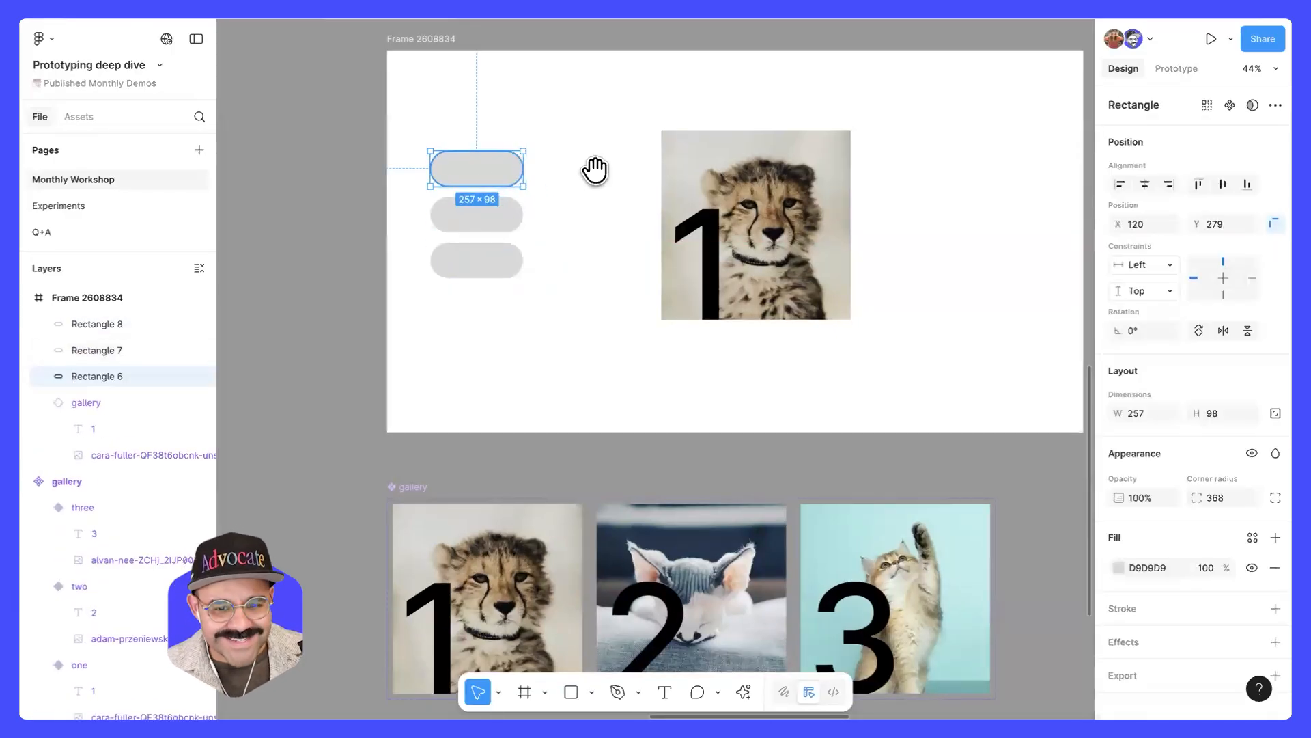
pyautogui.click(581, 225)
pyautogui.click(495, 182)
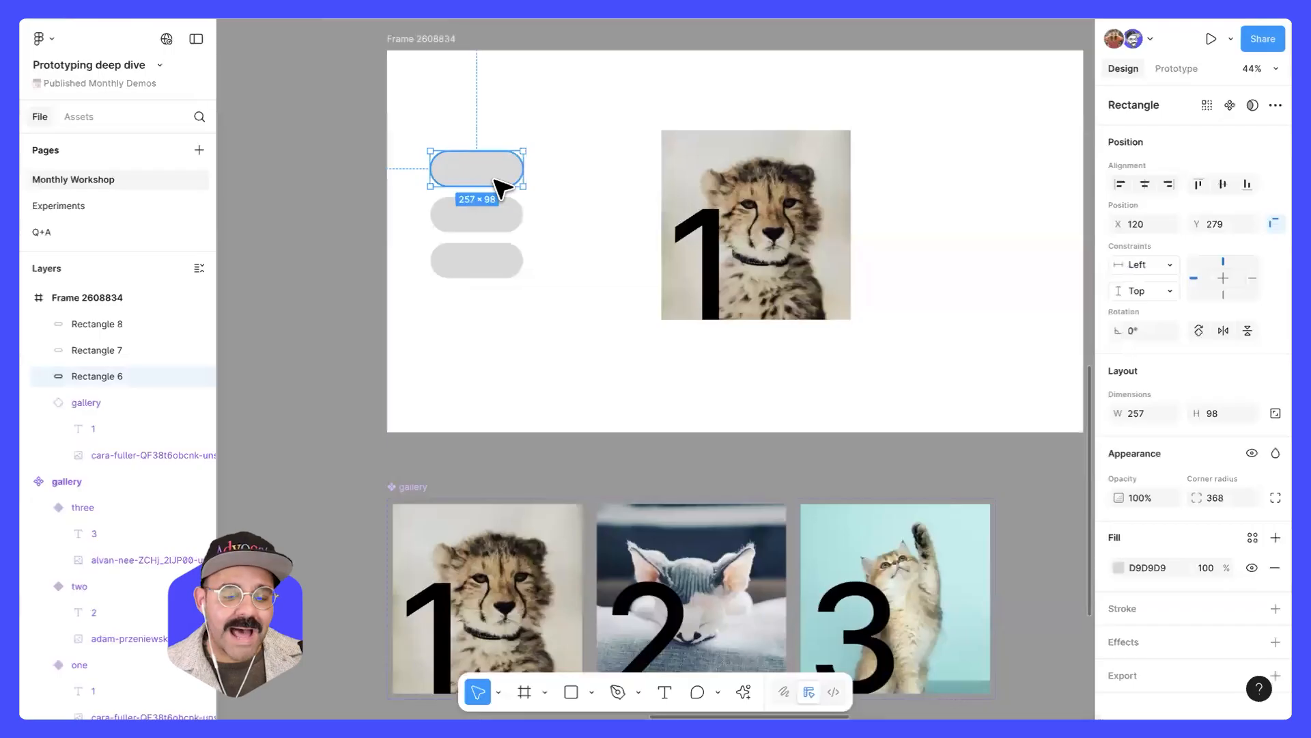
# - Adjust the position of the gallery instance within the frame and clear the selection
pyautogui.click(710, 205)
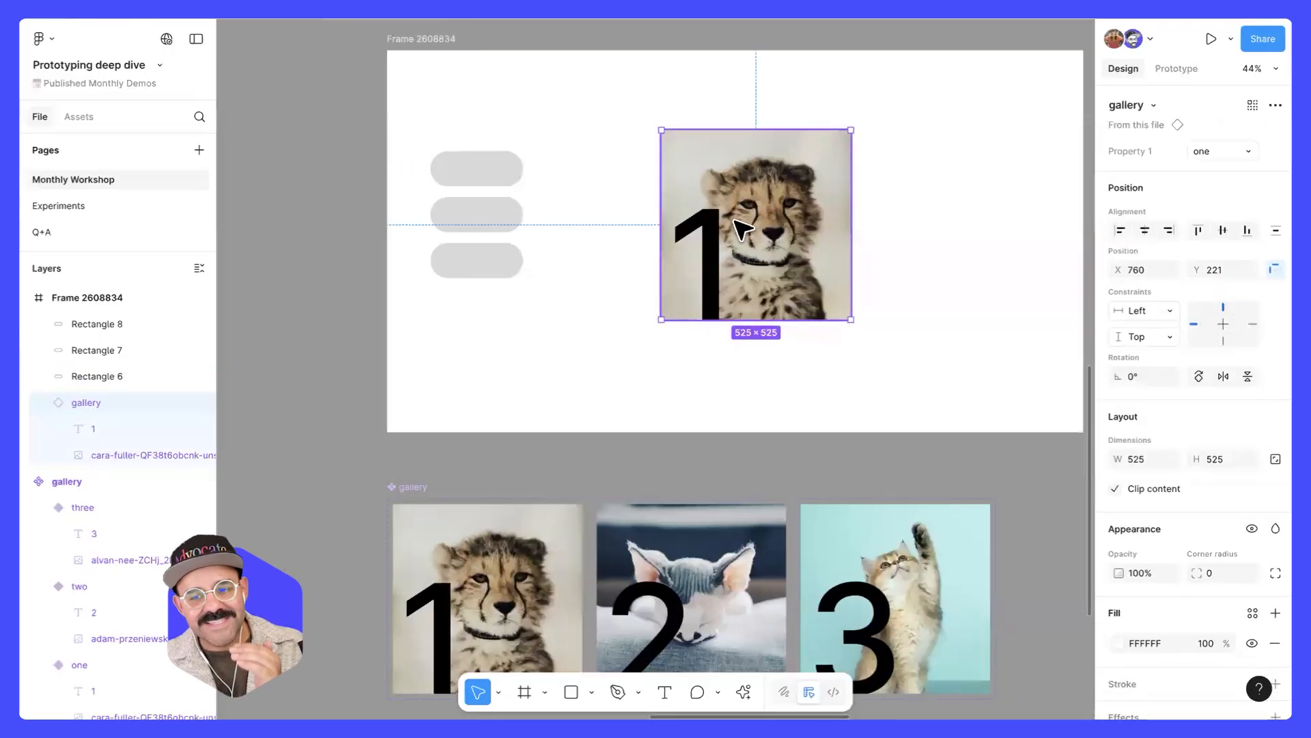
pyautogui.moveTo(760, 222)
pyautogui.mouseDown()
pyautogui.moveTo(761, 201)
pyautogui.moveTo(750, 231)
pyautogui.moveTo(765, 205)
pyautogui.mouseUp()
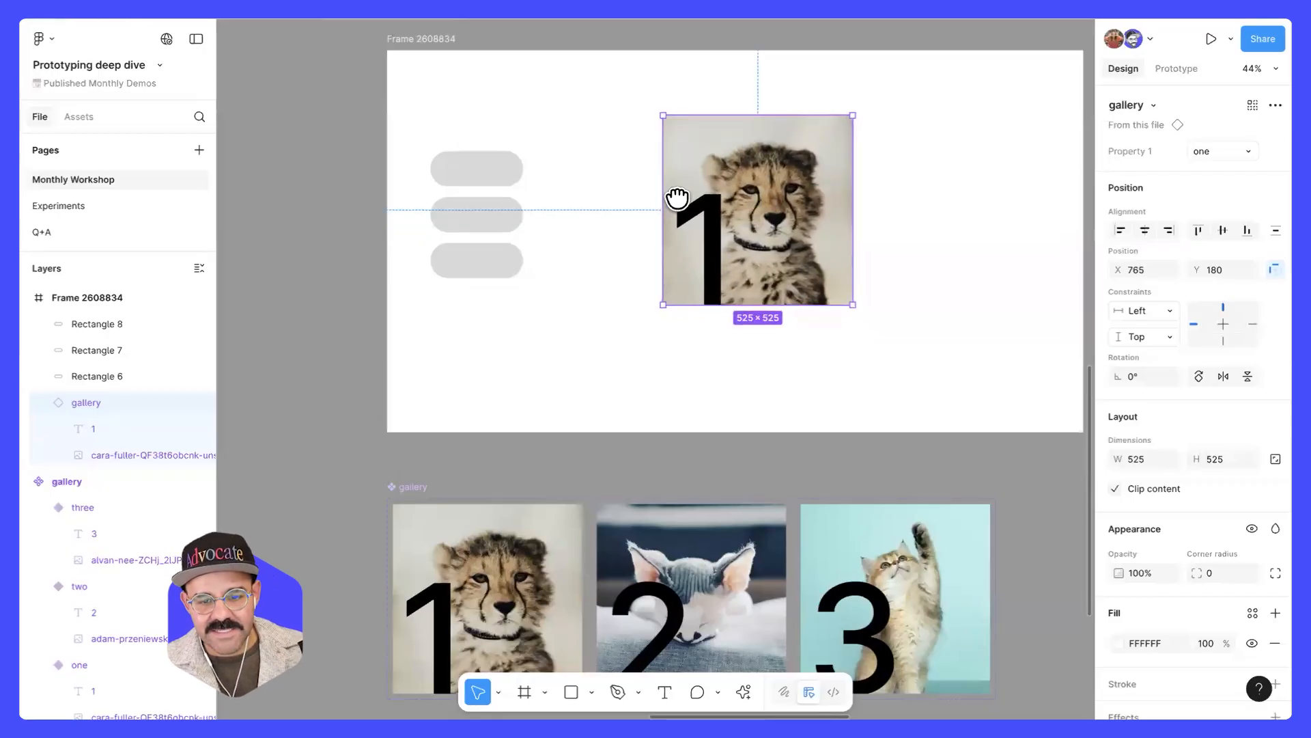
pyautogui.scroll(-2, 679, 199)
pyautogui.hscroll(1, 679, 198)
pyautogui.moveTo(666, 181); pyautogui.dragTo(670, 197)
pyautogui.click(478, 130)
pyautogui.click(589, 311)
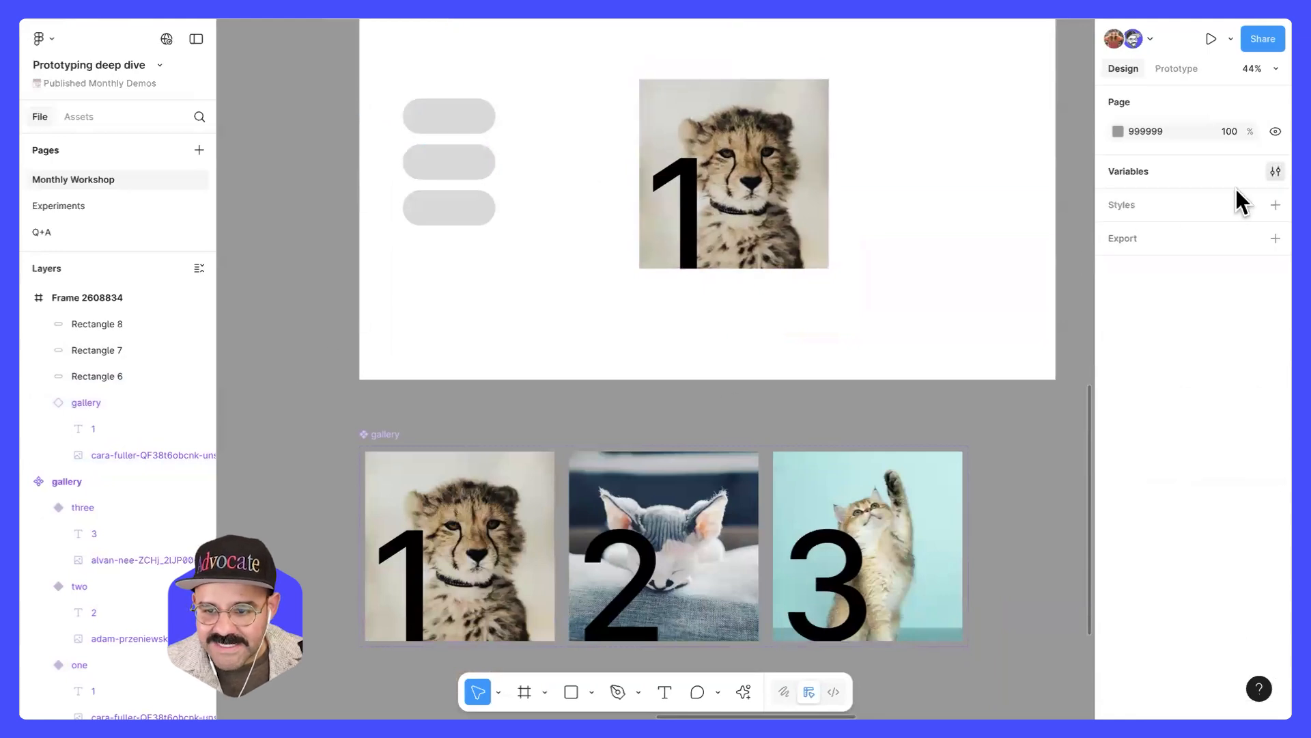
# - Add an on-click interaction to the top pill-shaped rectangle in the frame
pyautogui.click(1275, 172)
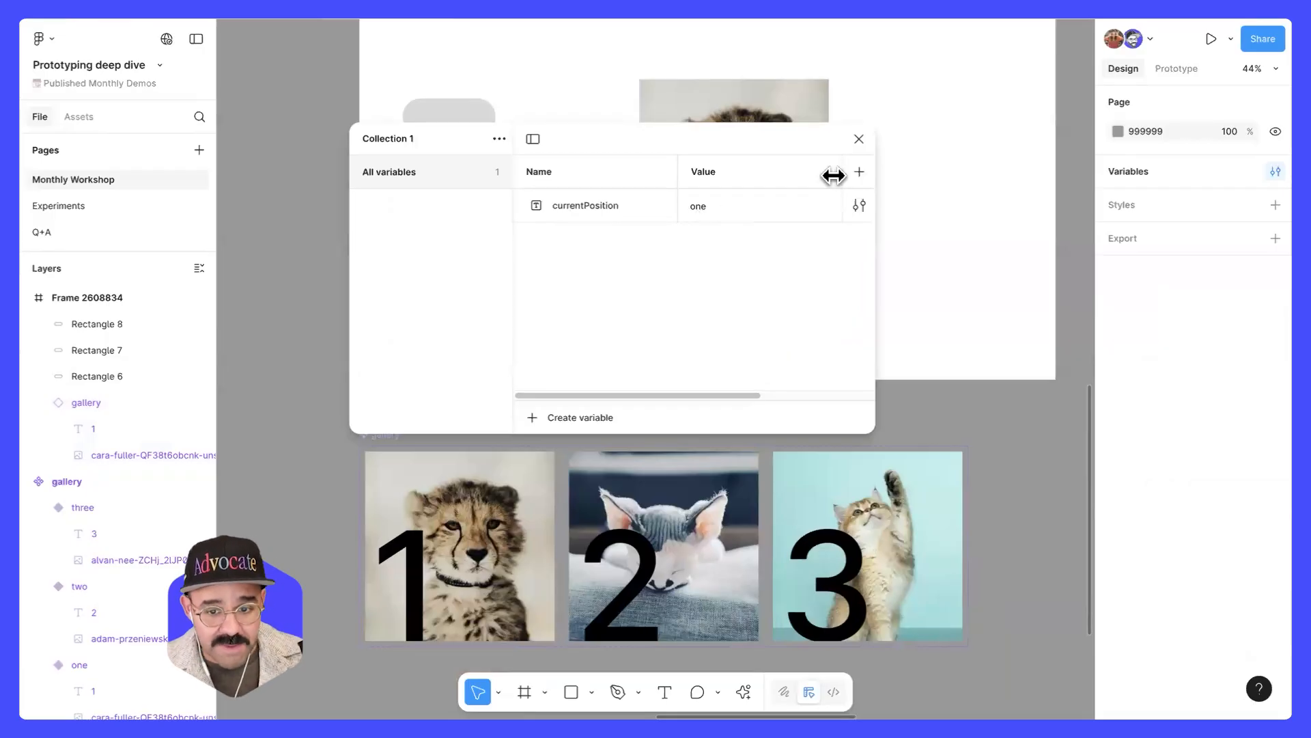
pyautogui.click(857, 137)
pyautogui.click(463, 126)
pyautogui.moveTo(580, 115); pyautogui.dragTo(561, 282)
pyautogui.click(468, 199)
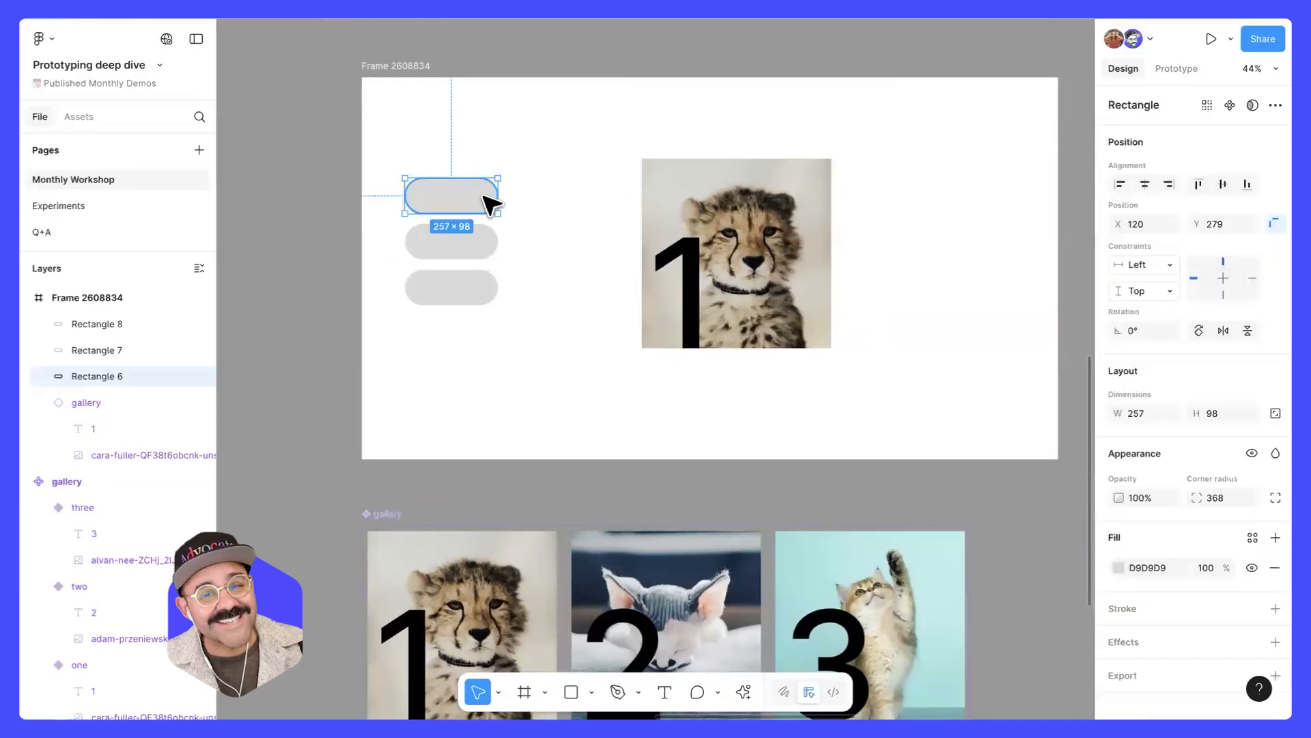
pyautogui.click(1169, 68)
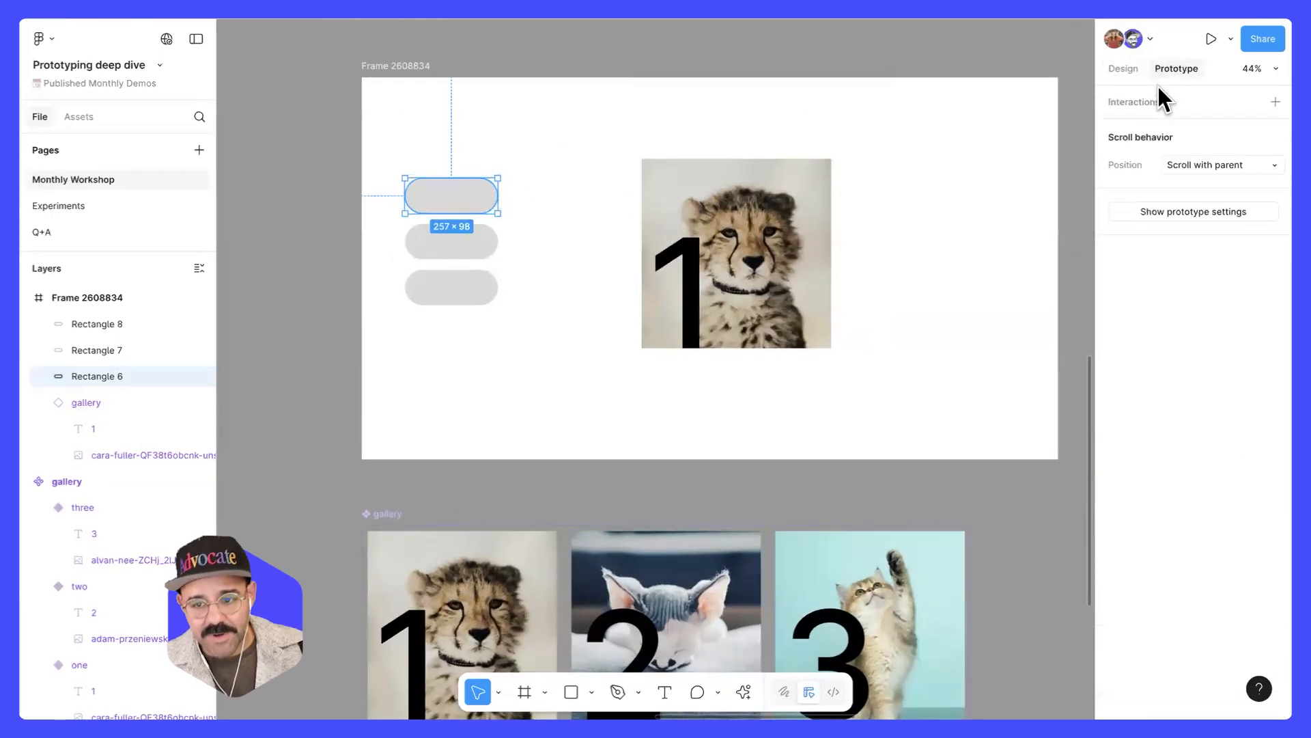
pyautogui.click(1274, 101)
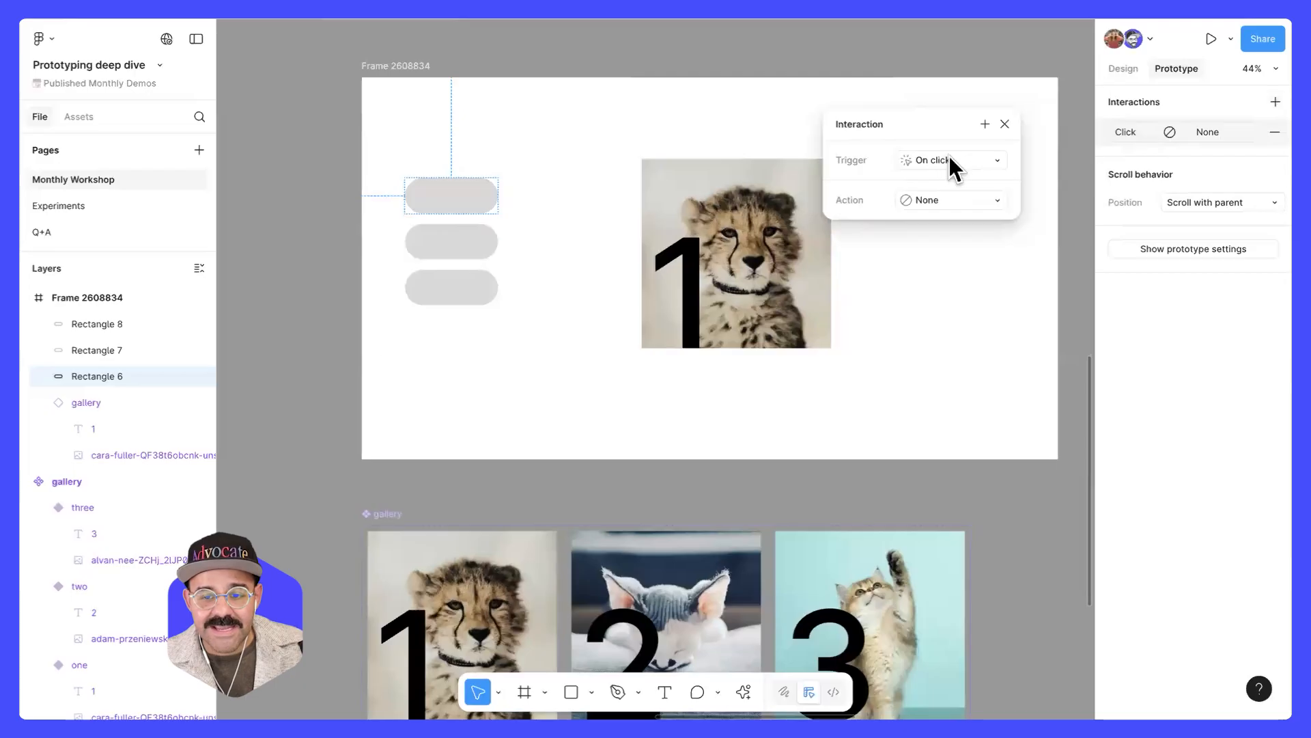
pyautogui.click(952, 159)
pyautogui.click(953, 157)
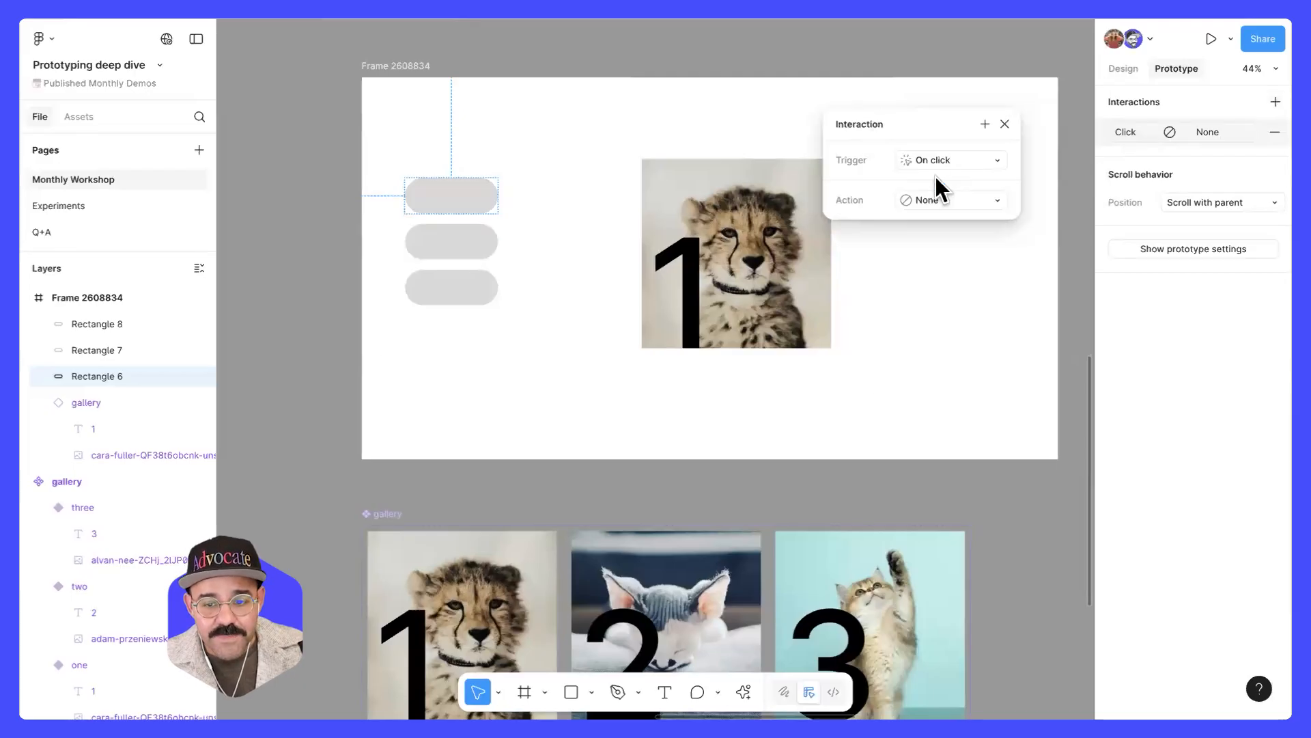
# - Make the top rectangle's interaction set the variable currentPosition to "one"
pyautogui.click(958, 208)
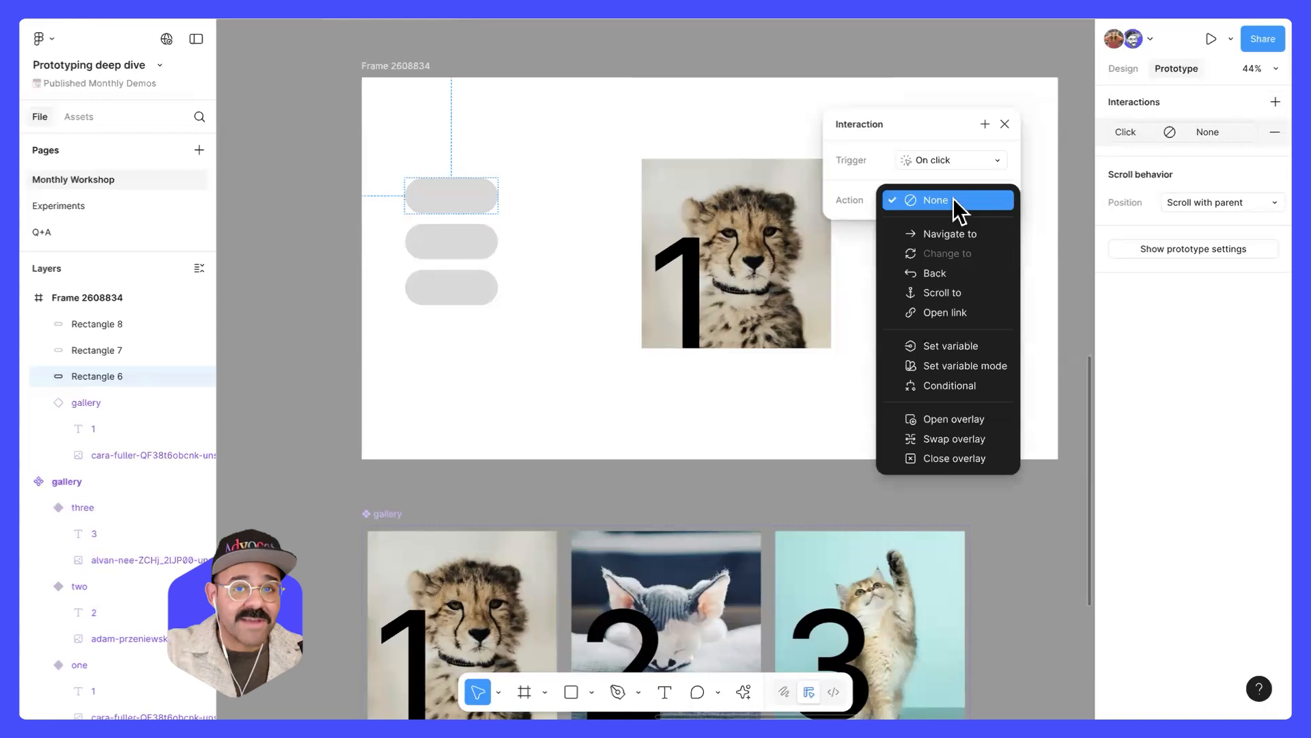
pyautogui.click(968, 343)
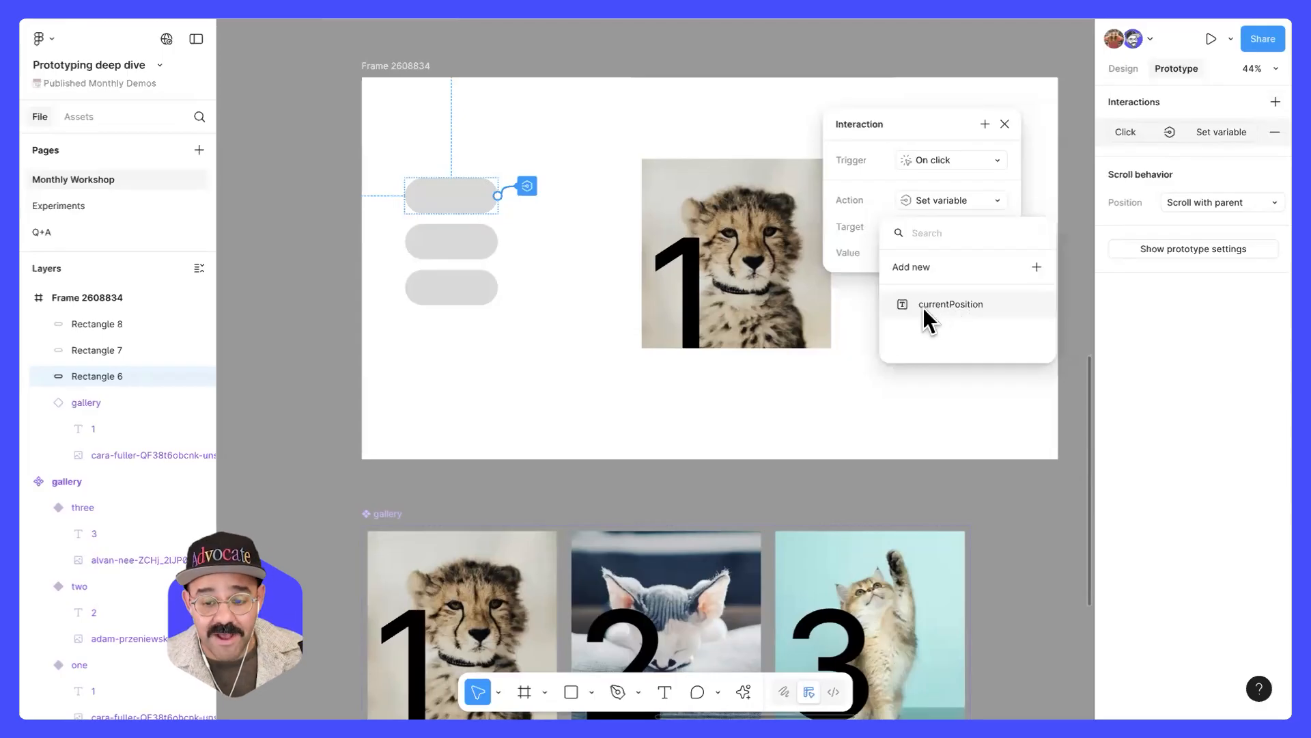
pyautogui.click(949, 306)
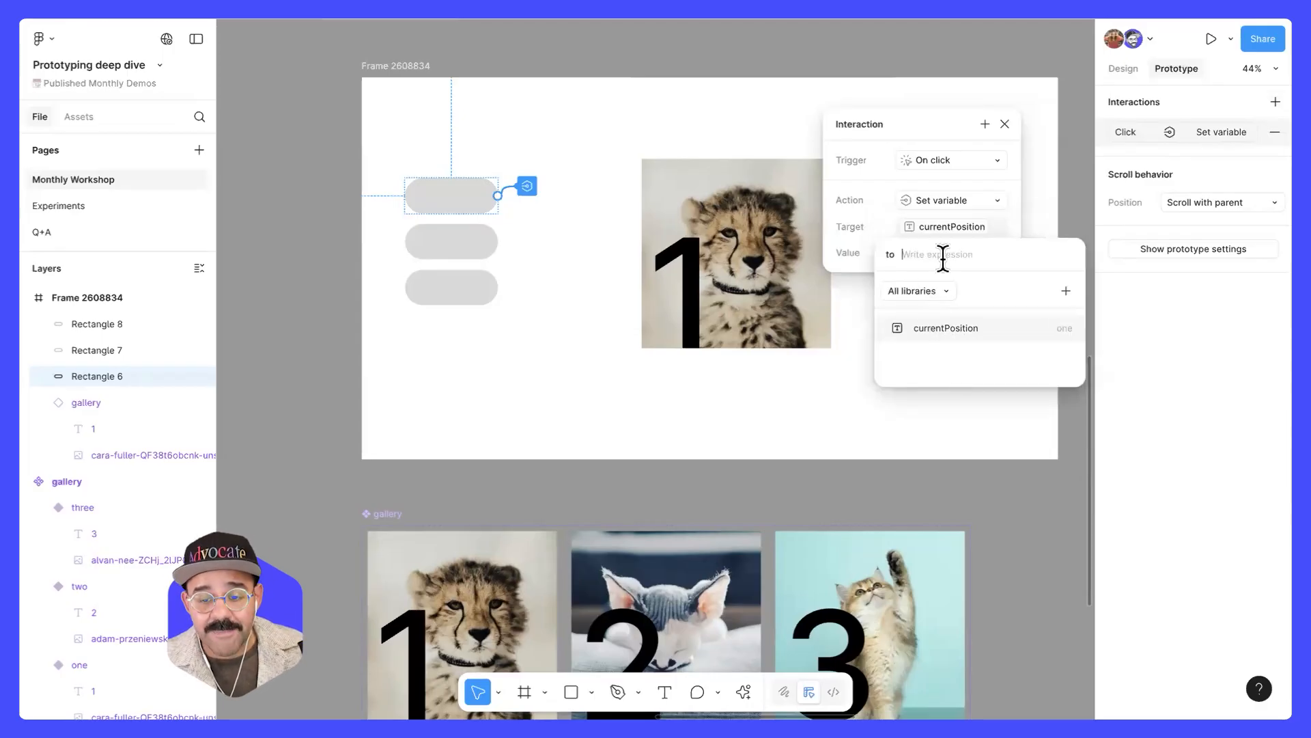
pyautogui.write('"one"')
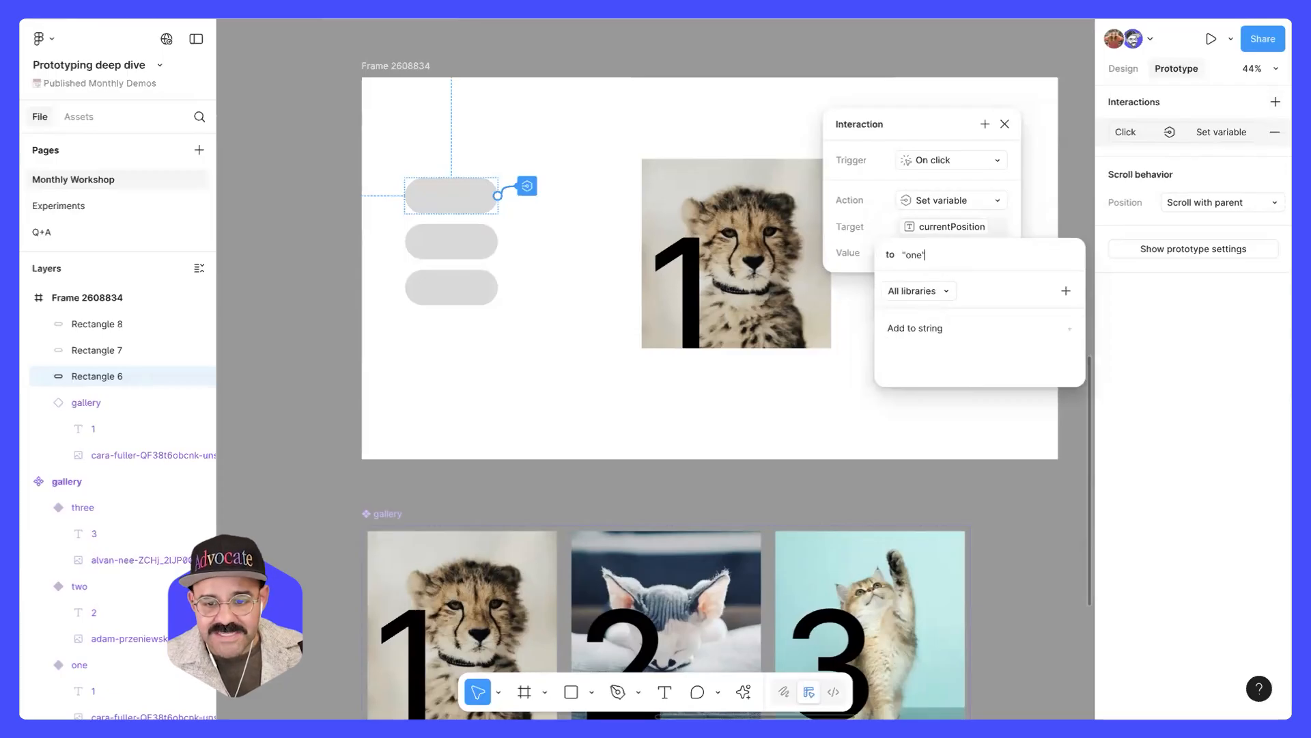
pyautogui.press('Return')
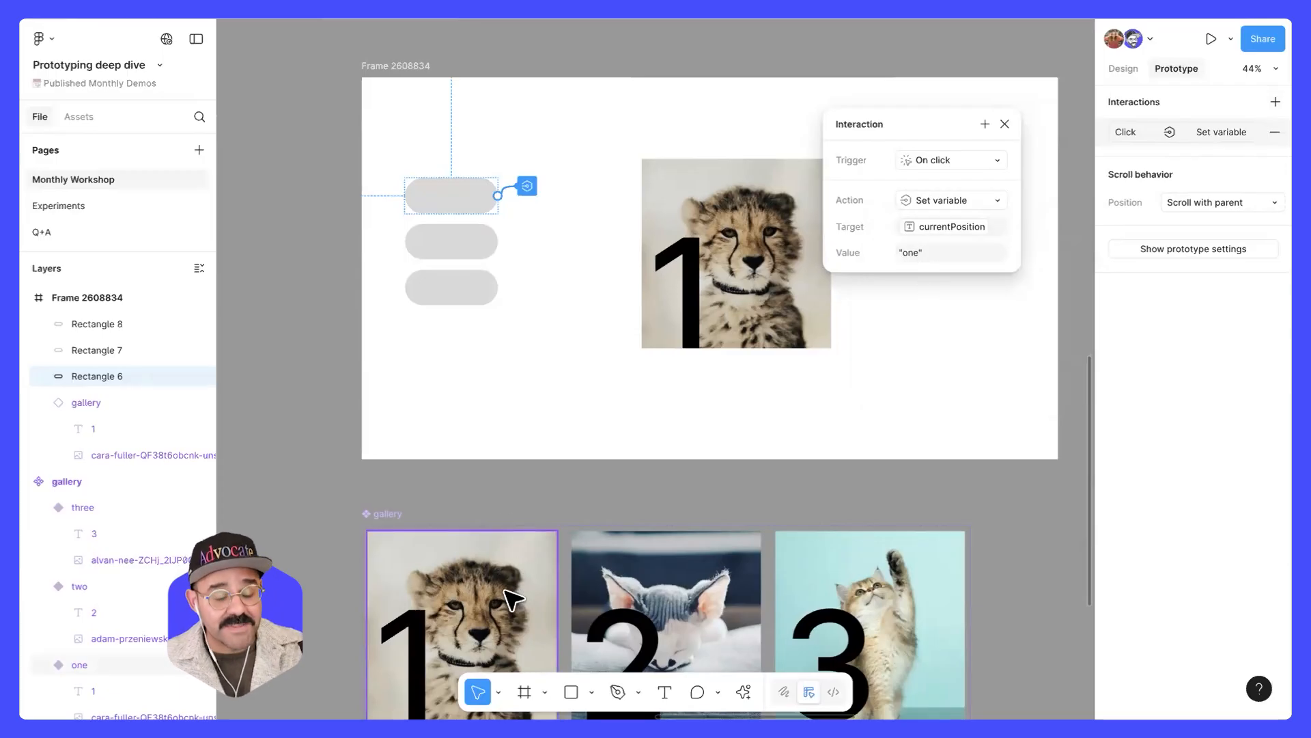
pyautogui.click(605, 390)
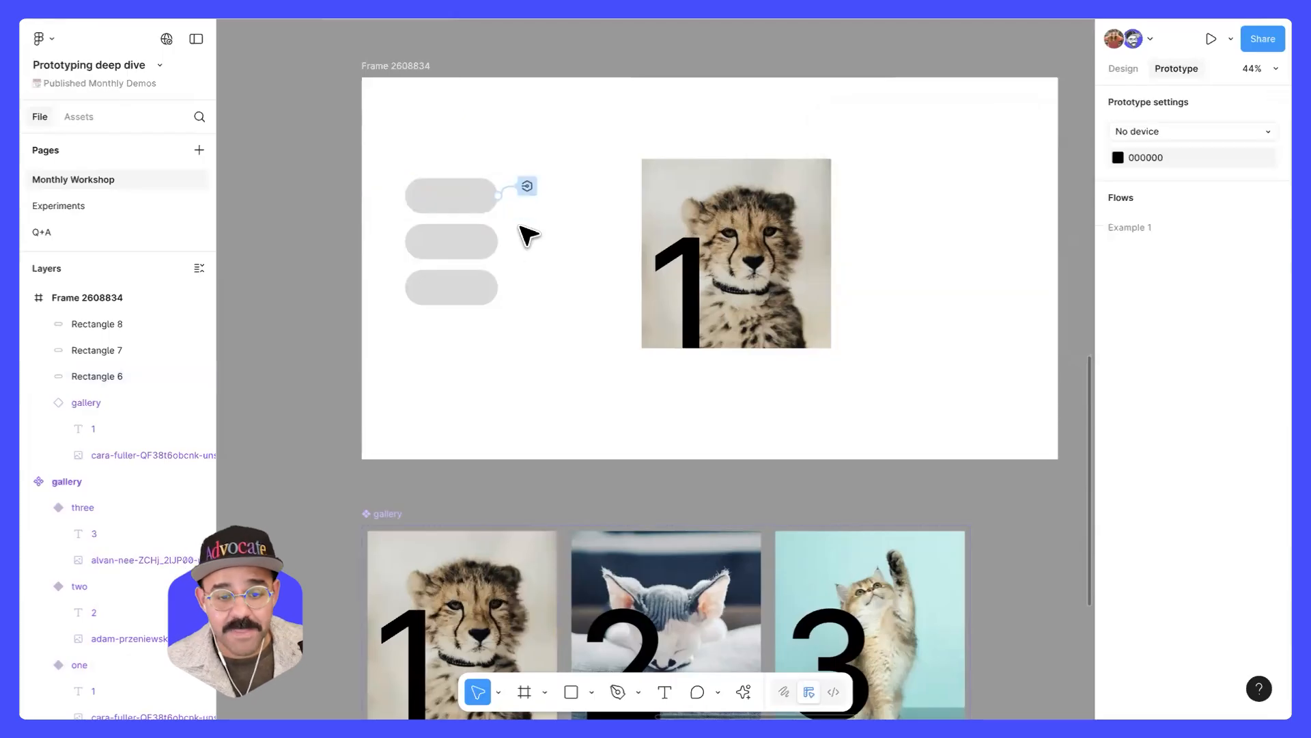
# - Copy the top rectangle's set-variable interaction onto the middle and bottom rectangles
pyautogui.click(528, 186)
pyautogui.click(528, 184)
pyautogui.click(1127, 133)
pyautogui.click(1101, 131)
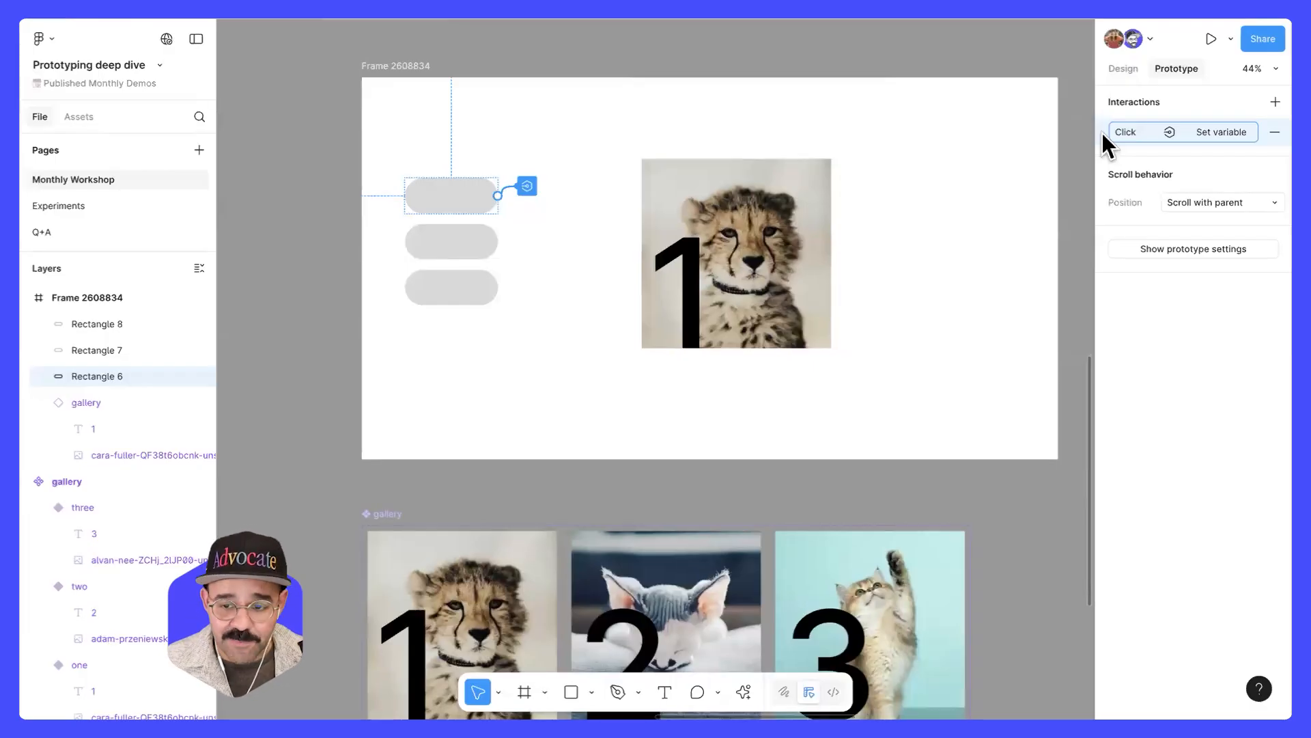
pyautogui.click(478, 250)
pyautogui.hotkey('ctrl', 'v')
pyautogui.press('Tab')
pyautogui.hotkey('ctrl', 'v')
pyautogui.click(495, 348)
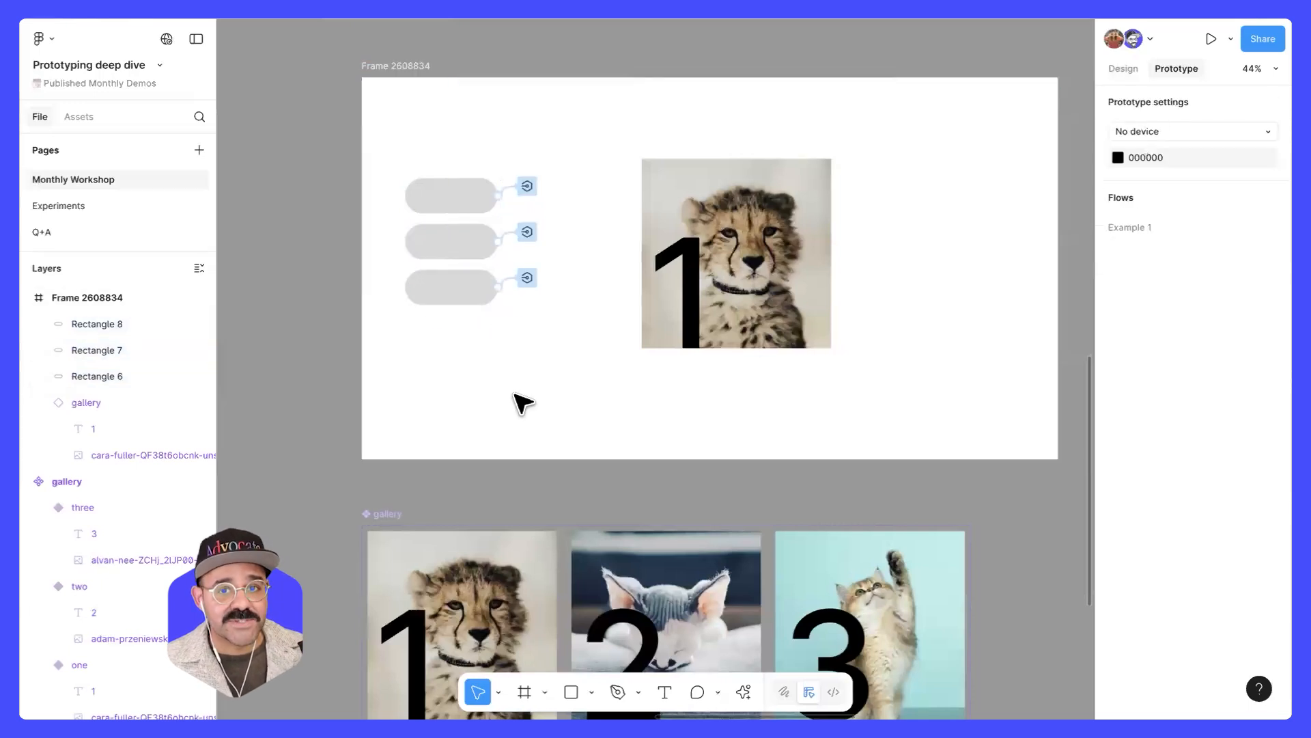
# - Change the middle rectangle's interaction so it sets currentPosition to "two"
pyautogui.click(527, 232)
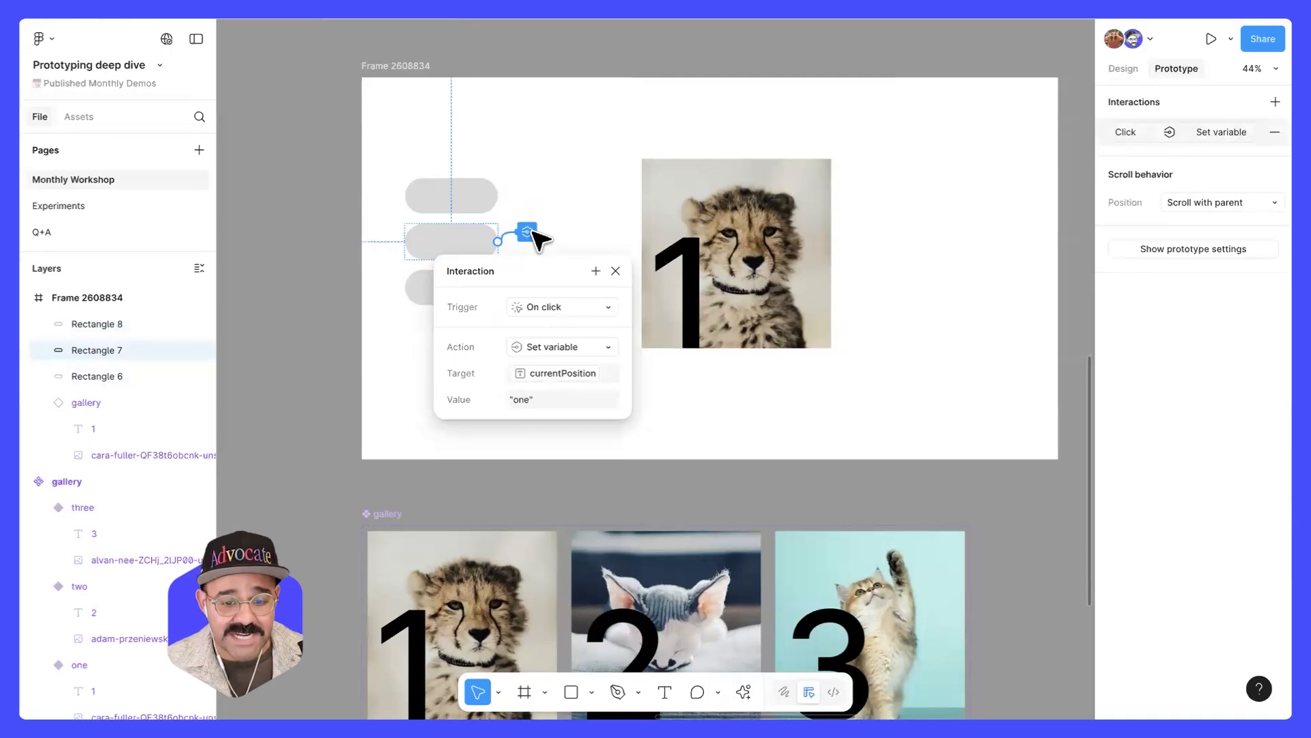
pyautogui.click(536, 400)
pyautogui.write('"two"')
pyautogui.press('Return')
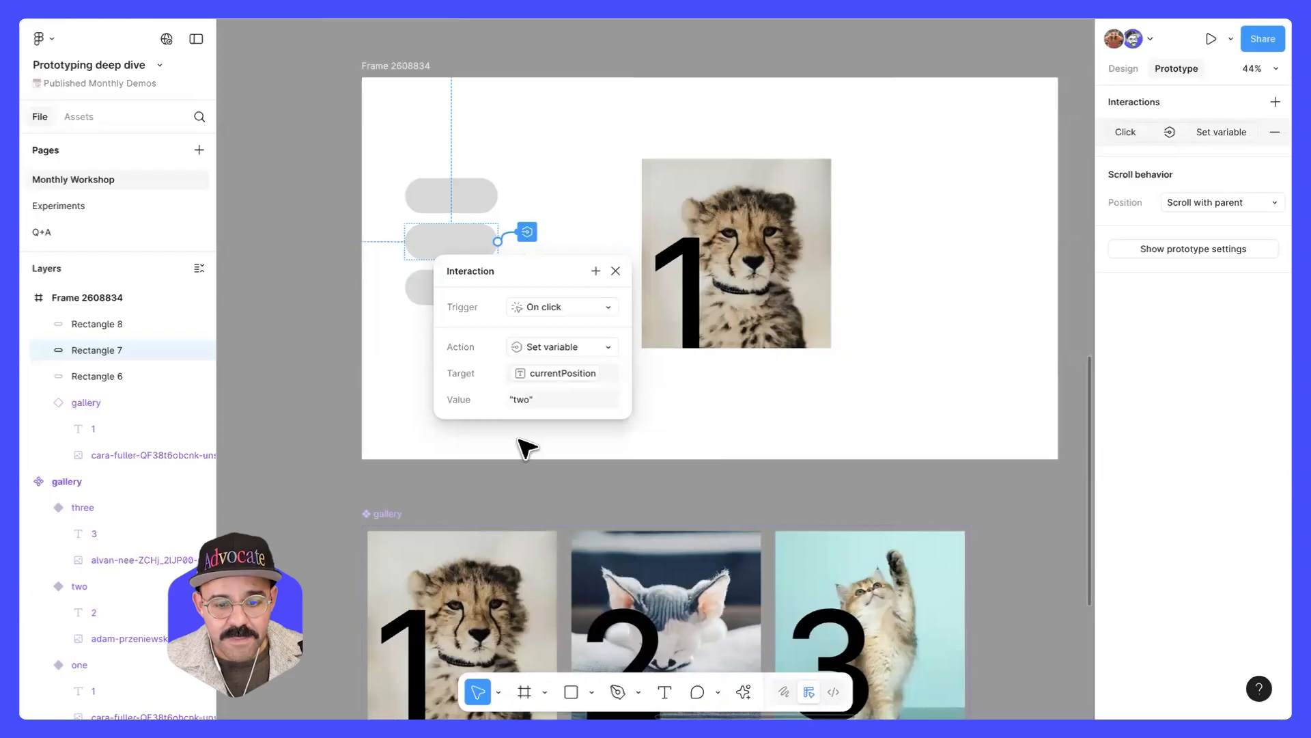
pyautogui.click(616, 271)
# - Change the bottom rectangle's interaction so it sets currentPosition to "three"
pyautogui.click(486, 289)
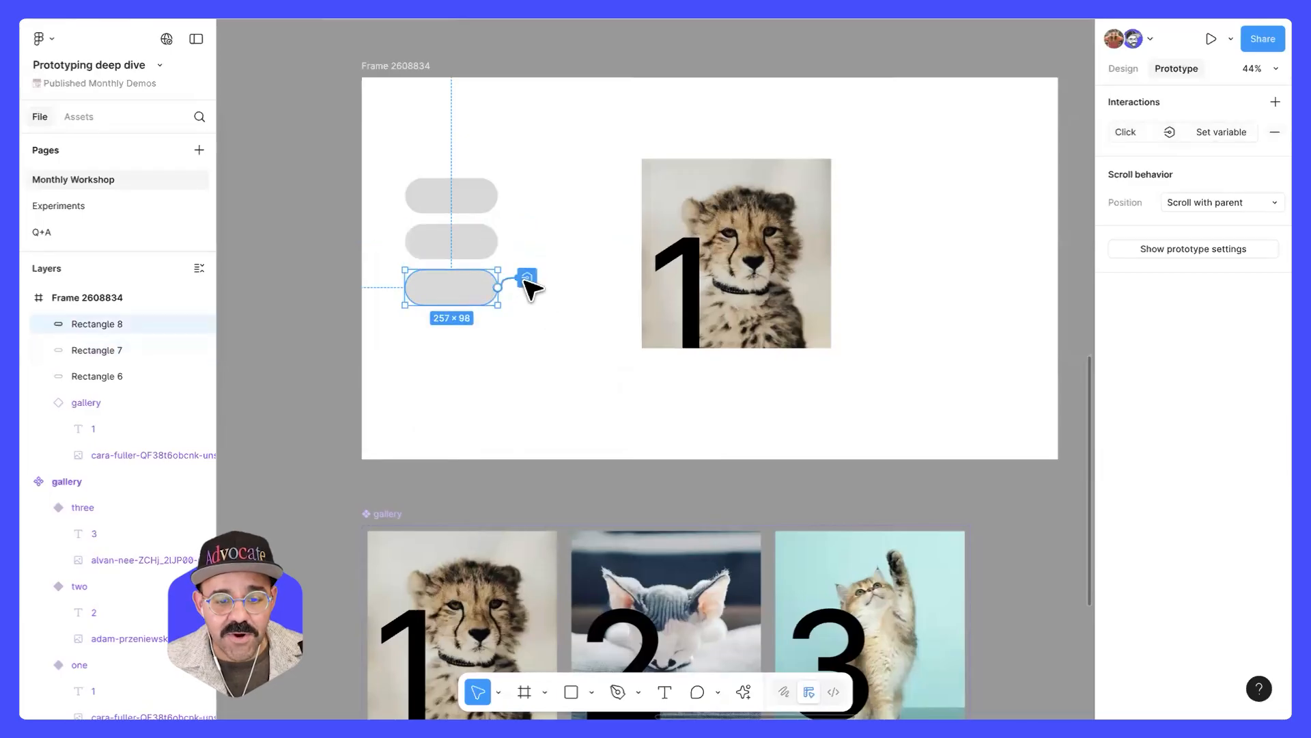
pyautogui.click(526, 278)
pyautogui.click(531, 449)
pyautogui.write('three')
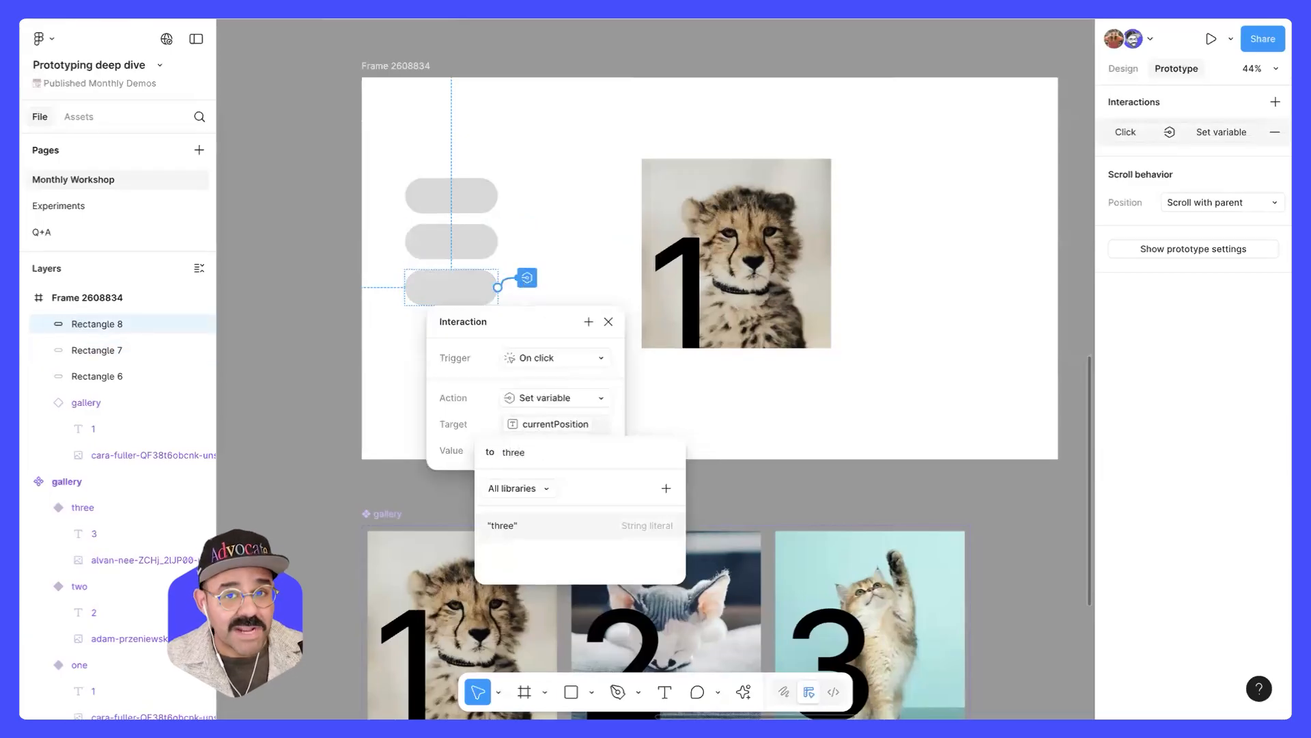
pyautogui.press('Return')
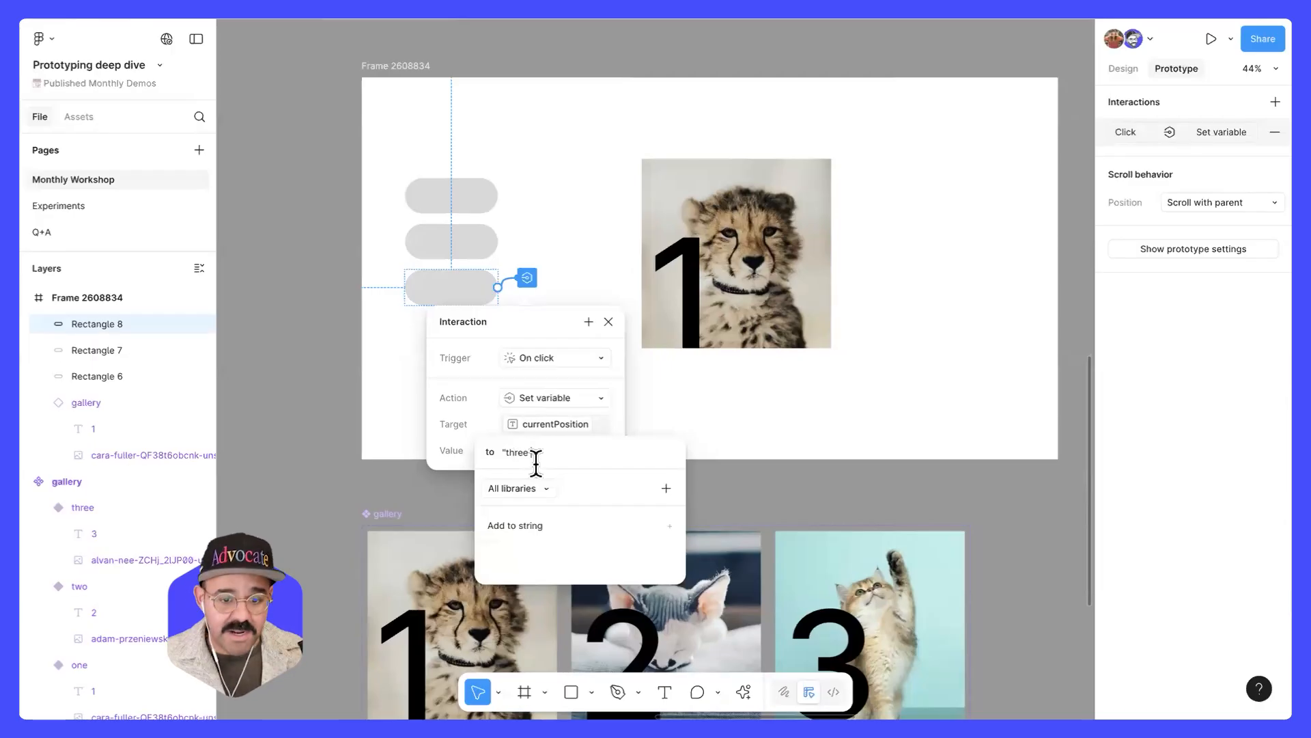
pyautogui.click(616, 415)
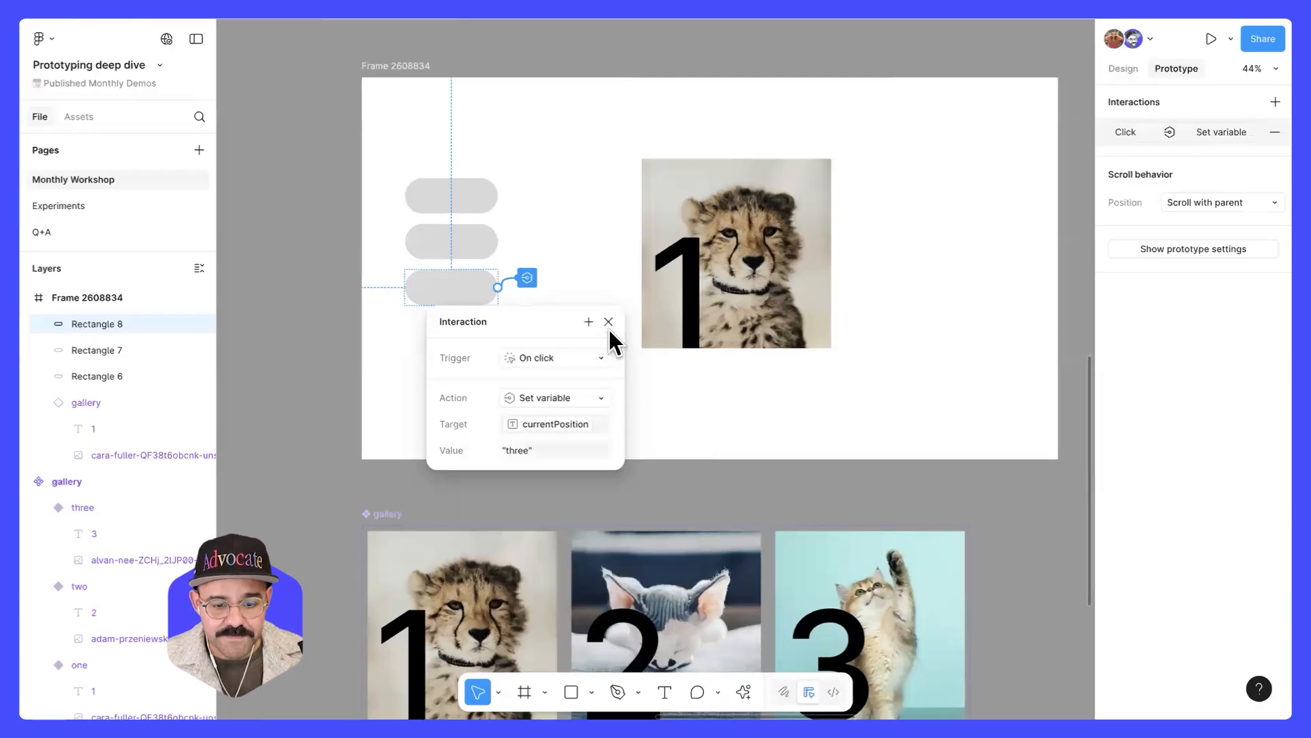
pyautogui.click(608, 322)
pyautogui.click(469, 208)
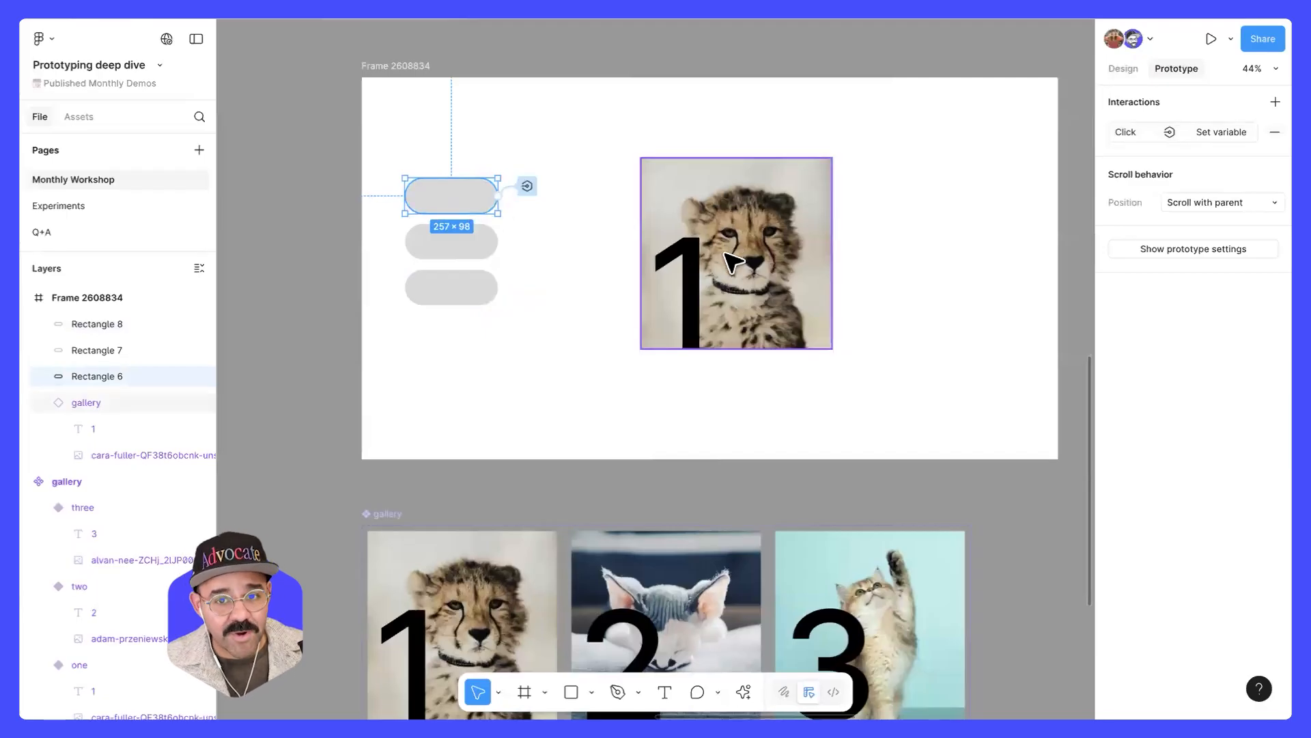
pyautogui.click(528, 384)
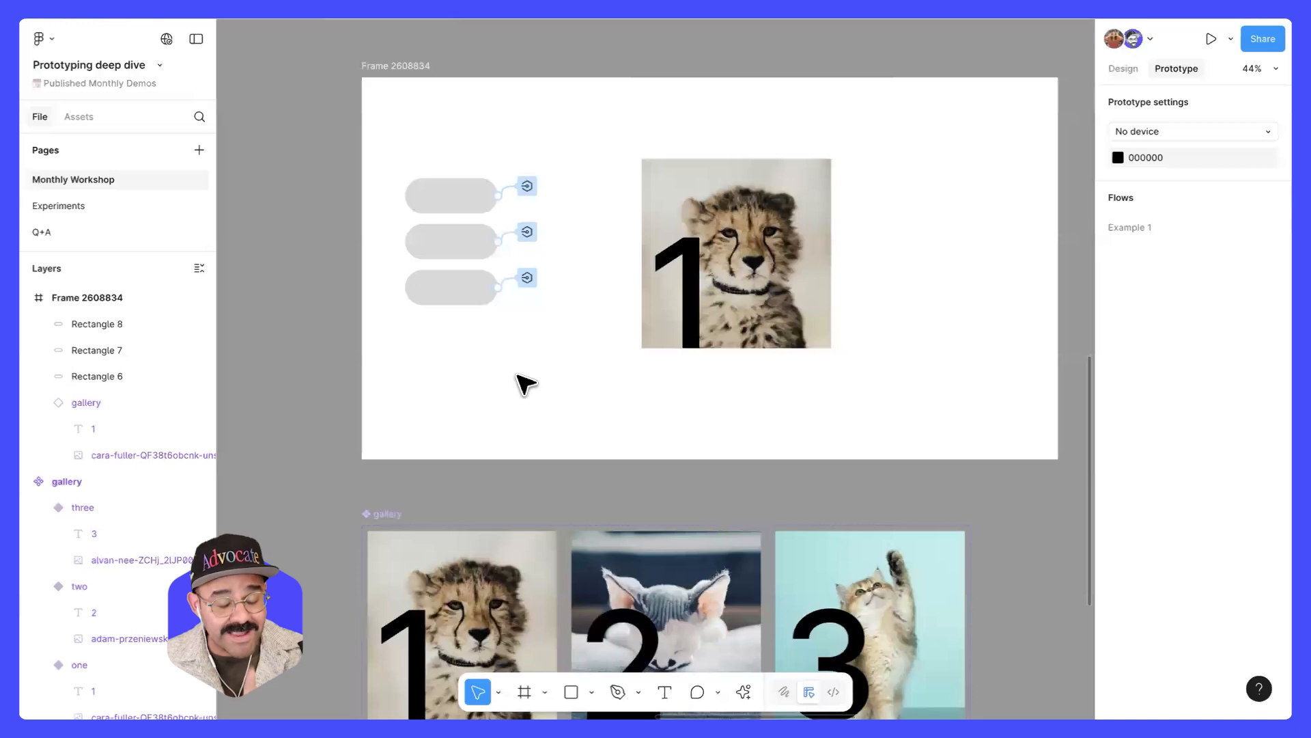
# - Switch the gallery instance's Property 1 to two, to three and back to one
pyautogui.click(691, 294)
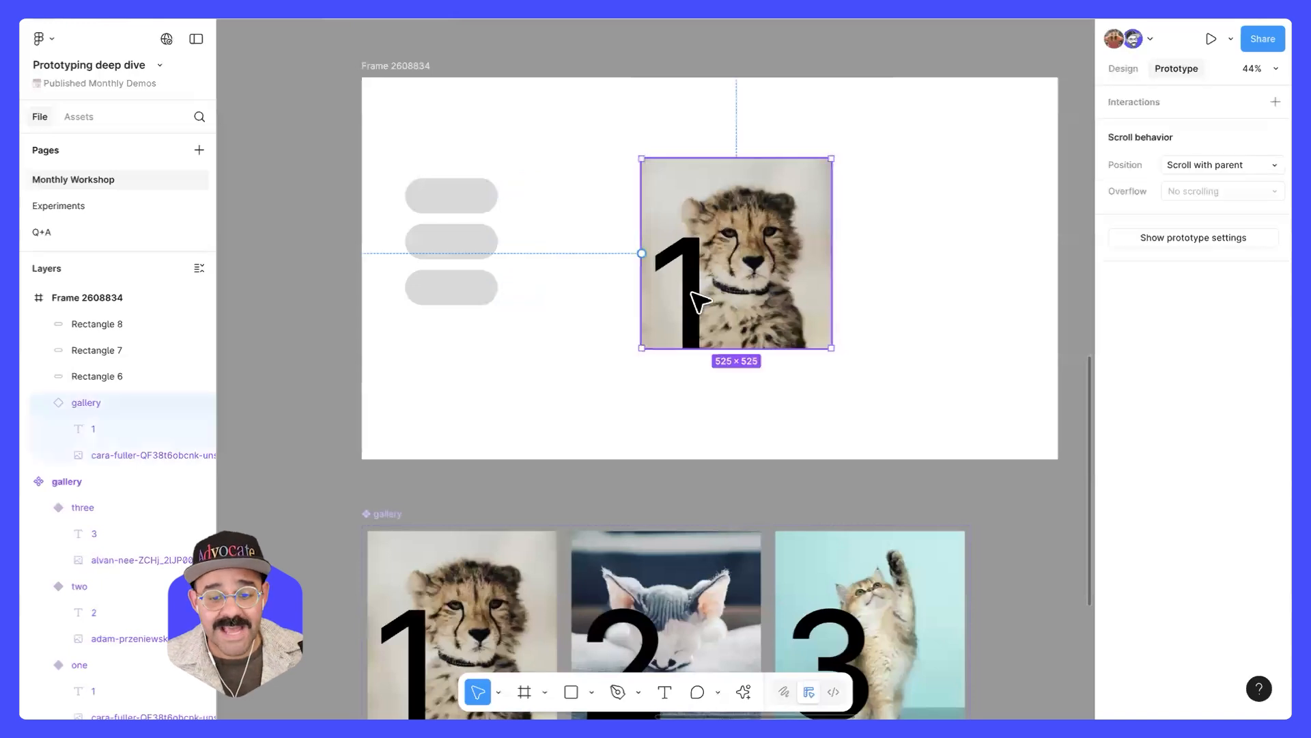
pyautogui.click(1123, 68)
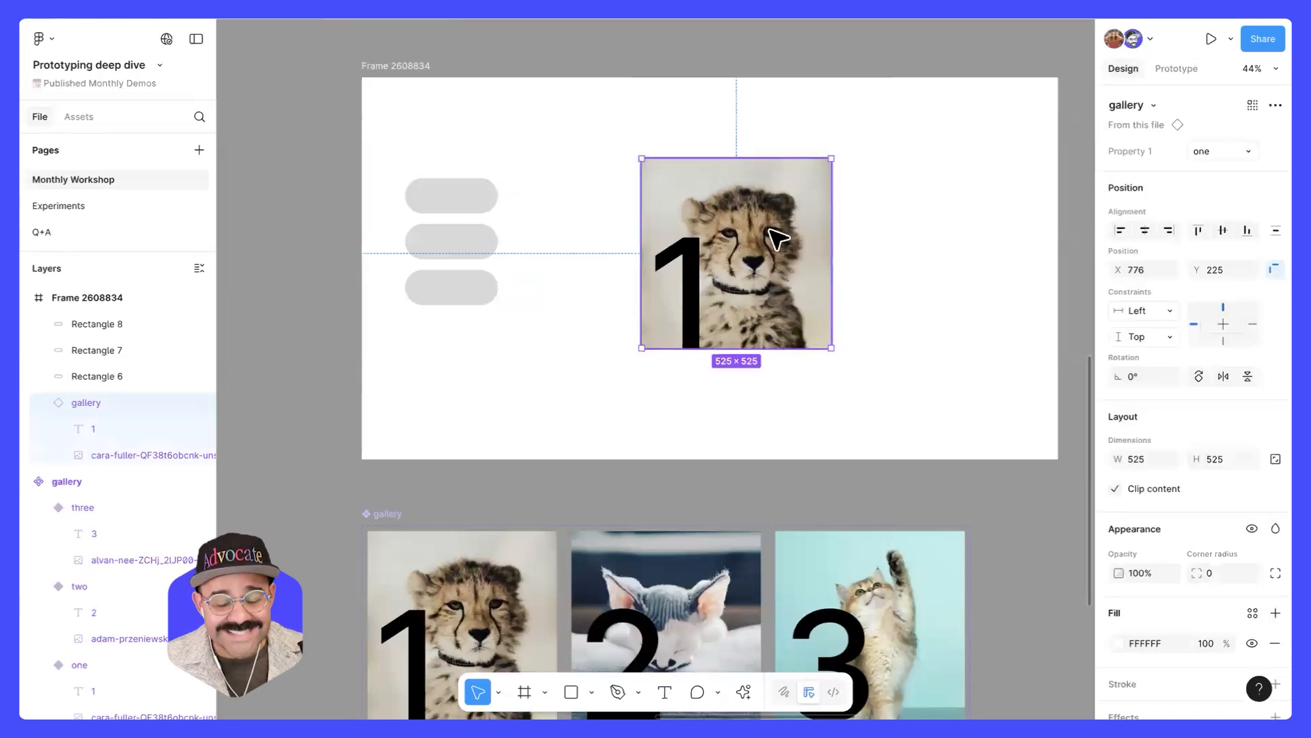
pyautogui.click(1219, 152)
pyautogui.click(1220, 169)
pyautogui.click(1216, 155)
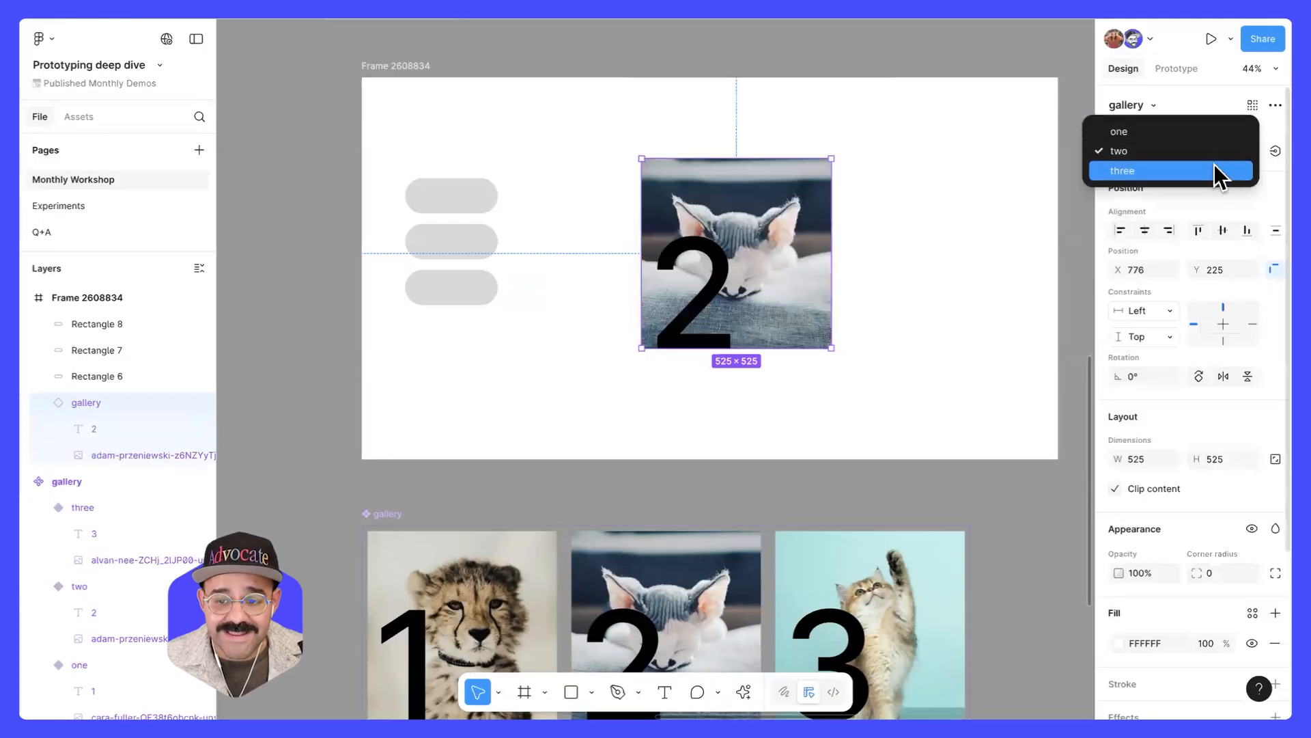
pyautogui.click(1214, 168)
pyautogui.click(1216, 144)
pyautogui.click(1211, 113)
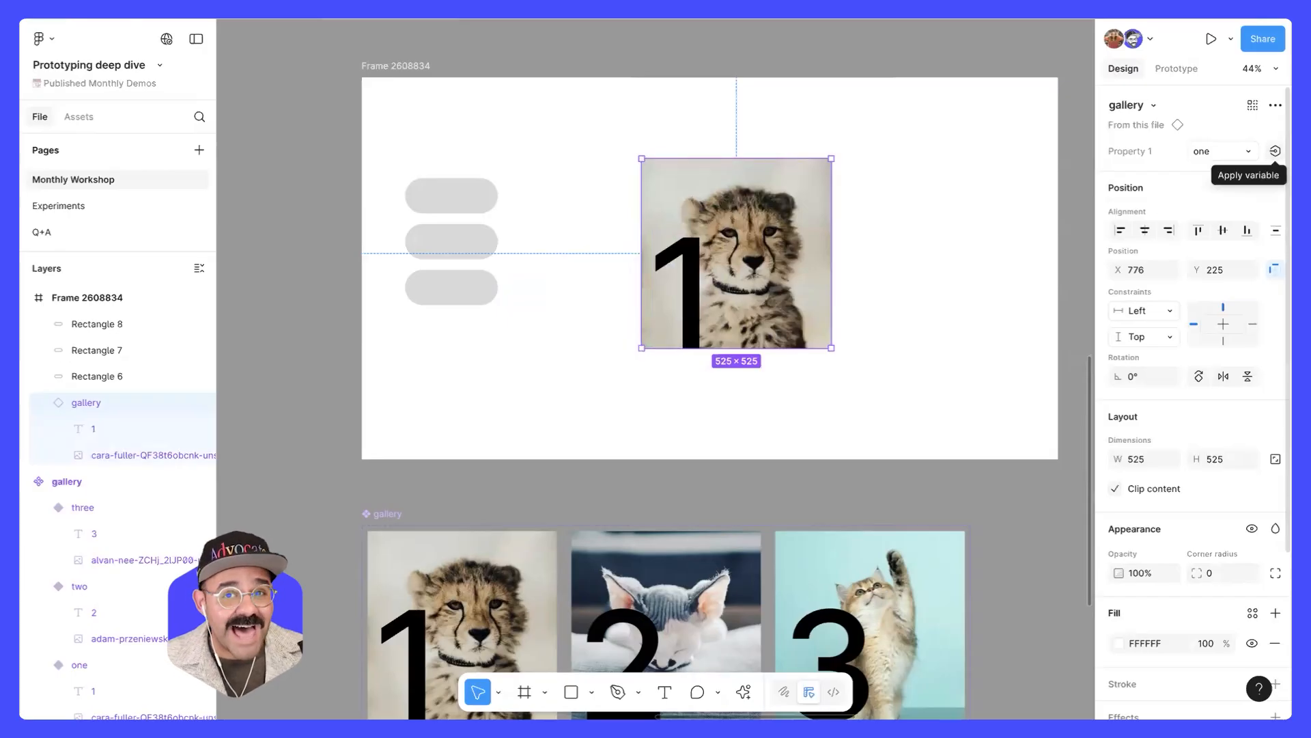
# - Bind the gallery instance's Property 1 to the variable currentPosition and clear the selection
pyautogui.click(1276, 151)
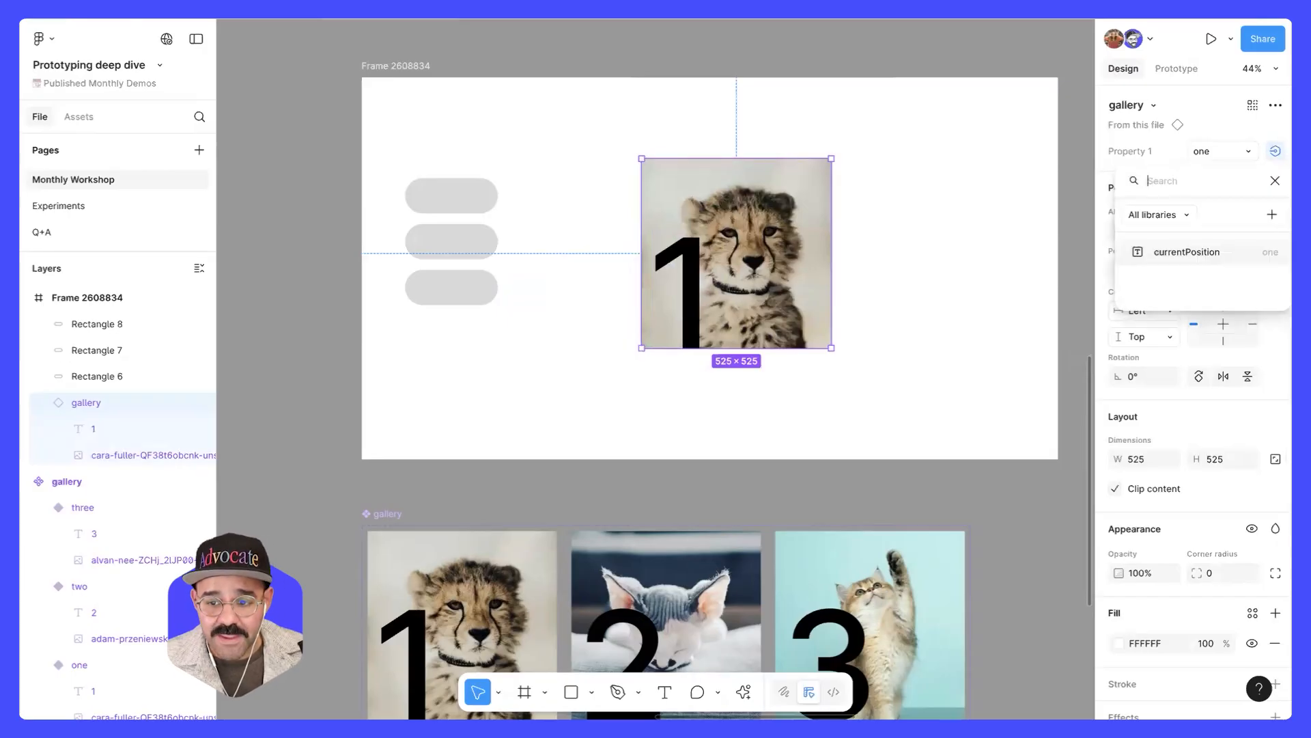
pyautogui.click(1183, 259)
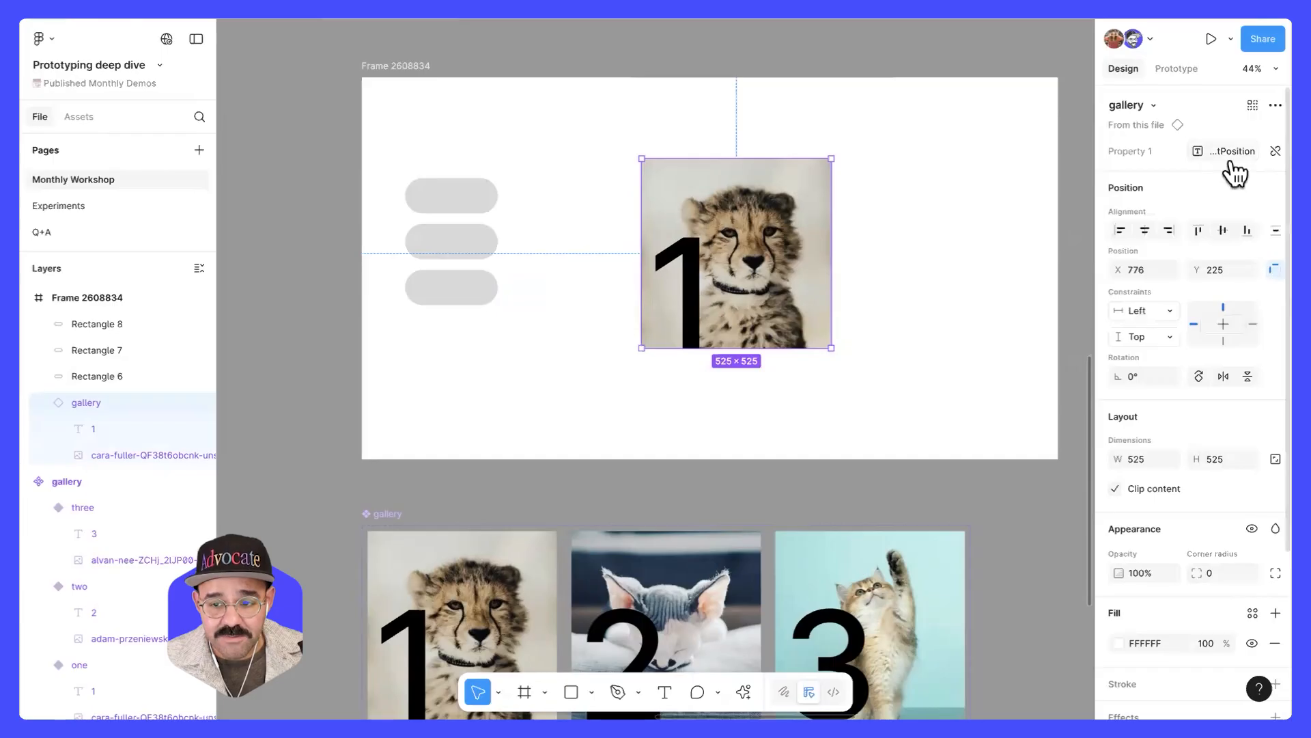
pyautogui.click(891, 55)
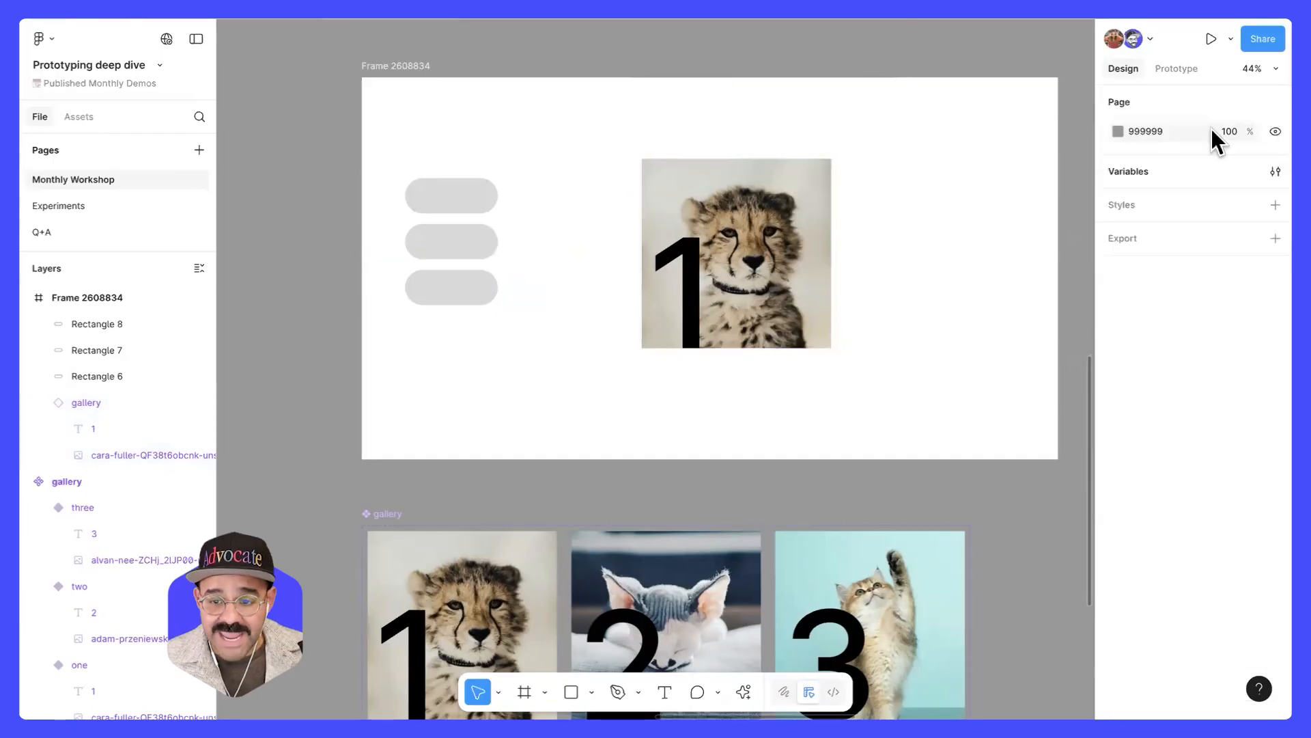
# - Set the value of the variable currentPosition to two to test the bound gallery instance
pyautogui.click(1275, 171)
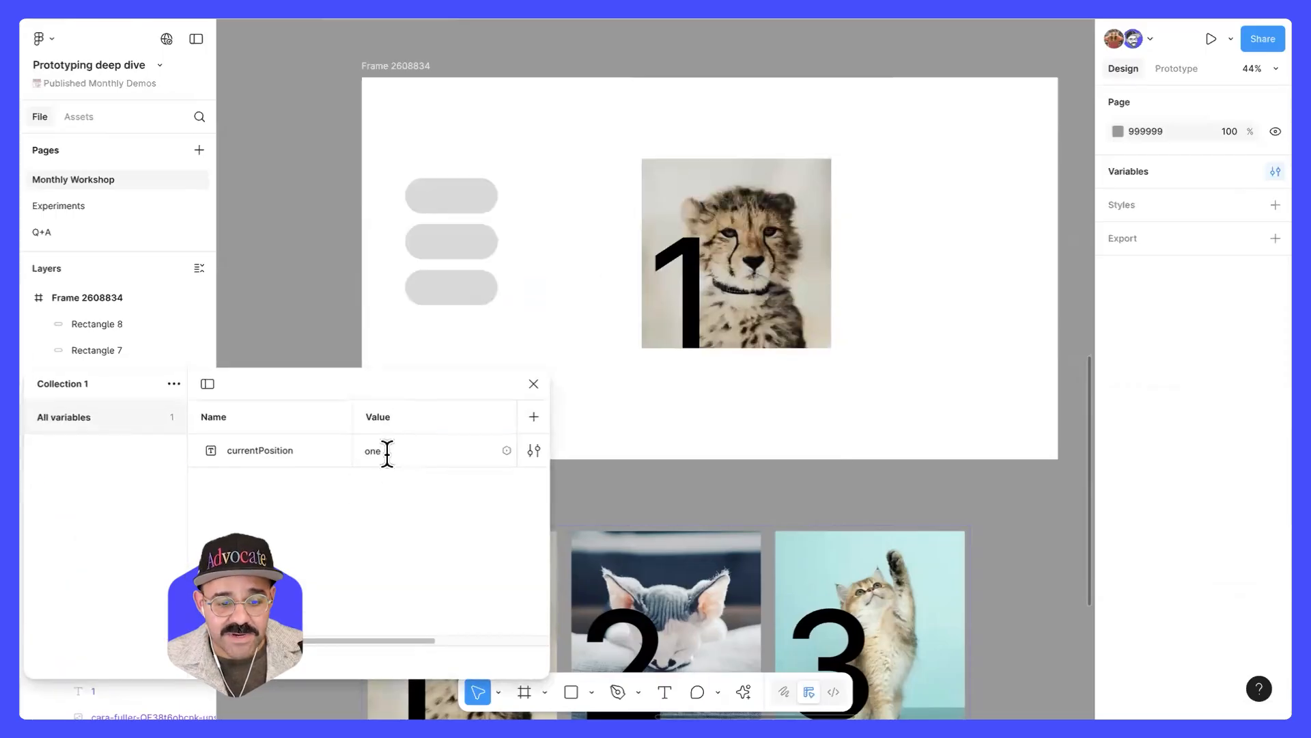
pyautogui.click(386, 453)
pyautogui.write('two')
pyautogui.press('Return')
pyautogui.click(385, 453)
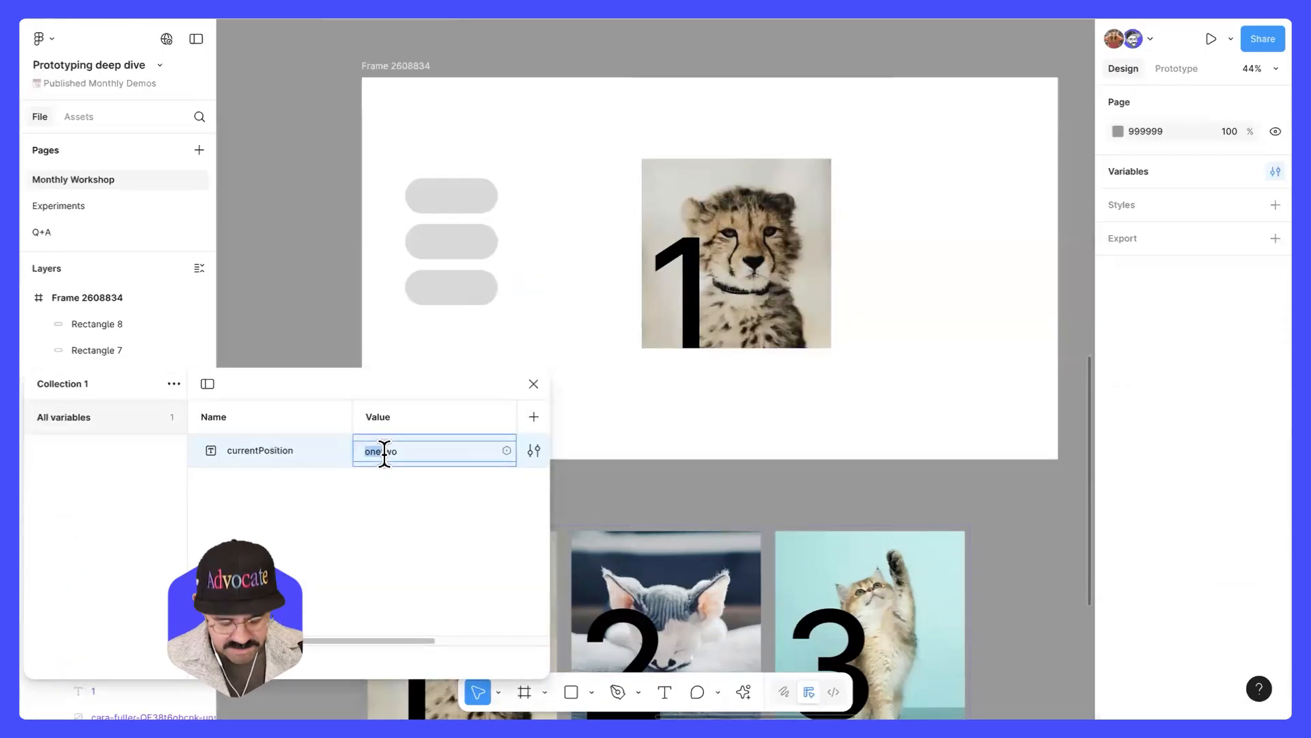
pyautogui.write('two')
pyautogui.press('Return')
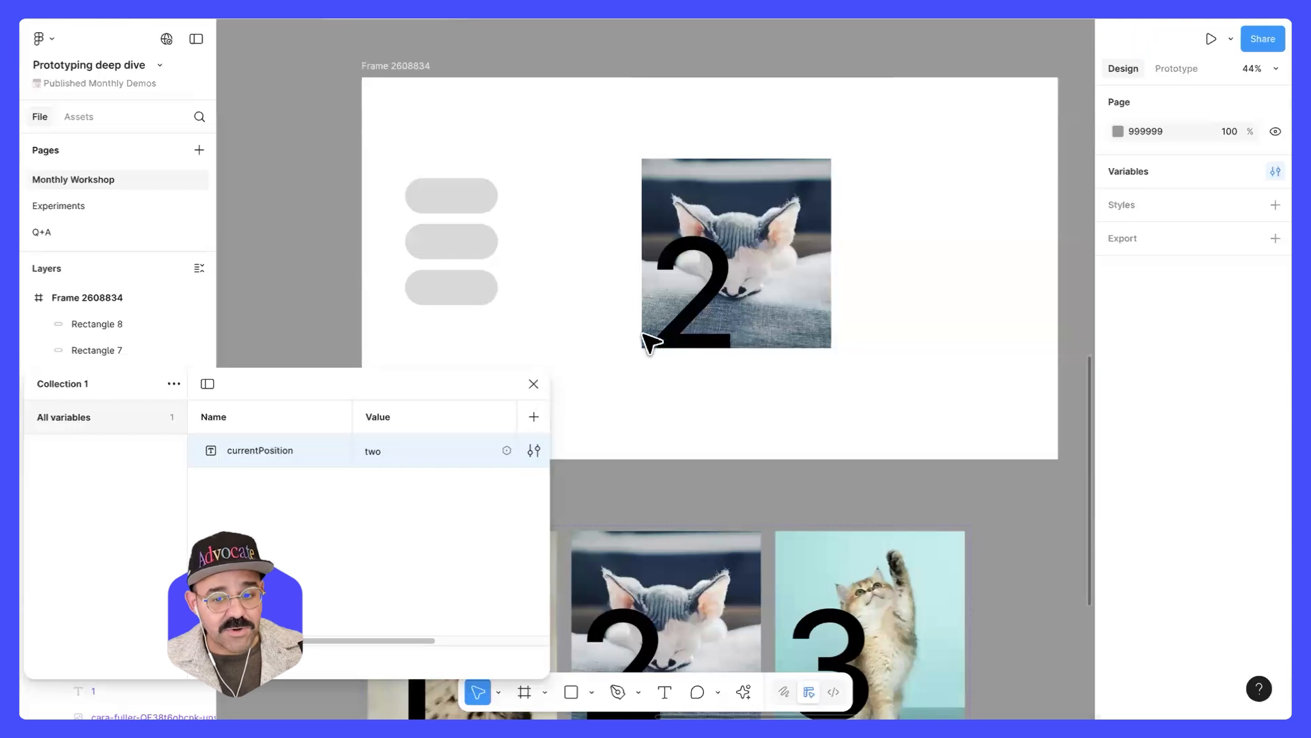
# - Set the value of currentPosition to three and close the variables window
pyautogui.click(380, 453)
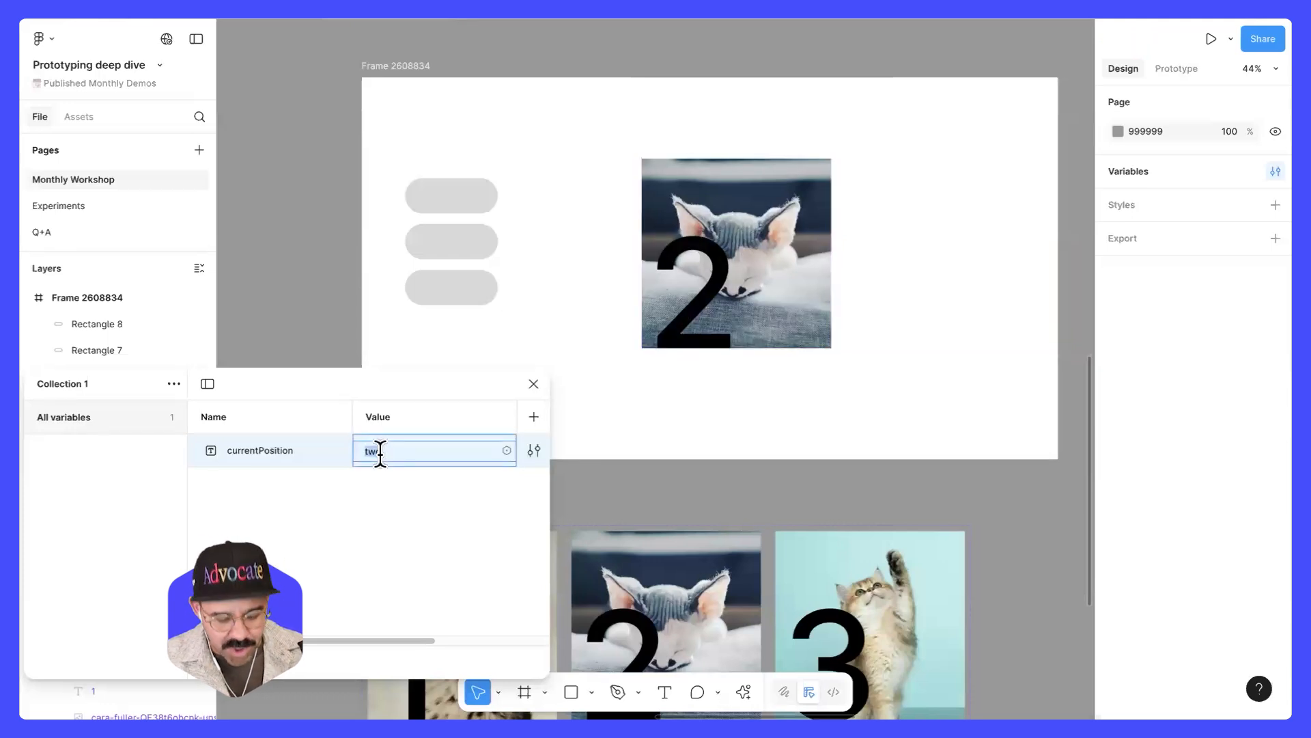
pyautogui.write('three')
pyautogui.press('Return')
pyautogui.click(379, 452)
pyautogui.click(533, 384)
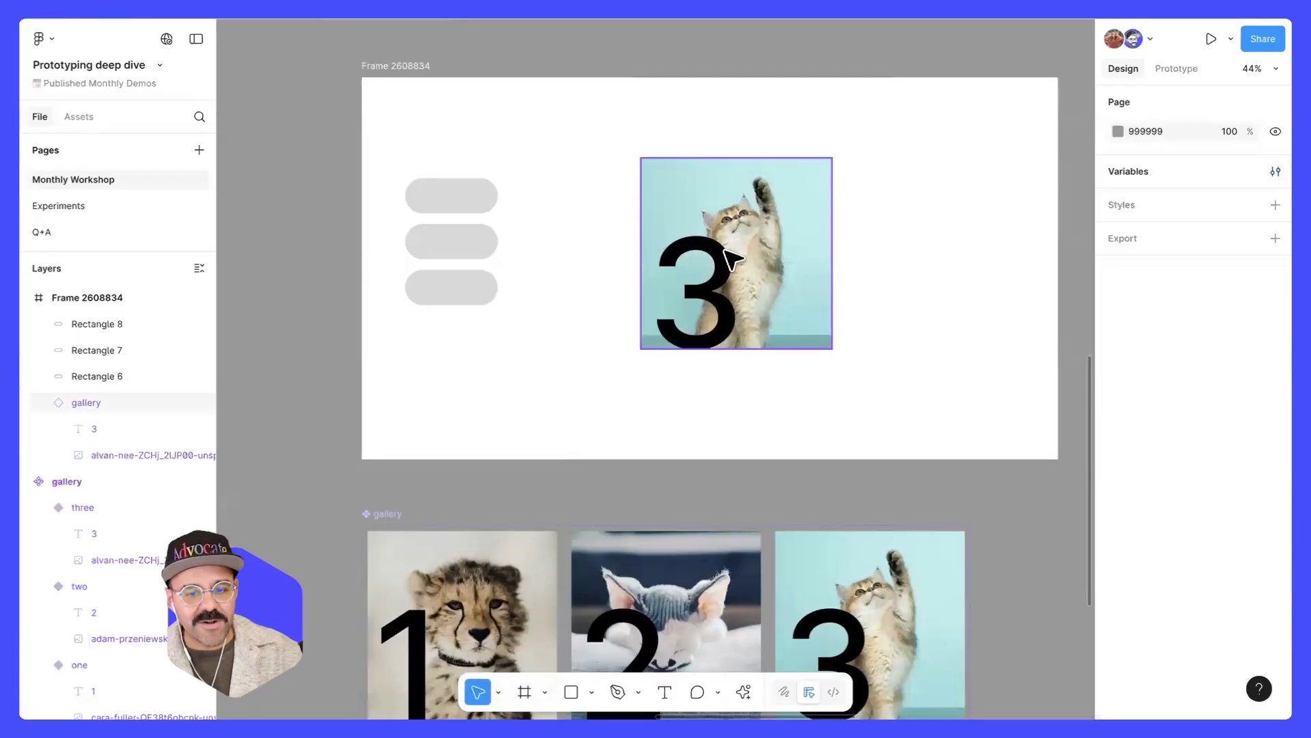
# - Select the gallery instance and widen the properties sidebar to read its Property 1 binding in full
pyautogui.click(735, 258)
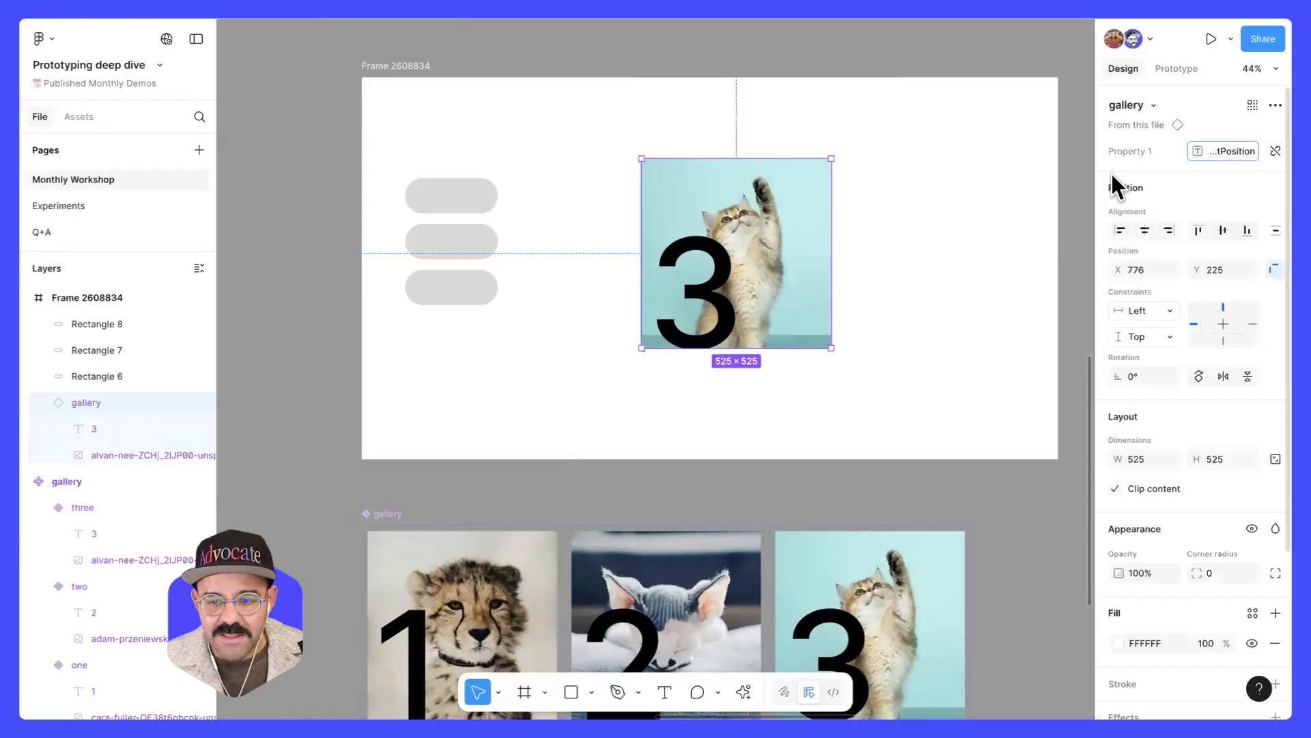
pyautogui.moveTo(1087, 181); pyautogui.dragTo(995, 187)
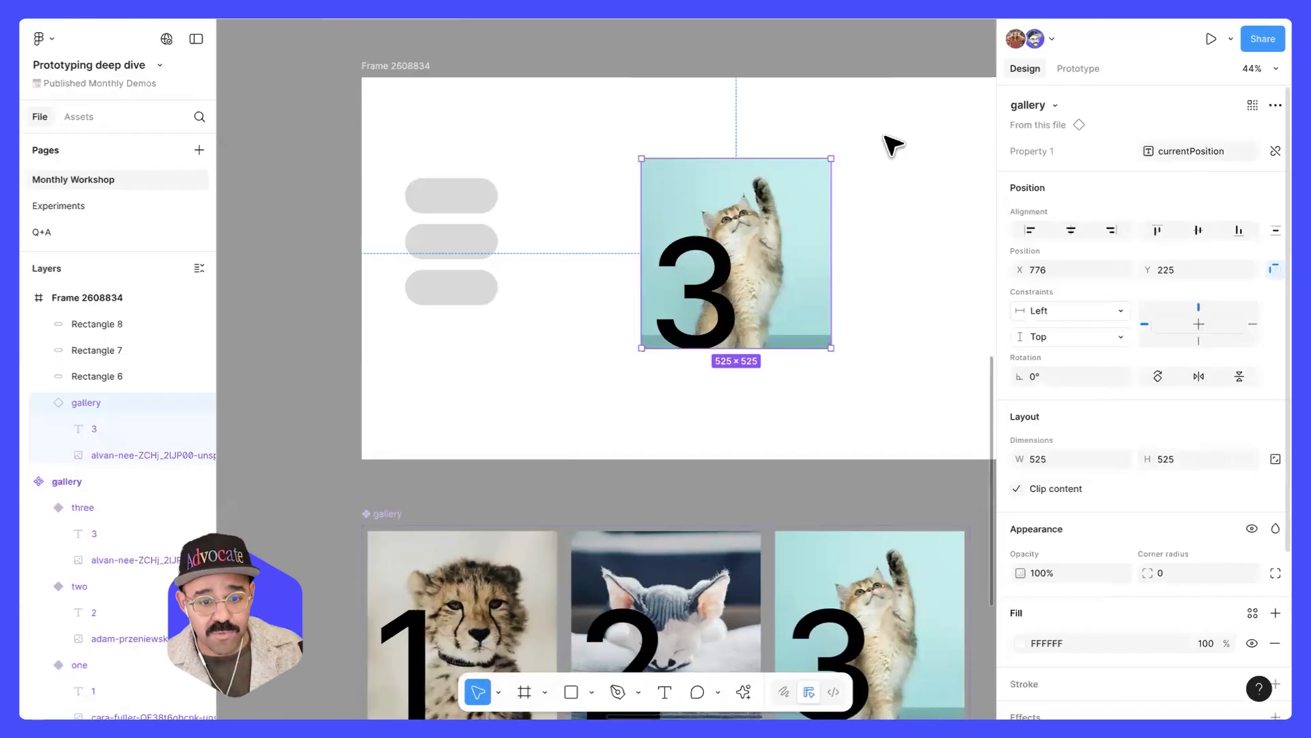
# - Open an inline preview of the frame holding the three buttons and enlarge the preview window
pyautogui.click(392, 65)
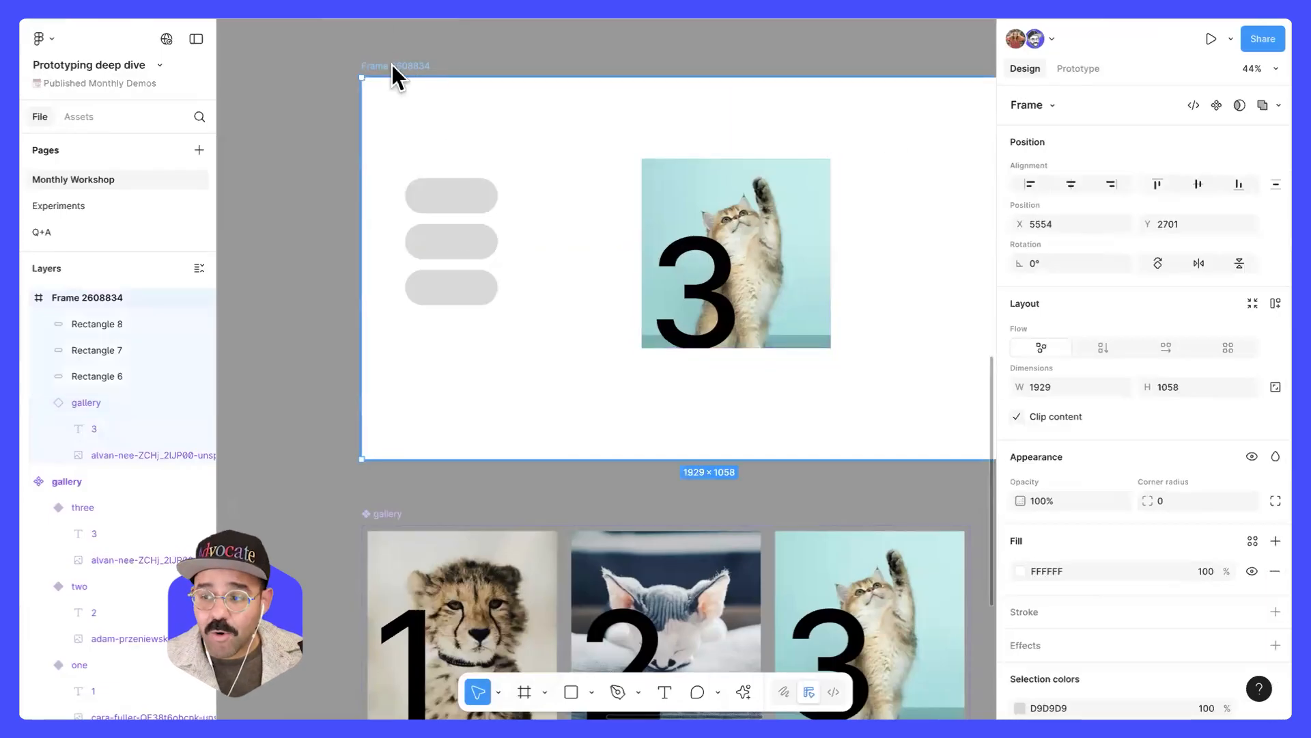
pyautogui.hotkey('shift', 'space')
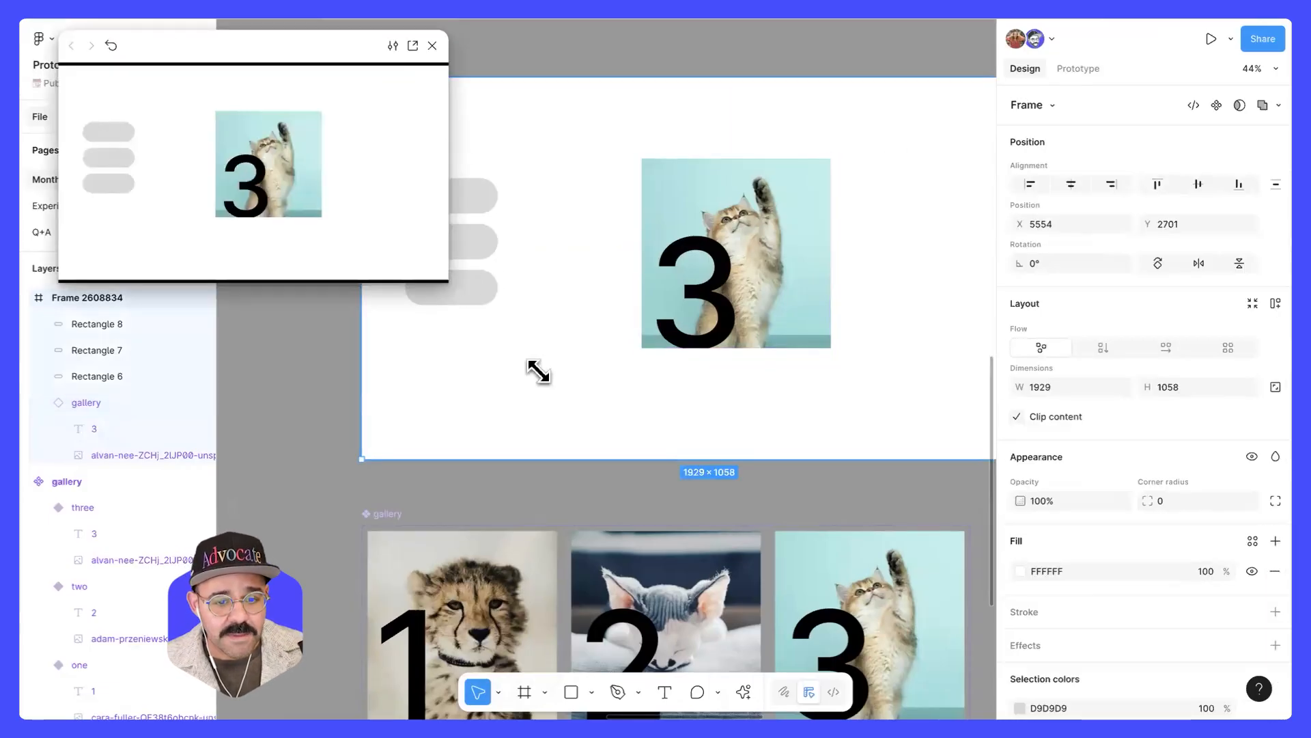
pyautogui.moveTo(538, 371); pyautogui.dragTo(773, 497)
# - Test the three buttons repeatedly in the preview to check the gallery switching and close the preview
pyautogui.click(170, 260)
pyautogui.click(170, 313)
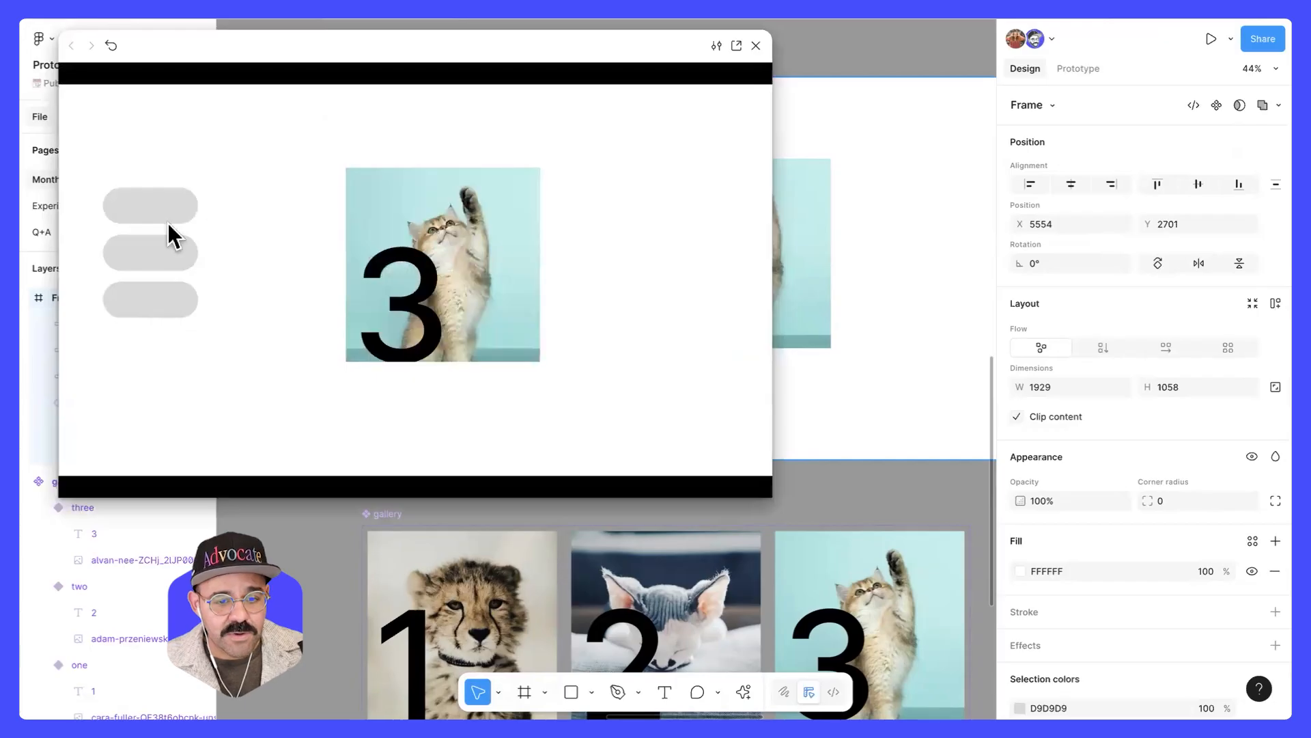
pyautogui.click(173, 210)
pyautogui.click(159, 307)
pyautogui.click(174, 215)
pyautogui.click(171, 259)
pyautogui.click(166, 306)
pyautogui.click(162, 260)
pyautogui.click(163, 215)
pyautogui.click(157, 314)
pyautogui.click(756, 45)
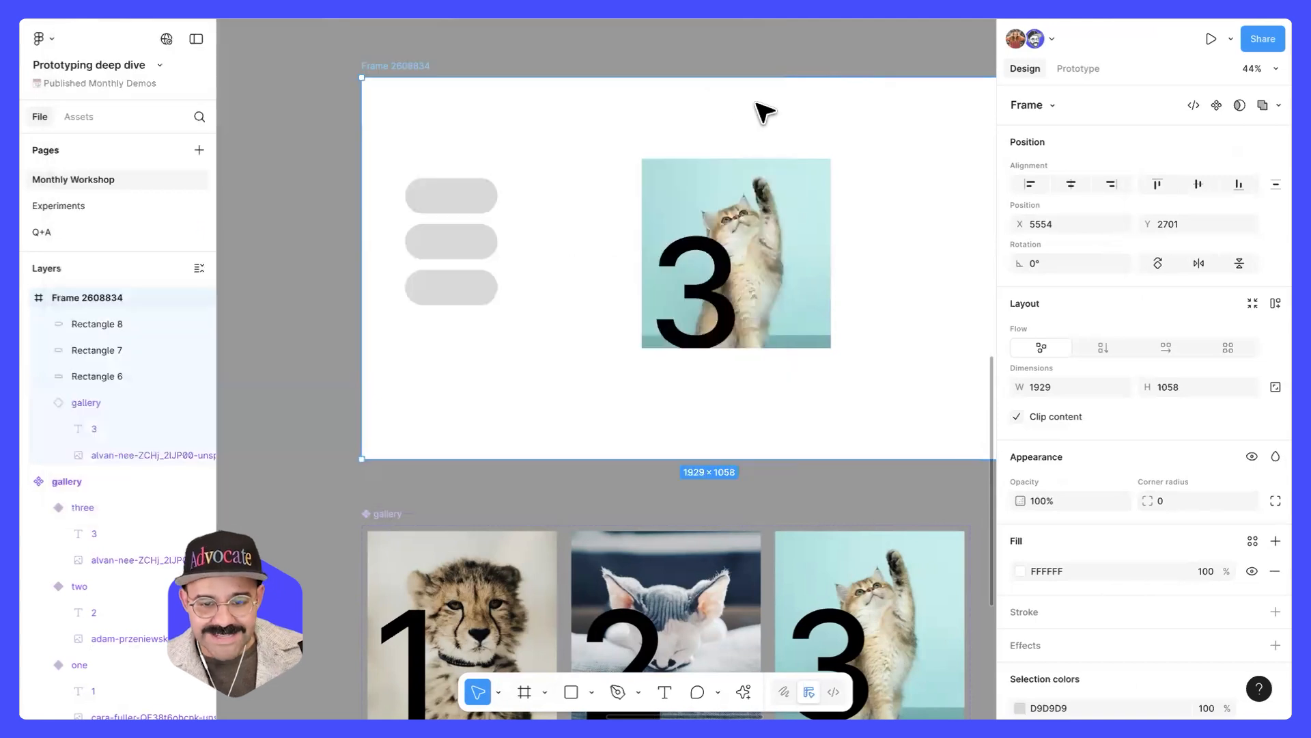
# - Review the gallery instance's variable binding and the menu dot component set beside the example frames
pyautogui.click(765, 111)
pyautogui.click(474, 196)
pyautogui.scroll(-2, 571, 331)
pyautogui.click(607, 311)
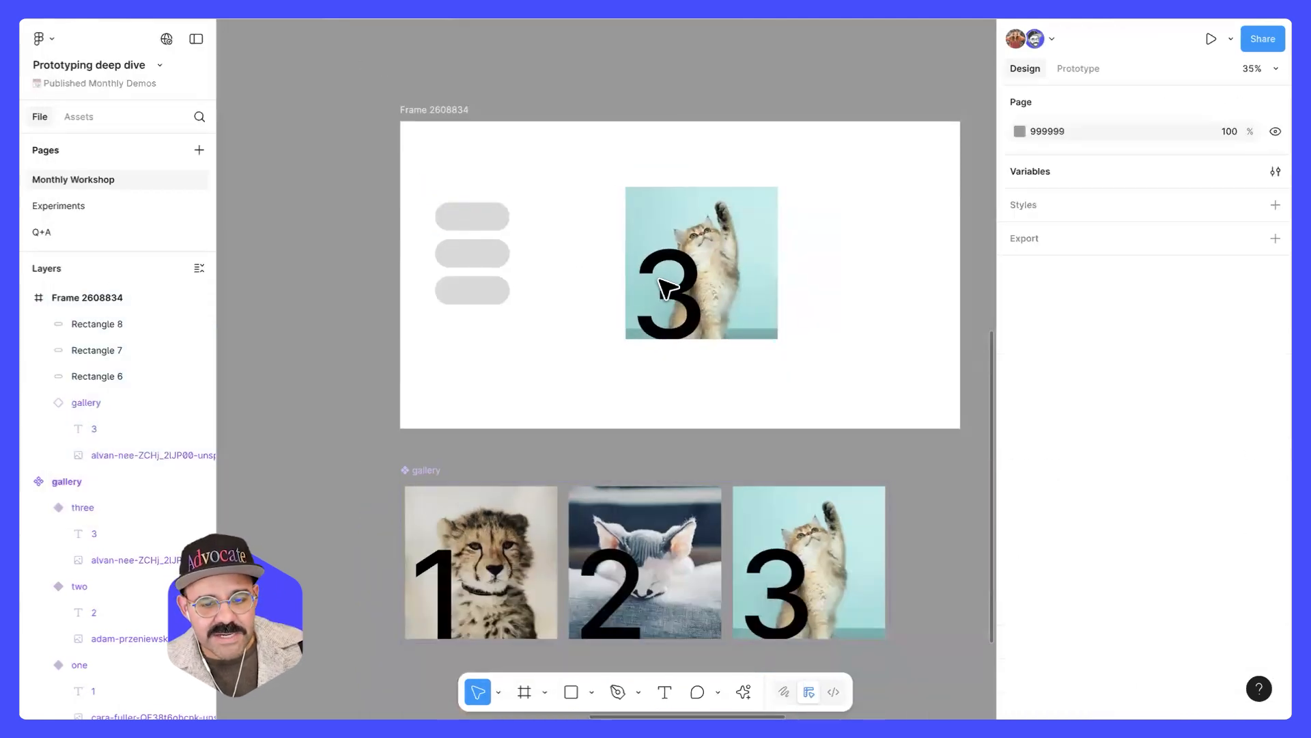
pyautogui.click(670, 290)
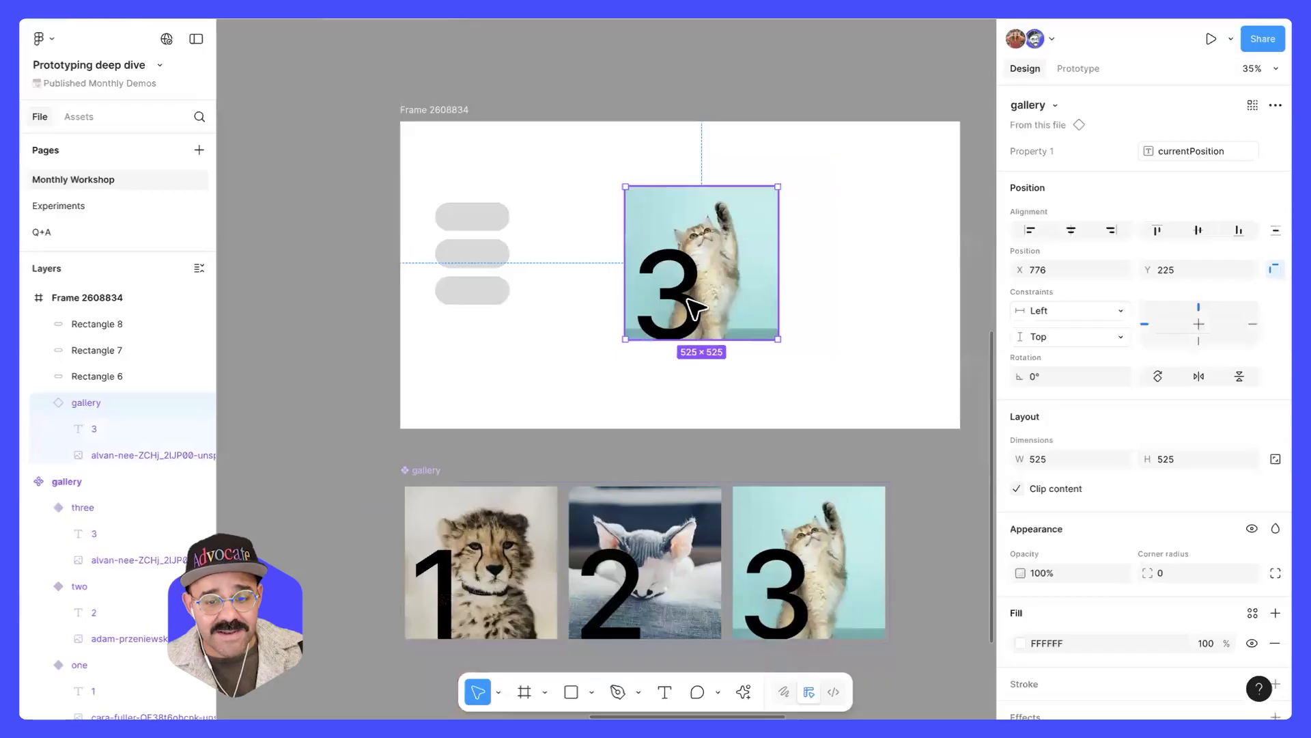
pyautogui.scroll(-5, 717, 355)
pyautogui.click(538, 400)
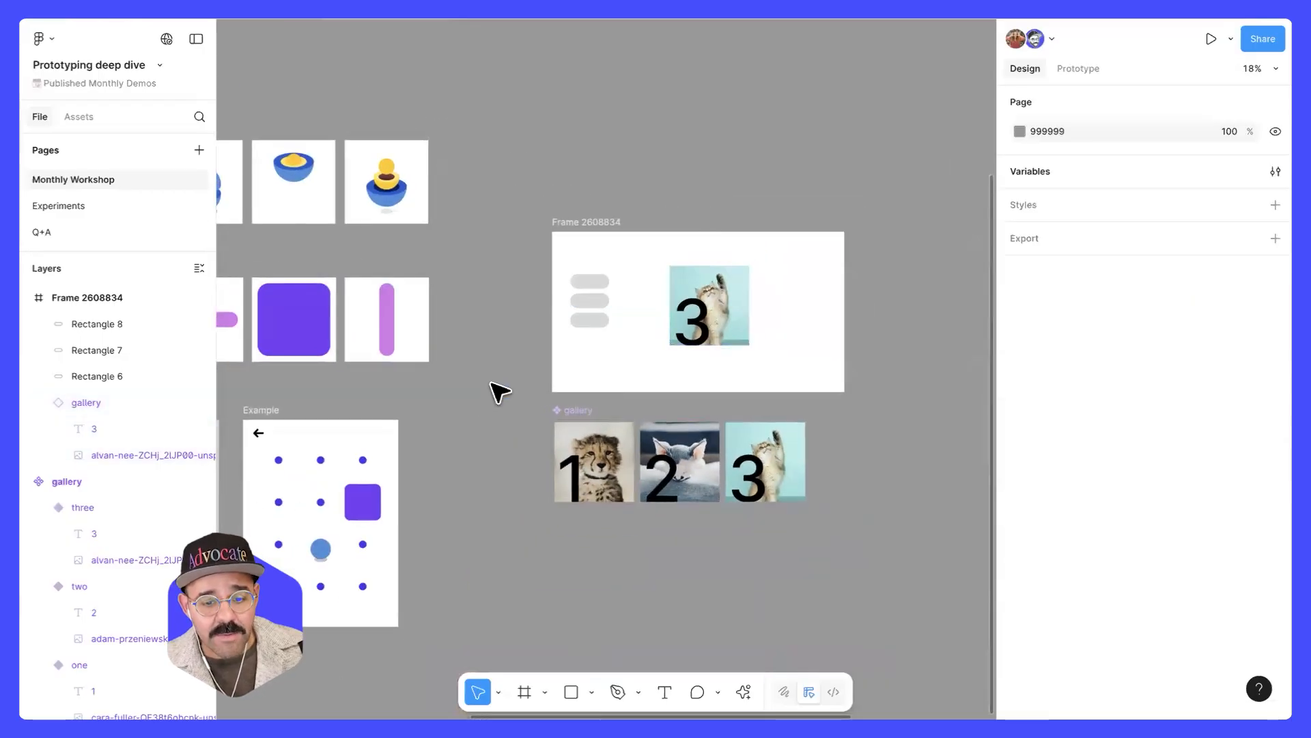
pyautogui.hscroll(-5, 498, 392)
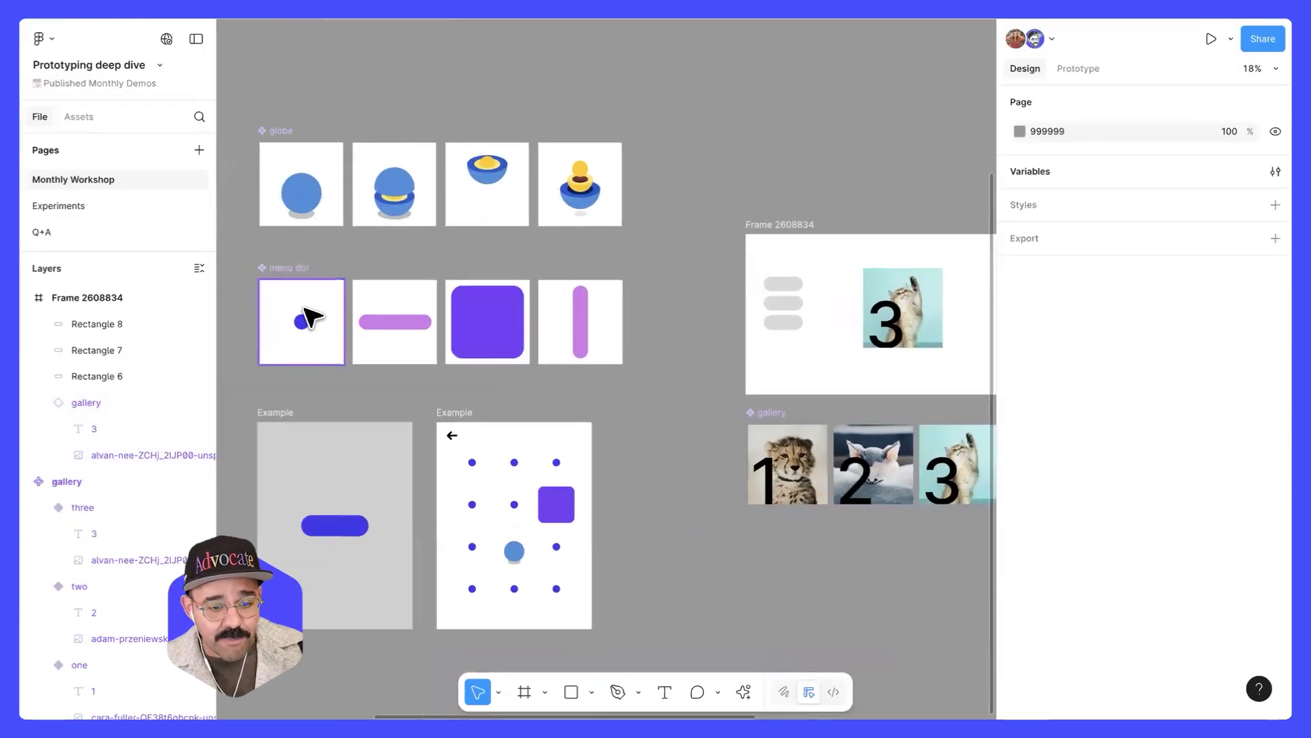
pyautogui.click(305, 309)
pyautogui.click(646, 276)
pyautogui.moveTo(685, 291); pyautogui.dragTo(419, 290)
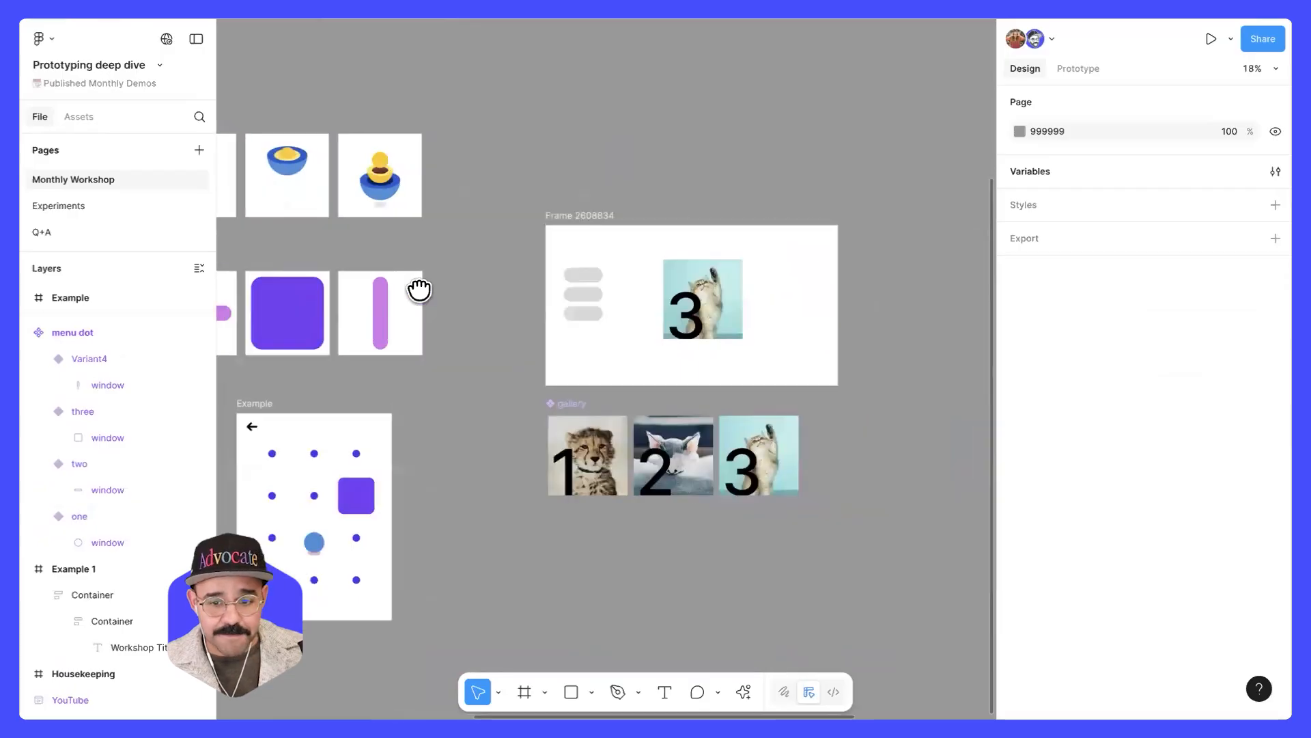
# - Move the gallery instance closer to the three buttons, vertically aligned with the middle one, and clear the selection
pyautogui.click(601, 310)
pyautogui.click(612, 312)
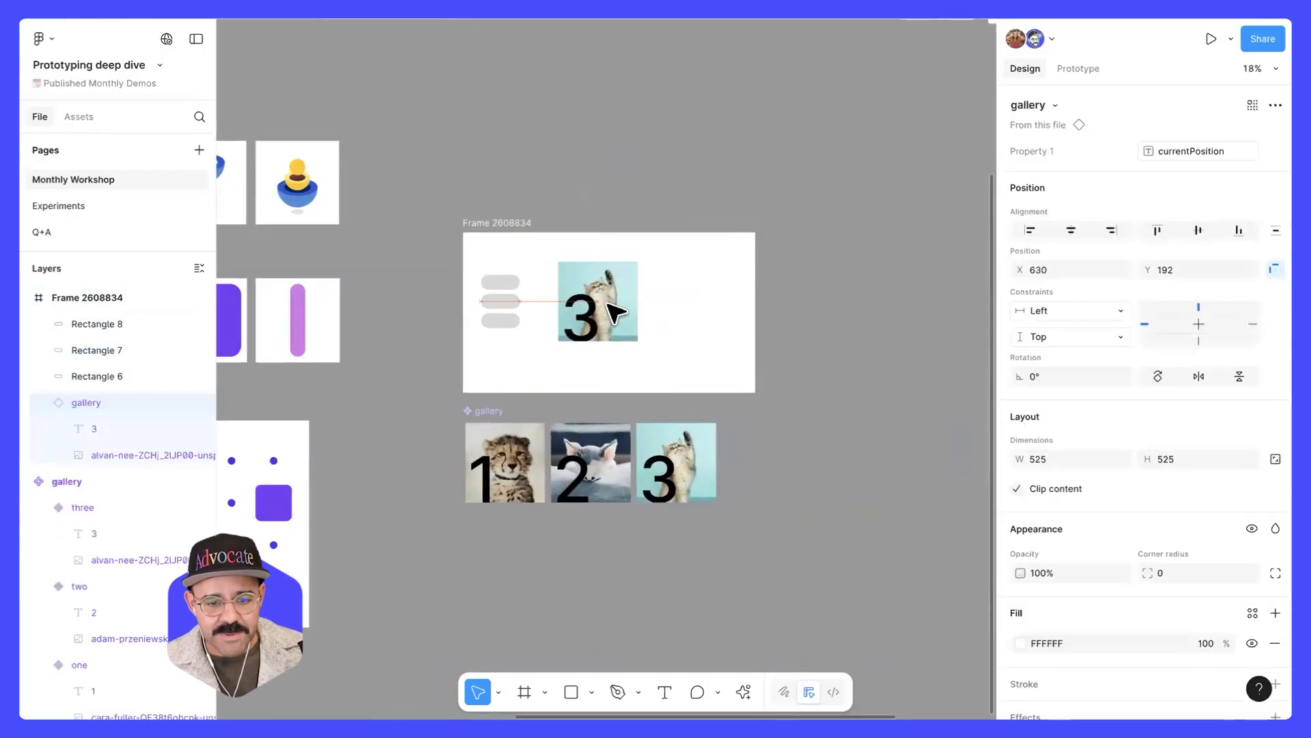
pyautogui.click(542, 167)
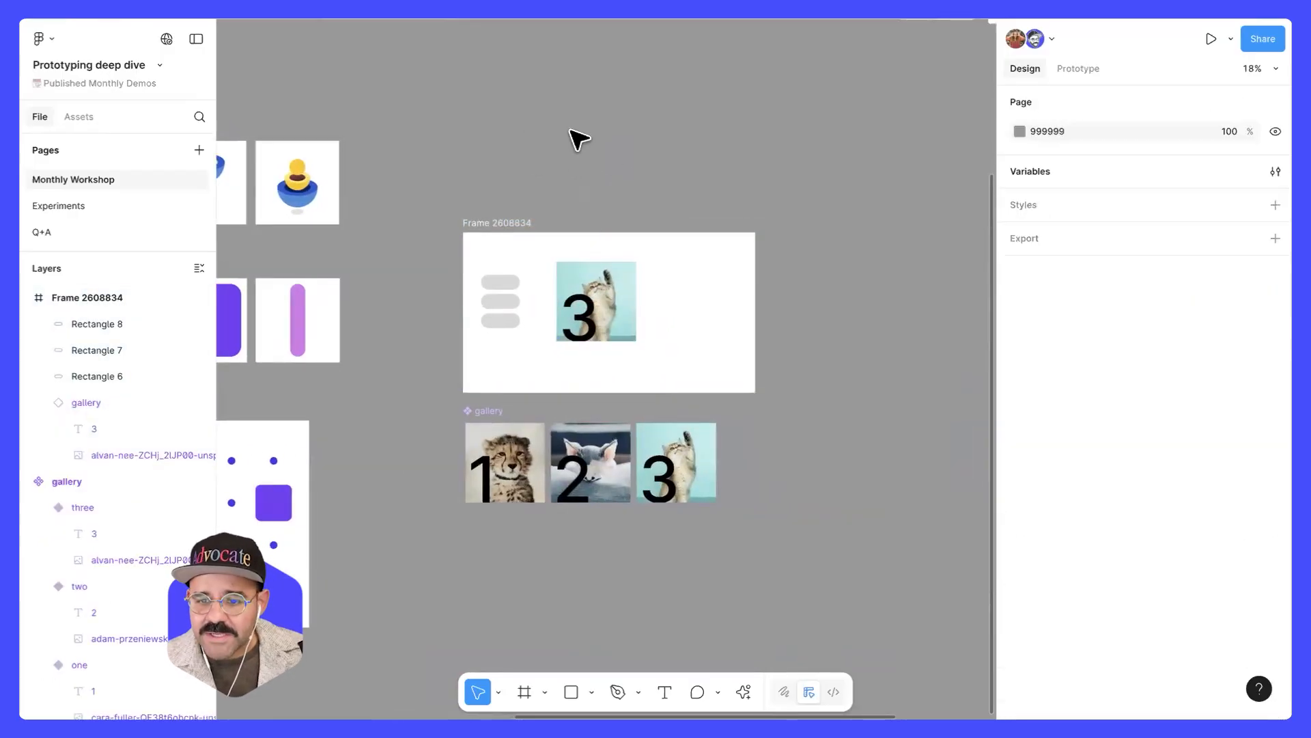
# - Rename the variable currentPosition as currentImage in an enlarged variables window and close the window
pyautogui.click(1275, 172)
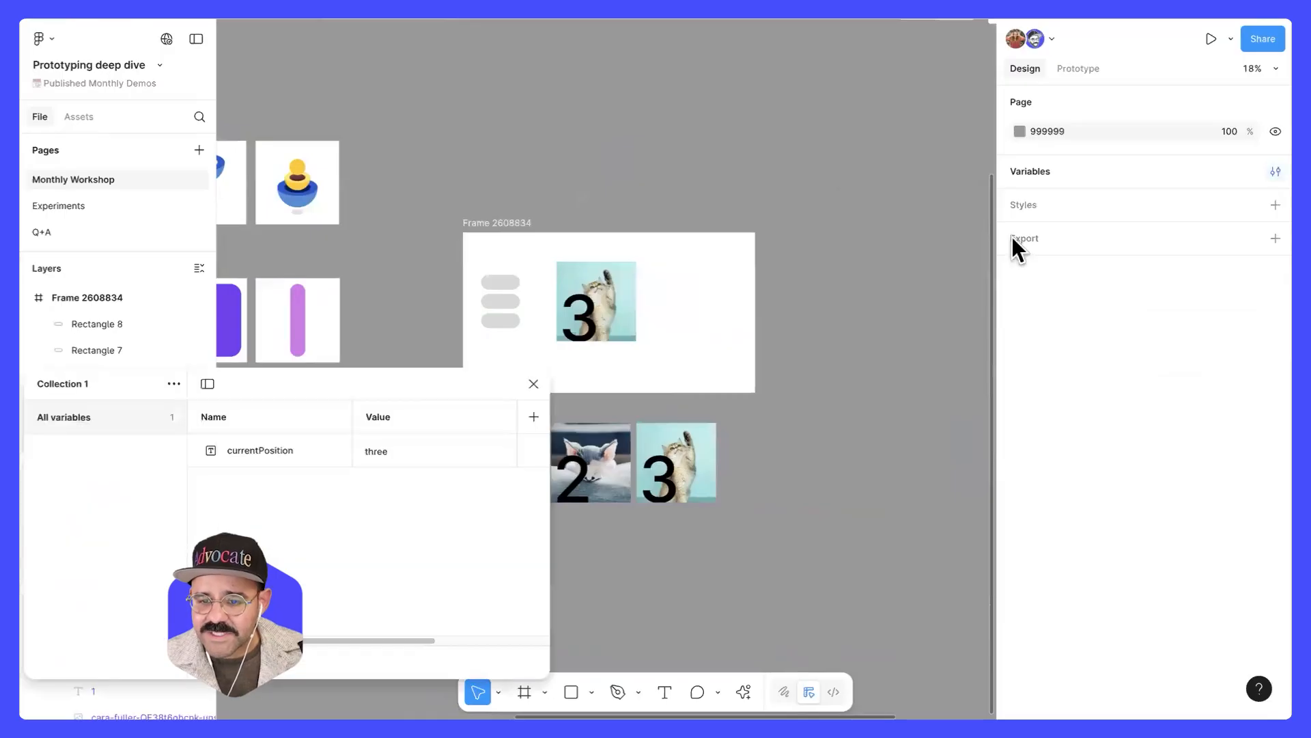
pyautogui.moveTo(460, 375); pyautogui.dragTo(629, 143)
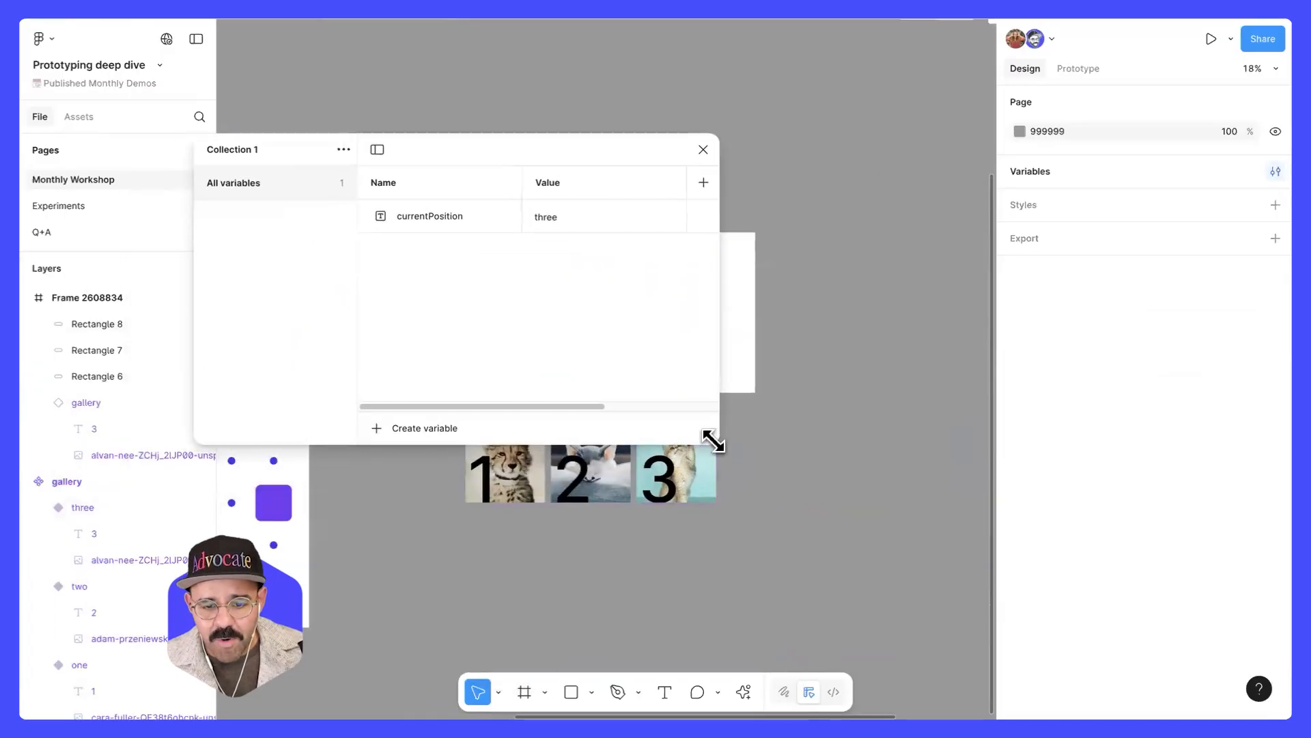
pyautogui.moveTo(705, 440); pyautogui.dragTo(956, 560)
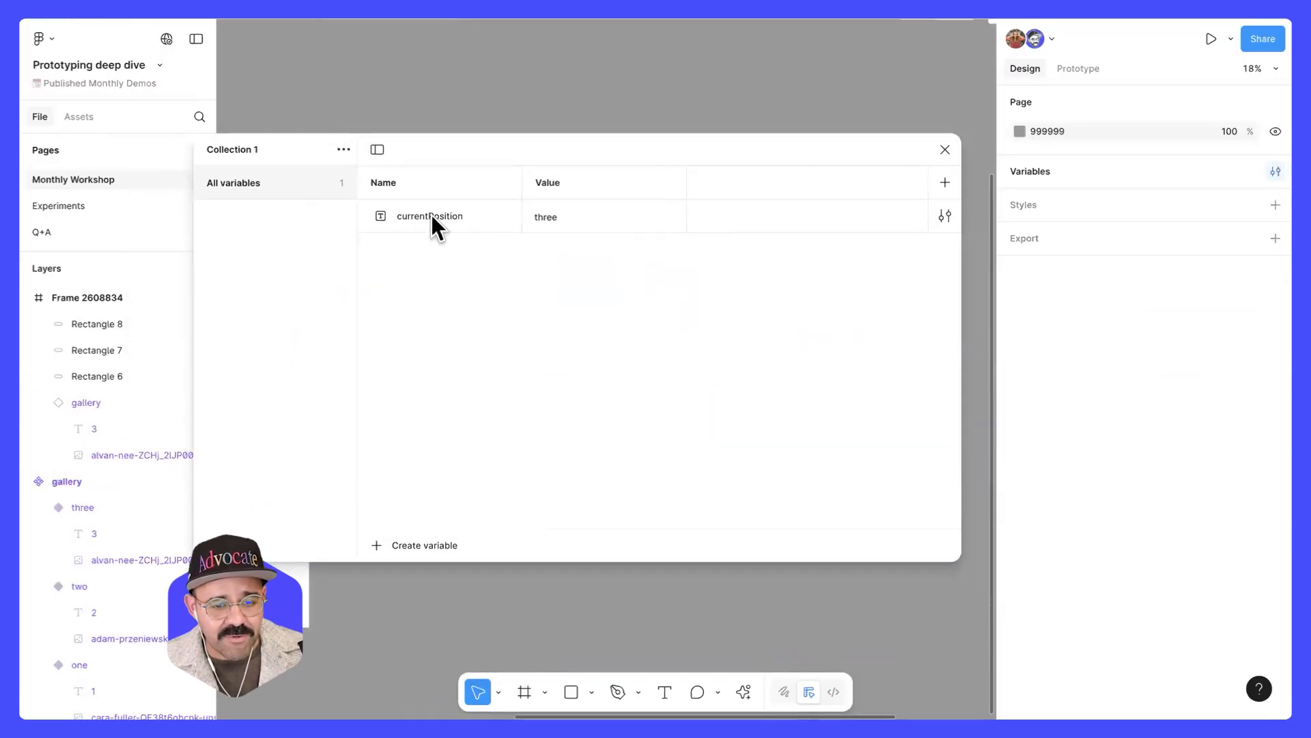
pyautogui.doubleClick(432, 216)
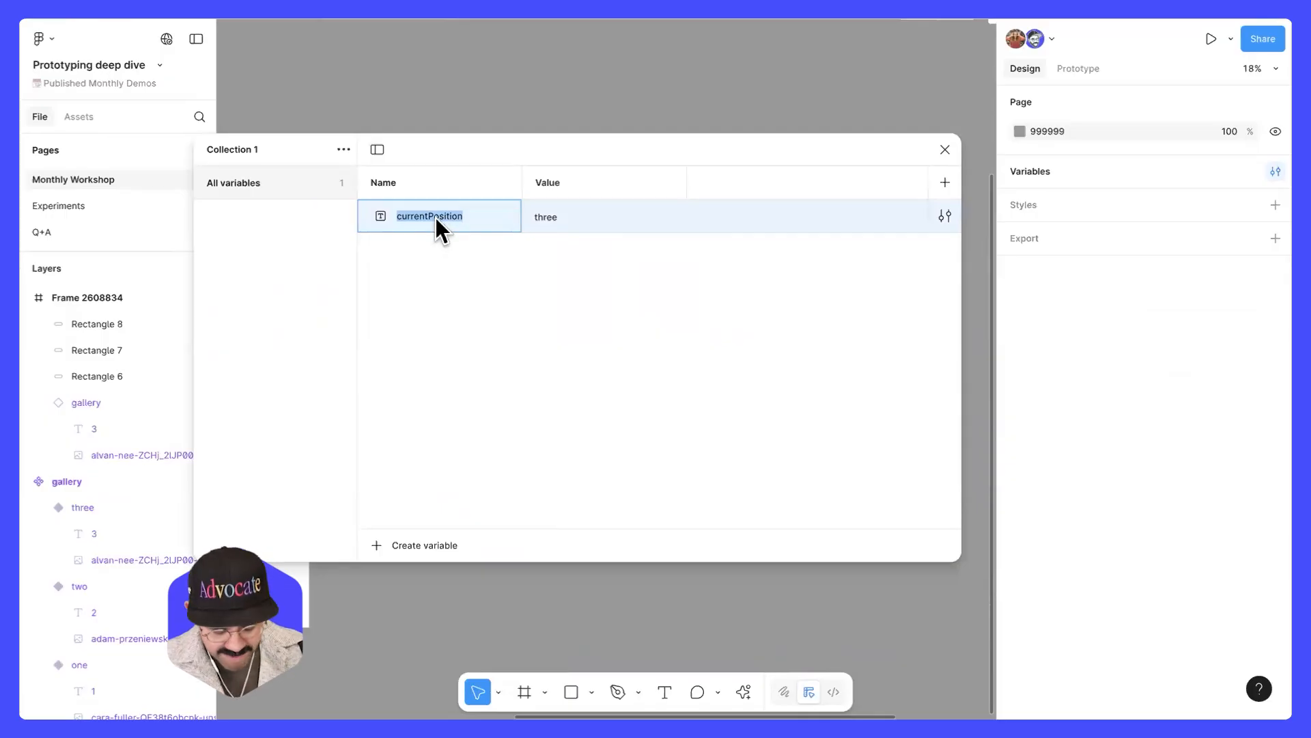
pyautogui.write('currentImage')
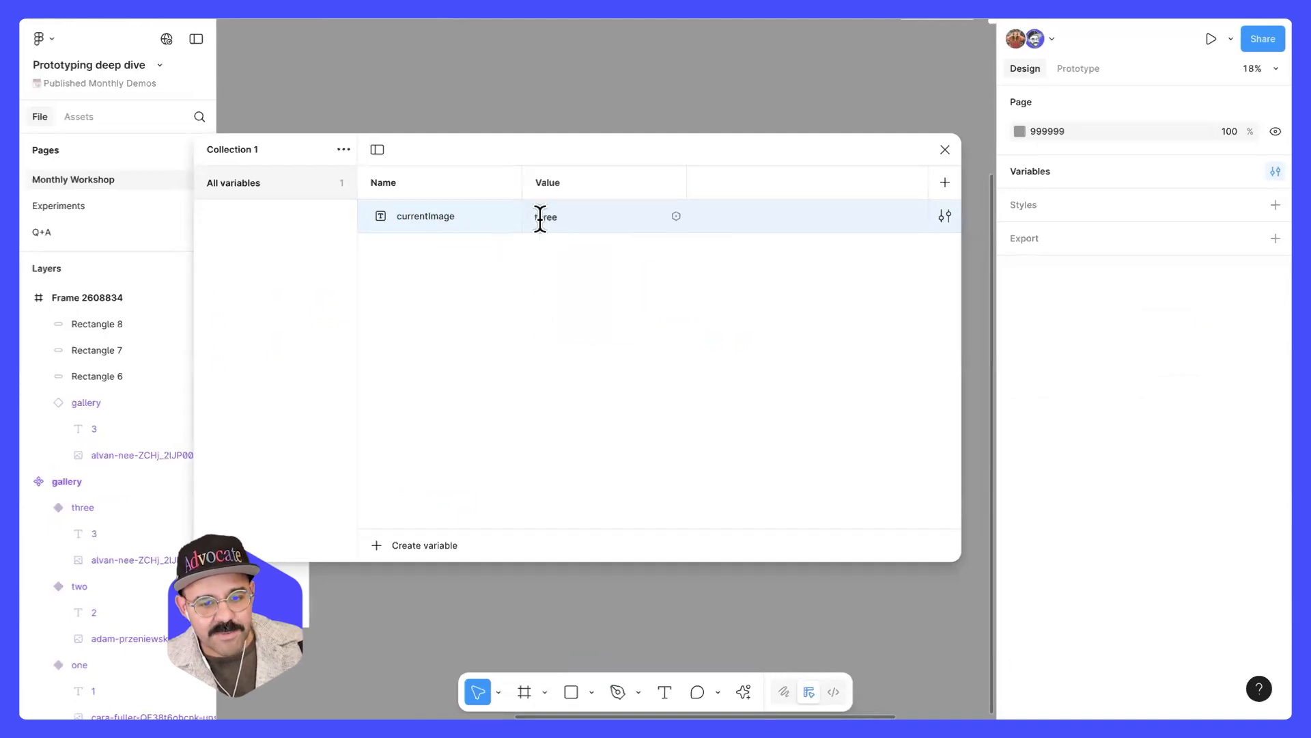
pyautogui.doubleClick(540, 217)
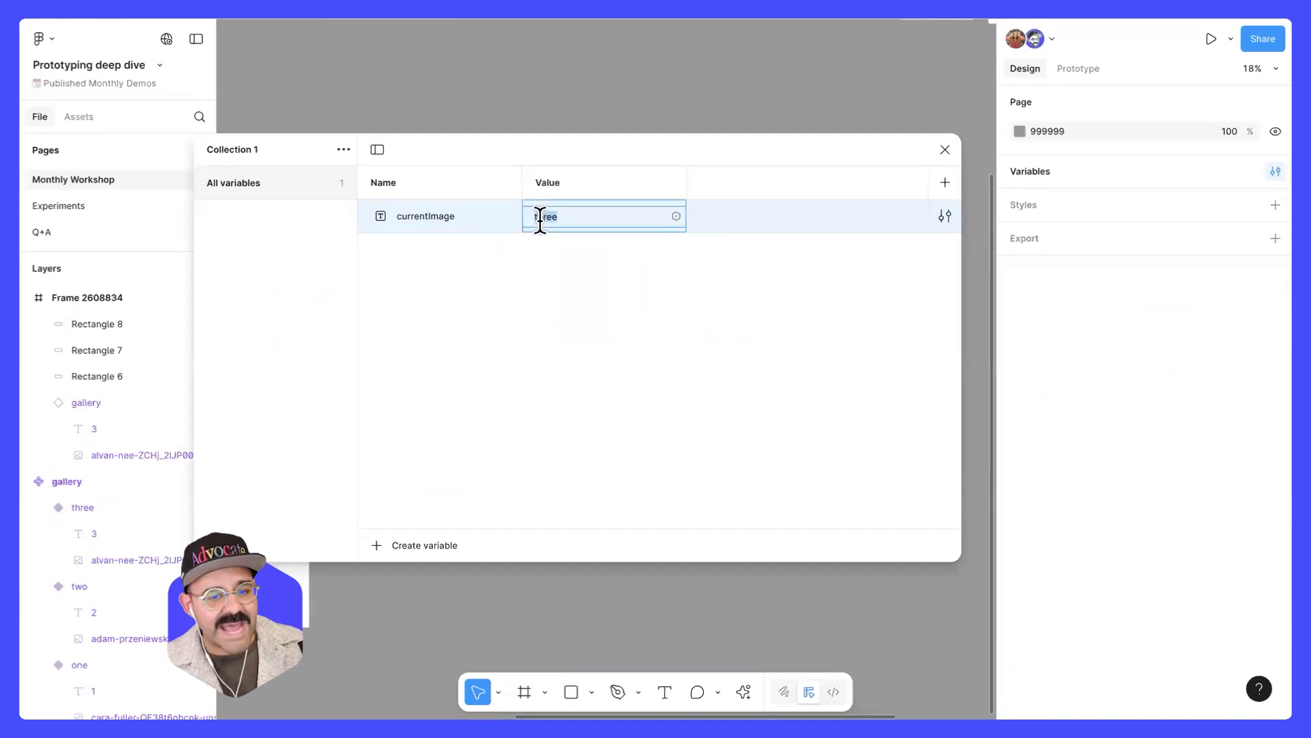
pyautogui.click(945, 147)
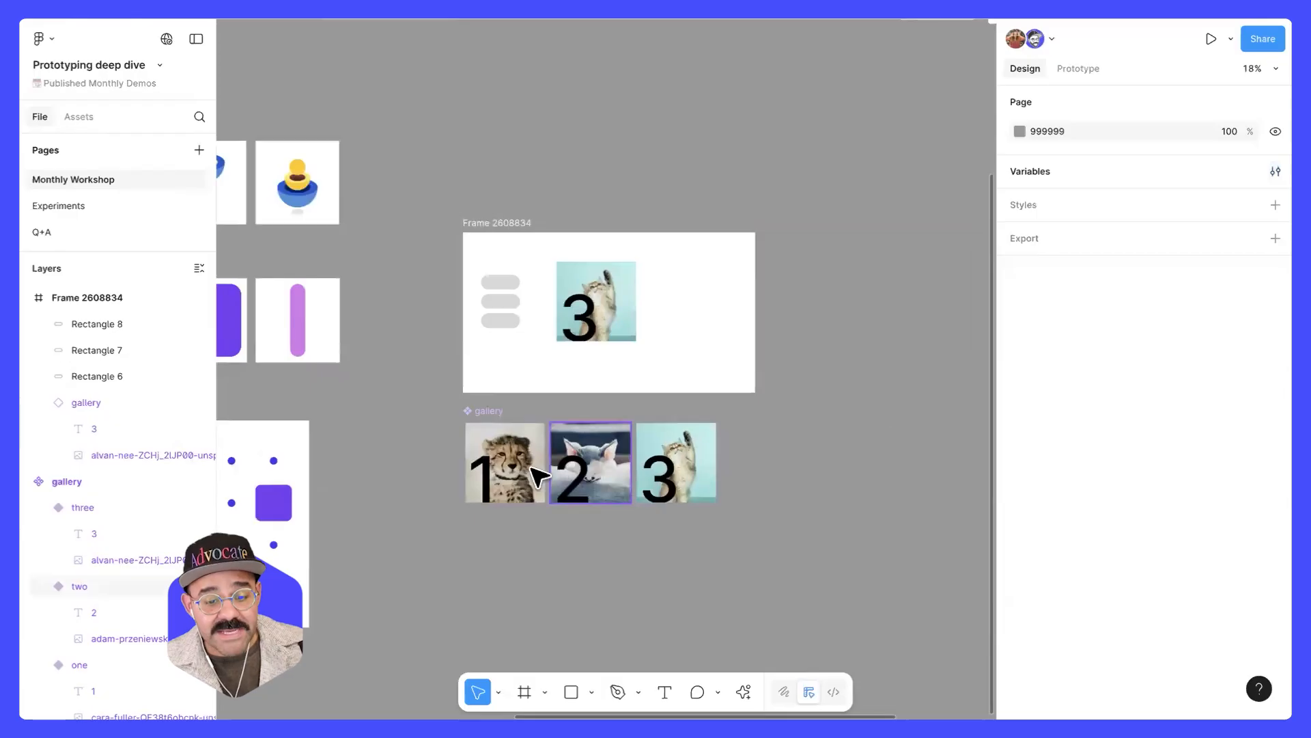
# - Check the Property 1 name and value on each of the three variants of the gallery component
pyautogui.click(529, 473)
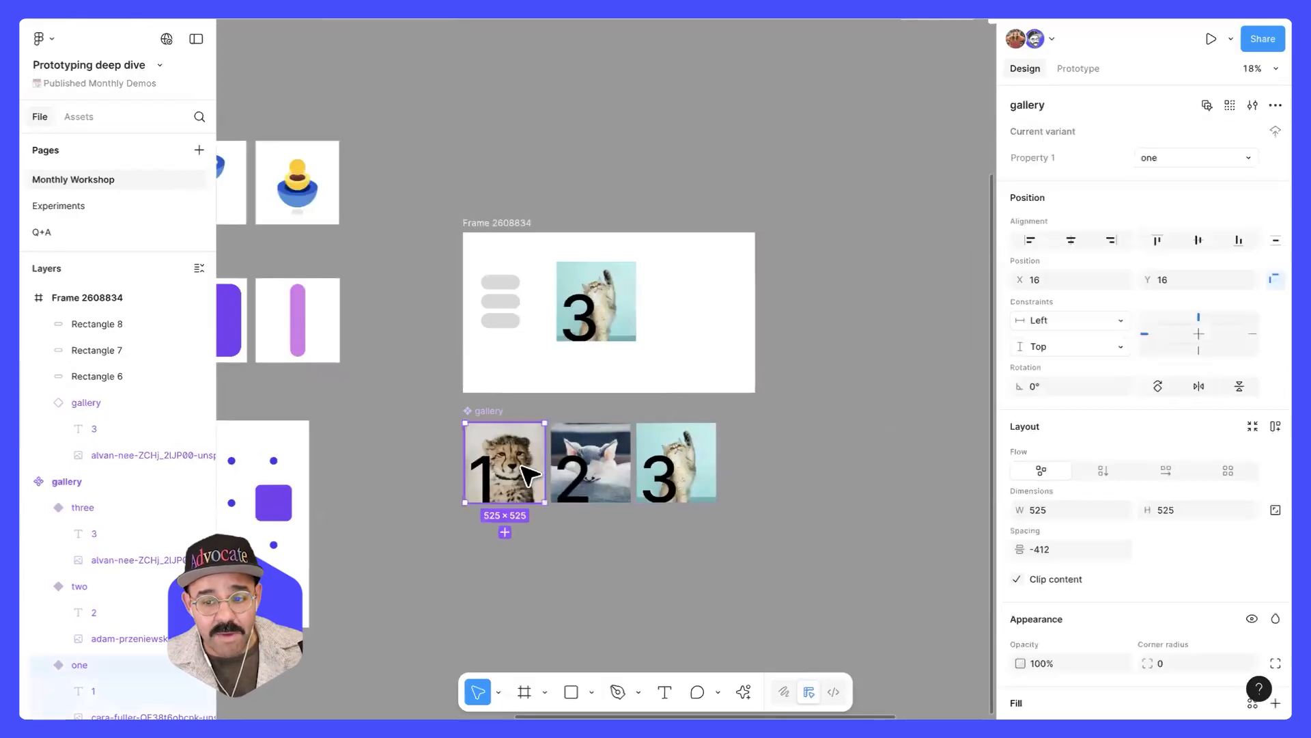
pyautogui.click(519, 490)
pyautogui.click(517, 464)
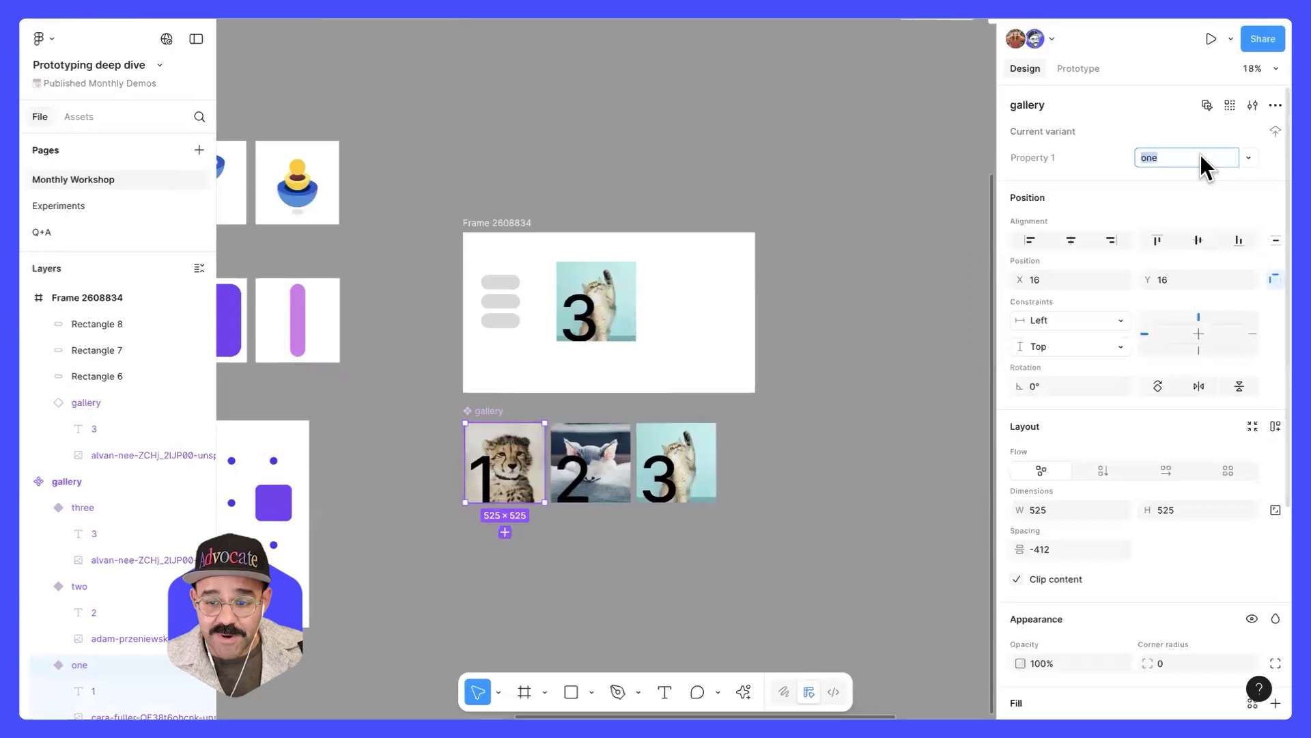
pyautogui.write('two')
pyautogui.press('Return')
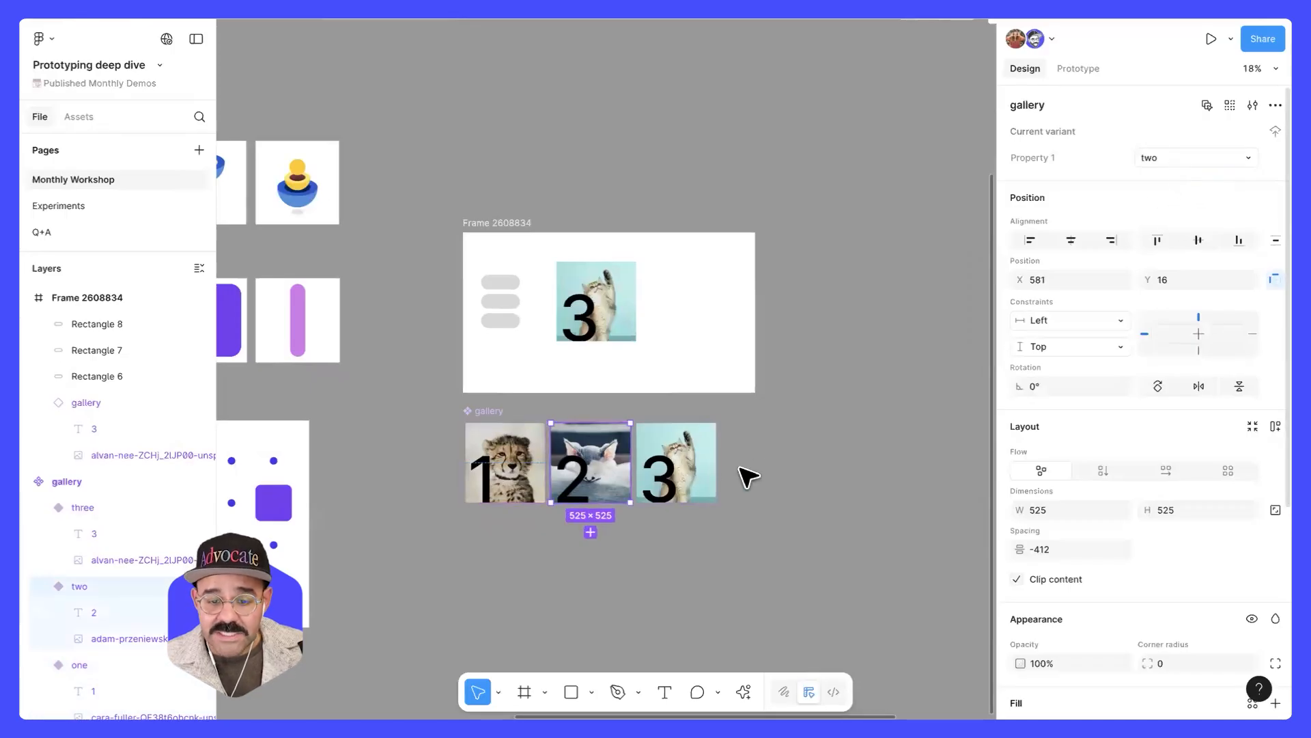
pyautogui.click(683, 471)
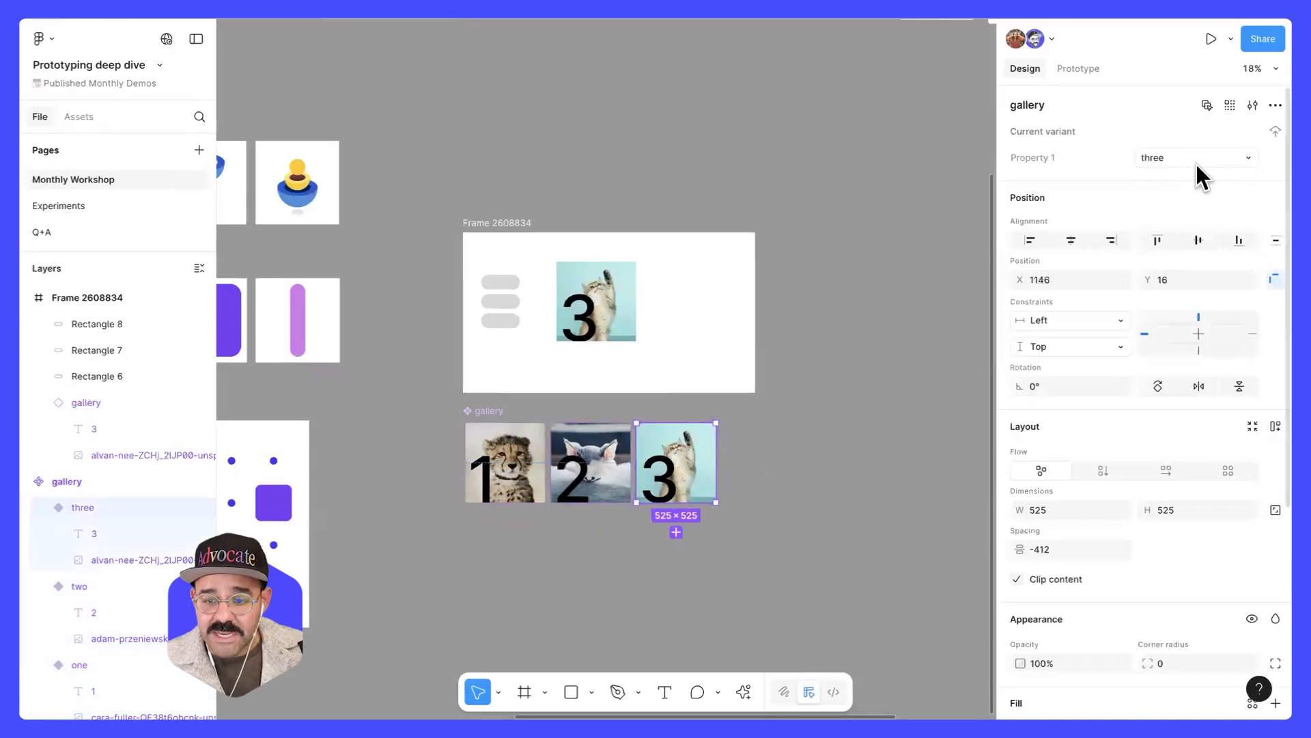
pyautogui.click(517, 472)
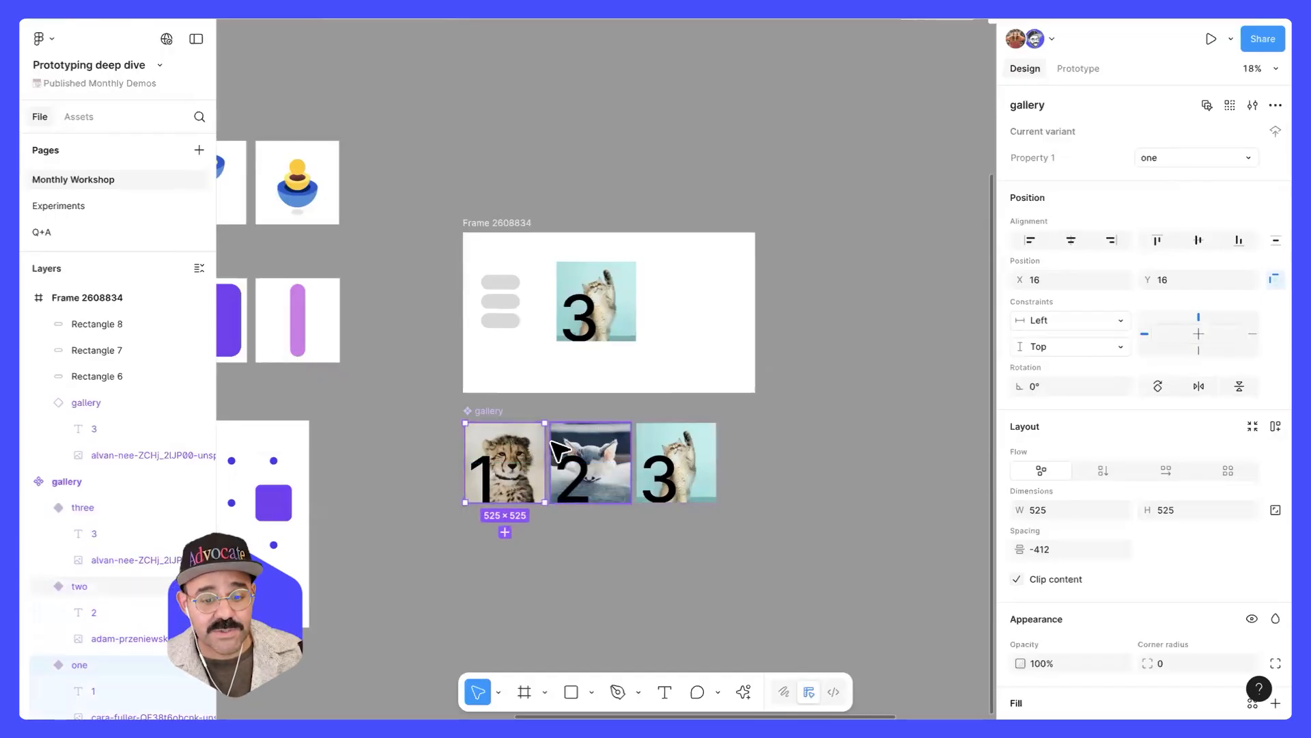
pyautogui.click(1174, 157)
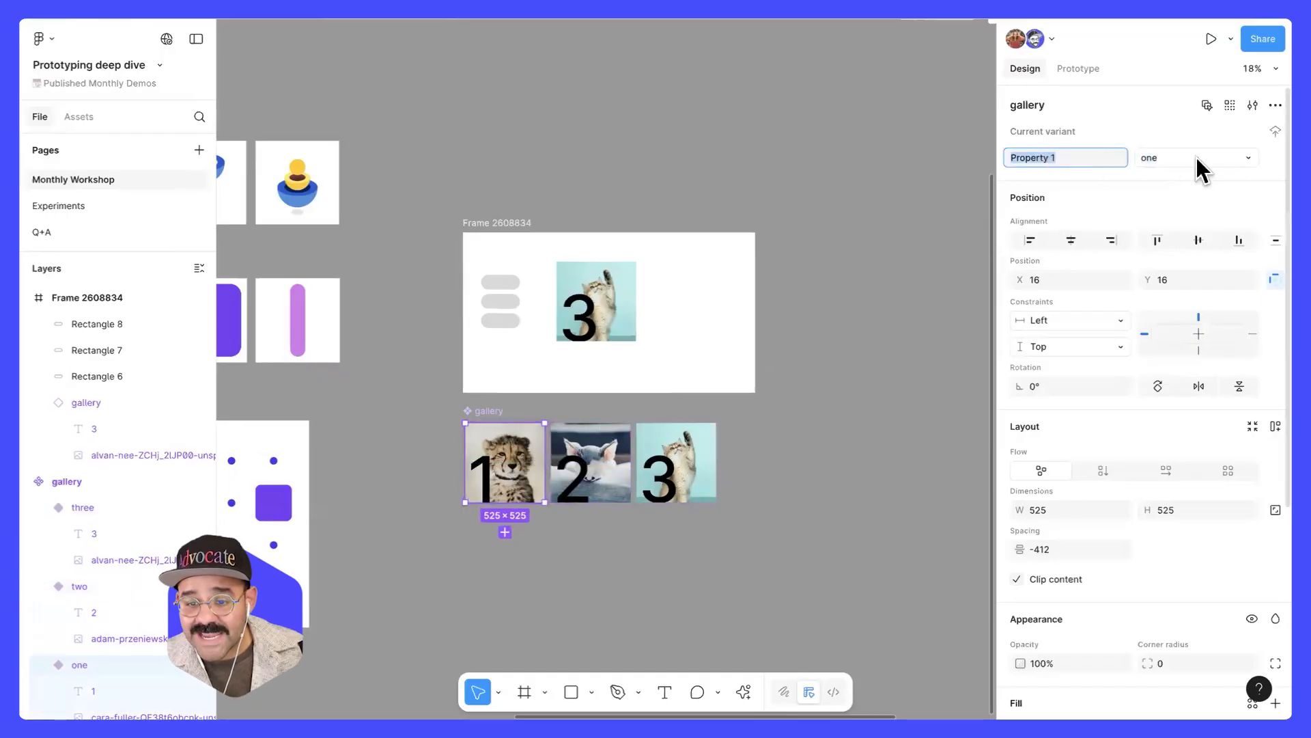
pyautogui.click(1250, 157)
pyautogui.click(1067, 158)
pyautogui.click(1067, 158)
pyautogui.click(759, 470)
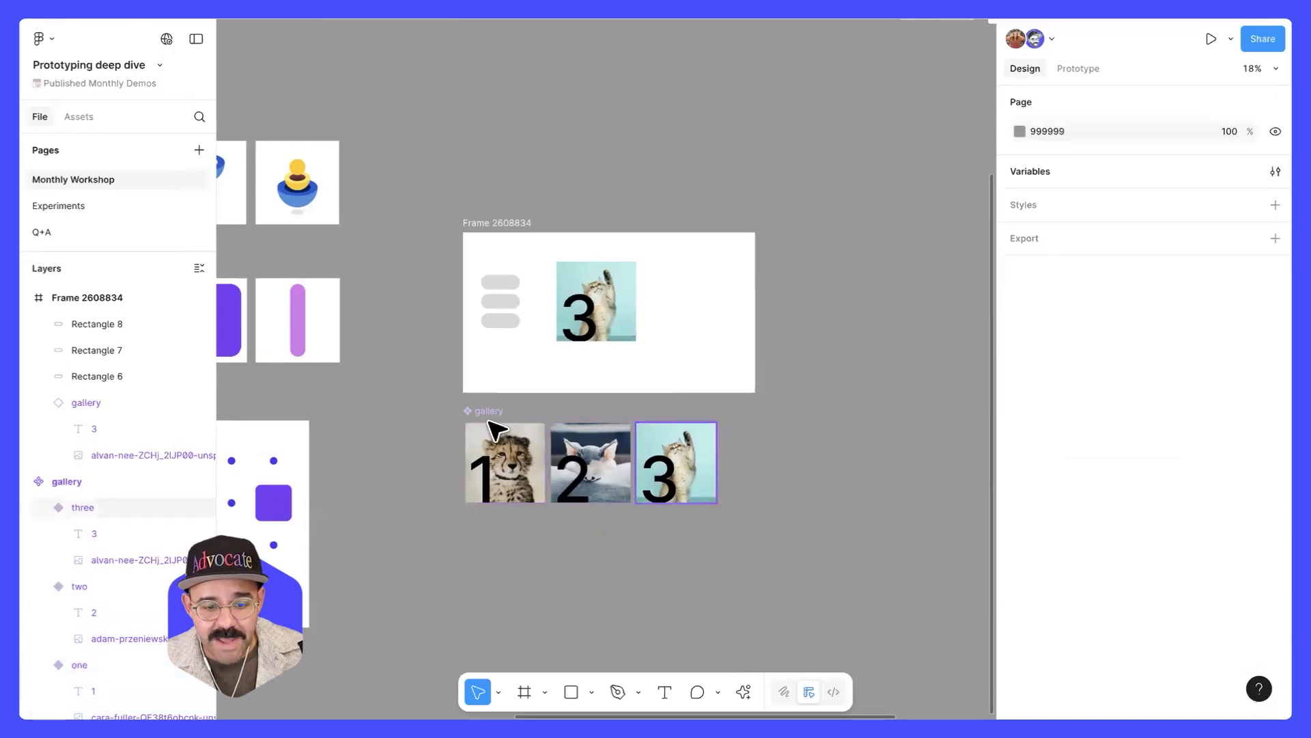
# - Rename the gallery component set's Property 1 values one, two and three to cheetah, sphynx and cat
pyautogui.click(497, 411)
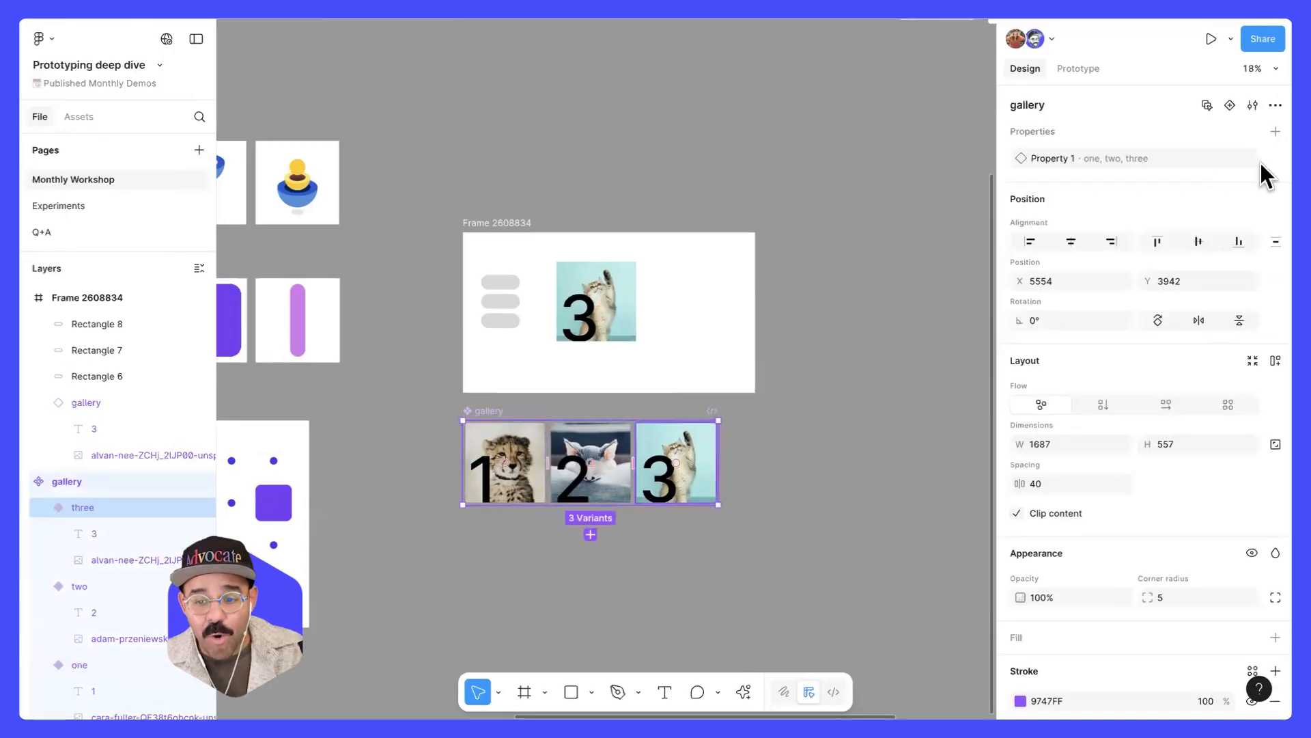
pyautogui.doubleClick(1156, 157)
pyautogui.click(1259, 161)
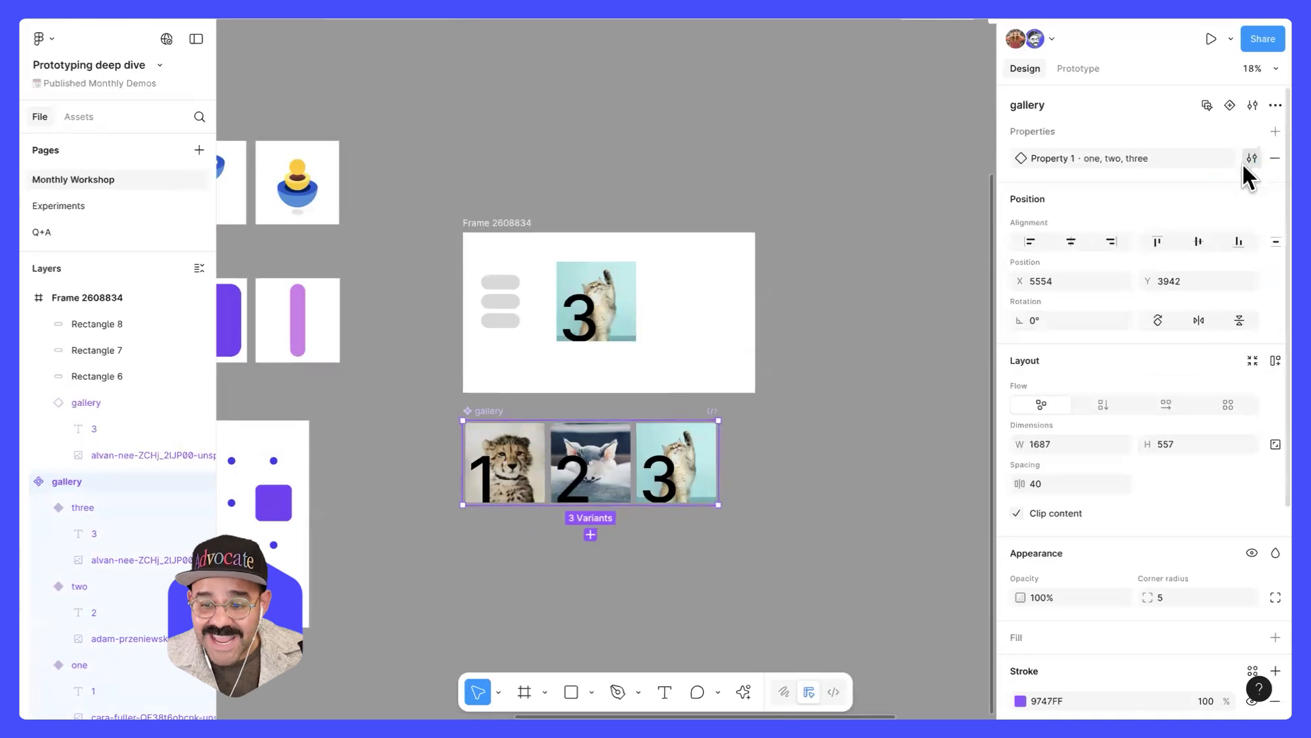
pyautogui.click(1251, 161)
pyautogui.doubleClick(845, 259)
pyautogui.write('cheetah')
pyautogui.press('Return')
pyautogui.doubleClick(829, 286)
pyautogui.write('S')
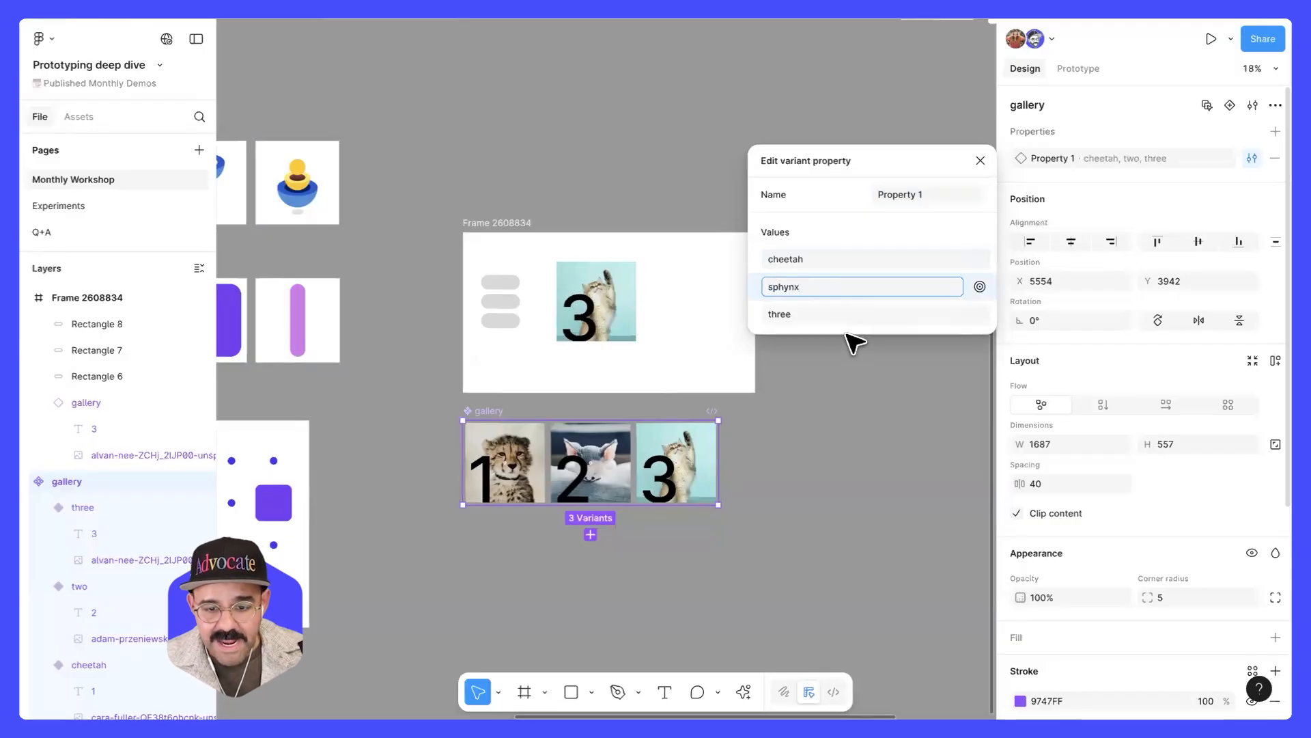
pyautogui.doubleClick(814, 315)
pyautogui.write('cat')
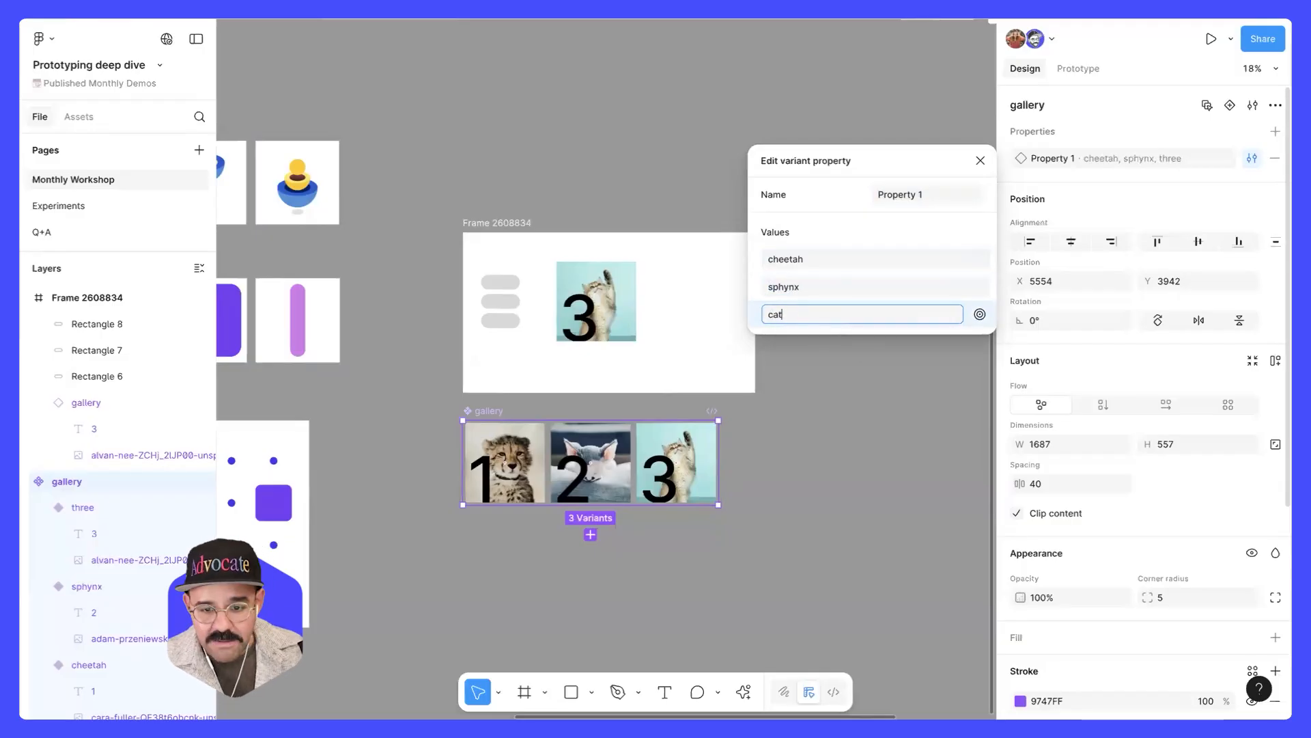
pyautogui.press('Return')
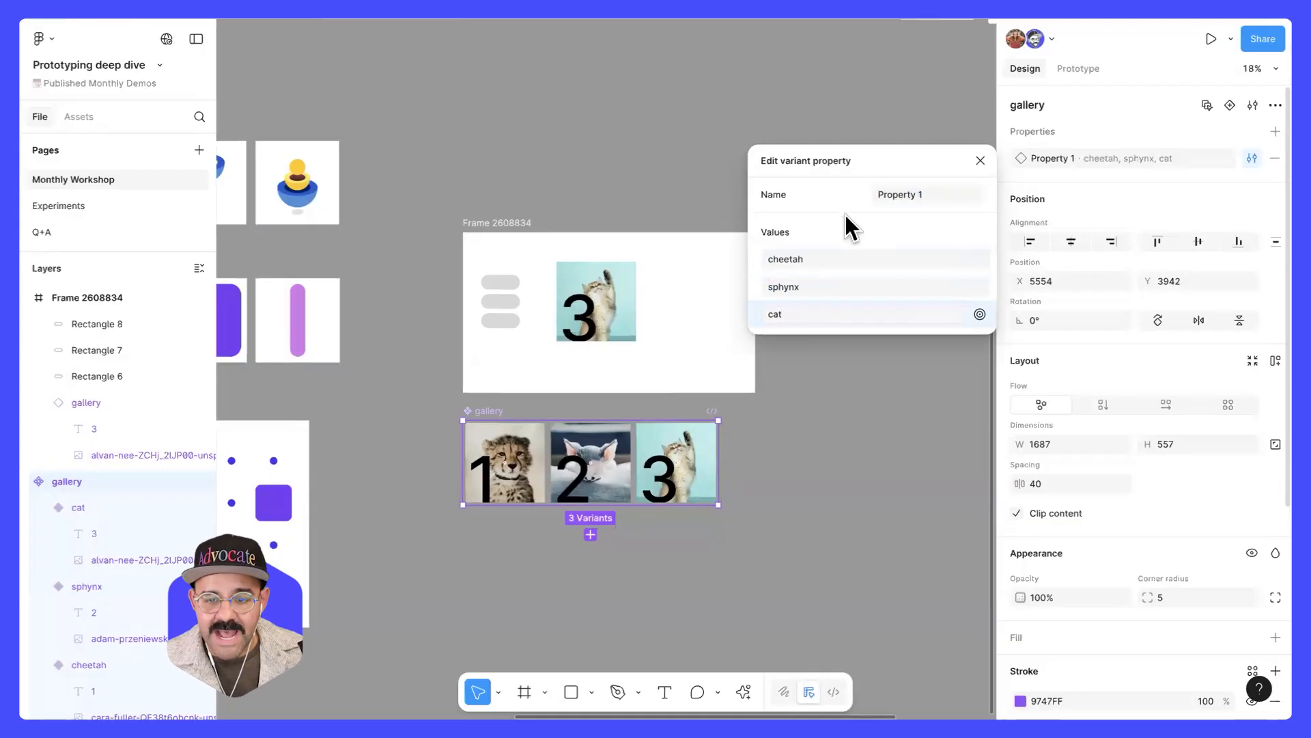
# - Rename the gallery component set's variant property as current cat and close the property settings
pyautogui.click(899, 198)
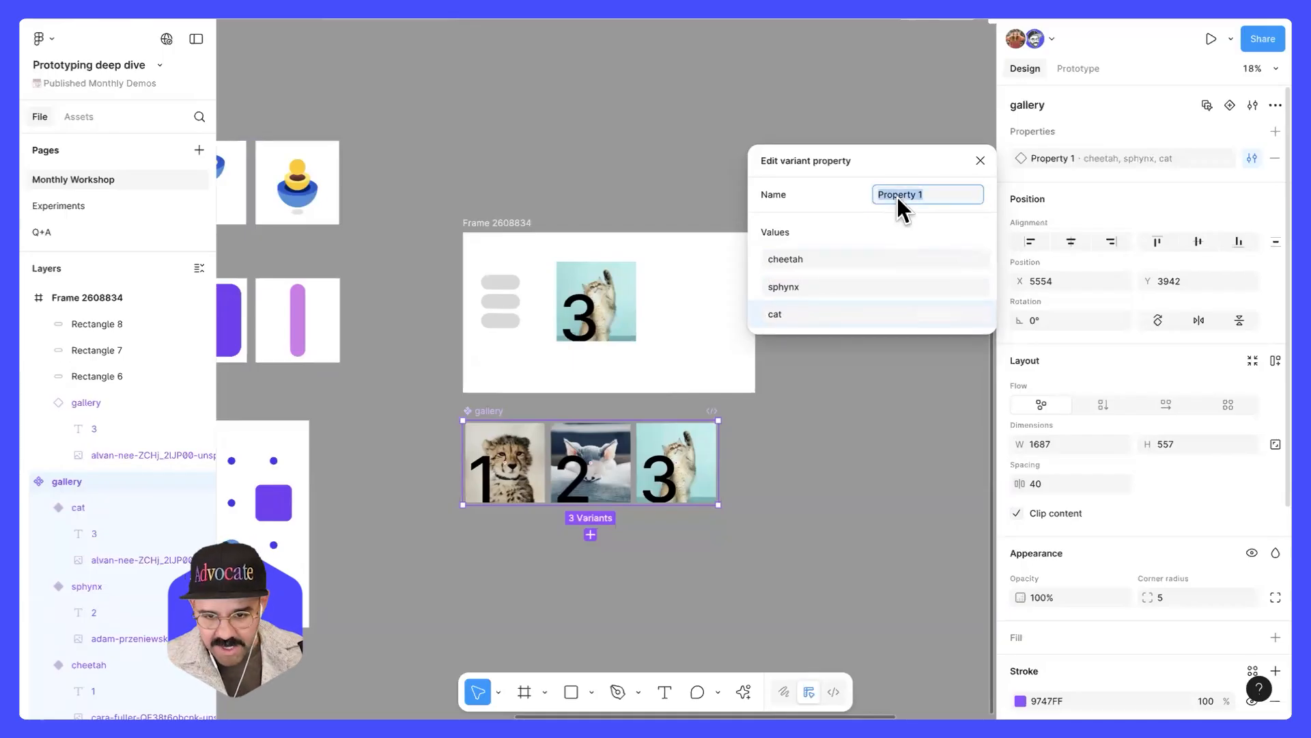
pyautogui.write('current cat')
pyautogui.press('Return')
pyautogui.click(980, 159)
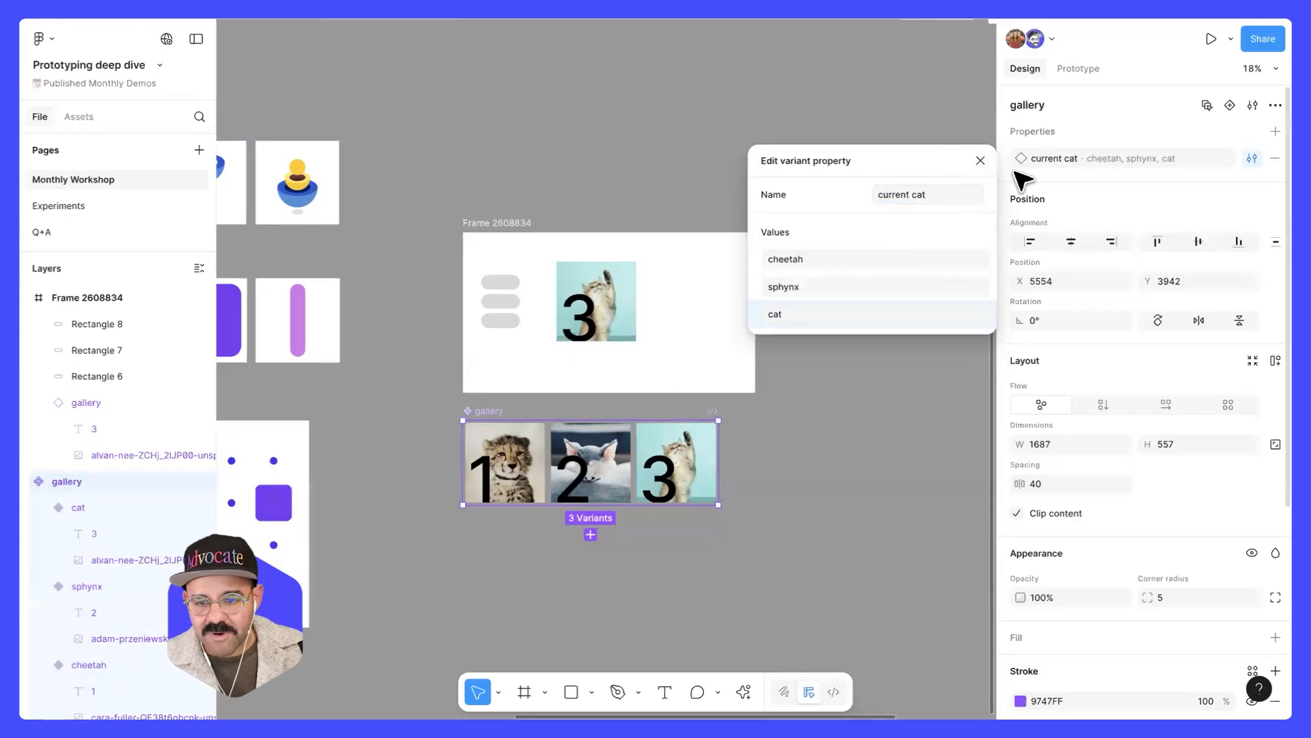
pyautogui.doubleClick(1069, 160)
pyautogui.click(1081, 177)
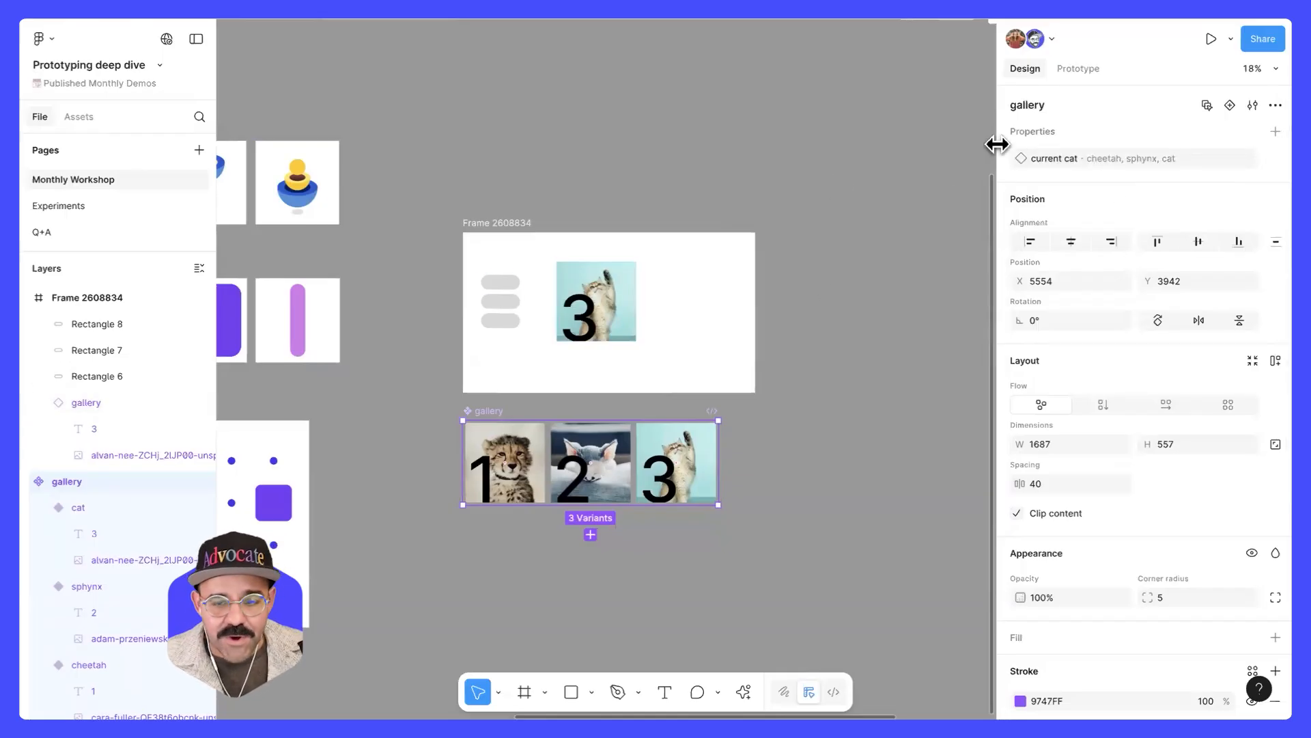
# - Check the existing click interaction of the top grey button and remove it
pyautogui.click(1082, 71)
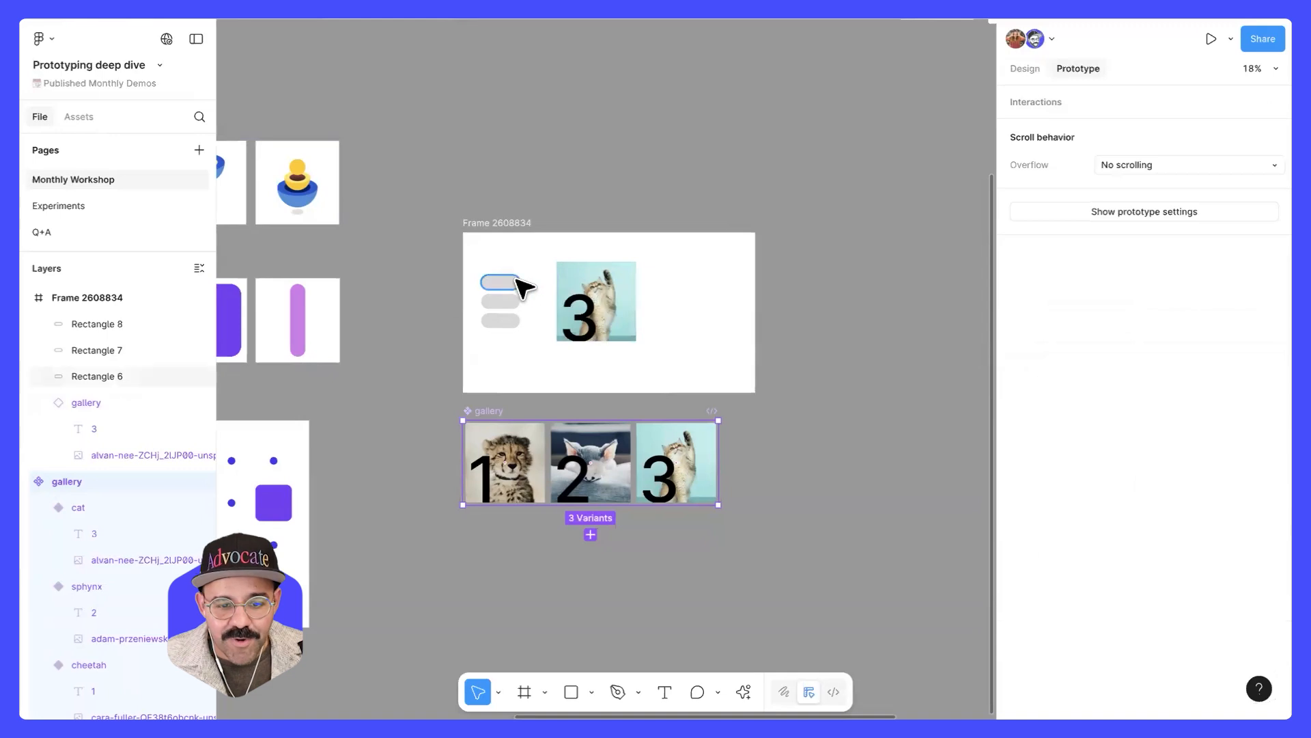
pyautogui.click(509, 282)
pyautogui.click(1134, 134)
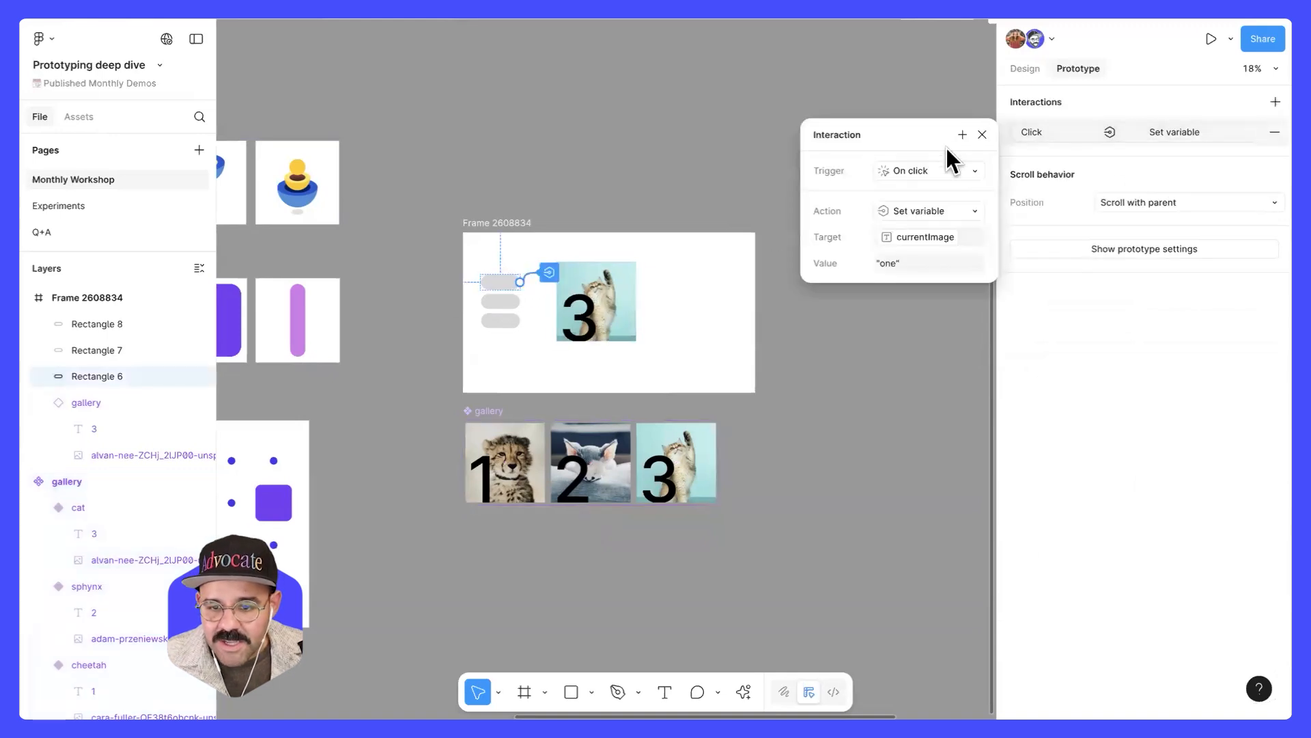
pyautogui.click(982, 134)
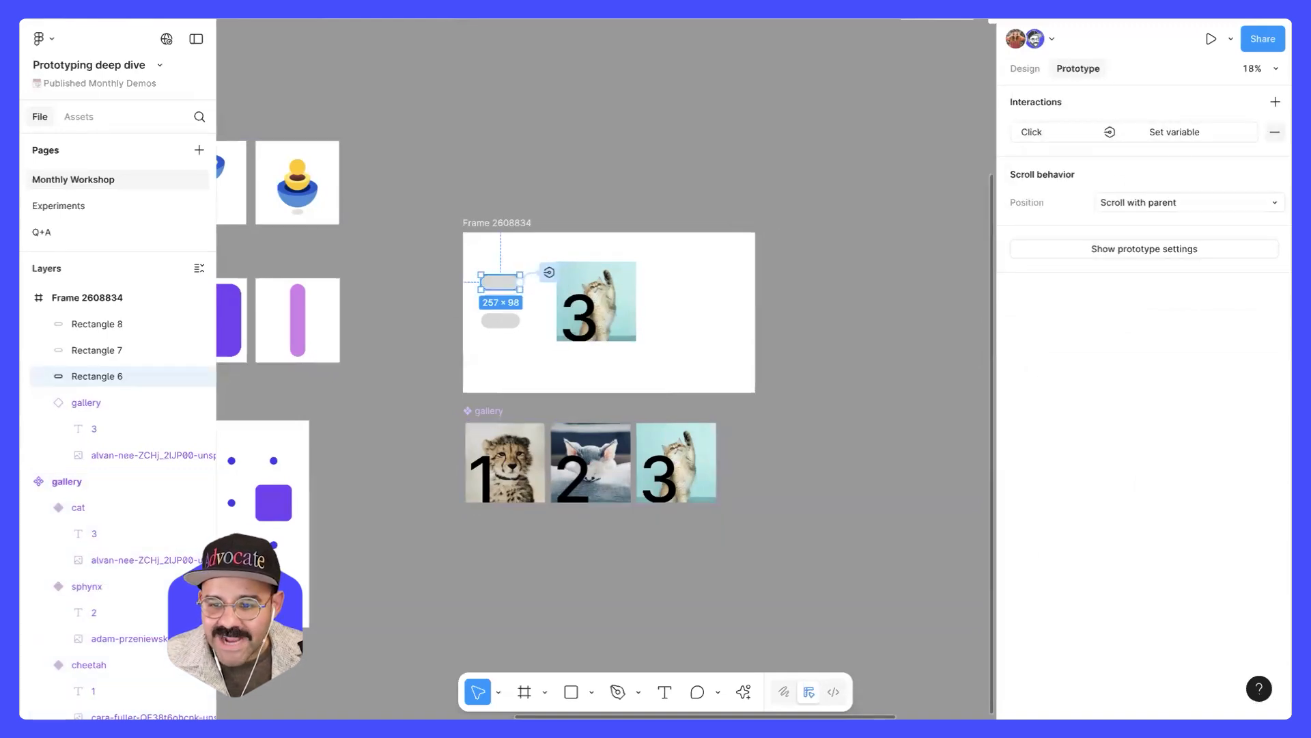
pyautogui.click(1274, 131)
# - Add an on-click interaction to the top button that sets the variable currentImage to "cheetah"
pyautogui.click(1275, 102)
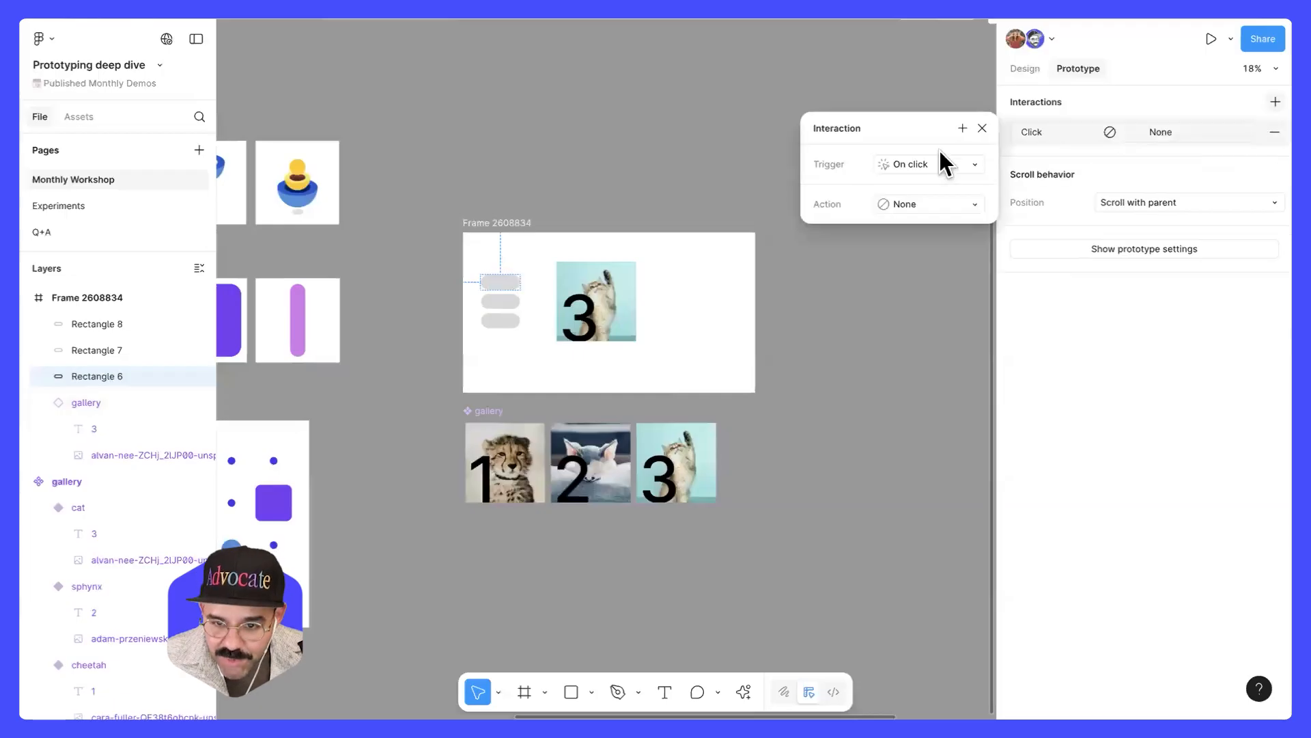
pyautogui.moveTo(890, 137); pyautogui.dragTo(791, 150)
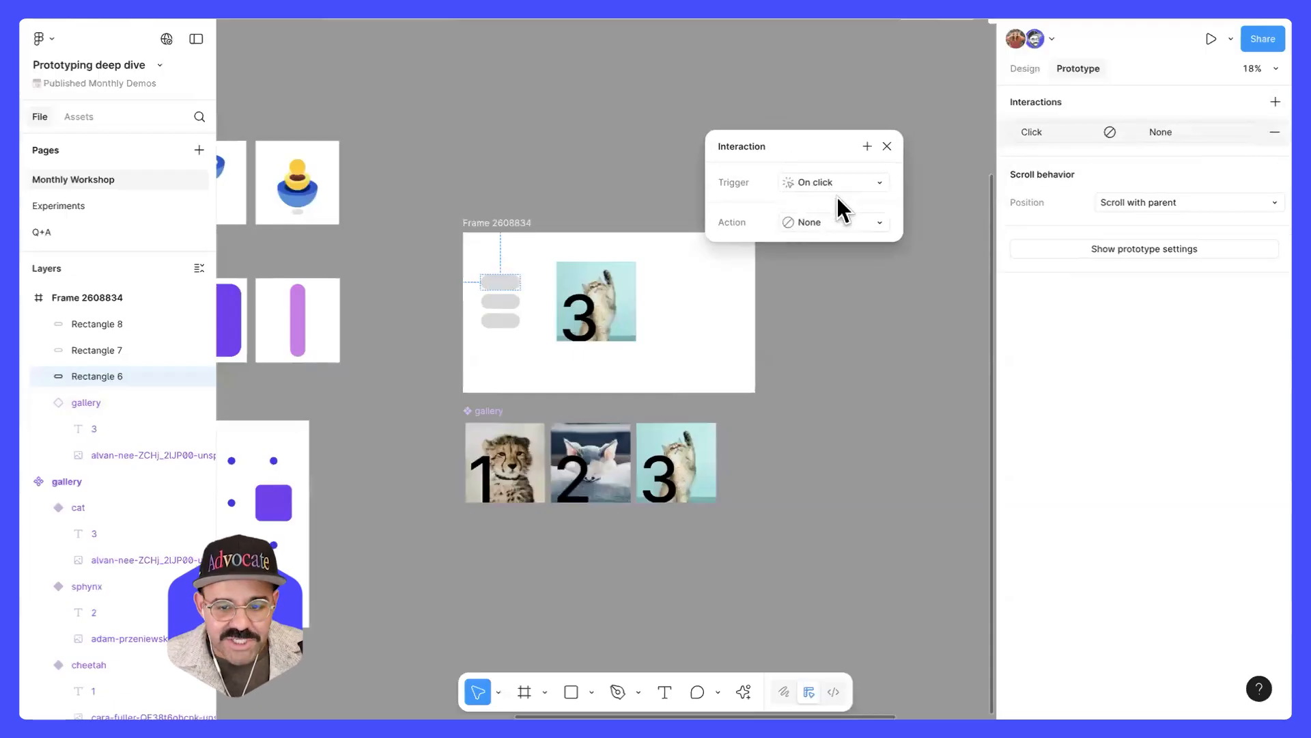
pyautogui.click(850, 228)
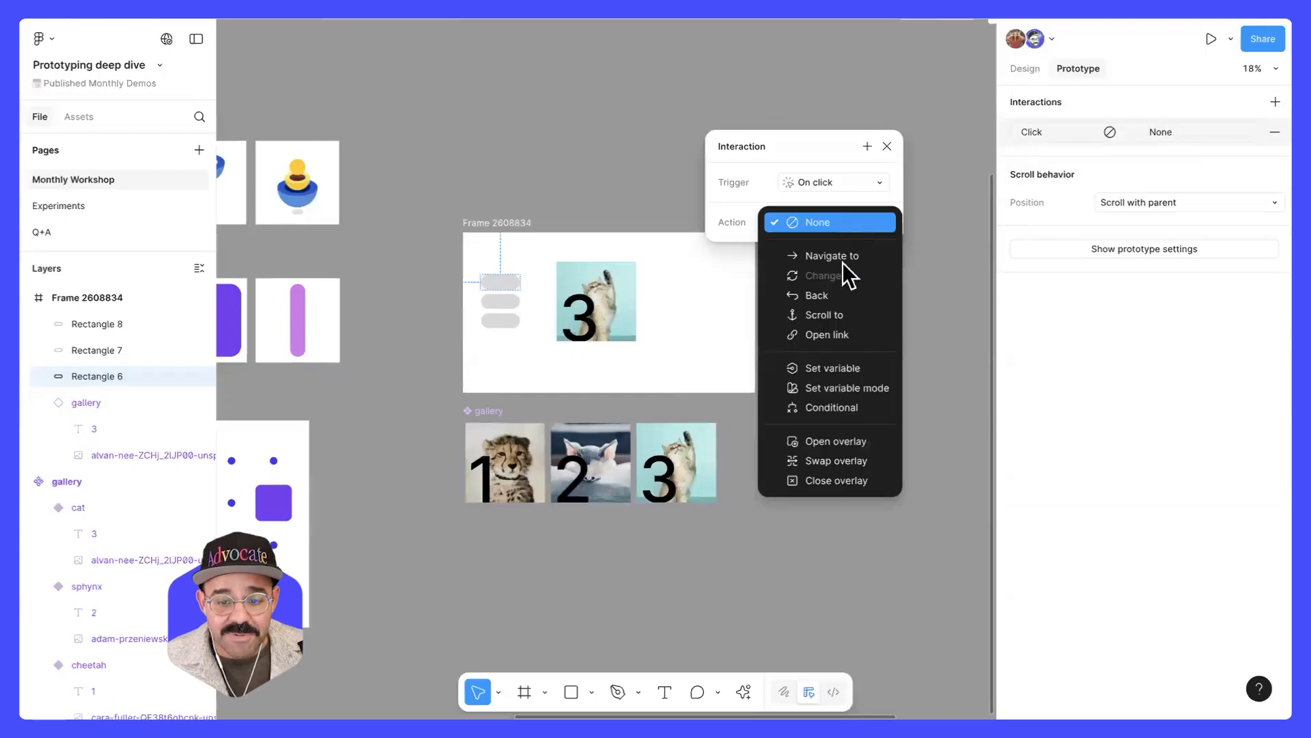
pyautogui.click(874, 367)
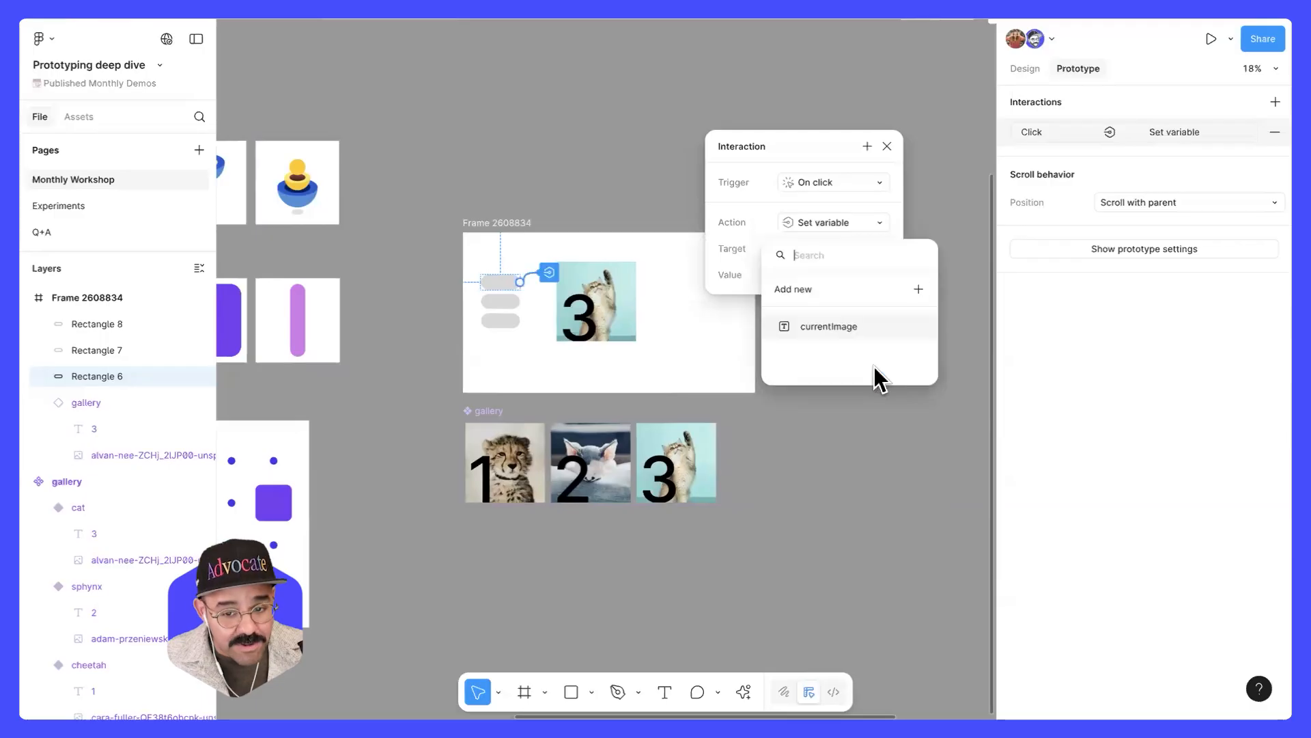
pyautogui.click(841, 326)
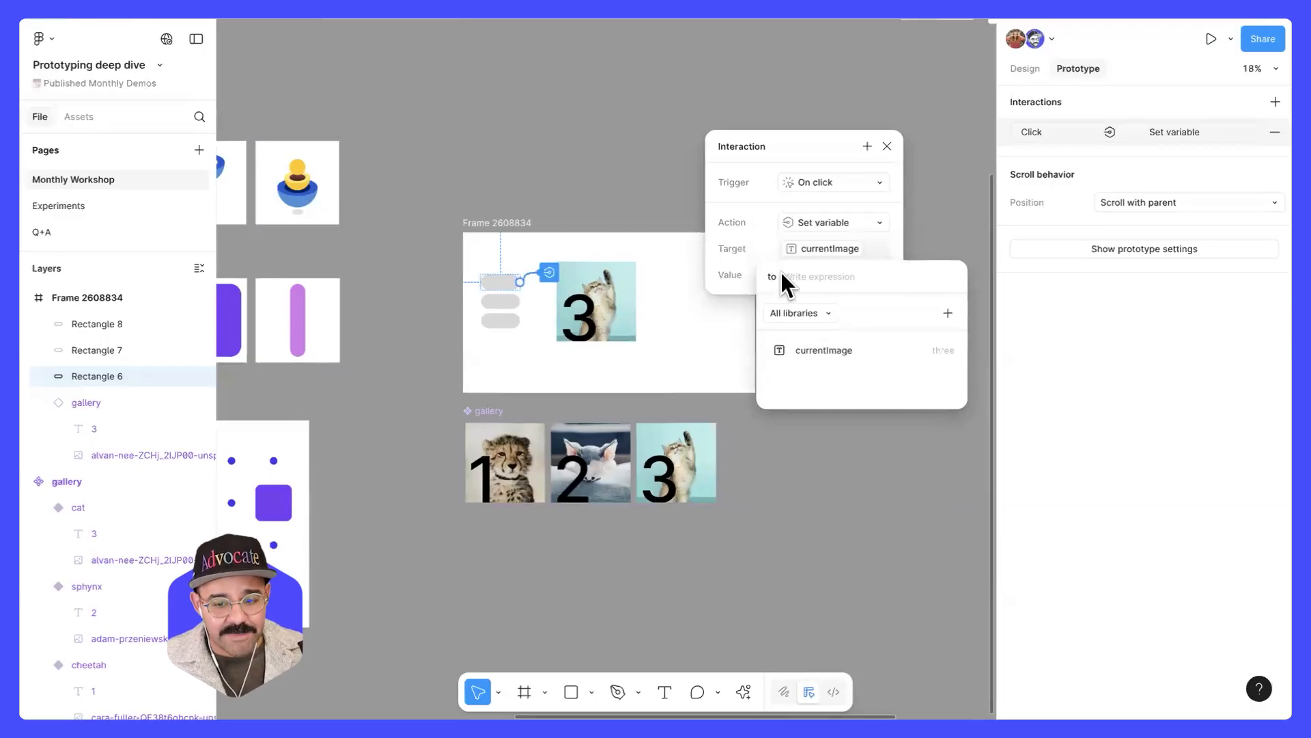
pyautogui.write('"cheetah"')
pyautogui.press('Return')
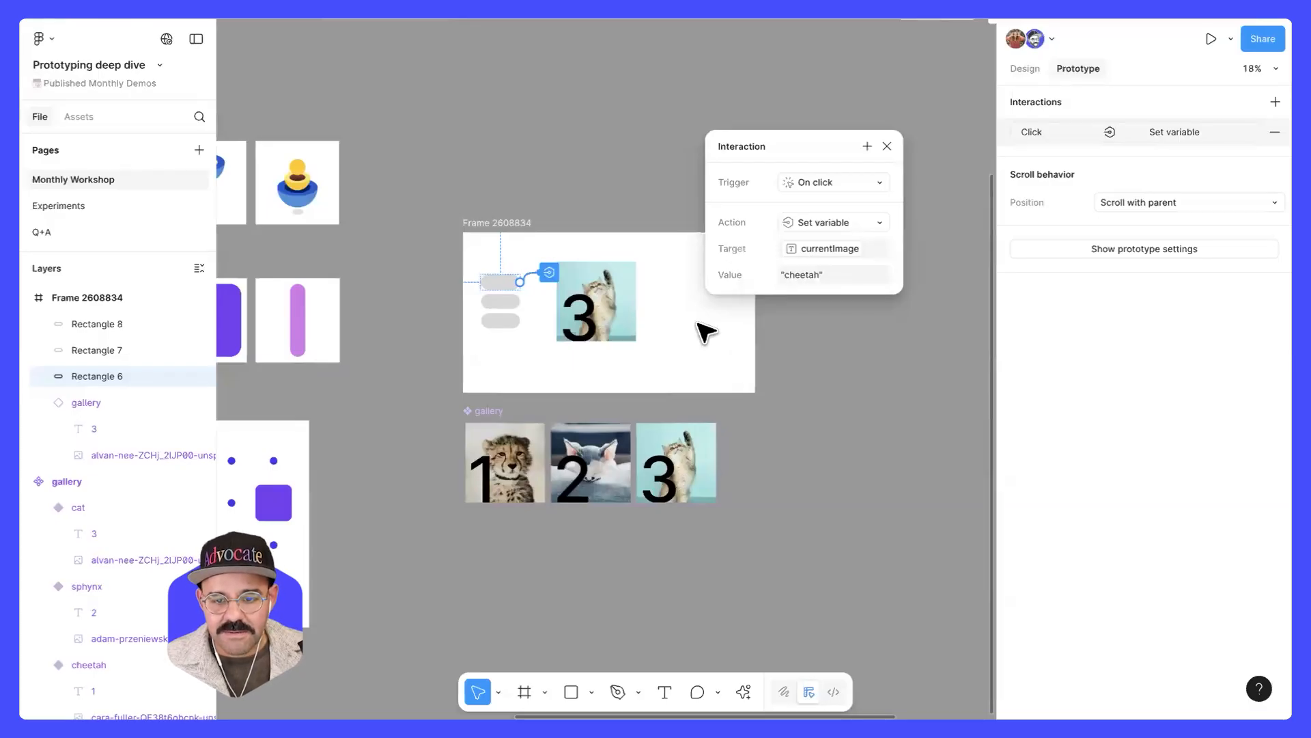
# - Change the middle button's Set variable value to "sphynx" and close its interaction settings
pyautogui.click(508, 303)
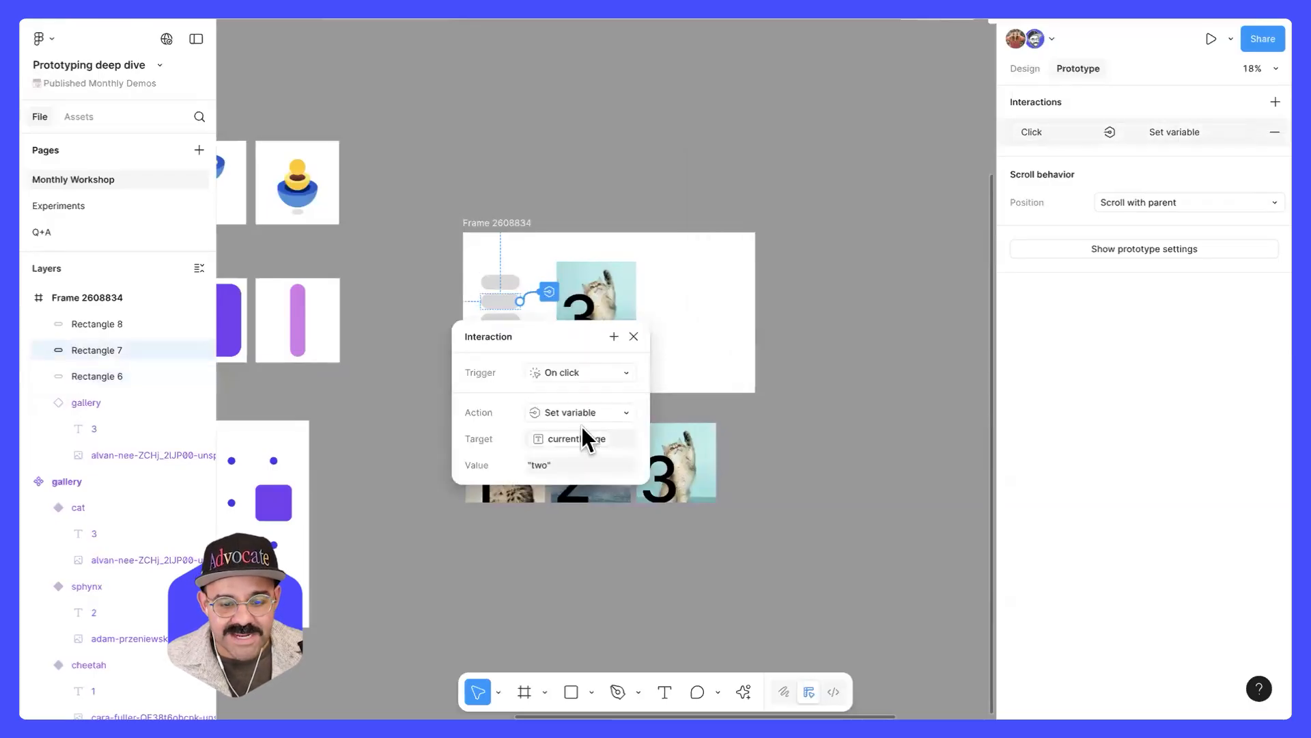
pyautogui.click(562, 467)
pyautogui.write('sphynx')
pyautogui.press('Return')
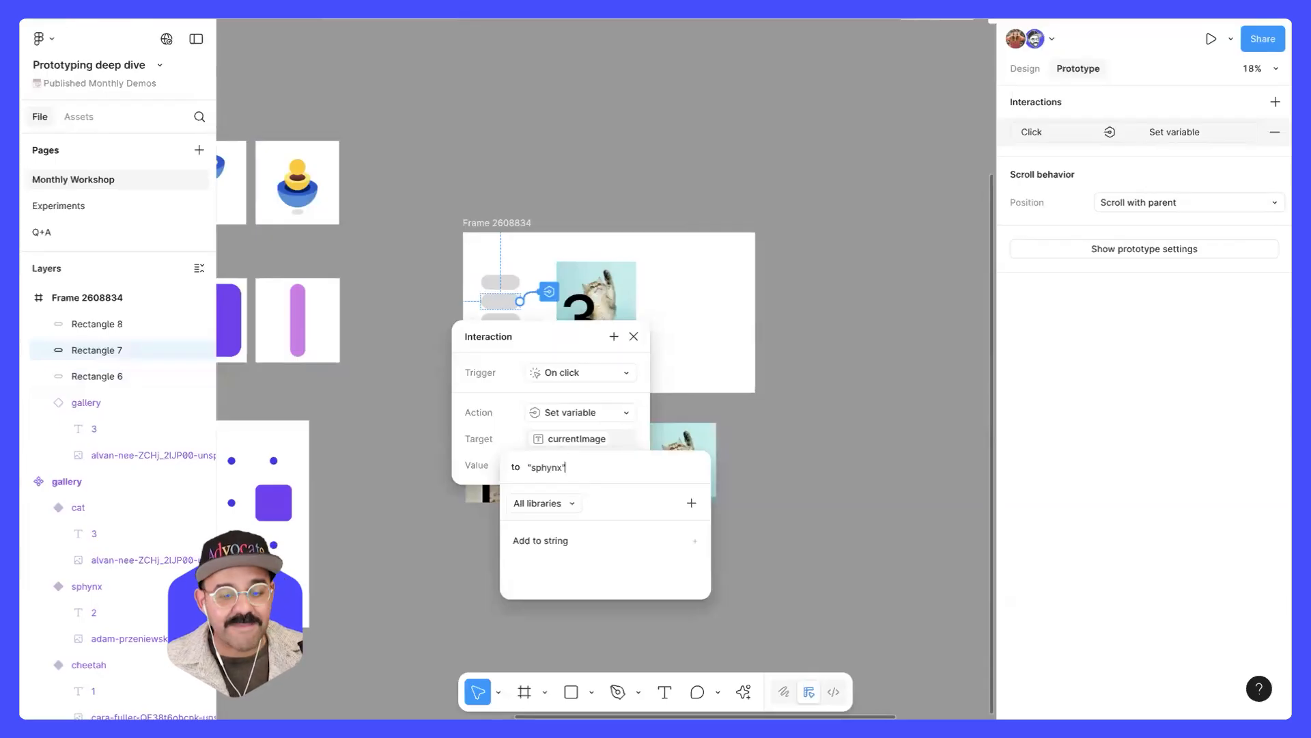
pyautogui.press('Escape')
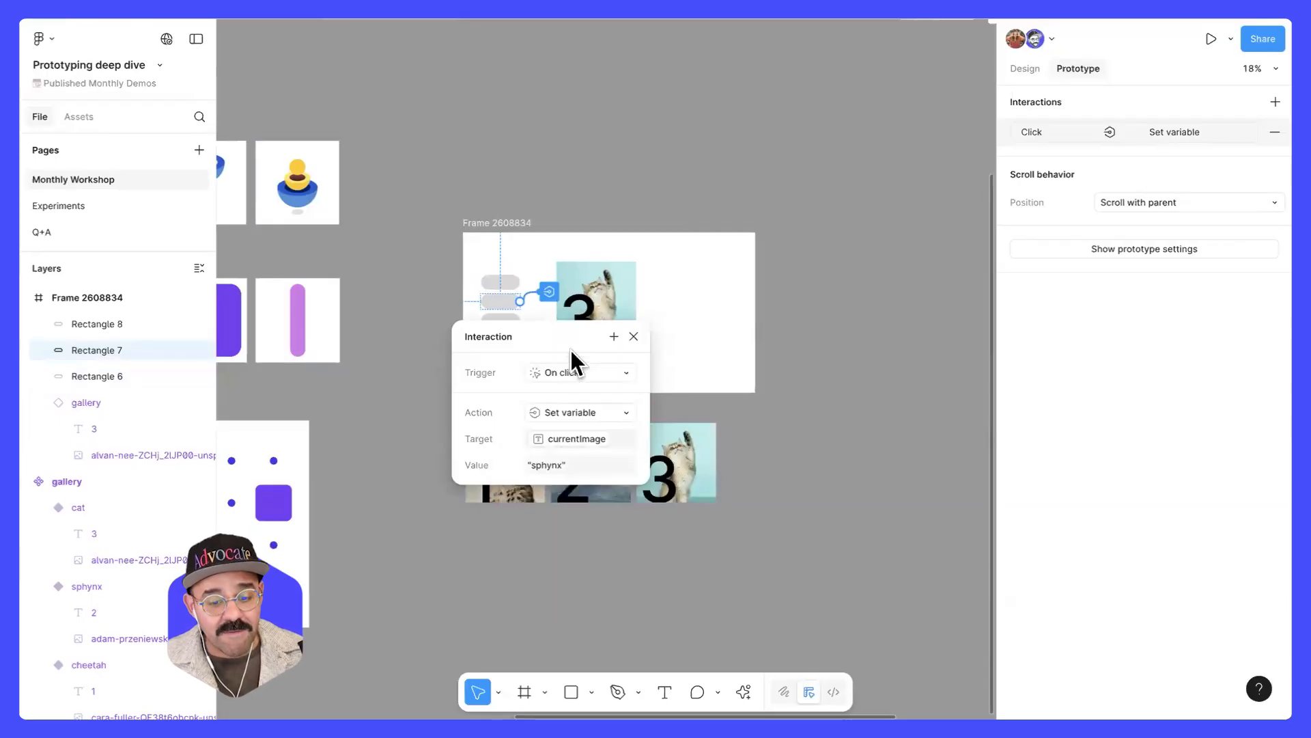
pyautogui.click(633, 336)
# - Change the bottom button's Set variable value to "cat" and close its interaction settings
pyautogui.click(514, 323)
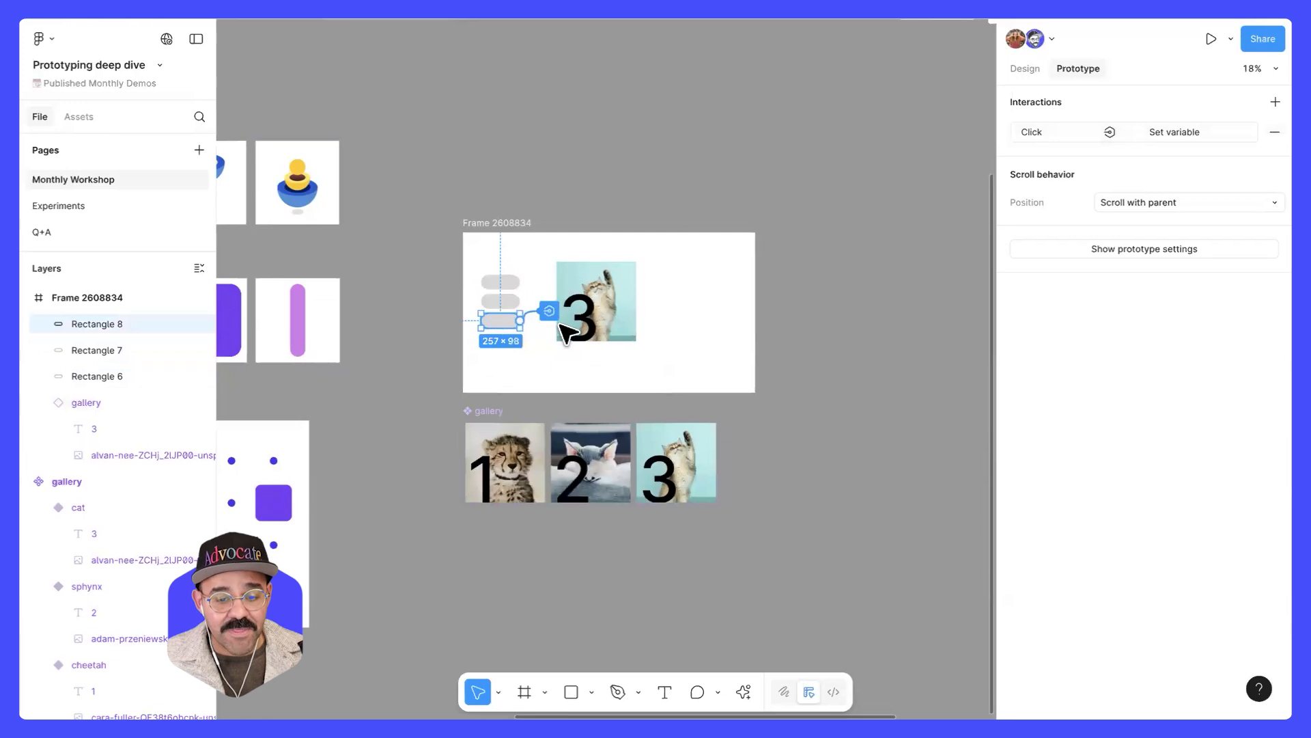
pyautogui.click(549, 310)
pyautogui.click(546, 484)
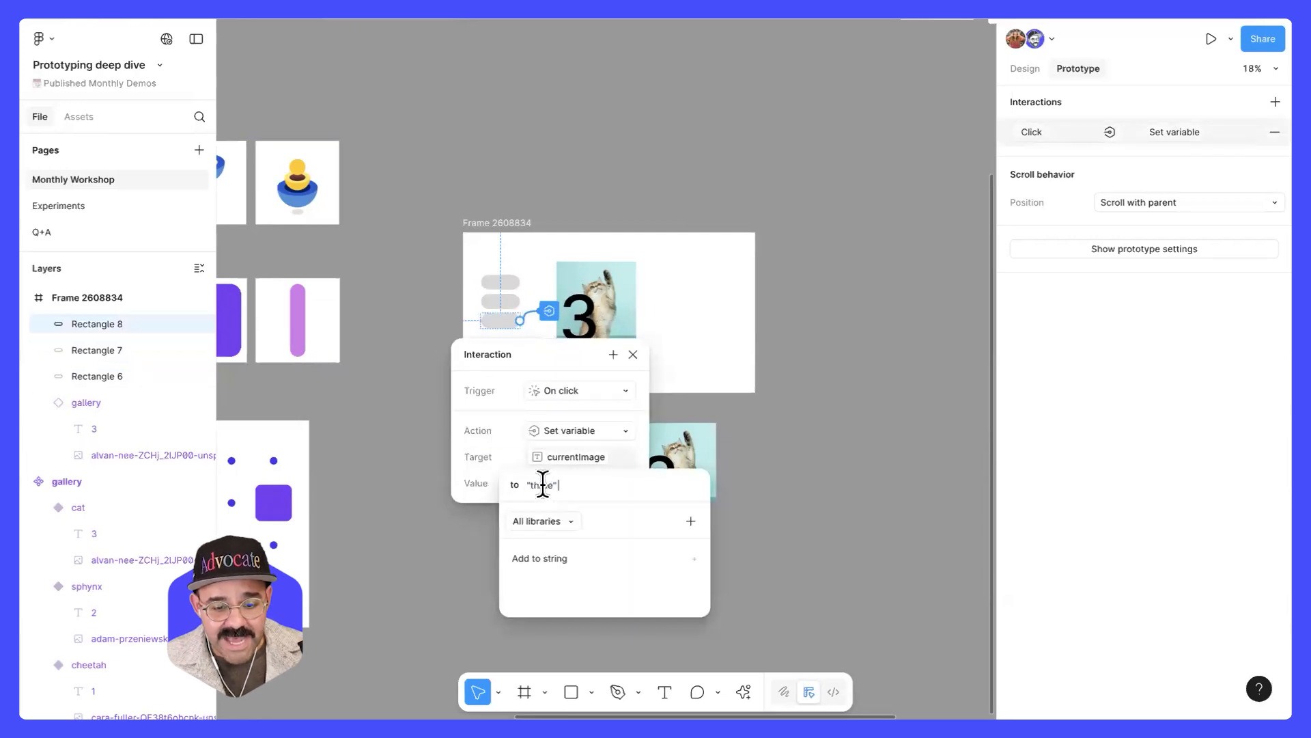
pyautogui.write('cat')
pyautogui.press('Return')
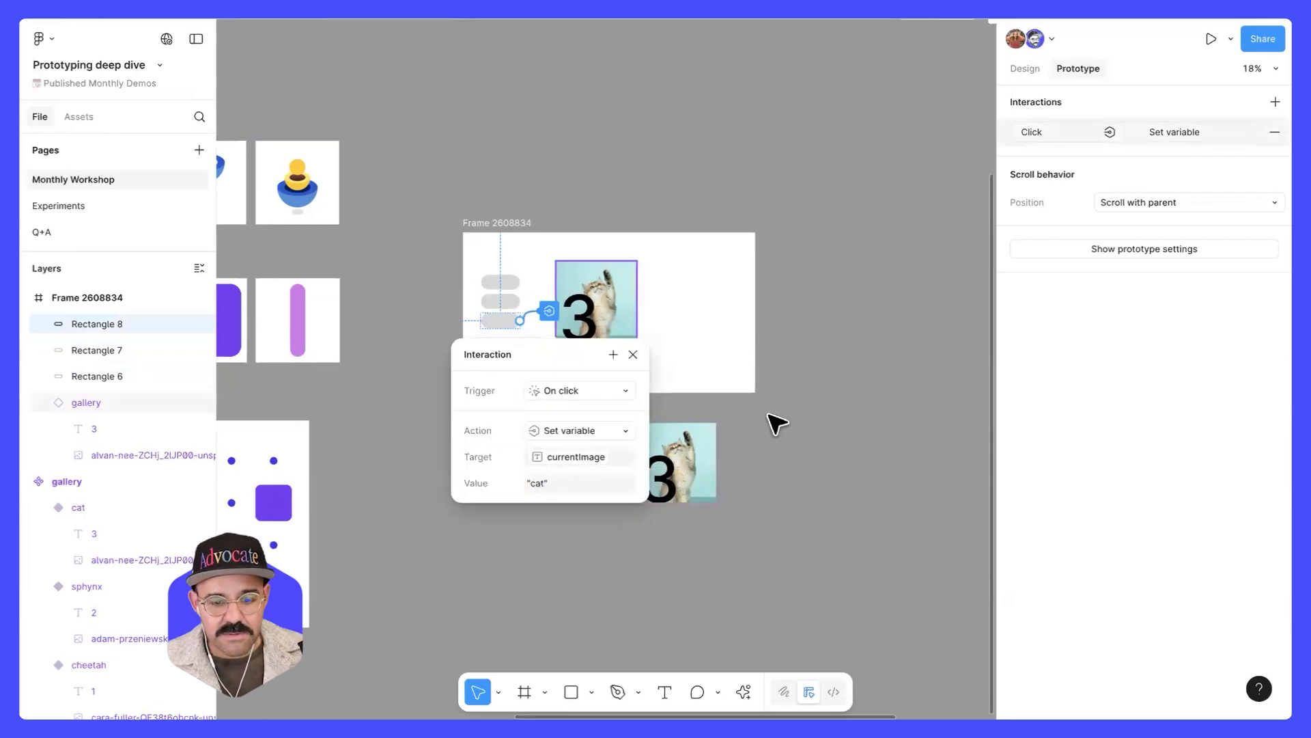
pyautogui.click(769, 416)
# - Preview the frame with the three buttons and close the preview
pyautogui.scroll(1, 616, 410)
pyautogui.click(483, 195)
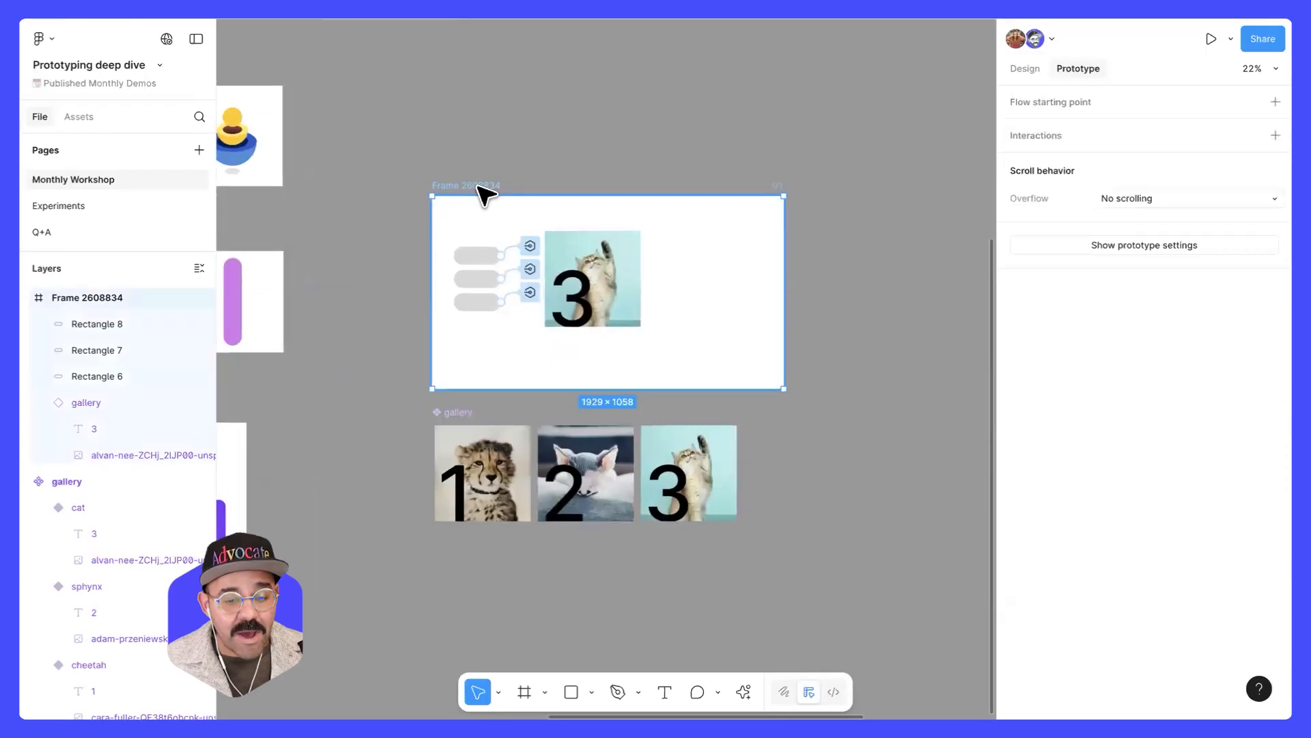
pyautogui.hotkey('shift', 'space')
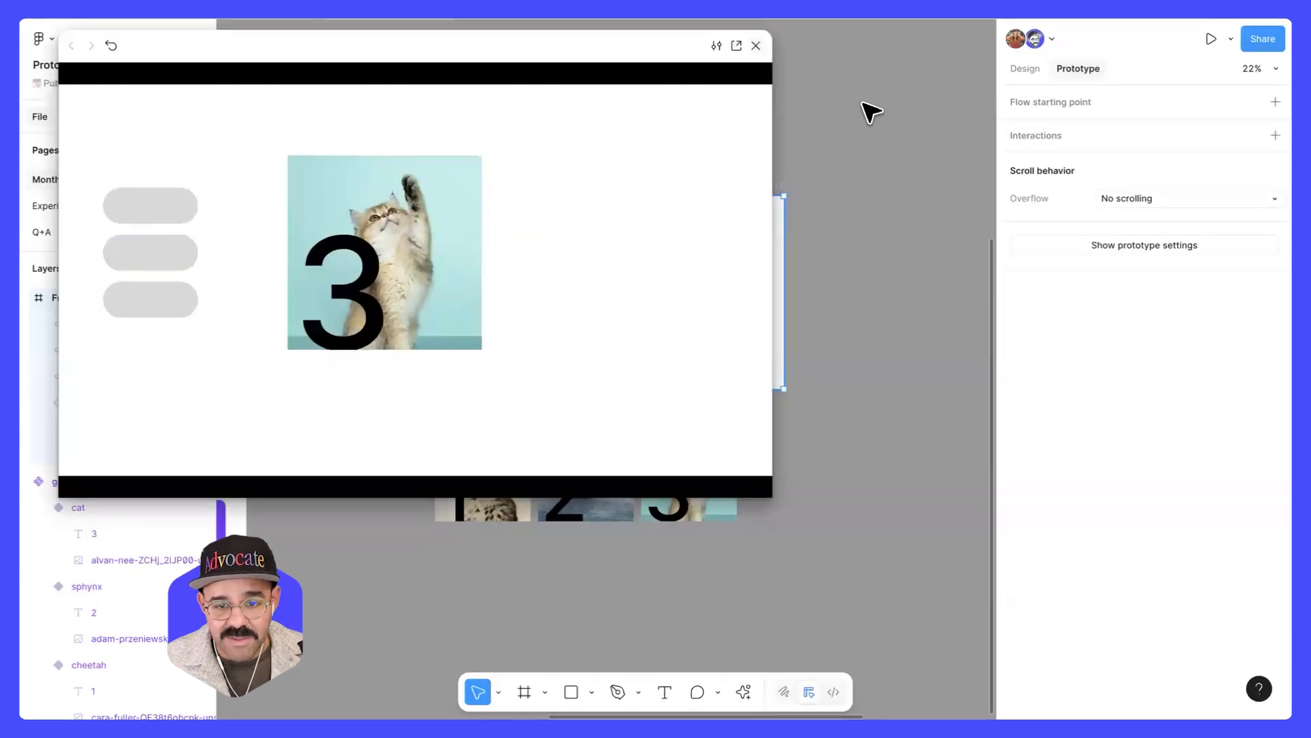
pyautogui.press('Escape')
pyautogui.press('Escape')
# - Move the gallery instance right to X 785 and try to bind its current cat property to the currentImage variable
pyautogui.moveTo(843, 340); pyautogui.dragTo(835, 299)
pyautogui.click(589, 236)
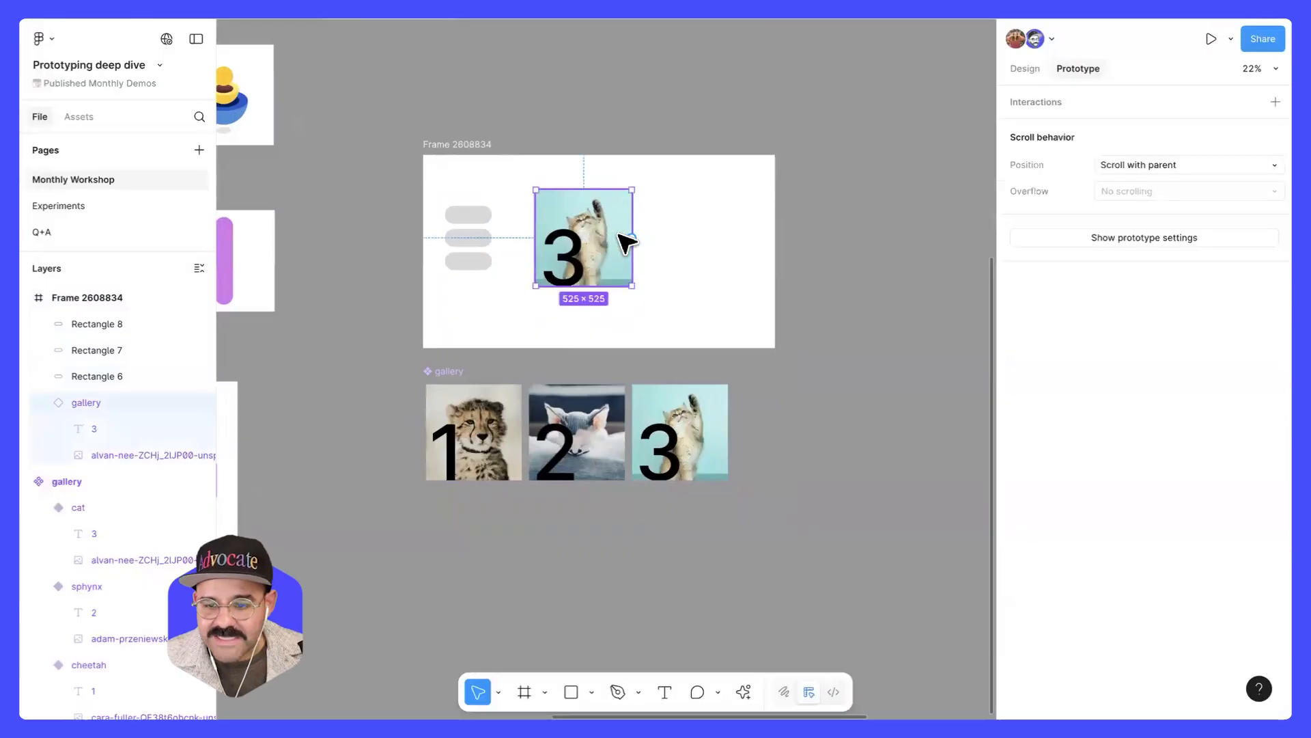
pyautogui.moveTo(625, 240); pyautogui.dragTo(656, 240)
pyautogui.click(1027, 68)
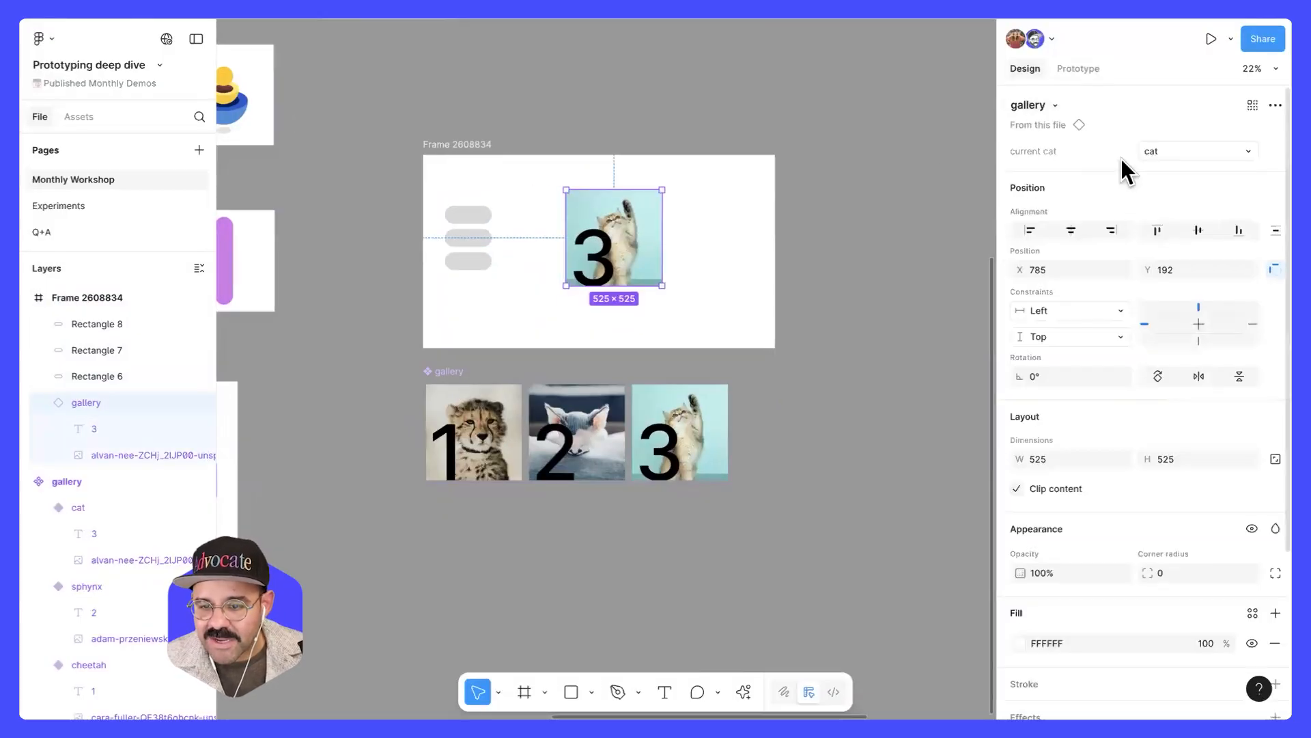
pyautogui.click(1275, 151)
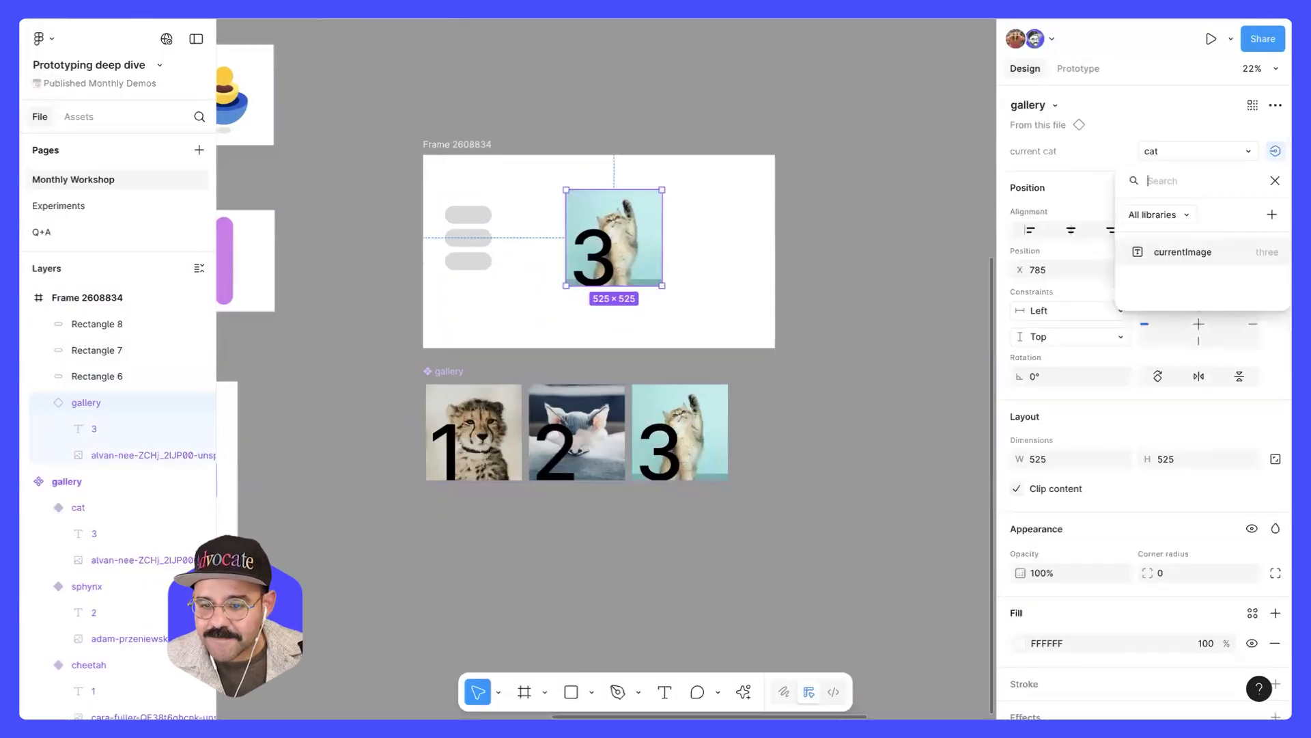
pyautogui.click(1244, 249)
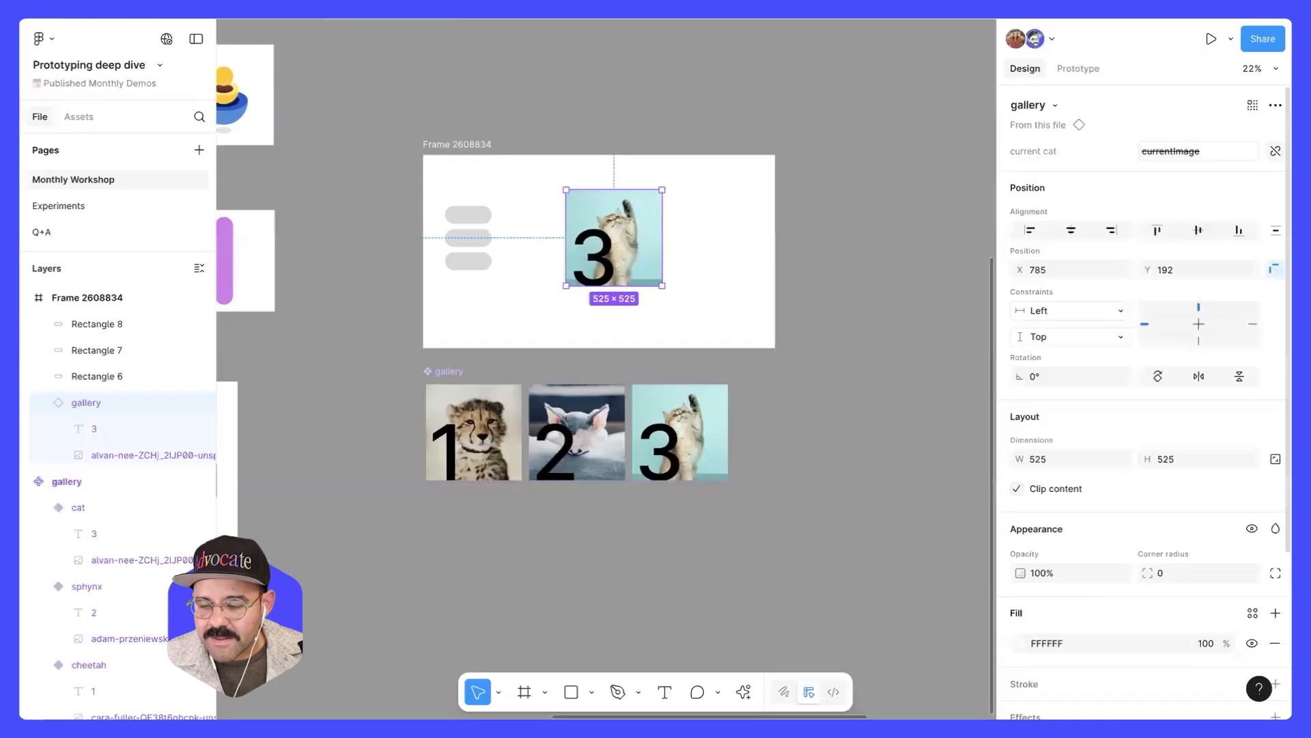
pyautogui.click(711, 205)
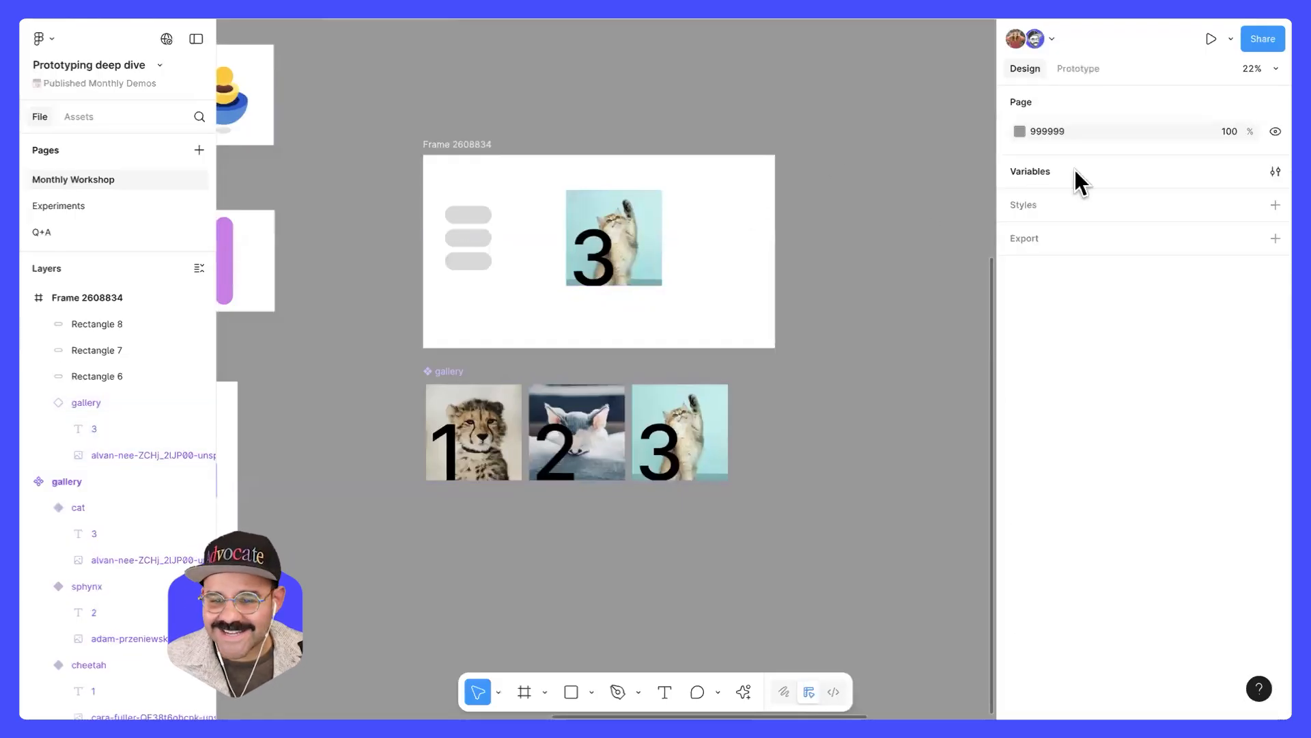
# - Set the currentImage variable's value to cheetah and close the variables window
pyautogui.click(1275, 171)
pyautogui.doubleClick(548, 215)
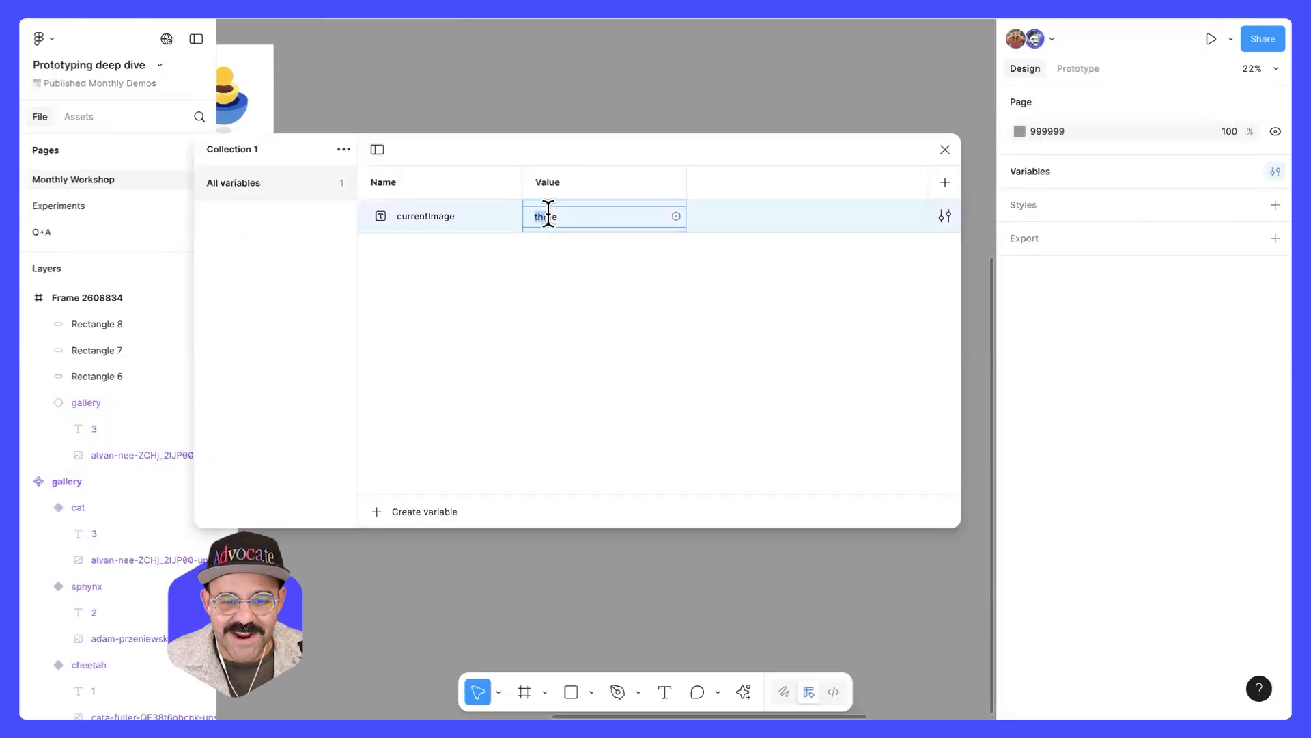
pyautogui.press('BackSpace')
pyautogui.write('cheetah')
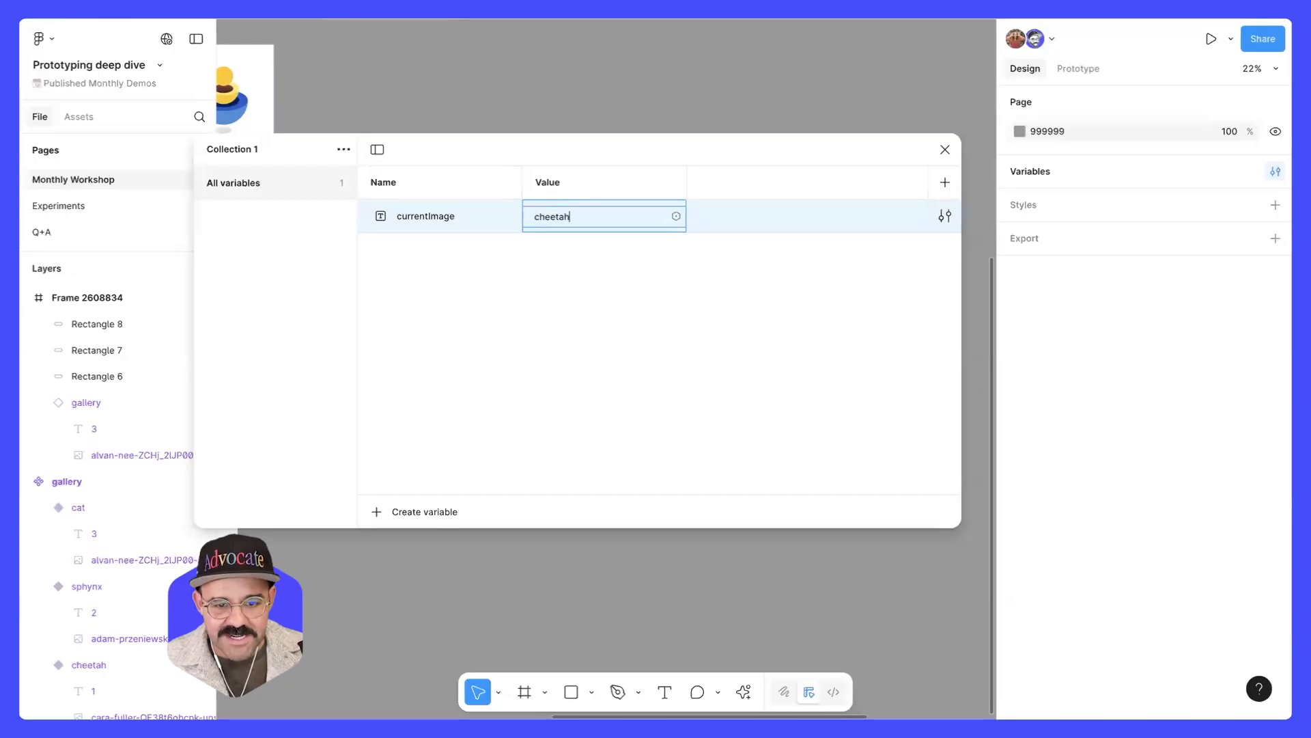
pyautogui.press('Return')
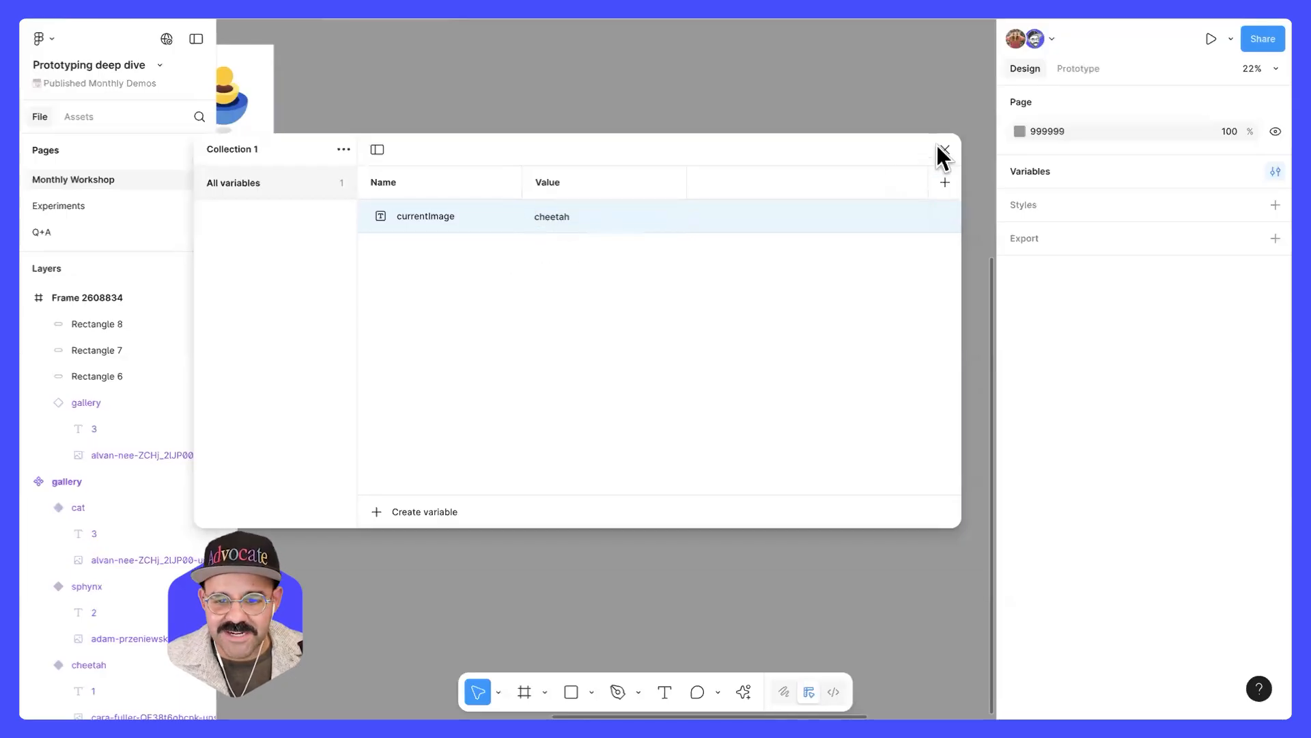
pyautogui.press('Escape')
# - Run the inline preview of the button and gallery frame again, then close it
pyautogui.click(460, 153)
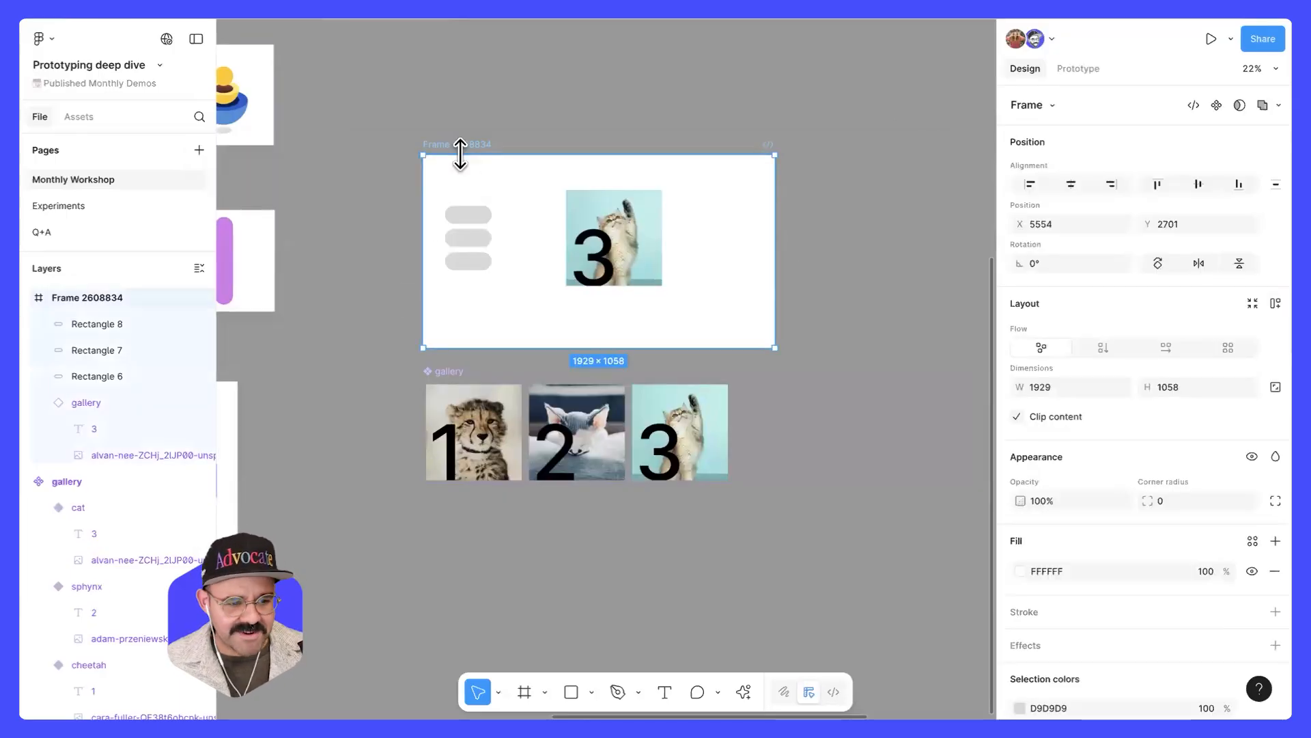
pyautogui.hotkey('shift', 'space')
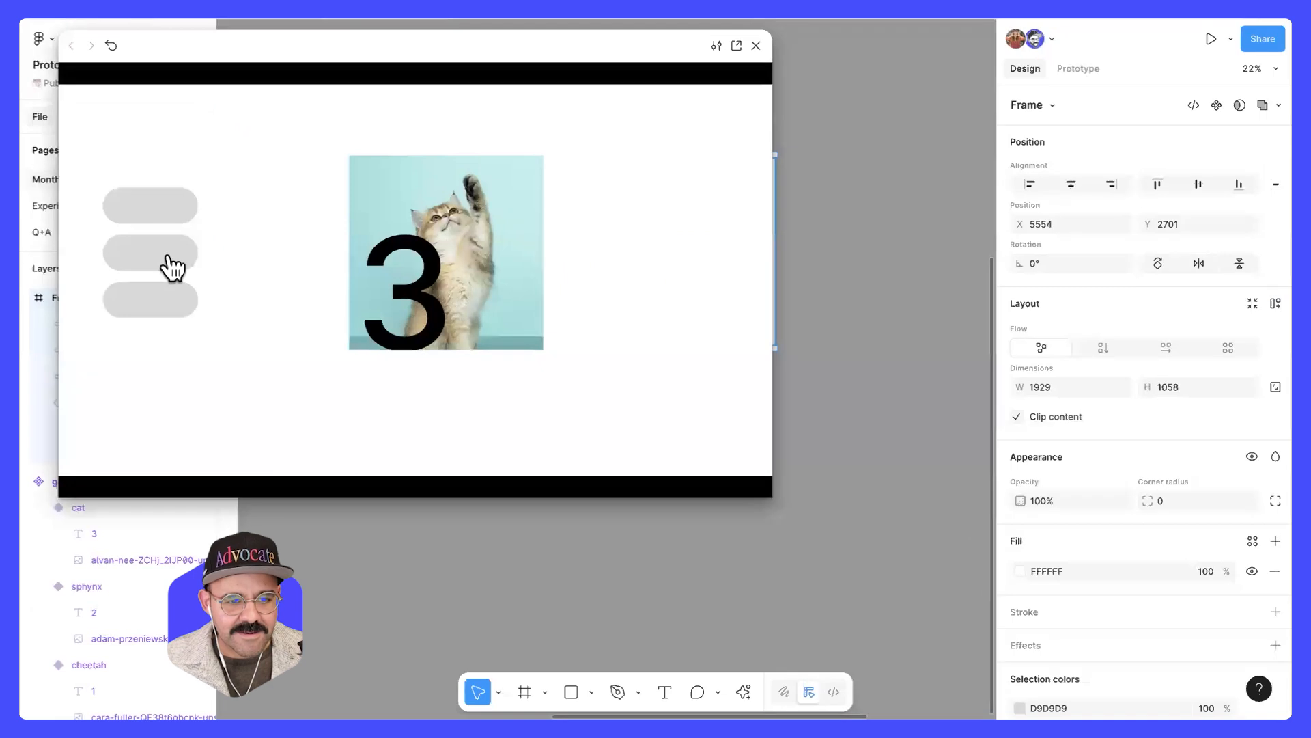
pyautogui.click(756, 45)
# - Examine the name and values of the gallery component set's current cat variant property and close the property settings
pyautogui.click(838, 141)
pyautogui.click(474, 426)
pyautogui.click(418, 383)
pyautogui.click(612, 380)
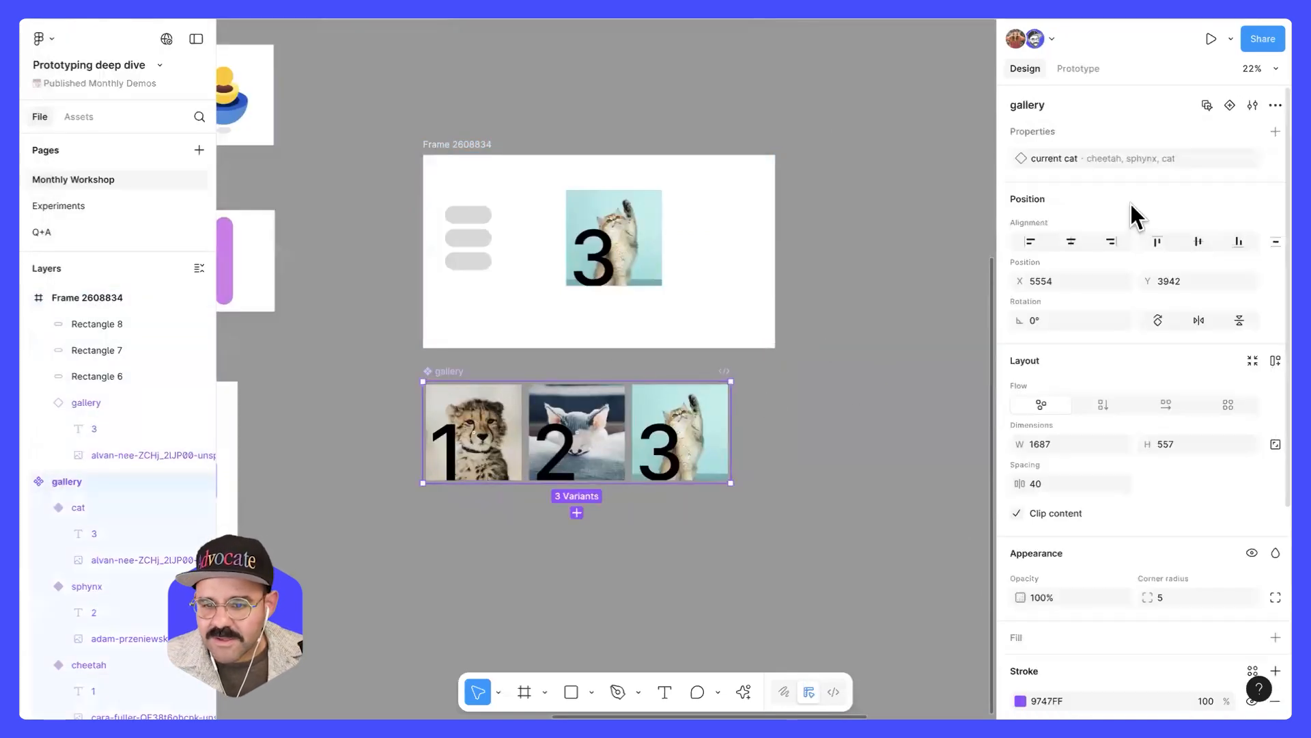
pyautogui.doubleClick(1155, 159)
pyautogui.click(1250, 158)
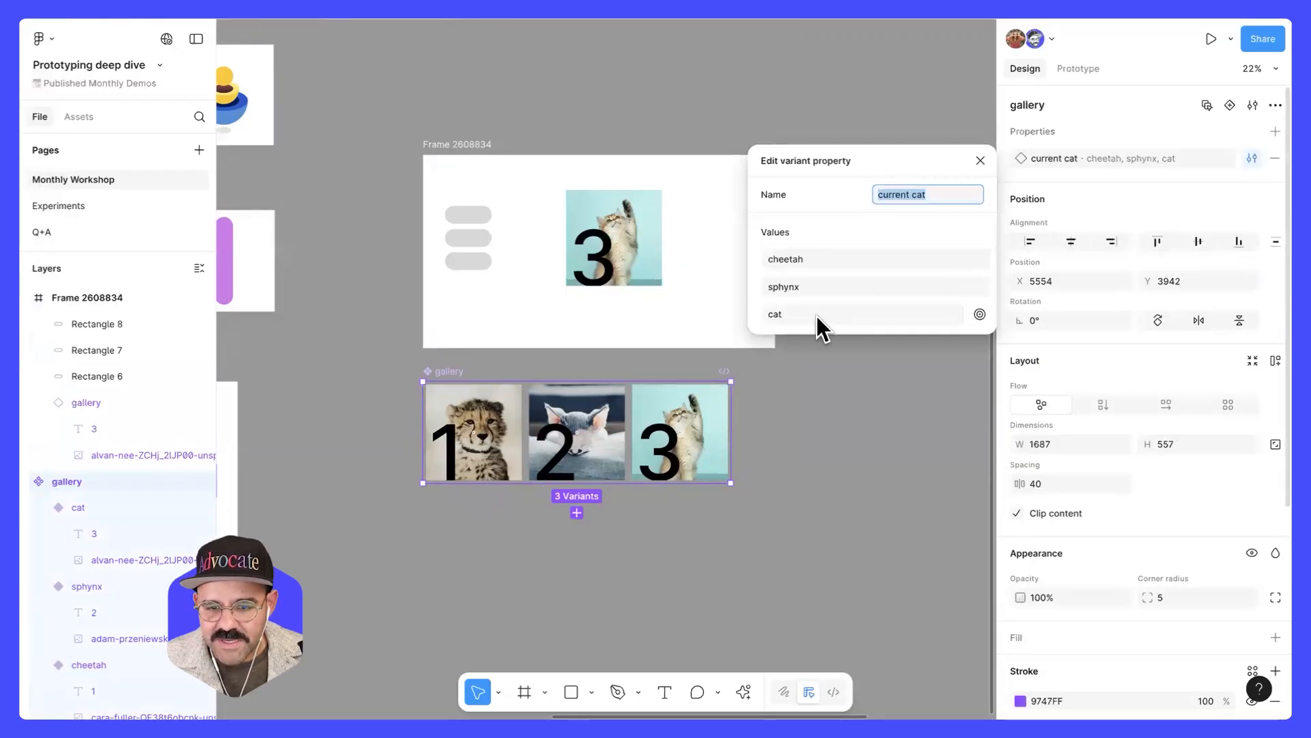
pyautogui.click(567, 307)
pyautogui.click(469, 263)
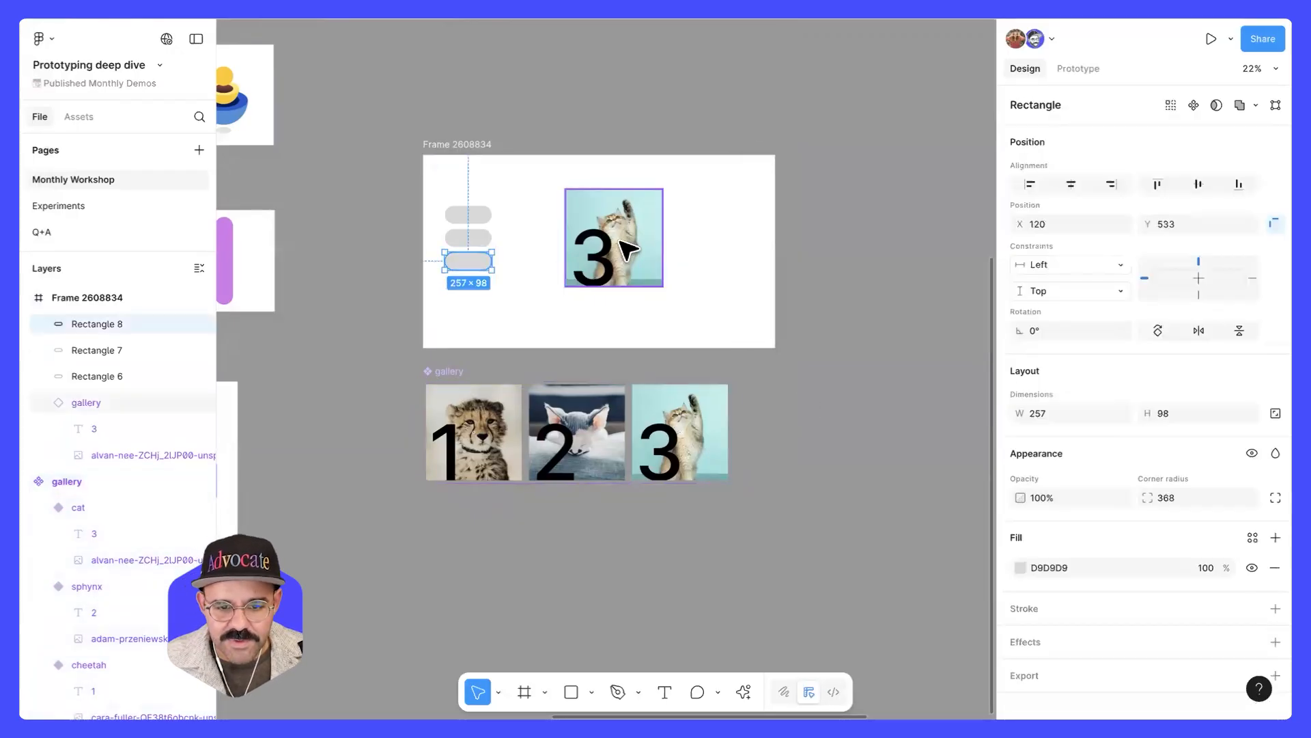
# - Move the gallery instance to about X 866, Y 241 and switch its current cat variant to cheetah
pyautogui.click(628, 251)
pyautogui.moveTo(624, 245); pyautogui.dragTo(640, 254)
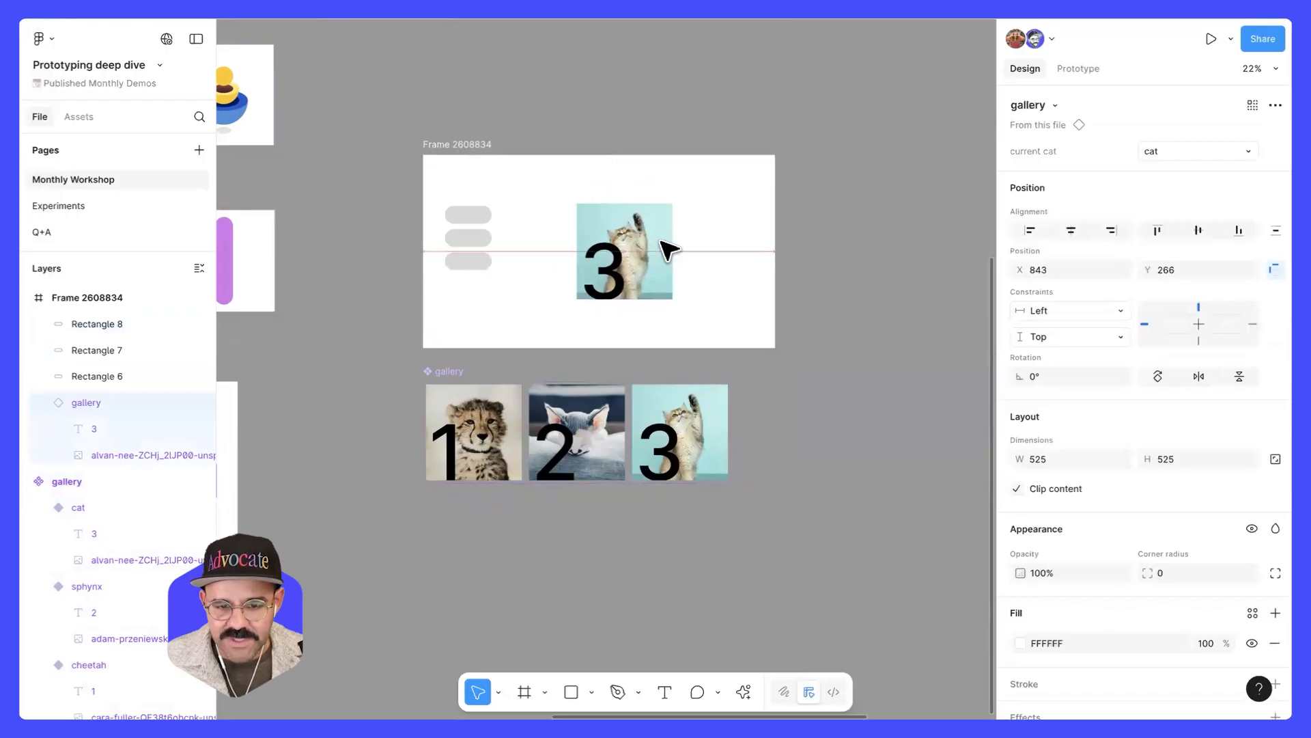
pyautogui.click(1164, 151)
pyautogui.click(1160, 118)
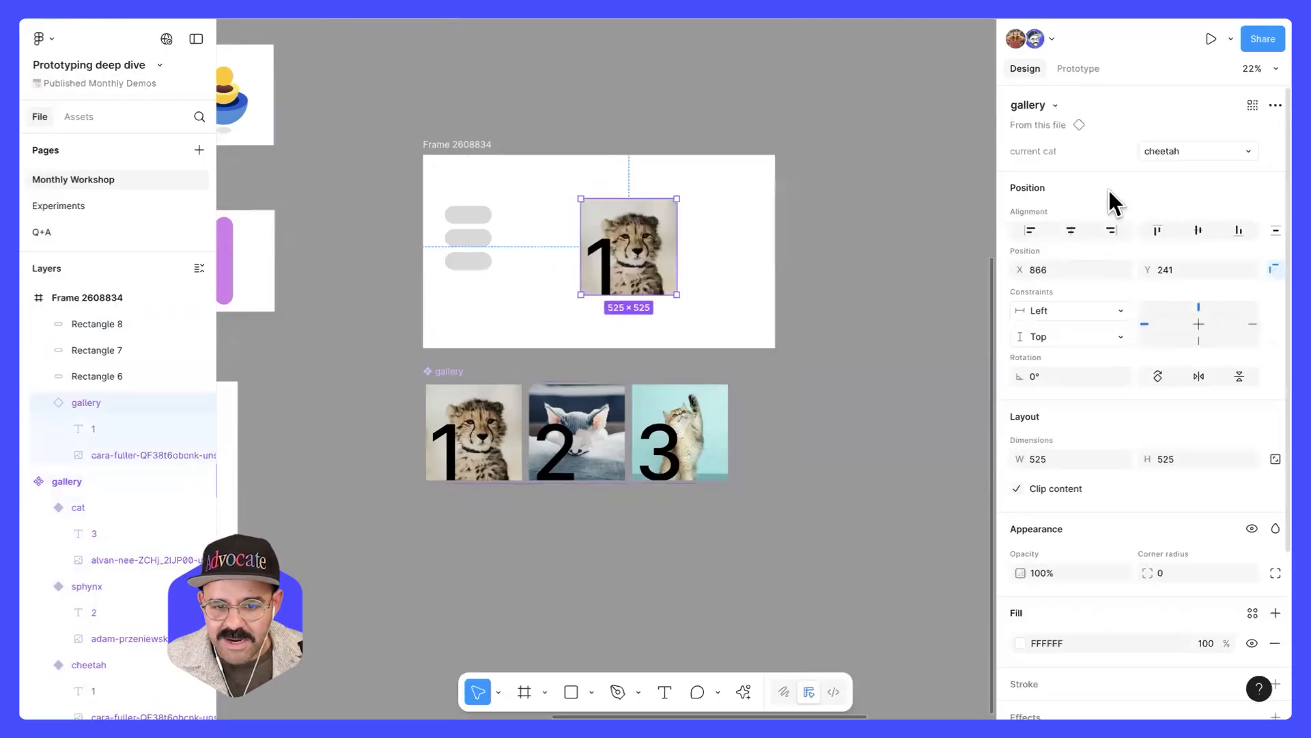
# - Bind the gallery instance's current cat property to the currentImage variable, detach it and bind it again
pyautogui.click(1275, 151)
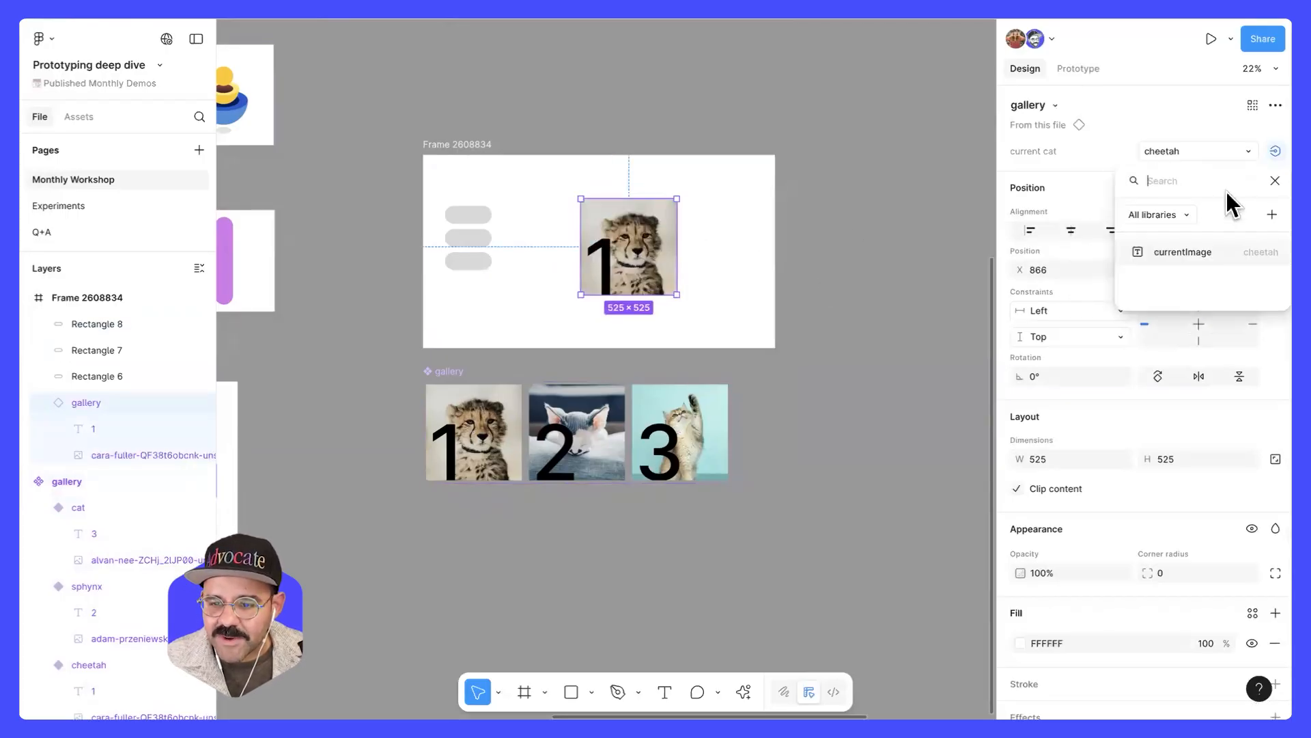
pyautogui.click(1194, 251)
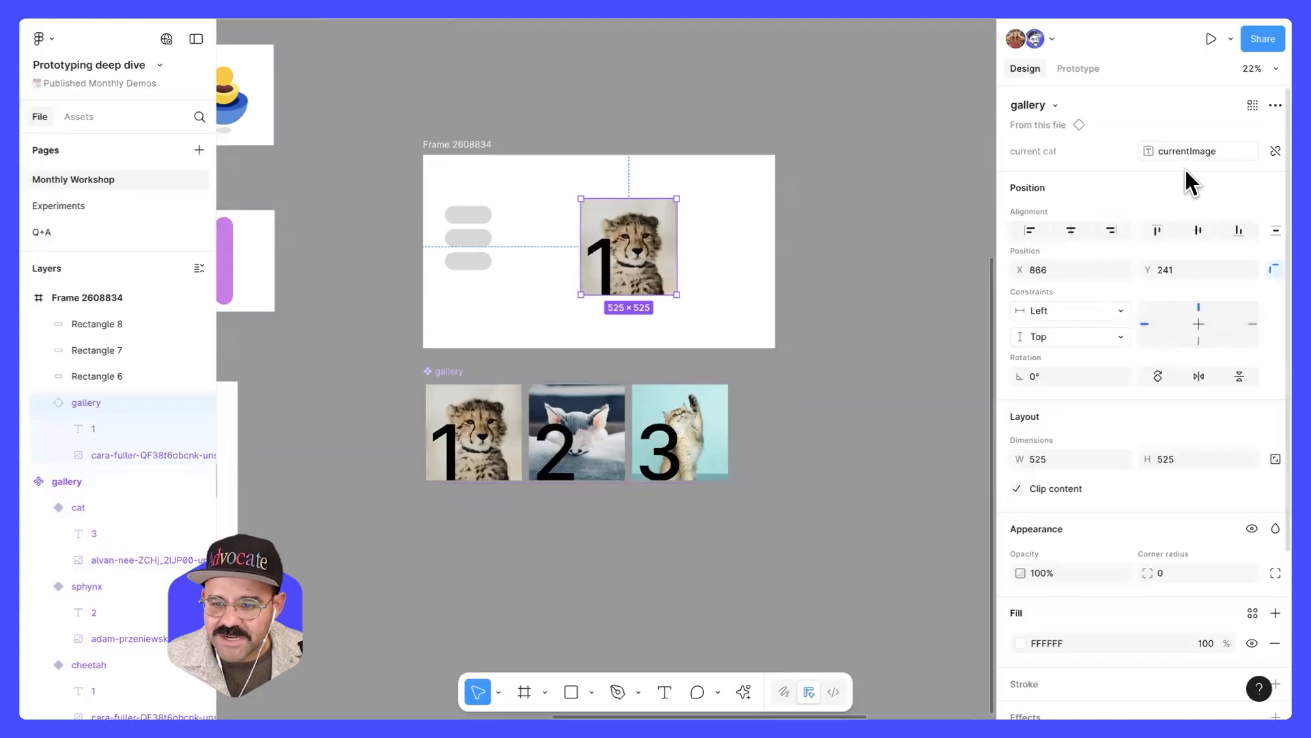
pyautogui.click(1250, 152)
pyautogui.click(1275, 151)
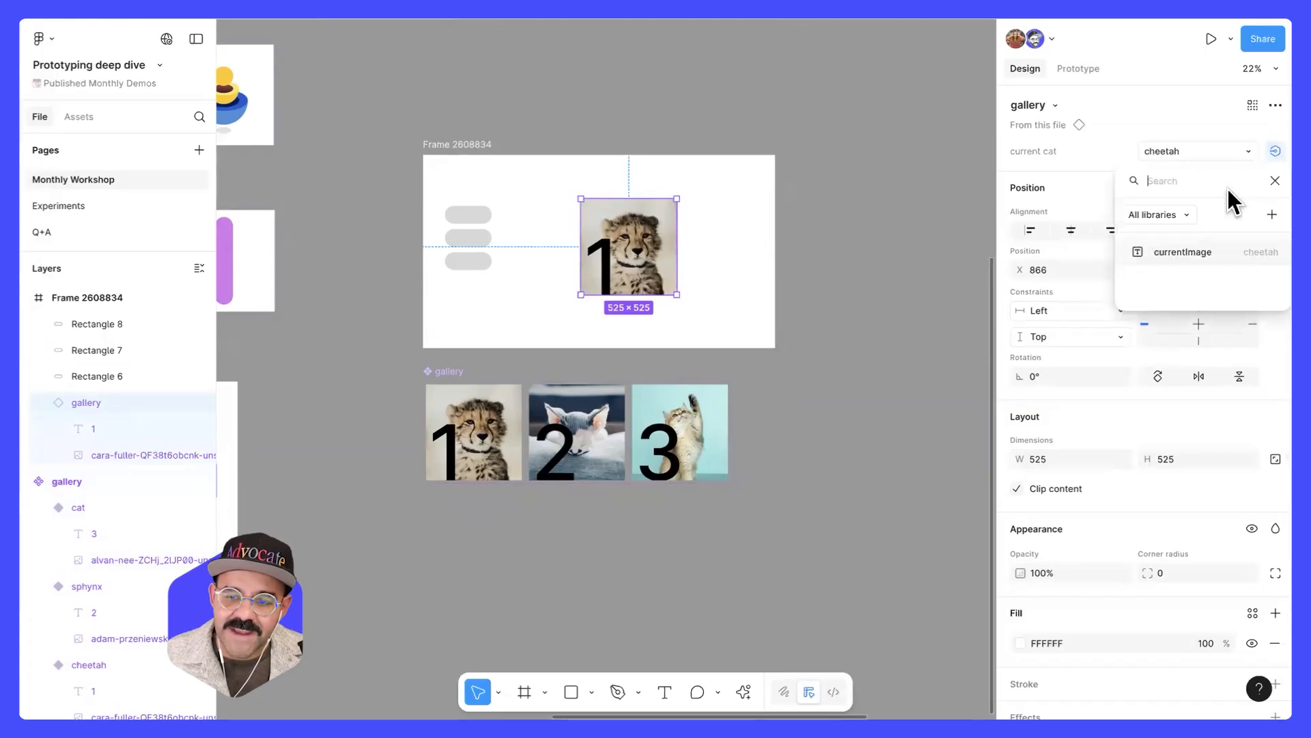
pyautogui.click(1185, 248)
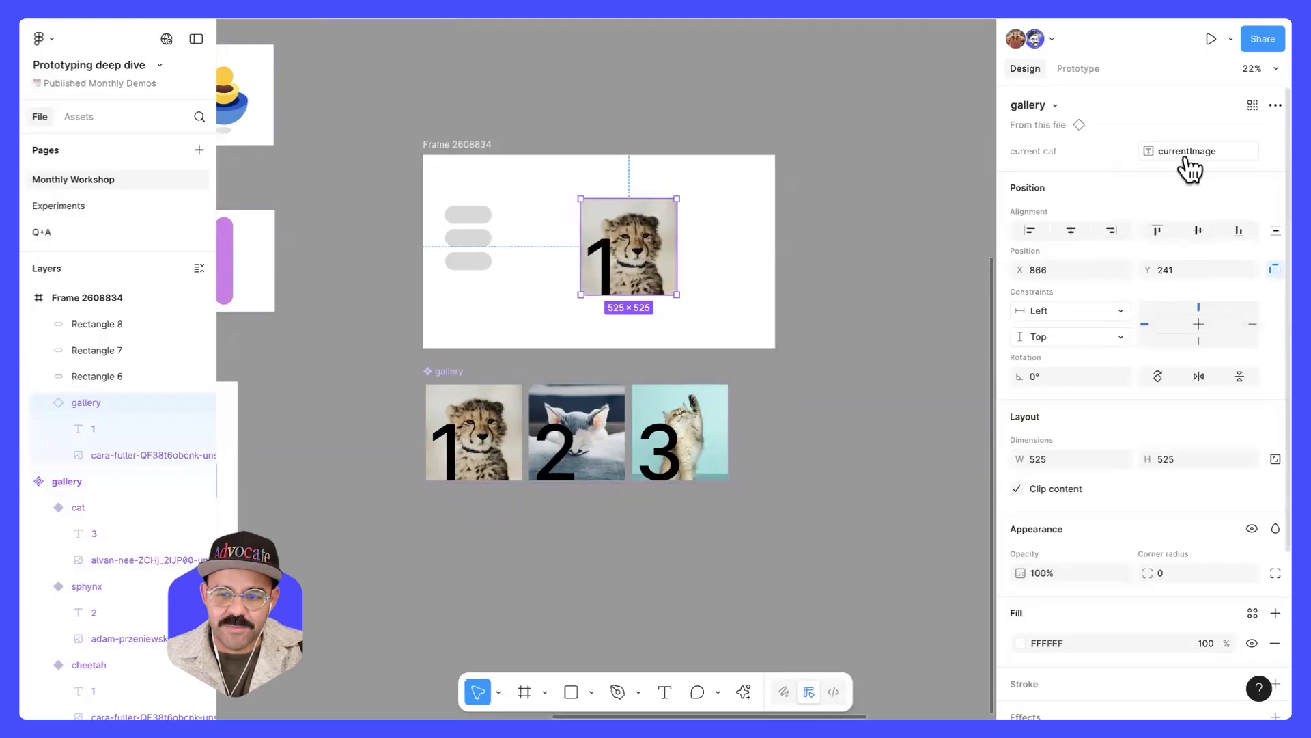
# - Set the currentImage variable's value to cat and then to sphynx, and close the variables window
pyautogui.click(913, 240)
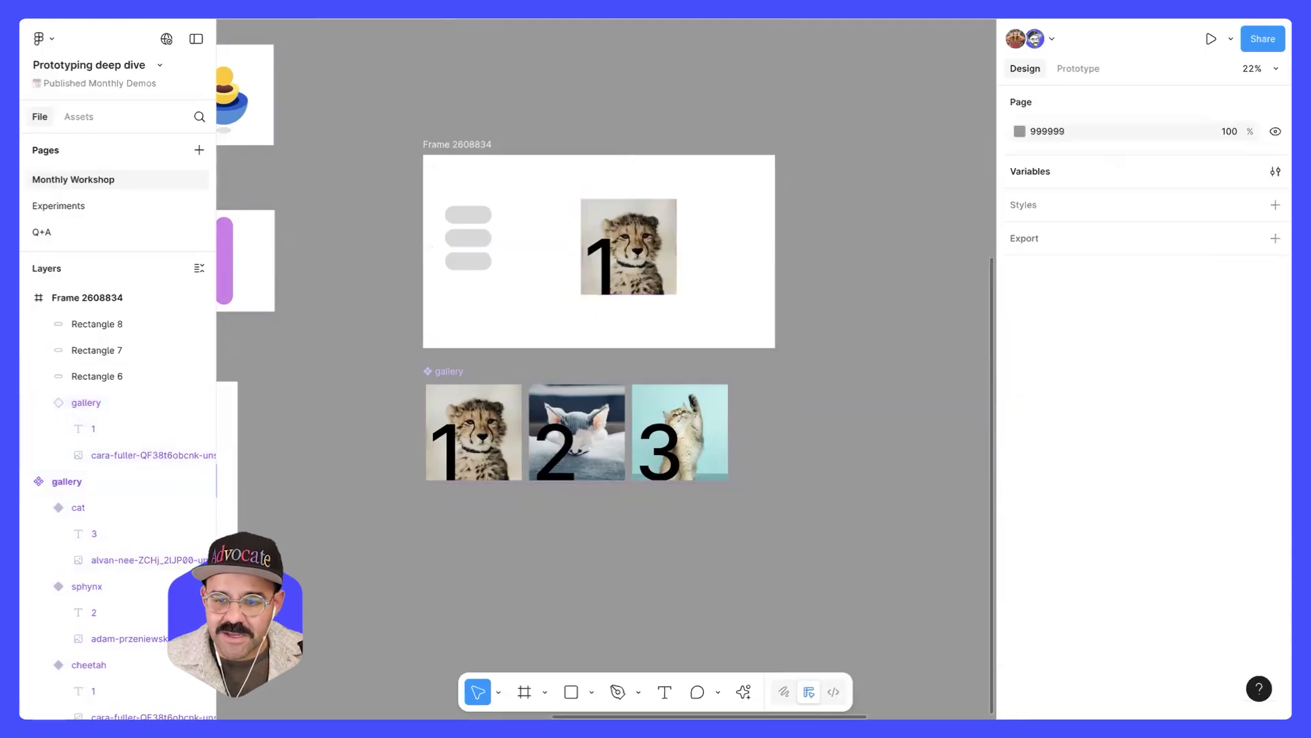
pyautogui.click(1275, 172)
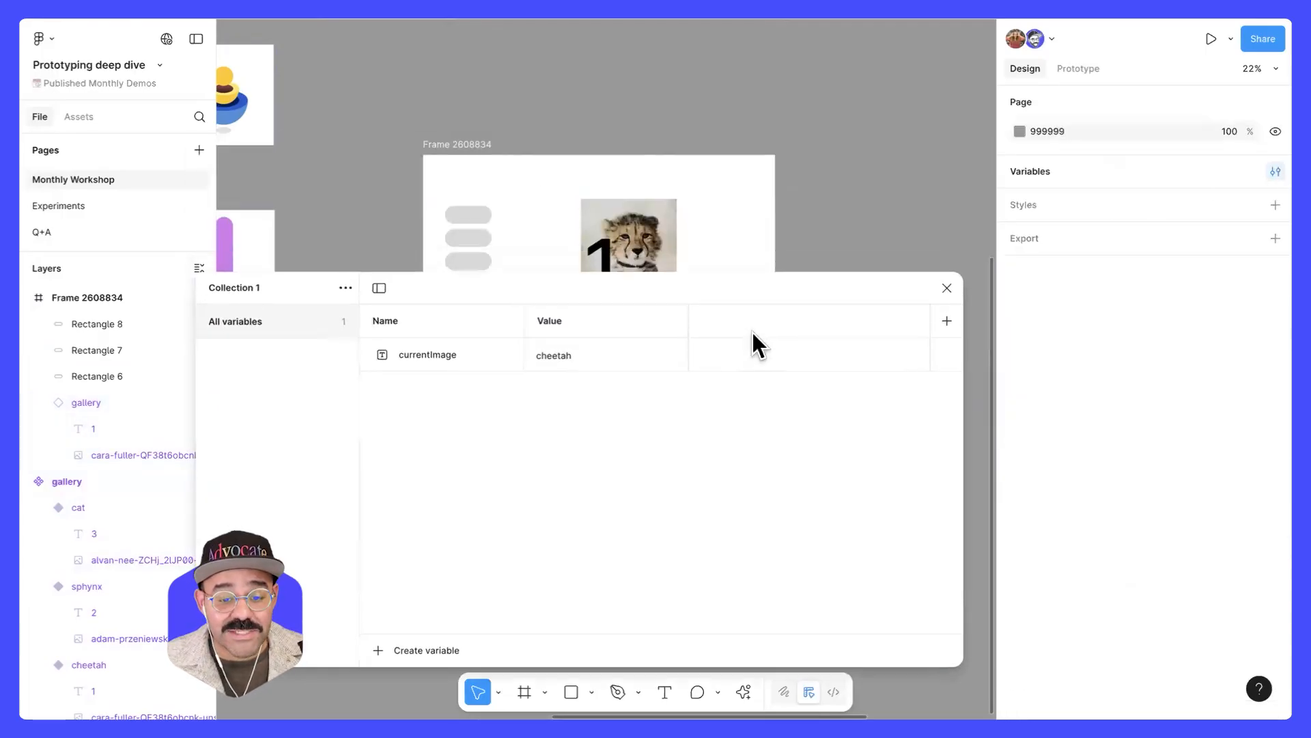
pyautogui.doubleClick(593, 399)
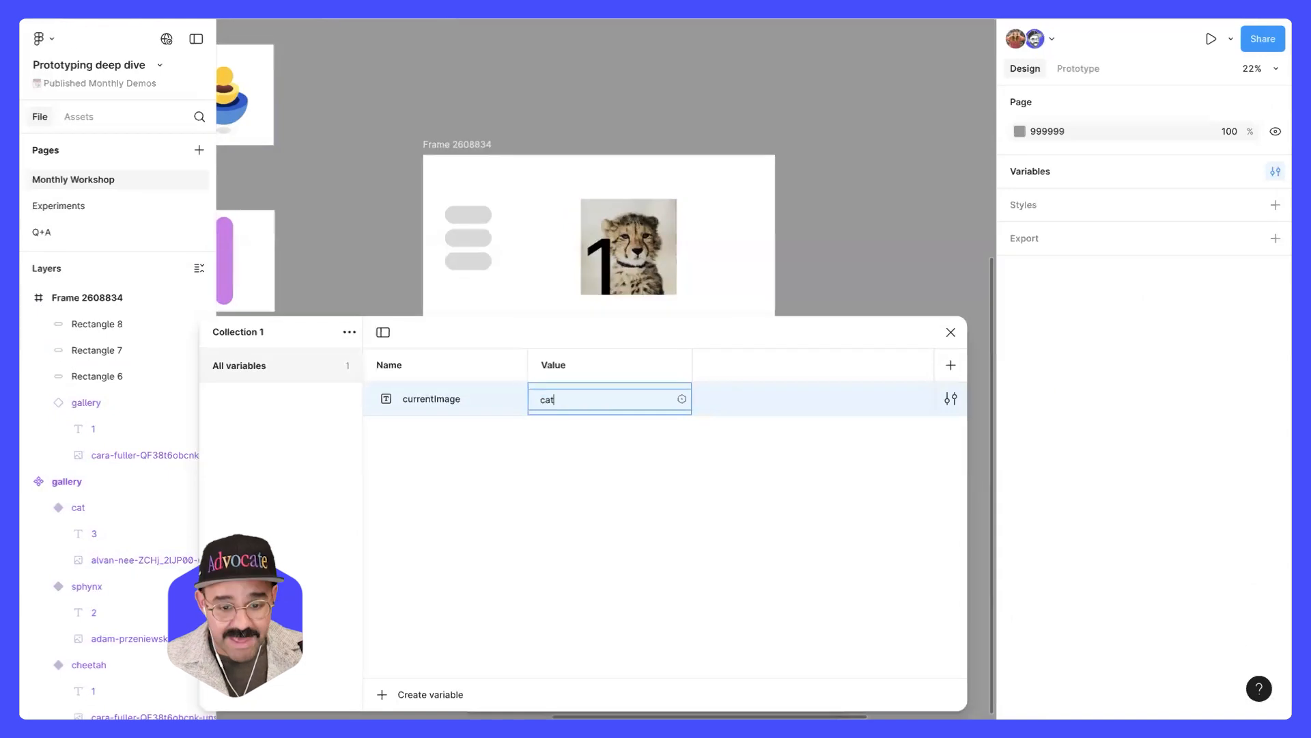
pyautogui.press('Return')
pyautogui.doubleClick(580, 398)
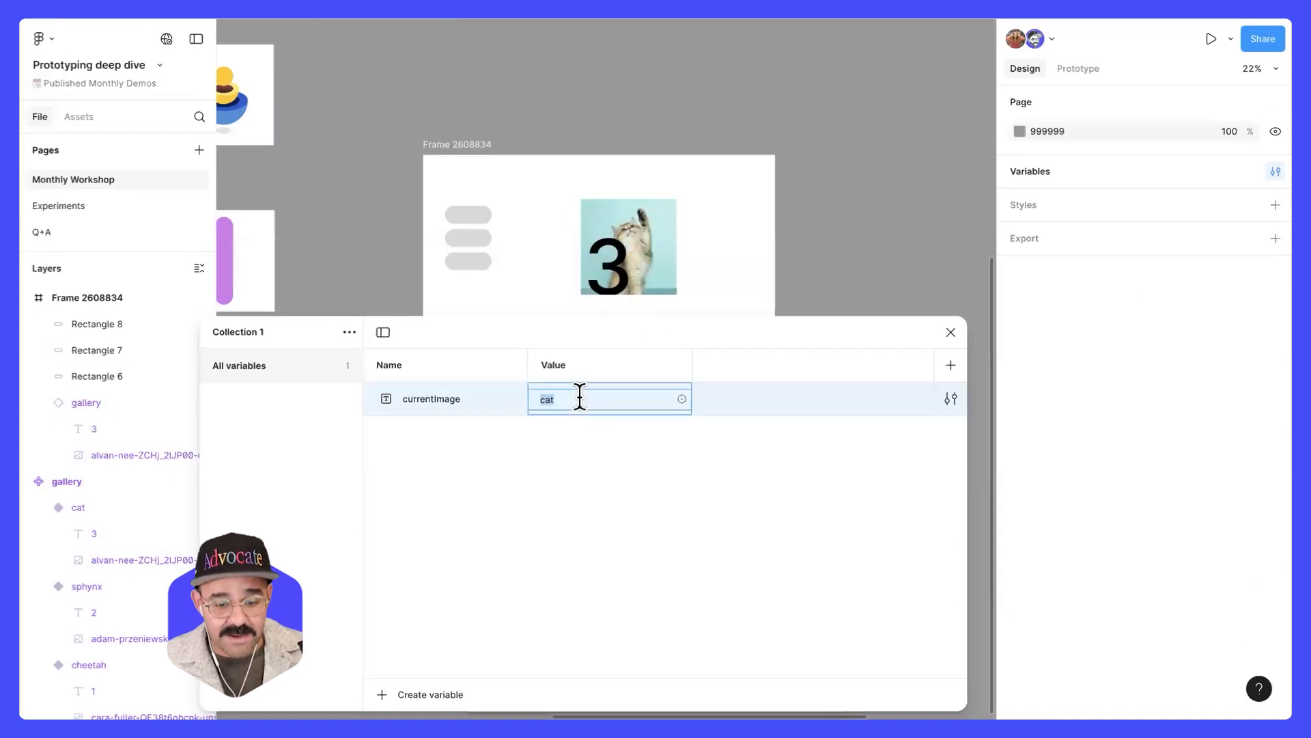
pyautogui.write('sphynx')
pyautogui.press('Return')
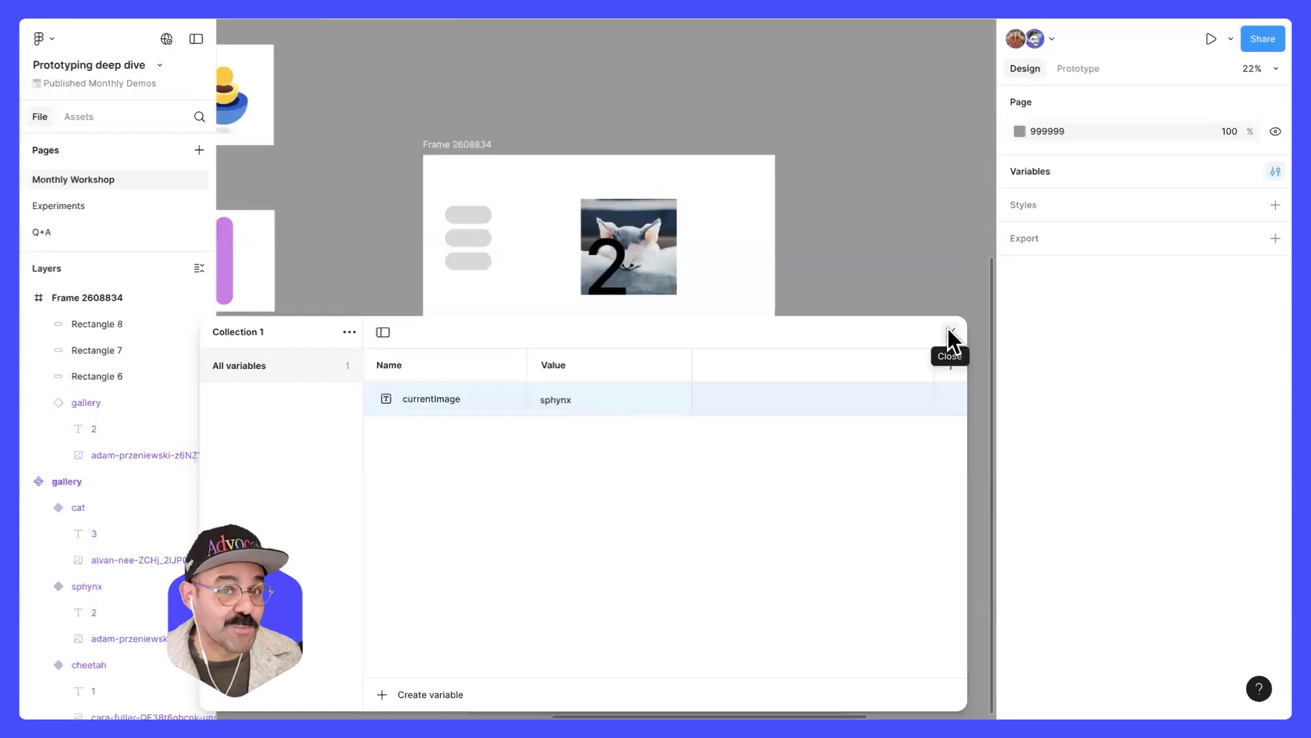
pyautogui.press('Escape')
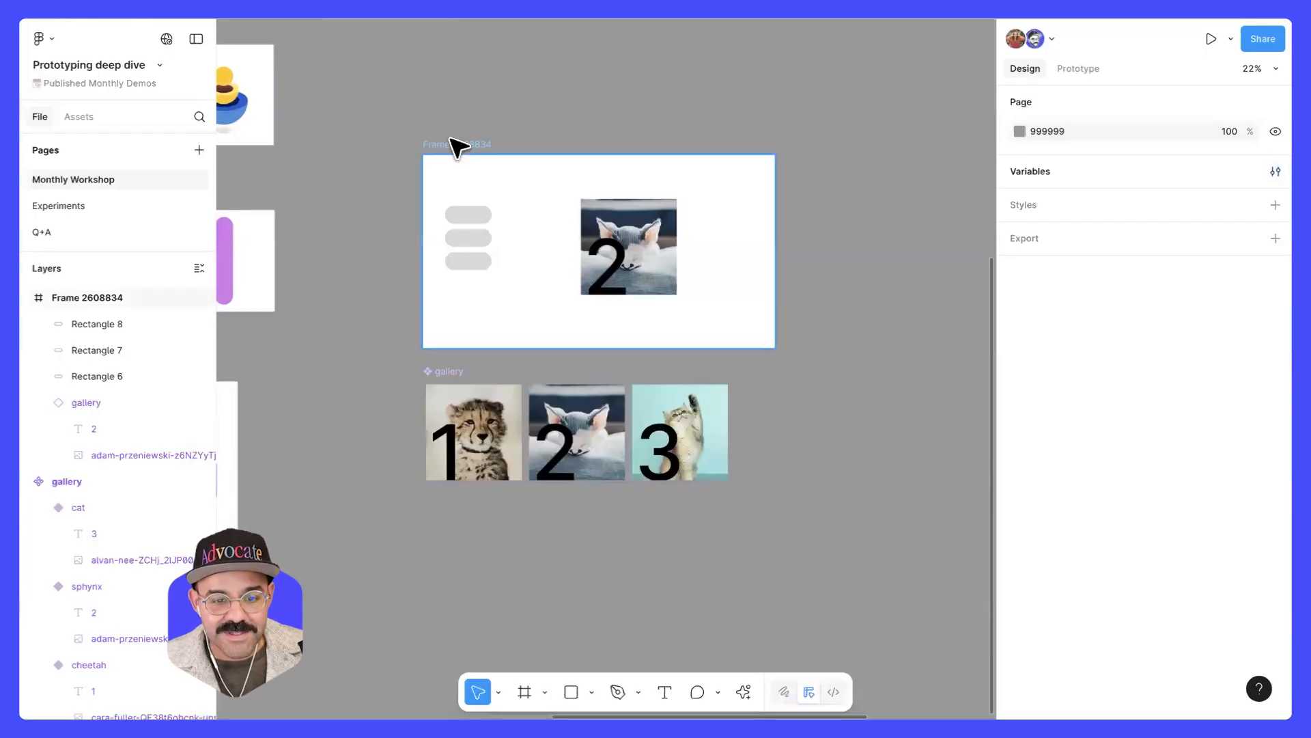
# - Test the second and third buttons in the inline preview of the gallery frame, then close the preview
pyautogui.click(455, 145)
pyautogui.hotkey('shift', 'space')
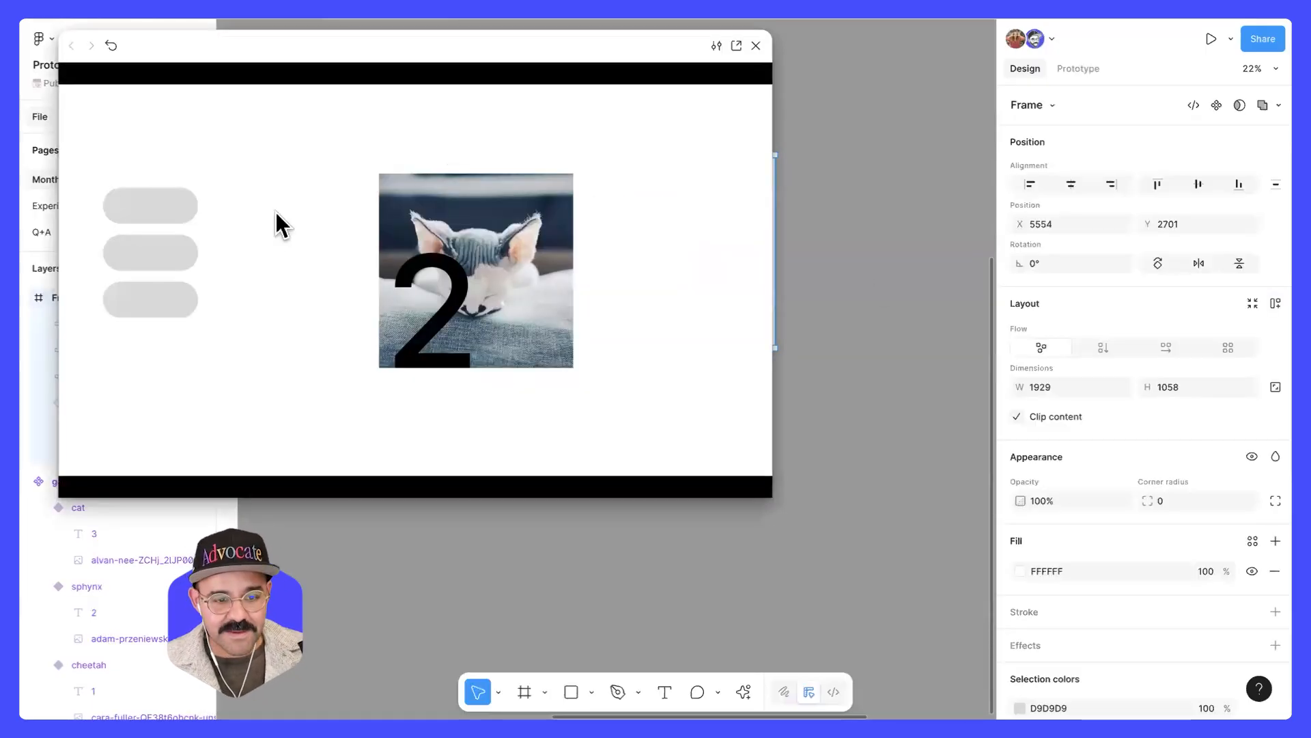
pyautogui.click(179, 263)
pyautogui.click(168, 311)
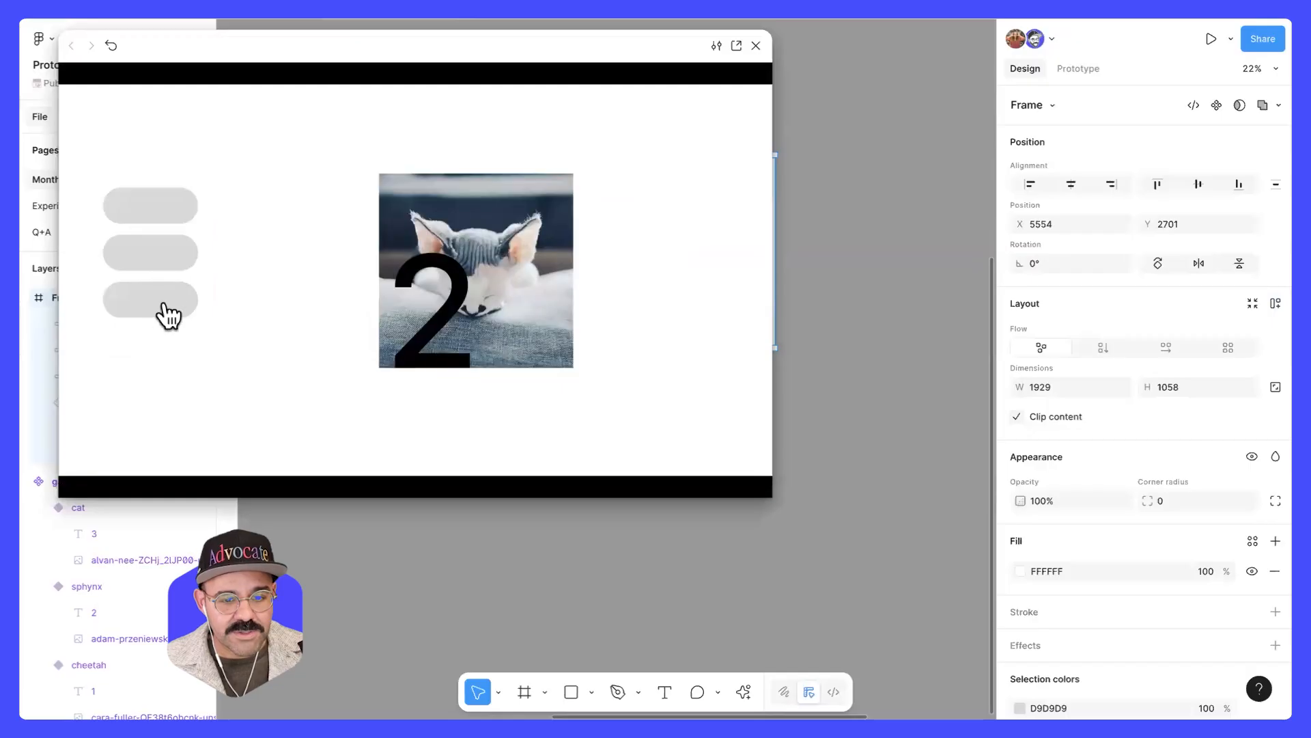
pyautogui.click(756, 46)
pyautogui.click(831, 126)
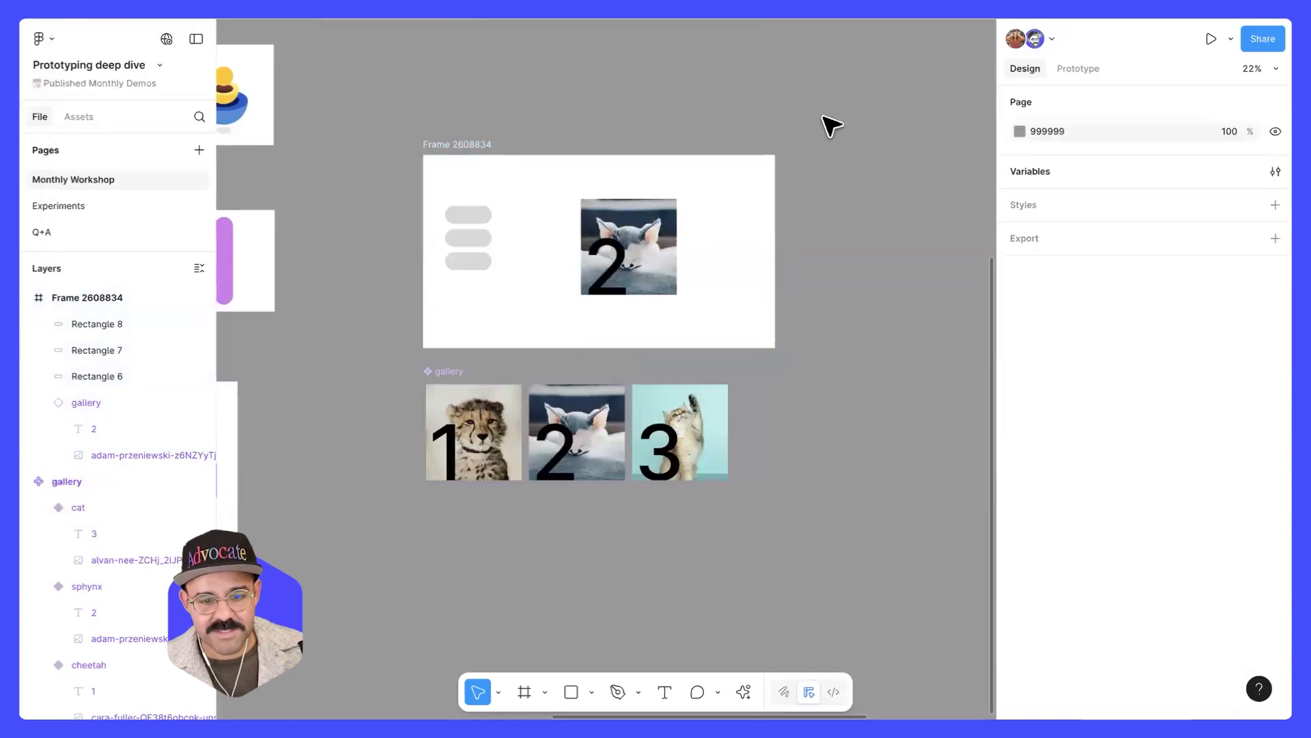
# - Switch to the Experiments page and watch the Grid Animation frame in an enlarged inline preview, then close it
pyautogui.scroll(-1, 827, 140)
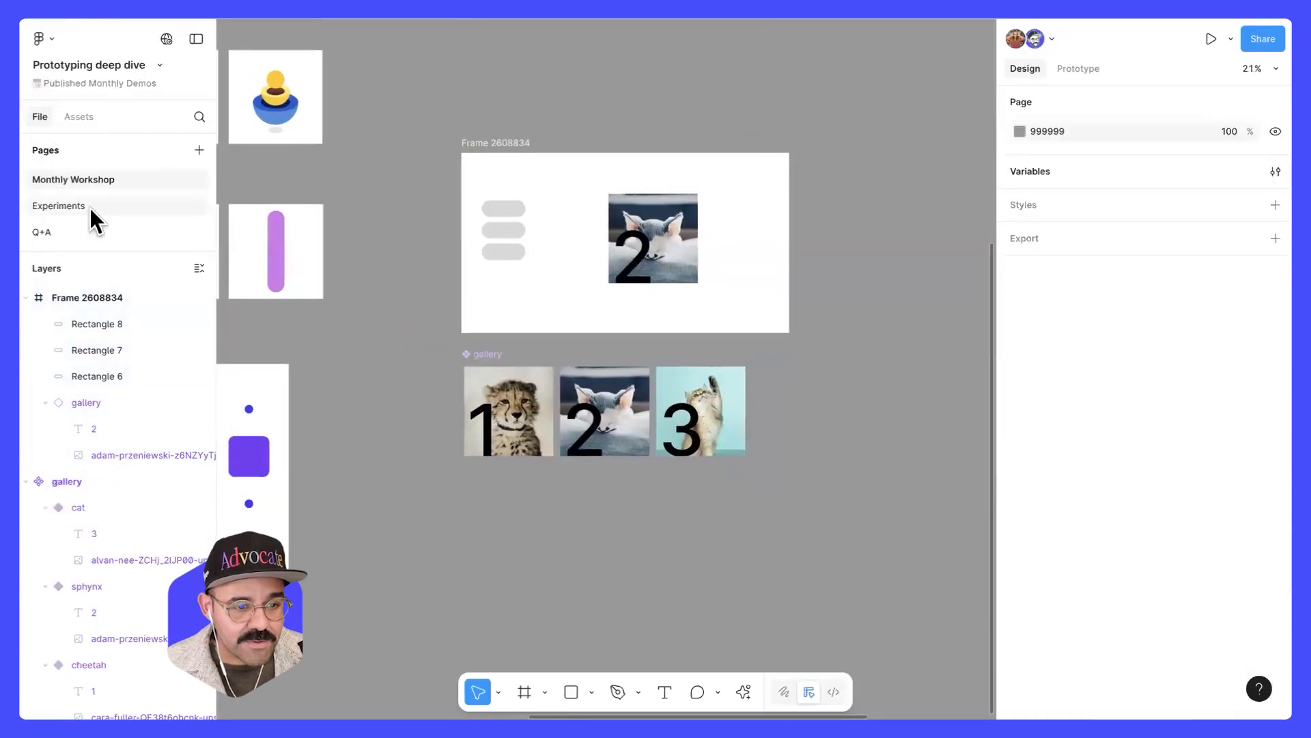
pyautogui.click(89, 207)
pyautogui.scroll(5, 466, 266)
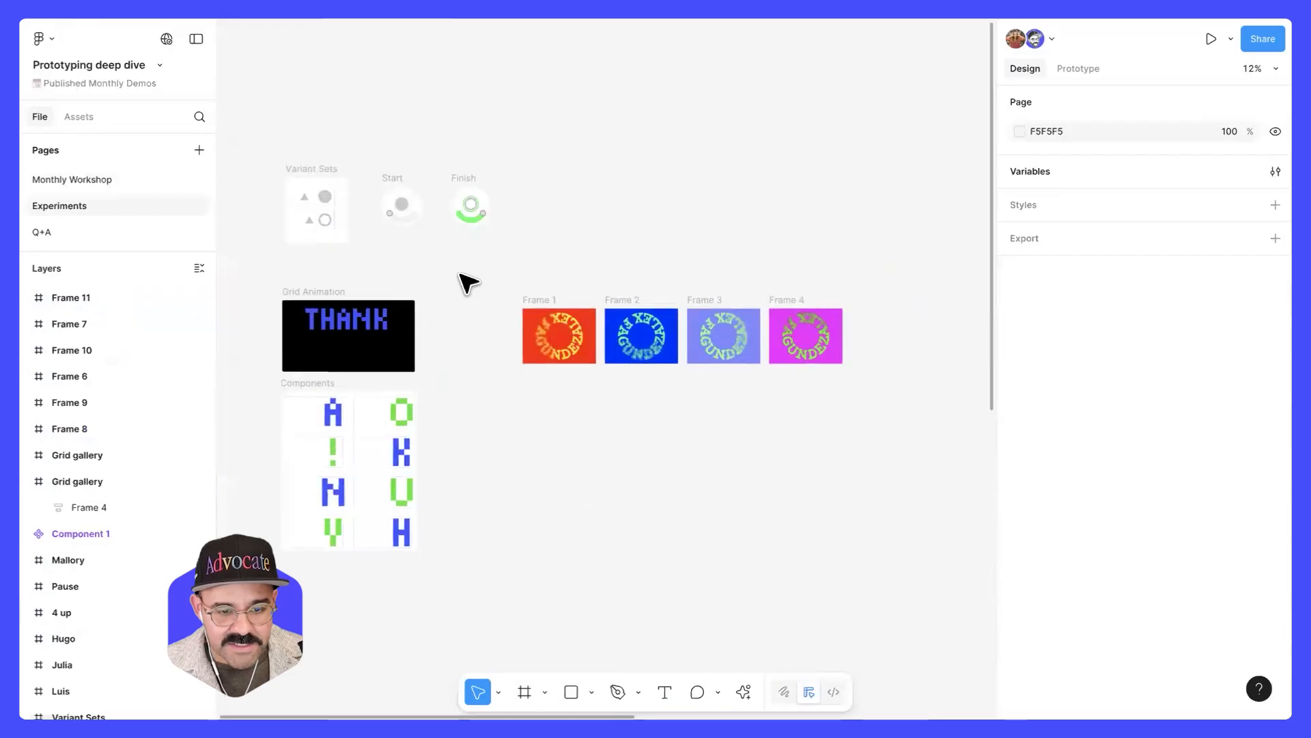
pyautogui.scroll(4, 552, 251)
pyautogui.moveTo(454, 278); pyautogui.dragTo(679, 184)
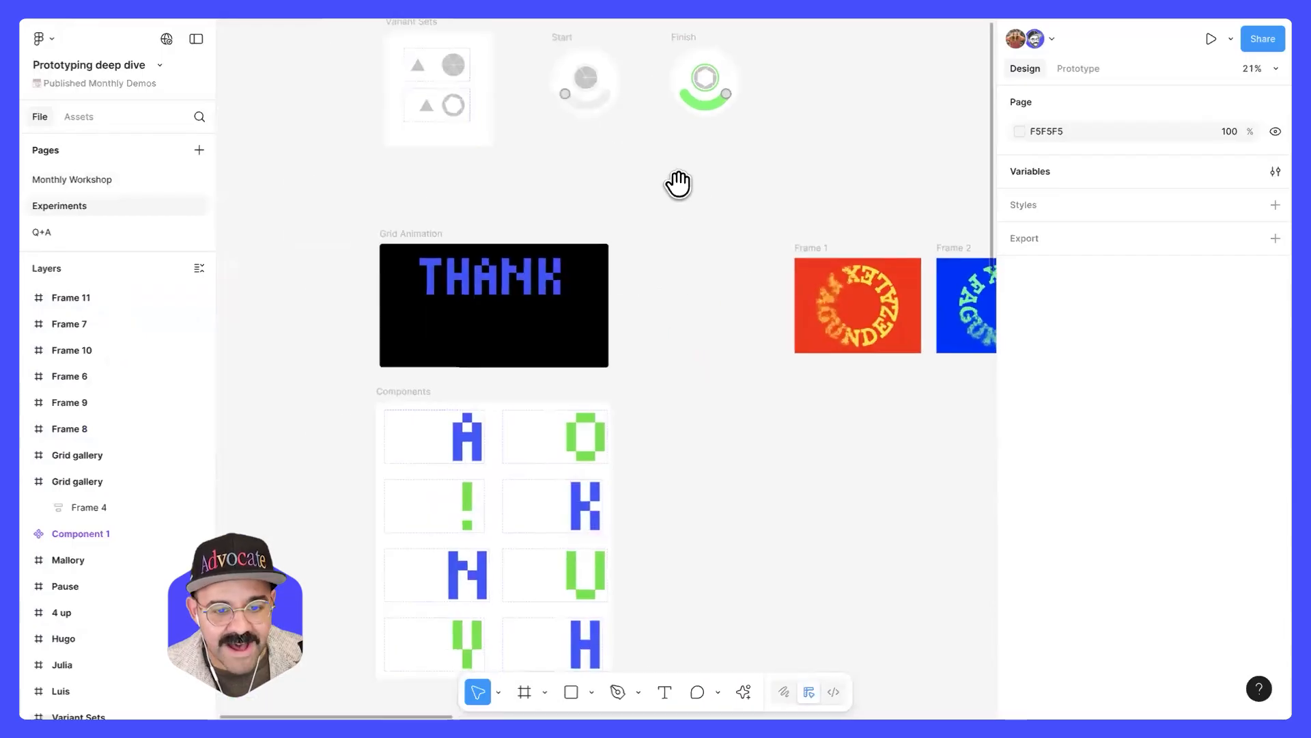
pyautogui.click(413, 209)
pyautogui.hotkey('shift', 'space')
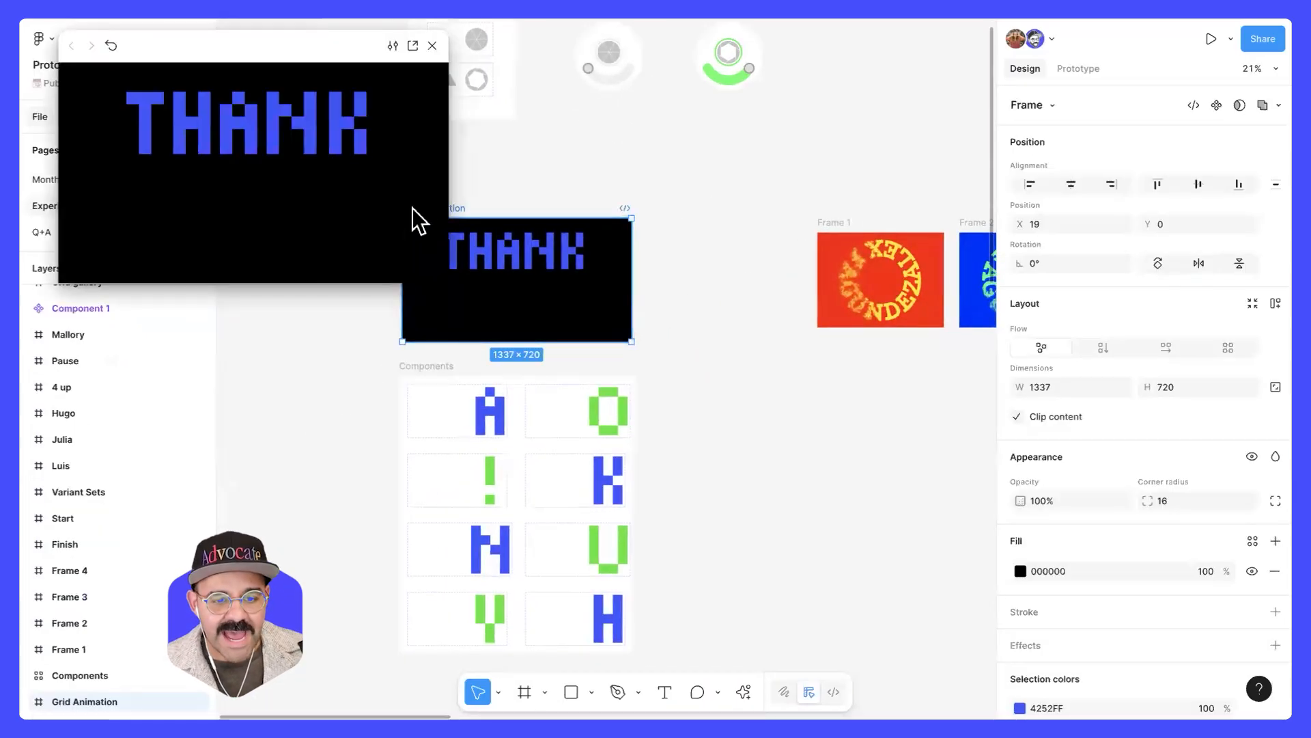
pyautogui.moveTo(694, 524); pyautogui.dragTo(695, 523)
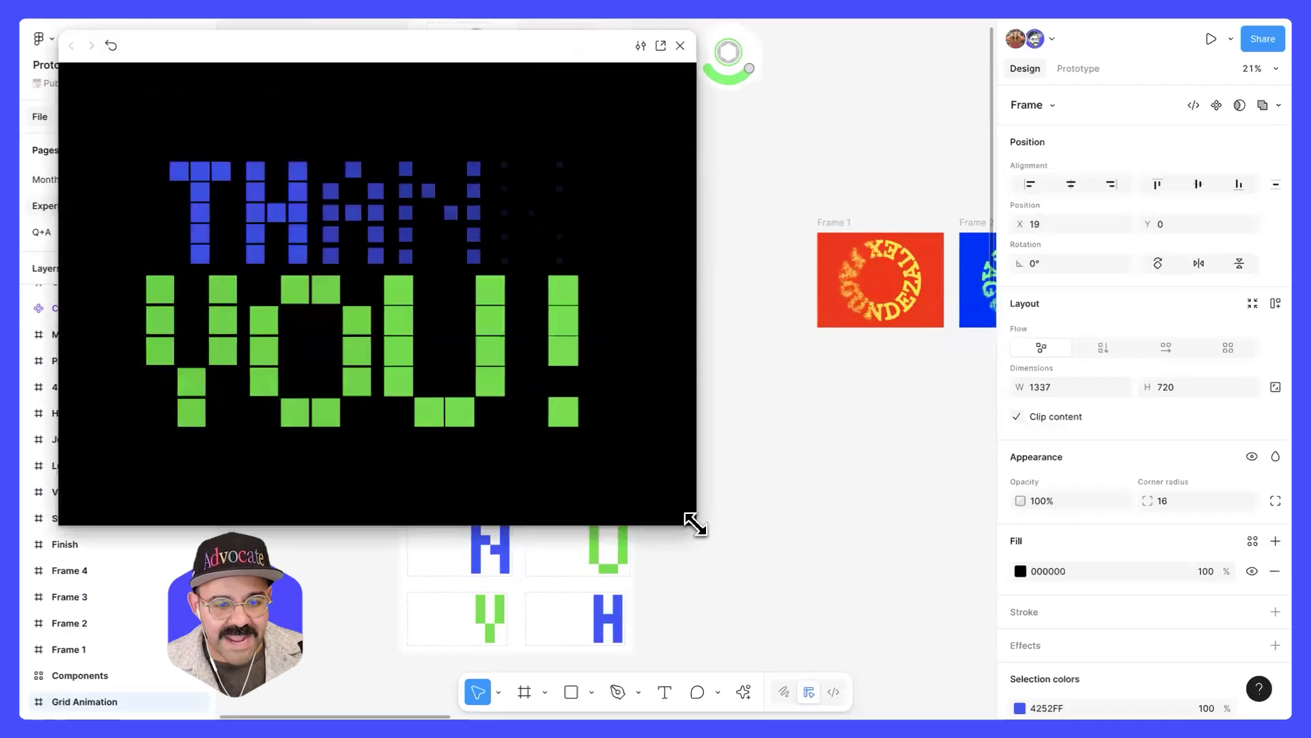
pyautogui.click(680, 46)
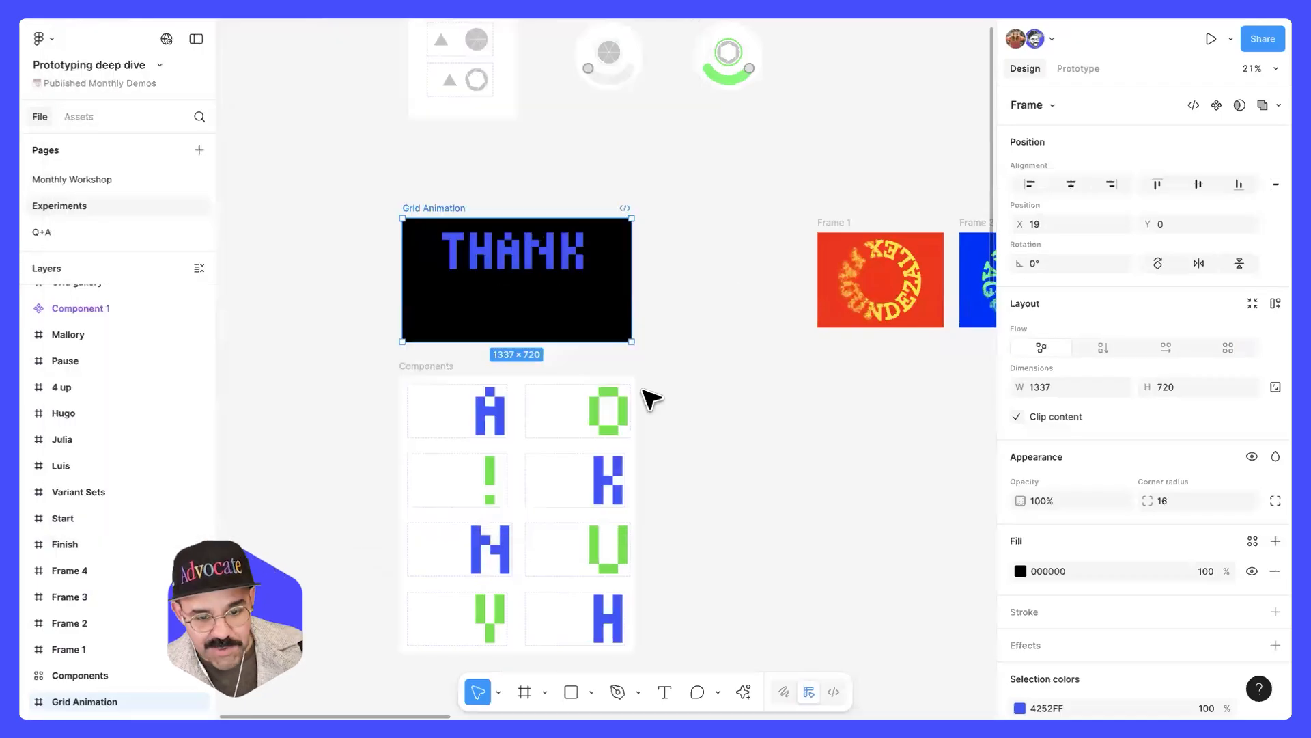
# - Draw a frame about 307 × 363 in the empty area beside the Grid Animation frame and give it a 2 × 2 grid layout
pyautogui.scroll(5, 566, 427)
pyautogui.scroll(-3, 577, 430)
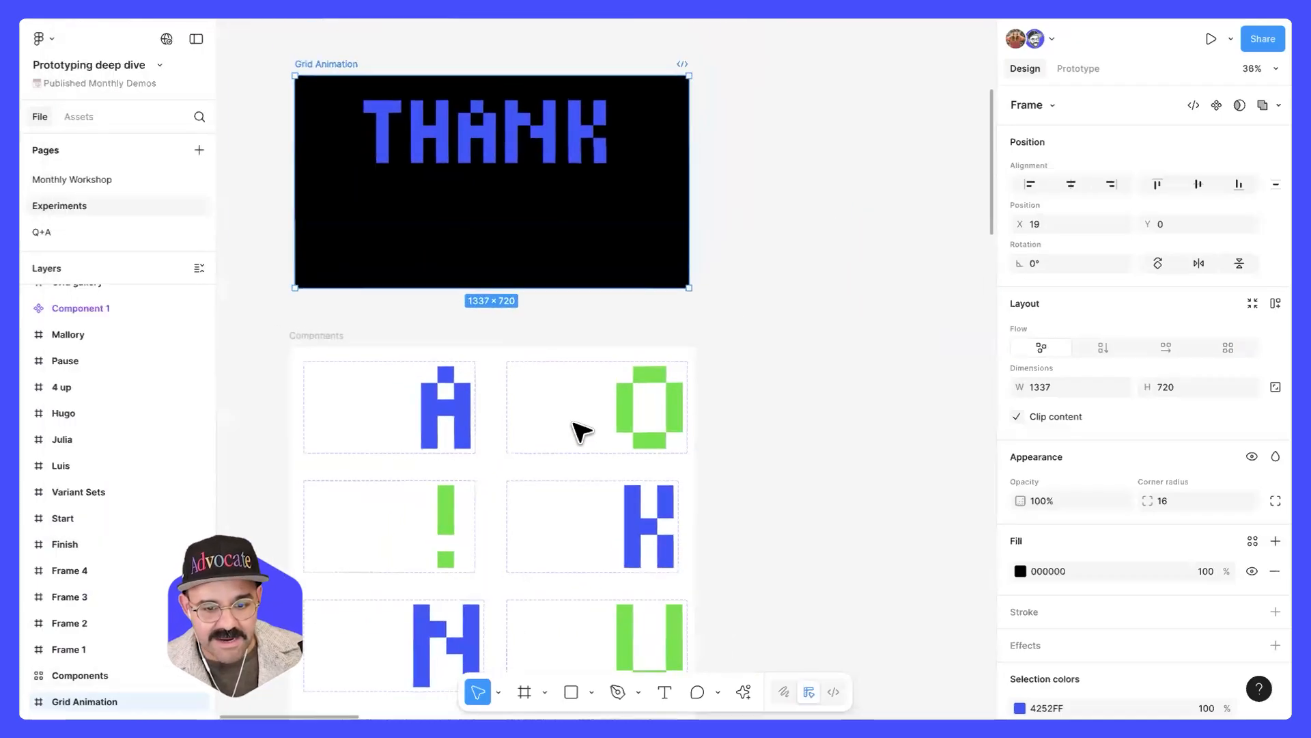
pyautogui.scroll(-2, 573, 425)
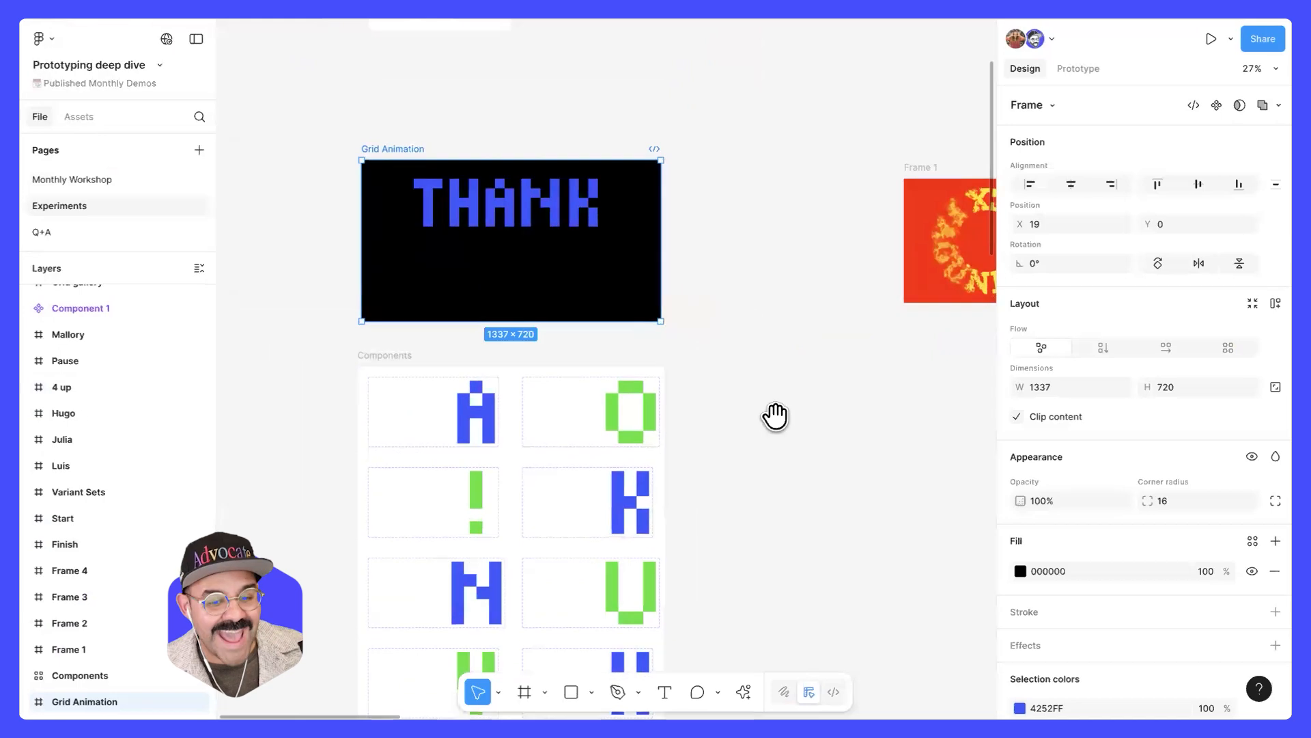
pyautogui.scroll(-2, 775, 416)
pyautogui.hscroll(-3, 770, 360)
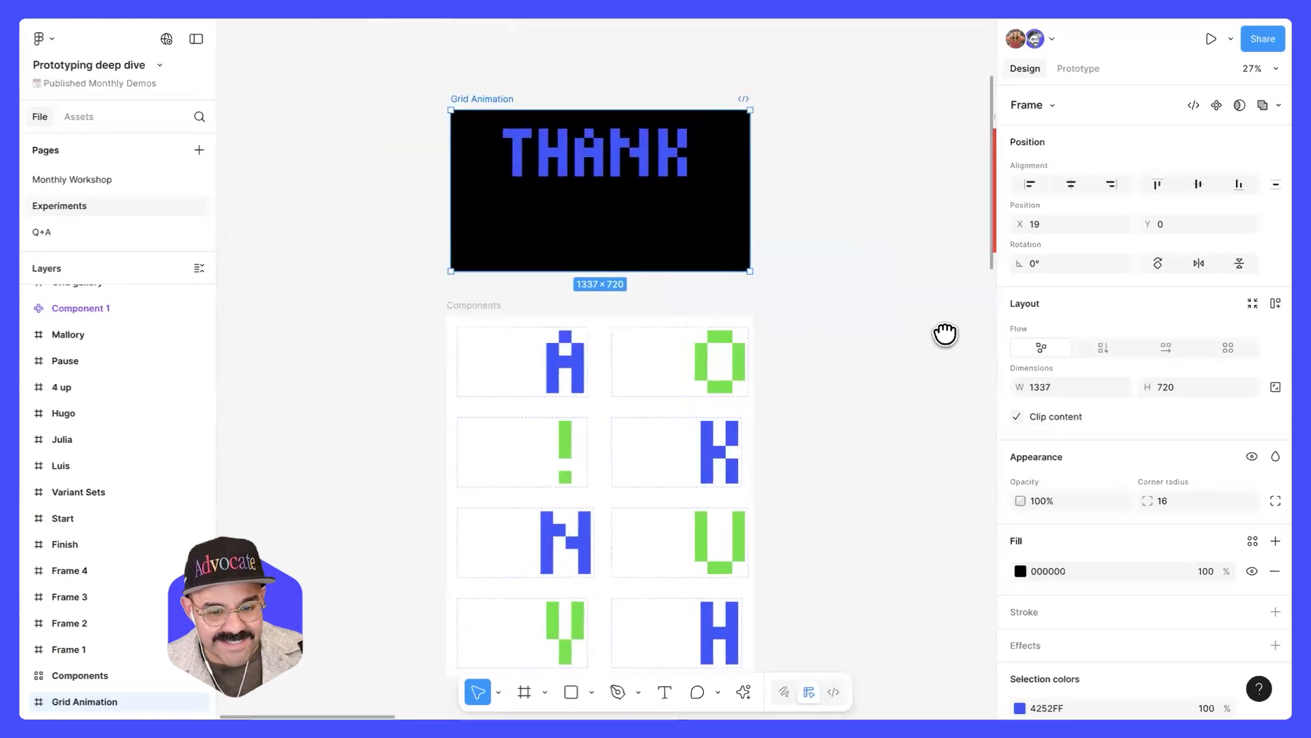
pyautogui.hscroll(-4, 433, 383)
pyautogui.press('f')
pyautogui.moveTo(309, 292); pyautogui.dragTo(377, 374)
pyautogui.click(1228, 347)
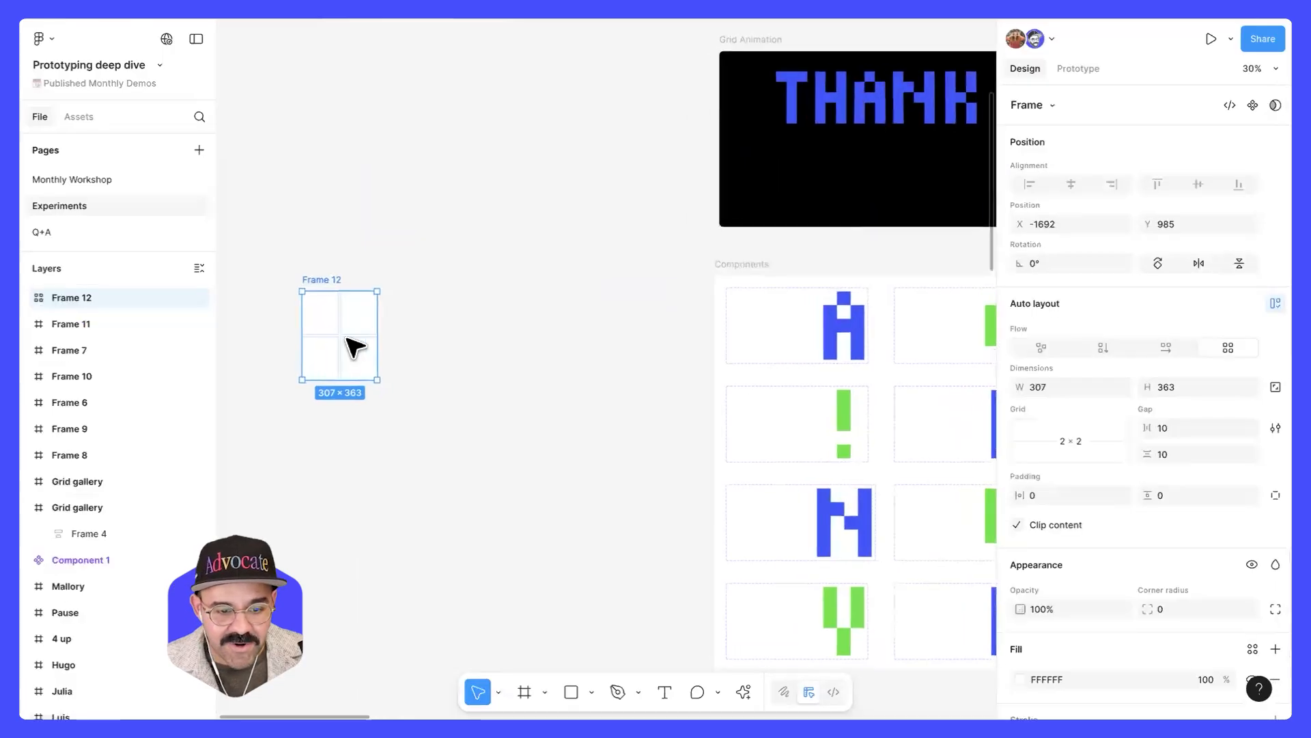
# - Duplicate the new grid frame beside the original at the same height
pyautogui.scroll(5, 351, 342)
pyautogui.moveTo(240, 221); pyautogui.dragTo(529, 243)
pyautogui.moveTo(390, 346); pyautogui.dragTo(534, 351)
pyautogui.hotkey('ctrl', 'z')
pyautogui.click(734, 367)
pyautogui.moveTo(700, 384); pyautogui.dragTo(781, 380)
# - Draw a rectangle in the first cell of Frame 12 and duplicate it three times to fill the grid
pyautogui.press('r')
pyautogui.moveTo(324, 92)
pyautogui.mouseDown()
pyautogui.moveTo(377, 155)
pyautogui.moveTo(338, 252)
pyautogui.mouseUp()
pyautogui.hotkey('ctrl', 'd')
pyautogui.hotkey('ctrl', 'd')
pyautogui.hotkey('ctrl', 'd')
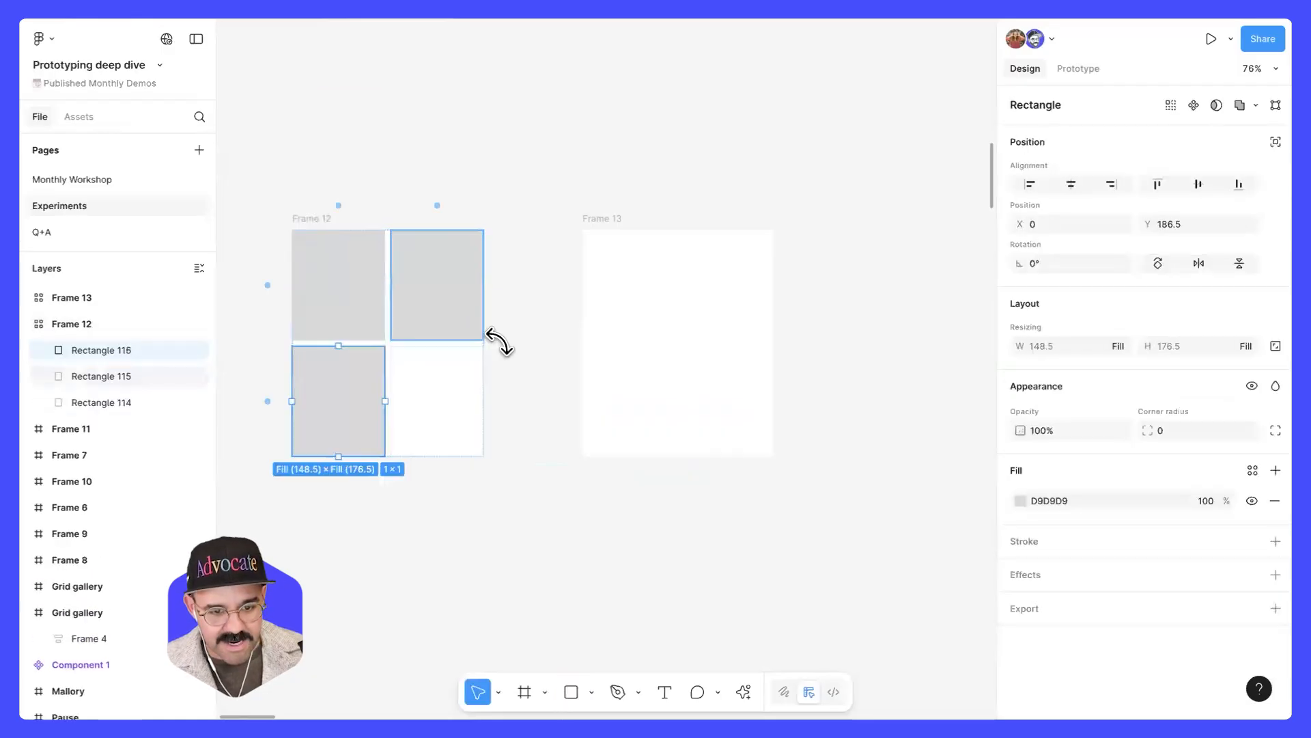
pyautogui.click(619, 283)
pyautogui.hotkey('ctrl', 'd')
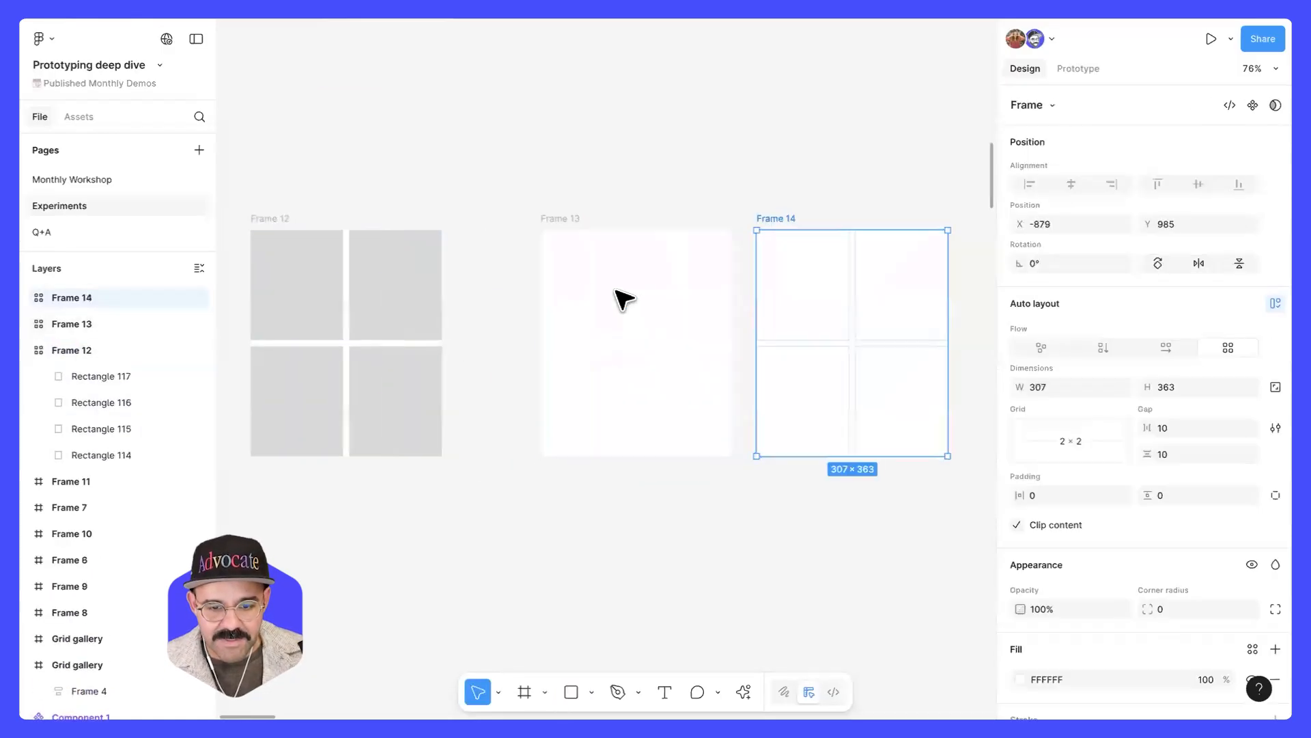
pyautogui.hotkey('ctrl', 'z')
# - Copy the four rectangles of Frame 12 and paste them into the grid of Frame 13
pyautogui.click(301, 295)
pyautogui.keyDown('shift'); pyautogui.click(395, 294); pyautogui.keyUp('shift')
pyautogui.keyDown('shift'); pyautogui.click(396, 399); pyautogui.keyUp('shift')
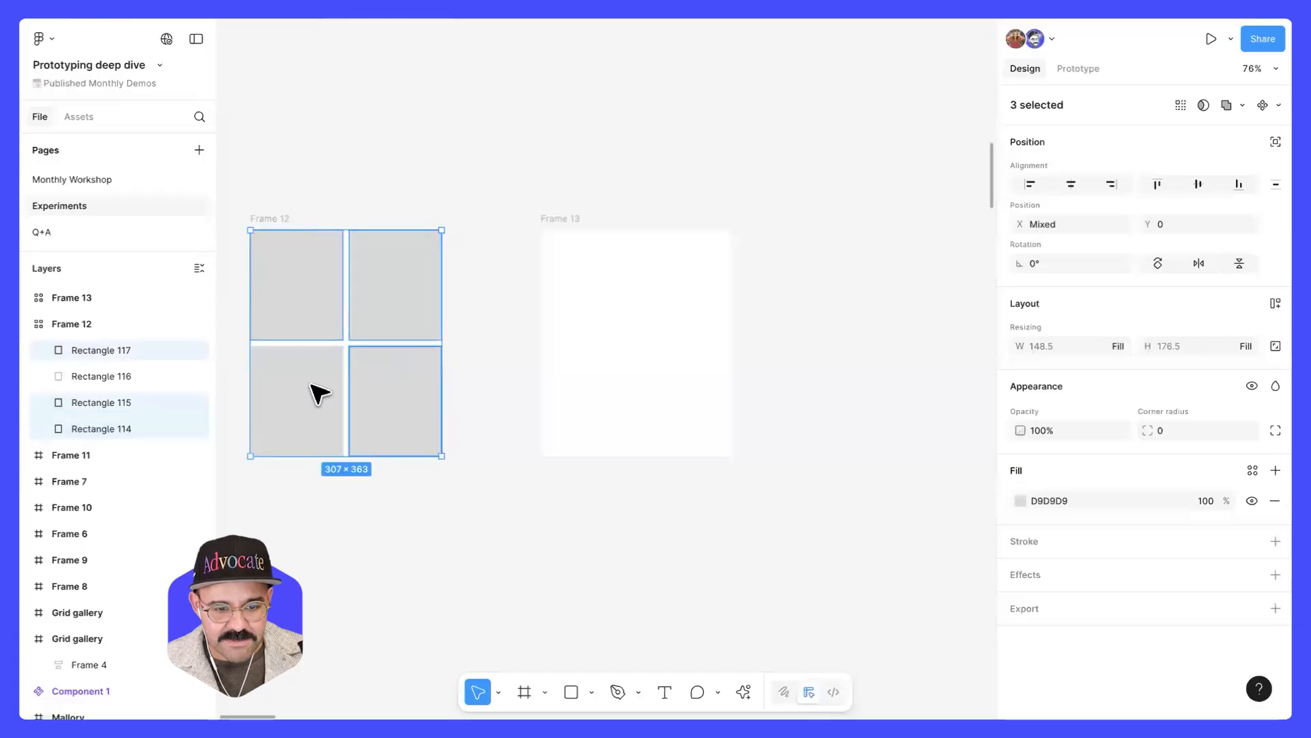
pyautogui.keyDown('shift'); pyautogui.click(316, 392); pyautogui.keyUp('shift')
pyautogui.hotkey('ctrl', 'c')
pyautogui.click(583, 296)
pyautogui.hotkey('ctrl', 'v')
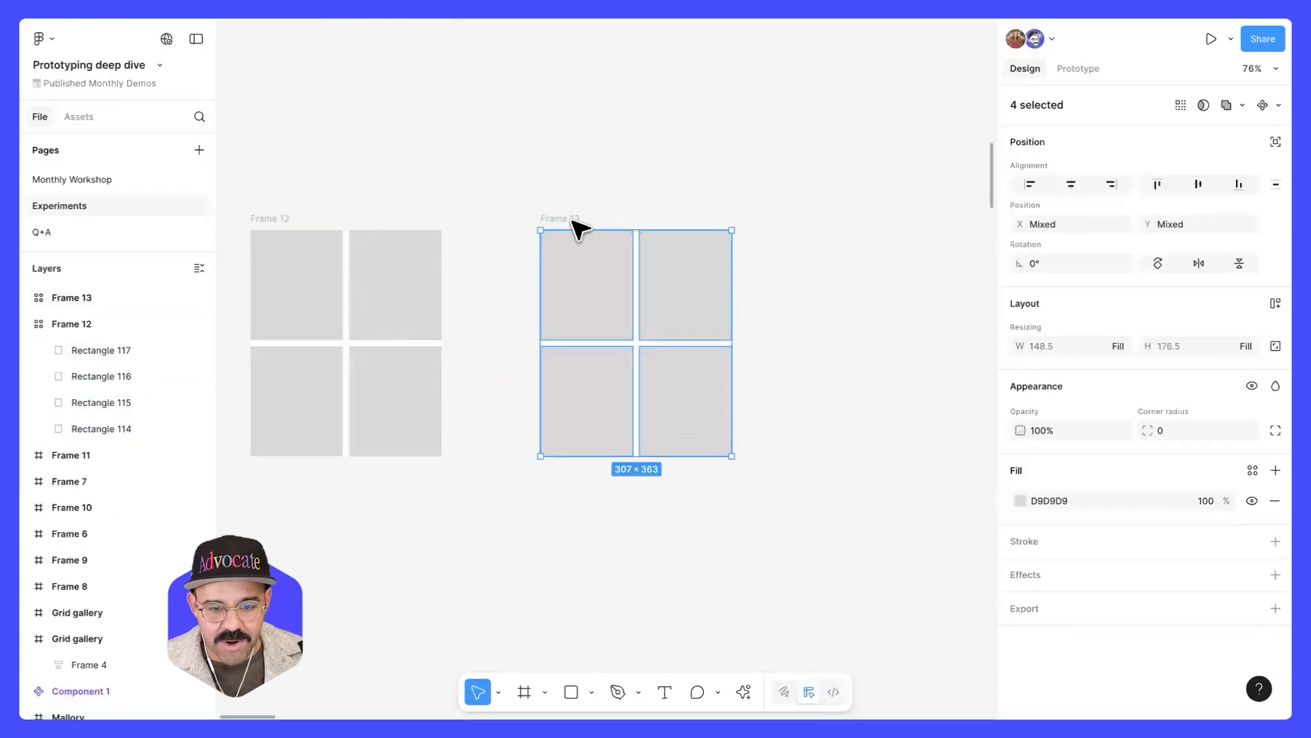
# - Move Frame 13 to X -1271 and set its gaps to 106 and 162 and its paddings to 49 horizontal and 80 vertical
pyautogui.moveTo(571, 219); pyautogui.dragTo(544, 219)
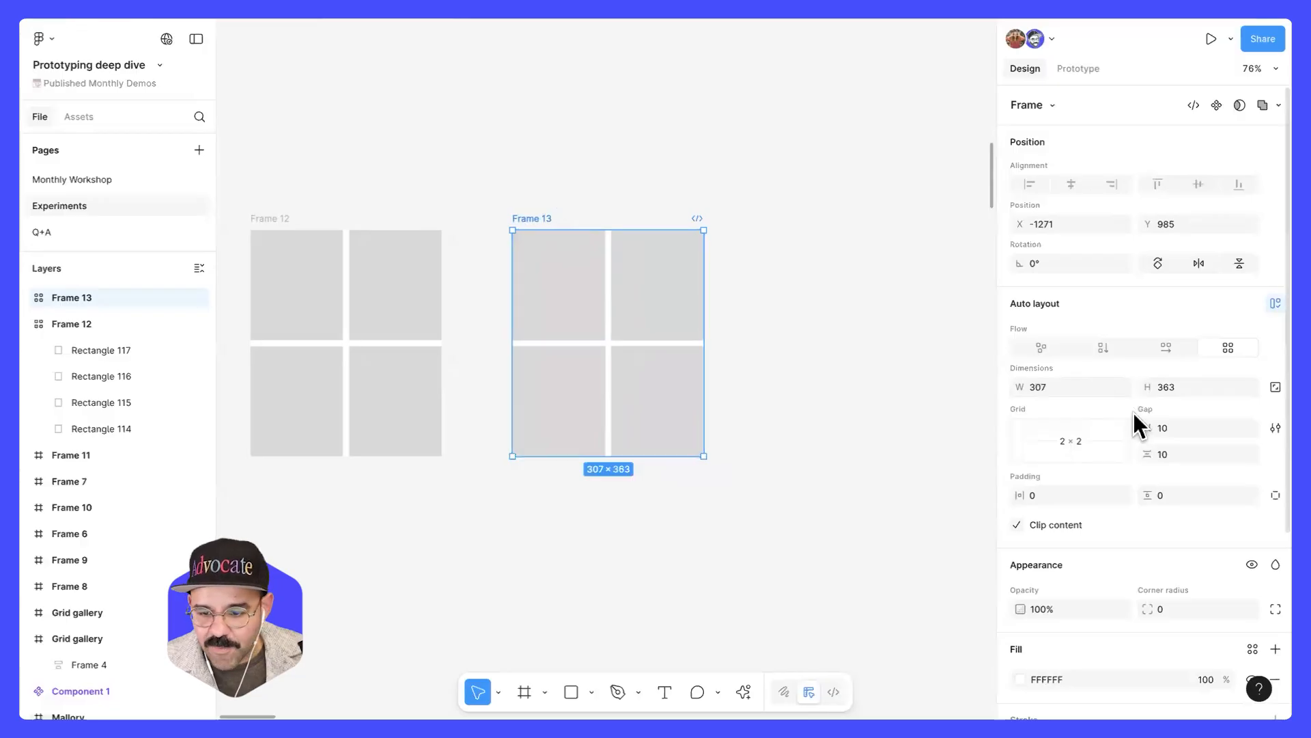
pyautogui.moveTo(1149, 426); pyautogui.dragTo(1275, 493)
pyautogui.moveTo(1020, 495); pyautogui.dragTo(1107, 499)
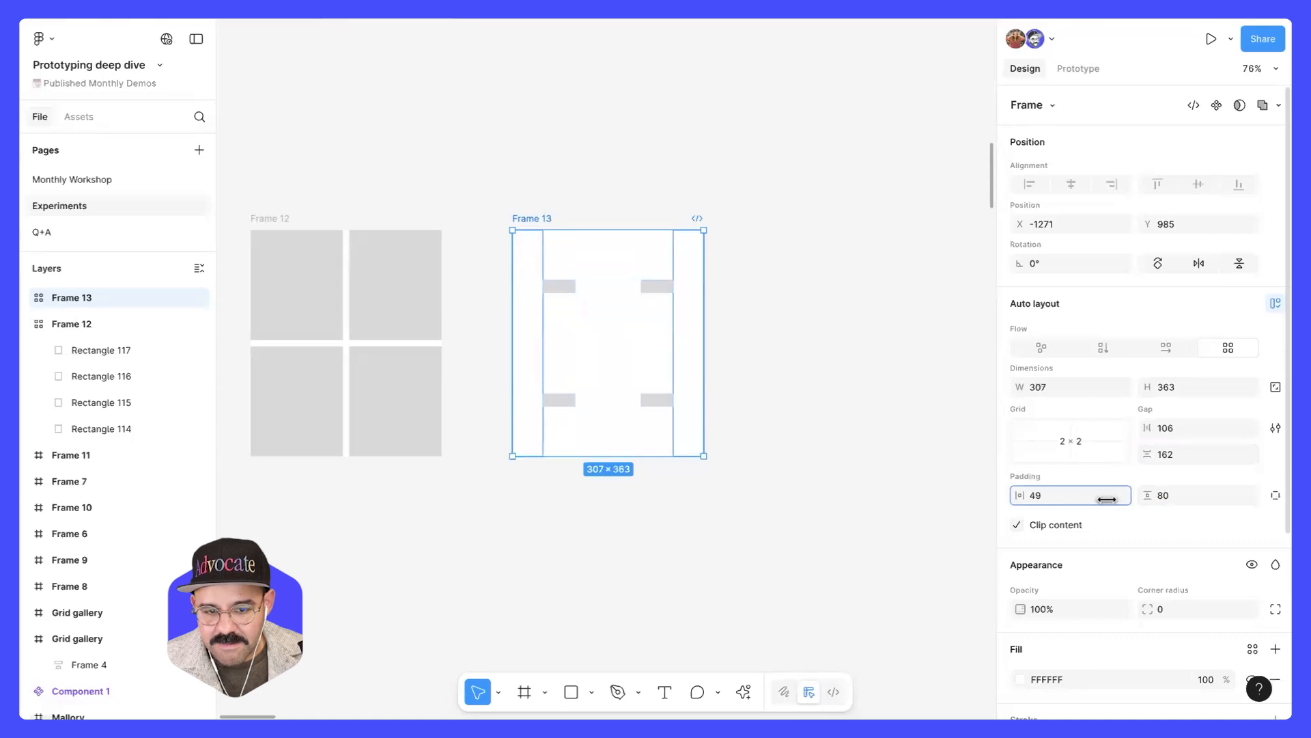
pyautogui.click(451, 435)
pyautogui.click(280, 214)
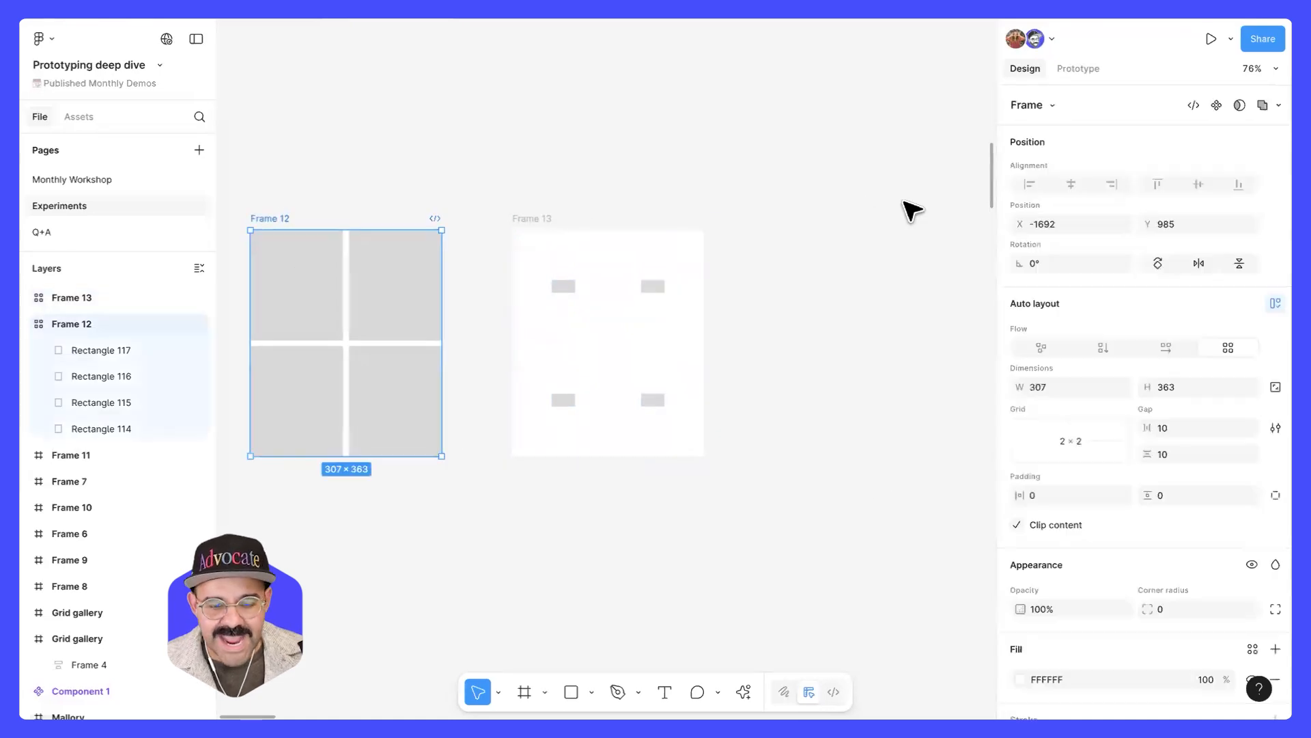
# - Move Frame 13 farther from Frame 12 and enclose Frame 12 in a new frame about 477 × 595
pyautogui.click(624, 195)
pyautogui.hscroll(-4, 623, 196)
pyautogui.moveTo(656, 228); pyautogui.dragTo(783, 234)
pyautogui.press('Escape')
pyautogui.scroll(-2, 683, 208)
pyautogui.press('f')
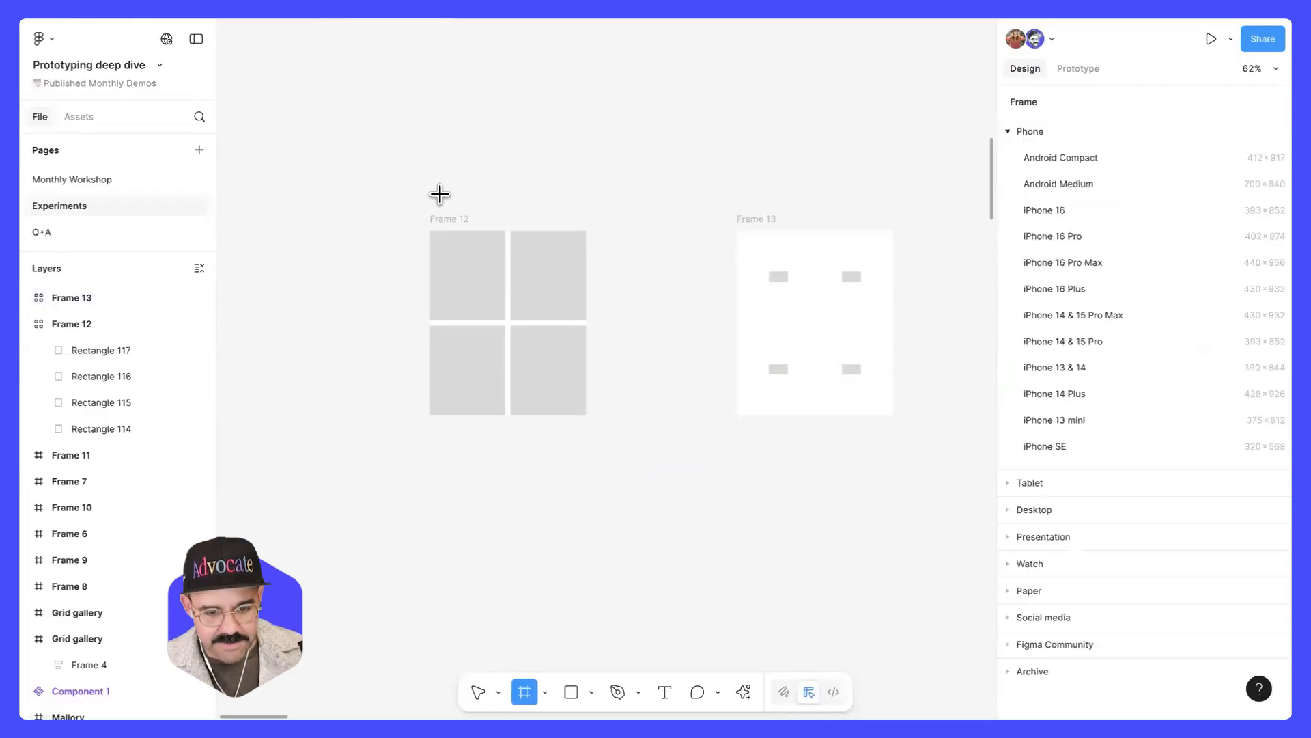
pyautogui.moveTo(389, 173); pyautogui.dragTo(632, 475)
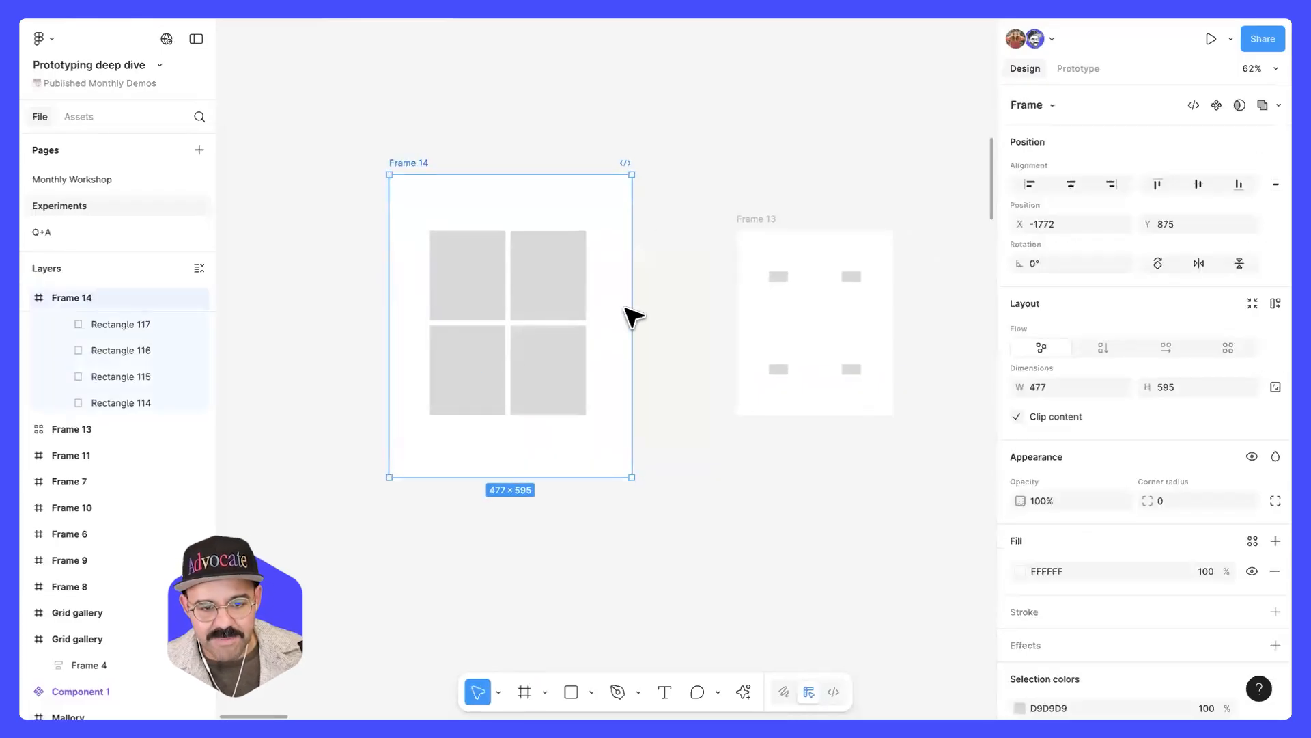
# - Move the enclosing Frame 14 away from Frame 13 to about X -2093, Y 875
pyautogui.click(678, 205)
pyautogui.click(424, 168)
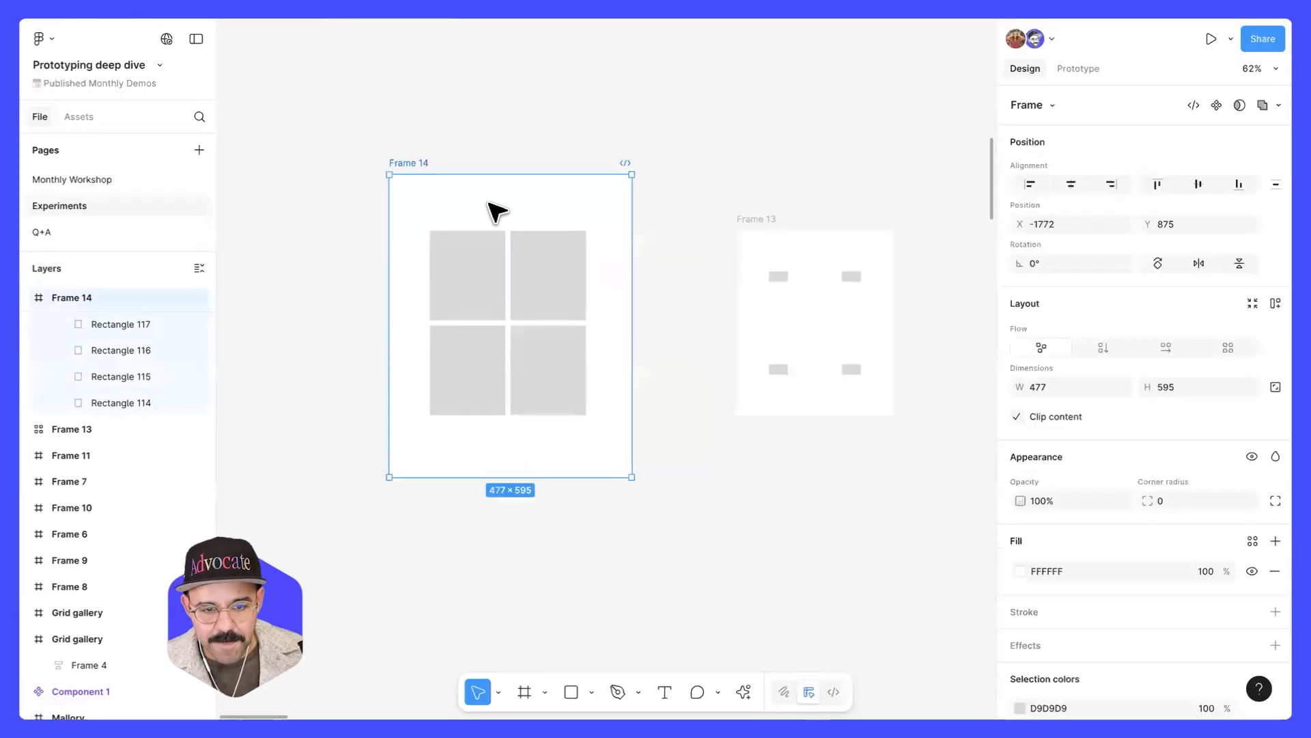
pyautogui.moveTo(405, 164); pyautogui.dragTo(242, 164)
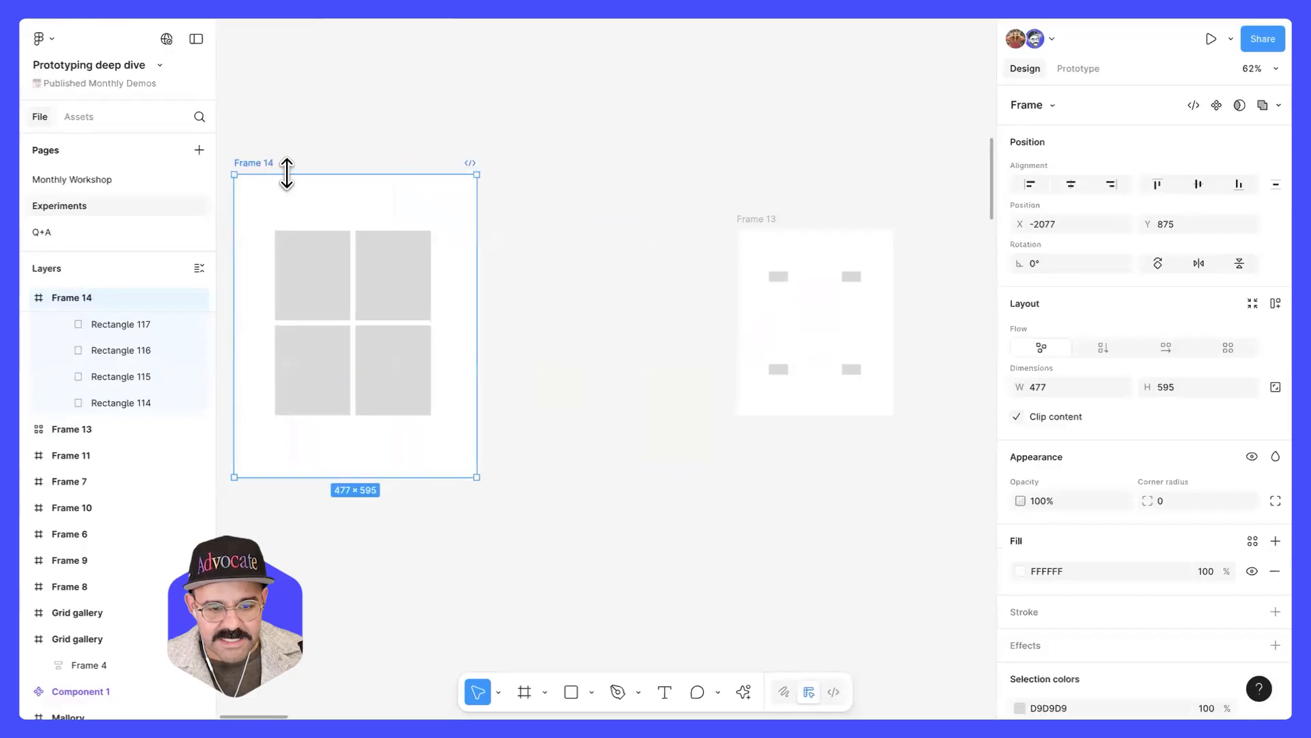
pyautogui.moveTo(338, 132); pyautogui.dragTo(350, 130)
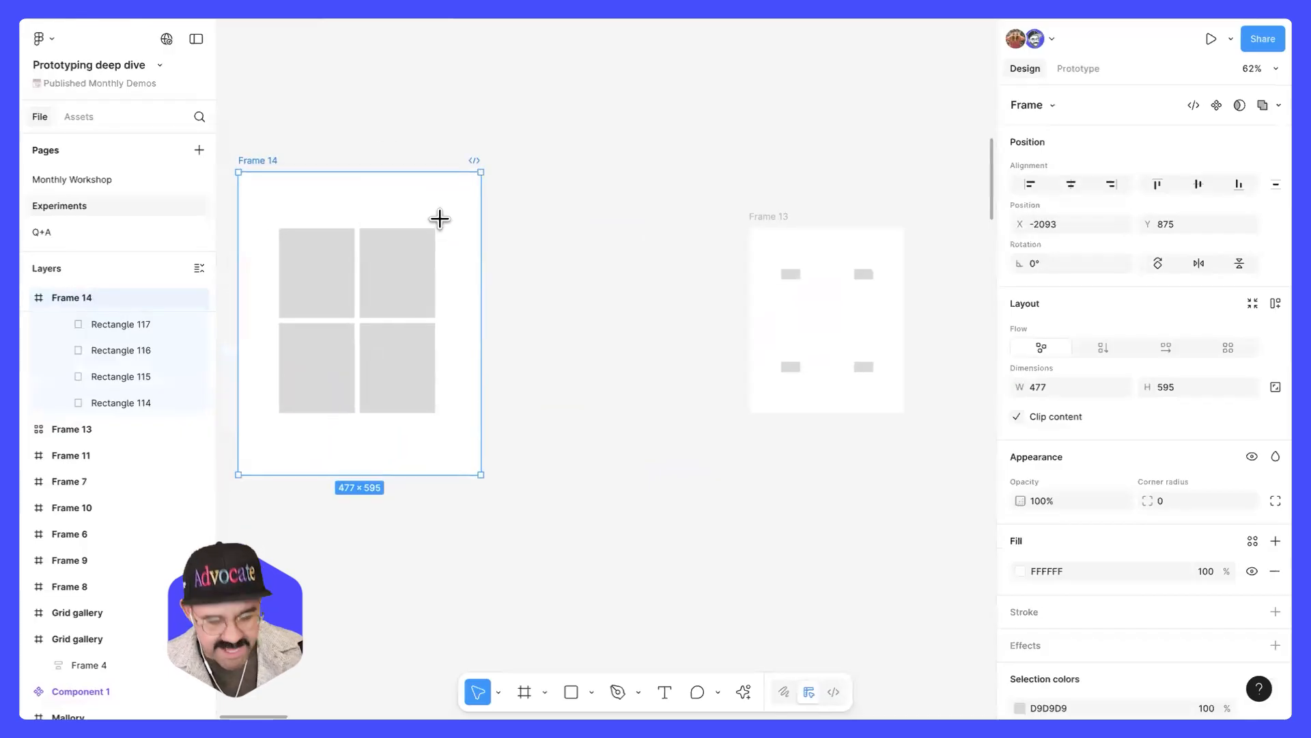
# - Create a second frame of 477 × 595 beside Frame 14
pyautogui.press('f')
pyautogui.click(511, 323)
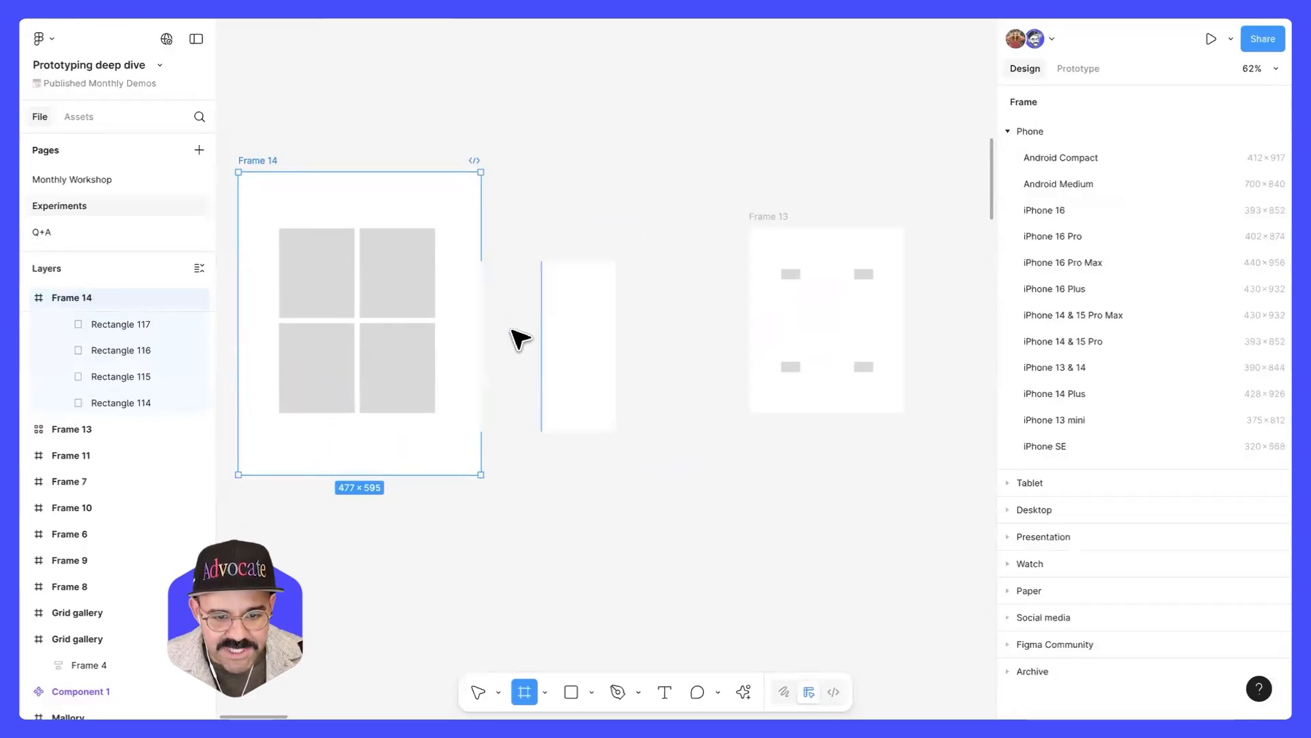
pyautogui.press('Escape')
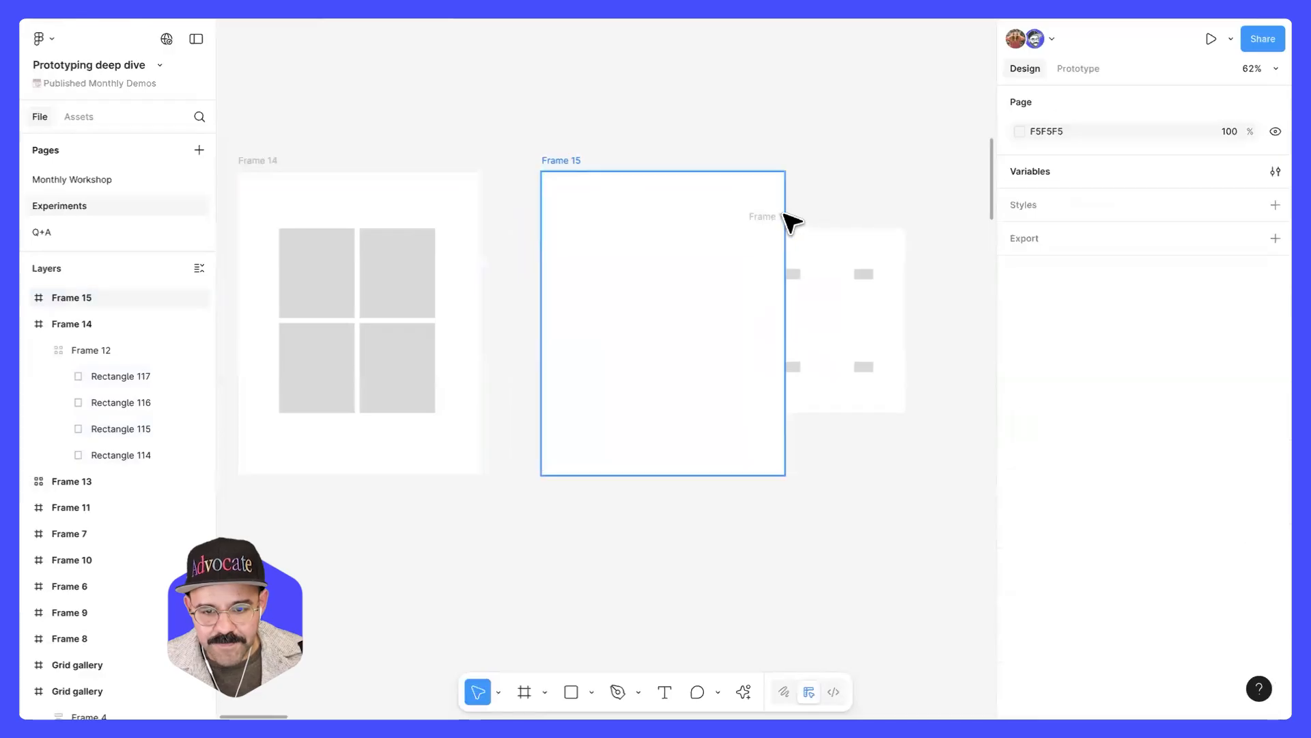
# - Move the Frame 13 grid into Frame 15 and position it at about X 85, Y 116
pyautogui.click(792, 234)
pyautogui.hotkey('ctrl', 'x')
pyautogui.click(558, 161)
pyautogui.hotkey('ctrl', 'v')
pyautogui.moveTo(777, 250); pyautogui.dragTo(654, 223)
pyautogui.press('space')
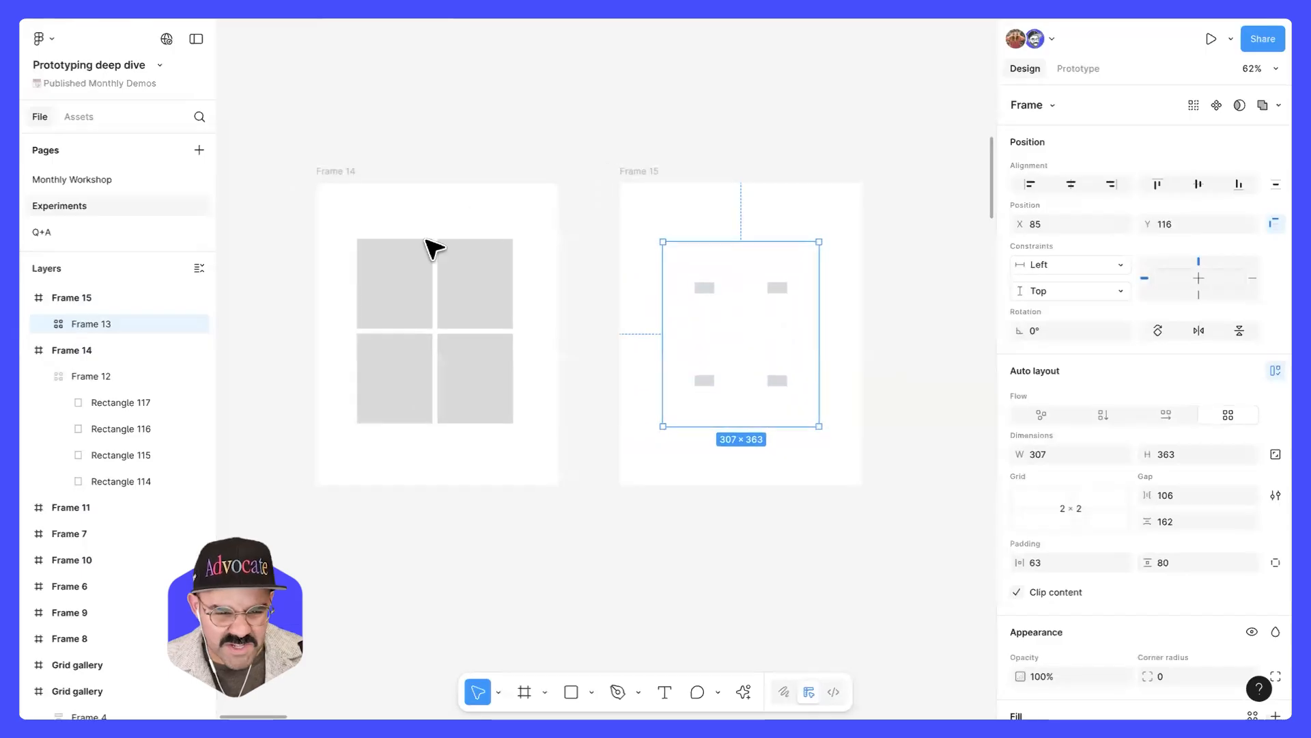
# - Rename the nested frames in both Frame 15 and Frame 14 as grid
pyautogui.click(64, 374)
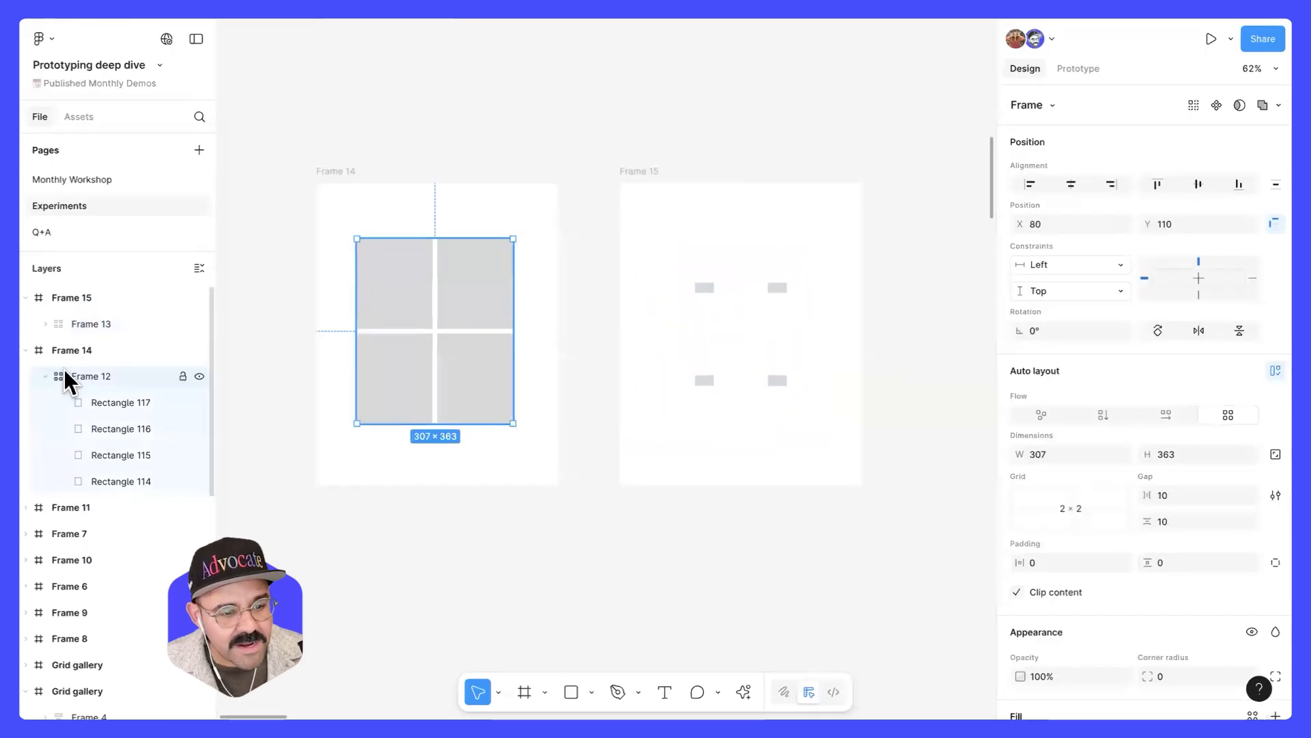
pyautogui.click(44, 324)
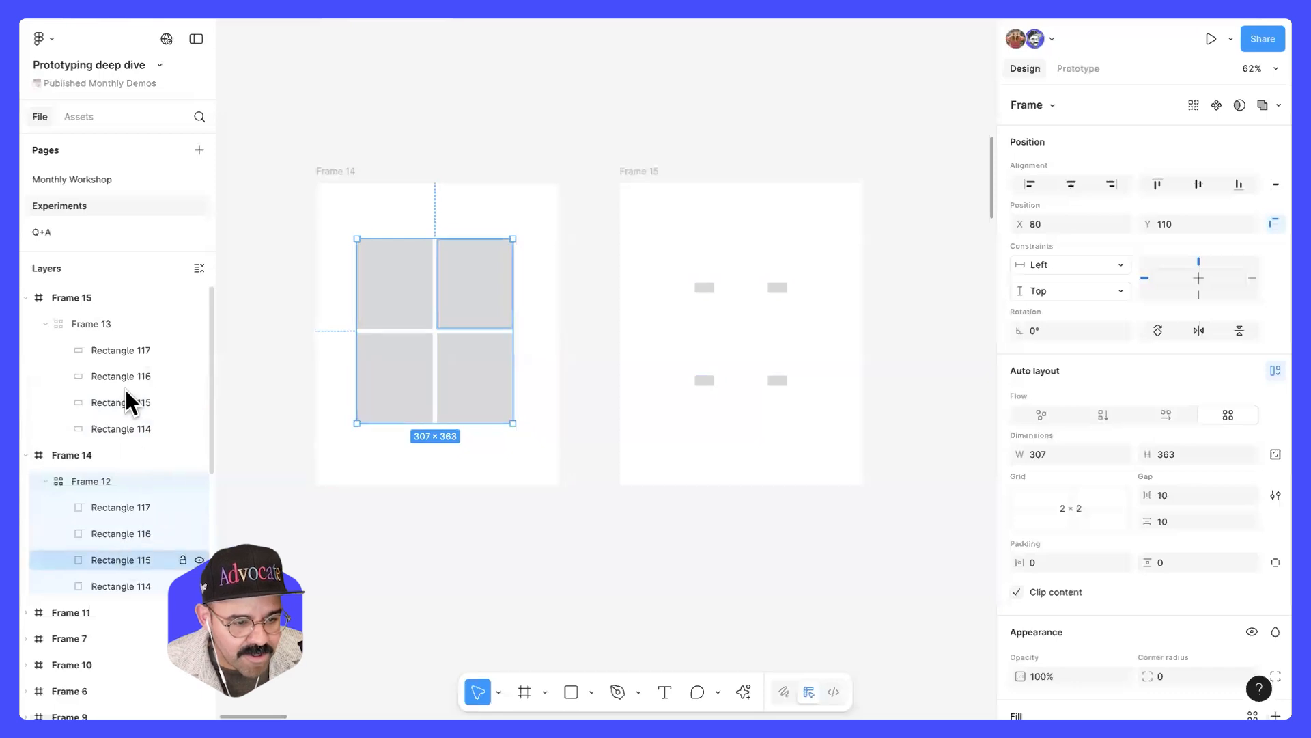
pyautogui.click(130, 352)
pyautogui.keyDown('shift'); pyautogui.click(128, 428); pyautogui.keyUp('shift')
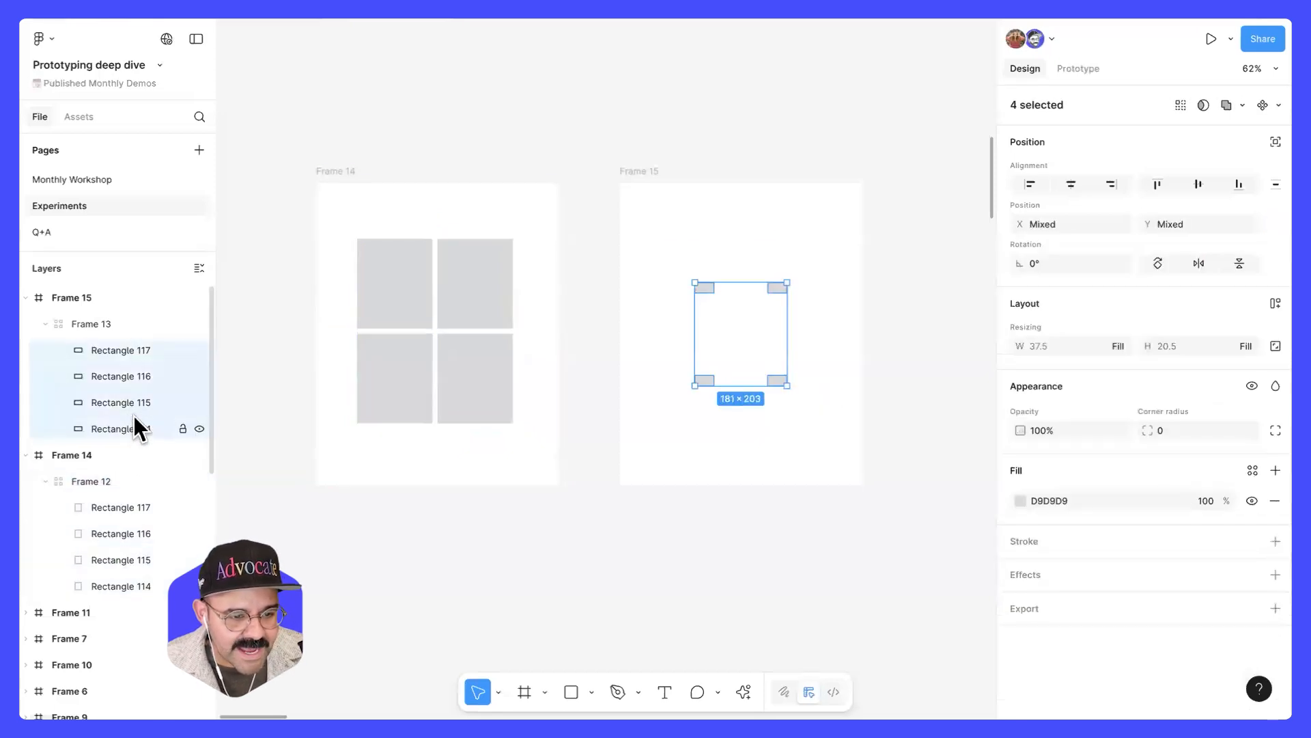
pyautogui.doubleClick(97, 323)
pyautogui.write('gr')
pyautogui.press('Return')
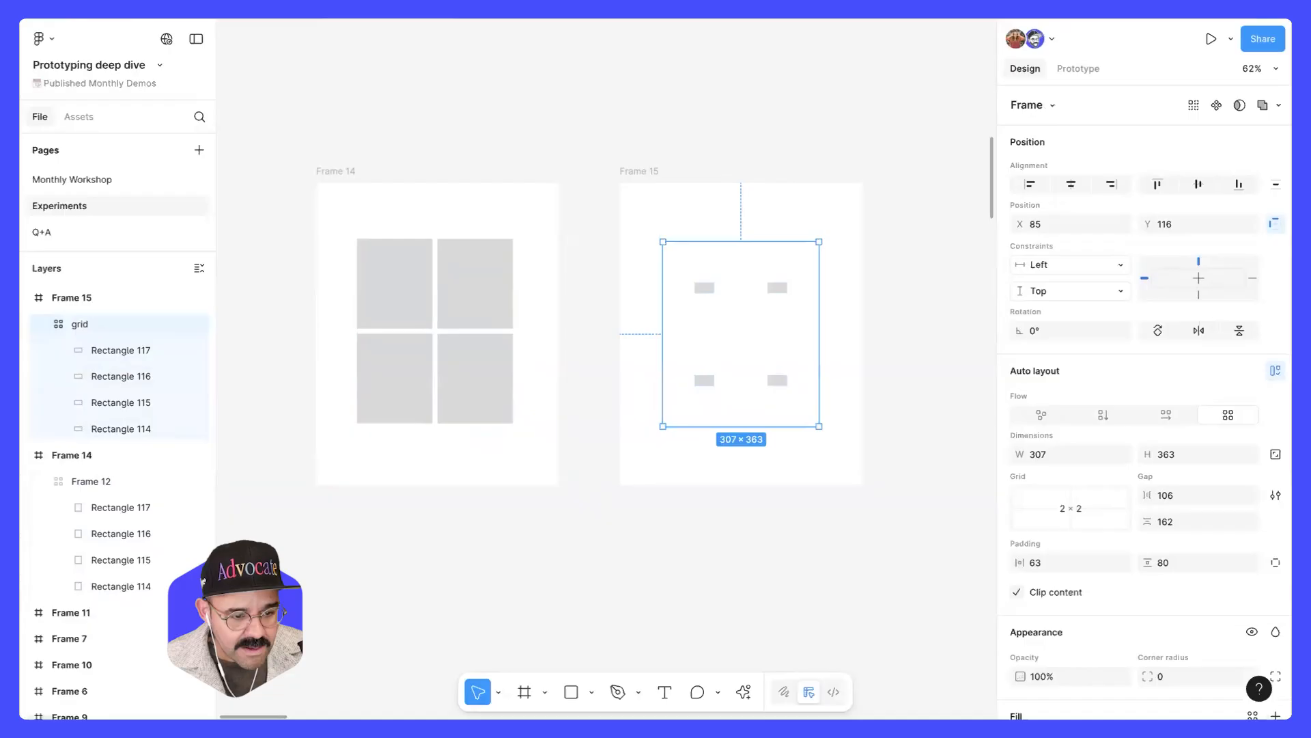
pyautogui.doubleClick(91, 480)
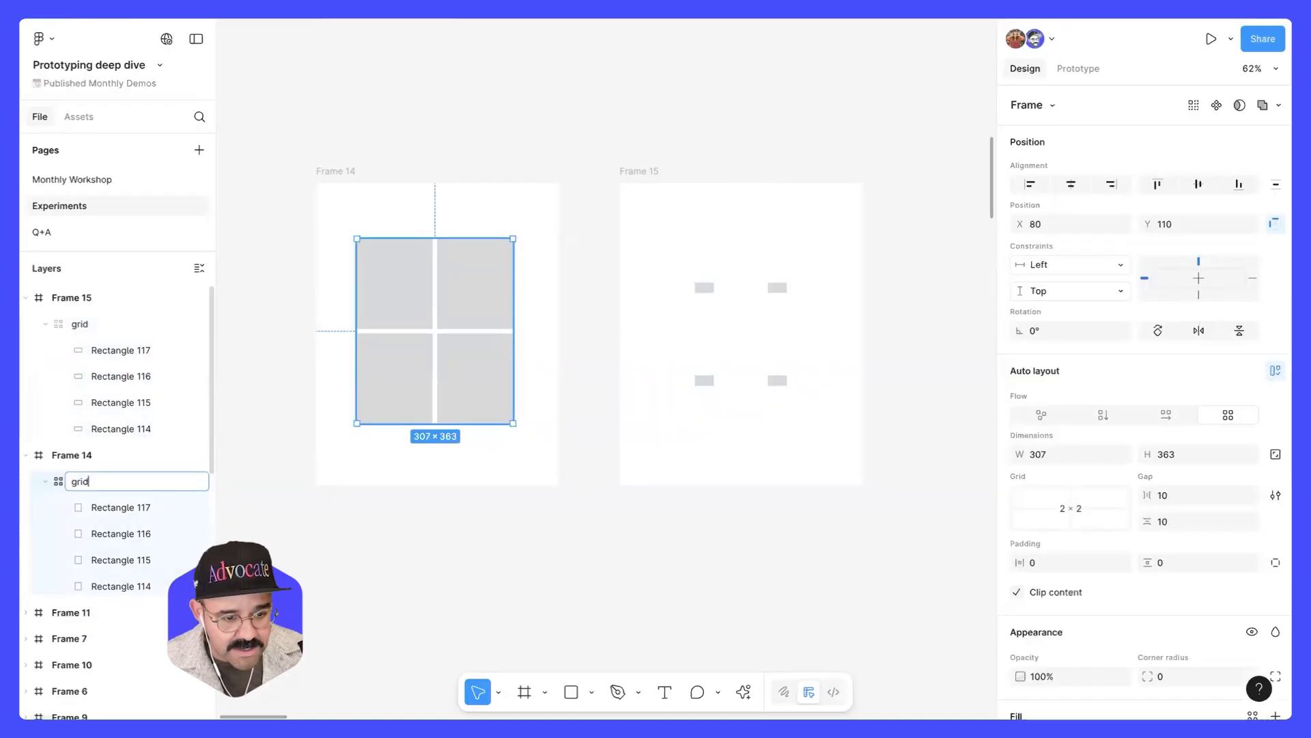
pyautogui.write('grid')
pyautogui.press('Return')
# - Connect Frame 14 to Frame 15 with an on-click Navigate to interaction using Smart animate
pyautogui.click(1078, 69)
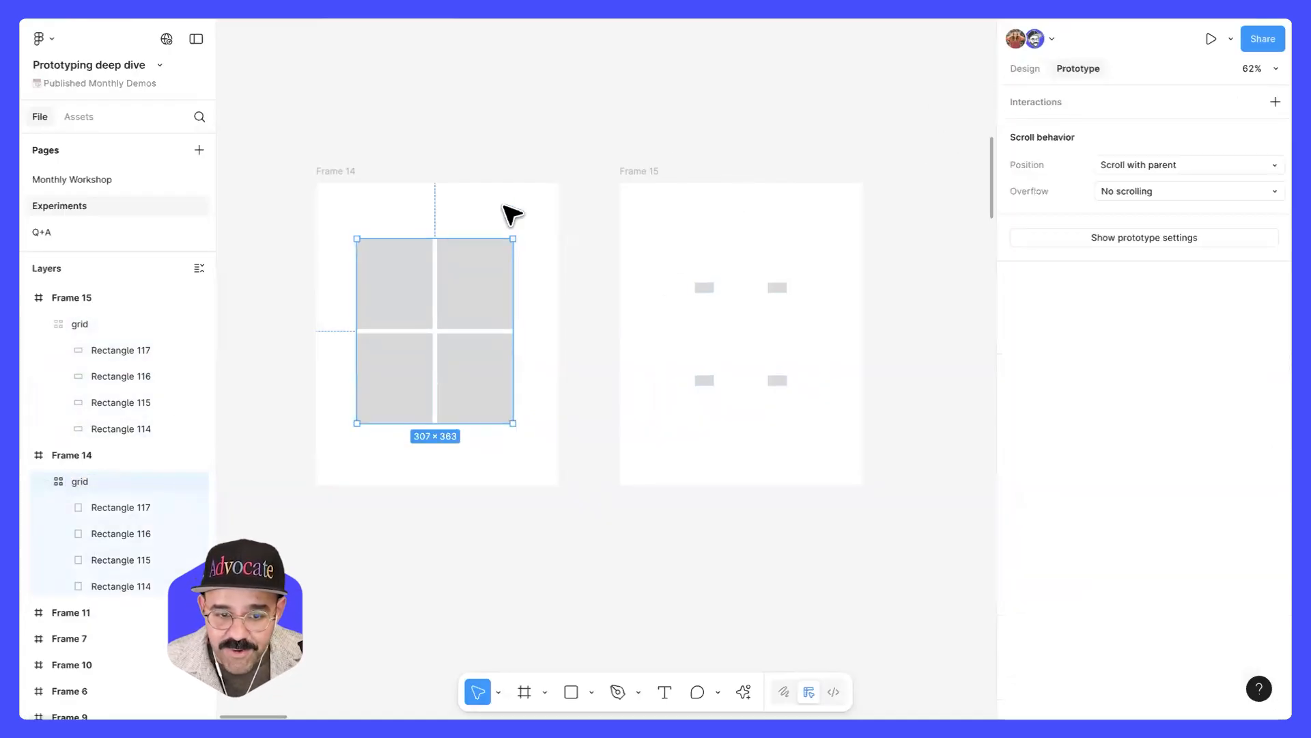
pyautogui.click(420, 281)
pyautogui.click(479, 282)
pyautogui.click(492, 367)
pyautogui.click(401, 375)
pyautogui.click(407, 307)
pyautogui.click(494, 301)
pyautogui.click(452, 174)
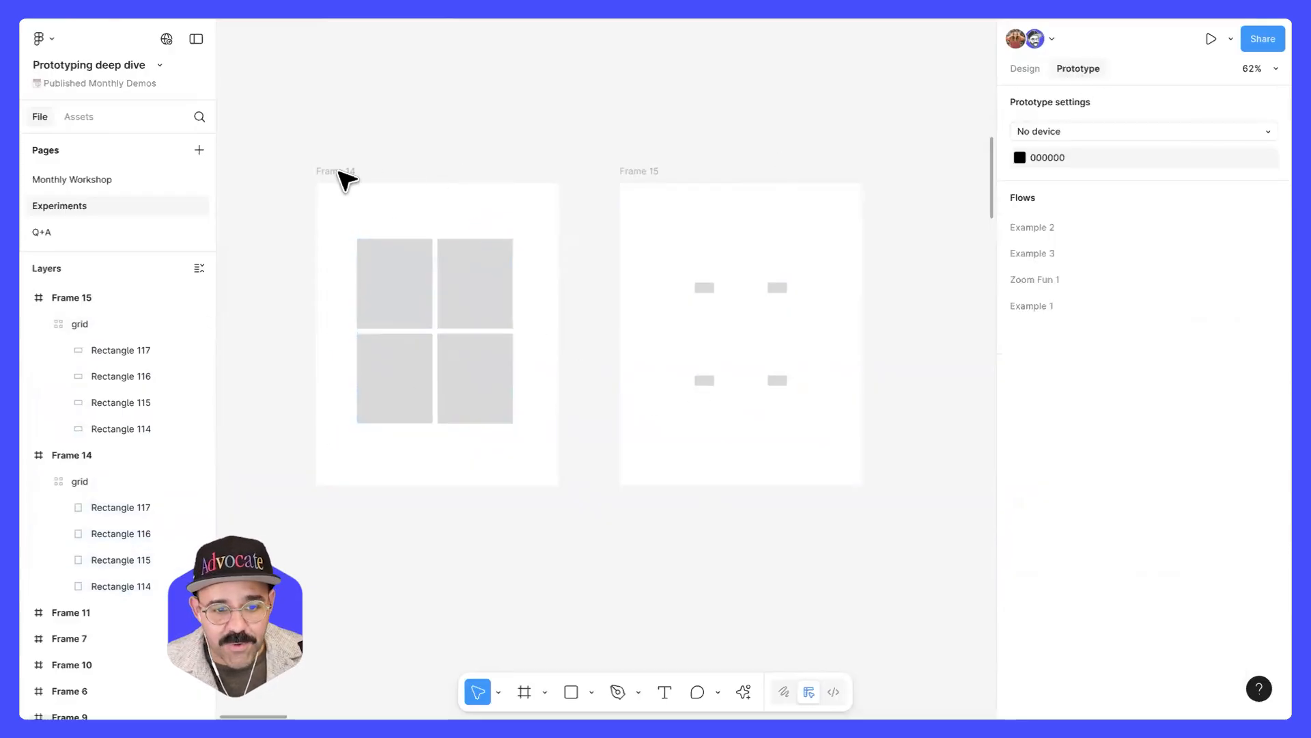
pyautogui.click(340, 173)
pyautogui.moveTo(625, 336); pyautogui.dragTo(633, 328)
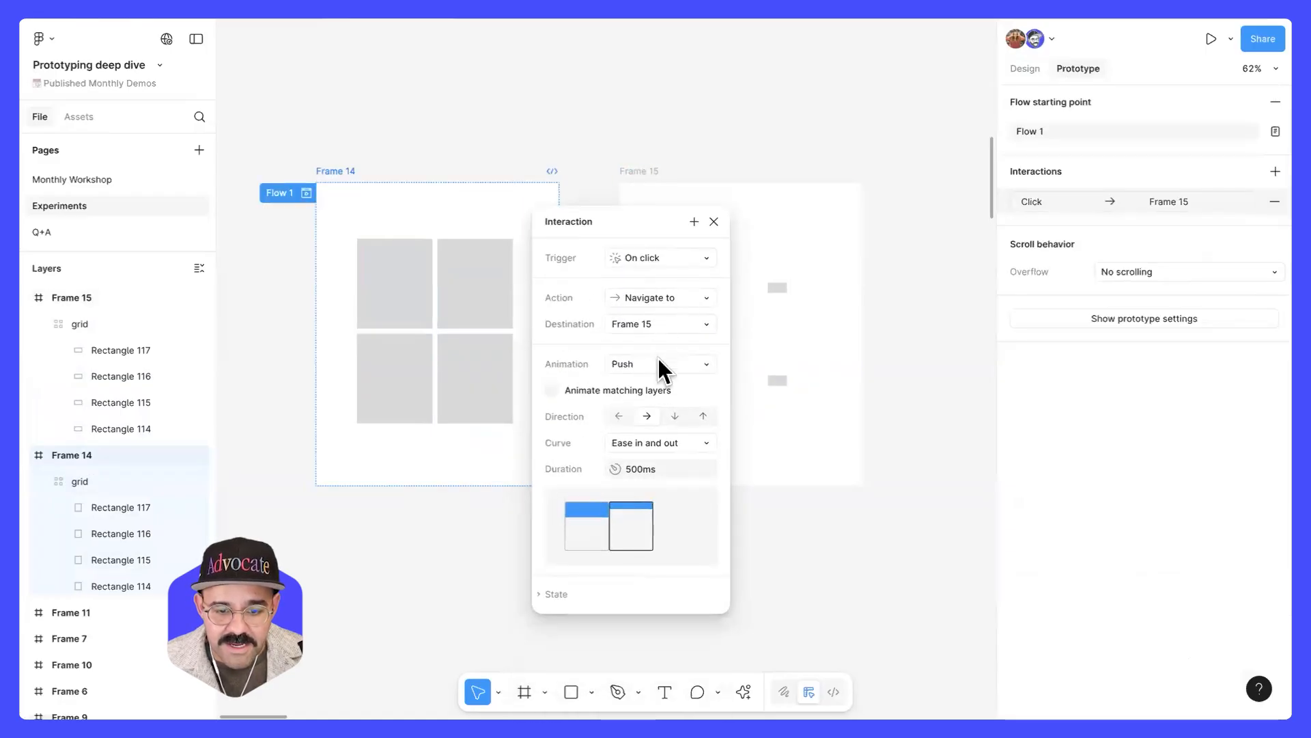
pyautogui.click(659, 362)
pyautogui.click(669, 292)
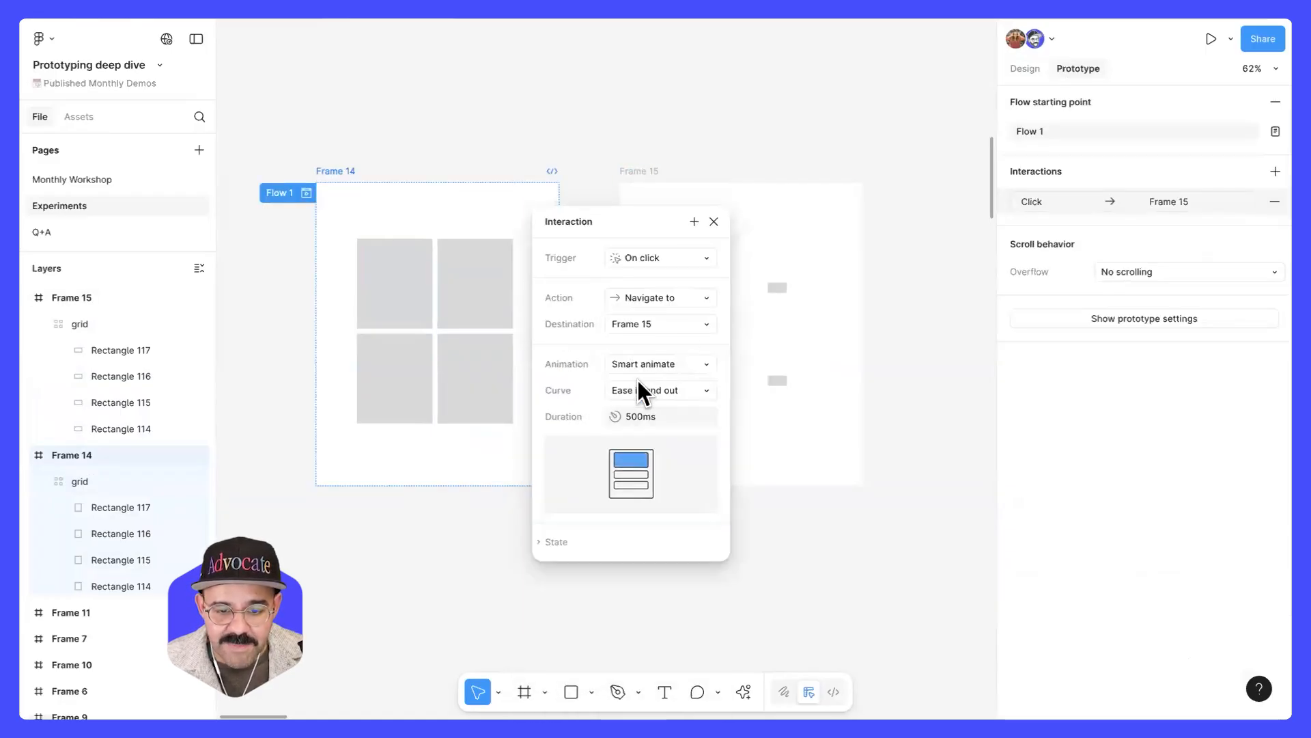
pyautogui.click(714, 222)
# - Add a return prototype connection from Frame 15 back to Frame 14
pyautogui.click(649, 171)
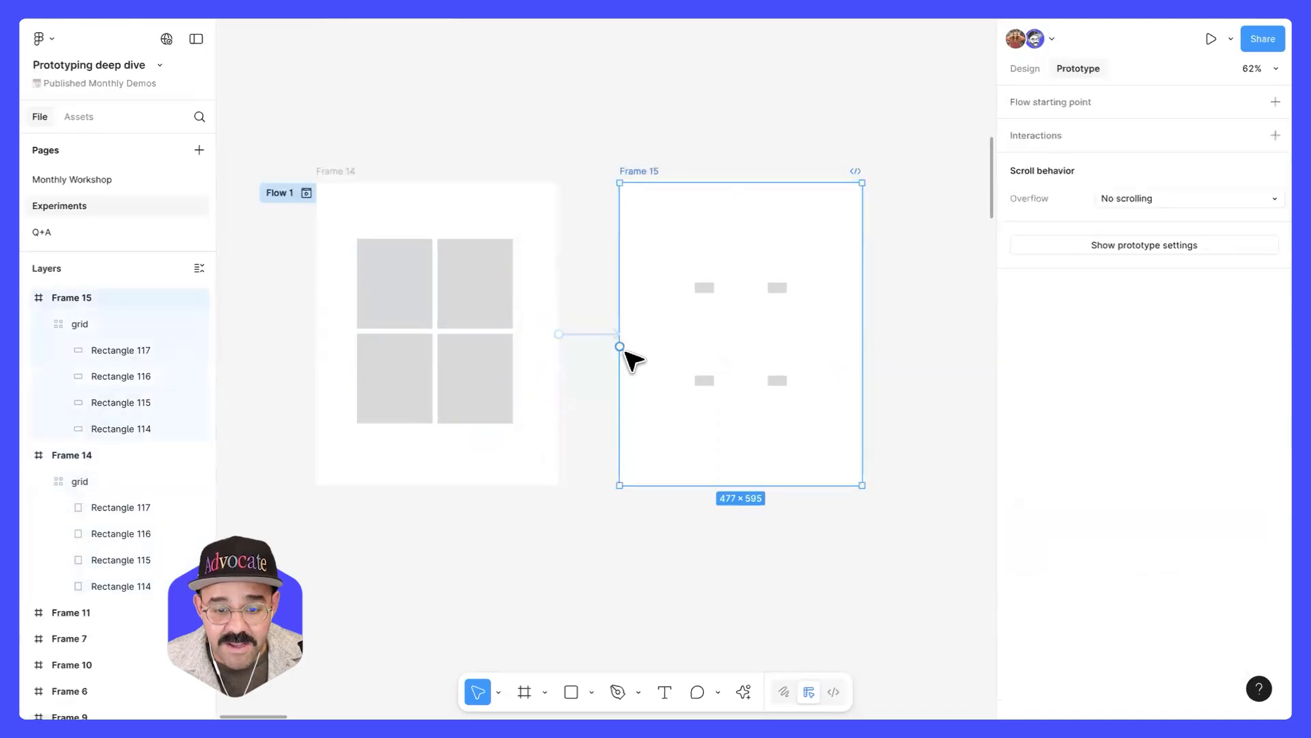
pyautogui.moveTo(619, 347); pyautogui.dragTo(549, 357)
pyautogui.click(704, 570)
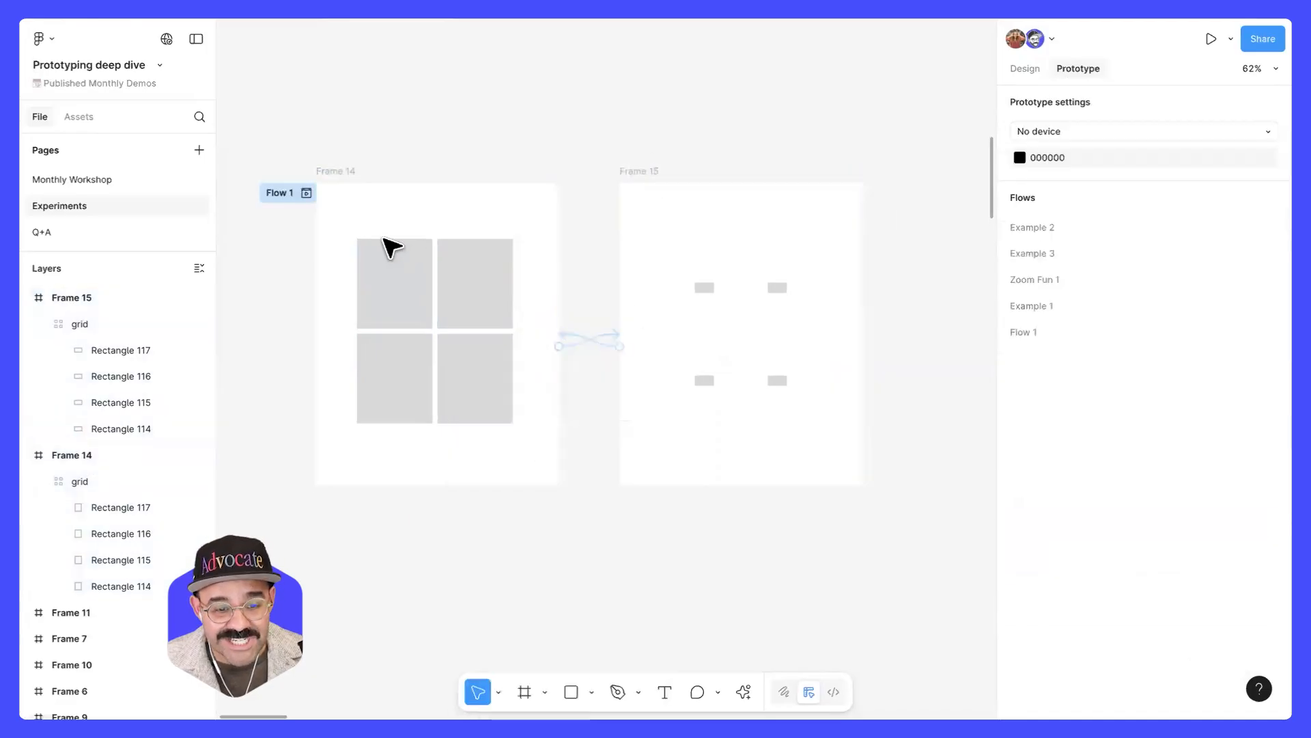
# - Preview Flow 1, go back and forth between the two grid states, and close the preview
pyautogui.click(306, 193)
pyautogui.click(300, 324)
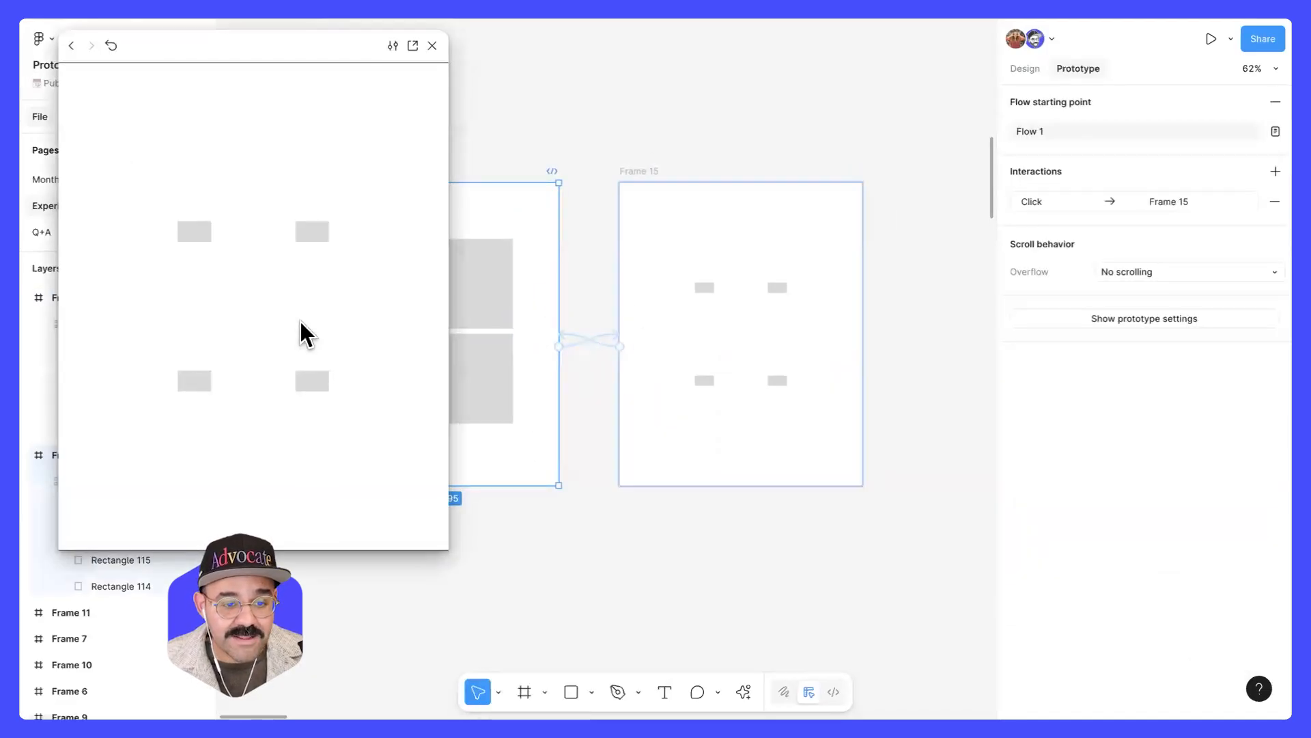
pyautogui.click(301, 320)
pyautogui.click(302, 319)
pyautogui.click(301, 320)
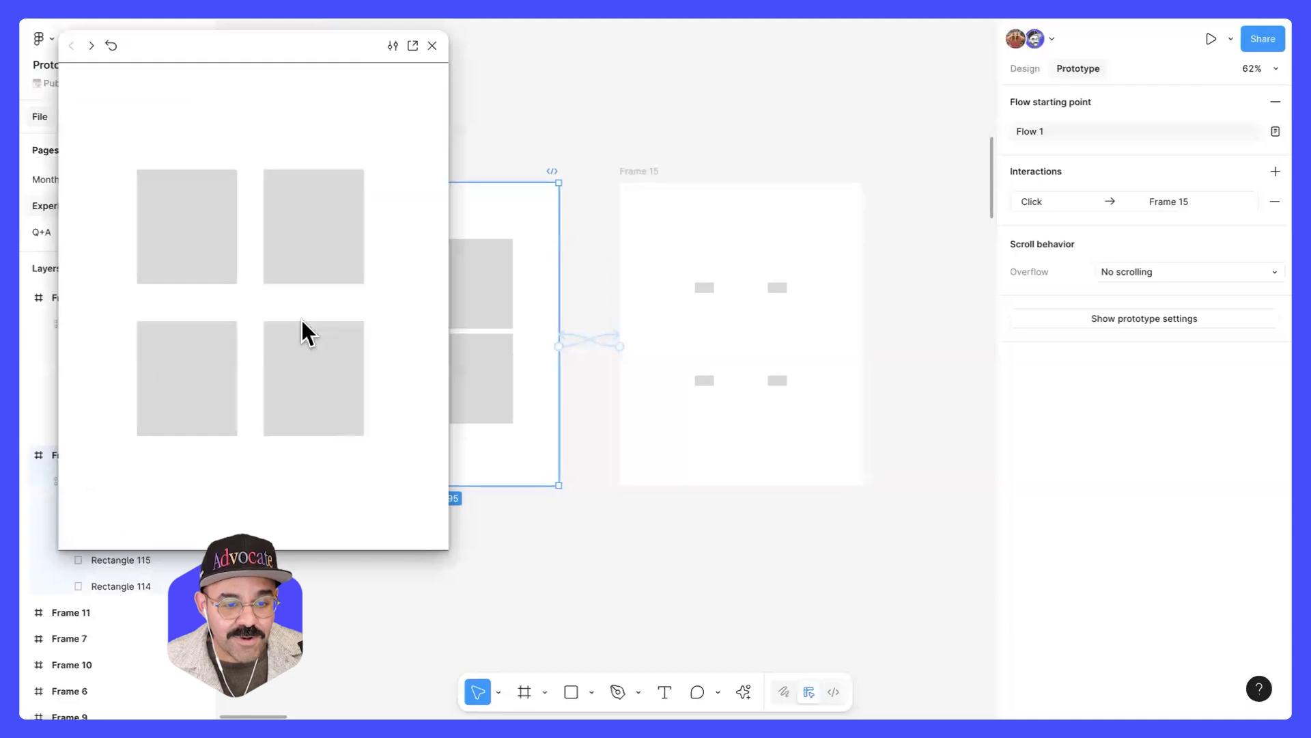
pyautogui.click(432, 45)
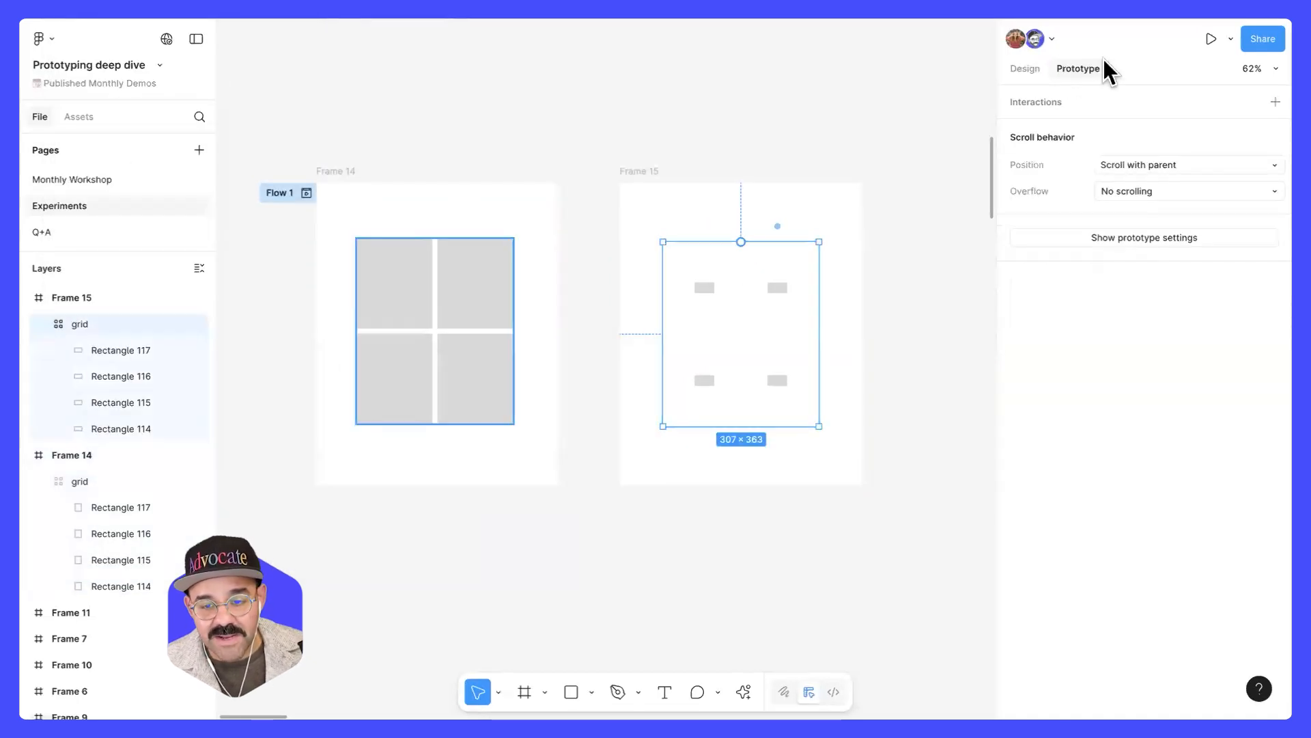
# - Rotate the grid in Frame 15 a quarter turn and preview the transition from Frame 14
pyautogui.click(1025, 69)
pyautogui.moveTo(729, 220); pyautogui.dragTo(620, 259)
pyautogui.click(345, 172)
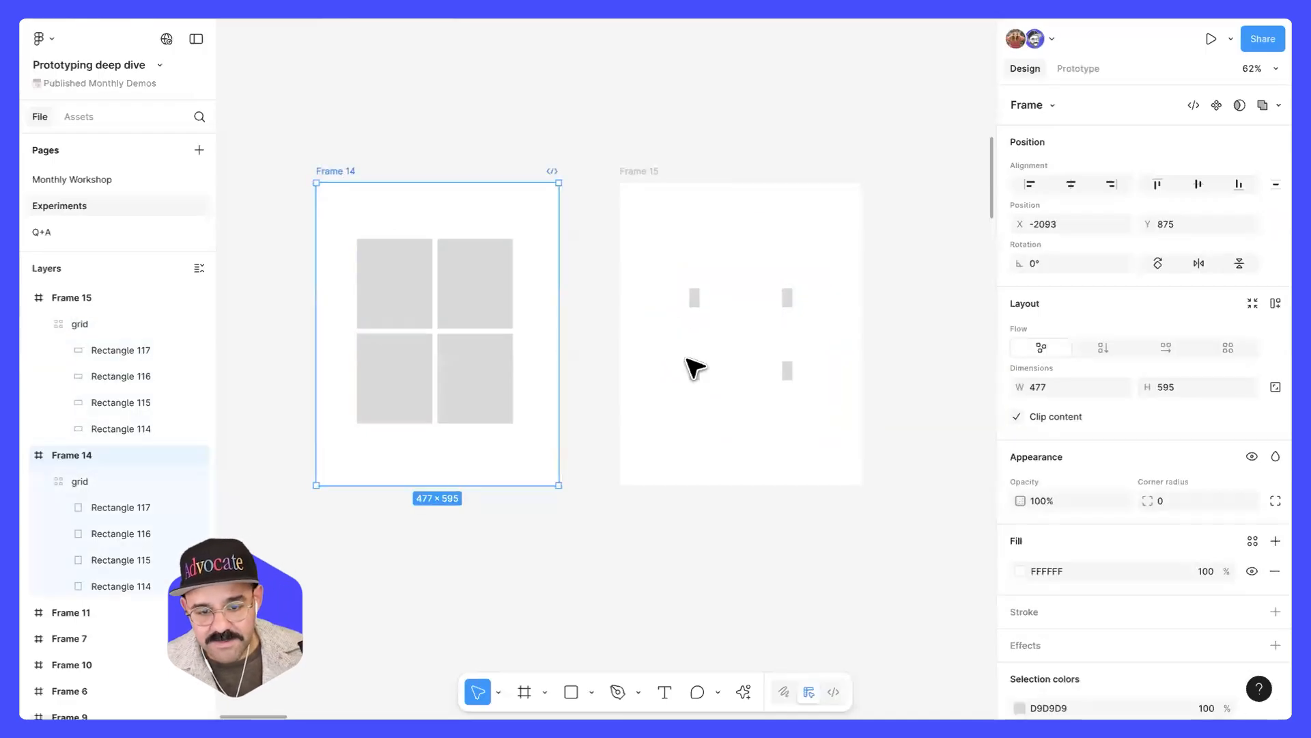
pyautogui.hotkey('shift', 'space')
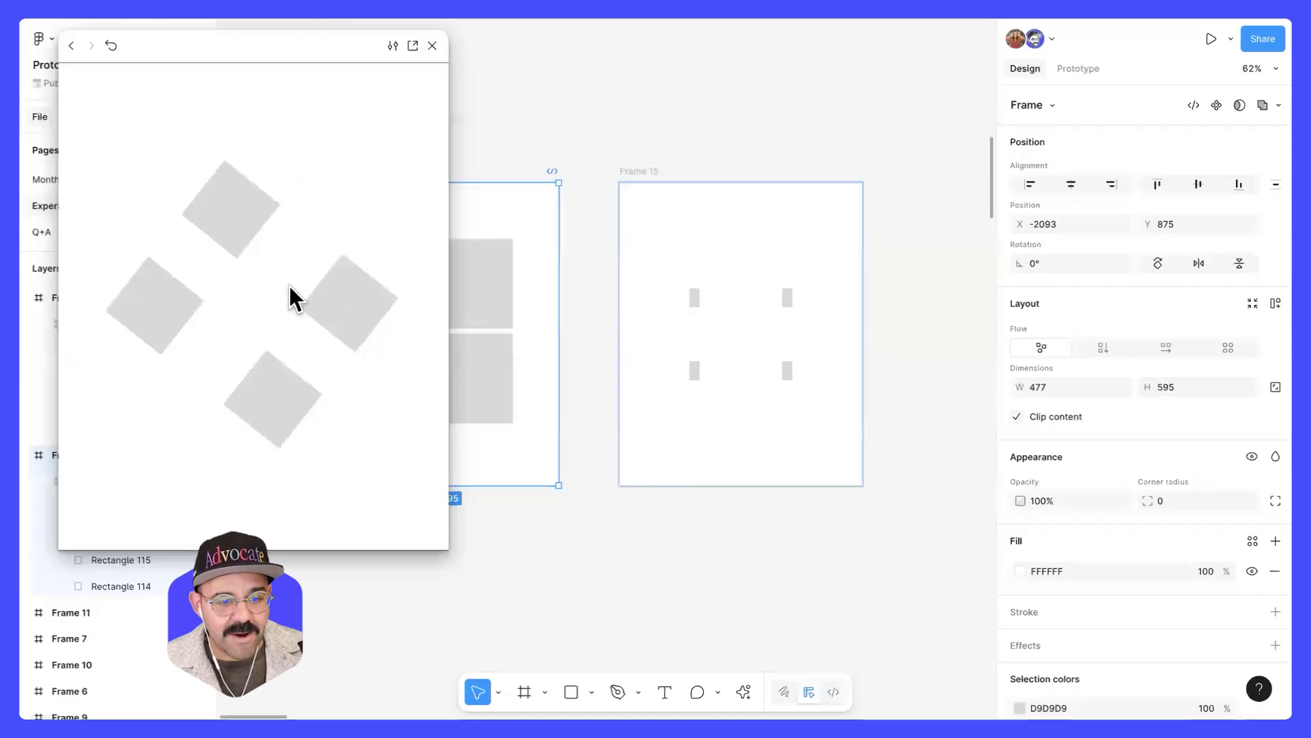
pyautogui.click(432, 46)
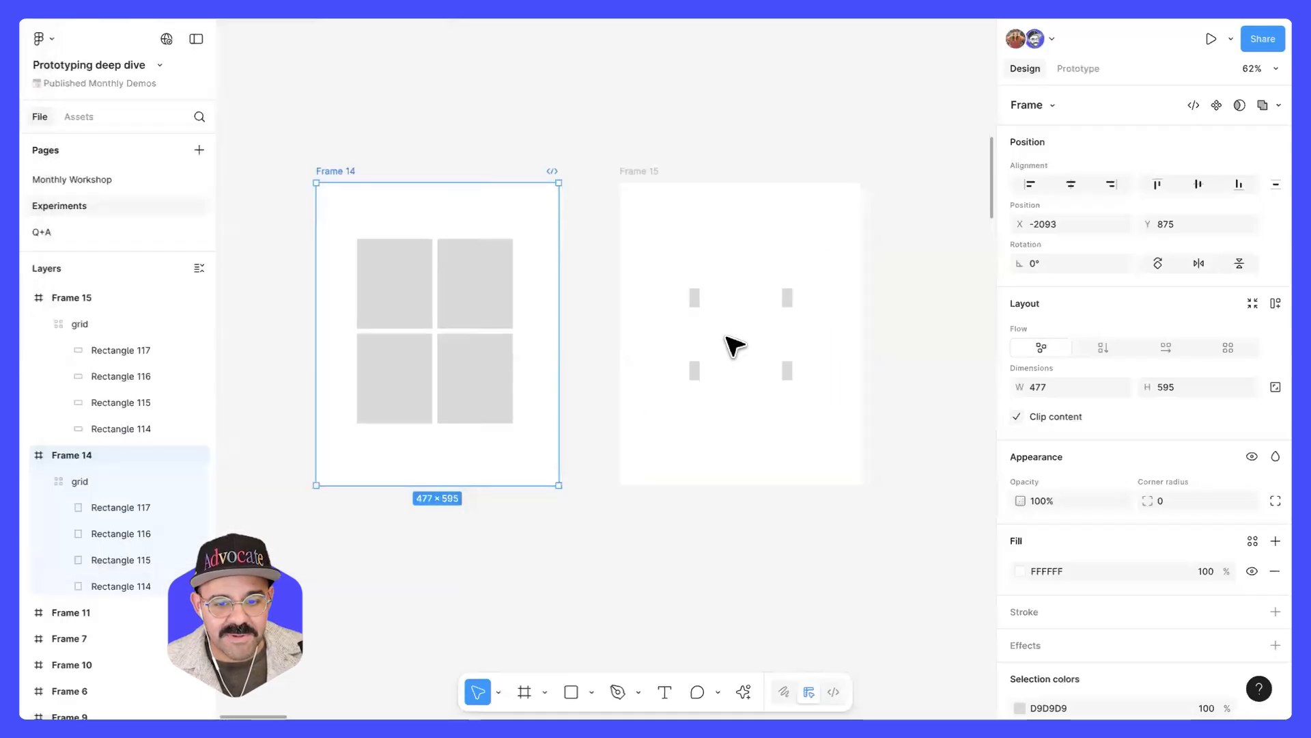
# - Stretch the rotated grid in Frame 15 vertically into tall narrow bars and preview the transition from Frame 14
pyautogui.click(743, 350)
pyautogui.moveTo(764, 387); pyautogui.dragTo(821, 371)
pyautogui.moveTo(809, 318); pyautogui.dragTo(788, 453)
pyautogui.click(342, 177)
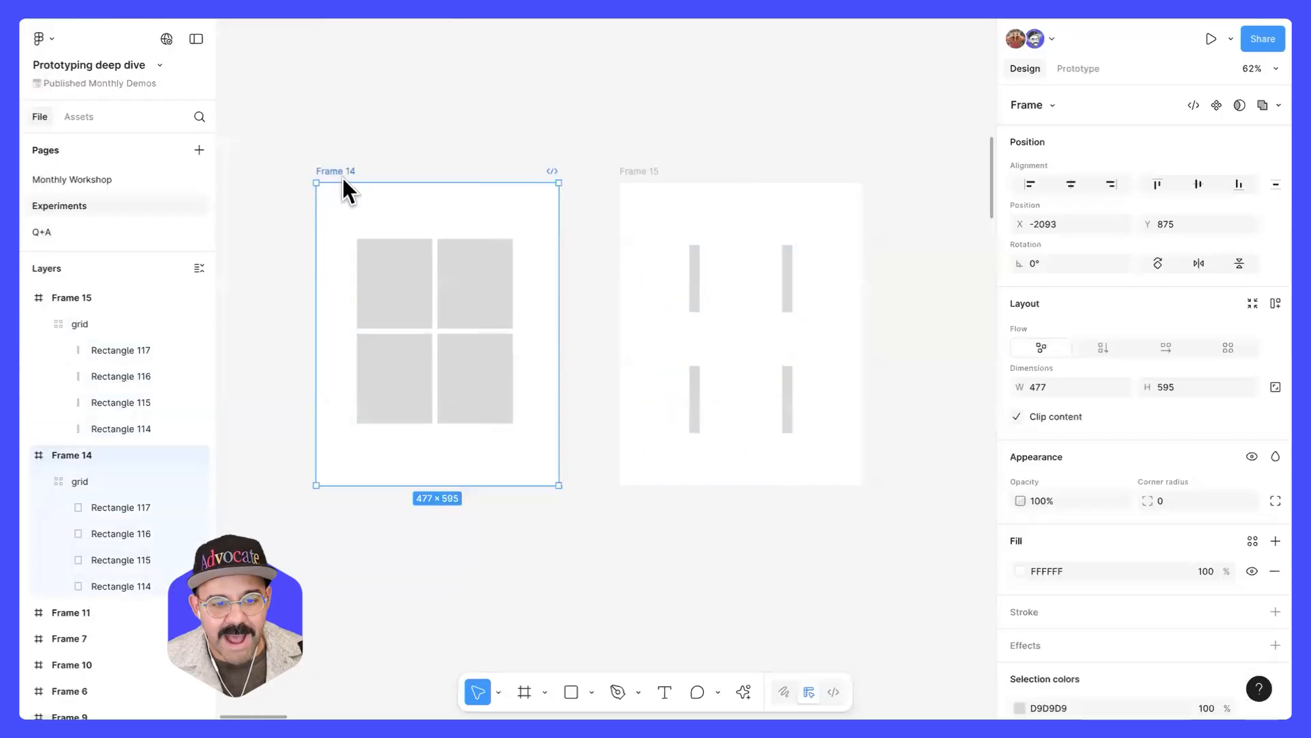
pyautogui.hotkey('shift', 'space')
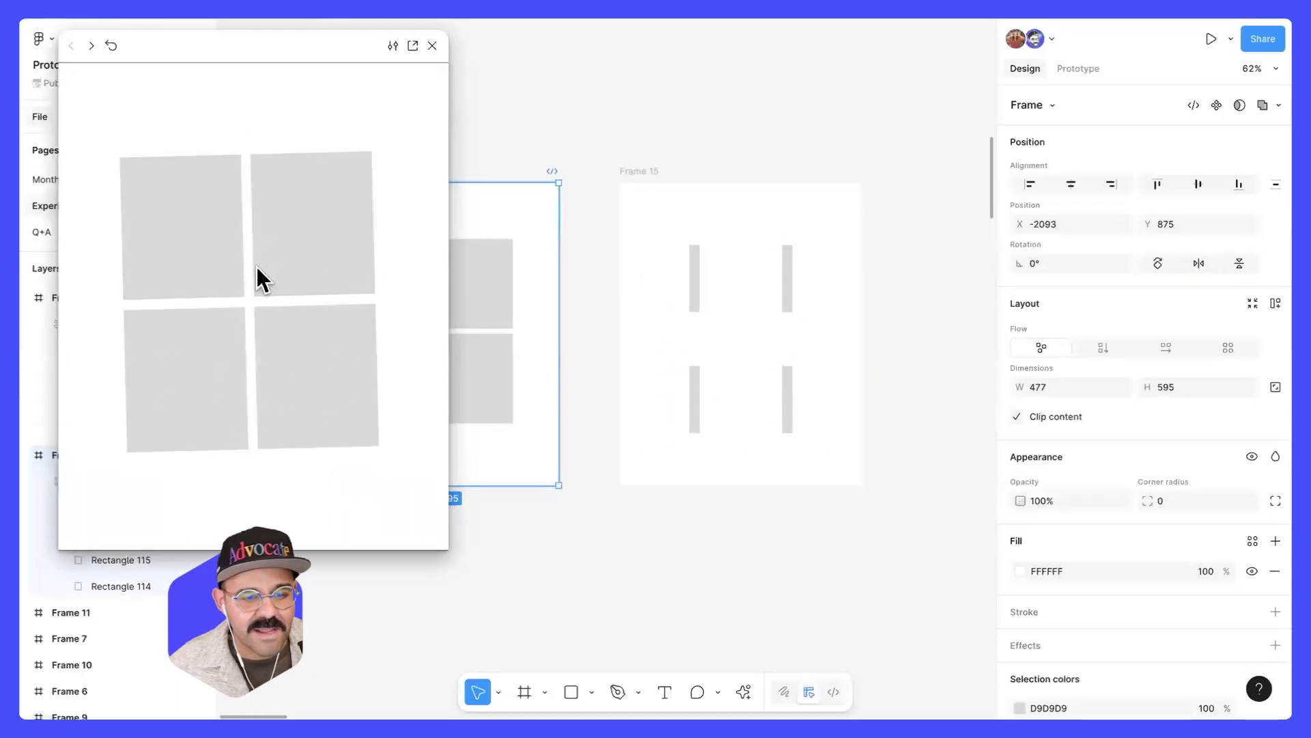
pyautogui.click(432, 45)
# - Examine the Example 2 frames with circular text and their prototype connections, starting from Frame 1
pyautogui.click(601, 260)
pyautogui.scroll(-2, 601, 259)
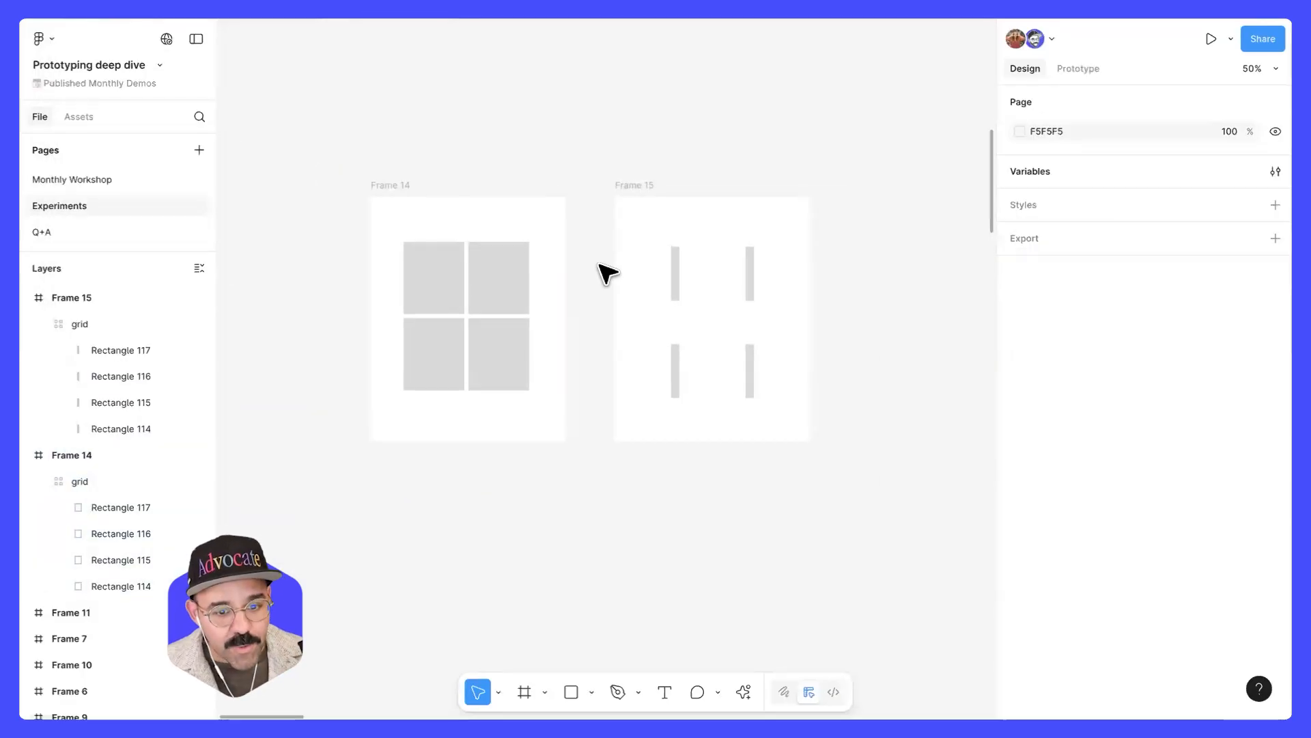
pyautogui.scroll(-2, 607, 274)
pyautogui.scroll(-3, 652, 280)
pyautogui.hscroll(5, 498, 322)
pyautogui.scroll(5, 515, 339)
pyautogui.scroll(3, 576, 349)
pyautogui.hscroll(2, 576, 348)
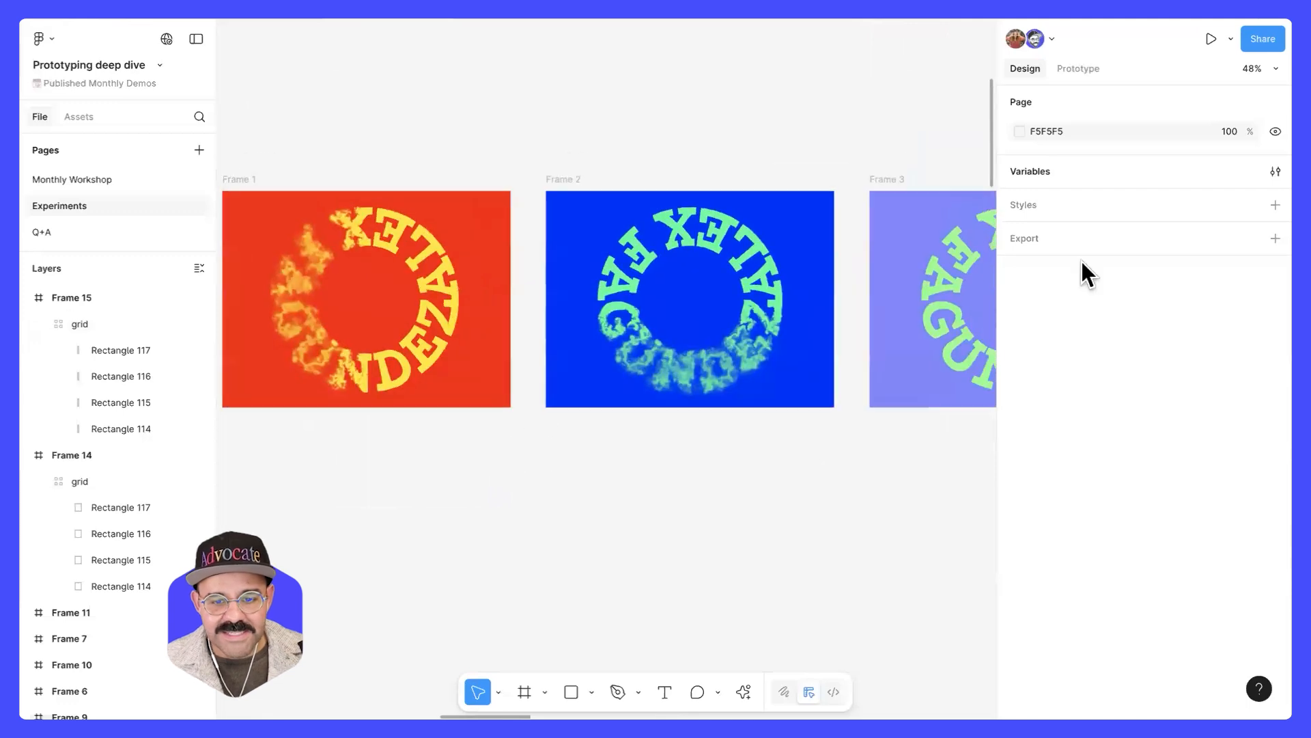
pyautogui.click(1095, 71)
pyautogui.scroll(-3, 717, 130)
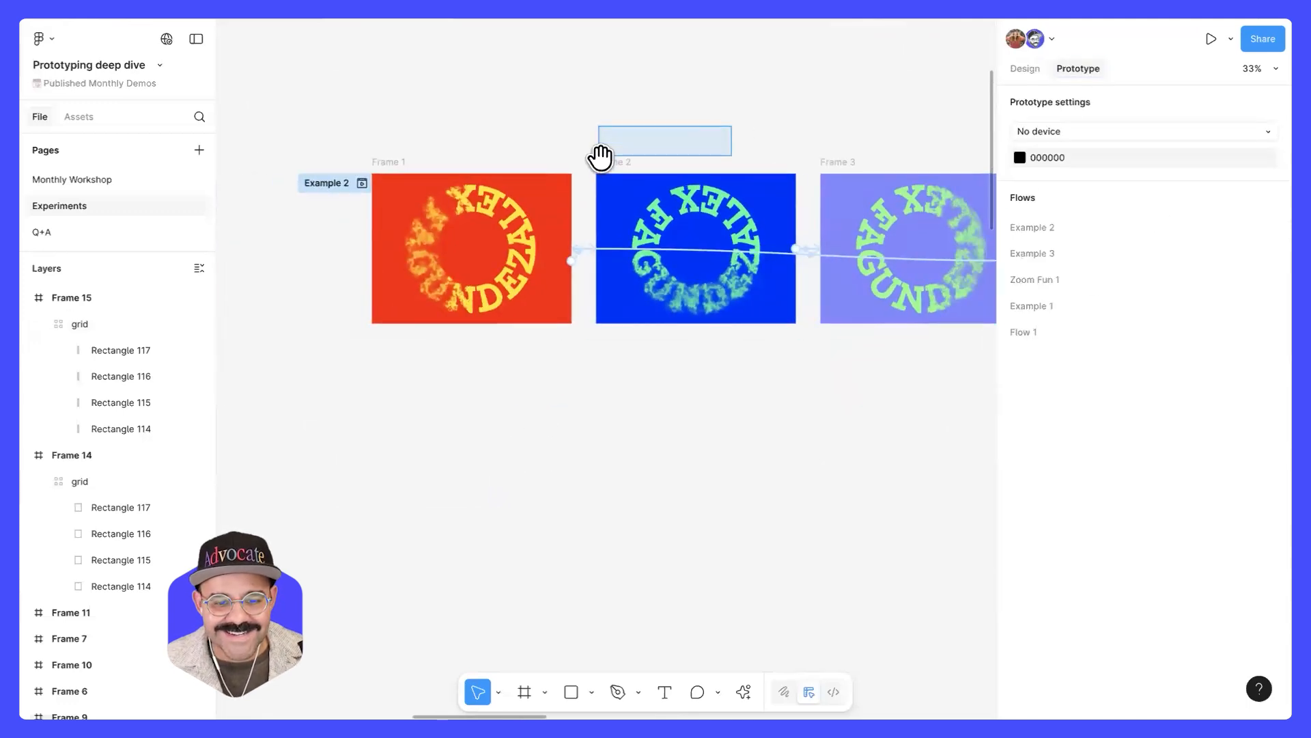
pyautogui.hscroll(5, 635, 138)
pyautogui.hscroll(-5, 791, 146)
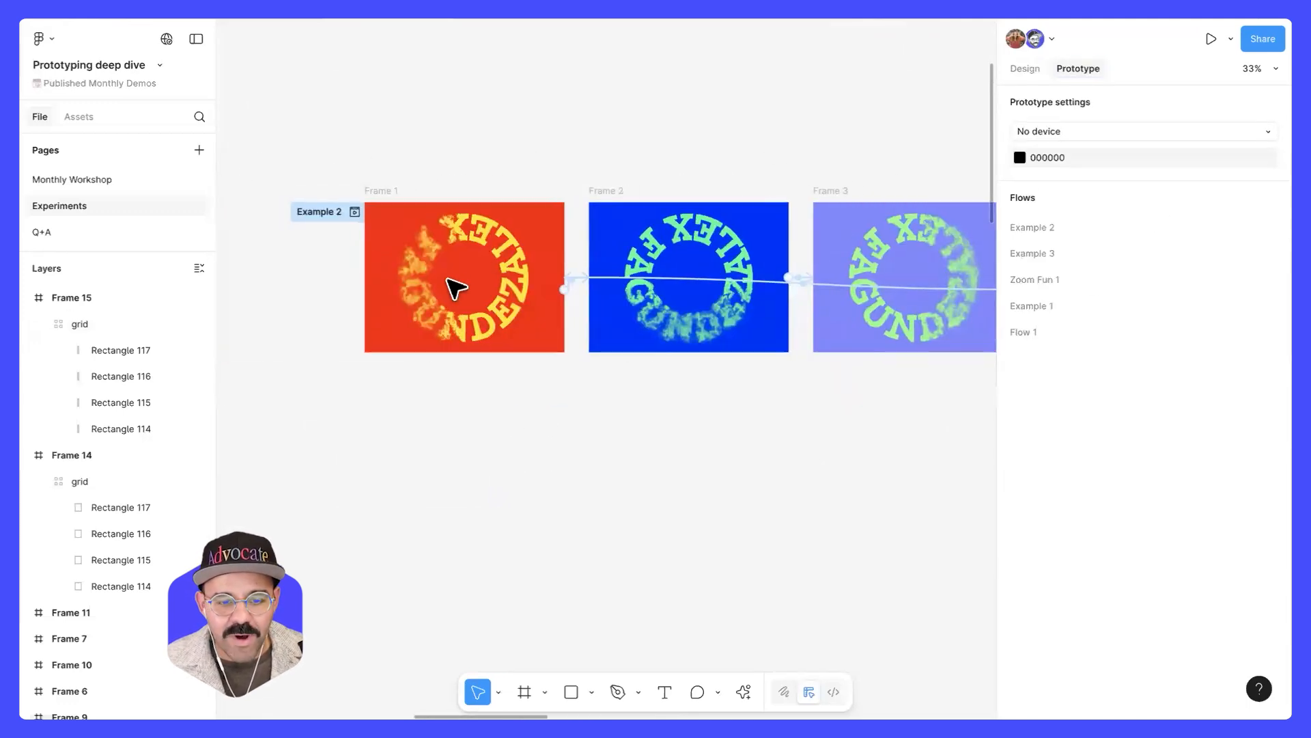
pyautogui.scroll(4, 454, 287)
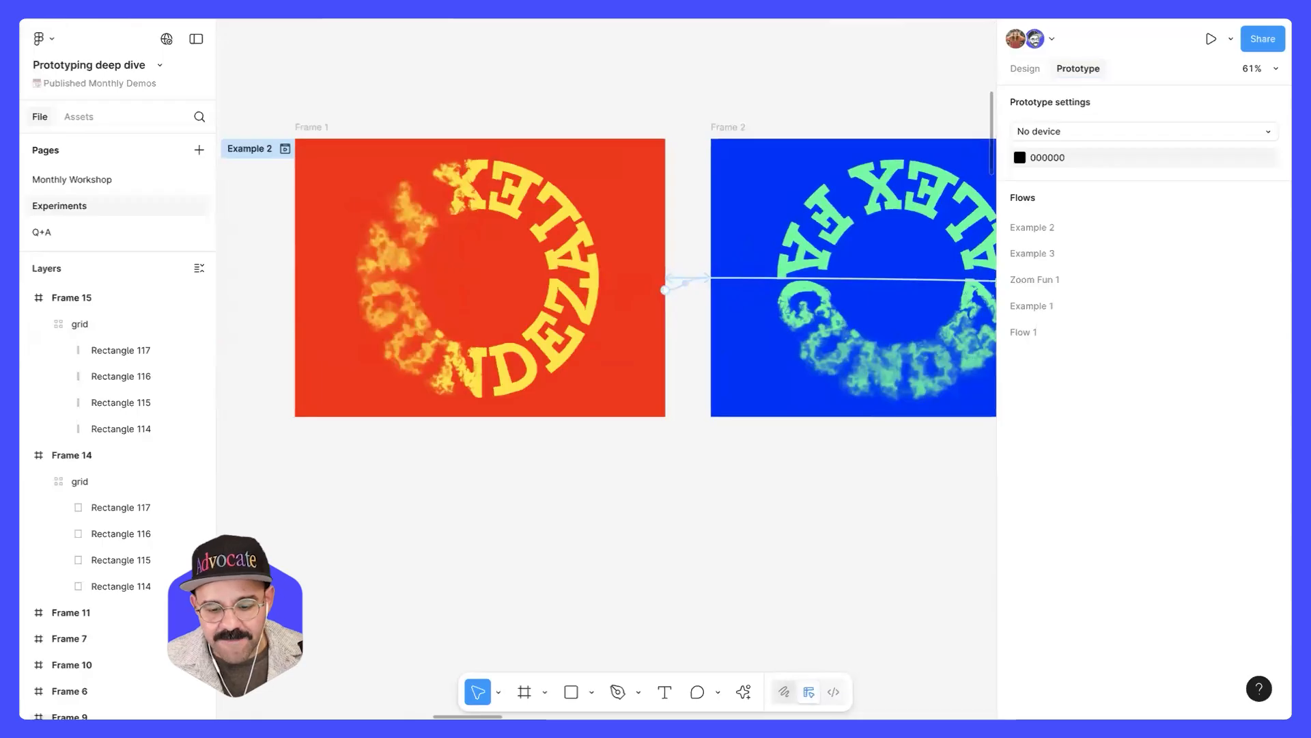
# - Switch to Draw mode and inspect the progressive layer blur on the circular text ellipse in Frame 1
pyautogui.click(784, 692)
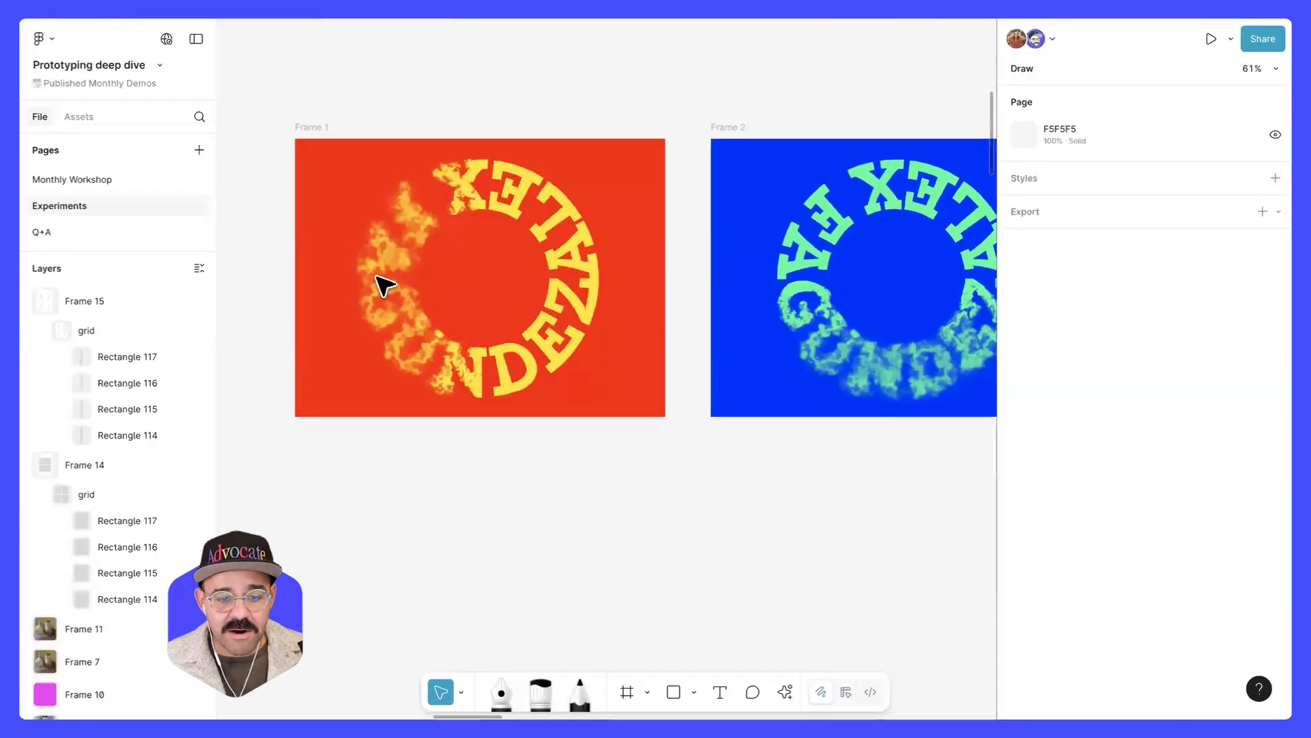
pyautogui.click(429, 225)
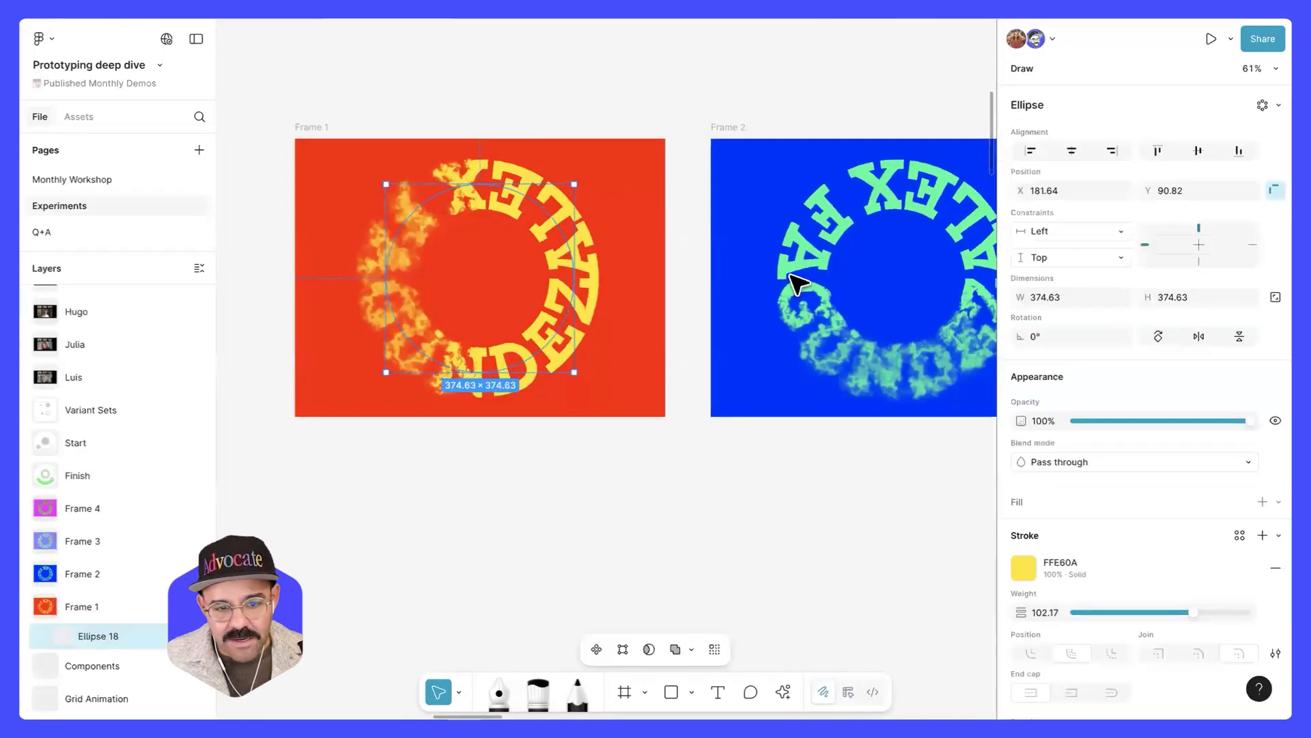
pyautogui.scroll(-4, 1121, 486)
pyautogui.click(1024, 620)
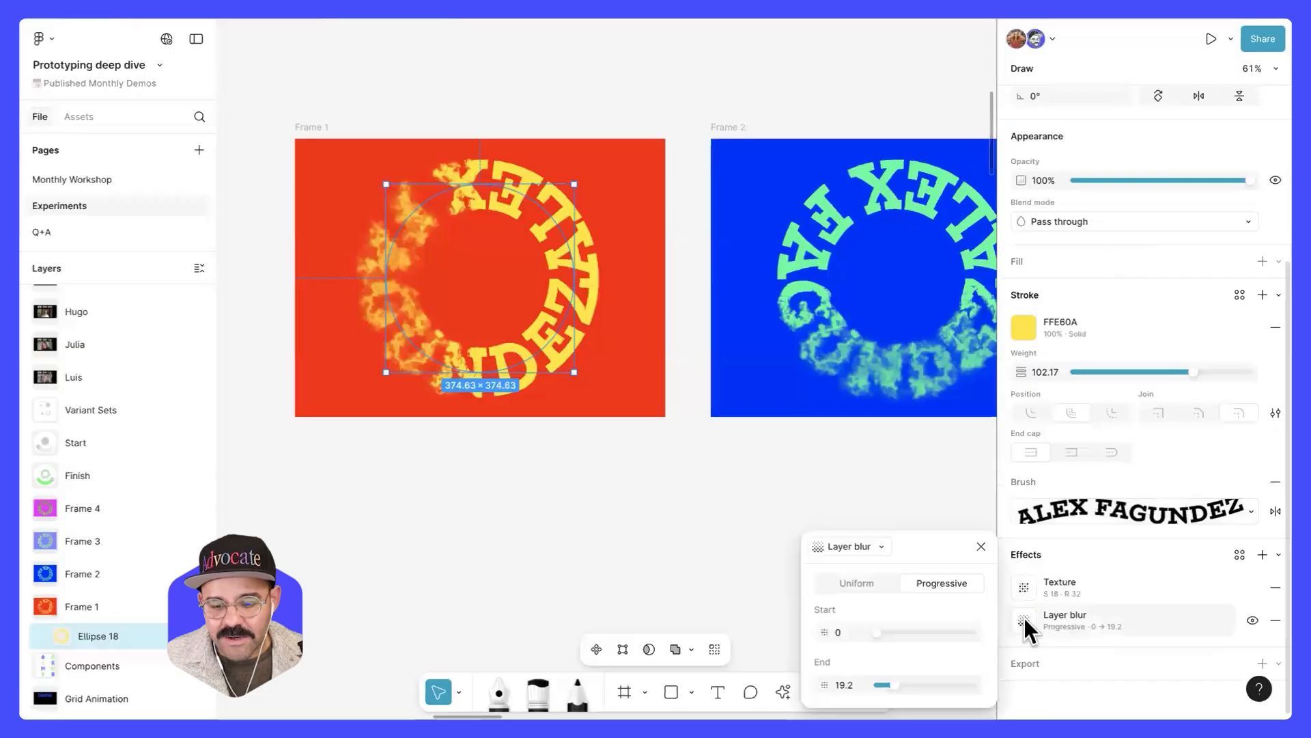
pyautogui.moveTo(933, 550); pyautogui.dragTo(822, 396)
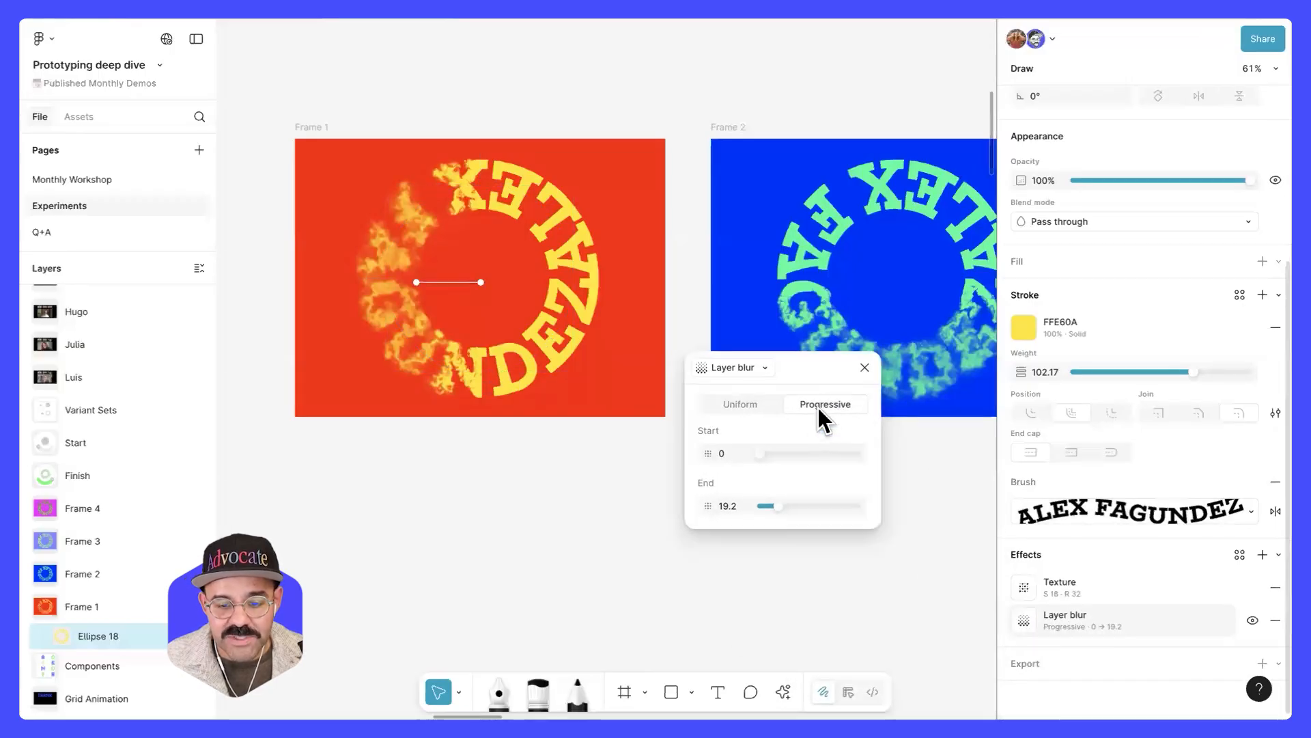
pyautogui.moveTo(455, 358); pyautogui.dragTo(417, 282)
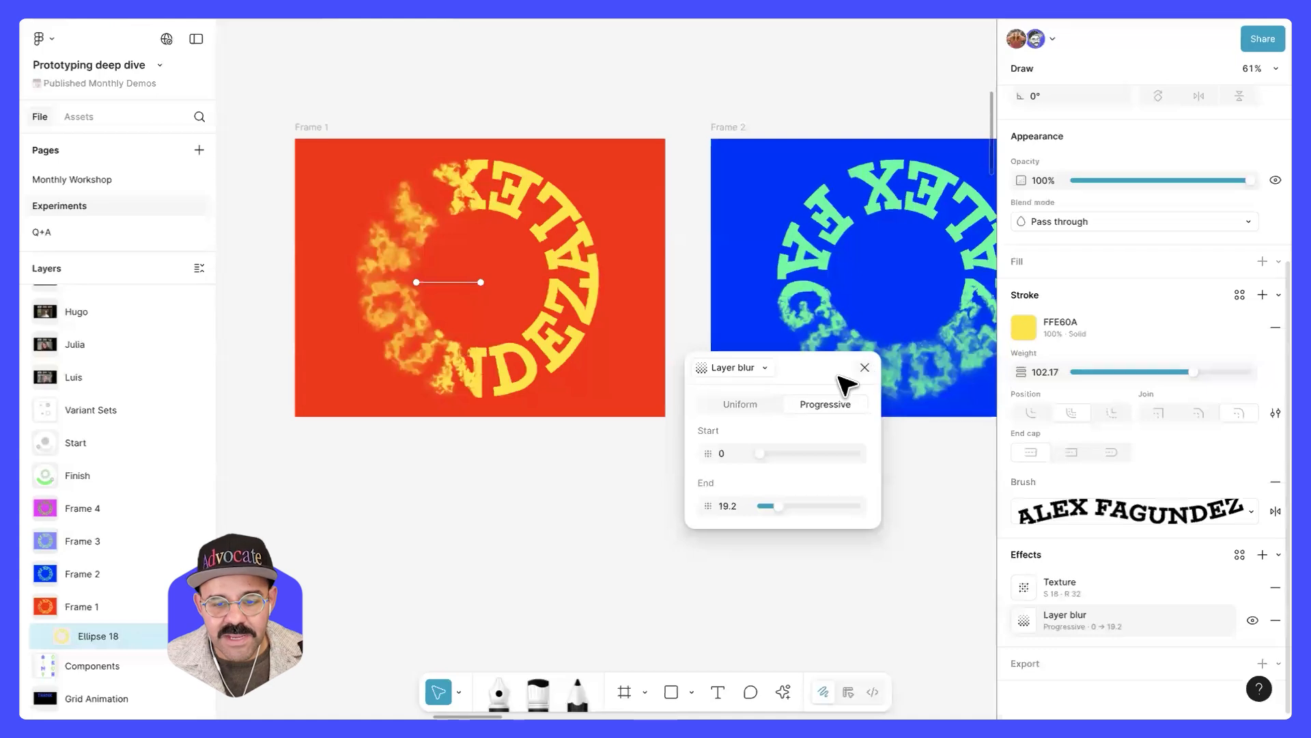
pyautogui.click(865, 367)
# - Inspect the layer blur settings and blur direction of the circular text ellipse in Frame 2
pyautogui.moveTo(820, 489); pyautogui.dragTo(606, 459)
pyautogui.click(665, 389)
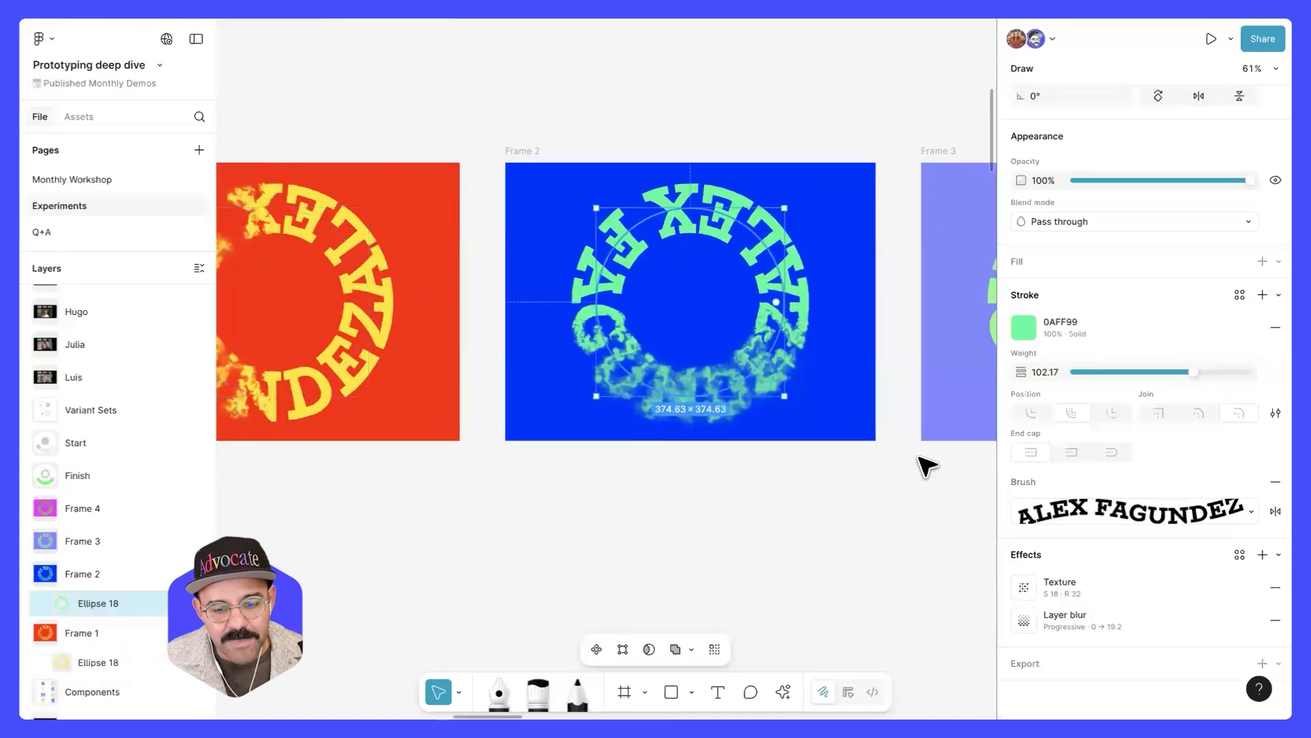
pyautogui.click(1028, 622)
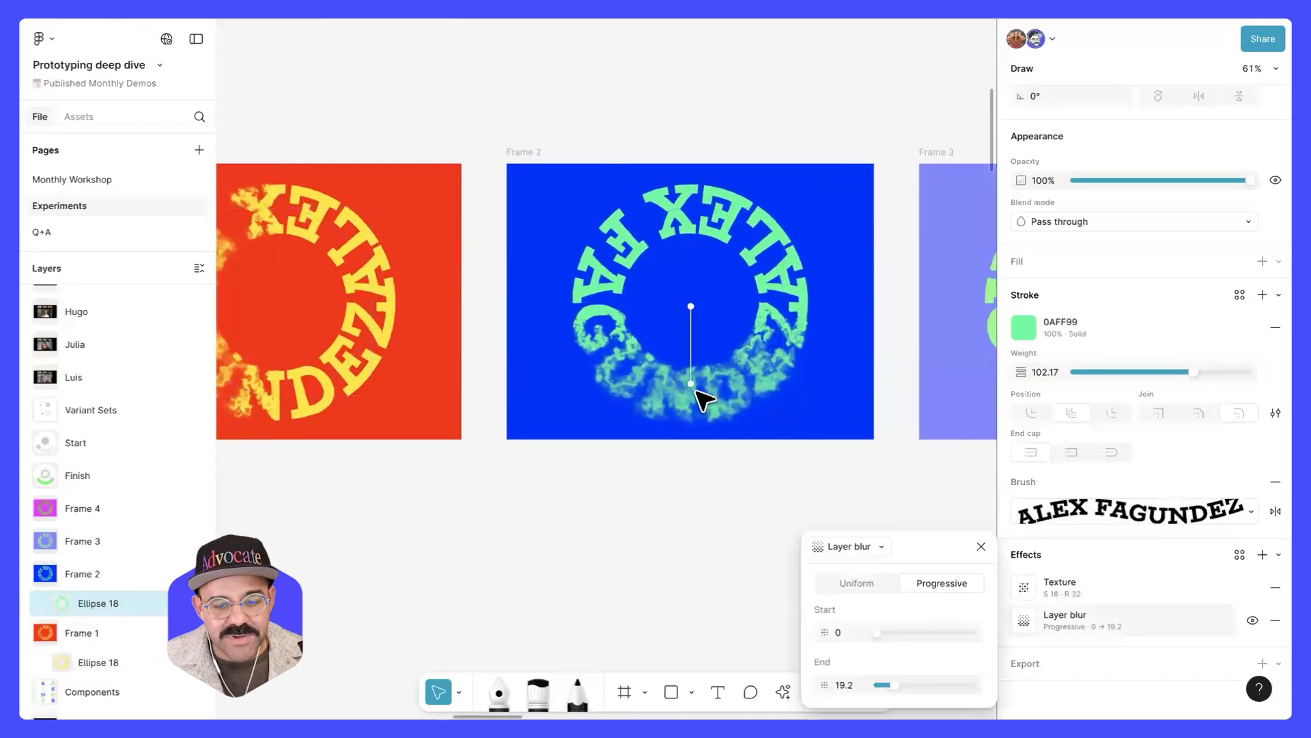
pyautogui.scroll(-4, 716, 395)
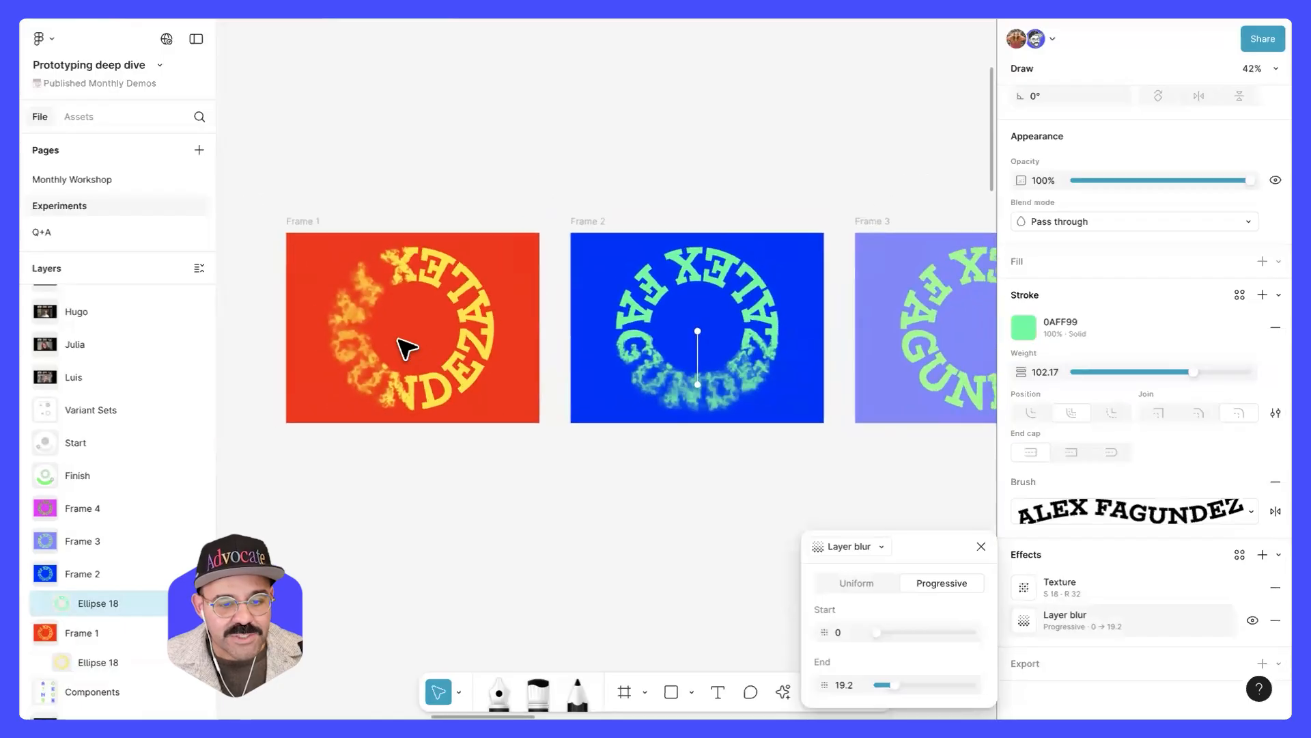
# - Inspect the circular text ellipse in Frame 3 and its progressive layer blur, and view the blurred text in Frame 4
pyautogui.scroll(2, 722, 374)
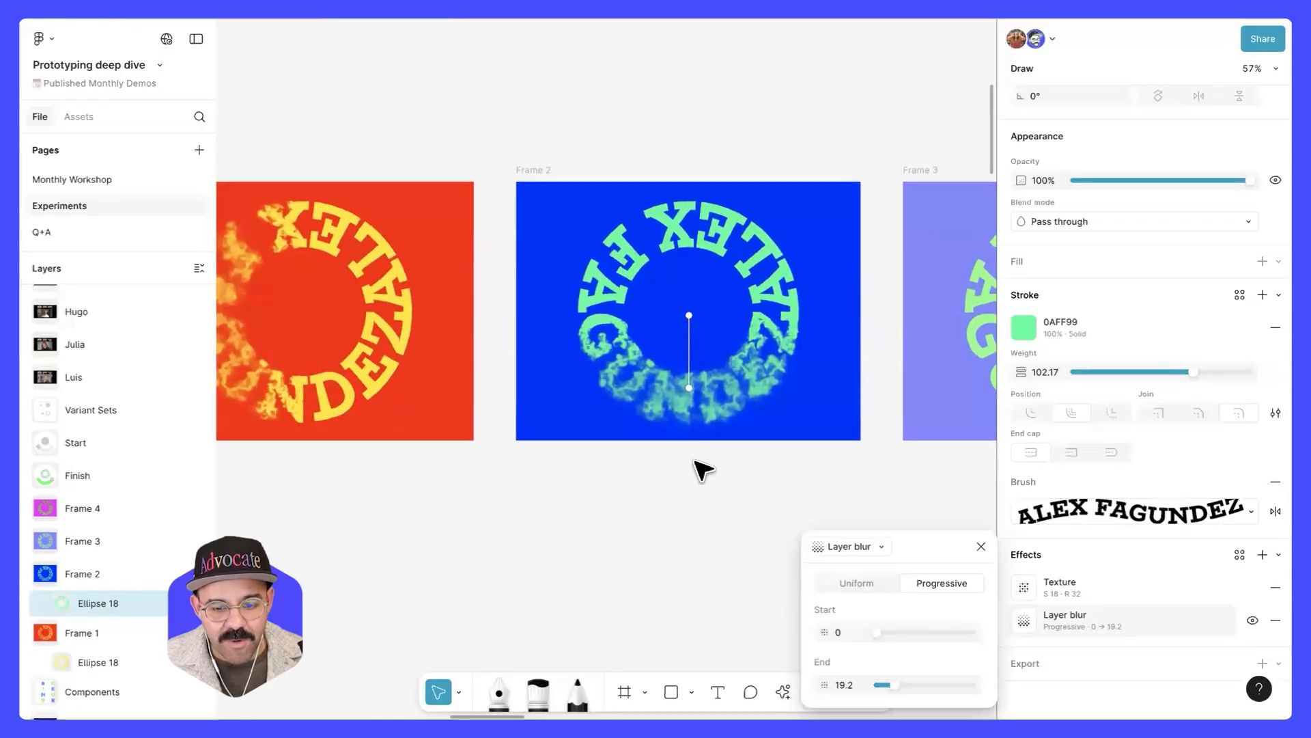
pyautogui.moveTo(870, 468); pyautogui.dragTo(565, 469)
pyautogui.click(831, 326)
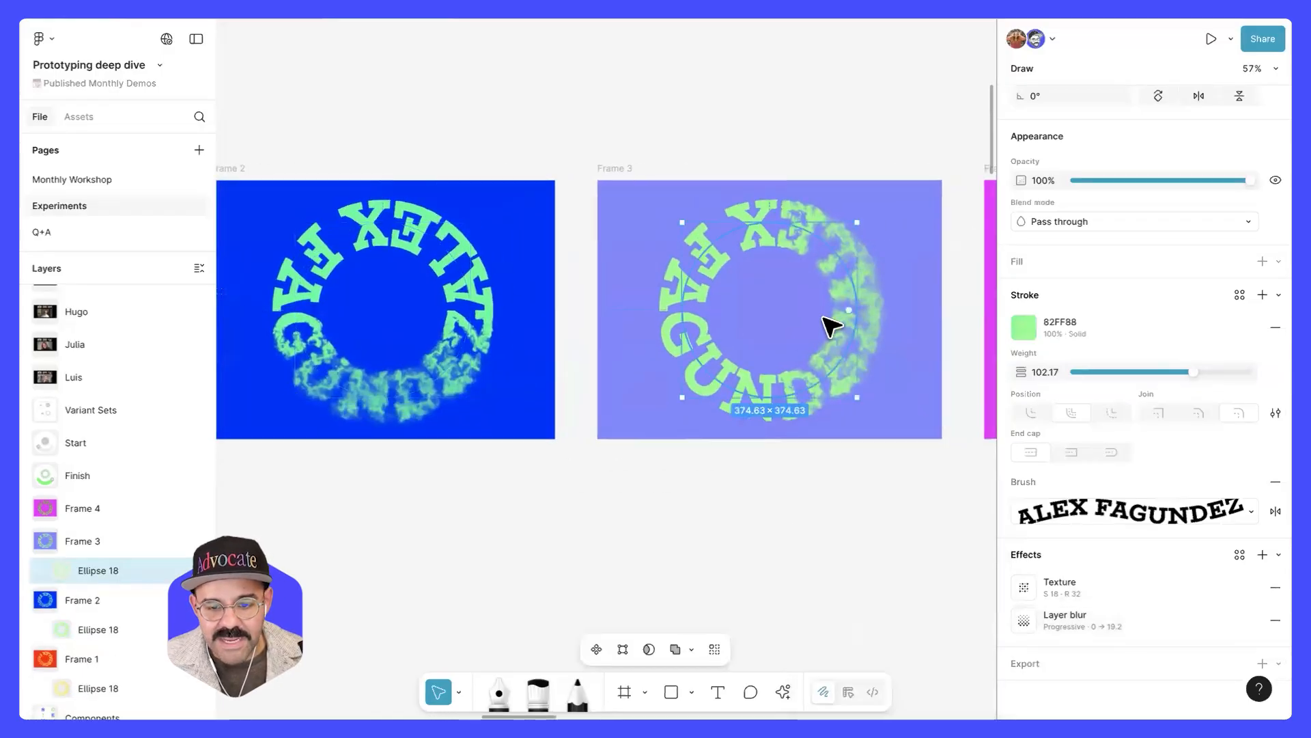
pyautogui.click(1024, 620)
pyautogui.moveTo(927, 477); pyautogui.dragTo(575, 486)
pyautogui.click(828, 294)
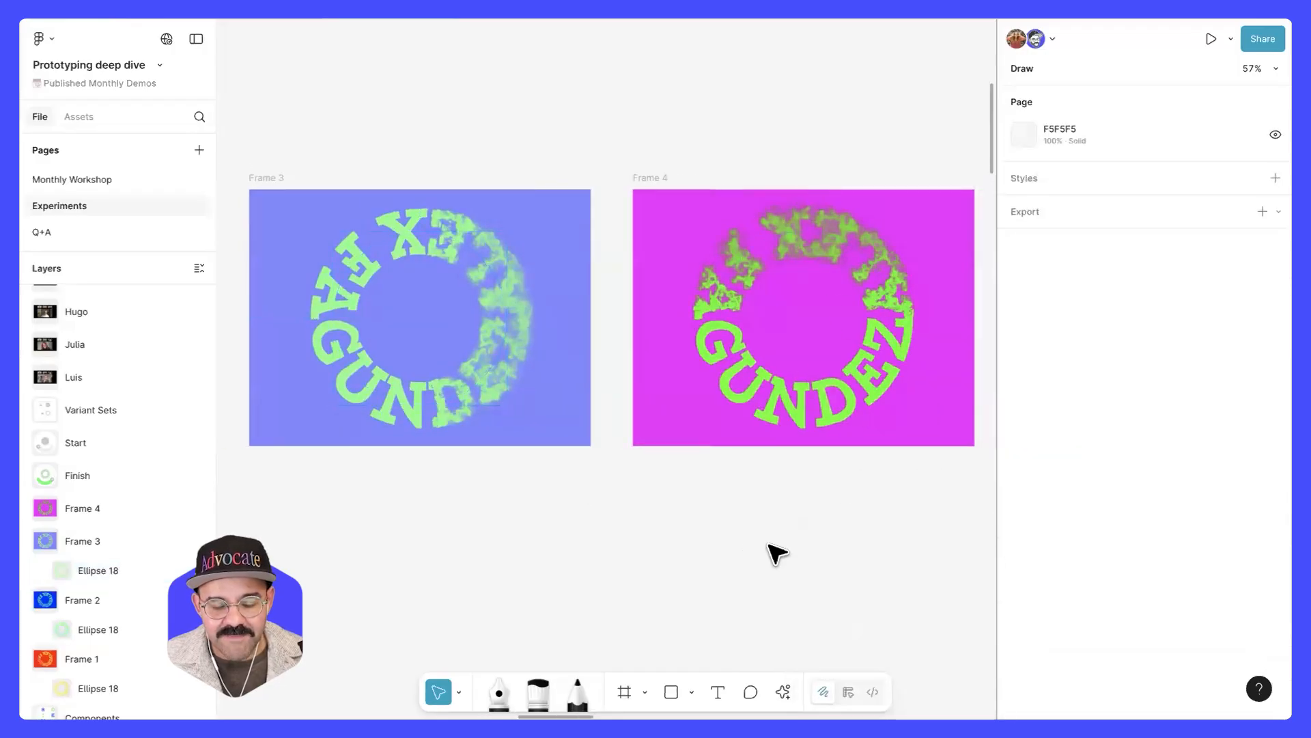
# - Preview the circular text animation from Frame 1 in an enlarged preview window, and close the preview
pyautogui.keyDown('ctrl'); pyautogui.scroll(-5, 779, 554); pyautogui.keyUp('ctrl')
pyautogui.hscroll(-5, 481, 359)
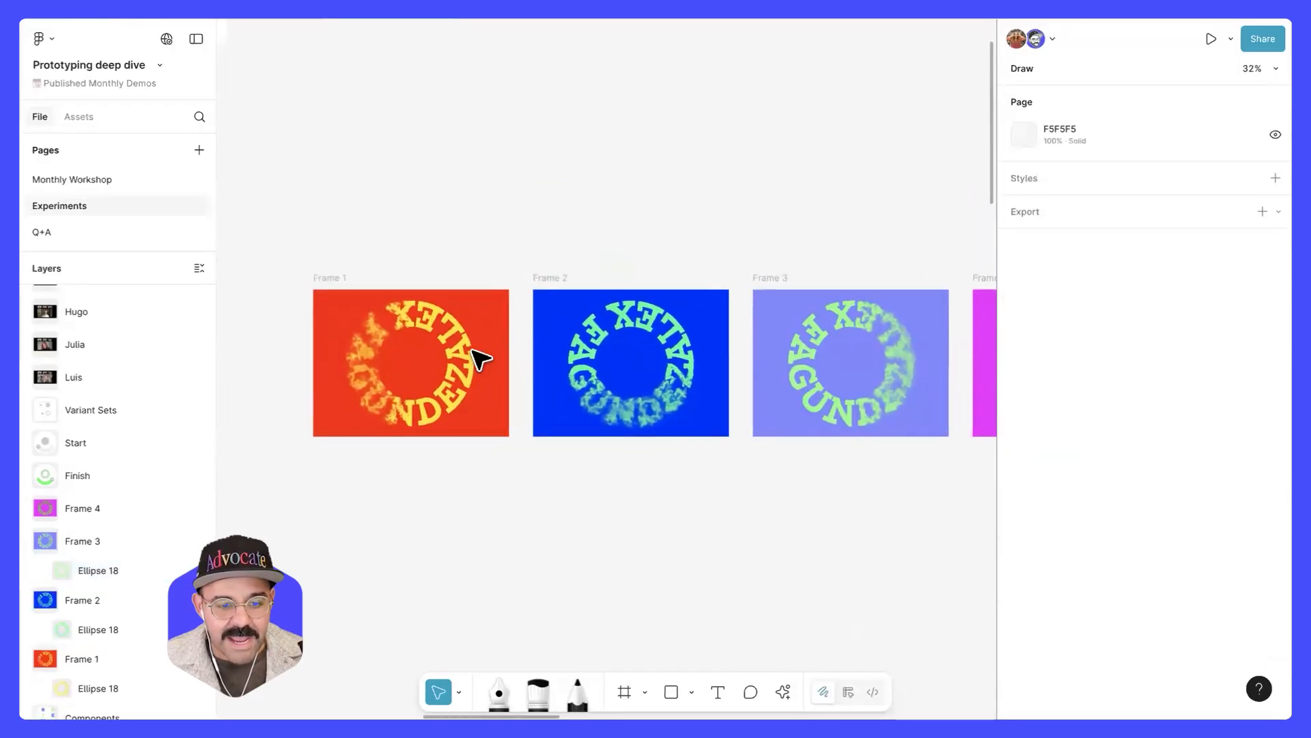
pyautogui.click(335, 280)
pyautogui.hotkey('shift', 'space')
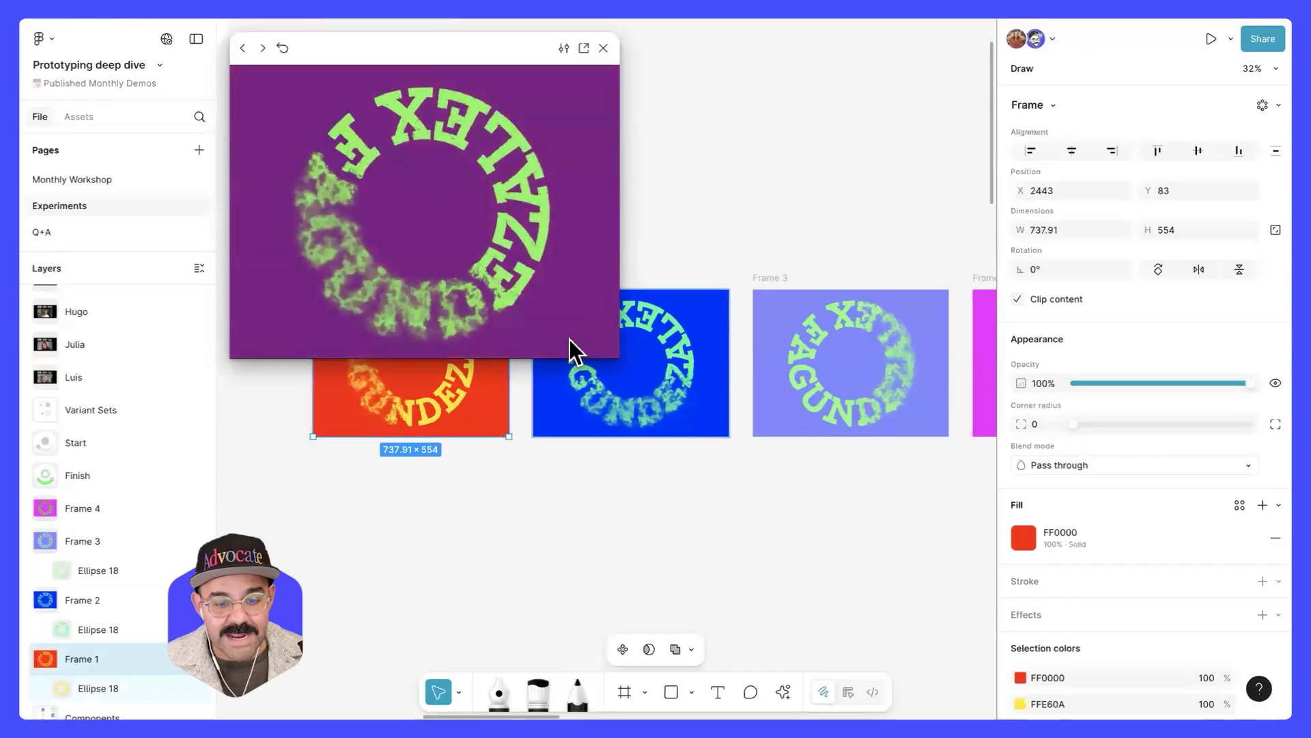
pyautogui.moveTo(629, 352); pyautogui.dragTo(983, 641)
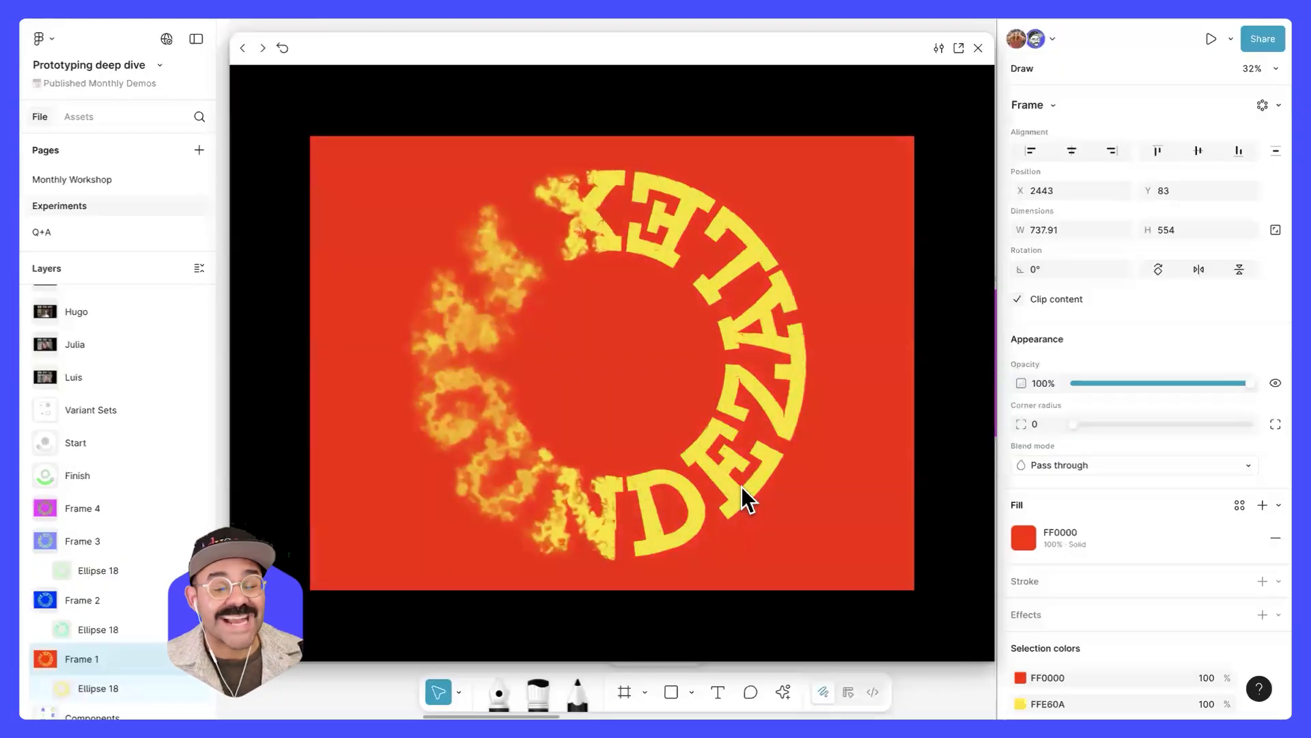
pyautogui.click(978, 48)
# - Inspect the Texture effect's size, radius and clipping settings on the circular text ellipse in Frame 1
pyautogui.hscroll(-3, 799, 197)
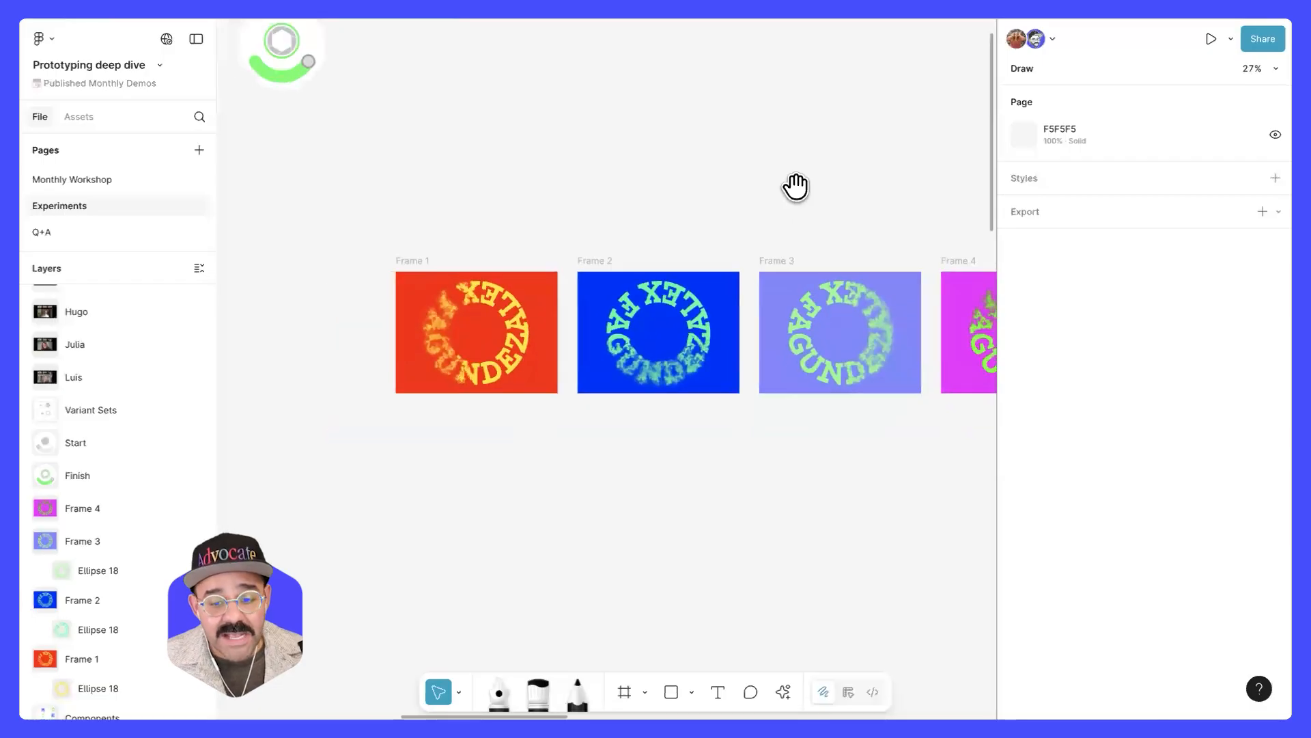
pyautogui.scroll(-2, 793, 187)
pyautogui.hscroll(2, 667, 260)
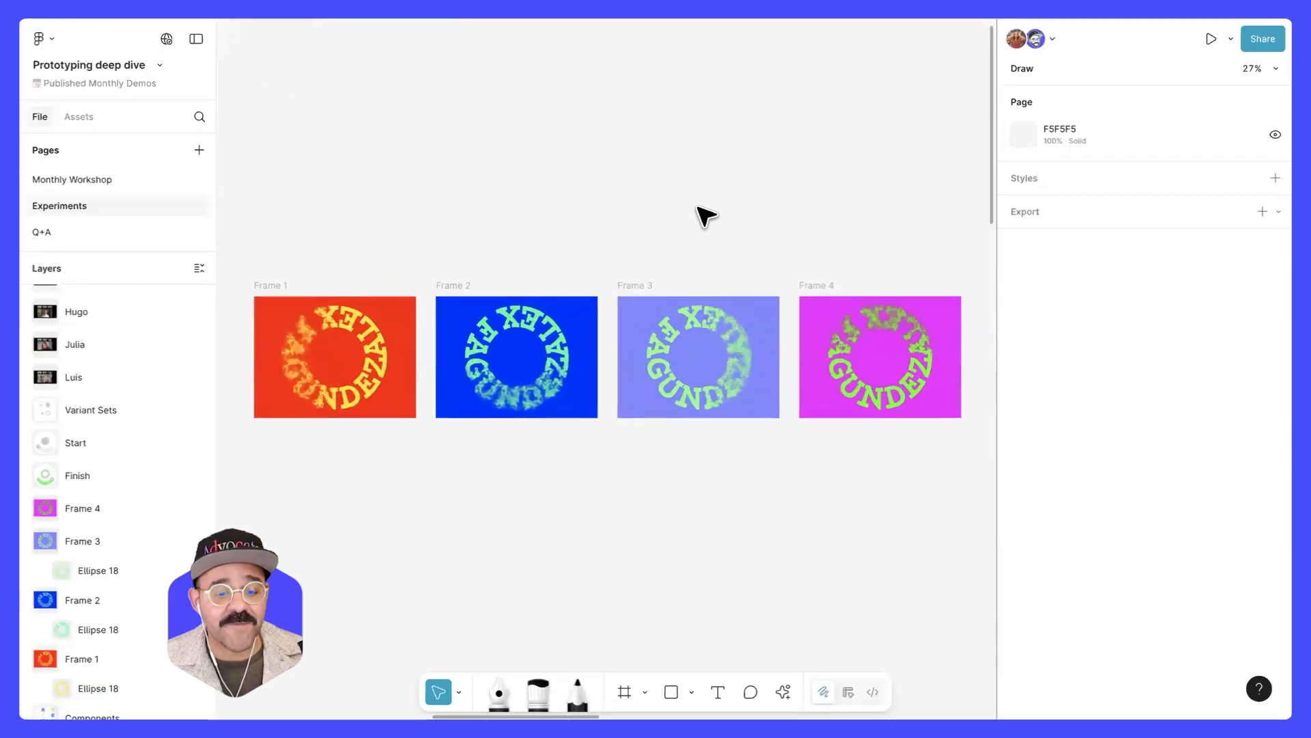
pyautogui.scroll(5, 235, 419)
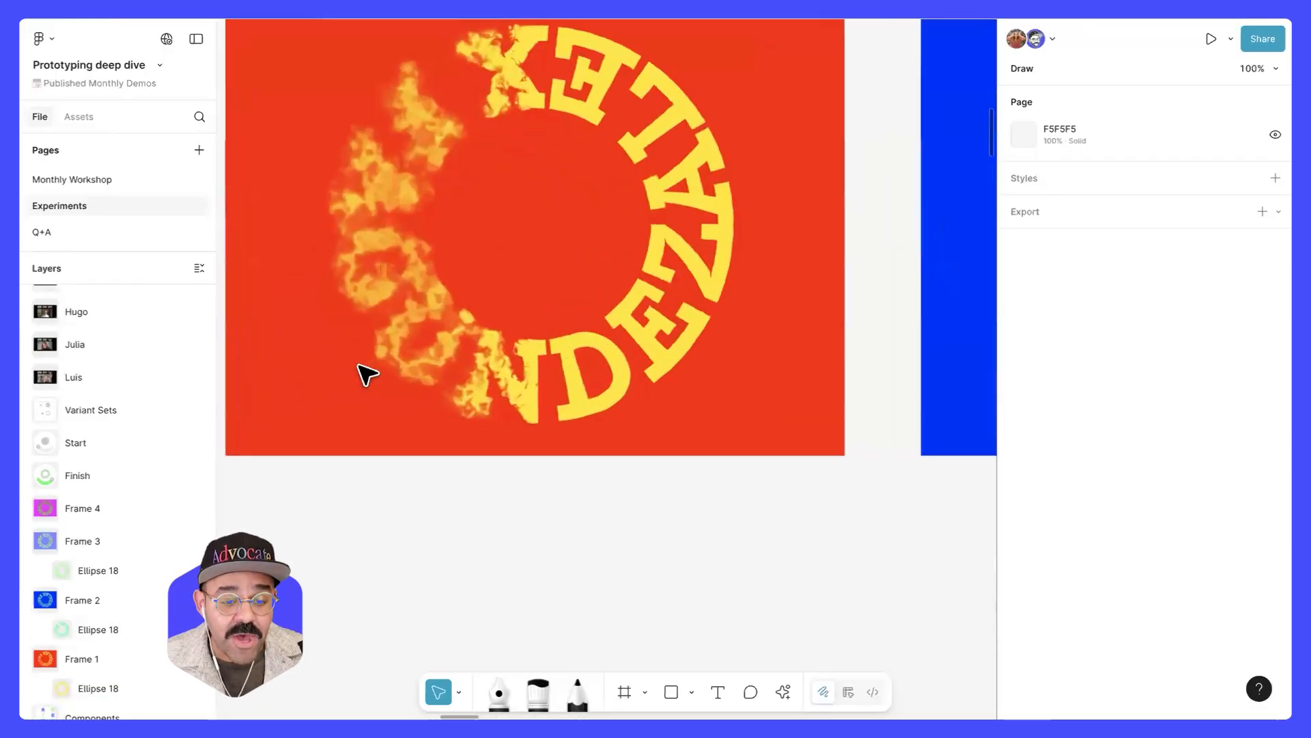
pyautogui.click(448, 314)
pyautogui.scroll(-4, 1092, 594)
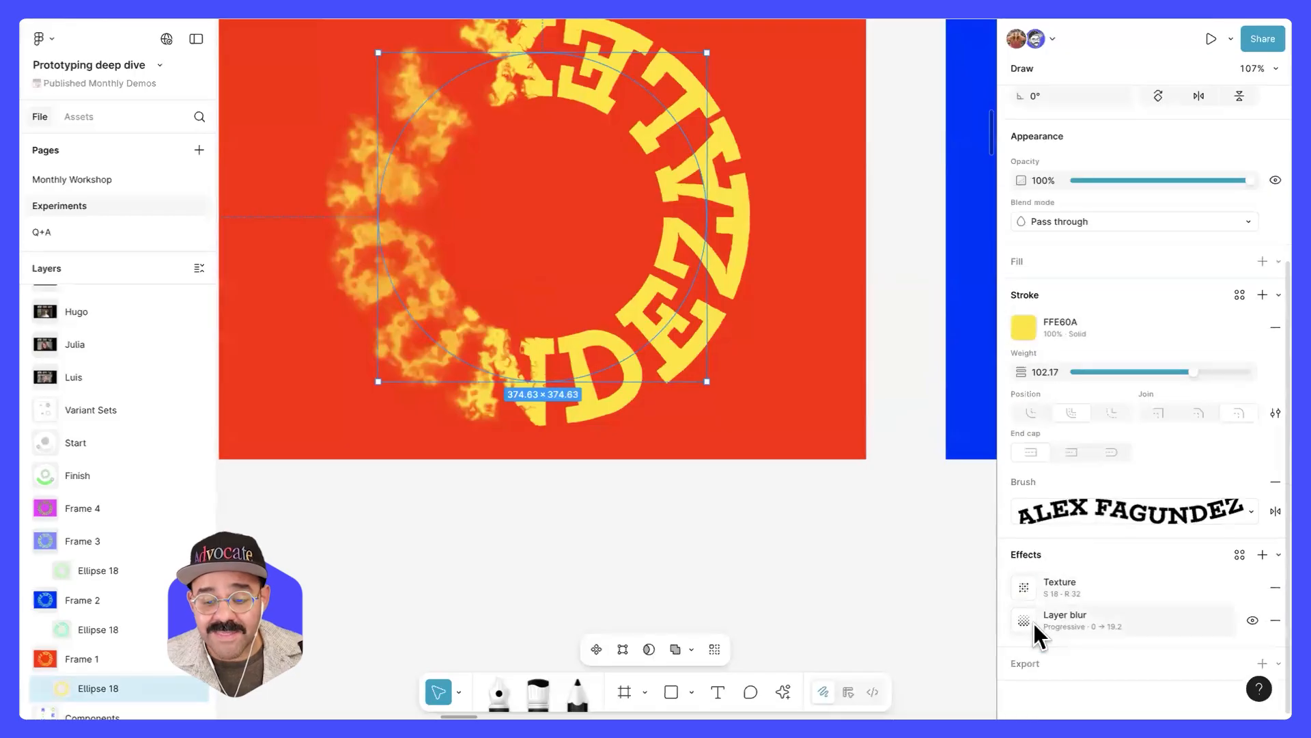
pyautogui.click(1025, 588)
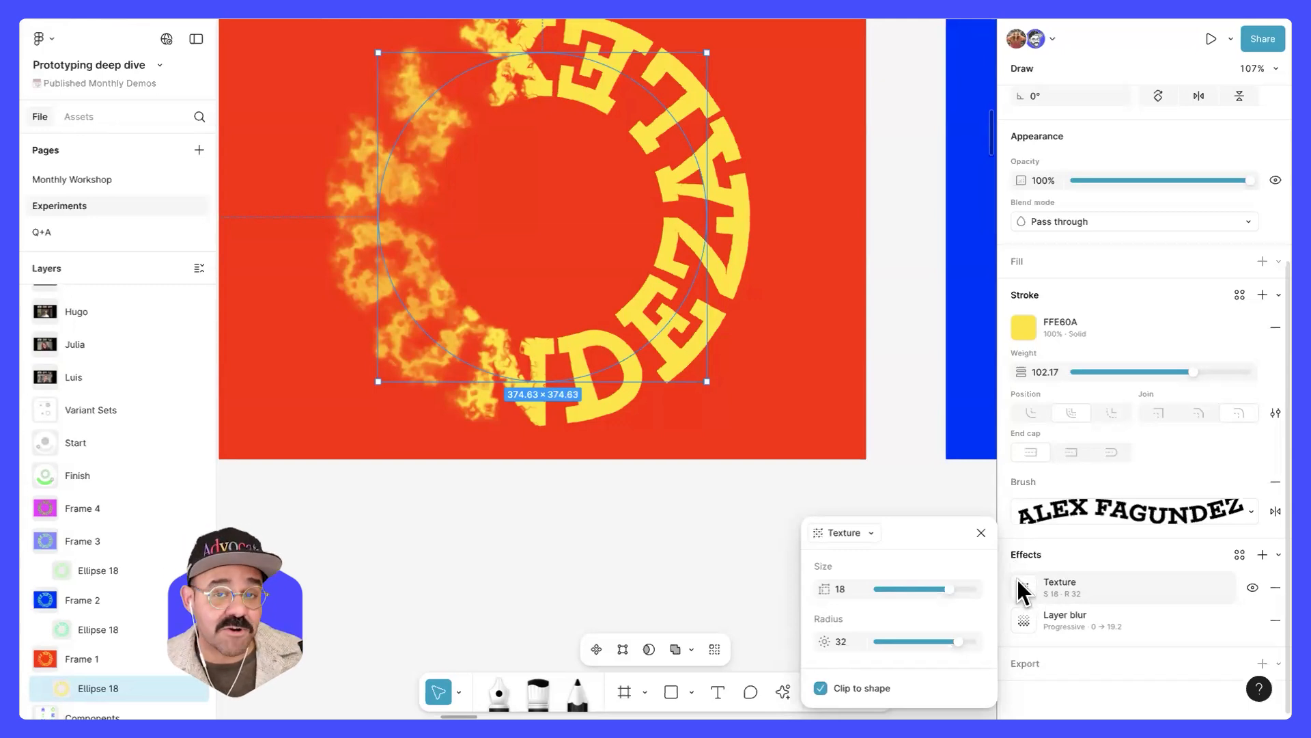
pyautogui.press('Escape')
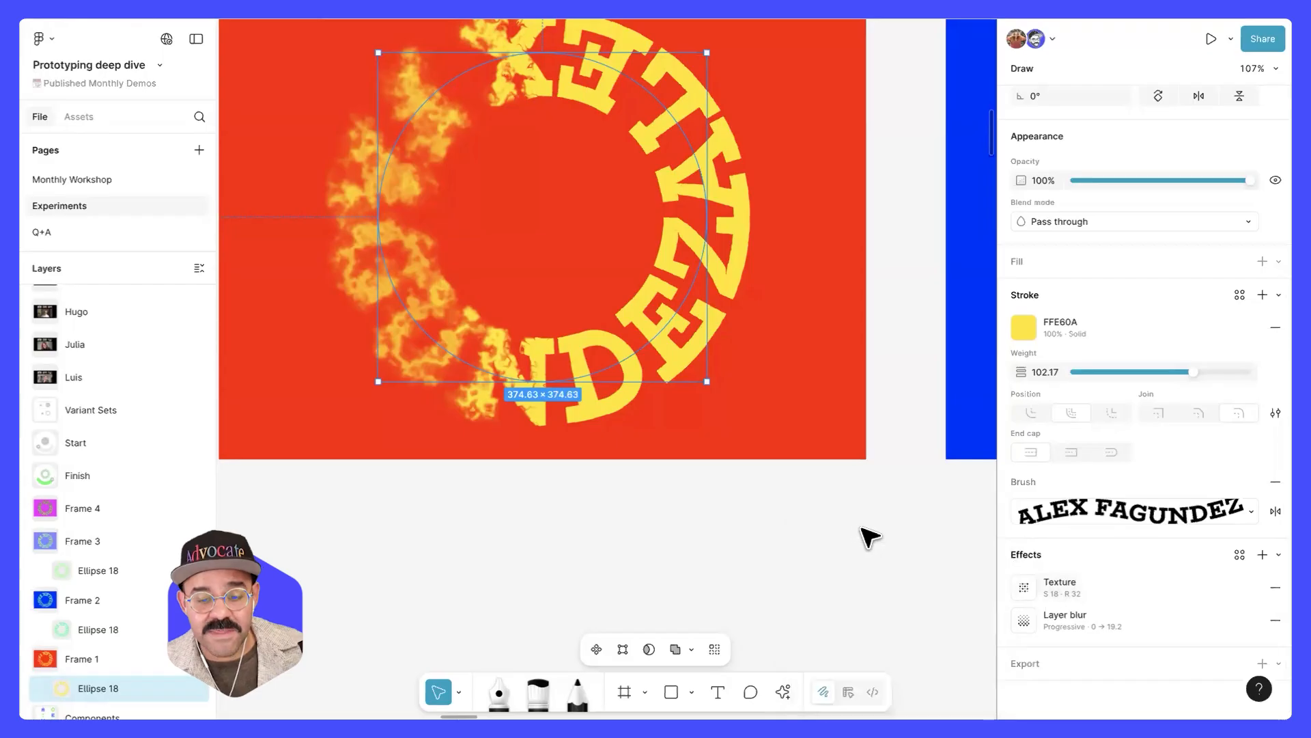
pyautogui.press('Escape')
# - Compare the blurred portions of the circular text across Frames 1 to 4, ending with a close look at Frame 1
pyautogui.scroll(-5, 862, 528)
pyautogui.moveTo(921, 565); pyautogui.dragTo(558, 528)
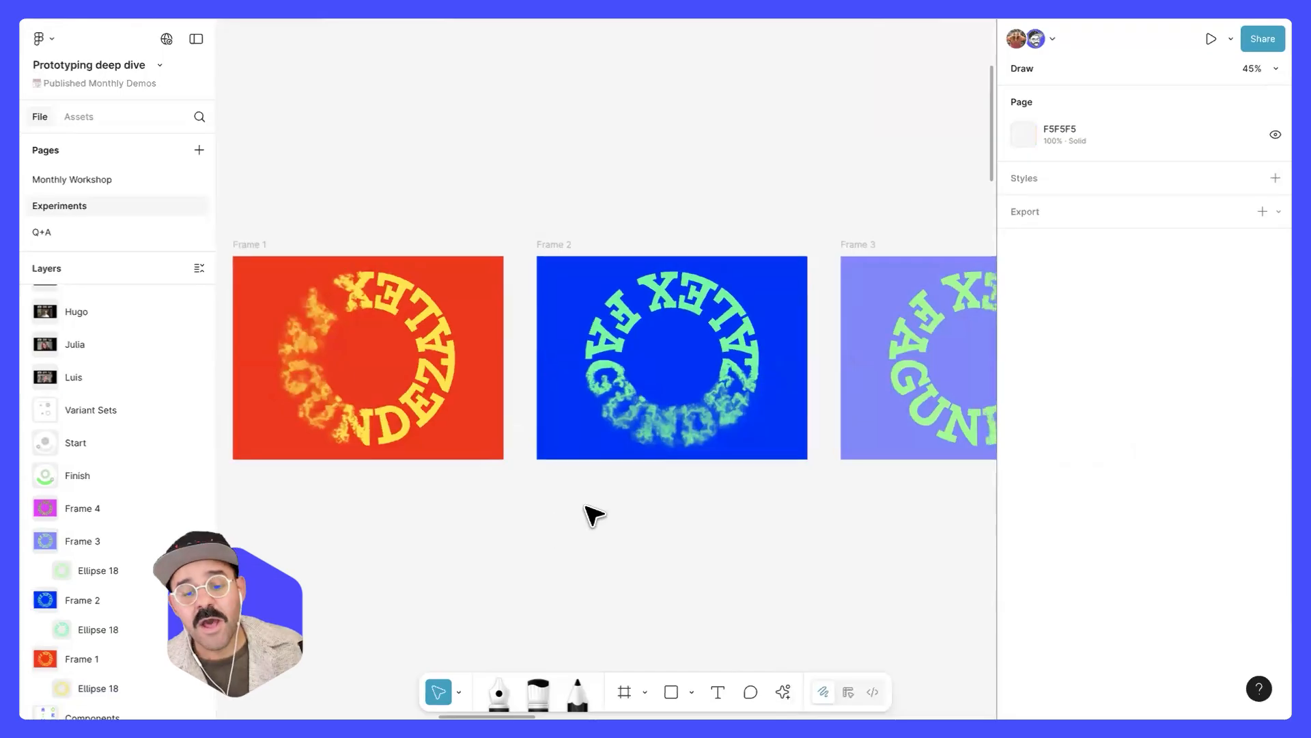
pyautogui.scroll(-2, 586, 515)
pyautogui.moveTo(756, 510); pyautogui.dragTo(593, 495)
pyautogui.moveTo(823, 507); pyautogui.dragTo(481, 516)
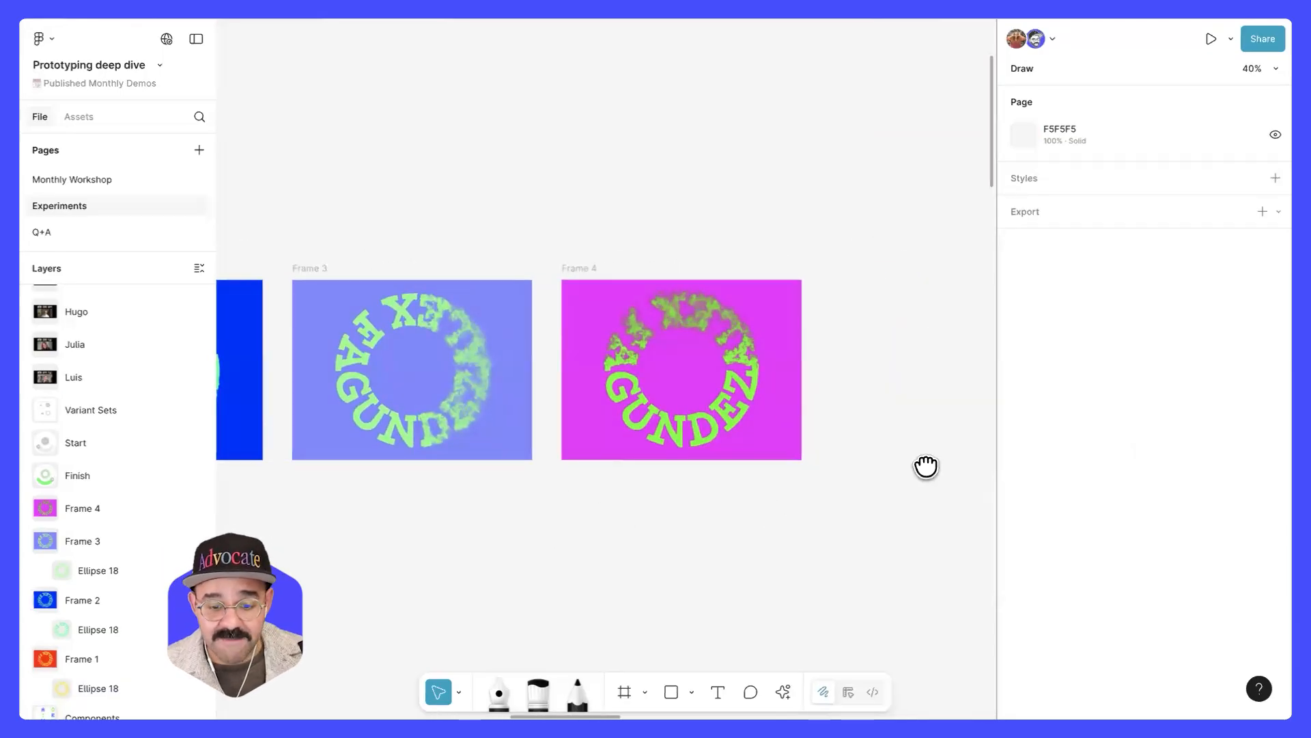
pyautogui.hscroll(-10, 925, 468)
pyautogui.scroll(5, 570, 314)
pyautogui.scroll(1, 570, 314)
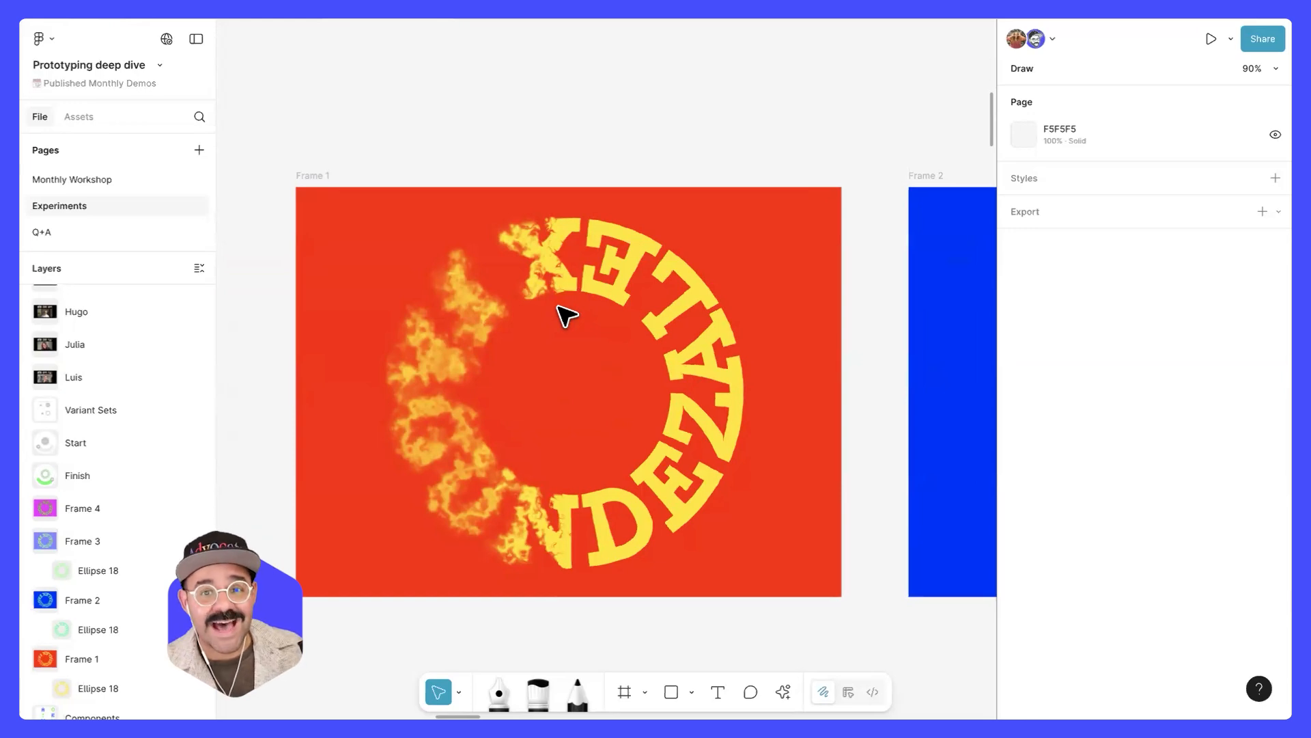
# - Open the Q+A page and read through the three question screenshots
pyautogui.click(146, 176)
pyautogui.click(103, 230)
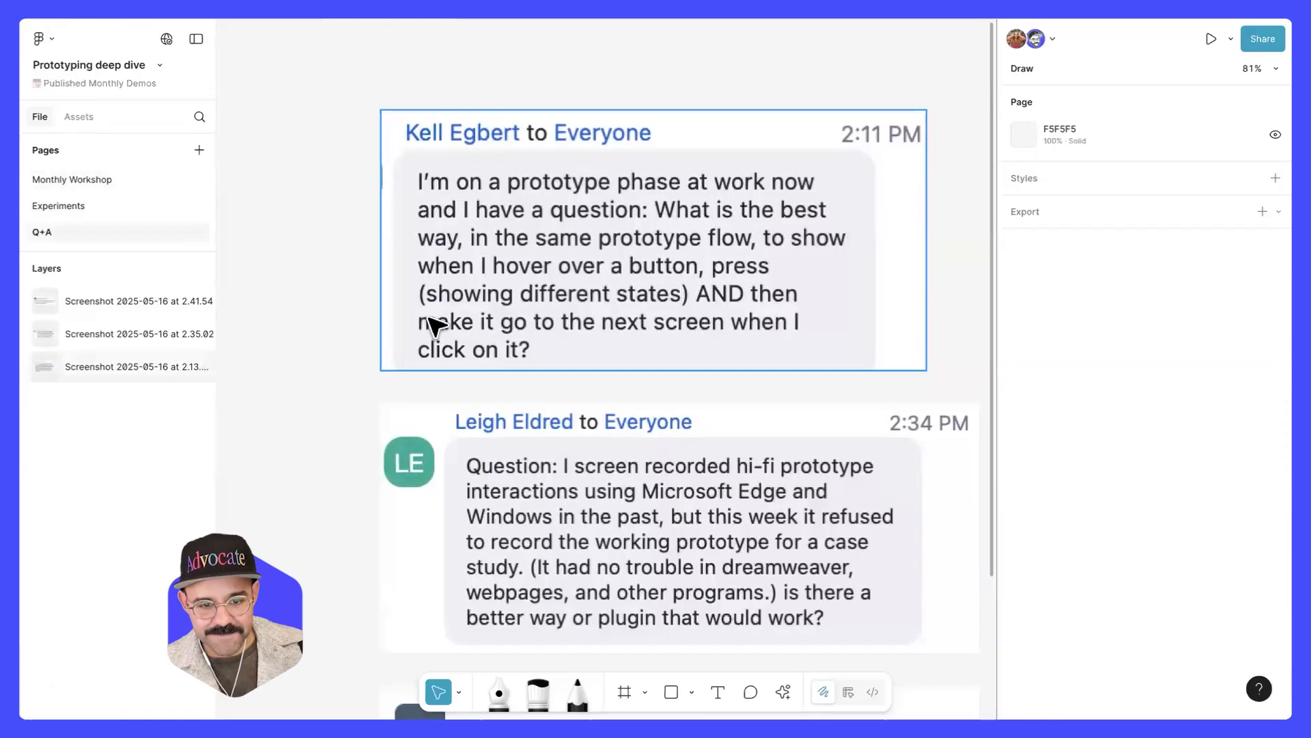
pyautogui.scroll(-3, 434, 324)
pyautogui.scroll(-2, 437, 324)
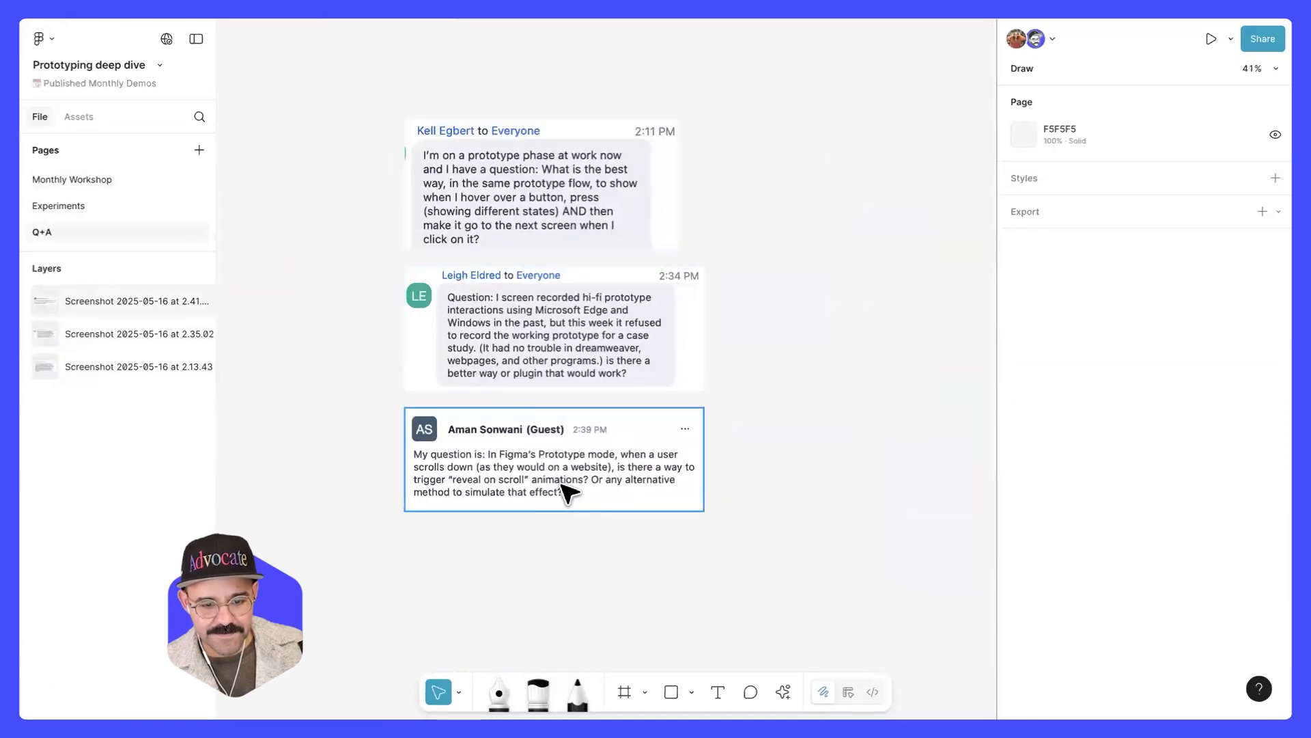
pyautogui.scroll(2, 562, 484)
pyautogui.scroll(3, 561, 483)
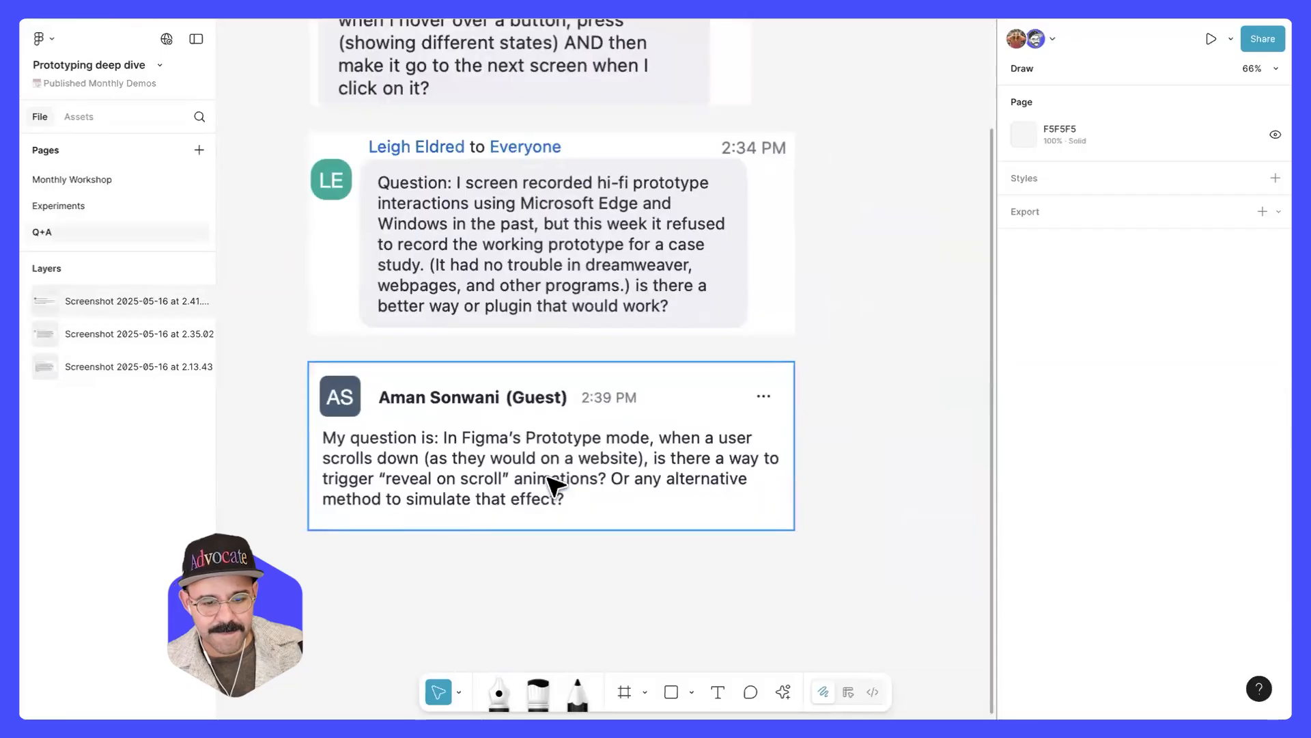
pyautogui.scroll(5, 562, 483)
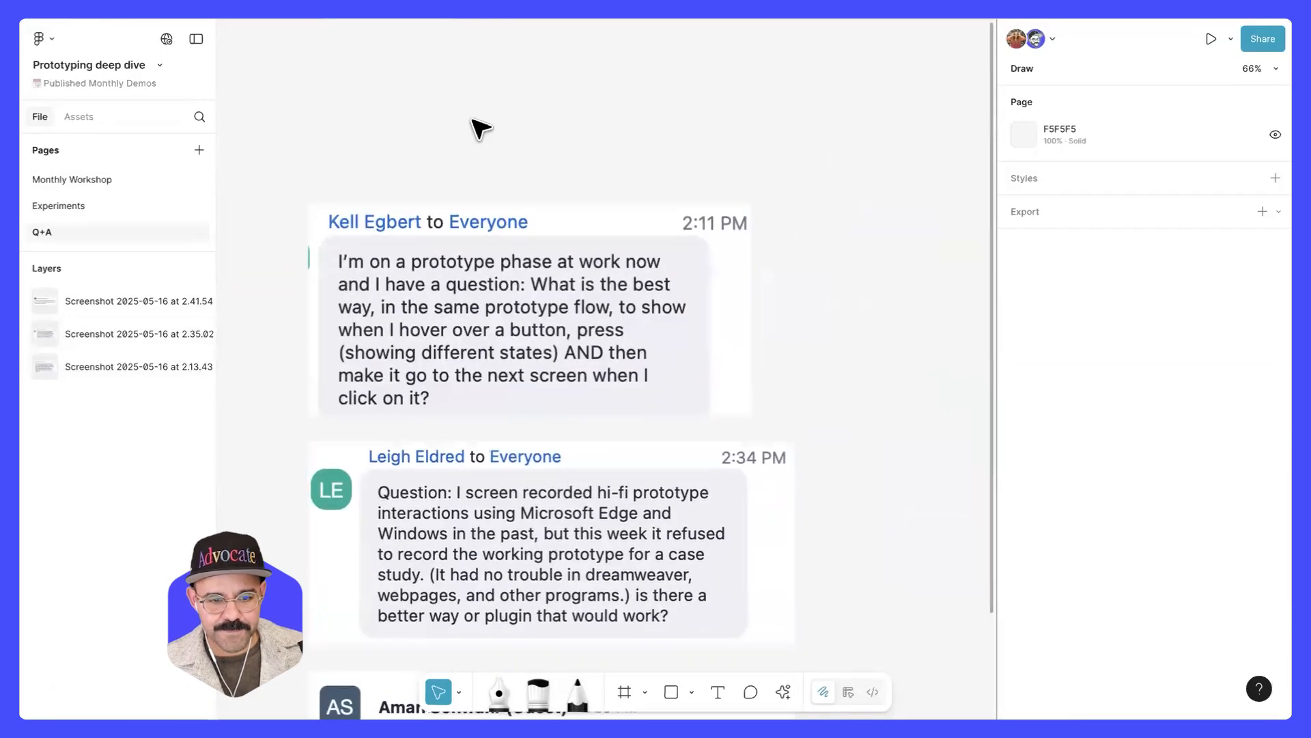
# - Nudge the 2:11 PM question screenshot slightly upward on the Q+A page
pyautogui.hscroll(-2, 481, 141)
pyautogui.click(586, 329)
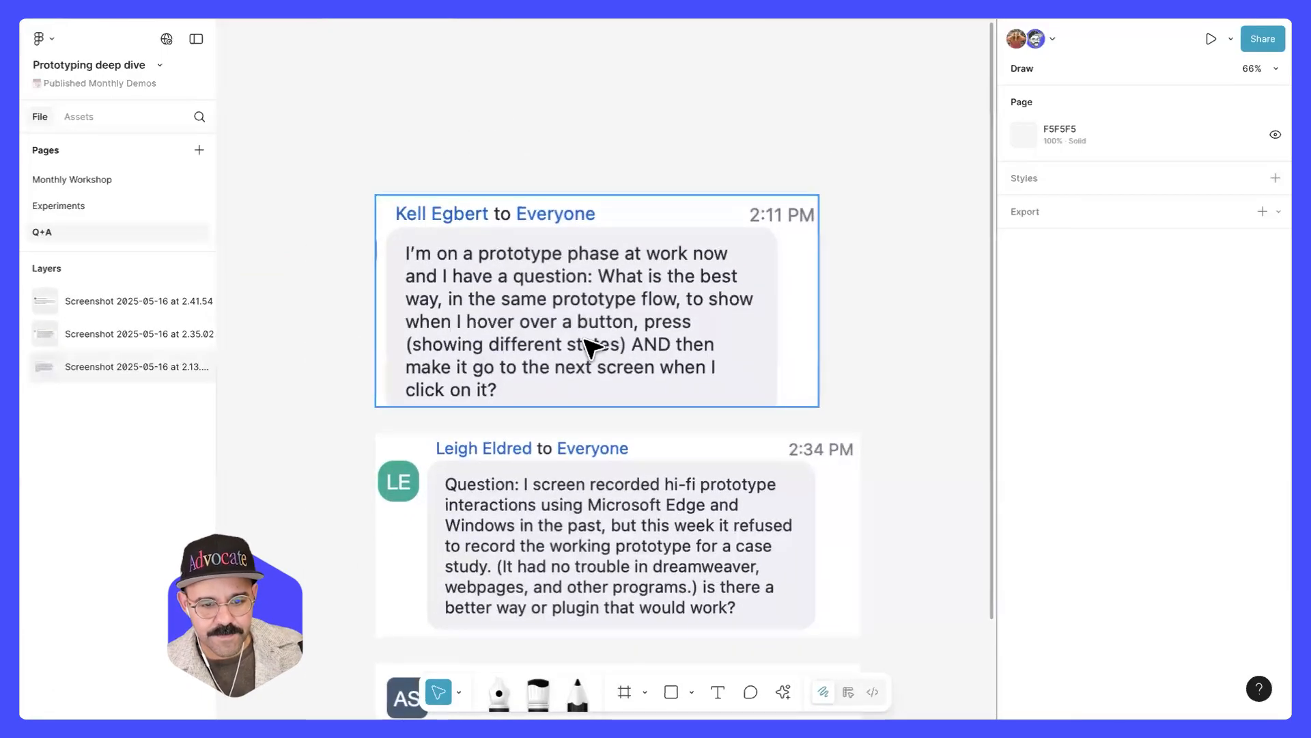
pyautogui.moveTo(593, 327); pyautogui.dragTo(594, 318)
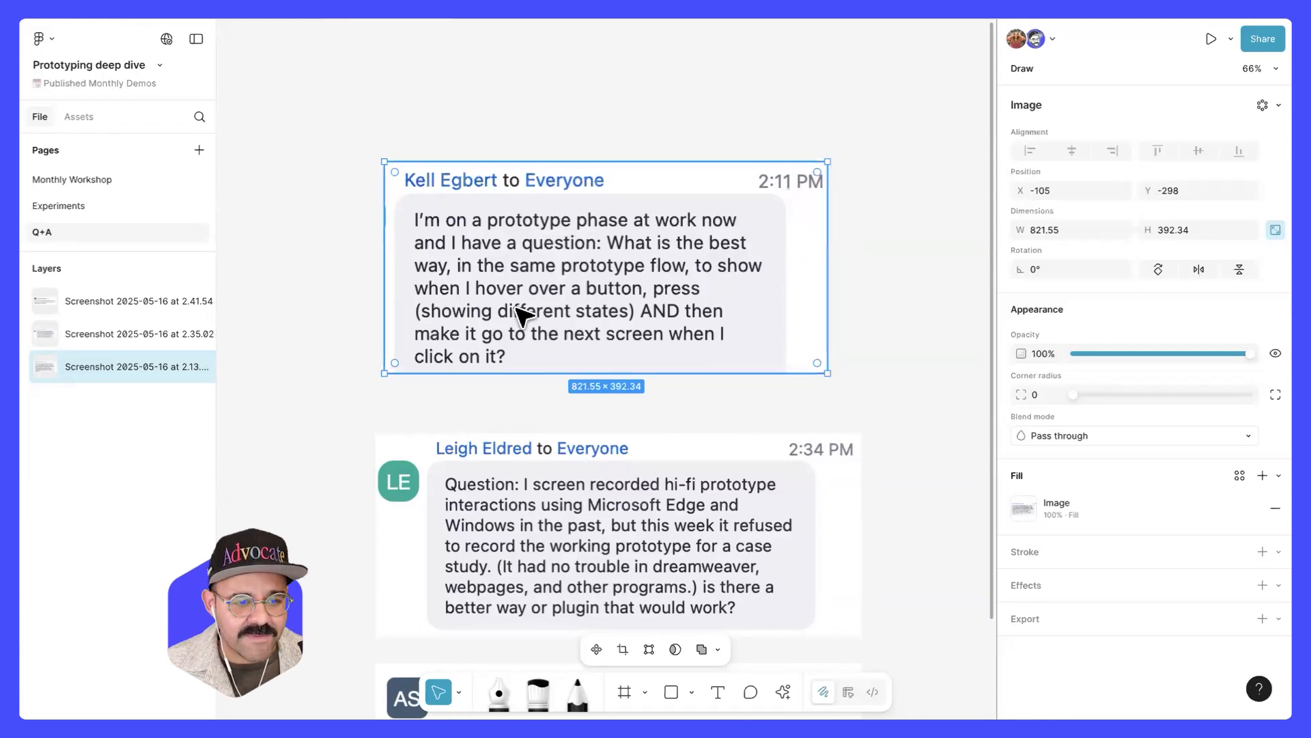
# - On the Monthly Workshop page, switch from Draw to Design mode and show the prototype settings of the Example frame's purple square menu dot
pyautogui.click(125, 181)
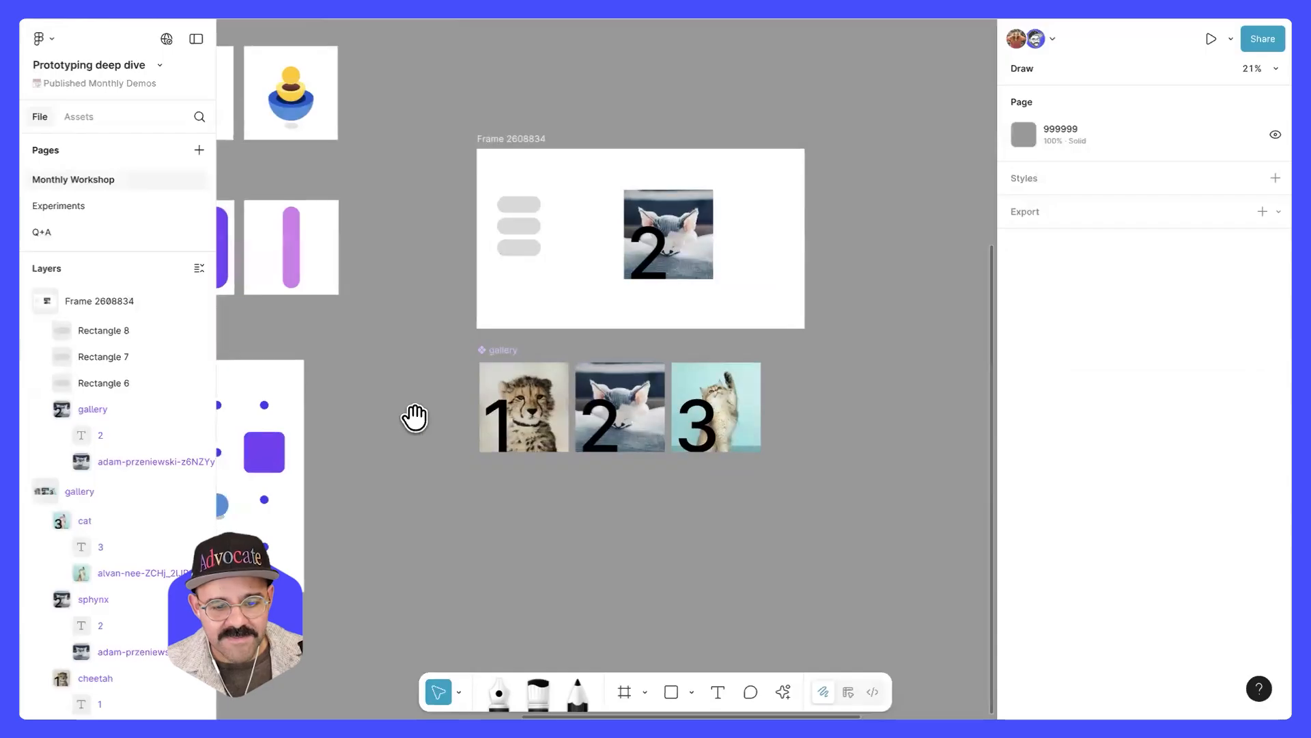
pyautogui.hscroll(-5, 556, 377)
pyautogui.scroll(3, 547, 379)
pyautogui.click(546, 383)
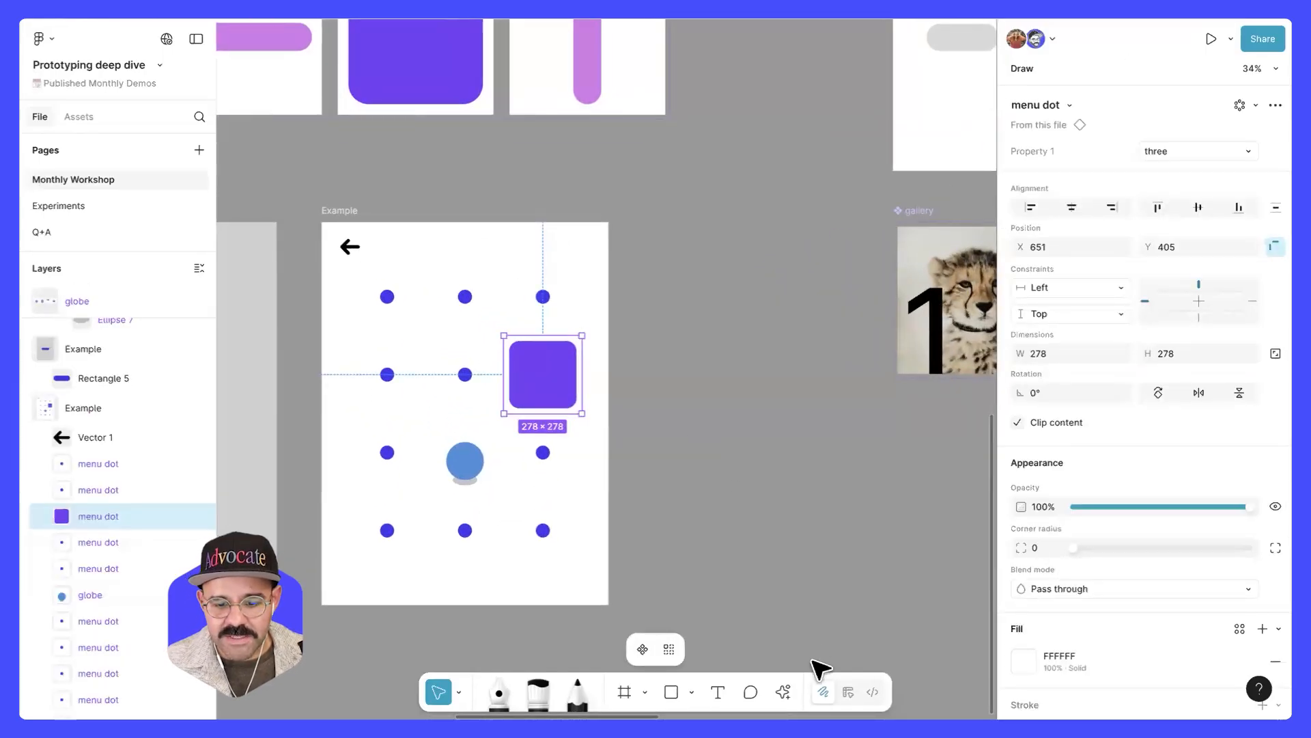
pyautogui.click(848, 692)
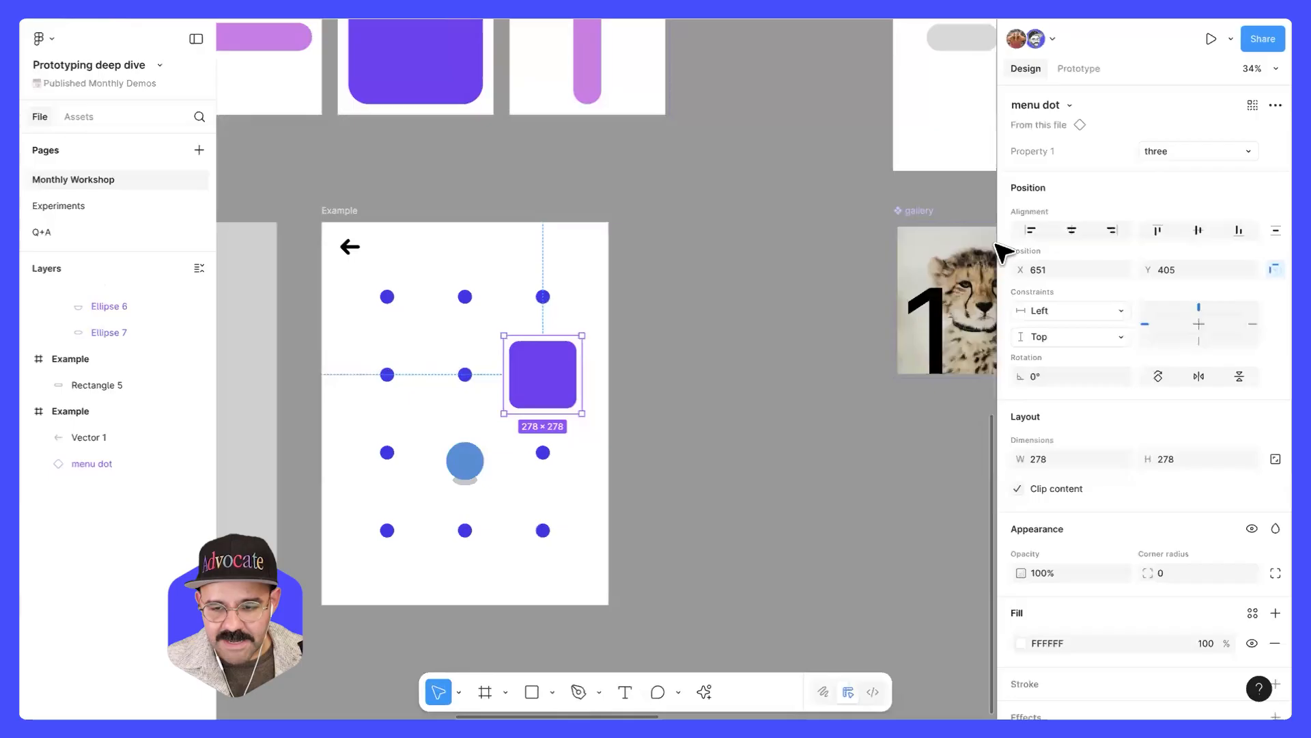
pyautogui.click(1084, 68)
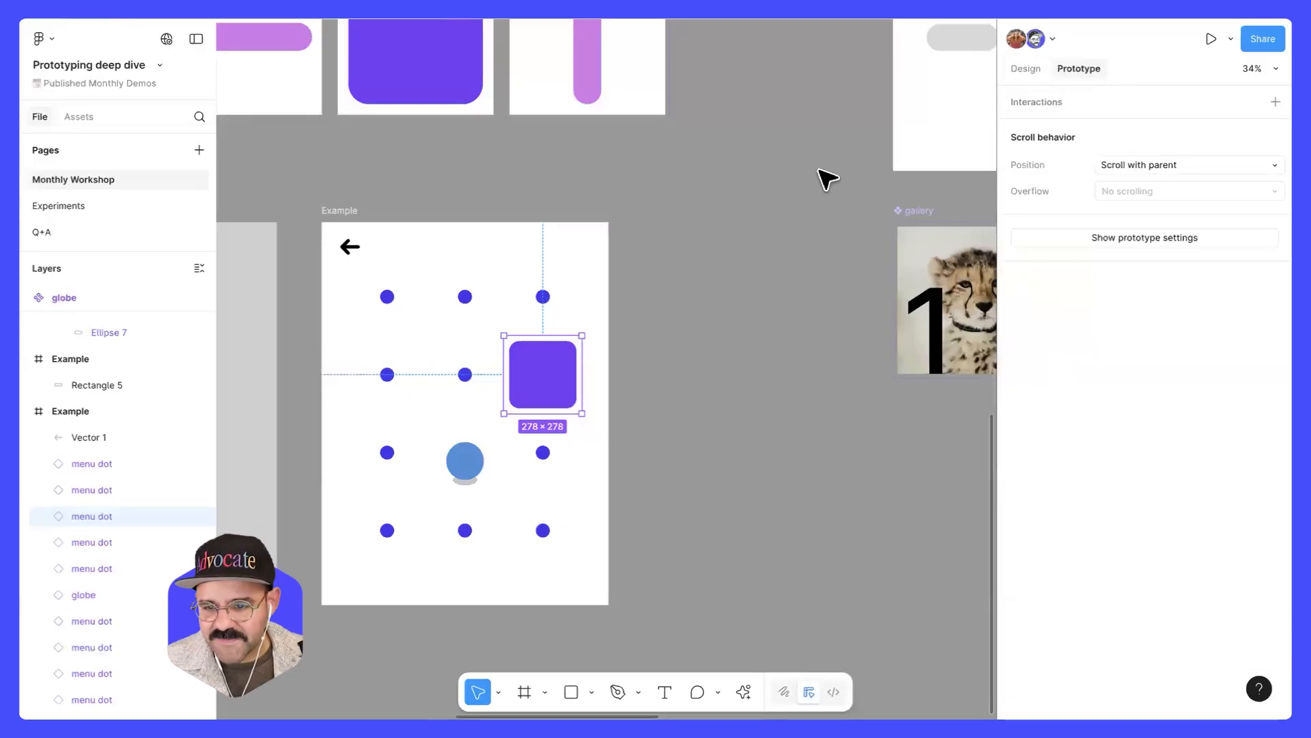
# - Inspect the variant interaction on the window layer inside the Example frame's purple square menu dot
pyautogui.moveTo(662, 407); pyautogui.dragTo(766, 370)
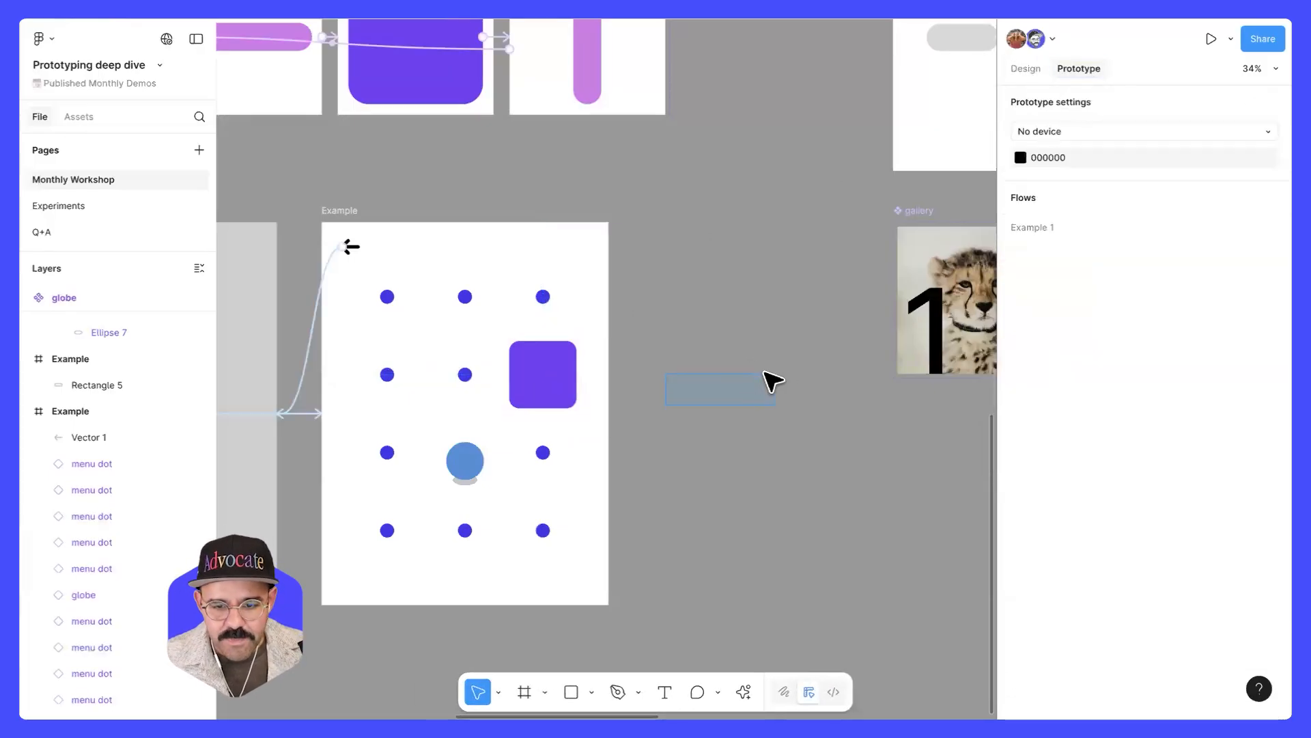
pyautogui.click(528, 377)
pyautogui.doubleClick(528, 377)
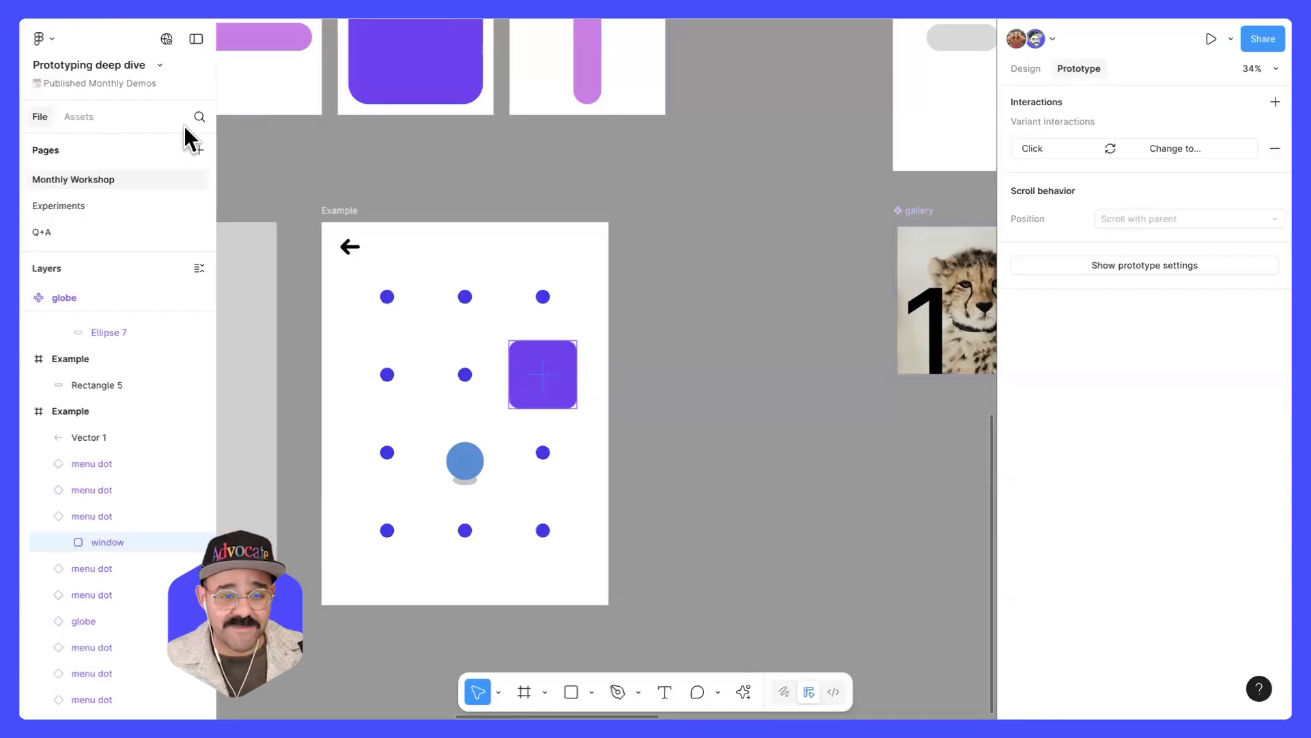
# - Return to the Q+A page and read the questions about recording prototypes and reveal-on-scroll animations
pyautogui.click(108, 235)
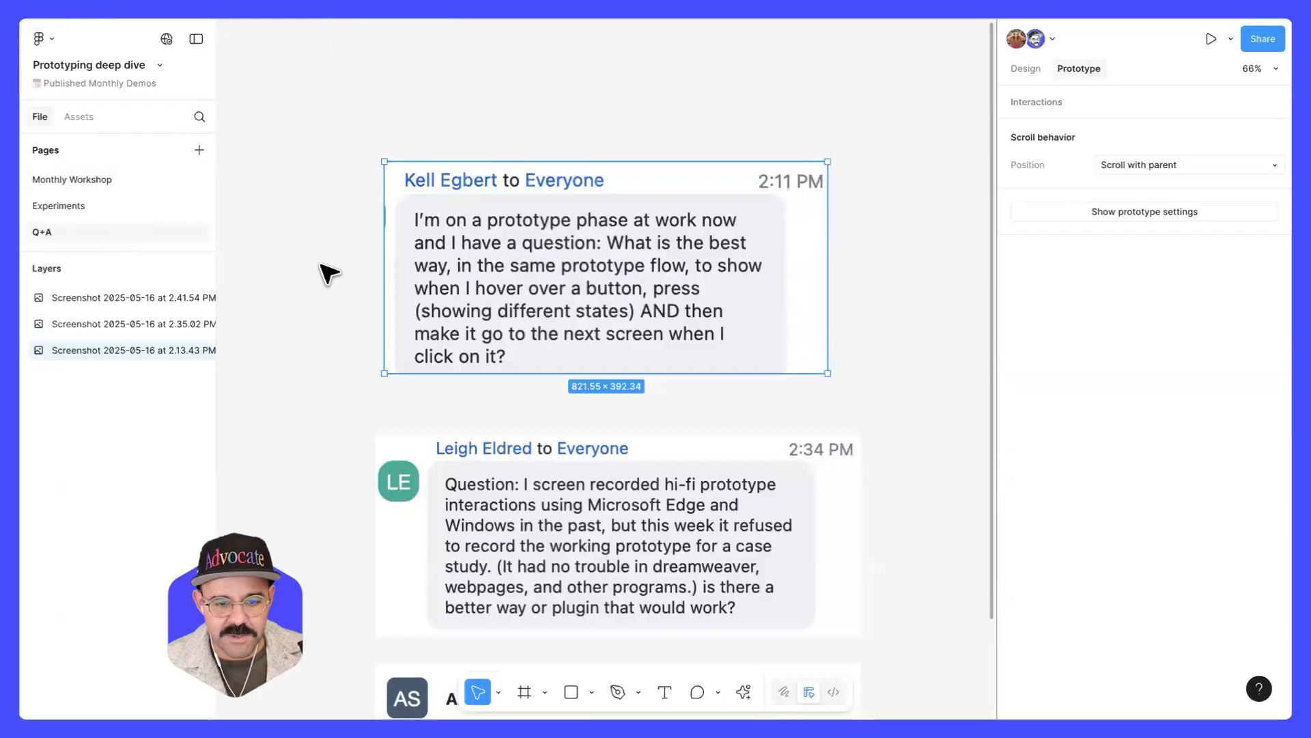
pyautogui.scroll(-5, 332, 275)
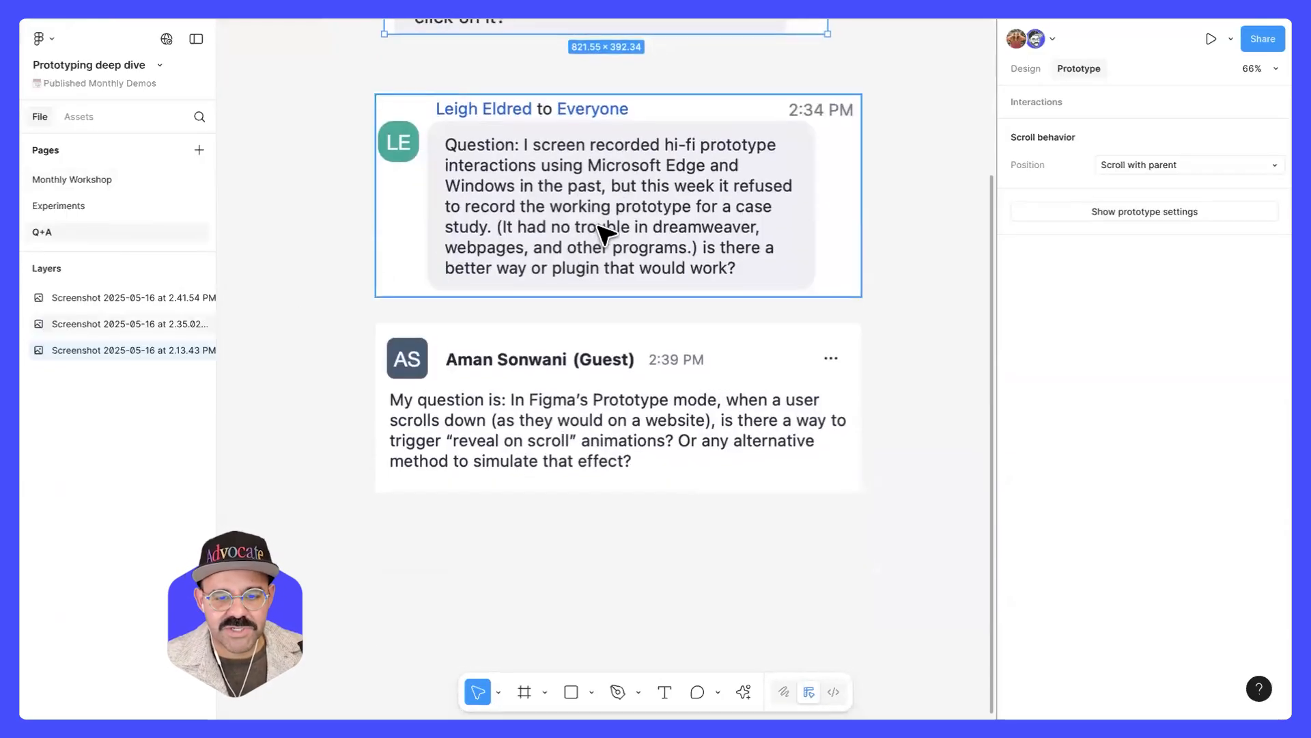
pyautogui.scroll(2, 596, 225)
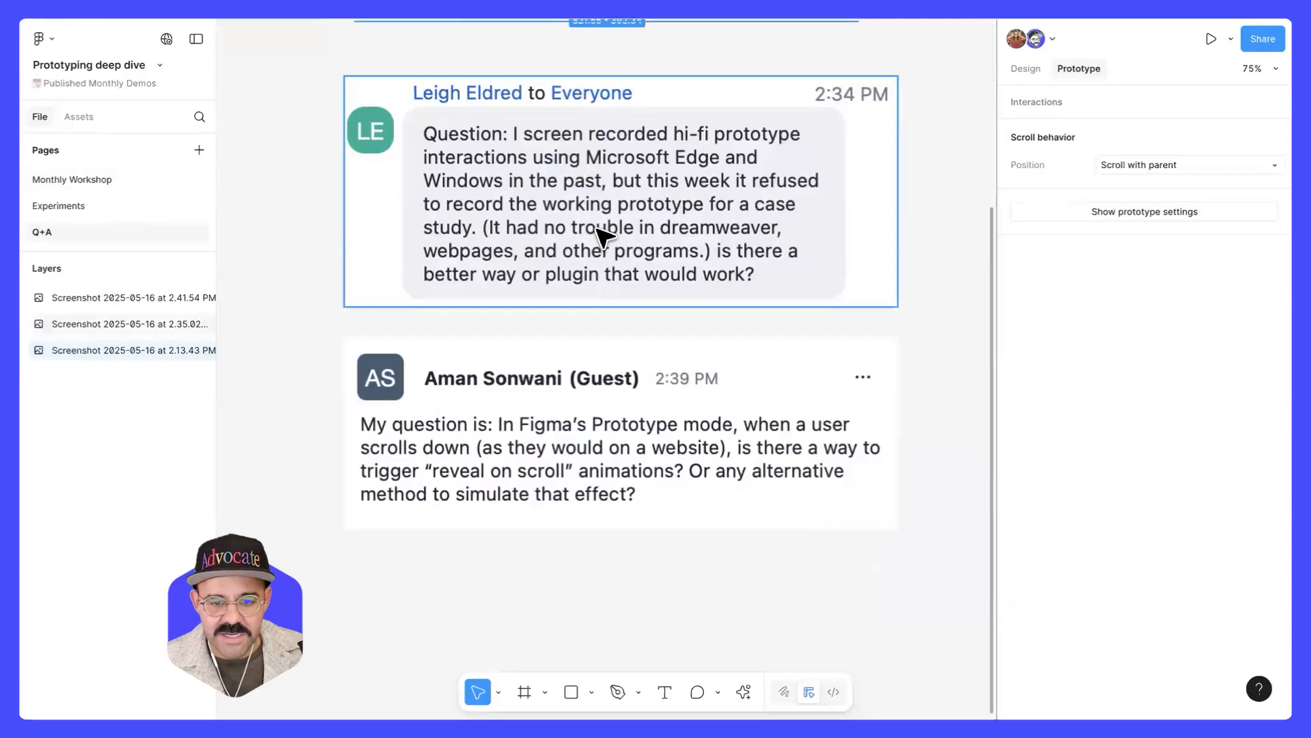
pyautogui.scroll(1, 650, 235)
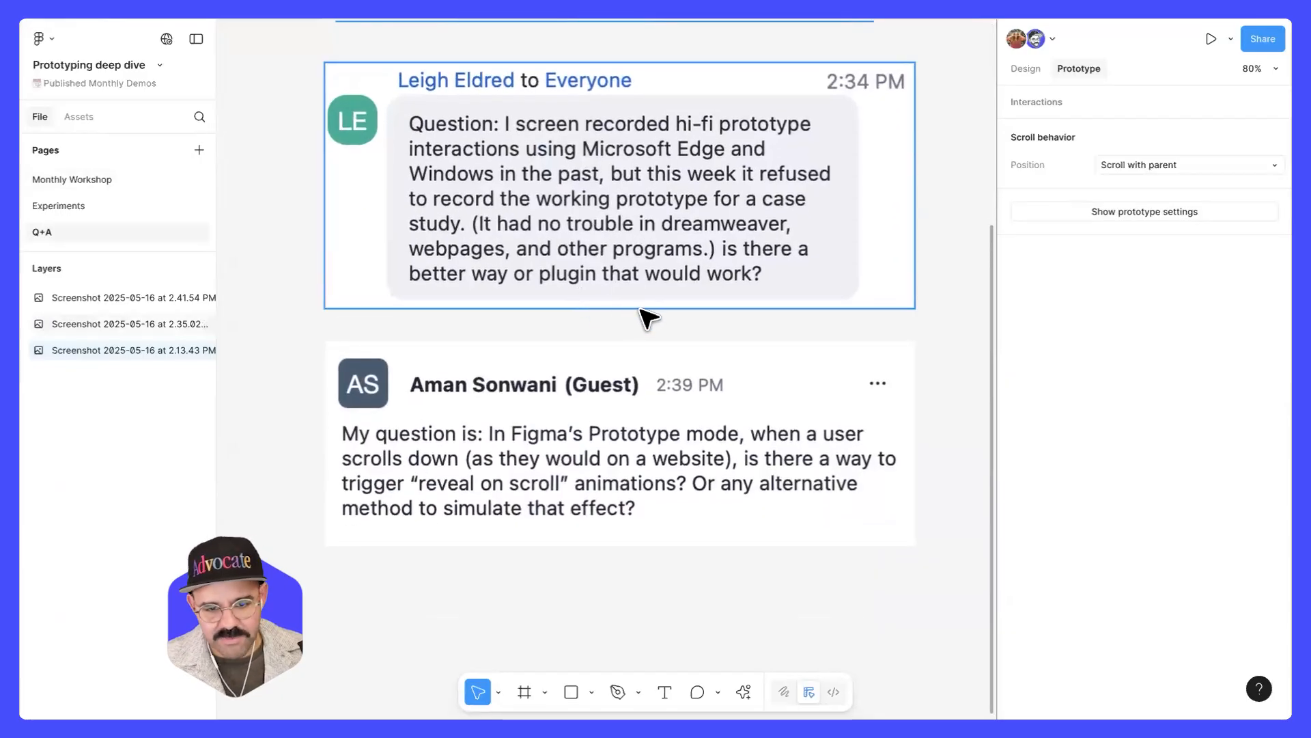
pyautogui.scroll(1, 649, 320)
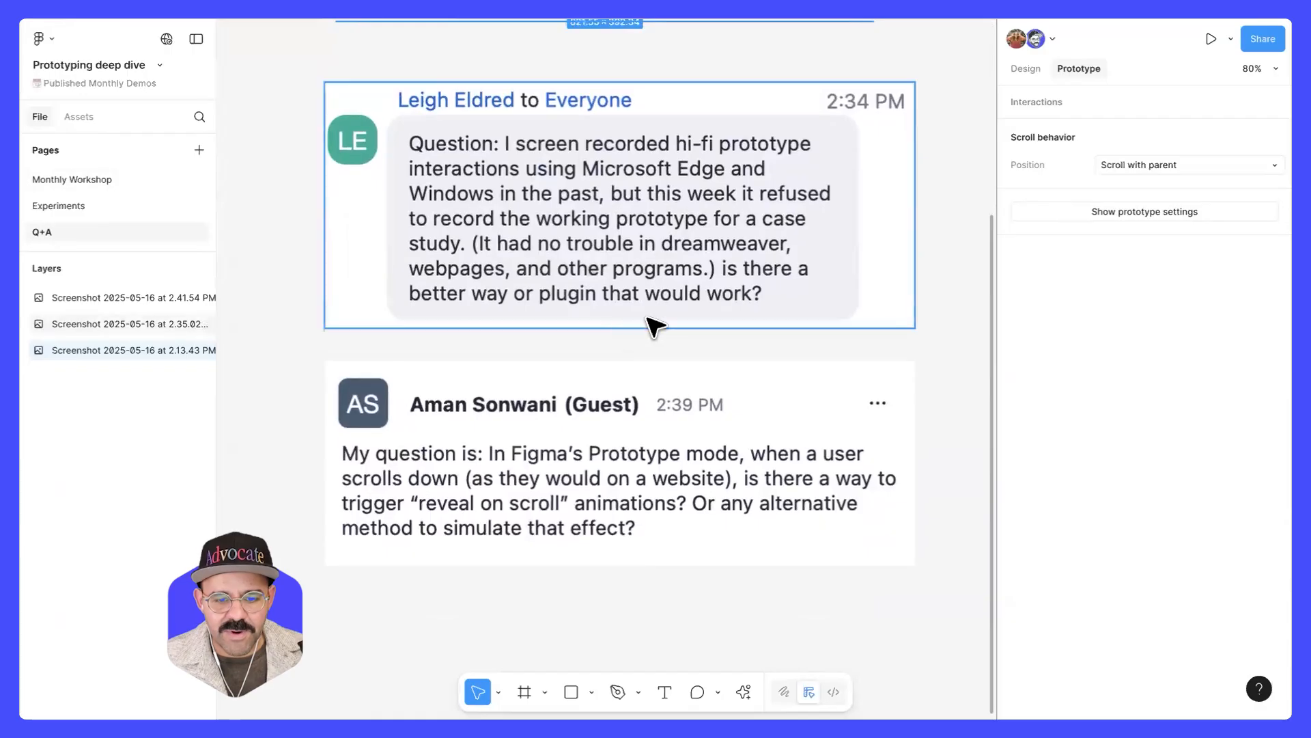
pyautogui.scroll(1, 650, 316)
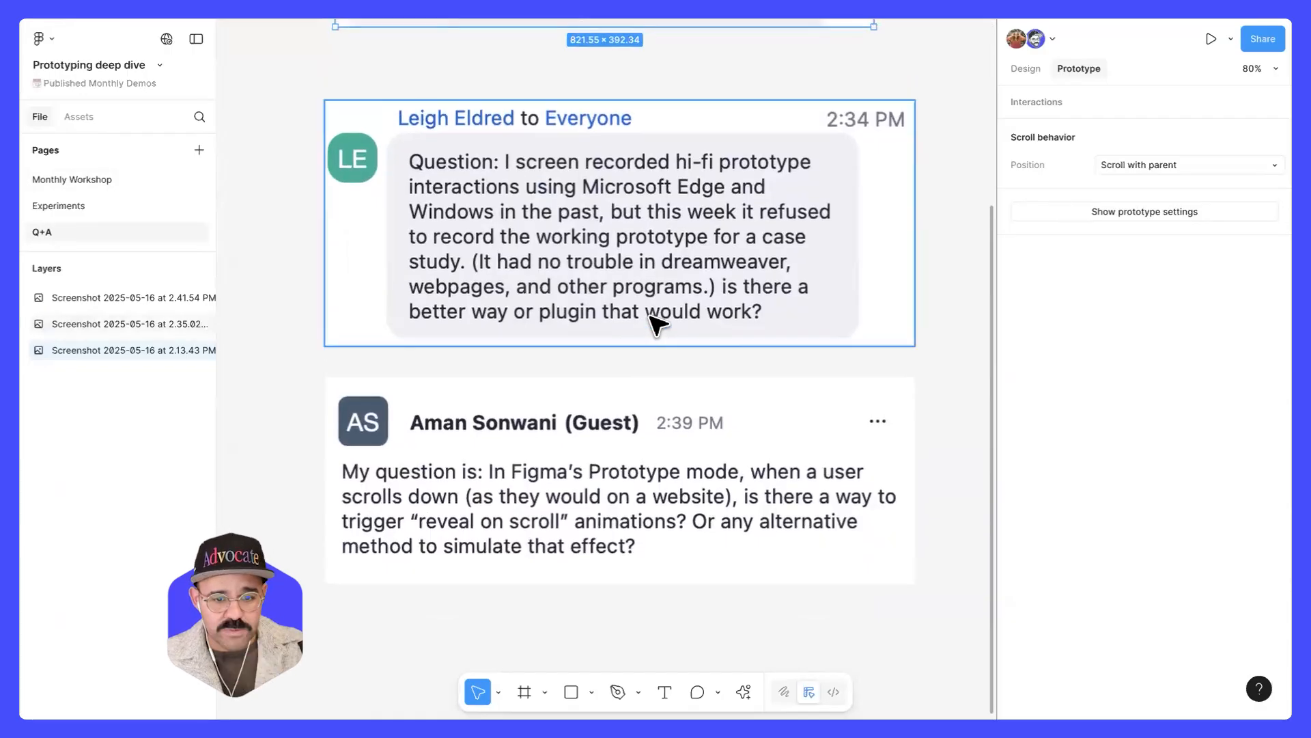
pyautogui.scroll(1, 650, 316)
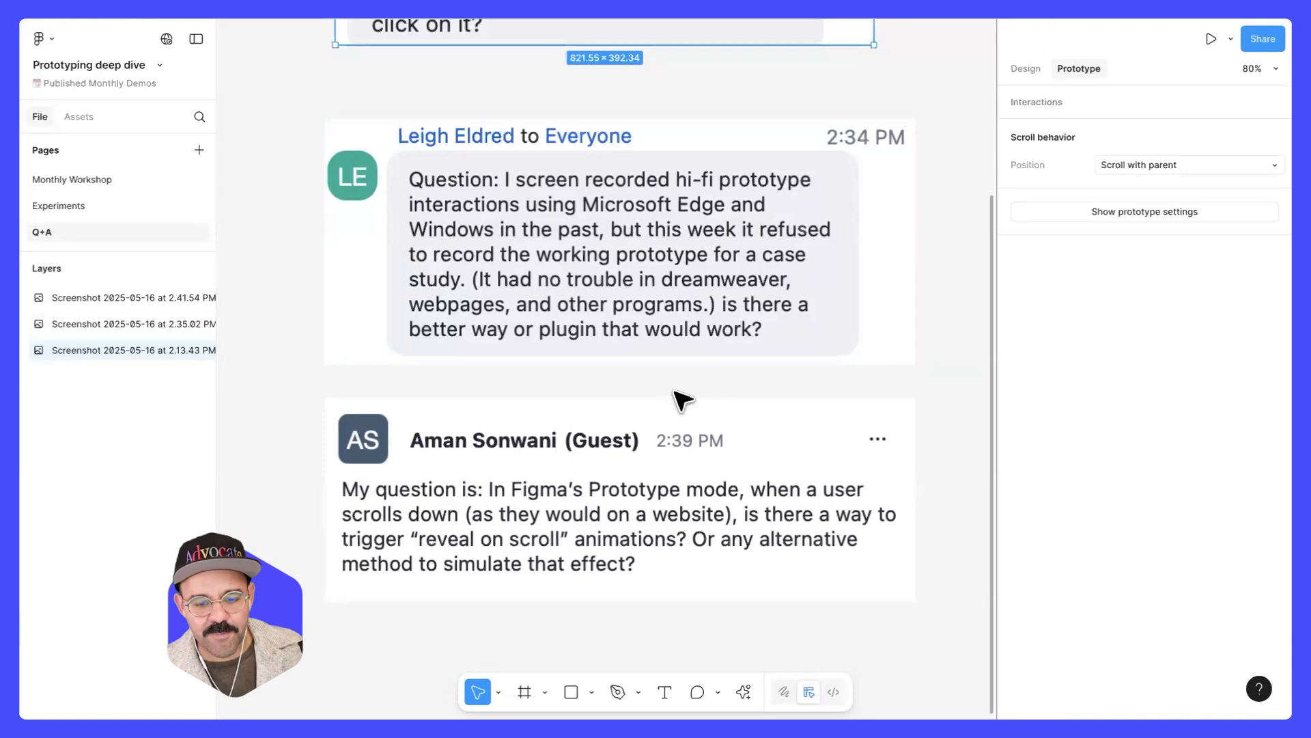
pyautogui.scroll(-1, 683, 399)
pyautogui.scroll(2, 675, 389)
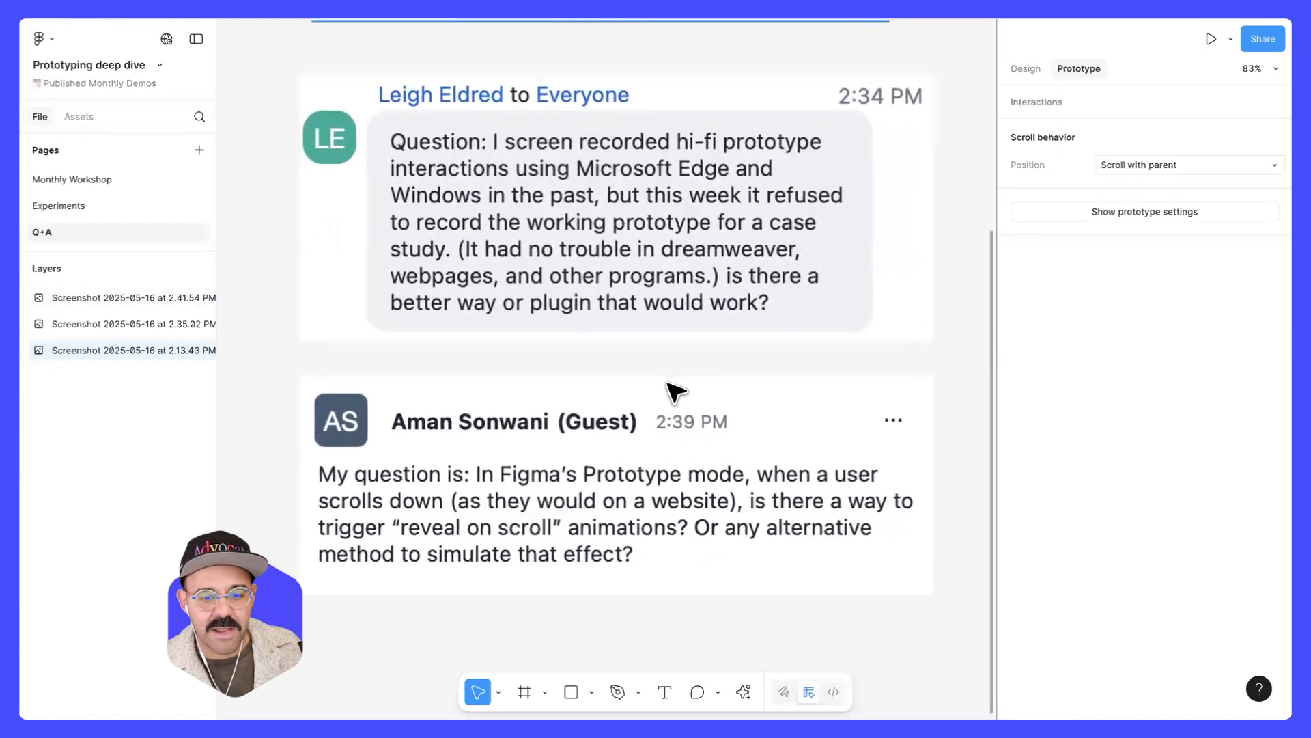
# - Look over all three question screenshots on the Q+A page and deselect the 2:11 PM one
pyautogui.scroll(-2, 656, 410)
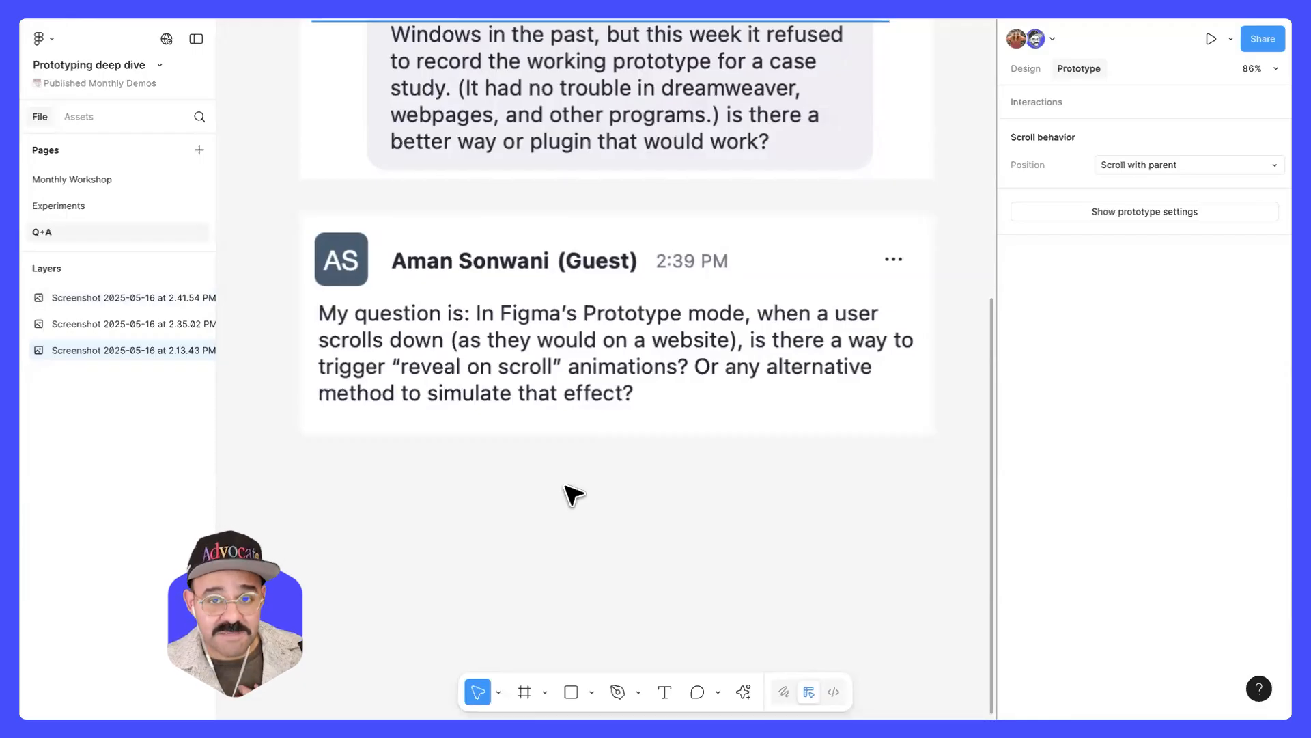
pyautogui.scroll(-3, 574, 493)
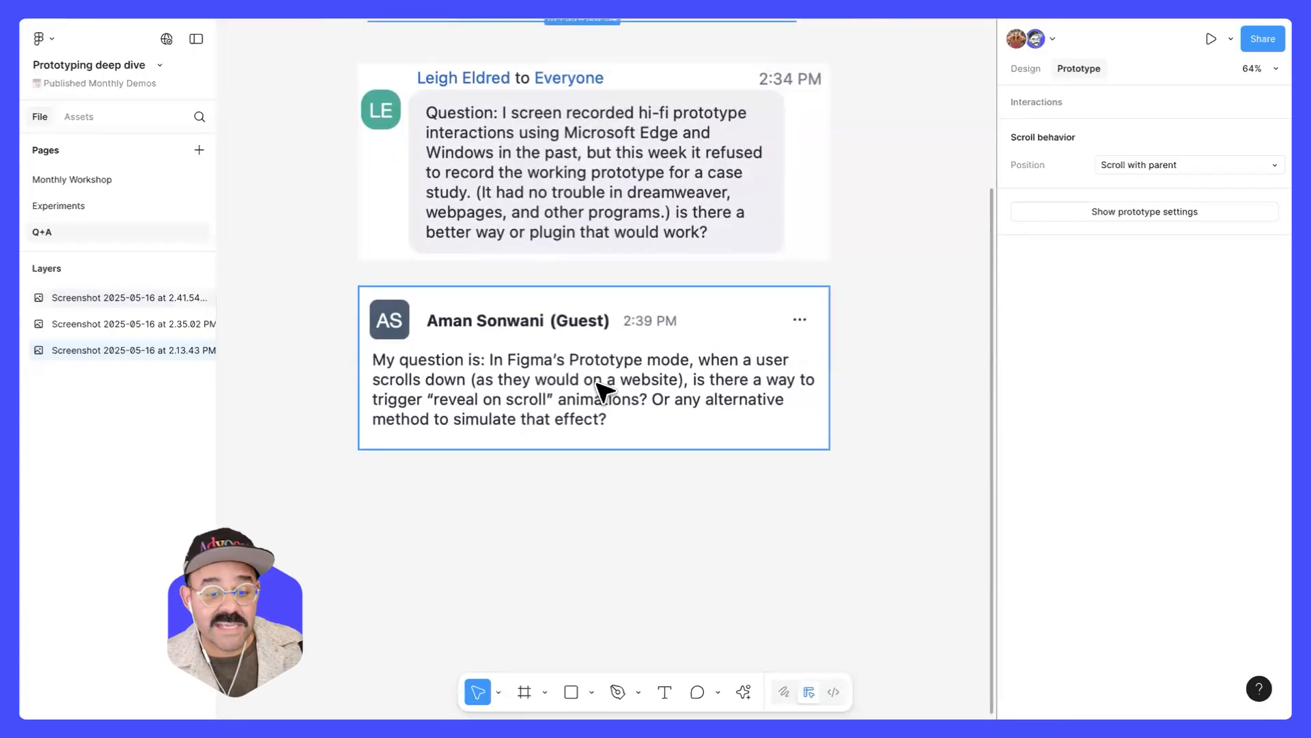
pyautogui.scroll(5, 600, 389)
pyautogui.scroll(-2, 599, 389)
pyautogui.scroll(-2, 599, 386)
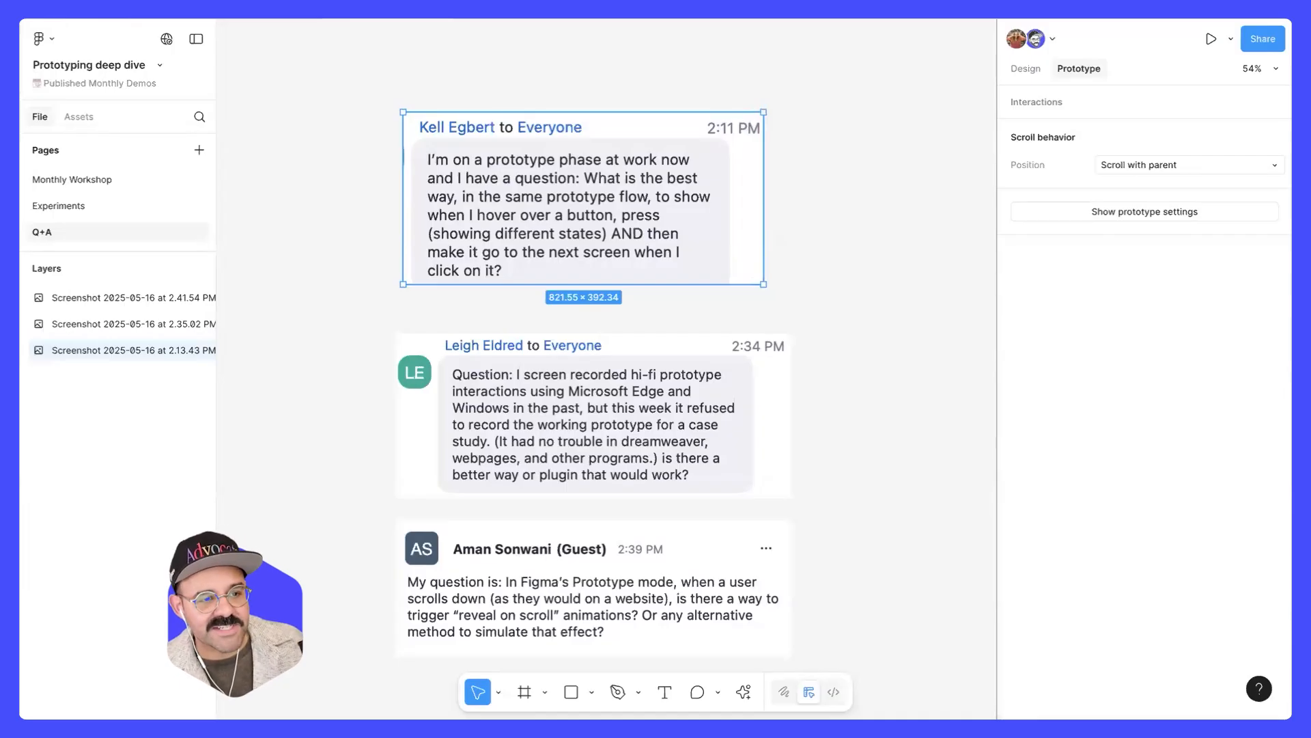
pyautogui.click(316, 199)
pyautogui.scroll(-5, 383, 229)
# - On the Experiments page, play the Example 1 flow in the inline preview and enlarge the preview window over the canvas
pyautogui.click(109, 207)
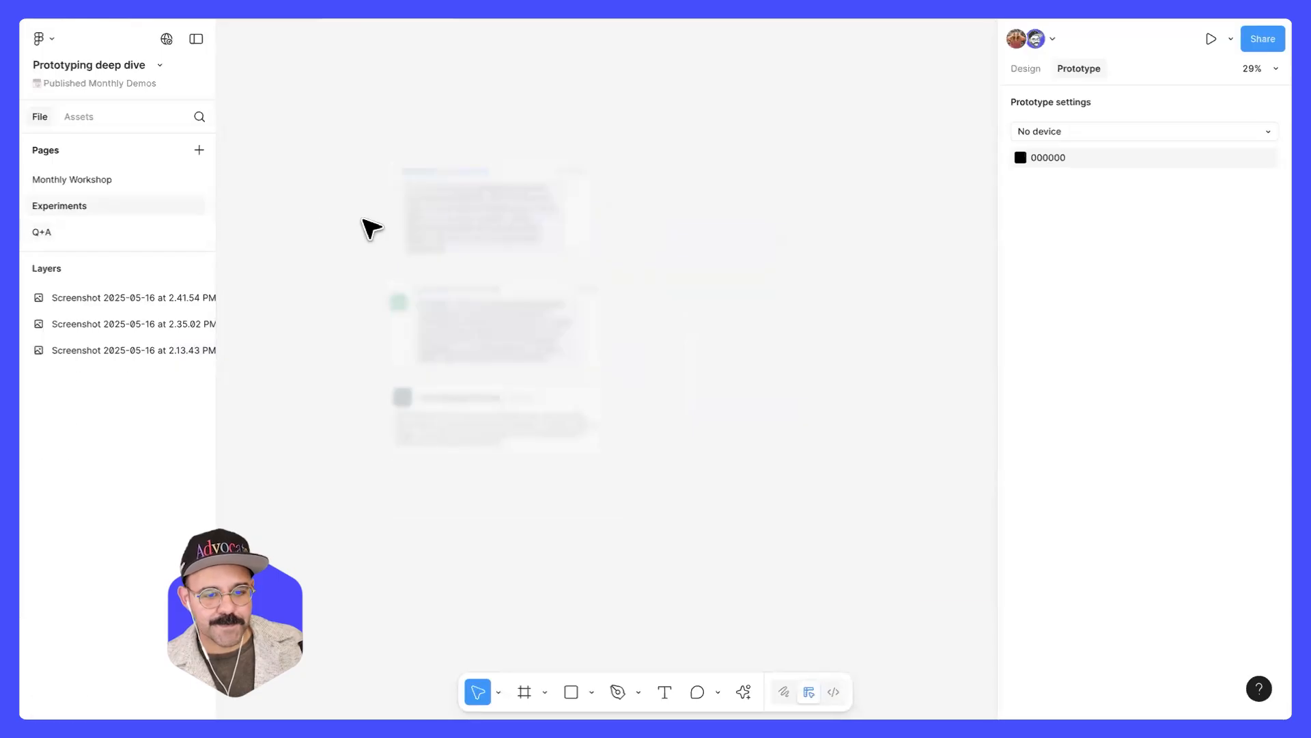
pyautogui.scroll(-5, 549, 162)
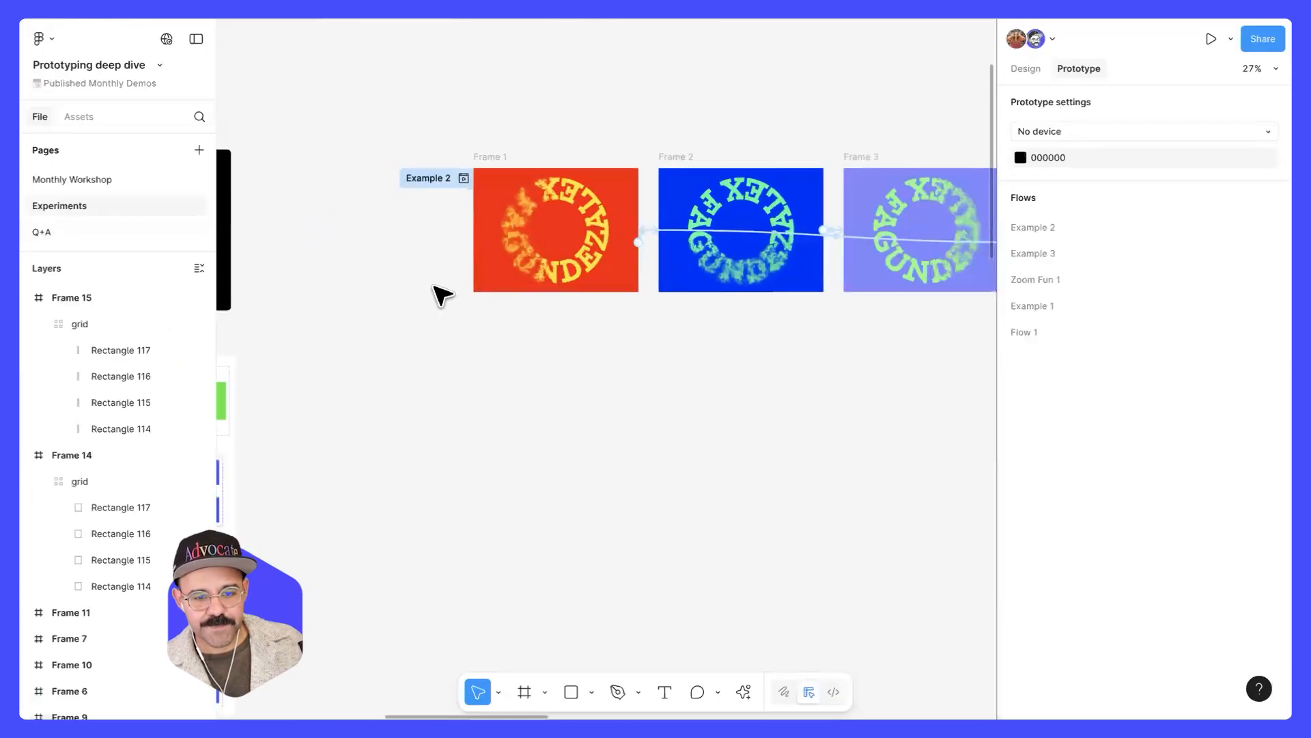
pyautogui.hscroll(-5, 439, 293)
pyautogui.click(310, 206)
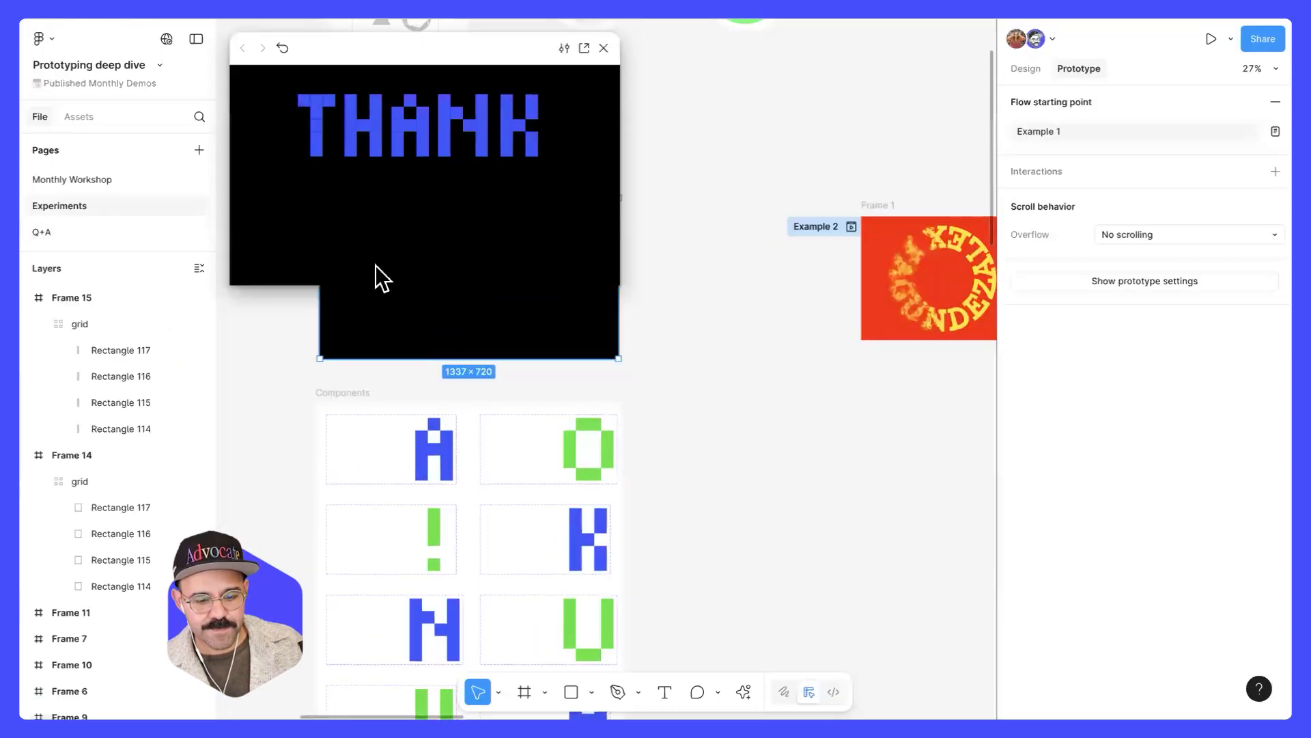
pyautogui.moveTo(613, 284); pyautogui.dragTo(1004, 637)
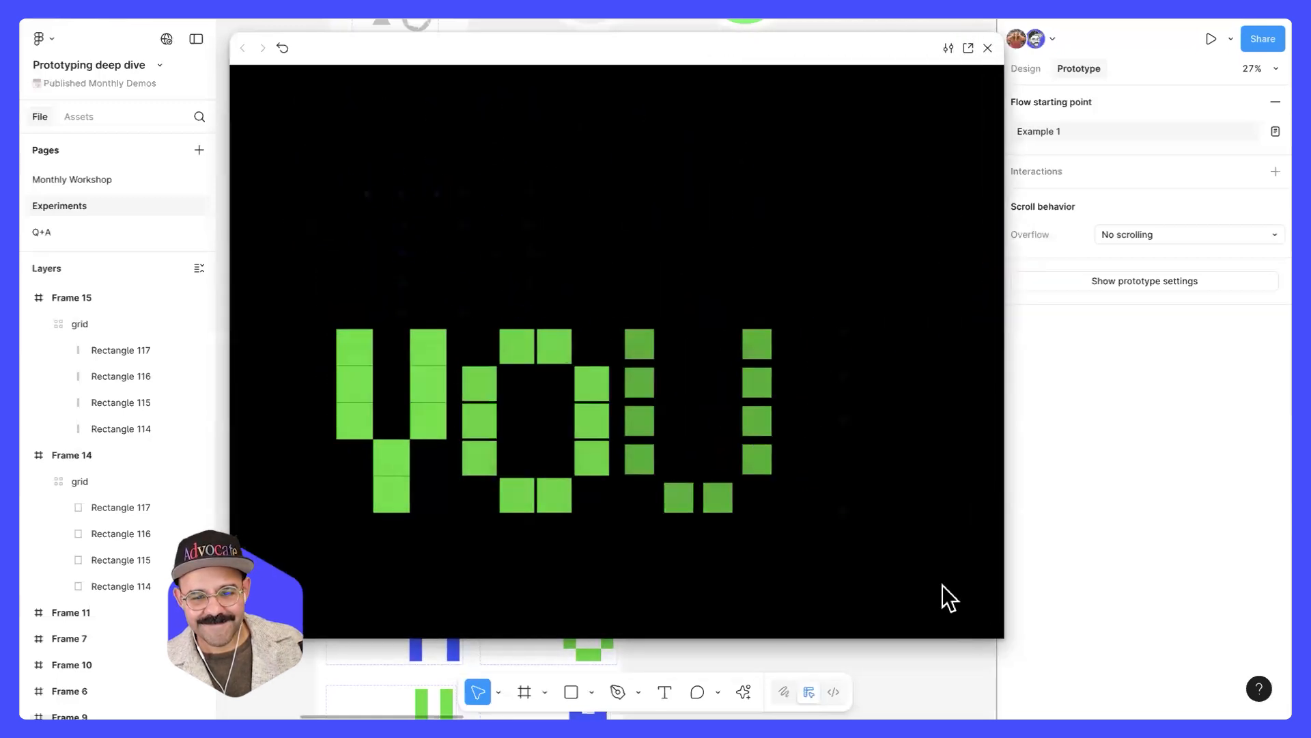